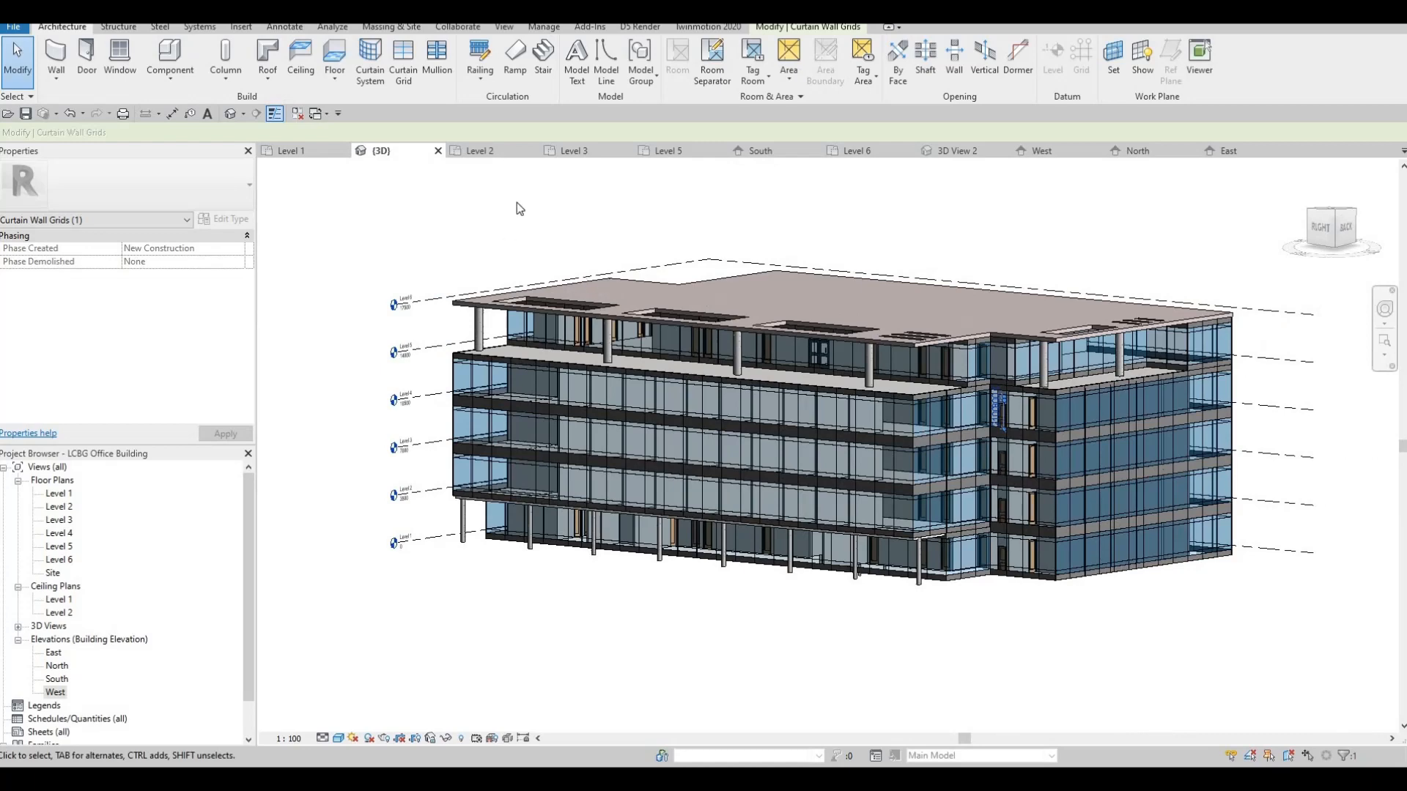
# Step: Place Rectangular Mullion 30mm Square on all grid lines of the top-storey curtain wall on the long colonnaded facade
pyautogui.keyDown('shift'); pyautogui.moveTo(733, 473); pyautogui.dragTo(934, 489, button='middle'); pyautogui.keyUp('shift')
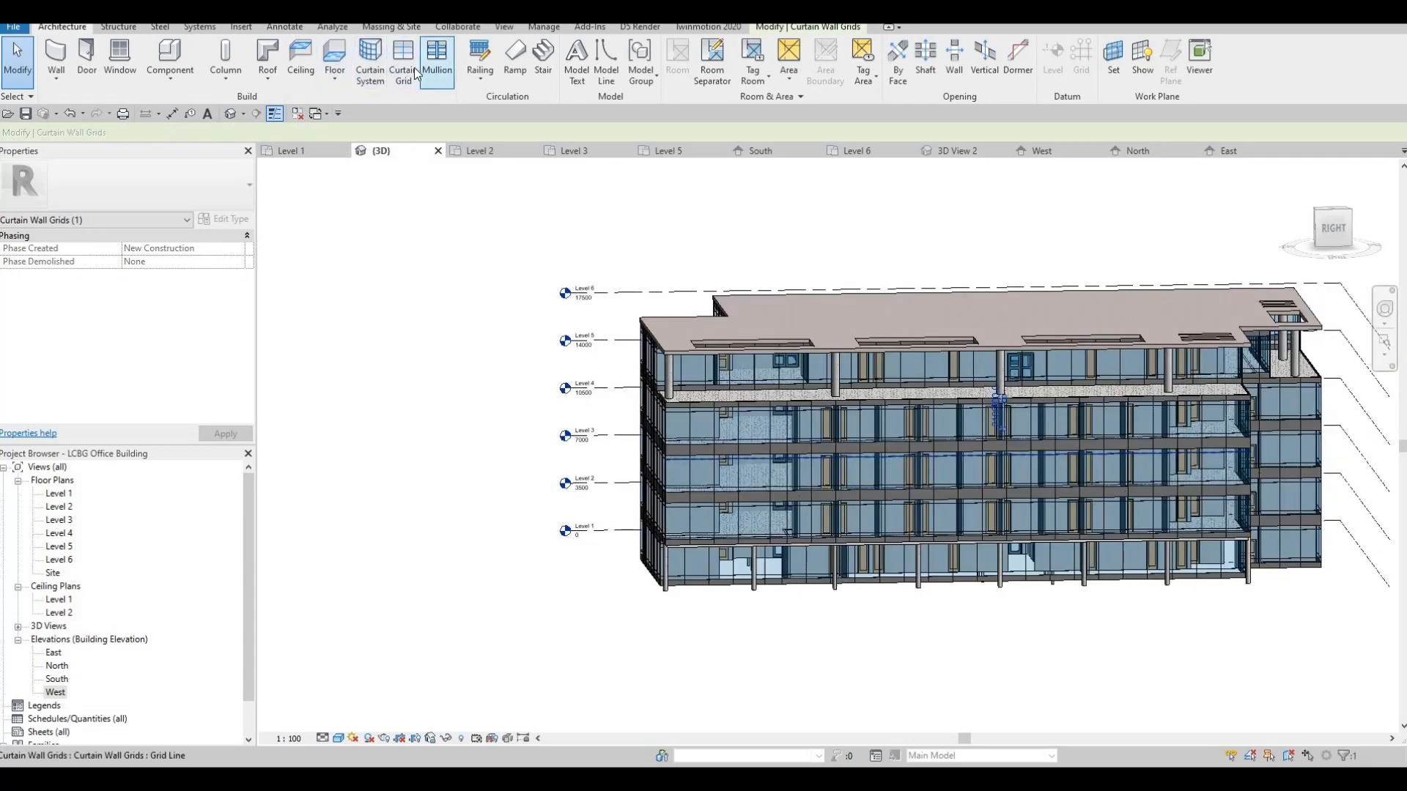
pyautogui.click(416, 68)
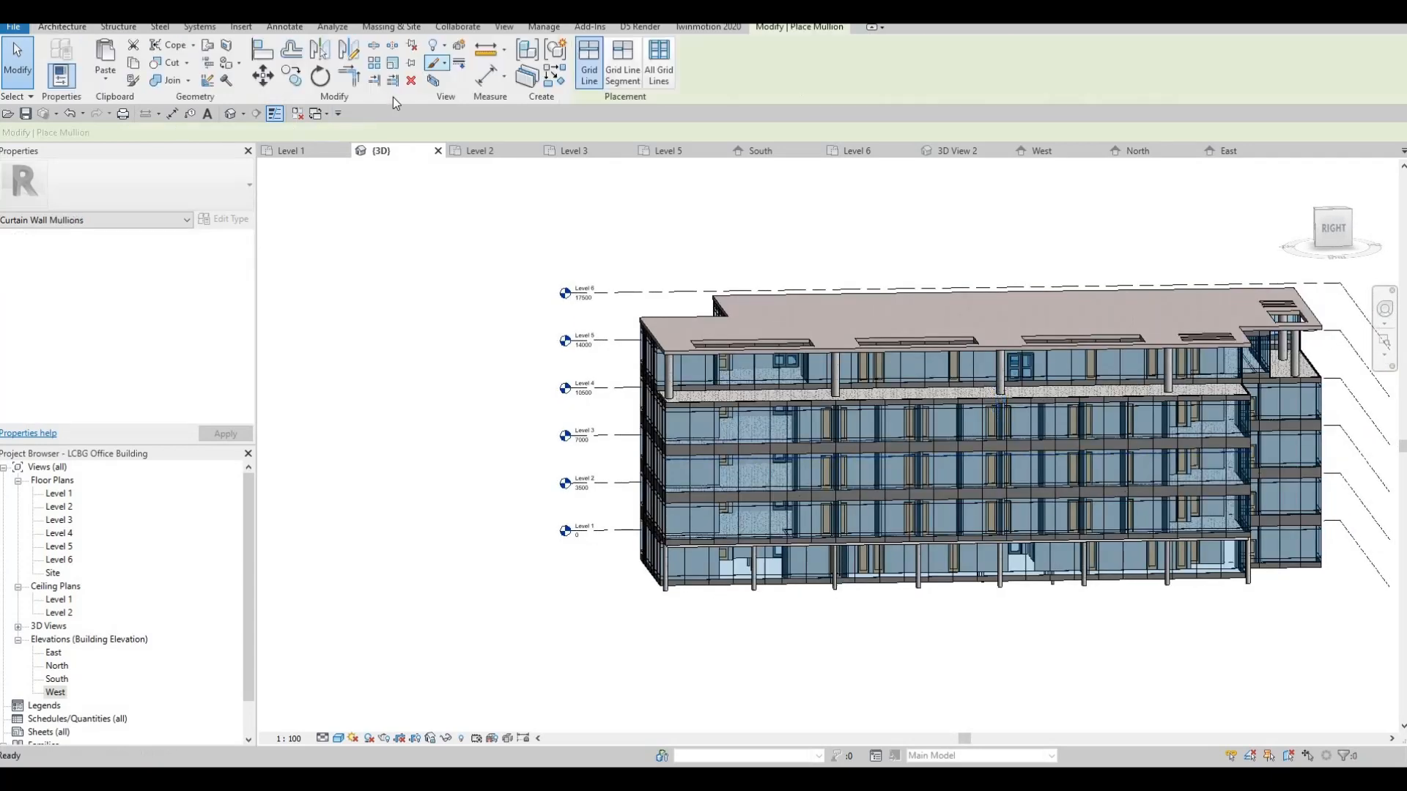
pyautogui.click(662, 72)
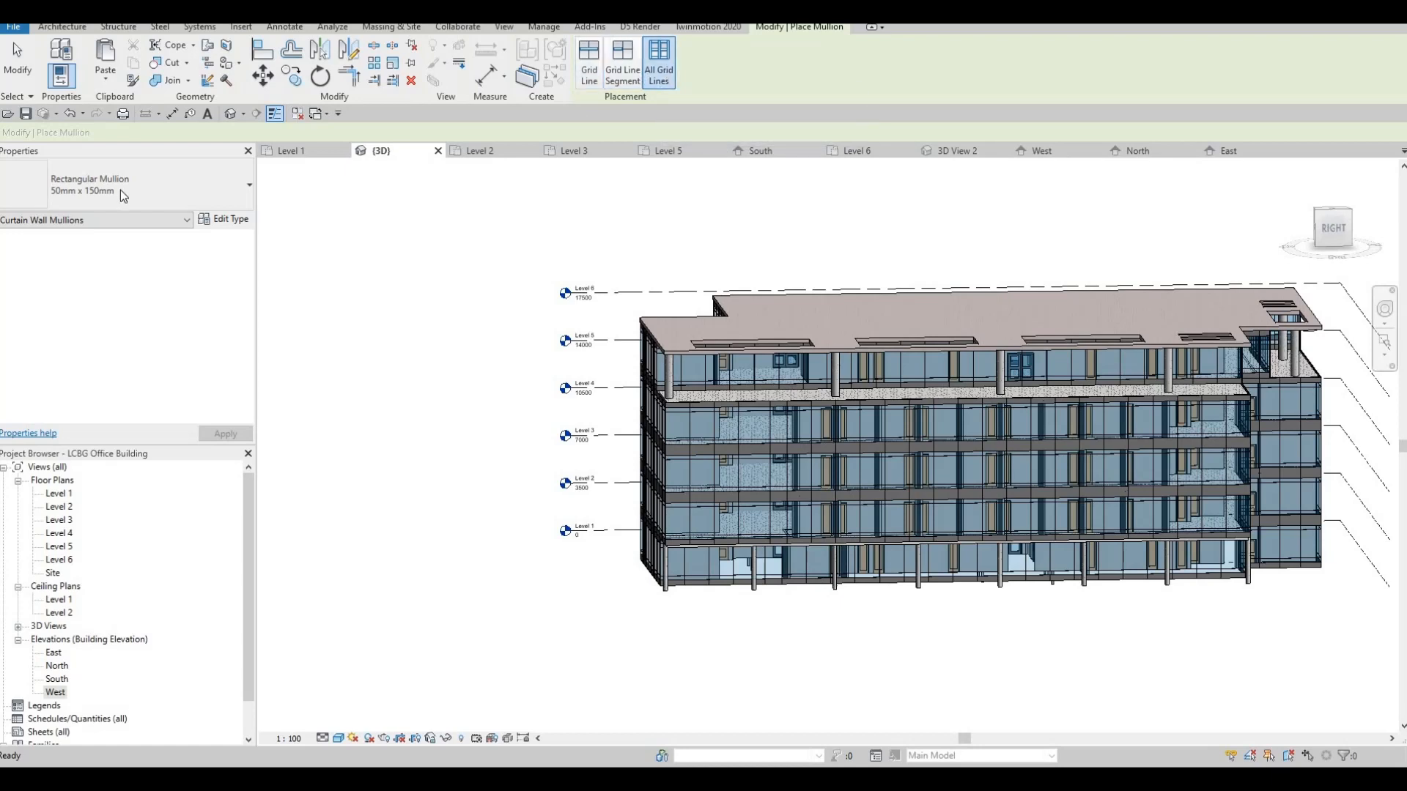
pyautogui.click(117, 192)
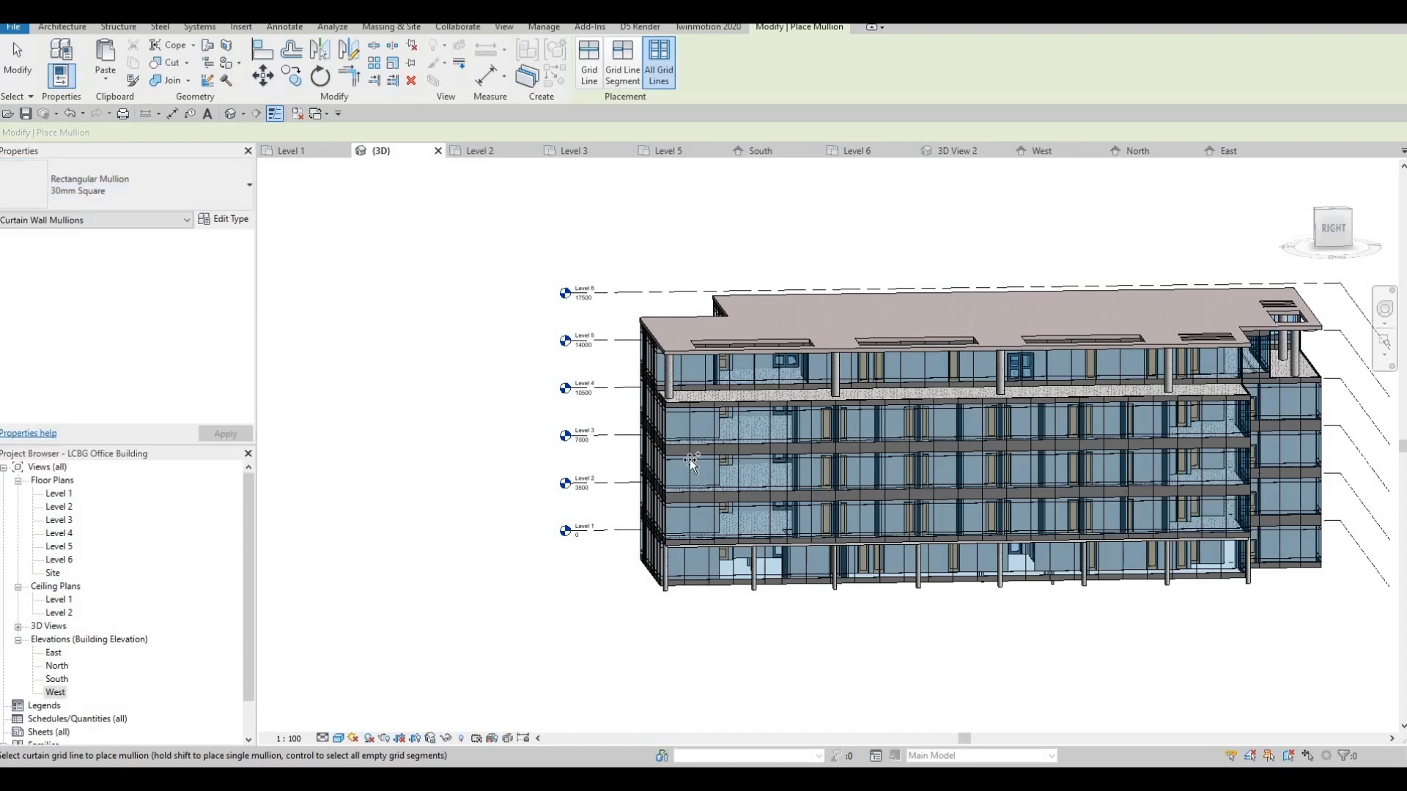
pyautogui.keyDown('shift'); pyautogui.moveTo(628, 477); pyautogui.dragTo(619, 392, button='middle'); pyautogui.keyUp('shift')
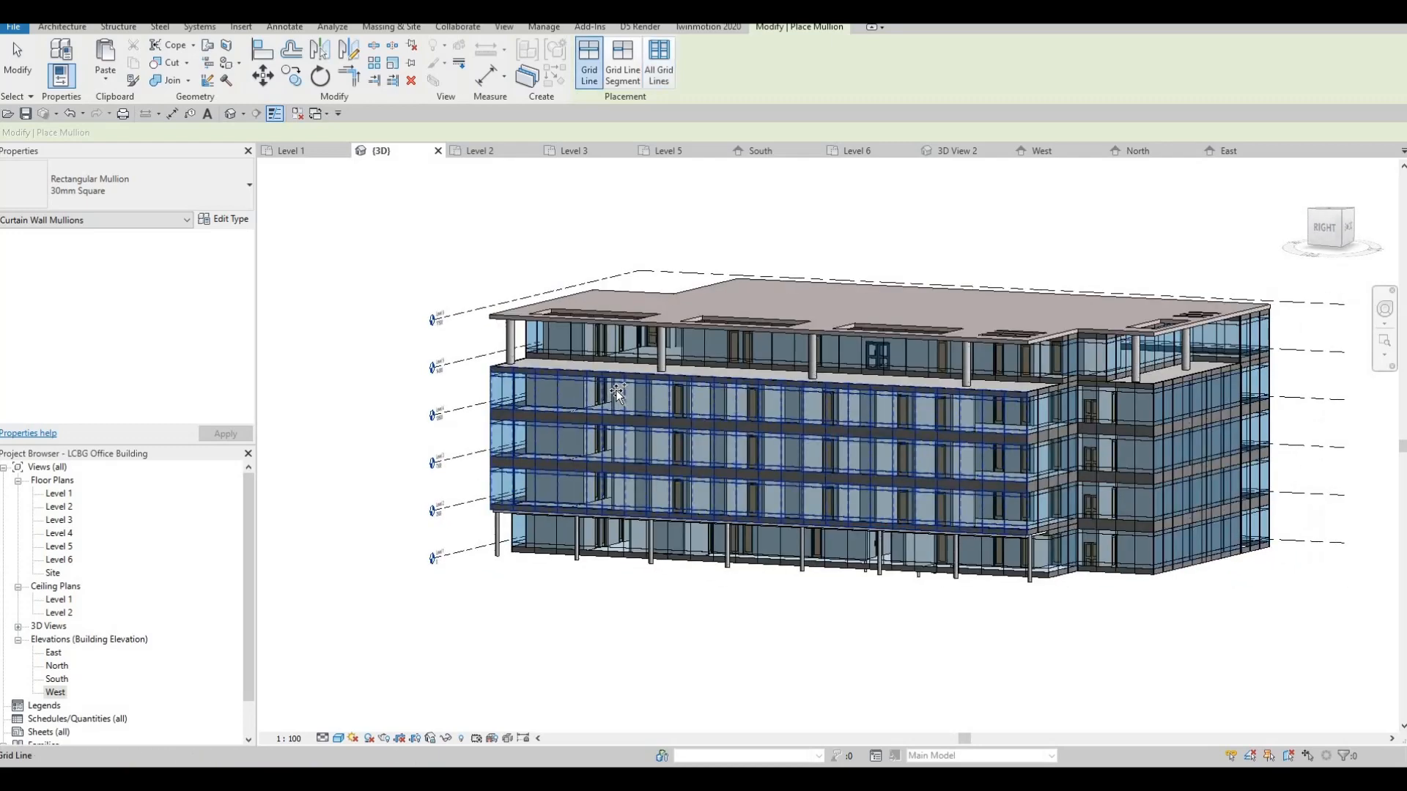
pyautogui.scroll(4, 544, 350)
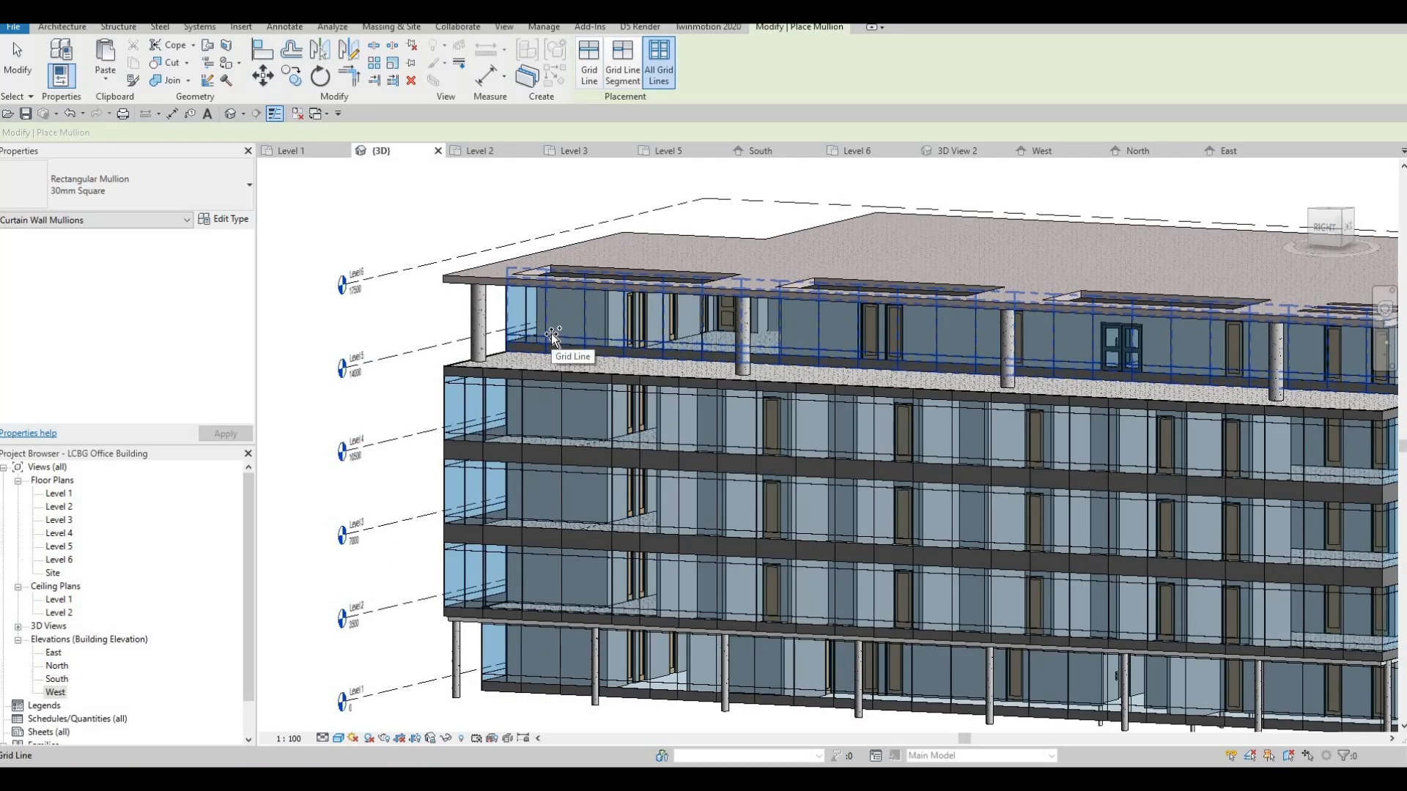
pyautogui.keyDown('shift'); pyautogui.moveTo(607, 291); pyautogui.dragTo(599, 280, button='middle'); pyautogui.keyUp('shift')
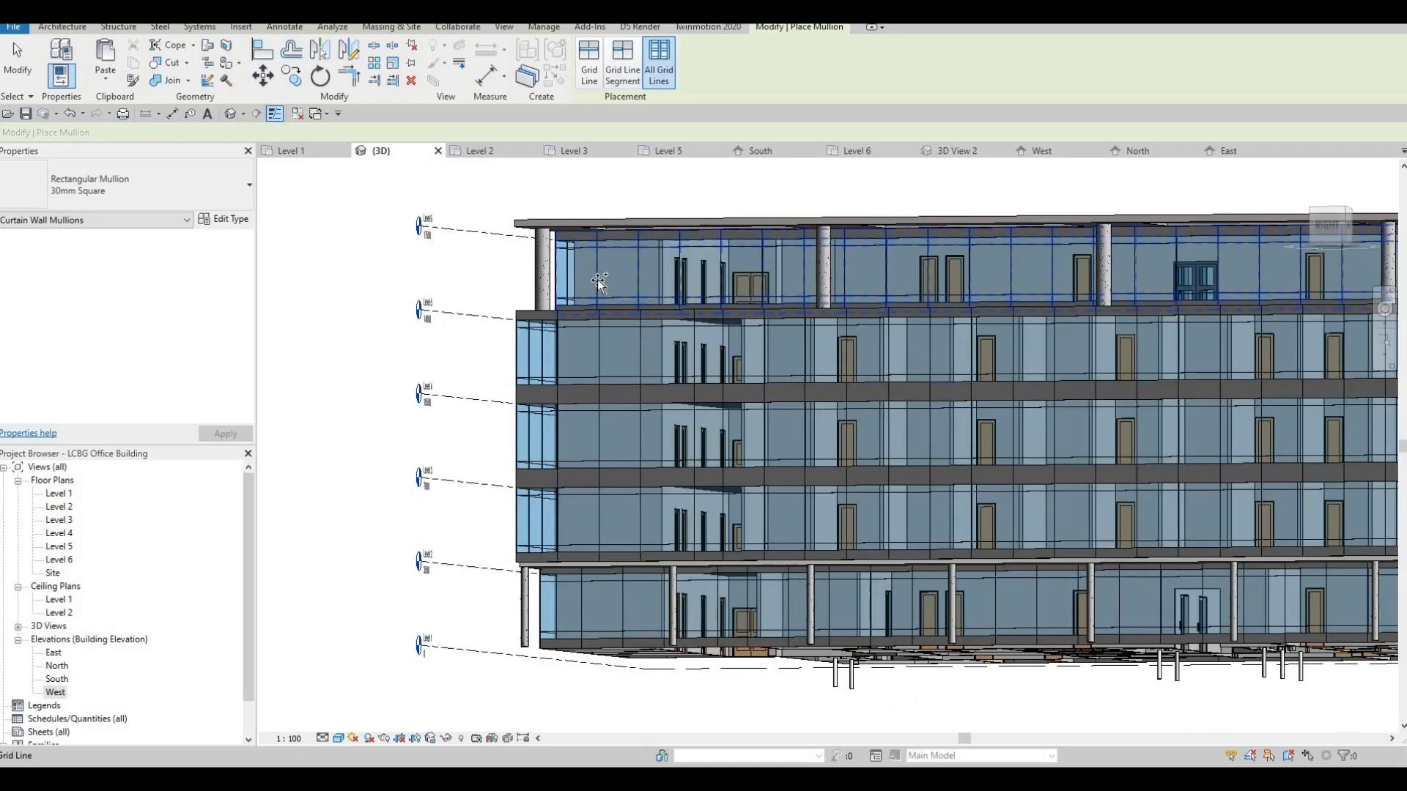
pyautogui.click(598, 280)
# Step: Add the same mullions to all grid lines of the colonnaded facade's middle-storey curtain wall and its short return wall
pyautogui.keyDown('shift'); pyautogui.moveTo(829, 435); pyautogui.dragTo(923, 307, button='middle'); pyautogui.keyUp('shift')
pyautogui.scroll(3, 937, 287)
pyautogui.scroll(3, 938, 288)
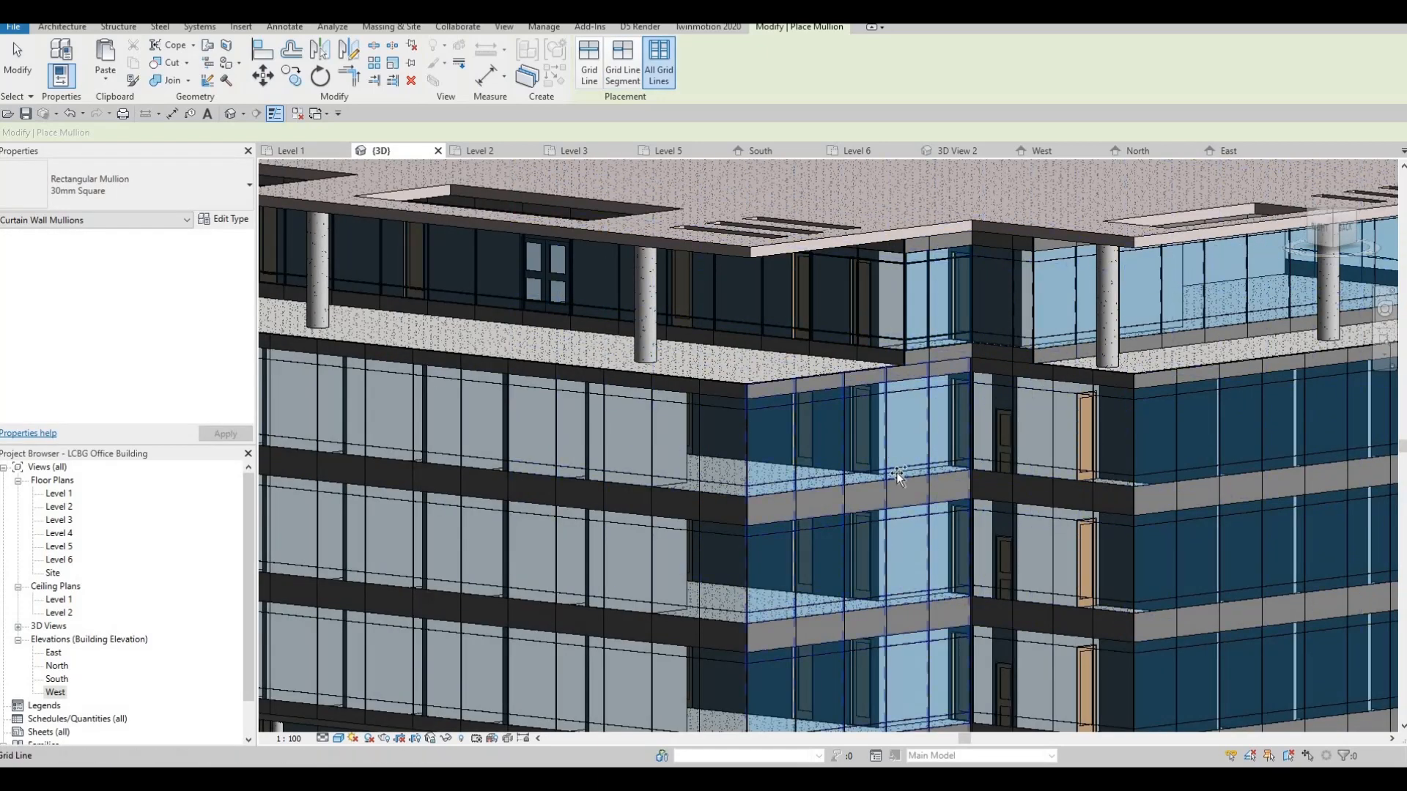
pyautogui.moveTo(945, 359); pyautogui.dragTo(775, 323, button='middle')
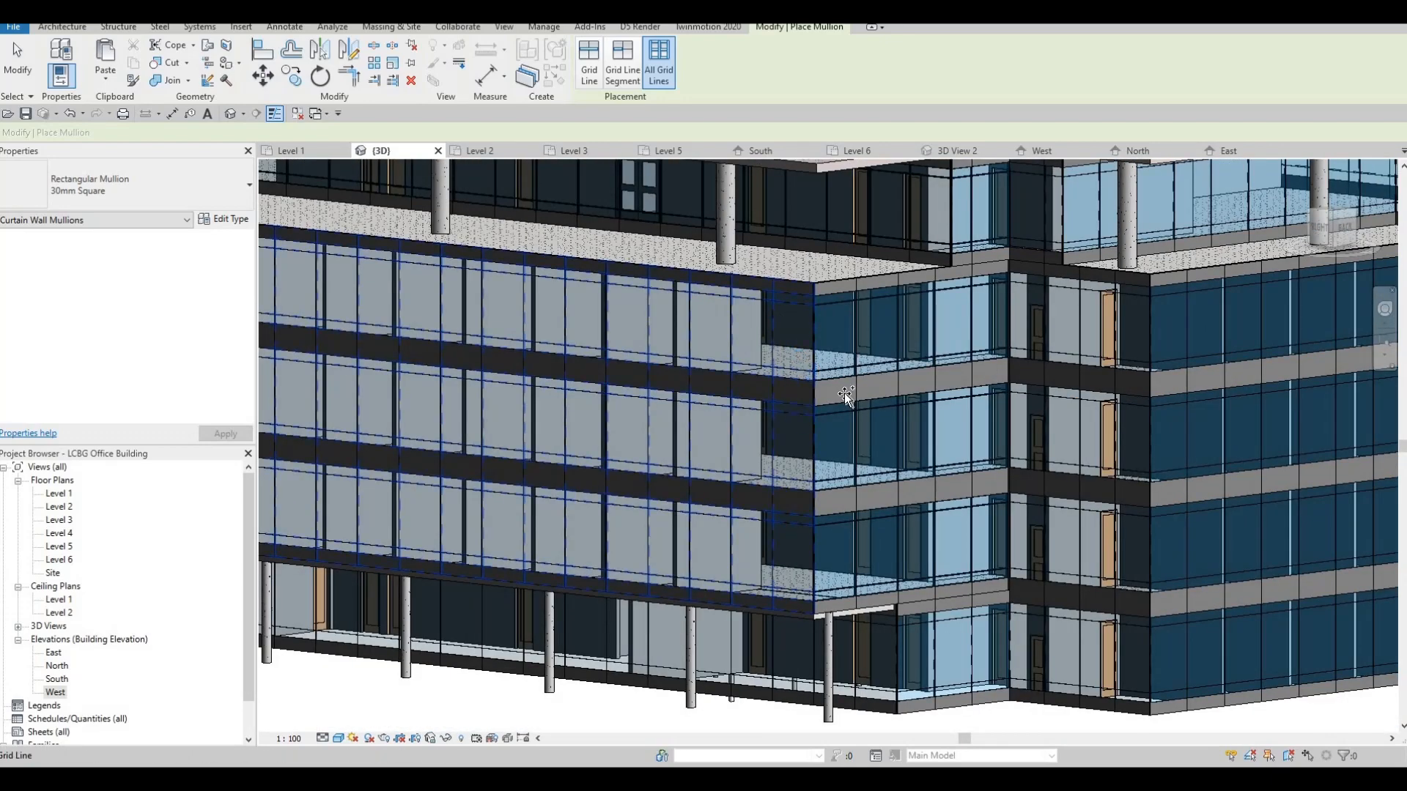
pyautogui.scroll(-1, 809, 453)
pyautogui.moveTo(809, 453); pyautogui.dragTo(812, 364, button='middle')
pyautogui.scroll(1, 927, 273)
pyautogui.moveTo(927, 273); pyautogui.dragTo(872, 308, button='middle')
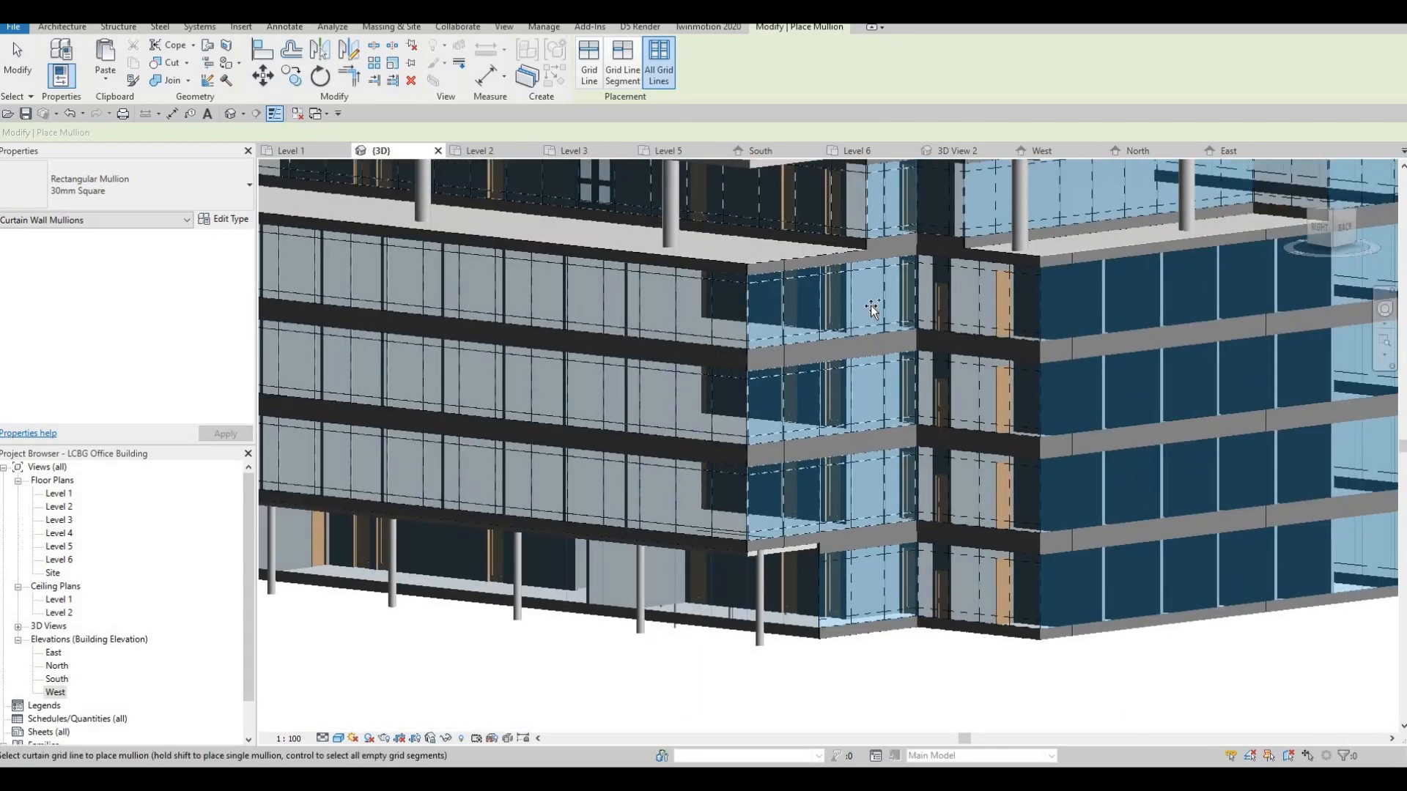
pyautogui.scroll(-1, 870, 309)
pyautogui.scroll(1, 860, 372)
pyautogui.moveTo(860, 372); pyautogui.dragTo(714, 424, button='middle')
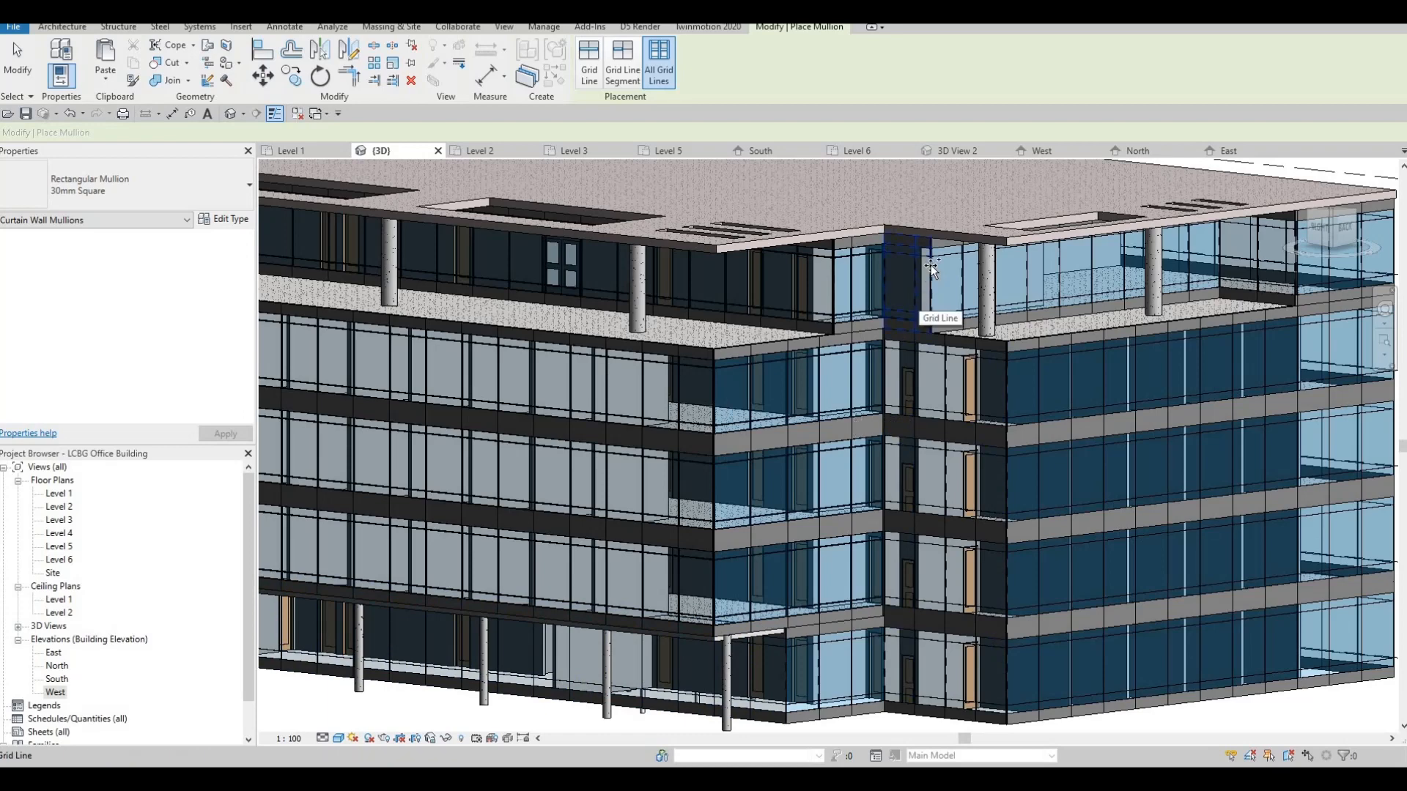
# Step: Place mullions on the top-storey curtain walls beyond the recessed corner, deleting the mullion elements that cannot be created
pyautogui.scroll(3, 930, 293)
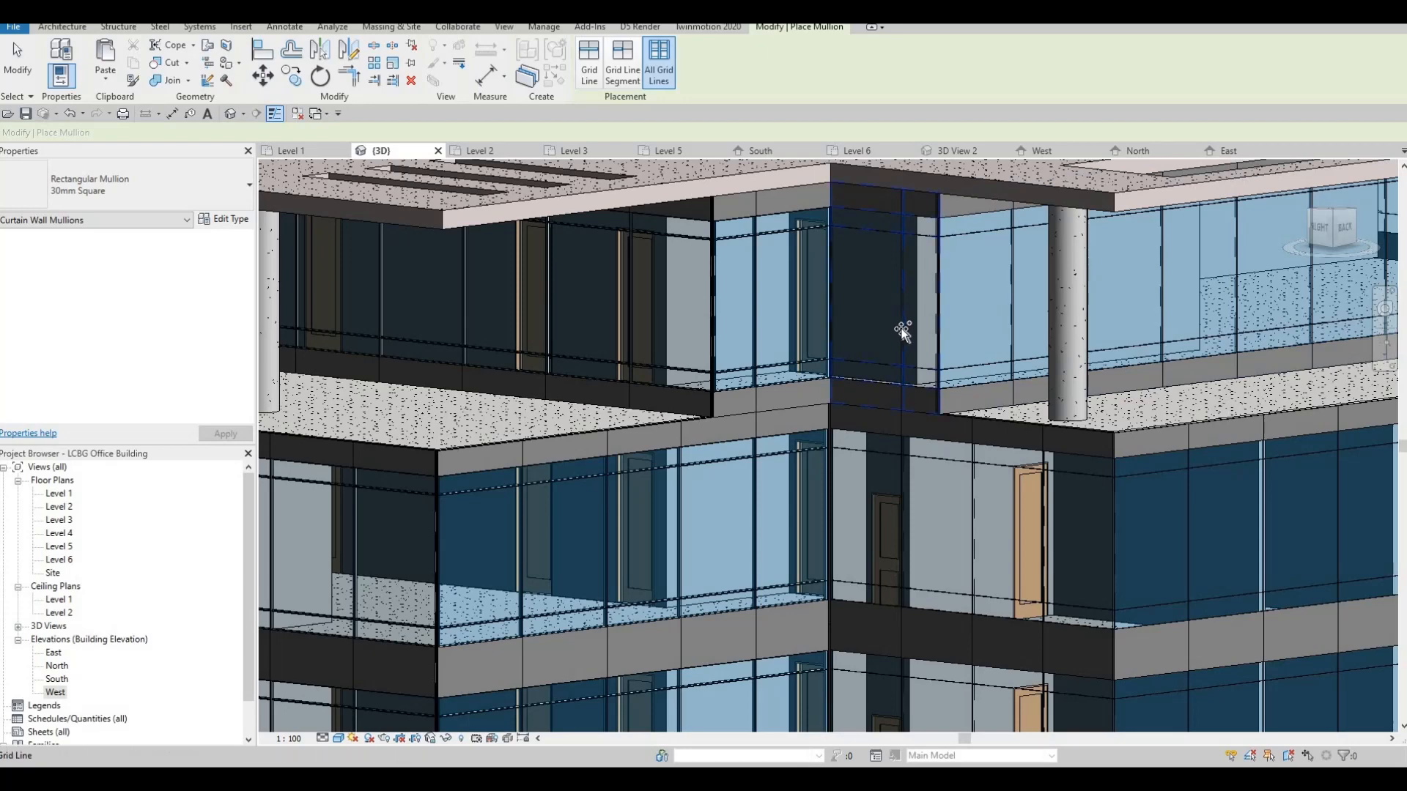
pyautogui.click(979, 336)
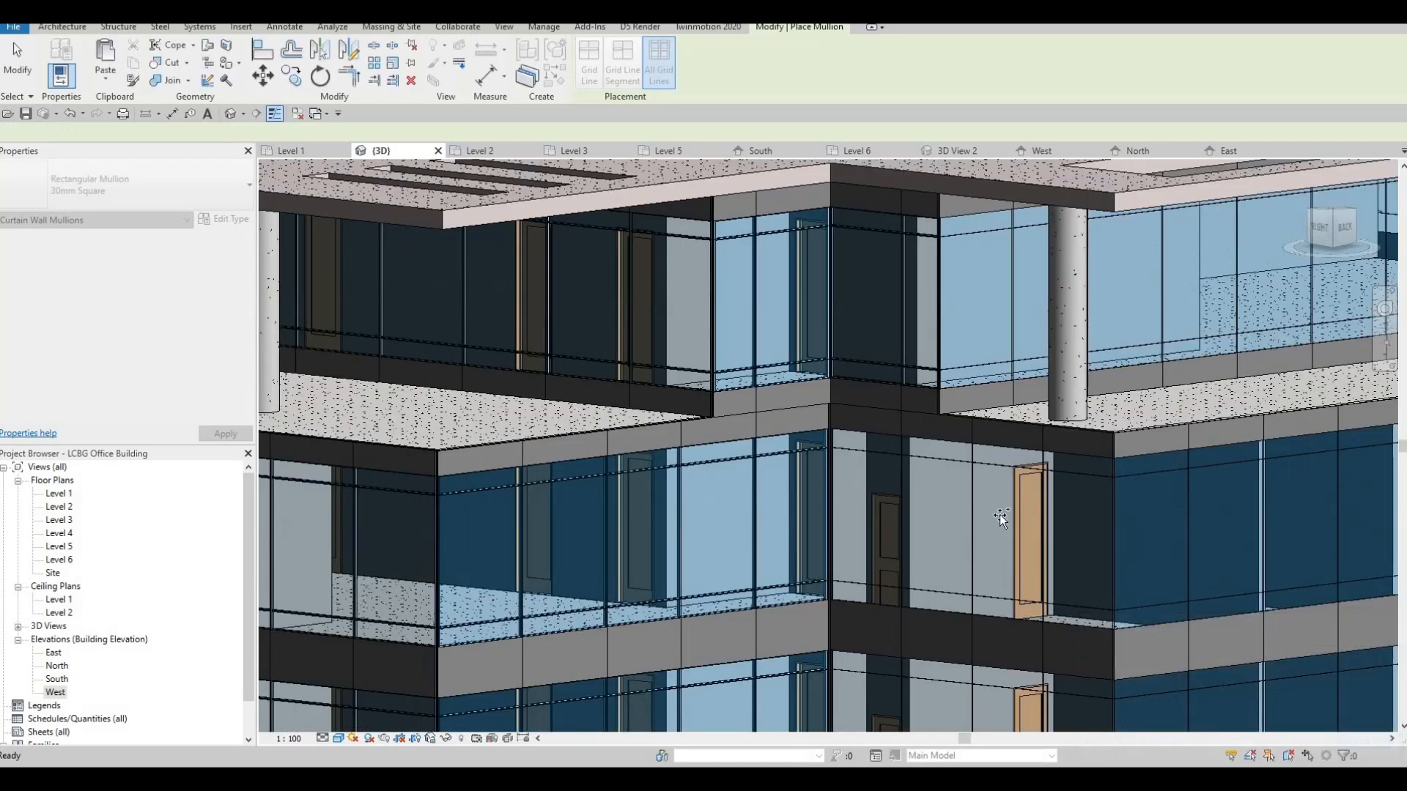
pyautogui.moveTo(961, 354); pyautogui.dragTo(921, 407, button='middle')
pyautogui.click(662, 64)
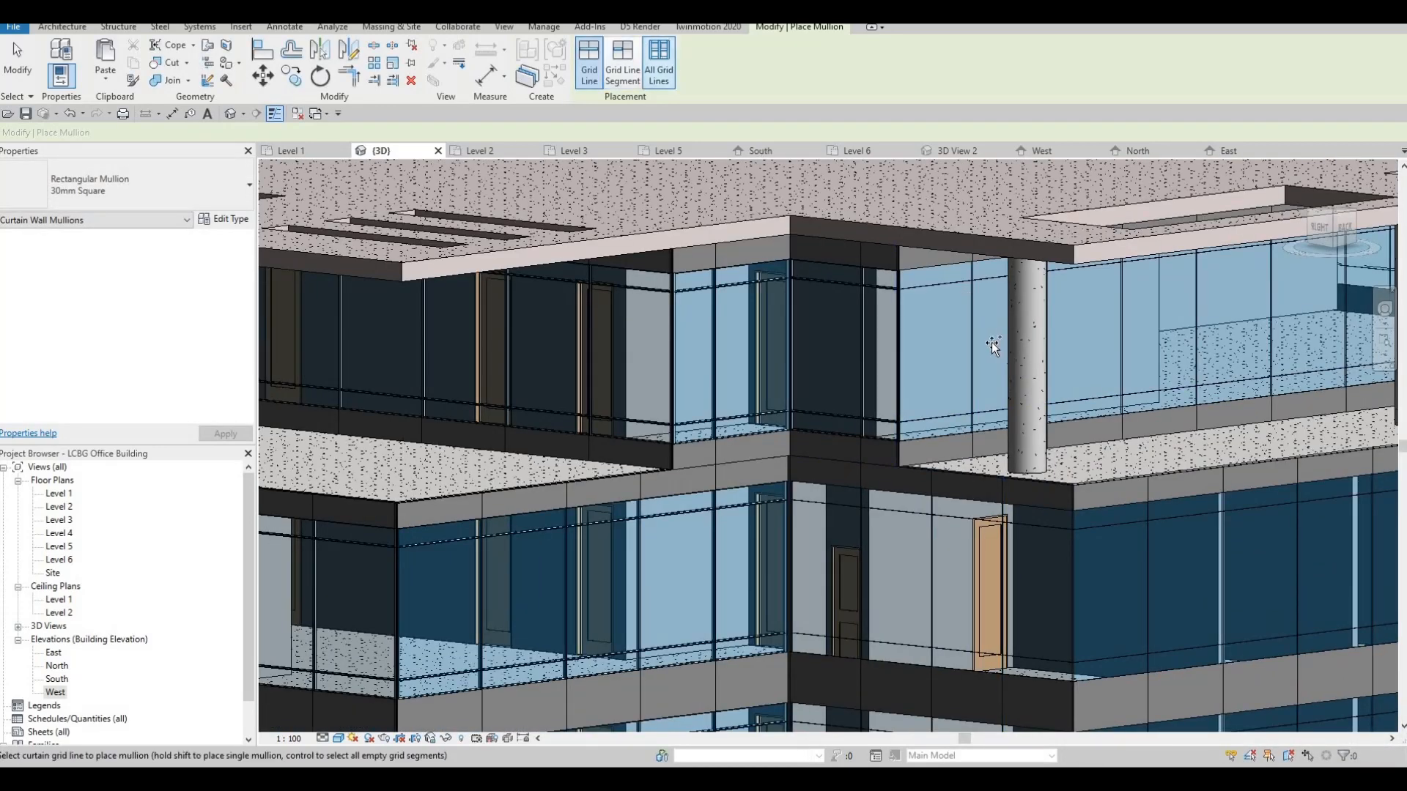
pyautogui.click(1066, 540)
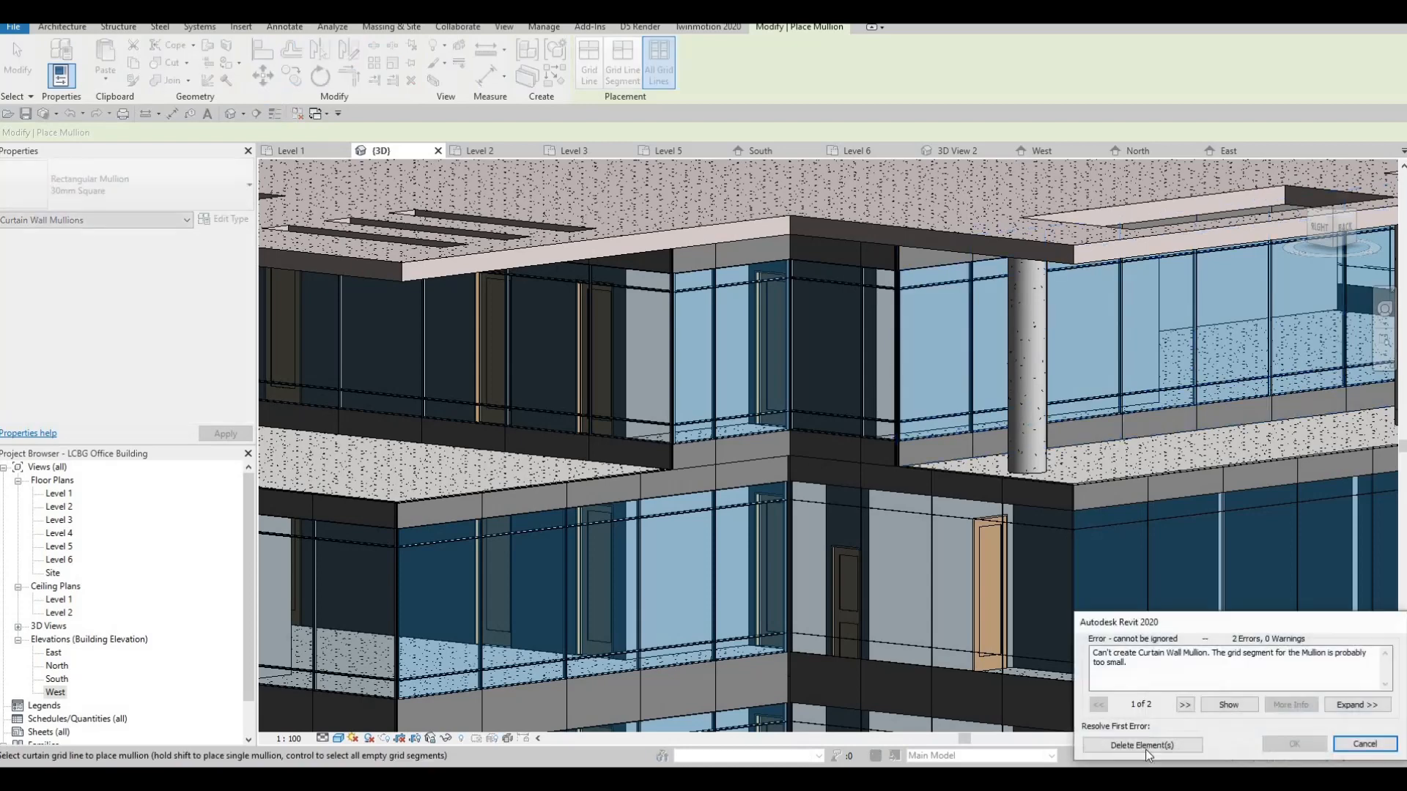
pyautogui.press('Escape')
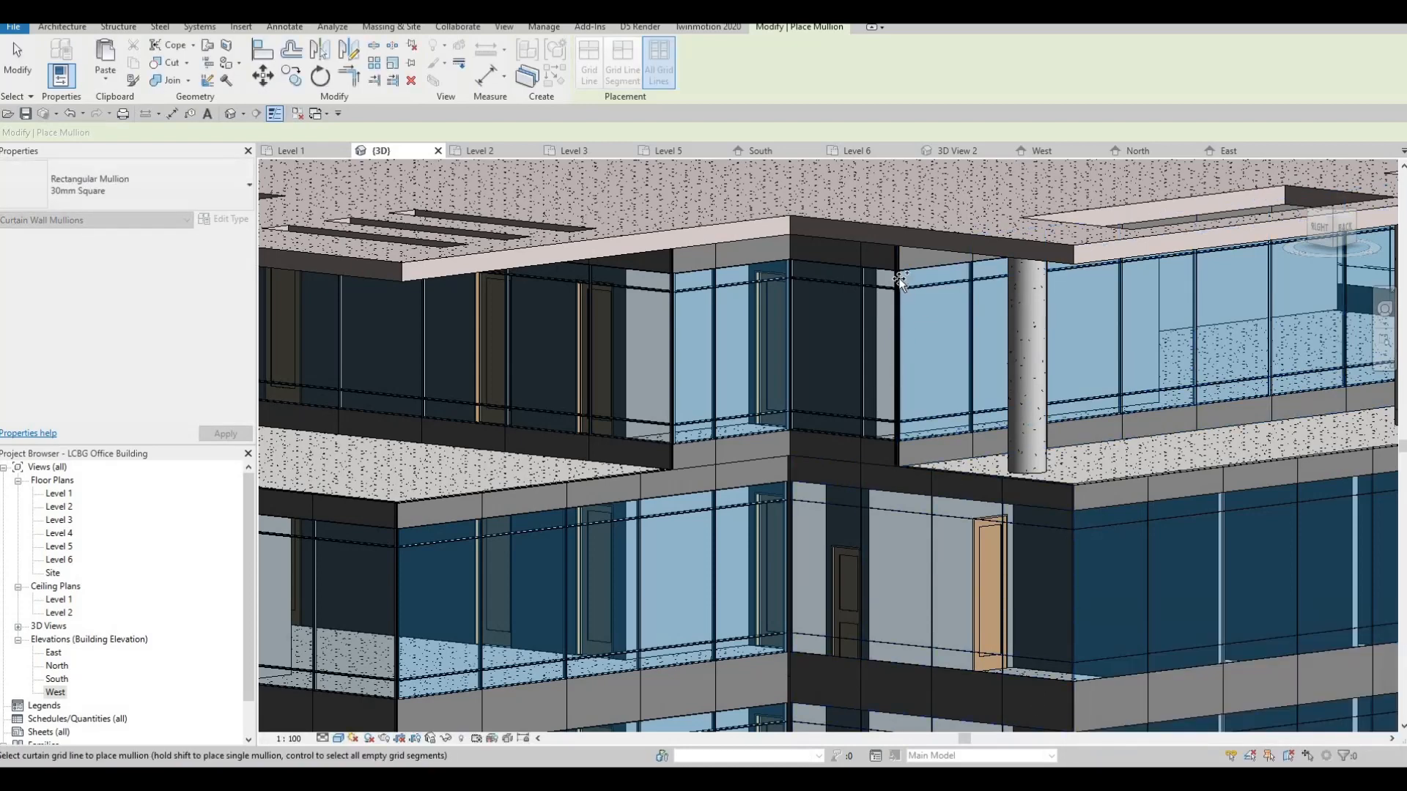
# Step: Restart the Mullion tool and place mullions on all grid lines of the end wall and narrow recessed wall below the terrace
pyautogui.scroll(5, 890, 283)
pyautogui.scroll(-5, 866, 230)
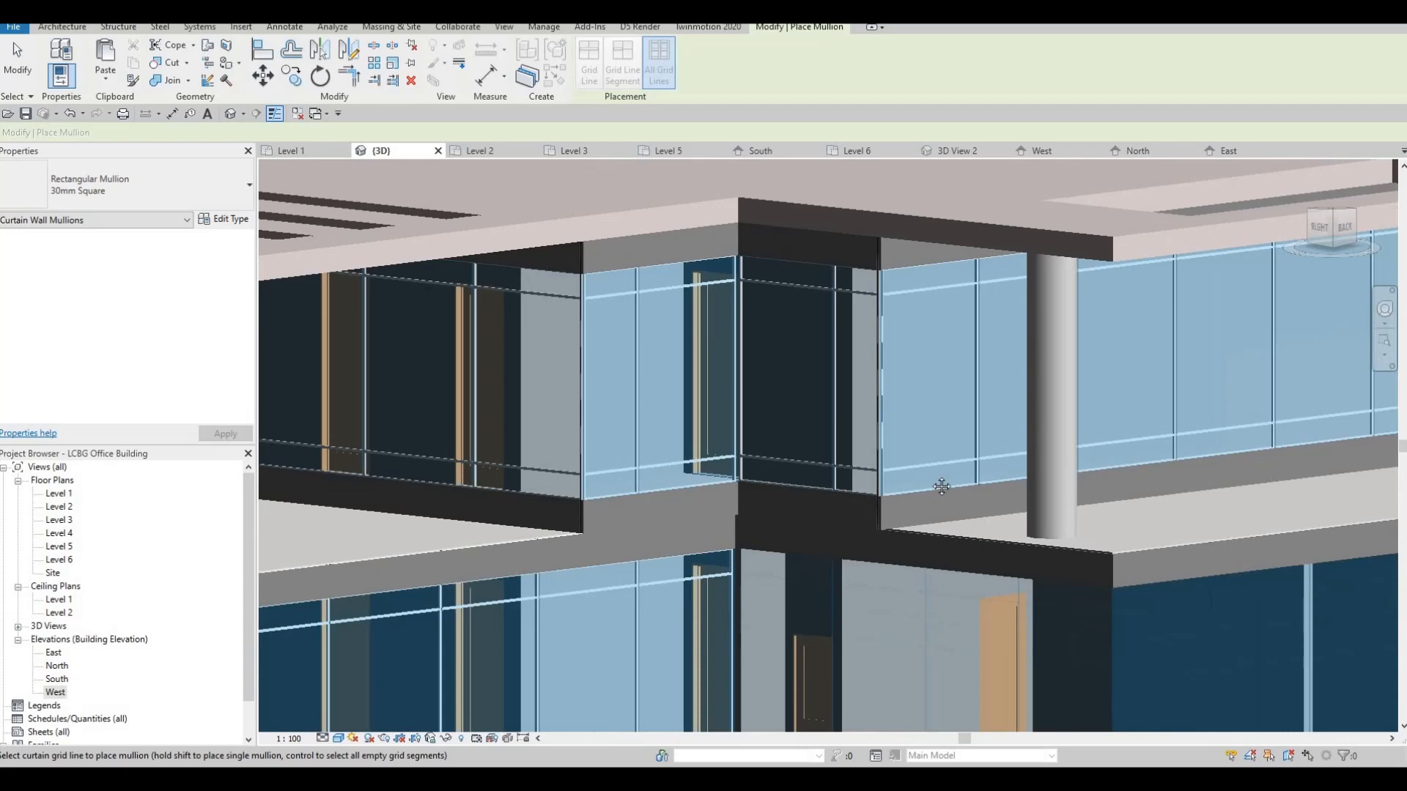
pyautogui.scroll(-3, 942, 487)
pyautogui.moveTo(942, 486); pyautogui.dragTo(709, 239, button='middle')
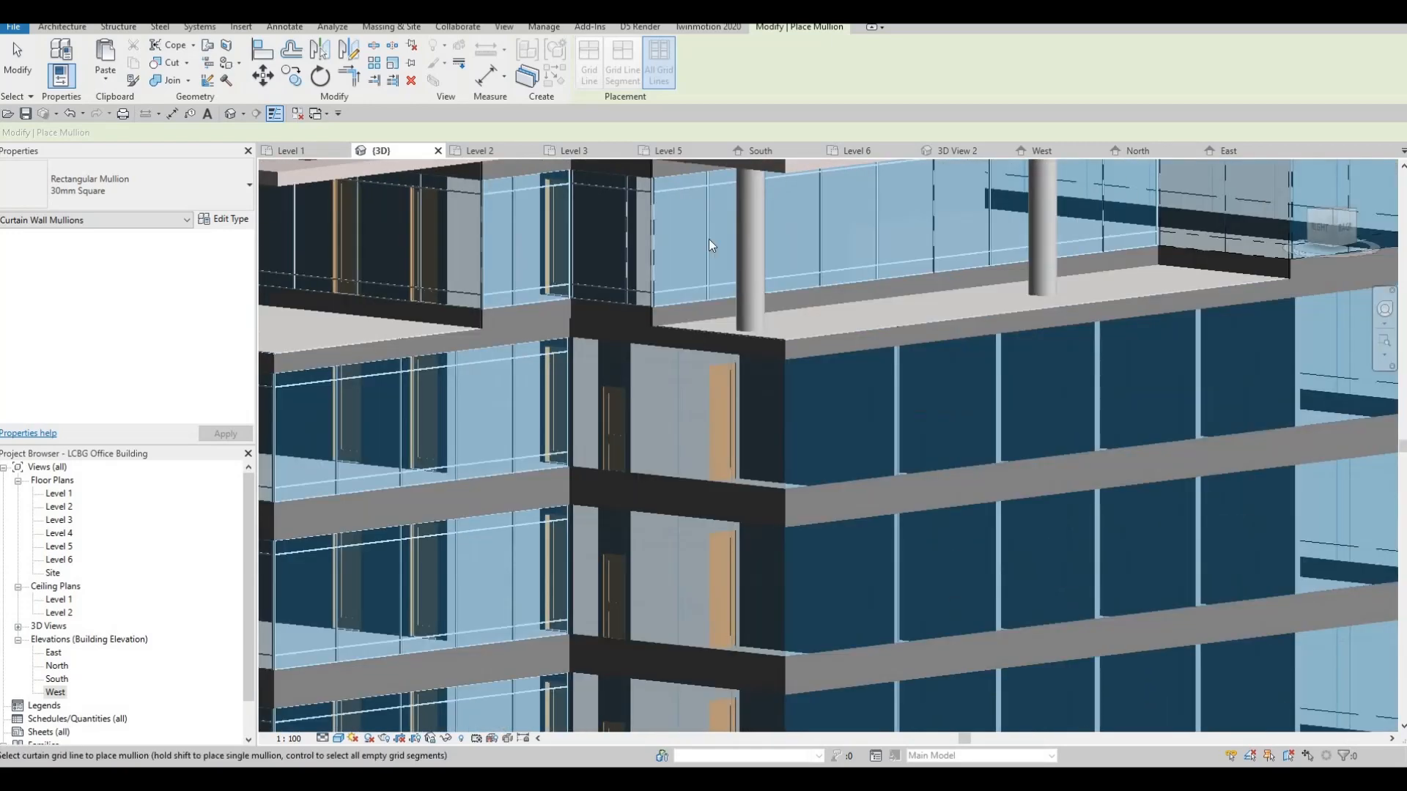
pyautogui.press('Escape')
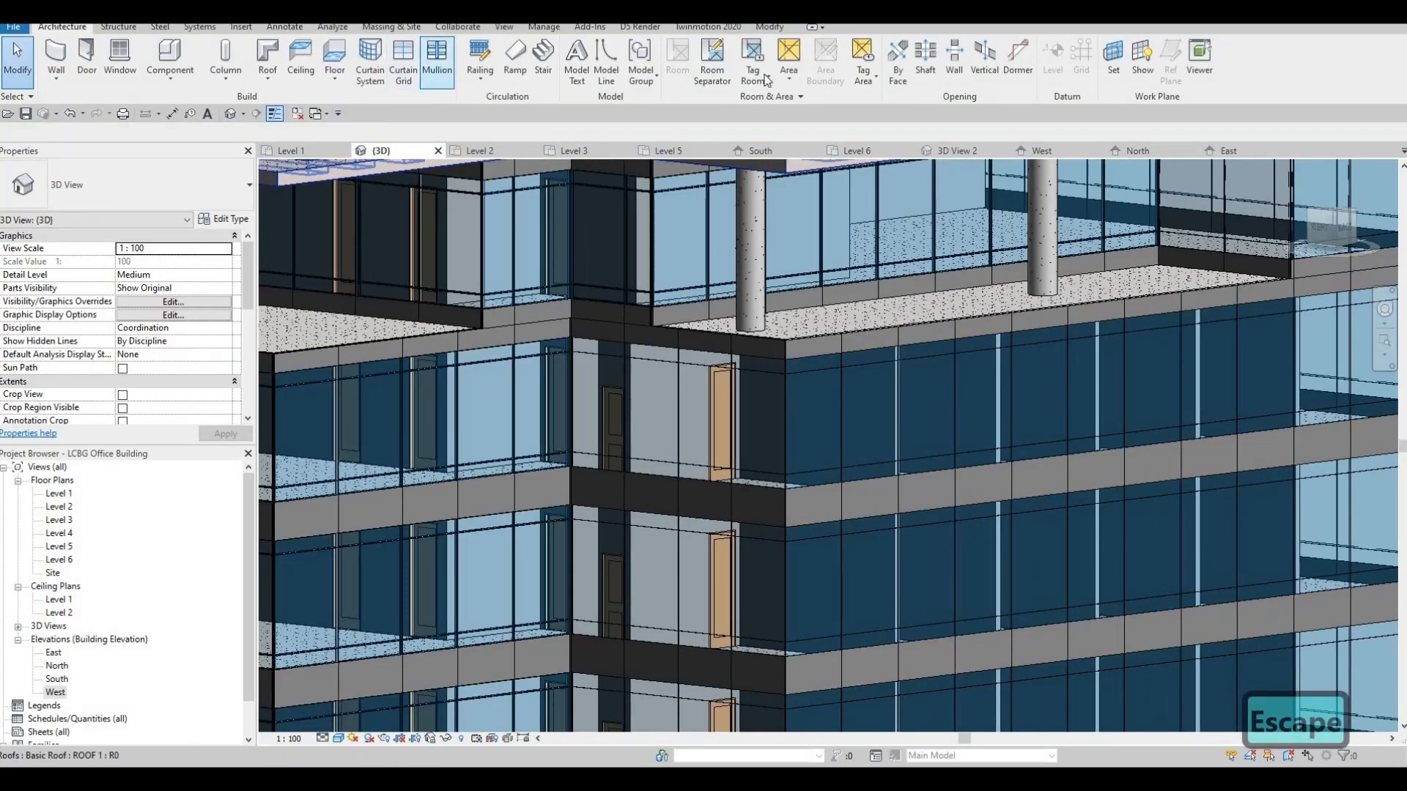
pyautogui.click(436, 60)
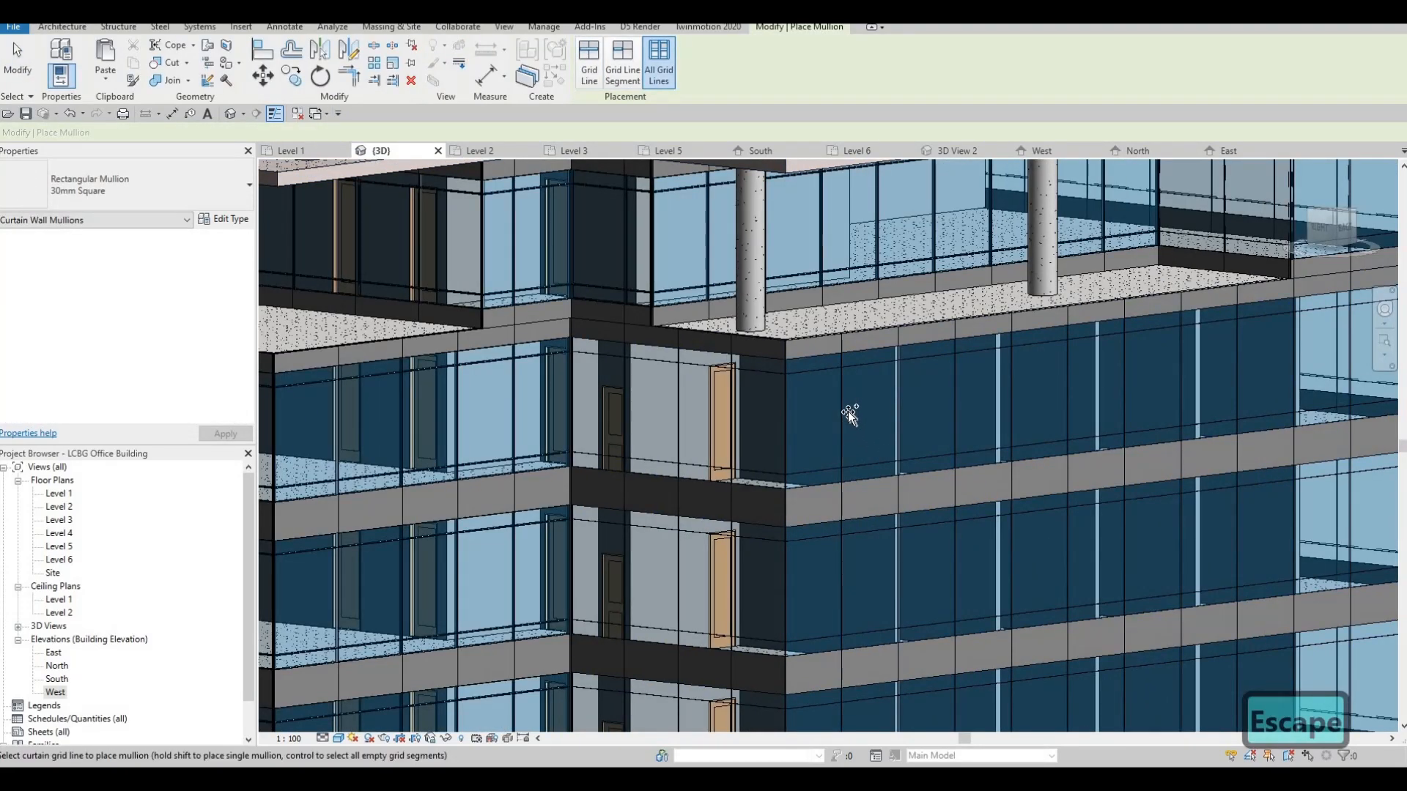
pyautogui.click(744, 402)
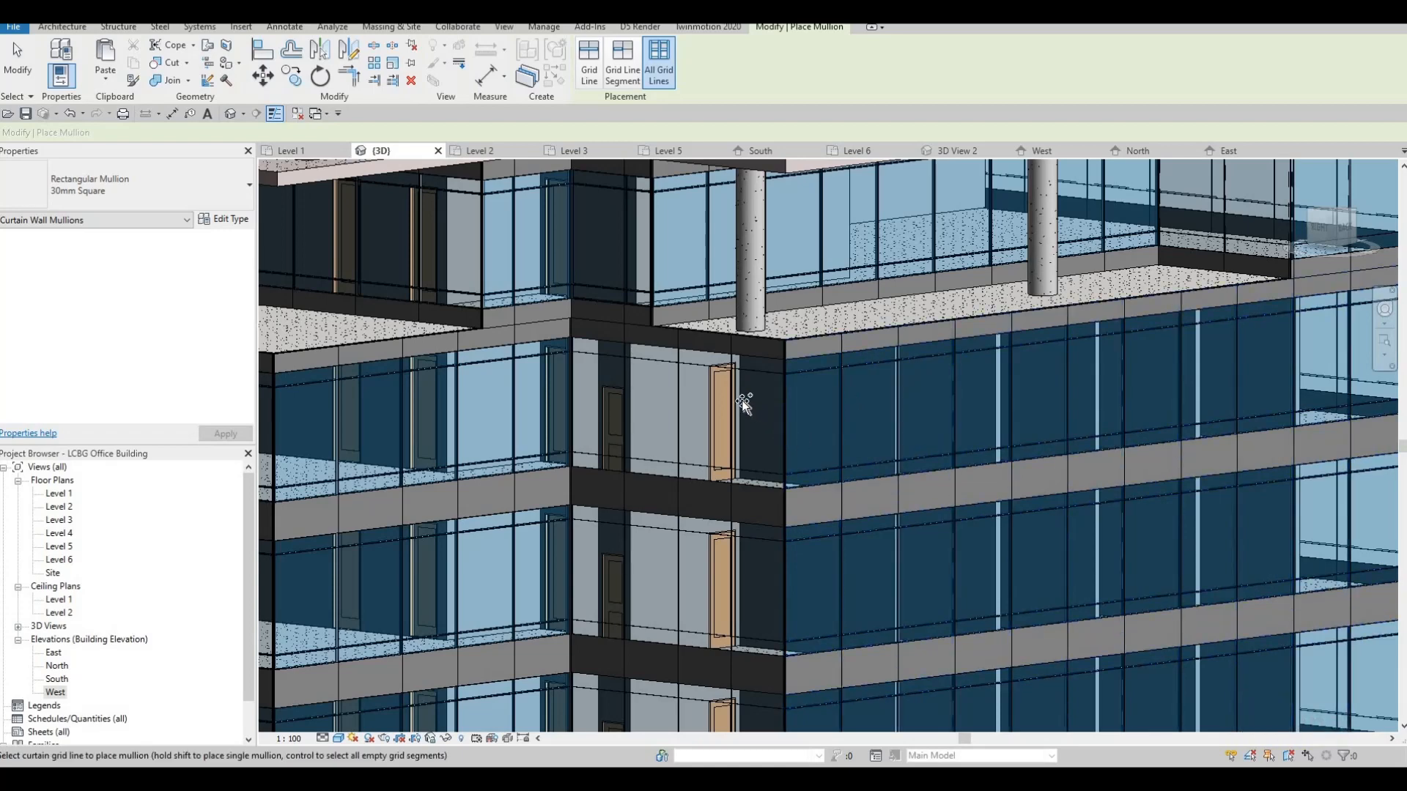
pyautogui.scroll(-5, 776, 322)
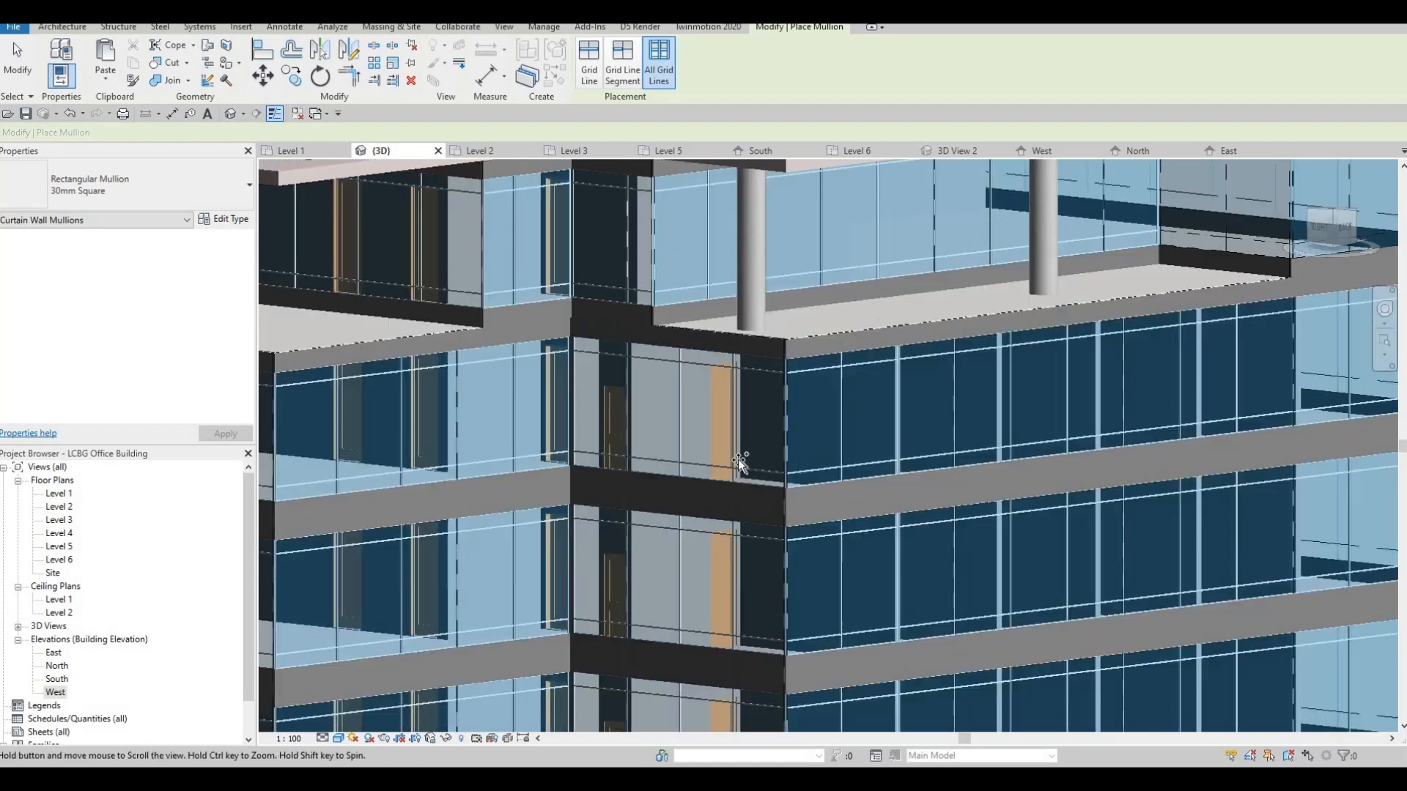
# Step: Place 30mm Square mullions on all grid lines of the ground-floor curtain walls around the recessed corner
pyautogui.keyDown('shift'); pyautogui.moveTo(828, 394); pyautogui.dragTo(860, 427, button='middle'); pyautogui.keyUp('shift')
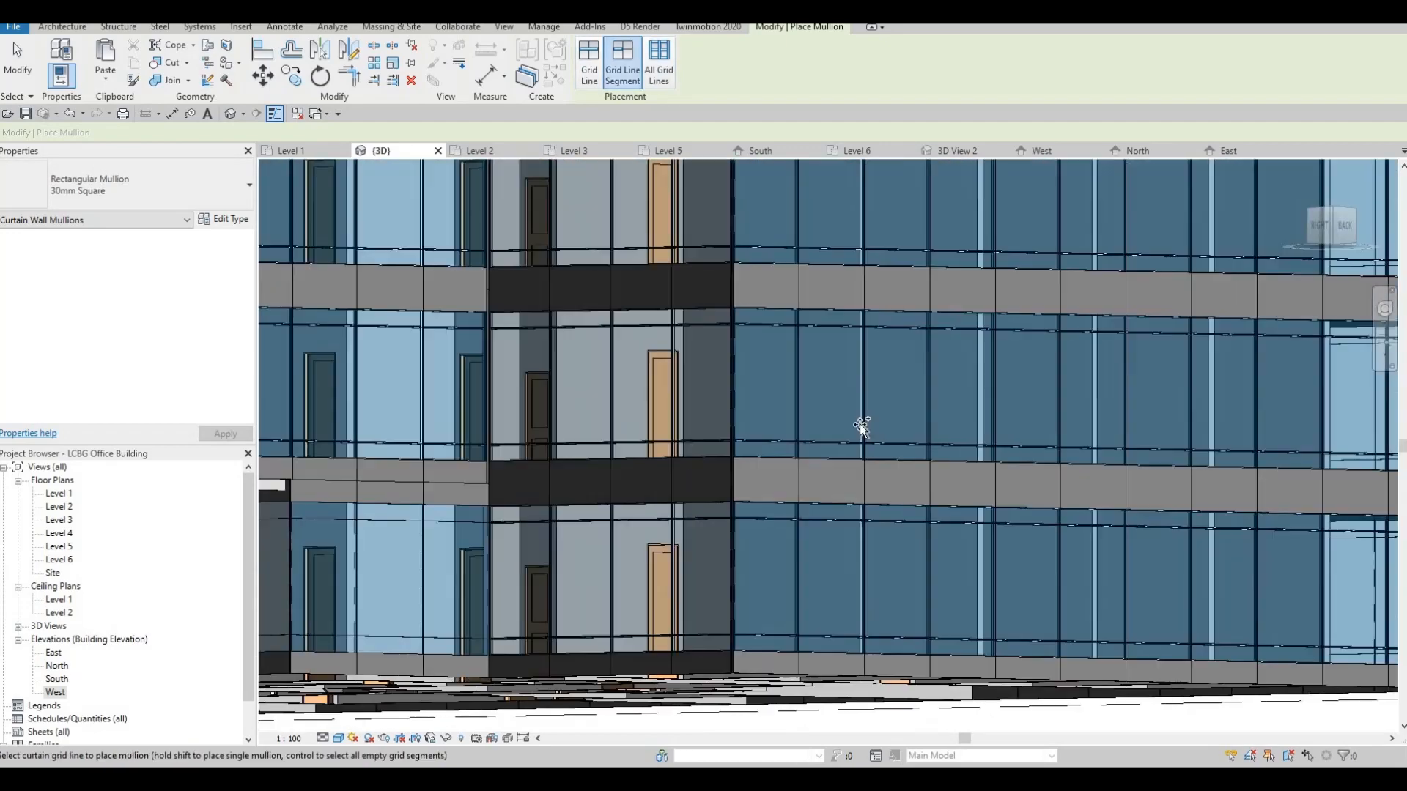
pyautogui.scroll(-1, 728, 446)
pyautogui.moveTo(473, 550); pyautogui.dragTo(565, 465, button='middle')
pyautogui.scroll(3, 598, 476)
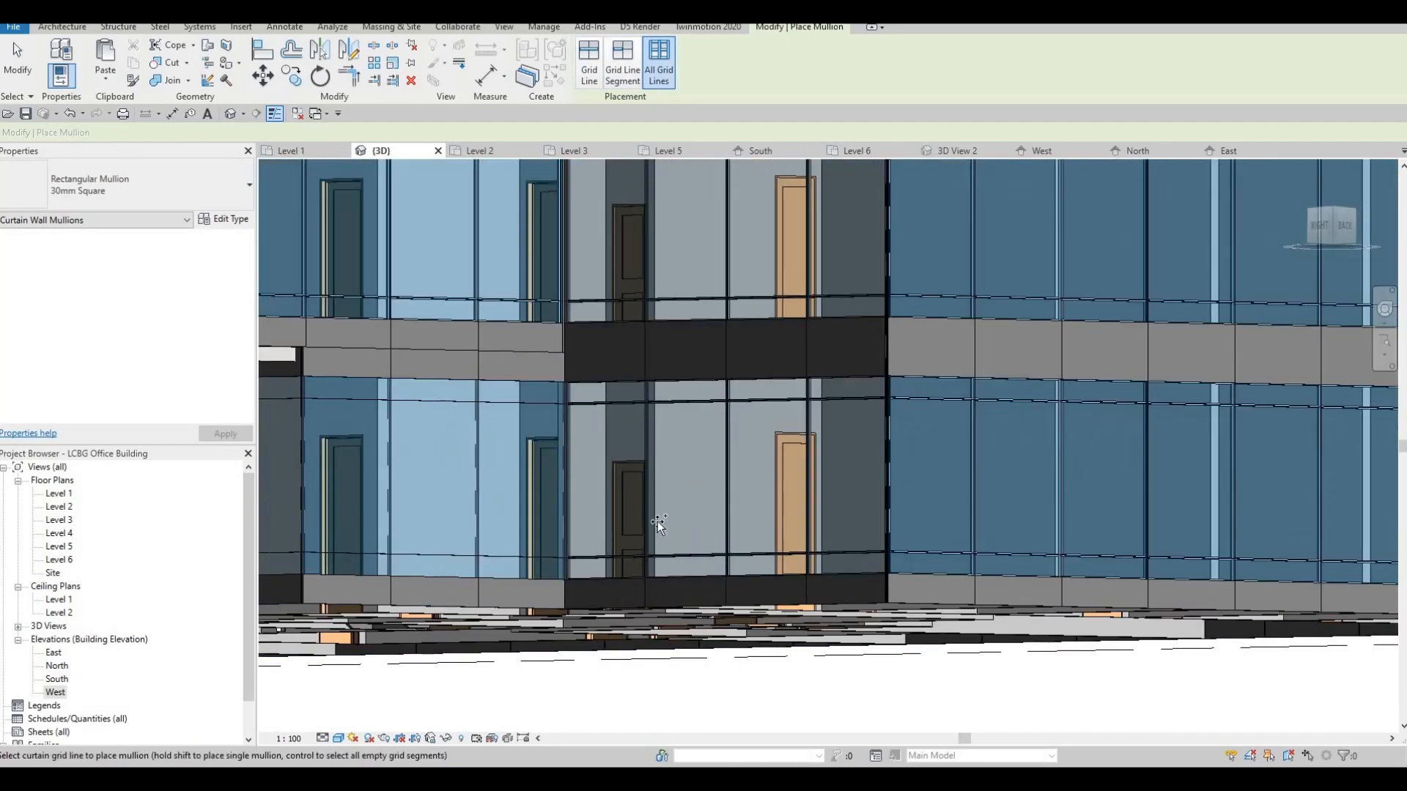
pyautogui.keyDown('shift'); pyautogui.moveTo(722, 300); pyautogui.dragTo(471, 430, button='middle'); pyautogui.keyUp('shift')
pyautogui.scroll(2, 609, 463)
pyautogui.scroll(-2, 570, 458)
pyautogui.scroll(2, 352, 423)
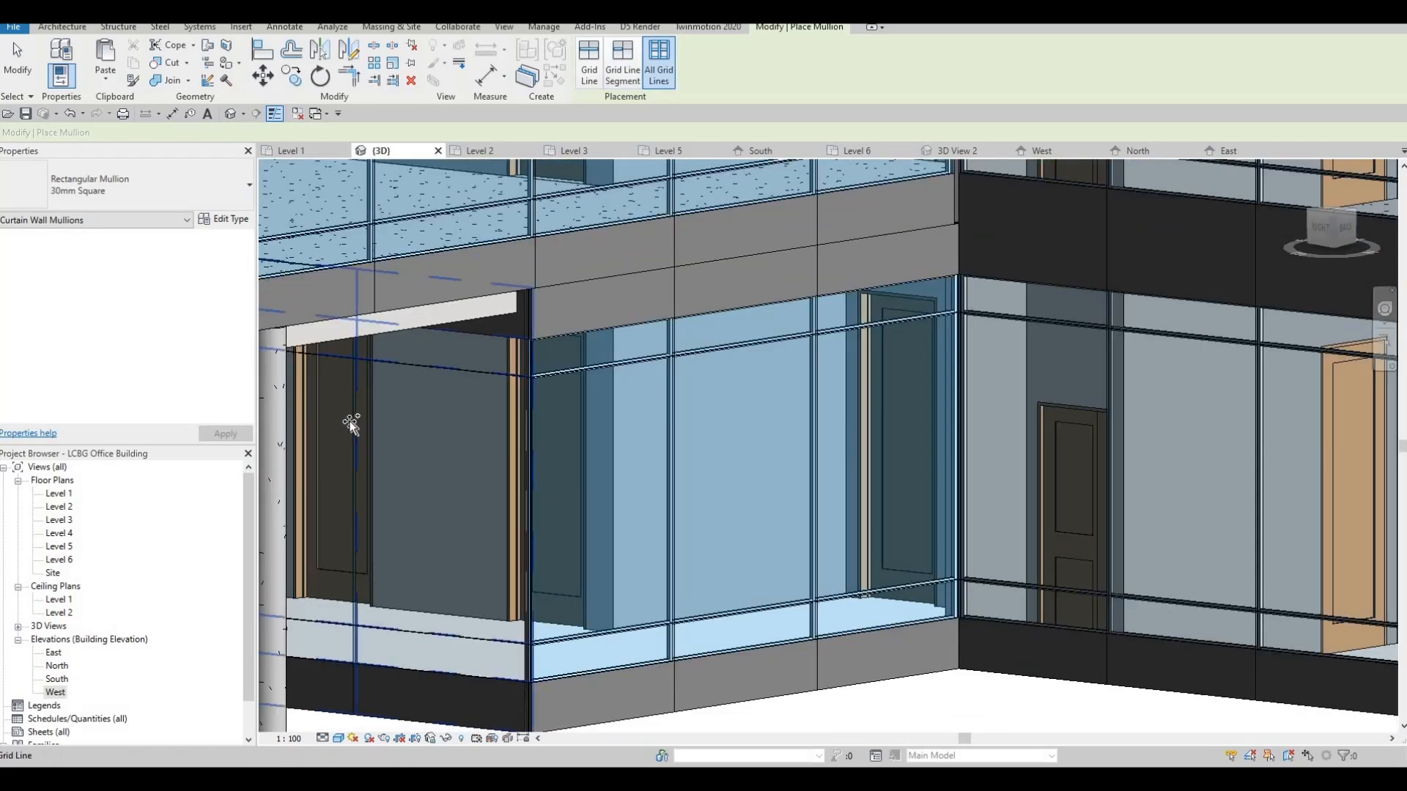
# Step: Place mullions on all grid lines of the ground-floor and upper curtain walls of the long facade opposite the colonnade
pyautogui.keyDown('shift'); pyautogui.moveTo(639, 451); pyautogui.dragTo(559, 547, button='middle'); pyautogui.keyUp('shift')
pyautogui.scroll(-2, 569, 531)
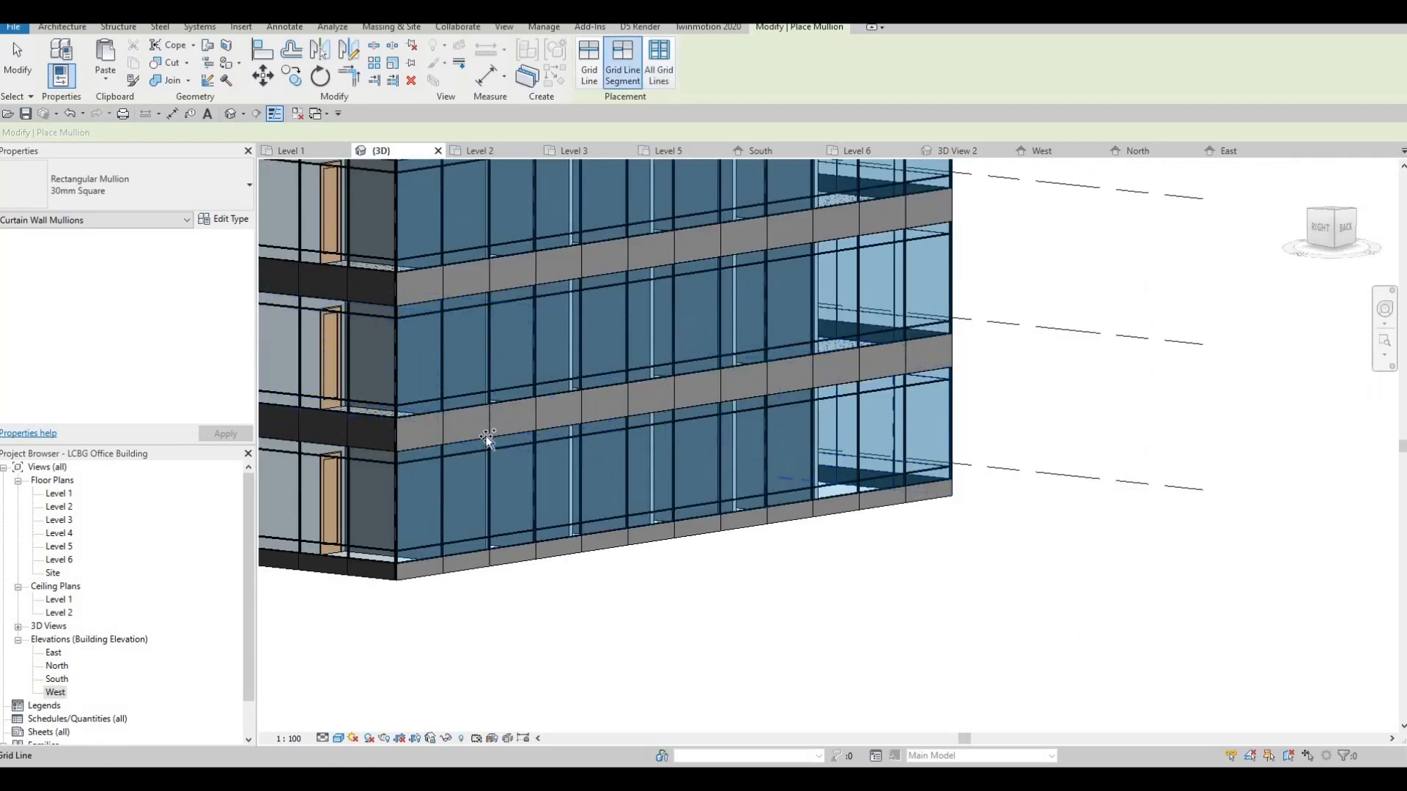
pyautogui.keyDown('shift'); pyautogui.moveTo(486, 439); pyautogui.dragTo(828, 575, button='middle'); pyautogui.keyUp('shift')
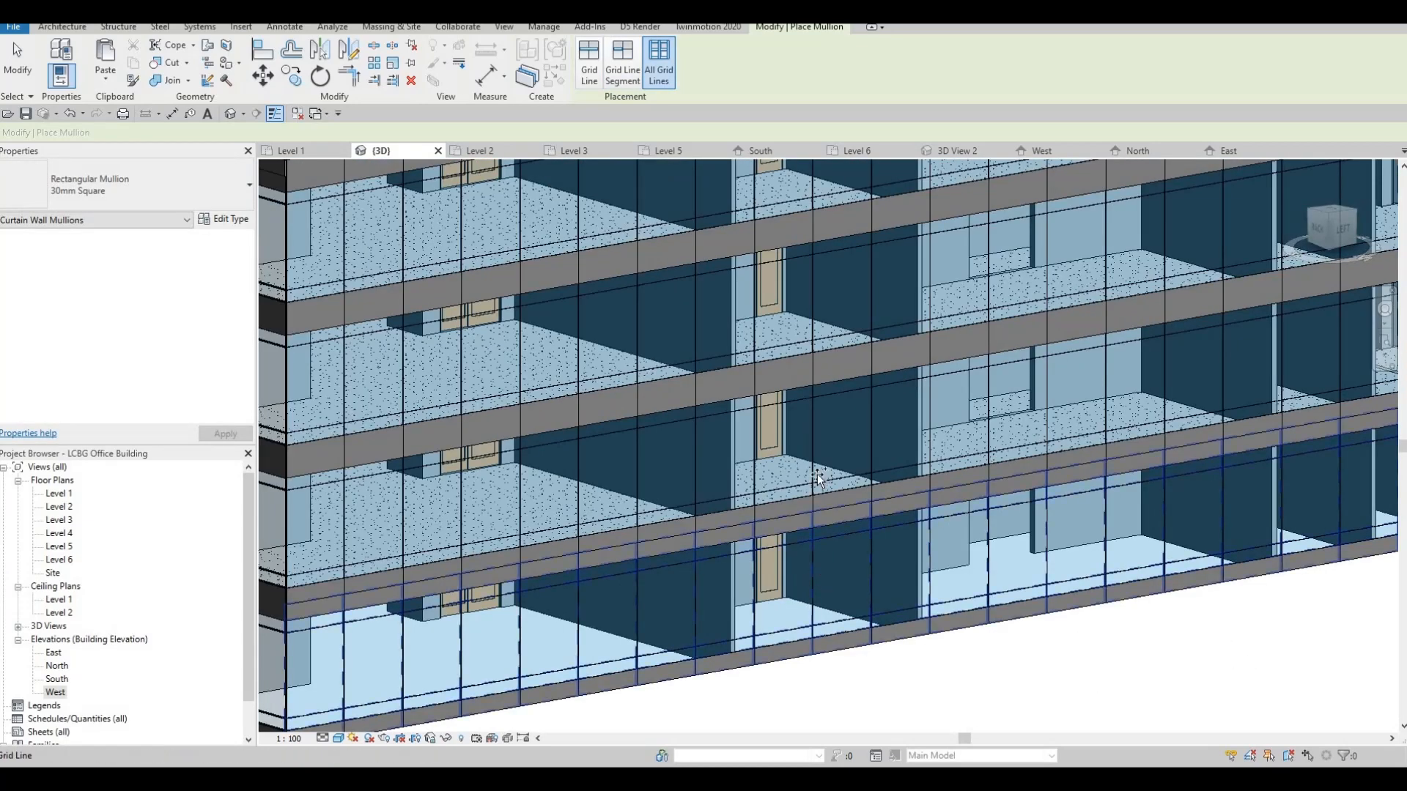
pyautogui.click(813, 434)
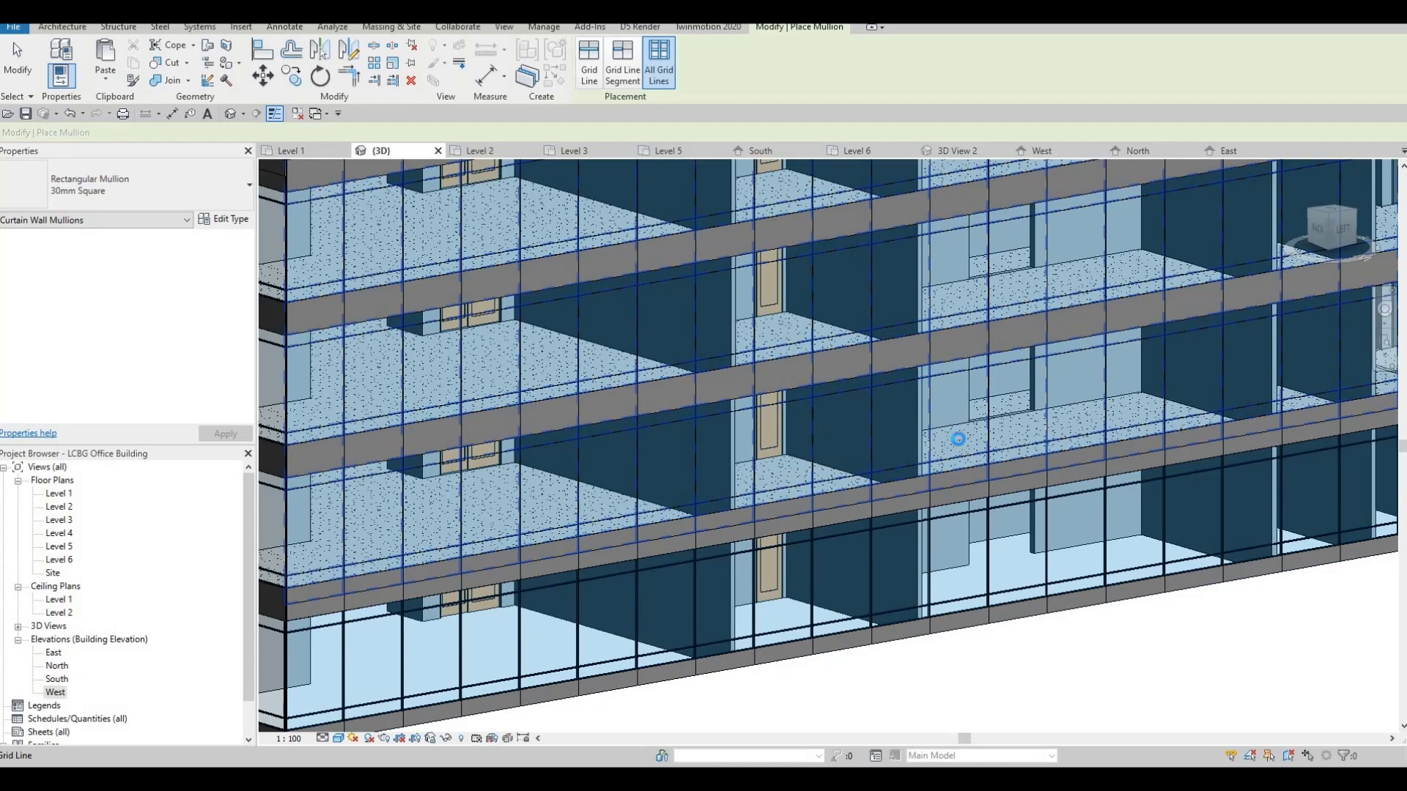
pyautogui.click(961, 438)
pyautogui.scroll(-4, 960, 438)
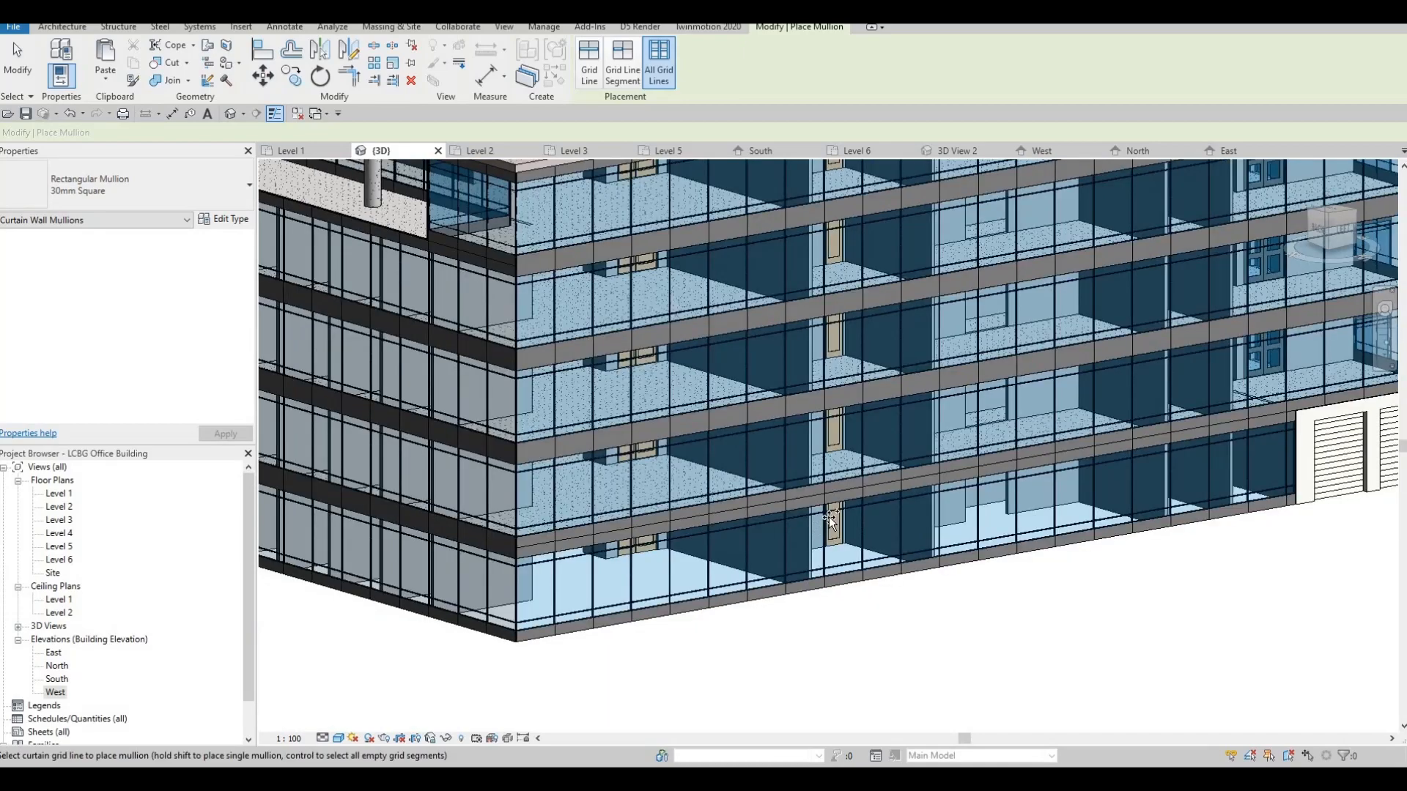
# Step: Place mullions on the front end's recessed, narrow return and projecting curtain walls, including the top storey
pyautogui.keyDown('shift'); pyautogui.moveTo(829, 516); pyautogui.dragTo(949, 517, button='middle'); pyautogui.keyUp('shift')
pyautogui.keyDown('shift'); pyautogui.moveTo(749, 529); pyautogui.dragTo(1179, 592, button='middle'); pyautogui.keyUp('shift')
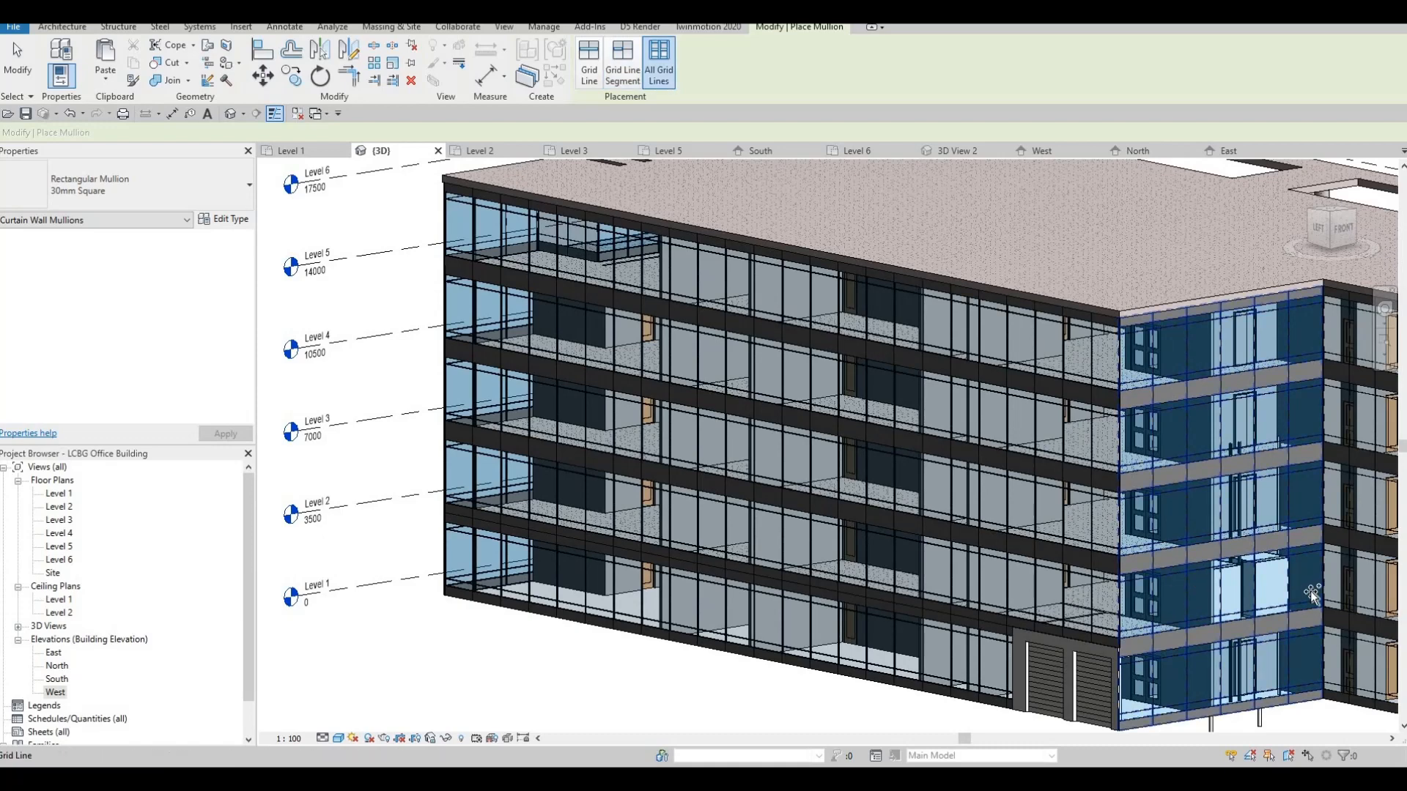
pyautogui.scroll(-3, 879, 485)
pyautogui.scroll(4, 887, 480)
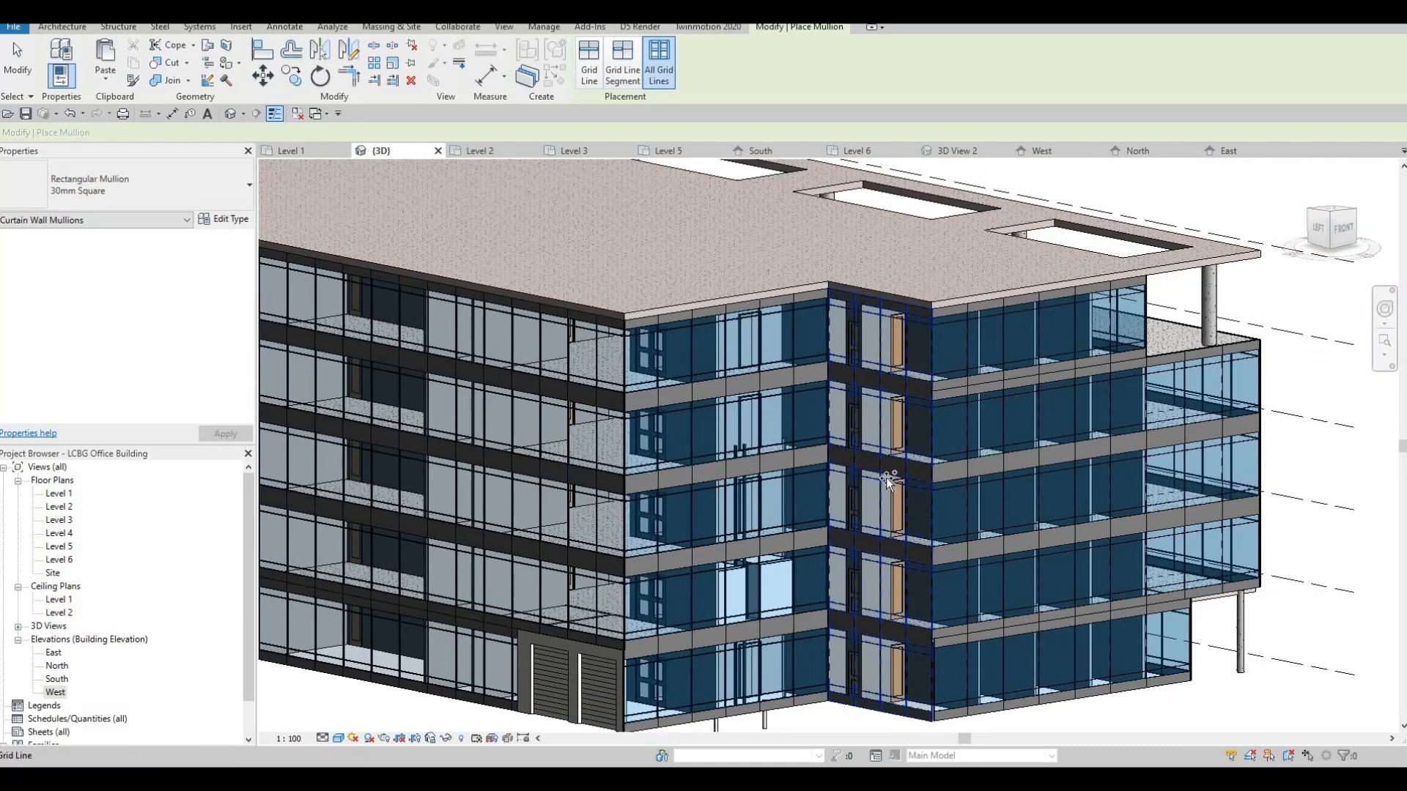
pyautogui.click(971, 432)
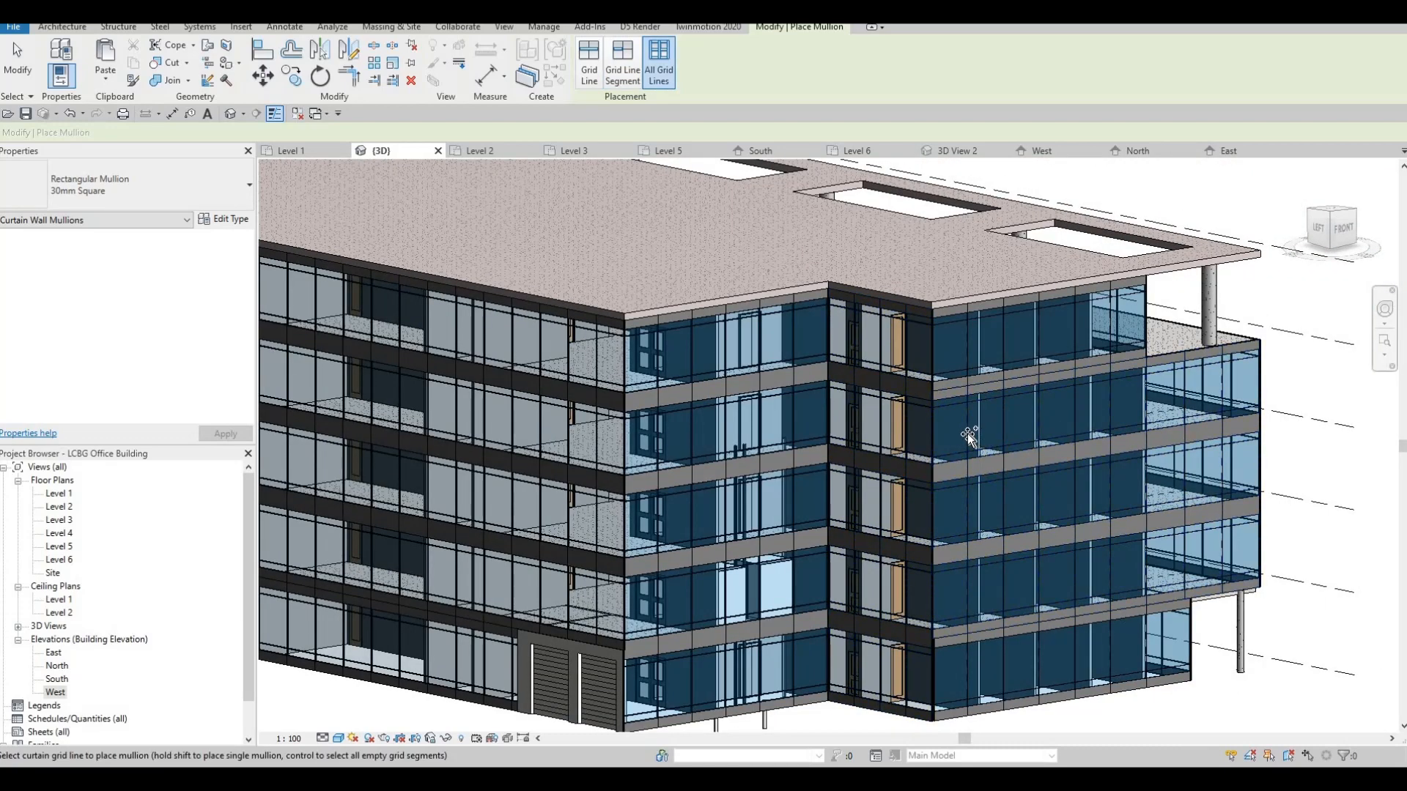
pyautogui.click(971, 353)
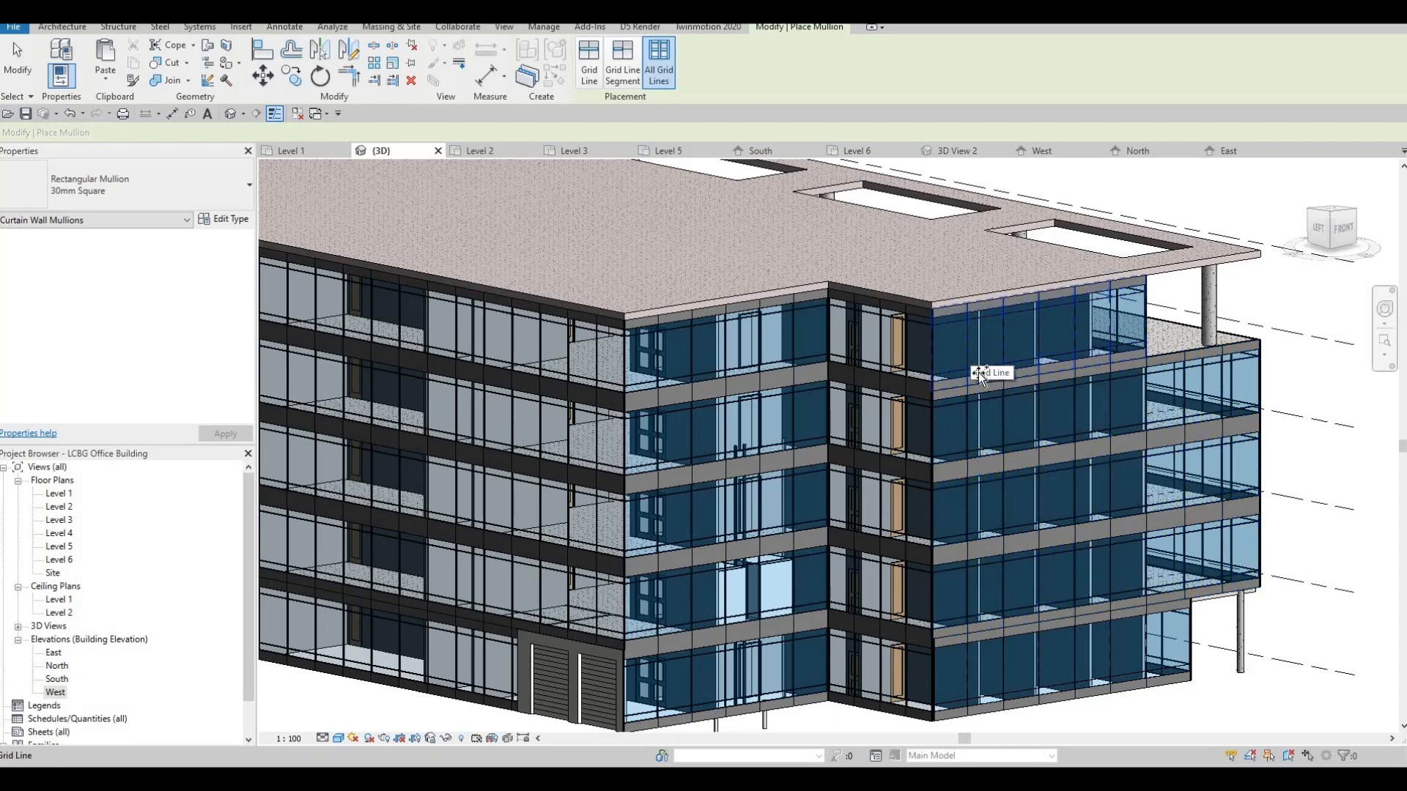
pyautogui.click(899, 682)
# Step: Examine the placed mullions around the building's colonnade facade, recessed corner, terrace storey and far end
pyautogui.keyDown('shift'); pyautogui.moveTo(780, 636); pyautogui.dragTo(637, 350, button='middle'); pyautogui.keyUp('shift')
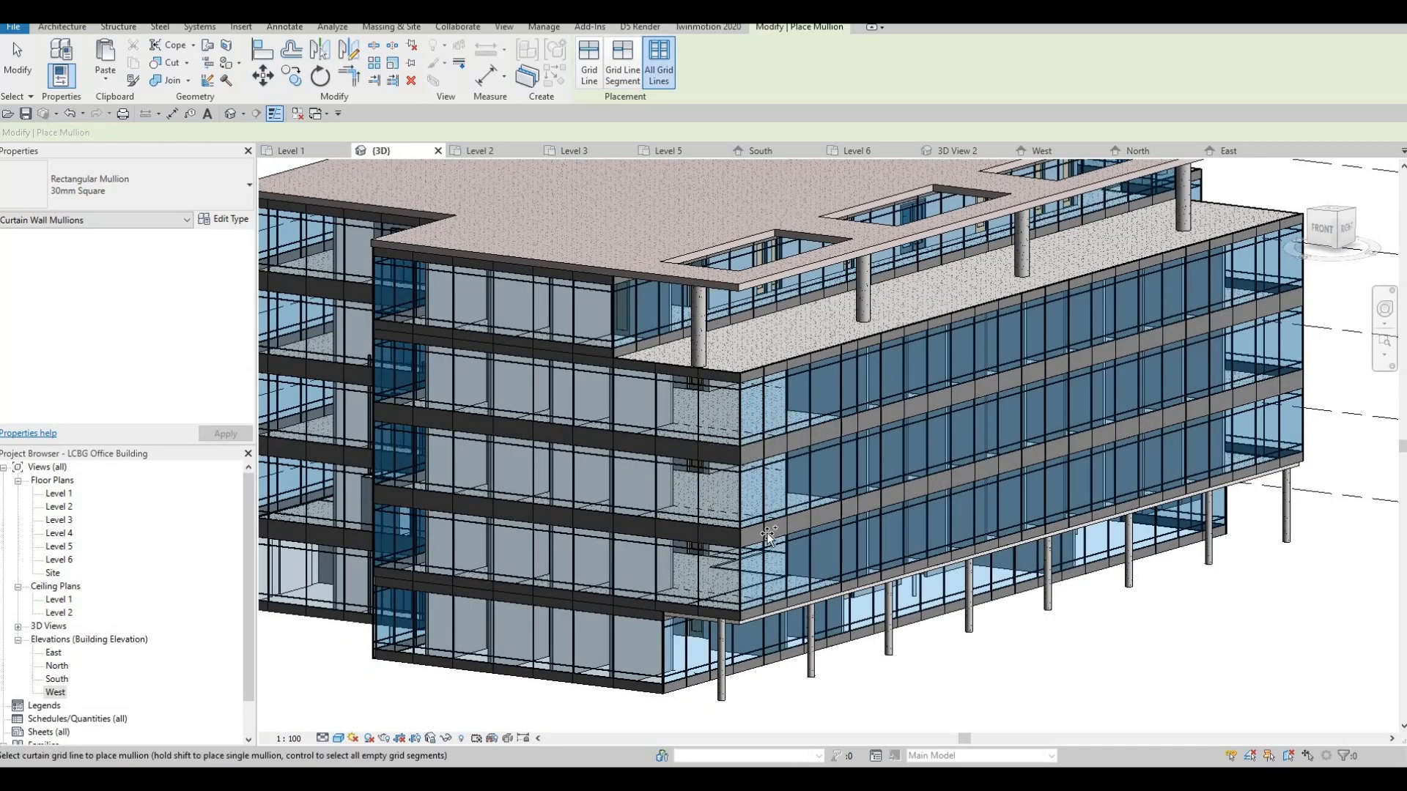
pyautogui.scroll(5, 757, 442)
pyautogui.scroll(3, 728, 574)
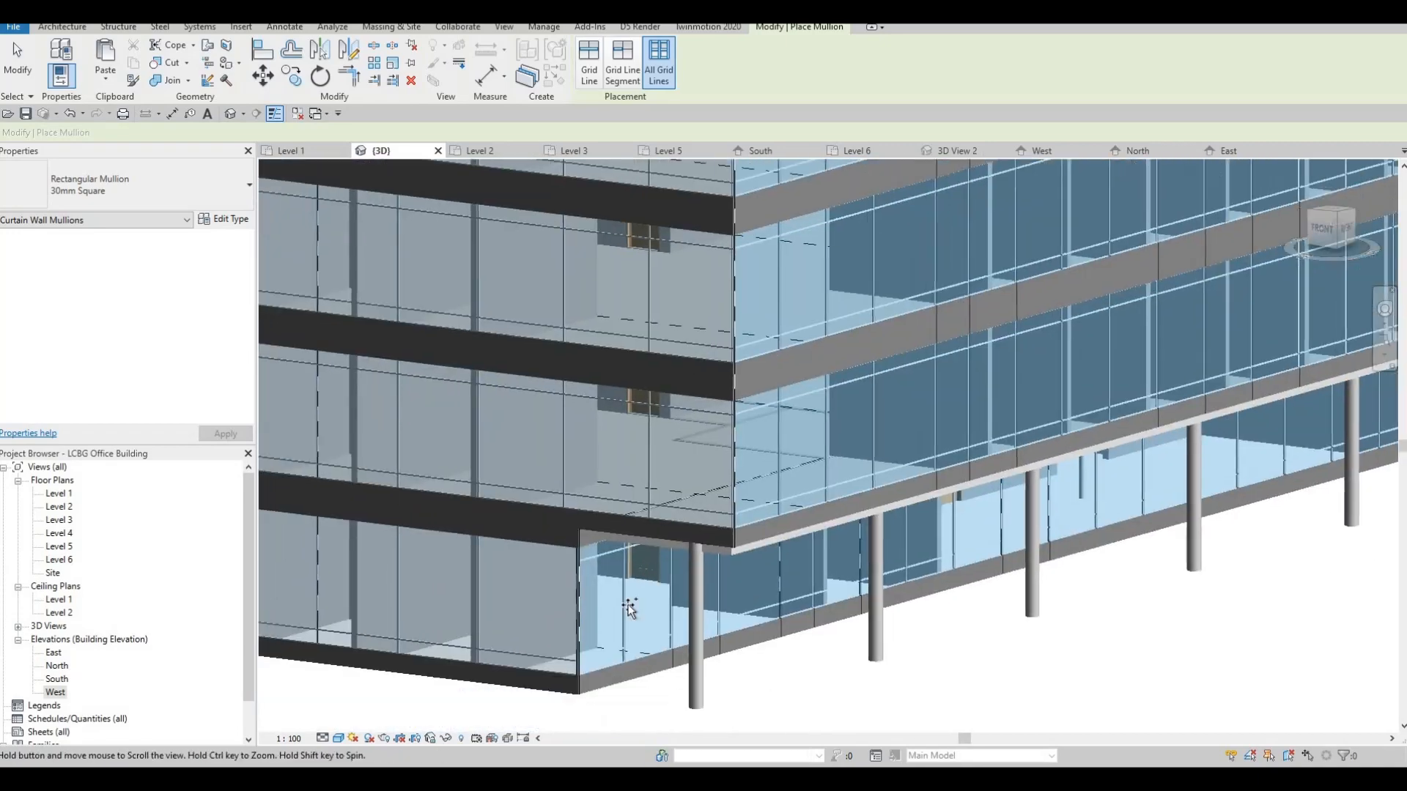
pyautogui.scroll(-3, 693, 560)
pyautogui.keyDown('shift'); pyautogui.moveTo(693, 559); pyautogui.dragTo(630, 549, button='middle'); pyautogui.keyUp('shift')
pyautogui.scroll(3, 781, 540)
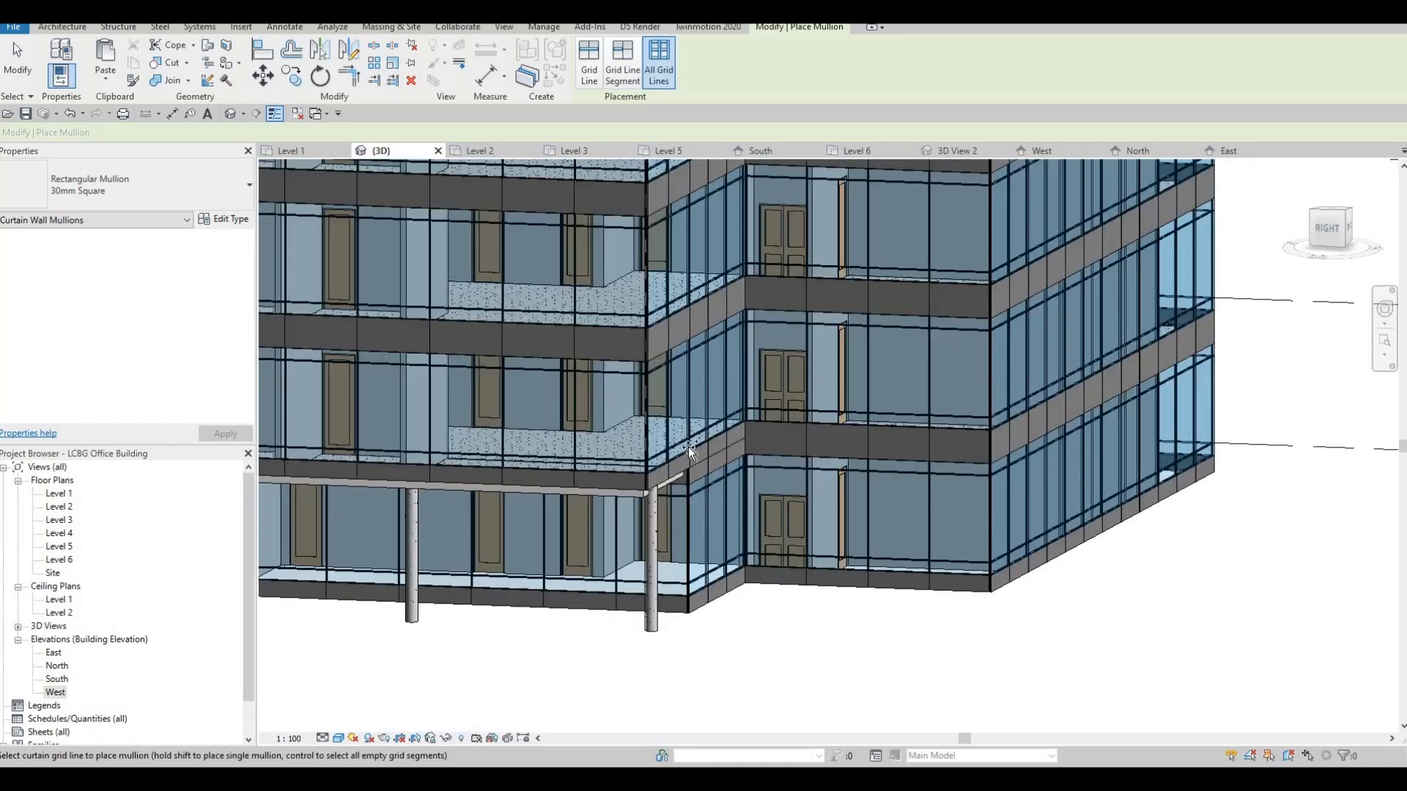
pyautogui.moveTo(683, 245); pyautogui.dragTo(683, 528, button='middle')
pyautogui.scroll(-2, 681, 244)
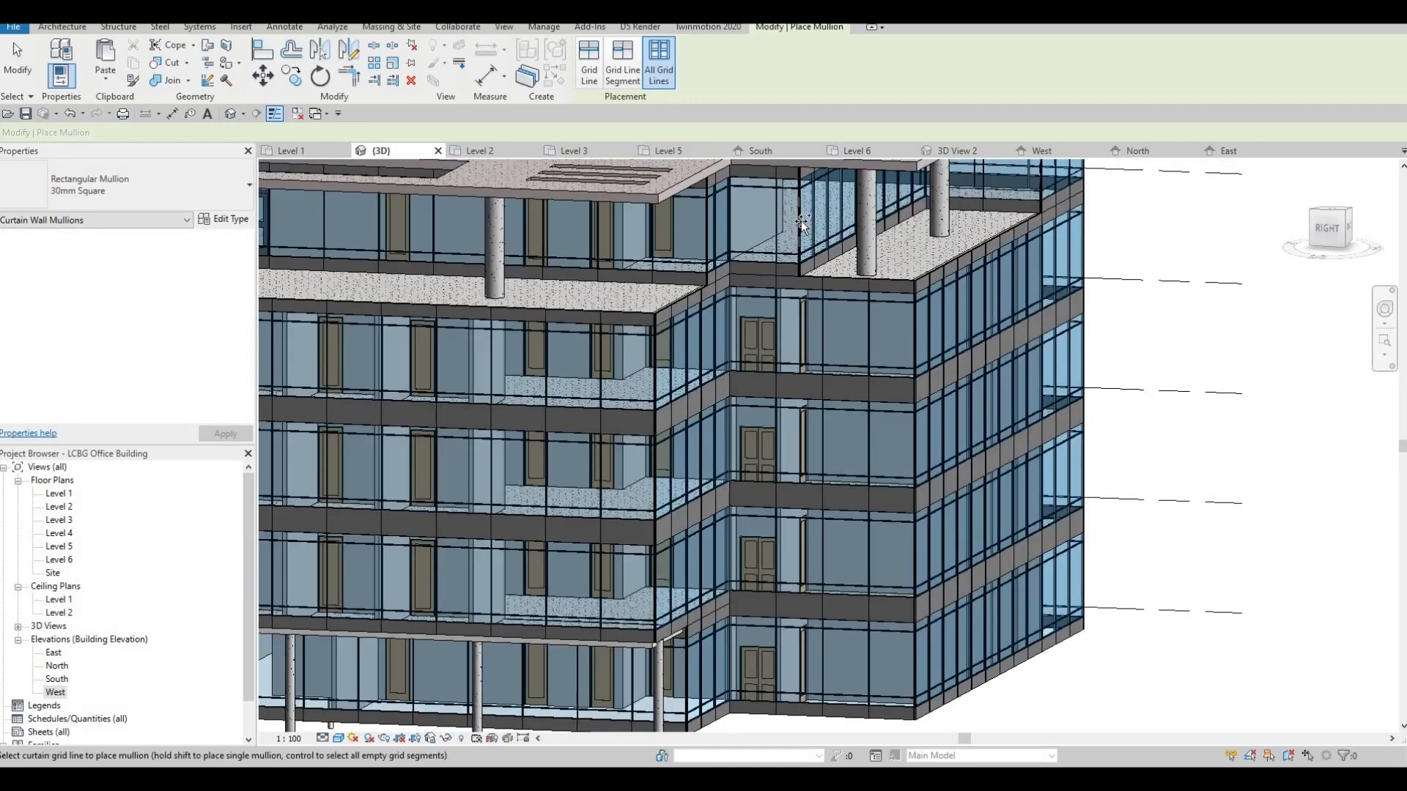
pyautogui.keyDown('shift'); pyautogui.moveTo(840, 391); pyautogui.dragTo(915, 193, button='middle'); pyautogui.keyUp('shift')
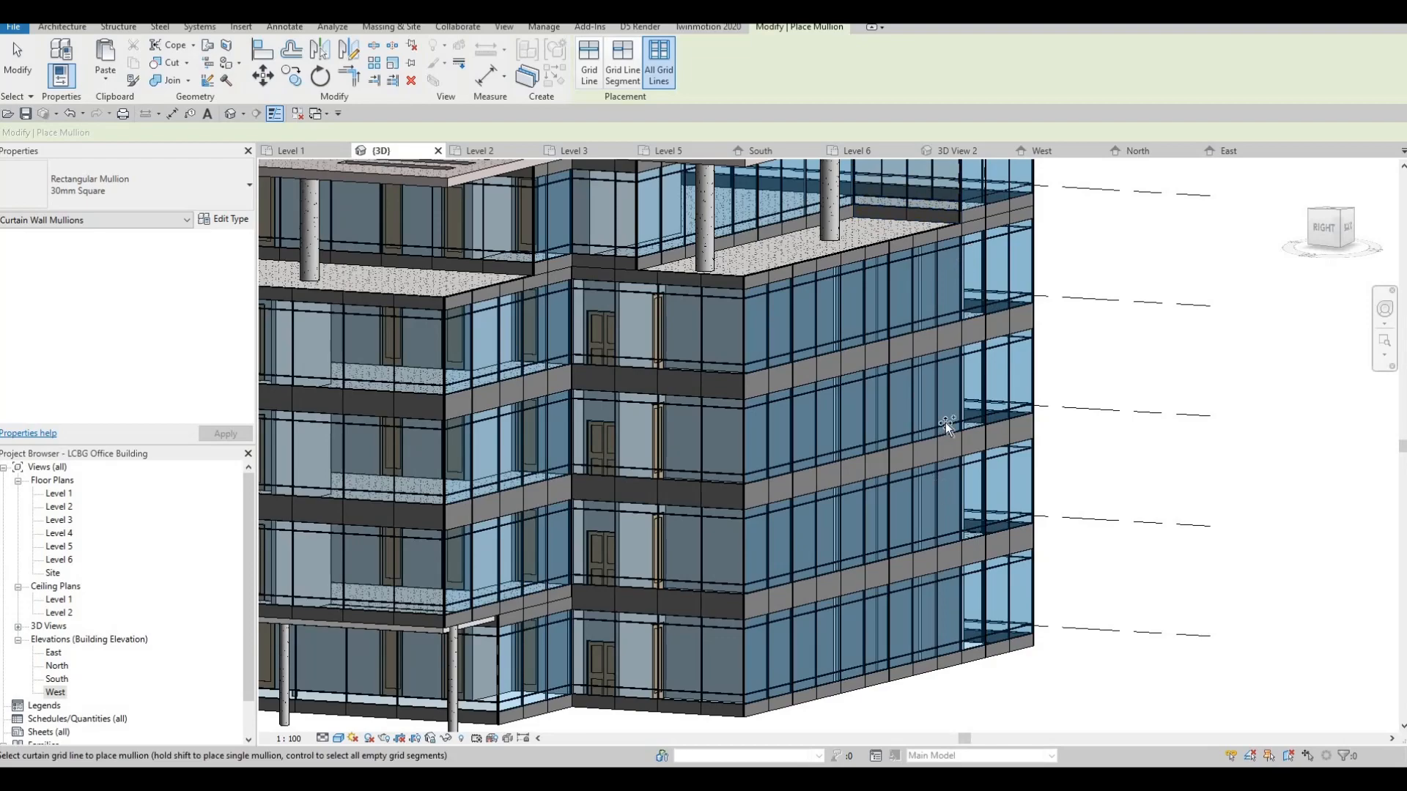
pyautogui.keyDown('shift'); pyautogui.moveTo(945, 422); pyautogui.dragTo(965, 279, button='middle'); pyautogui.keyUp('shift')
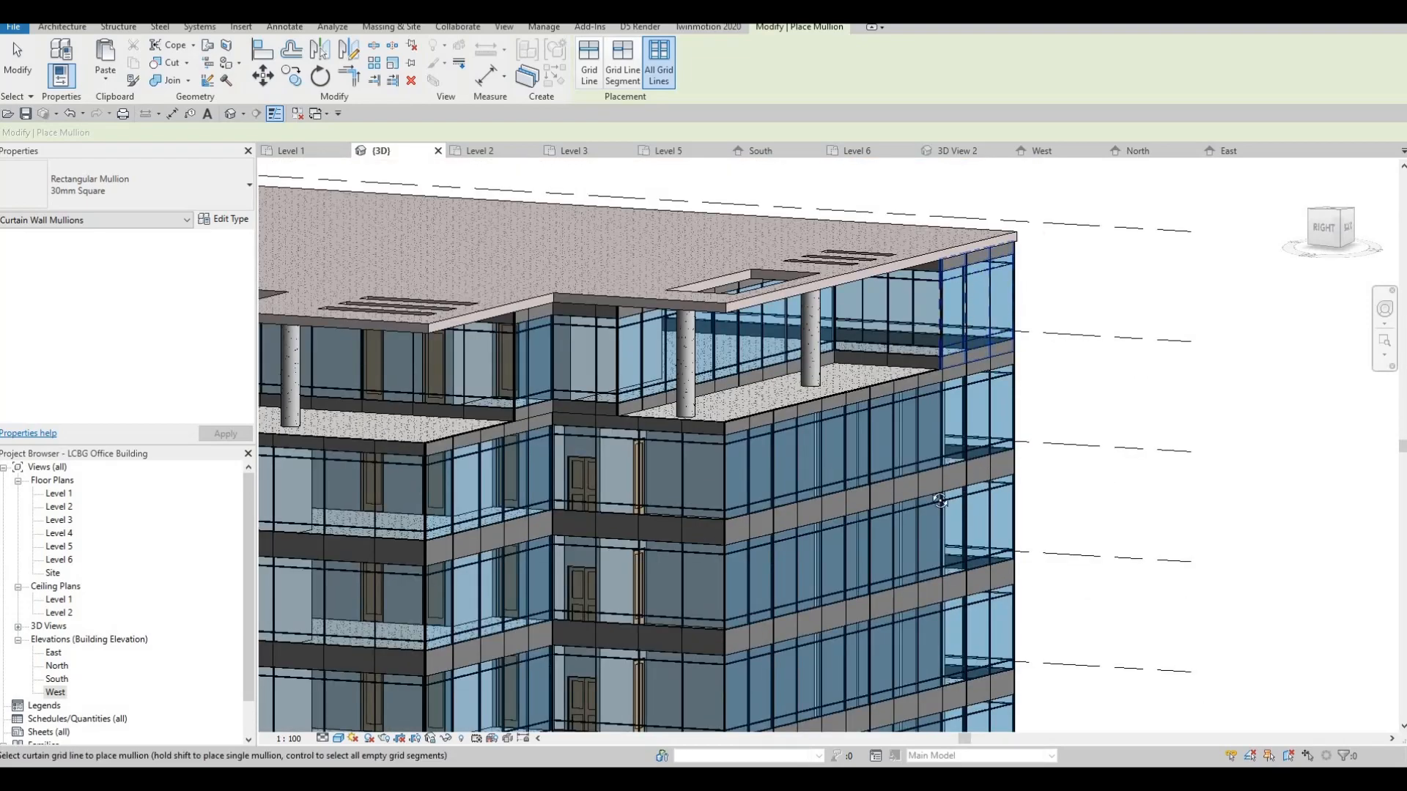
pyautogui.keyDown('shift'); pyautogui.moveTo(674, 472); pyautogui.dragTo(344, 740, button='middle'); pyautogui.keyUp('shift')
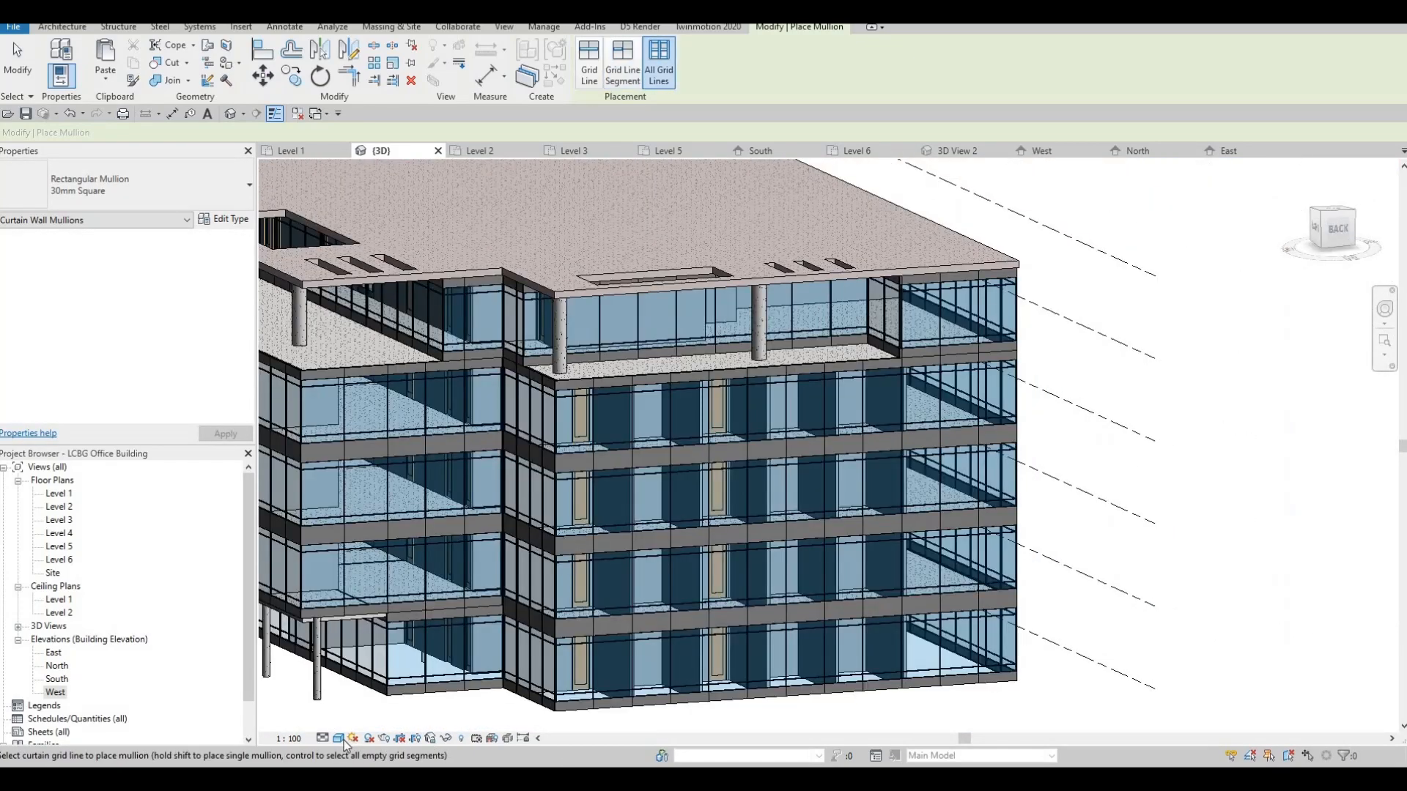
# Step: Switch the 3D view to the Hidden Line visual style and check the mullions at the top-storey terrace corner
pyautogui.click(344, 740)
pyautogui.click(380, 663)
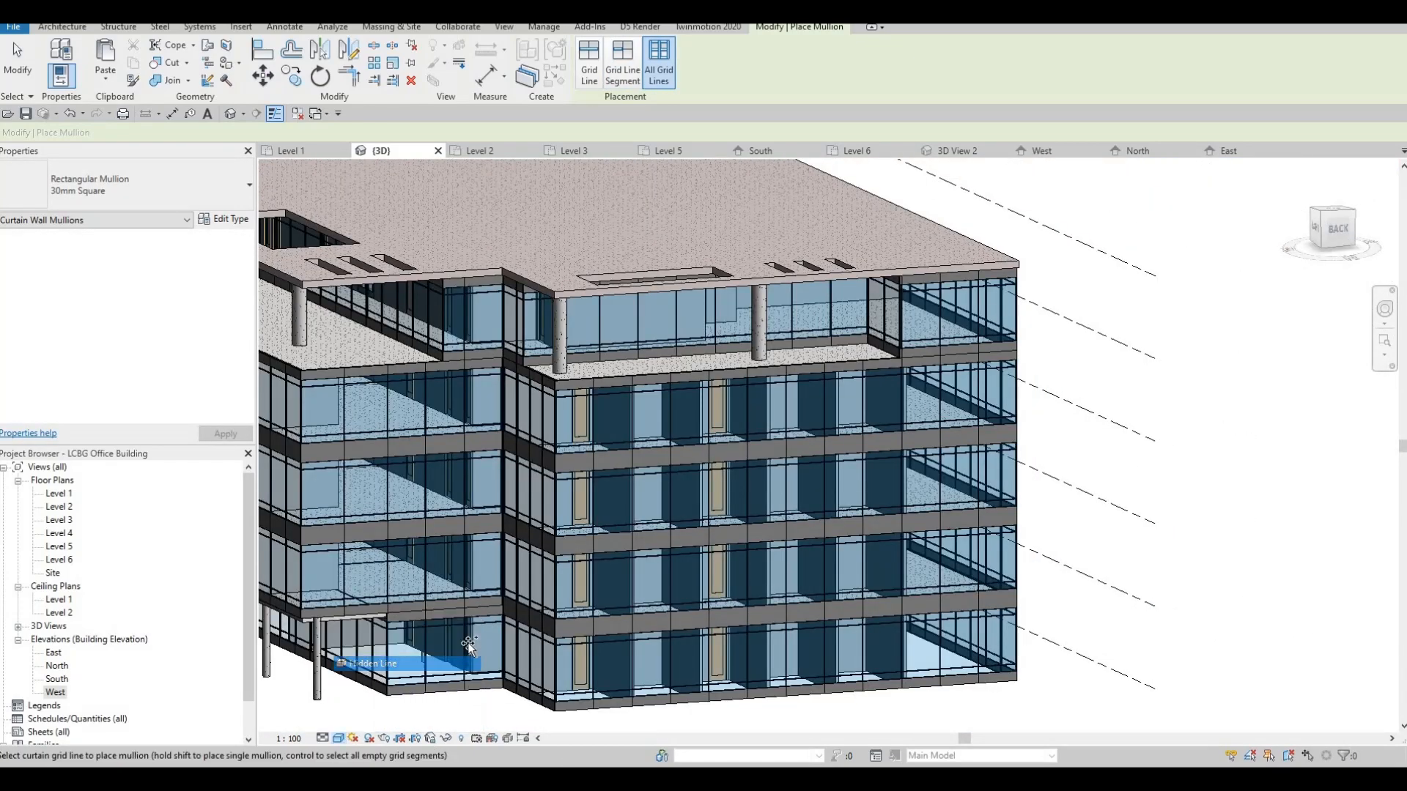
pyautogui.keyDown('shift'); pyautogui.moveTo(581, 538); pyautogui.dragTo(1116, 260, button='middle'); pyautogui.keyUp('shift')
pyautogui.scroll(10, 1116, 260)
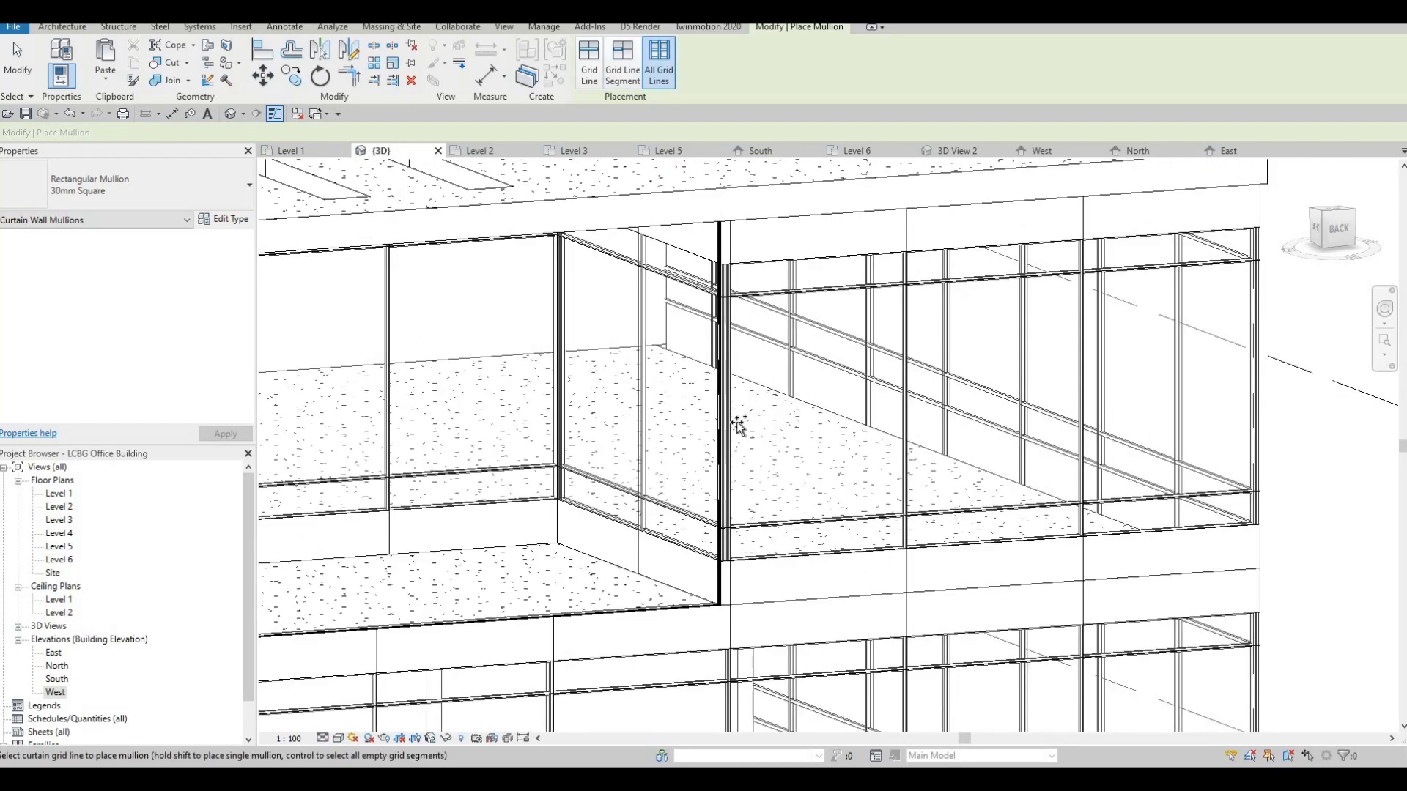
pyautogui.scroll(-8, 760, 446)
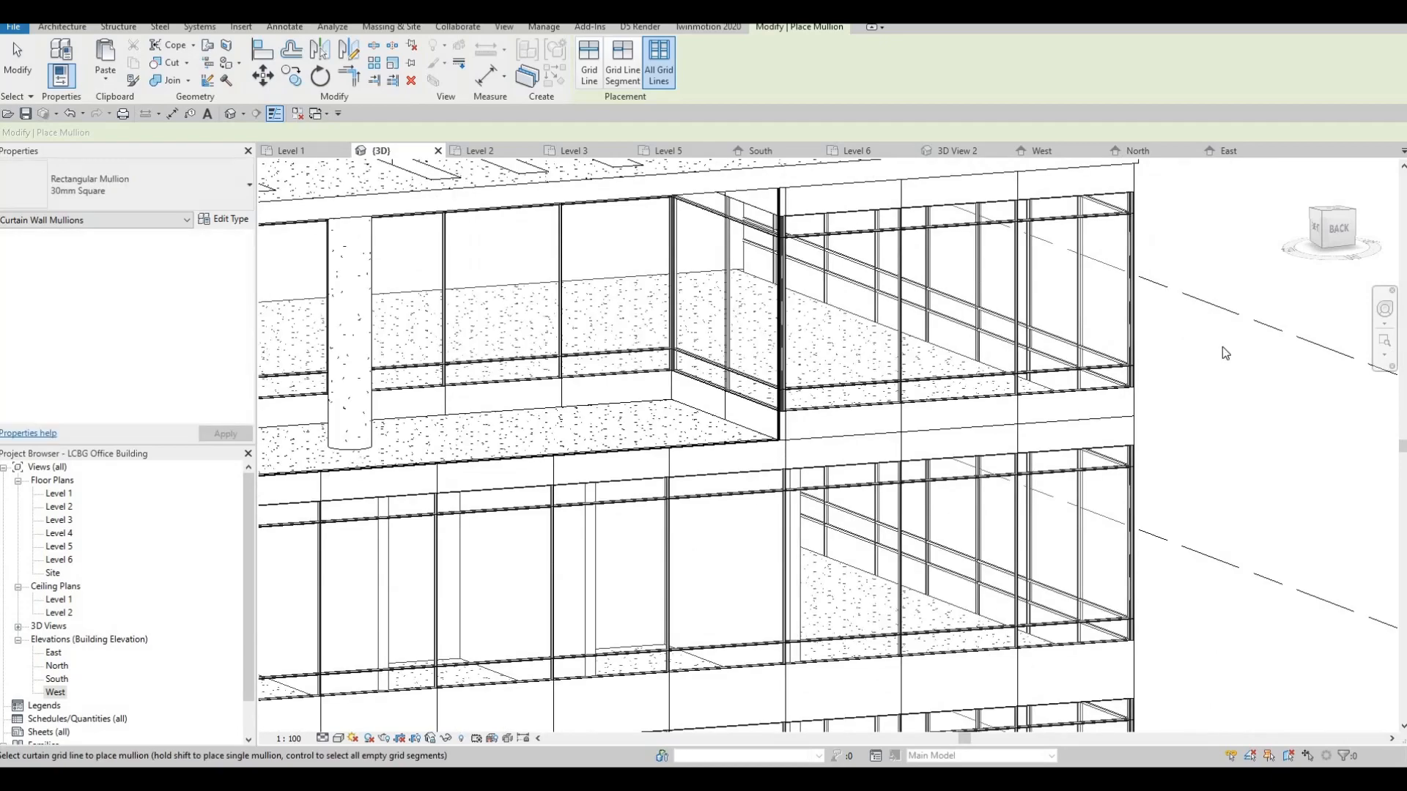
# Step: Examine the mullions around the recessed corner and the colonnade facade, and end mullion placement
pyautogui.keyDown('shift'); pyautogui.moveTo(945, 393); pyautogui.dragTo(449, 398, button='middle'); pyautogui.keyUp('shift')
pyautogui.scroll(-3, 967, 438)
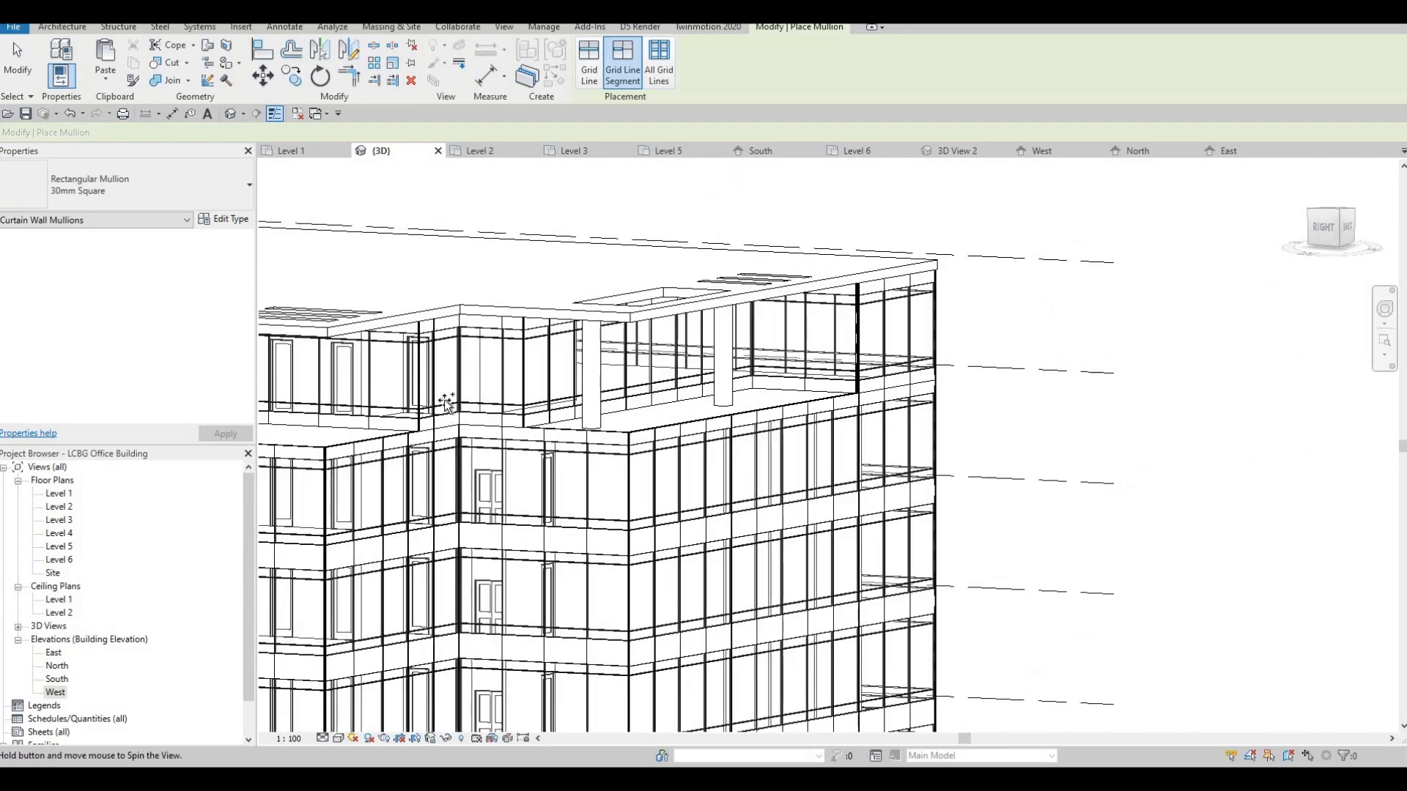
pyautogui.keyDown('ctrl'); pyautogui.scroll(5, 446, 375); pyautogui.keyUp('ctrl')
pyautogui.keyDown('shift'); pyautogui.moveTo(576, 383); pyautogui.dragTo(727, 441, button='middle'); pyautogui.keyUp('shift')
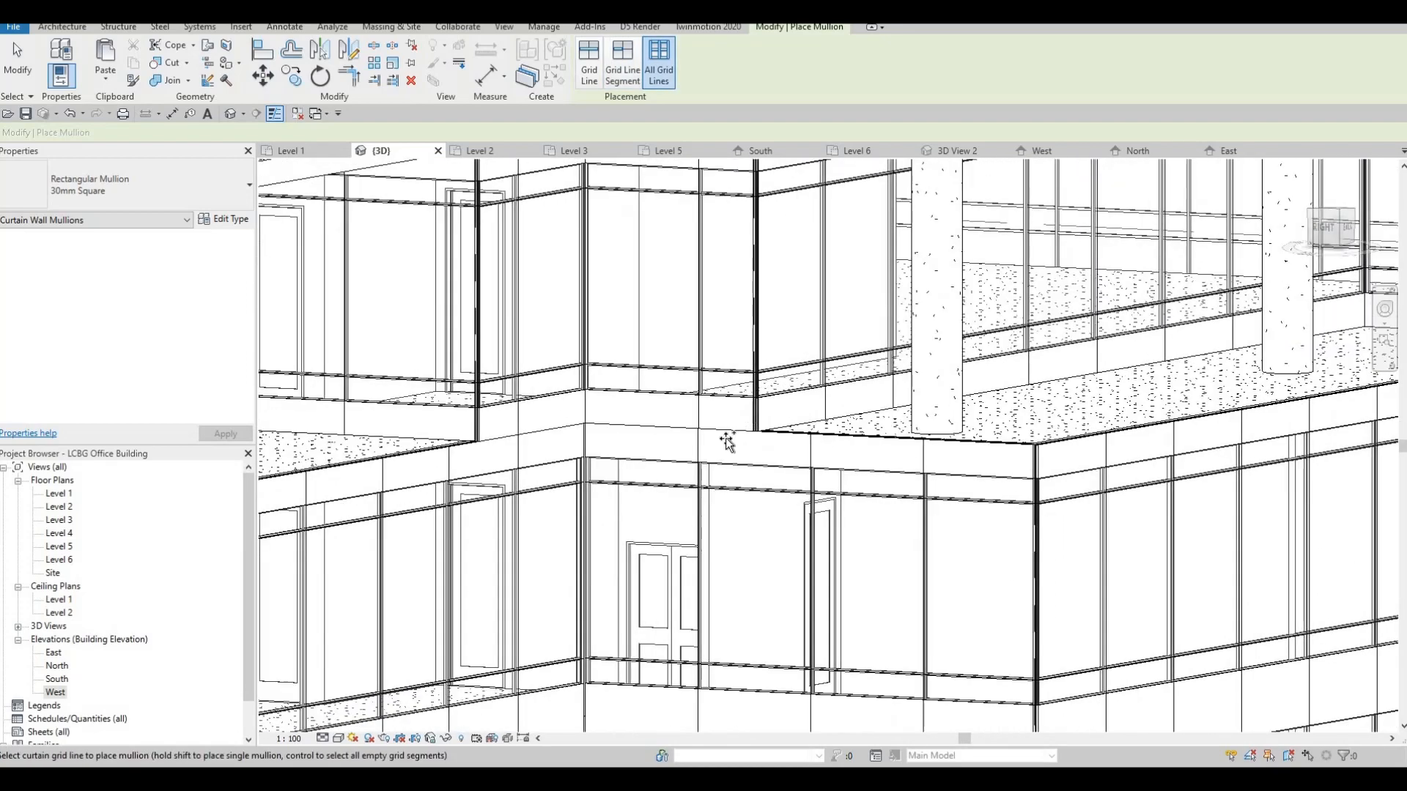
pyautogui.scroll(-6, 840, 439)
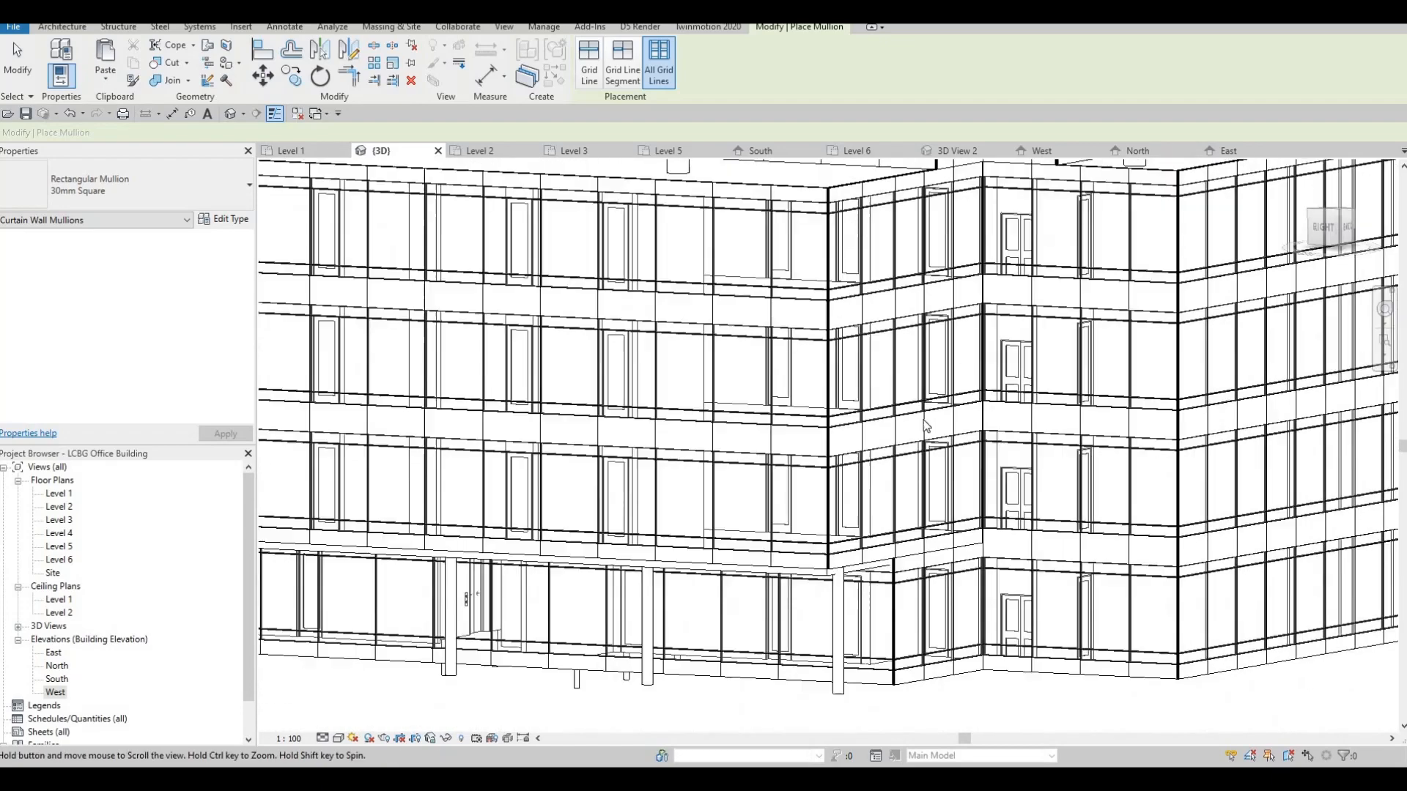
pyautogui.press('Escape')
pyautogui.press('Escape')
pyautogui.scroll(-5, 829, 423)
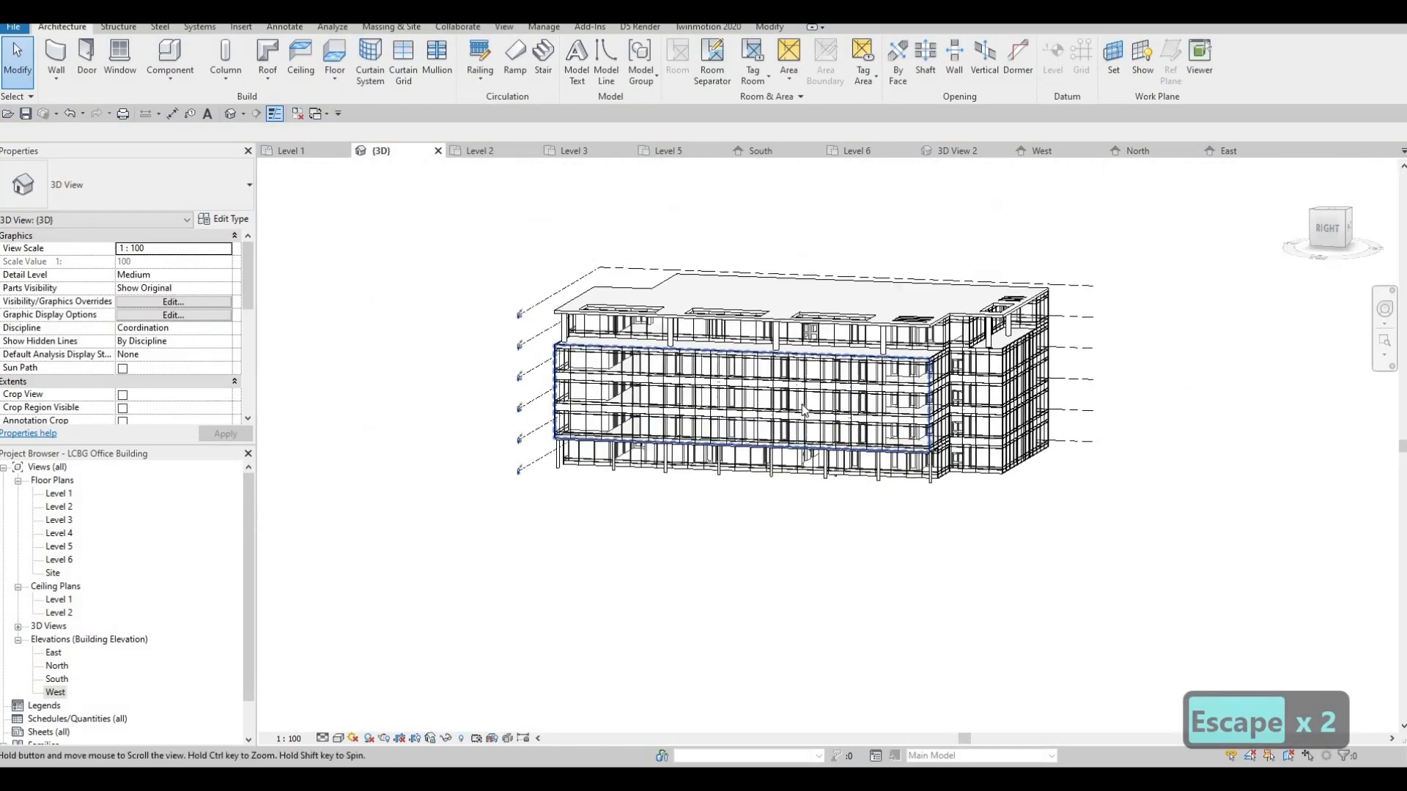
# Step: Set the Concrete, Precast structure layer of the building's ROOF 1 roof type to 500 mm thick
pyautogui.scroll(3, 804, 413)
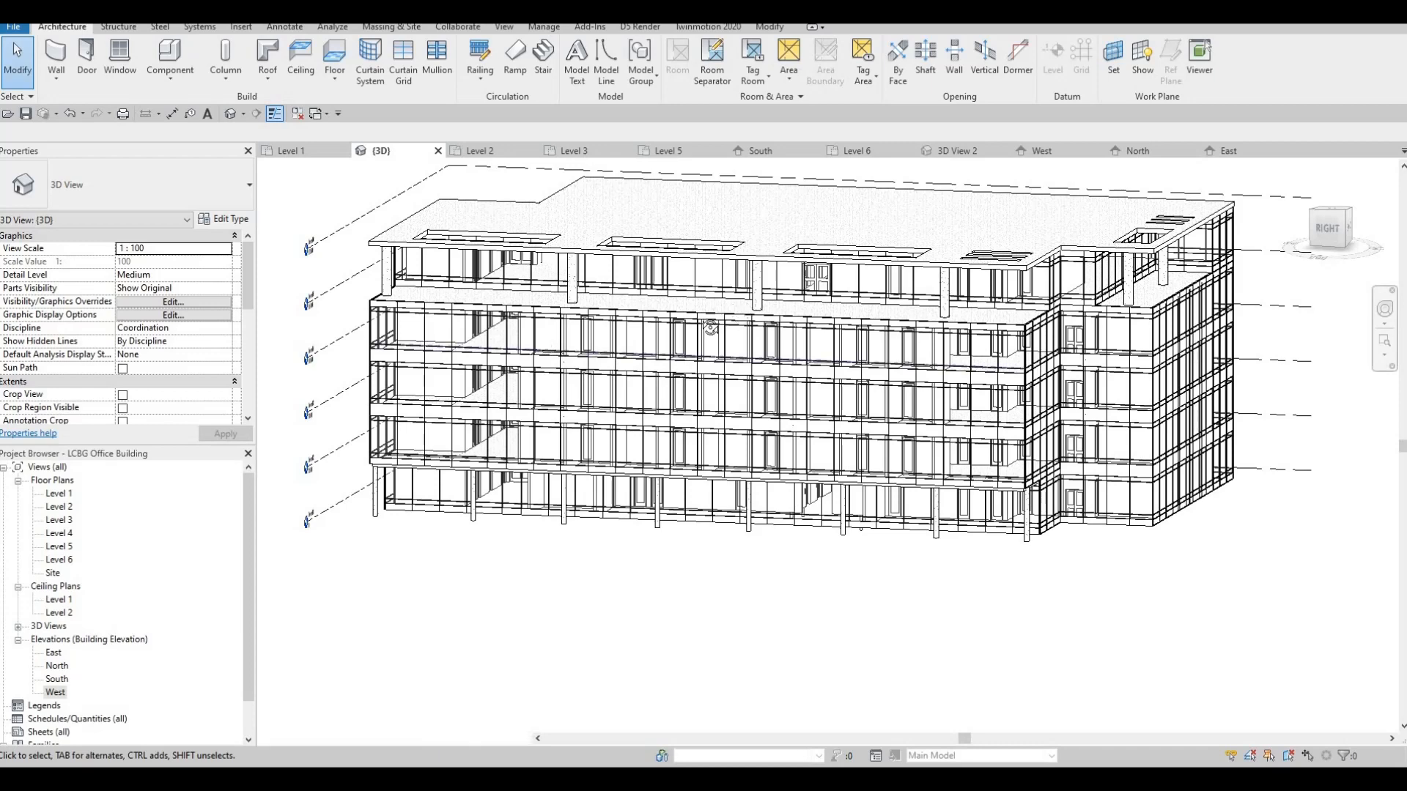
pyautogui.keyDown('shift'); pyautogui.moveTo(733, 293); pyautogui.dragTo(801, 284, button='middle'); pyautogui.keyUp('shift')
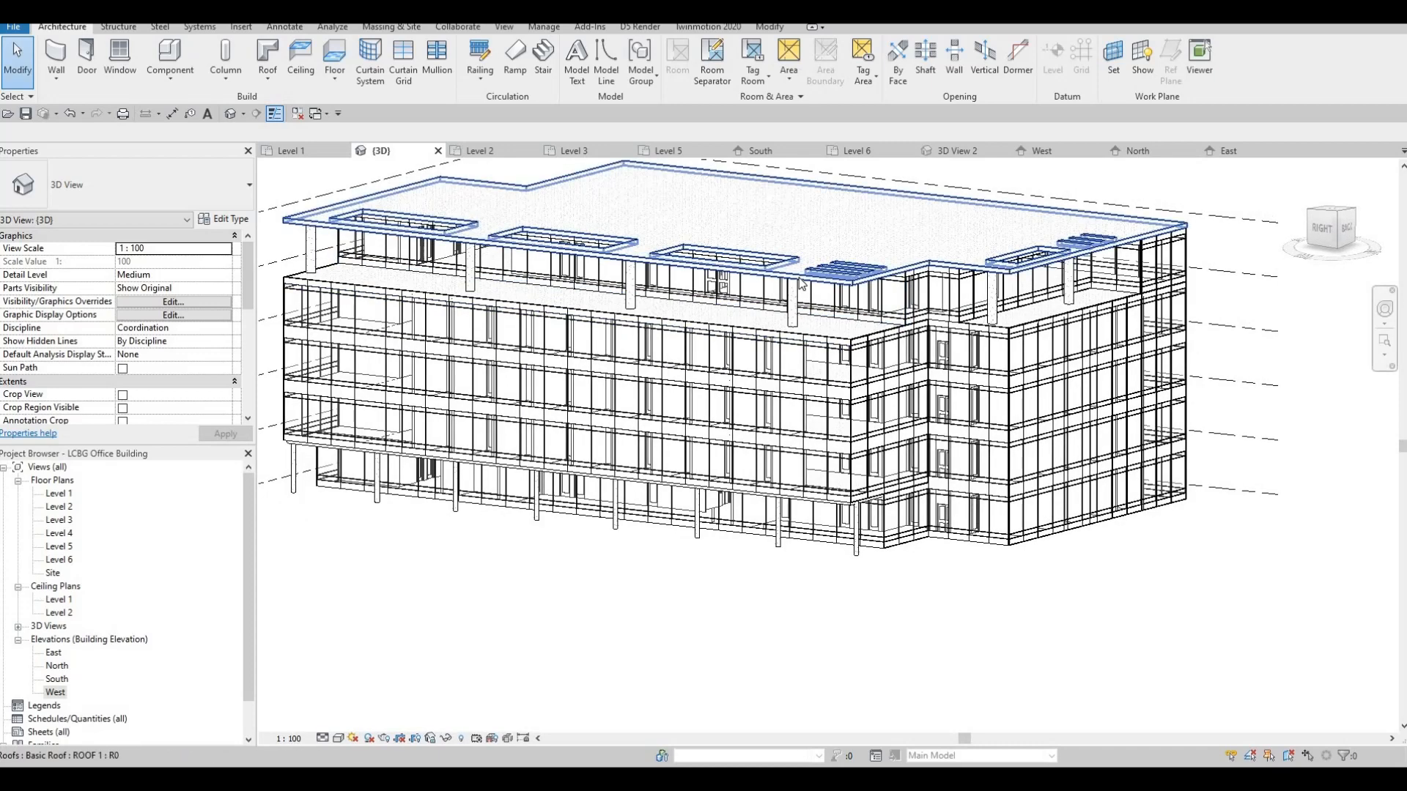
pyautogui.click(801, 284)
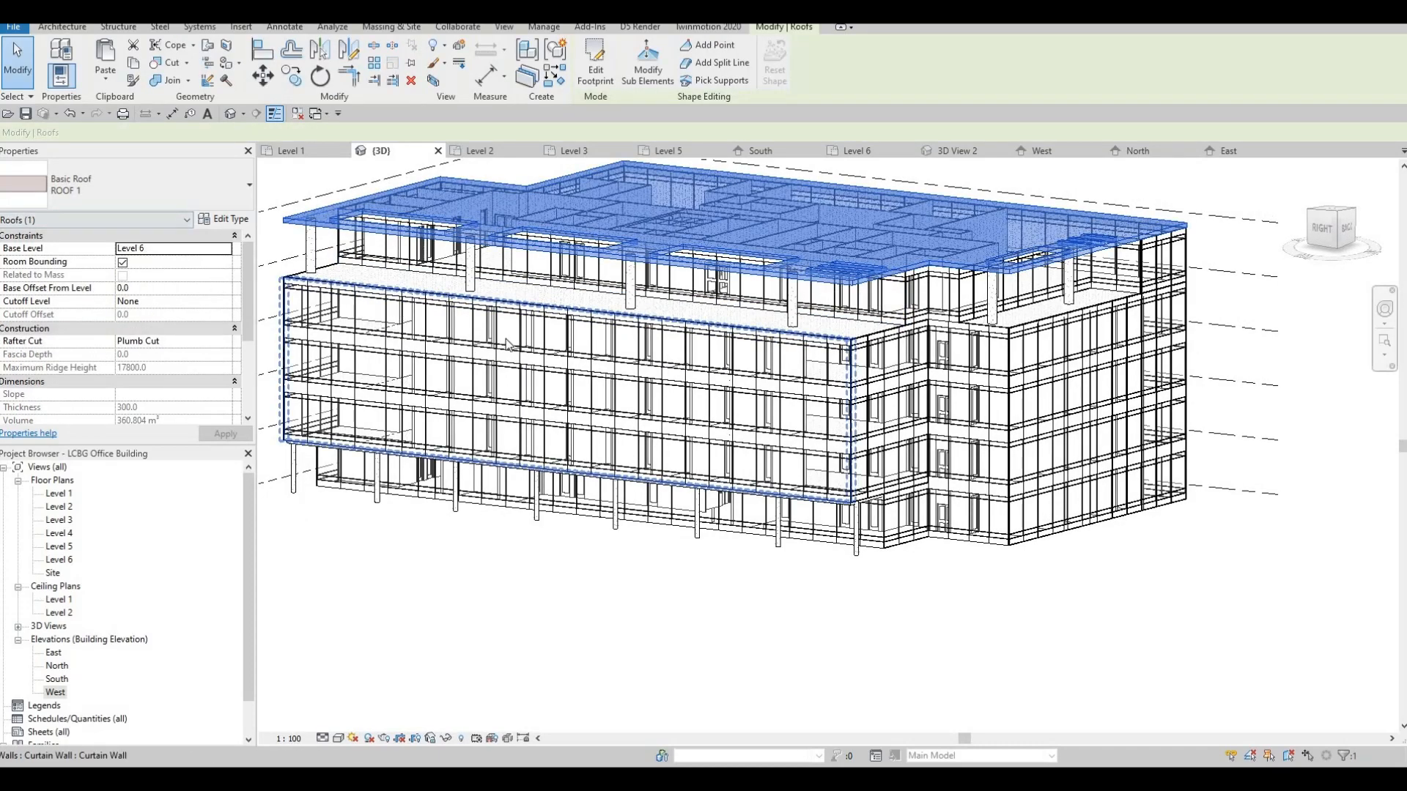
pyautogui.click(224, 218)
pyautogui.click(584, 264)
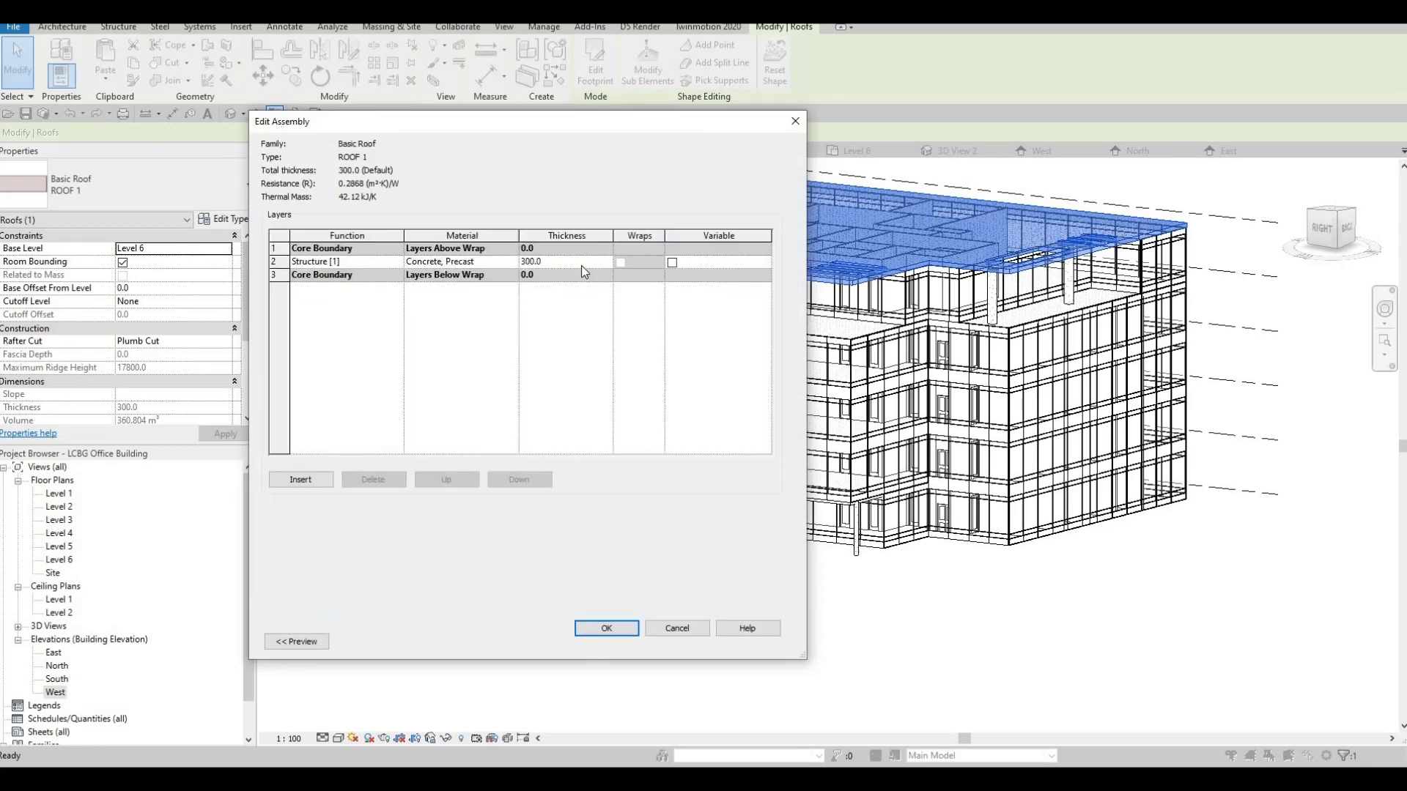
pyautogui.write('5')
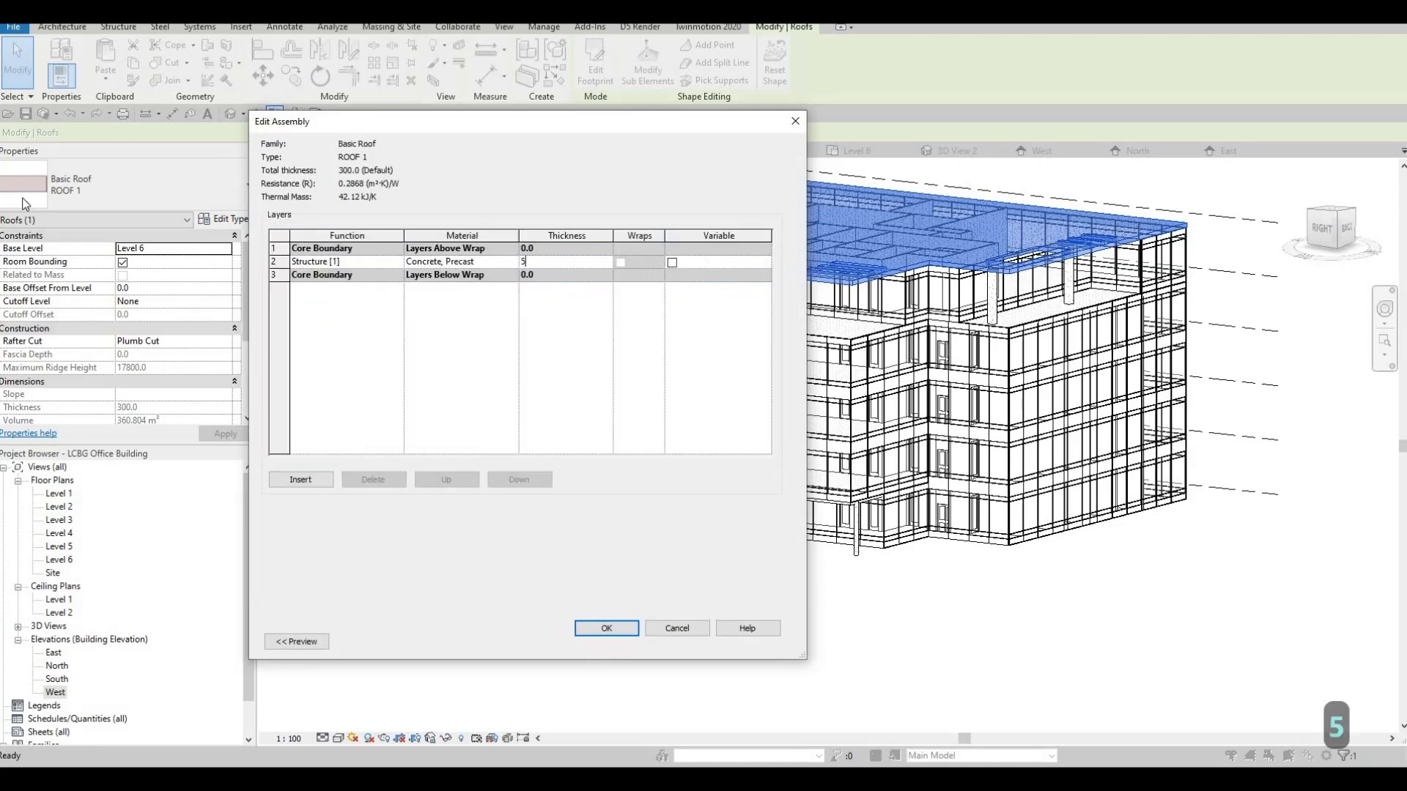
pyautogui.write('00')
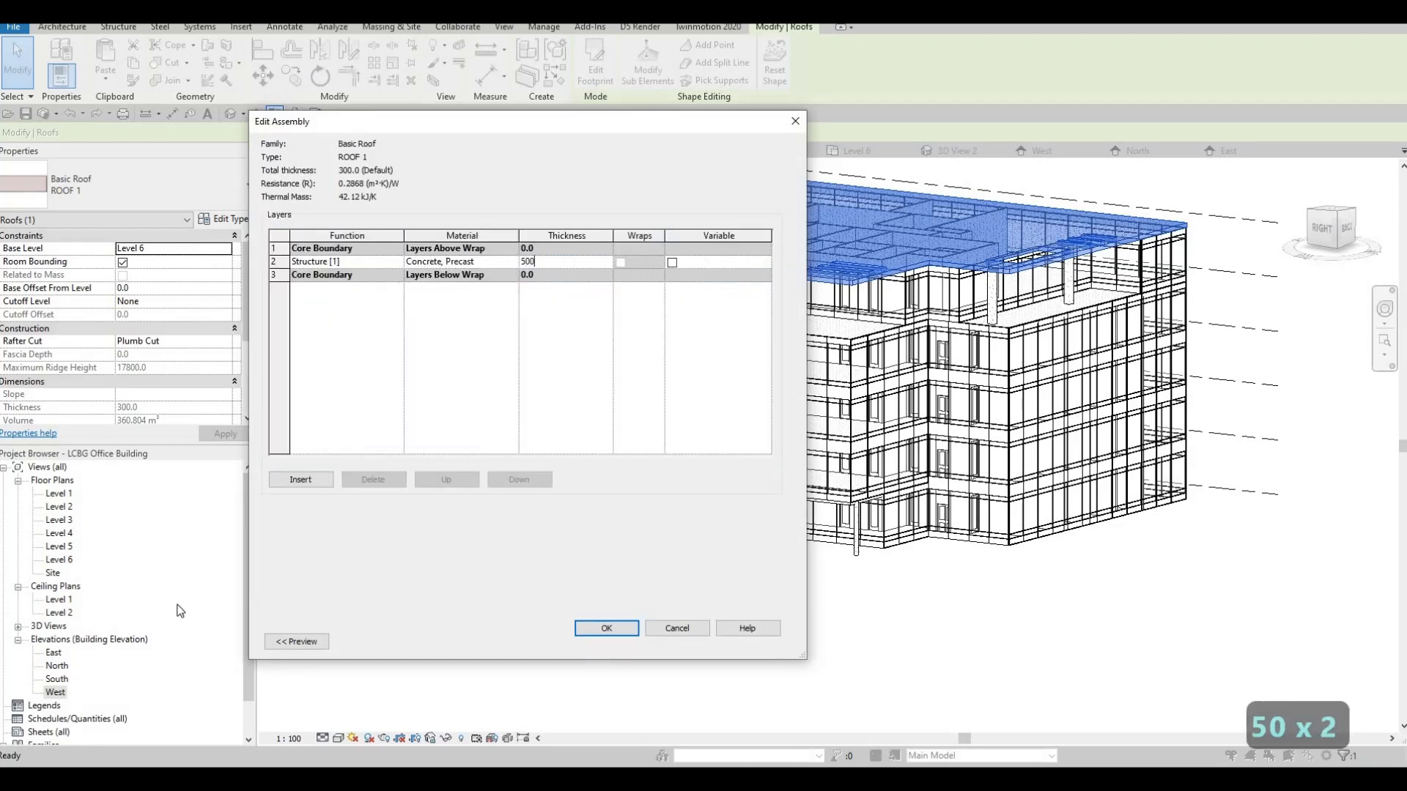
pyautogui.click(611, 633)
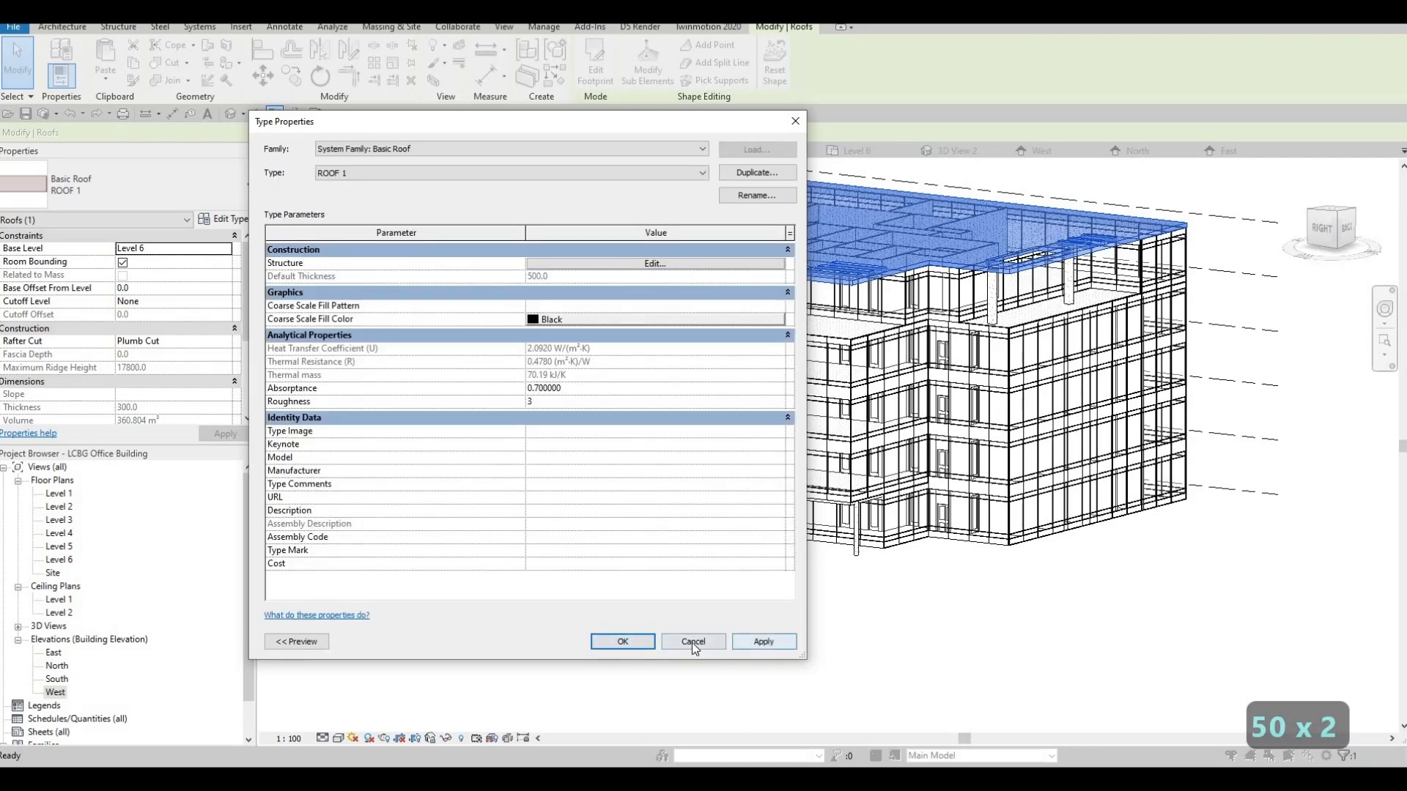
pyautogui.press('Escape')
pyautogui.press('Escape')
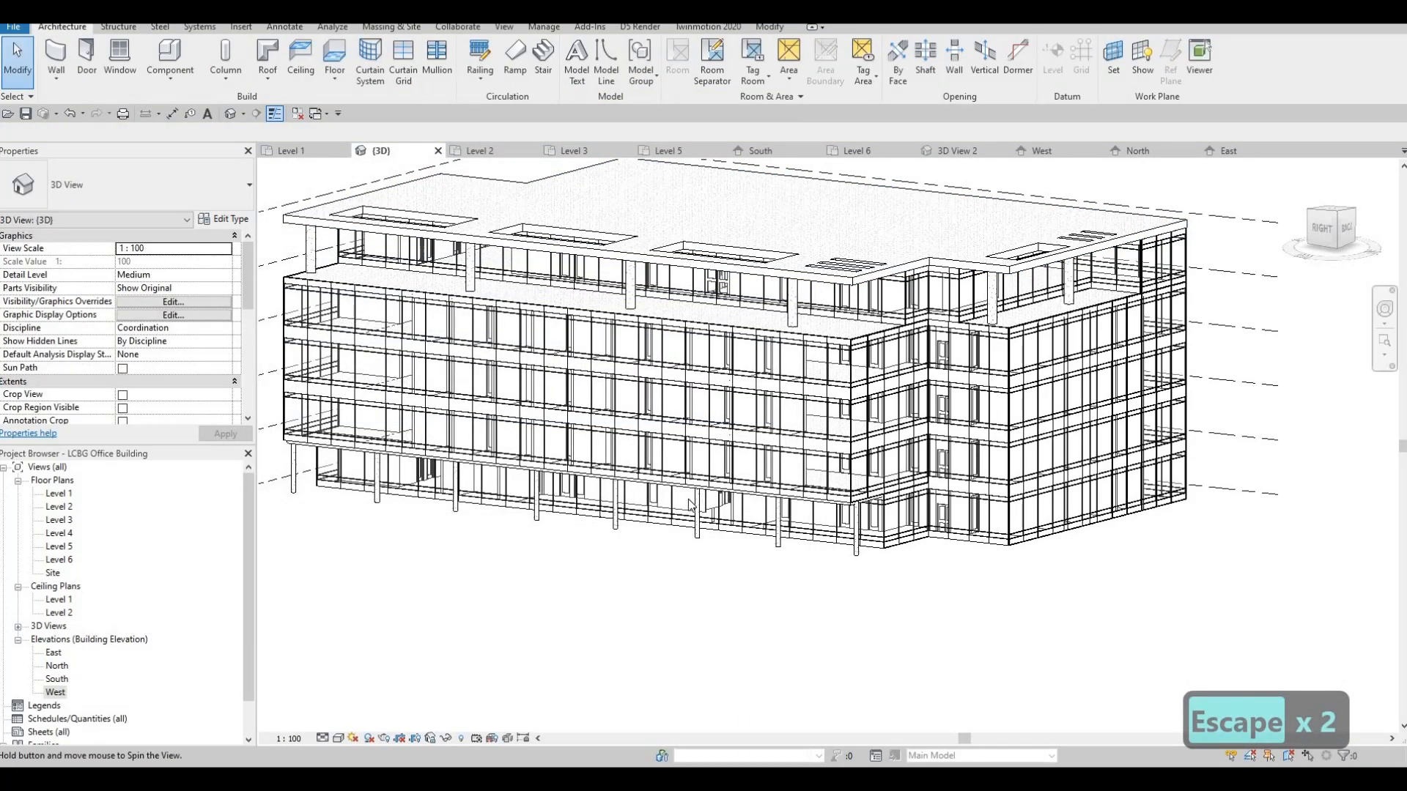
# Step: Examine the thickened roof and the long colonnade facade from several angles in the 3D view
pyautogui.keyDown('shift'); pyautogui.moveTo(688, 504); pyautogui.dragTo(680, 604, button='middle'); pyautogui.keyUp('shift')
pyautogui.keyDown('shift'); pyautogui.moveTo(679, 542); pyautogui.dragTo(689, 547, button='middle'); pyautogui.keyUp('shift')
pyautogui.scroll(-2, 682, 579)
pyautogui.keyDown('shift'); pyautogui.moveTo(676, 610); pyautogui.dragTo(733, 513, button='middle'); pyautogui.keyUp('shift')
pyautogui.scroll(3, 757, 399)
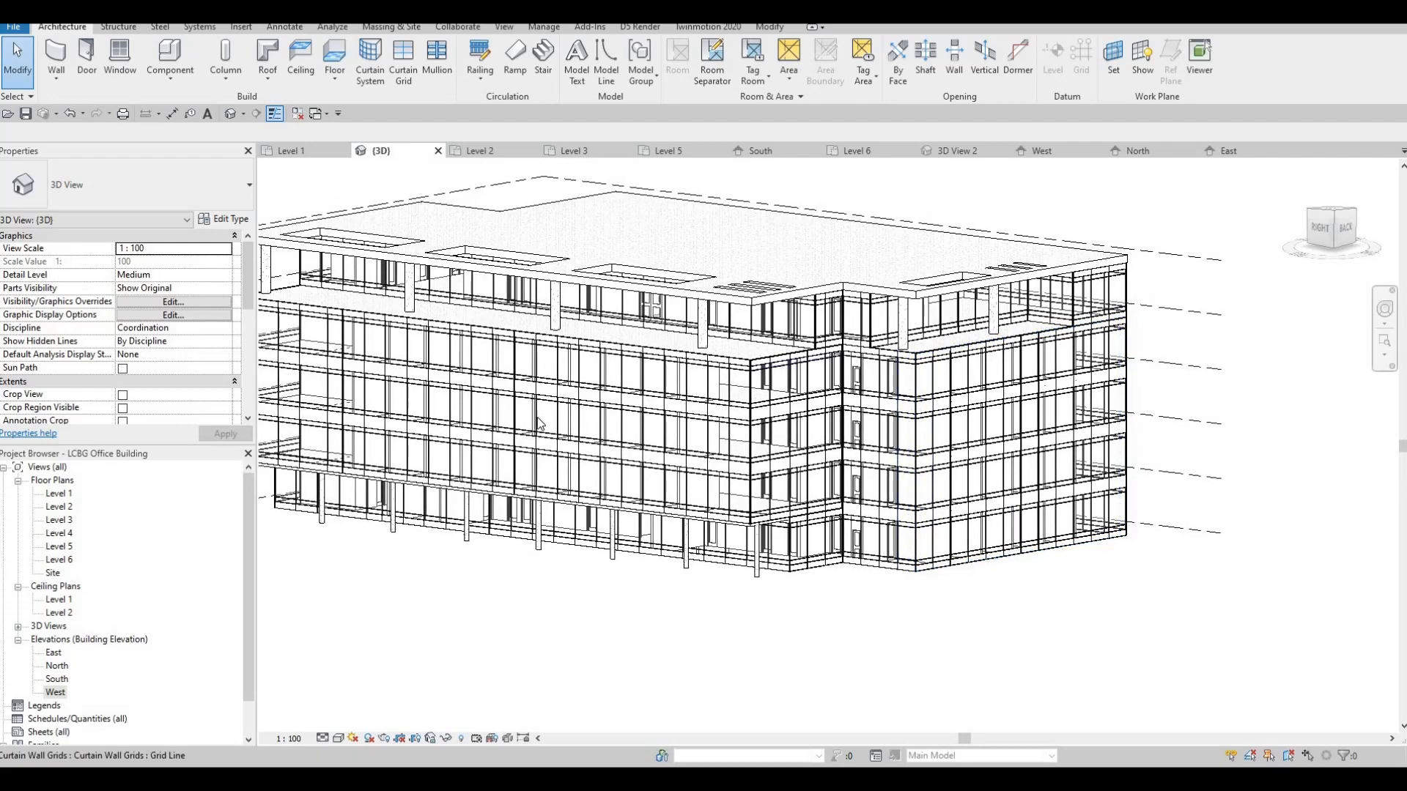
pyautogui.keyDown('shift'); pyautogui.moveTo(626, 463); pyautogui.dragTo(338, 296, button='middle'); pyautogui.keyUp('shift')
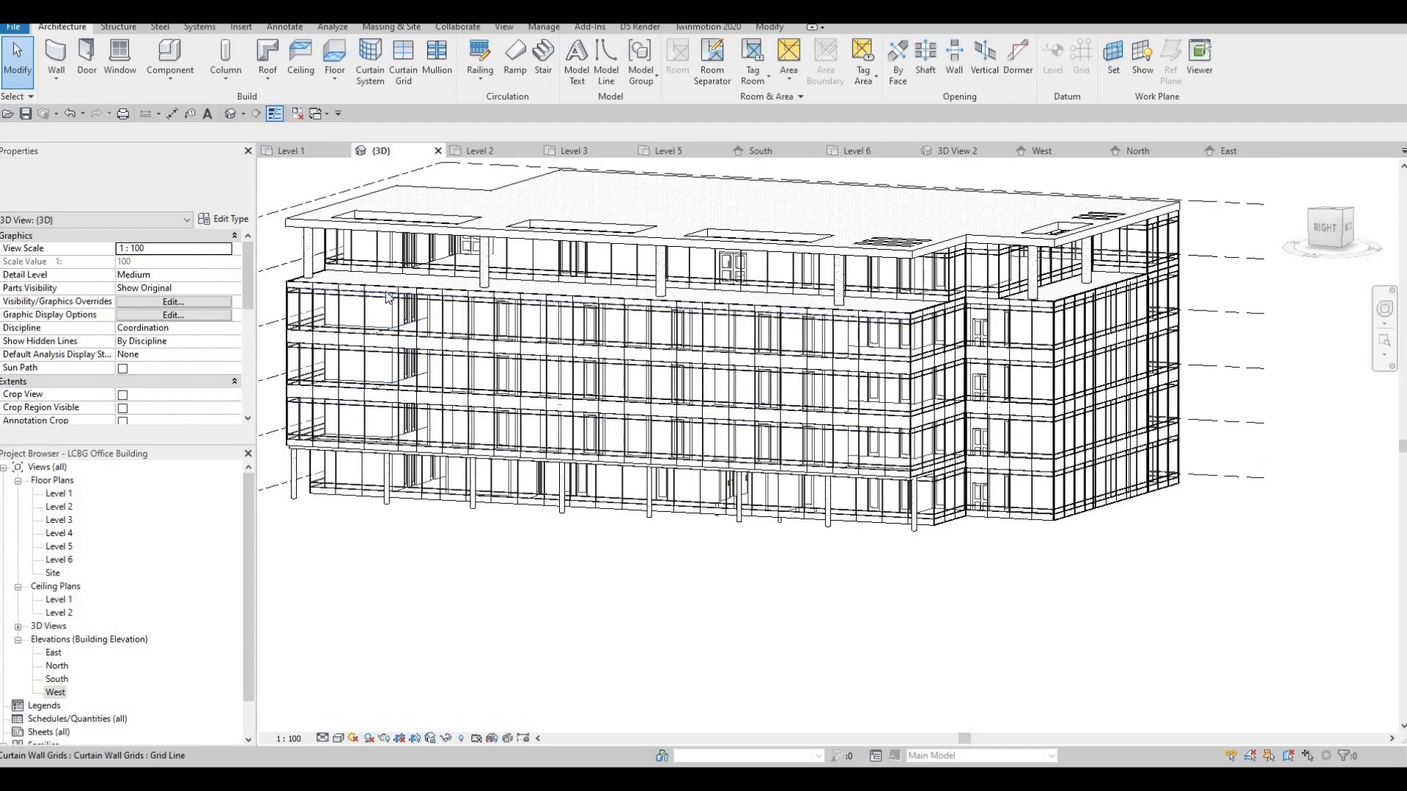
pyautogui.scroll(-2, 594, 323)
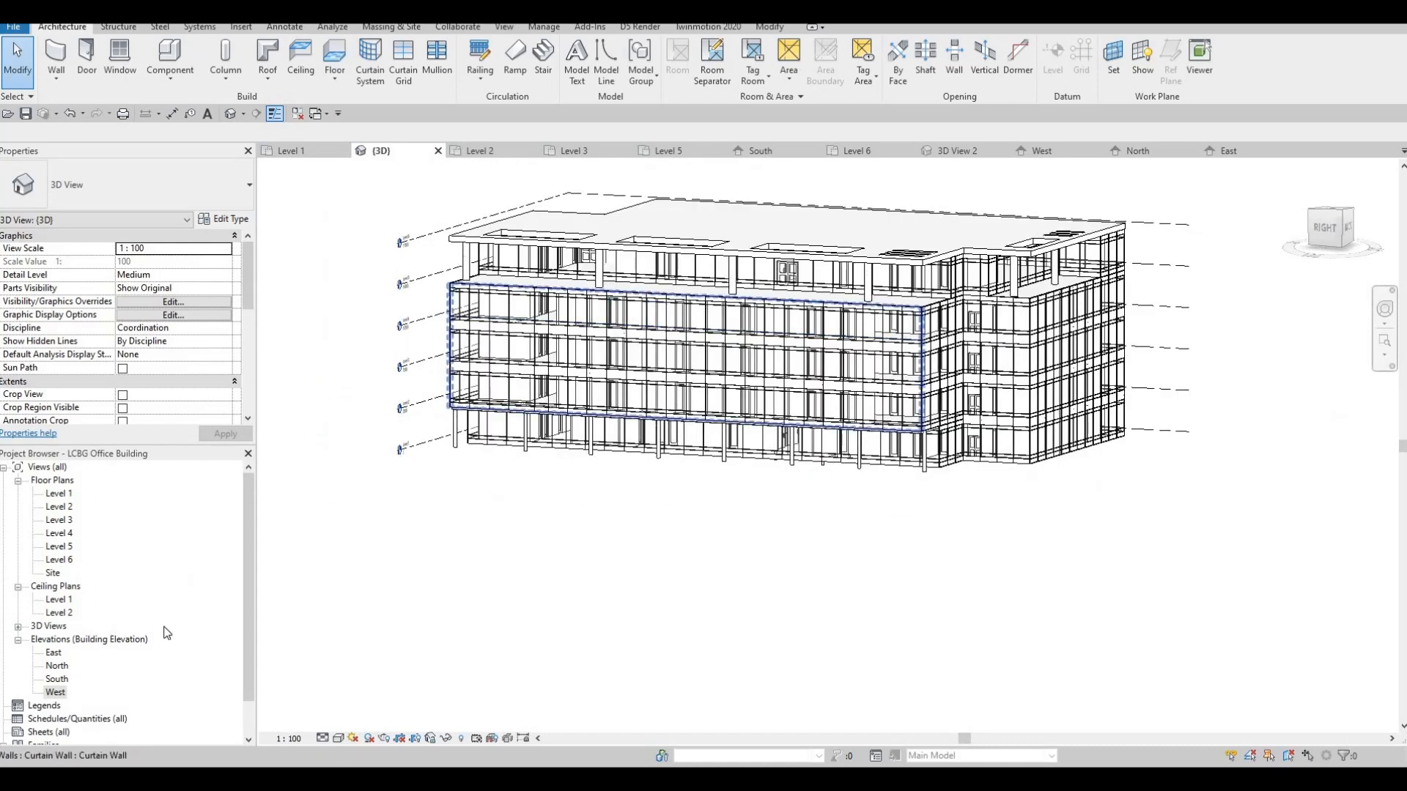
# Step: Open the East elevation and create an in-place model there in the Generic Models category
pyautogui.doubleClick(55, 693)
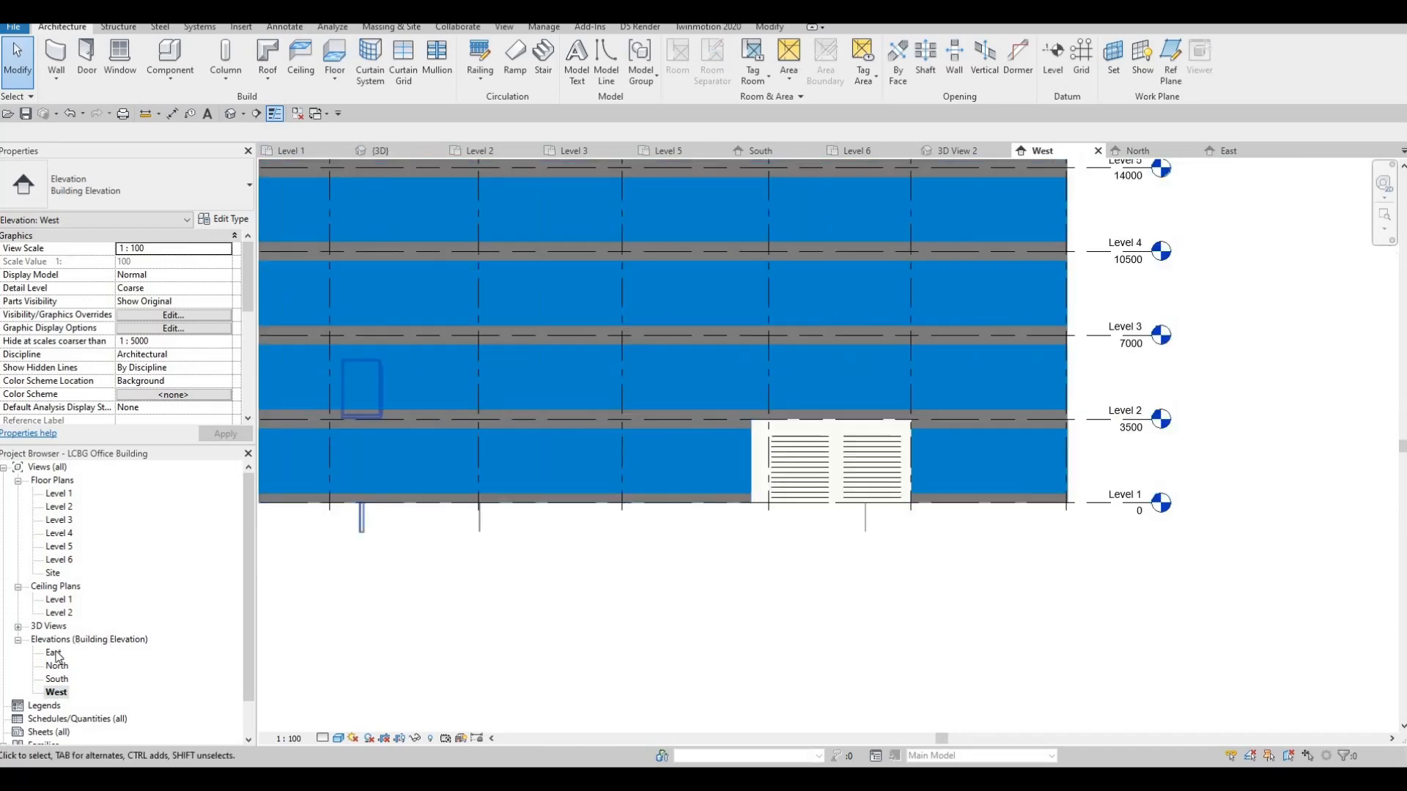
pyautogui.doubleClick(55, 653)
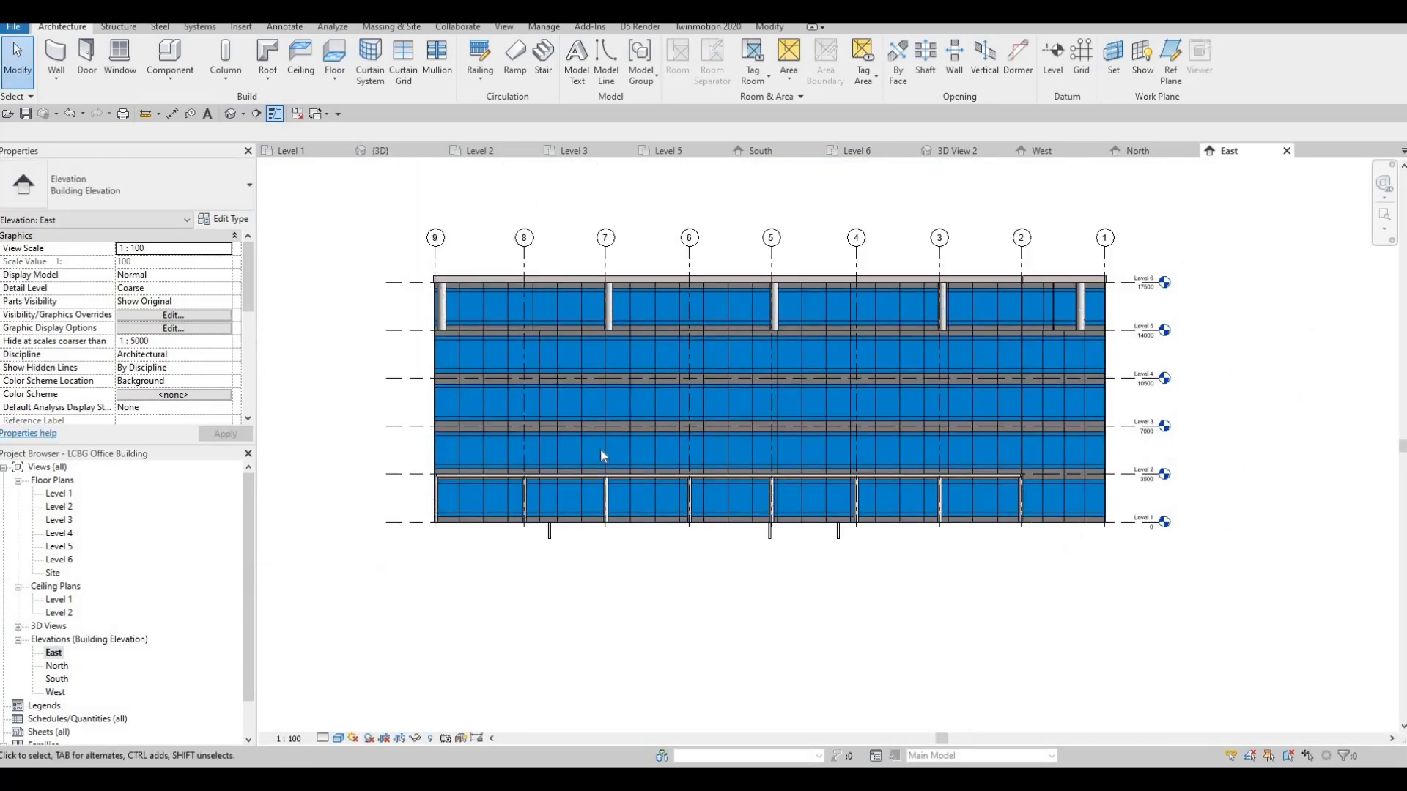
pyautogui.click(176, 85)
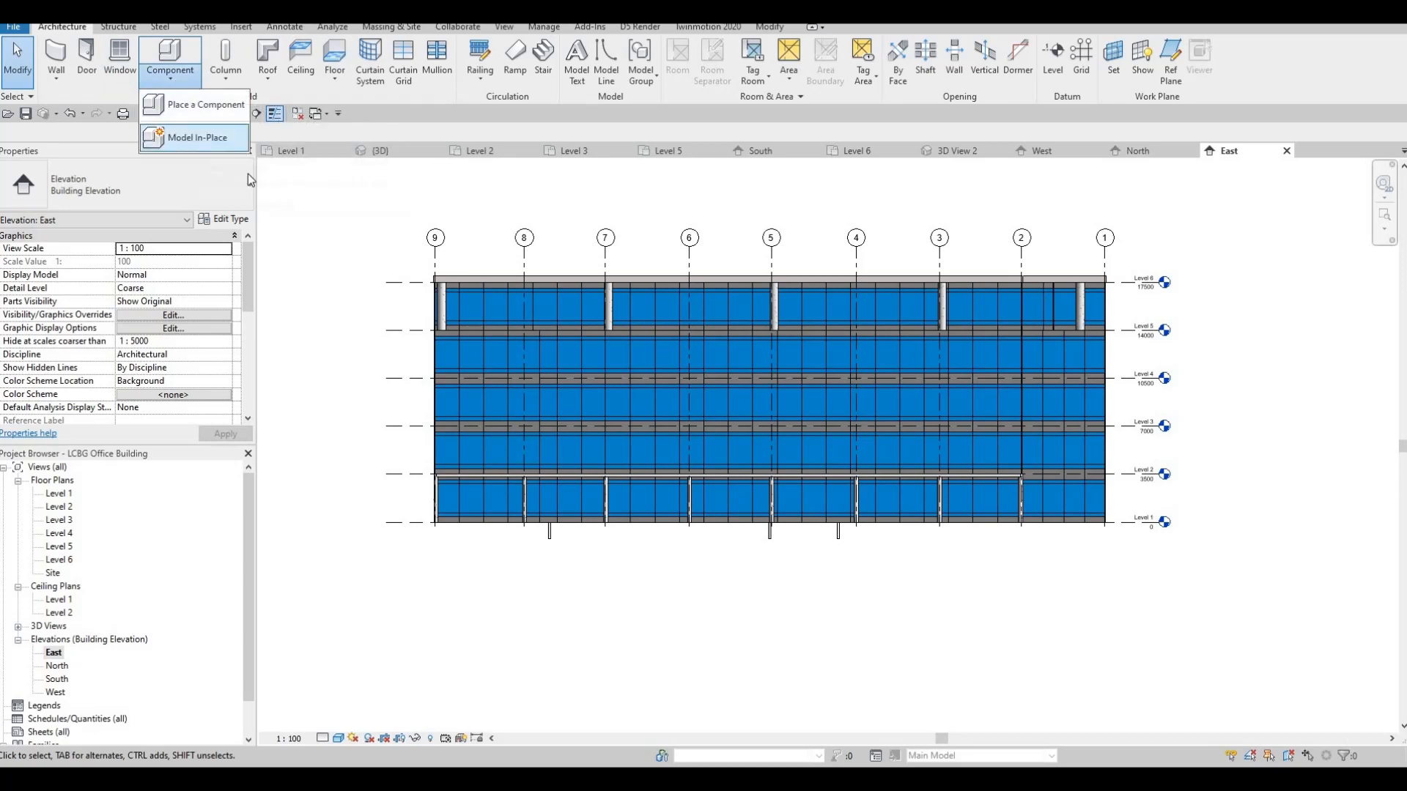
pyautogui.click(196, 138)
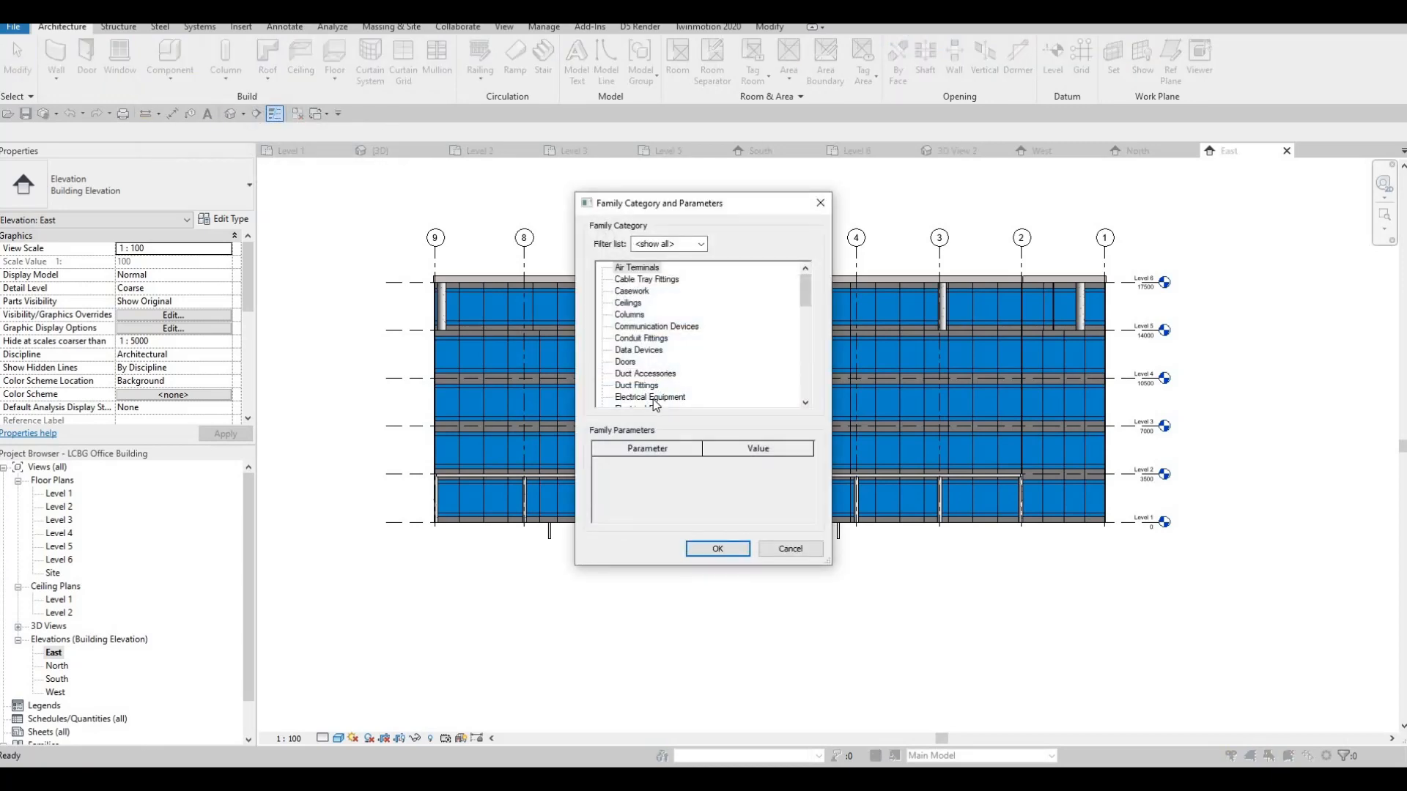
pyautogui.scroll(-4, 652, 387)
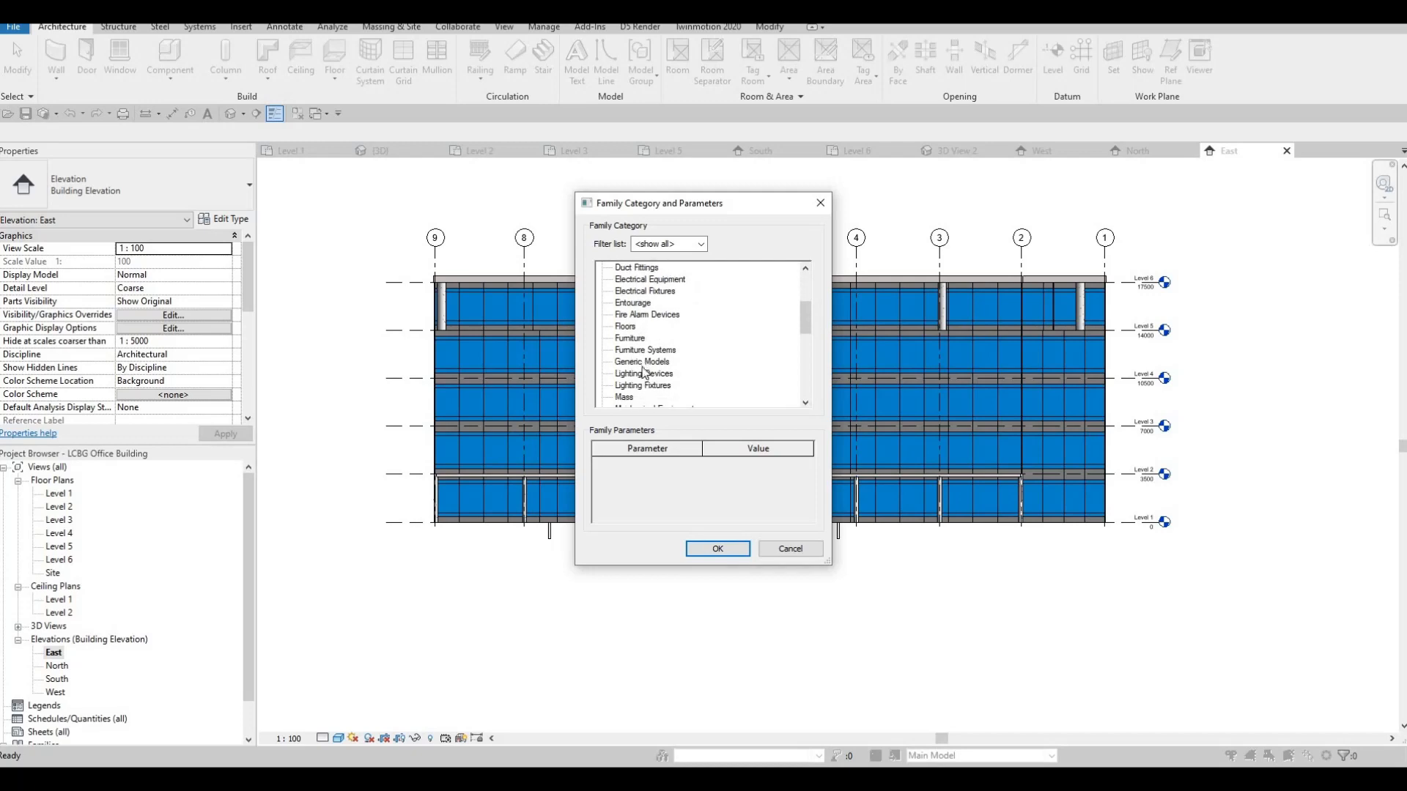
pyautogui.click(716, 549)
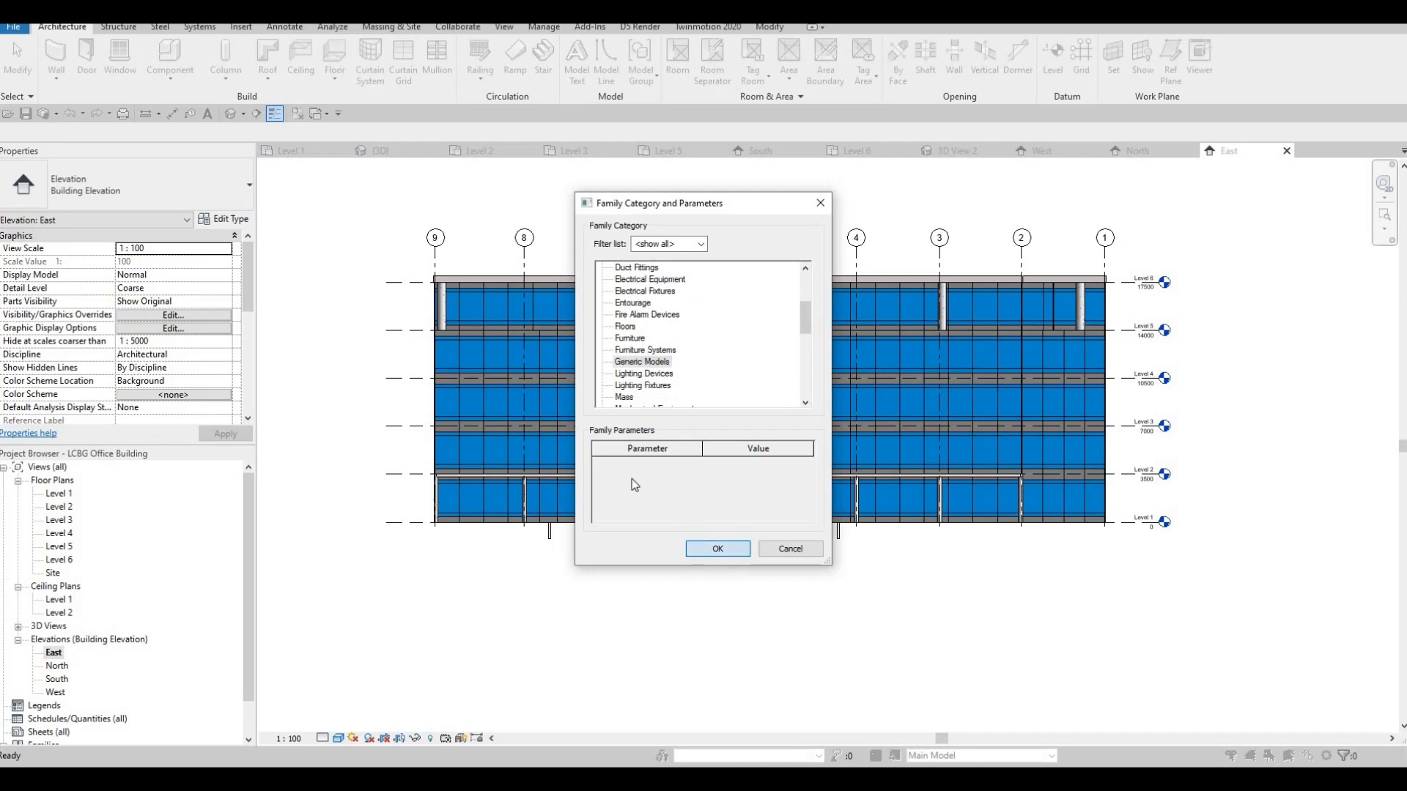
pyautogui.click(694, 416)
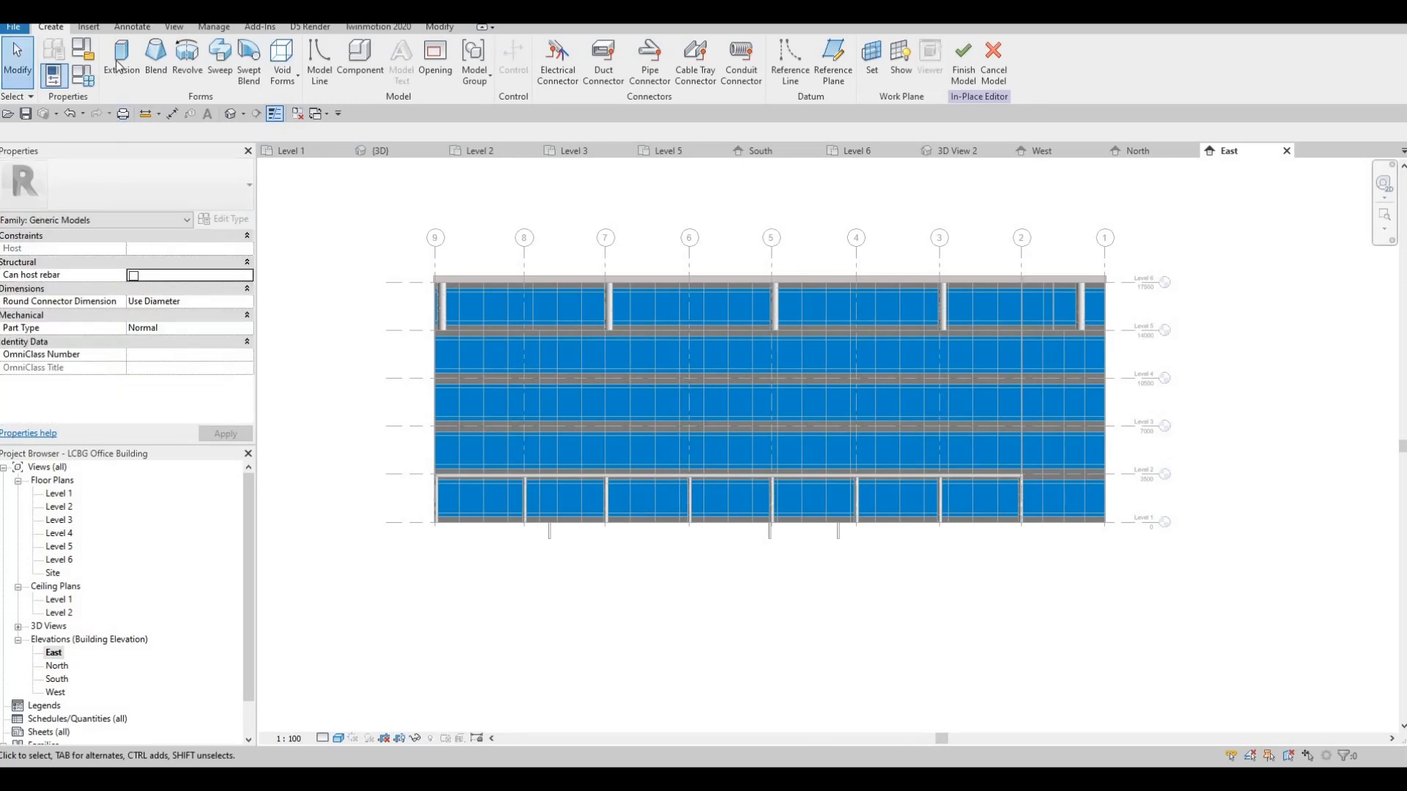
# Step: Start an extrusion with a picked work plane and switch the East elevation from shaded to a line-only visual style
pyautogui.click(122, 59)
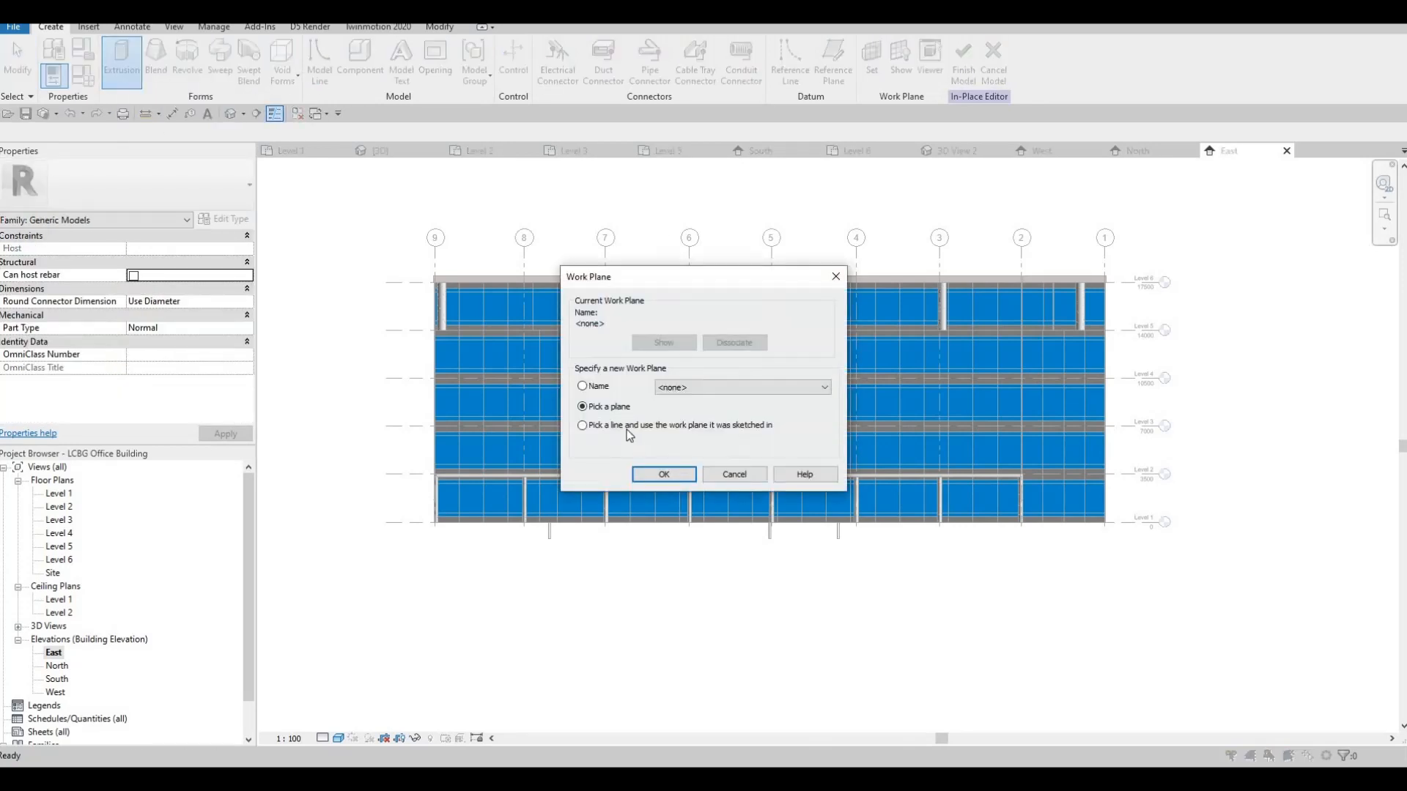
pyautogui.press('Return')
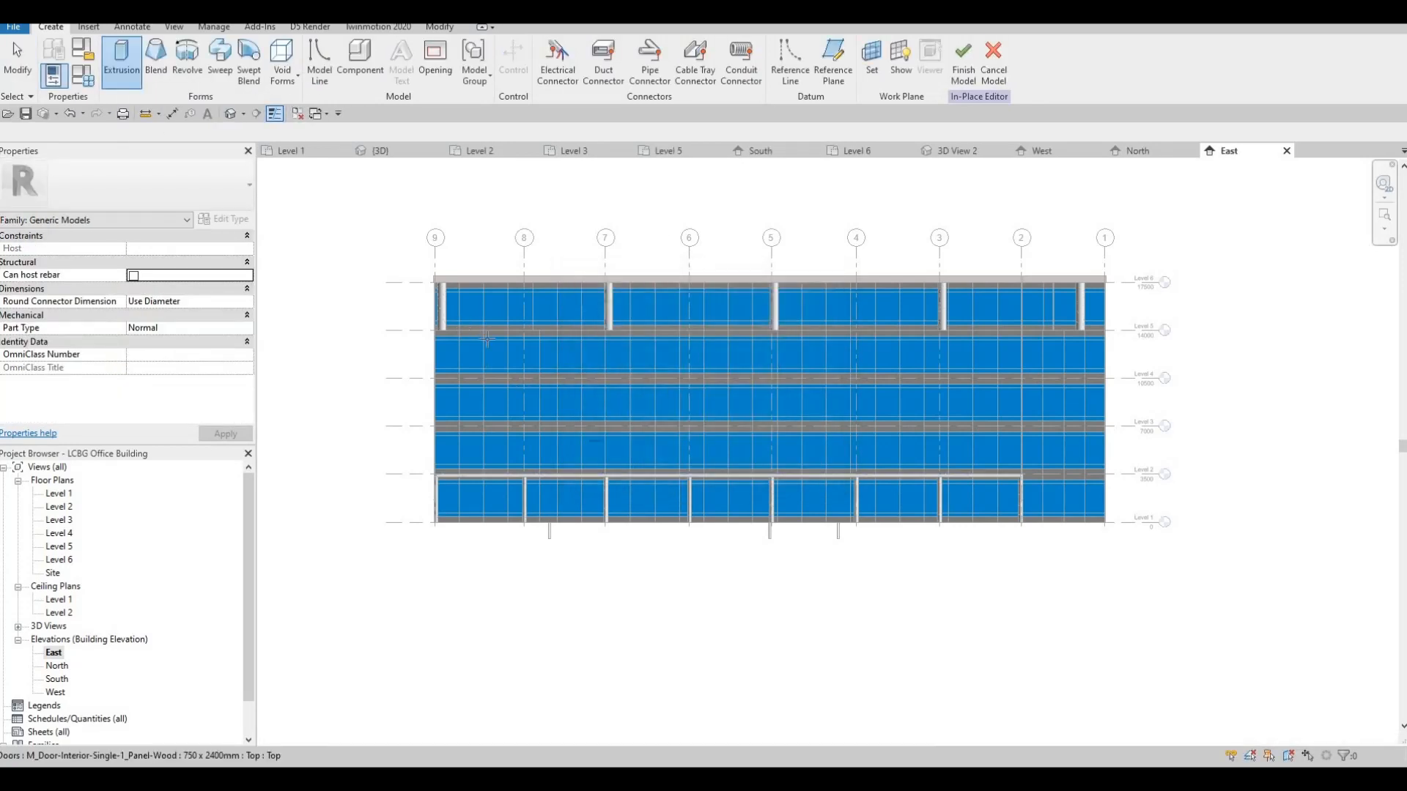
pyautogui.scroll(3, 431, 331)
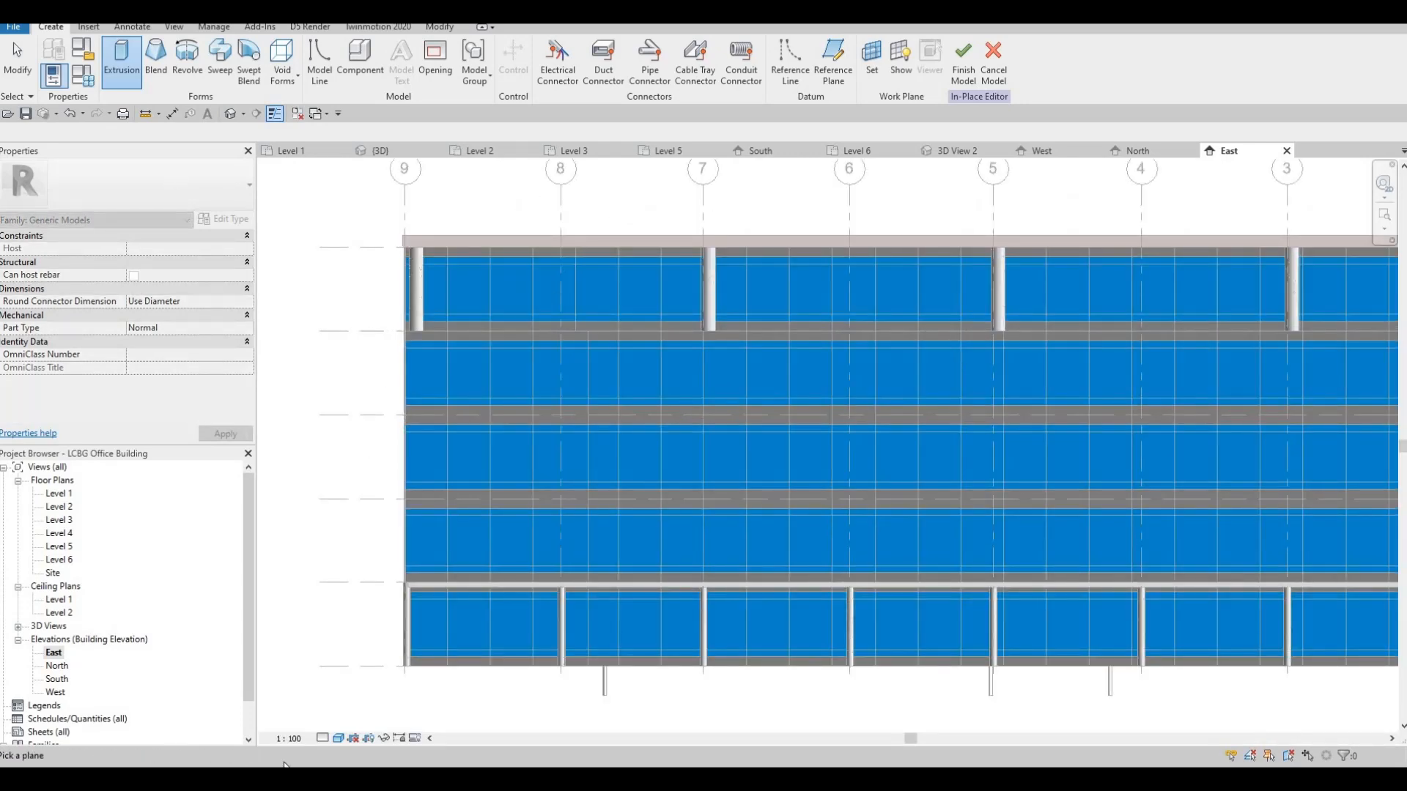
pyautogui.click(340, 738)
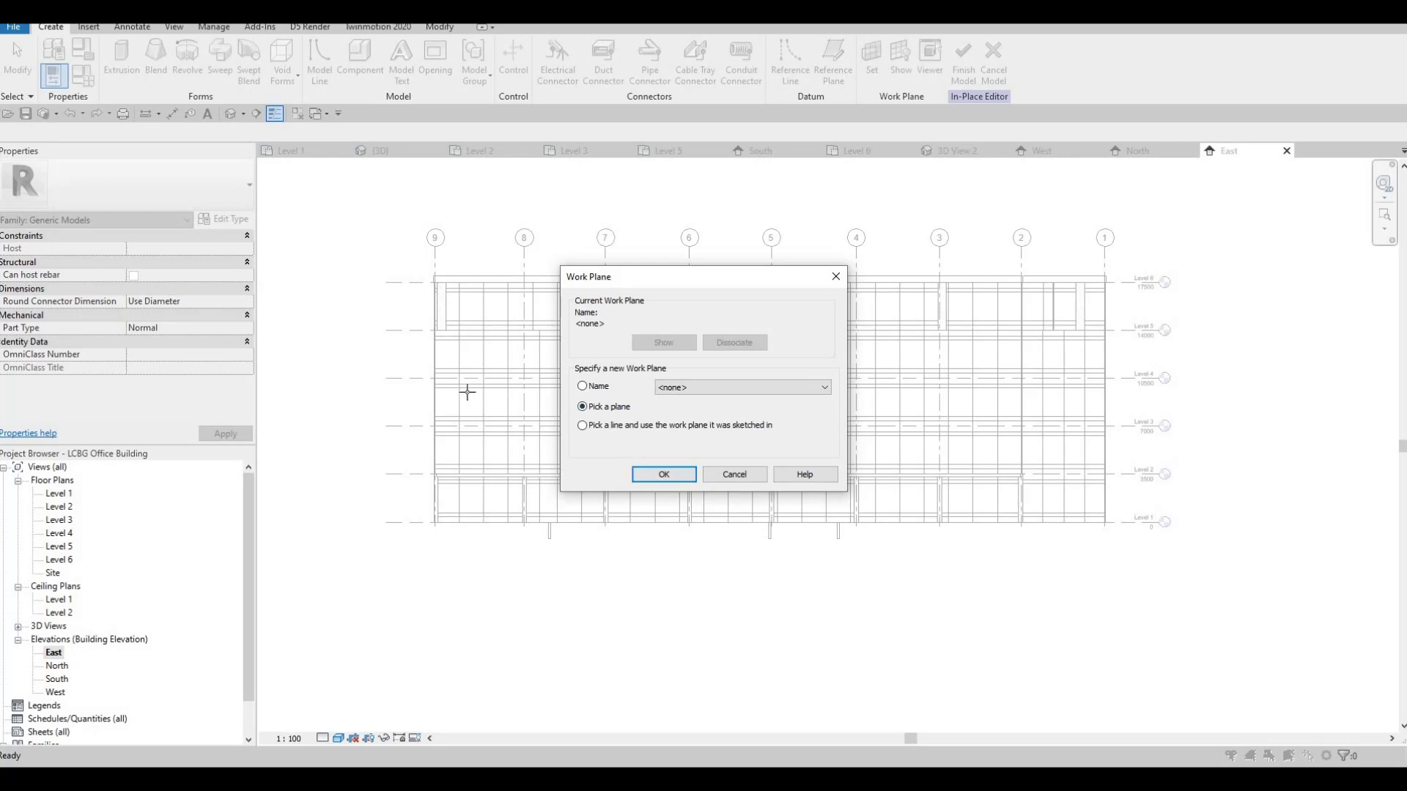
# Step: Set the extrusion's work plane by picking the glazed curtain panel just below Level 5 beside grid 9
pyautogui.press('Return')
pyautogui.scroll(3, 436, 337)
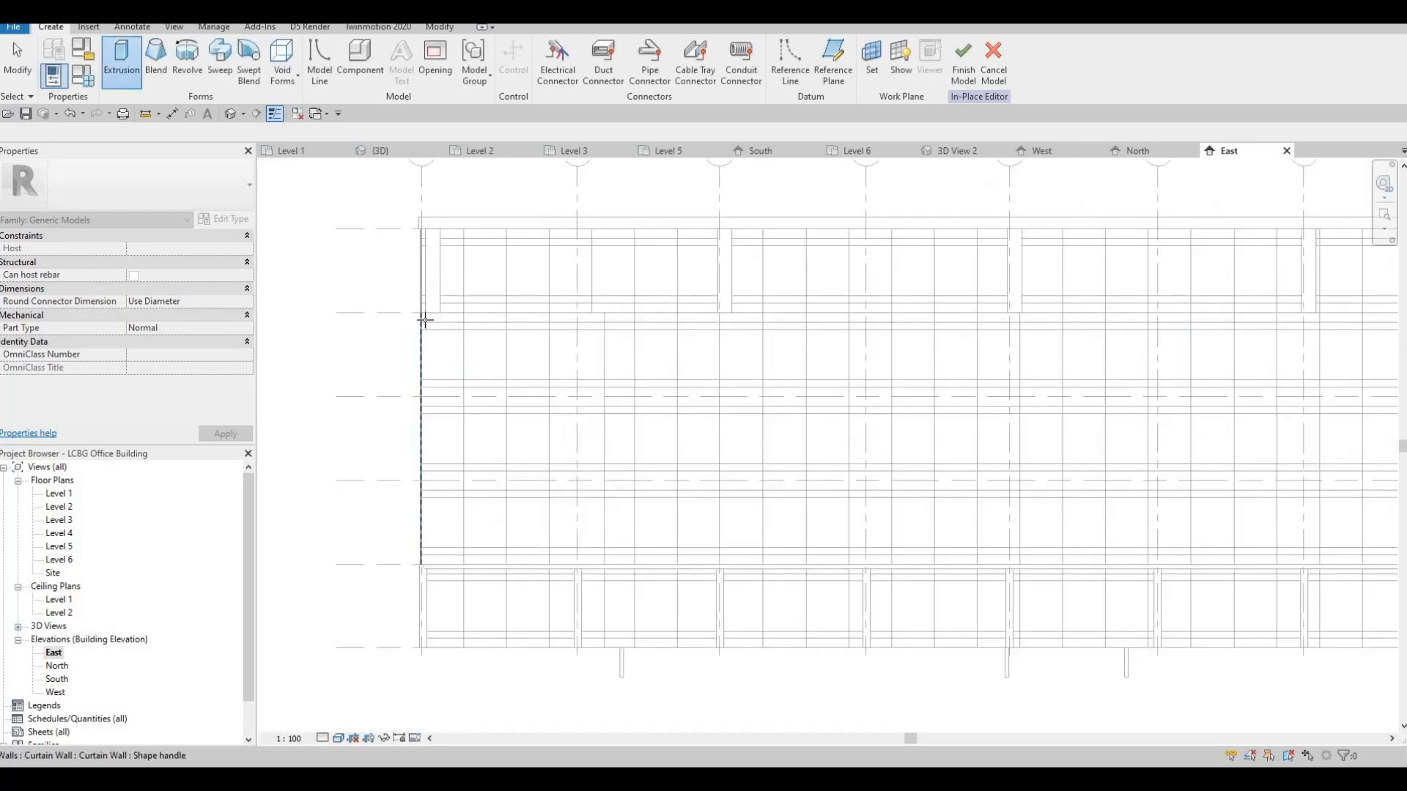
pyautogui.scroll(2, 426, 319)
pyautogui.press('Tab')
pyautogui.press('Tab')
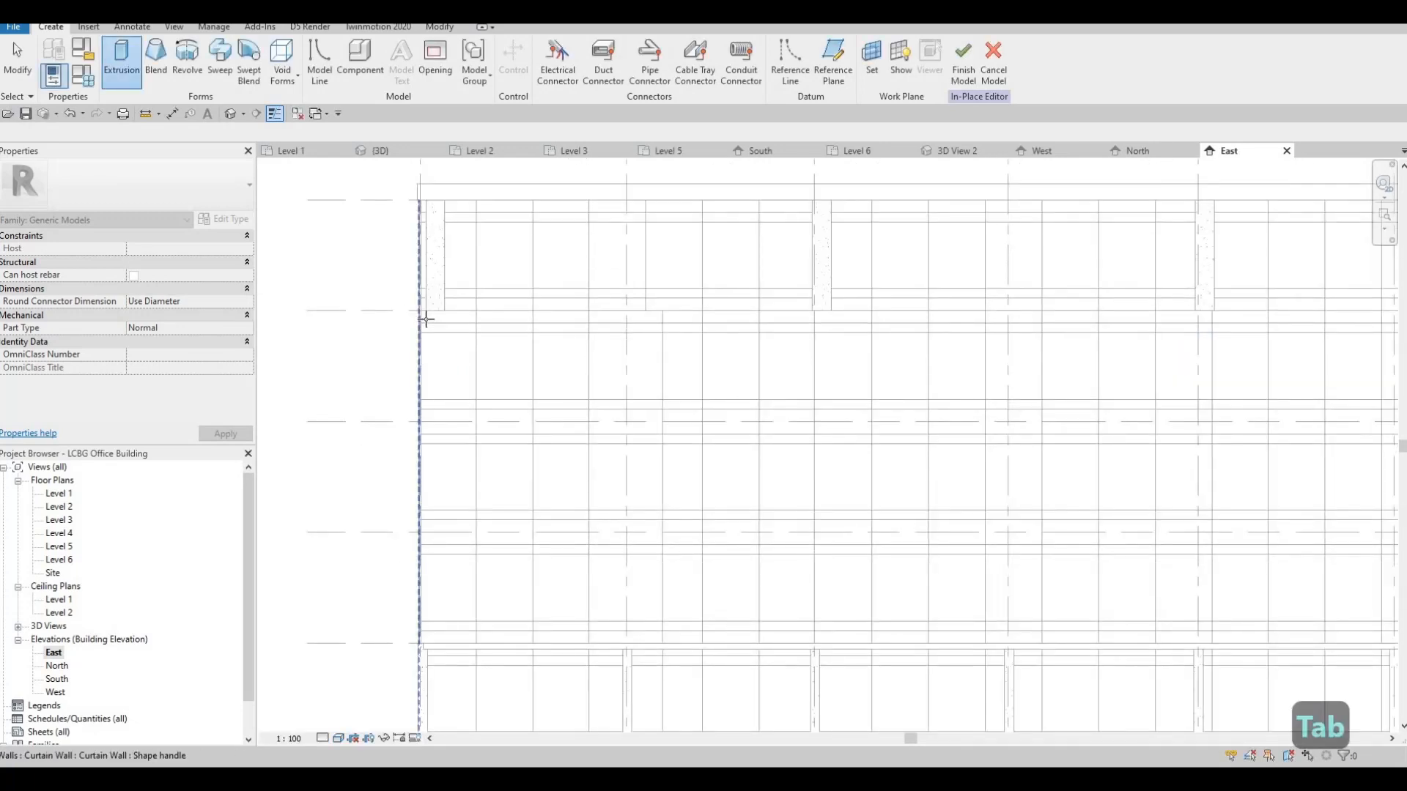
pyautogui.press('Tab')
pyautogui.press('Tab')
pyautogui.press('Tab')
pyautogui.press('Tab')
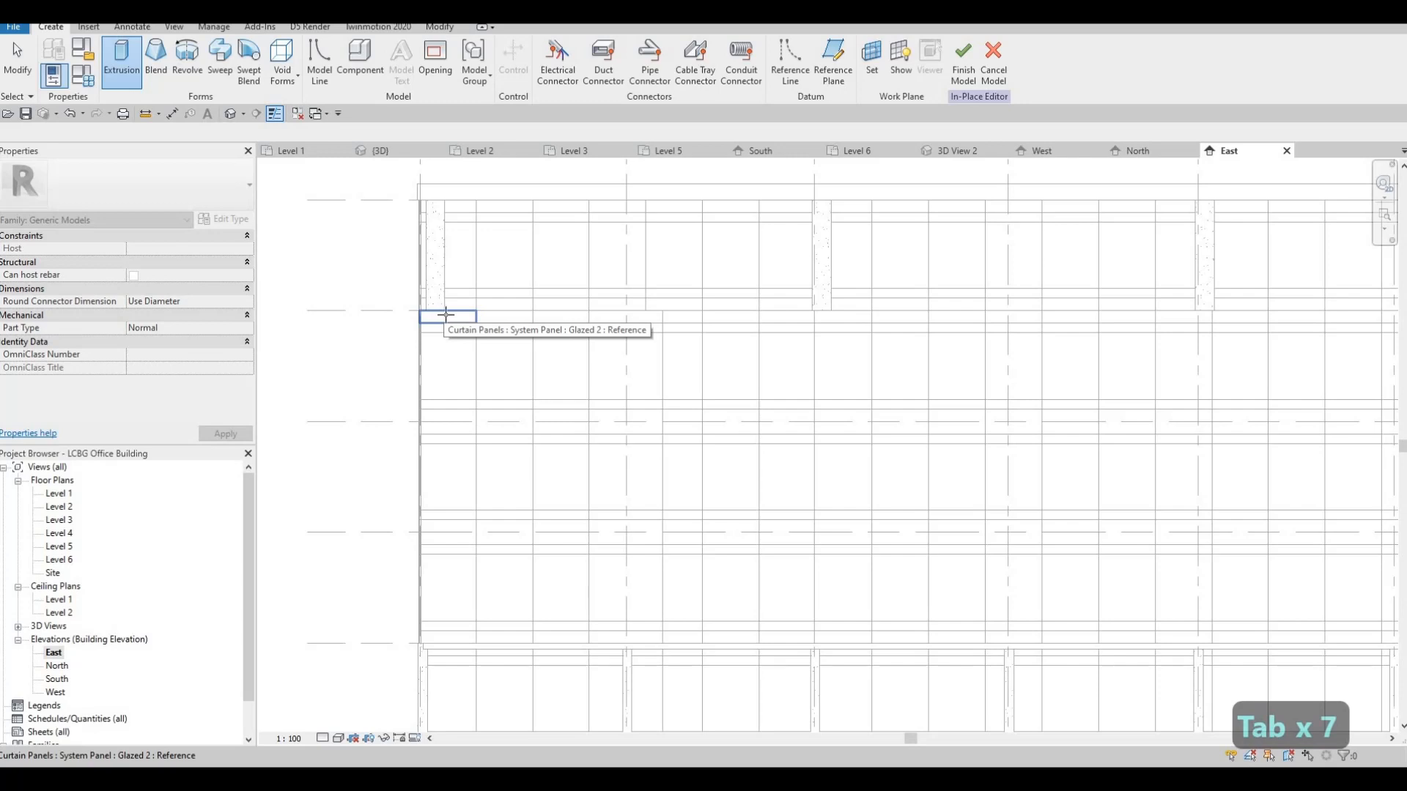
pyautogui.click(466, 322)
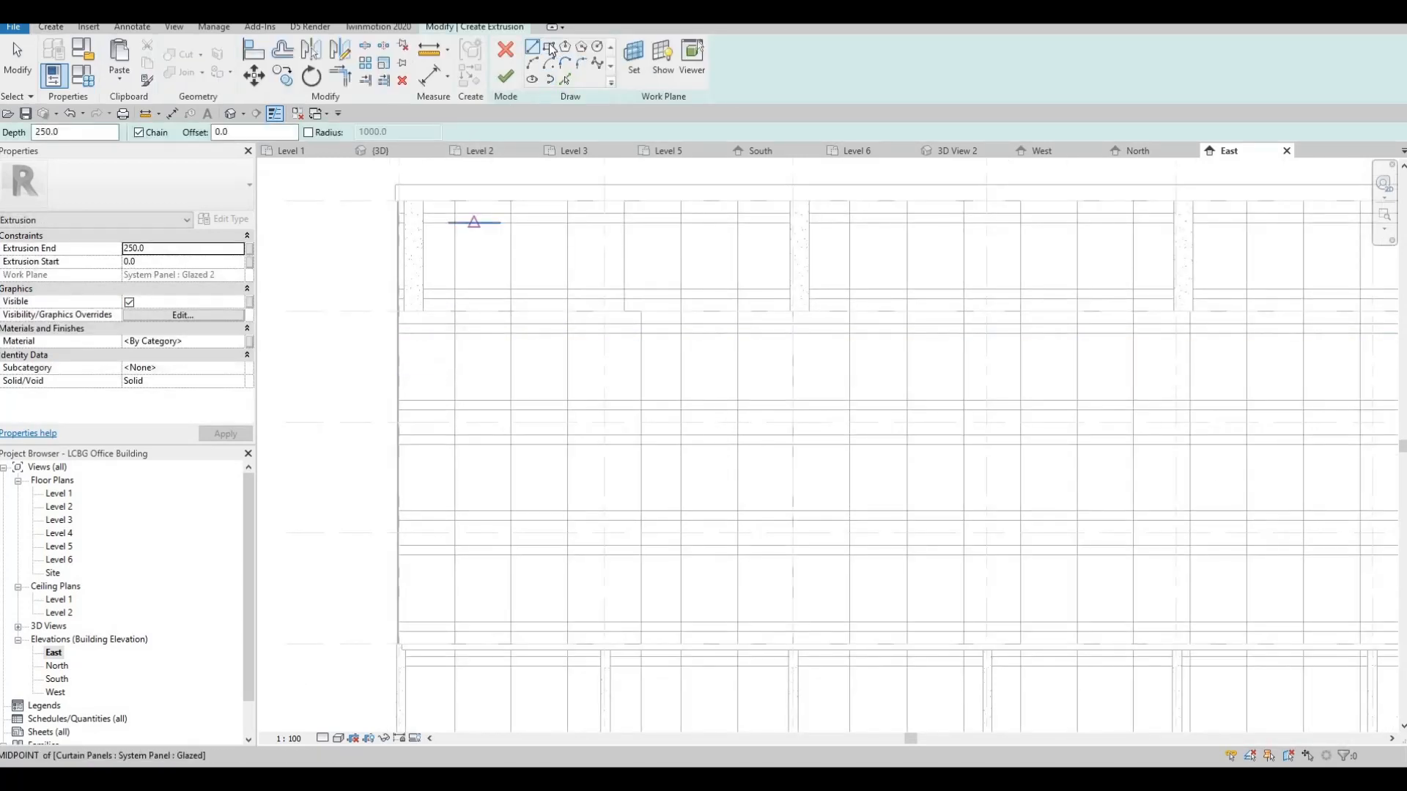
# Step: Sketch a rectangle about 43300 by 200 mm along the underside of Level 5, from the facade corner at grid 9 to just past grid 2
pyautogui.click(550, 49)
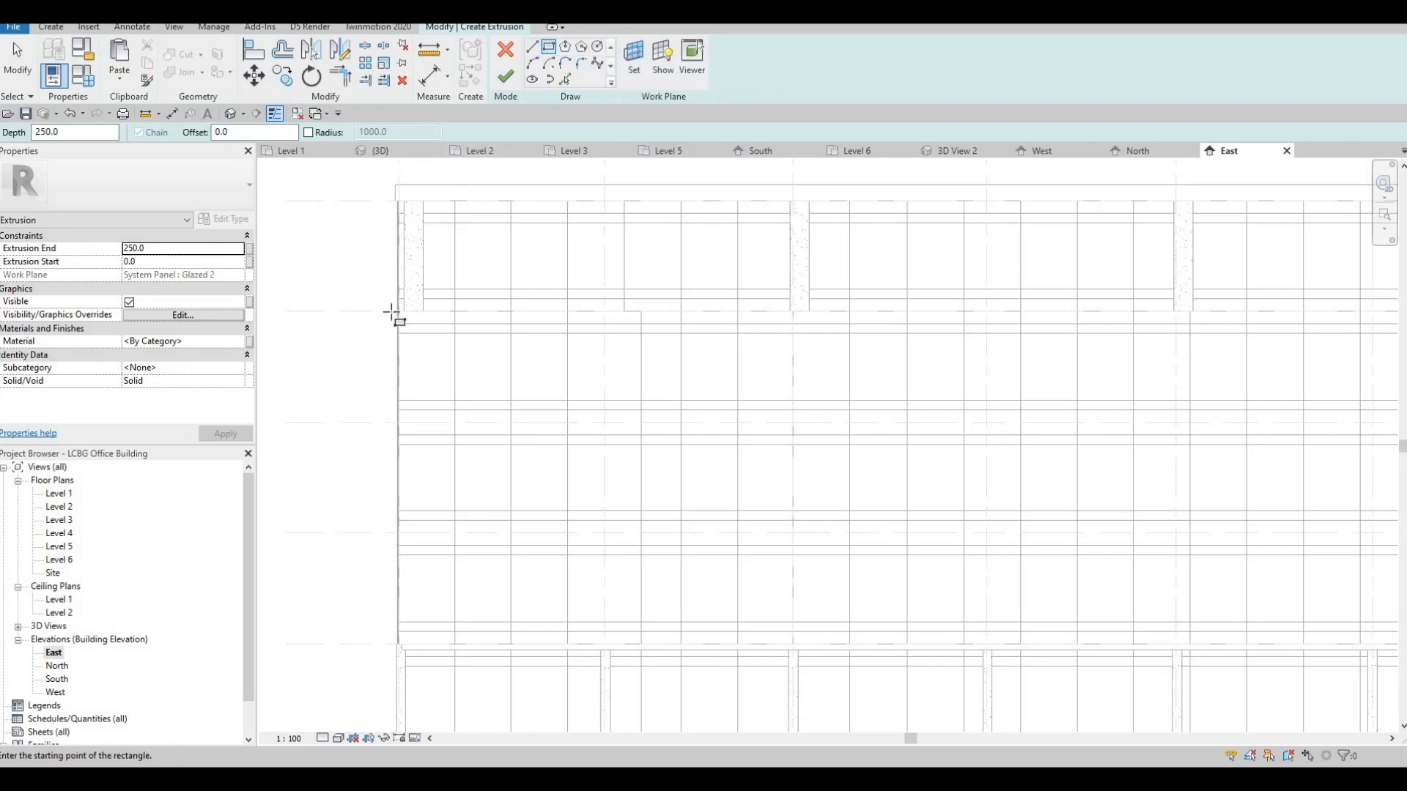
pyautogui.scroll(1, 402, 311)
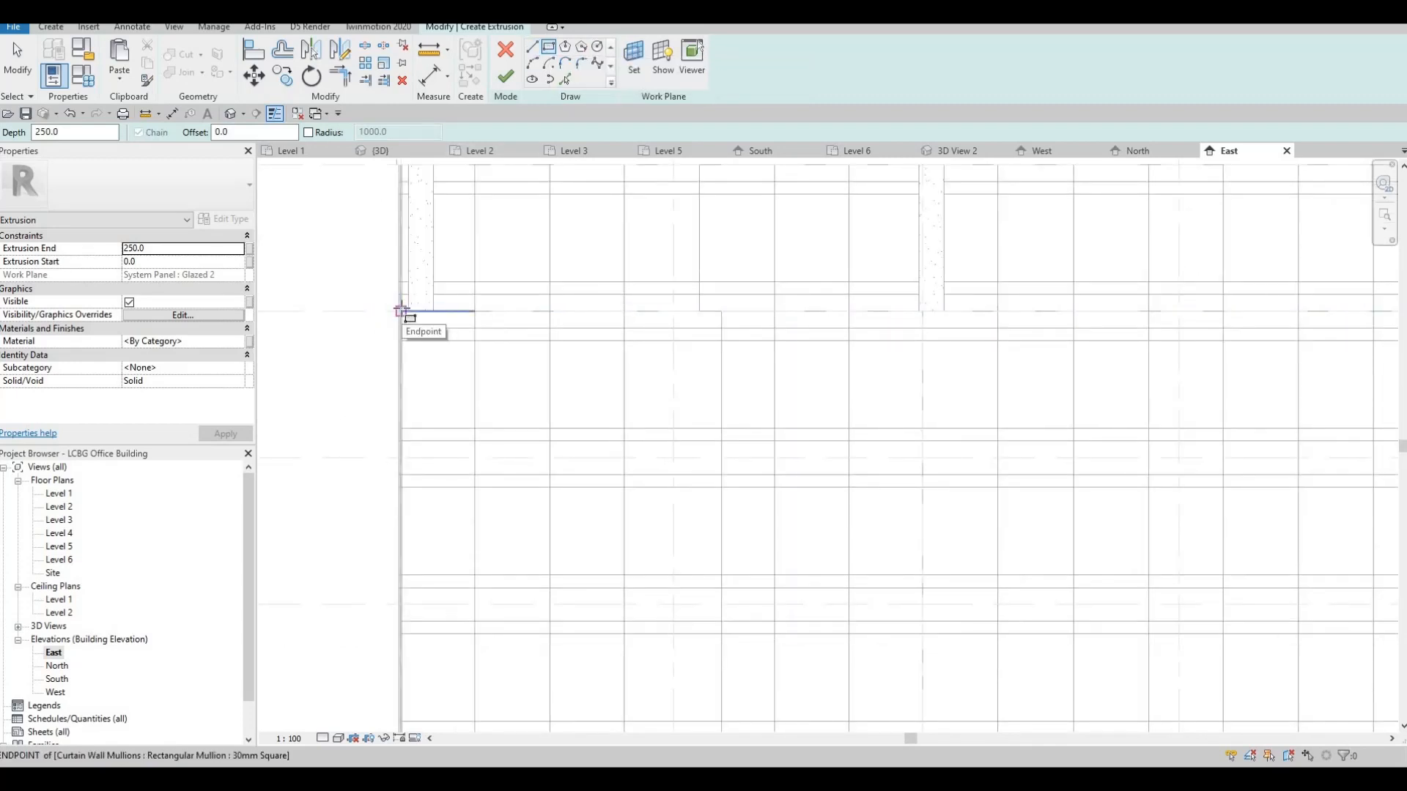
pyautogui.scroll(2, 410, 302)
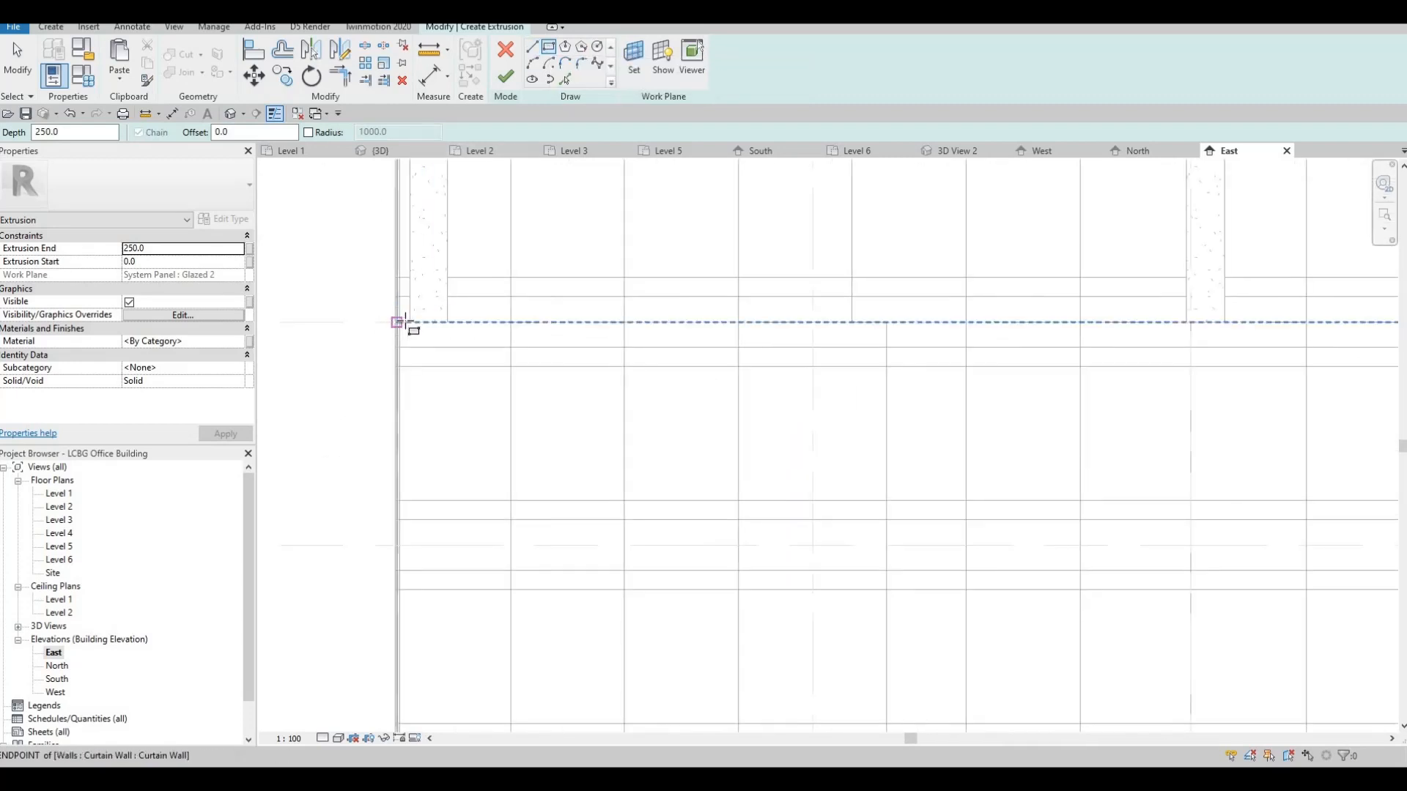
pyautogui.scroll(2, 402, 319)
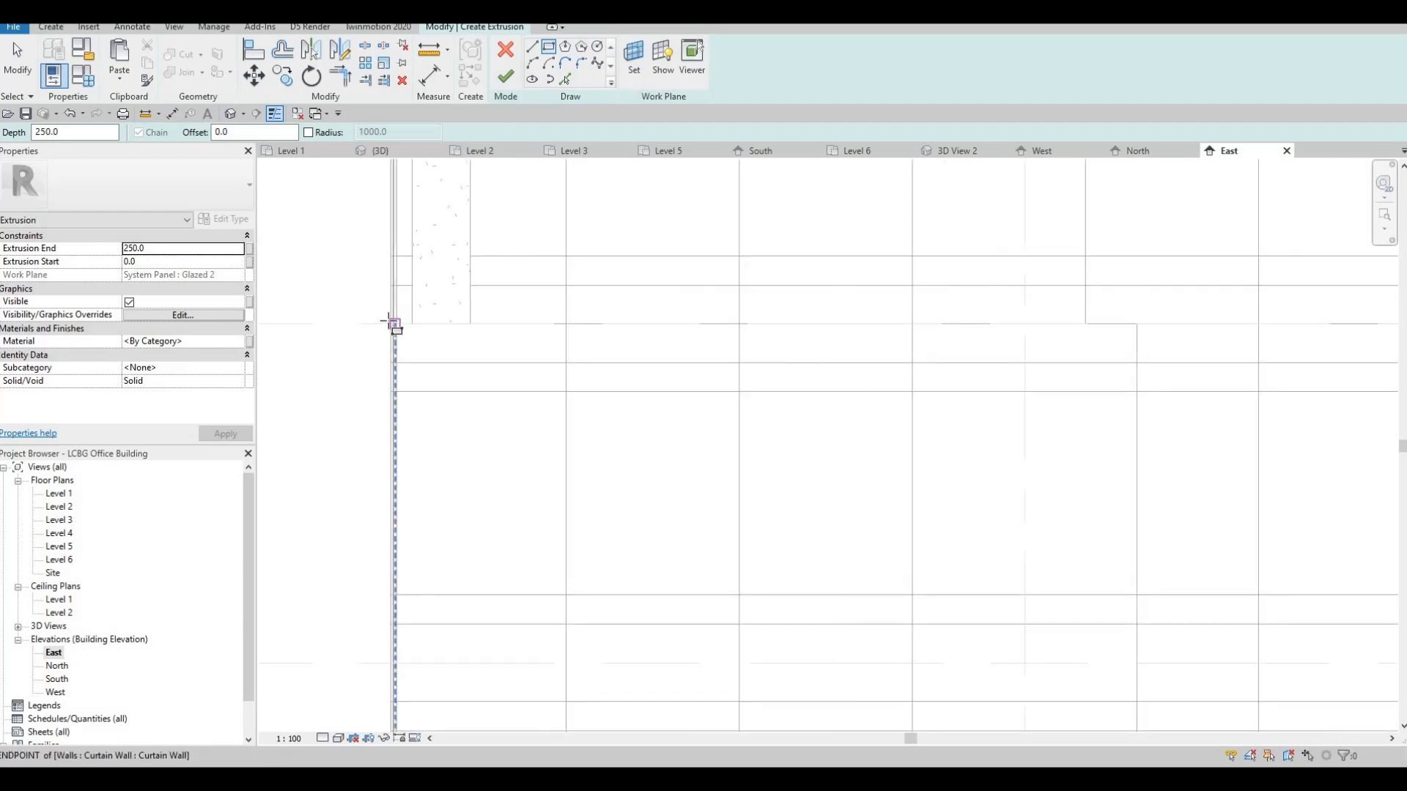
pyautogui.scroll(1, 370, 325)
pyautogui.scroll(2, 381, 328)
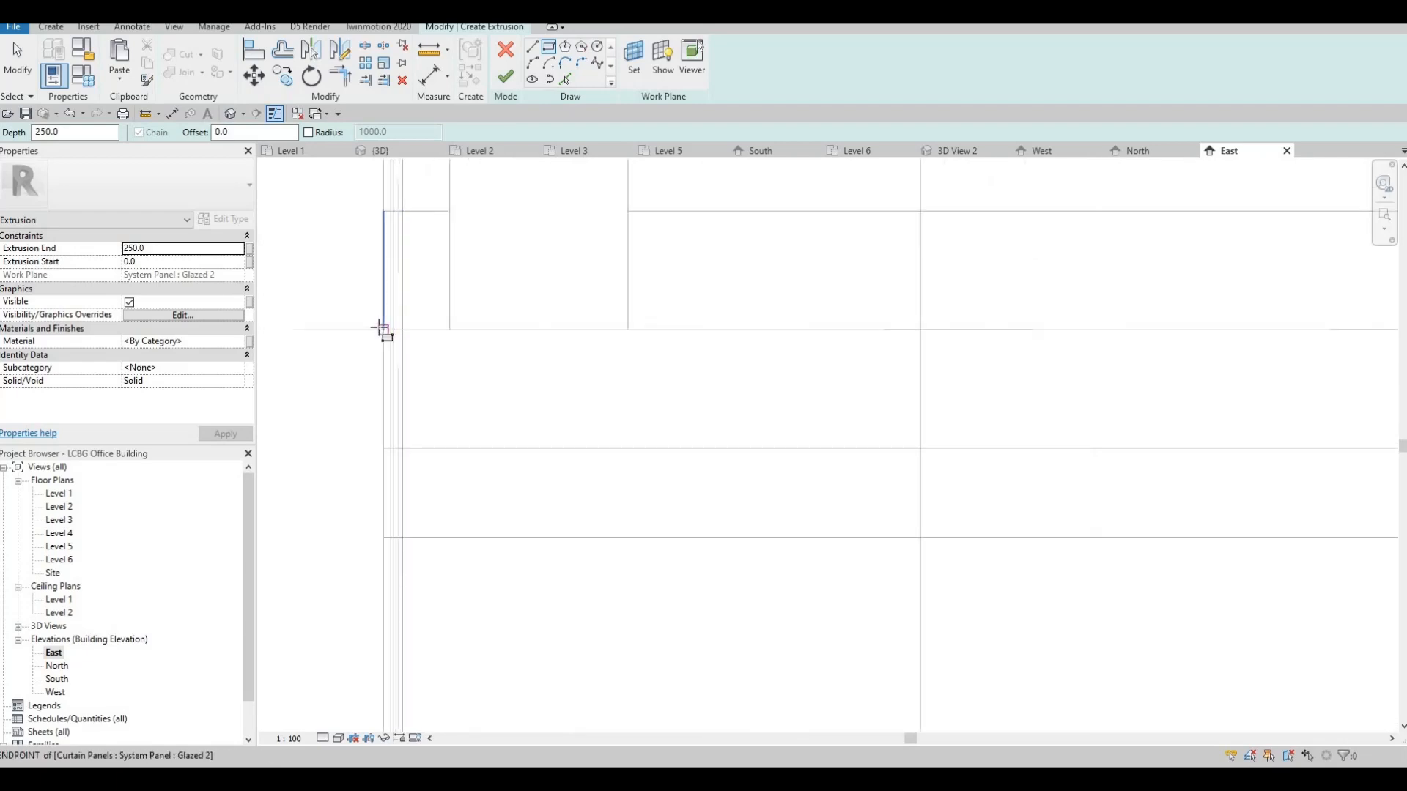
pyautogui.click(383, 329)
pyautogui.scroll(-3, 660, 432)
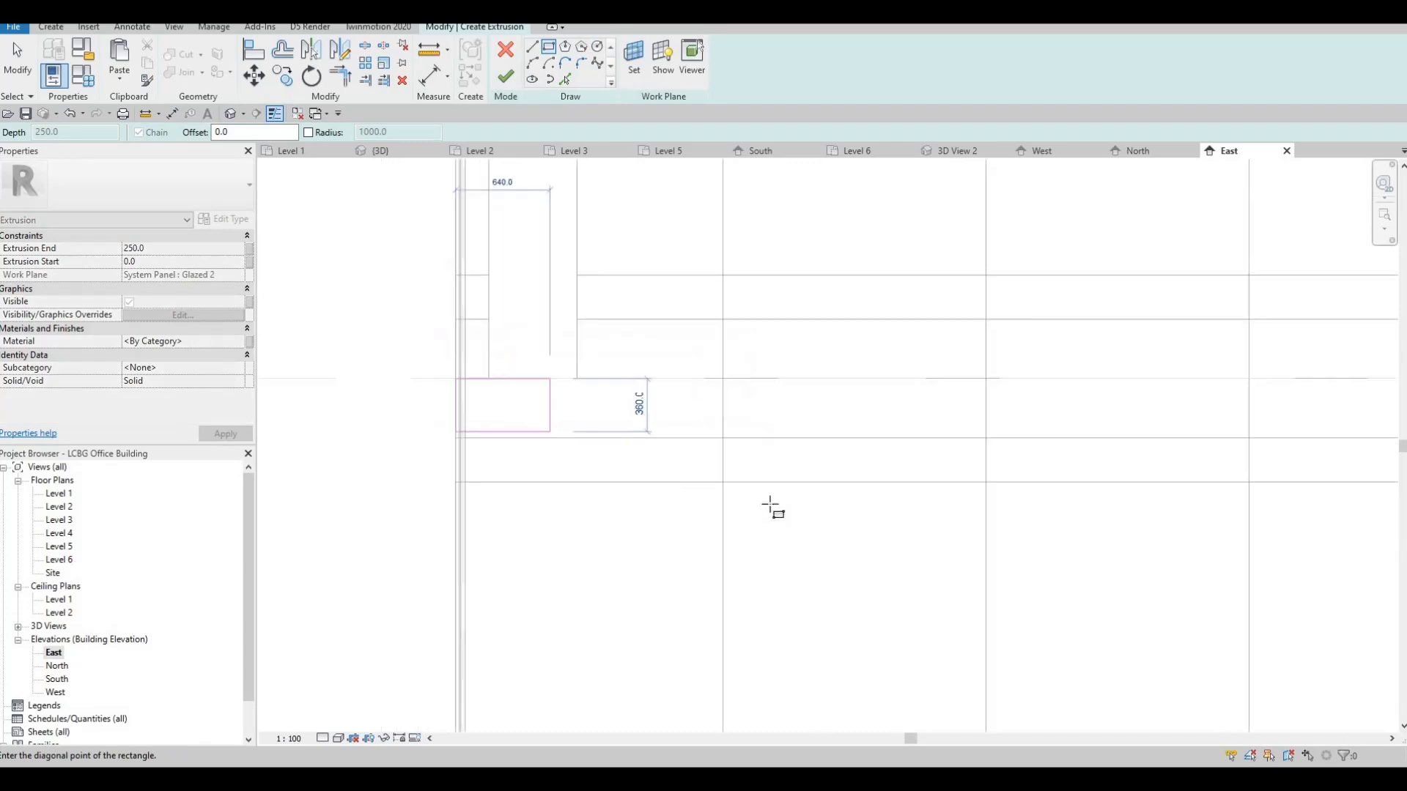
pyautogui.moveTo(1192, 491); pyautogui.dragTo(932, 422, button='middle')
pyautogui.scroll(-2, 559, 455)
pyautogui.moveTo(762, 404); pyautogui.dragTo(530, 396, button='middle')
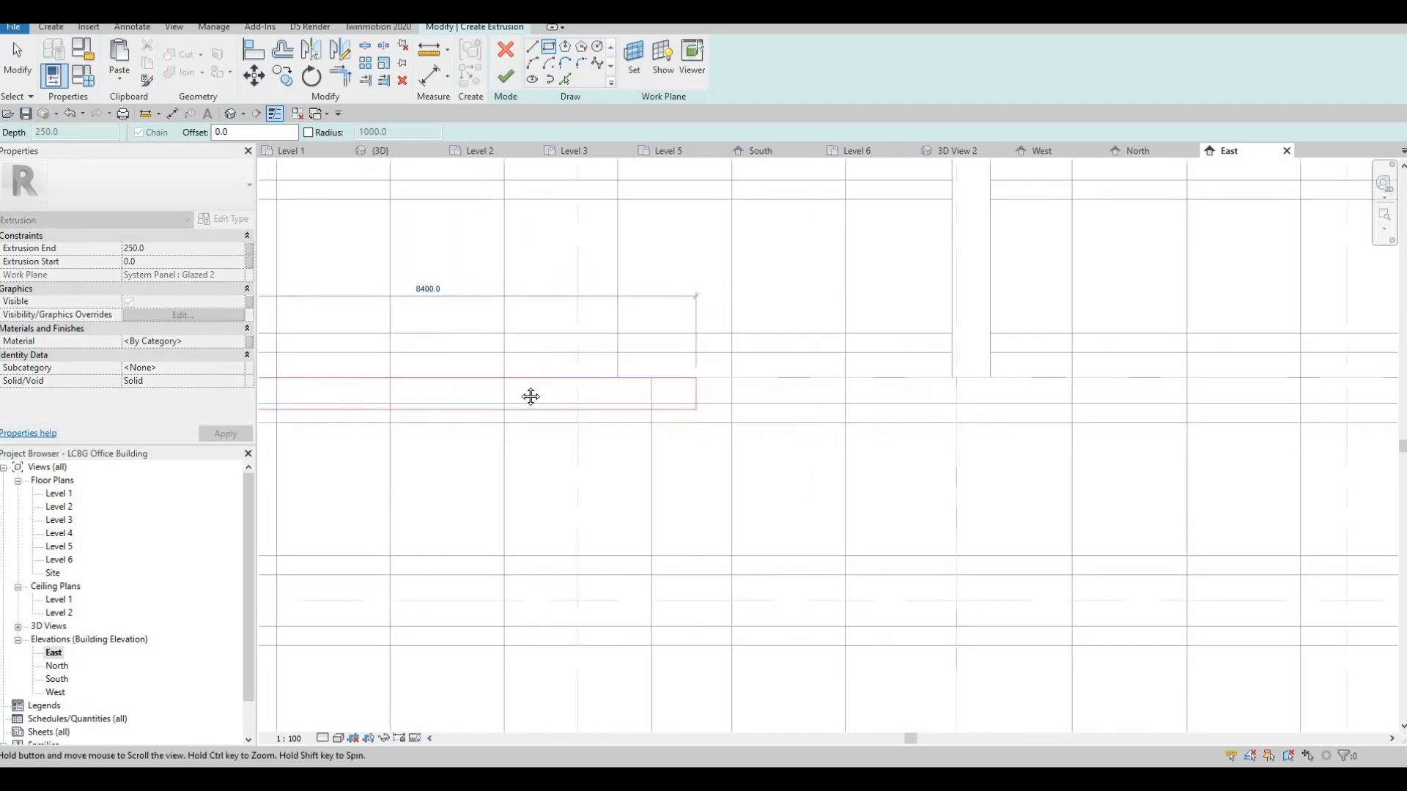
pyautogui.moveTo(879, 415); pyautogui.dragTo(507, 405, button='middle')
pyautogui.moveTo(1250, 417); pyautogui.dragTo(618, 410, button='middle')
pyautogui.scroll(-1, 912, 411)
pyautogui.scroll(-1, 931, 418)
pyautogui.moveTo(778, 397); pyautogui.dragTo(485, 400, button='middle')
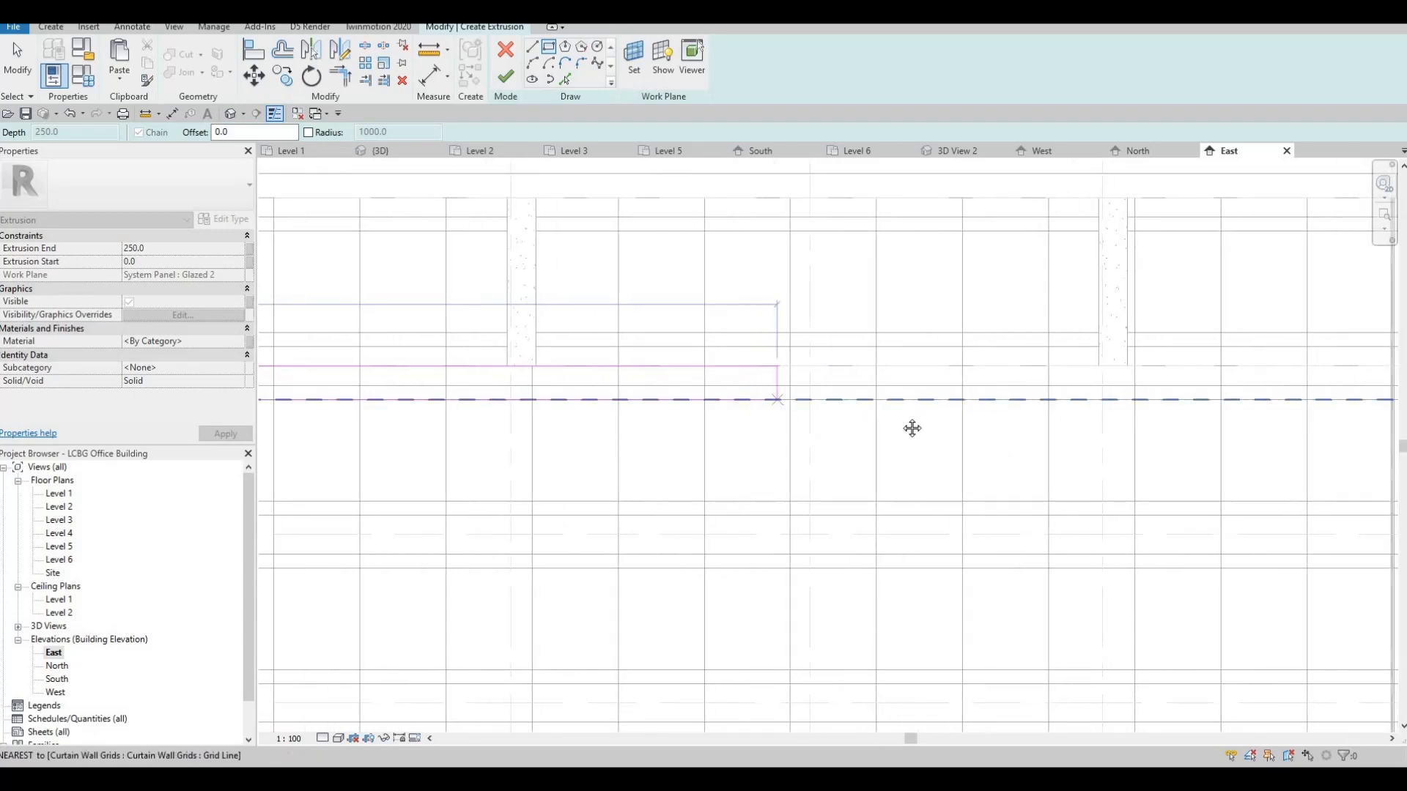
pyautogui.moveTo(279, 401); pyautogui.dragTo(1033, 454, button='middle')
pyautogui.moveTo(409, 445); pyautogui.dragTo(512, 425, button='middle')
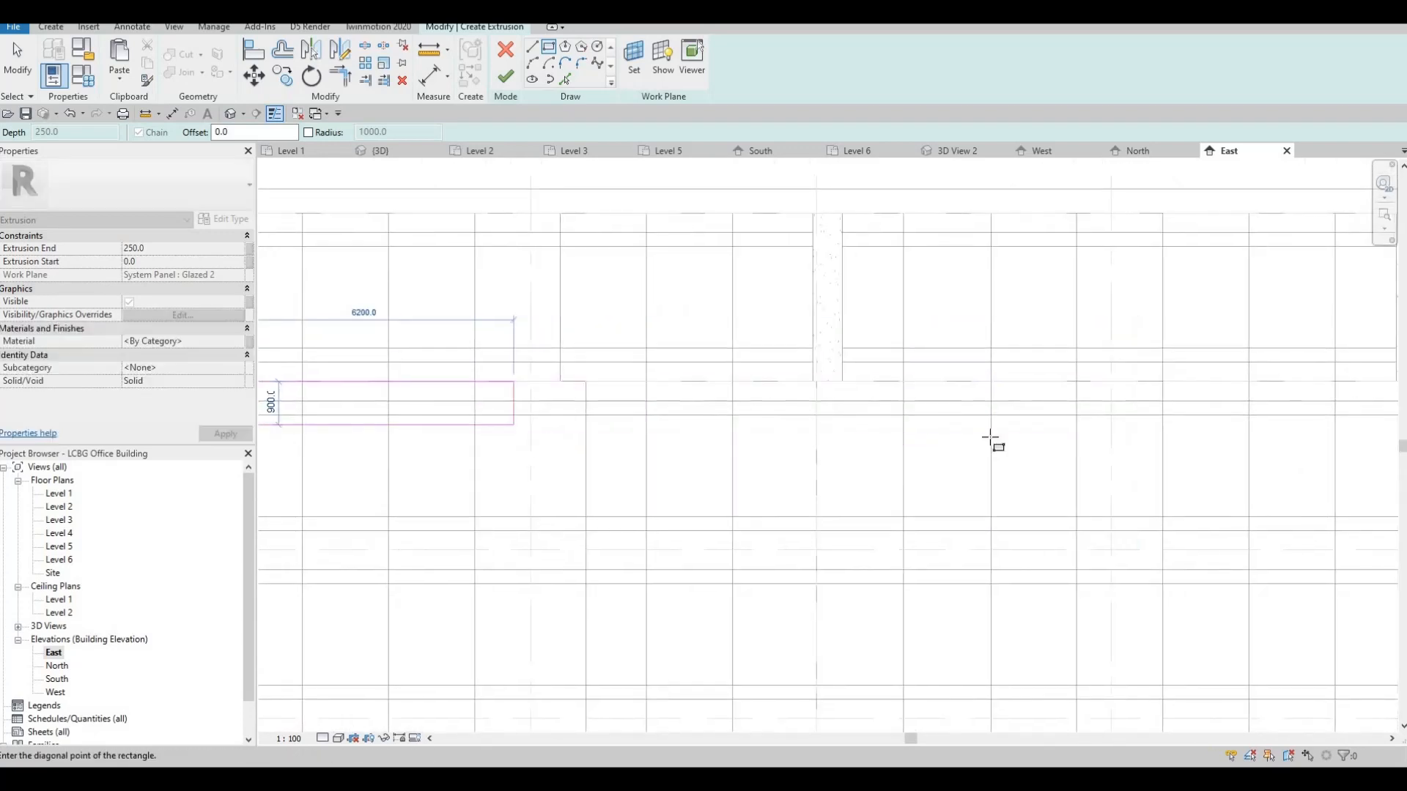
pyautogui.scroll(-1, 1055, 434)
pyautogui.moveTo(1055, 434); pyautogui.dragTo(606, 429, button='middle')
pyautogui.moveTo(1048, 396); pyautogui.dragTo(527, 379, button='middle')
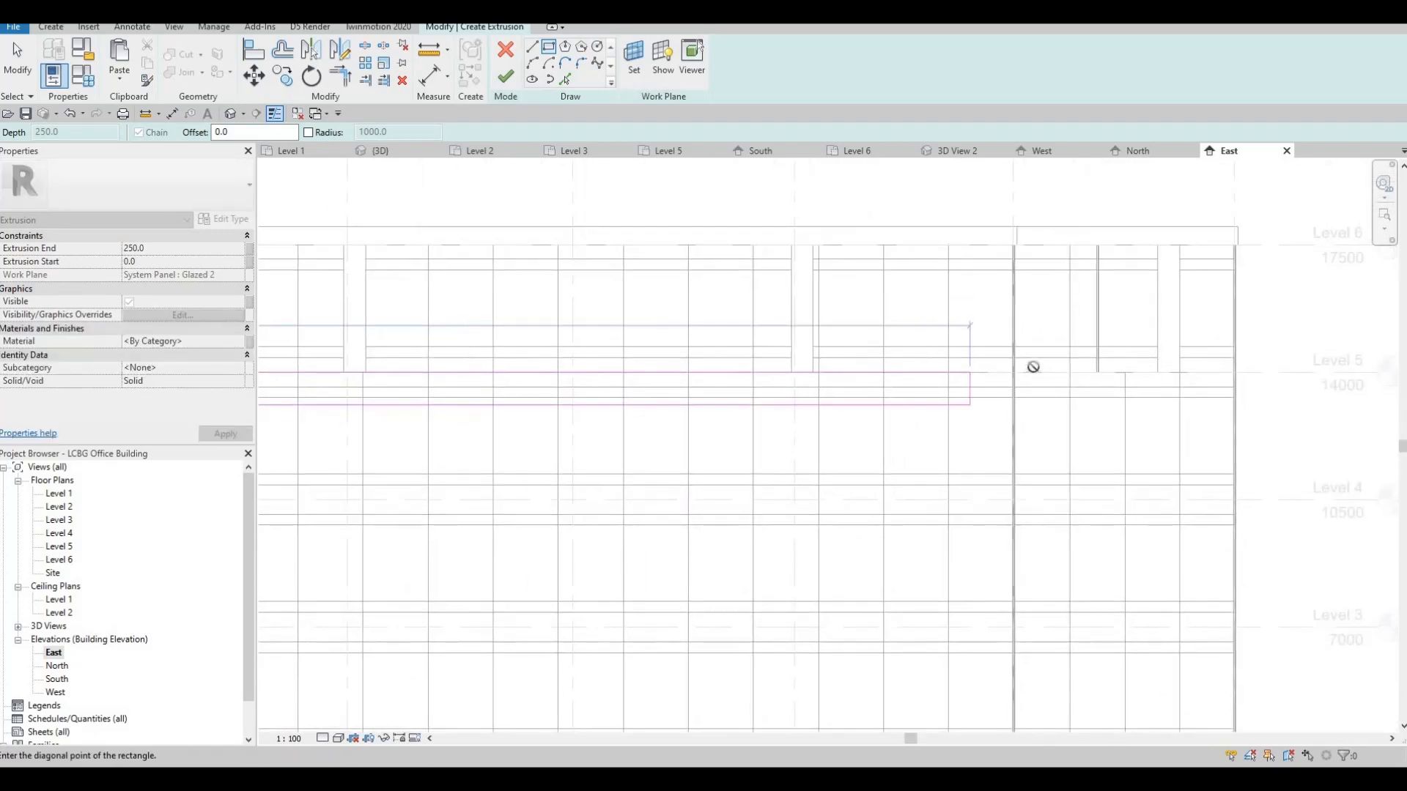
pyautogui.scroll(2, 1037, 381)
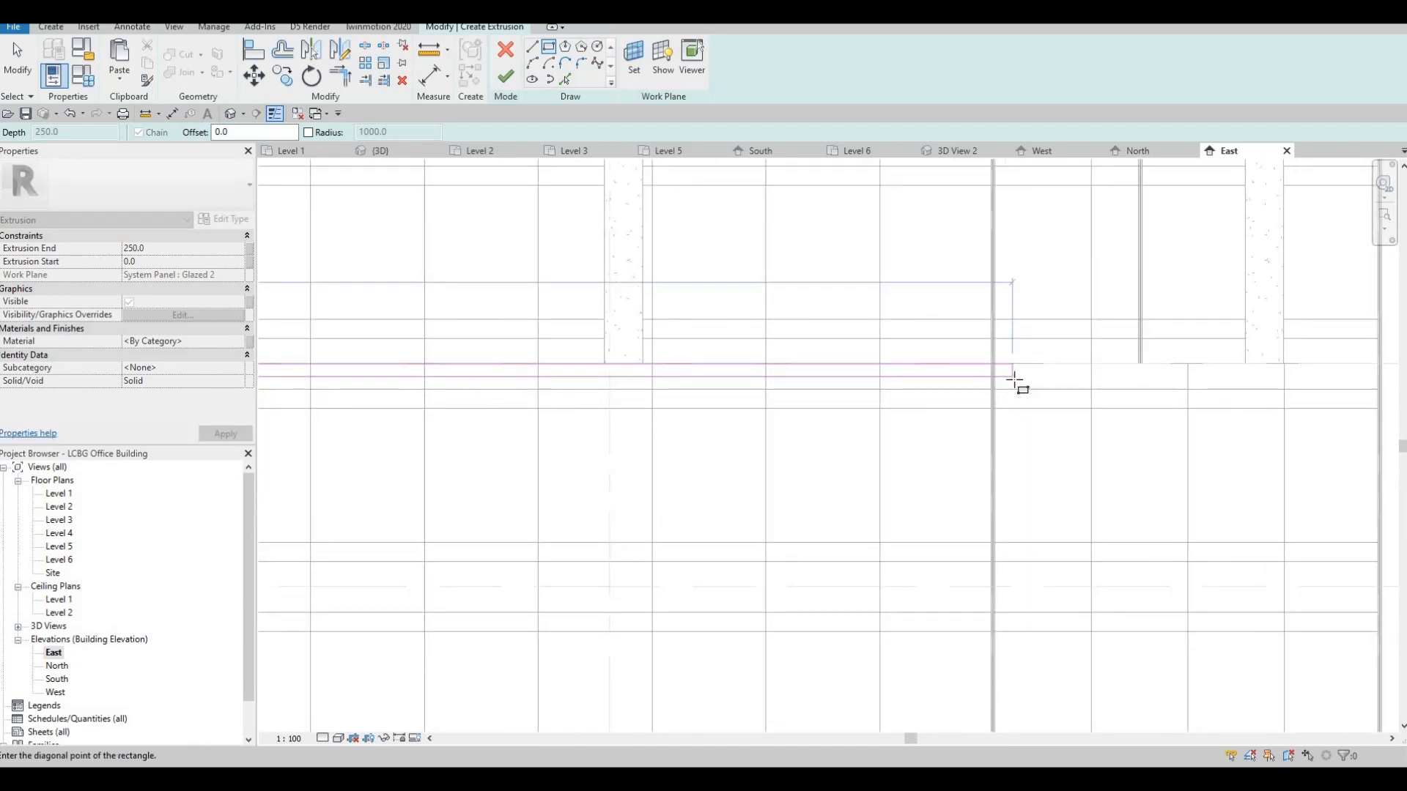
pyautogui.scroll(-3, 1015, 380)
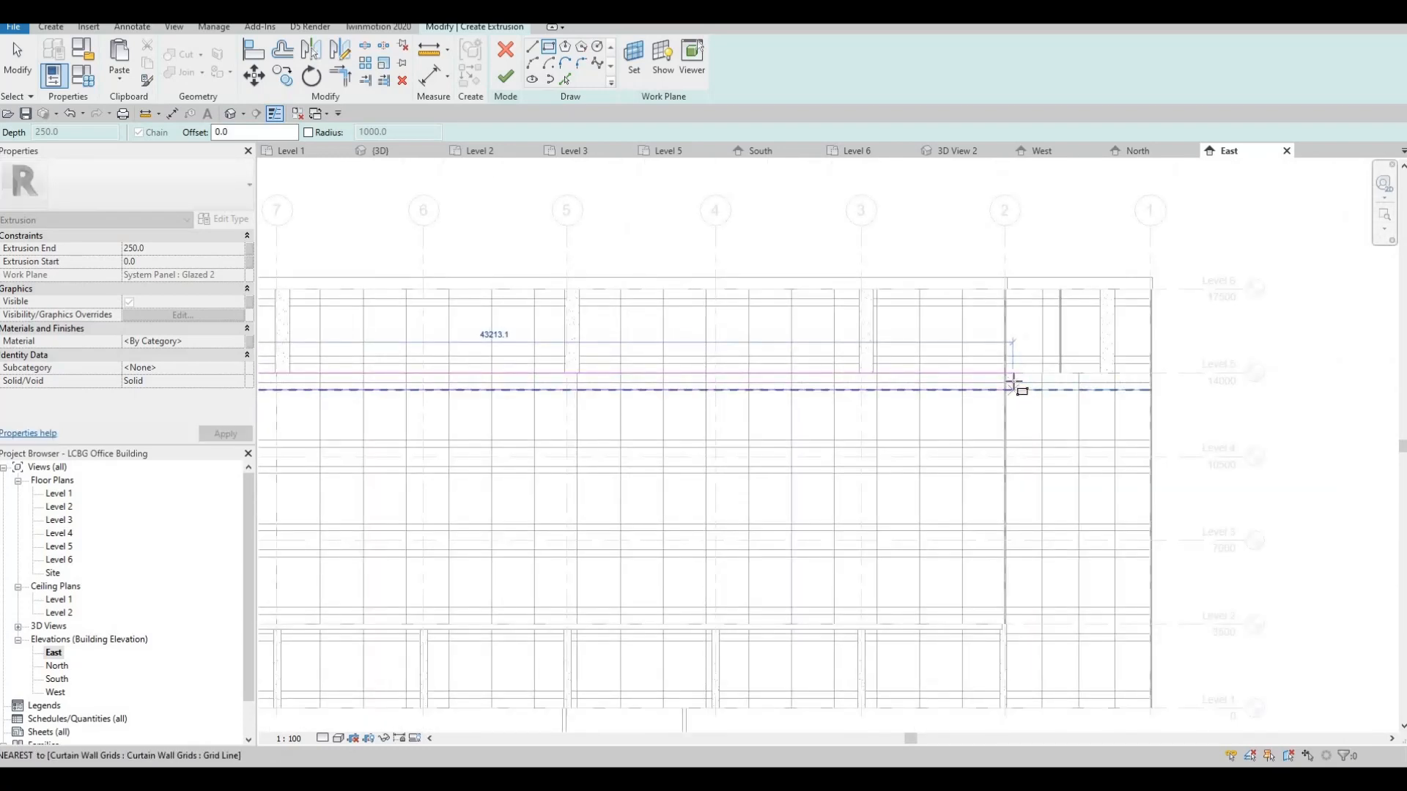
pyautogui.scroll(2, 1013, 383)
pyautogui.scroll(1, 1015, 385)
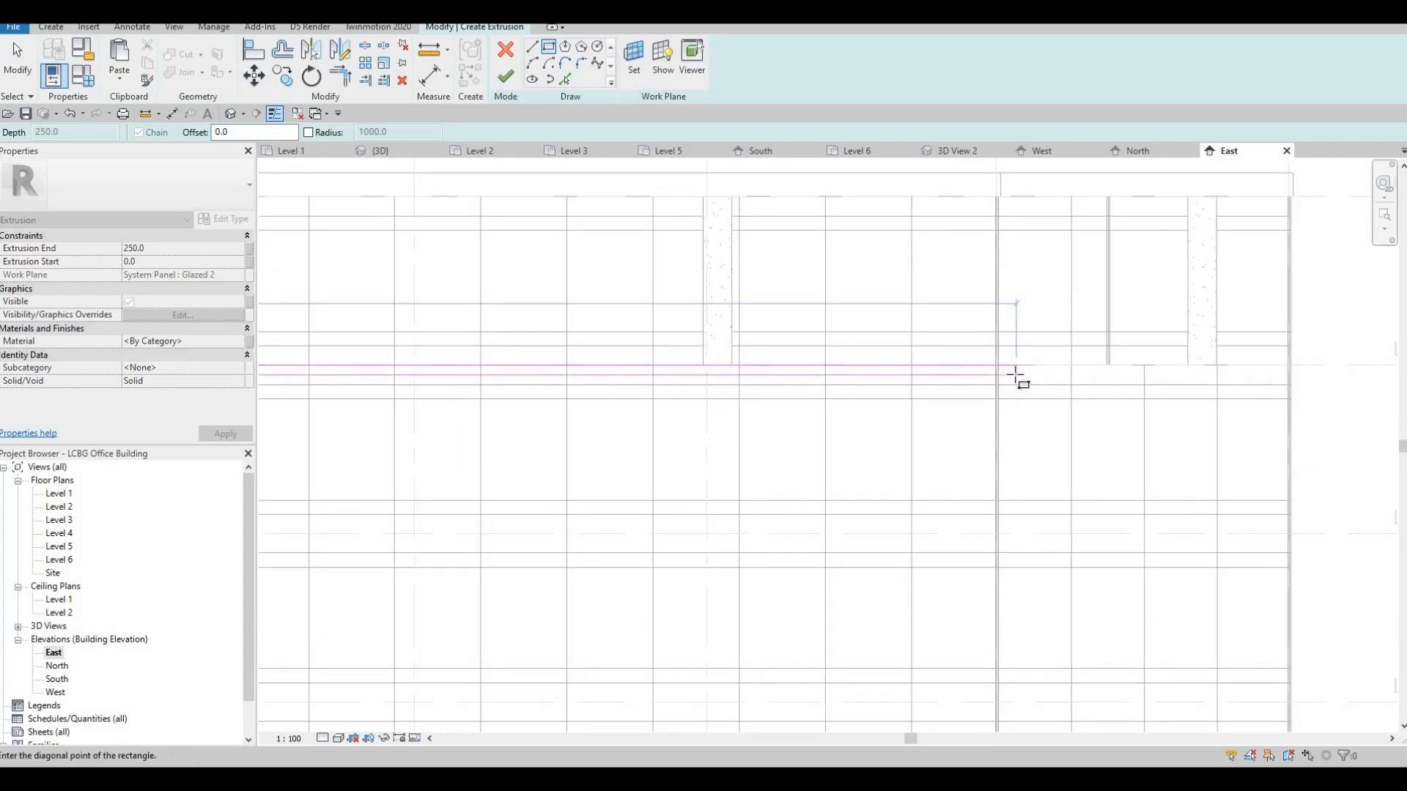
pyautogui.click(1015, 374)
pyautogui.press('Escape')
pyautogui.moveTo(262, 377); pyautogui.dragTo(628, 372, button='middle')
pyautogui.press('Escape')
# Step: Move the upper edge of the long sketch rectangle upward to make the band 800 mm high
pyautogui.scroll(-2, 621, 372)
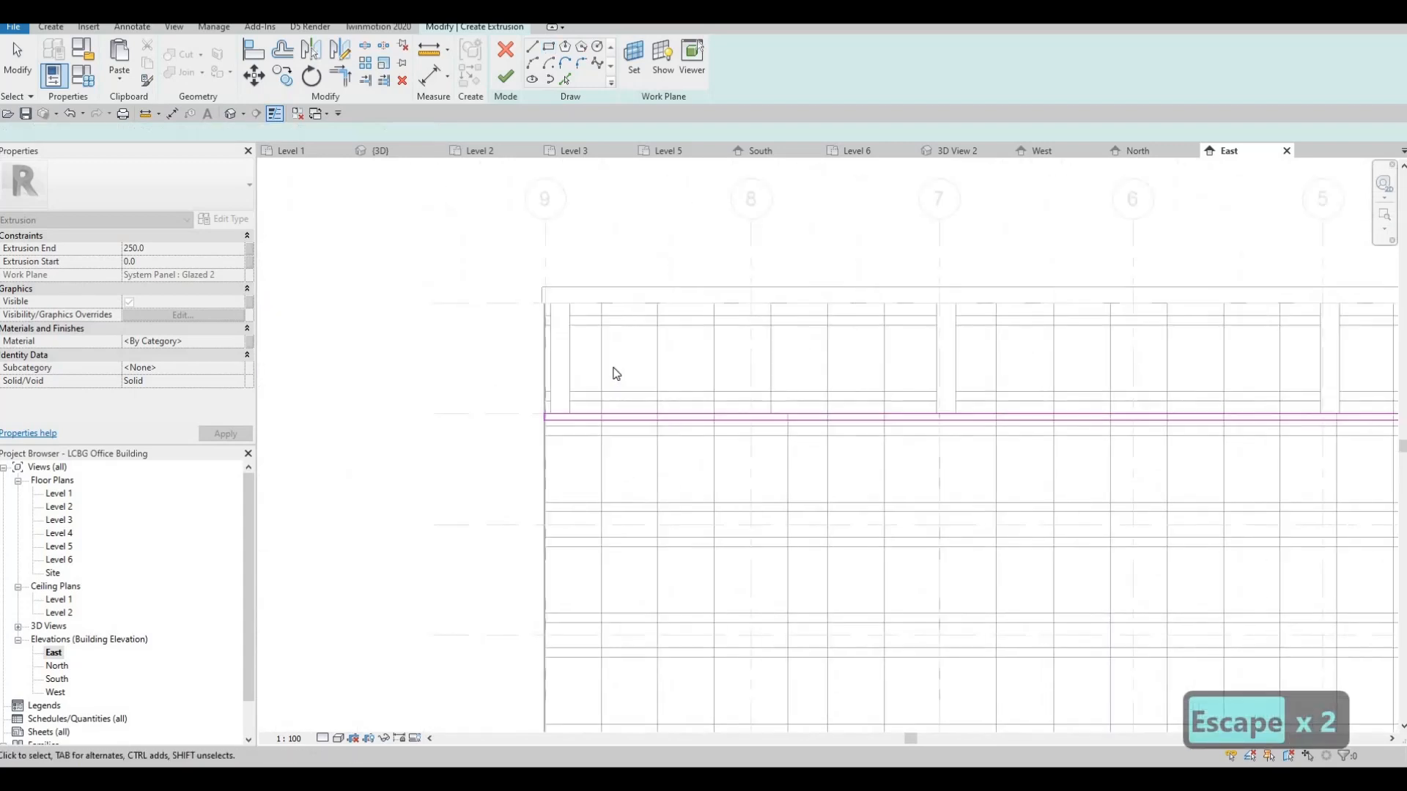
pyautogui.scroll(3, 631, 451)
pyautogui.press('Escape')
pyautogui.click(652, 448)
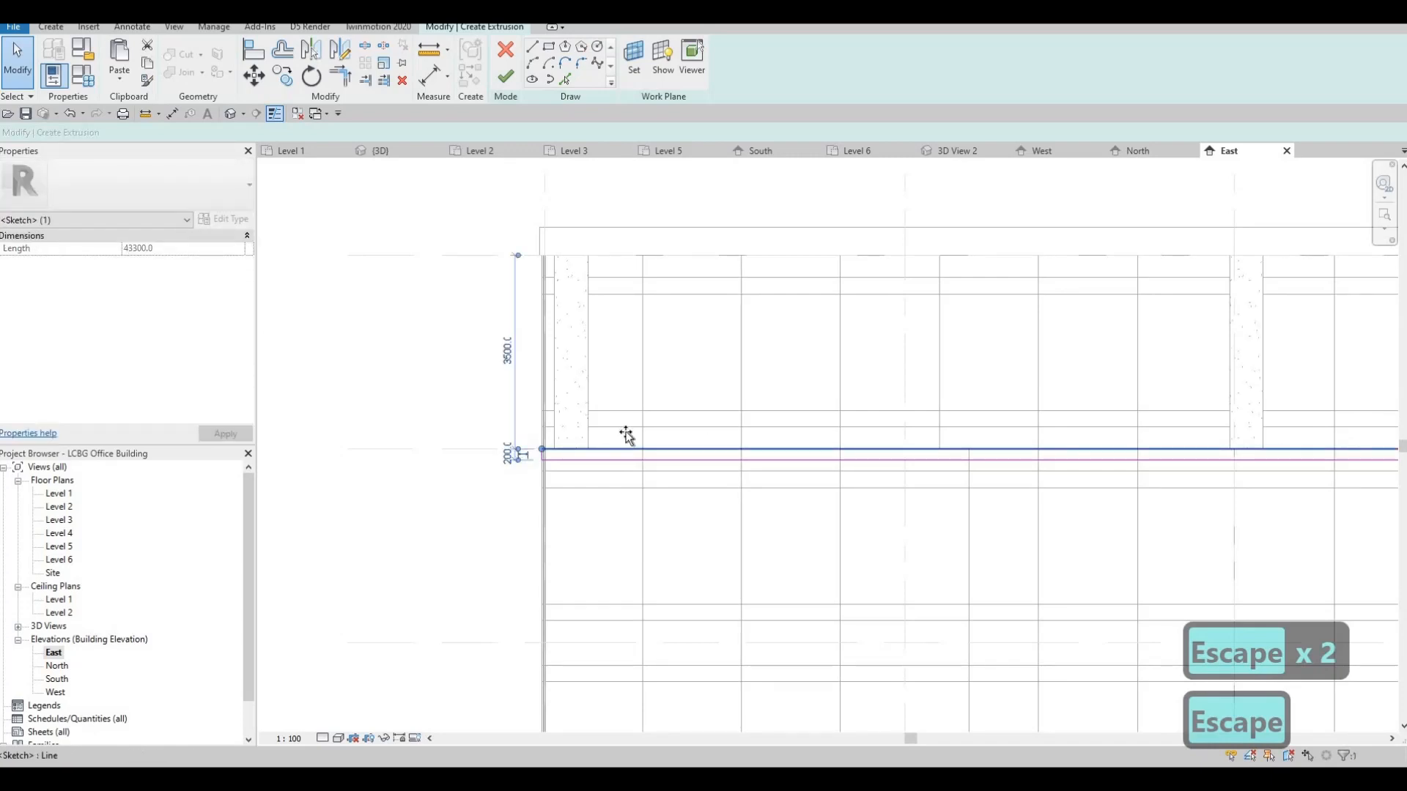
pyautogui.moveTo(627, 436)
pyautogui.mouseDown()
pyautogui.moveTo(626, 415)
pyautogui.moveTo(616, 436)
pyautogui.moveTo(614, 419)
pyautogui.mouseUp()
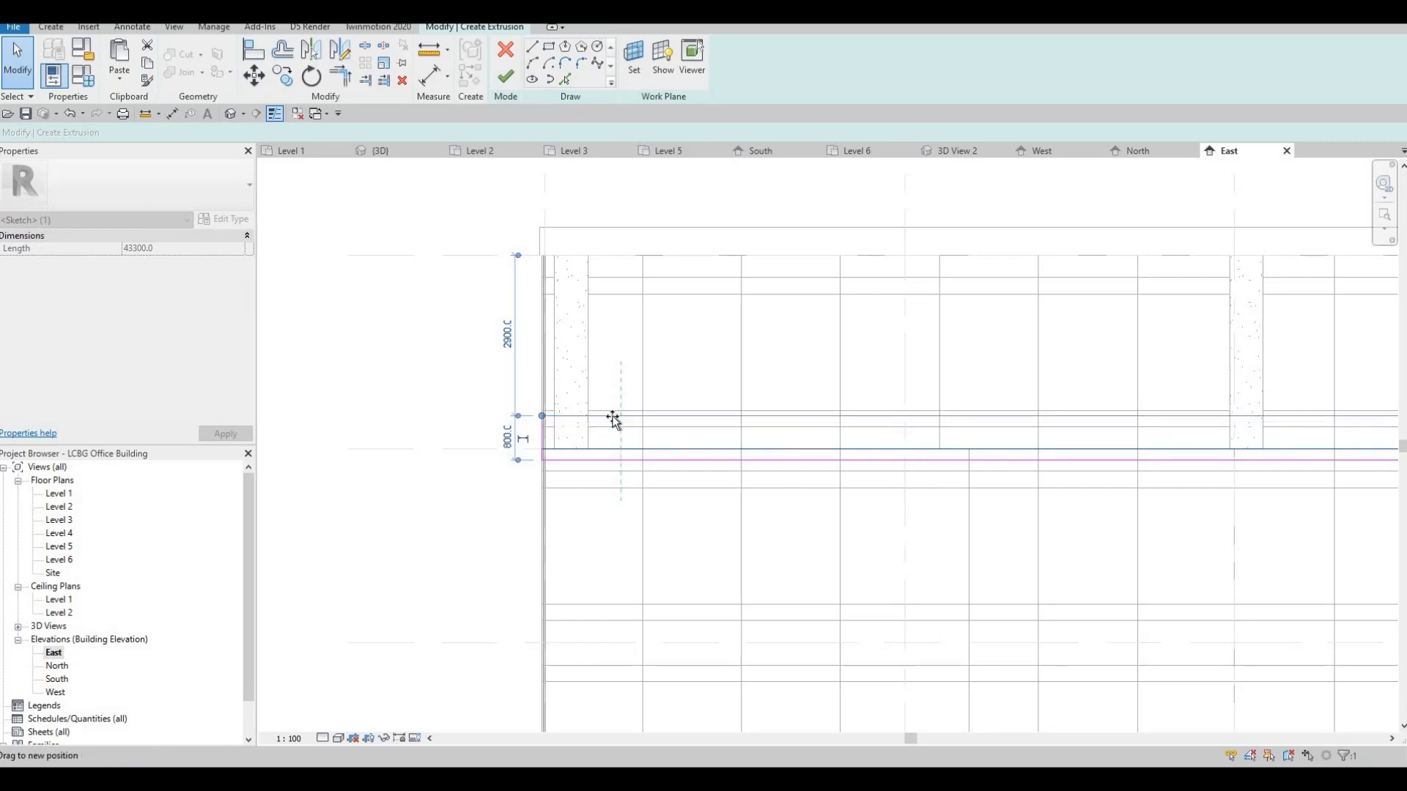
pyautogui.click(507, 441)
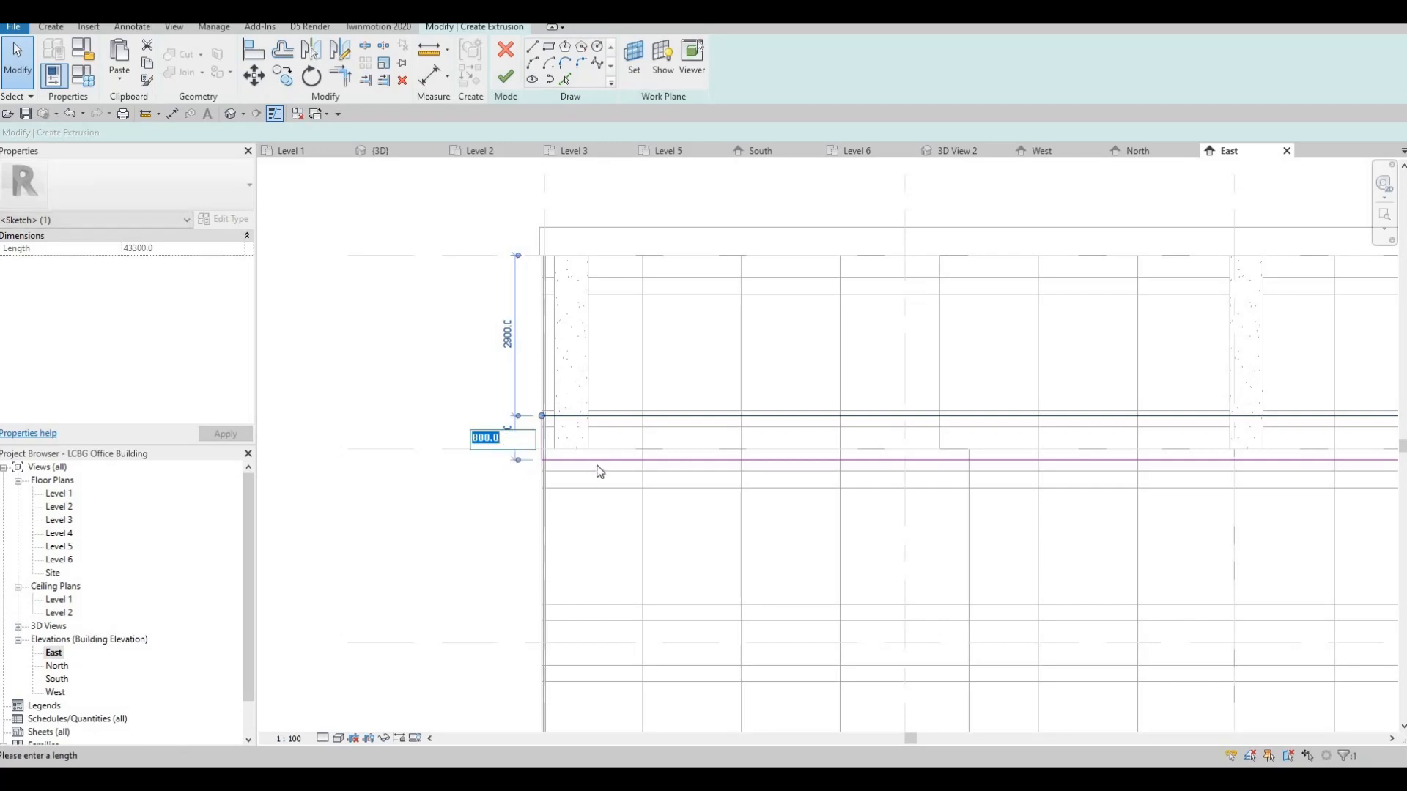
pyautogui.press('Escape')
pyautogui.press('Escape')
# Step: Sketch a narrow vertical rectangle at grid 2 from the band's lower edge down to Level 2, and end the rectangle command
pyautogui.scroll(-3, 791, 411)
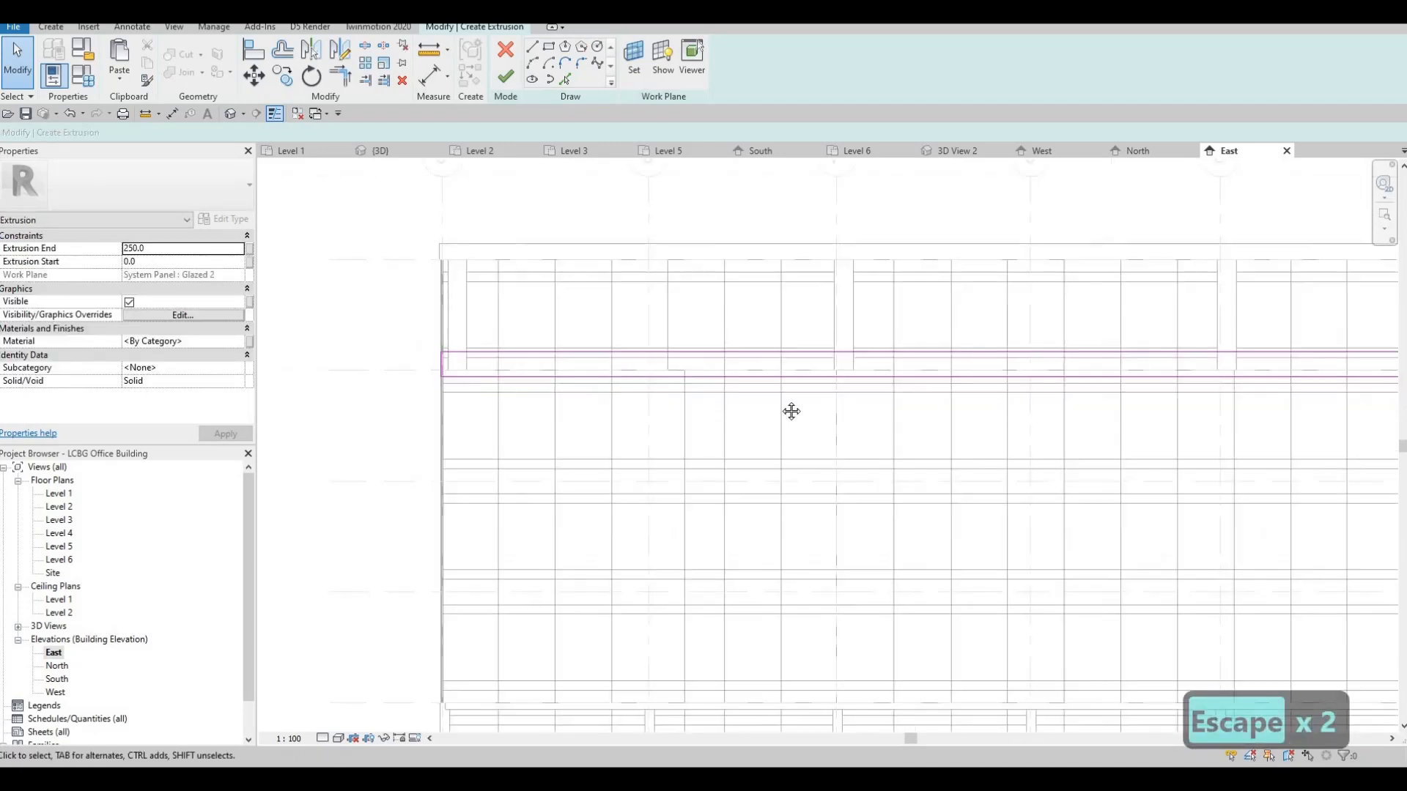
pyautogui.scroll(-3, 791, 411)
pyautogui.scroll(1, 606, 251)
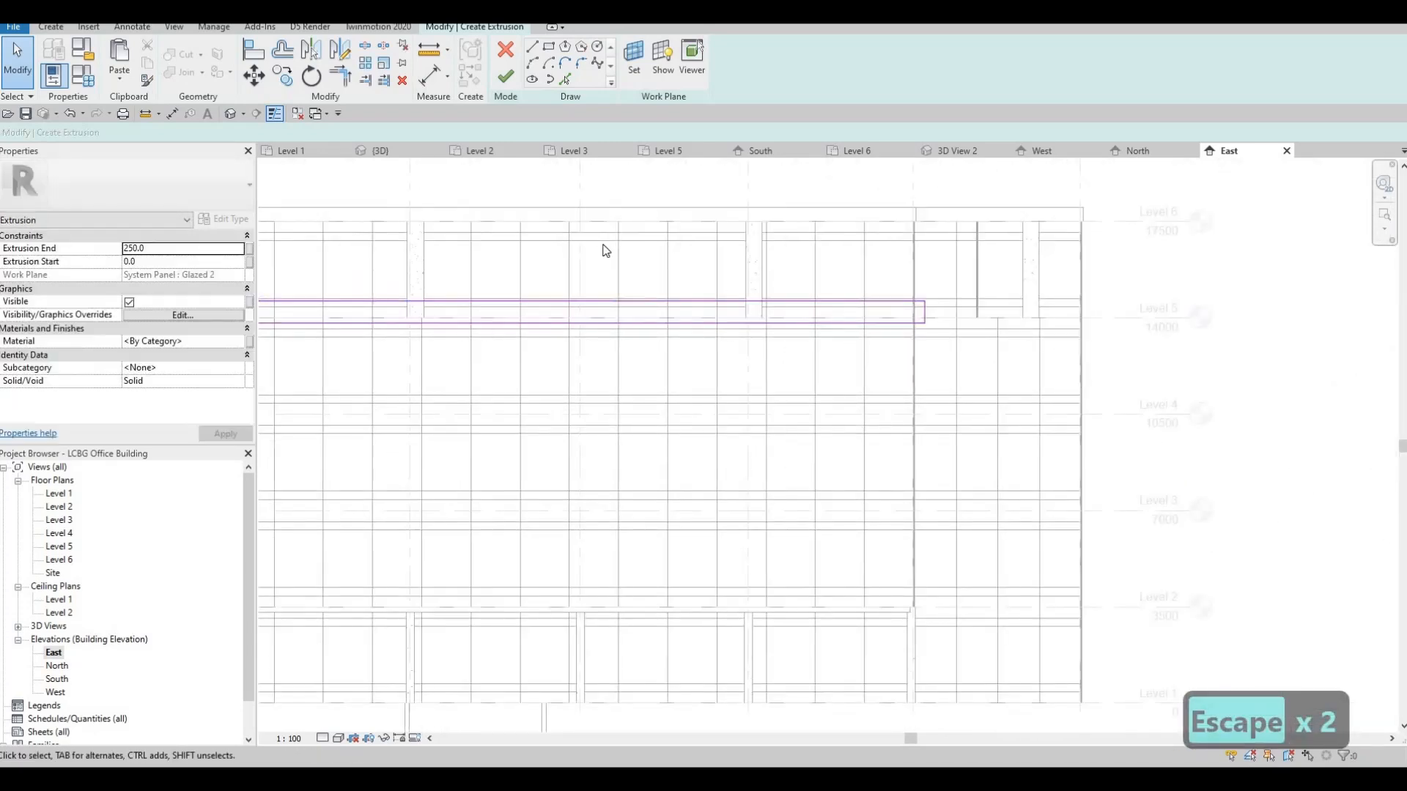
pyautogui.scroll(-1, 857, 333)
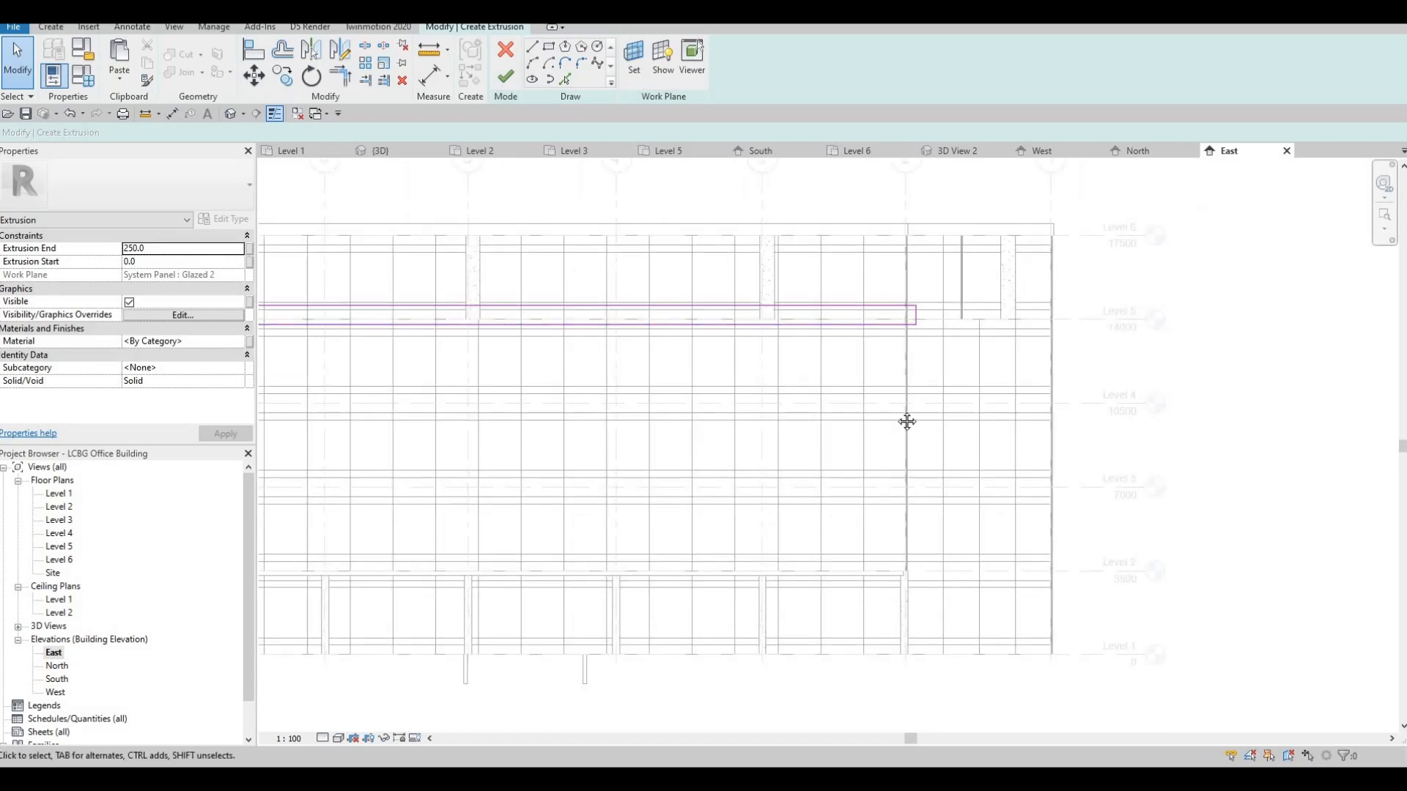
pyautogui.scroll(2, 910, 342)
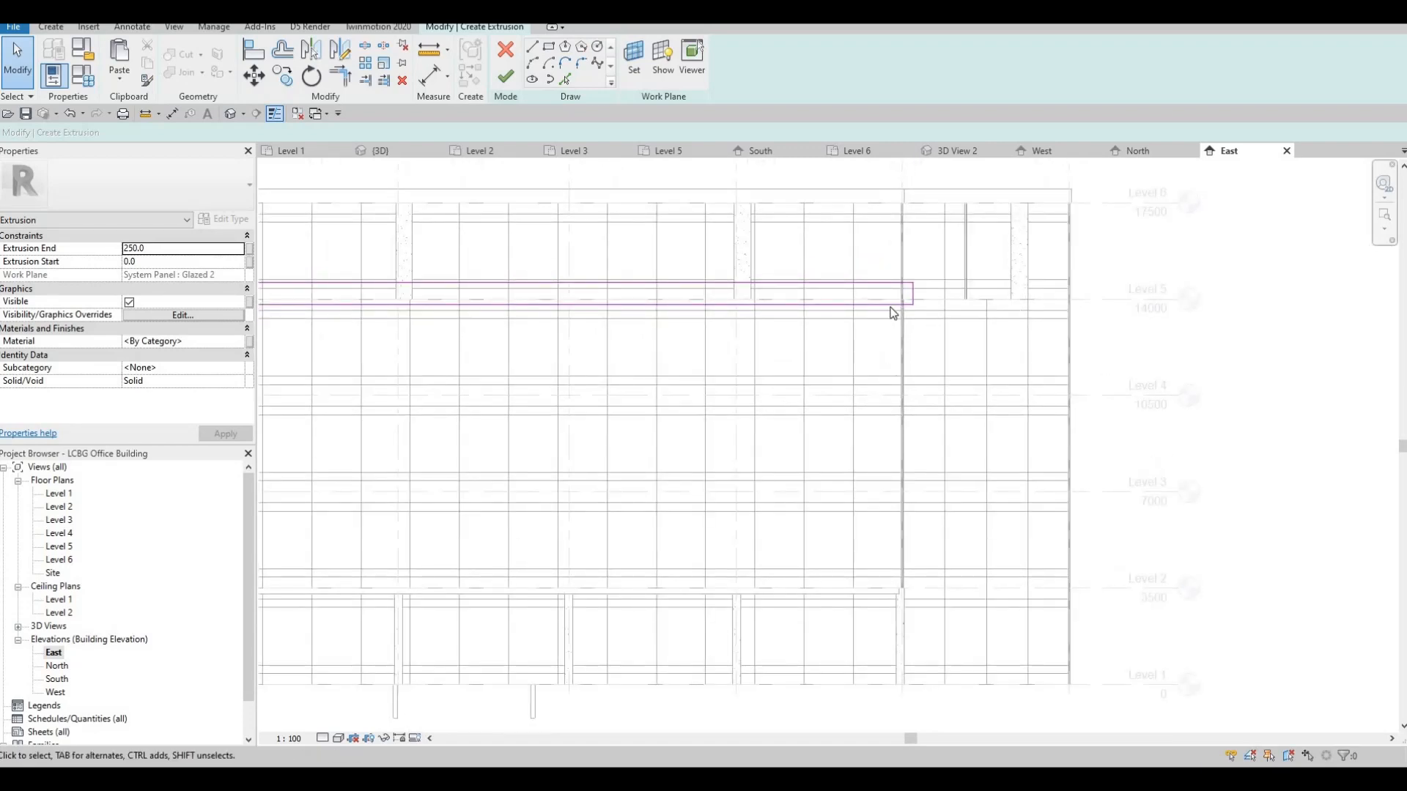
pyautogui.moveTo(892, 312); pyautogui.dragTo(864, 319, button='middle')
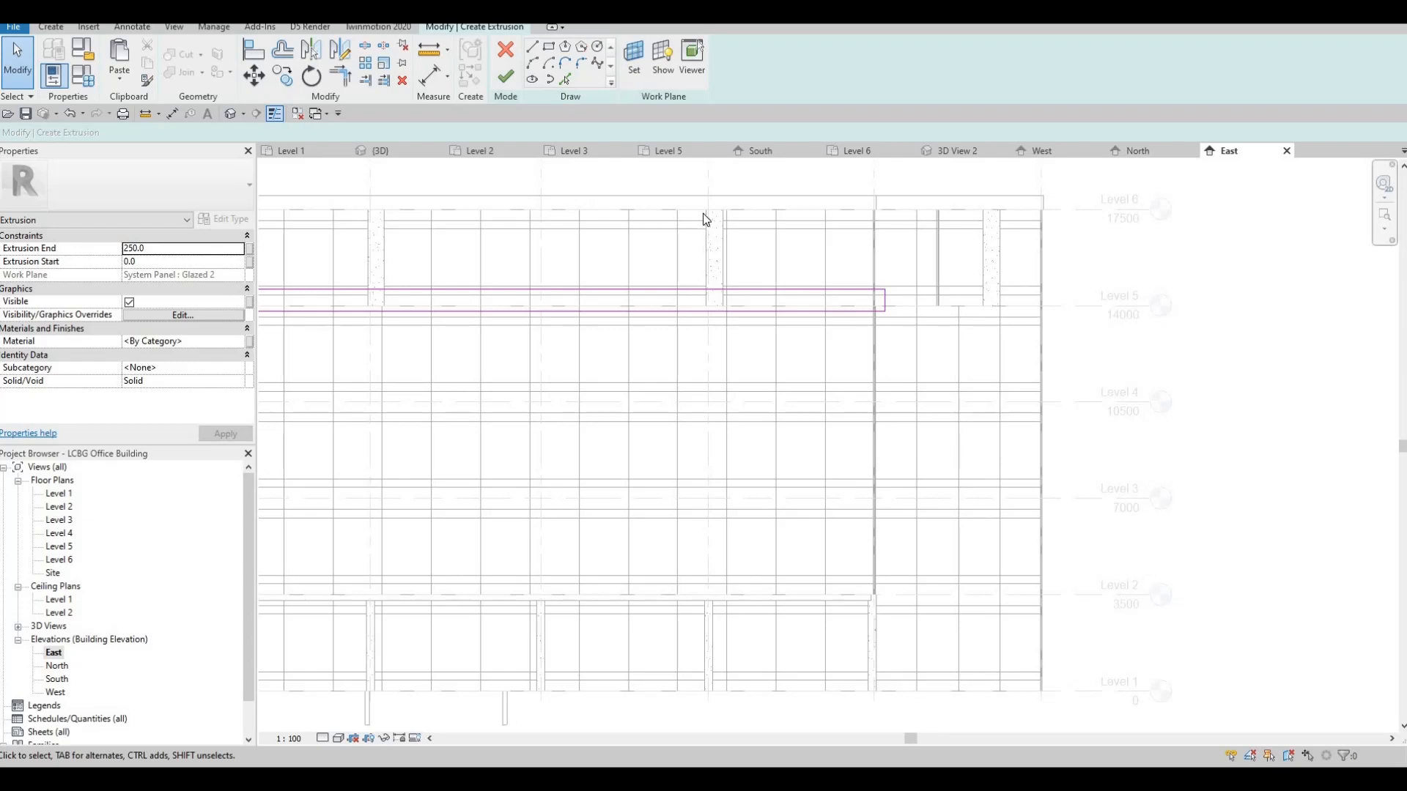
pyautogui.press('Return')
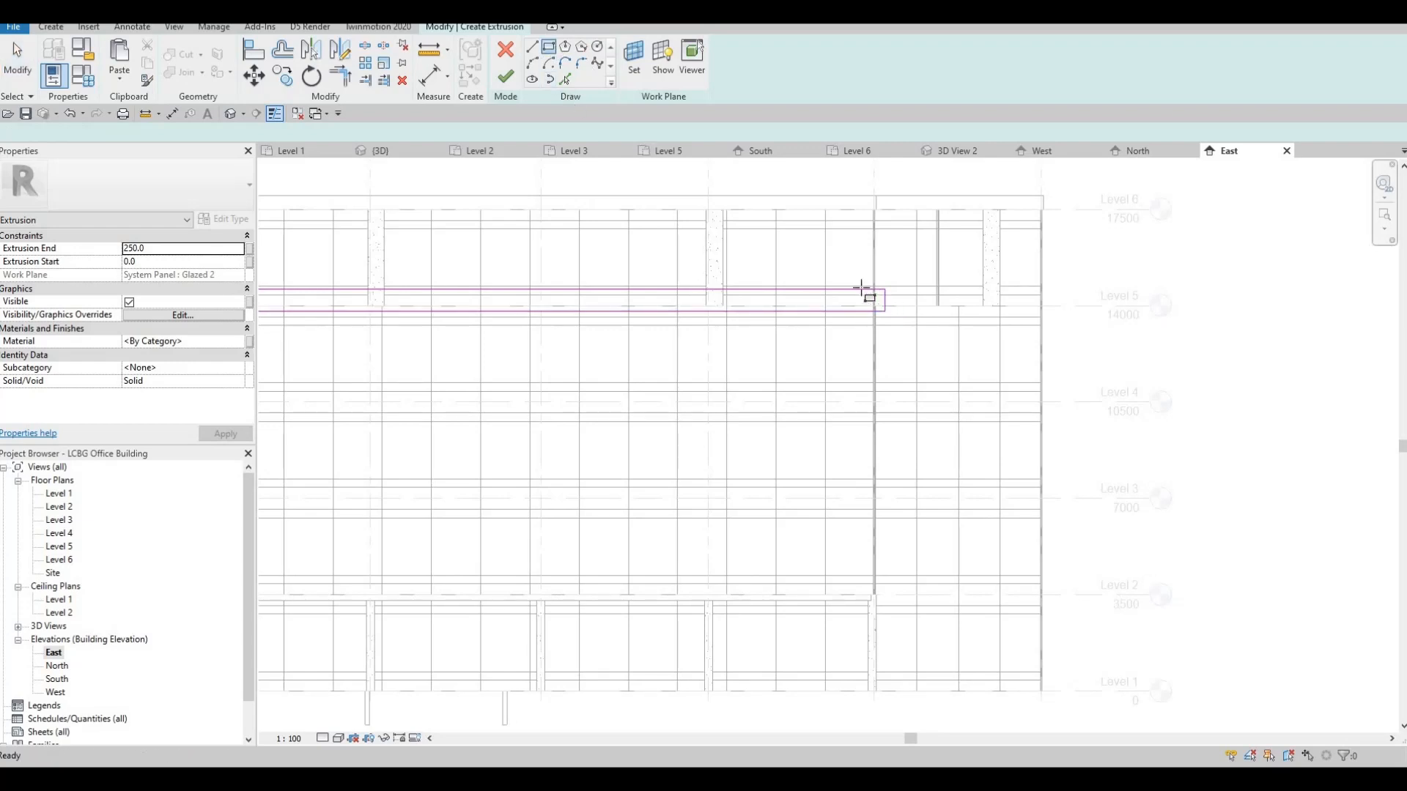
pyautogui.scroll(5, 810, 287)
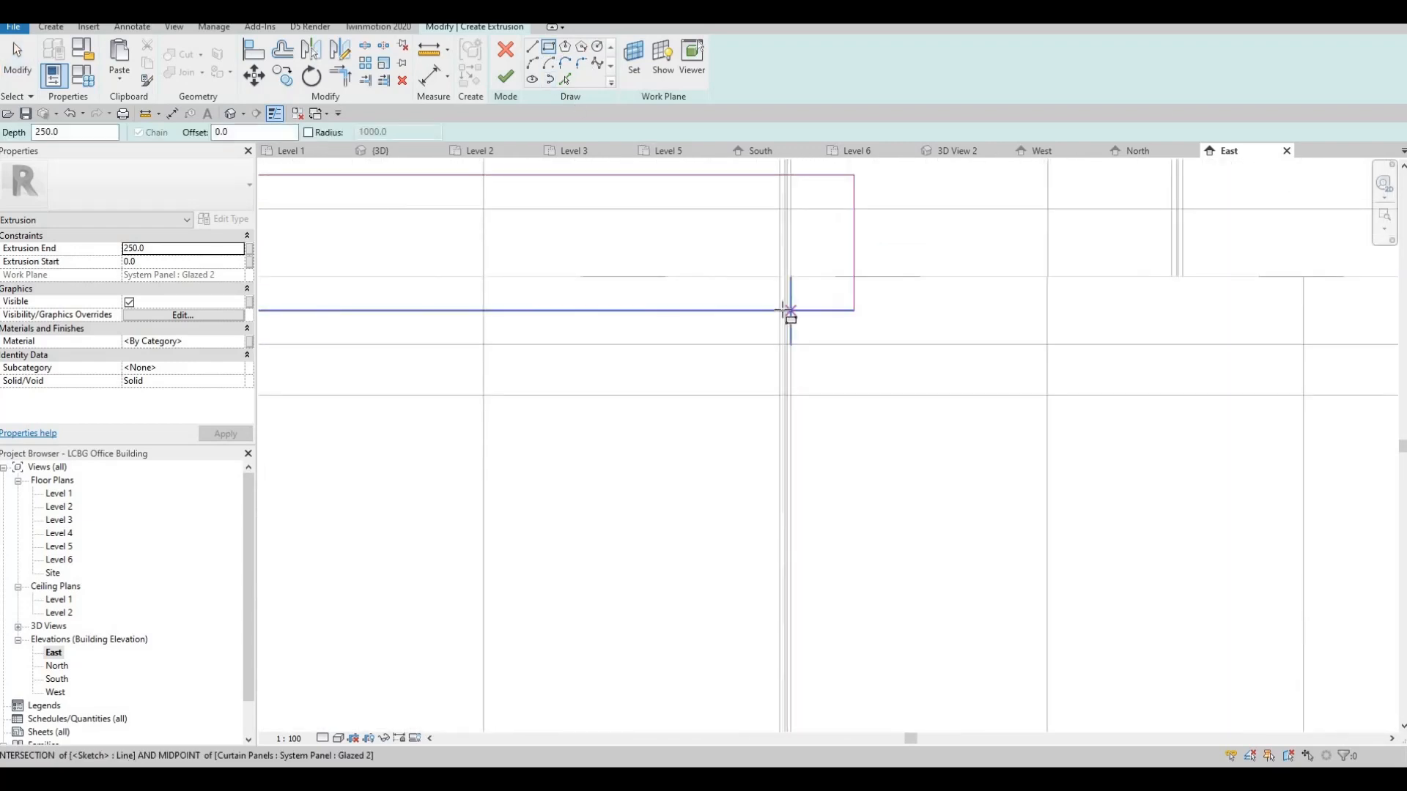
pyautogui.moveTo(844, 375); pyautogui.dragTo(845, 375, button='middle')
pyautogui.click(791, 310)
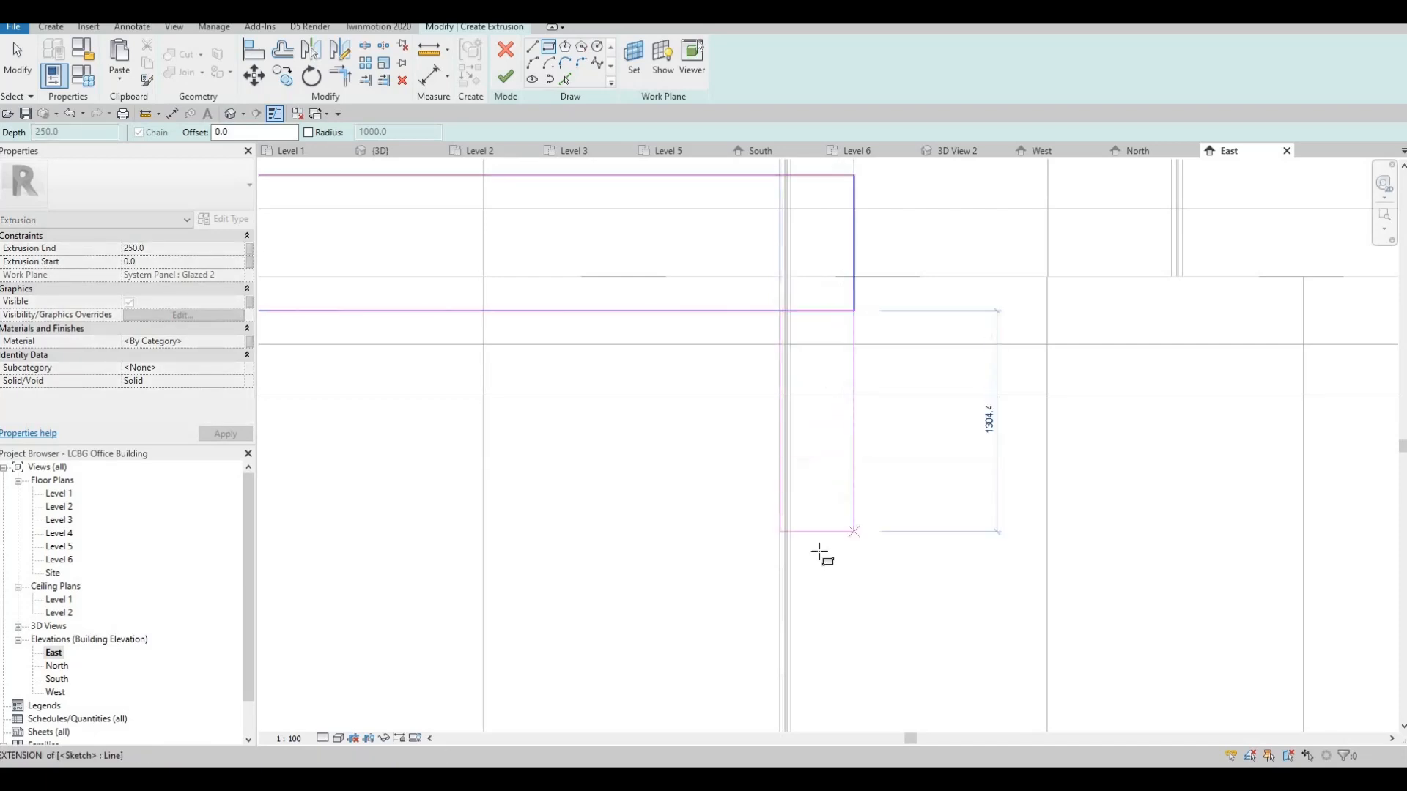
pyautogui.scroll(-2, 820, 552)
pyautogui.moveTo(820, 553); pyautogui.dragTo(844, 292, button='middle')
pyautogui.scroll(-1, 838, 349)
pyautogui.scroll(-1, 844, 513)
pyautogui.moveTo(844, 513); pyautogui.dragTo(844, 345, button='middle')
pyautogui.moveTo(842, 551); pyautogui.dragTo(842, 370, button='middle')
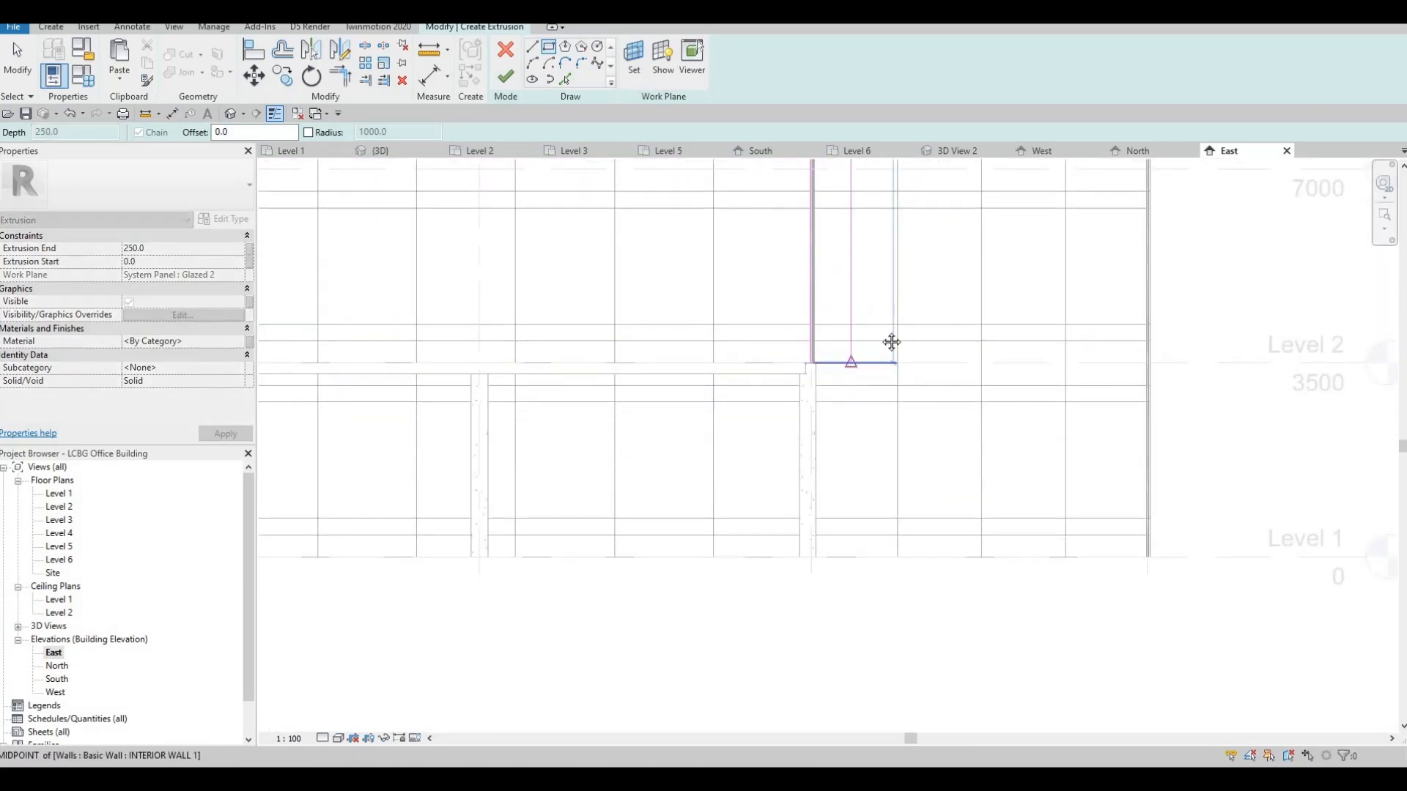
pyautogui.press('Escape')
pyautogui.press('Escape')
pyautogui.moveTo(882, 241)
pyautogui.mouseDown(button='middle')
pyautogui.moveTo(811, 367)
pyautogui.moveTo(762, 319)
pyautogui.mouseUp(button='middle')
pyautogui.press('Escape')
pyautogui.press('Escape')
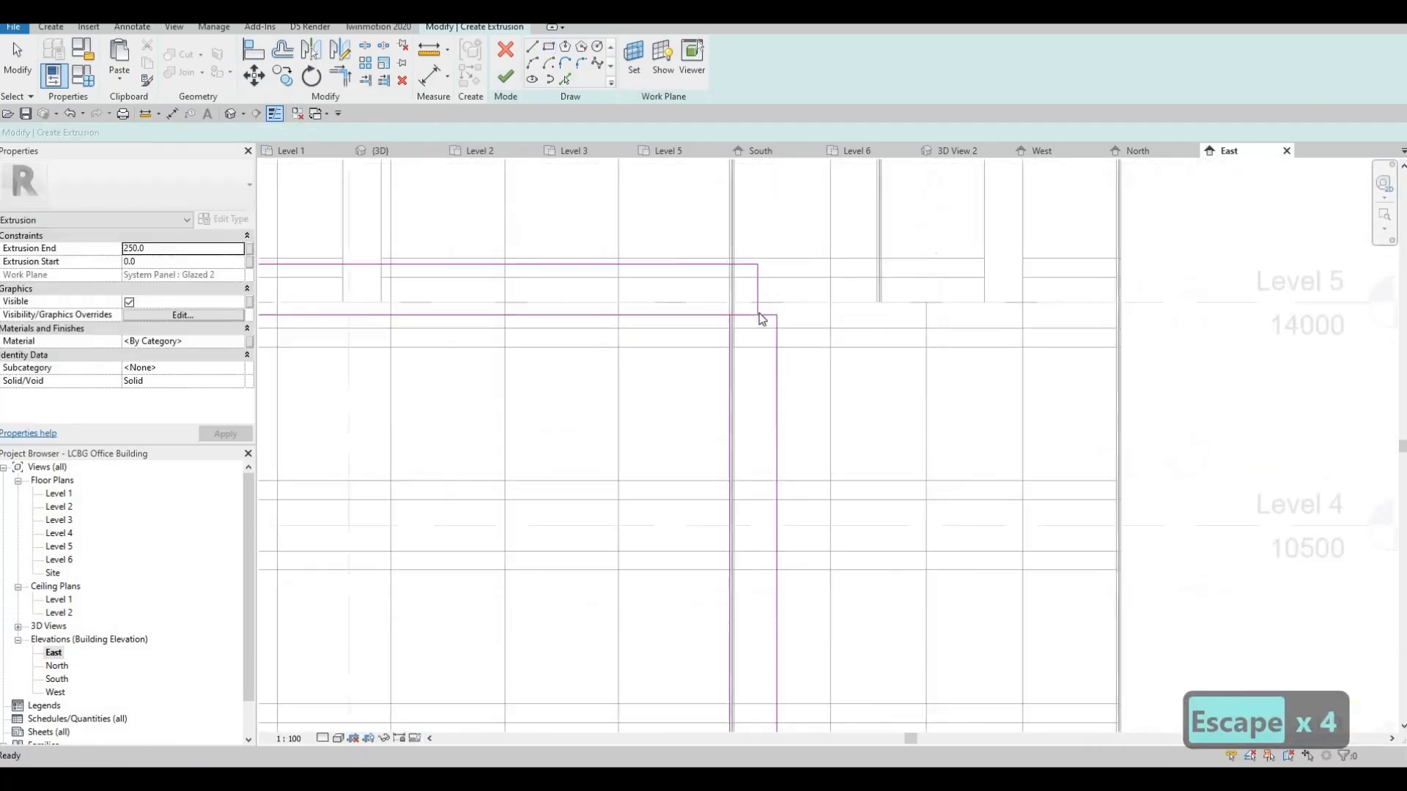
# Step: Delete the vertical leg's short upper line and set the leg's width to 800 mm by moving its outer edge
pyautogui.click(762, 316)
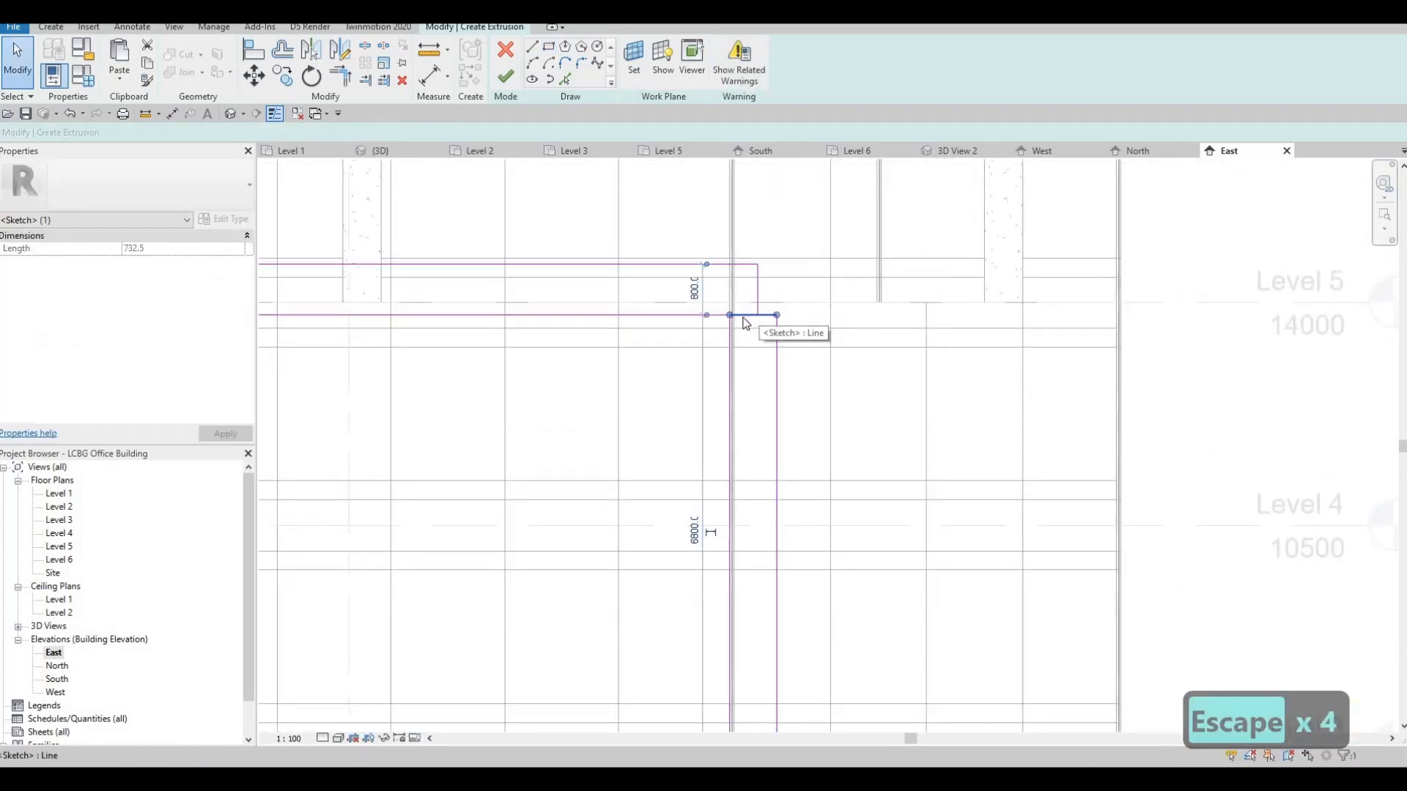
pyautogui.press('Delete')
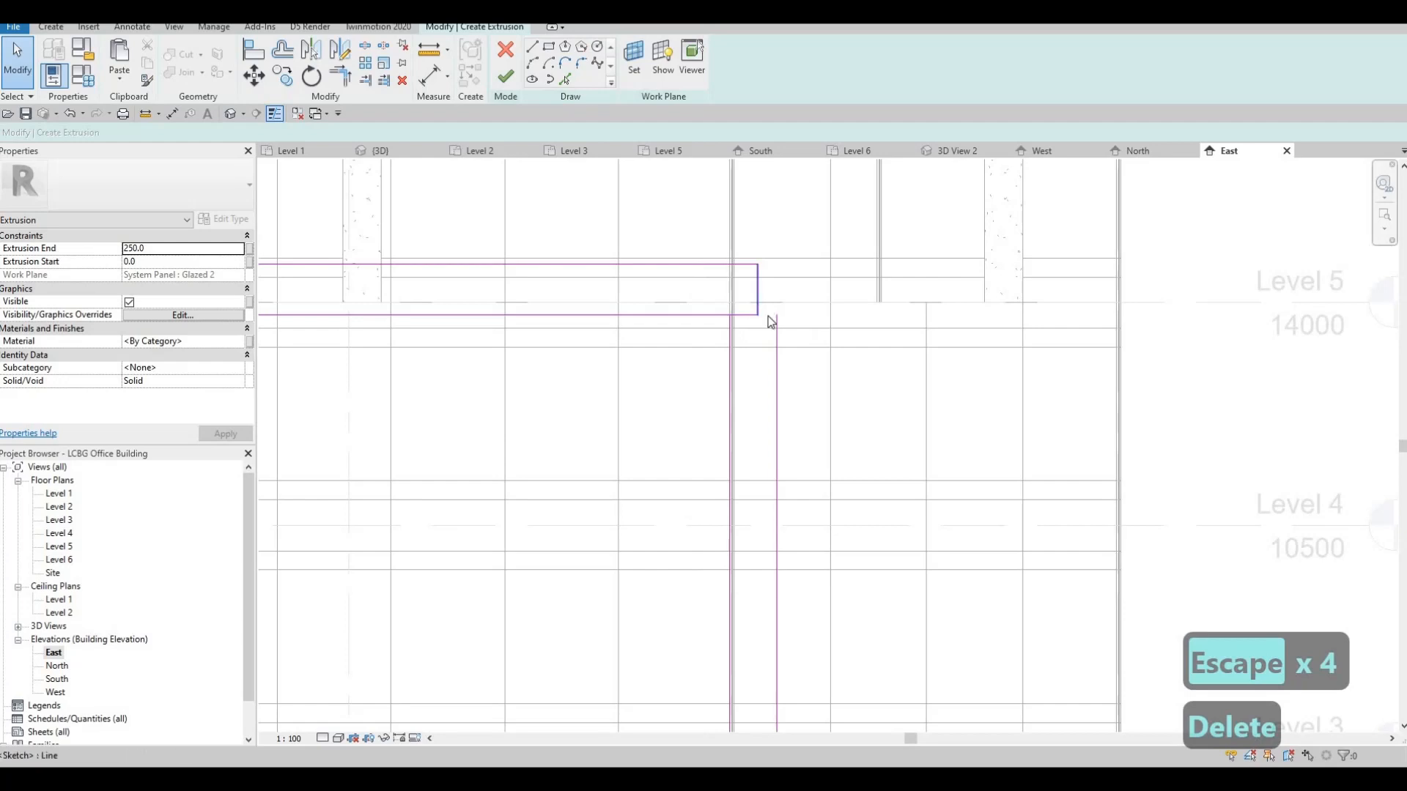
pyautogui.click(777, 370)
pyautogui.moveTo(766, 300); pyautogui.dragTo(762, 233, button='middle')
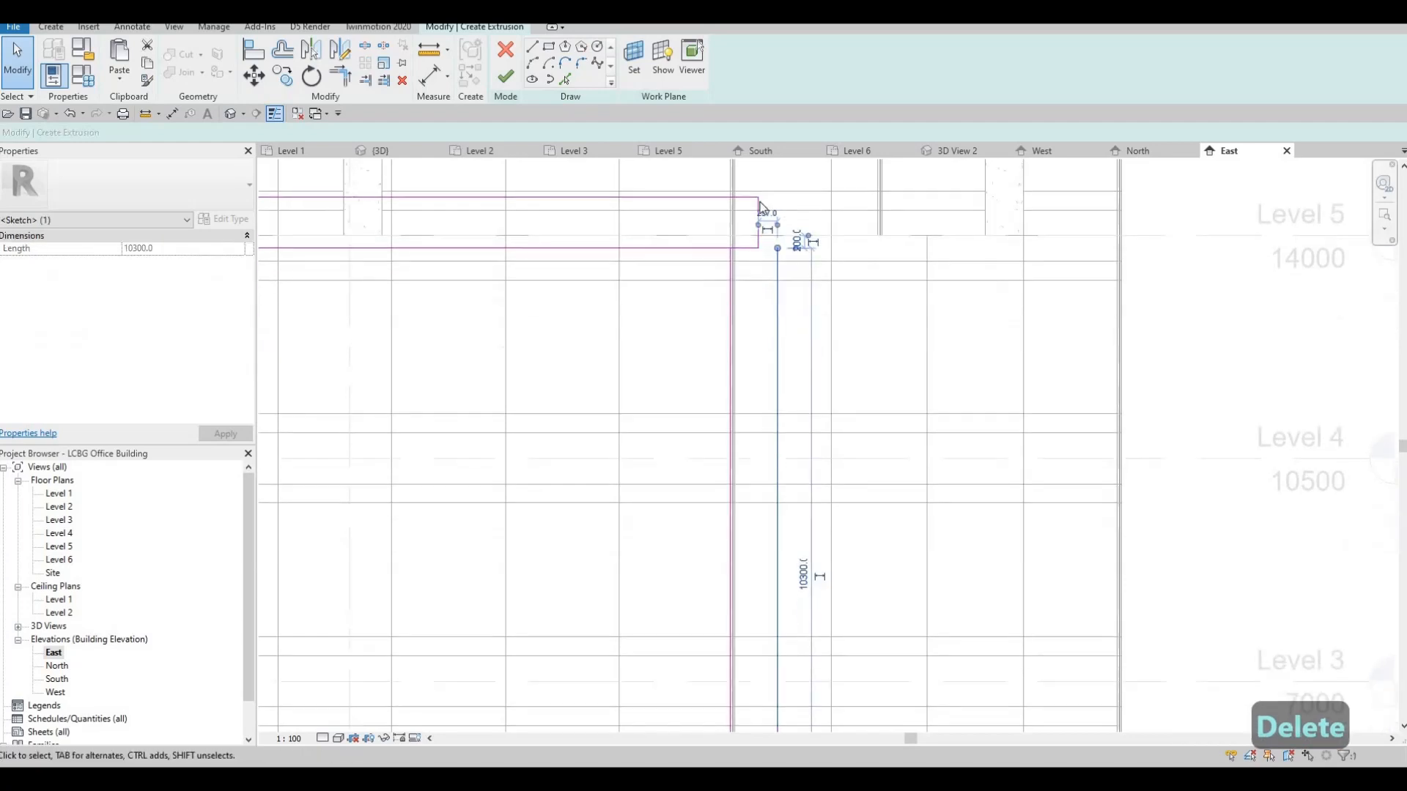
pyautogui.scroll(2, 762, 233)
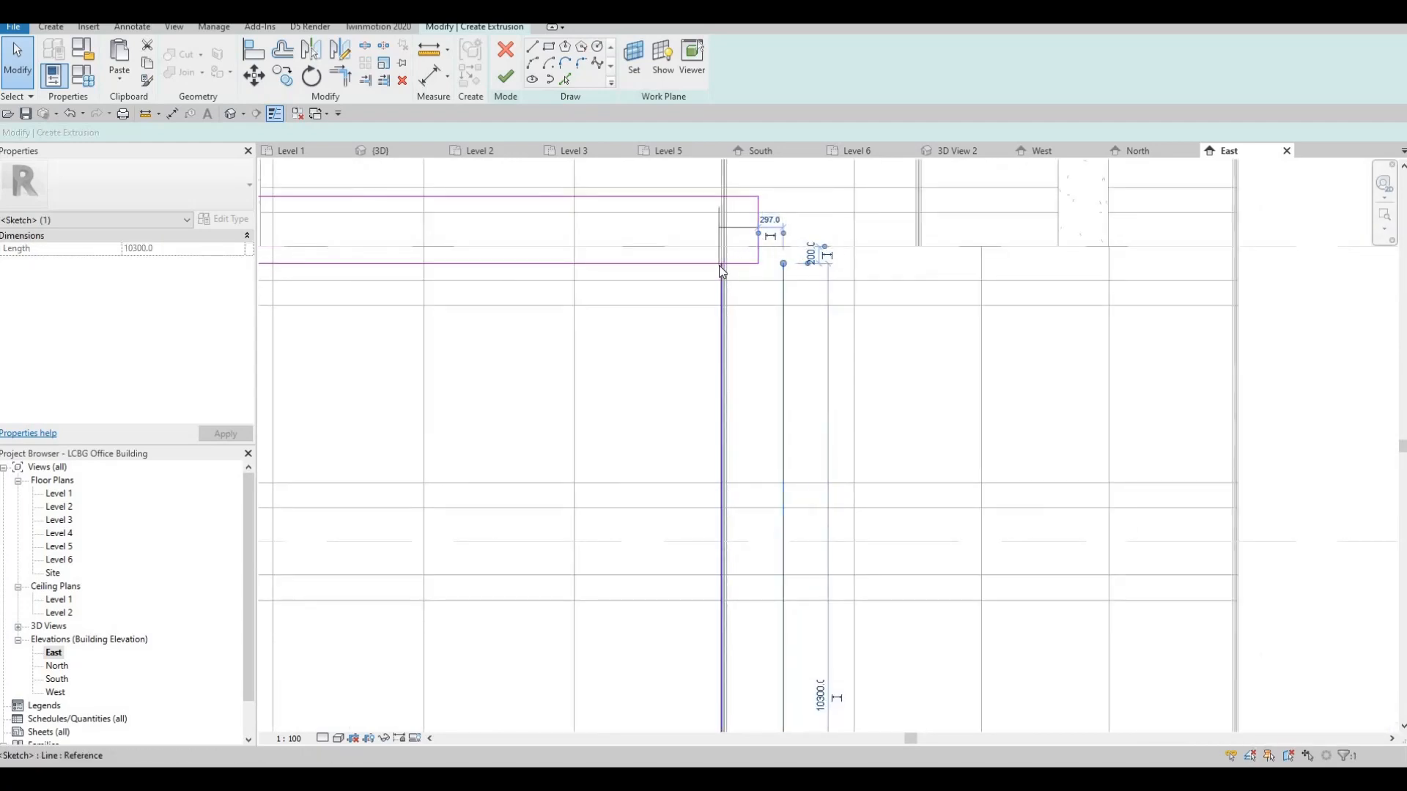
pyautogui.moveTo(758, 233); pyautogui.dragTo(721, 239)
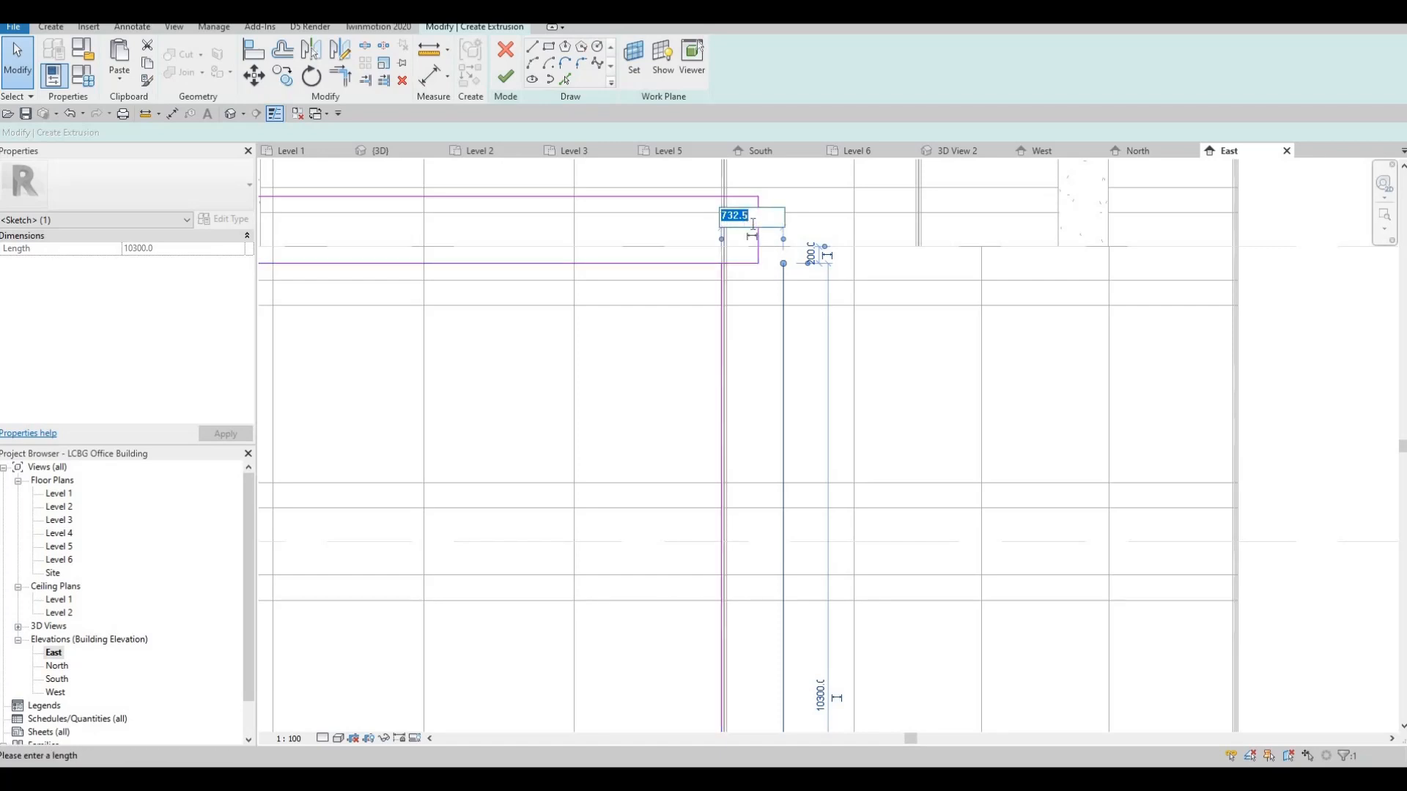
pyautogui.write('00')
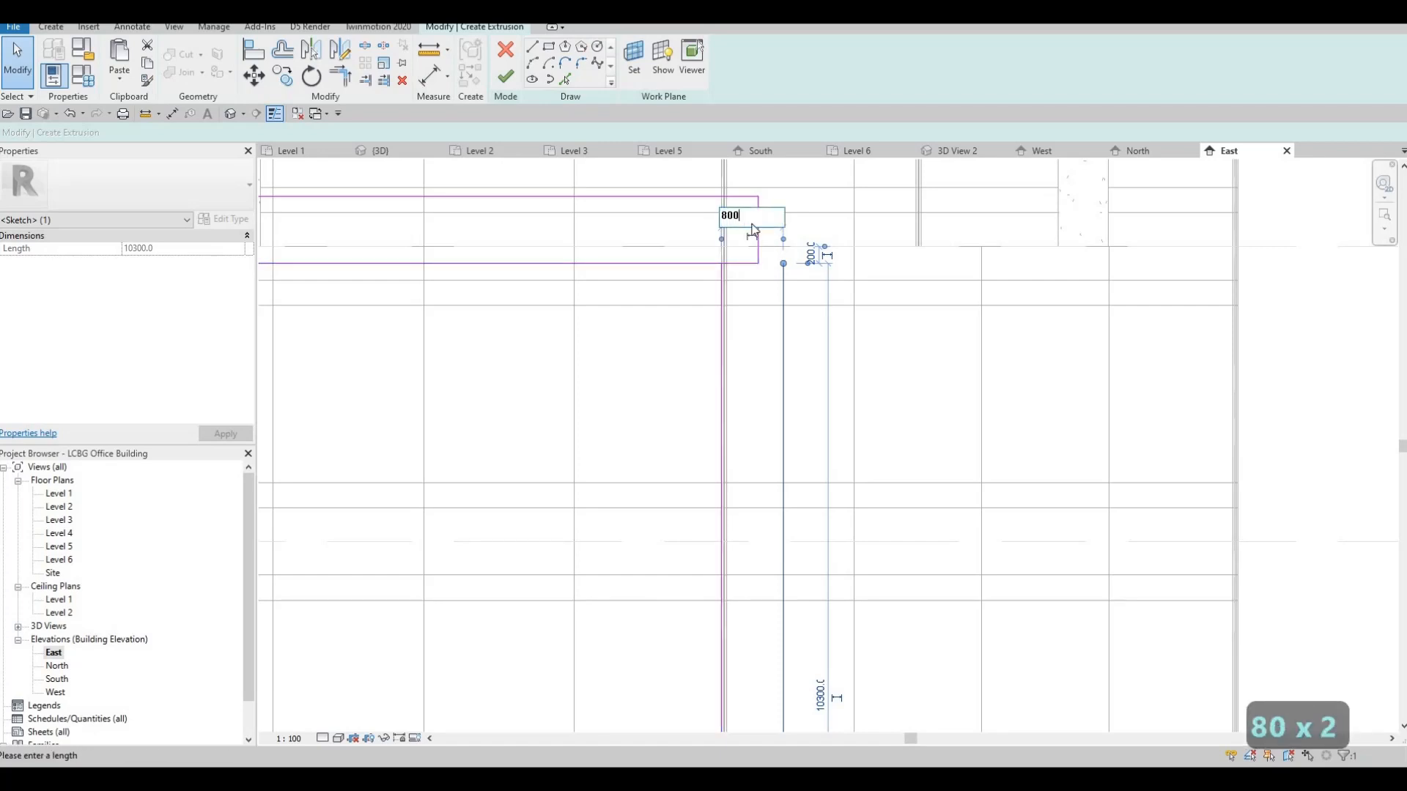
pyautogui.press('Return')
pyautogui.press('Escape')
pyautogui.press('Escape')
pyautogui.press('Escape')
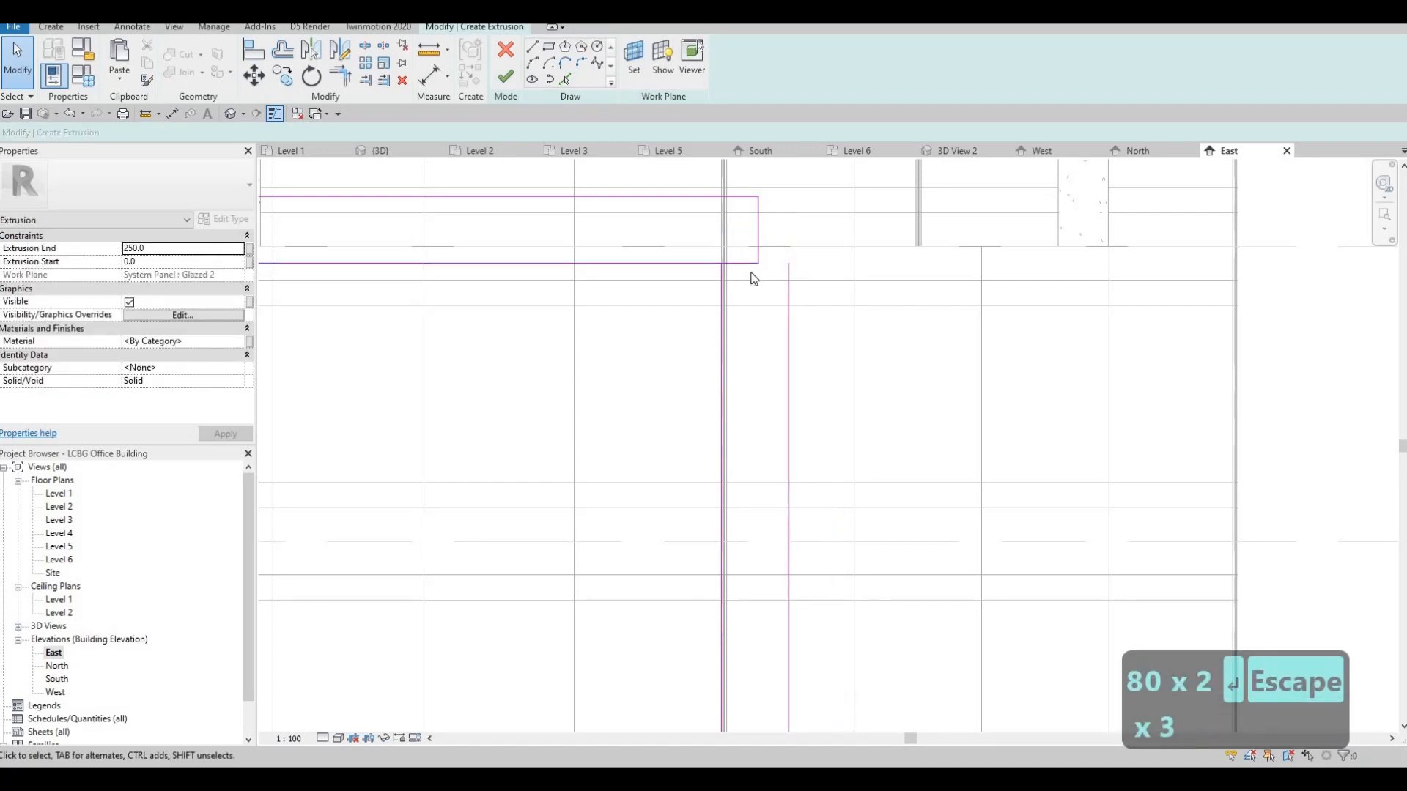
# Step: Trim the Level 5 band's lower and upper edges into corners with the leg's inner and outer edges, and delete the leftover end line
pyautogui.press('t')
pyautogui.press('r')
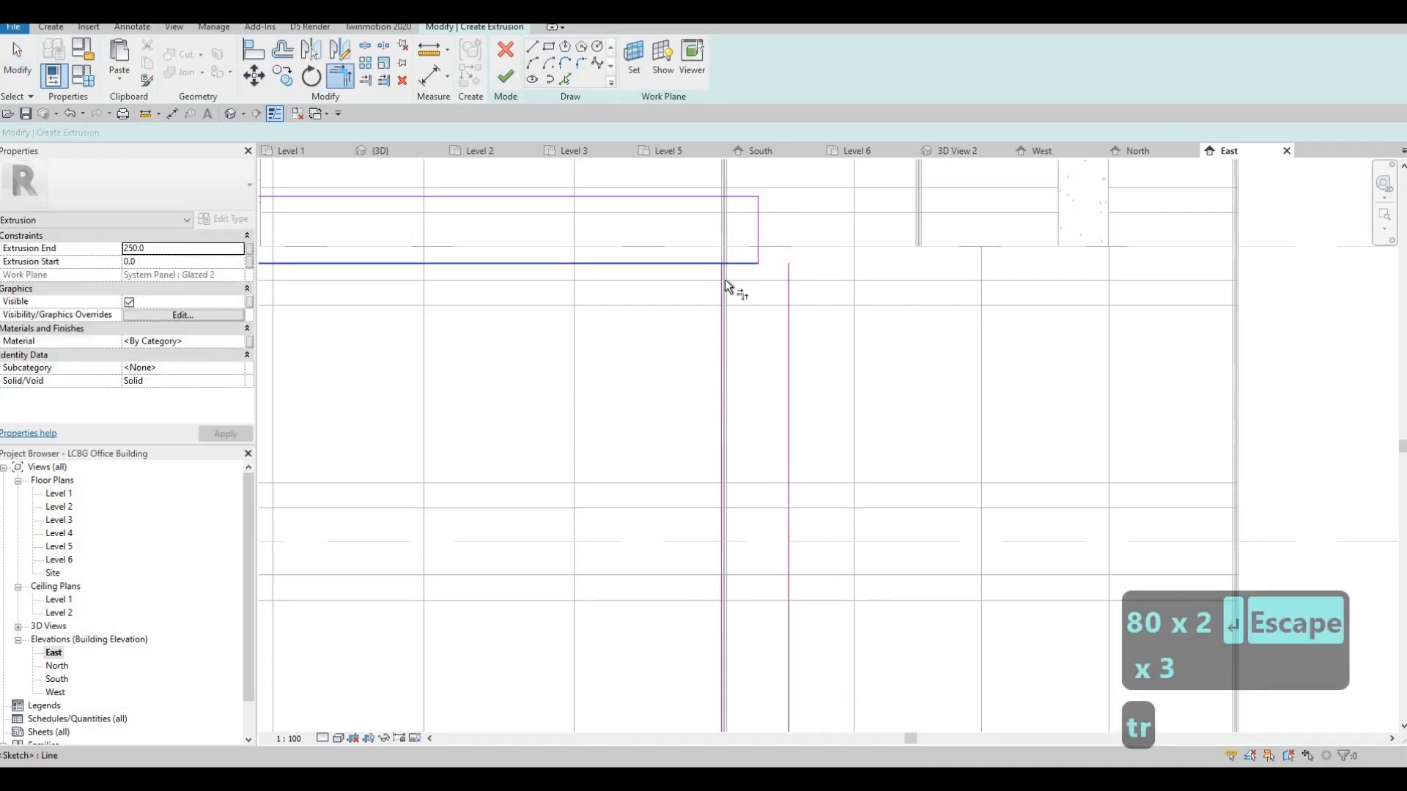
pyautogui.click(741, 233)
pyautogui.click(729, 196)
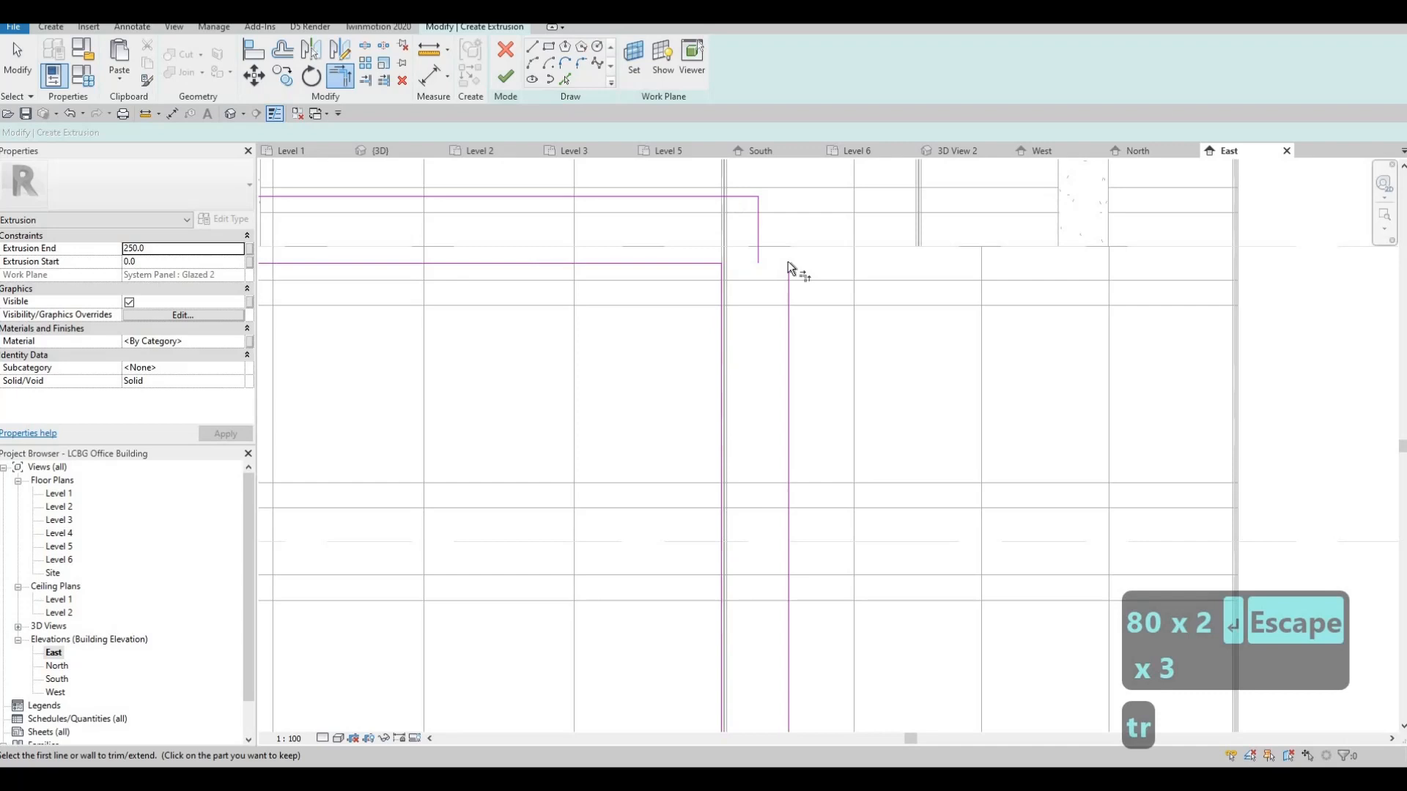
pyautogui.click(789, 308)
pyautogui.press('Escape')
pyautogui.press('Escape')
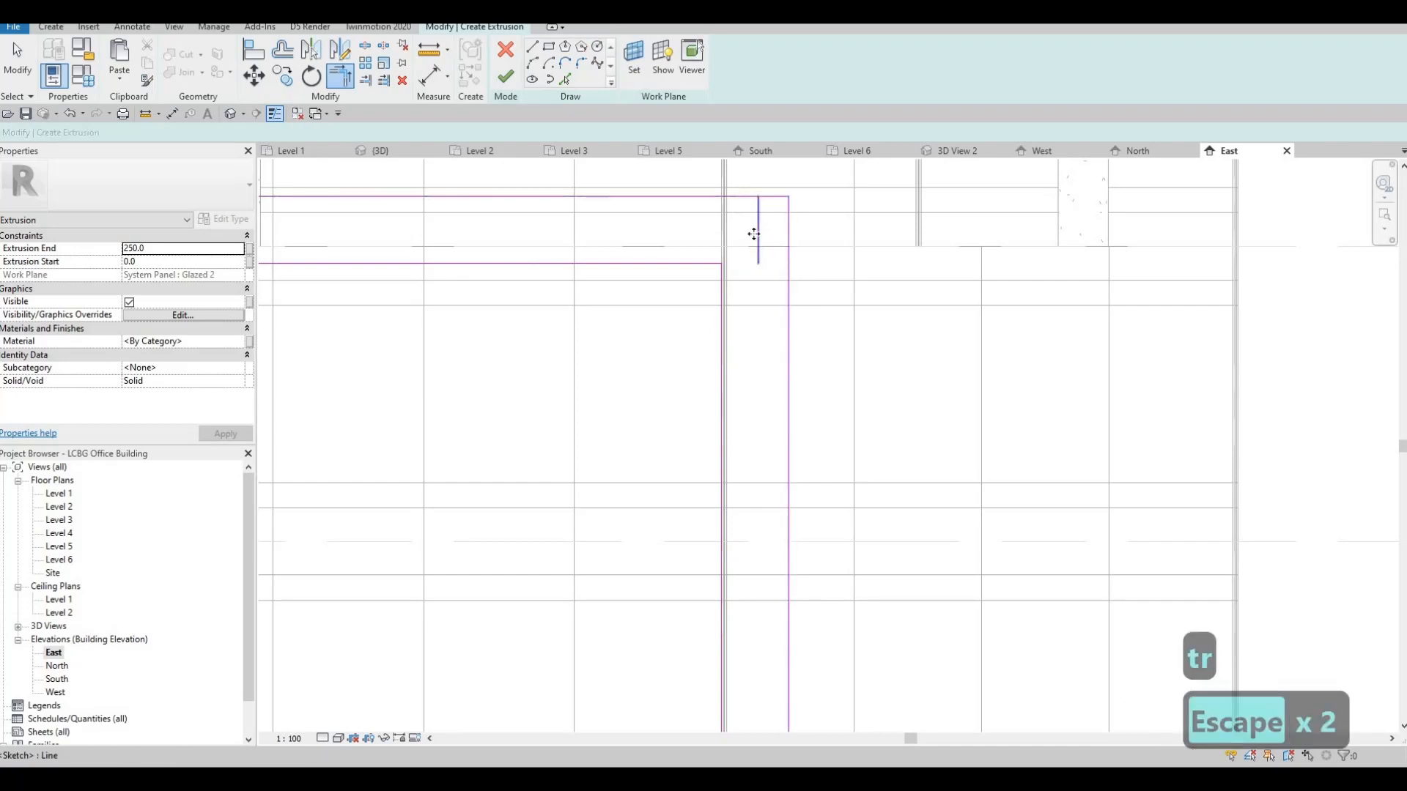
pyautogui.click(758, 256)
pyautogui.press('Delete')
# Step: Sketch a rectangle about 43650 by 600 mm along Level 2, from the facade corner at grid 9 to the leg's outer edge at grid 2
pyautogui.scroll(-2, 864, 264)
pyautogui.moveTo(864, 264)
pyautogui.mouseDown(button='middle')
pyautogui.moveTo(864, 440)
pyautogui.moveTo(906, 338)
pyautogui.mouseUp(button='middle')
pyautogui.moveTo(891, 456)
pyautogui.mouseDown(button='middle')
pyautogui.moveTo(919, 343)
pyautogui.moveTo(926, 393)
pyautogui.moveTo(992, 389)
pyautogui.mouseUp(button='middle')
pyautogui.scroll(-3, 919, 343)
pyautogui.scroll(3, 924, 393)
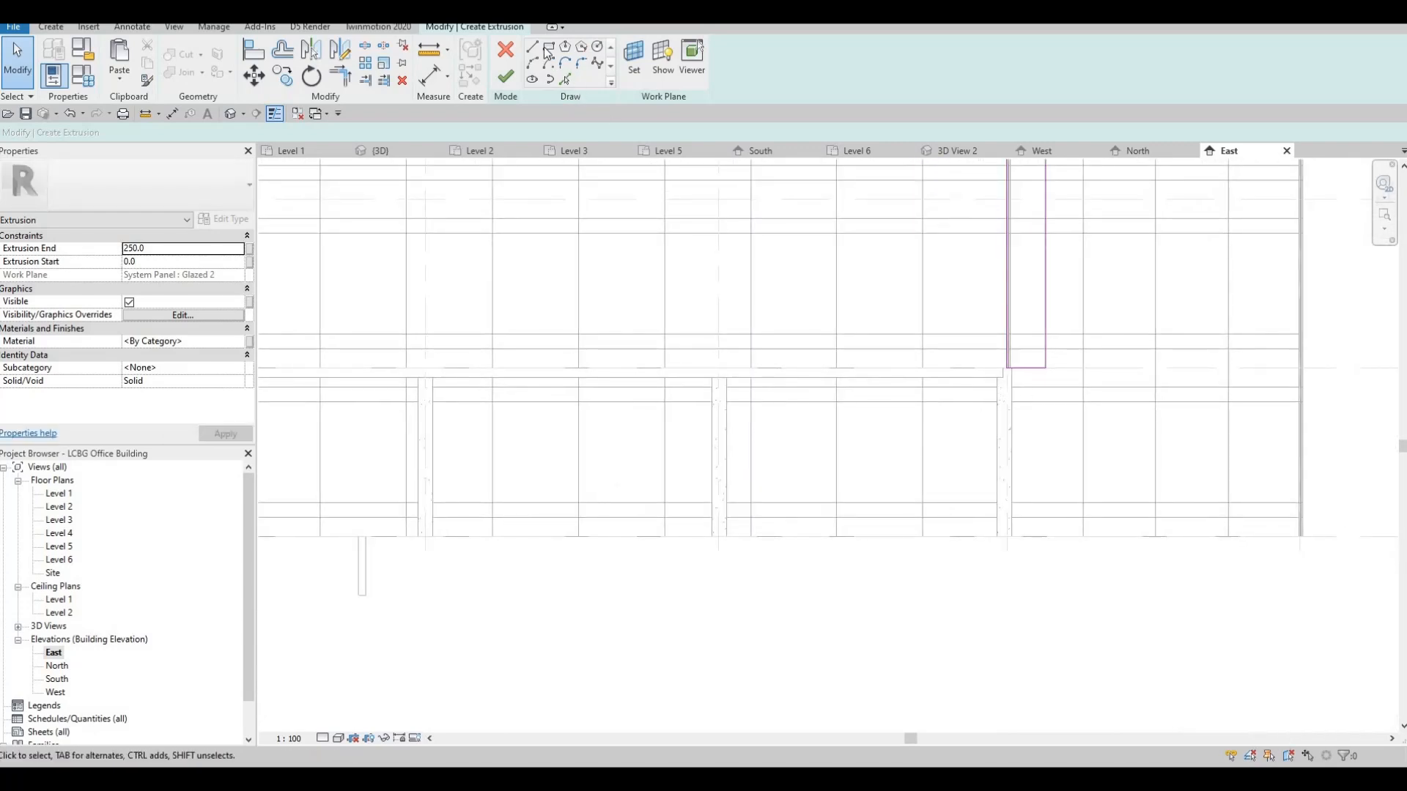
pyautogui.moveTo(395, 330)
pyautogui.mouseDown(button='middle')
pyautogui.moveTo(992, 364)
pyautogui.moveTo(1238, 333)
pyautogui.mouseUp(button='middle')
pyautogui.moveTo(496, 355); pyautogui.dragTo(1018, 358, button='middle')
pyautogui.scroll(-1, 1018, 358)
pyautogui.scroll(3, 300, 385)
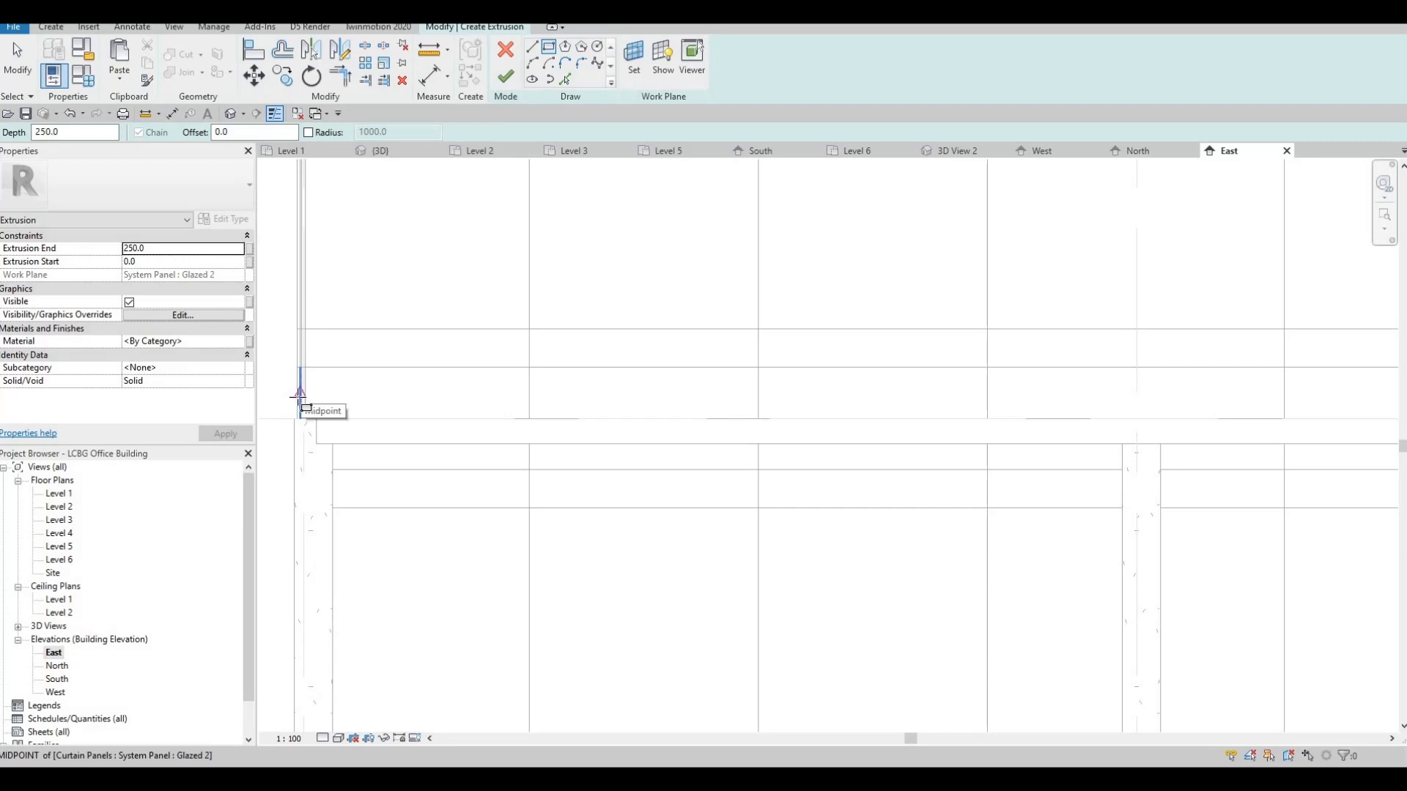
pyautogui.click(300, 397)
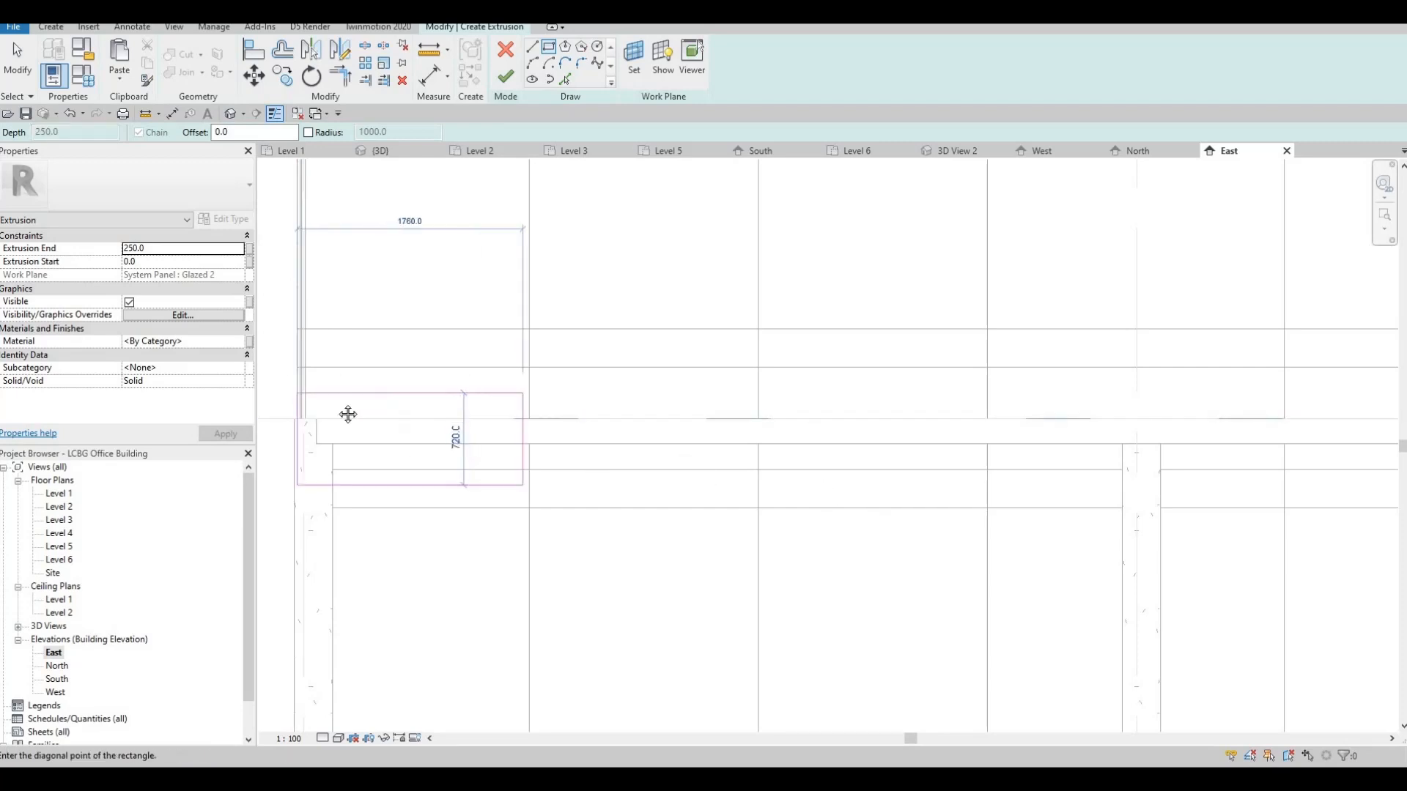
pyautogui.scroll(-4, 982, 418)
pyautogui.moveTo(1087, 399); pyautogui.dragTo(546, 401, button='middle')
pyautogui.moveTo(1274, 399); pyautogui.dragTo(638, 388, button='middle')
pyautogui.moveTo(1032, 372); pyautogui.dragTo(970, 372, button='middle')
pyautogui.scroll(2, 628, 383)
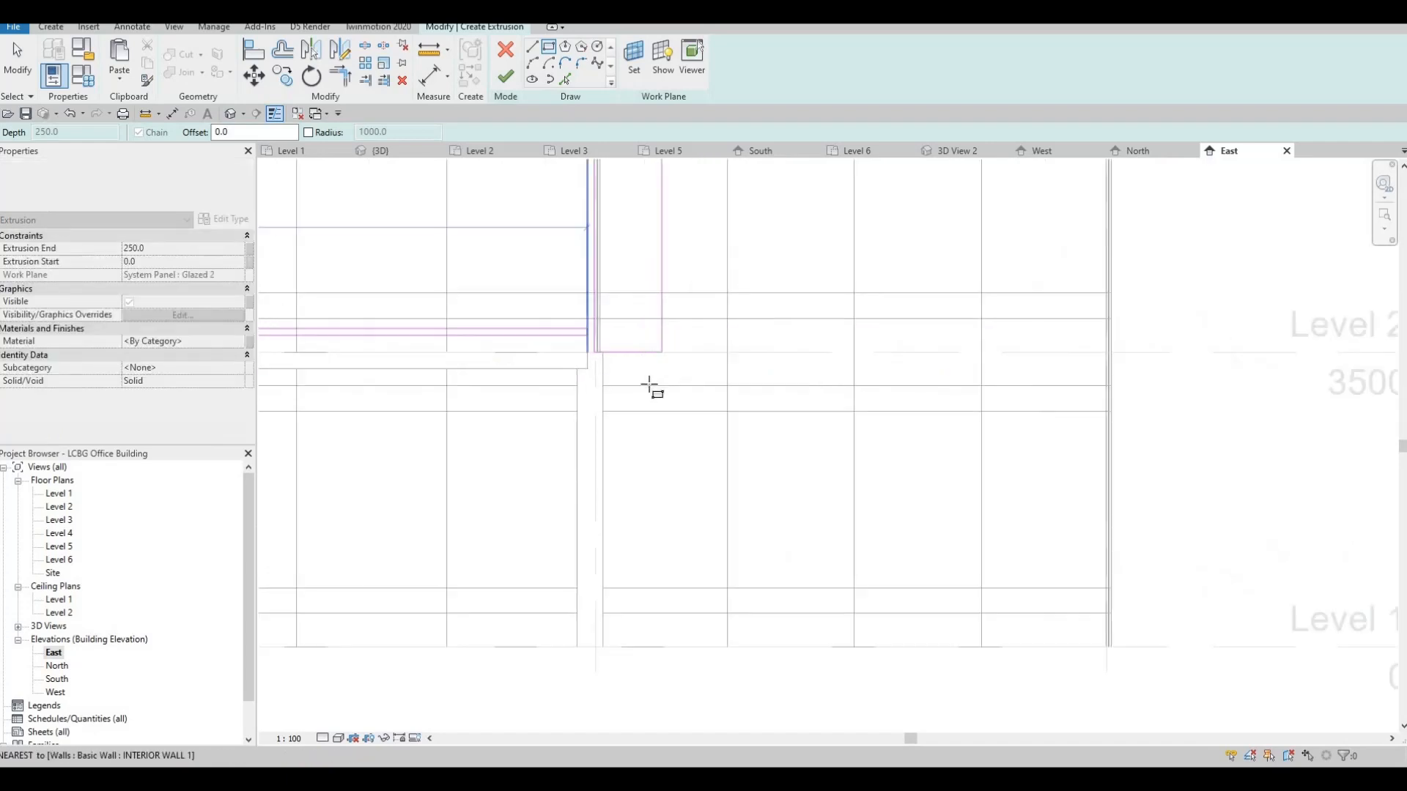
pyautogui.click(612, 390)
pyautogui.press('Escape')
pyautogui.press('Escape')
pyautogui.press('Escape')
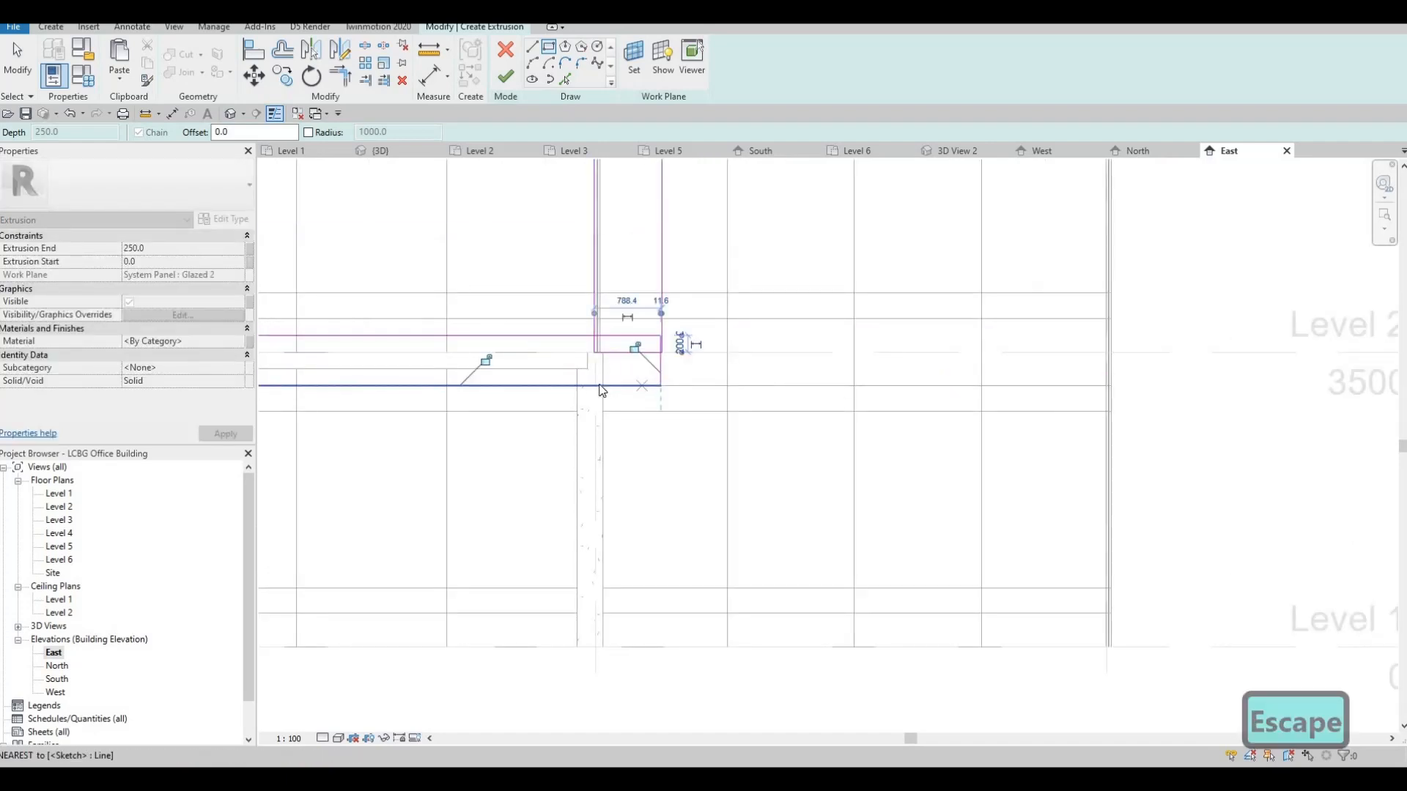
# Step: Set the Level 2 band's height to 800 mm by moving its lower edge
pyautogui.click(600, 386)
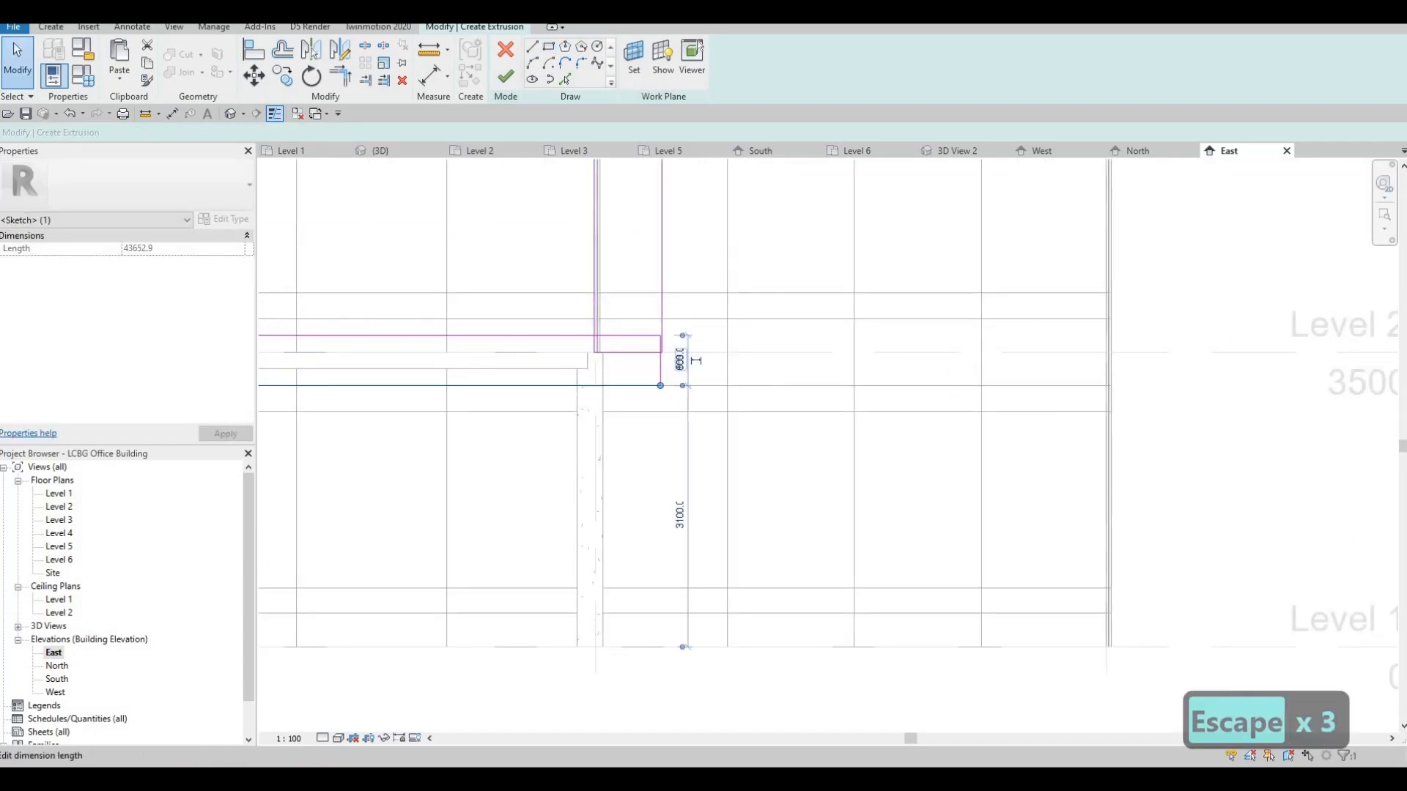
pyautogui.write('800')
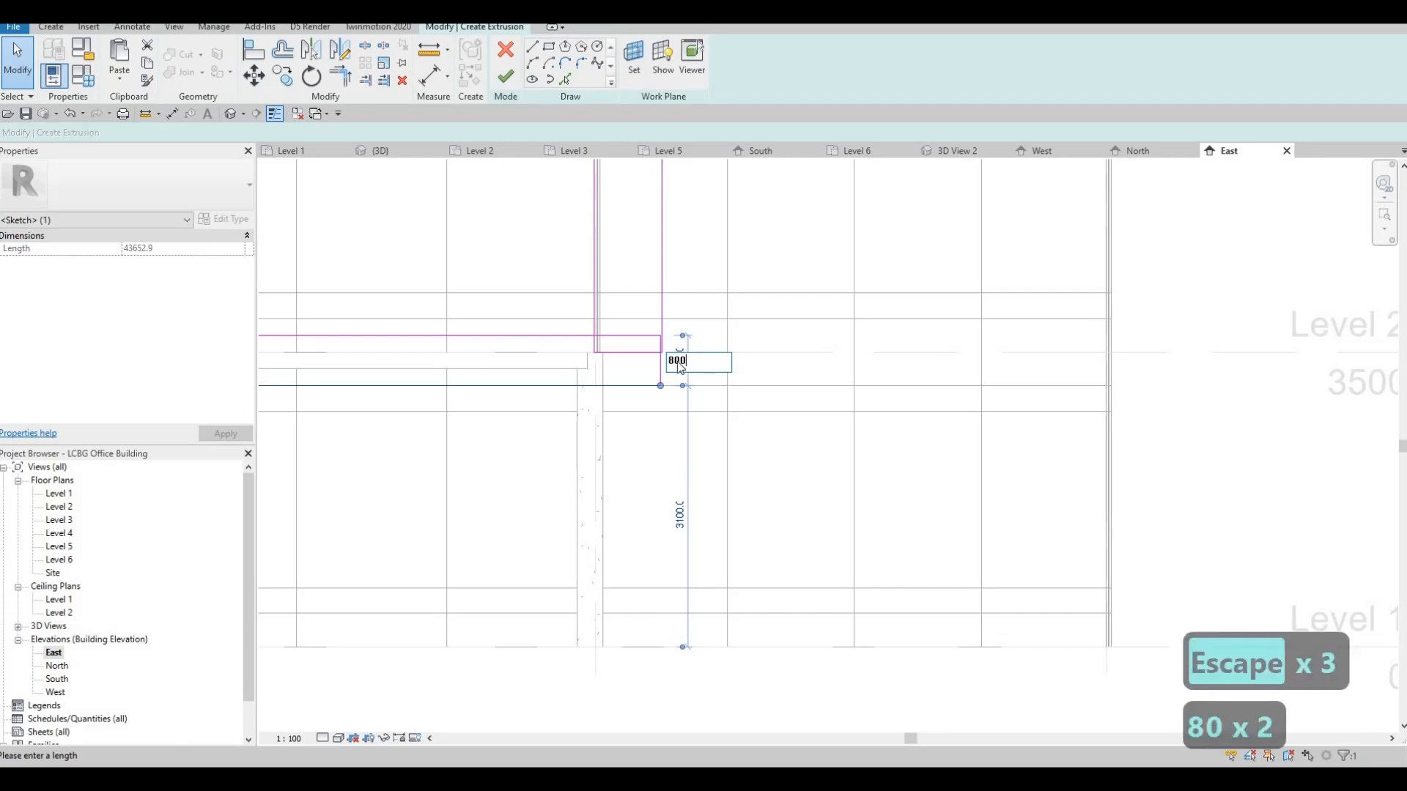
pyautogui.press('Return')
pyautogui.press('Escape')
pyautogui.press('Escape')
pyautogui.press('Escape')
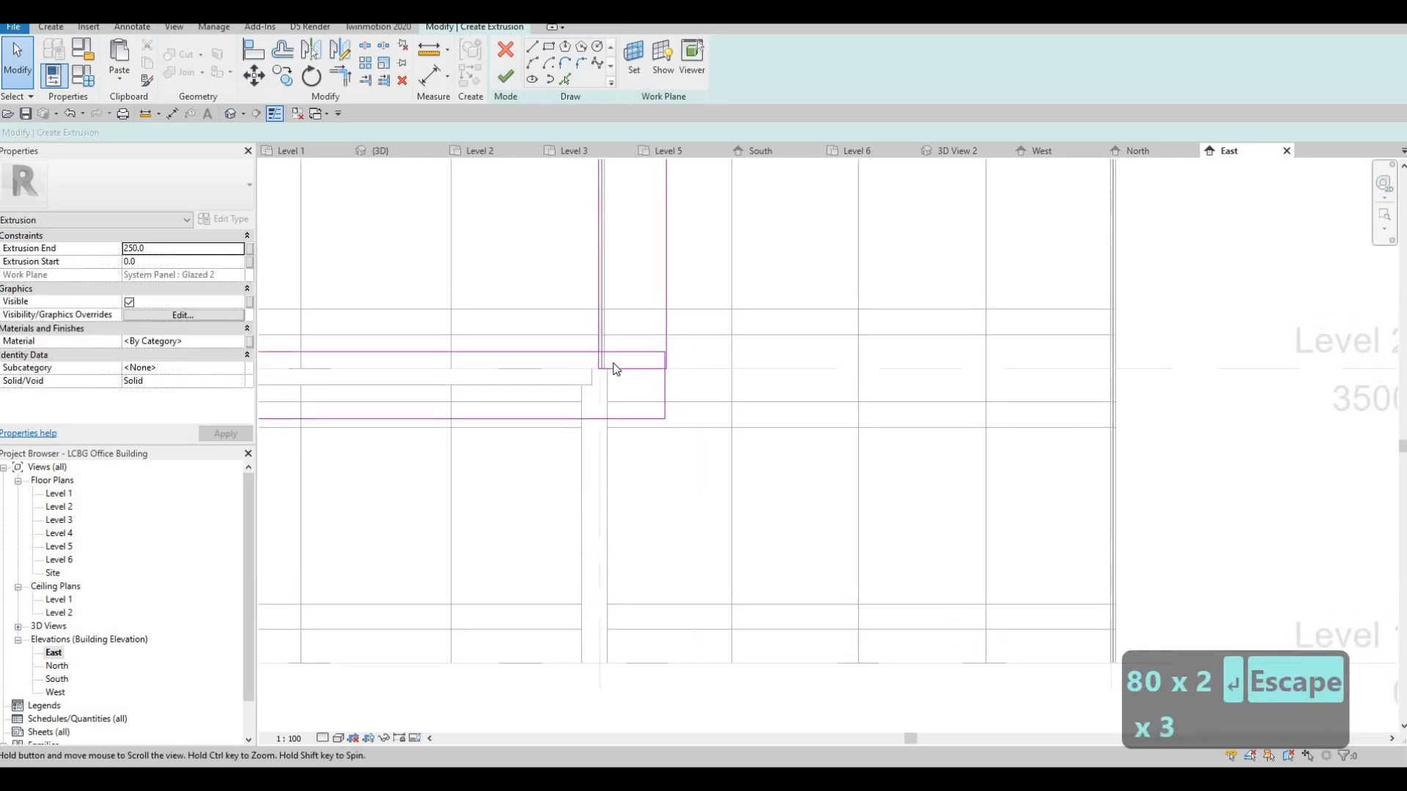
# Step: Trim the Level 2 band's upper and lower edges into corners with the leg's inner and outer edges
pyautogui.press('t')
pyautogui.press('r')
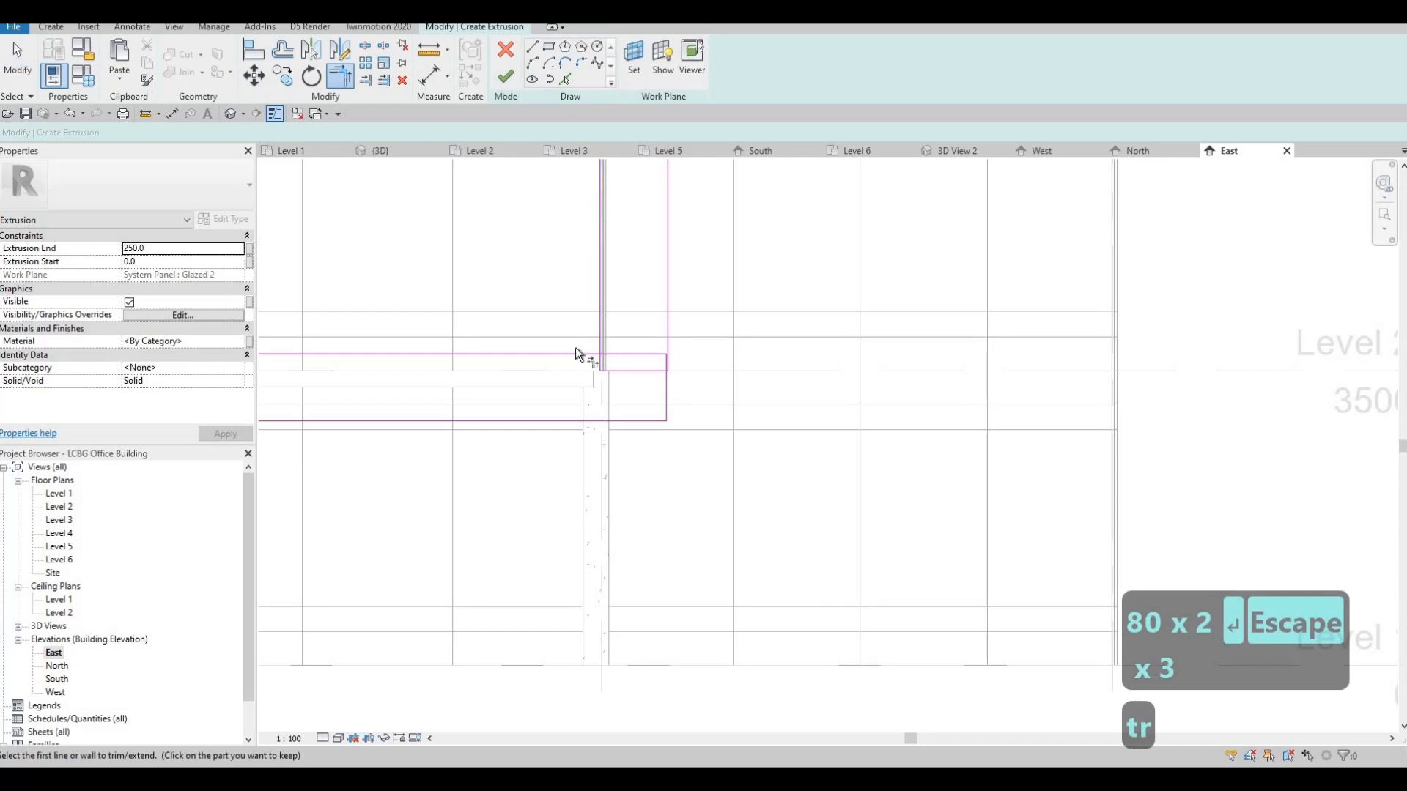
pyautogui.click(574, 354)
pyautogui.click(668, 322)
pyautogui.click(668, 322)
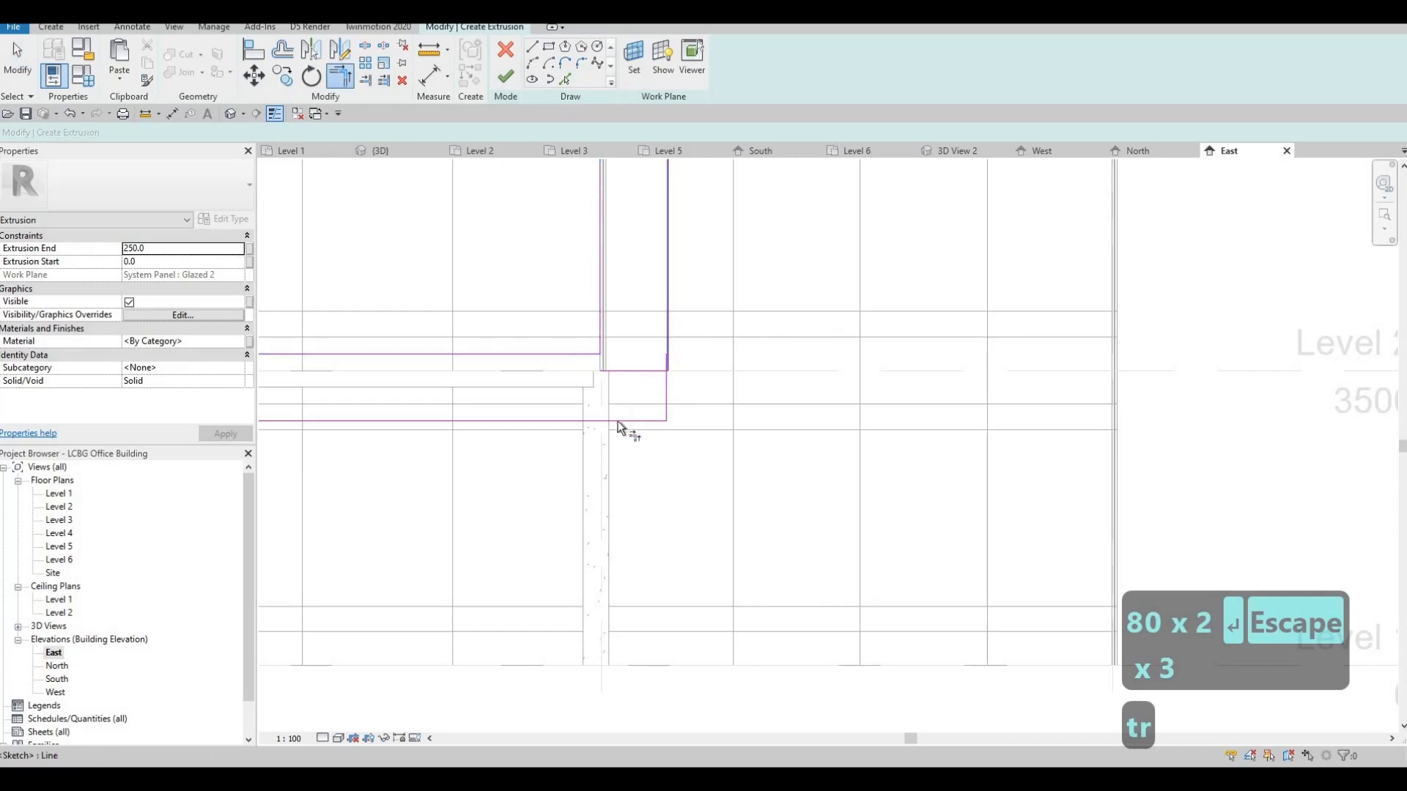
pyautogui.press('Escape')
pyautogui.press('Escape')
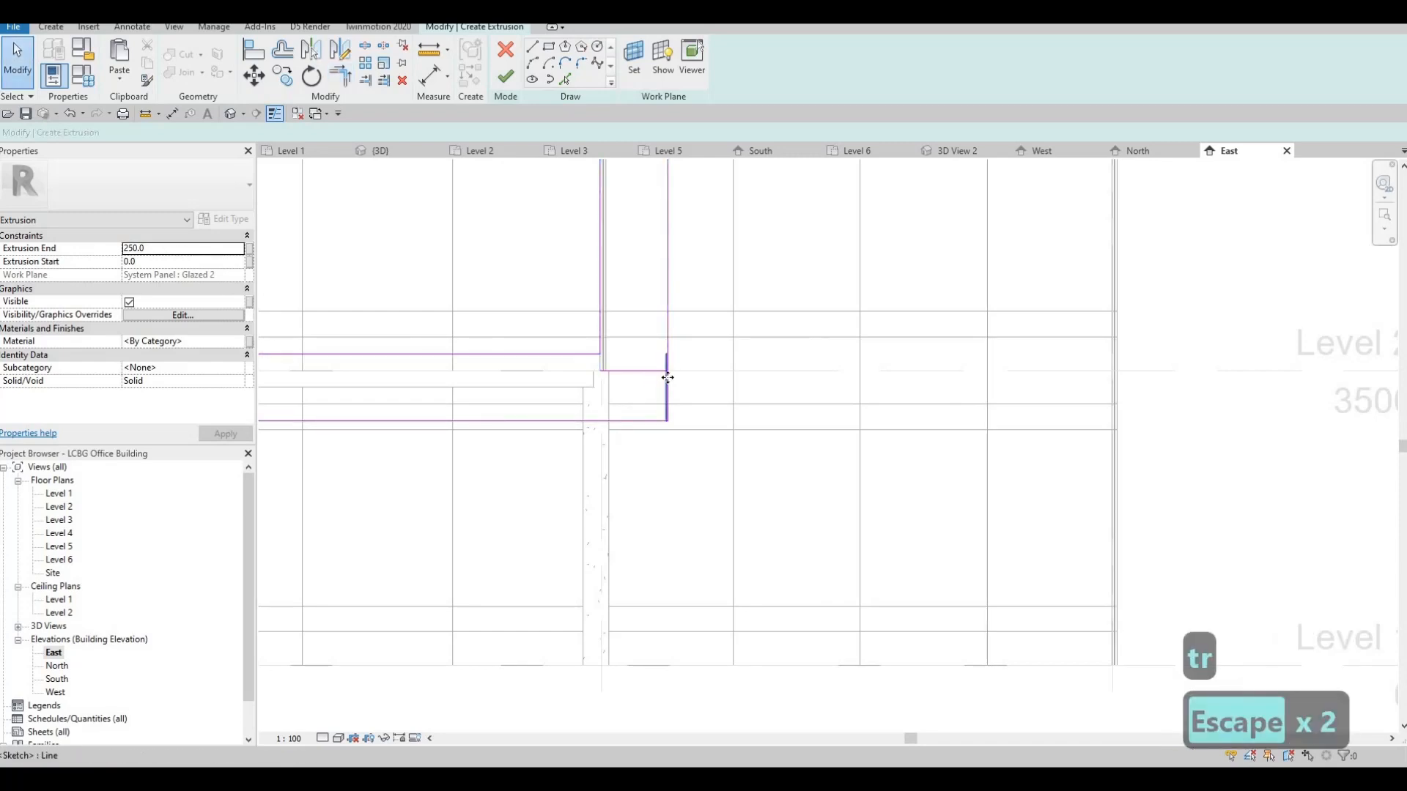
# Step: Delete the Level 2 band's leftover end line and the leg's short lower line inside the corner
pyautogui.click(666, 381)
pyautogui.press('Delete')
pyautogui.click(696, 380)
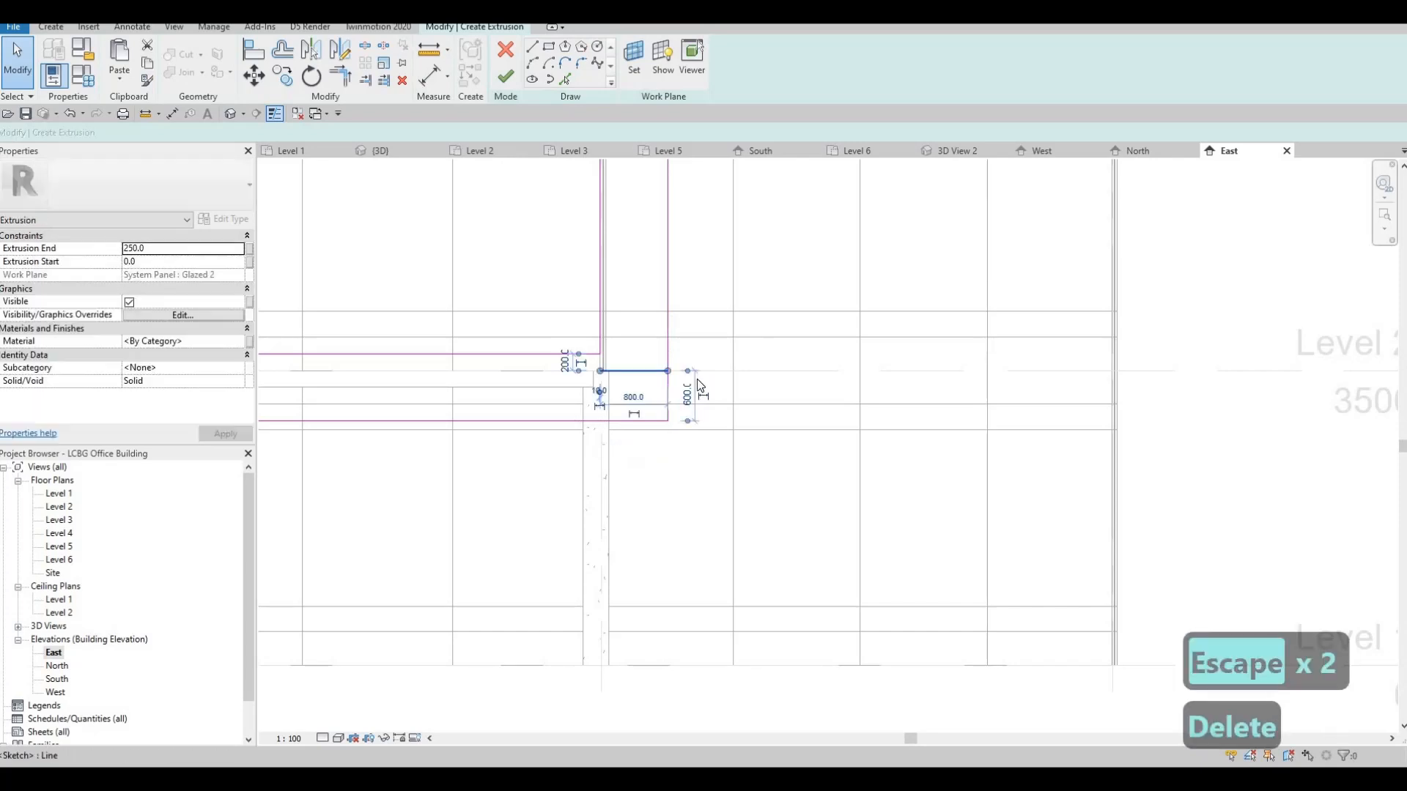
pyautogui.press('Delete')
# Step: Move the Level 5 band's end line at grid 9 outward to 250 mm beyond the facade corner
pyautogui.scroll(-3, 740, 406)
pyautogui.scroll(-6, 740, 407)
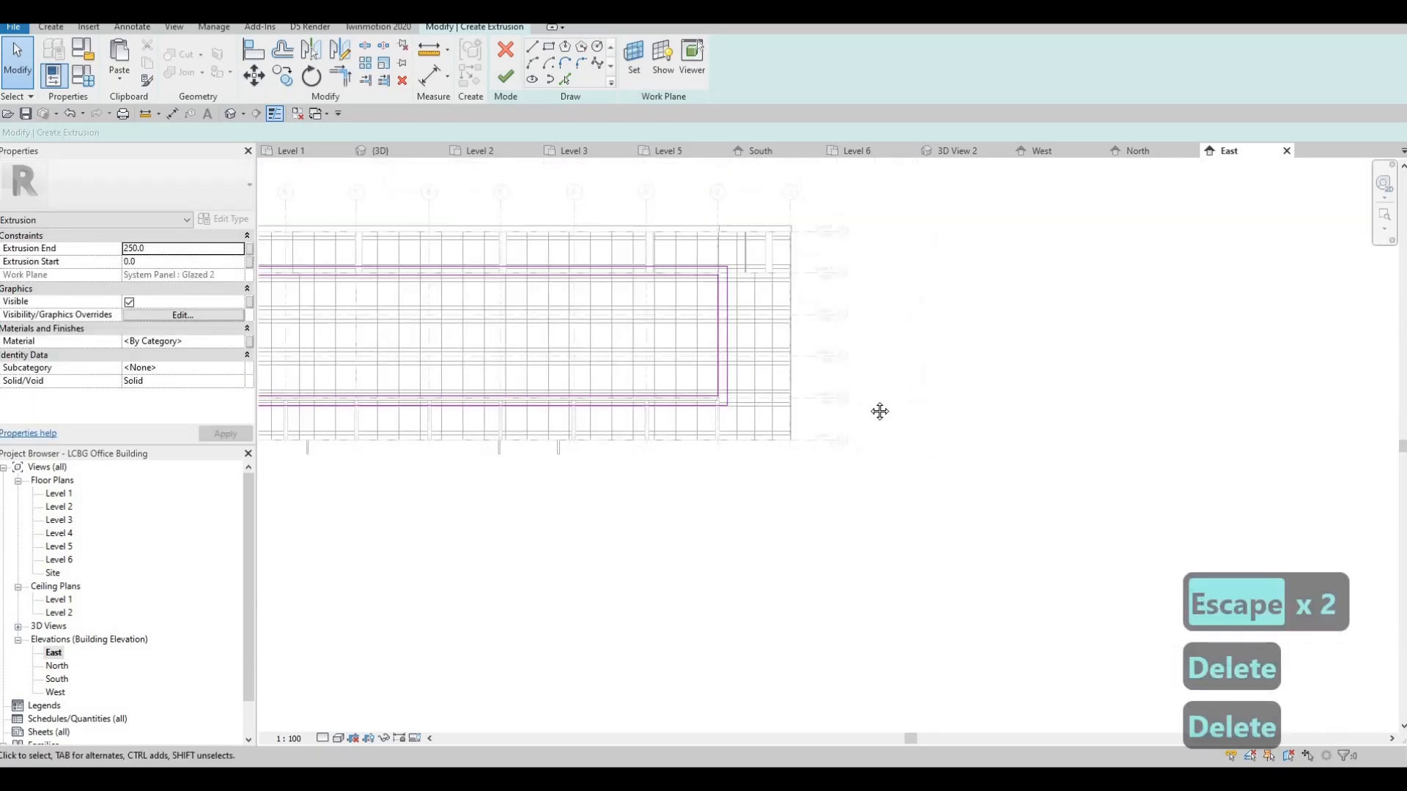
pyautogui.scroll(5, 474, 281)
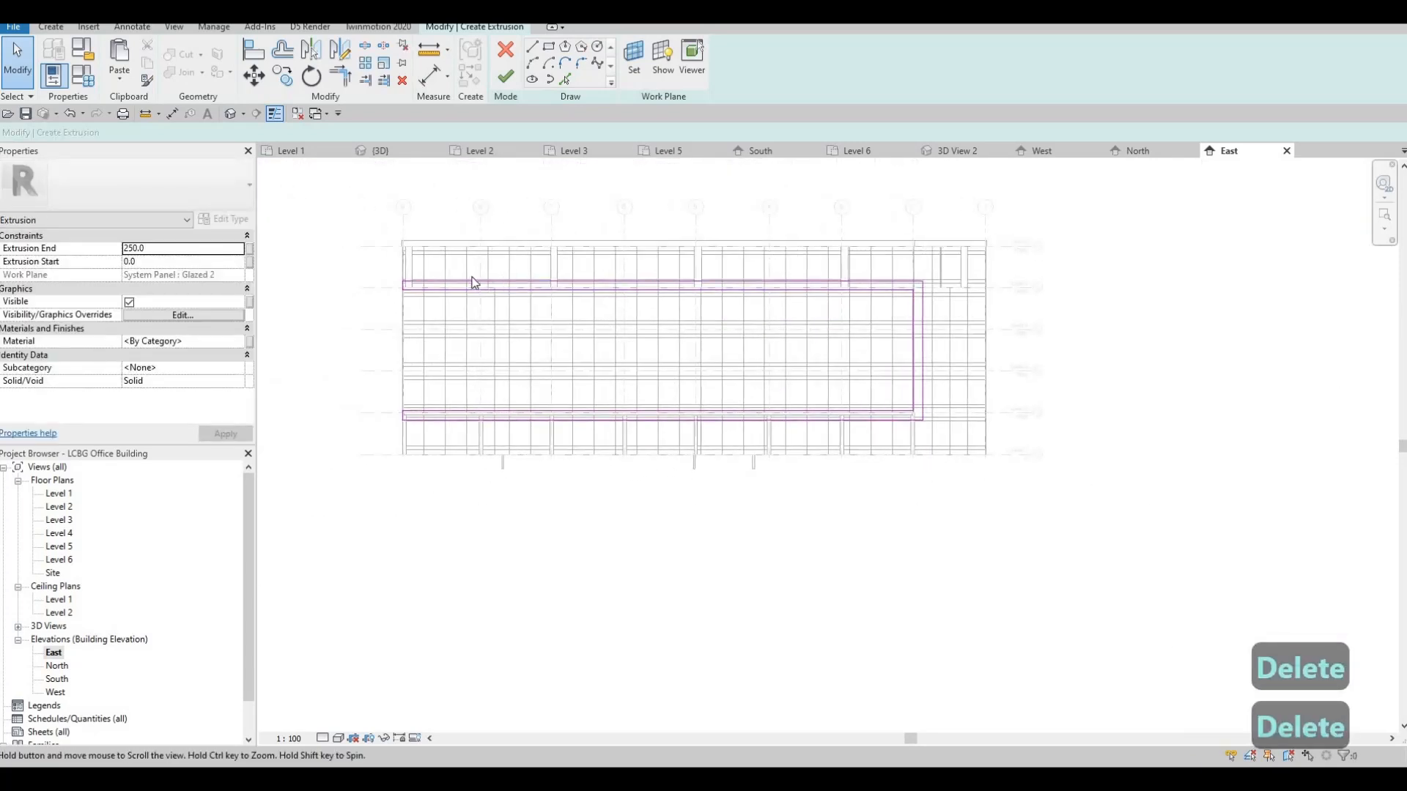
pyautogui.scroll(2, 484, 322)
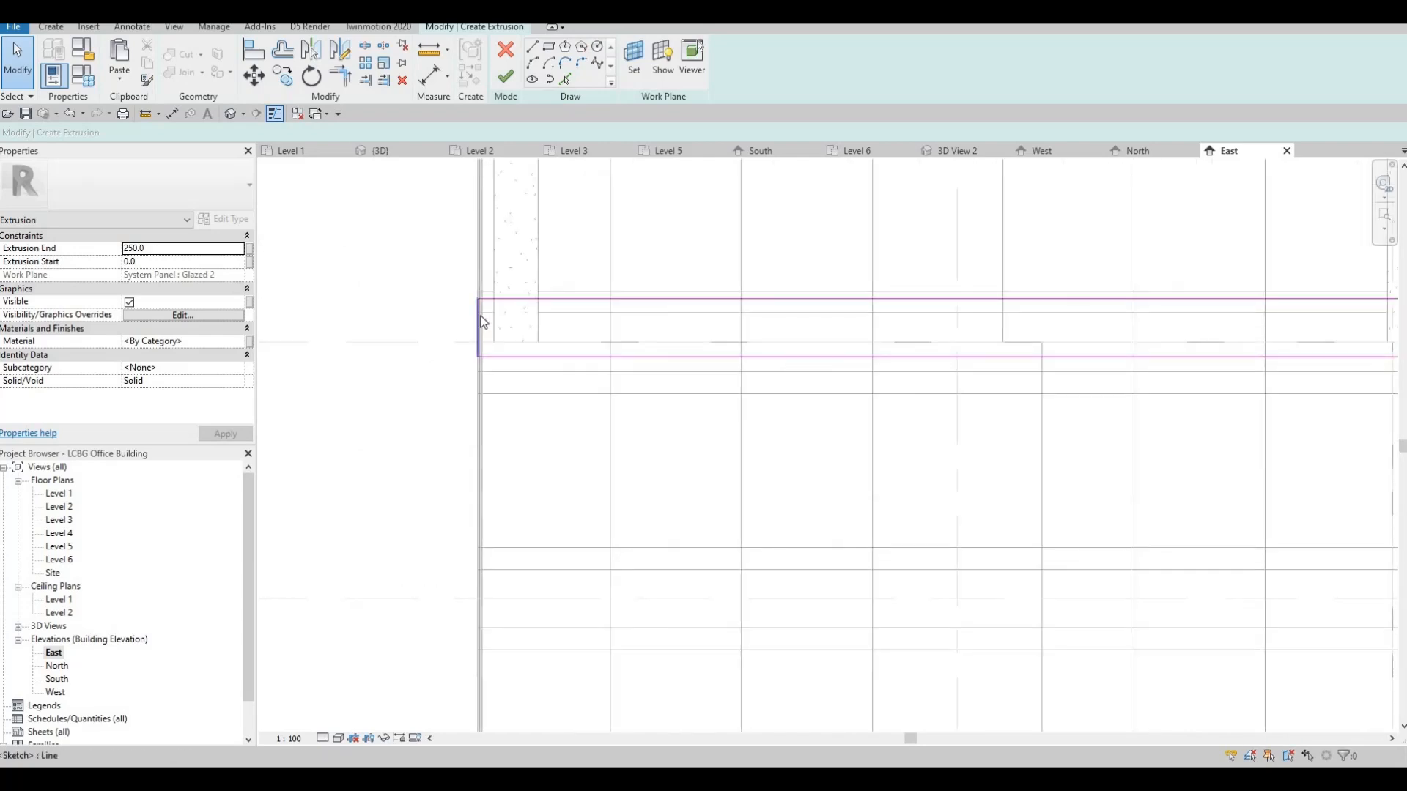
pyautogui.click(478, 315)
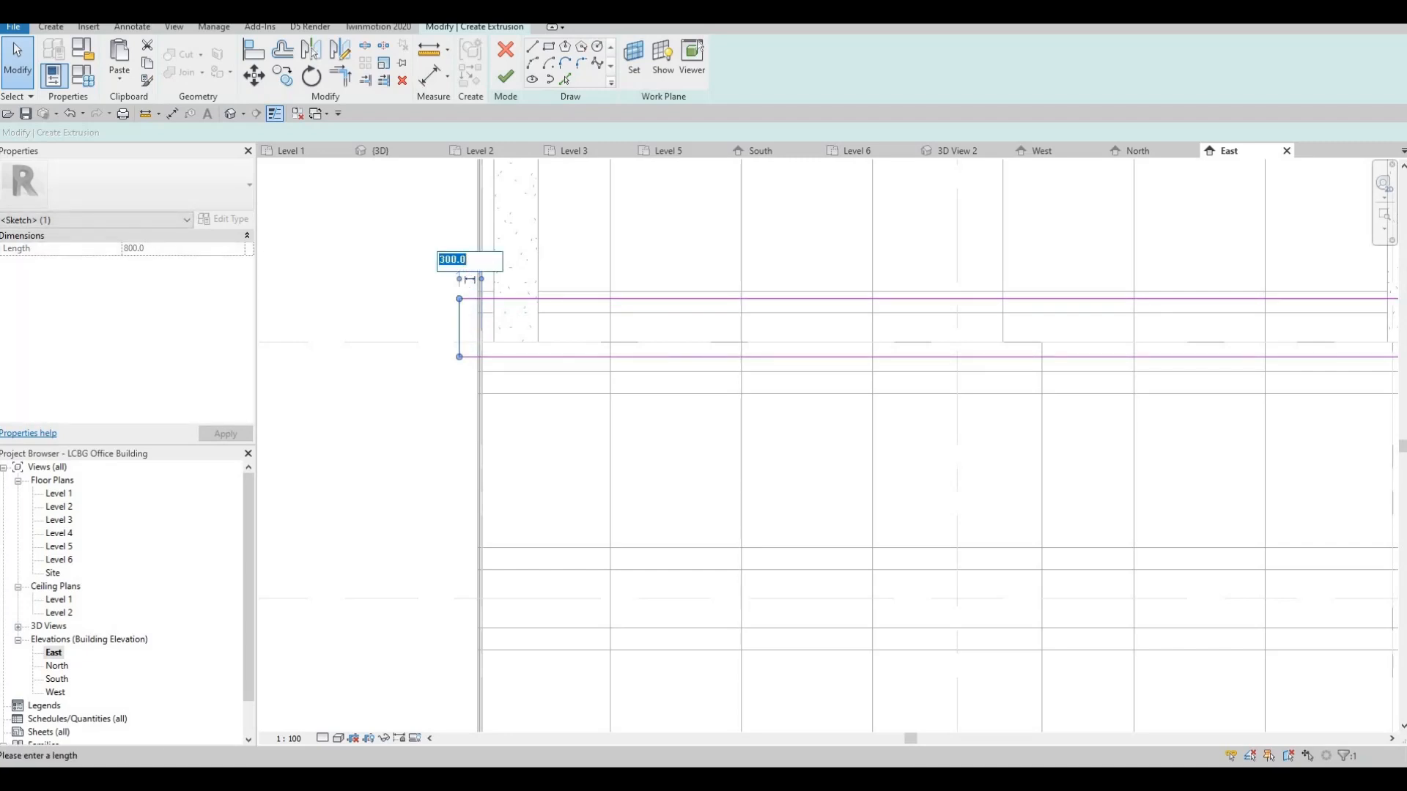
pyautogui.write('250')
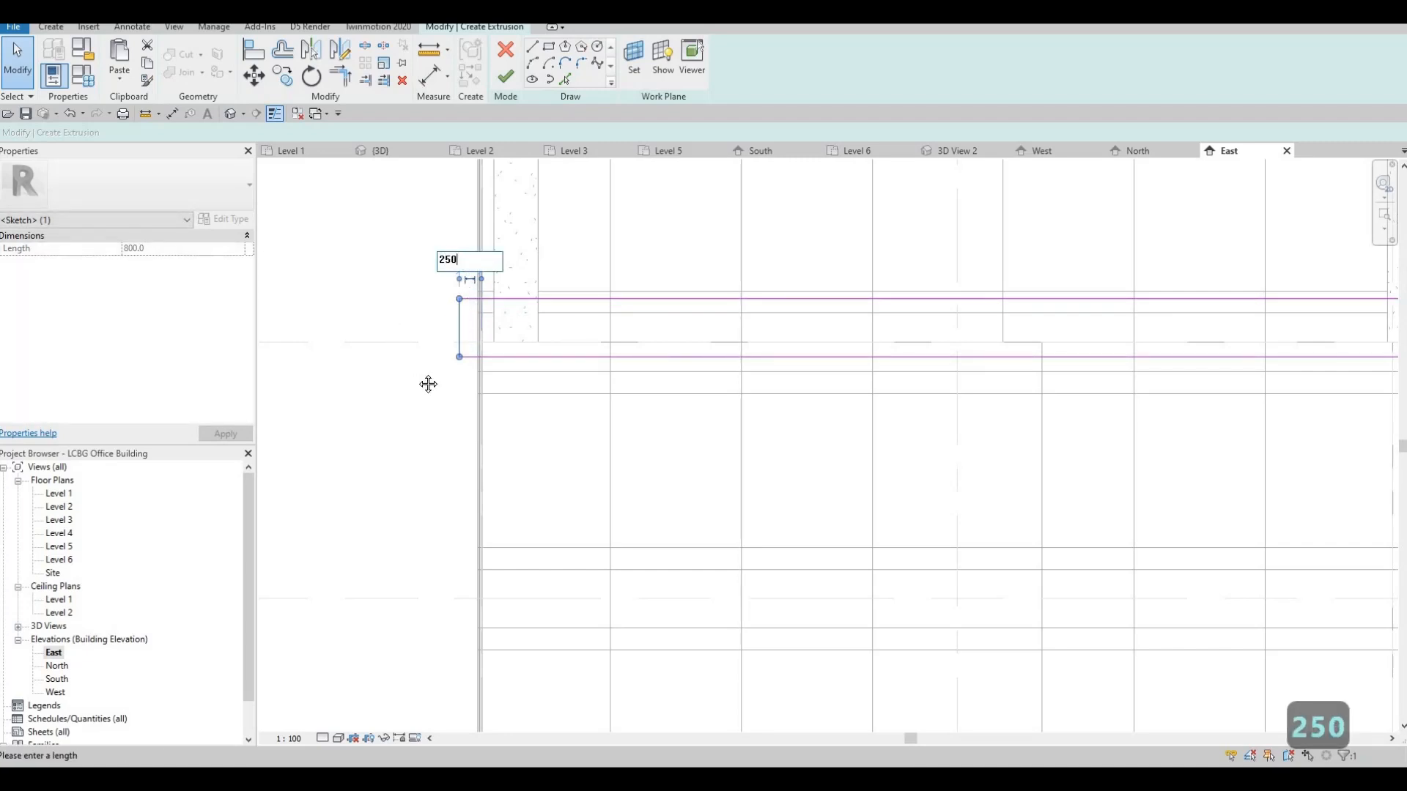
pyautogui.press('Return')
# Step: Move the Level 2 band's end line at grid 9 outward beyond the facade corner
pyautogui.moveTo(437, 534); pyautogui.dragTo(476, 367, button='middle')
pyautogui.scroll(-1, 485, 642)
pyautogui.moveTo(485, 643); pyautogui.dragTo(499, 382, button='middle')
pyautogui.scroll(-1, 521, 599)
pyautogui.moveTo(521, 599); pyautogui.dragTo(508, 408, button='middle')
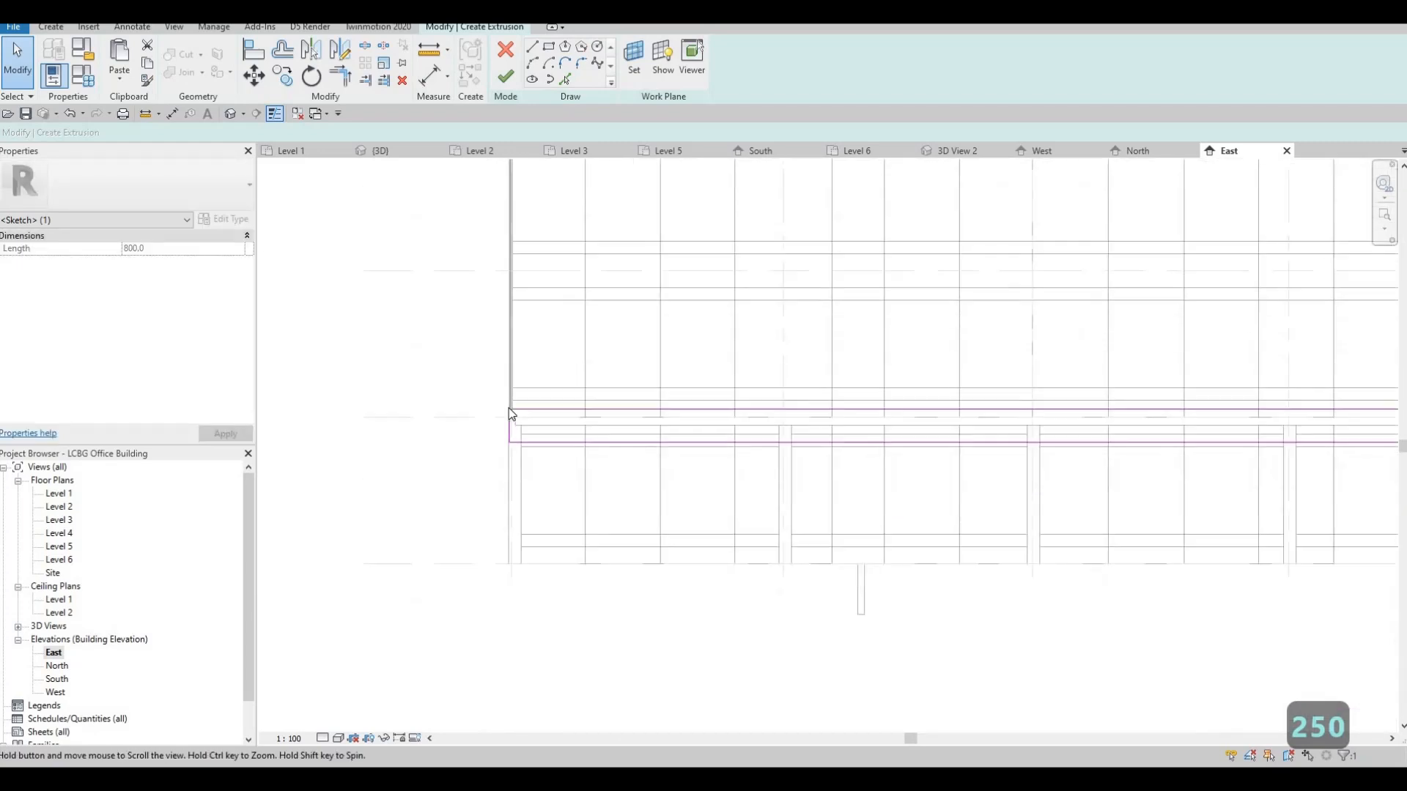
pyautogui.scroll(2, 509, 418)
pyautogui.moveTo(512, 425); pyautogui.dragTo(484, 424)
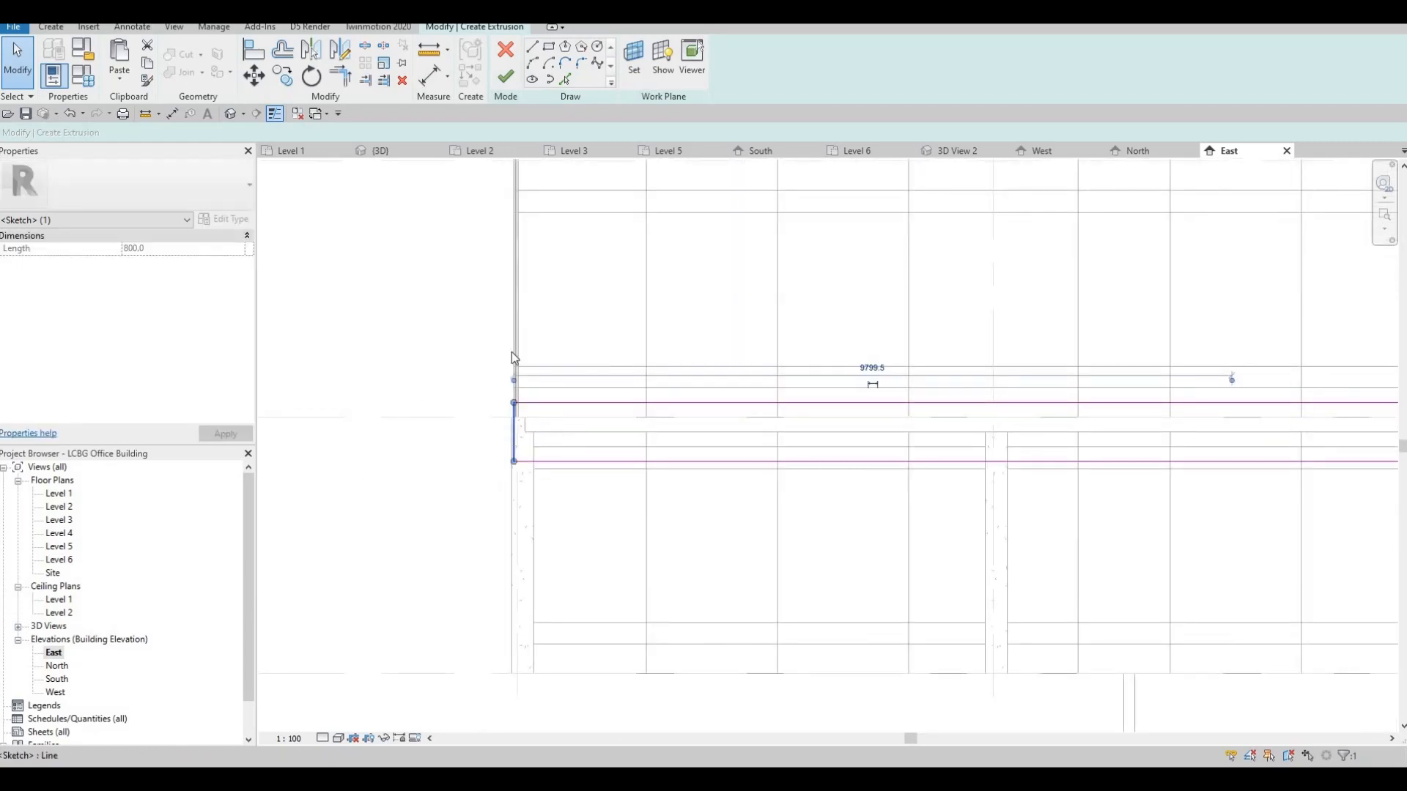
pyautogui.press('Escape')
# Step: Align the Level 2 band's end line at grid 9 with the Level 5 band's end line, and finish the extrusion sketch
pyautogui.moveTo(539, 337); pyautogui.dragTo(551, 433, button='middle')
pyautogui.scroll(-2, 552, 433)
pyautogui.press('Escape')
pyautogui.press('a')
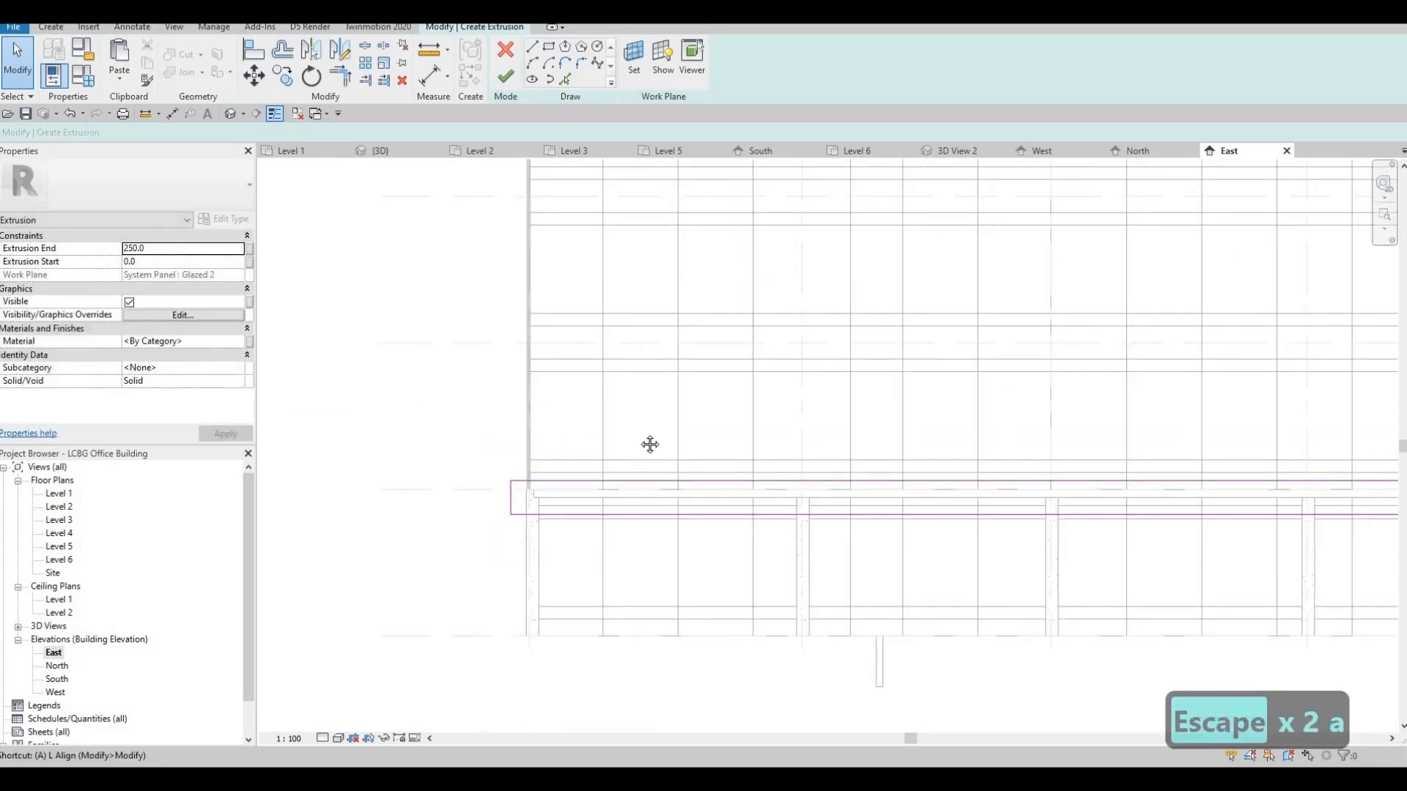
pyautogui.press('l')
pyautogui.moveTo(570, 330); pyautogui.dragTo(582, 498, button='middle')
pyautogui.scroll(-1, 582, 498)
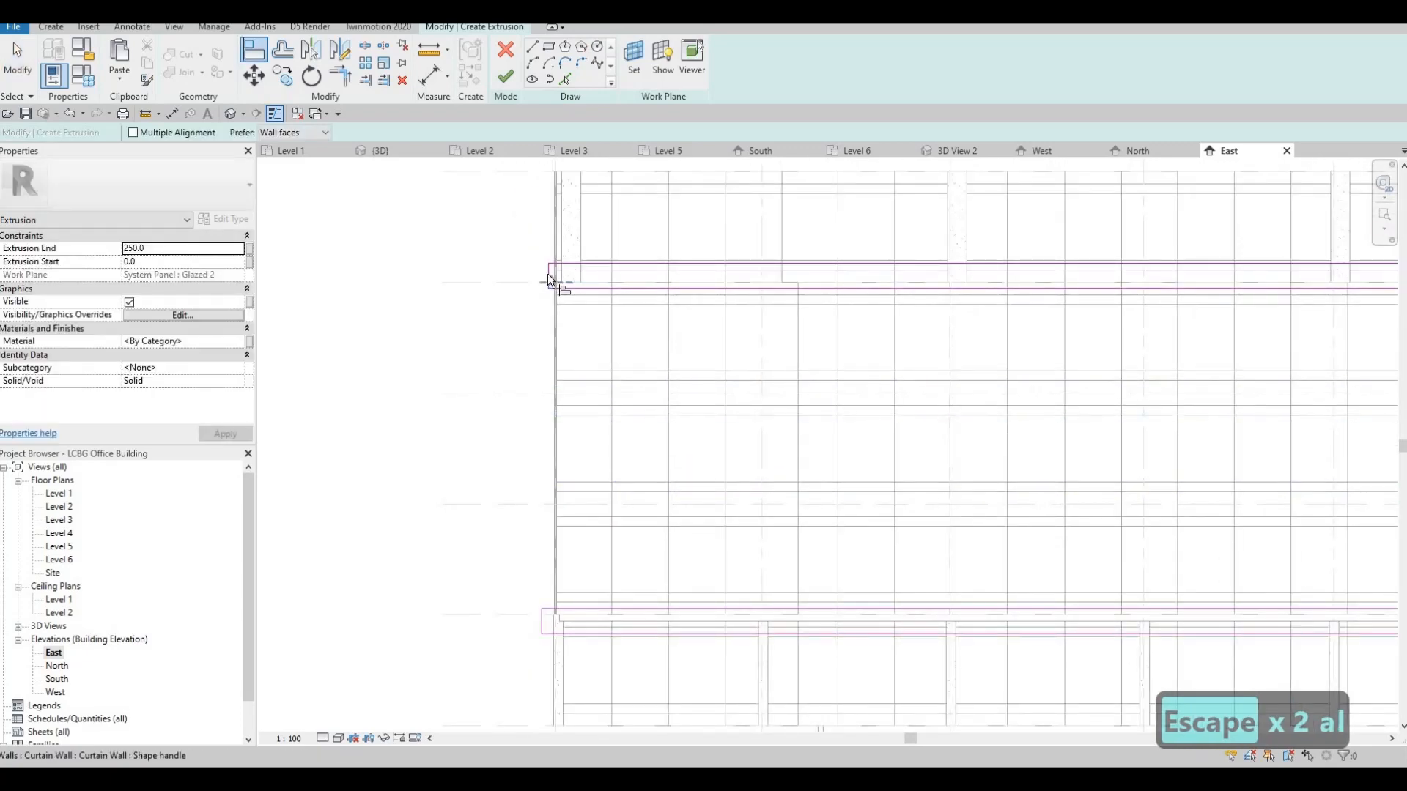
pyautogui.scroll(3, 548, 276)
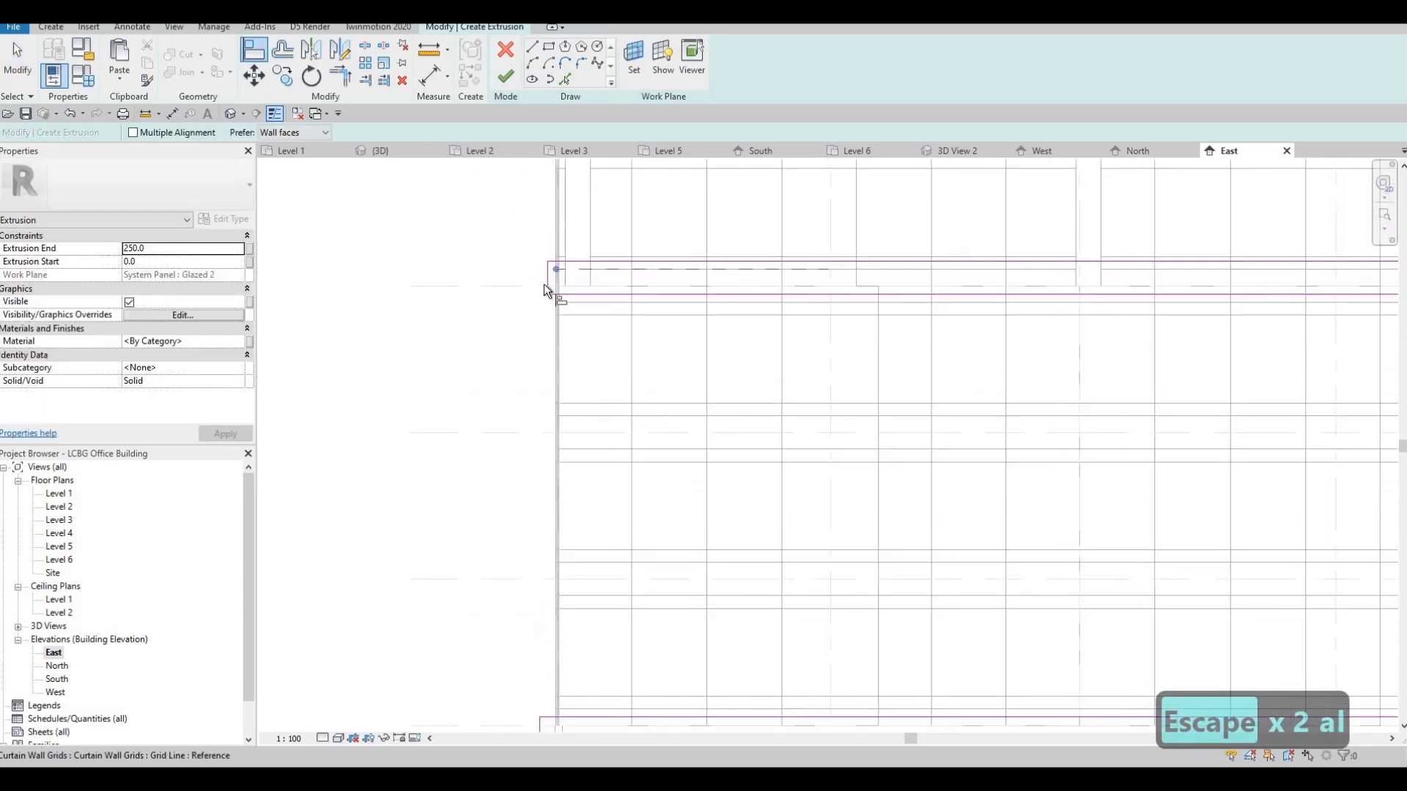
pyautogui.moveTo(545, 276); pyautogui.dragTo(587, 666, button='middle')
pyautogui.click(589, 679)
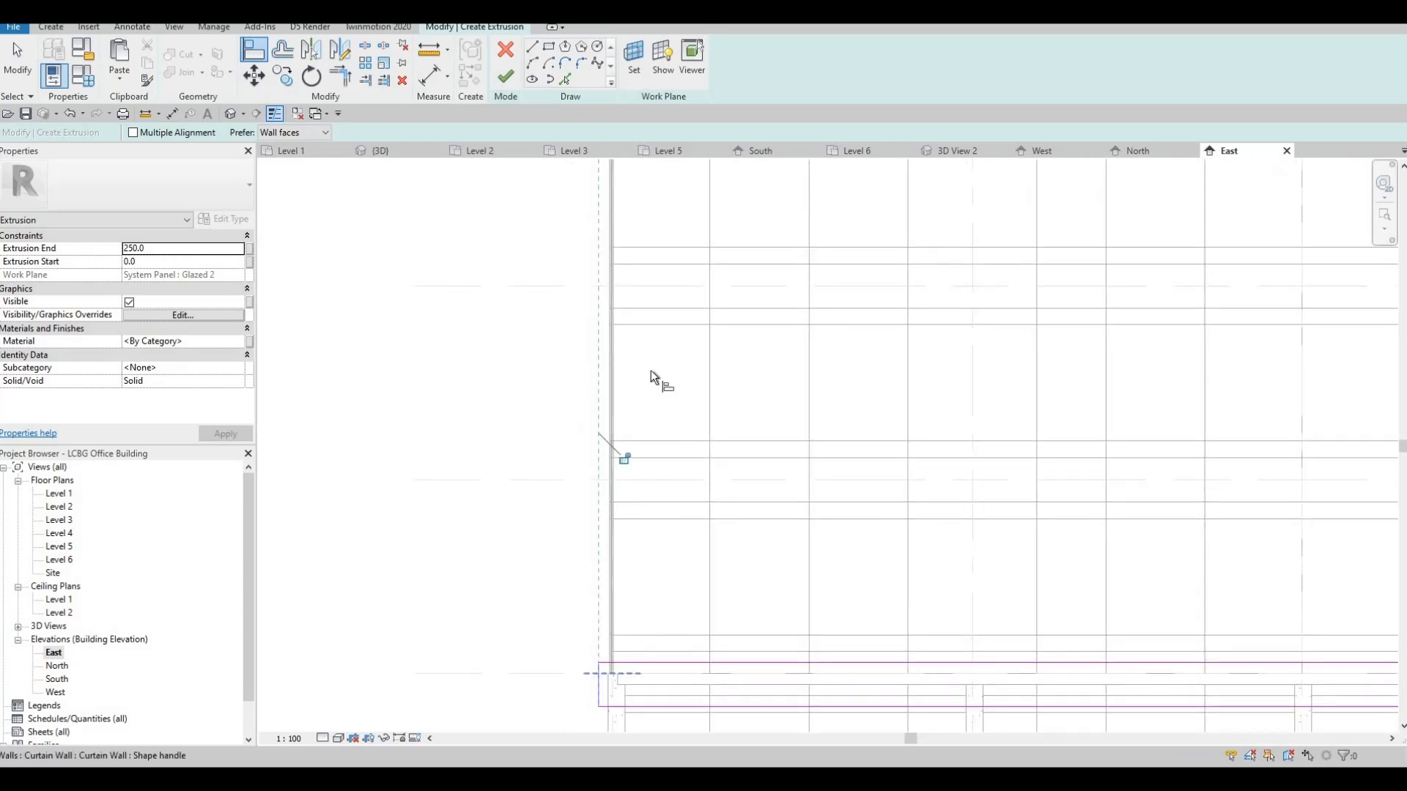
pyautogui.moveTo(599, 545); pyautogui.dragTo(508, 393, button='middle')
pyautogui.press('Escape')
pyautogui.scroll(-4, 487, 263)
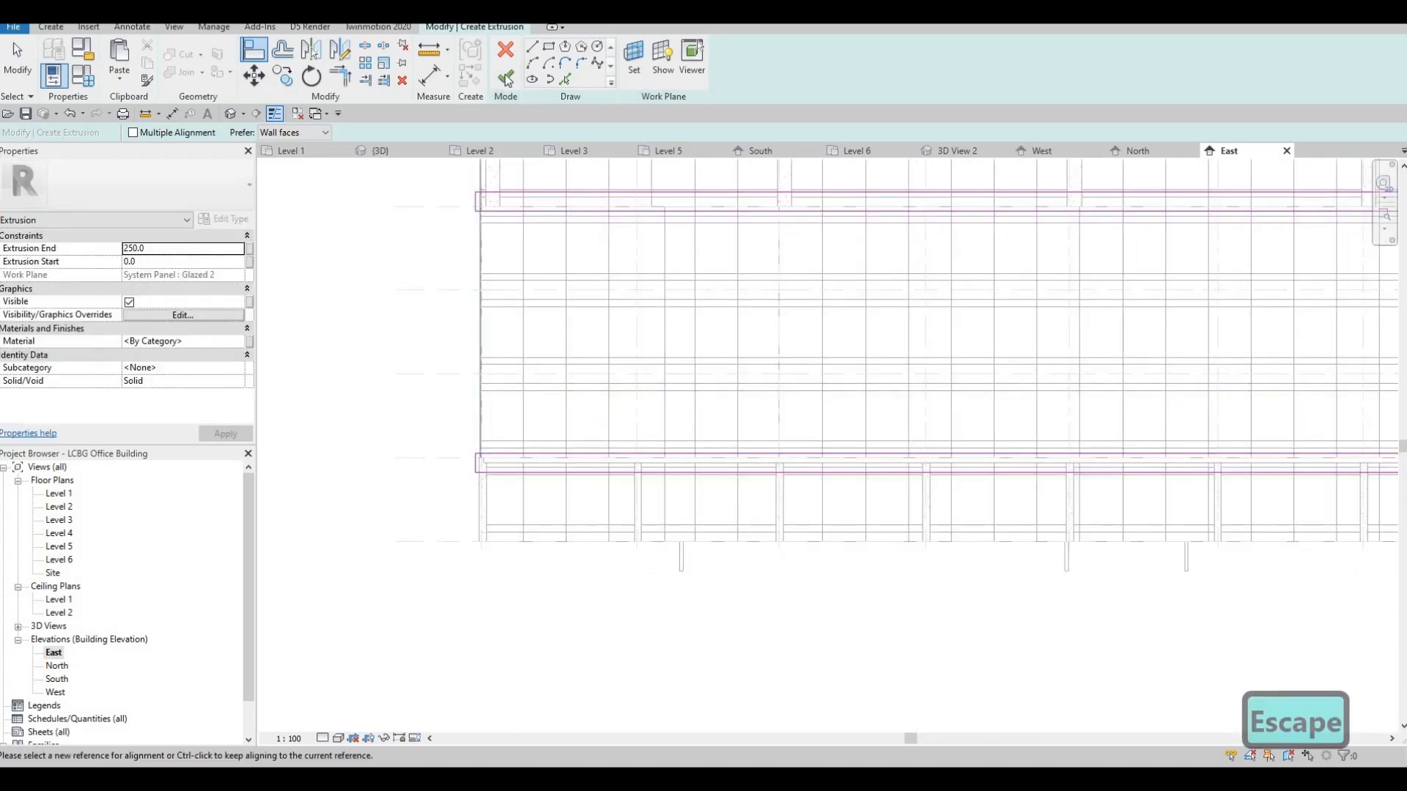
pyautogui.click(505, 76)
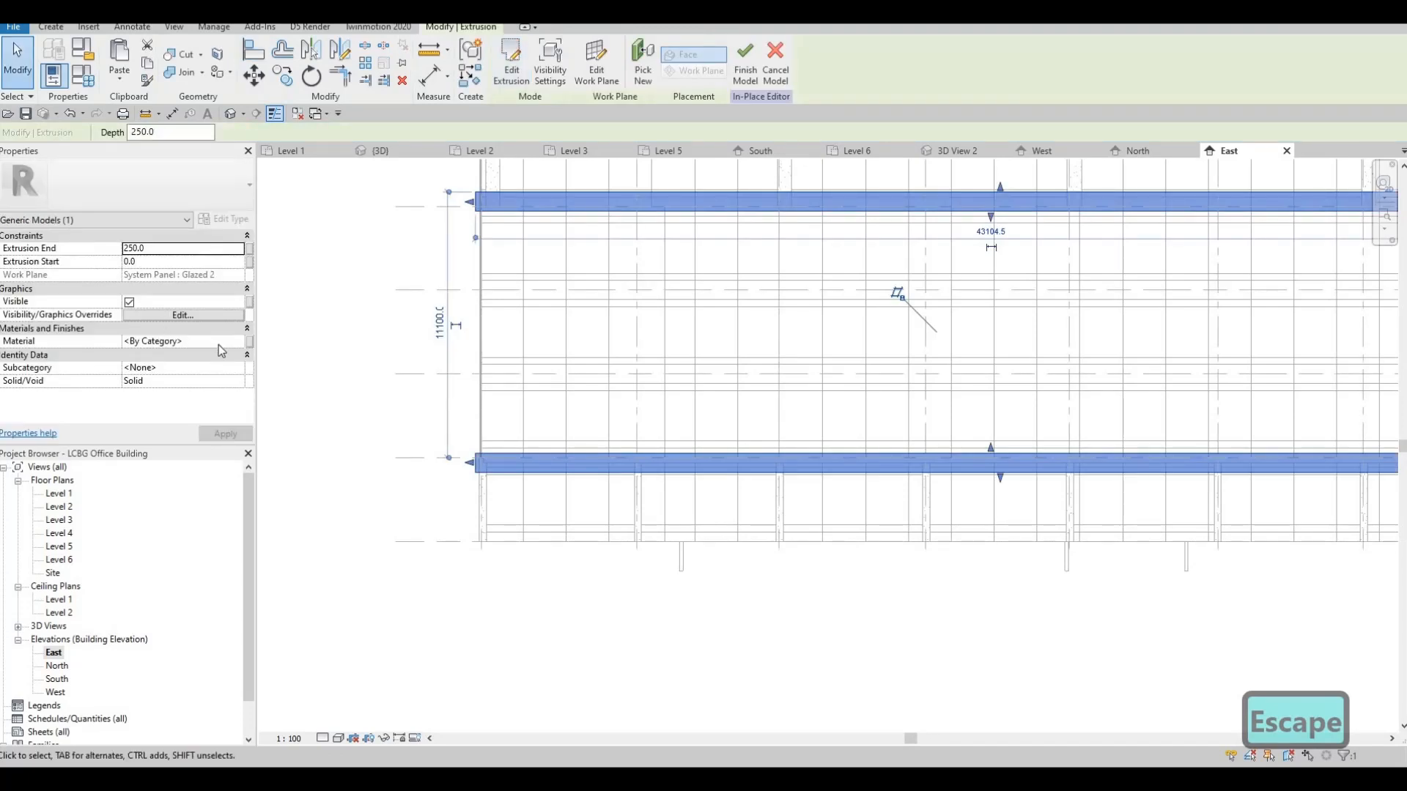
# Step: Assign the Plastic material to the east facade's C-shaped extrusion and finish the in-place model
pyautogui.click(236, 341)
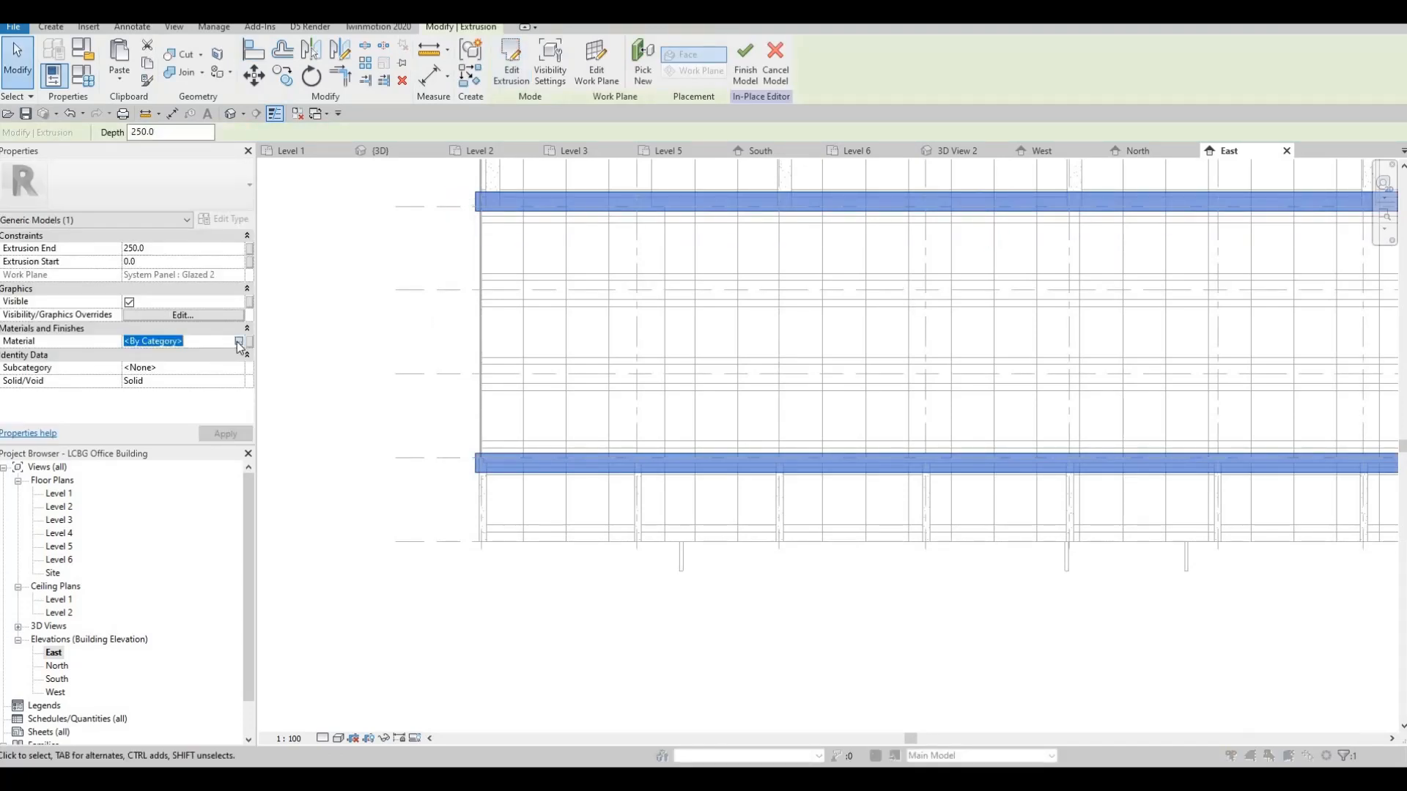
pyautogui.click(238, 341)
pyautogui.scroll(-2, 491, 292)
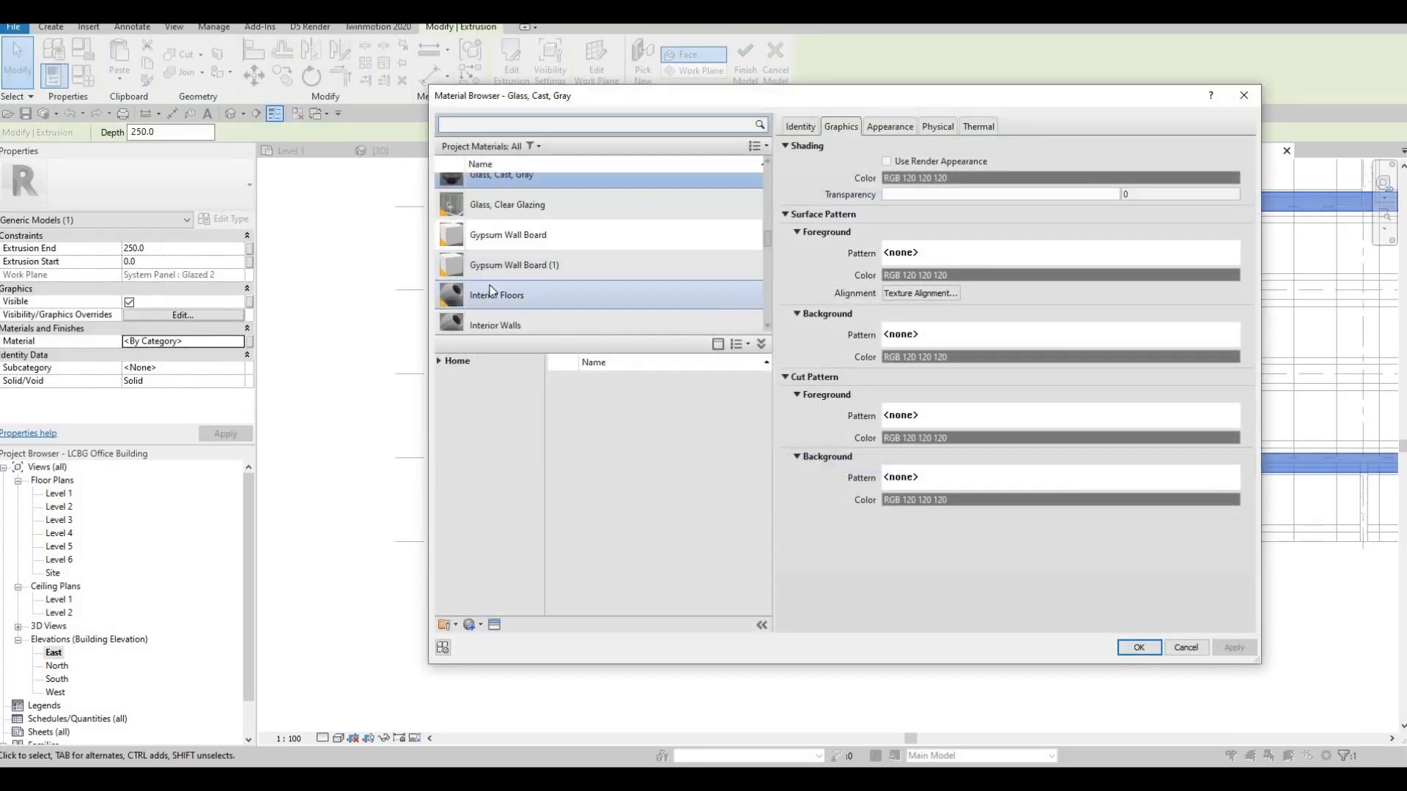
pyautogui.scroll(-5, 506, 286)
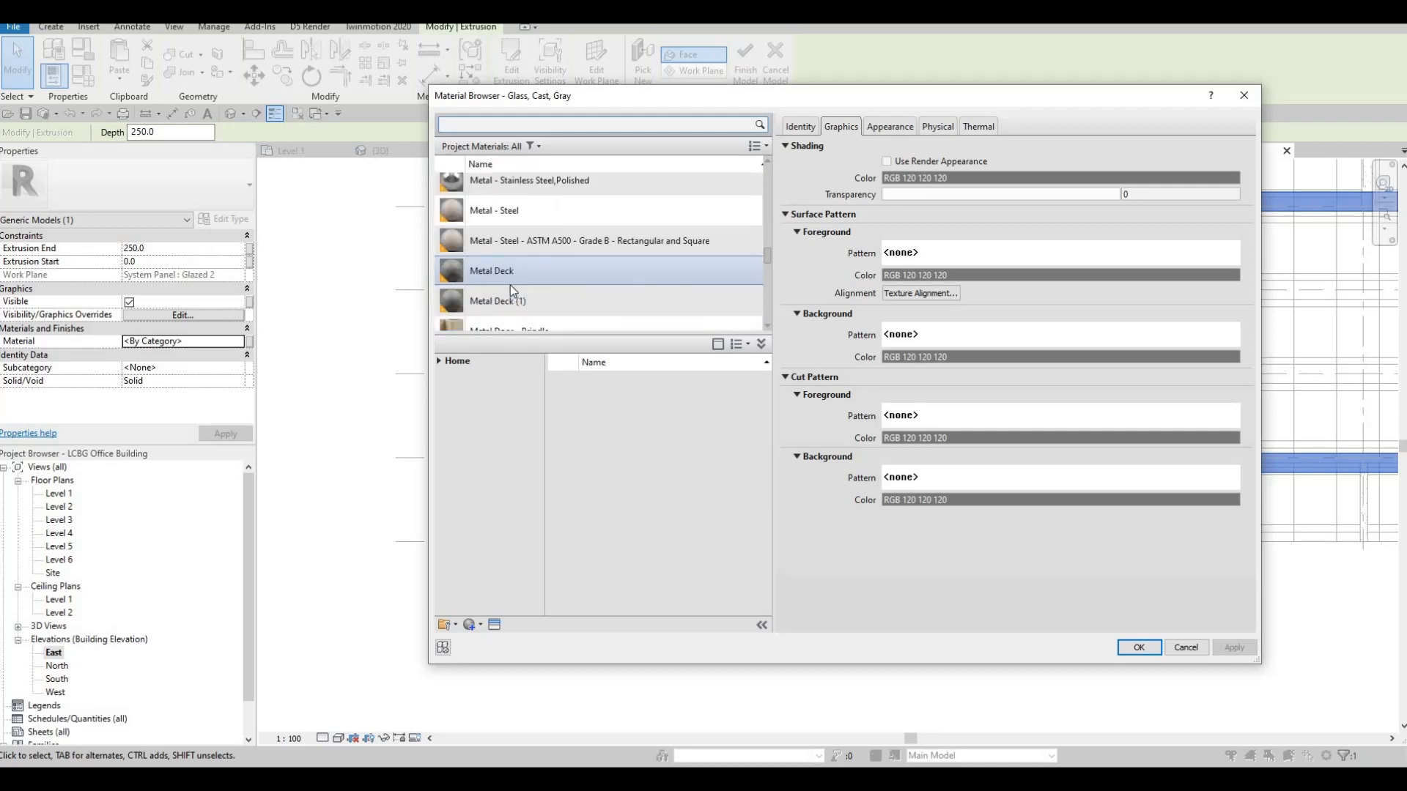
pyautogui.scroll(-3, 510, 284)
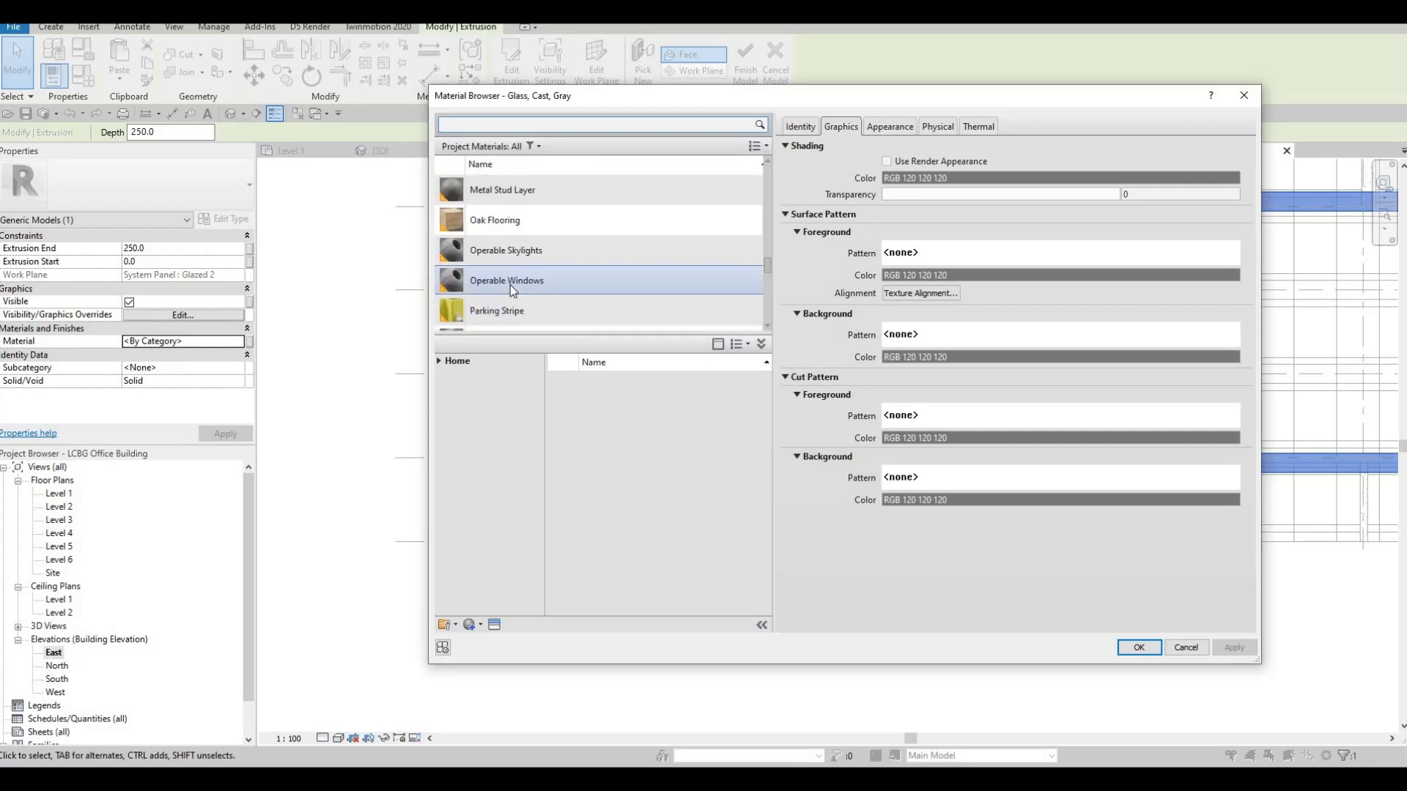
pyautogui.scroll(3, 522, 282)
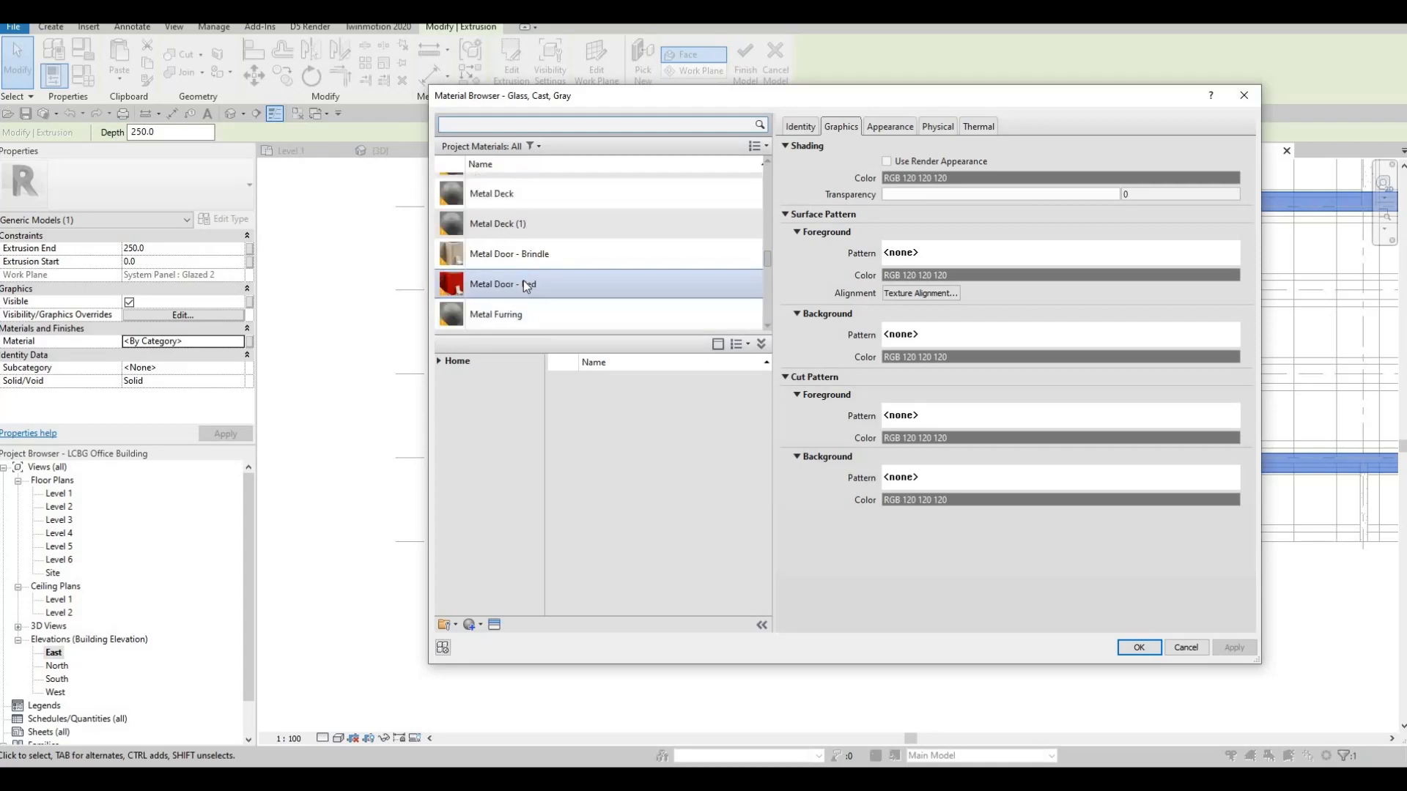
pyautogui.scroll(-6, 524, 283)
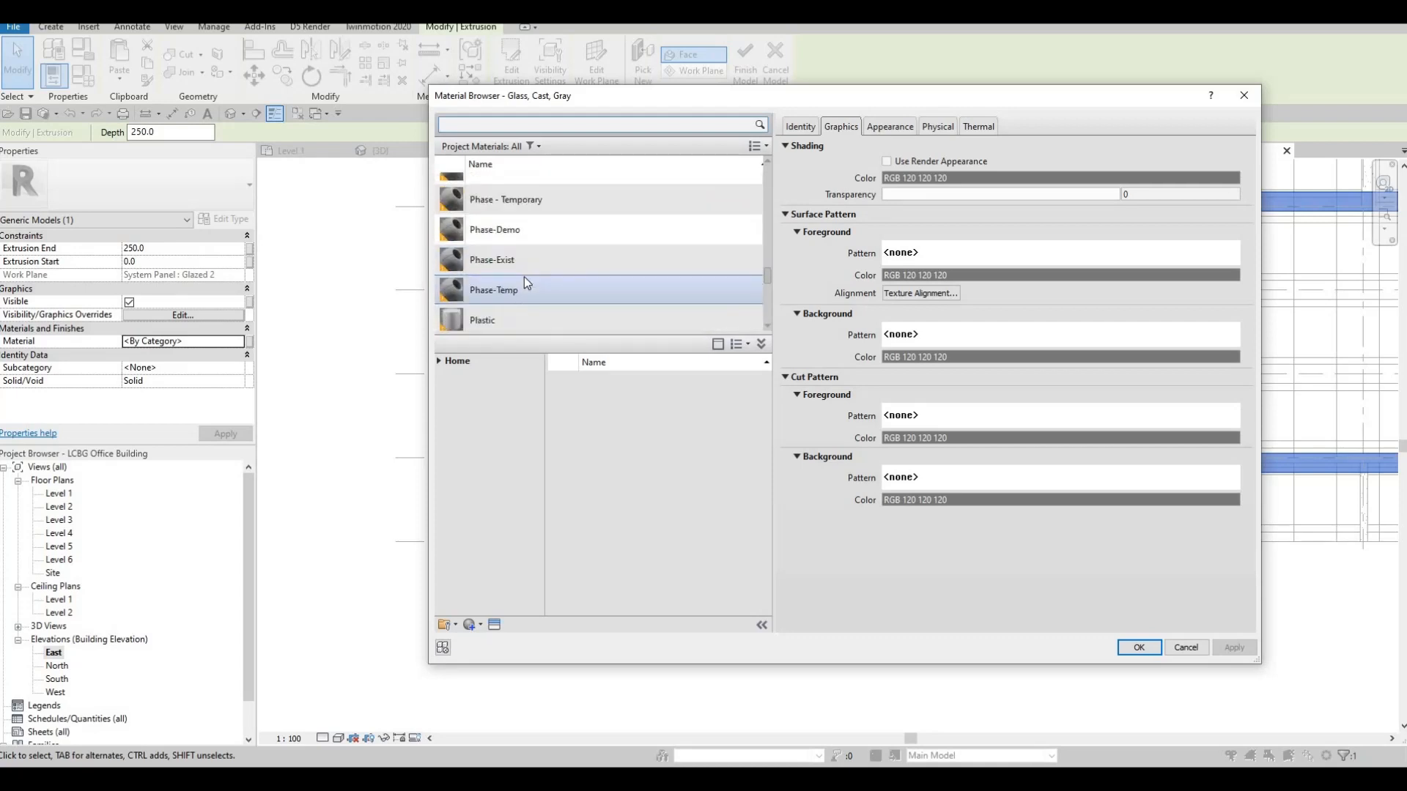
pyautogui.scroll(3, 523, 281)
pyautogui.scroll(3, 489, 283)
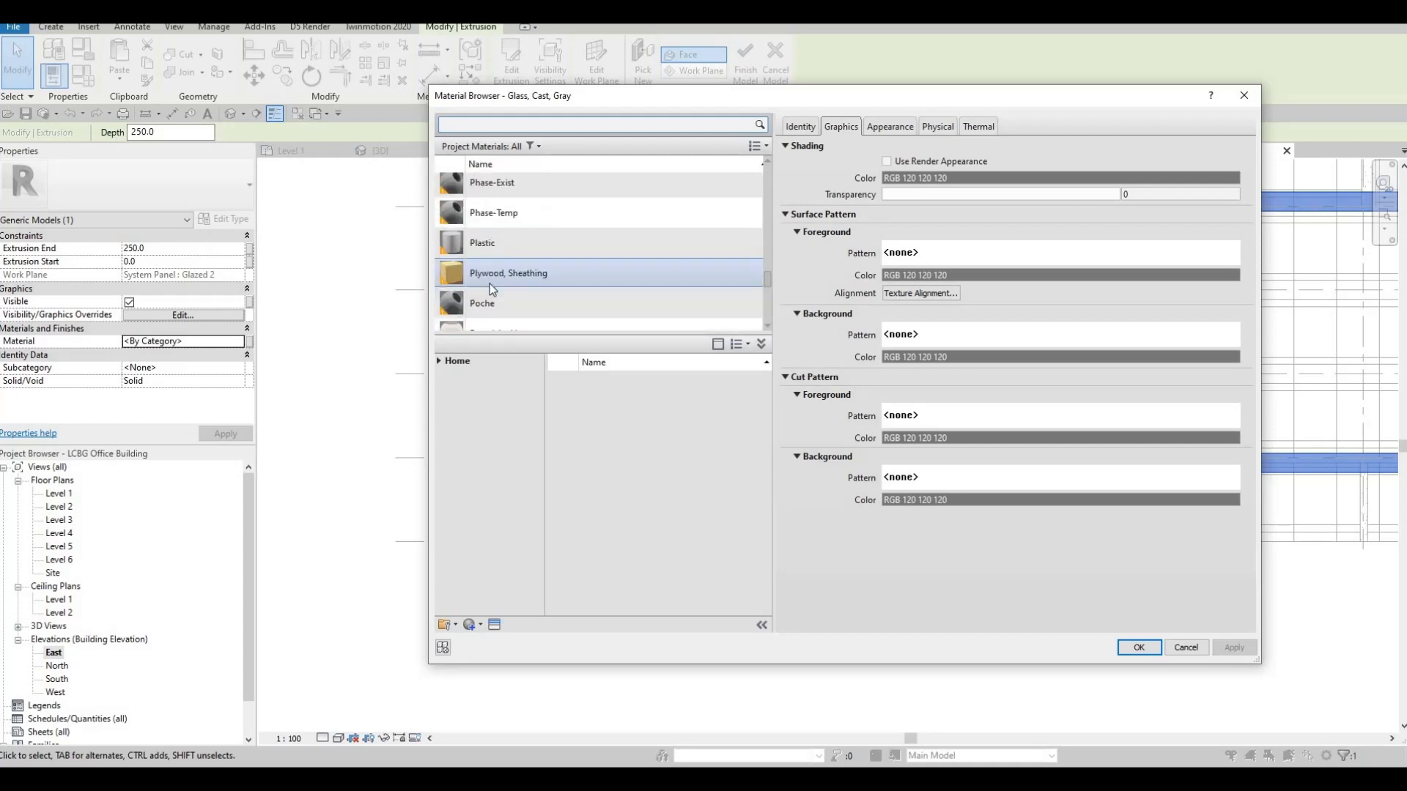
pyautogui.click(502, 249)
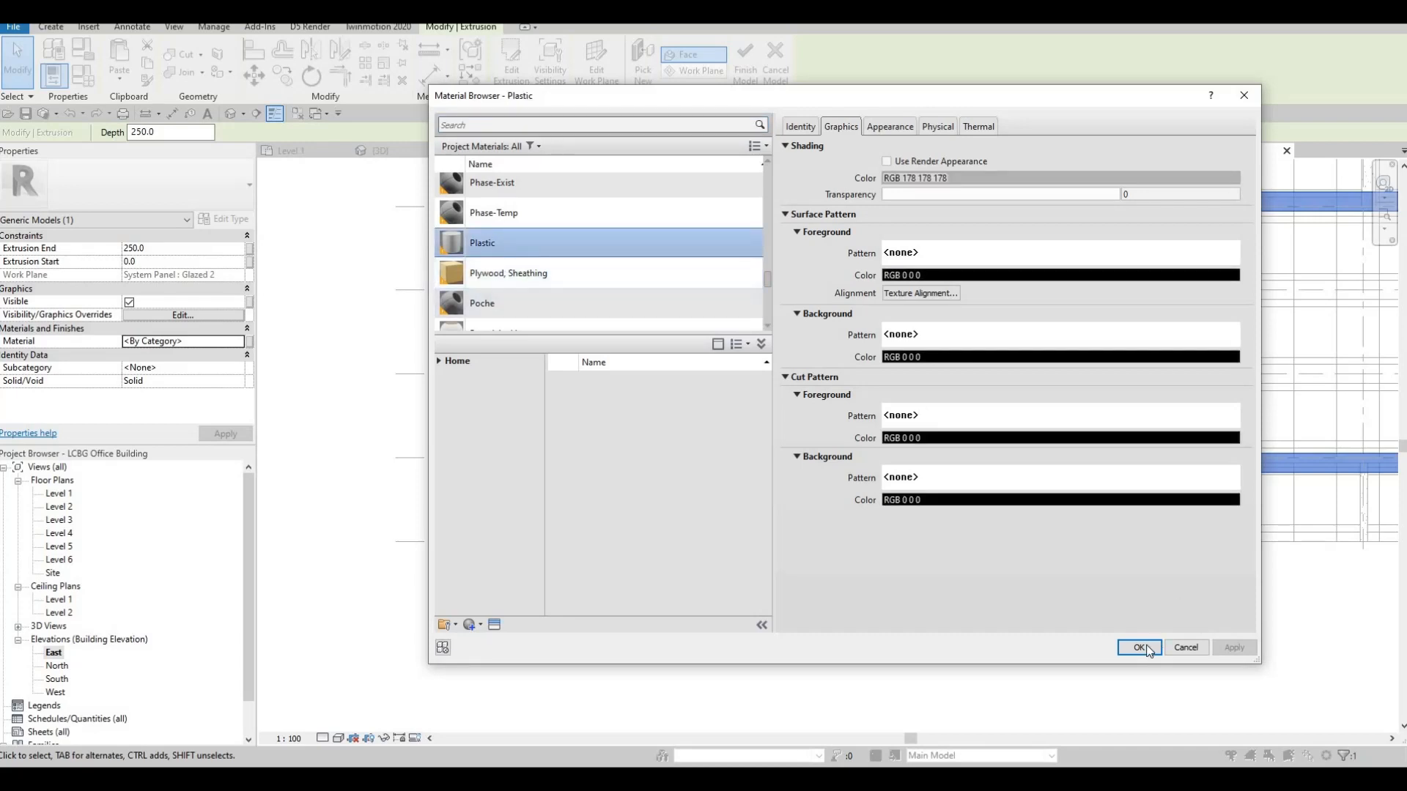
pyautogui.press('Return')
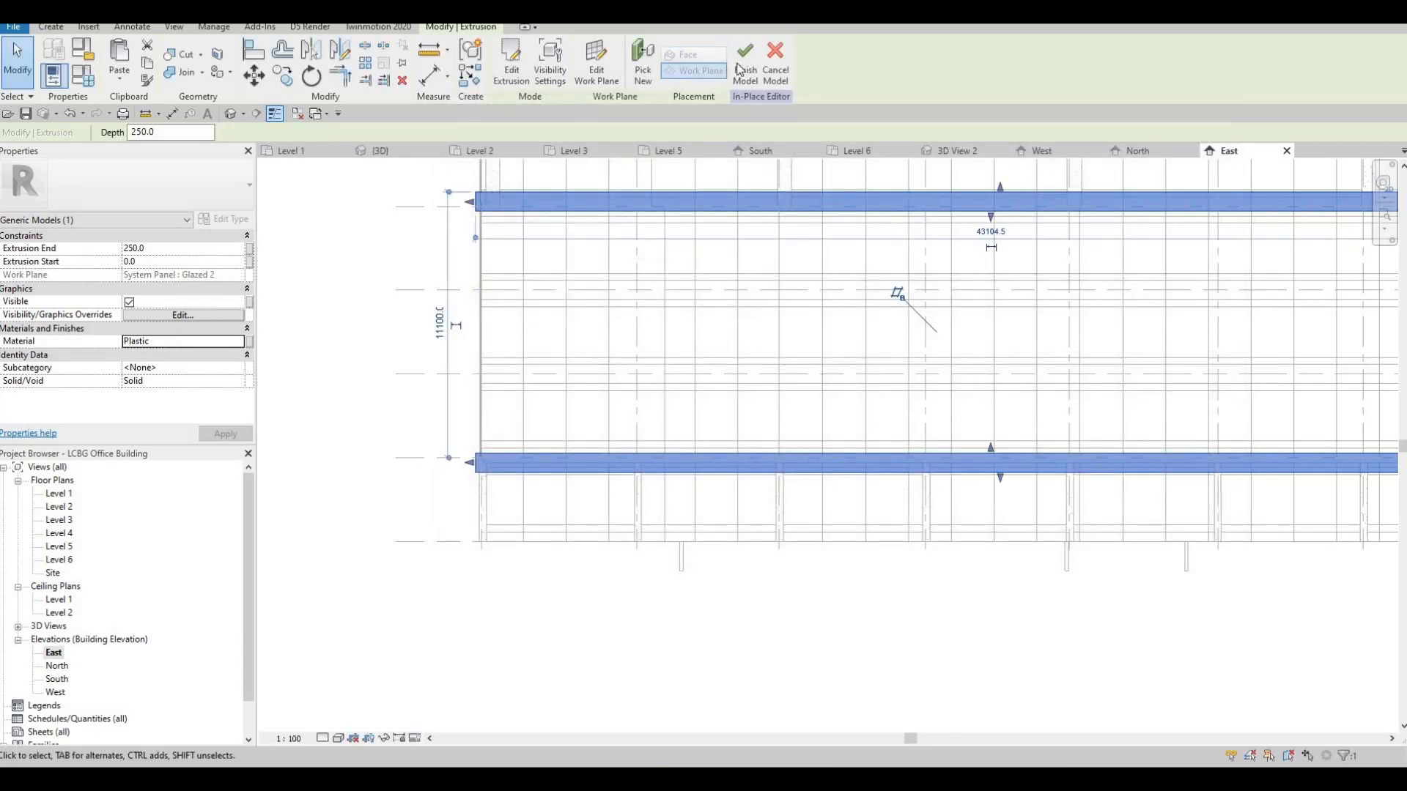
pyautogui.click(745, 64)
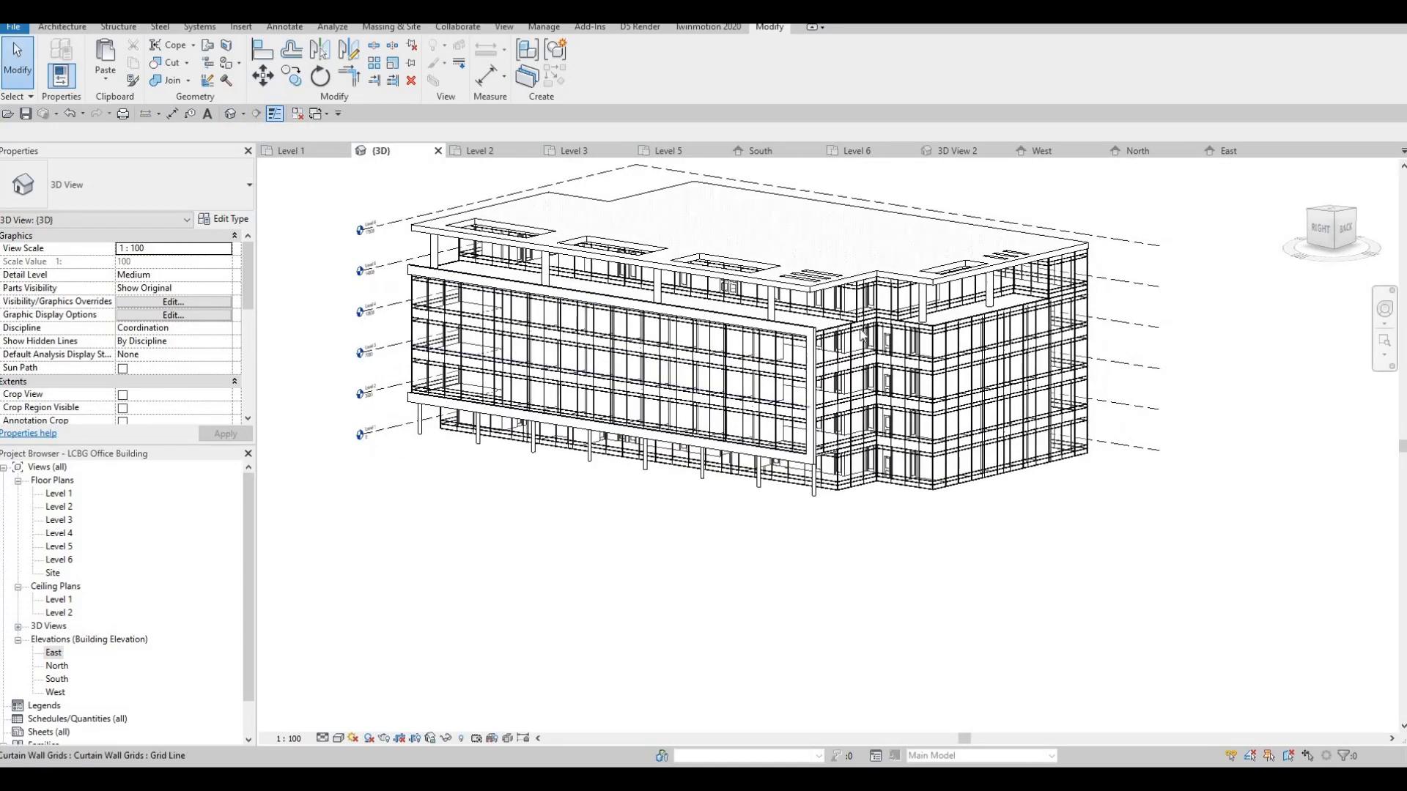
# Step: Examine the east facade's C-shaped frame and its corner with the north facade from several angles in the 3D view
pyautogui.scroll(6, 863, 335)
pyautogui.keyDown('shift'); pyautogui.moveTo(863, 334); pyautogui.dragTo(869, 306, button='middle'); pyautogui.keyUp('shift')
pyautogui.scroll(-4, 1027, 318)
pyautogui.keyDown('shift'); pyautogui.moveTo(1028, 318); pyautogui.dragTo(1131, 277, button='middle'); pyautogui.keyUp('shift')
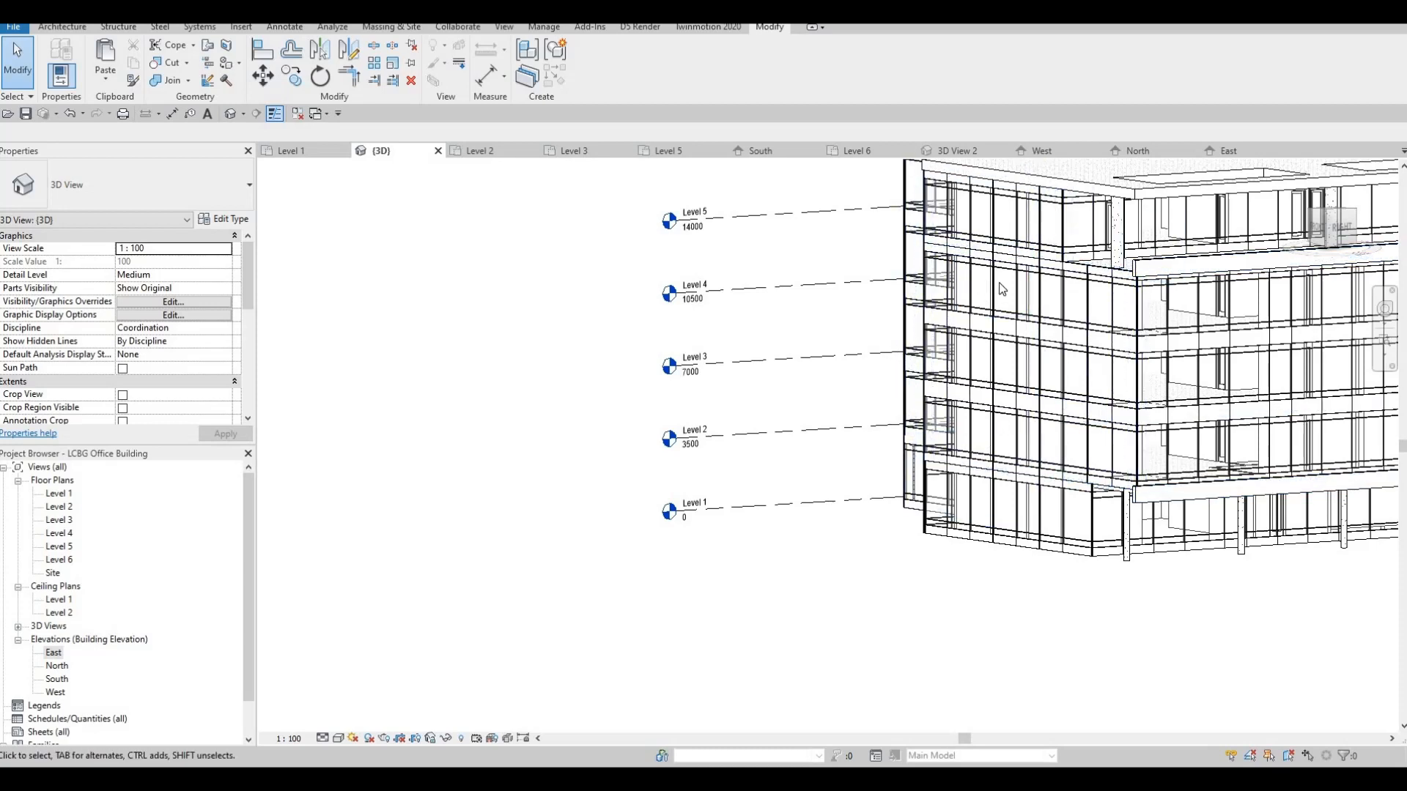
pyautogui.moveTo(1078, 273); pyautogui.dragTo(1020, 273, button='middle')
pyautogui.moveTo(1052, 380); pyautogui.dragTo(999, 378, button='middle')
pyautogui.moveTo(910, 315); pyautogui.dragTo(616, 235, button='middle')
pyautogui.scroll(-1, 616, 235)
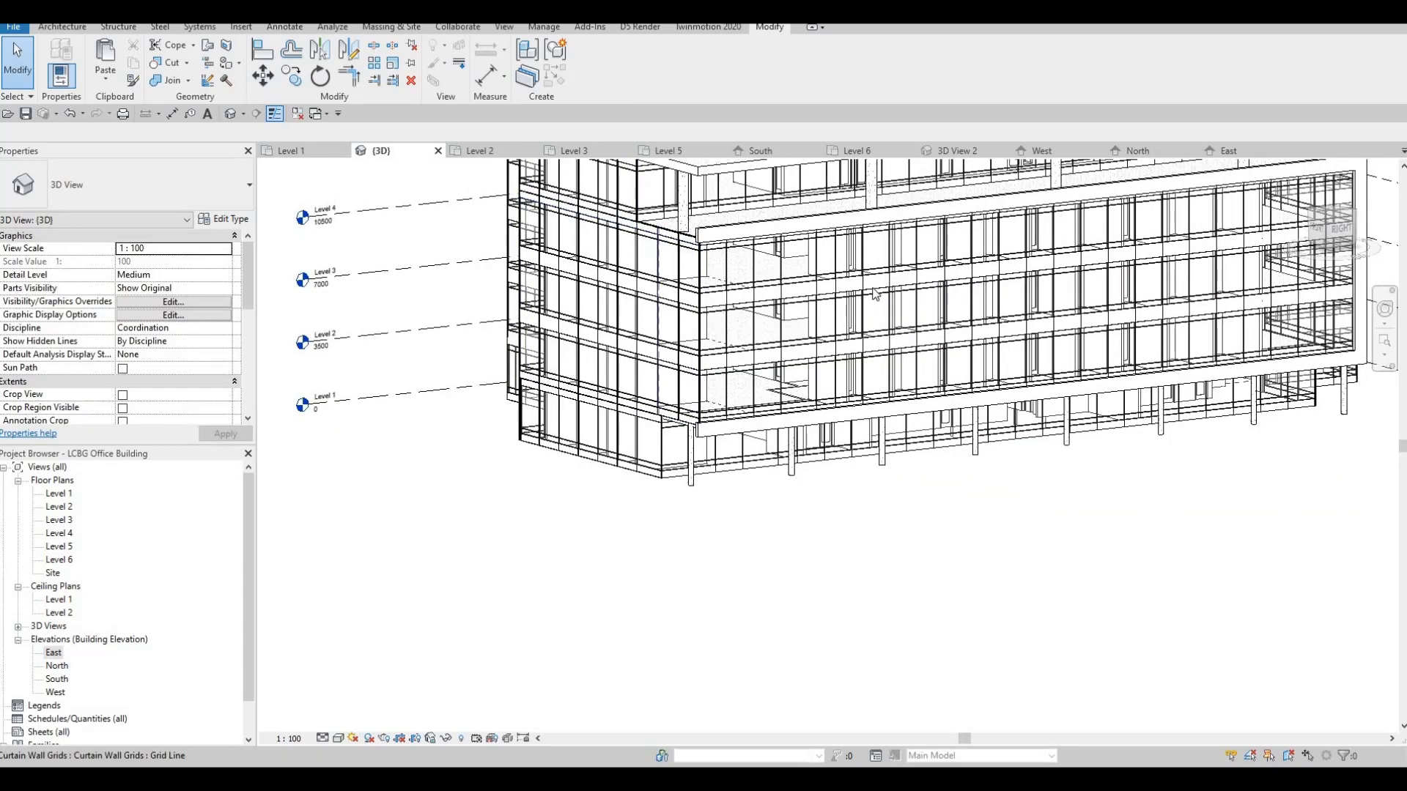
pyautogui.keyDown('shift'); pyautogui.moveTo(874, 294); pyautogui.dragTo(766, 298, button='middle'); pyautogui.keyUp('shift')
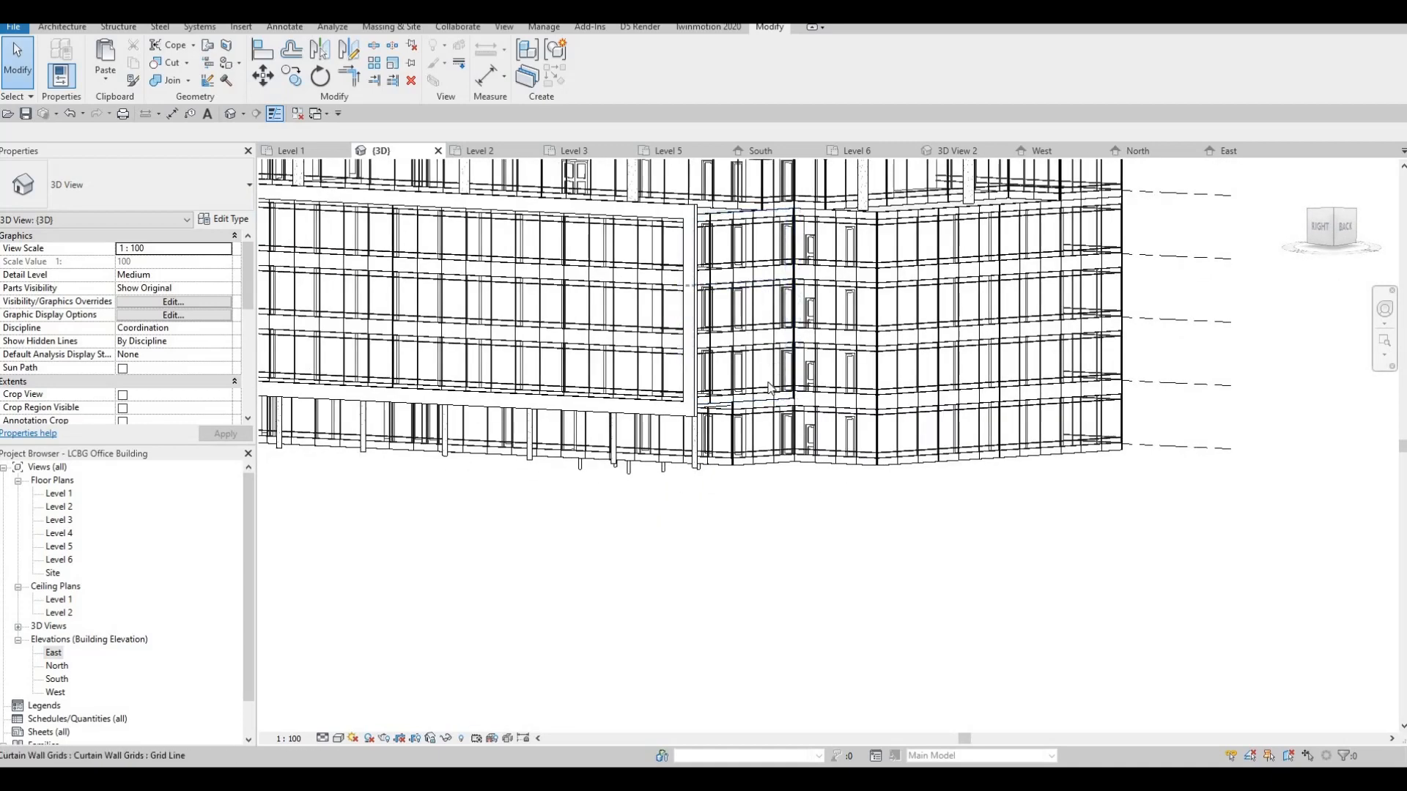
pyautogui.keyDown('shift'); pyautogui.moveTo(769, 388); pyautogui.dragTo(809, 299, button='middle'); pyautogui.keyUp('shift')
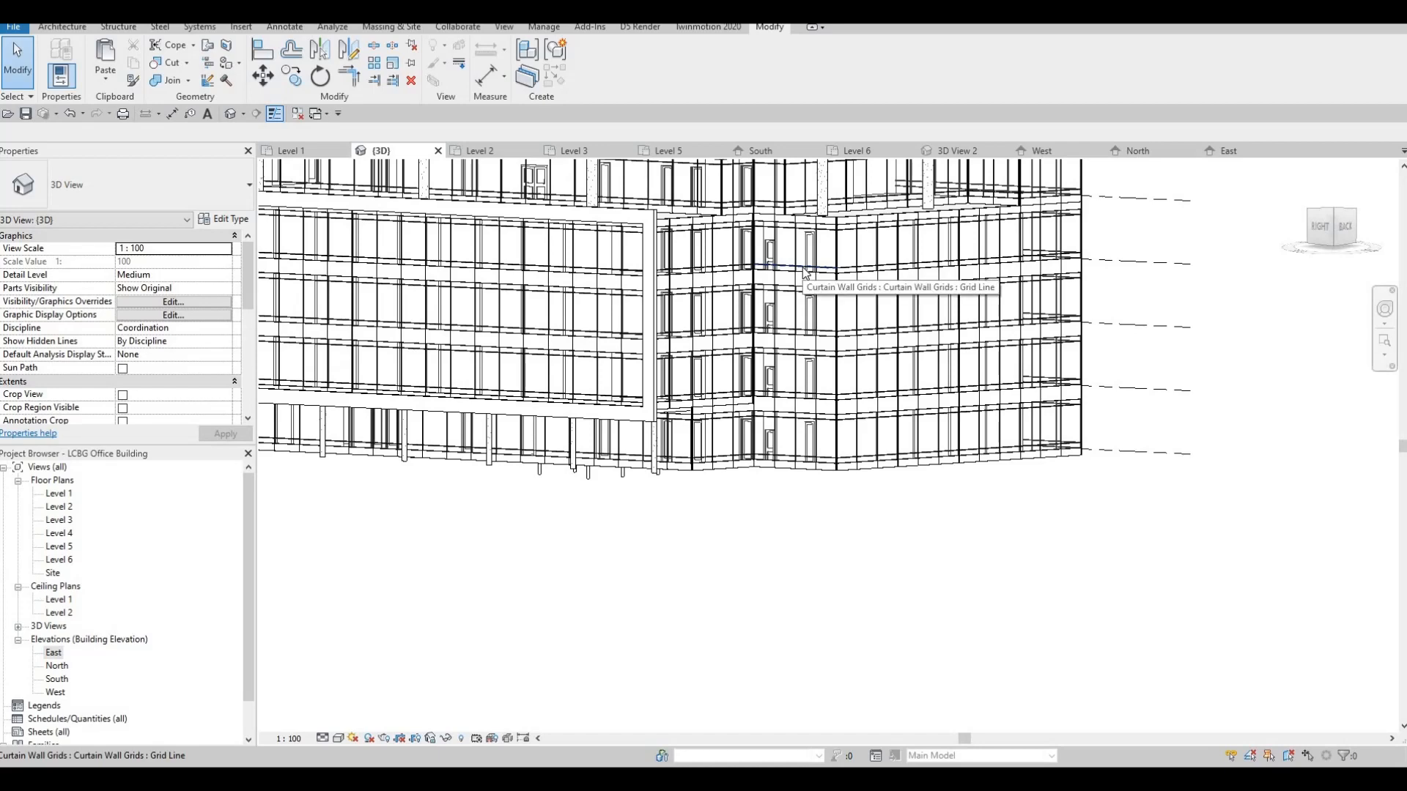
pyautogui.keyDown('shift'); pyautogui.moveTo(811, 288); pyautogui.dragTo(885, 256, button='middle'); pyautogui.keyUp('shift')
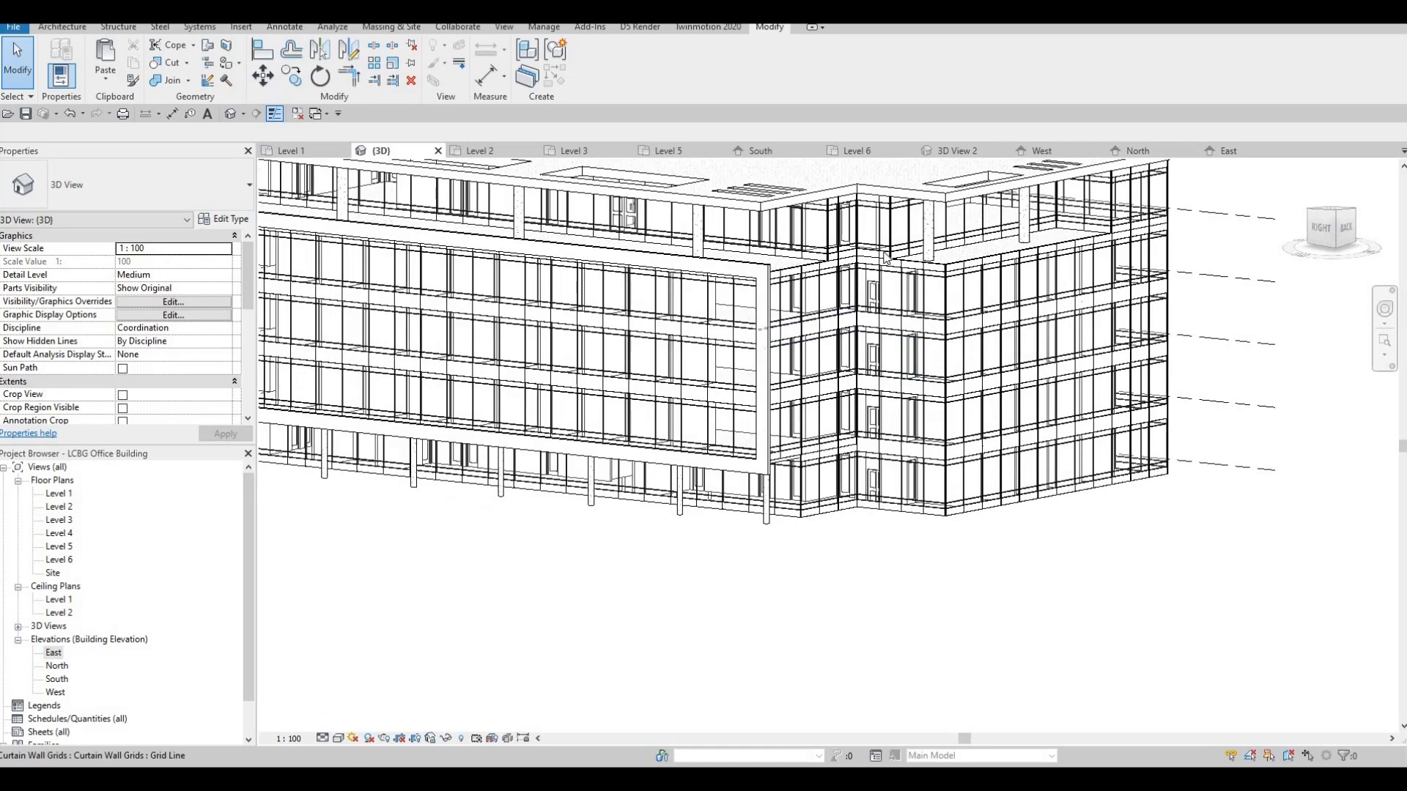
pyautogui.scroll(1, 885, 255)
pyautogui.moveTo(956, 300); pyautogui.dragTo(947, 329, button='middle')
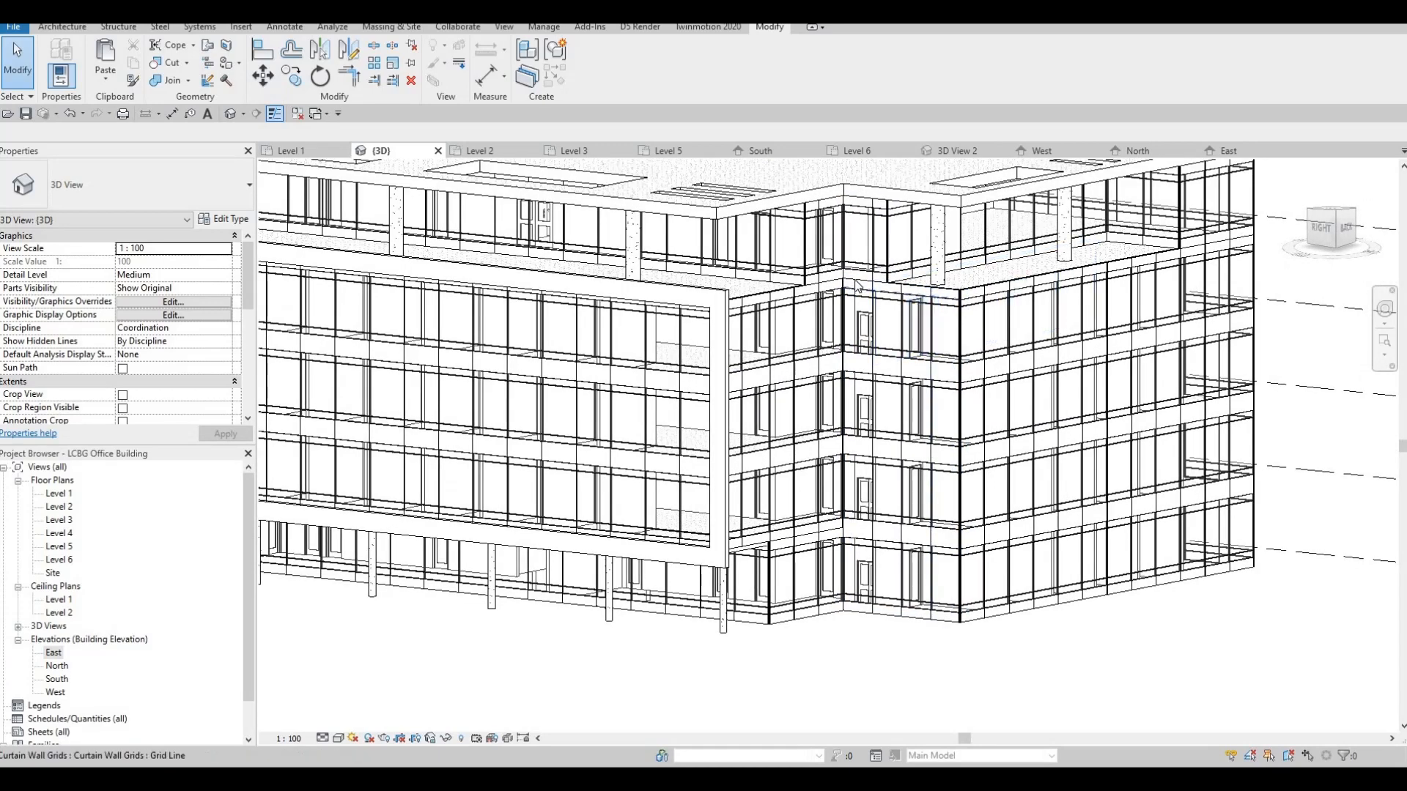
pyautogui.scroll(-2, 934, 279)
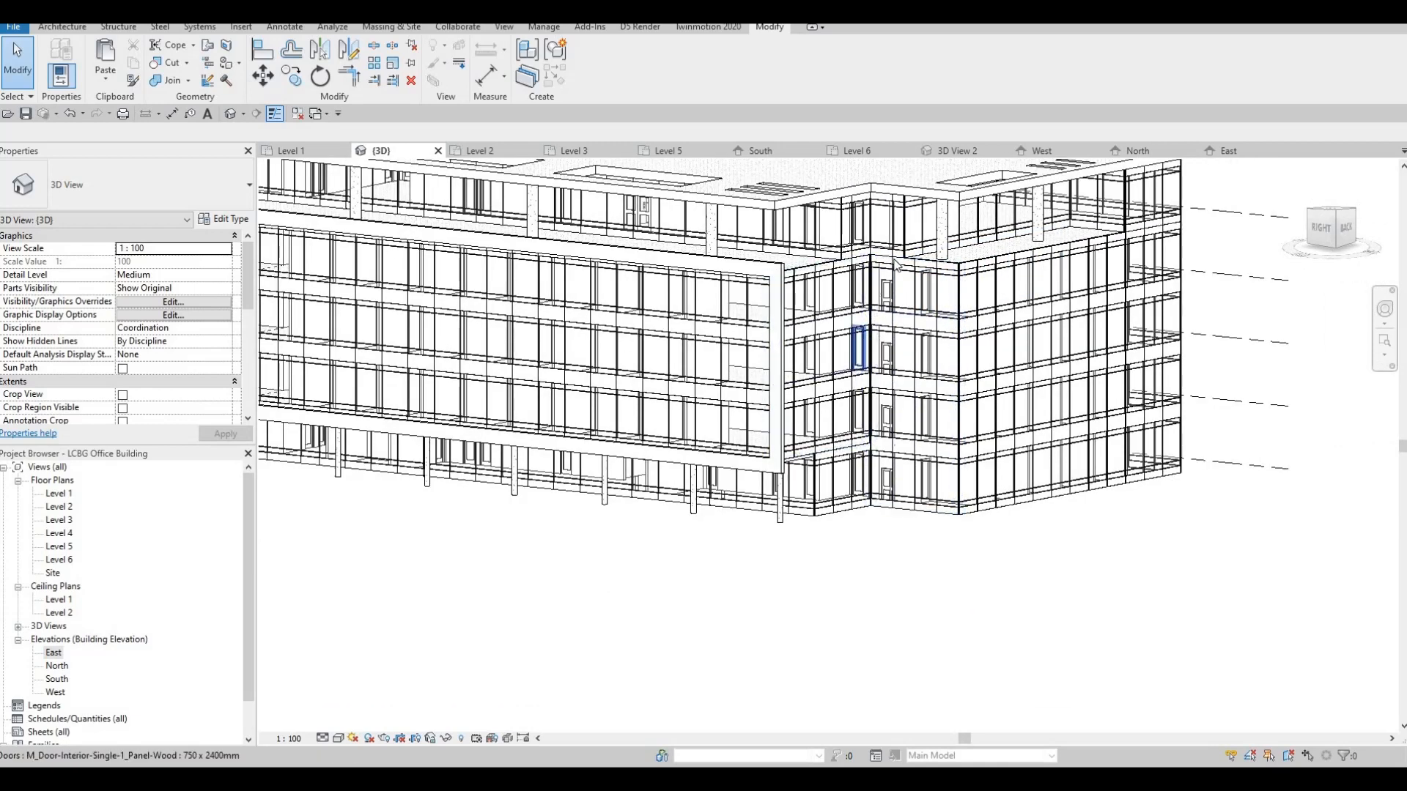
# Step: Check the West and South elevations and open the North elevation
pyautogui.doubleClick(56, 692)
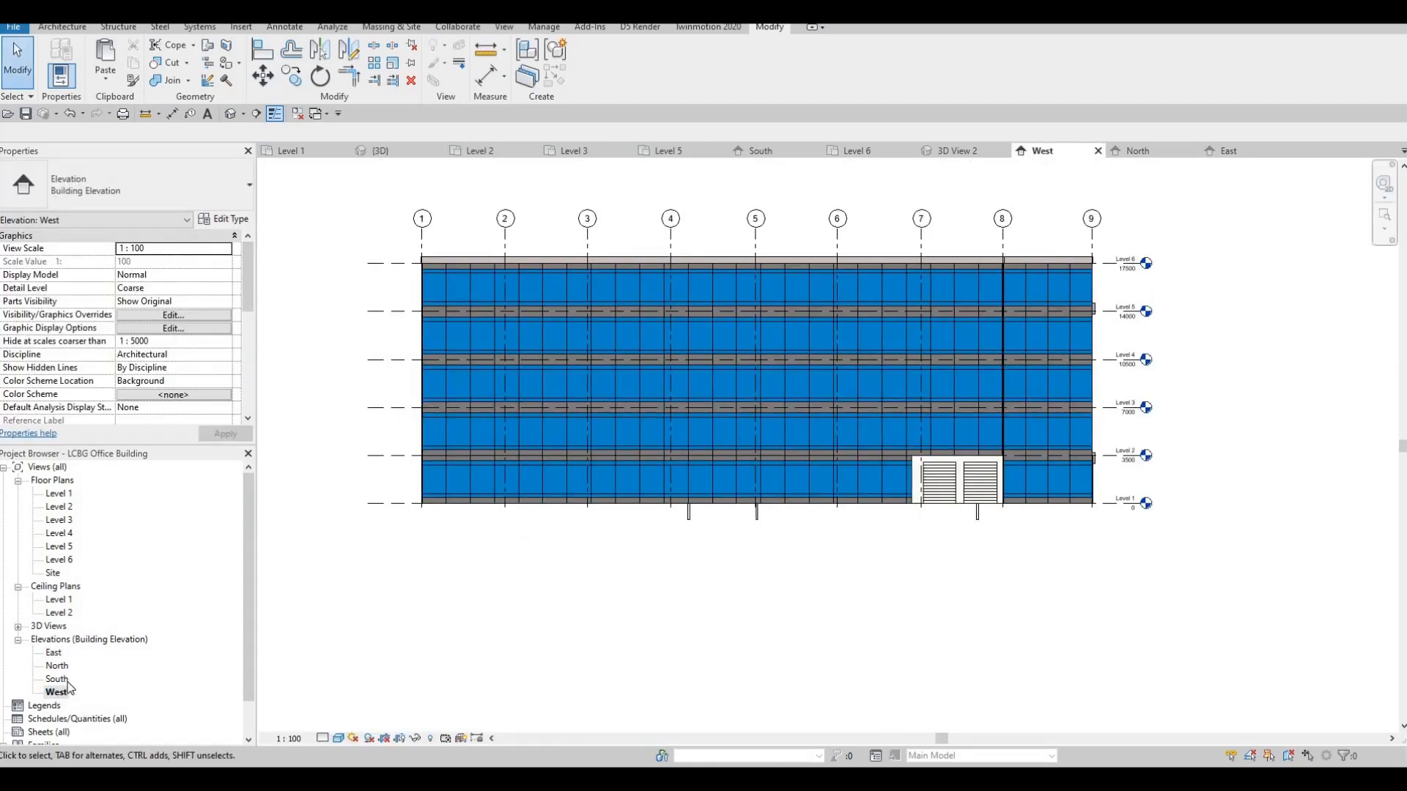
pyautogui.doubleClick(57, 679)
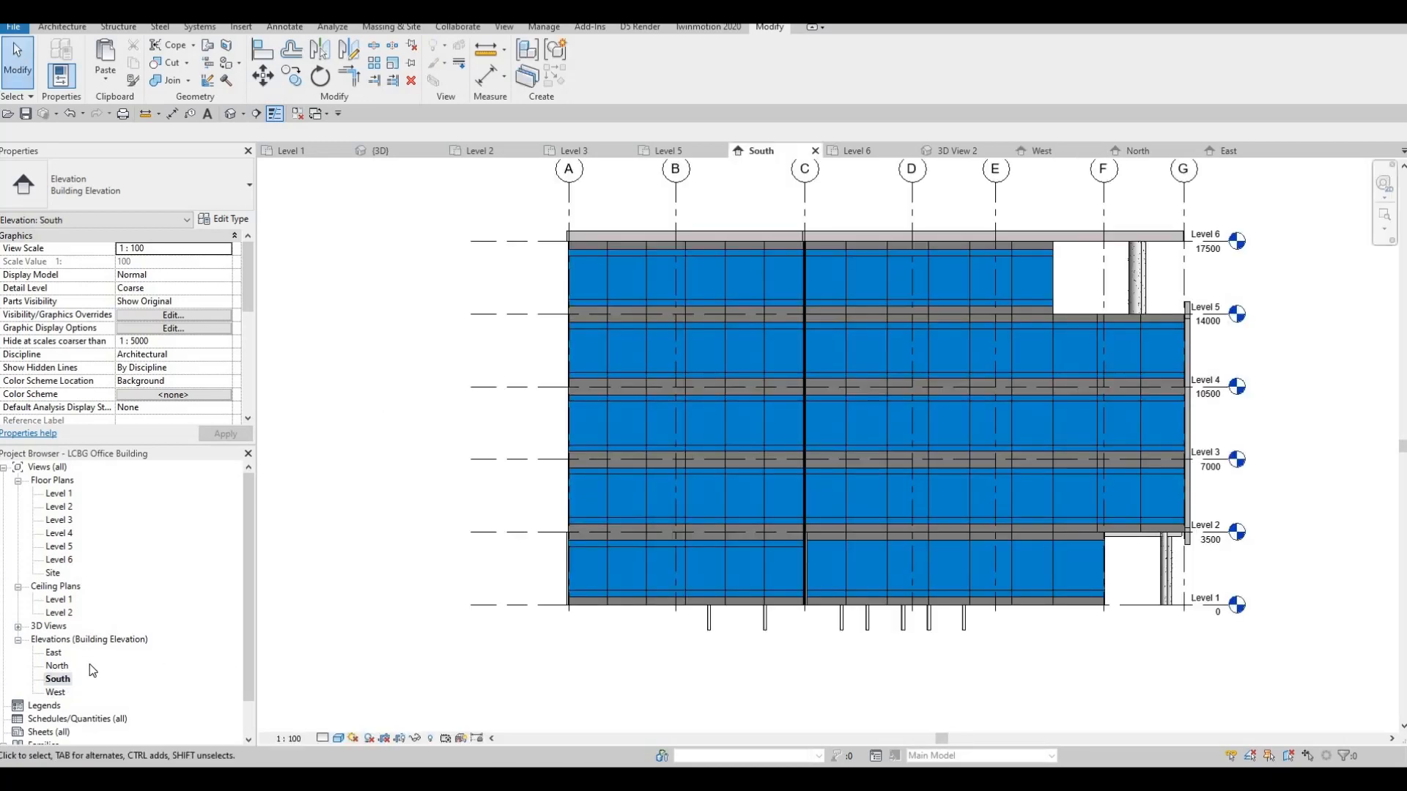
pyautogui.doubleClick(57, 666)
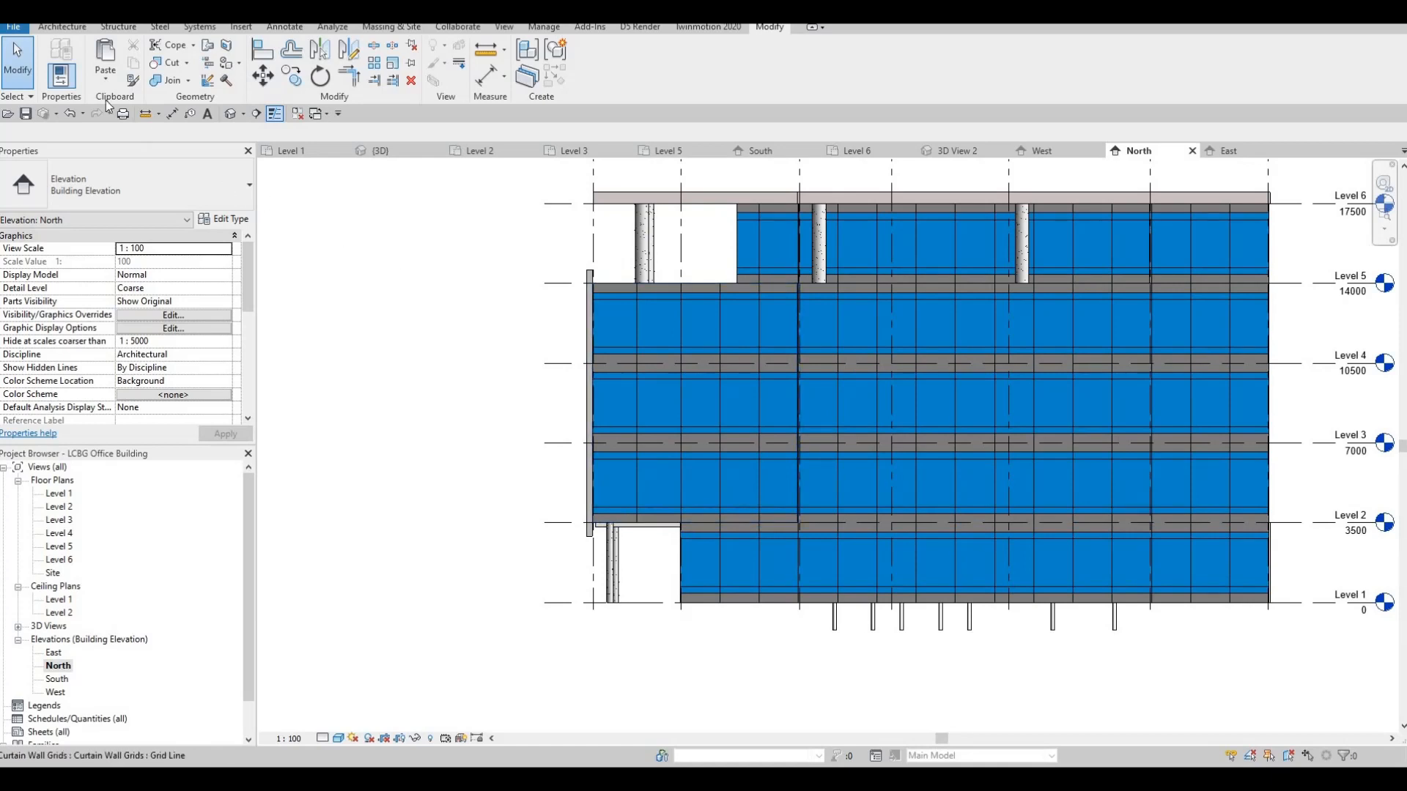
# Step: Start a new in-place Generic Models component with the suggested name and set the North elevation's visual style to Hidden Line
pyautogui.click(62, 27)
pyautogui.click(155, 84)
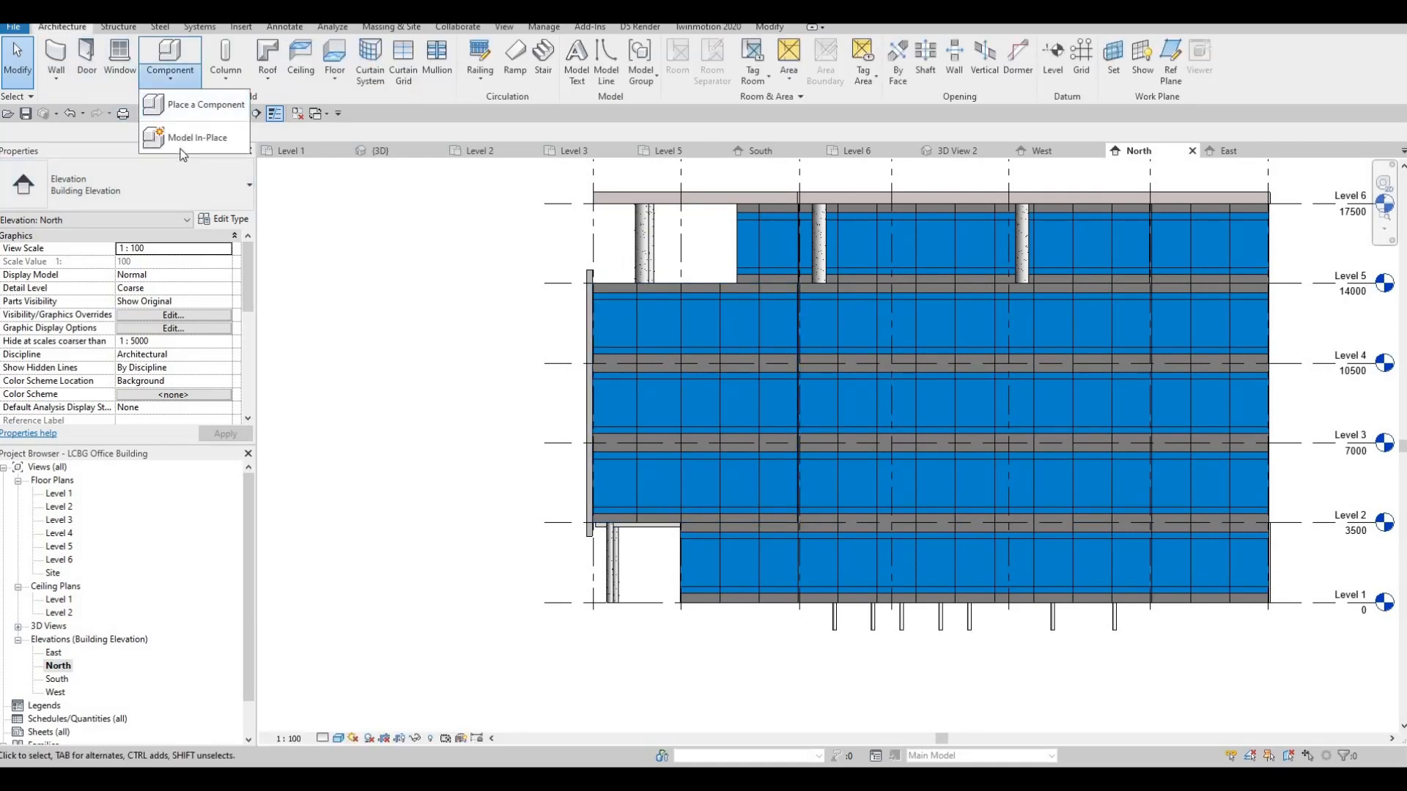
pyautogui.click(187, 139)
pyautogui.scroll(-5, 636, 400)
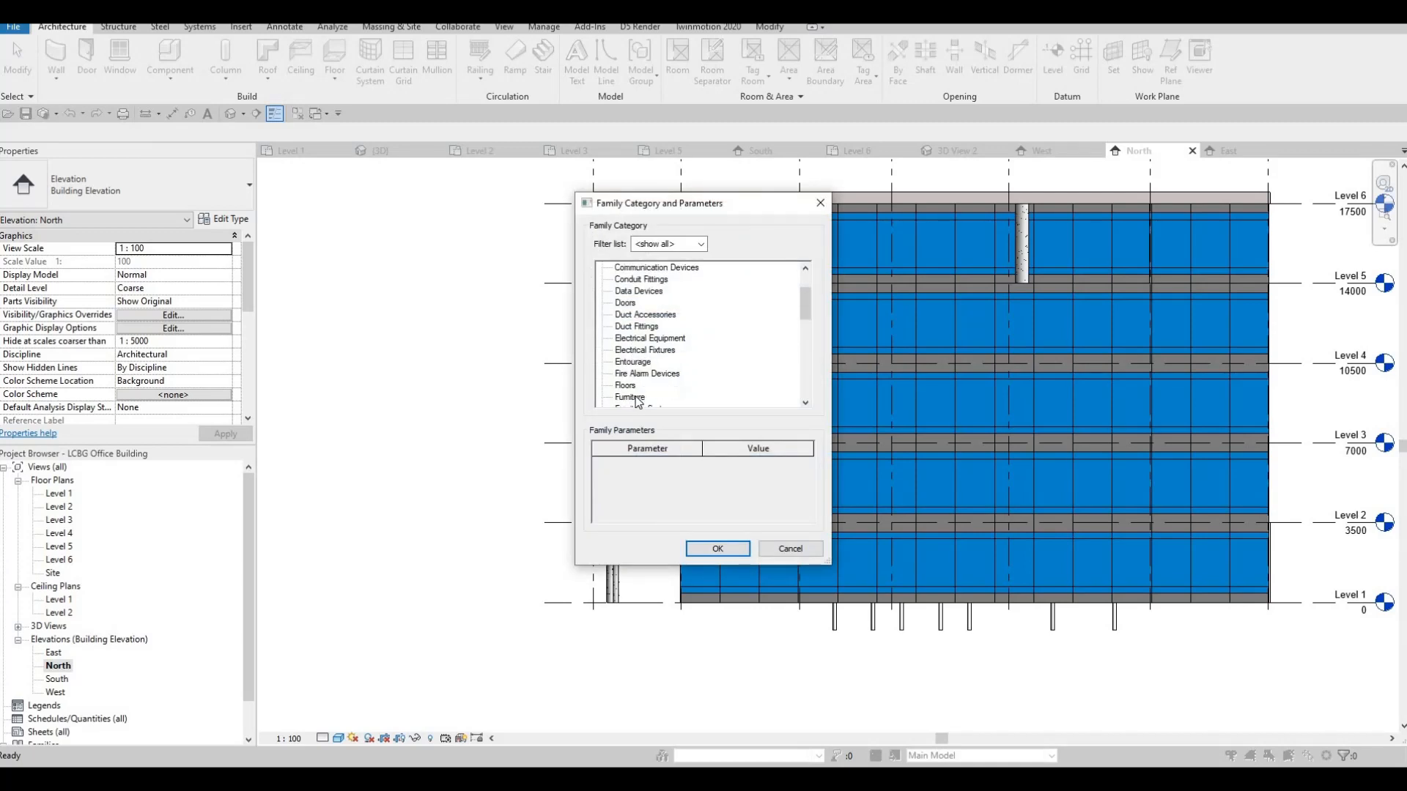
pyautogui.click(697, 554)
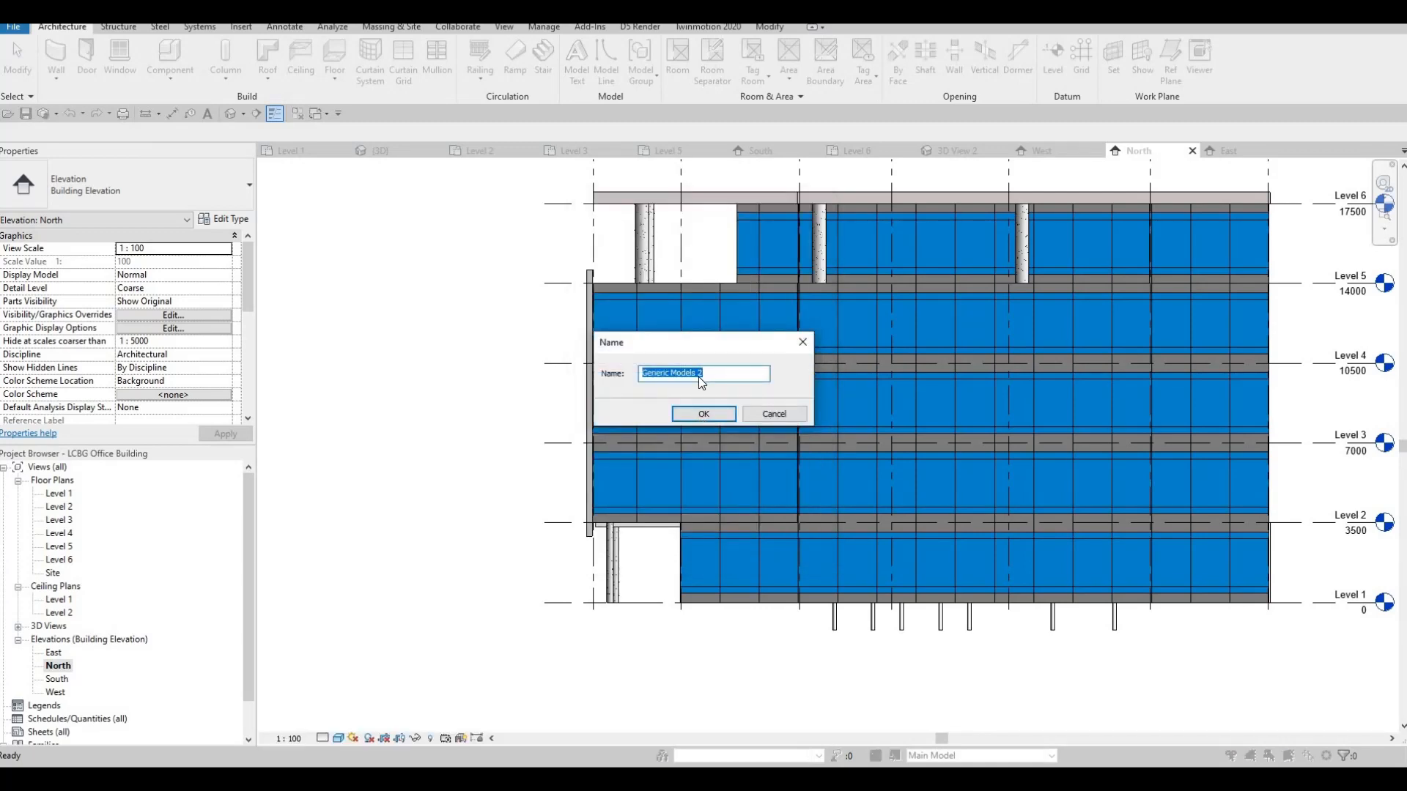
pyautogui.press('Return')
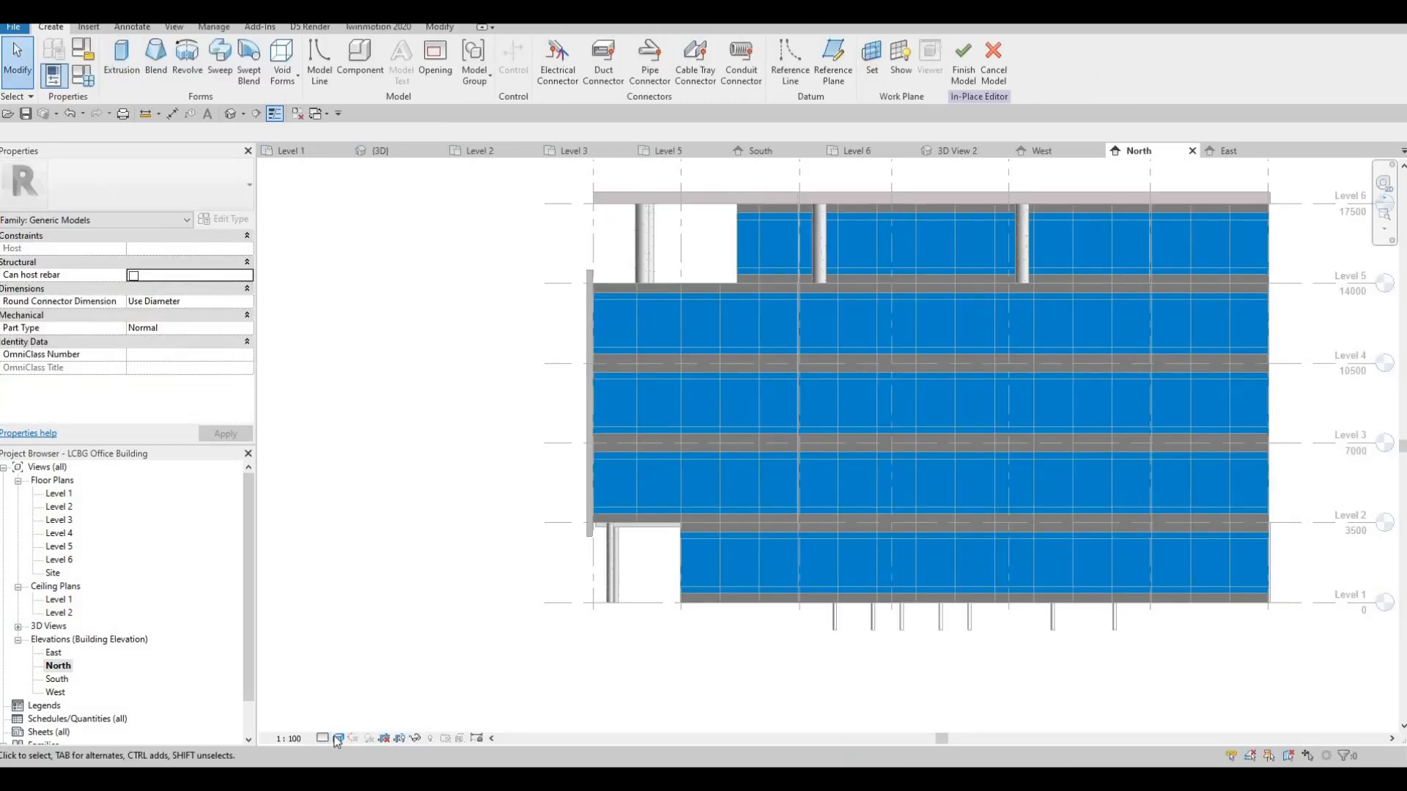
pyautogui.click(339, 737)
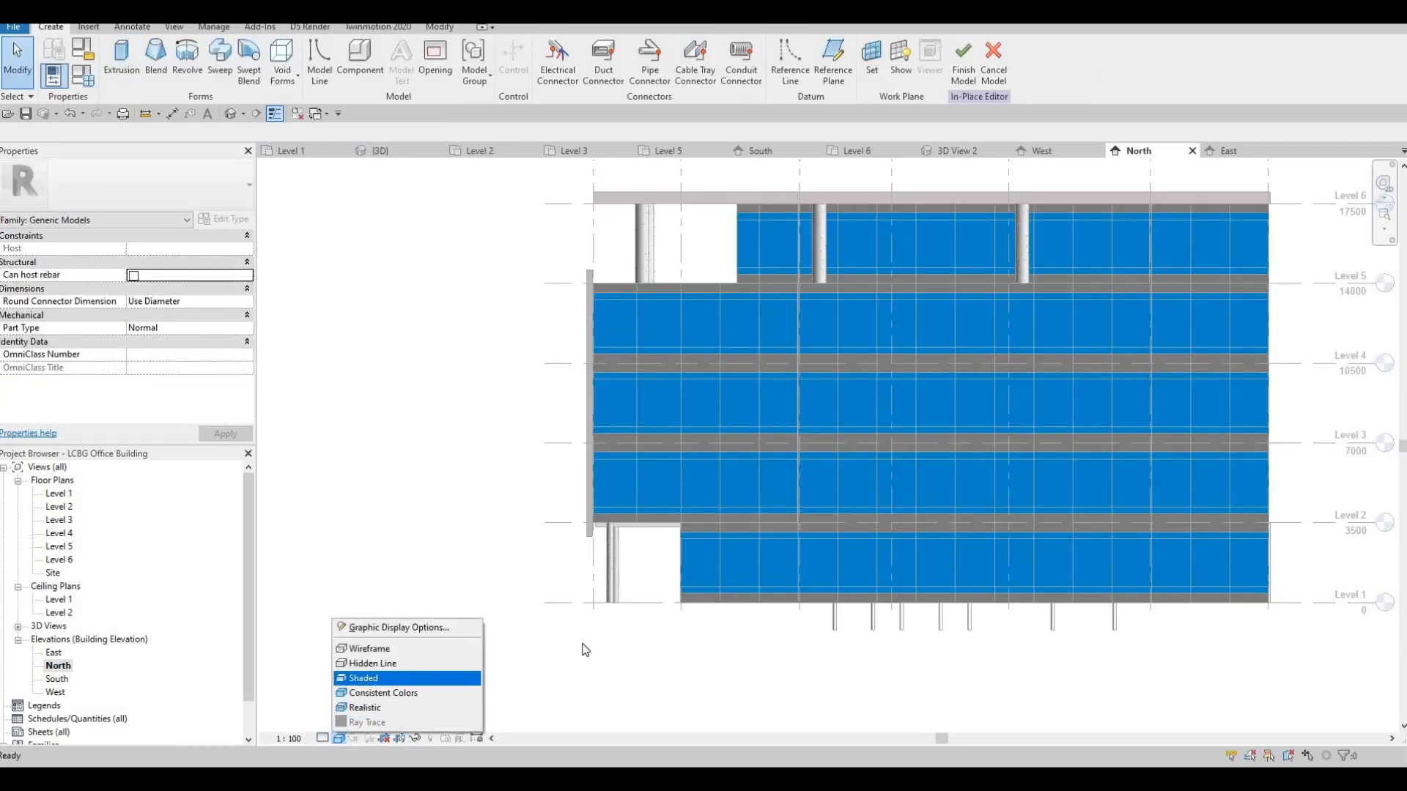
pyautogui.click(373, 663)
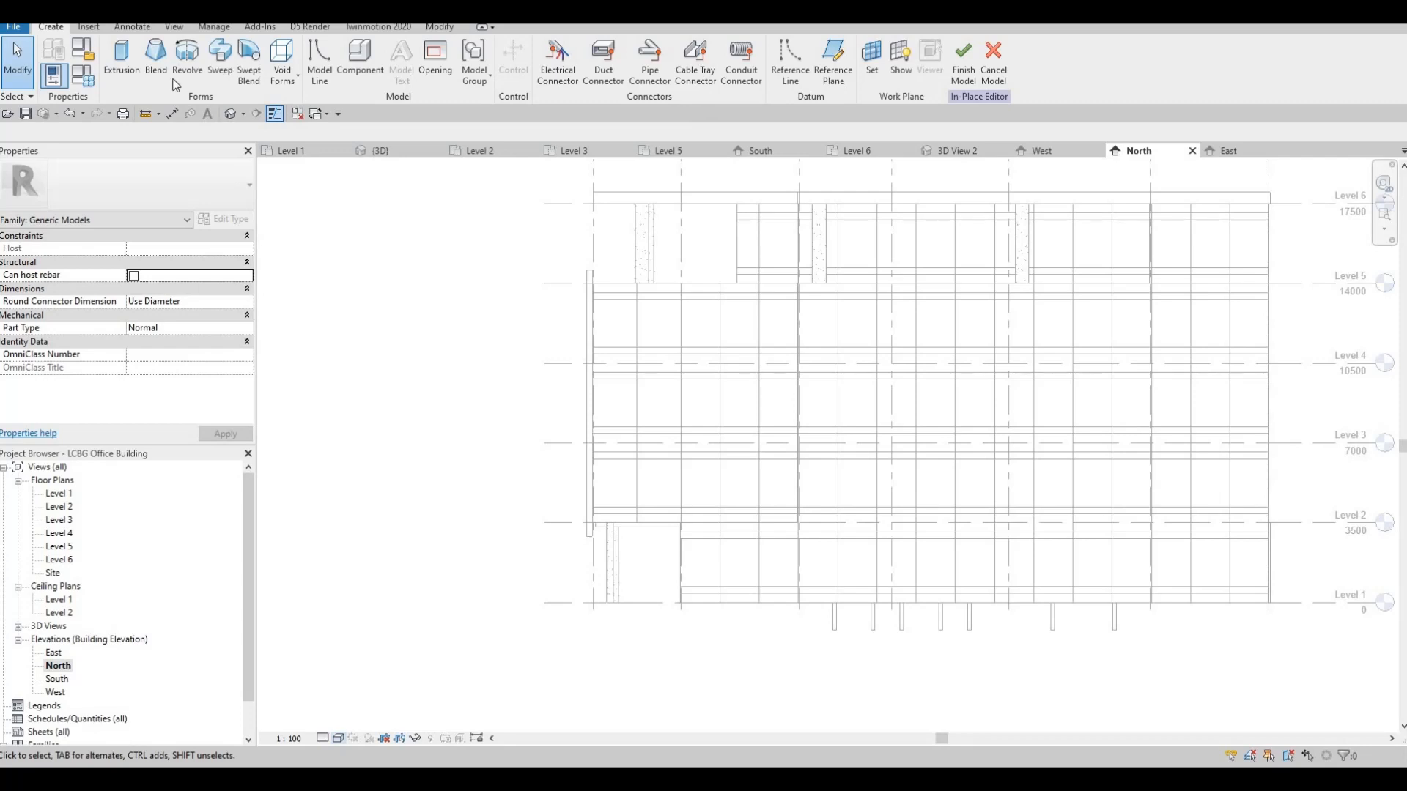
pyautogui.click(122, 58)
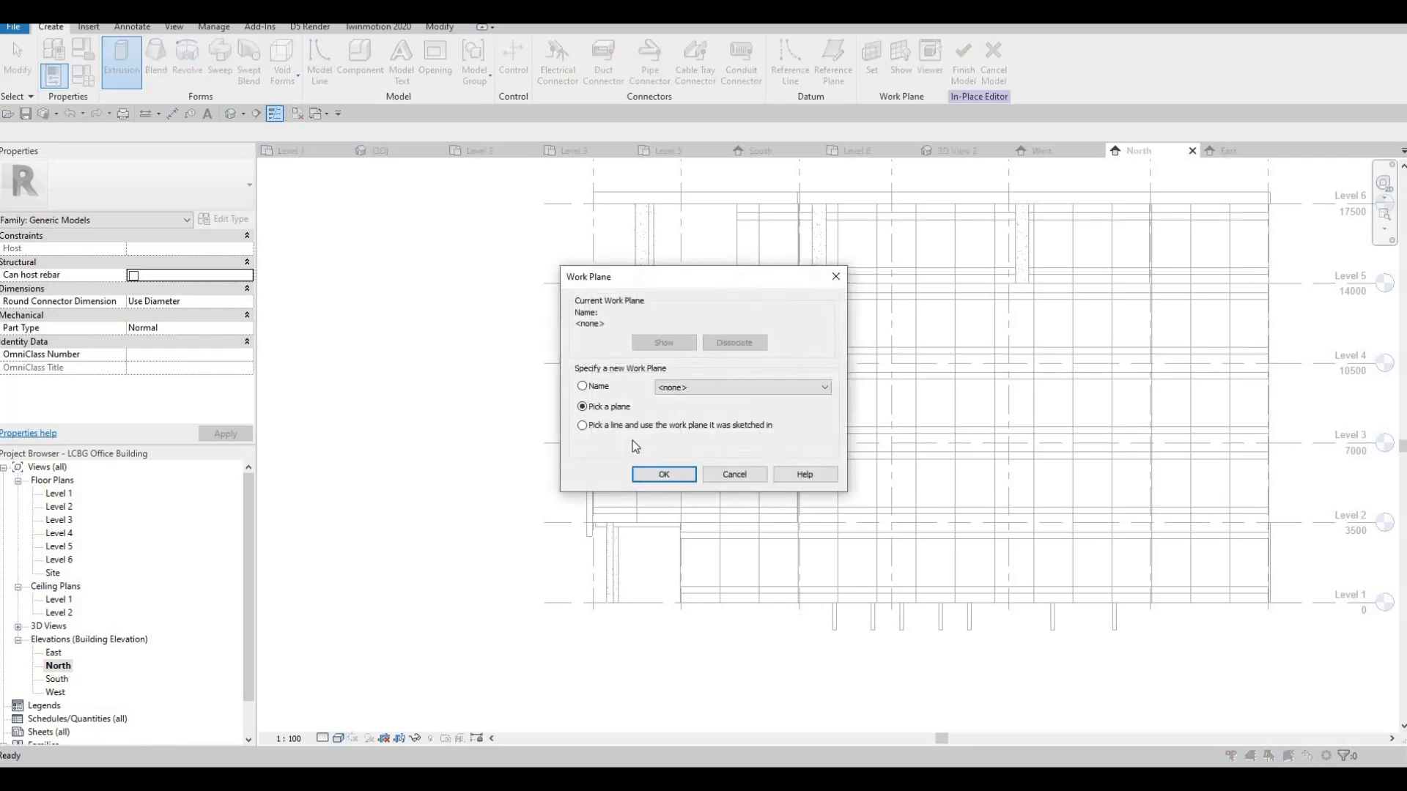
pyautogui.click(662, 474)
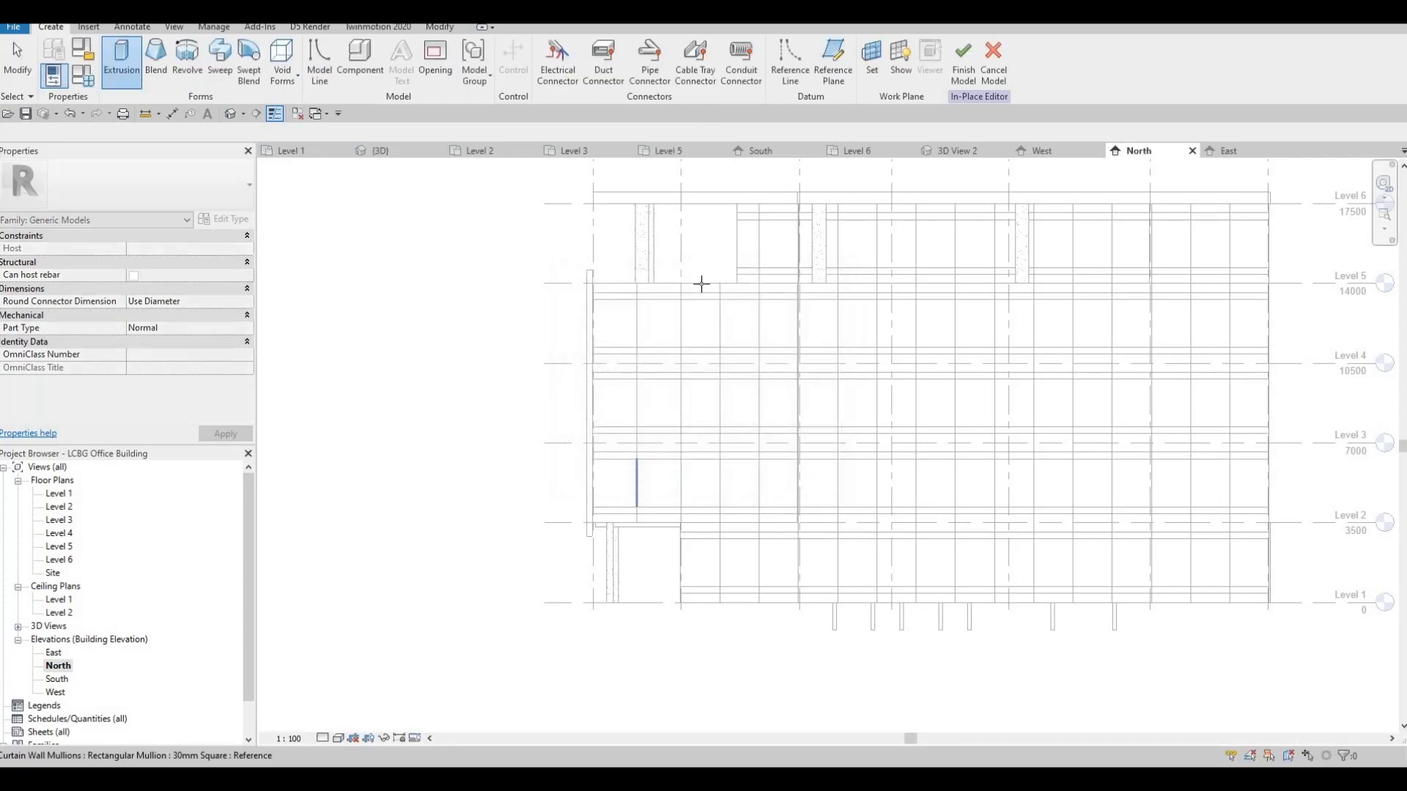
pyautogui.scroll(4, 574, 319)
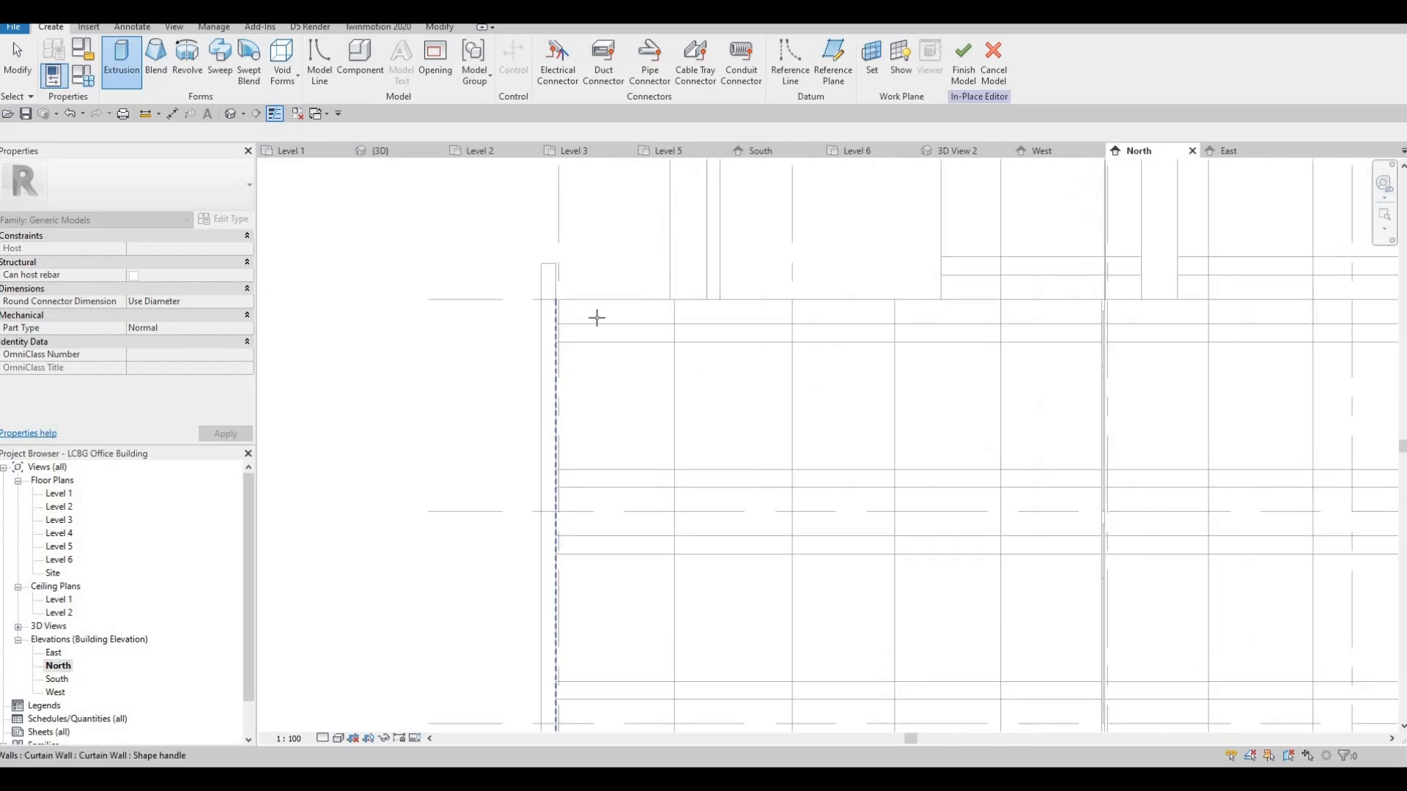
pyautogui.moveTo(633, 515); pyautogui.dragTo(633, 438, button='middle')
pyautogui.scroll(1, 633, 438)
pyautogui.scroll(3, 612, 449)
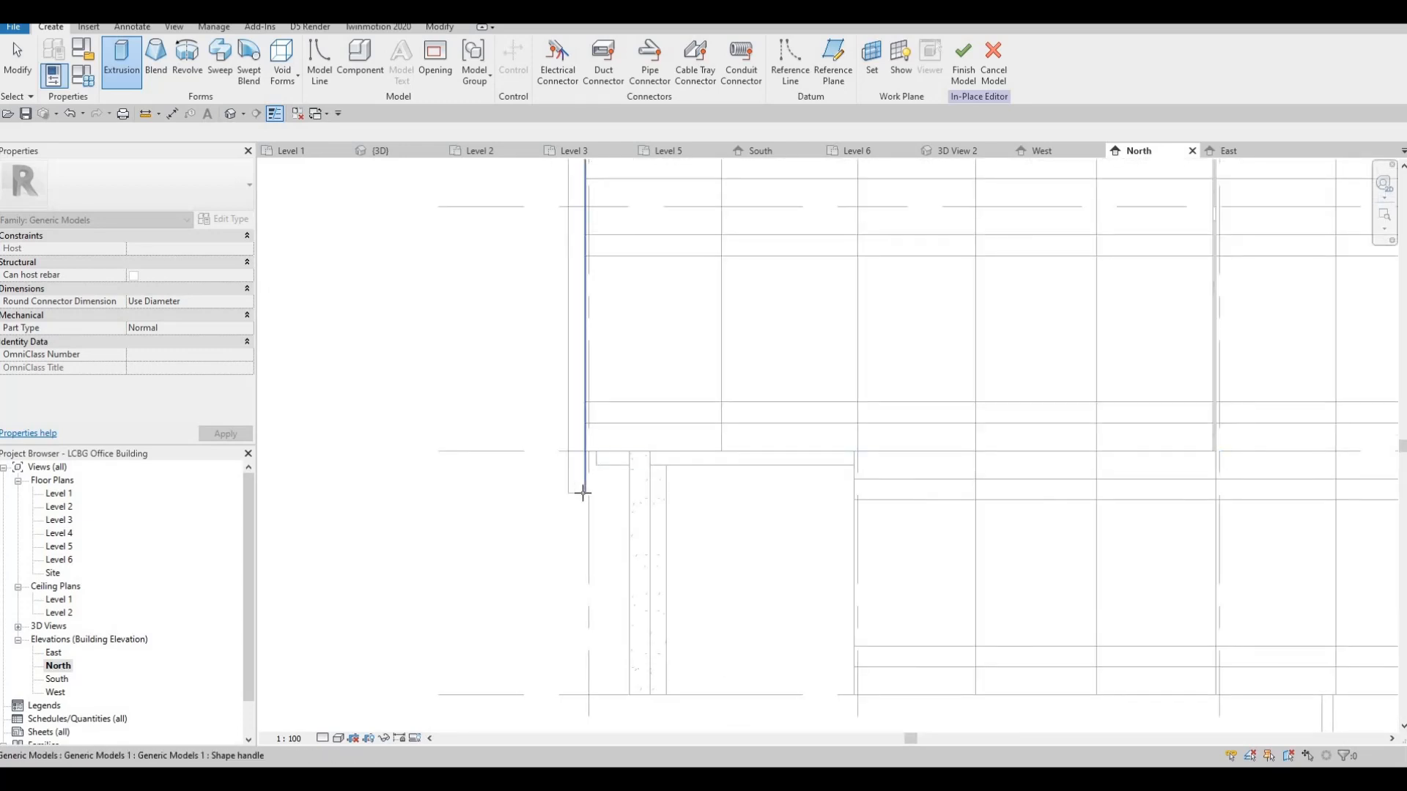
pyautogui.click(648, 458)
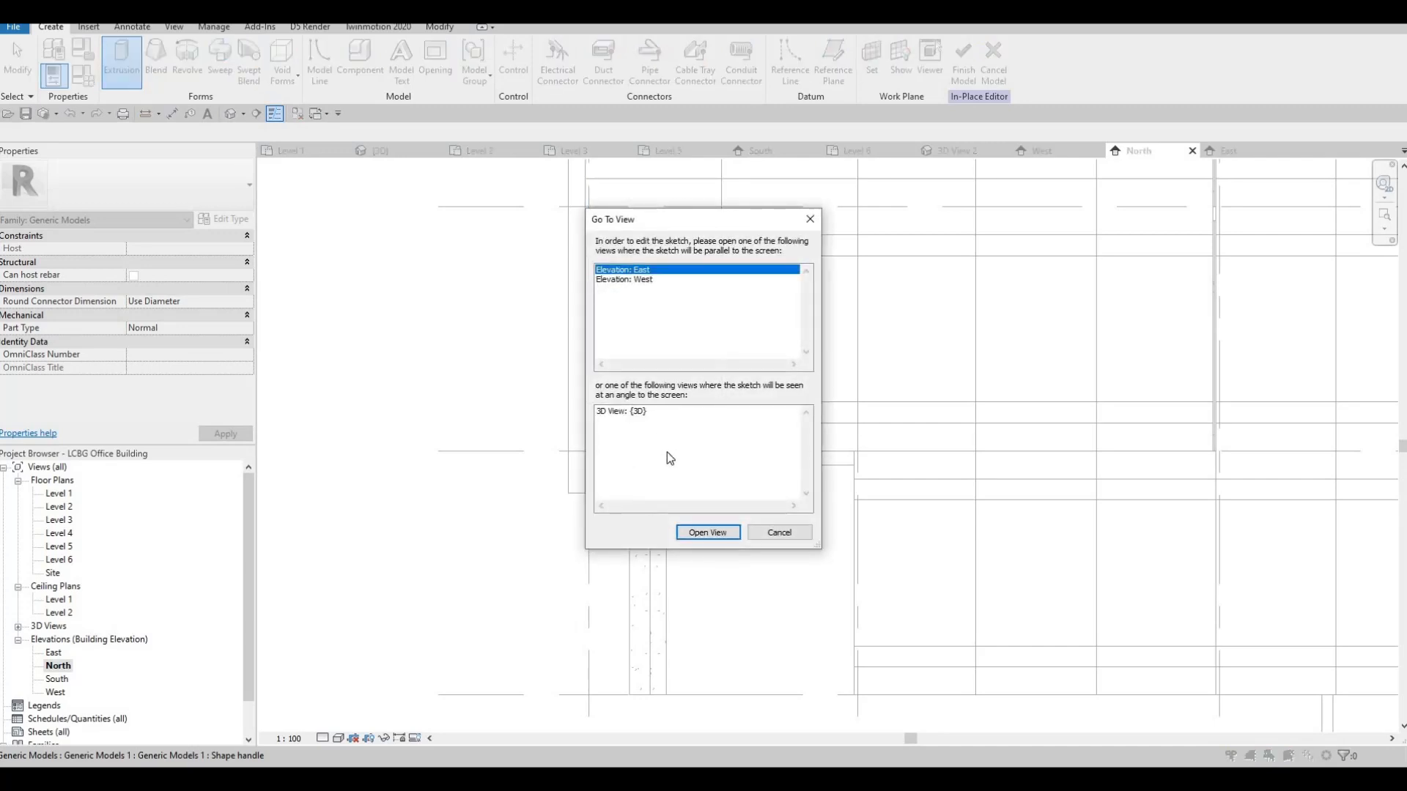
pyautogui.press('Escape')
pyautogui.press('Escape')
# Step: Pick a glazed curtain panel on the North elevation as the work plane for the new extrusion
pyautogui.scroll(2, 606, 525)
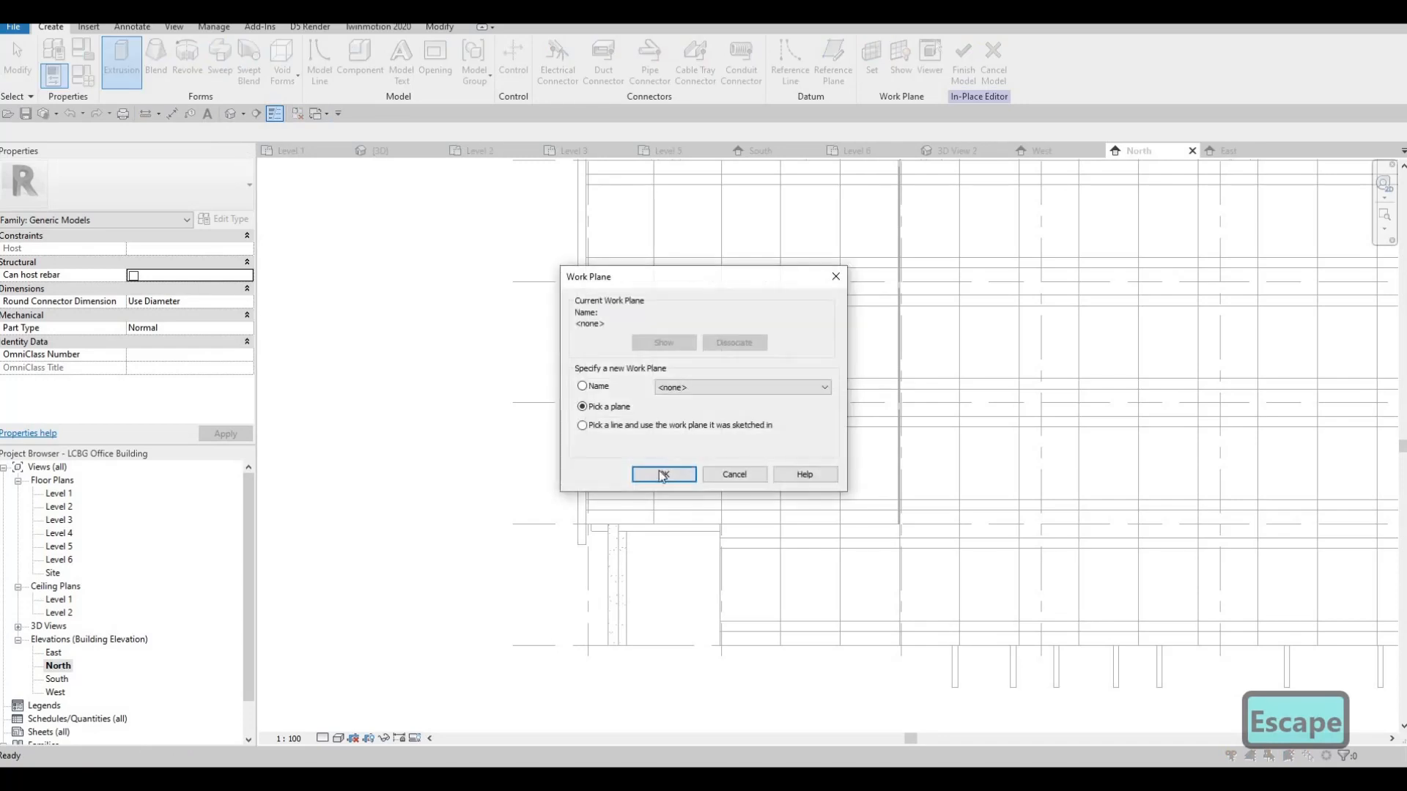
pyautogui.press('Return')
pyautogui.scroll(2, 619, 499)
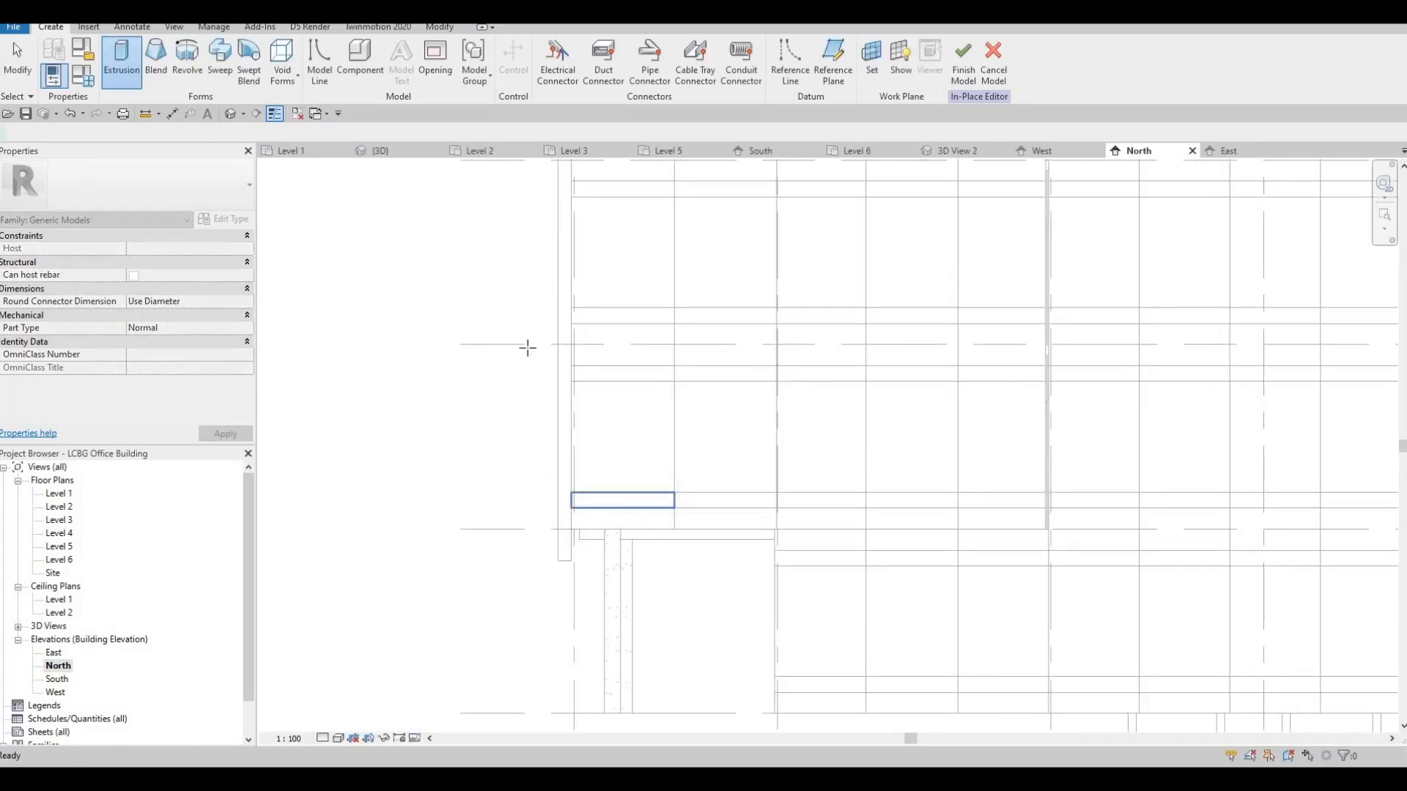
pyautogui.click(590, 230)
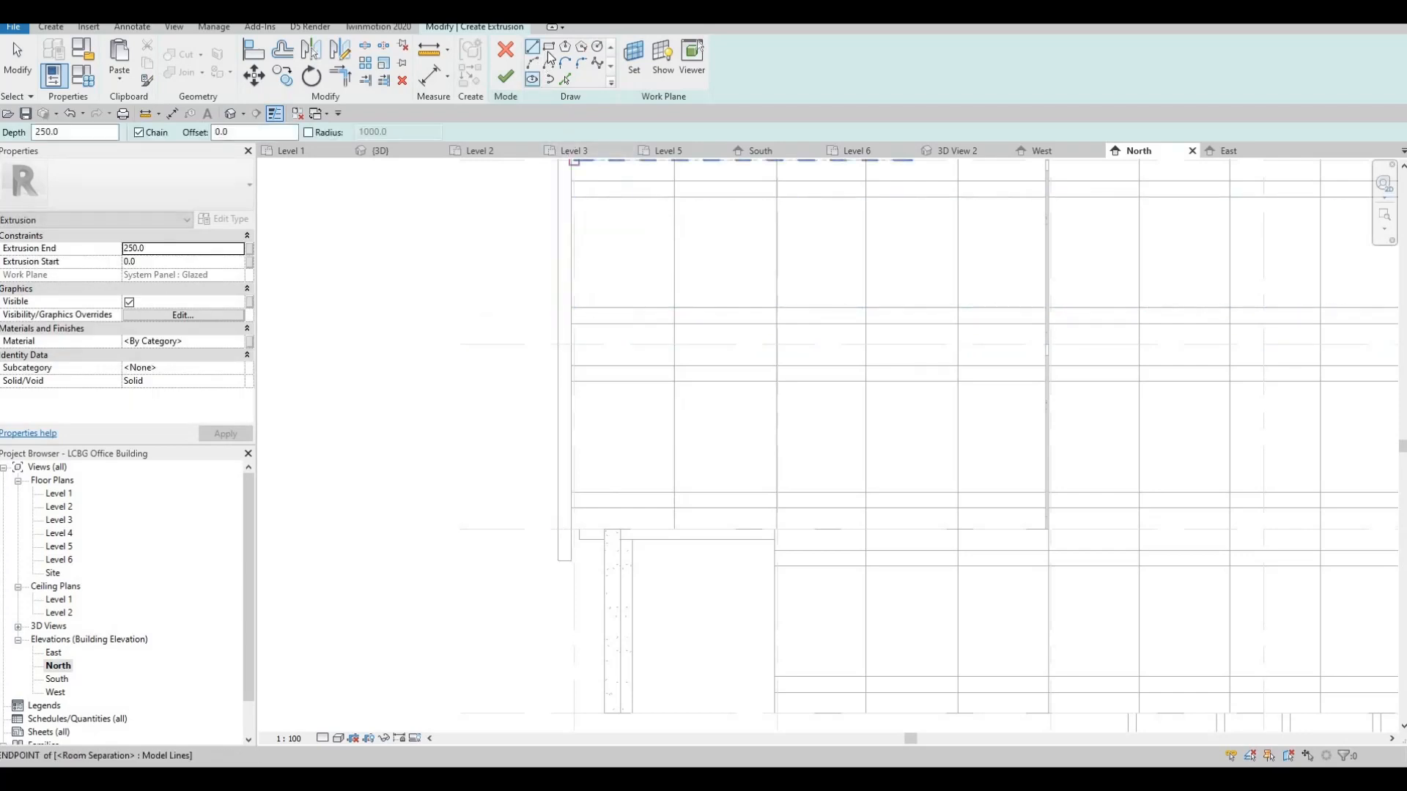
# Step: Sketch a horizontal rectangle about 9100 by 900 mm from the lower corner of the east frame along Level 2 on the north facade
pyautogui.press('r')
pyautogui.press('c')
pyautogui.scroll(1, 568, 568)
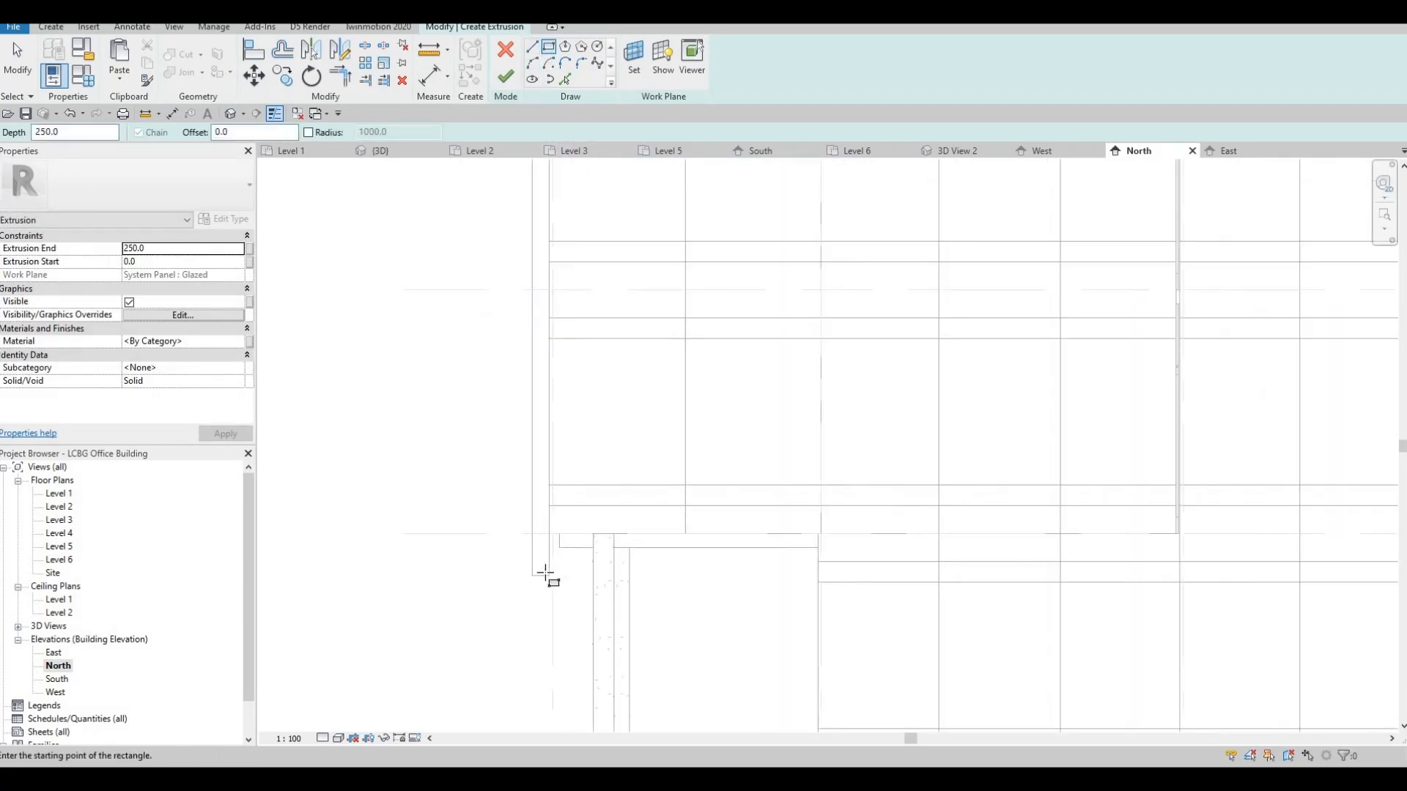
pyautogui.click(533, 576)
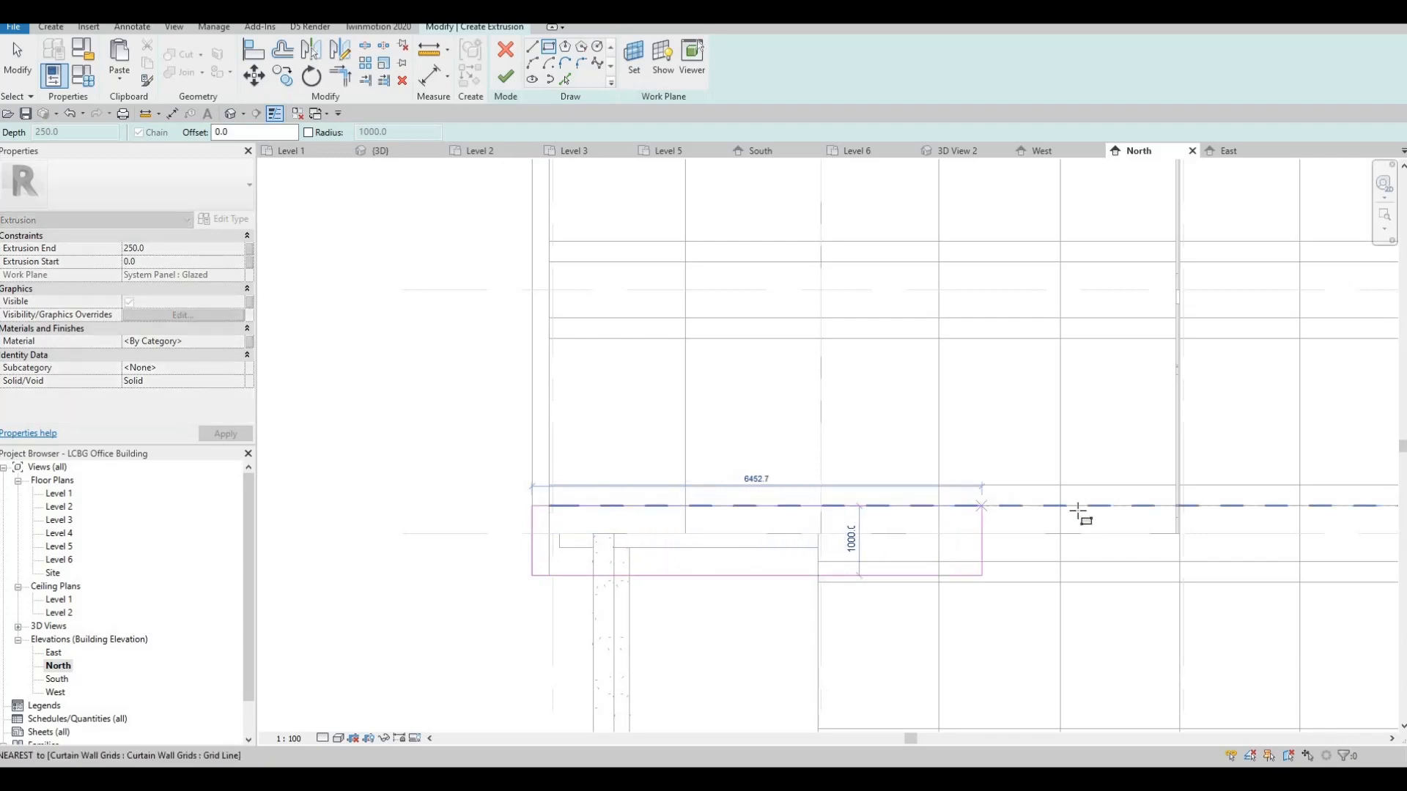
pyautogui.scroll(-3, 974, 509)
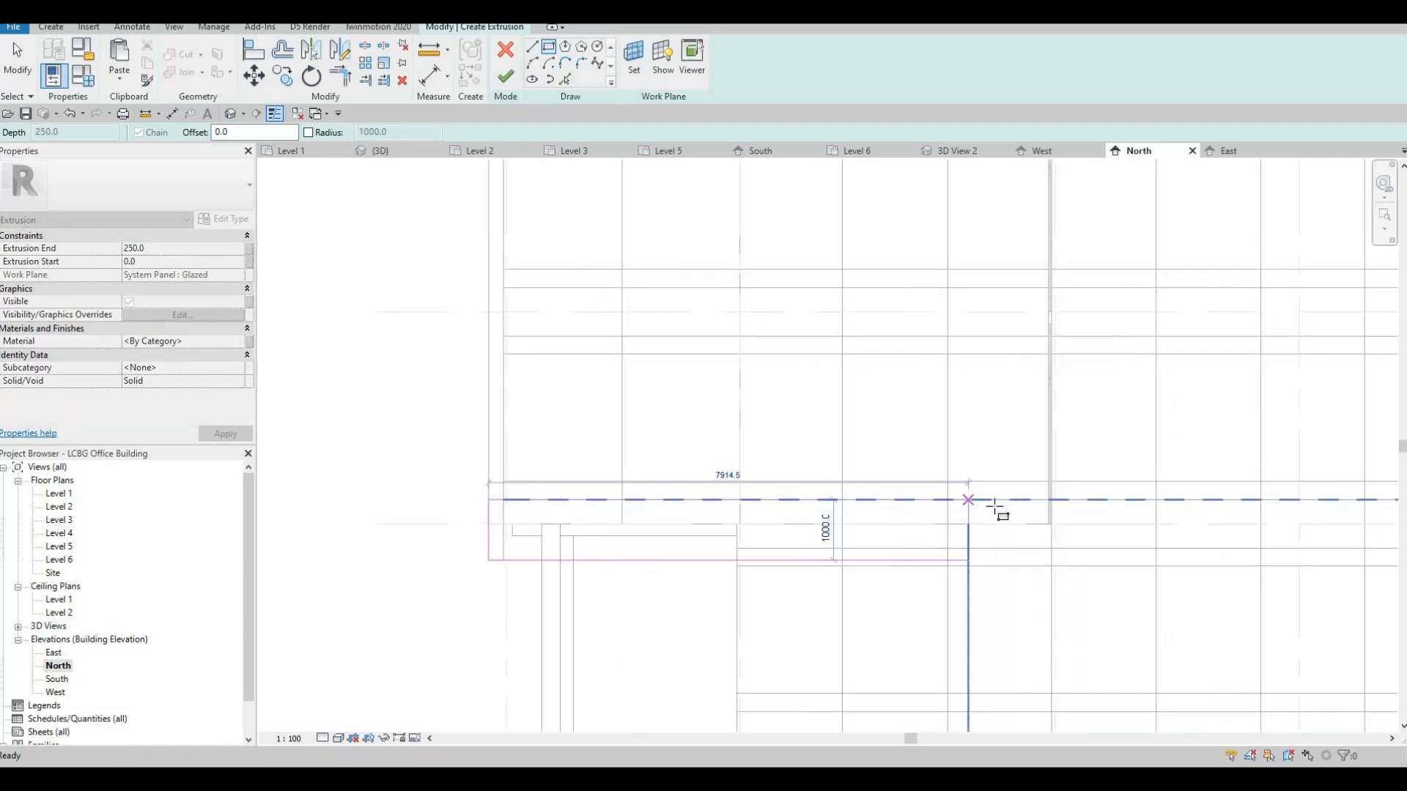
pyautogui.scroll(-1, 1033, 508)
pyautogui.scroll(1, 1034, 510)
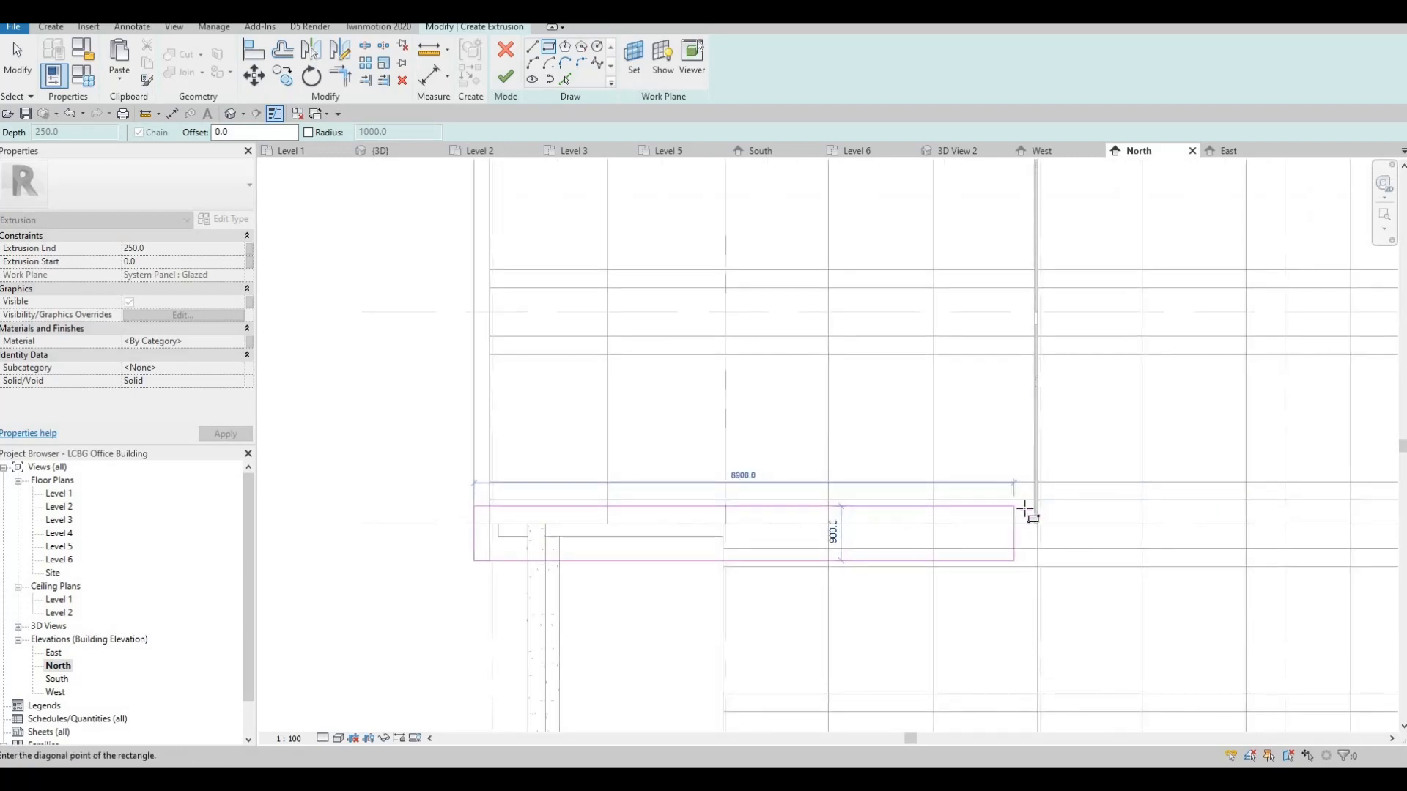
pyautogui.press('Escape')
pyautogui.press('Escape')
pyautogui.press('Escape')
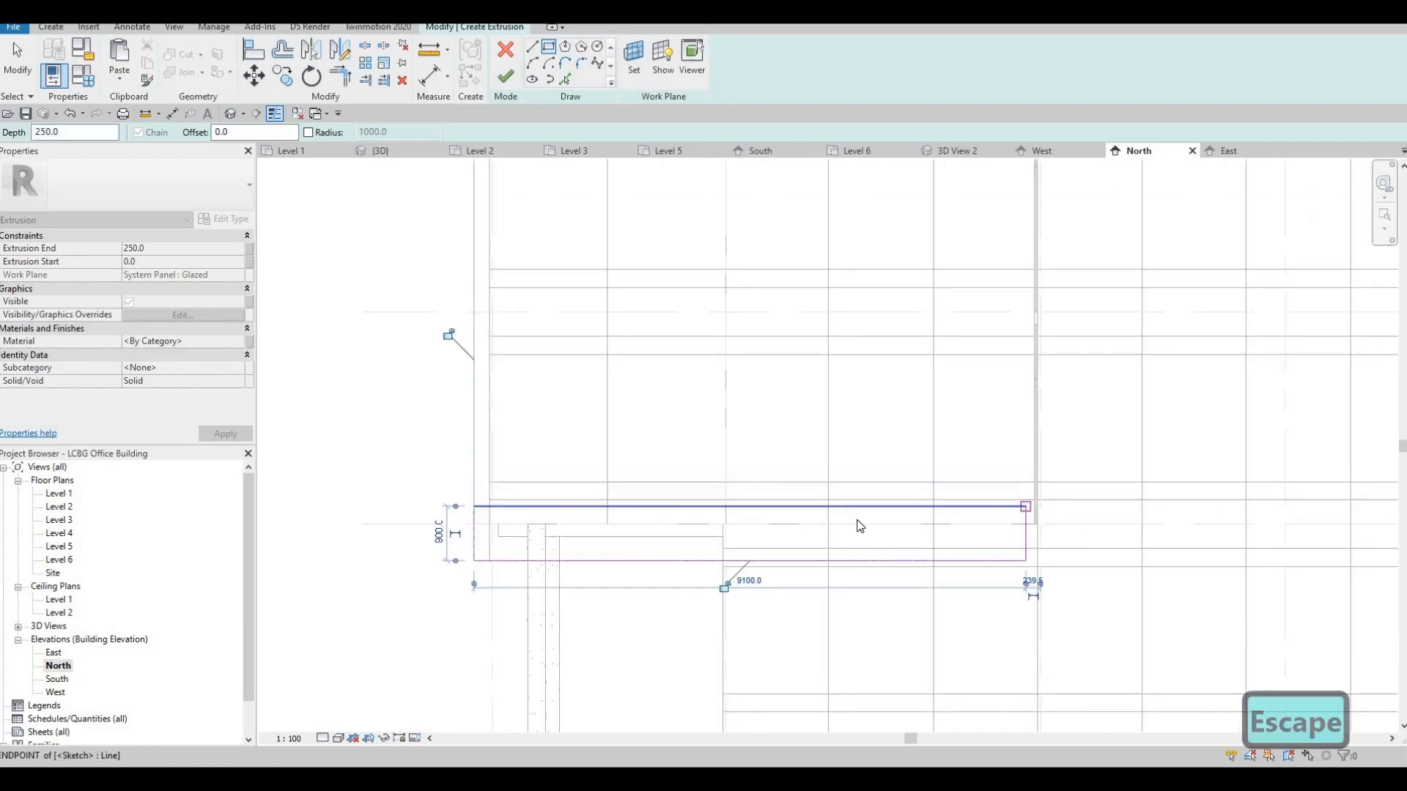
# Step: Set the rectangle's height to 800 mm, then finish the extrusion sketch and the in-place model
pyautogui.click(1020, 542)
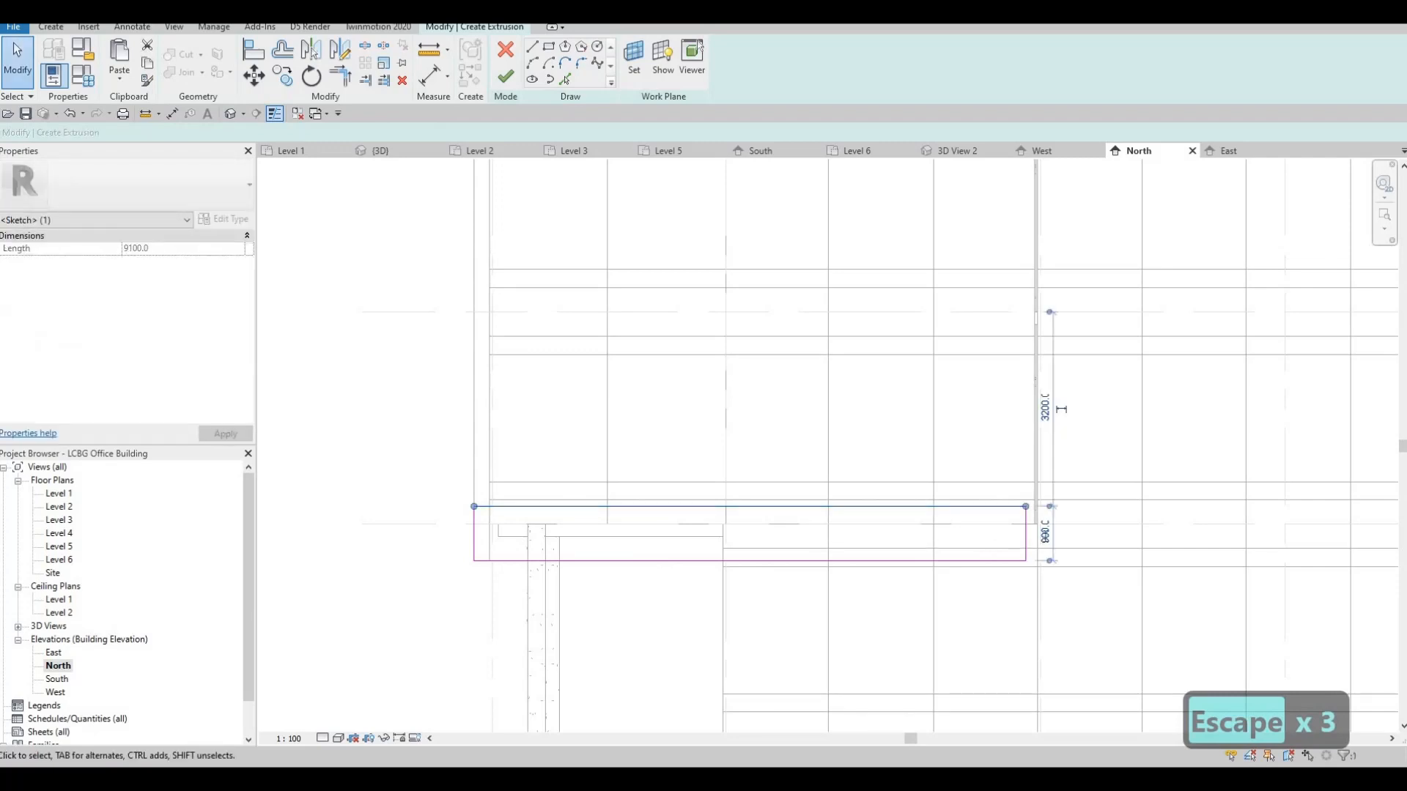
pyautogui.write('800')
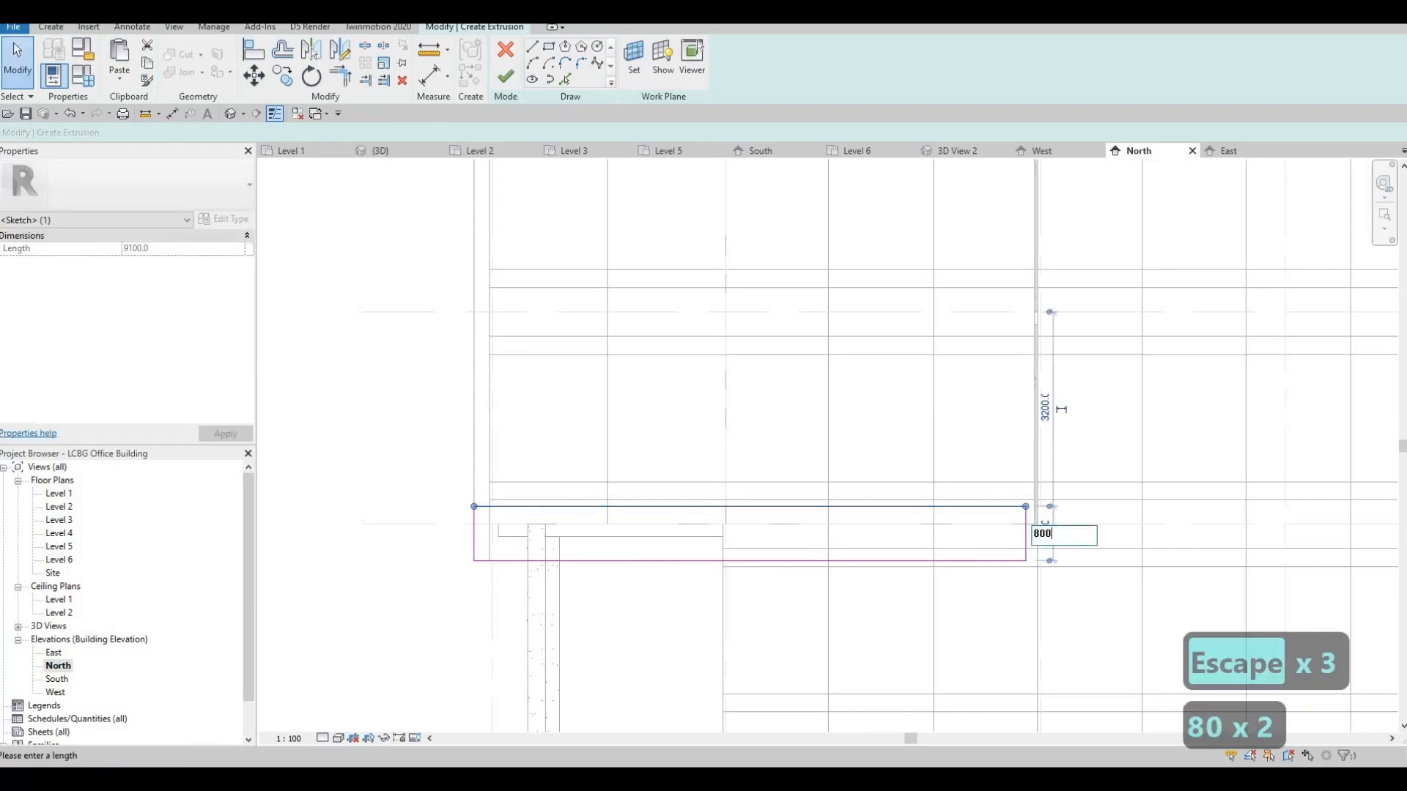
pyautogui.press('Return')
pyautogui.press('Escape')
pyautogui.press('Escape')
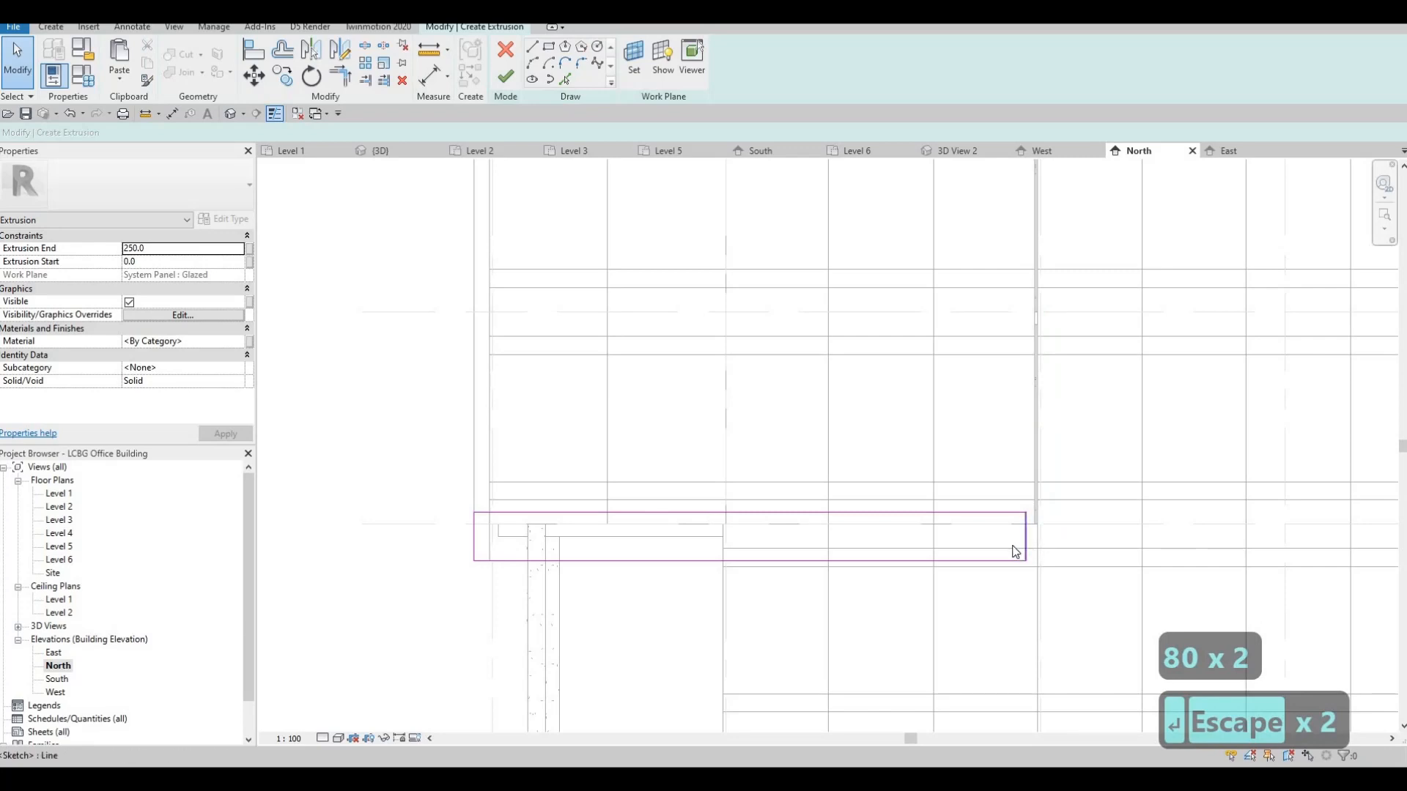
pyautogui.click(519, 77)
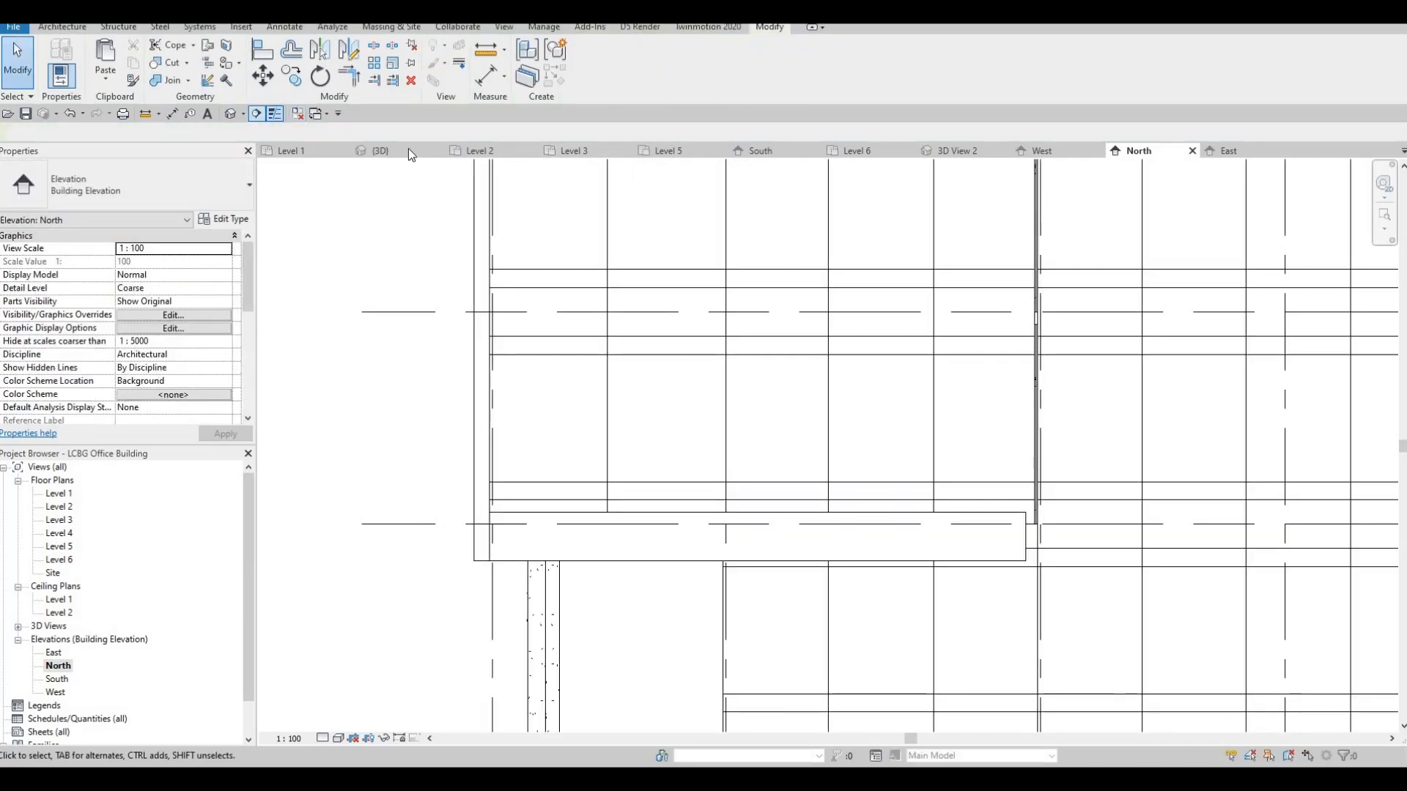
# Step: In the 3D view, shorten the north band by pulling its outer end back out of the east frame's corner
pyautogui.click(408, 149)
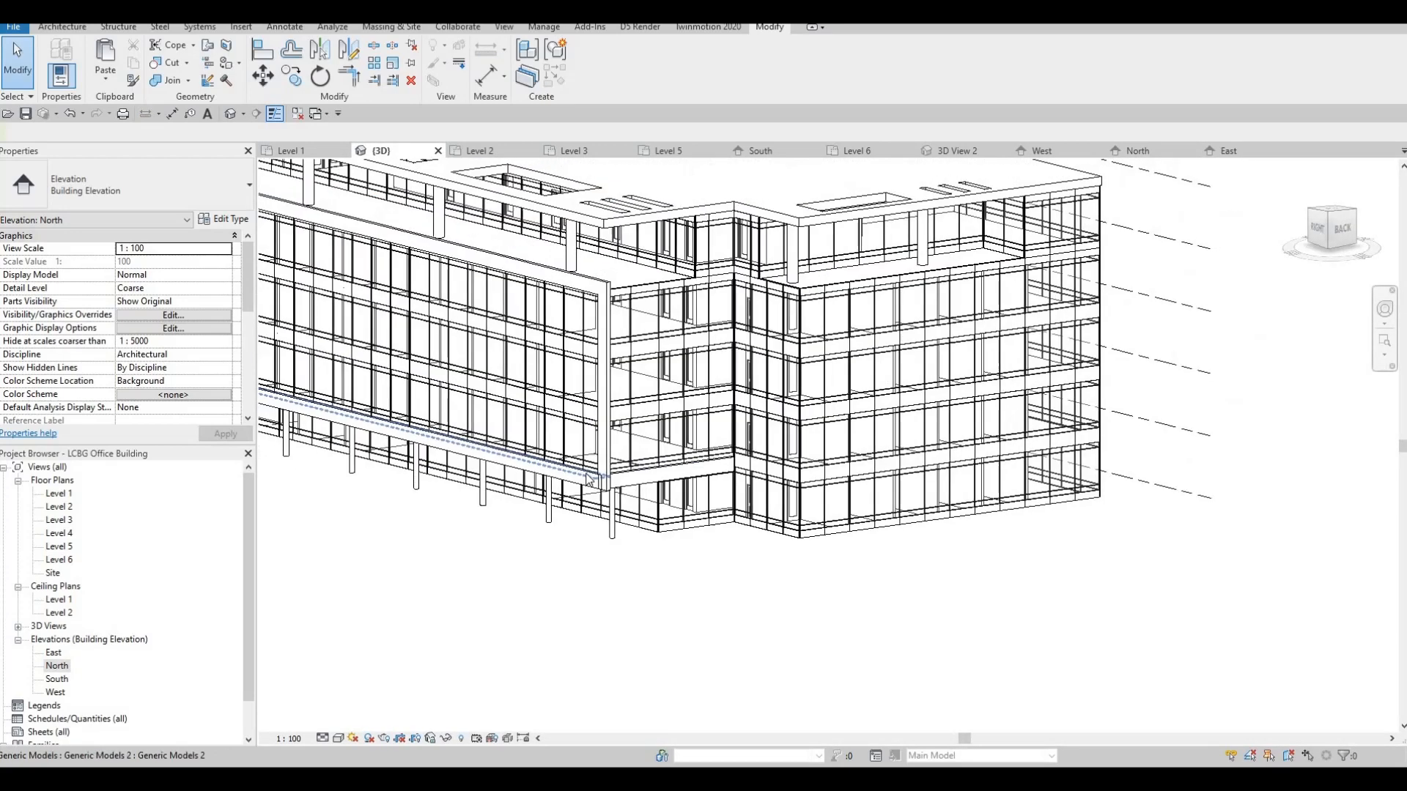
pyautogui.scroll(5, 588, 478)
pyautogui.click(517, 460)
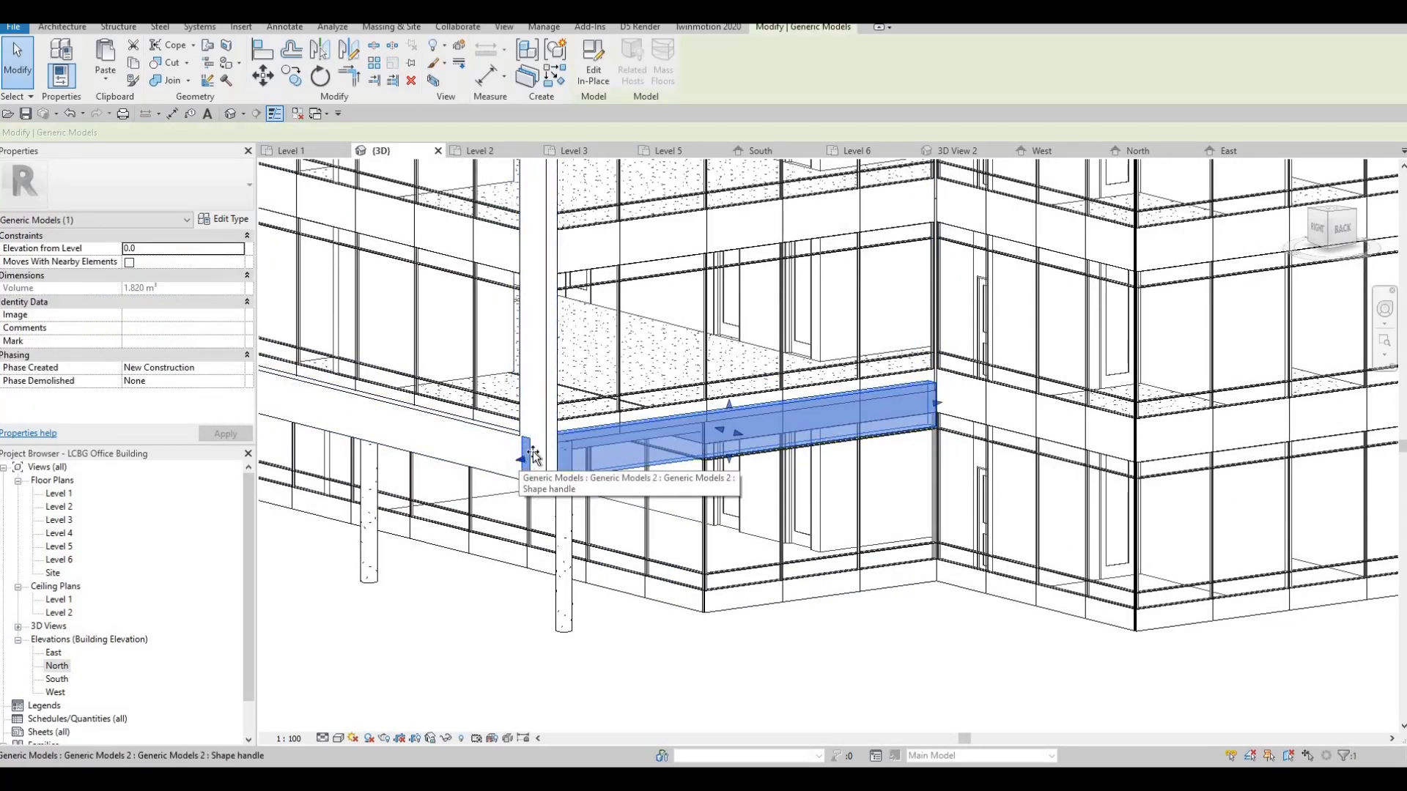
pyautogui.moveTo(521, 462); pyautogui.dragTo(548, 460)
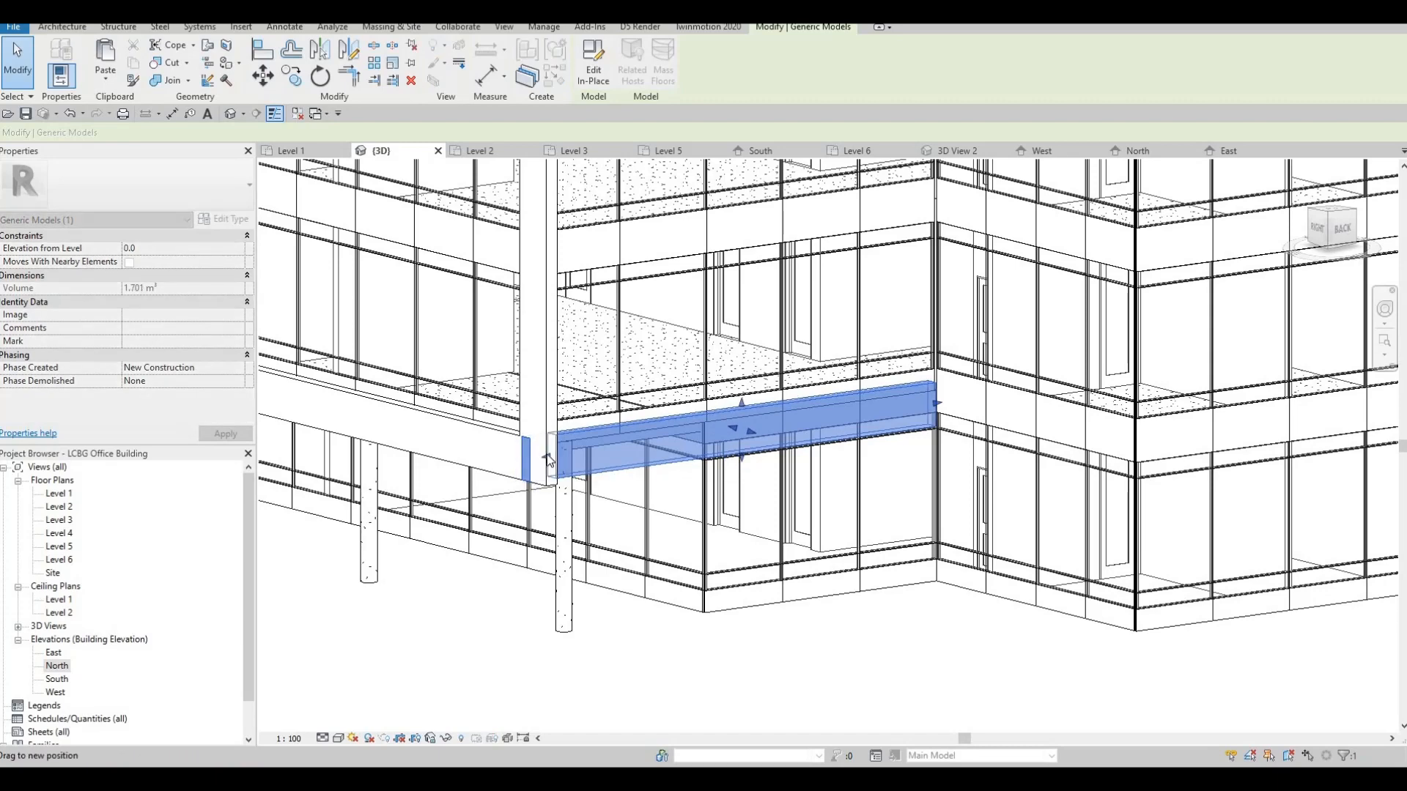
pyautogui.press('Escape')
# Step: Stretch the north band's outer end further back so that its end face is clear of the frame
pyautogui.keyDown('shift'); pyautogui.moveTo(553, 480); pyautogui.dragTo(894, 367, button='middle'); pyautogui.keyUp('shift')
pyautogui.scroll(5, 842, 411)
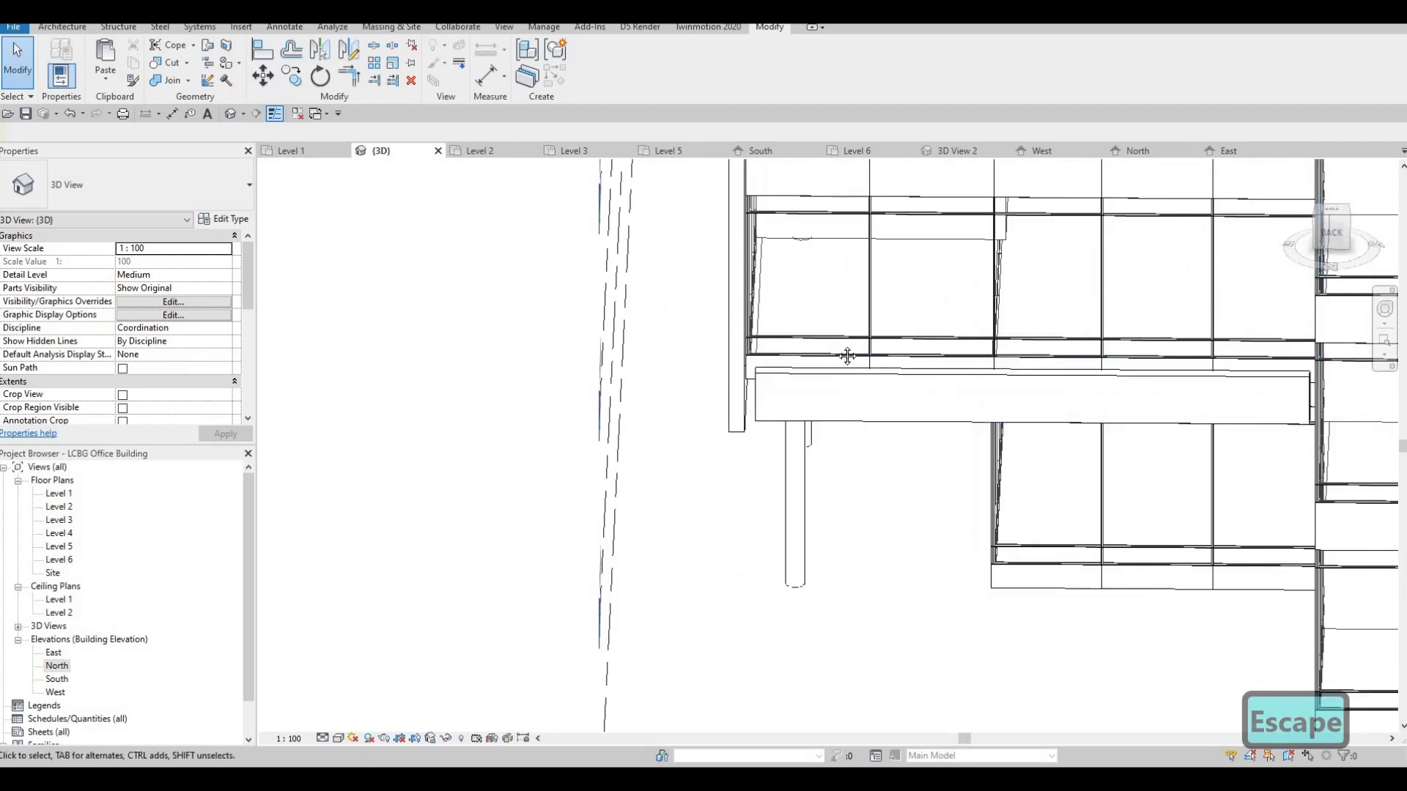
pyautogui.scroll(4, 751, 317)
pyautogui.click(709, 317)
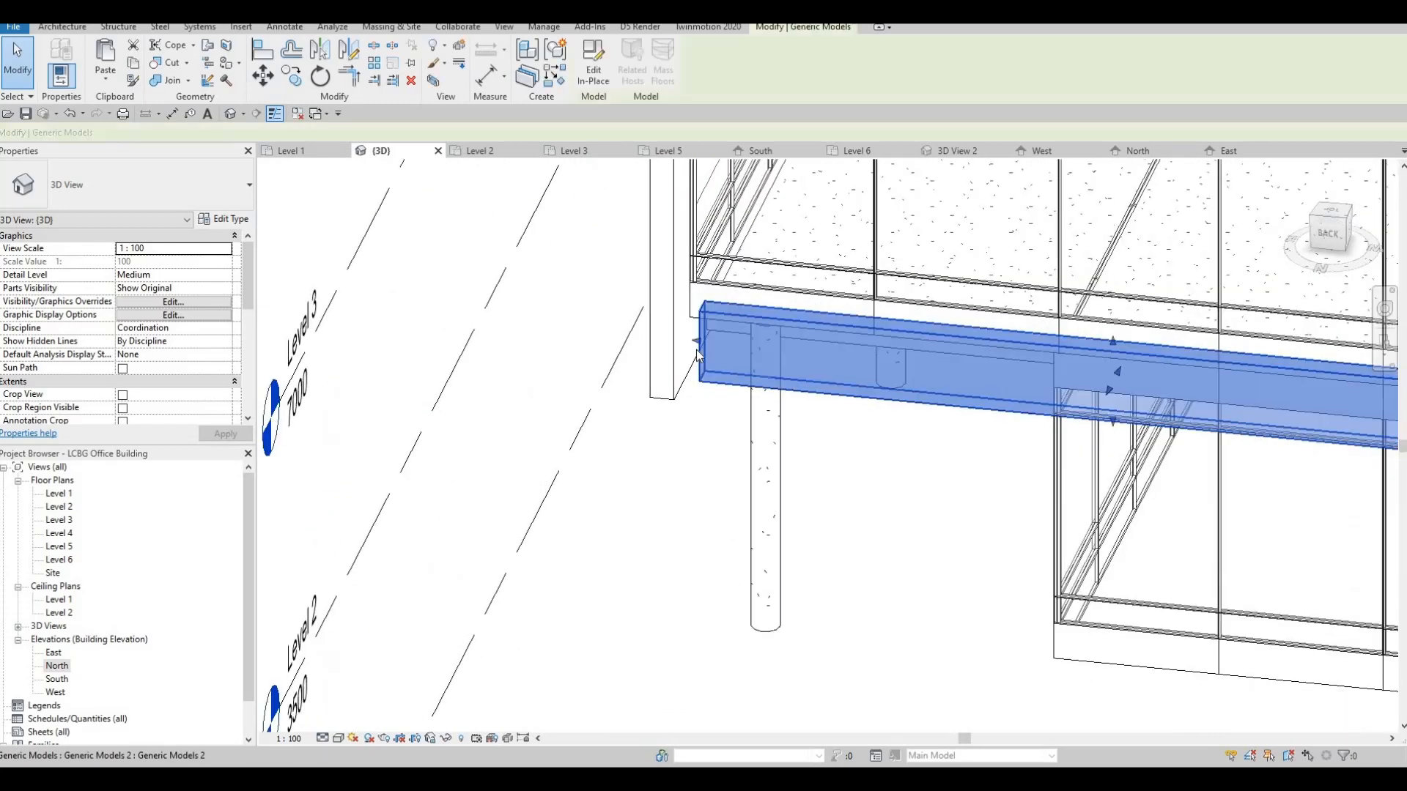
pyautogui.scroll(2, 694, 352)
pyautogui.moveTo(665, 349); pyautogui.dragTo(710, 353)
pyautogui.press('Escape')
pyautogui.press('Escape')
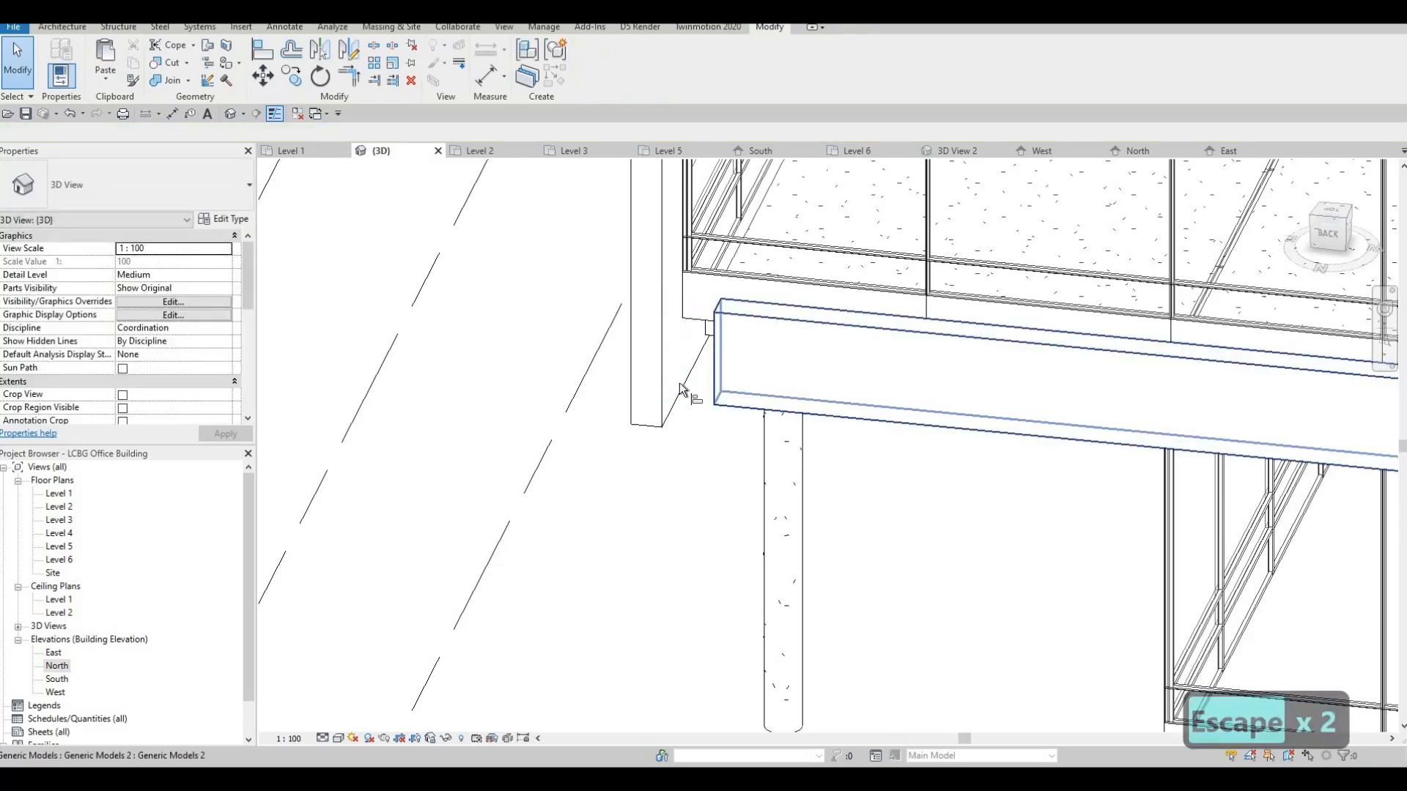
# Step: Align the north band's end face with the inner face of the east facade's frame
pyautogui.press('a')
pyautogui.press('l')
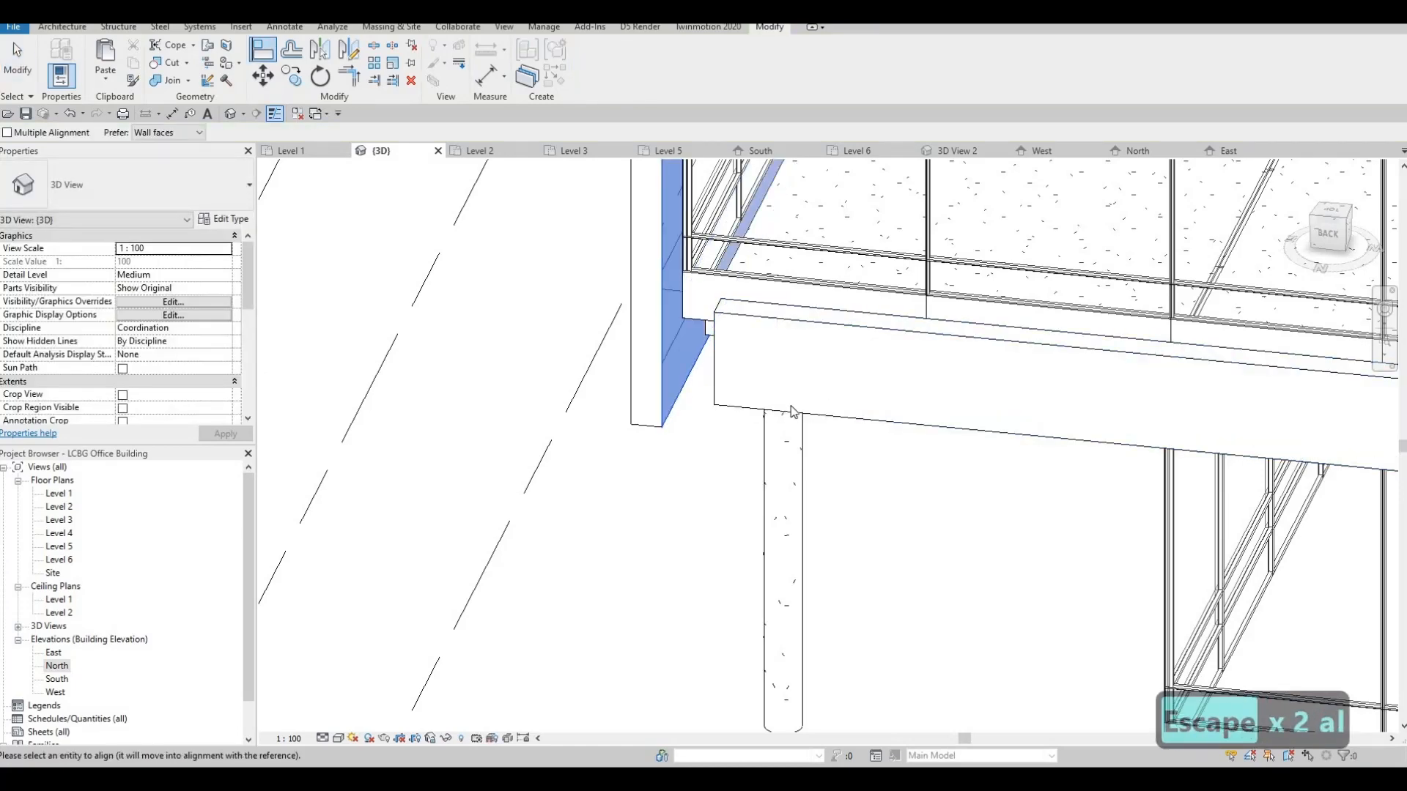
pyautogui.moveTo(701, 414); pyautogui.dragTo(1138, 551, button='middle')
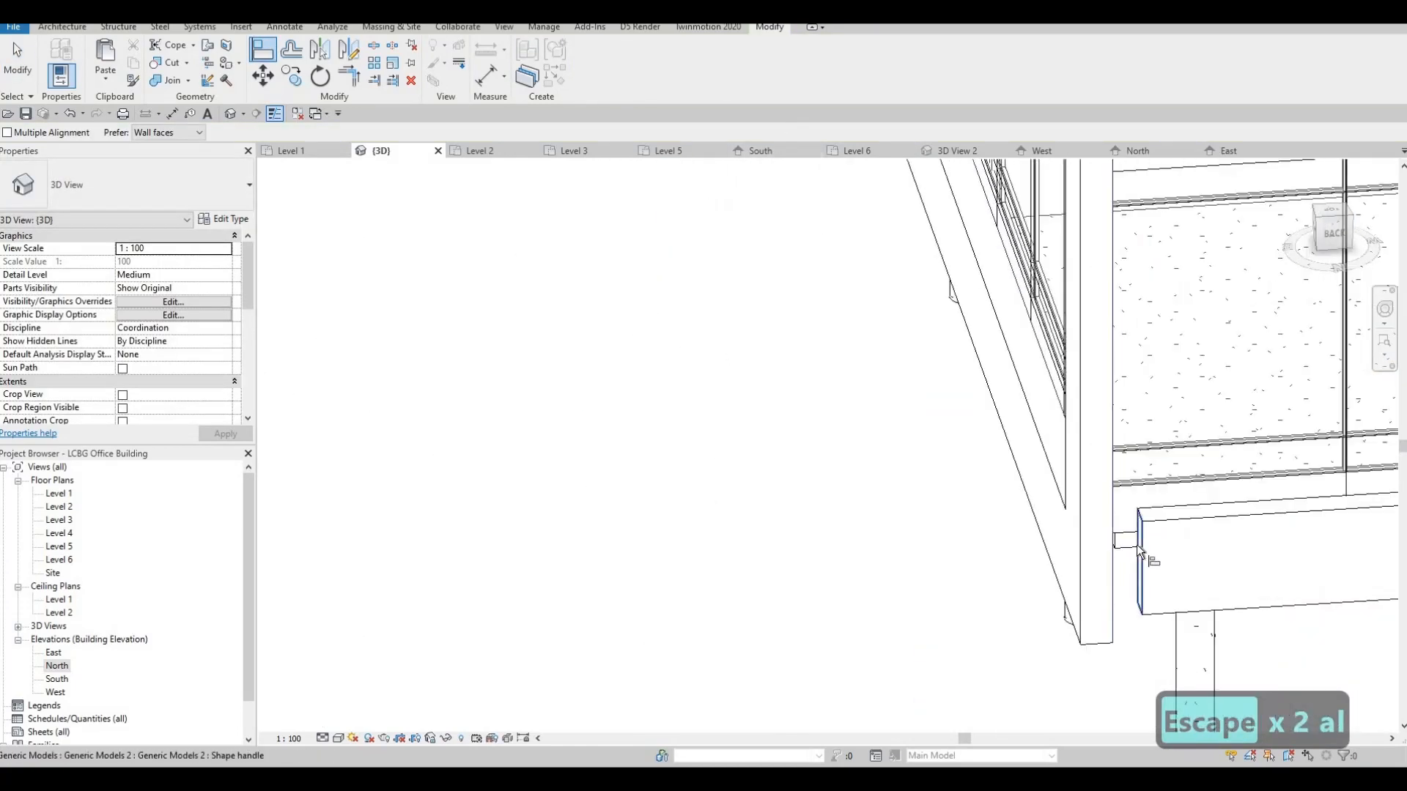
pyautogui.click(1116, 478)
pyautogui.press('Escape')
pyautogui.press('Escape')
# Step: Examine the corner where the north band meets the east frame from several angles in 3D
pyautogui.keyDown('shift'); pyautogui.moveTo(869, 349); pyautogui.dragTo(740, 334, button='middle'); pyautogui.keyUp('shift')
pyautogui.scroll(-5, 655, 375)
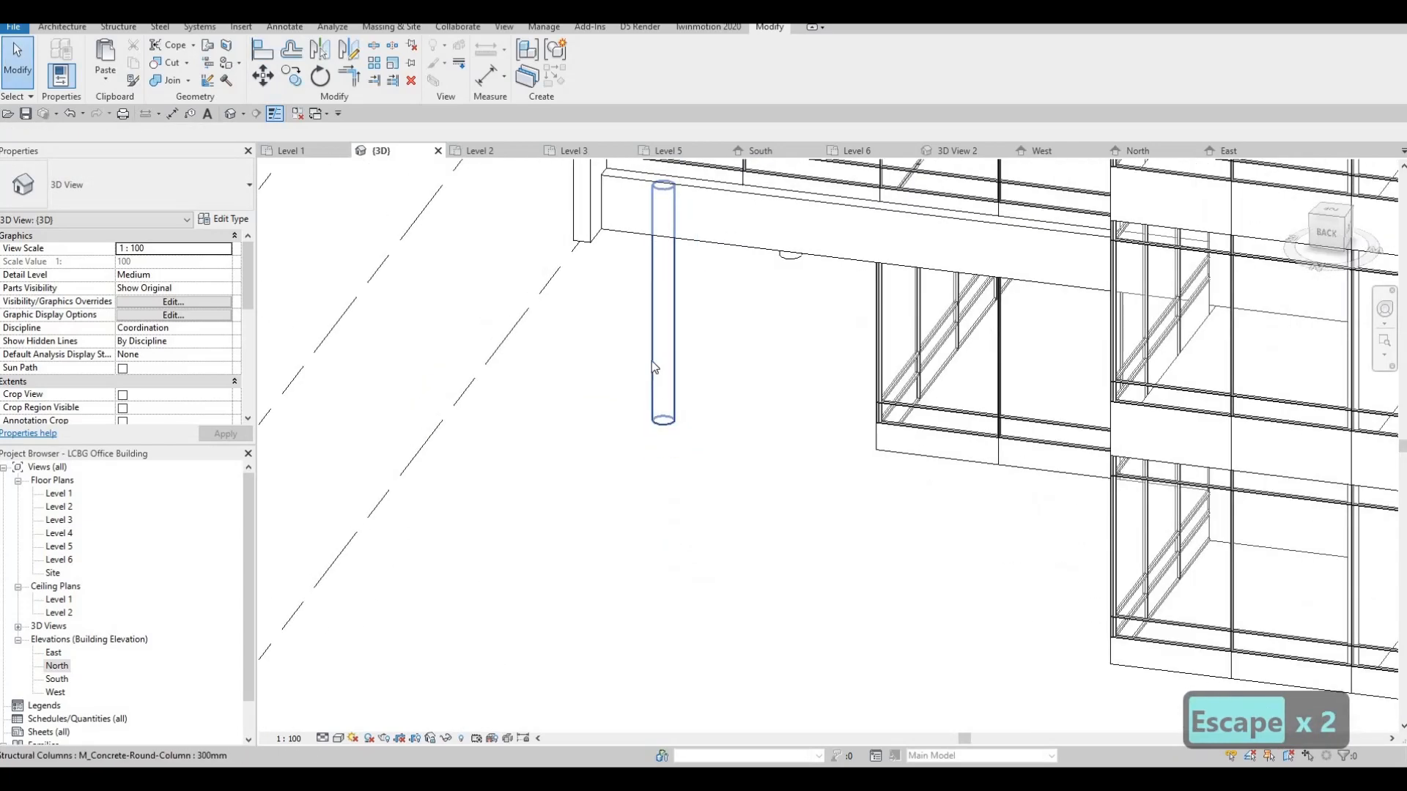
pyautogui.keyDown('shift'); pyautogui.moveTo(655, 375); pyautogui.dragTo(896, 447, button='middle'); pyautogui.keyUp('shift')
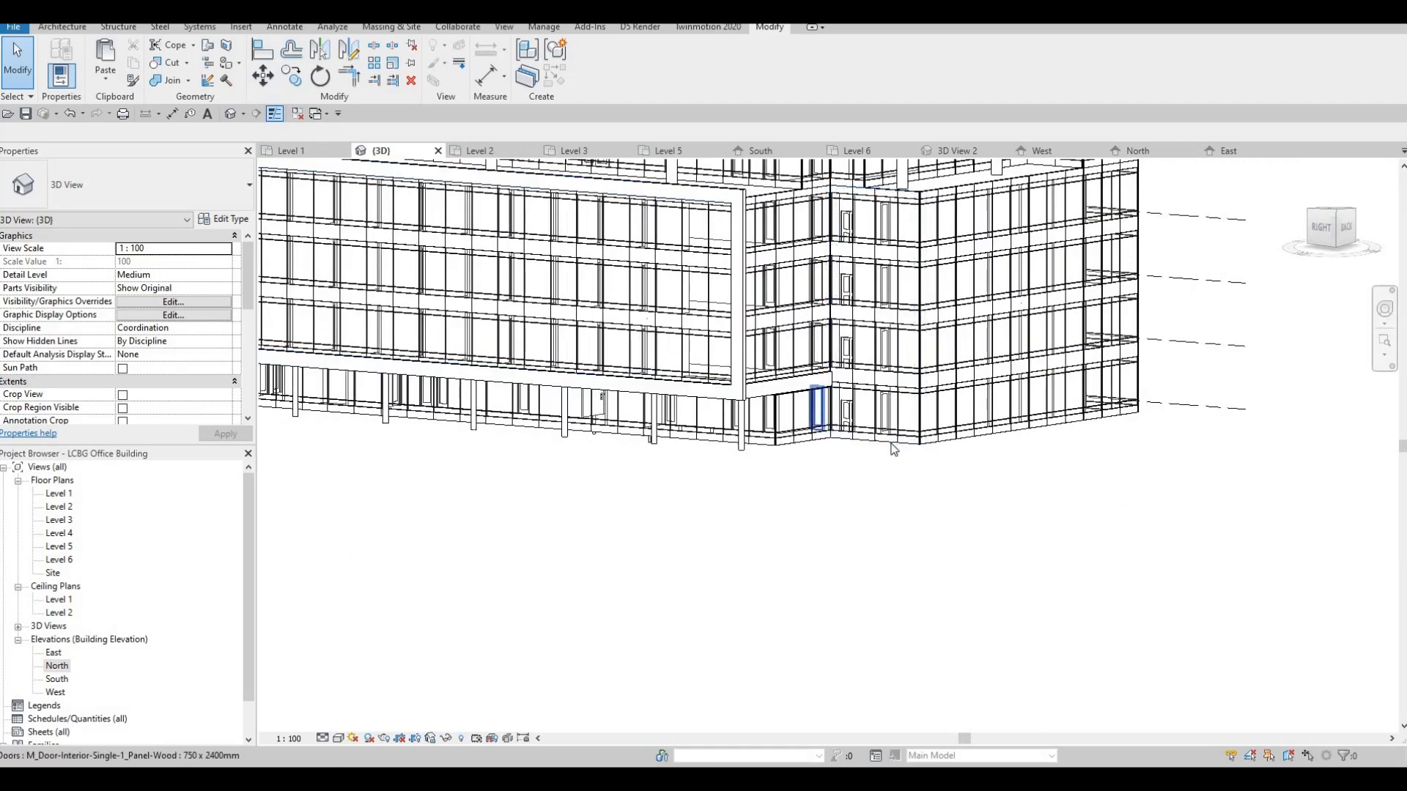
pyautogui.scroll(3, 791, 443)
pyautogui.keyDown('shift'); pyautogui.moveTo(803, 476); pyautogui.dragTo(901, 478, button='middle'); pyautogui.keyUp('shift')
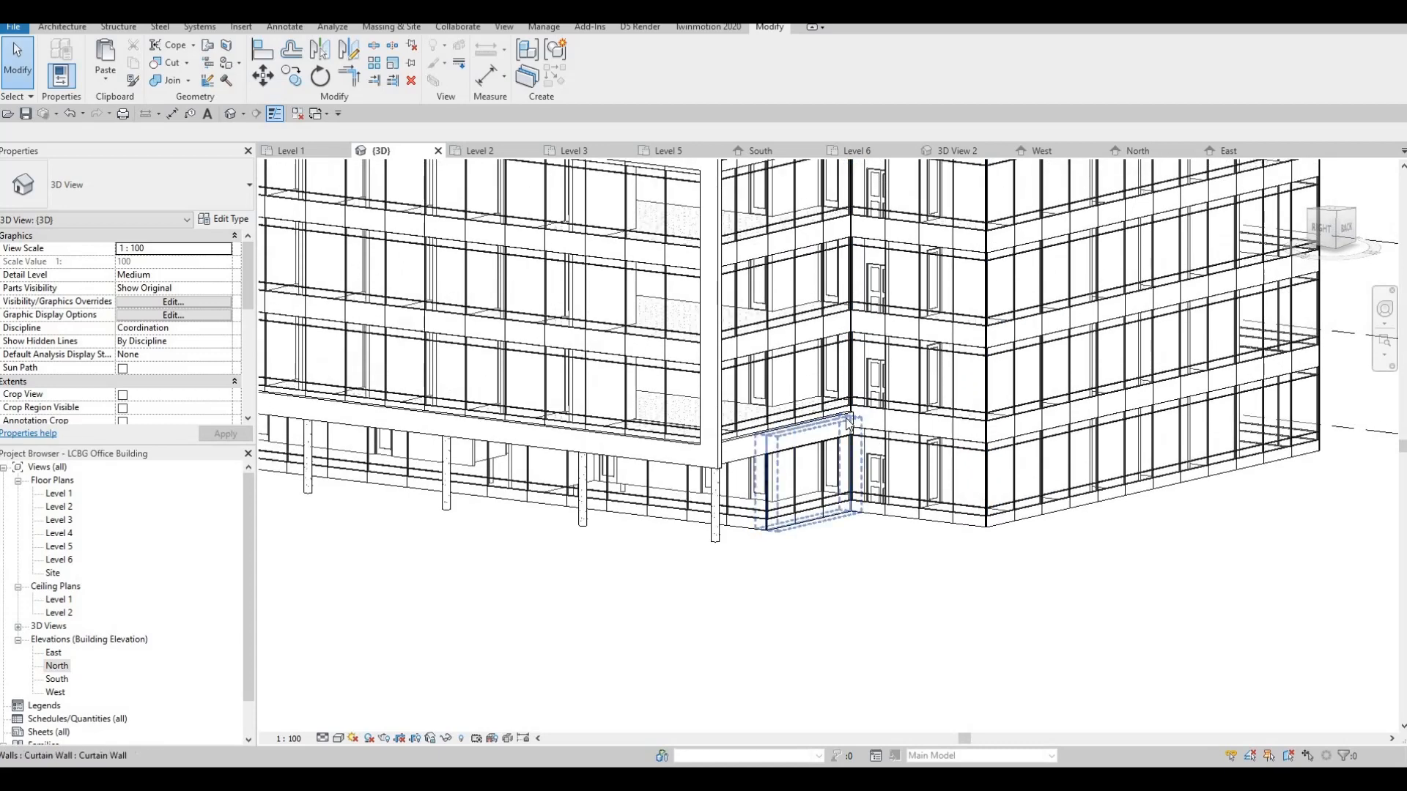
pyautogui.scroll(-3, 841, 491)
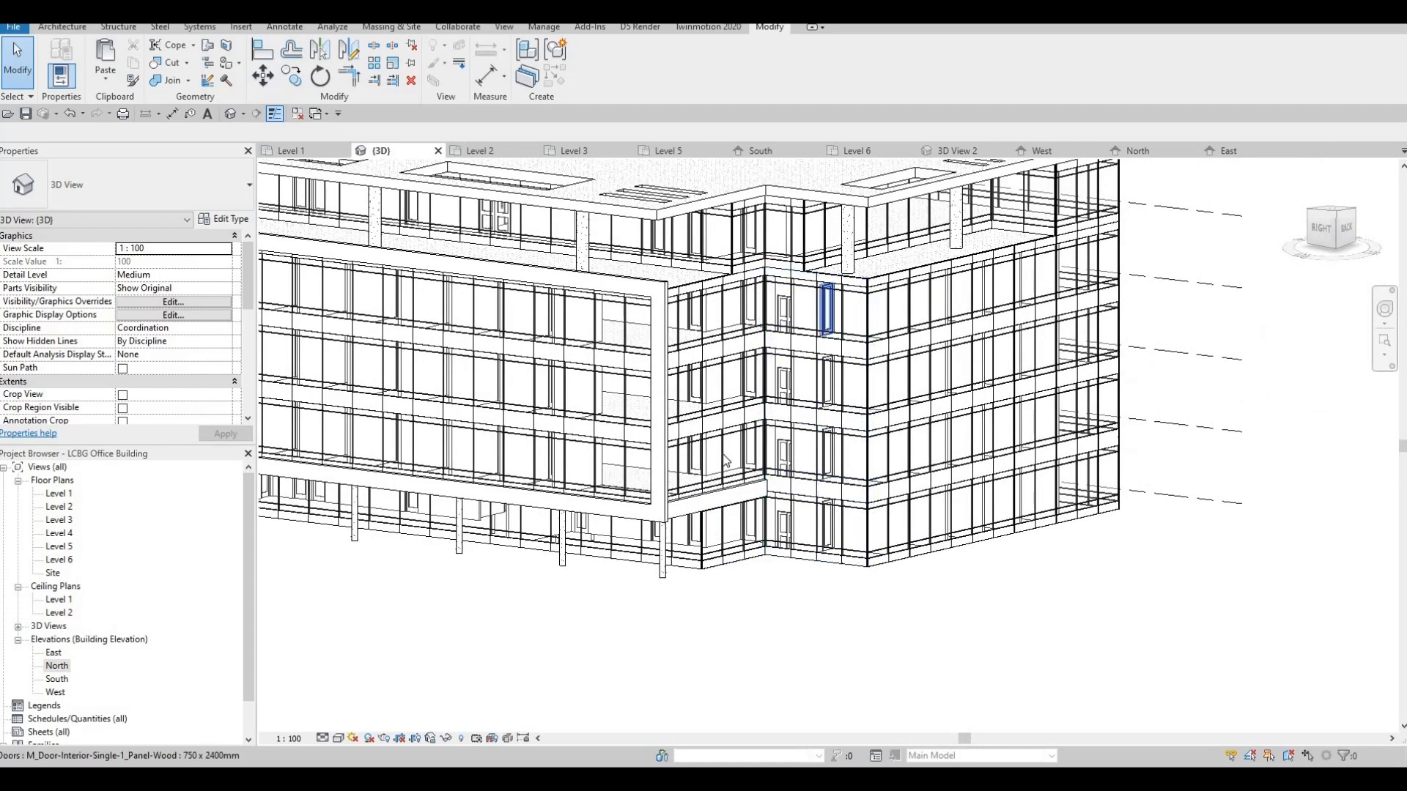
# Step: Examine the frame's end between grids 1 and 2 and the adjoining levels in the East elevation
pyautogui.doubleClick(53, 653)
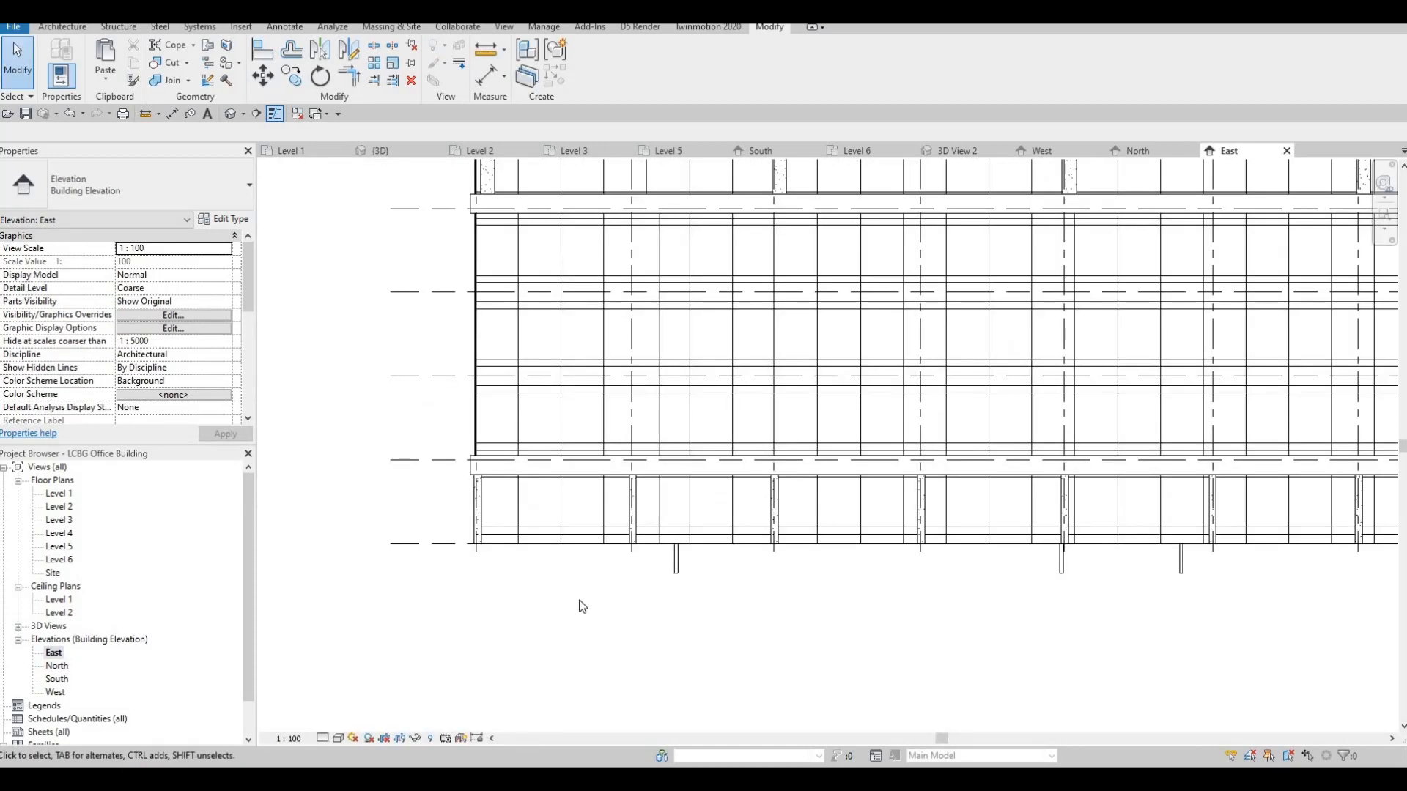
pyautogui.scroll(-5, 582, 606)
pyautogui.scroll(6, 813, 330)
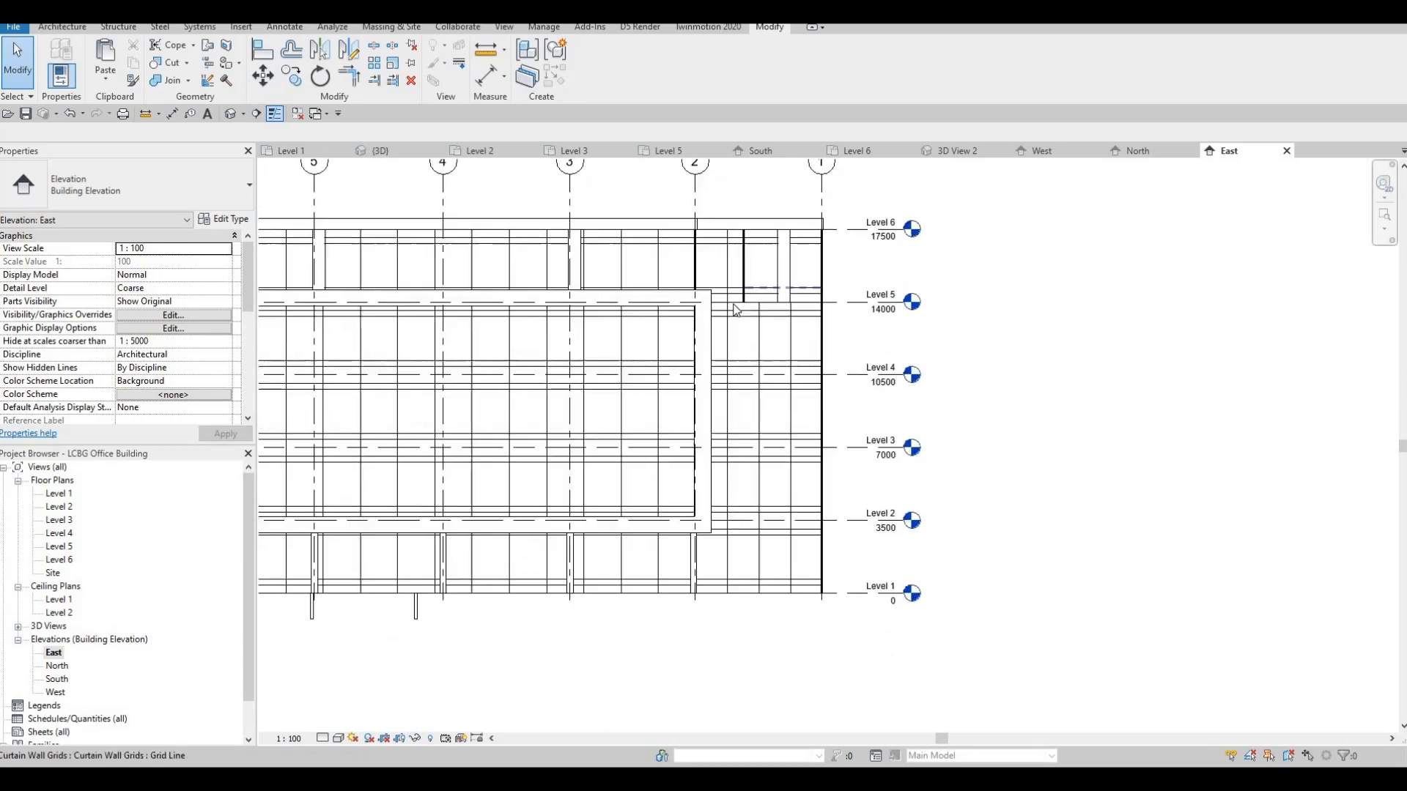
pyautogui.scroll(1, 735, 309)
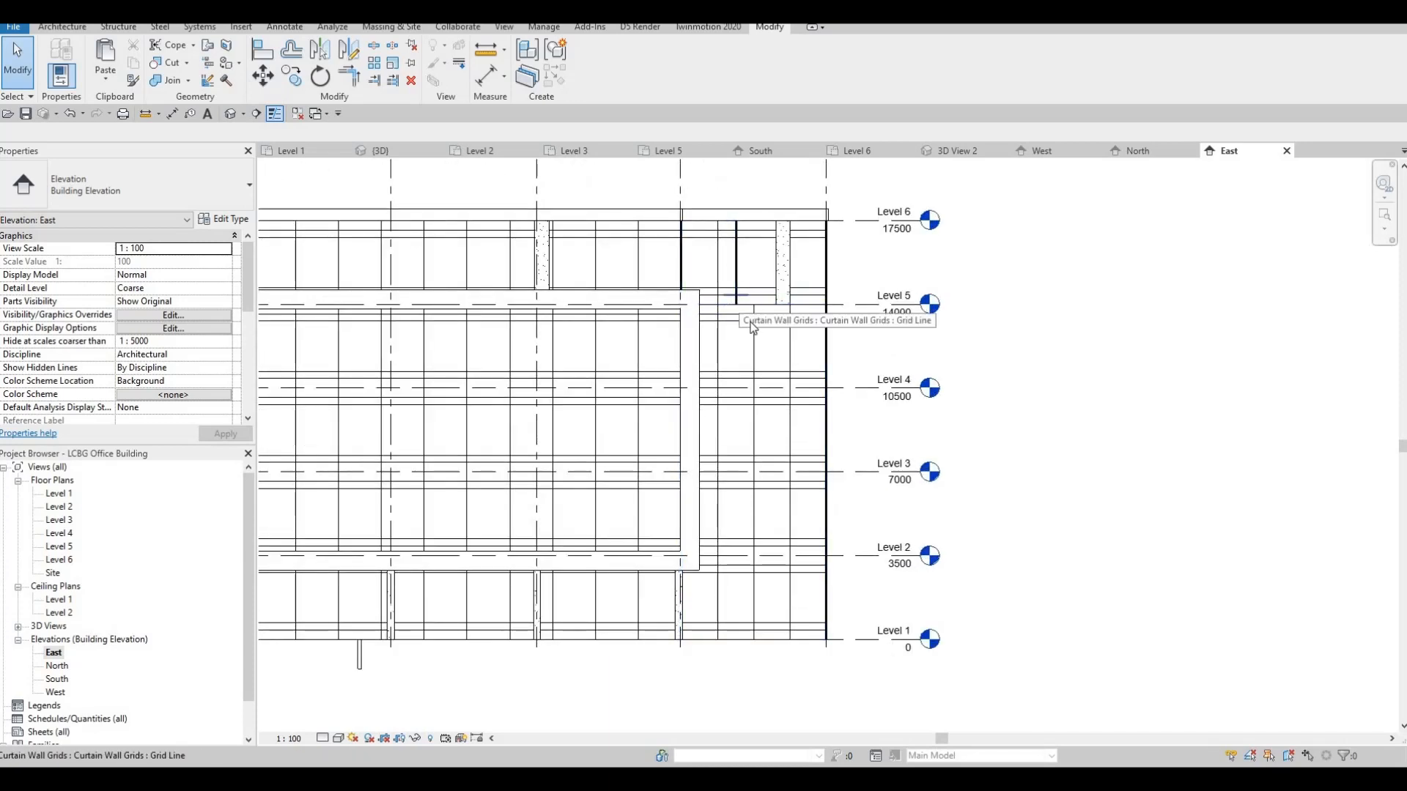
pyautogui.press('Escape')
pyautogui.press('Escape')
pyautogui.press('Escape')
pyautogui.scroll(1, 725, 319)
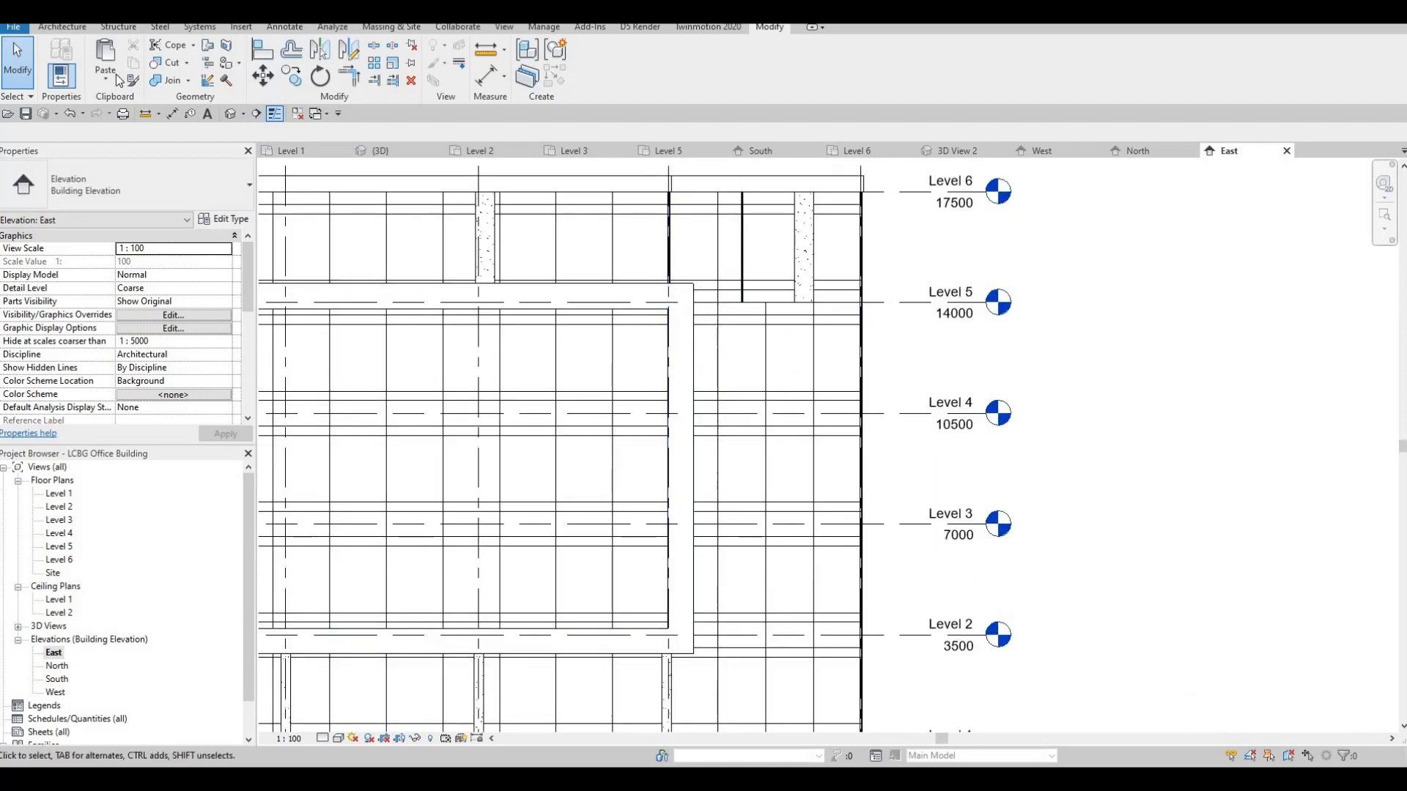
pyautogui.scroll(14, 147, 88)
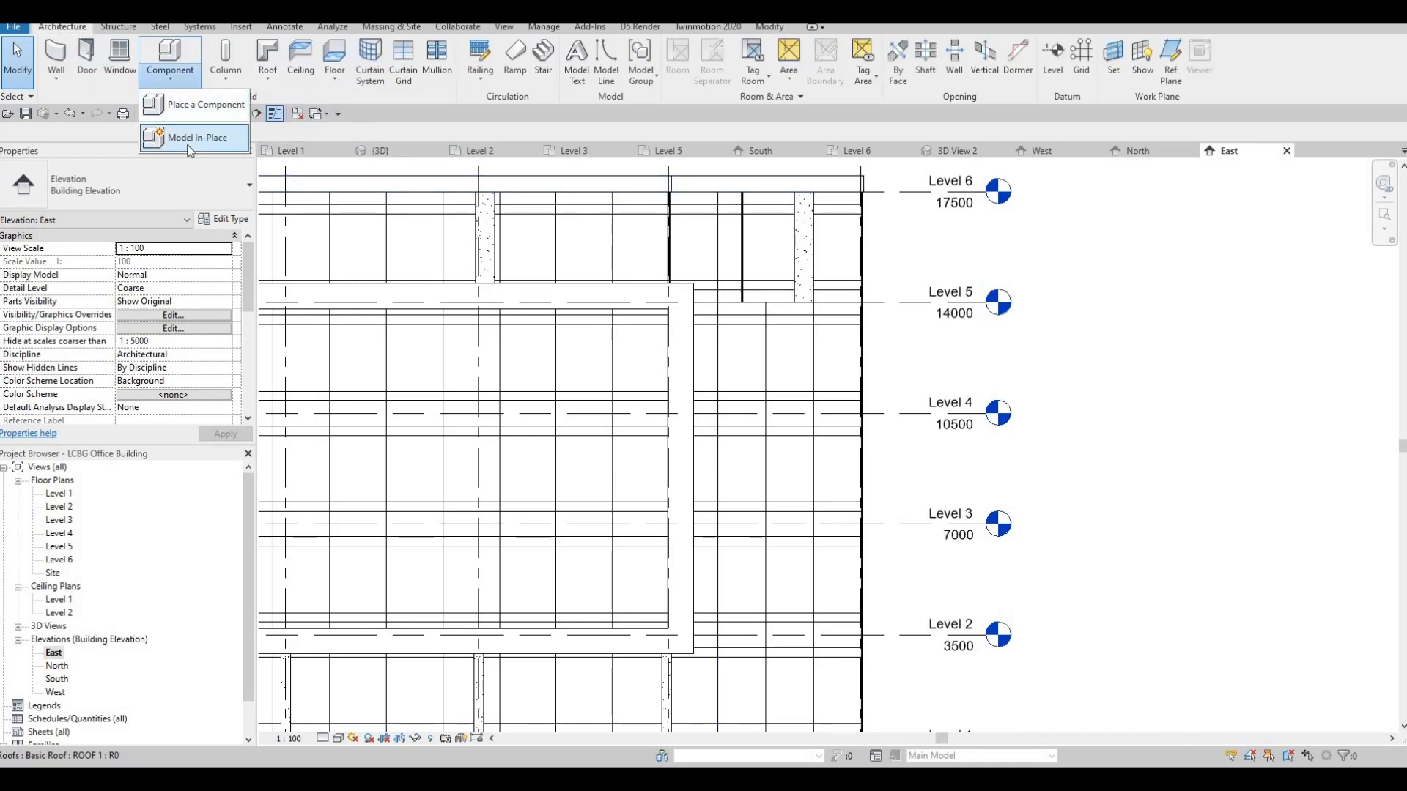
pyautogui.click(201, 150)
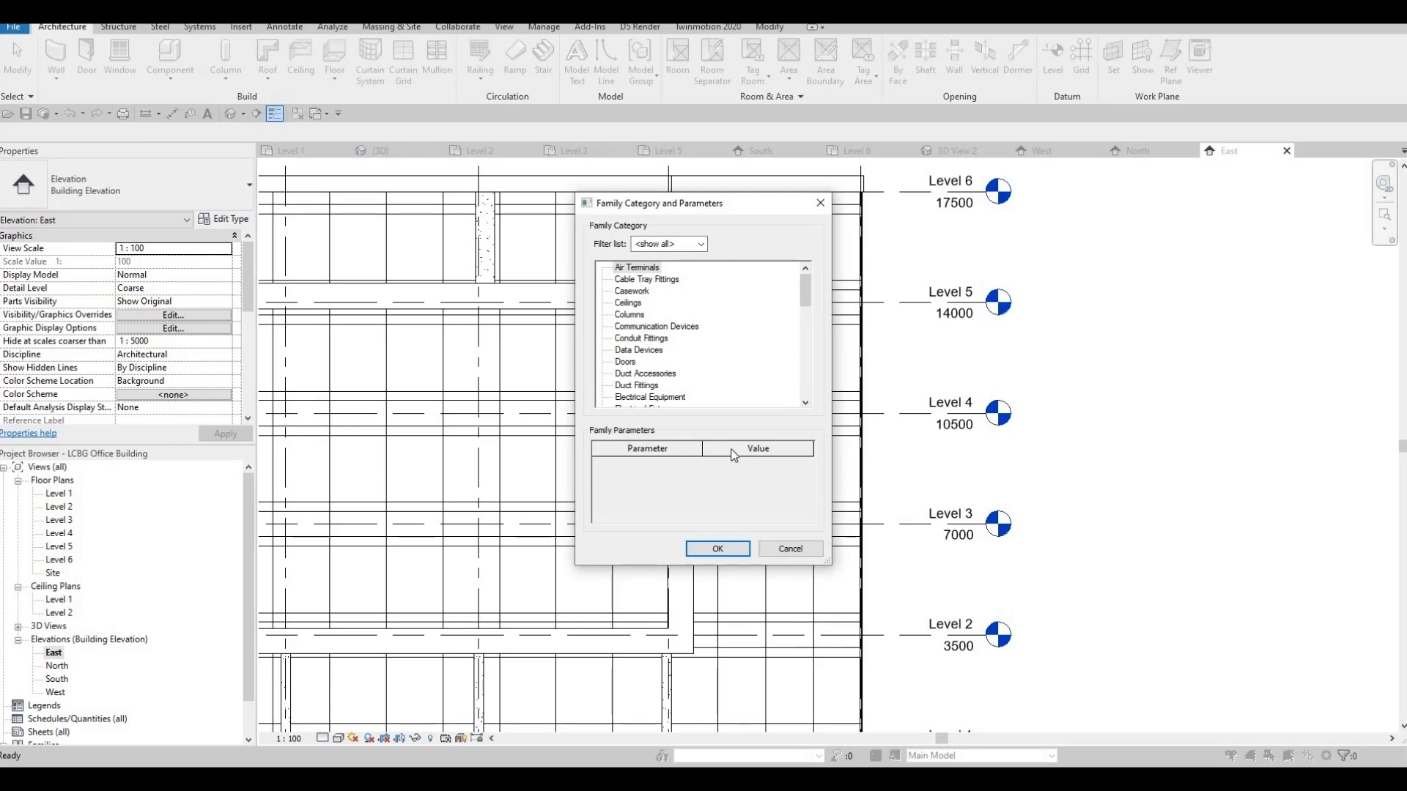
pyautogui.press('Escape')
pyautogui.press('Escape')
pyautogui.scroll(-2, 732, 454)
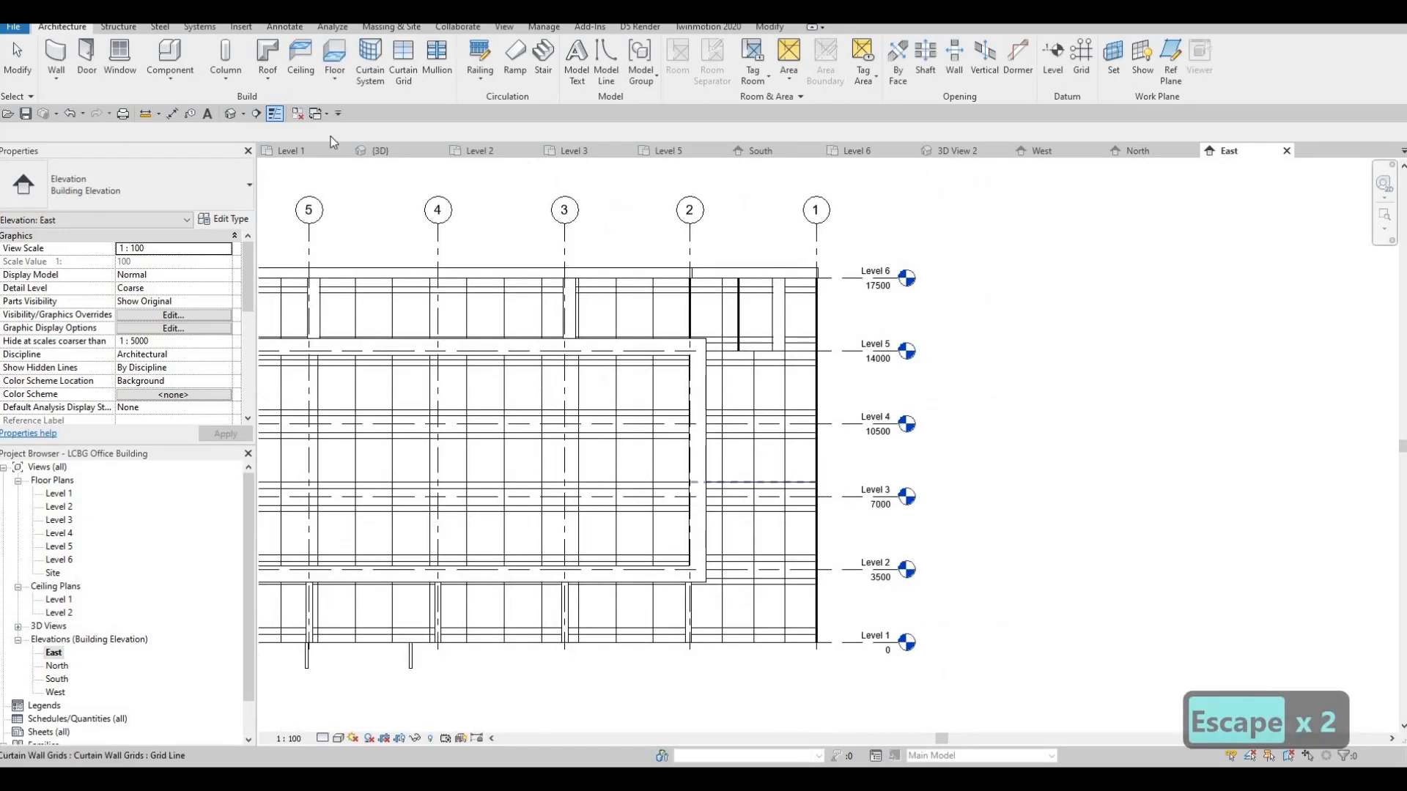
# Step: Edit the north band's extrusion in place in the 3D view, assign it the Plastic material, and finish the model
pyautogui.click(376, 153)
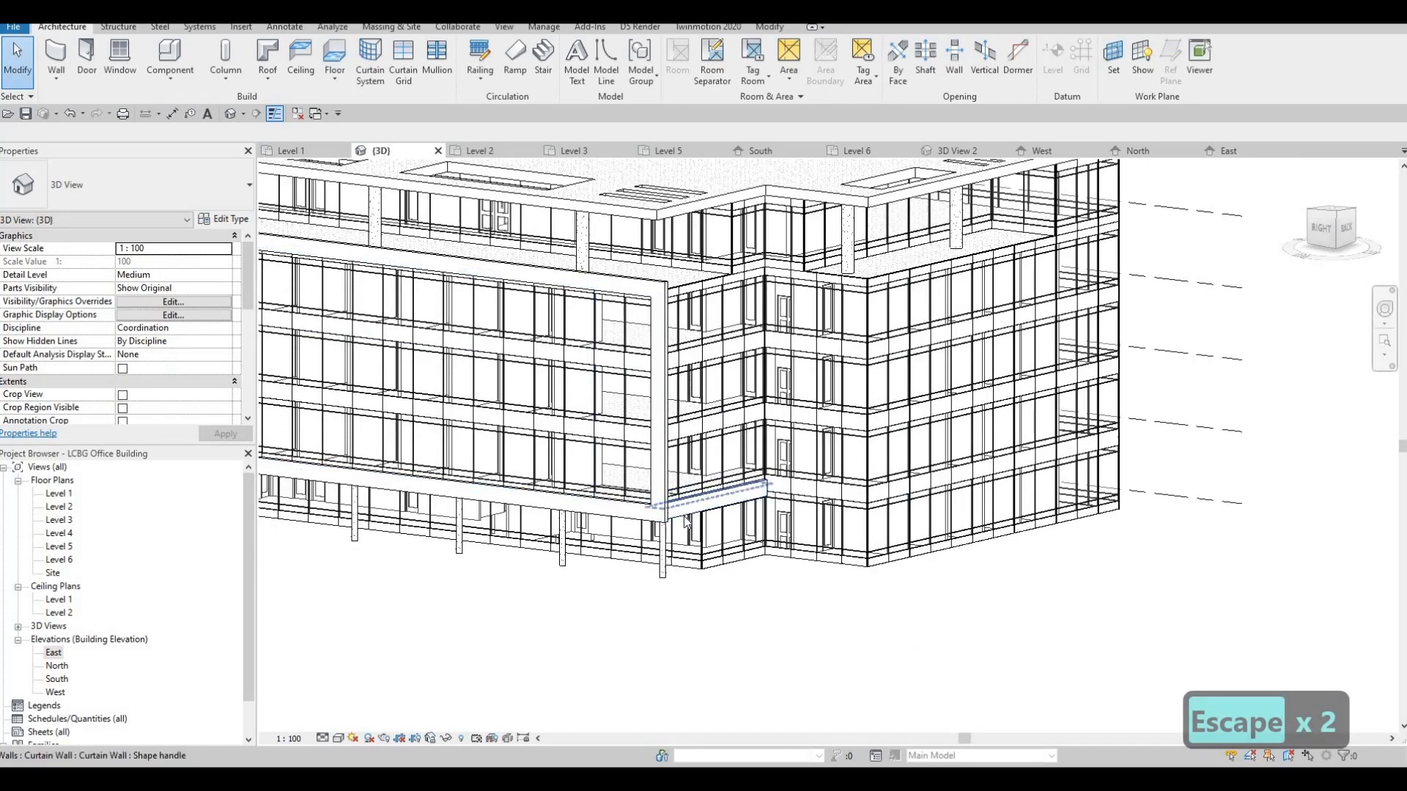
pyautogui.click(684, 516)
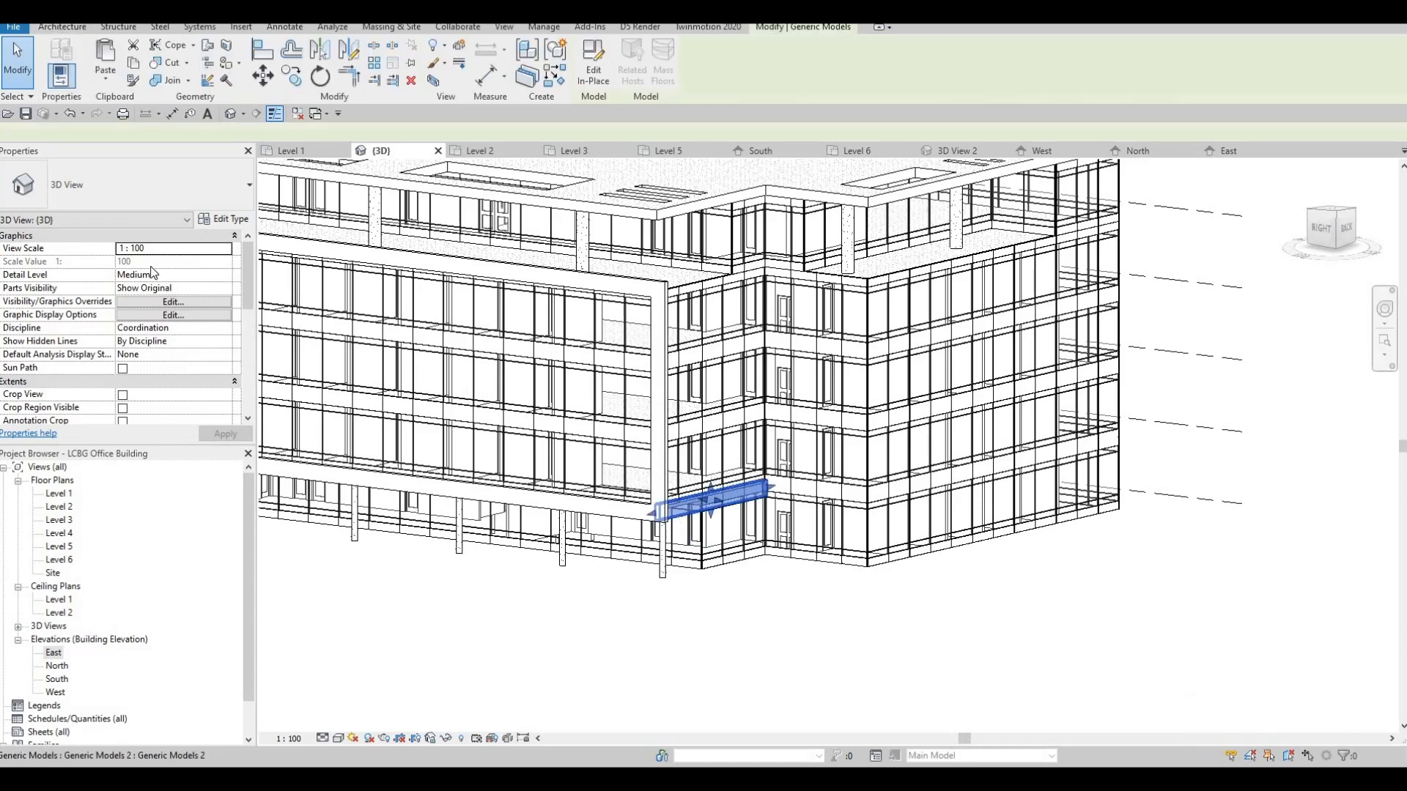
pyautogui.click(603, 76)
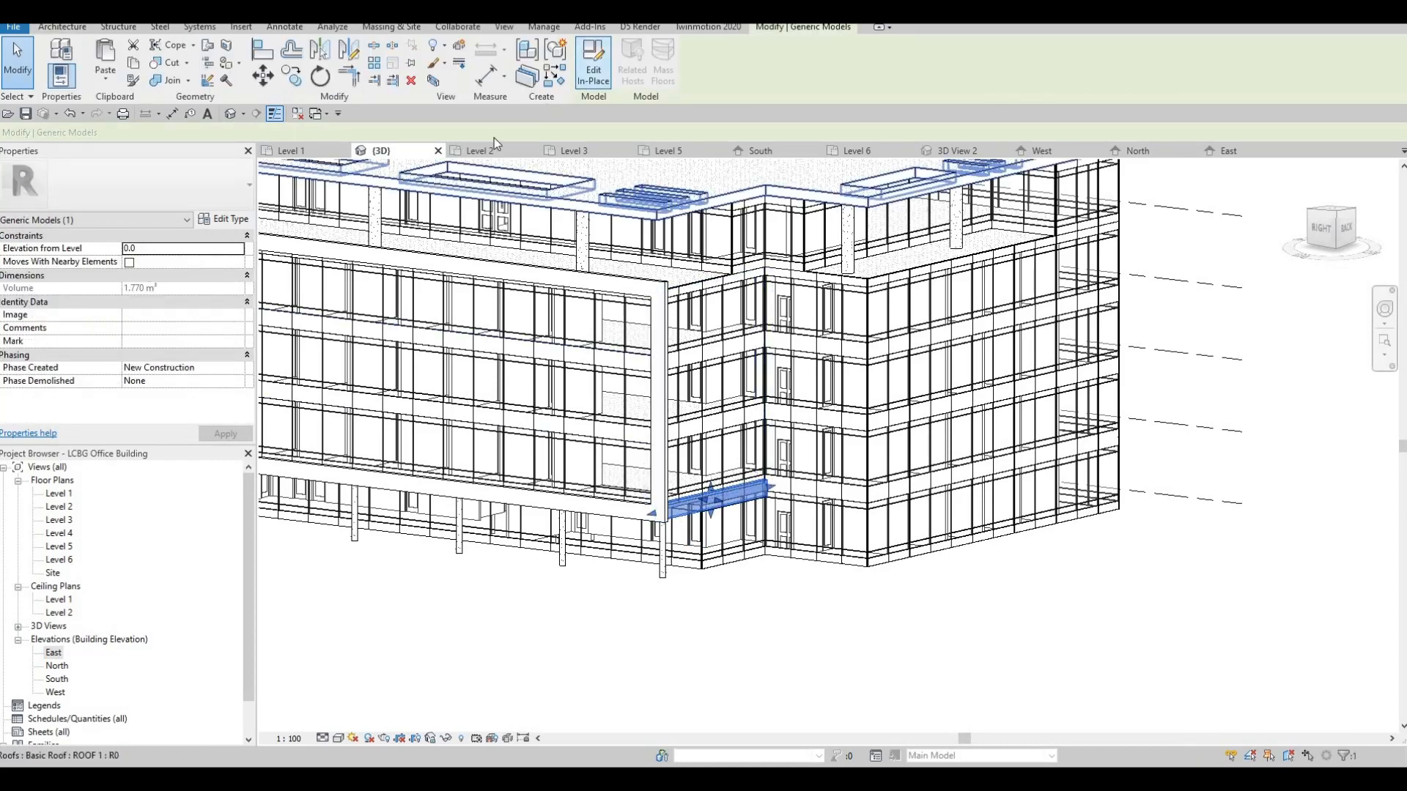
pyautogui.click(681, 520)
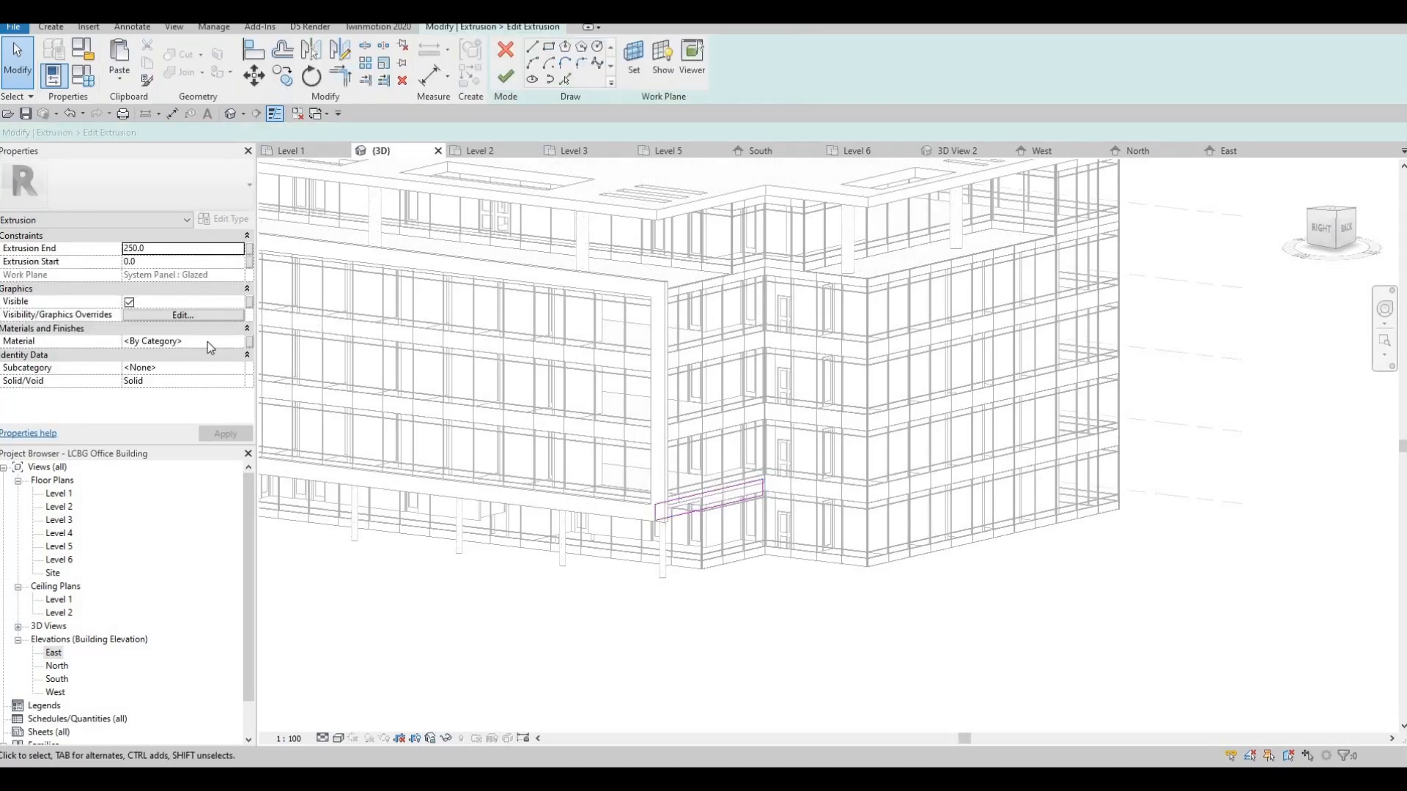
pyautogui.click(235, 342)
pyautogui.click(236, 341)
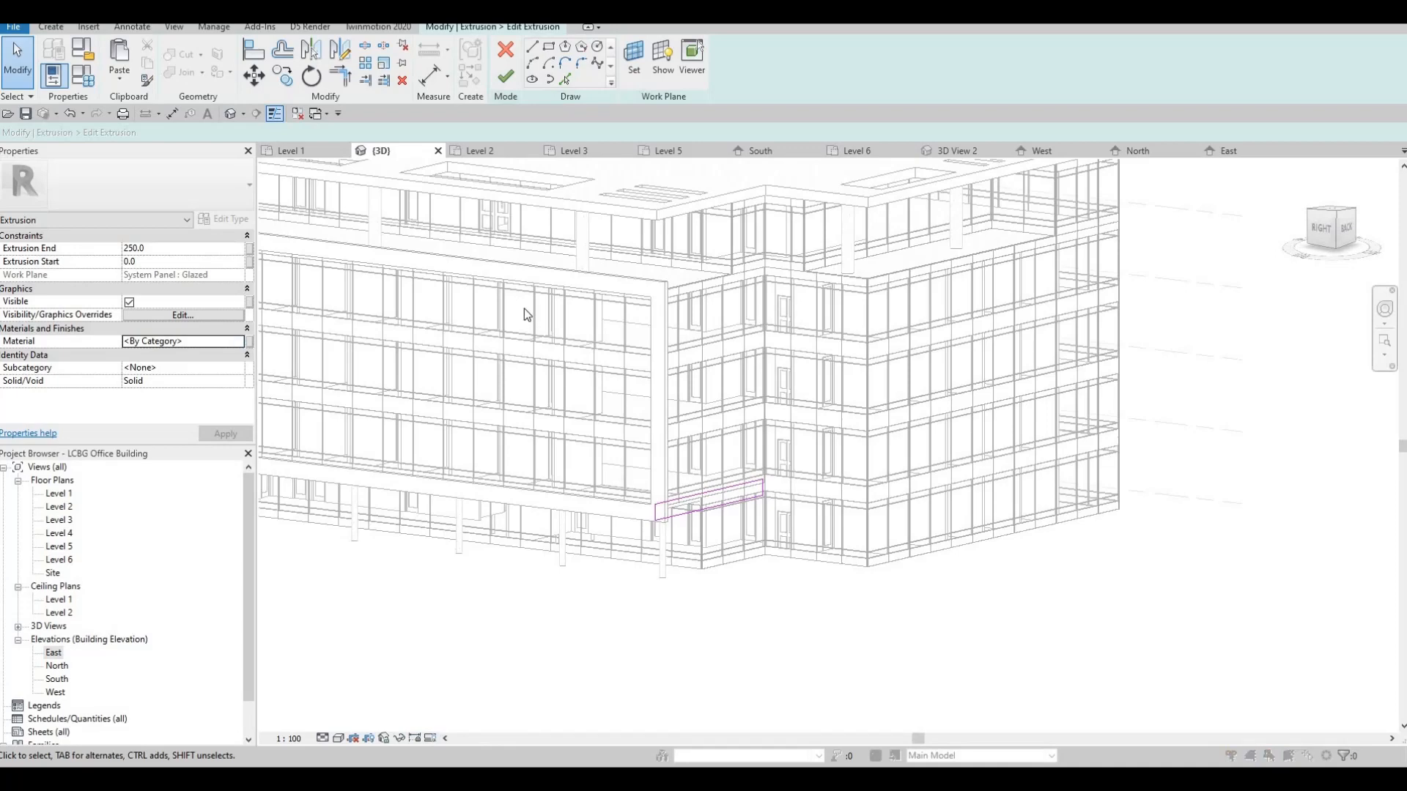
pyautogui.click(1135, 648)
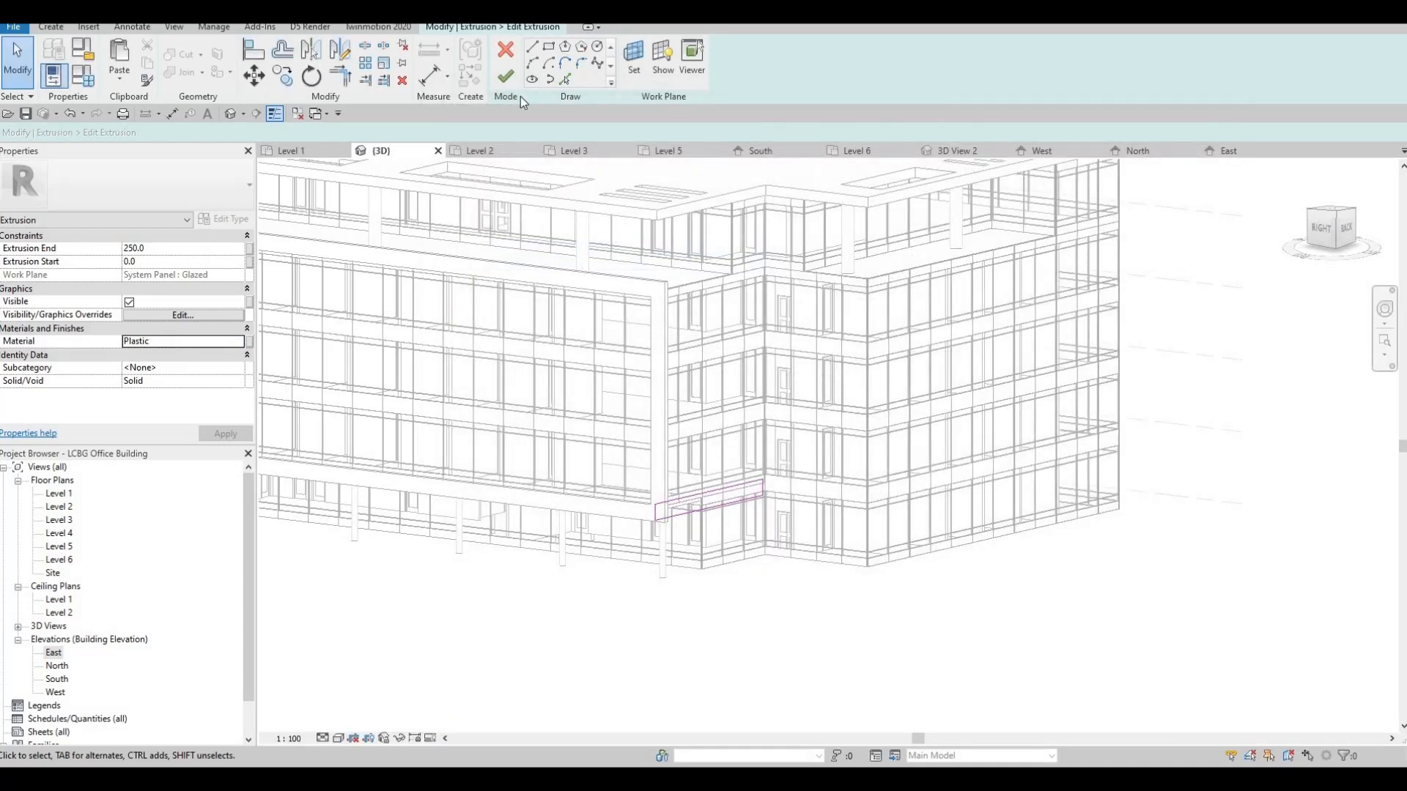
pyautogui.click(505, 76)
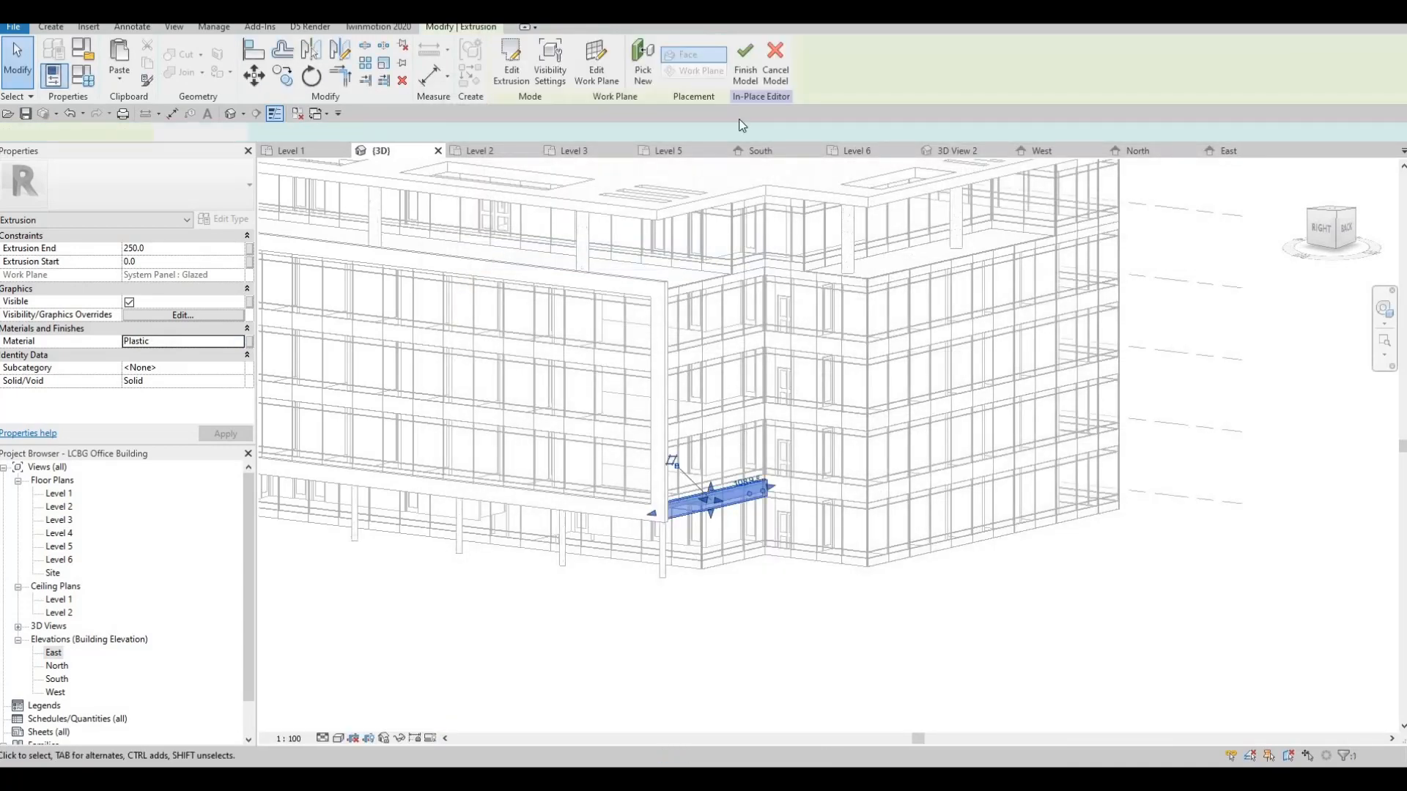
pyautogui.click(745, 62)
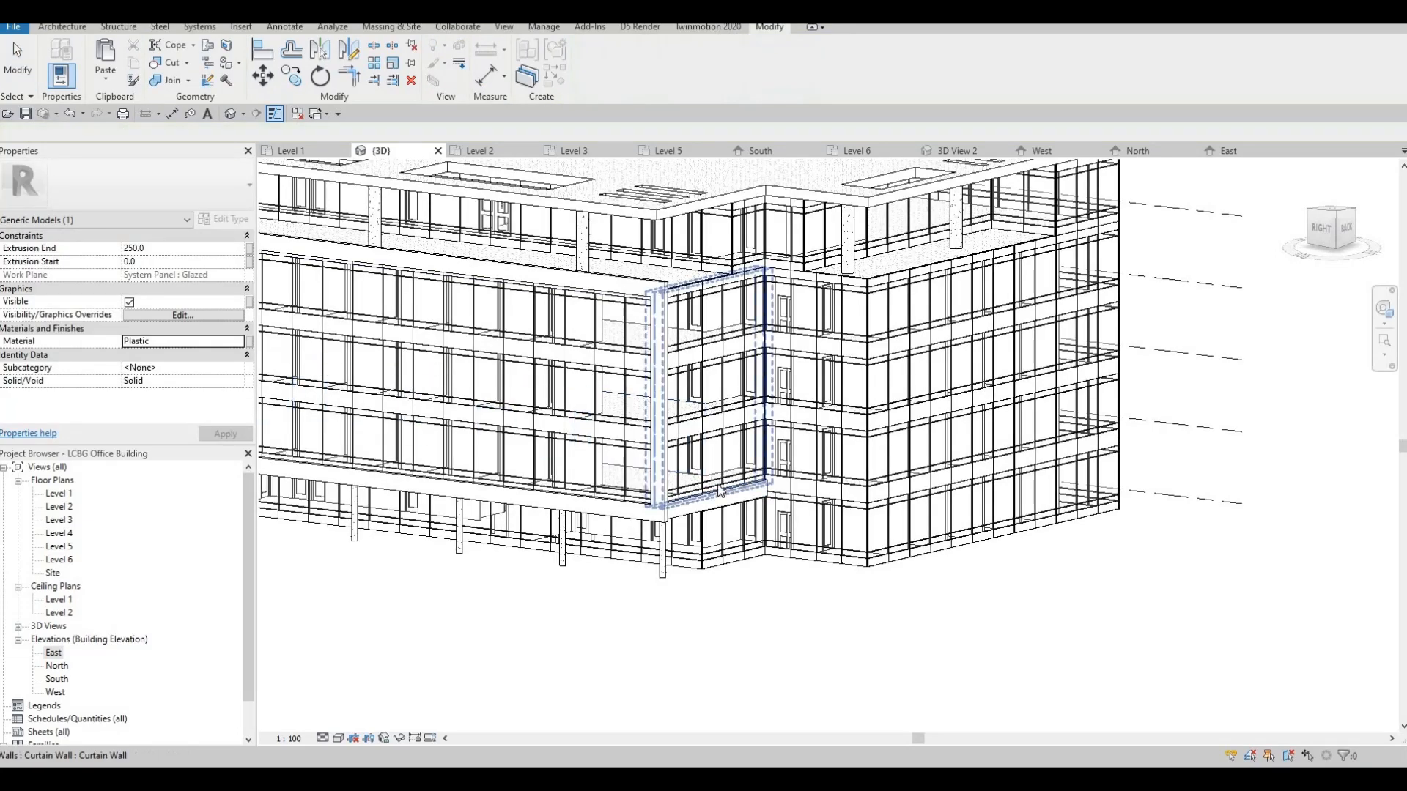
pyautogui.press('Escape')
pyautogui.press('Escape')
pyautogui.keyDown('shift'); pyautogui.moveTo(696, 499); pyautogui.dragTo(738, 466, button='middle'); pyautogui.keyUp('shift')
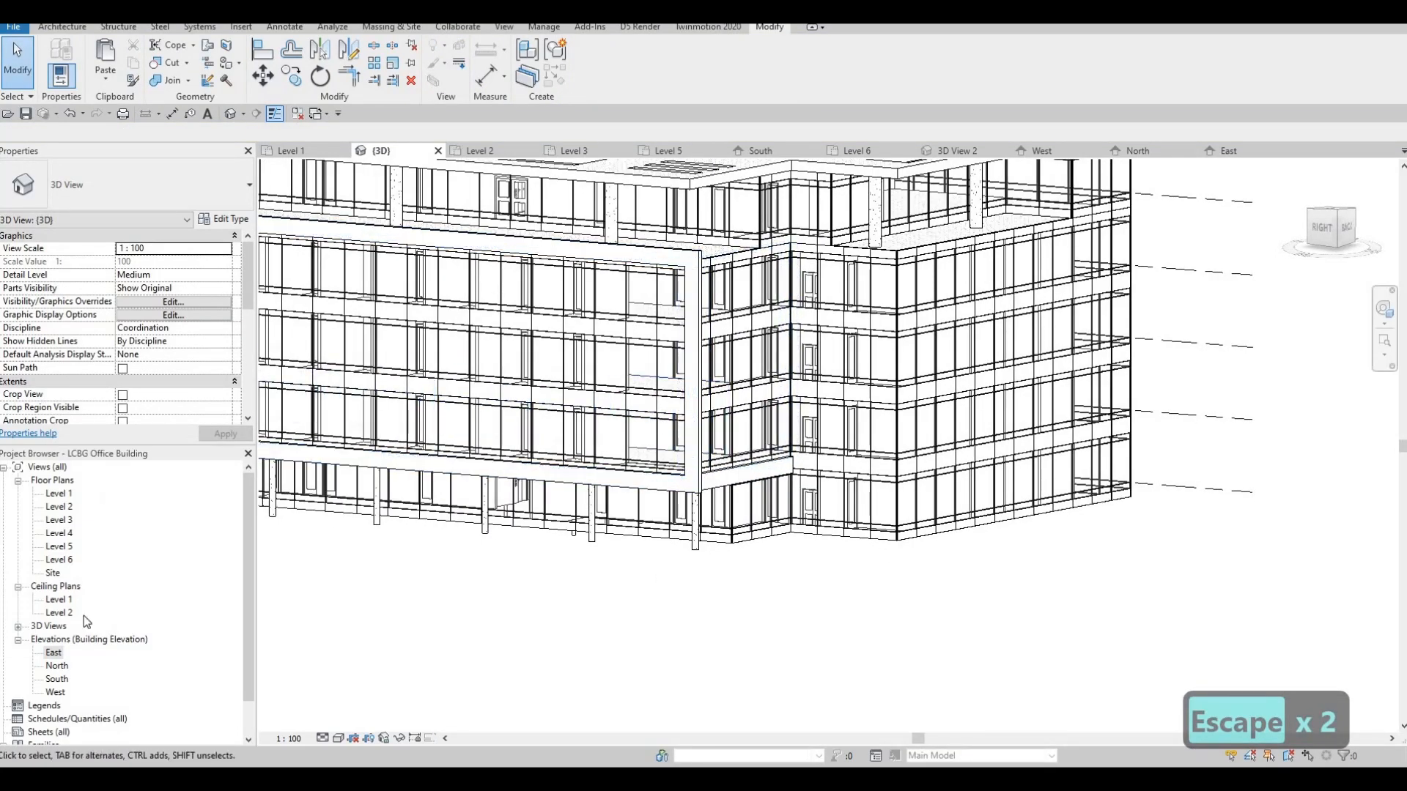
# Step: Create a new in-place Generic Models component named Generic Models 3 in the East elevation
pyautogui.doubleClick(54, 653)
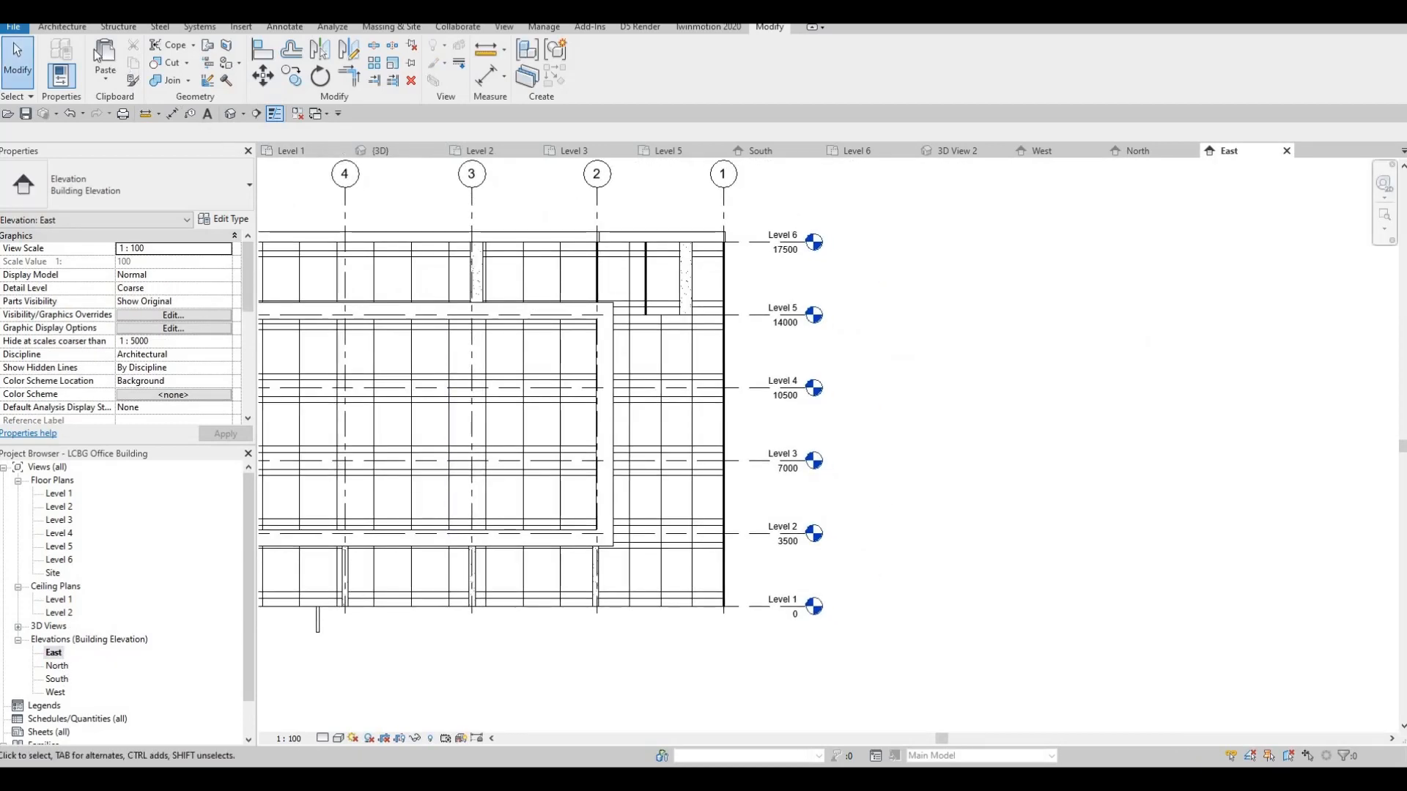
pyautogui.click(62, 26)
pyautogui.click(170, 73)
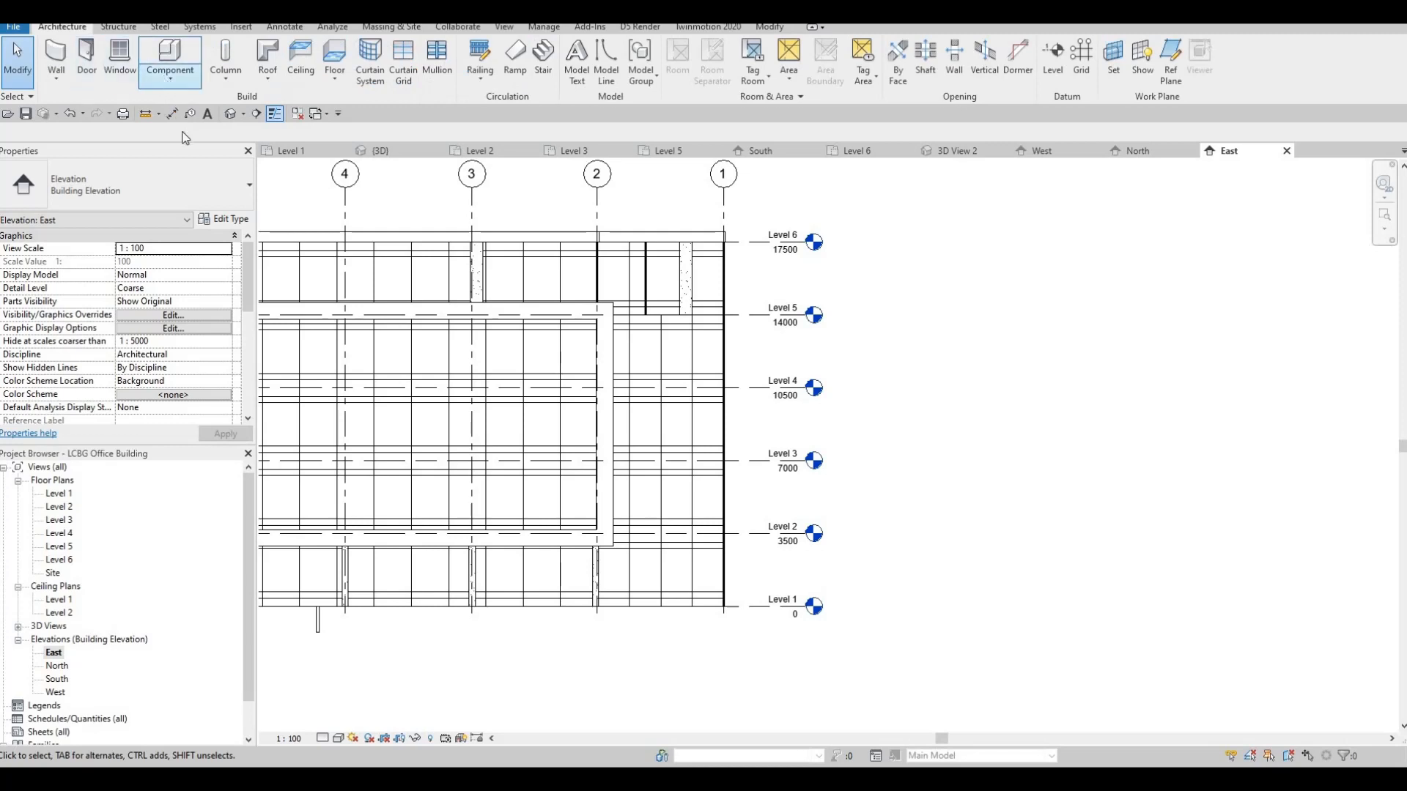
pyautogui.click(196, 137)
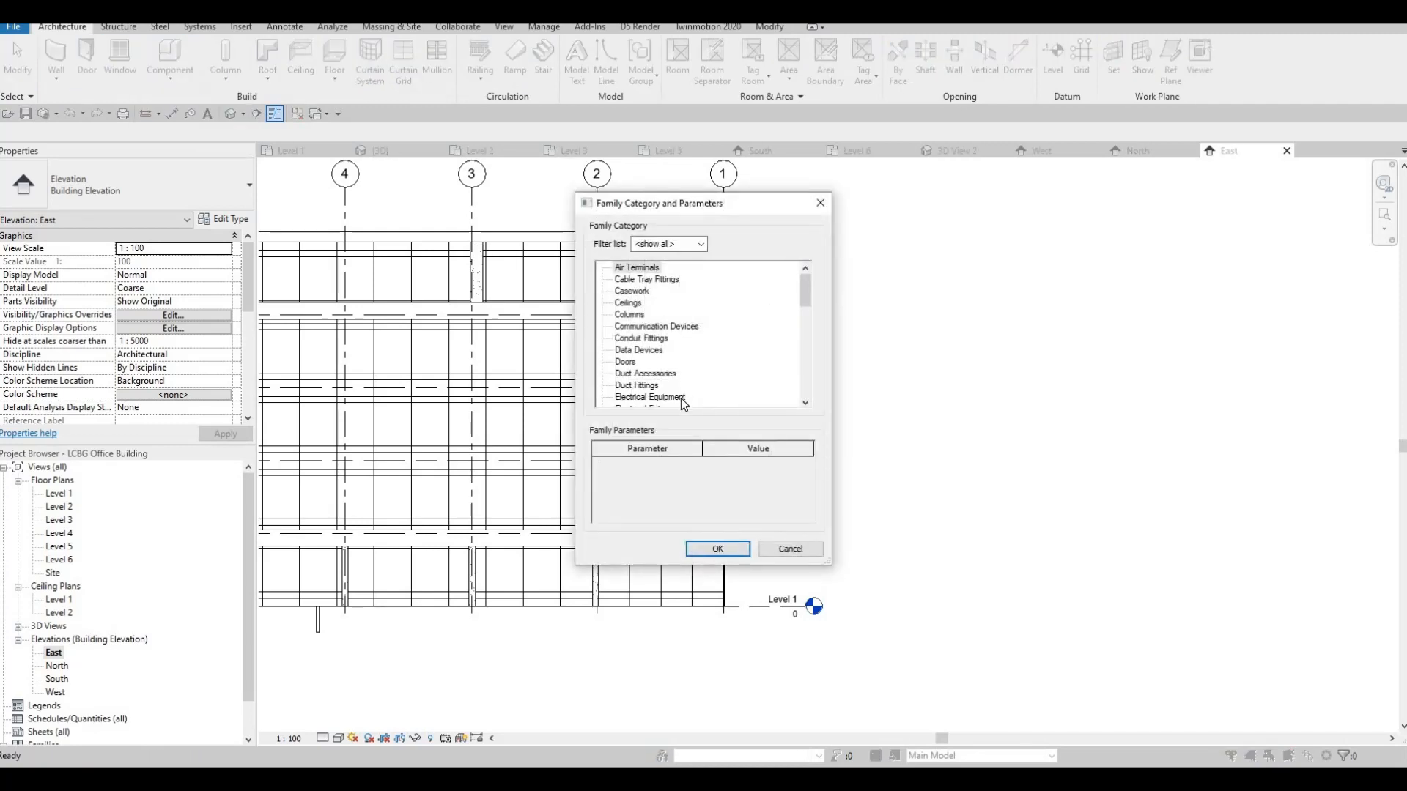
pyautogui.scroll(-3, 681, 367)
pyautogui.scroll(-1, 652, 380)
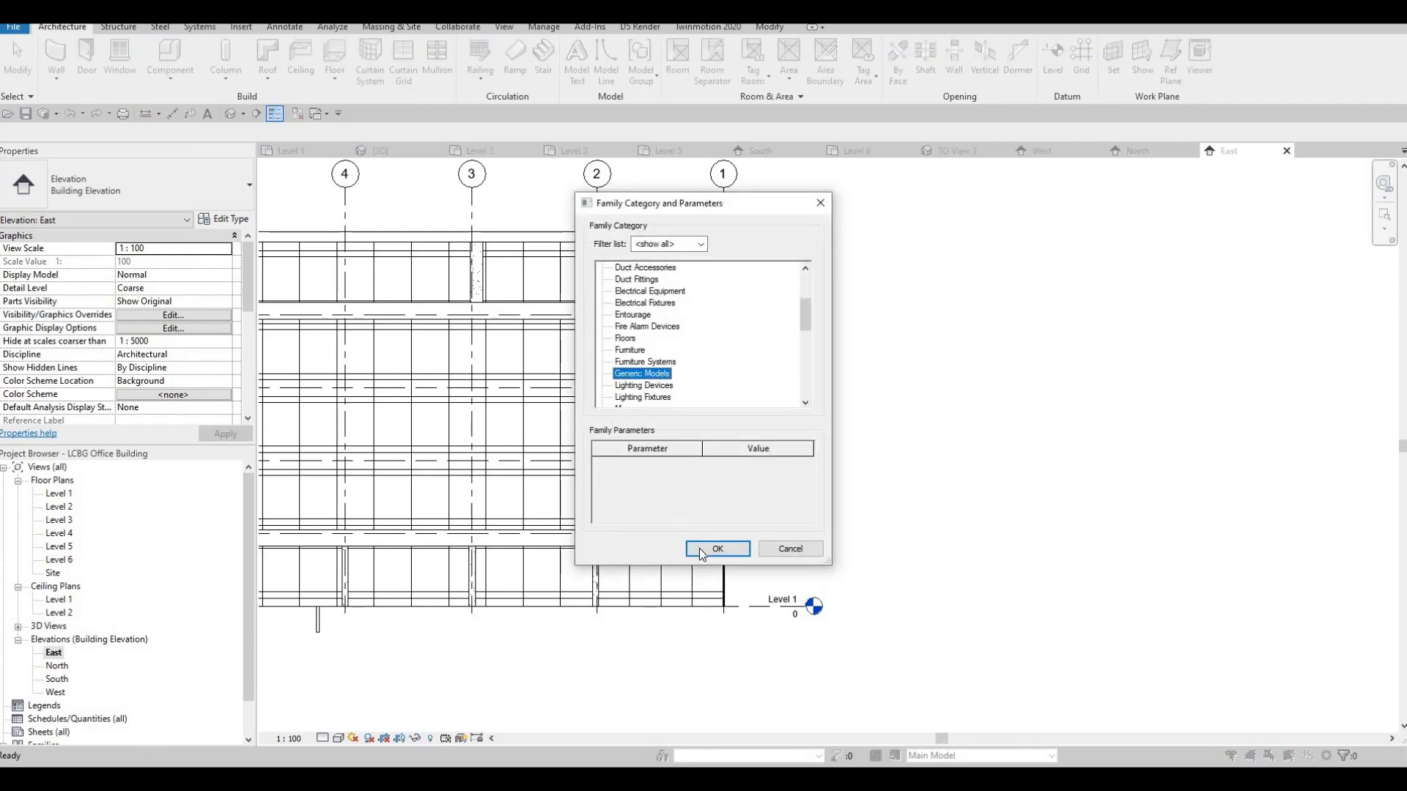
pyautogui.click(717, 549)
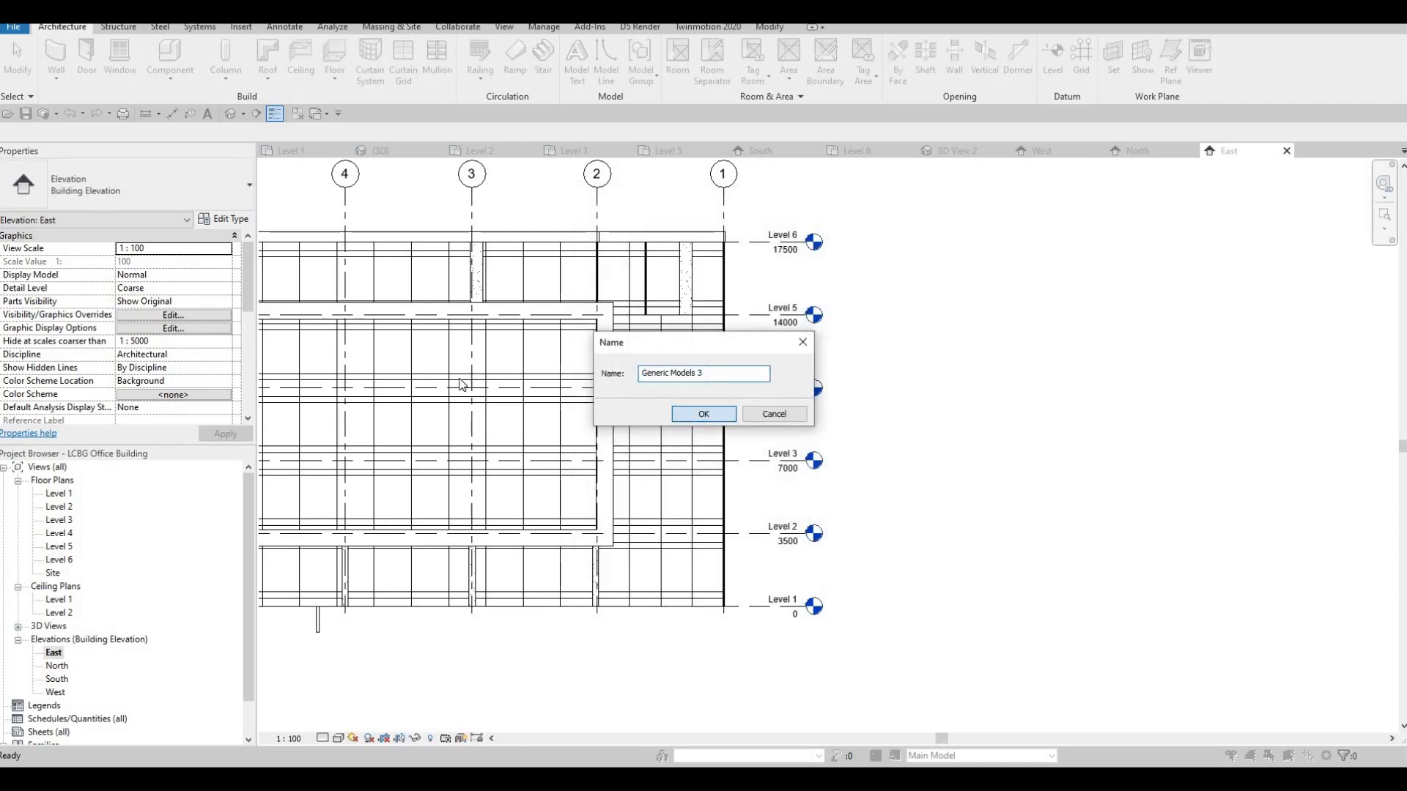
pyautogui.press('Return')
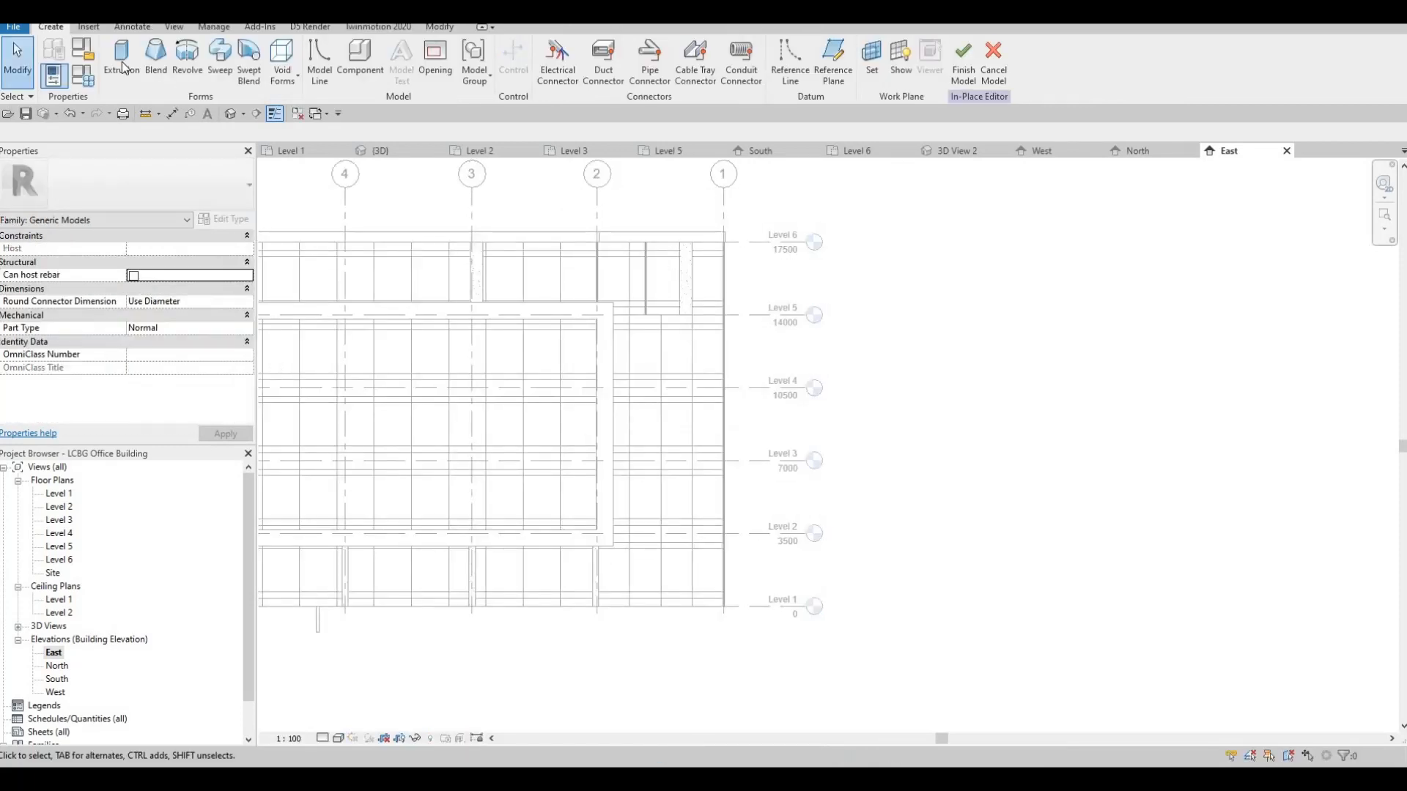
# Step: Start an extrusion on the plane of the glazed panel below Level 5 beside grid 1, with Plastic as its material
pyautogui.click(123, 62)
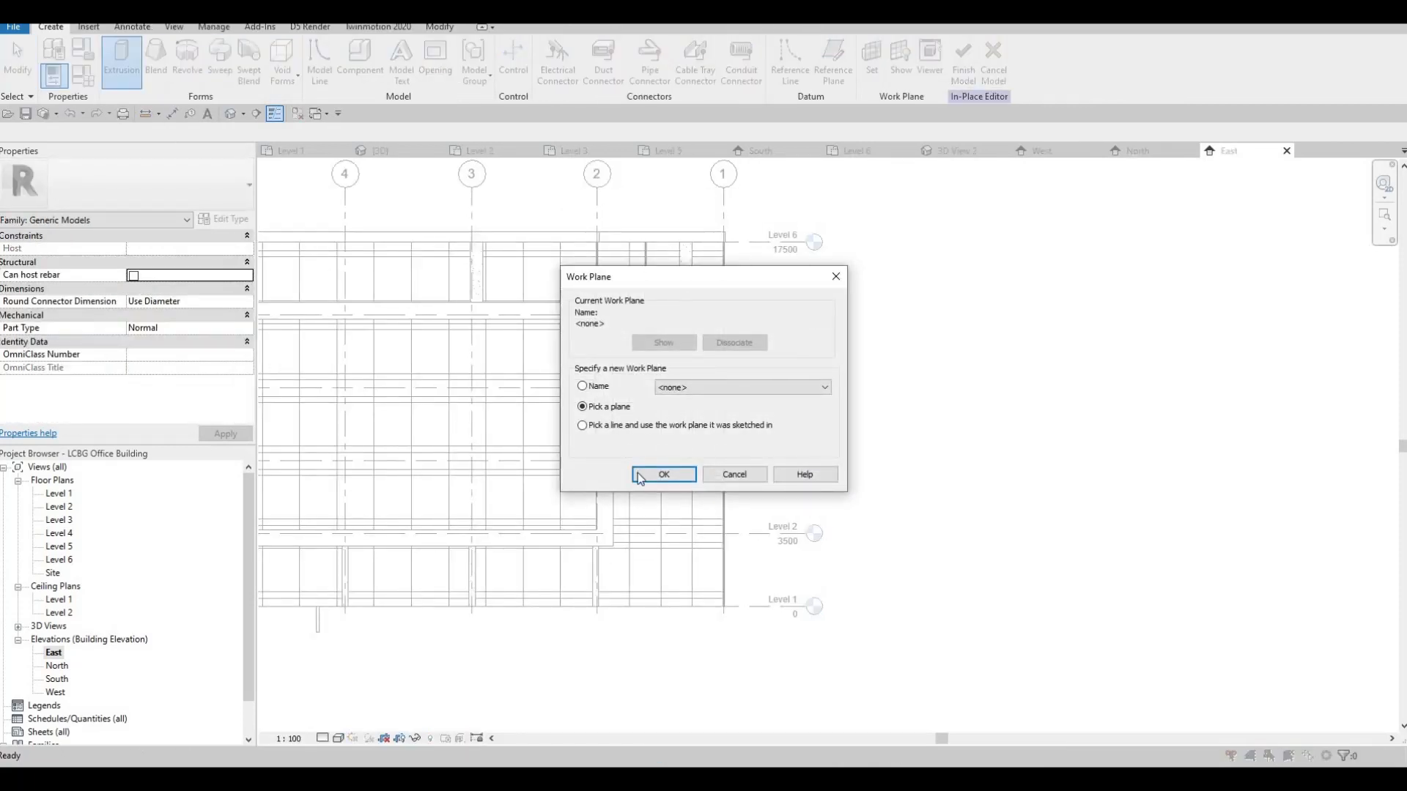
pyautogui.press('Return')
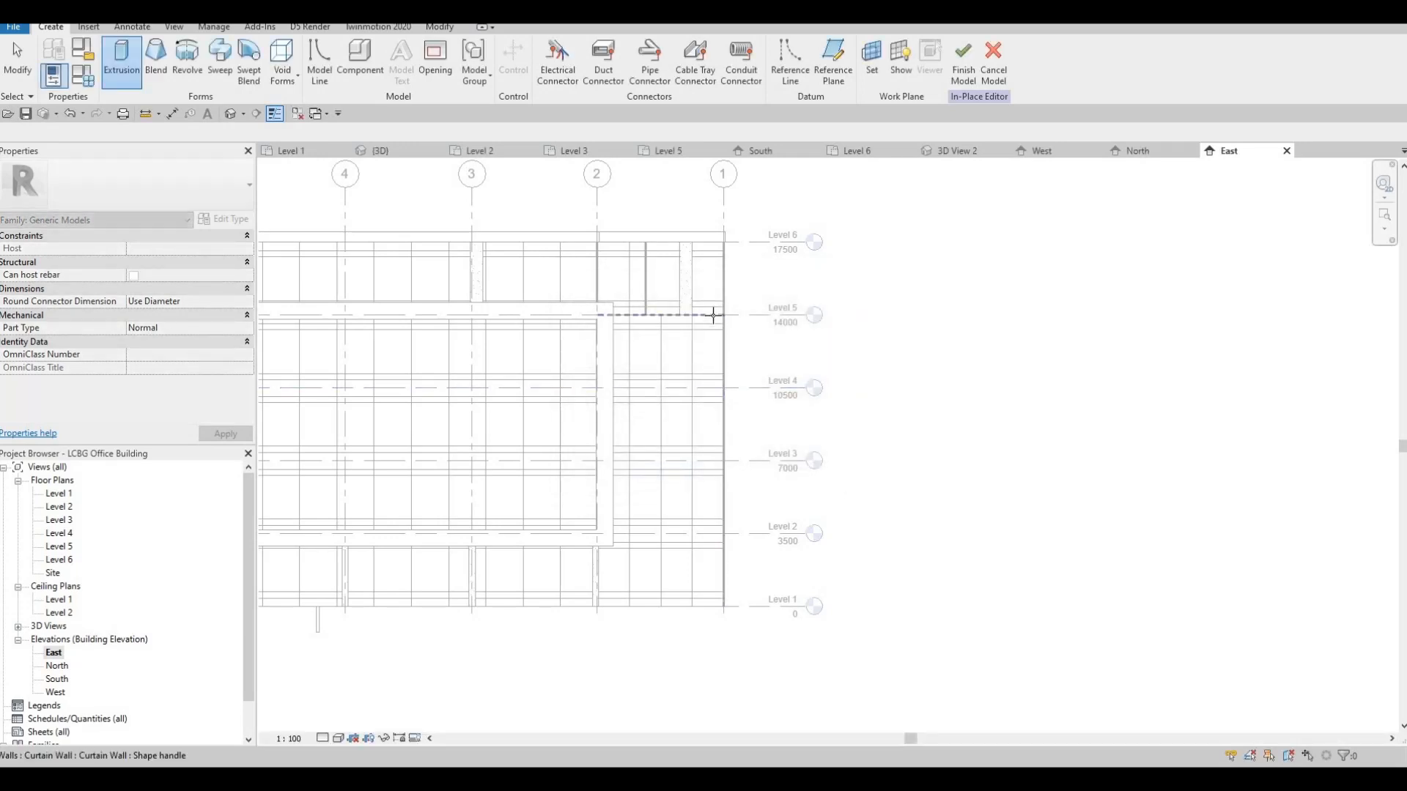
pyautogui.scroll(2, 713, 316)
pyautogui.press('Tab')
pyautogui.press('Tab')
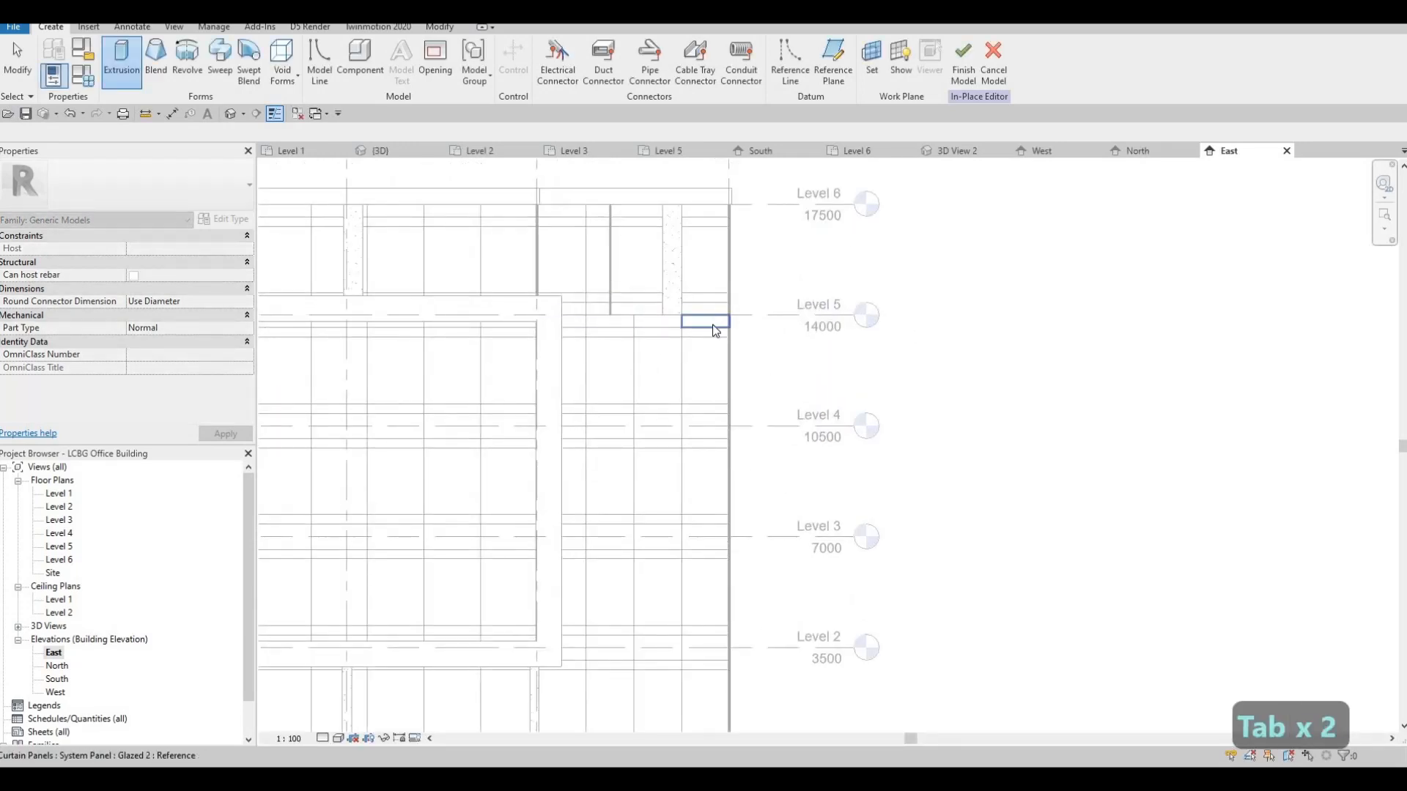
pyautogui.click(346, 266)
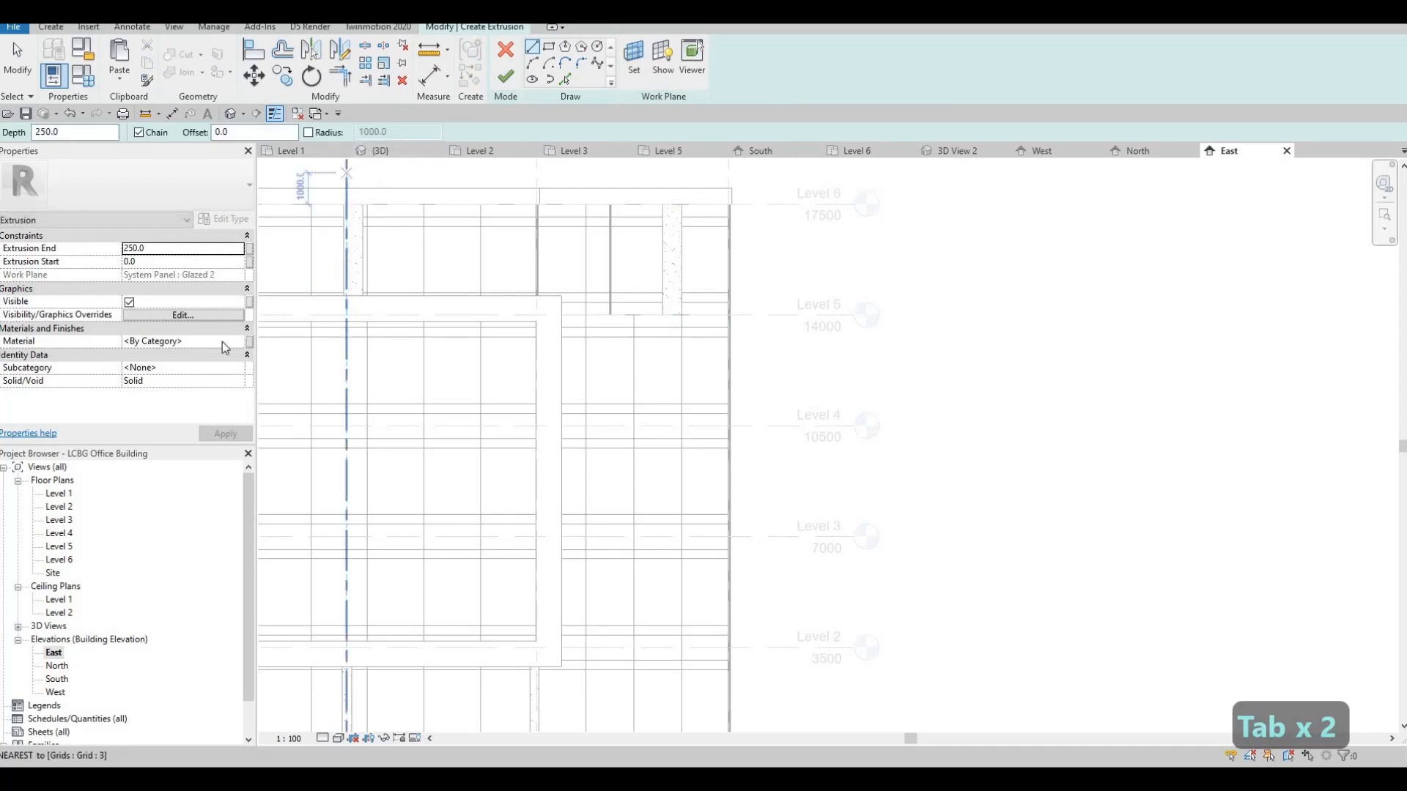
pyautogui.click(233, 343)
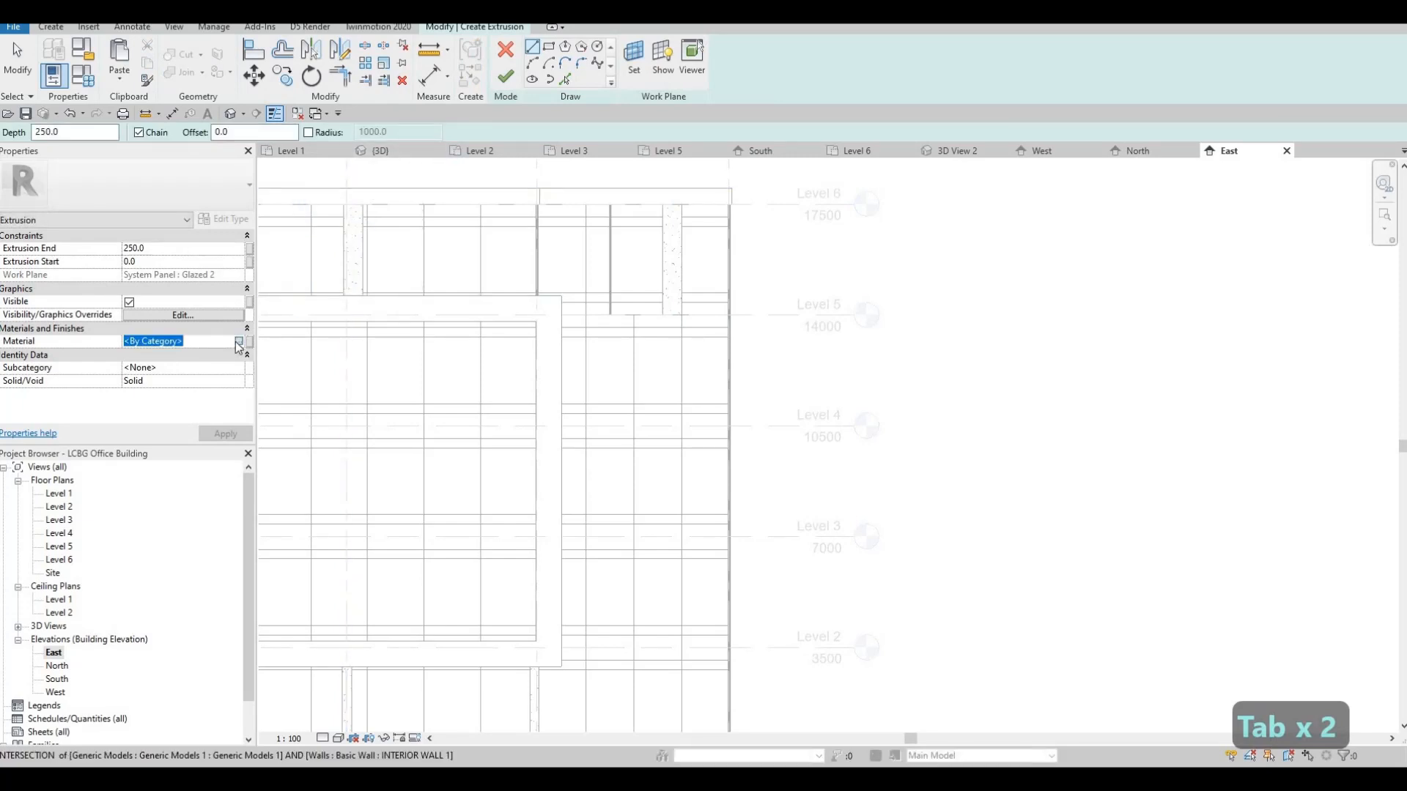
pyautogui.click(239, 342)
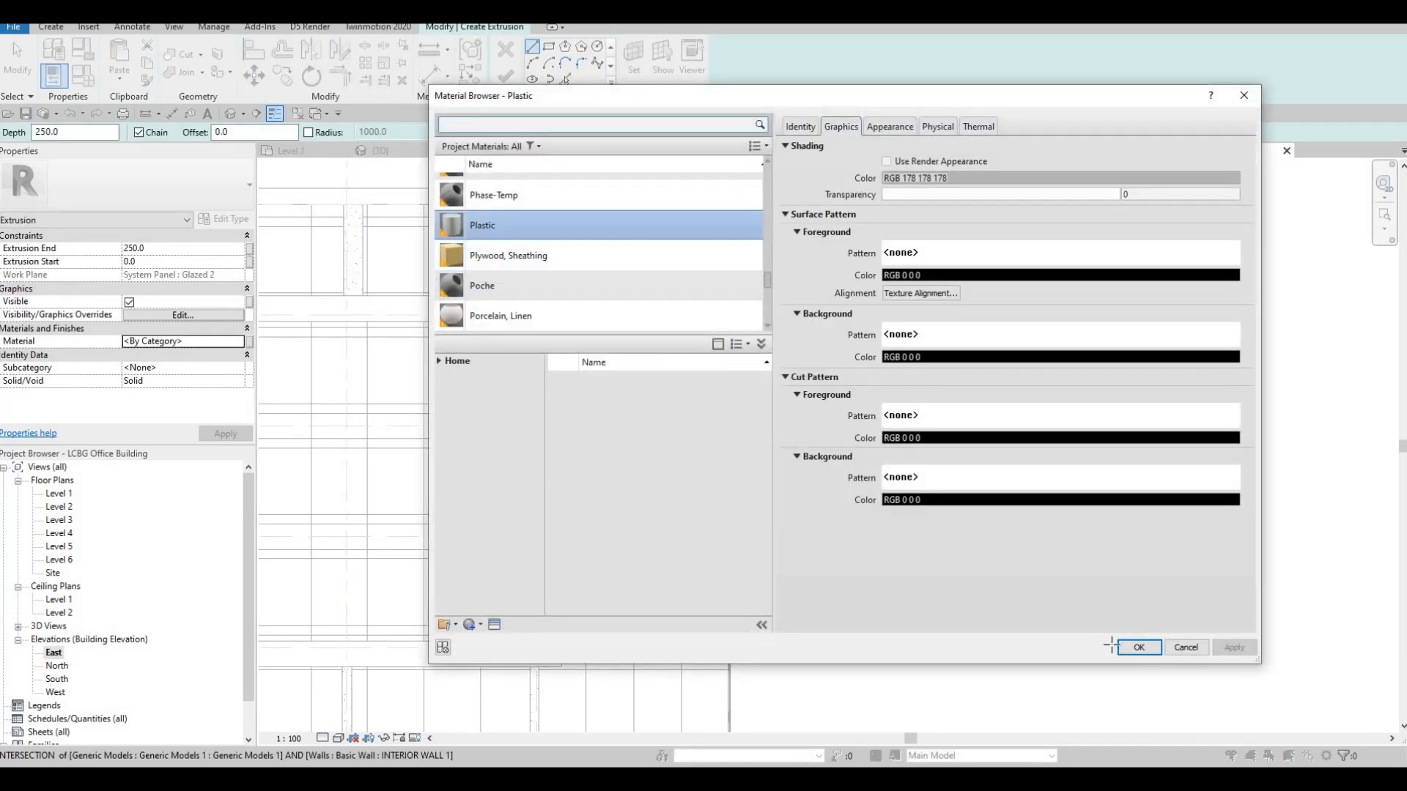
pyautogui.click(1128, 647)
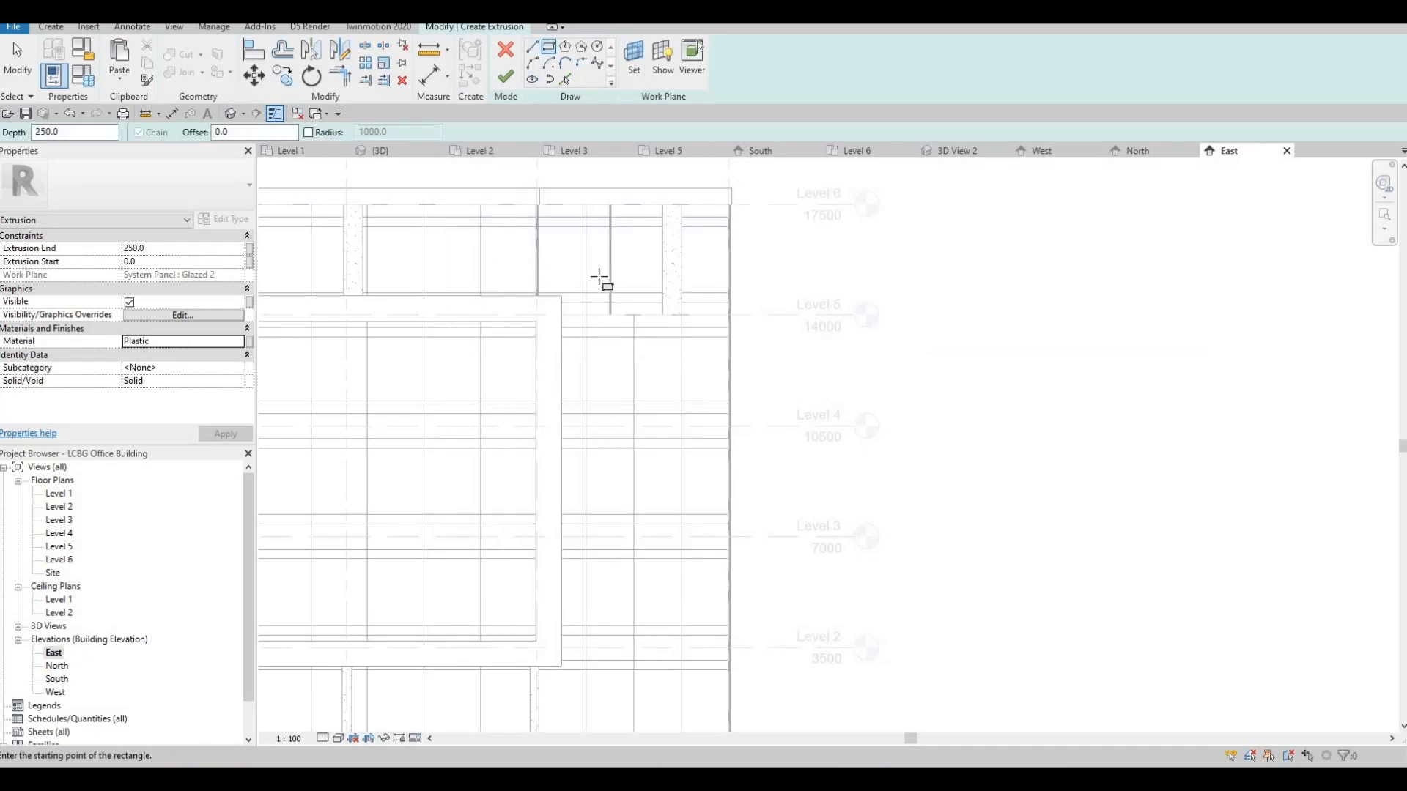
# Step: Sketch a rectangle about 5000 mm wide and 800 mm high at Level 5, from the frame's outer edge towards grid 1
pyautogui.scroll(1, 550, 304)
pyautogui.click(547, 304)
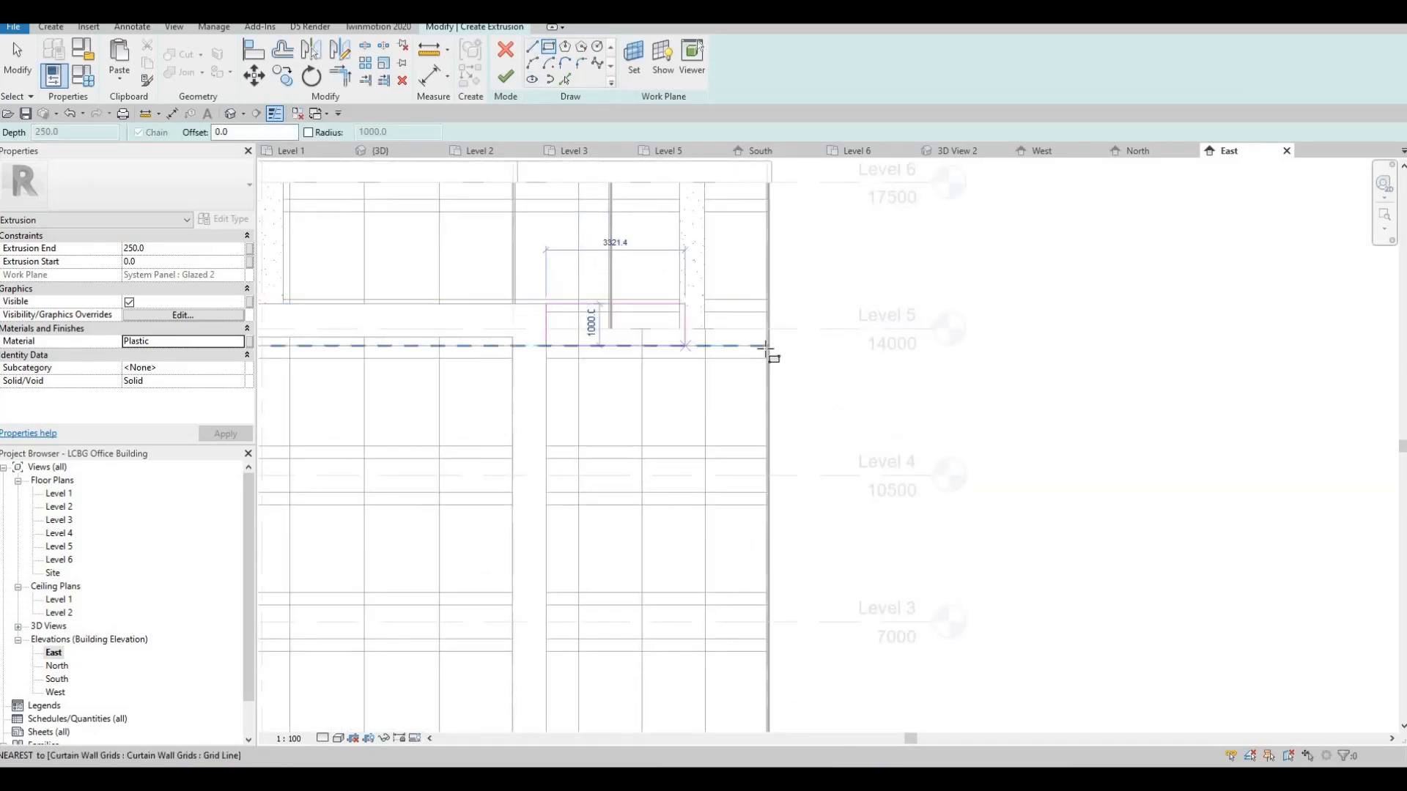
pyautogui.click(766, 345)
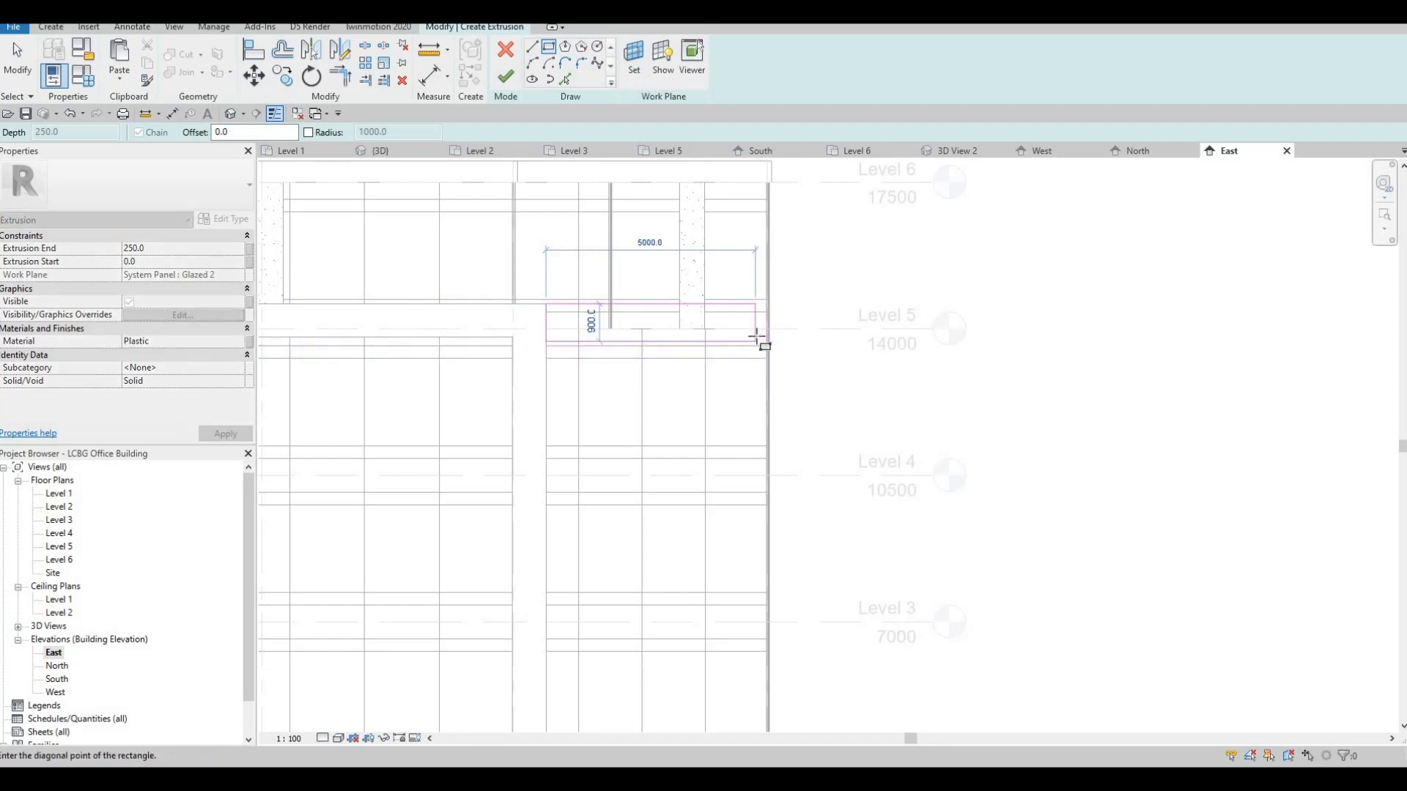
pyautogui.press('Escape')
pyautogui.press('Escape')
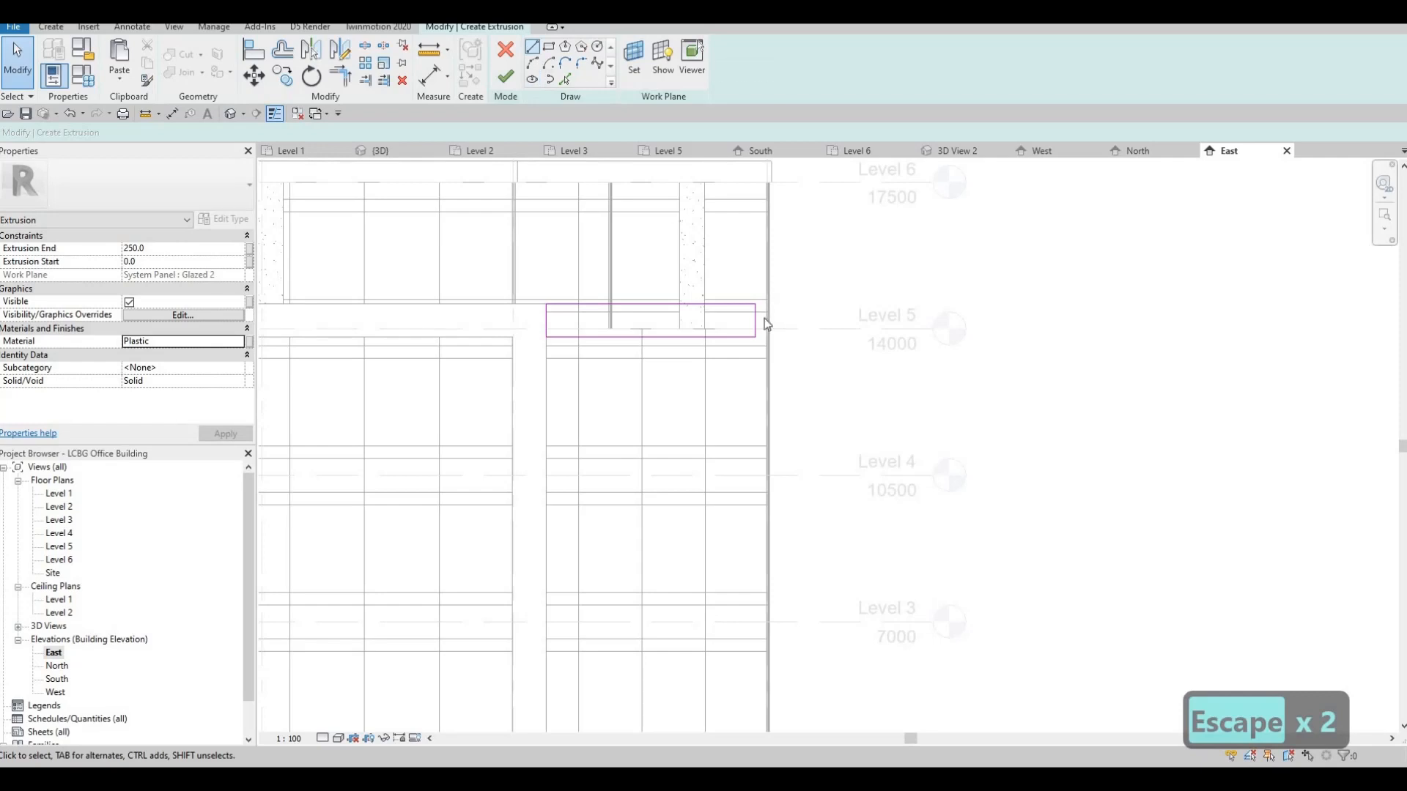
pyautogui.press('Escape')
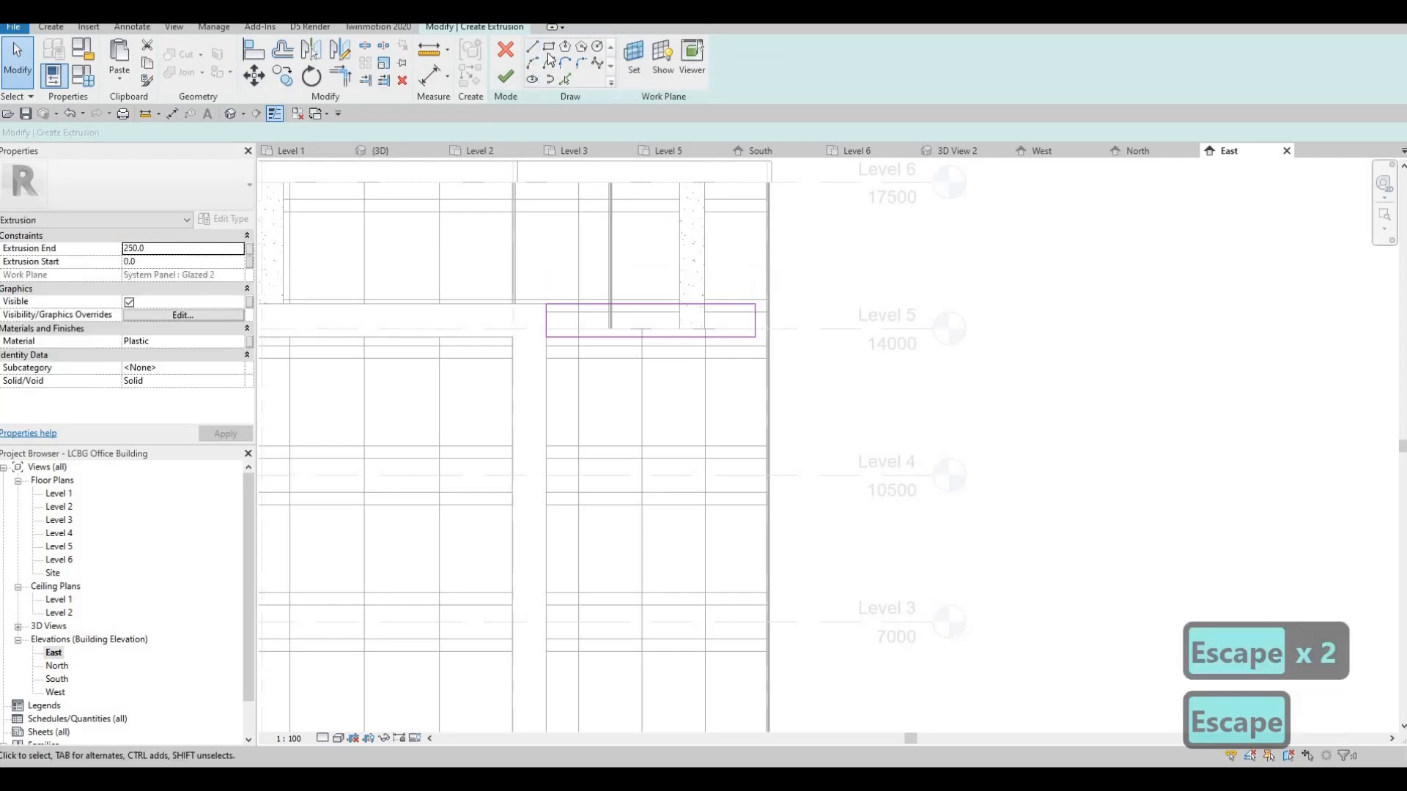
# Step: Sketch a narrow vertical rectangle about 11000 mm high along the frame's outer edge, from the Level 5 rectangle down to the frame's underside
pyautogui.moveTo(547, 333); pyautogui.dragTo(551, 227, button='middle')
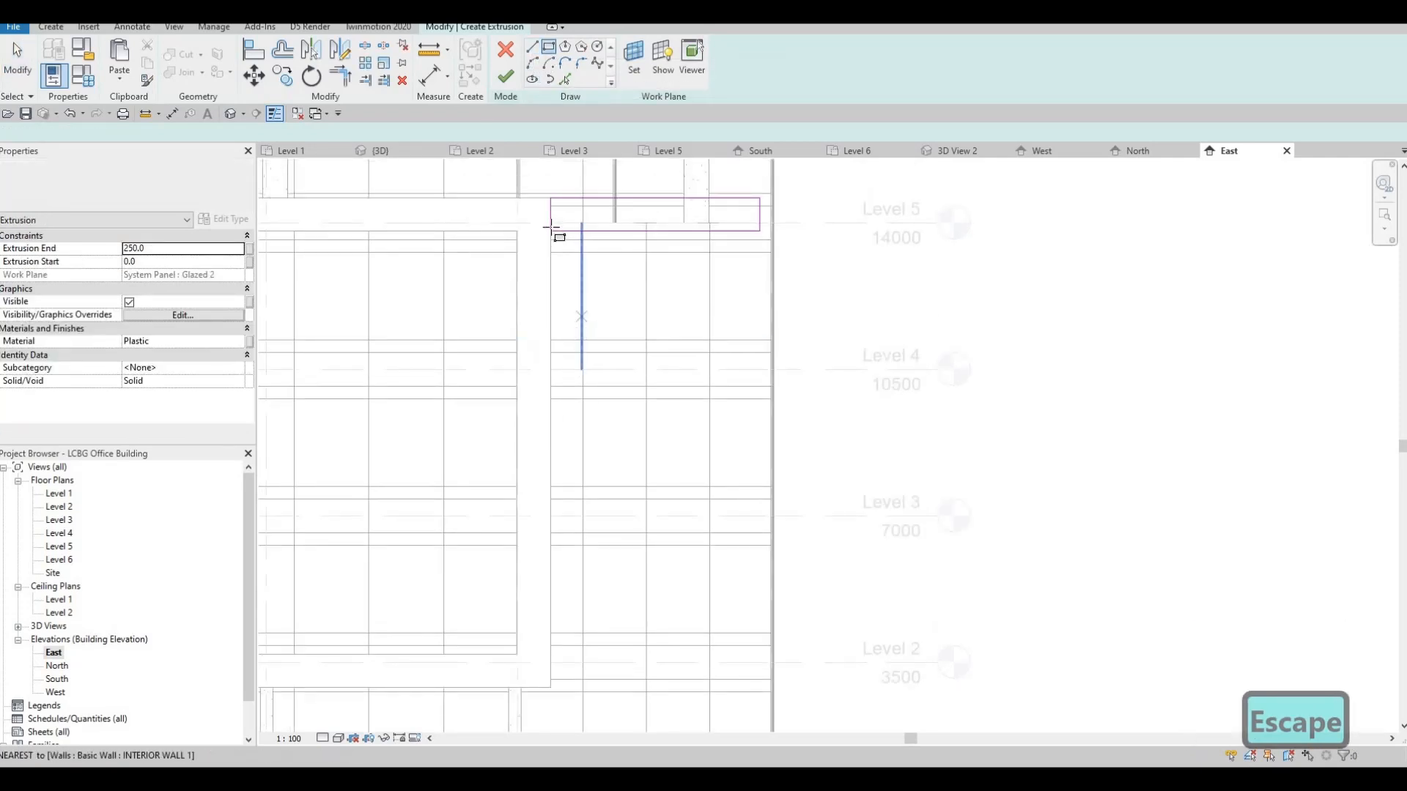
pyautogui.click(550, 231)
pyautogui.scroll(-3, 590, 440)
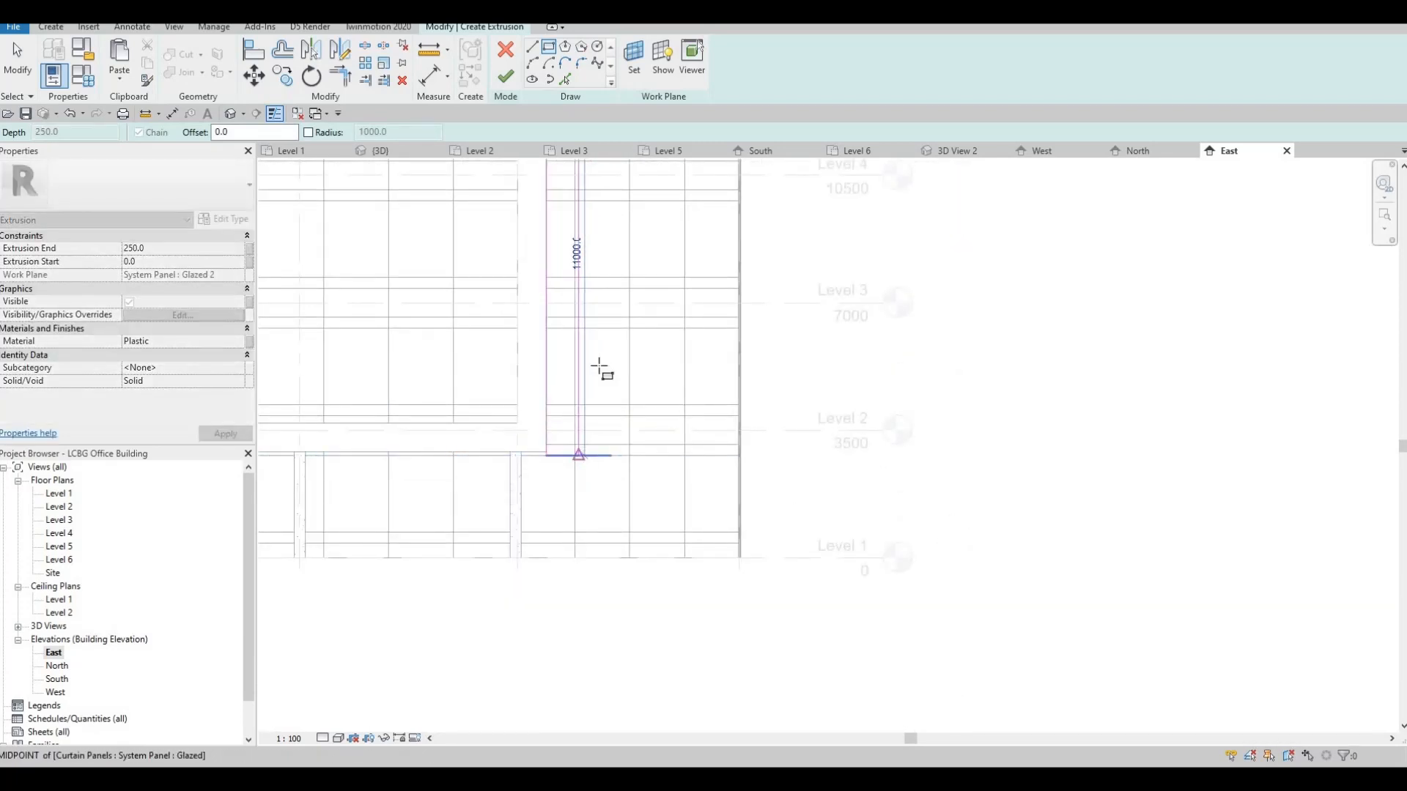
pyautogui.click(597, 433)
pyautogui.press('Escape')
pyautogui.press('Escape')
pyautogui.press('Escape')
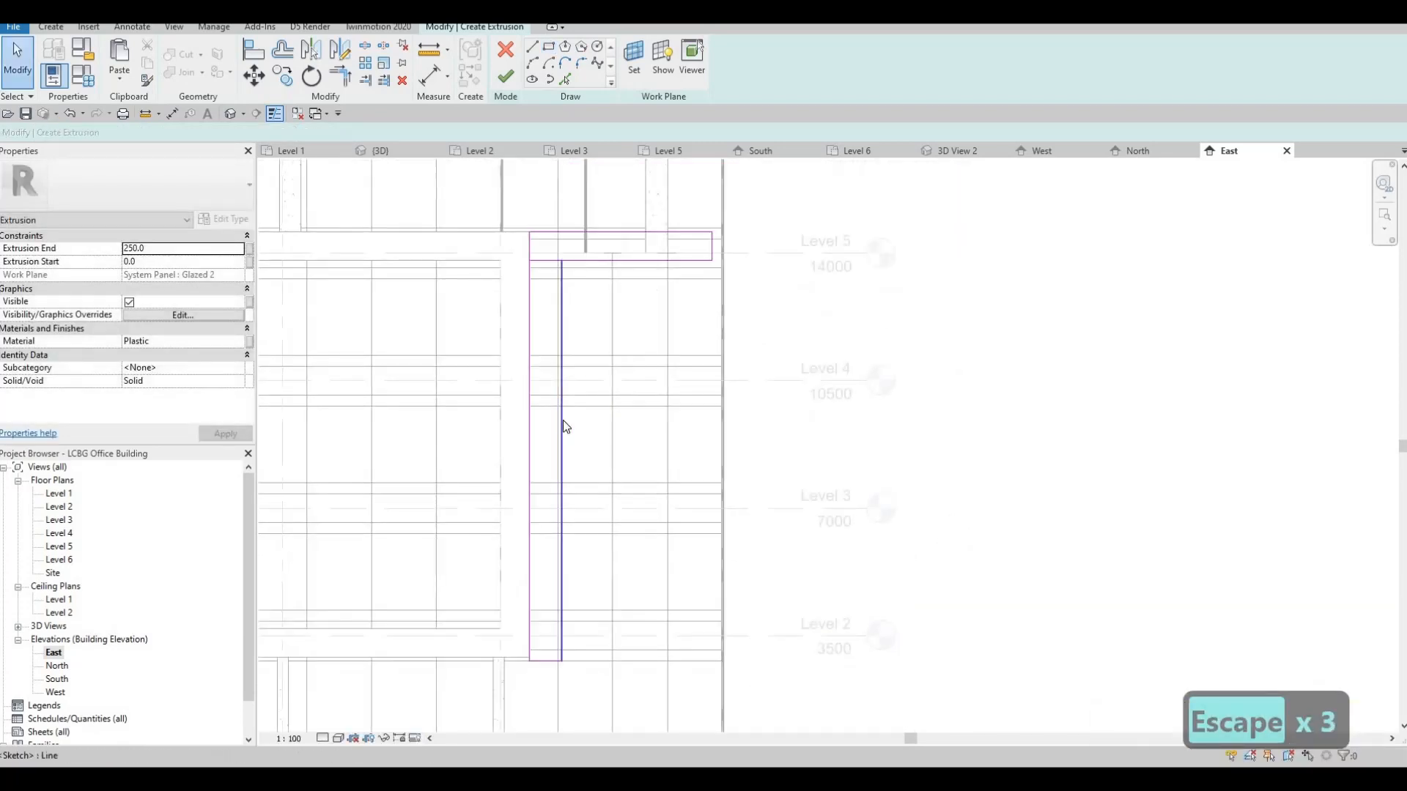
# Step: Set the vertical rectangle's width to 800 mm
pyautogui.click(561, 443)
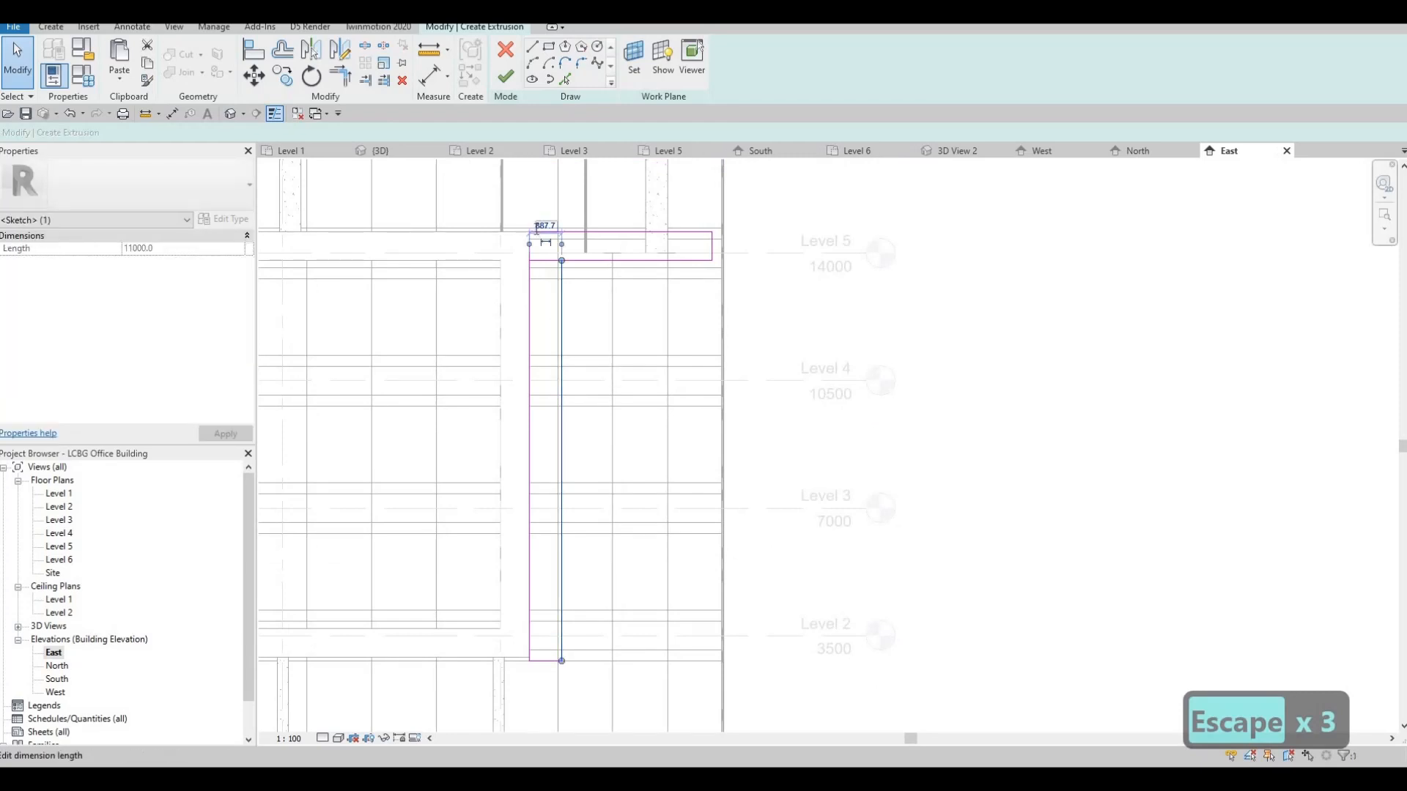
pyautogui.write('800')
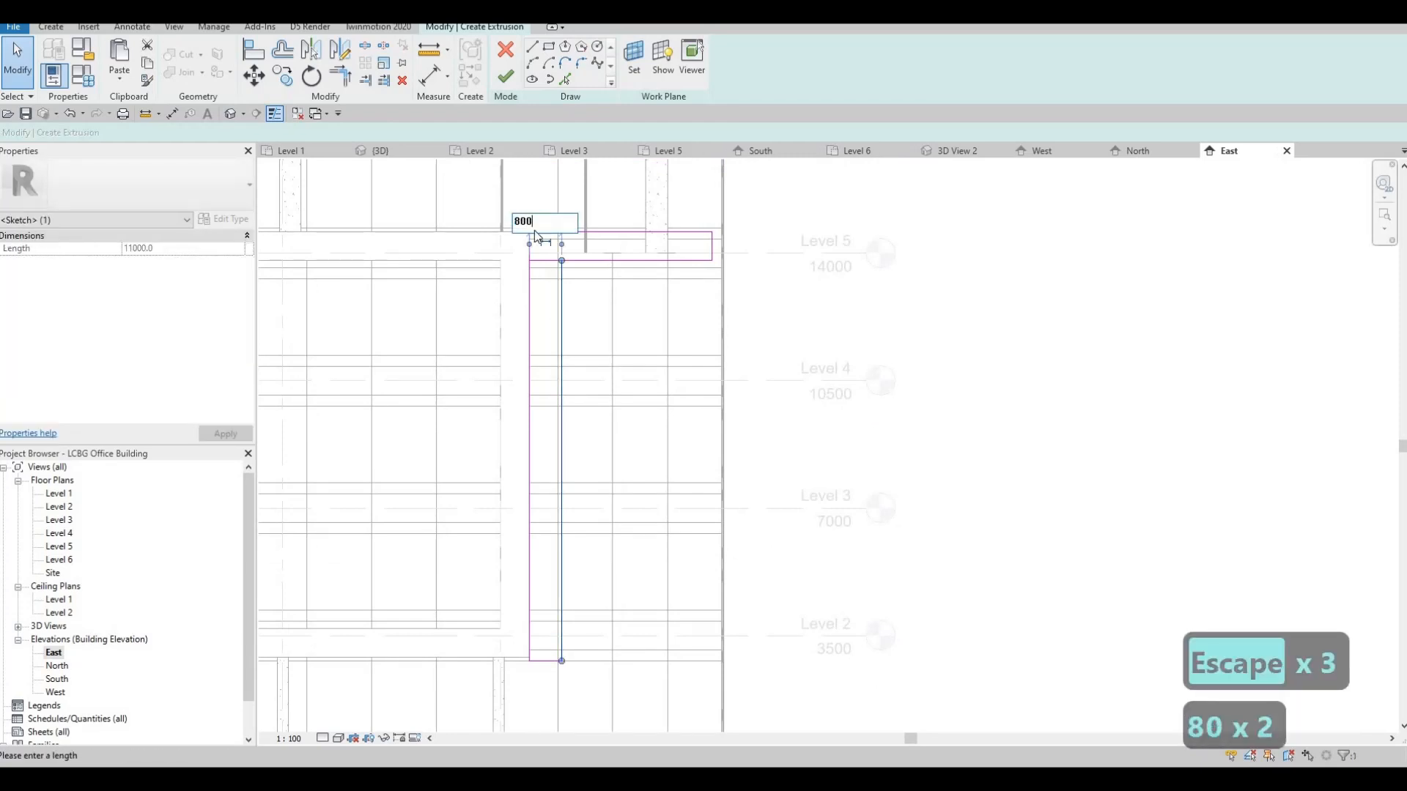
pyautogui.press('Return')
pyautogui.press('Escape')
pyautogui.press('Escape')
pyautogui.press('Escape')
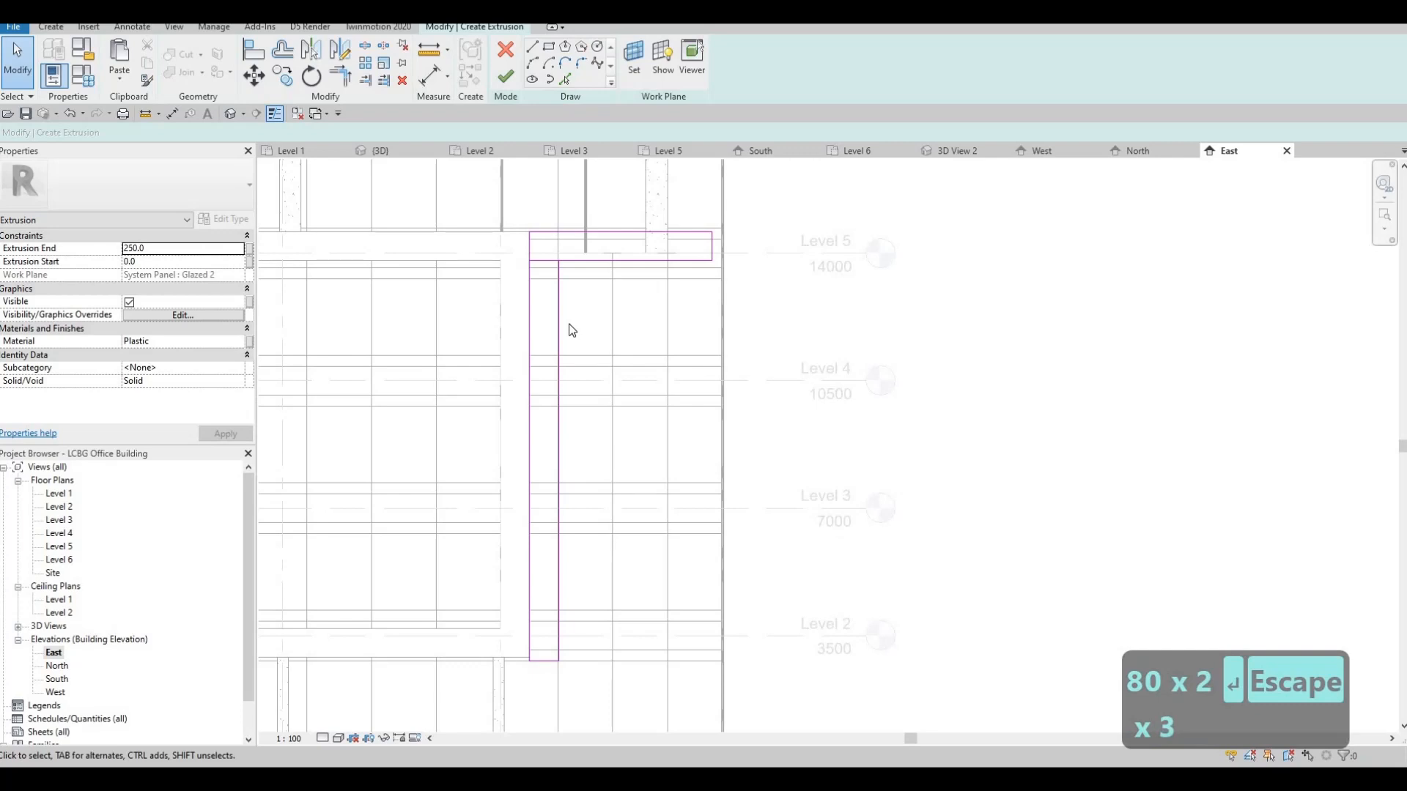
# Step: Trim the two rectangles together at their shared corner and delete the leftover short lines, leaving one L-shaped profile
pyautogui.press('t')
pyautogui.press('r')
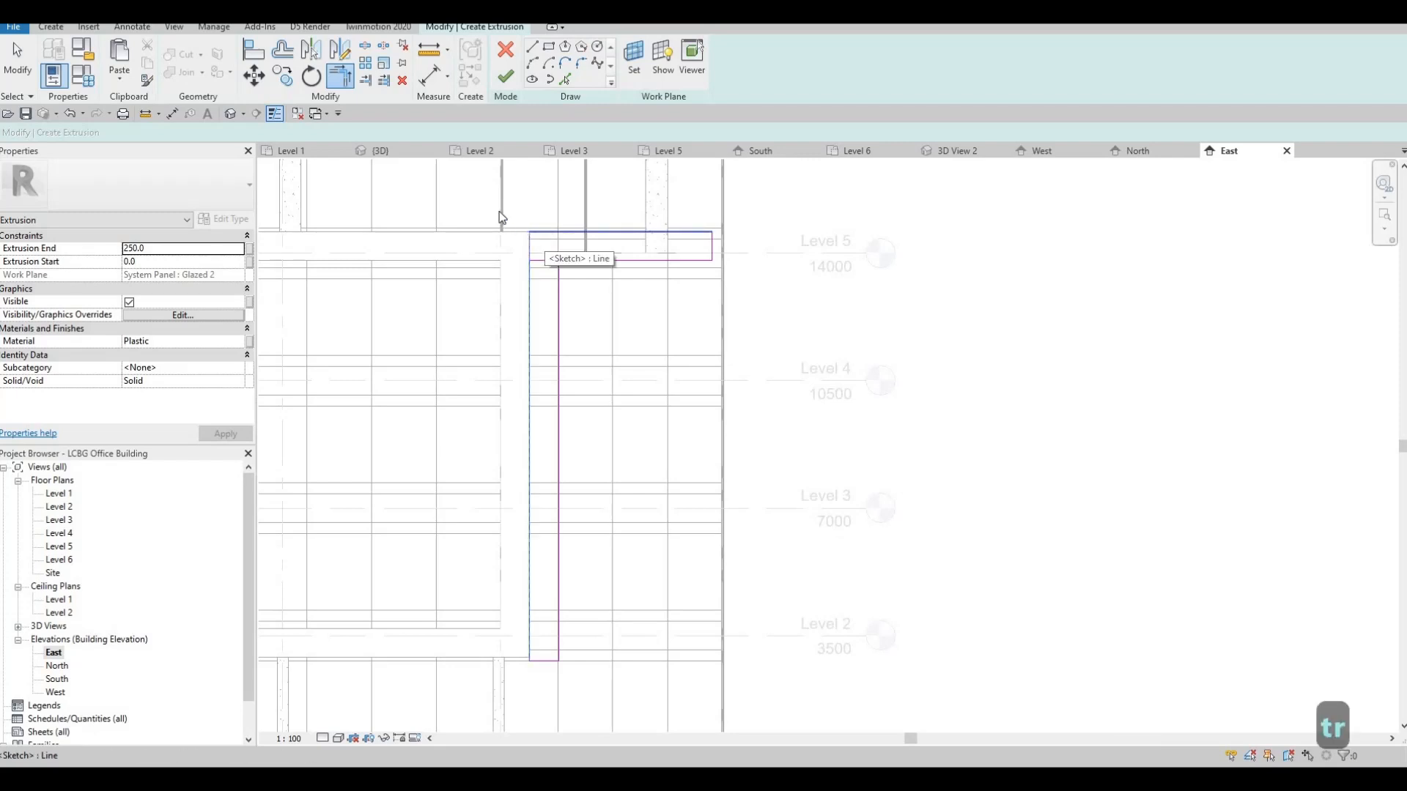
pyautogui.press('Escape')
pyautogui.press('Escape')
pyautogui.moveTo(499, 210); pyautogui.dragTo(586, 294)
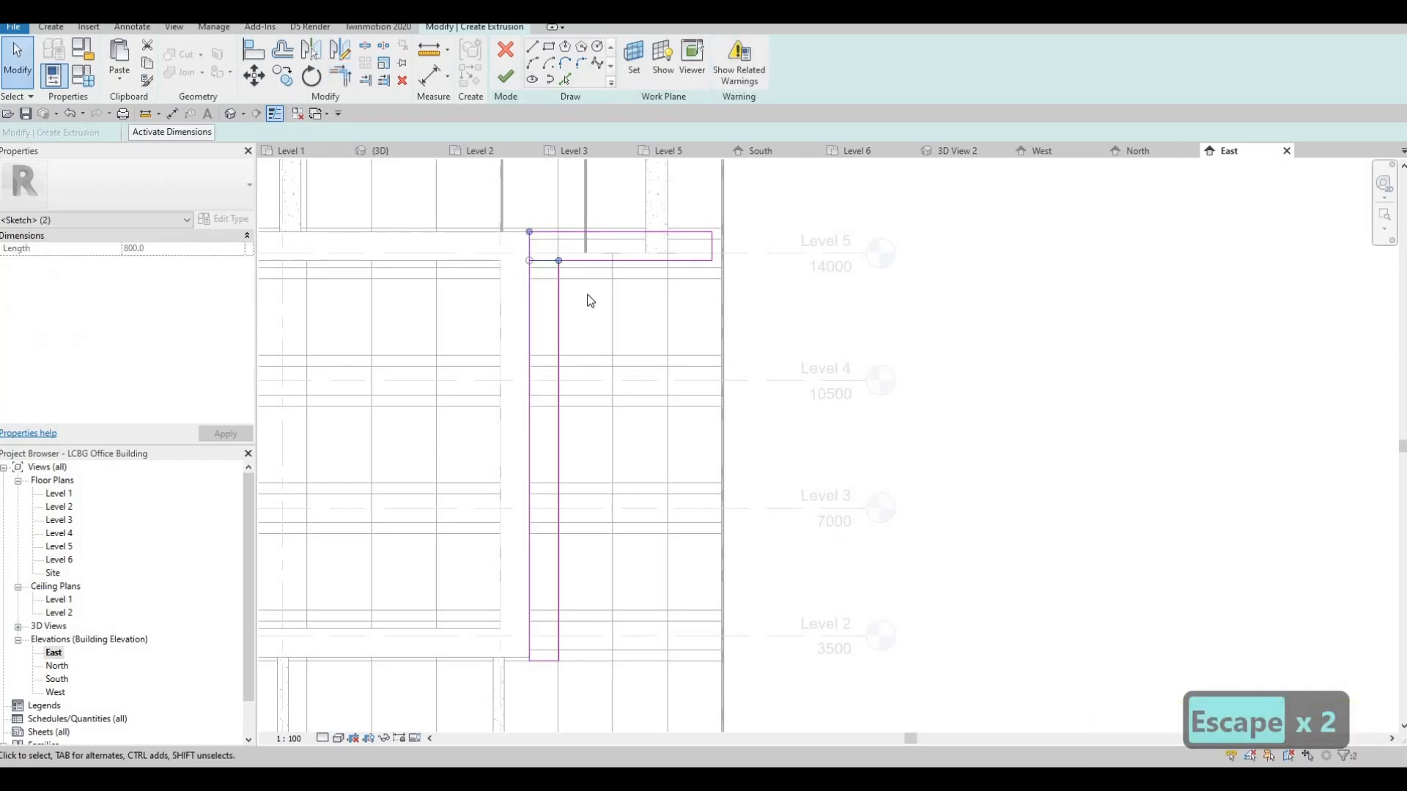
pyautogui.press('Delete')
pyautogui.press('Escape')
pyautogui.press('Escape')
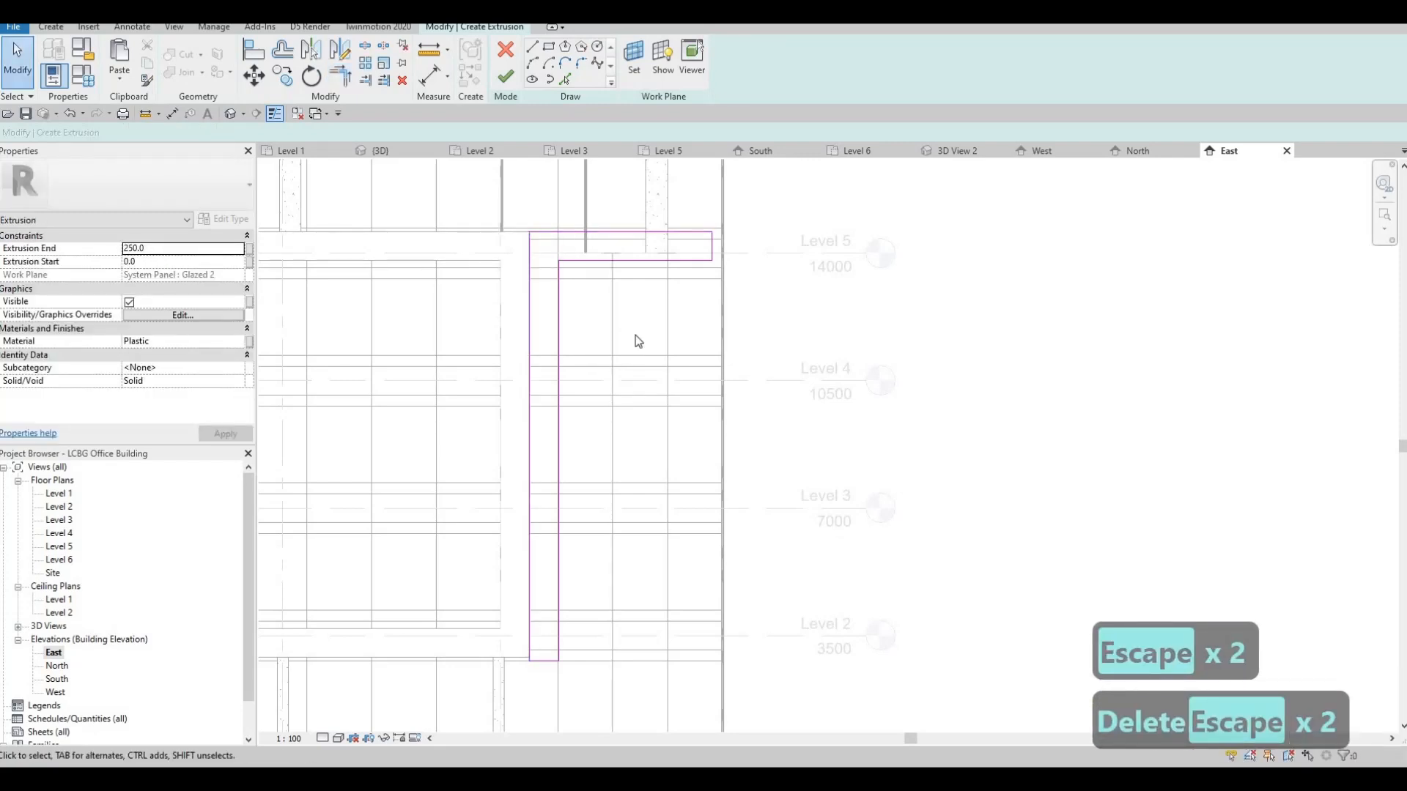
# Step: Move the end line of the profile's Level 5 arm outwards, about 4900 mm from the vertical leg's inner edge
pyautogui.scroll(3, 708, 336)
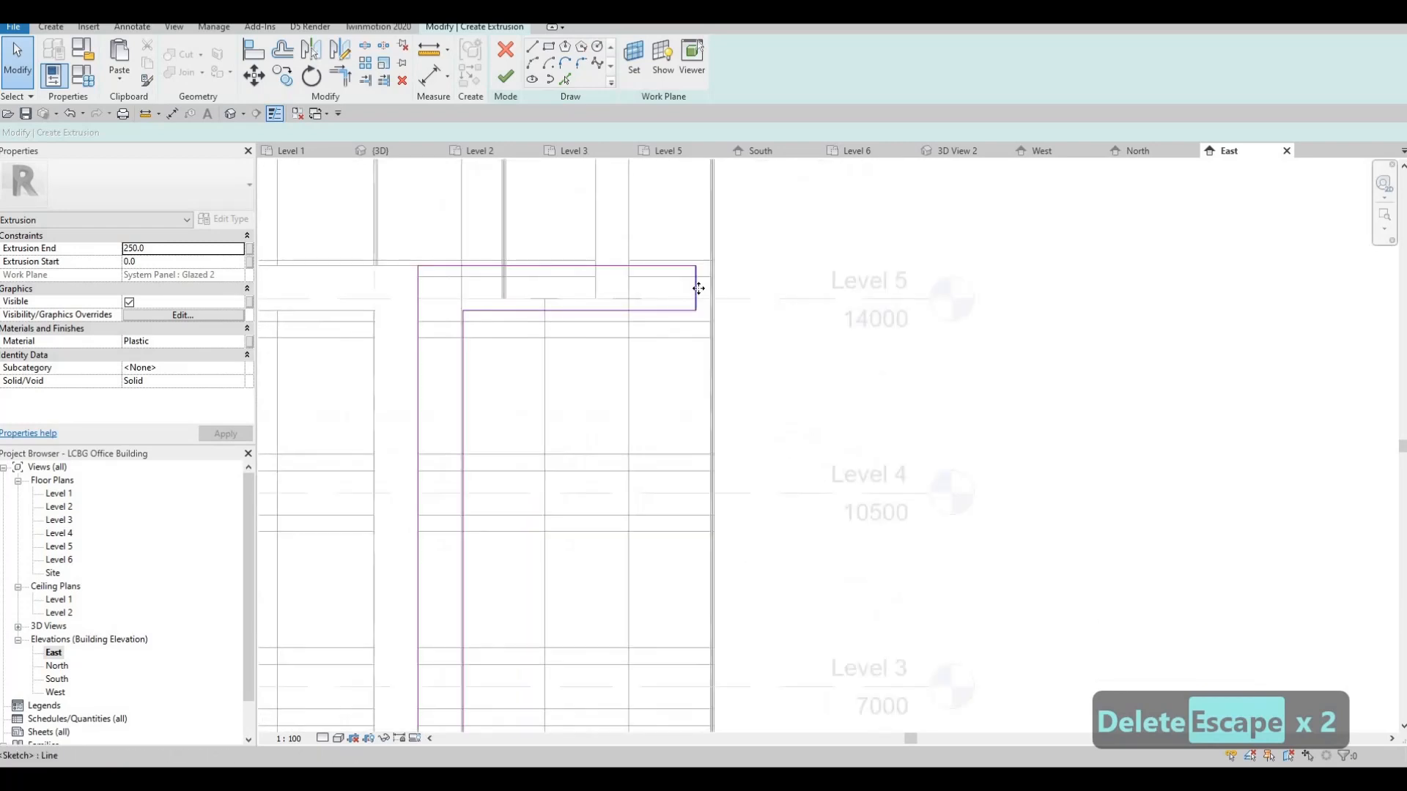
pyautogui.moveTo(710, 287); pyautogui.dragTo(738, 287)
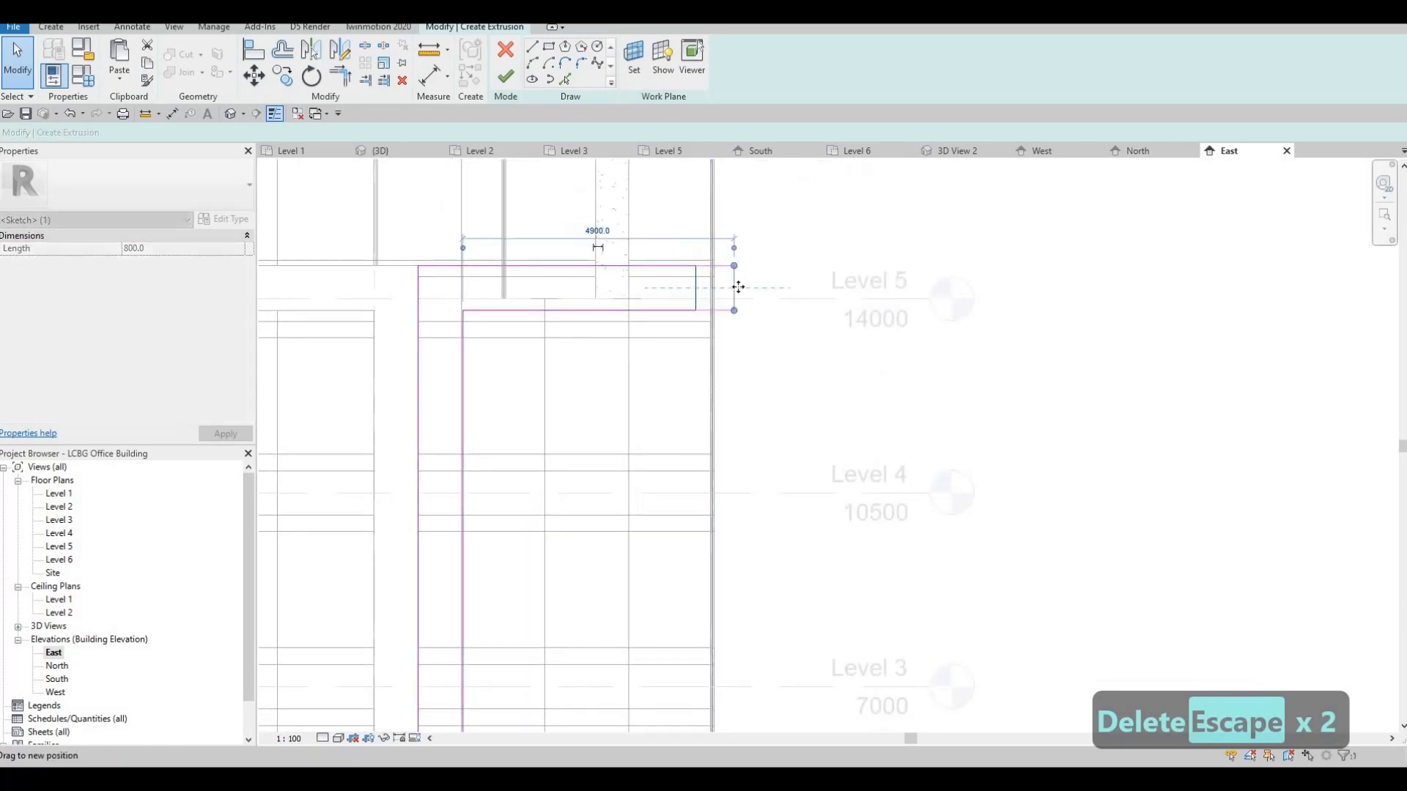
pyautogui.press('Escape')
pyautogui.press('Escape')
# Step: Extend the vertical leg of the L-shaped profile down to Level 1 by moving its short base line
pyautogui.moveTo(732, 376)
pyautogui.mouseDown(button='middle')
pyautogui.moveTo(716, 440)
pyautogui.moveTo(775, 358)
pyautogui.mouseUp(button='middle')
pyautogui.scroll(-3, 691, 510)
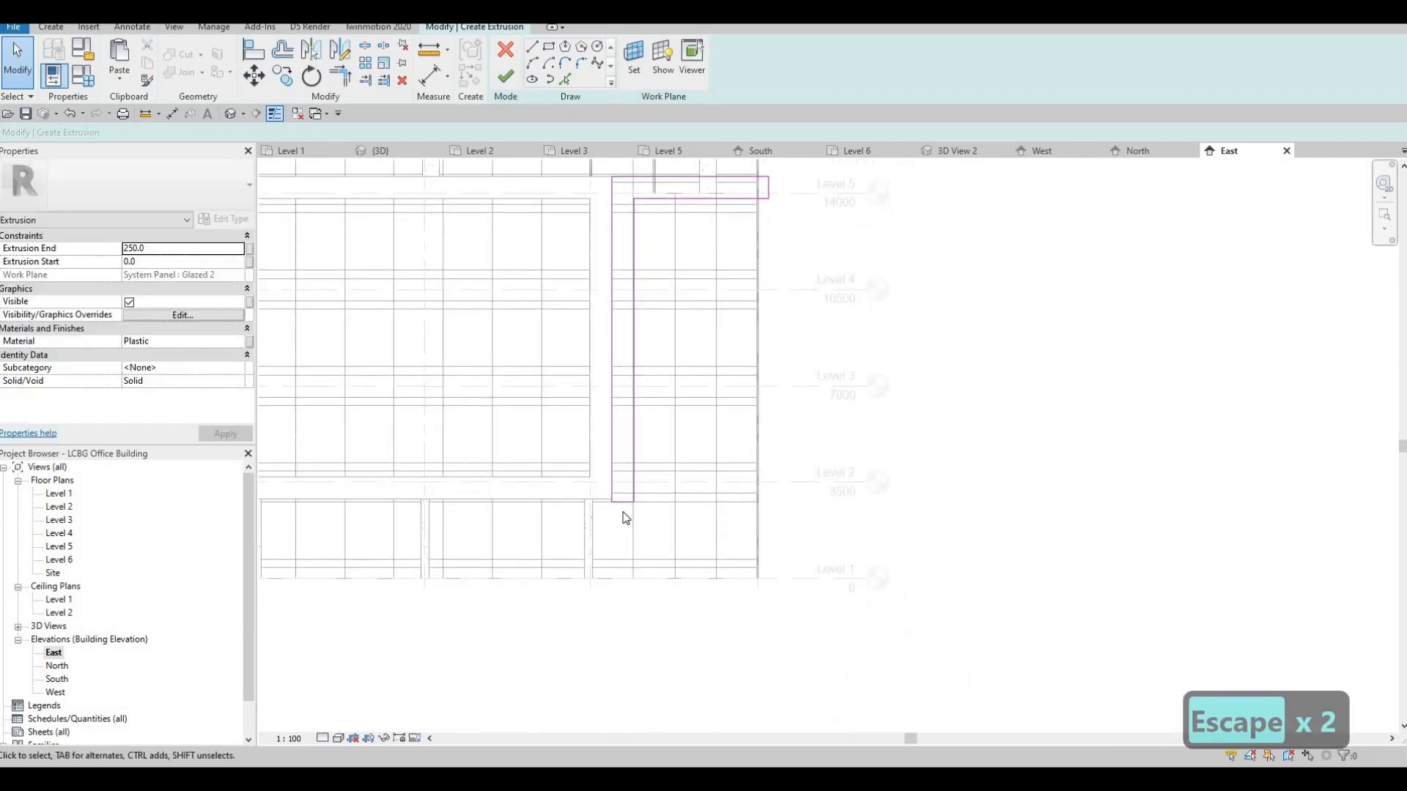
pyautogui.scroll(2, 629, 504)
pyautogui.moveTo(622, 500); pyautogui.dragTo(628, 601)
pyautogui.press('Escape')
pyautogui.press('Escape')
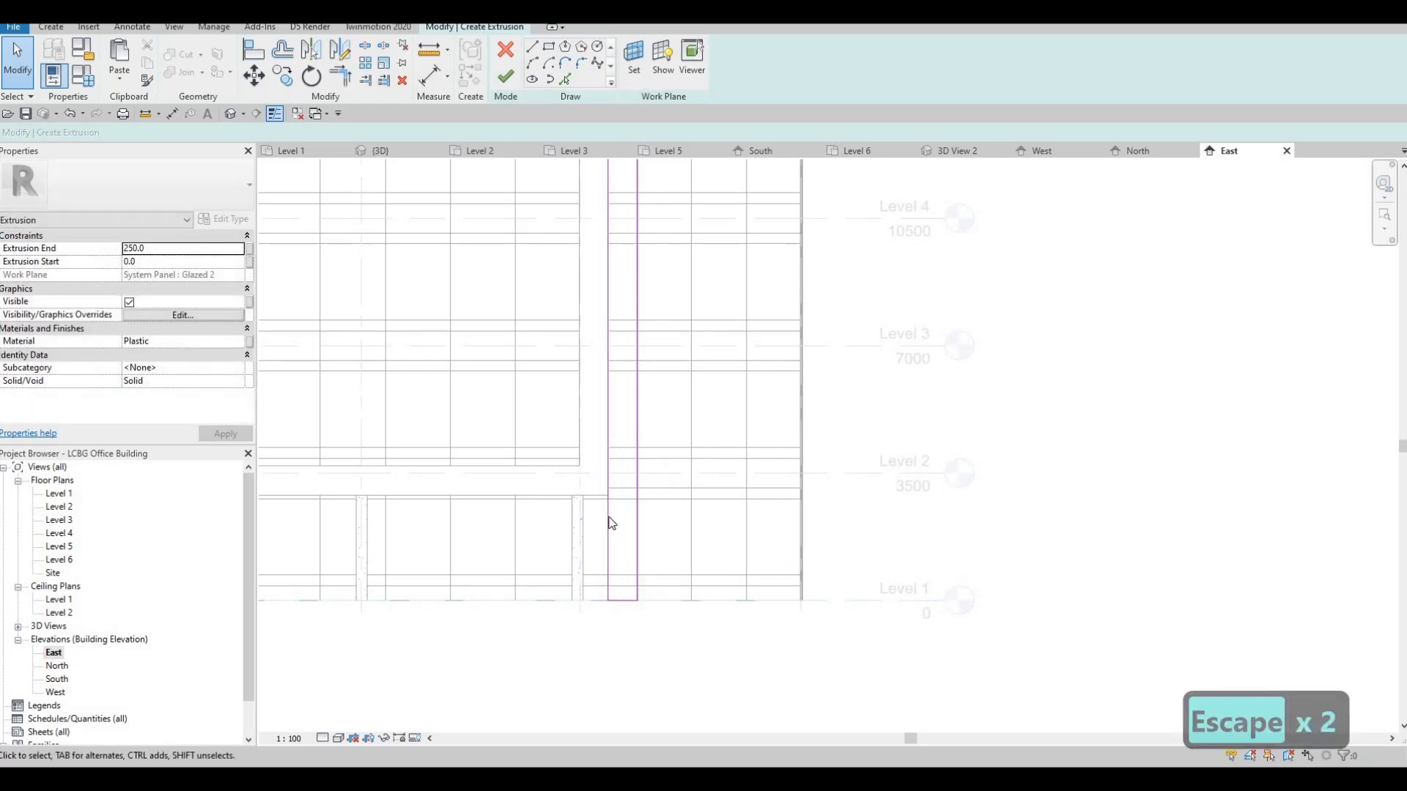
# Step: Finish the L-shaped sketch as a 250 mm Plastic extrusion and complete the in-place model
pyautogui.scroll(2, 609, 521)
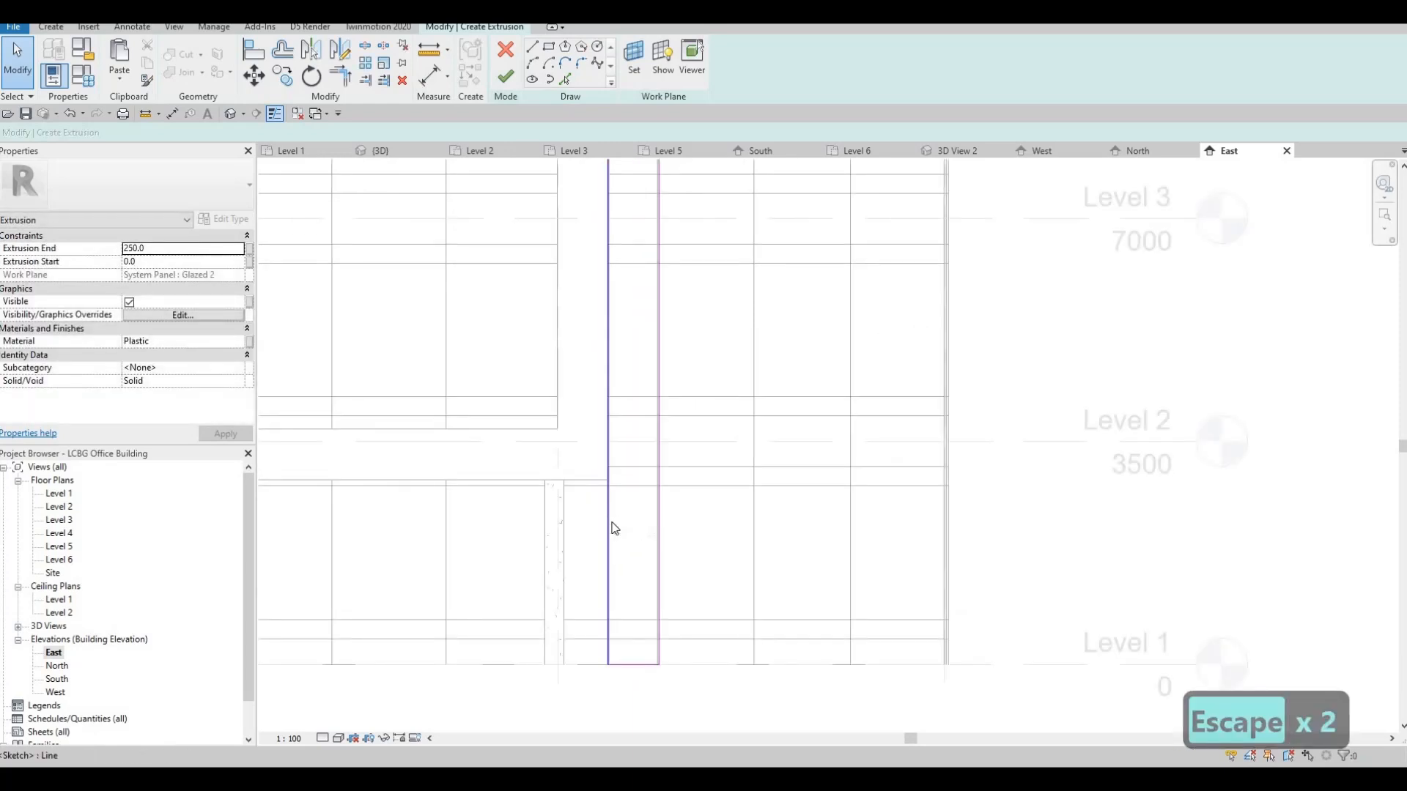
pyautogui.moveTo(607, 519); pyautogui.dragTo(615, 525, button='middle')
pyautogui.click(616, 518)
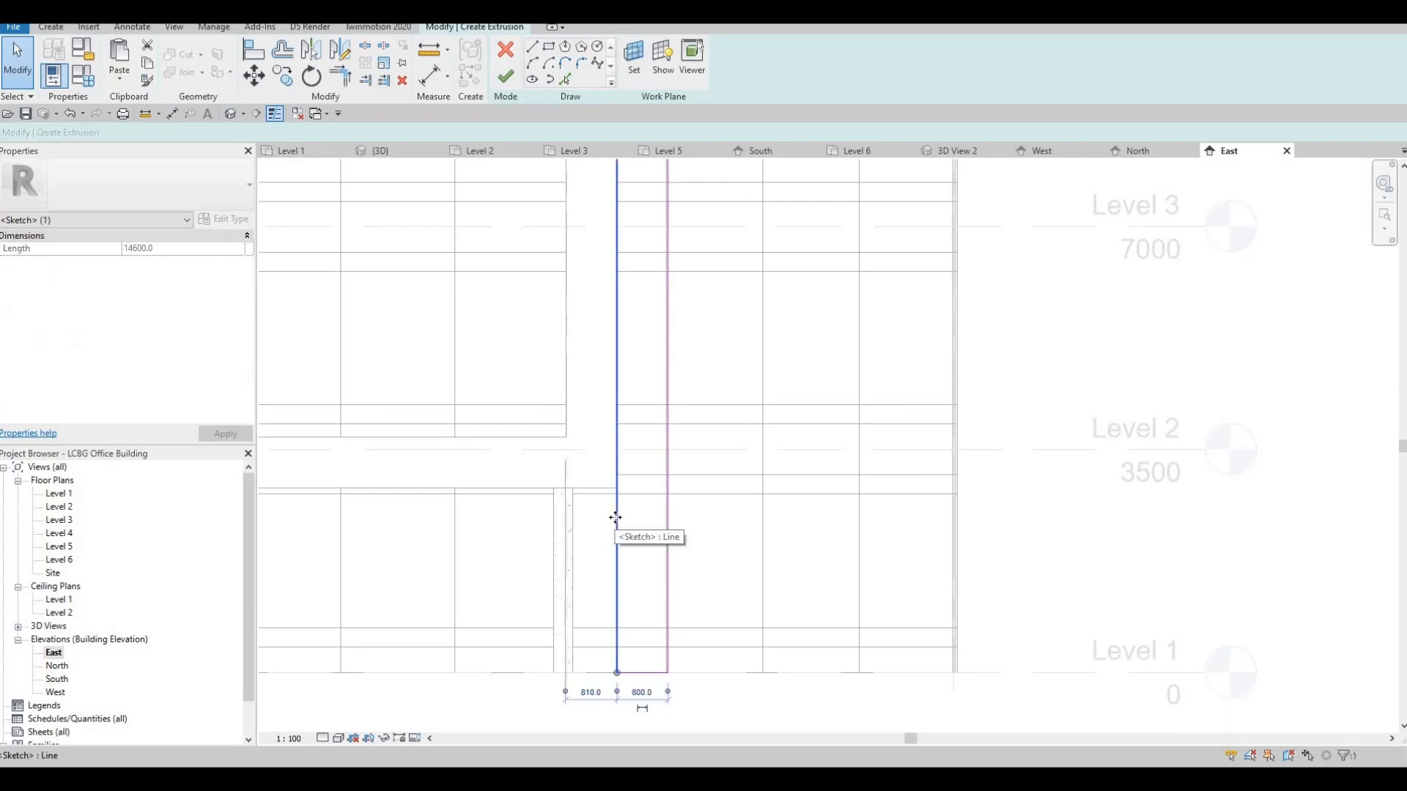
pyautogui.press('Escape')
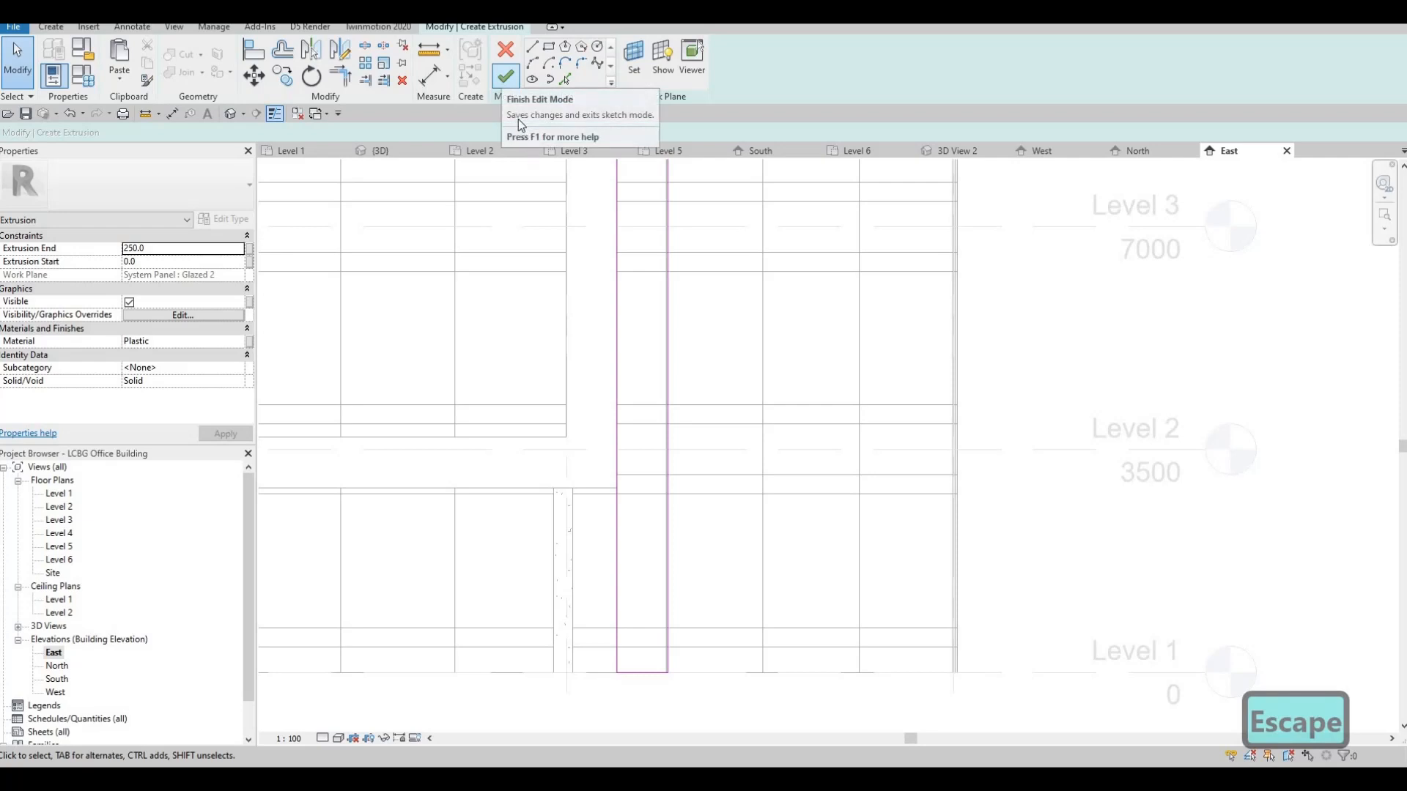
pyautogui.click(505, 85)
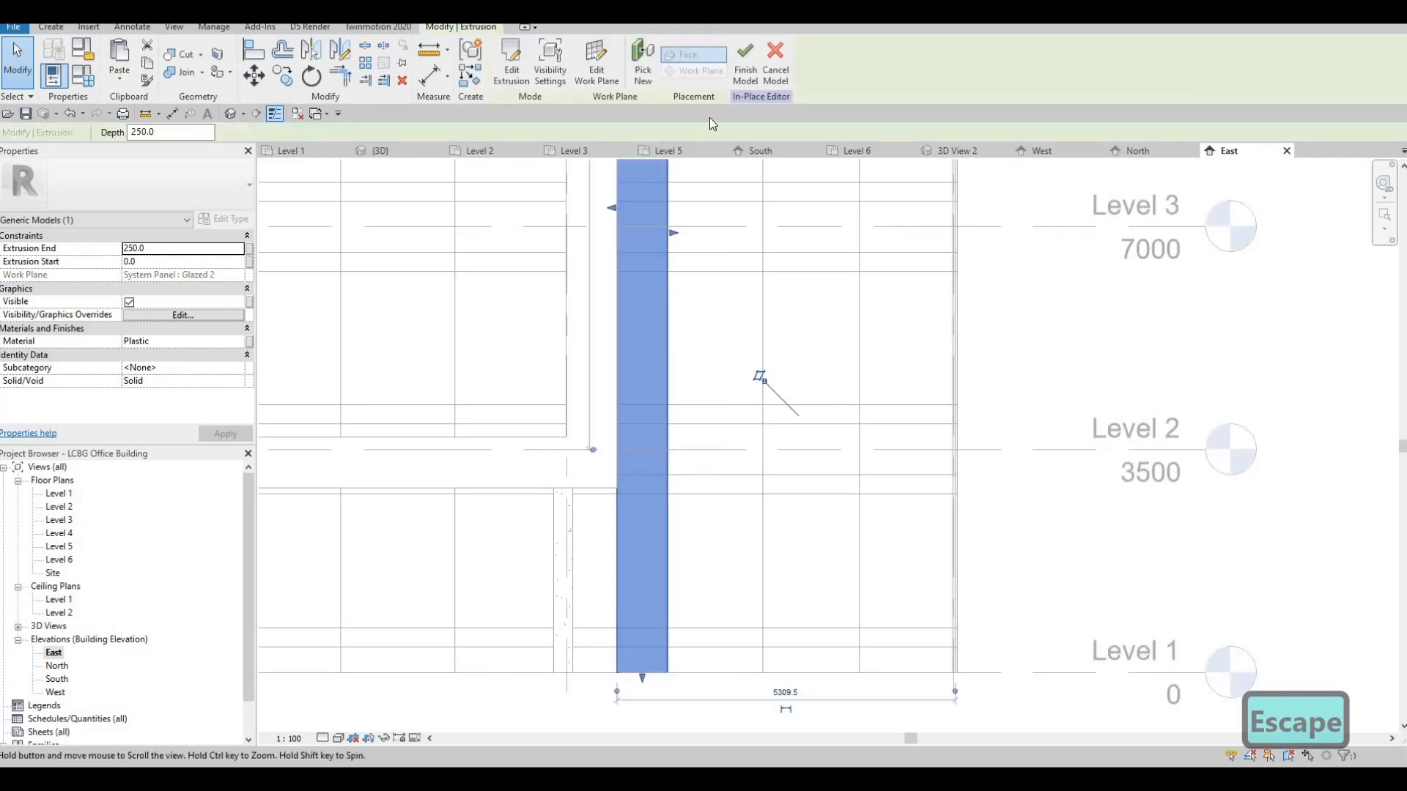
pyautogui.click(754, 77)
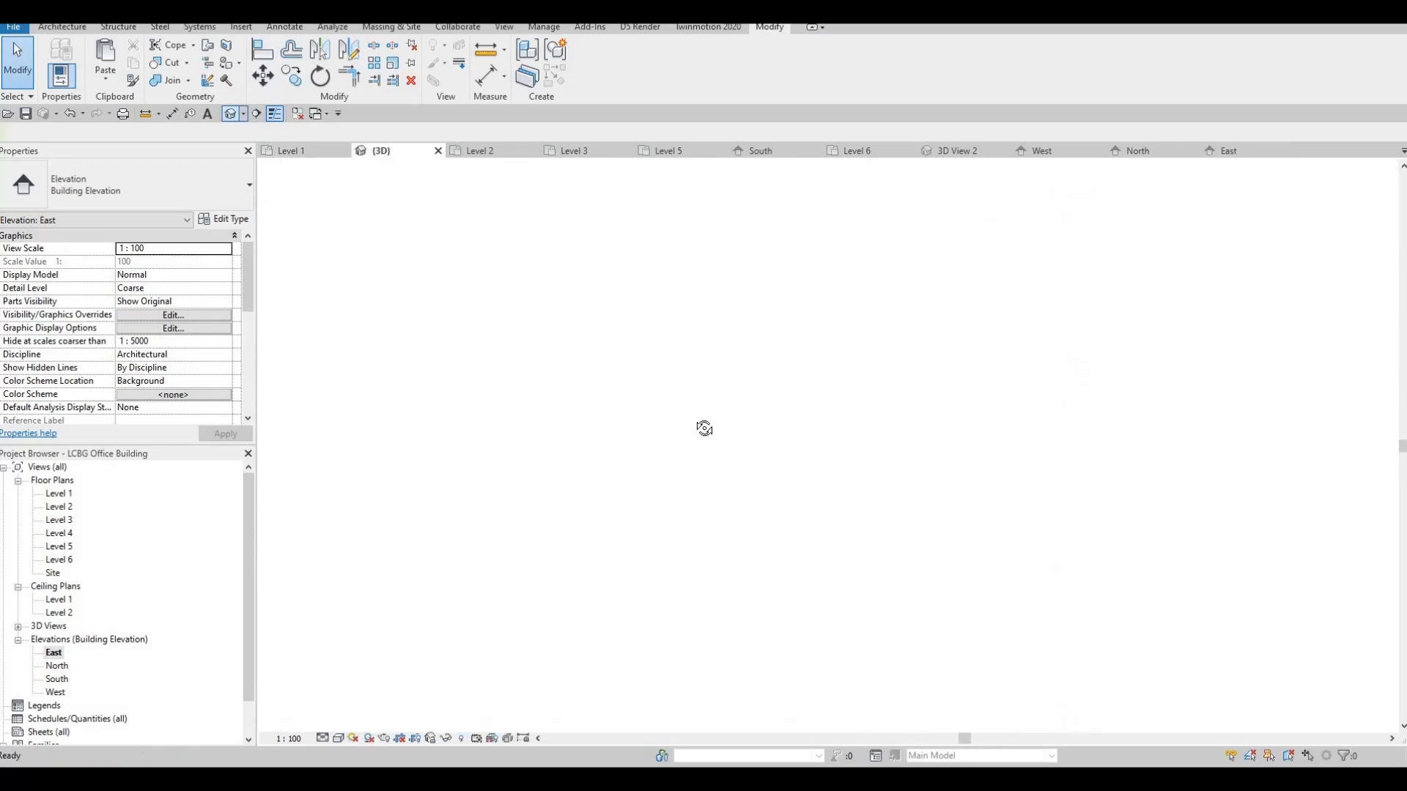
# Step: In the 3D view, widen the new frame's vertical leg by stretching its outer side face towards the existing east frame
pyautogui.keyDown('shift'); pyautogui.moveTo(682, 366); pyautogui.dragTo(733, 411, button='middle'); pyautogui.keyUp('shift')
pyautogui.scroll(1, 863, 375)
pyautogui.scroll(4, 906, 375)
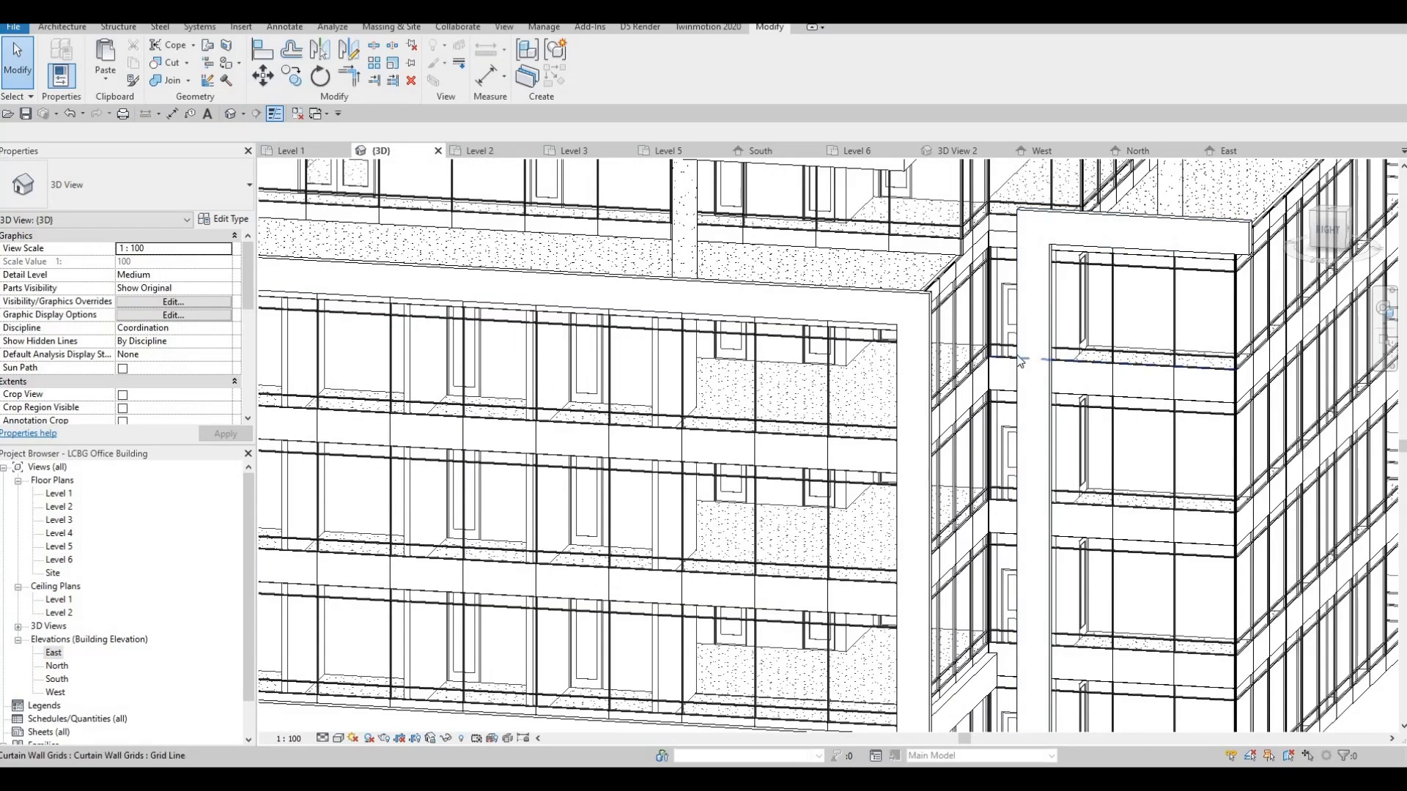
pyautogui.scroll(1, 1052, 320)
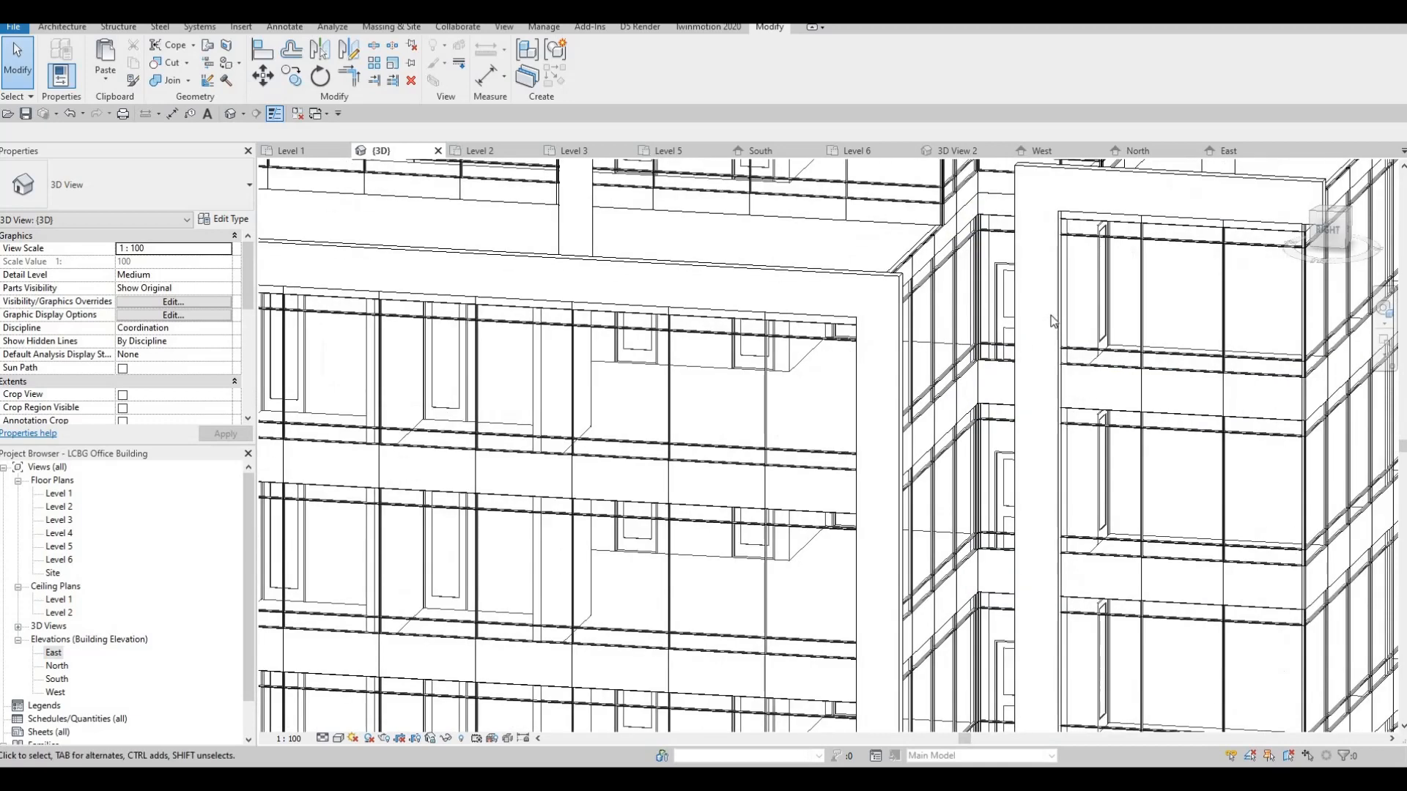
pyautogui.click(1014, 386)
pyautogui.moveTo(1008, 555); pyautogui.dragTo(993, 471, button='middle')
pyautogui.moveTo(993, 472); pyautogui.dragTo(956, 472)
pyautogui.press('Escape')
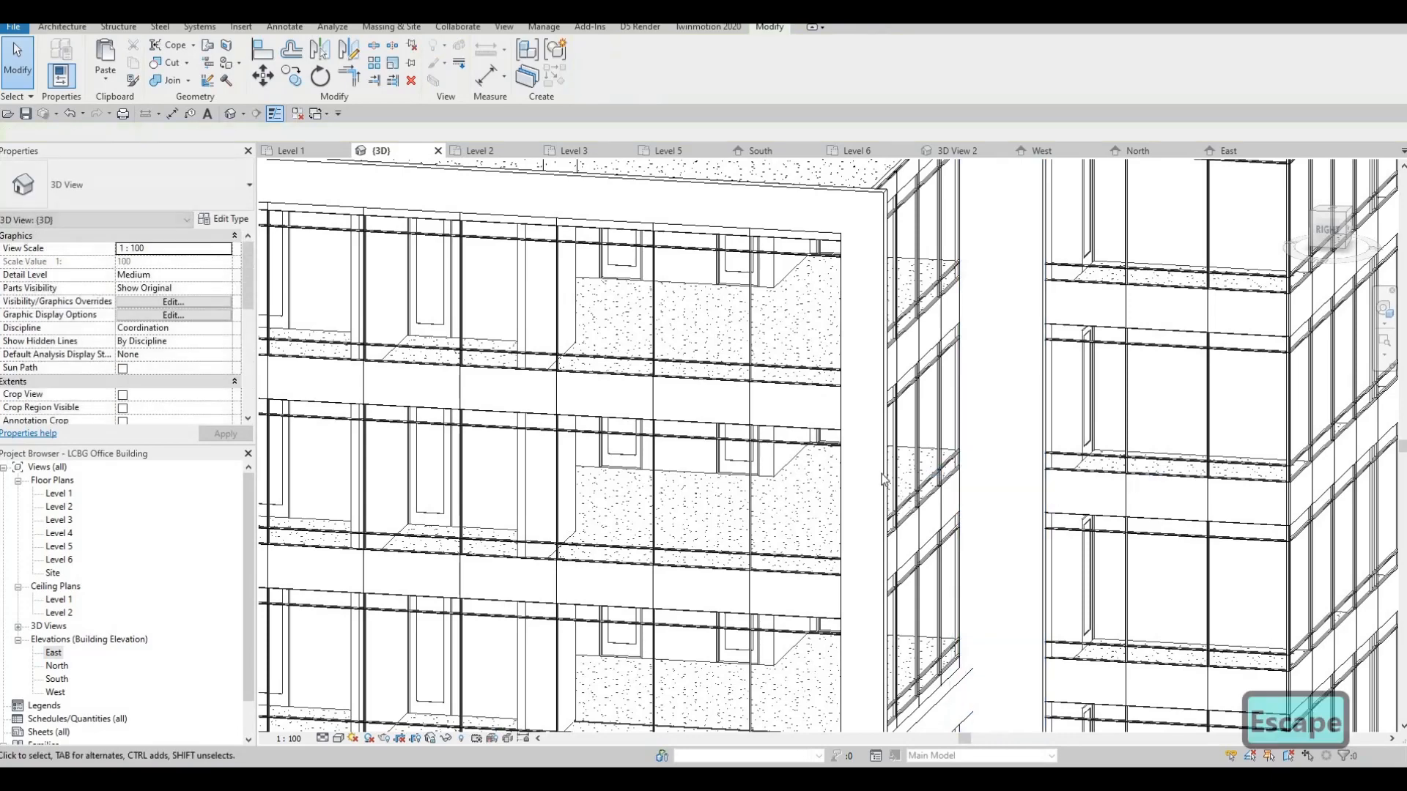
# Step: Align the end face of the short Level 2 side band with the adjoining face of the new frame's vertical leg
pyautogui.keyDown('shift'); pyautogui.moveTo(879, 476); pyautogui.dragTo(845, 446, button='middle'); pyautogui.keyUp('shift')
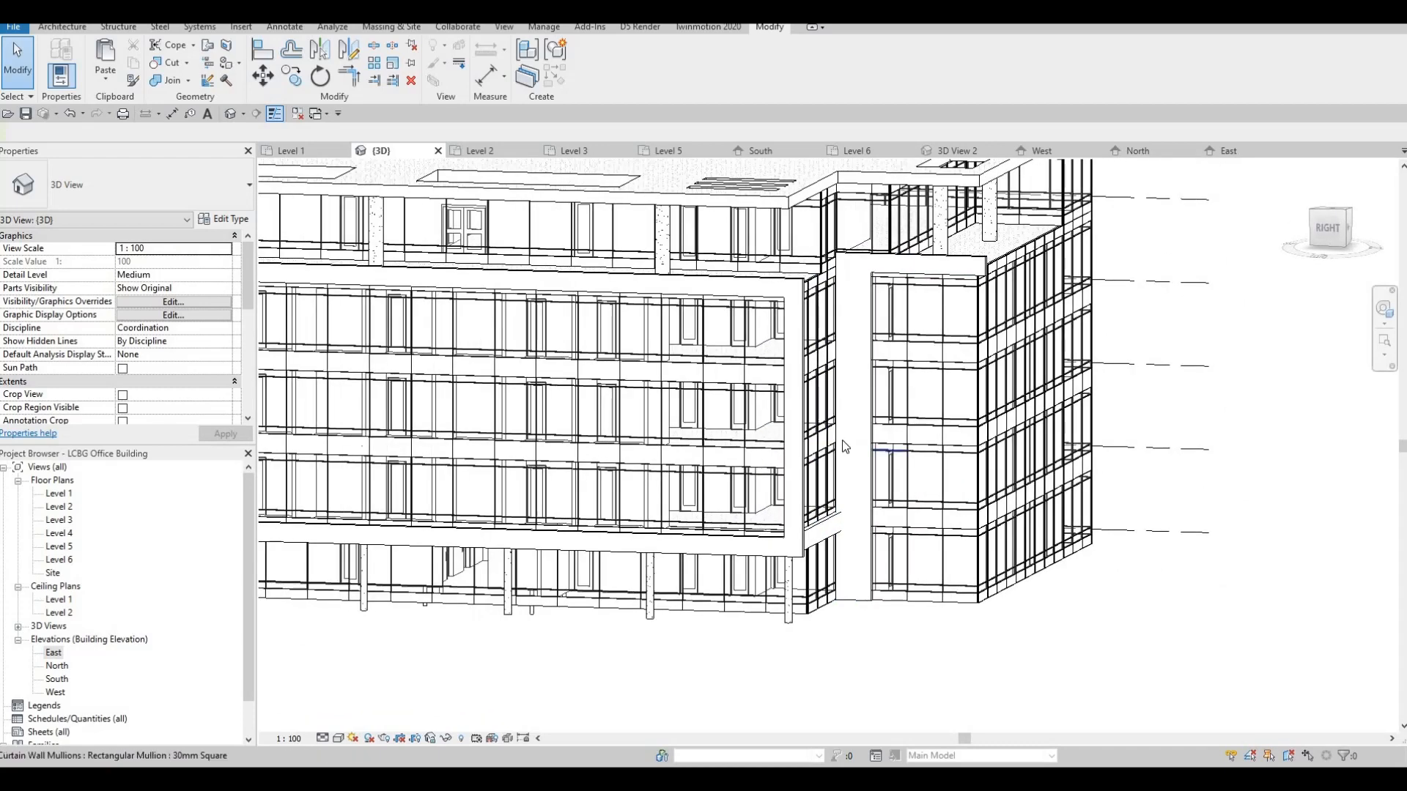
pyautogui.keyDown('shift'); pyautogui.moveTo(764, 485); pyautogui.dragTo(808, 507, button='middle'); pyautogui.keyUp('shift')
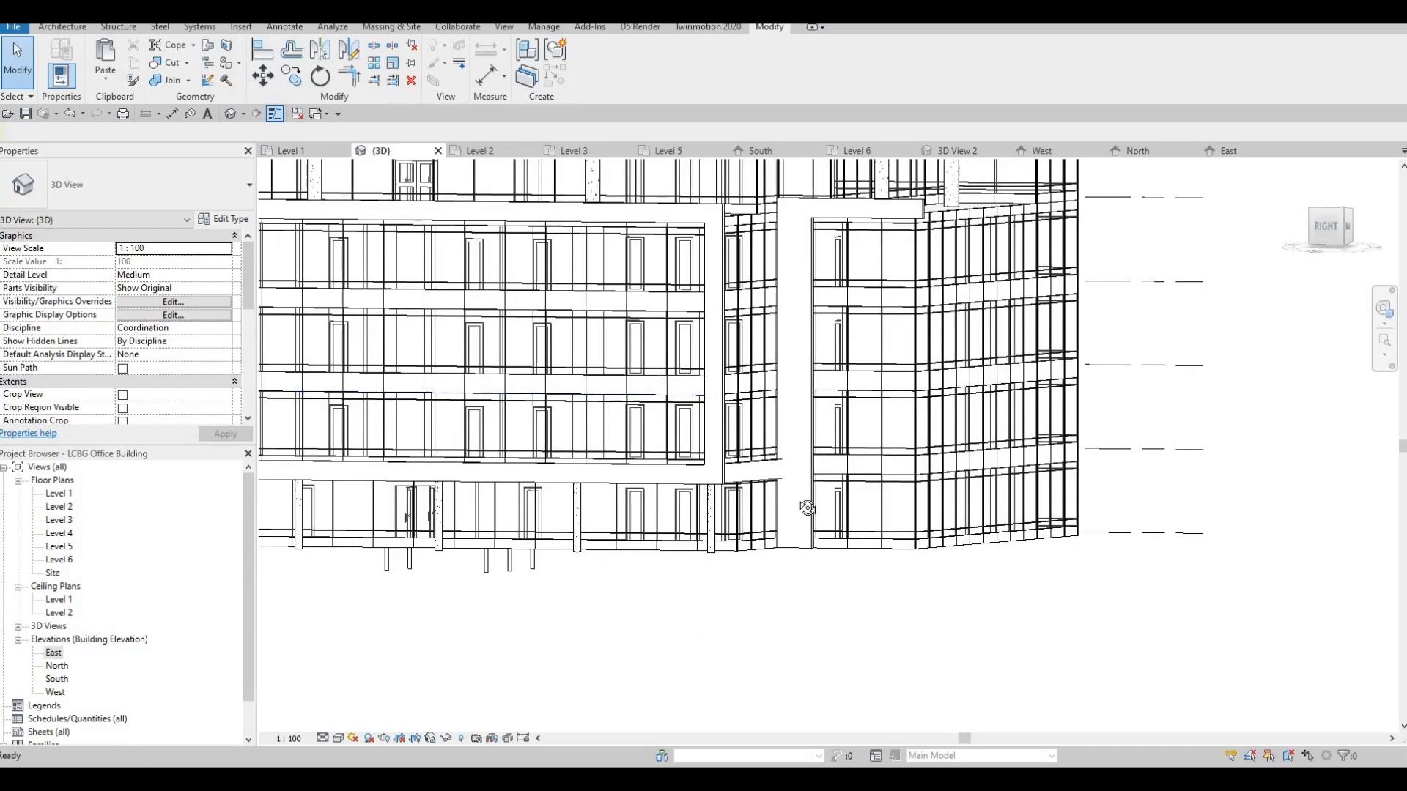
pyautogui.scroll(3, 790, 469)
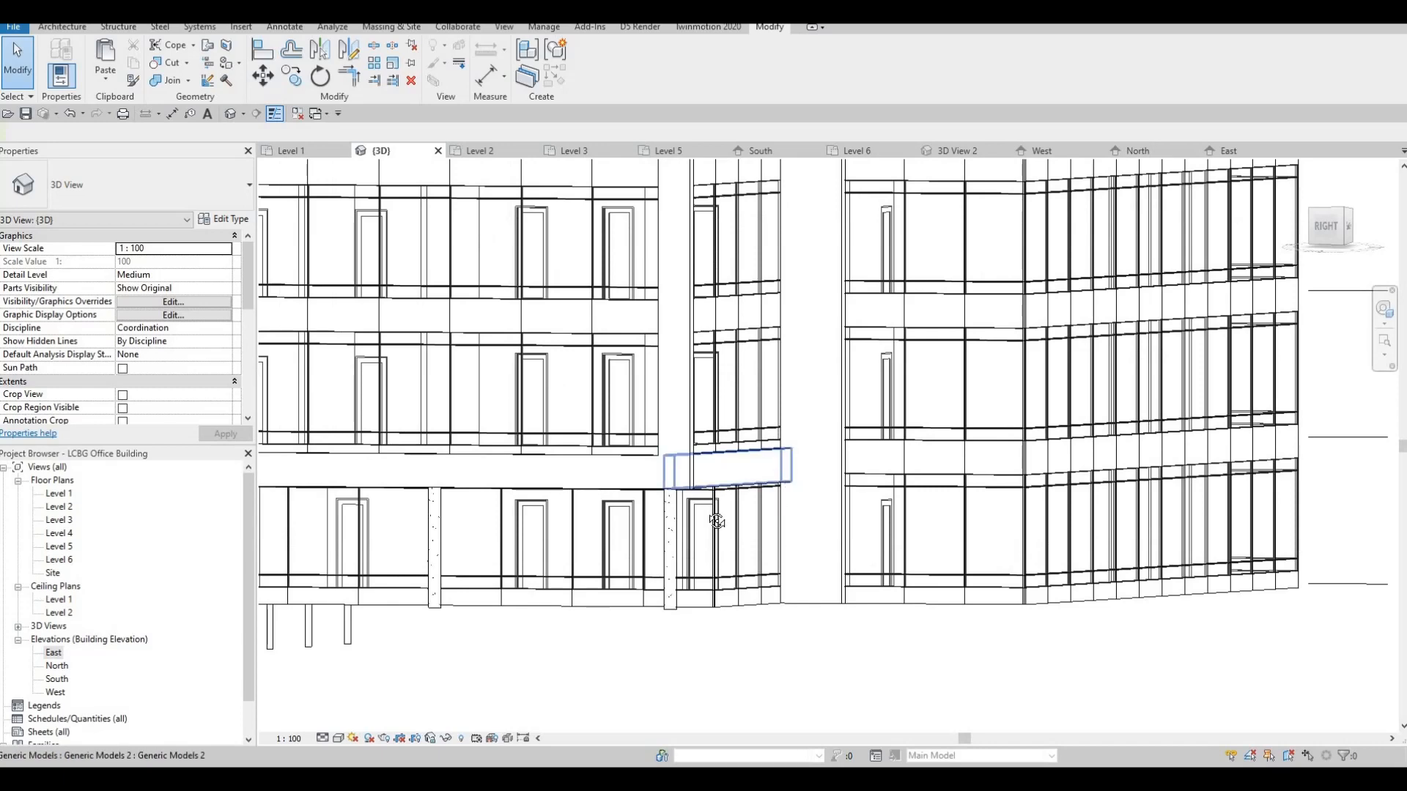
pyautogui.click(725, 469)
pyautogui.keyDown('shift'); pyautogui.moveTo(725, 469); pyautogui.dragTo(915, 480, button='middle'); pyautogui.keyUp('shift')
pyautogui.scroll(4, 916, 480)
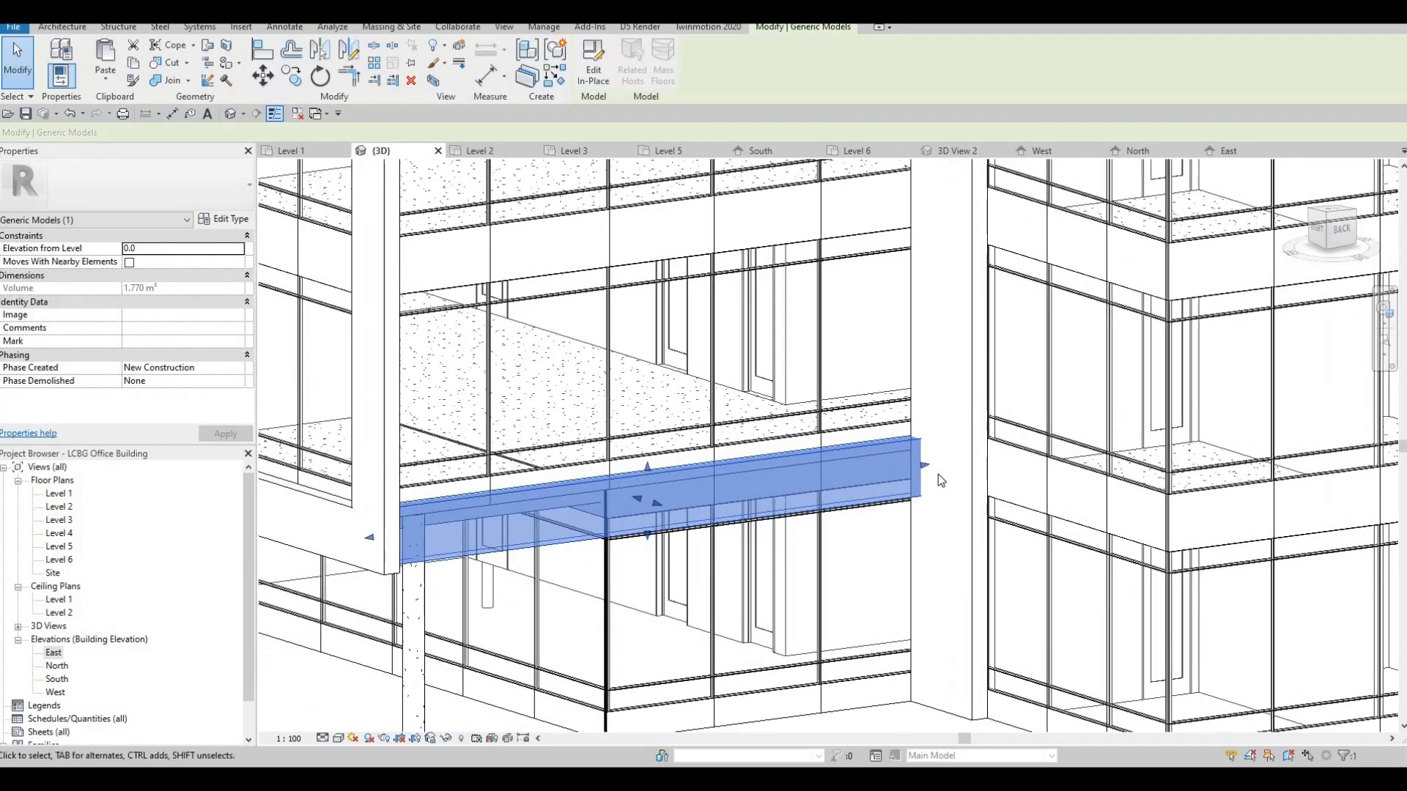
pyautogui.scroll(2, 939, 475)
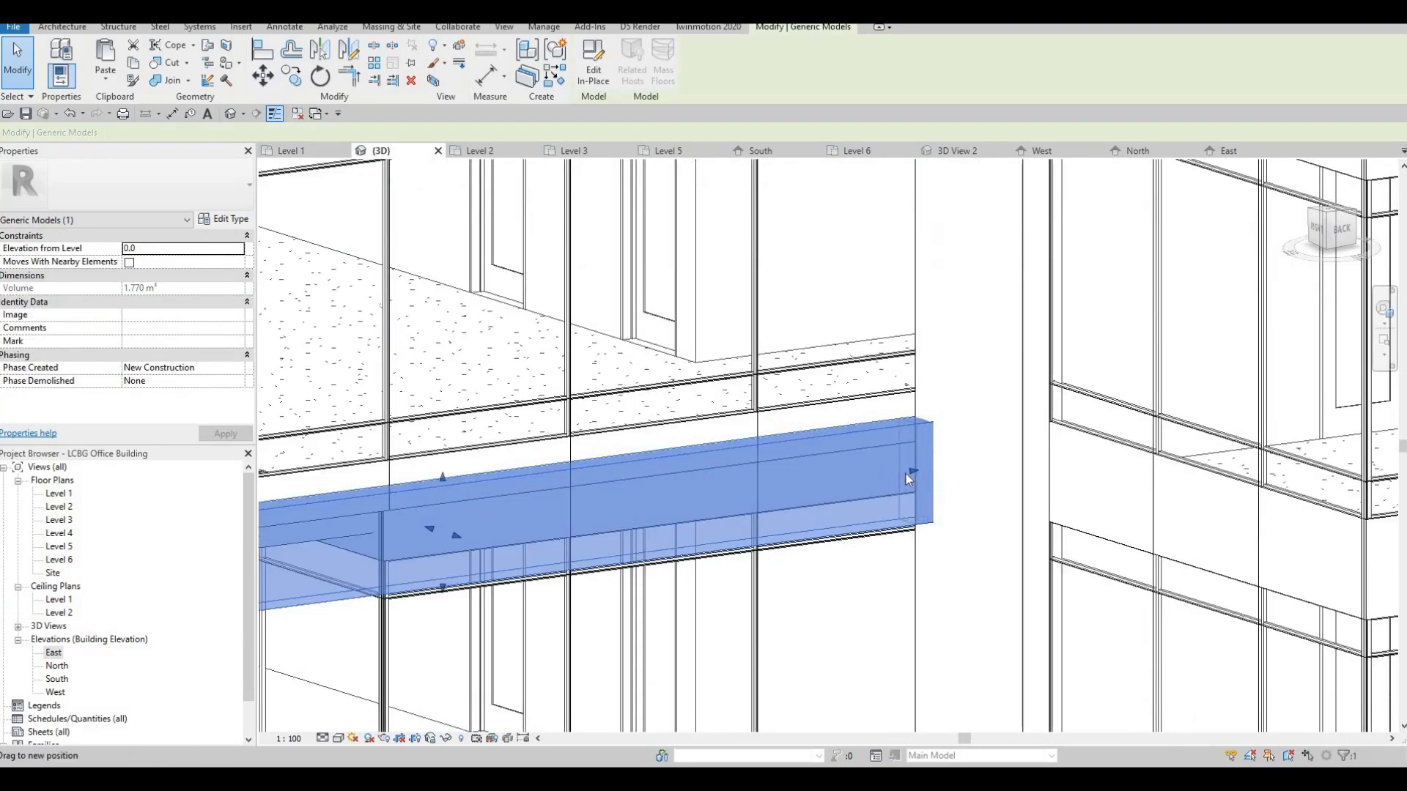
pyautogui.press('Escape')
pyautogui.press('Escape')
pyautogui.press('a')
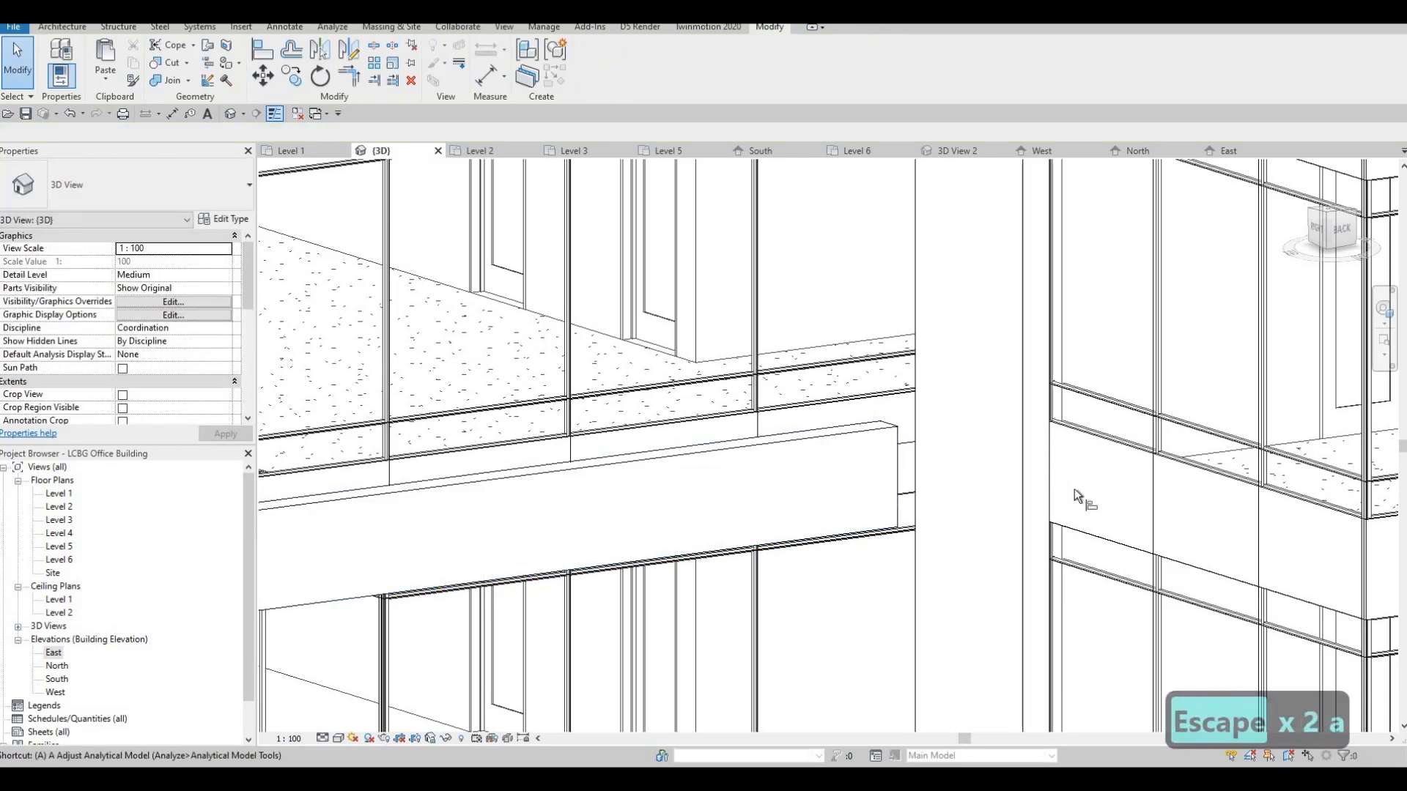
pyautogui.press('l')
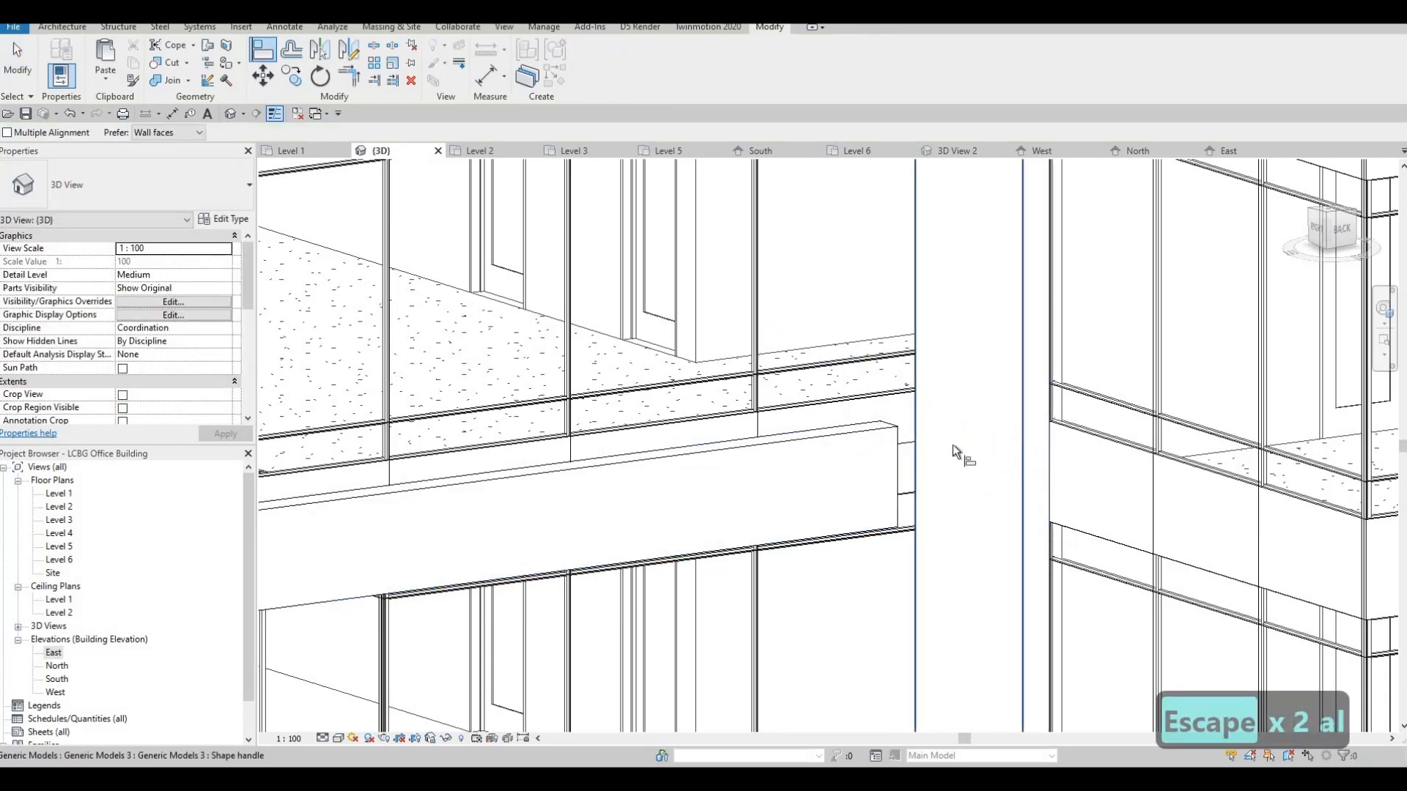
pyautogui.click(918, 449)
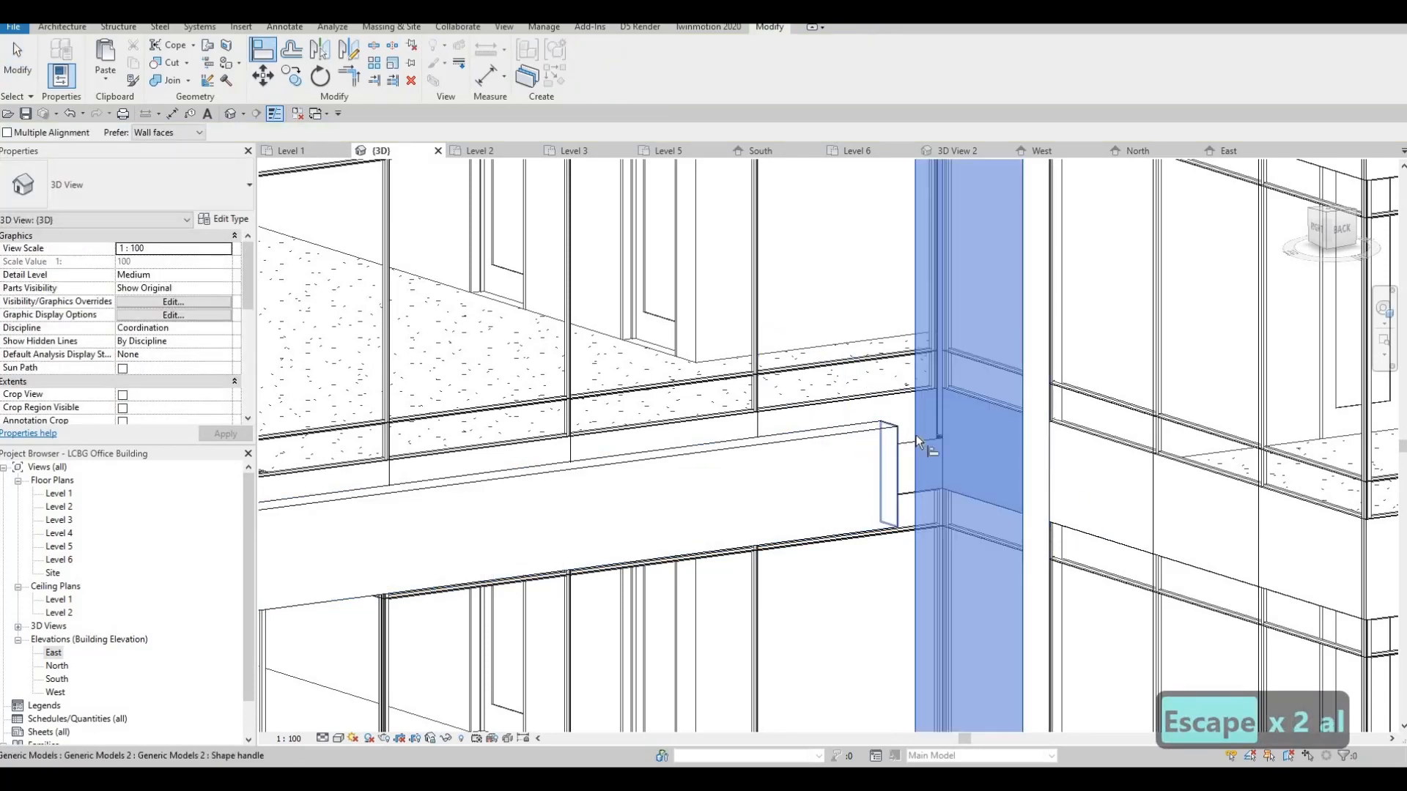
pyautogui.click(919, 443)
pyautogui.press('Escape')
pyautogui.press('Escape')
pyautogui.press('Escape')
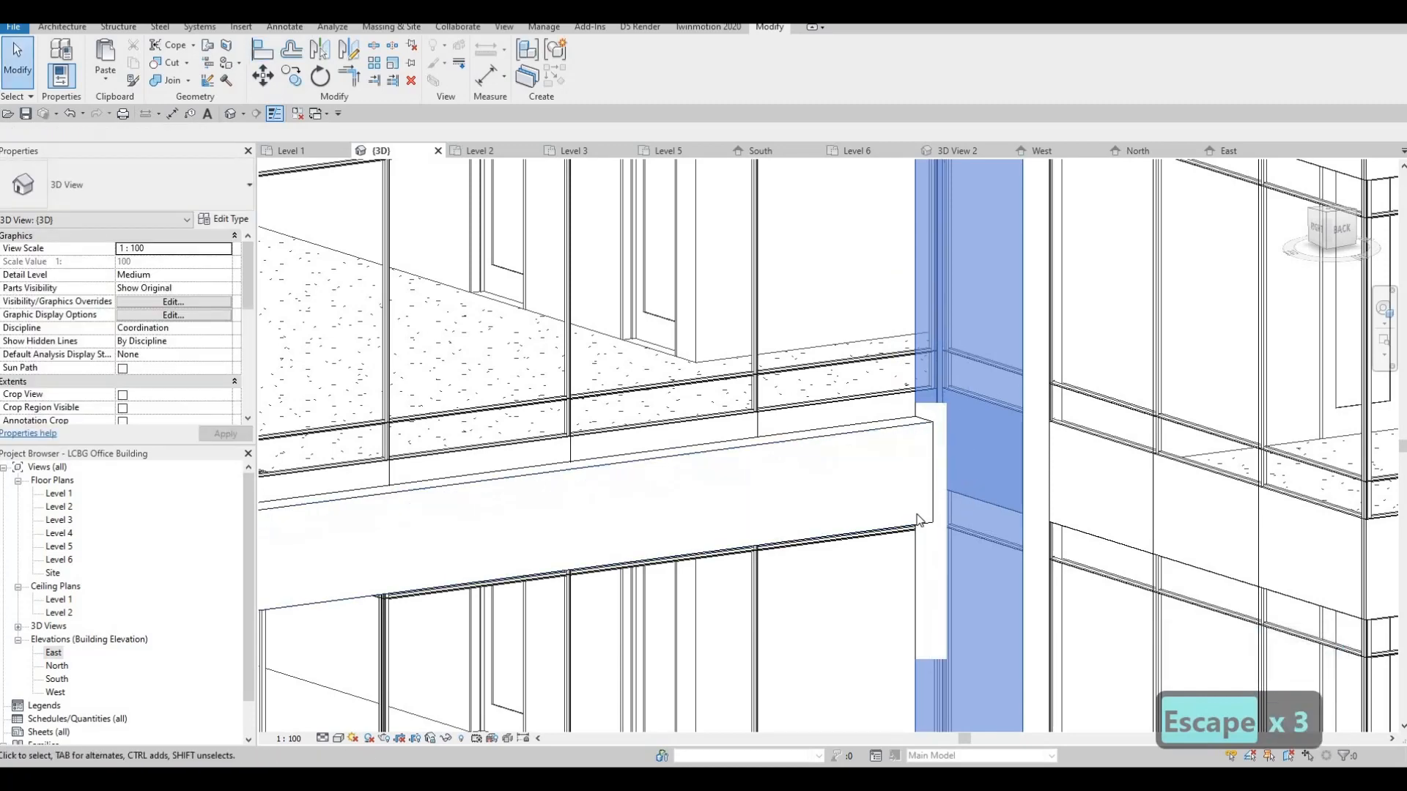
# Step: Examine the new L-shaped frame, its Level 5 arm and the neighbouring facades from several angles in 3D
pyautogui.keyDown('shift'); pyautogui.moveTo(917, 521); pyautogui.dragTo(947, 354, button='middle'); pyautogui.keyUp('shift')
pyautogui.scroll(3, 930, 360)
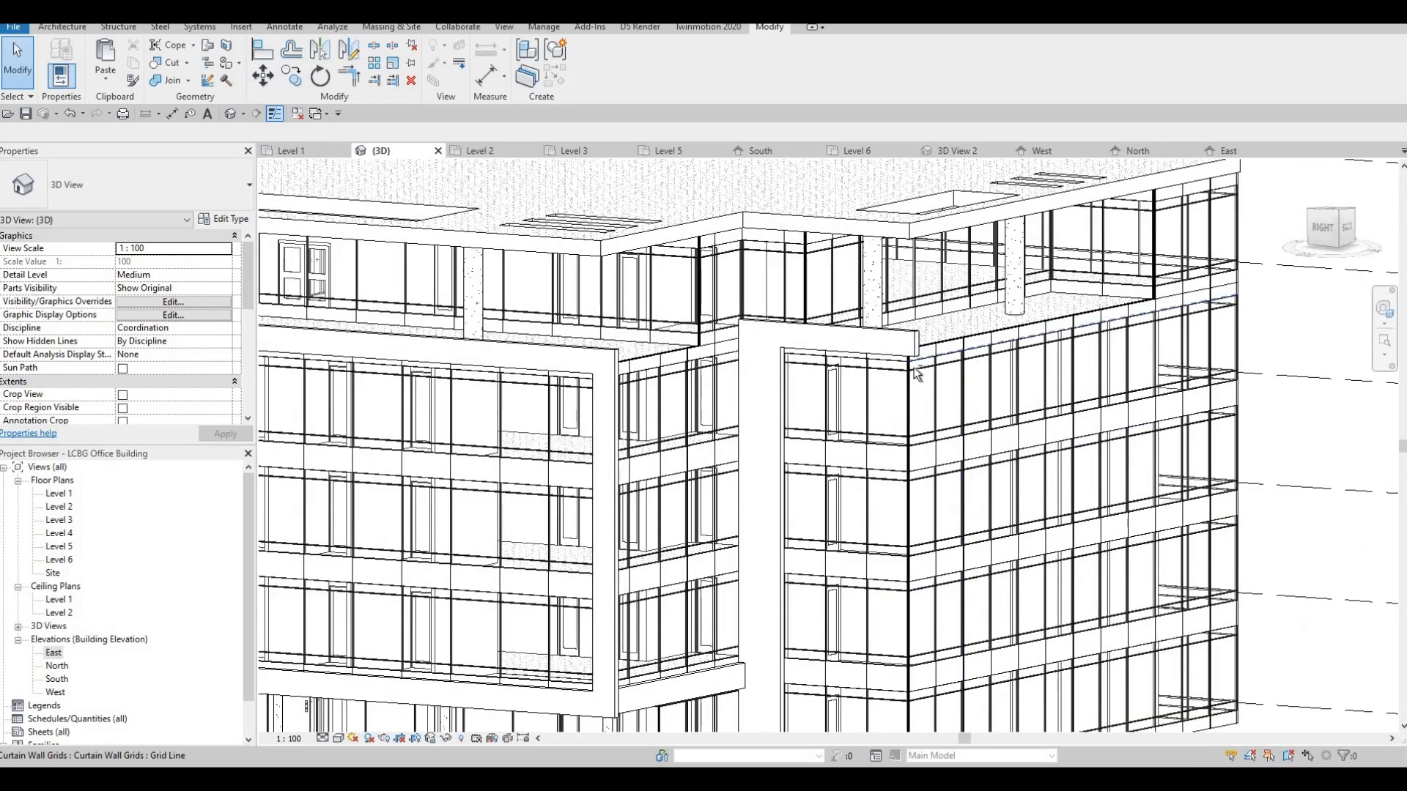
pyautogui.keyDown('shift'); pyautogui.moveTo(886, 399); pyautogui.dragTo(861, 330, button='middle'); pyautogui.keyUp('shift')
pyautogui.scroll(-2, 842, 388)
pyautogui.scroll(2, 861, 329)
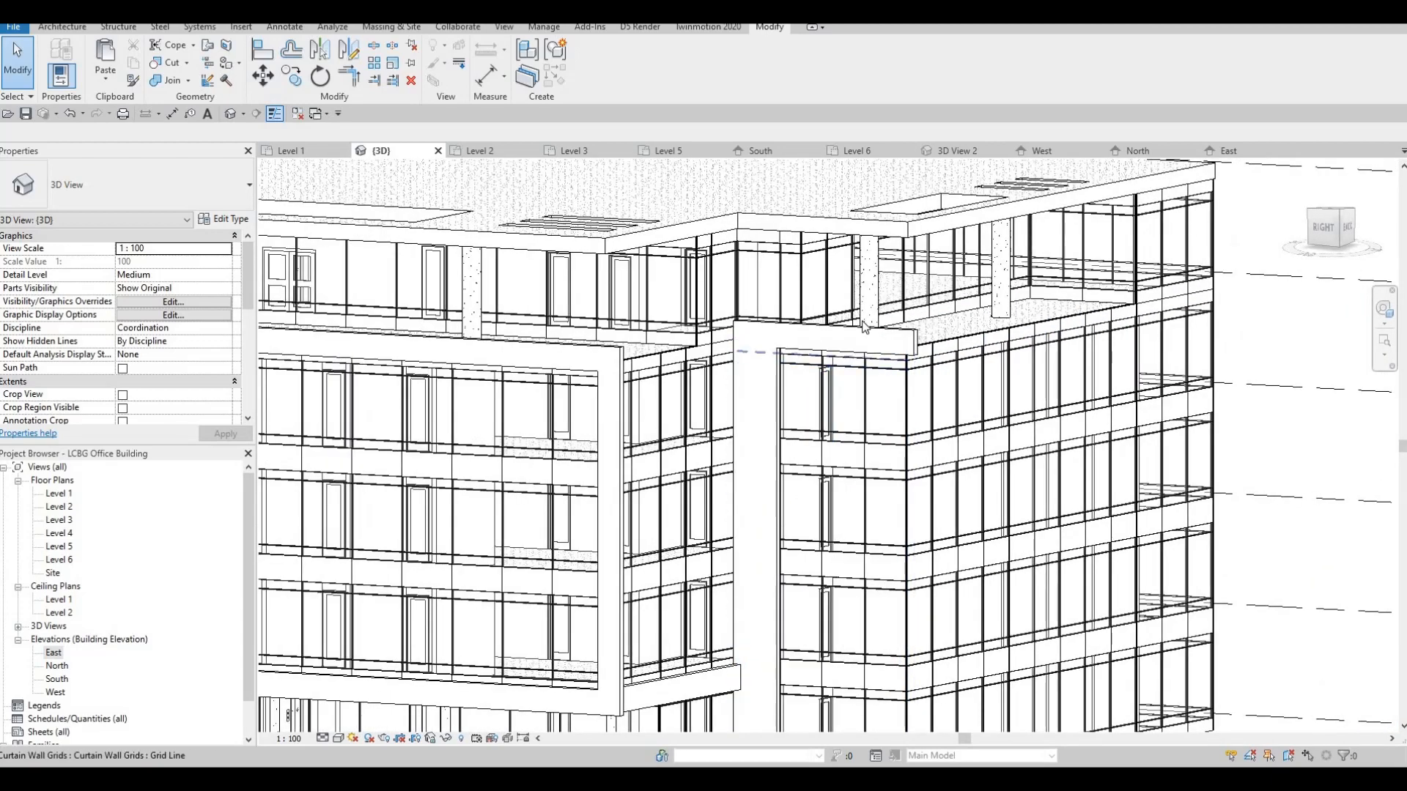
pyautogui.press('Tab')
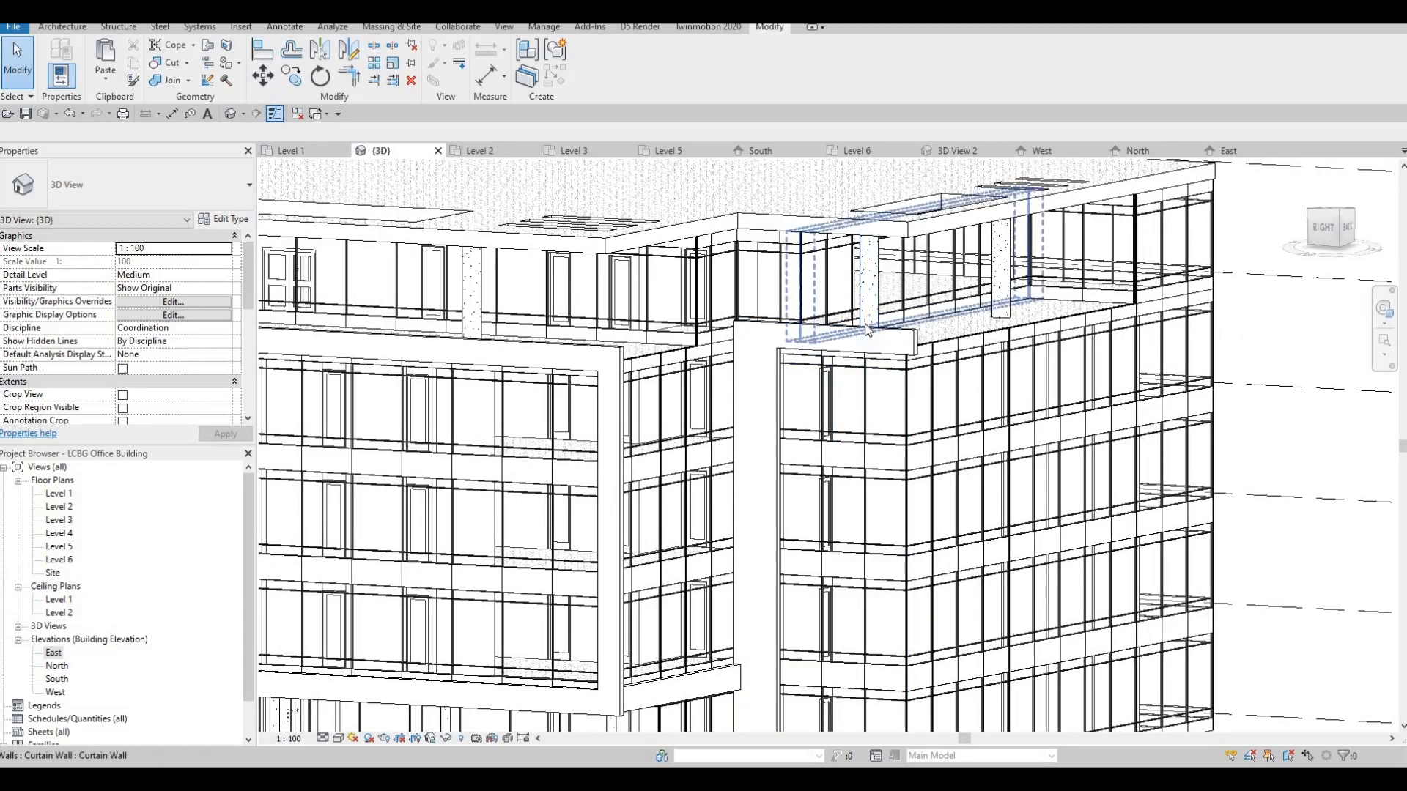
pyautogui.keyDown('shift'); pyautogui.moveTo(876, 403); pyautogui.dragTo(915, 386, button='middle'); pyautogui.keyUp('shift')
pyautogui.keyDown('shift'); pyautogui.moveTo(848, 391); pyautogui.dragTo(820, 357, button='middle'); pyautogui.keyUp('shift')
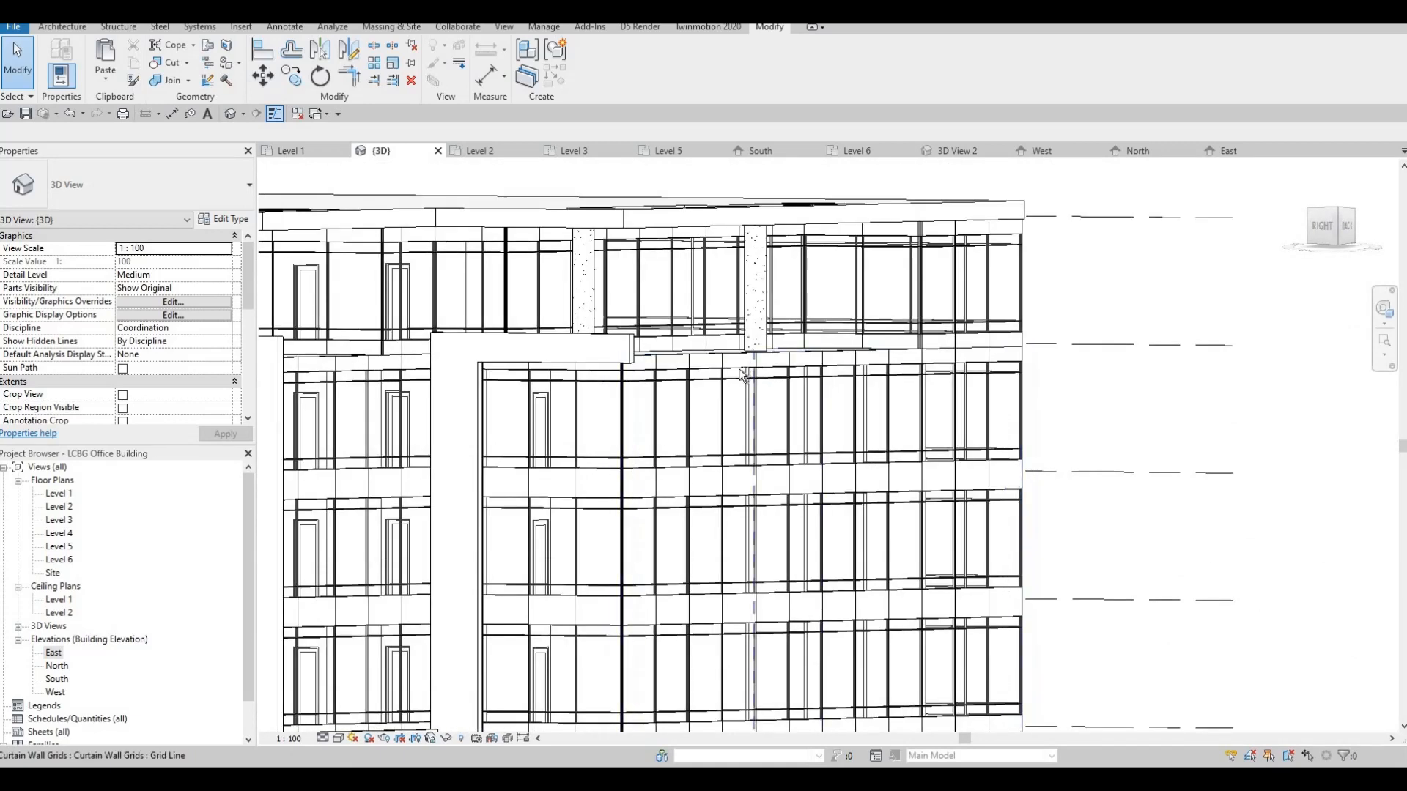
pyautogui.scroll(-3, 707, 480)
pyautogui.keyDown('shift'); pyautogui.moveTo(707, 480); pyautogui.dragTo(732, 384, button='middle'); pyautogui.keyUp('shift')
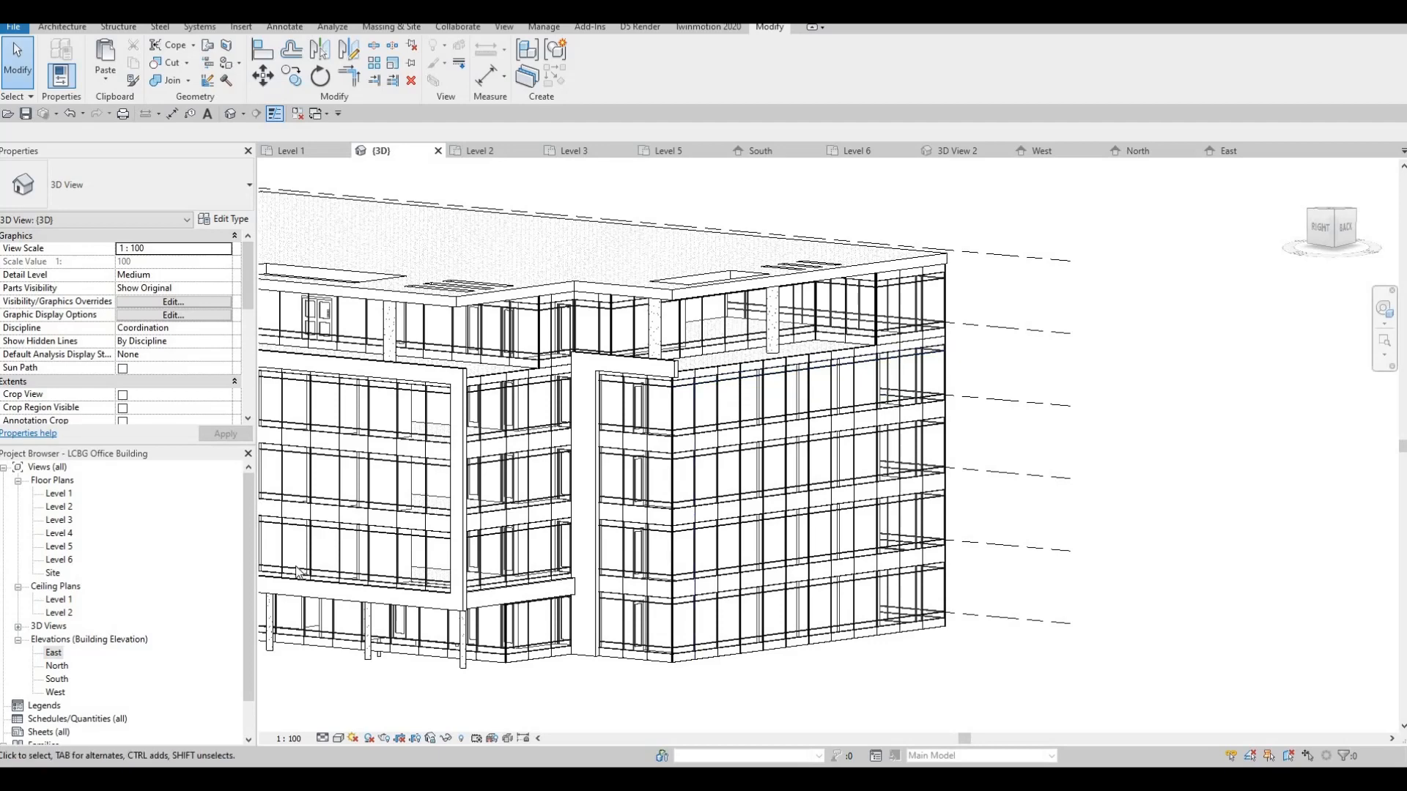
pyautogui.moveTo(373, 549); pyautogui.dragTo(467, 506, button='middle')
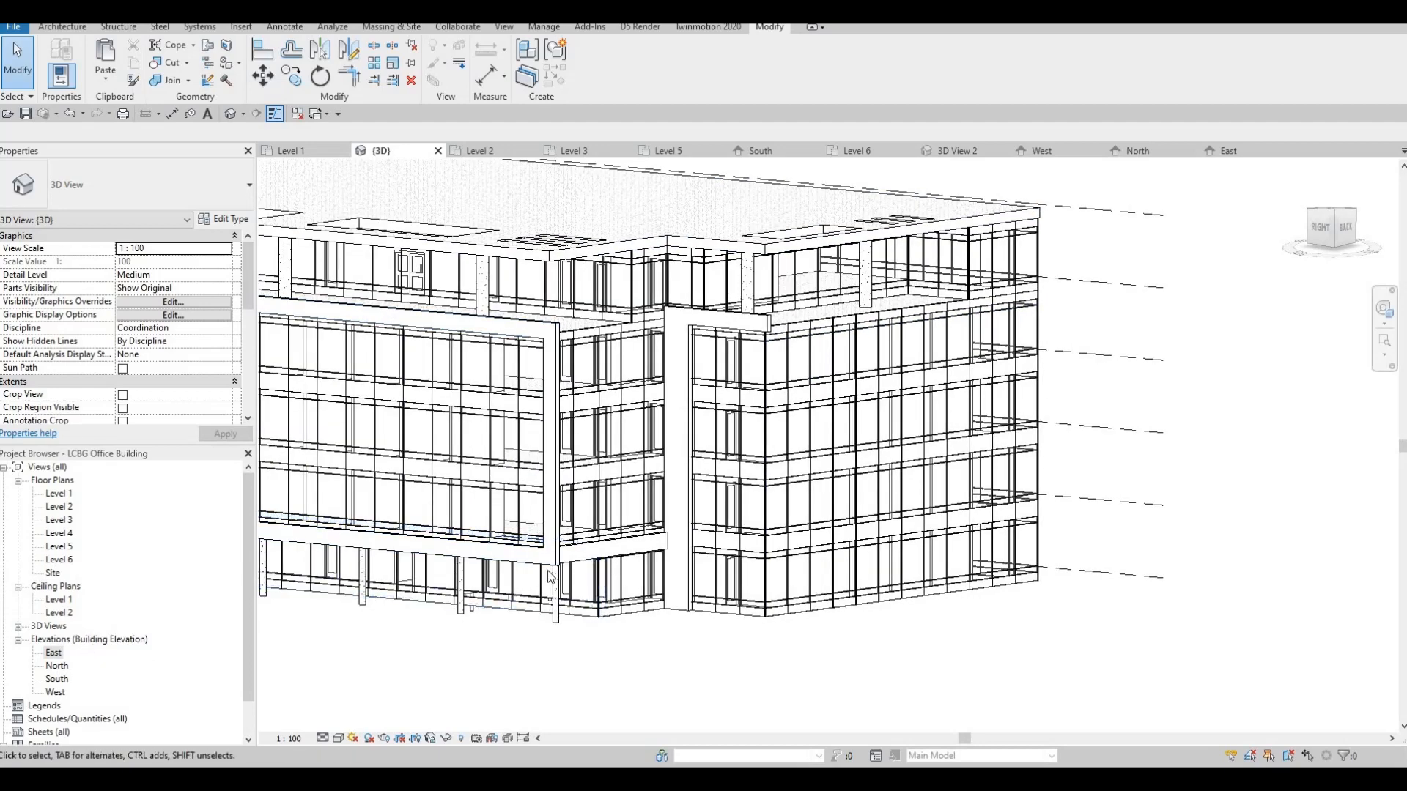
# Step: In the North elevation, start a new in-place component in the Generic Models category, keeping the suggested name
pyautogui.doubleClick(58, 666)
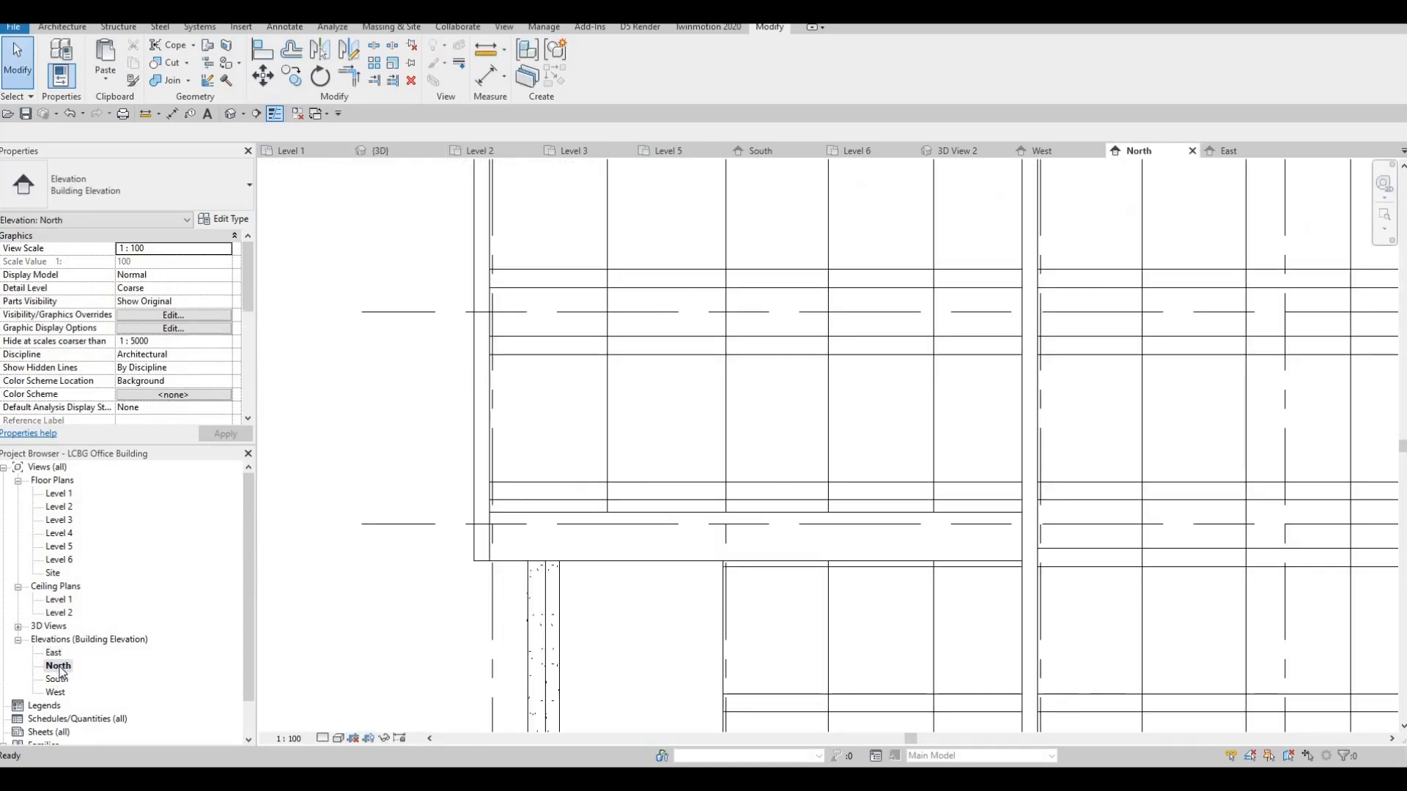
pyautogui.scroll(-1, 252, 638)
pyautogui.scroll(-6, 801, 344)
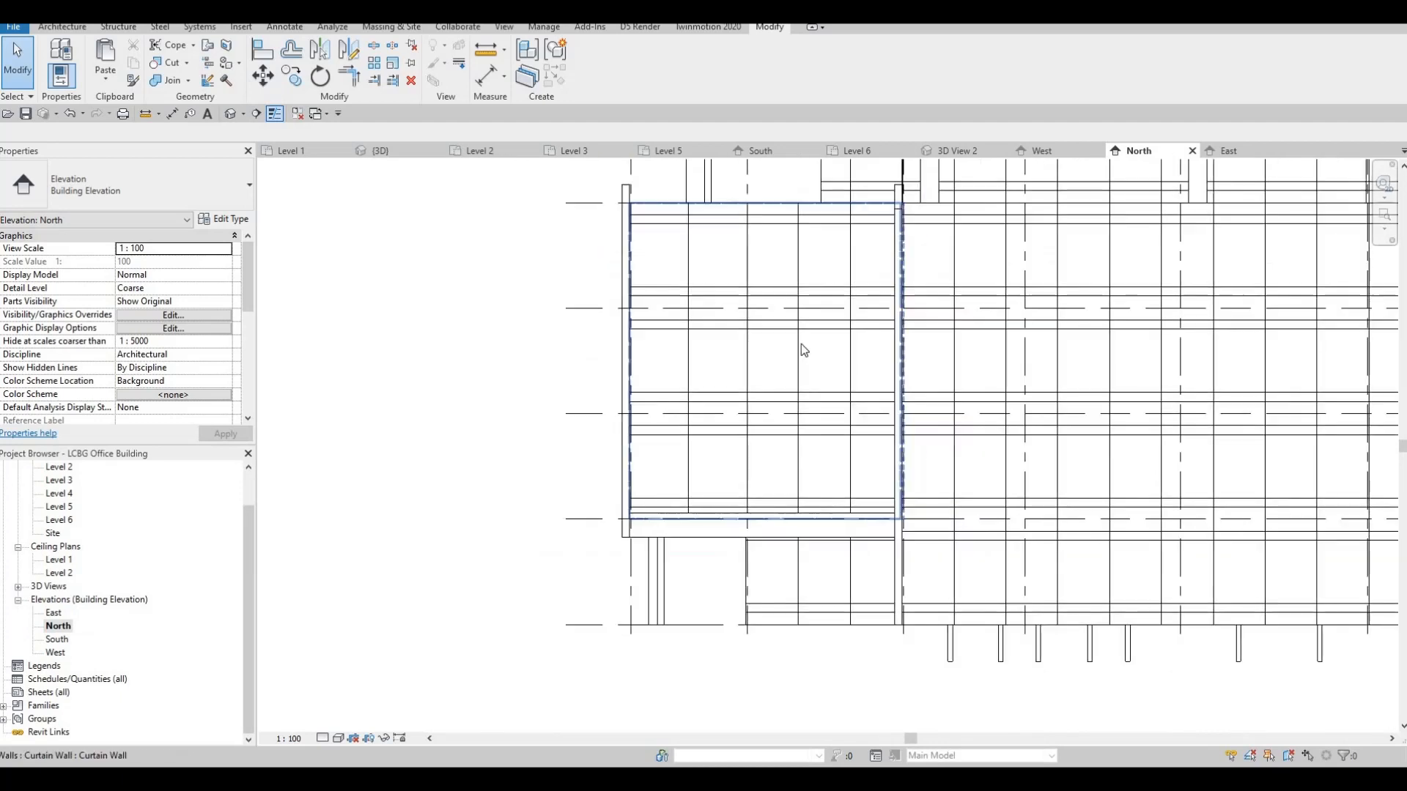
pyautogui.scroll(2, 799, 341)
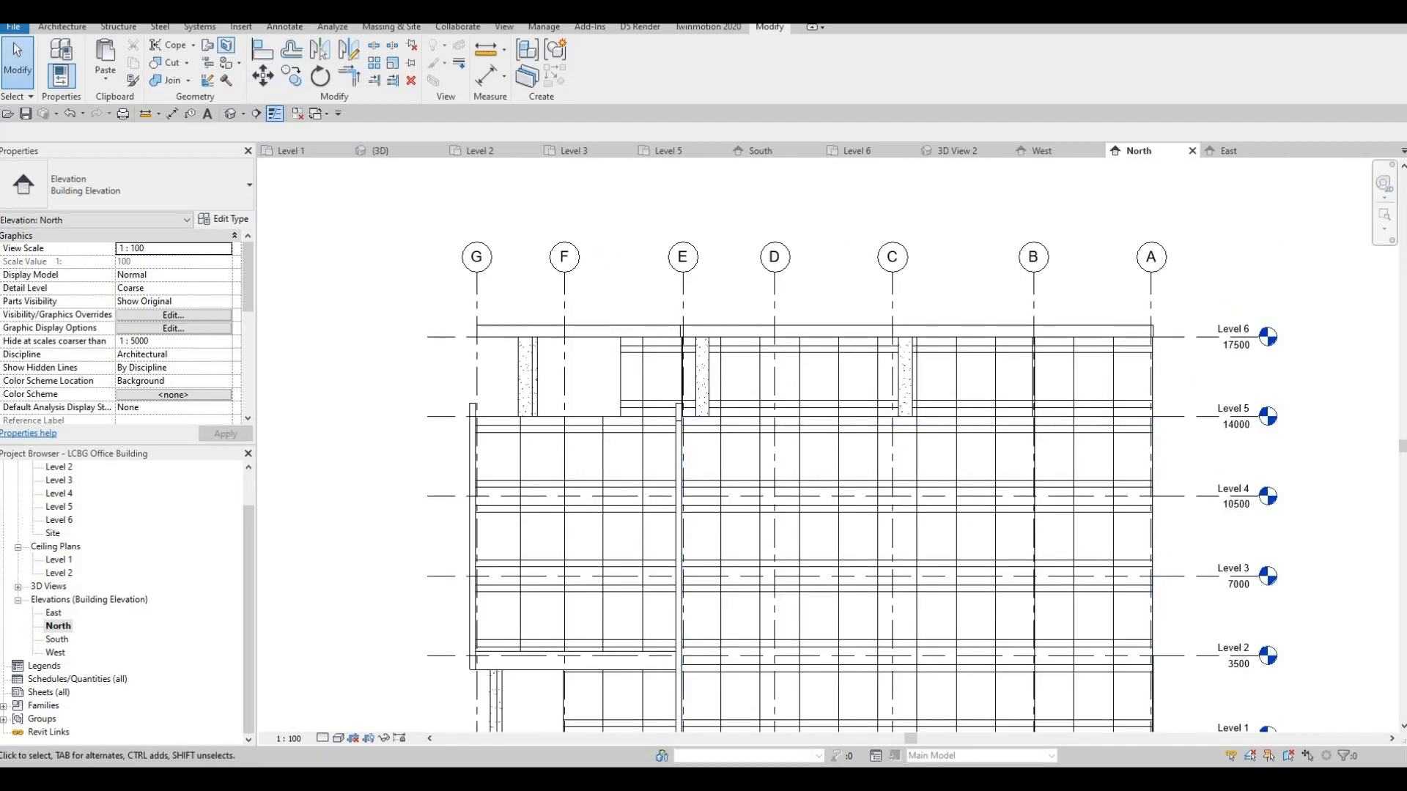
pyautogui.click(61, 26)
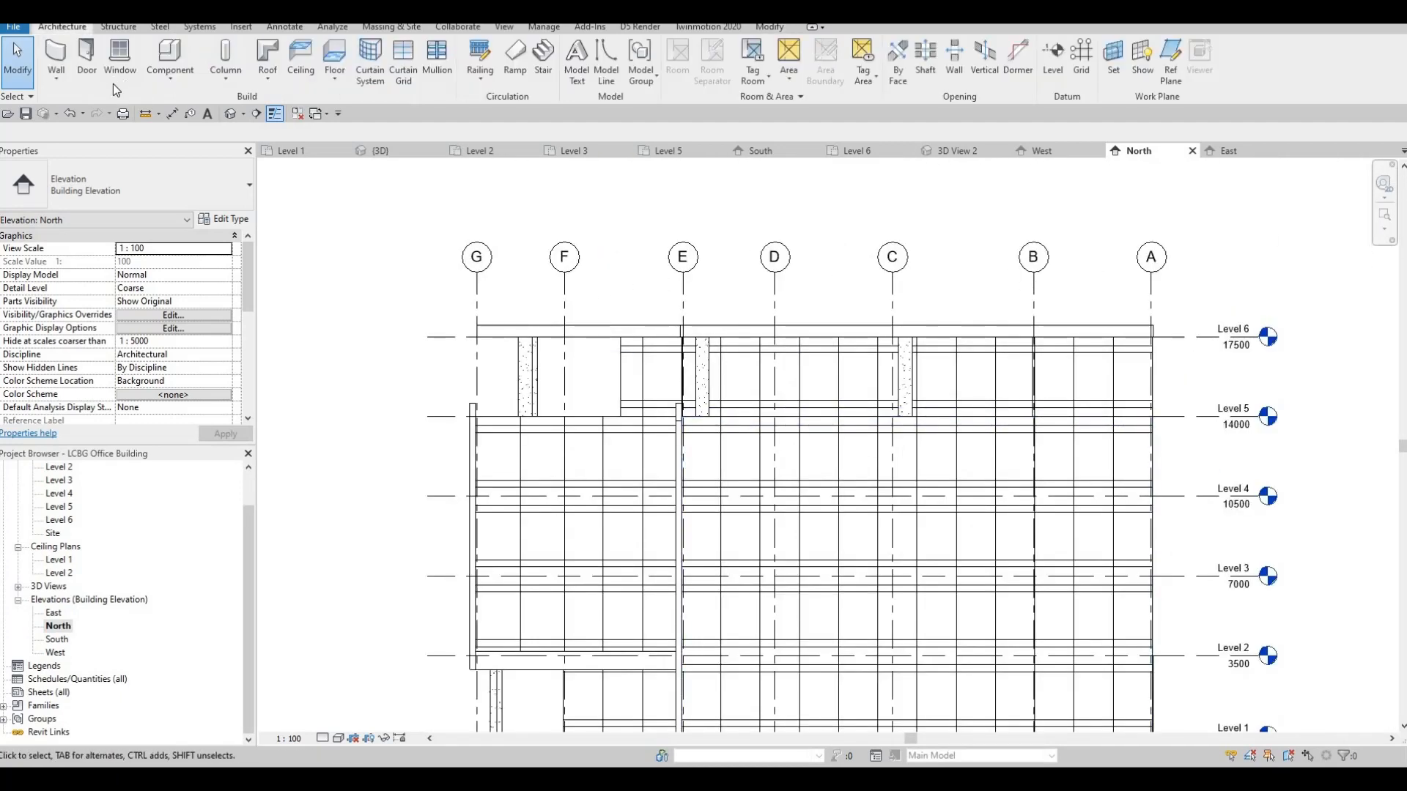
pyautogui.click(170, 78)
pyautogui.click(183, 135)
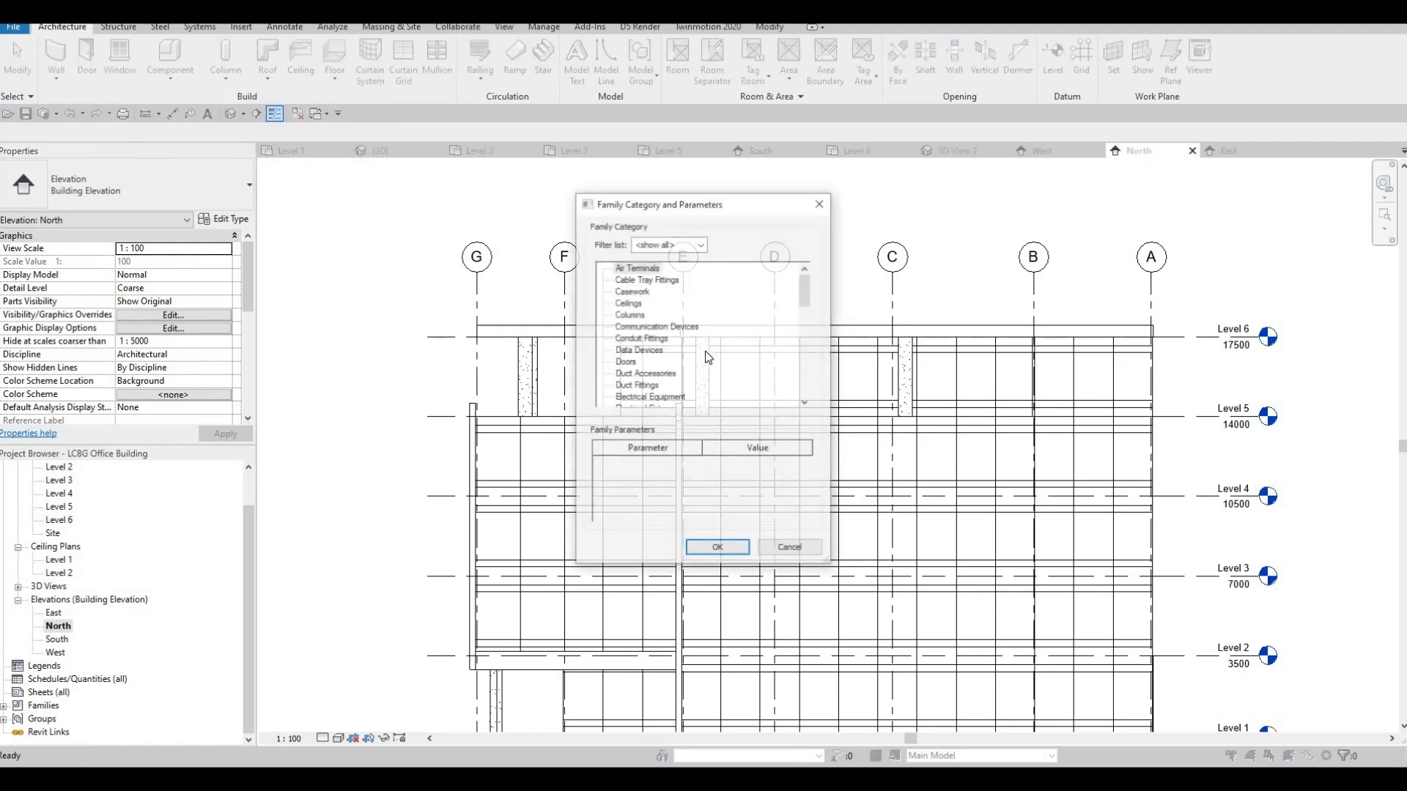
pyautogui.scroll(-5, 705, 359)
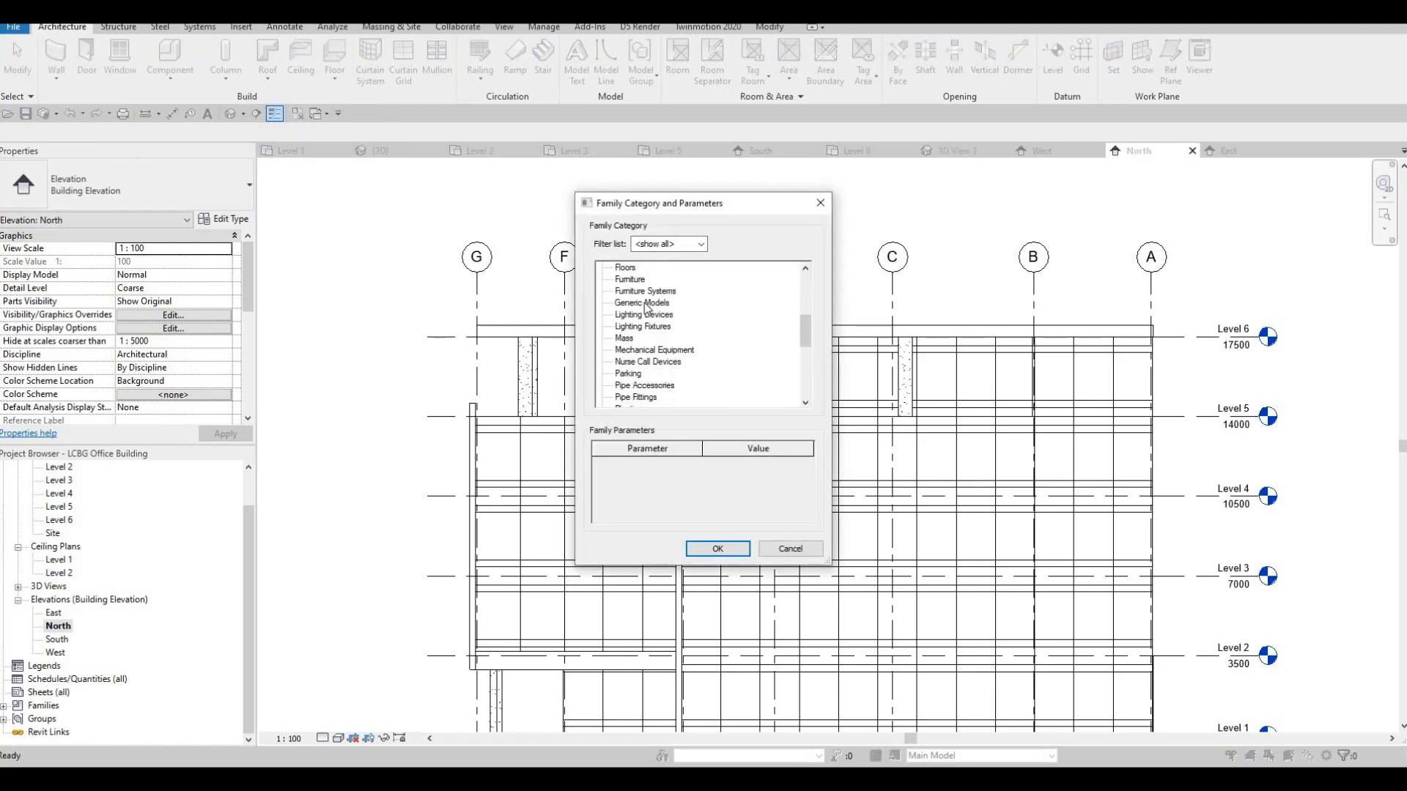
pyautogui.click(717, 549)
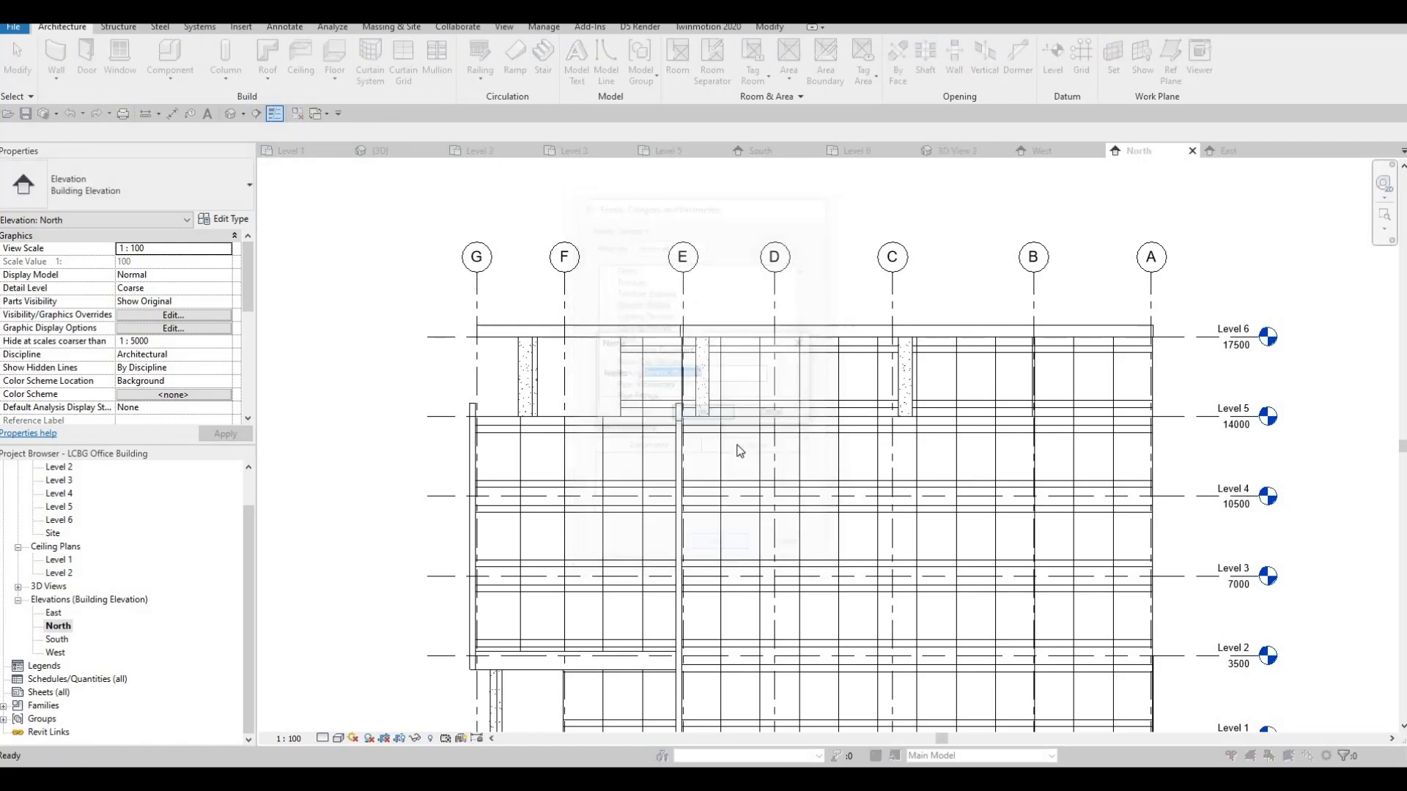
pyautogui.click(703, 414)
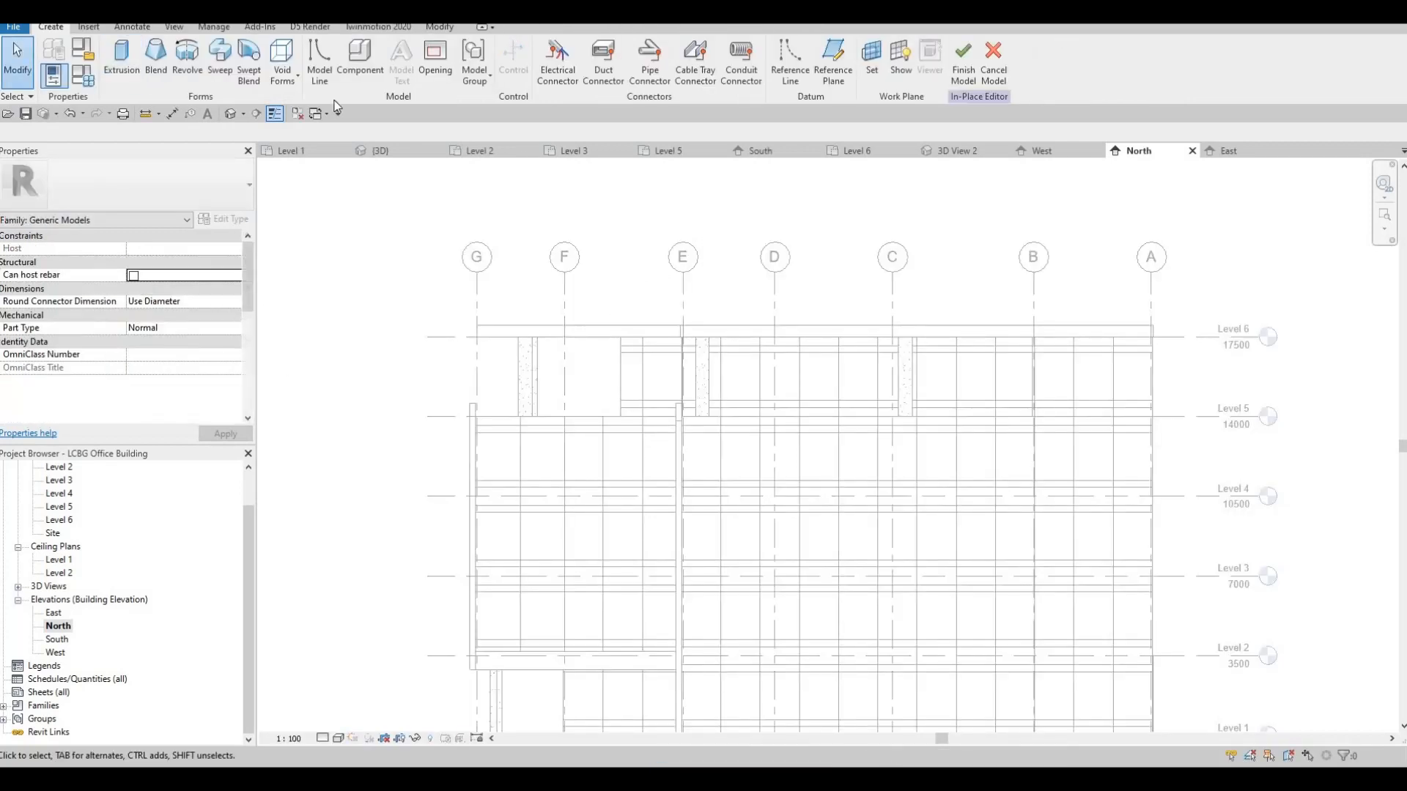
# Step: Start an extrusion in the in-place model and pick a glazed curtain panel of the north facade as its work plane
pyautogui.click(121, 66)
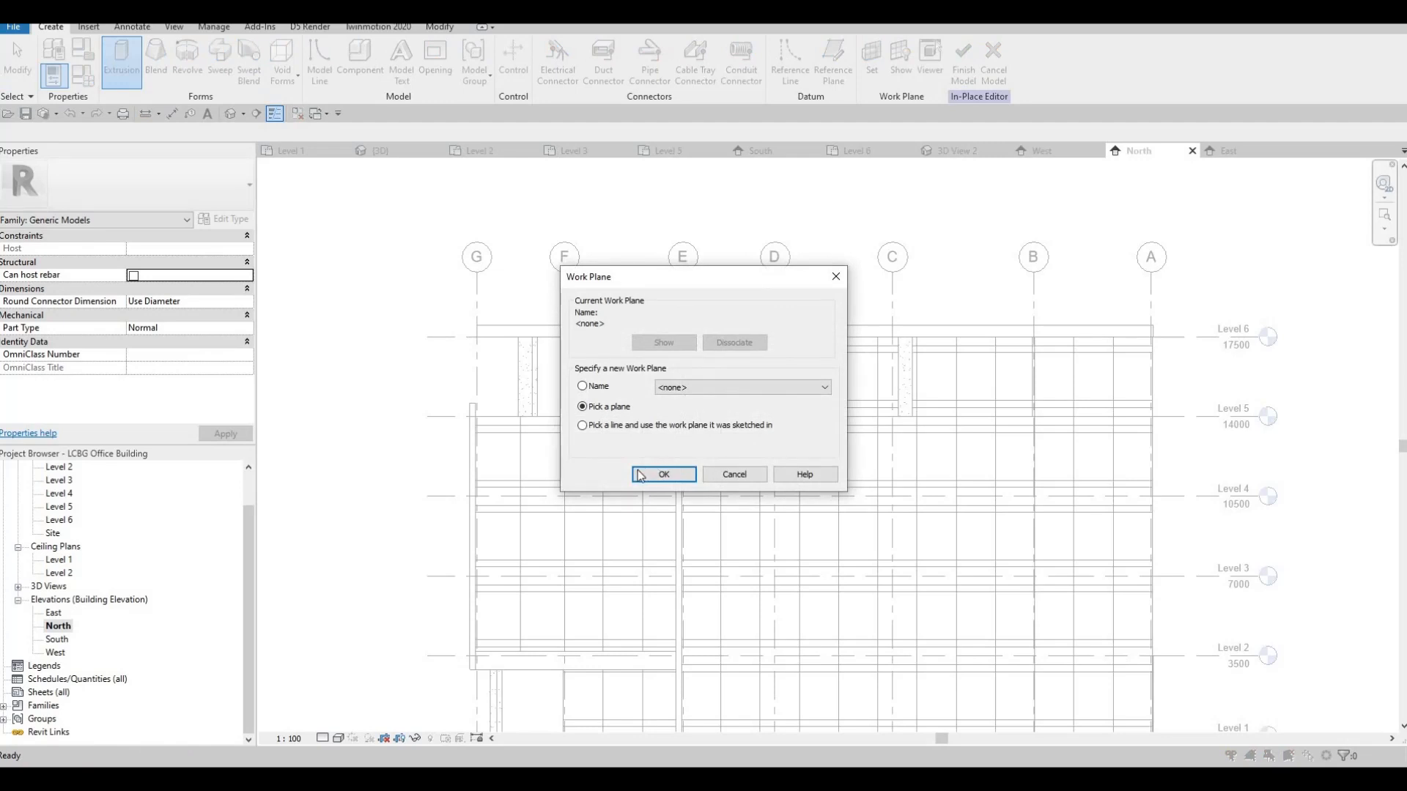
pyautogui.press('Return')
pyautogui.scroll(2, 1131, 398)
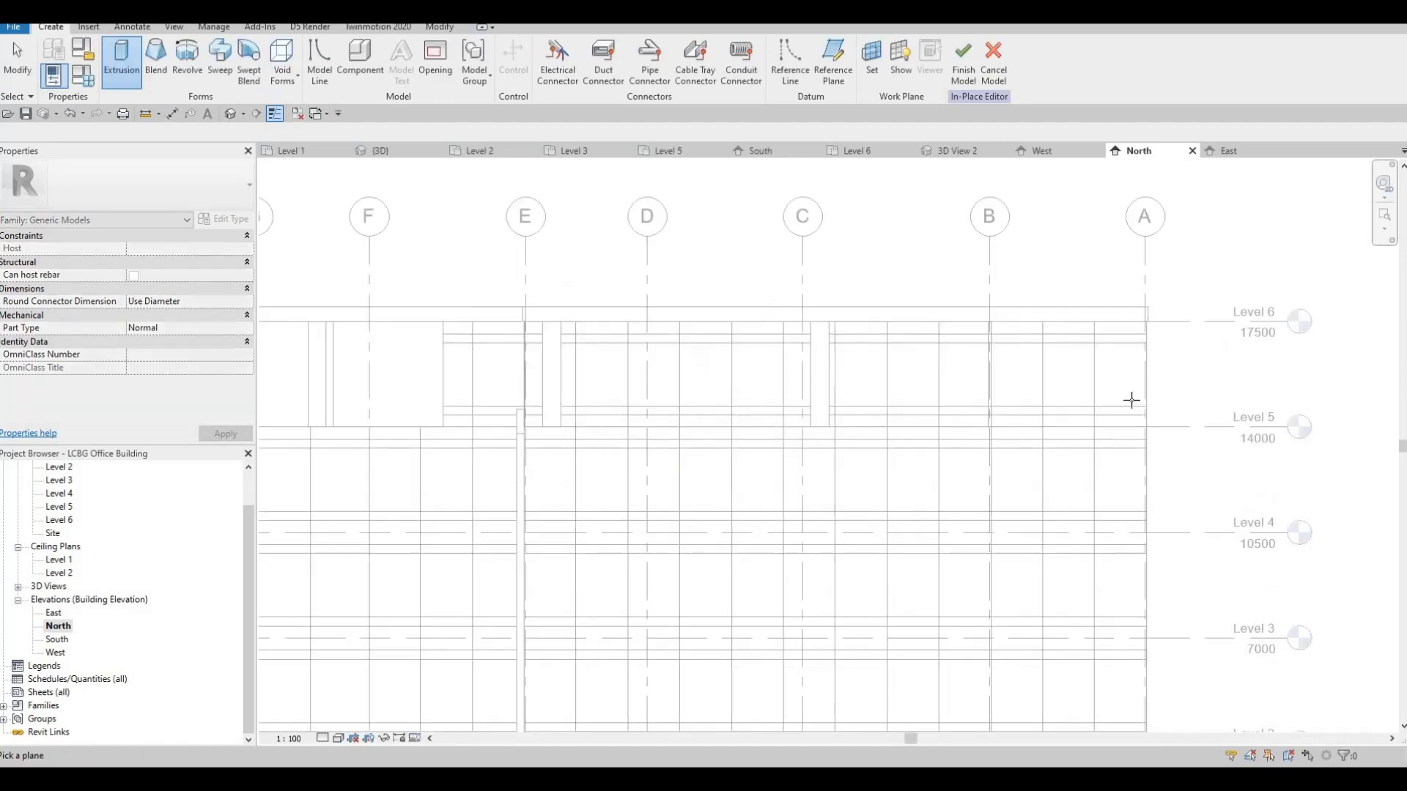
pyautogui.moveTo(1093, 393); pyautogui.dragTo(1171, 394, button='middle')
pyautogui.scroll(3, 1171, 394)
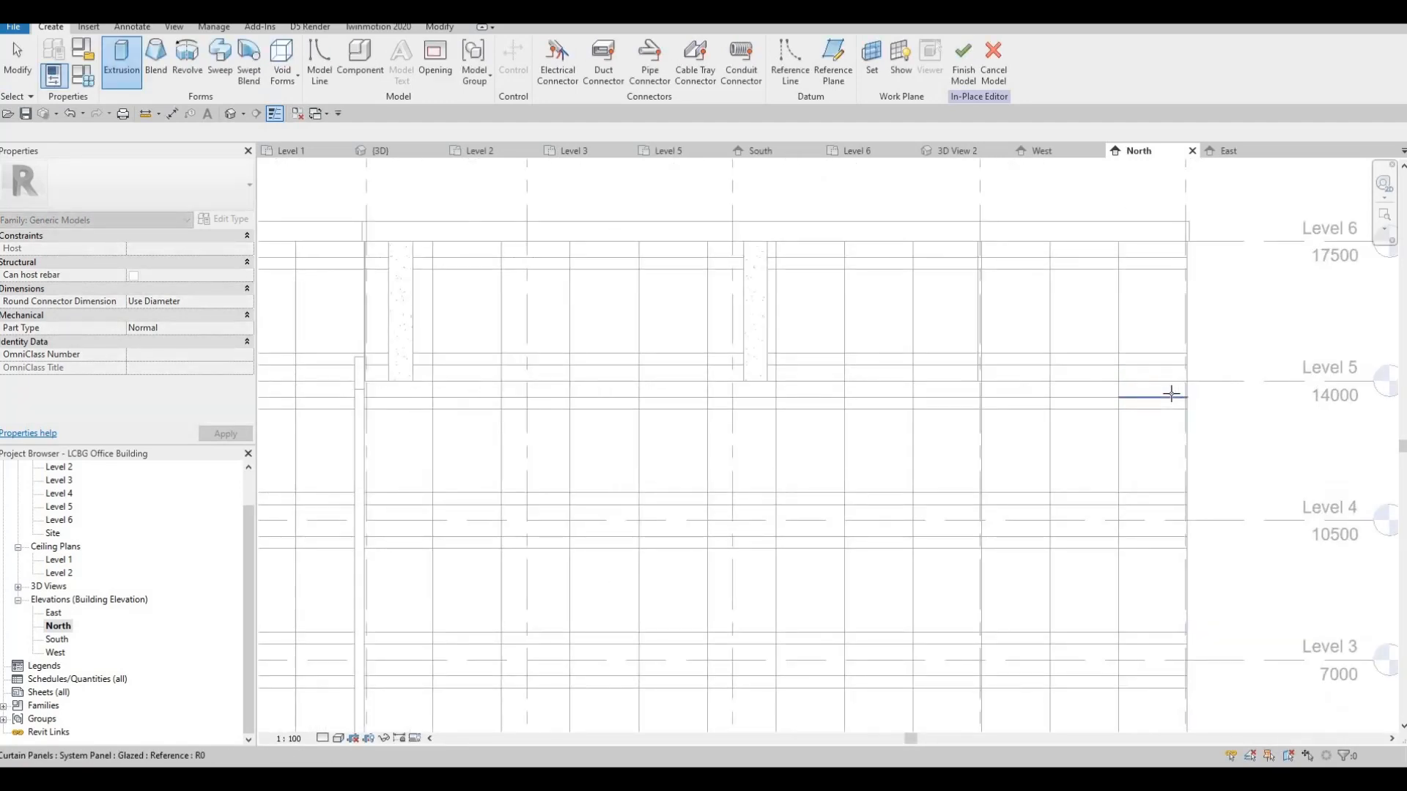
pyautogui.press('Tab')
pyautogui.click(1169, 393)
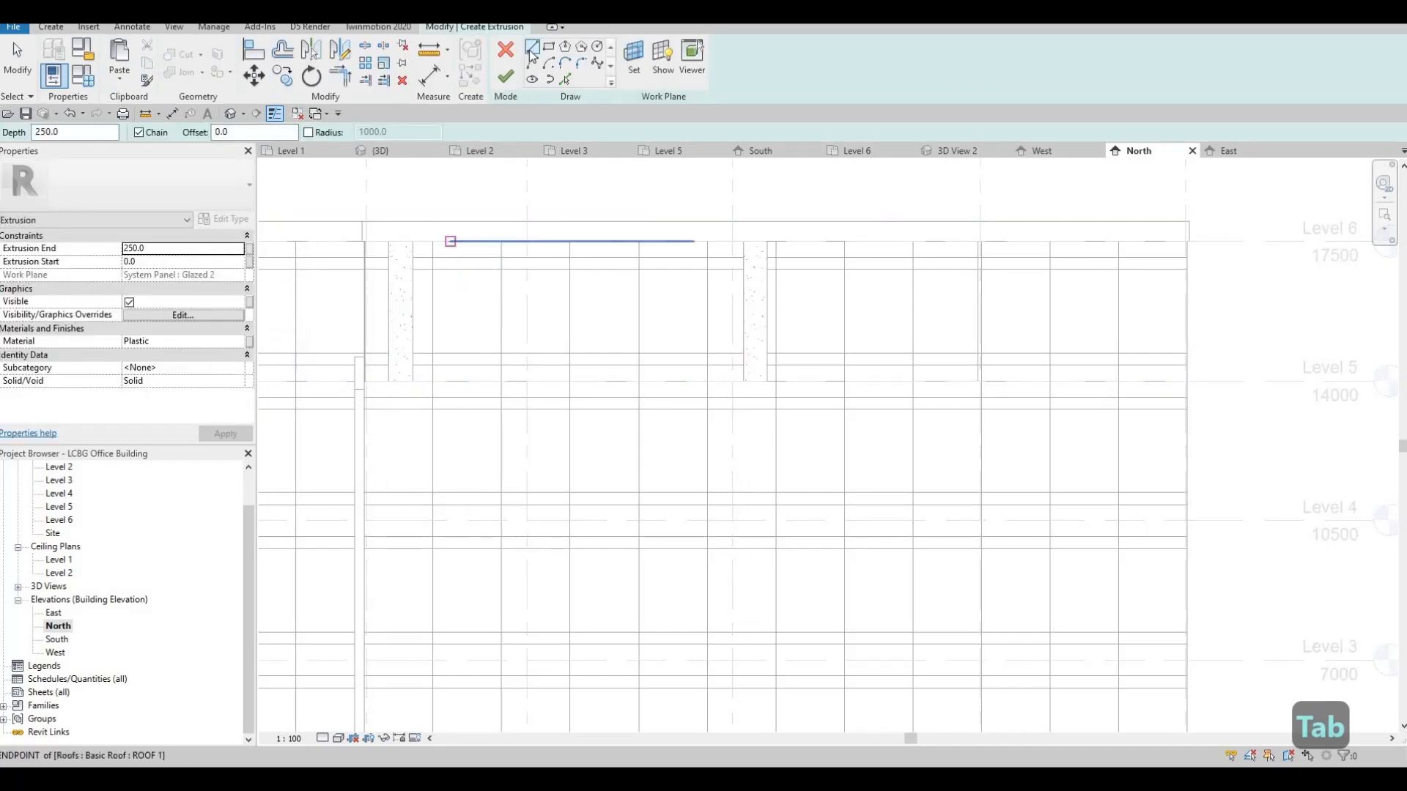
# Step: Sketch a rectangle about 20600 long and 1000 high along Level 5, from the frame's top corner to the facade's grid A end
pyautogui.scroll(3, 449, 354)
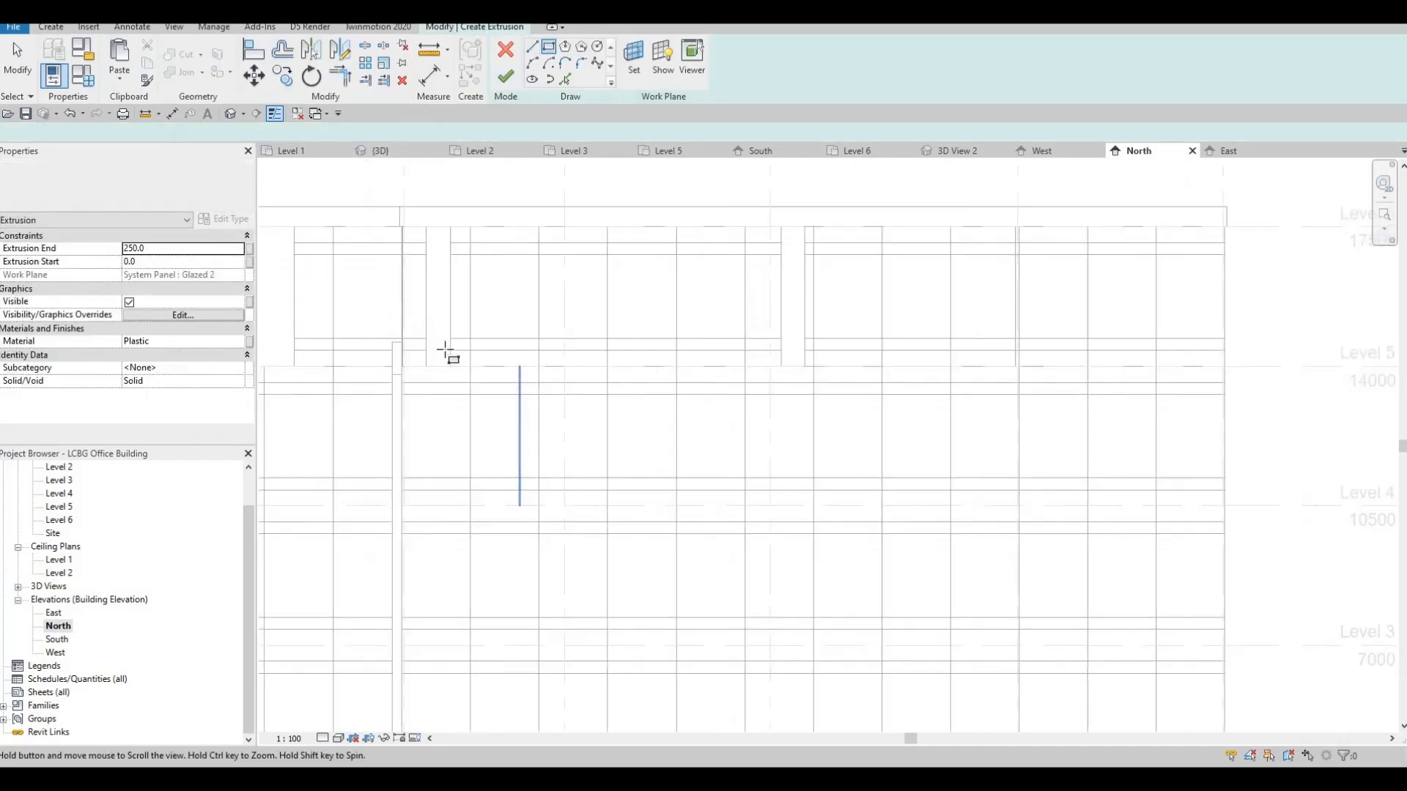
pyautogui.scroll(2, 449, 334)
pyautogui.click(437, 320)
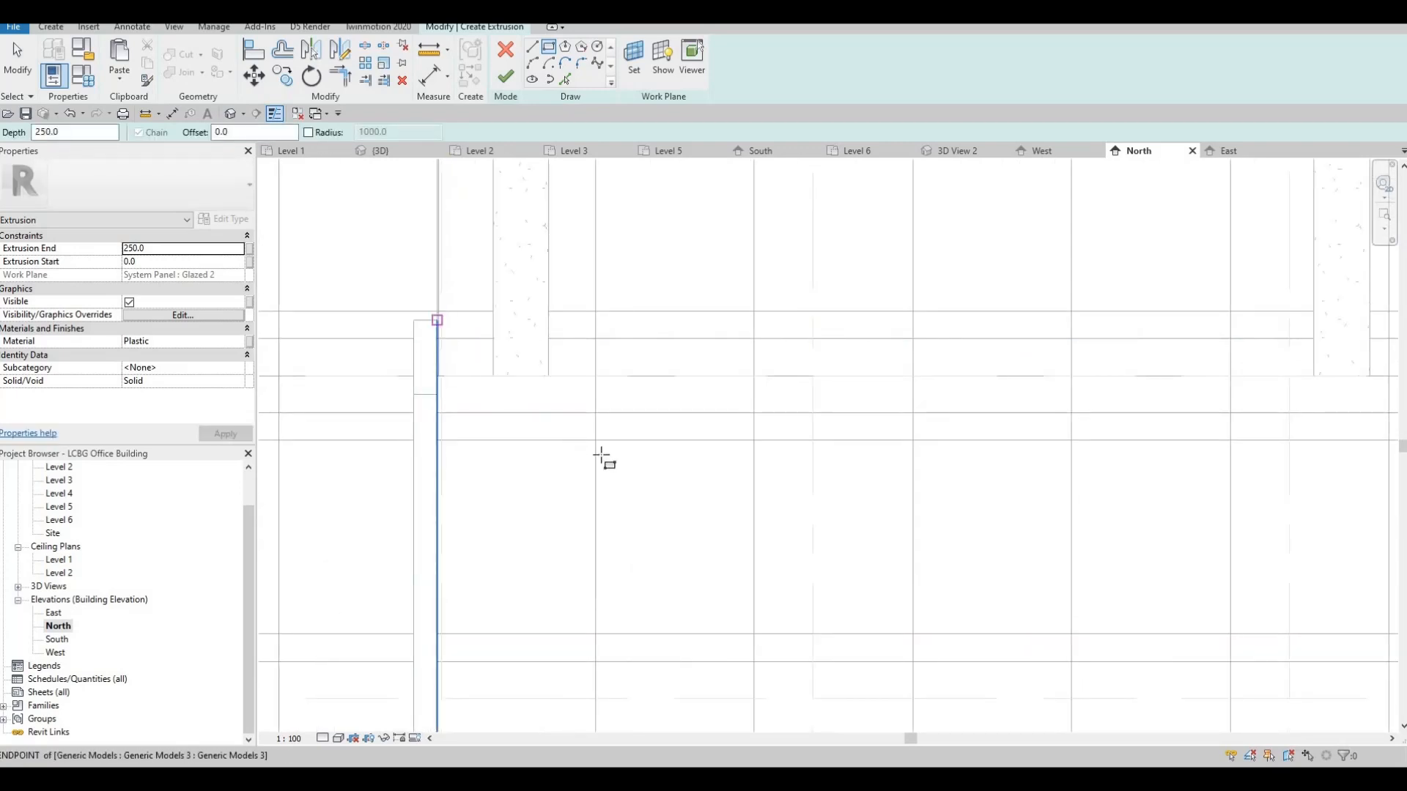
pyautogui.scroll(-5, 823, 393)
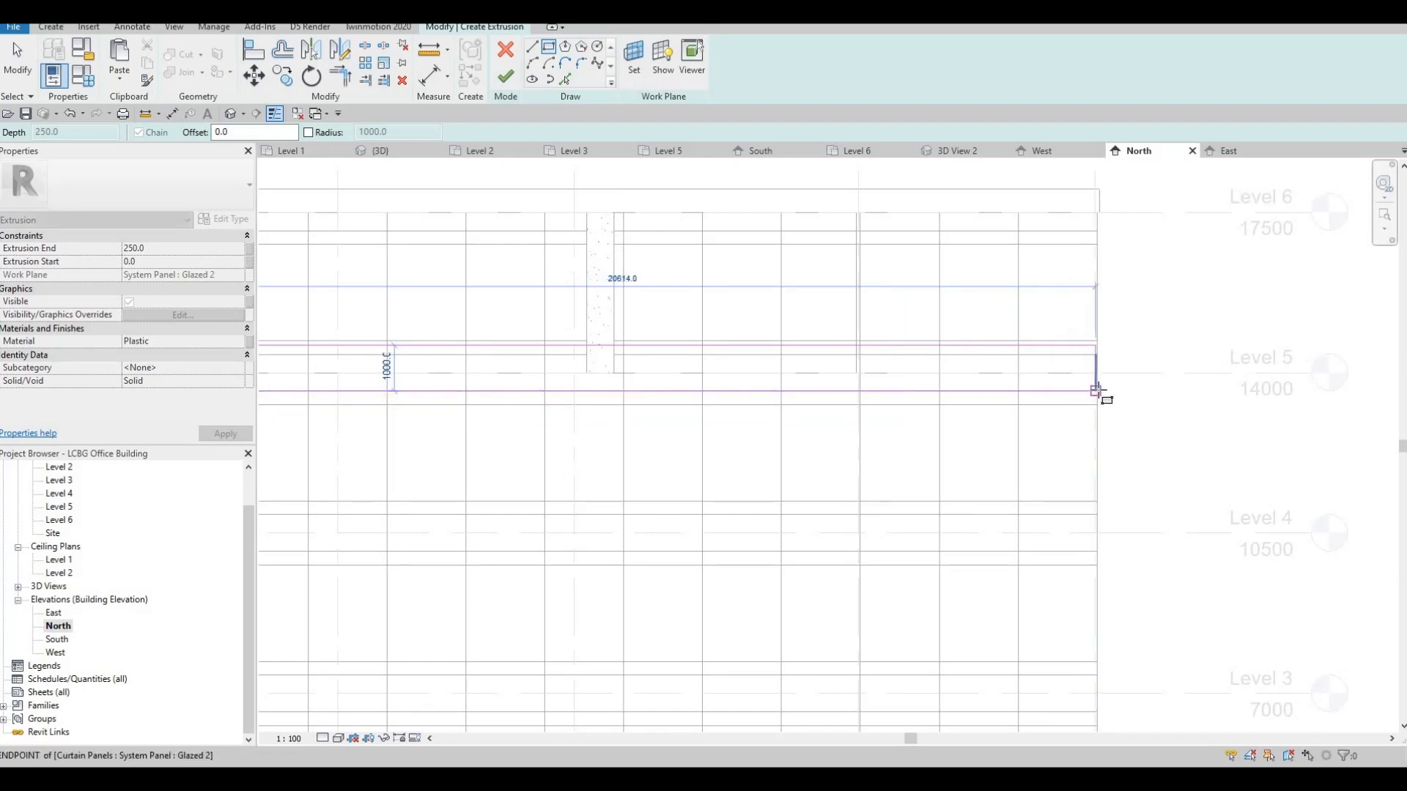
pyautogui.click(1097, 390)
pyautogui.press('Escape')
pyautogui.press('Escape')
pyautogui.press('Escape')
pyautogui.press('Escape')
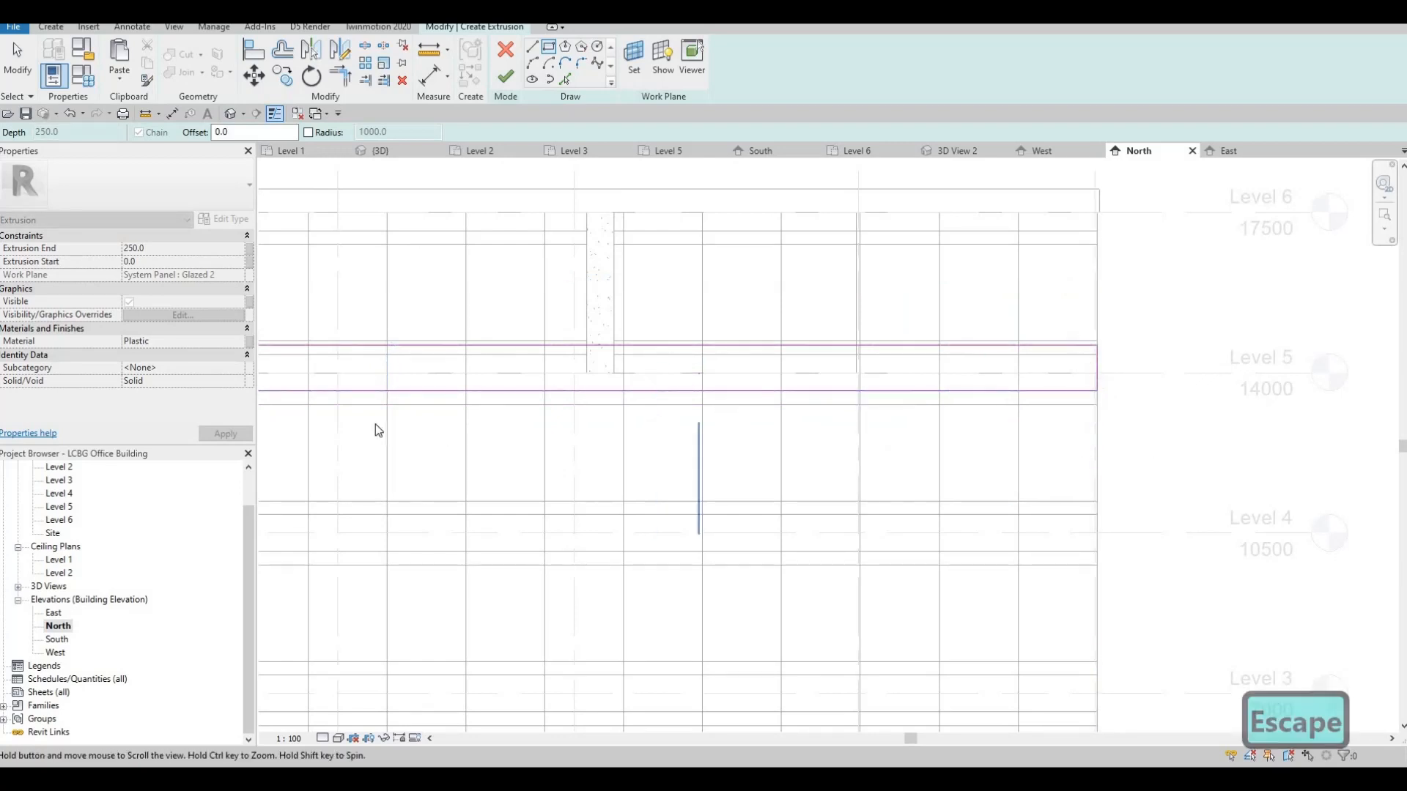
# Step: Set the height of the rectangular band sketch to 800 by moving its lower line
pyautogui.scroll(2, 396, 400)
pyautogui.click(394, 400)
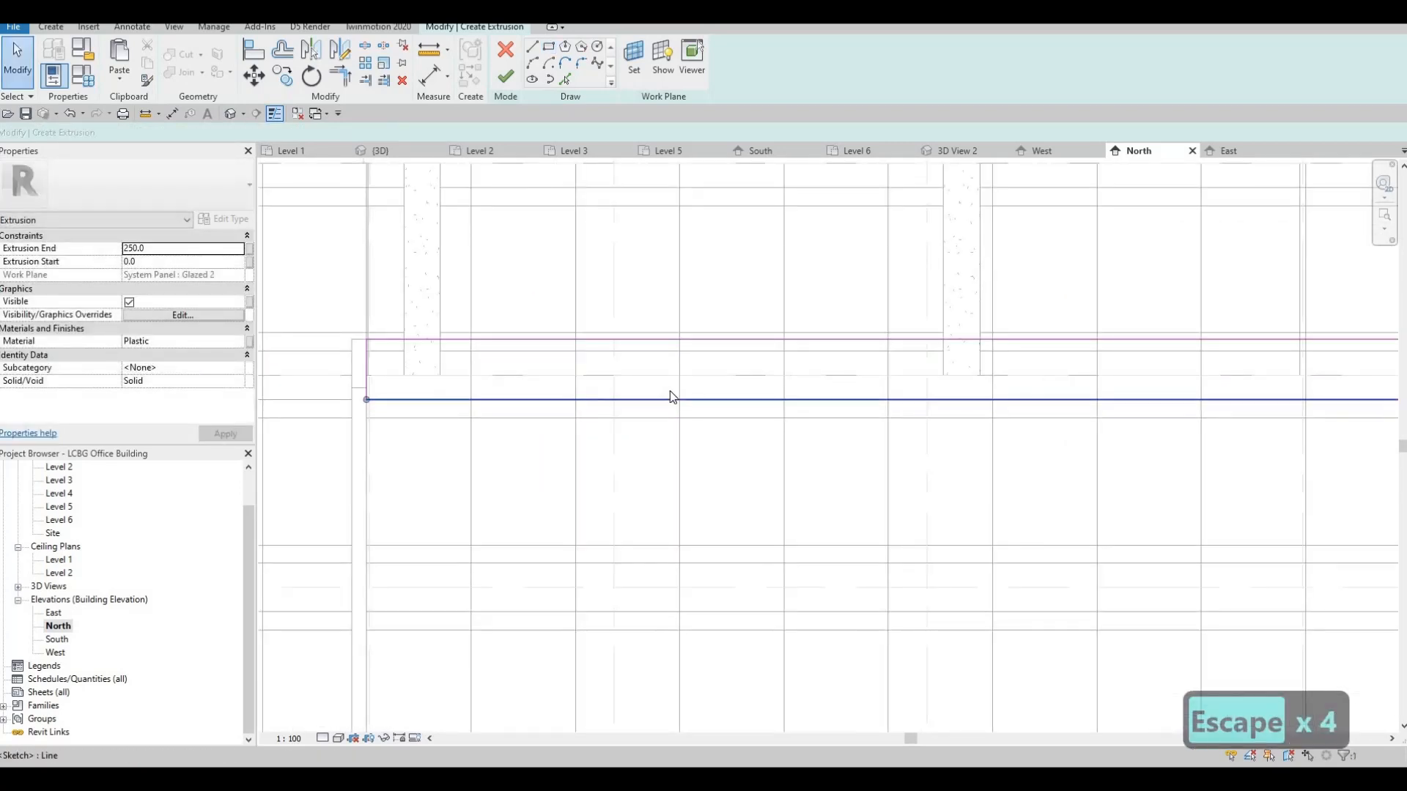
pyautogui.scroll(-1, 1064, 409)
pyautogui.scroll(-1, 1068, 415)
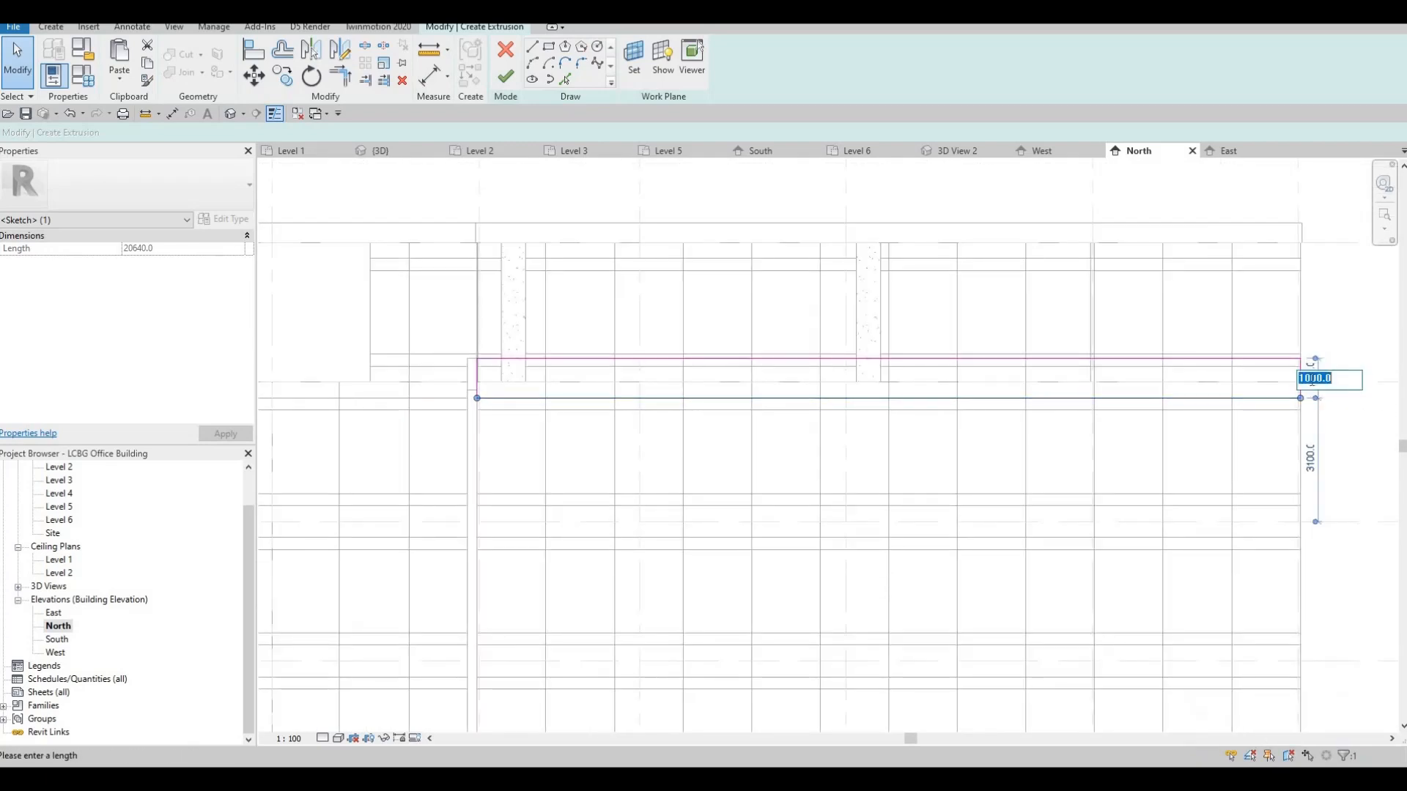
pyautogui.write('800')
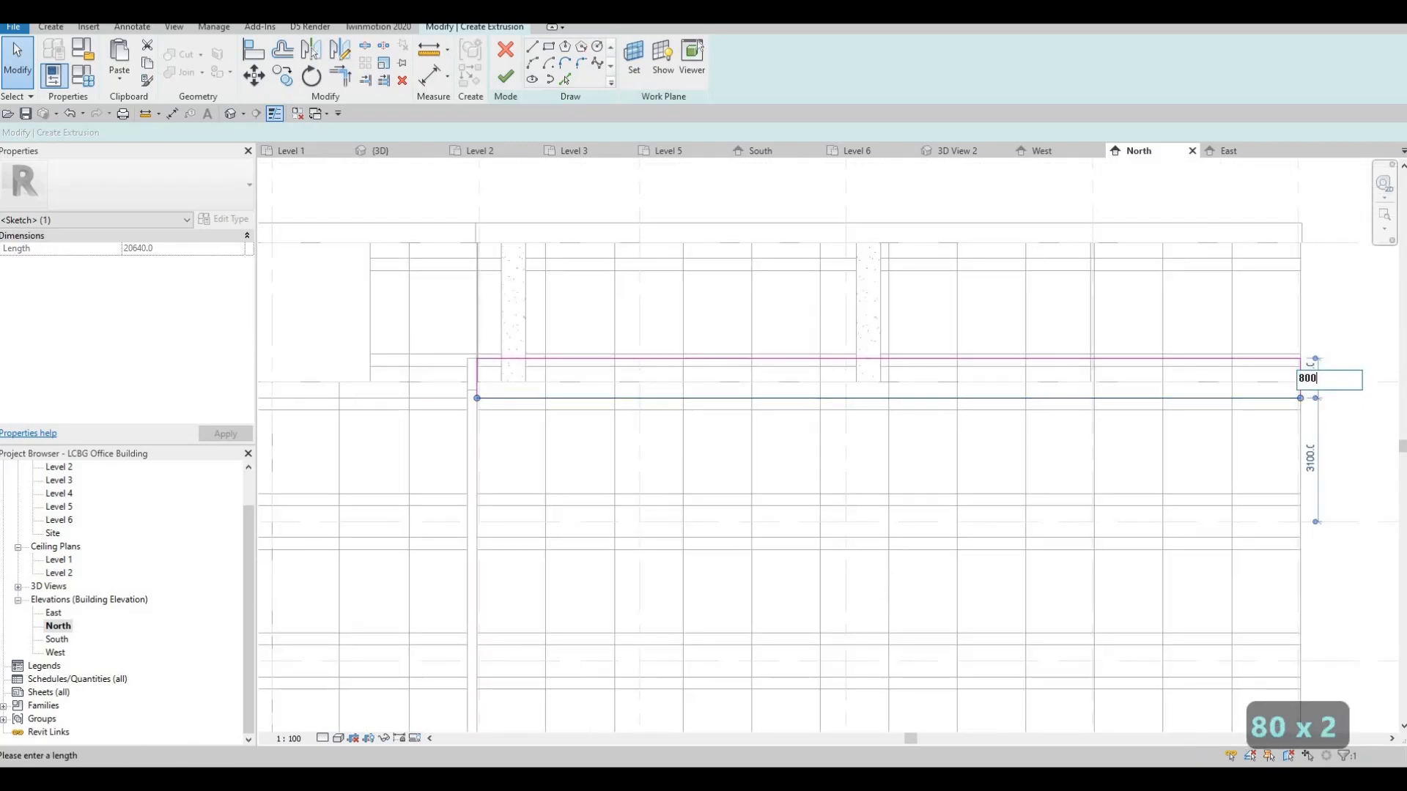
pyautogui.press('Return')
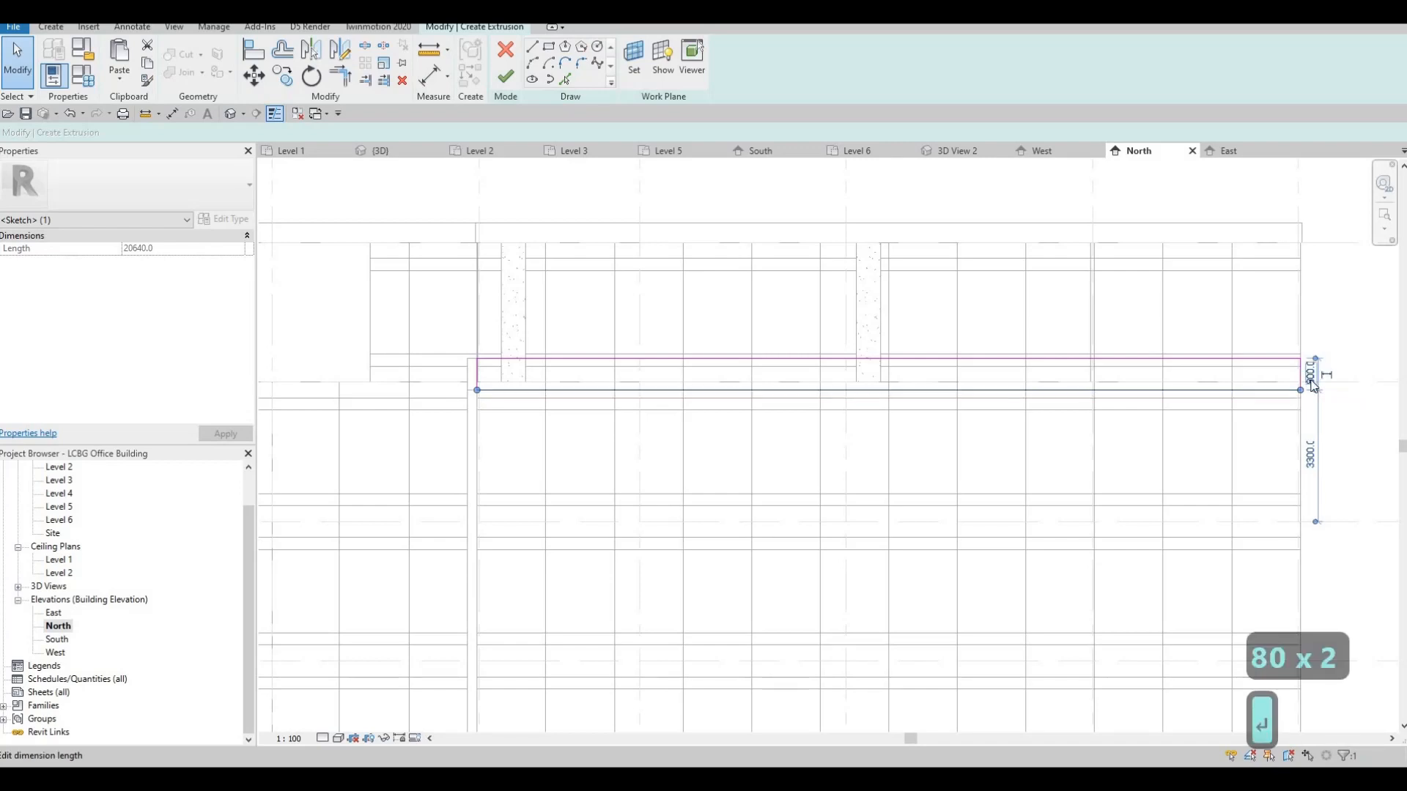
pyautogui.press('Escape')
pyautogui.press('Escape')
pyautogui.press('Escape')
# Step: Shorten the band sketch so its free end stops two curtain panels before the grid A end of the facade
pyautogui.moveTo(1298, 376); pyautogui.dragTo(1140, 381)
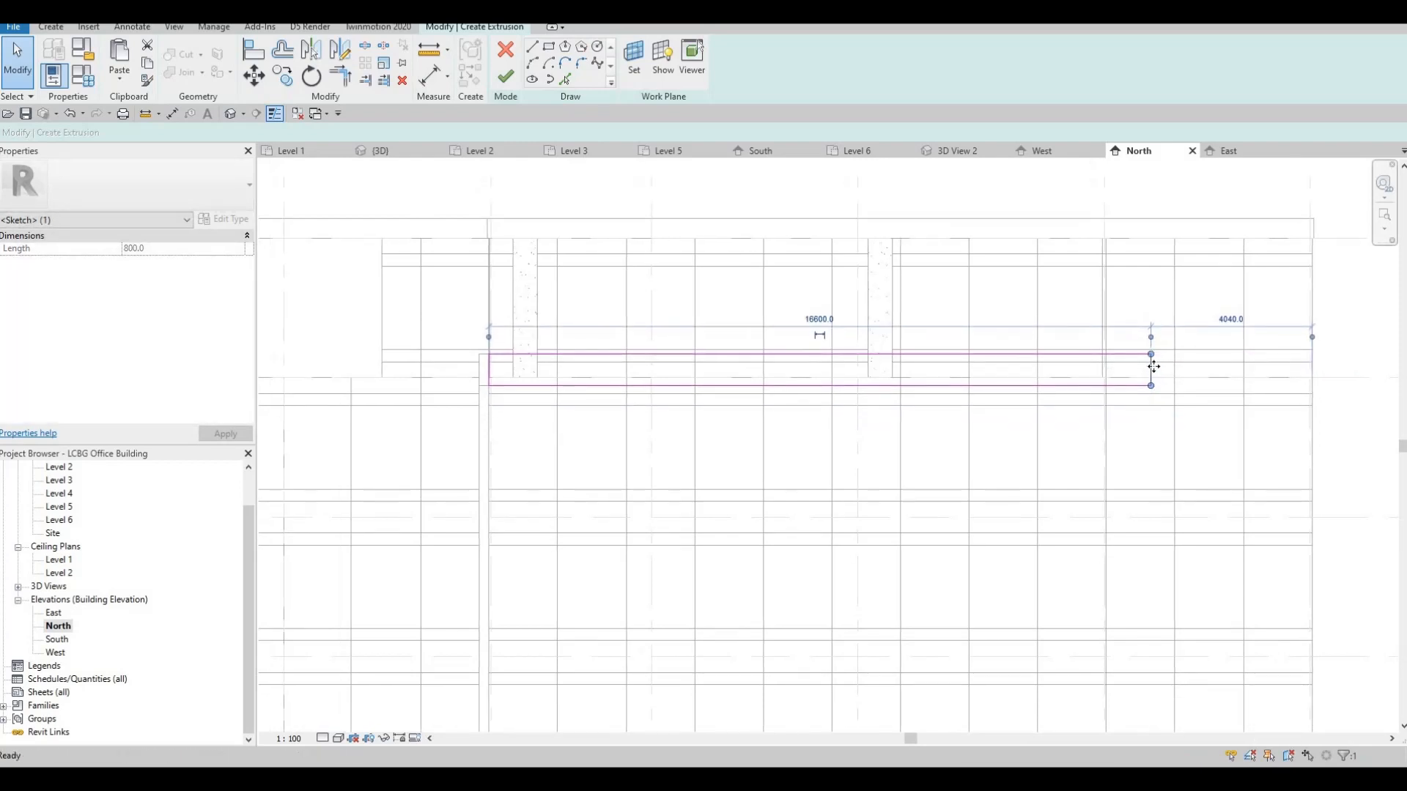
pyautogui.moveTo(1145, 372); pyautogui.dragTo(1153, 367, button='middle')
pyautogui.moveTo(1172, 371); pyautogui.dragTo(1144, 417)
pyautogui.press('Escape')
pyautogui.press('Escape')
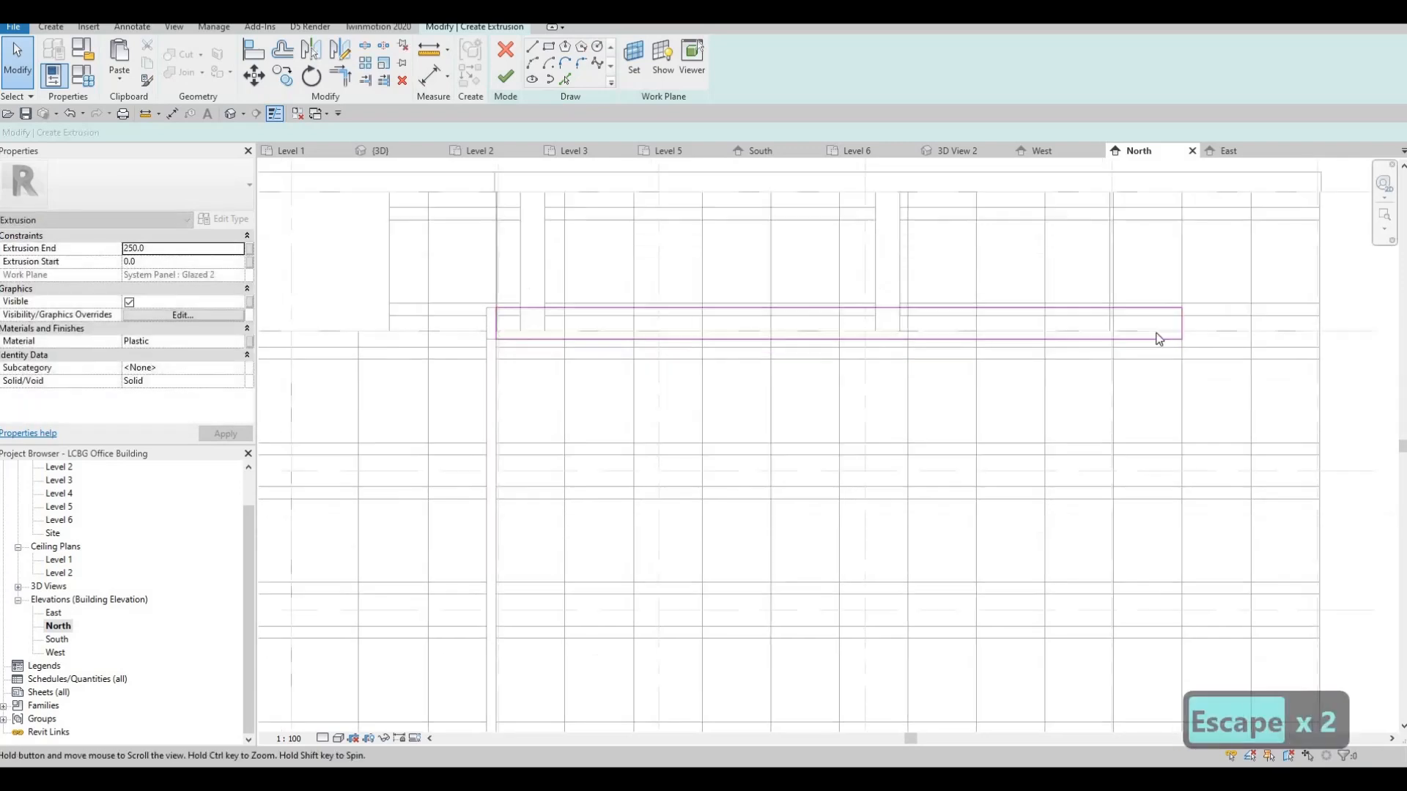
# Step: Finish the band's extrusion sketch with a depth of 250 and complete the in-place model
pyautogui.scroll(-5, 1154, 339)
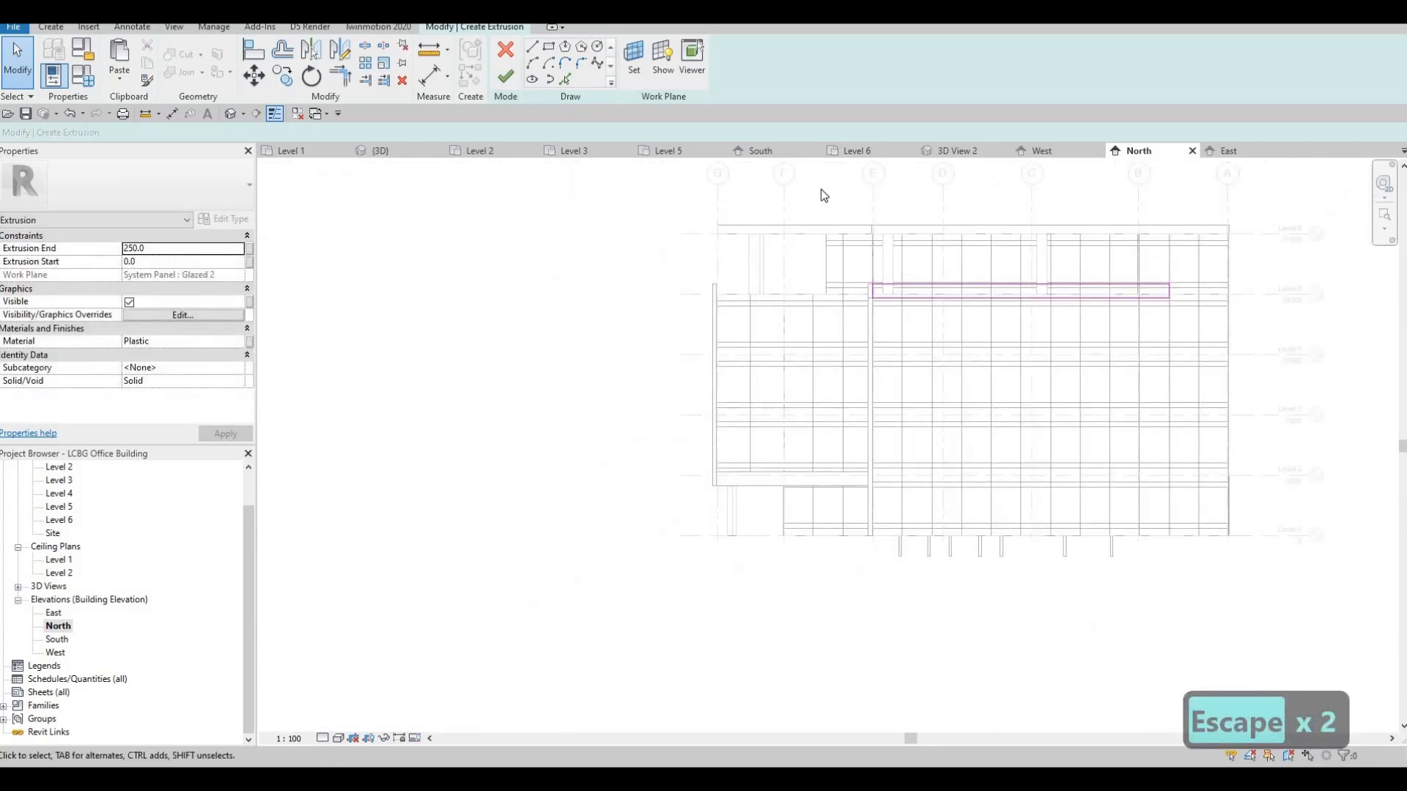
pyautogui.click(506, 76)
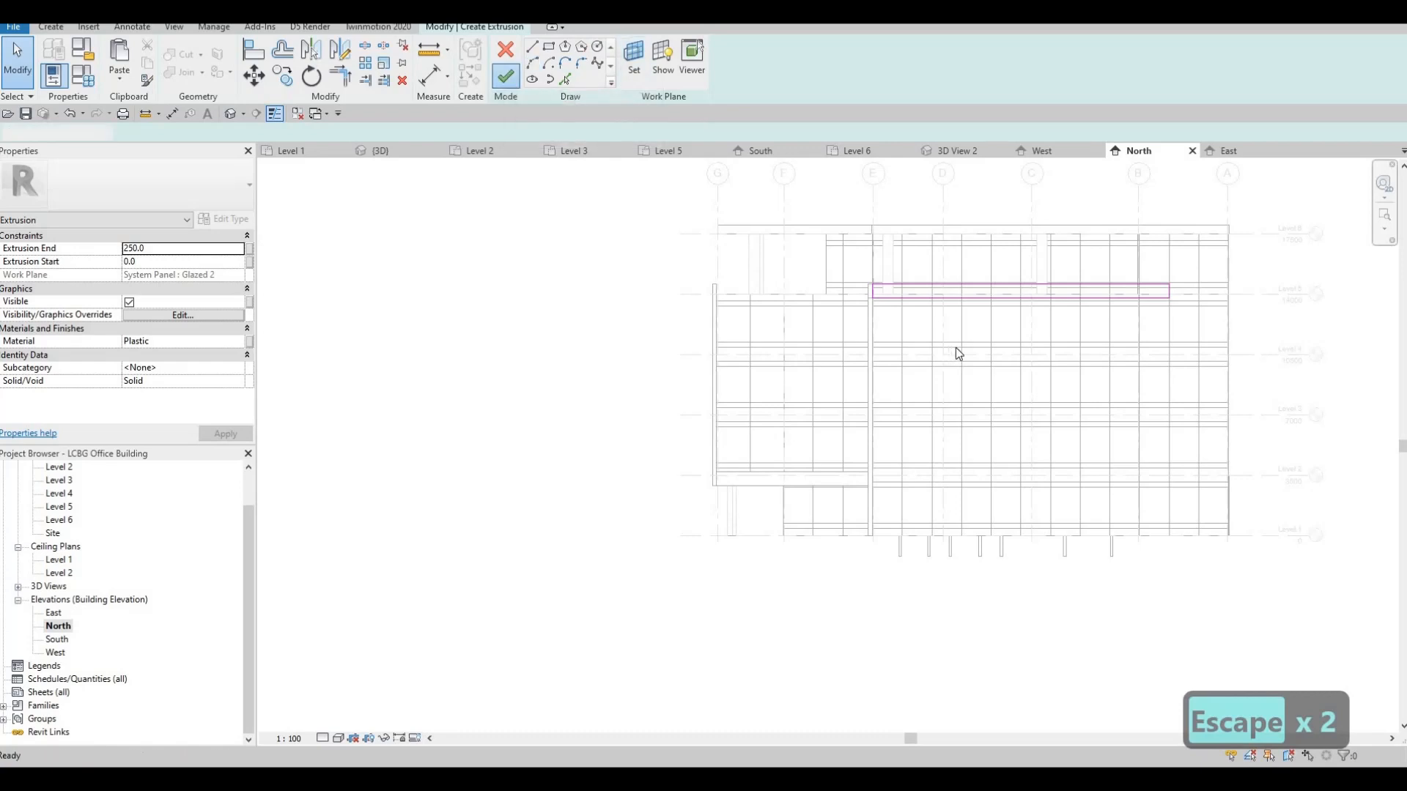
pyautogui.click(745, 66)
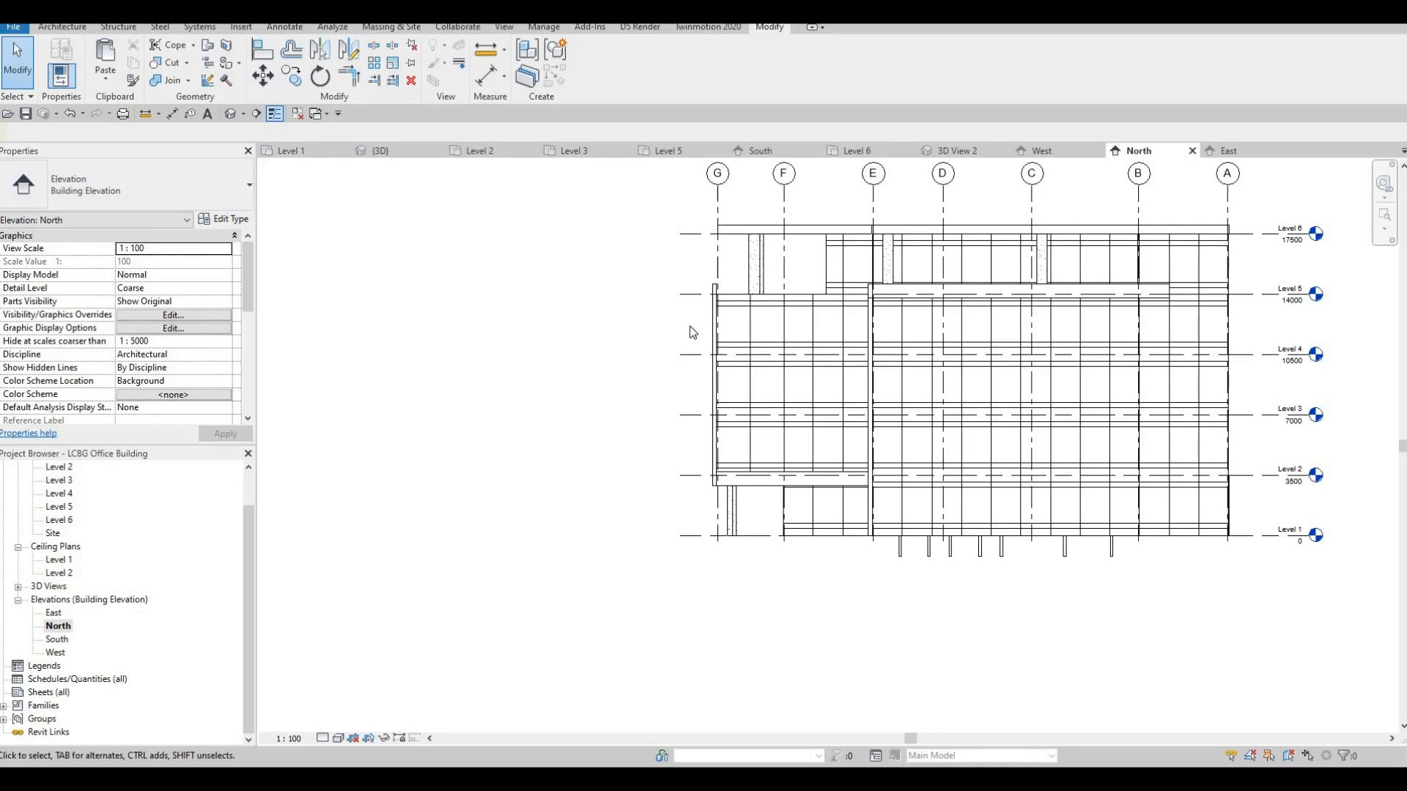
# Step: In the 3D view, align the end face of the frame's Level 5 arm with the outer face of the new north band
pyautogui.scroll(8, 522, 477)
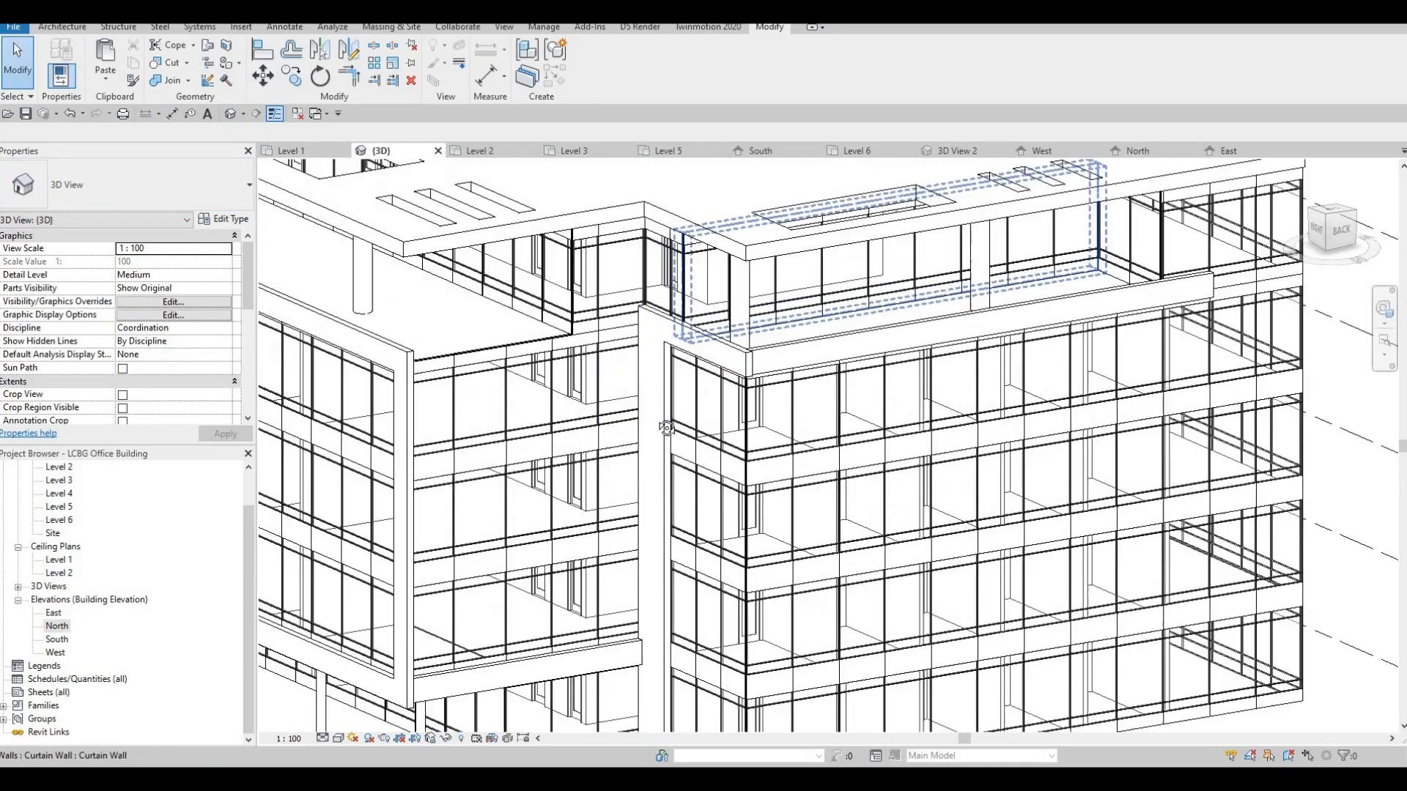
pyautogui.keyDown('shift'); pyautogui.moveTo(521, 477); pyautogui.dragTo(784, 380, button='middle'); pyautogui.keyUp('shift')
pyautogui.press('a')
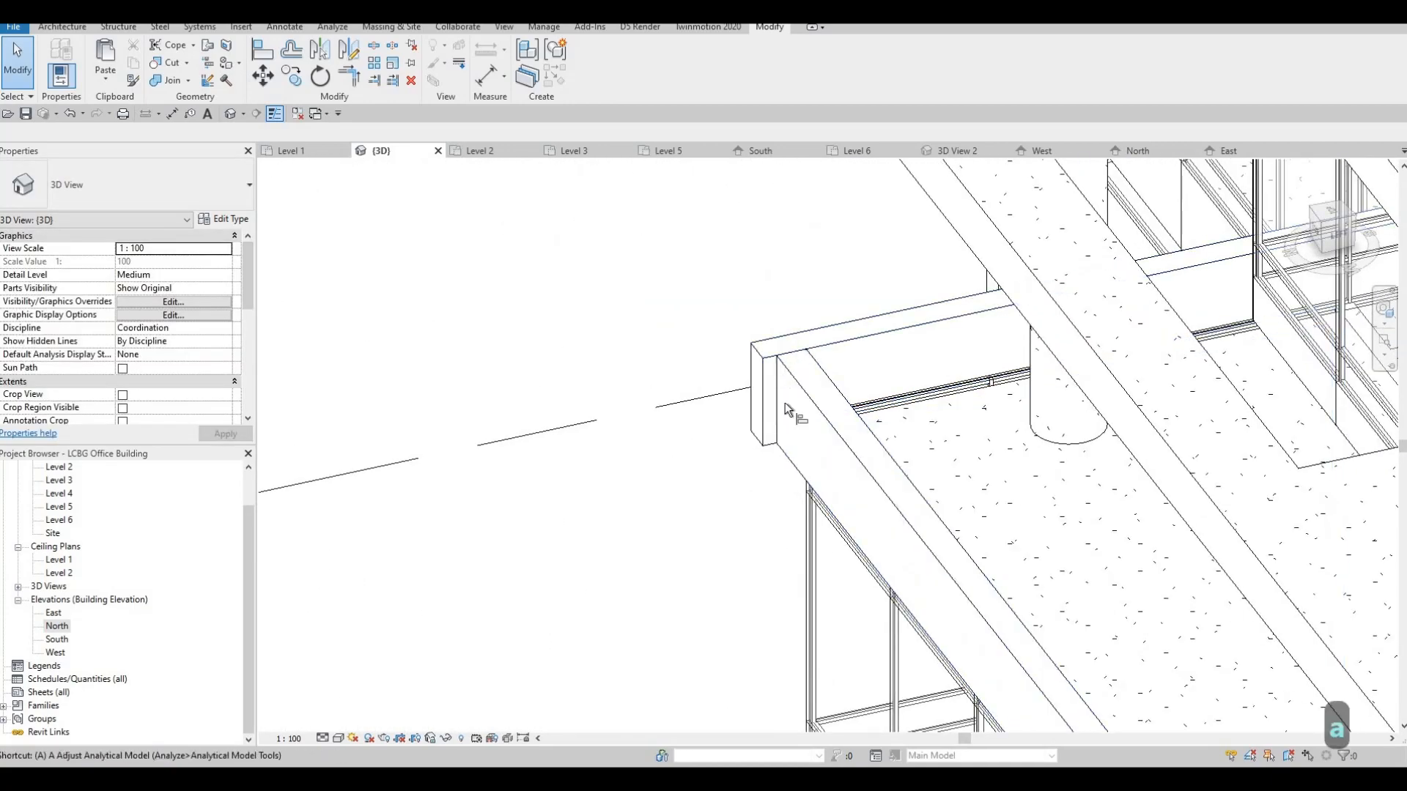
pyautogui.press('l')
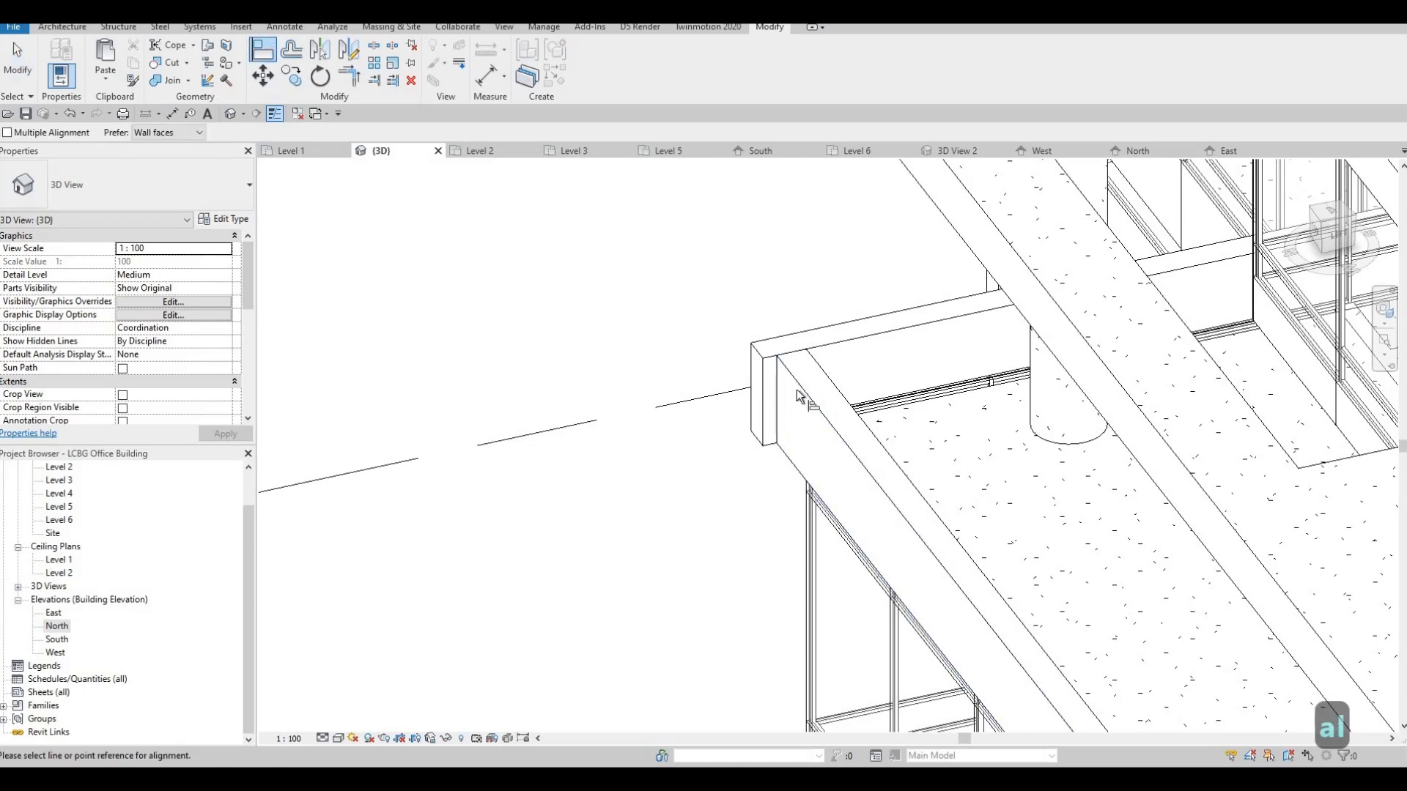
pyautogui.click(758, 372)
pyautogui.scroll(3, 763, 314)
pyautogui.press('Escape')
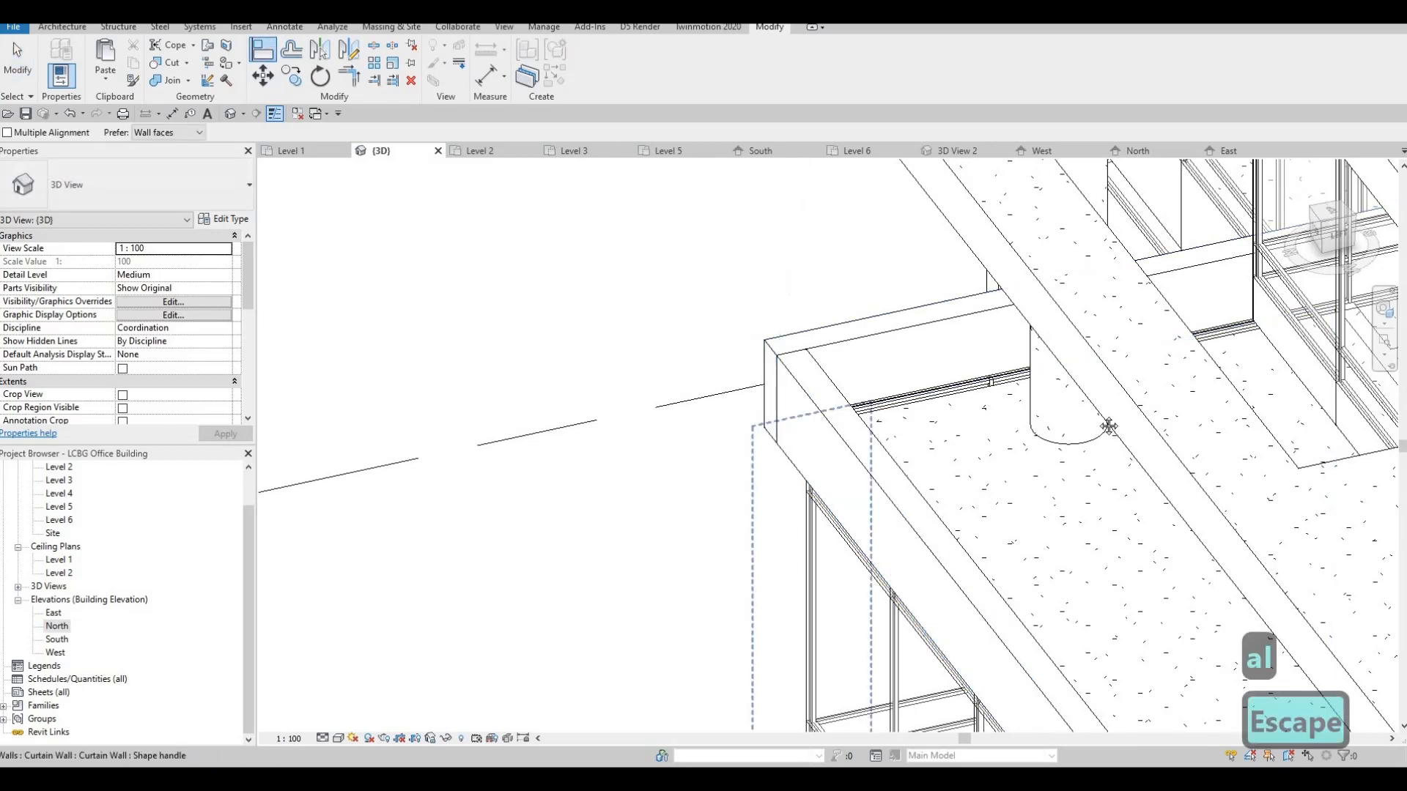
# Step: Set the 3D view's visual style to Shaded
pyautogui.scroll(5, 1105, 424)
pyautogui.scroll(-8, 859, 466)
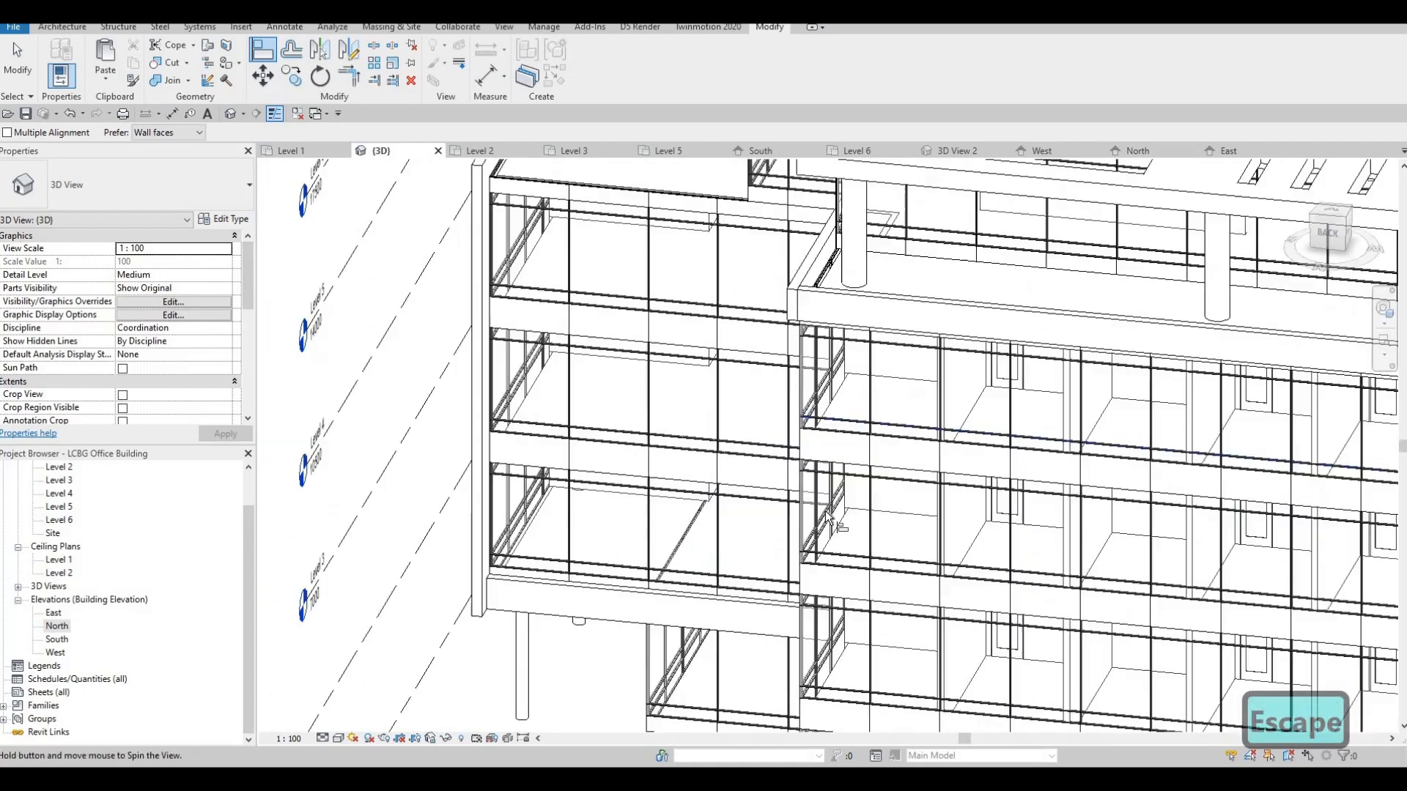
pyautogui.keyDown('shift'); pyautogui.moveTo(921, 445); pyautogui.dragTo(337, 744, button='middle'); pyautogui.keyUp('shift')
pyautogui.scroll(-5, 859, 455)
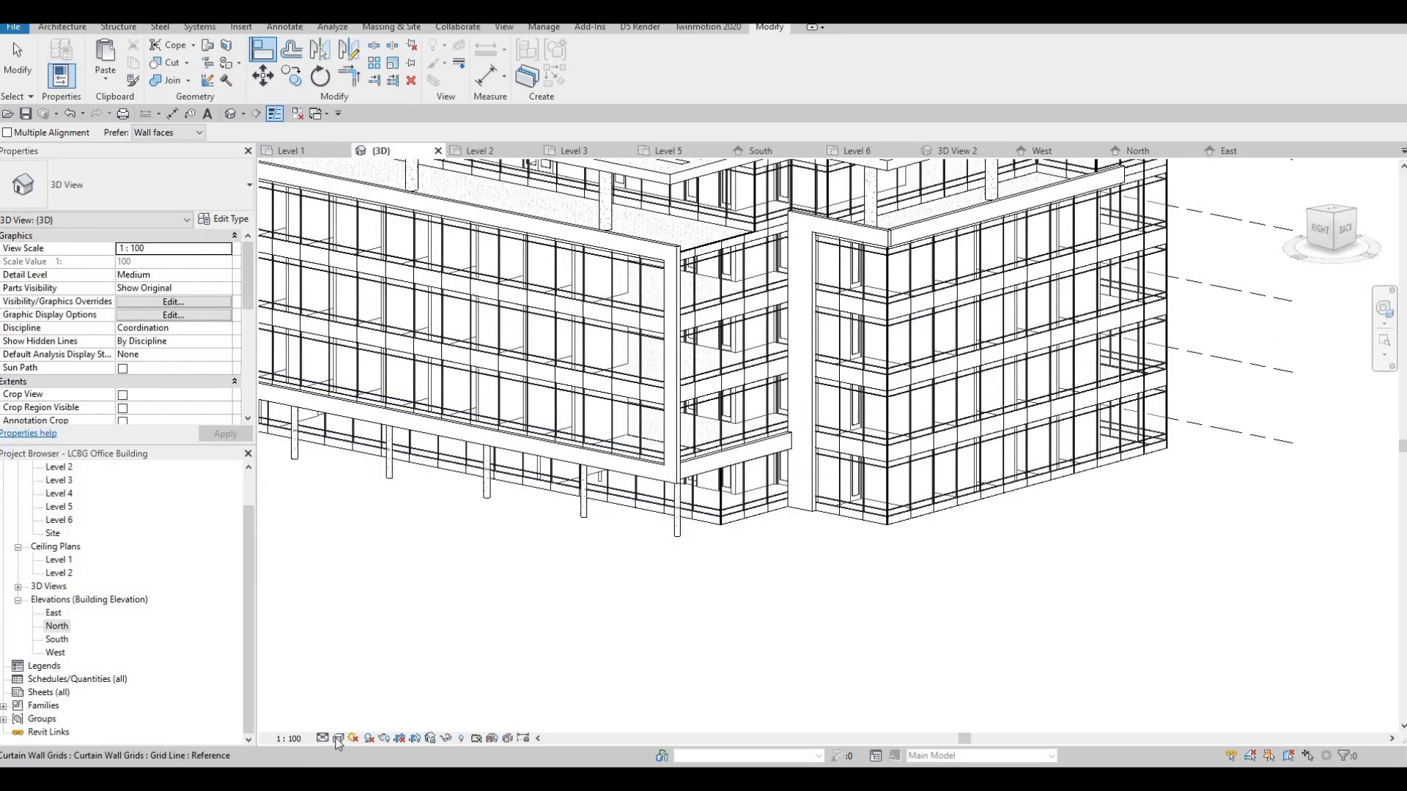
pyautogui.click(339, 738)
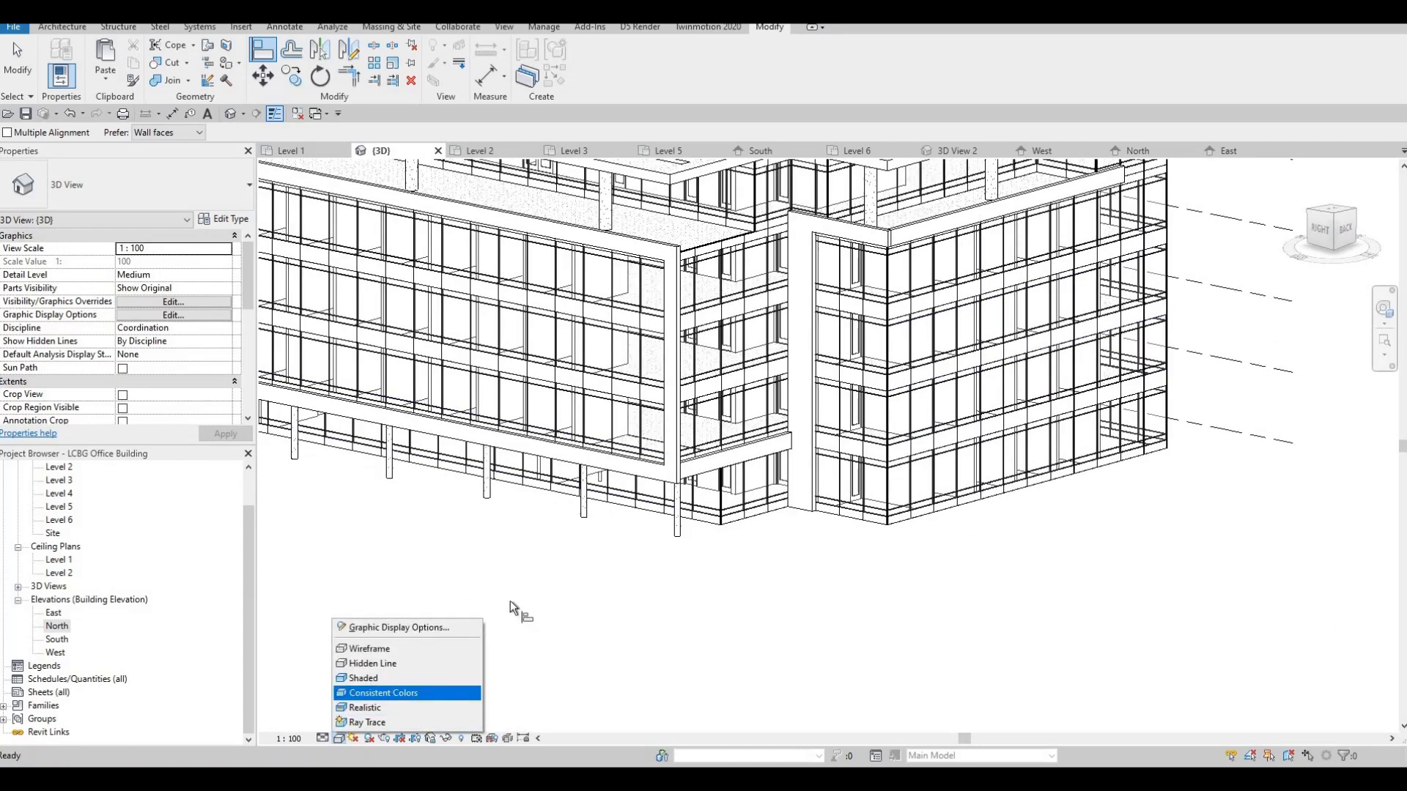
pyautogui.click(388, 678)
# Step: Examine the shaded building's east and north facades with their frames and bands from several angles in 3D
pyautogui.moveTo(631, 551)
pyautogui.keyDown('shift'); pyautogui.mouseDown(button='middle')
pyautogui.moveTo(531, 496)
pyautogui.moveTo(526, 569)
pyautogui.moveTo(640, 559)
pyautogui.moveTo(822, 439)
pyautogui.moveTo(766, 496)
pyautogui.moveTo(620, 445)
pyautogui.moveTo(694, 471)
pyautogui.moveTo(964, 368)
pyautogui.moveTo(1001, 279)
pyautogui.moveTo(976, 278)
pyautogui.mouseUp(button='middle'); pyautogui.keyUp('shift')
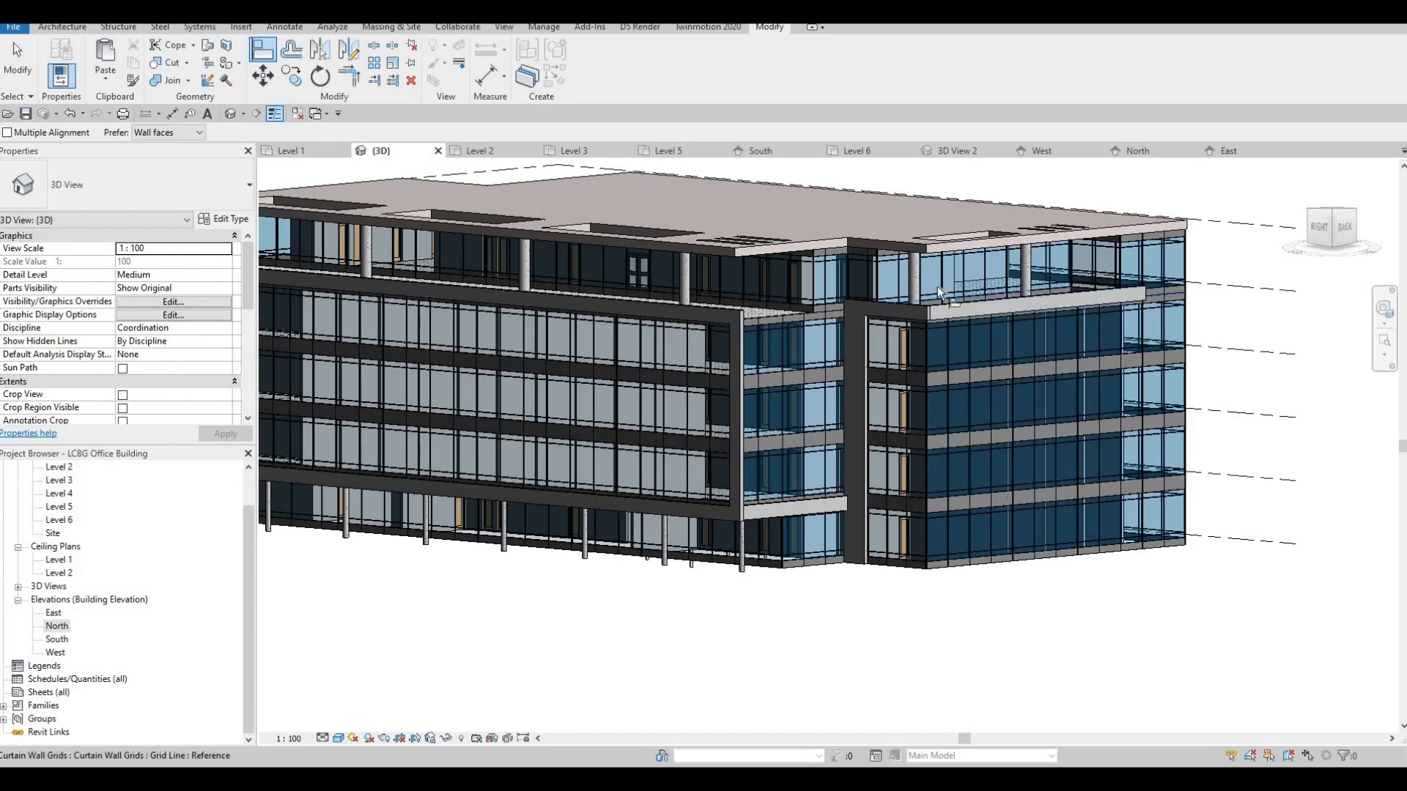
pyautogui.keyDown('shift'); pyautogui.moveTo(597, 324); pyautogui.dragTo(608, 340, button='middle'); pyautogui.keyUp('shift')
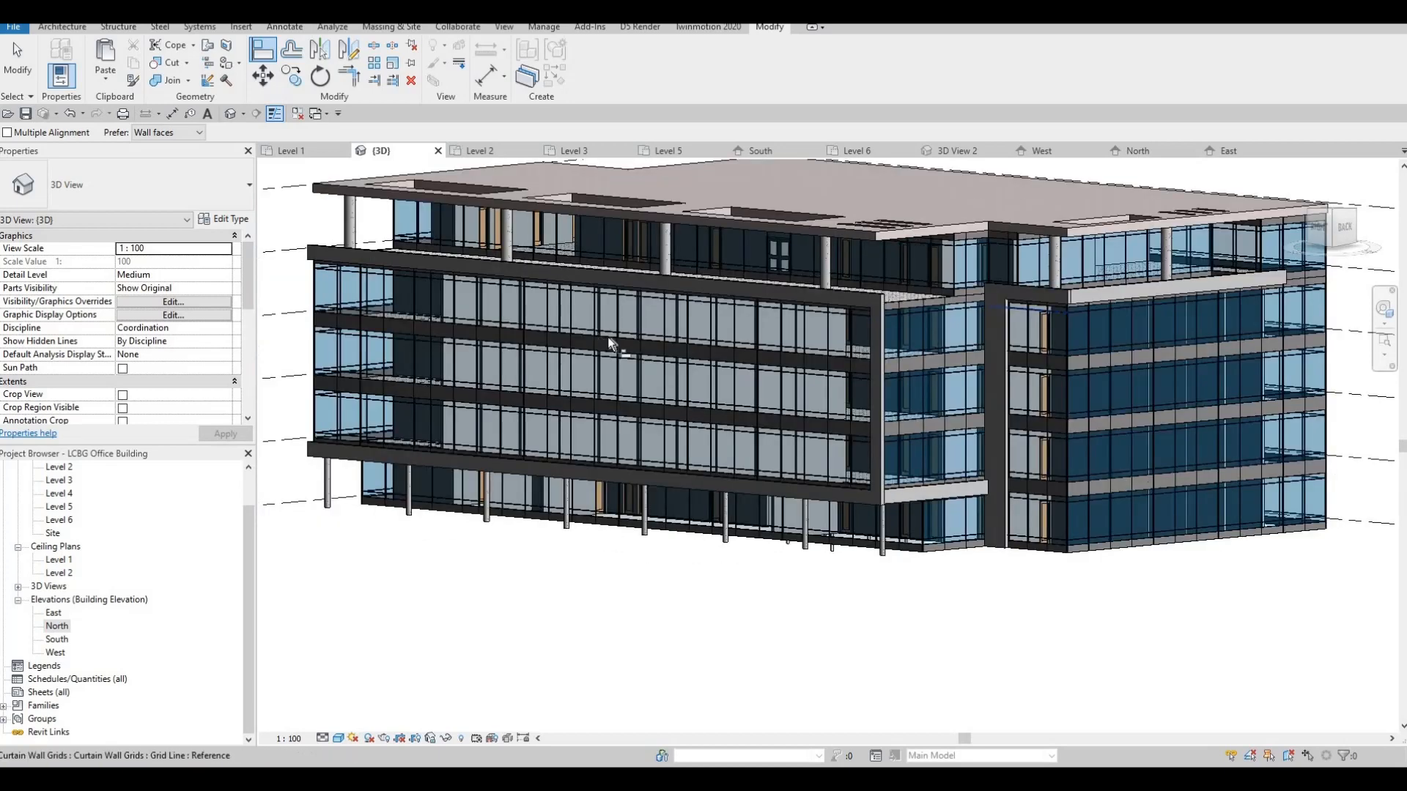
pyautogui.keyDown('shift'); pyautogui.moveTo(697, 339); pyautogui.dragTo(633, 440, button='middle'); pyautogui.keyUp('shift')
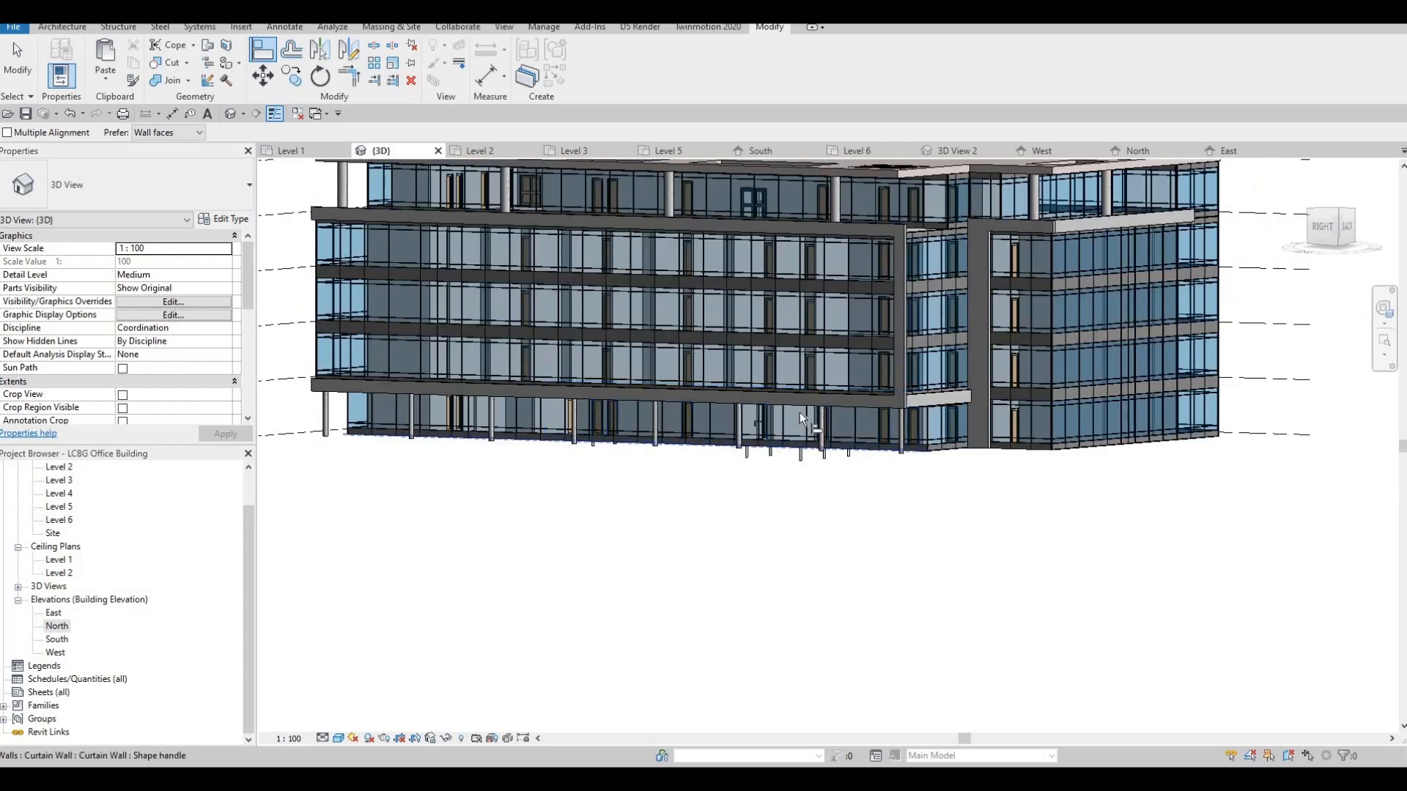
pyautogui.keyDown('shift'); pyautogui.moveTo(798, 418); pyautogui.dragTo(632, 408, button='middle'); pyautogui.keyUp('shift')
pyautogui.keyDown('shift'); pyautogui.moveTo(813, 429); pyautogui.dragTo(714, 448, button='middle'); pyautogui.keyUp('shift')
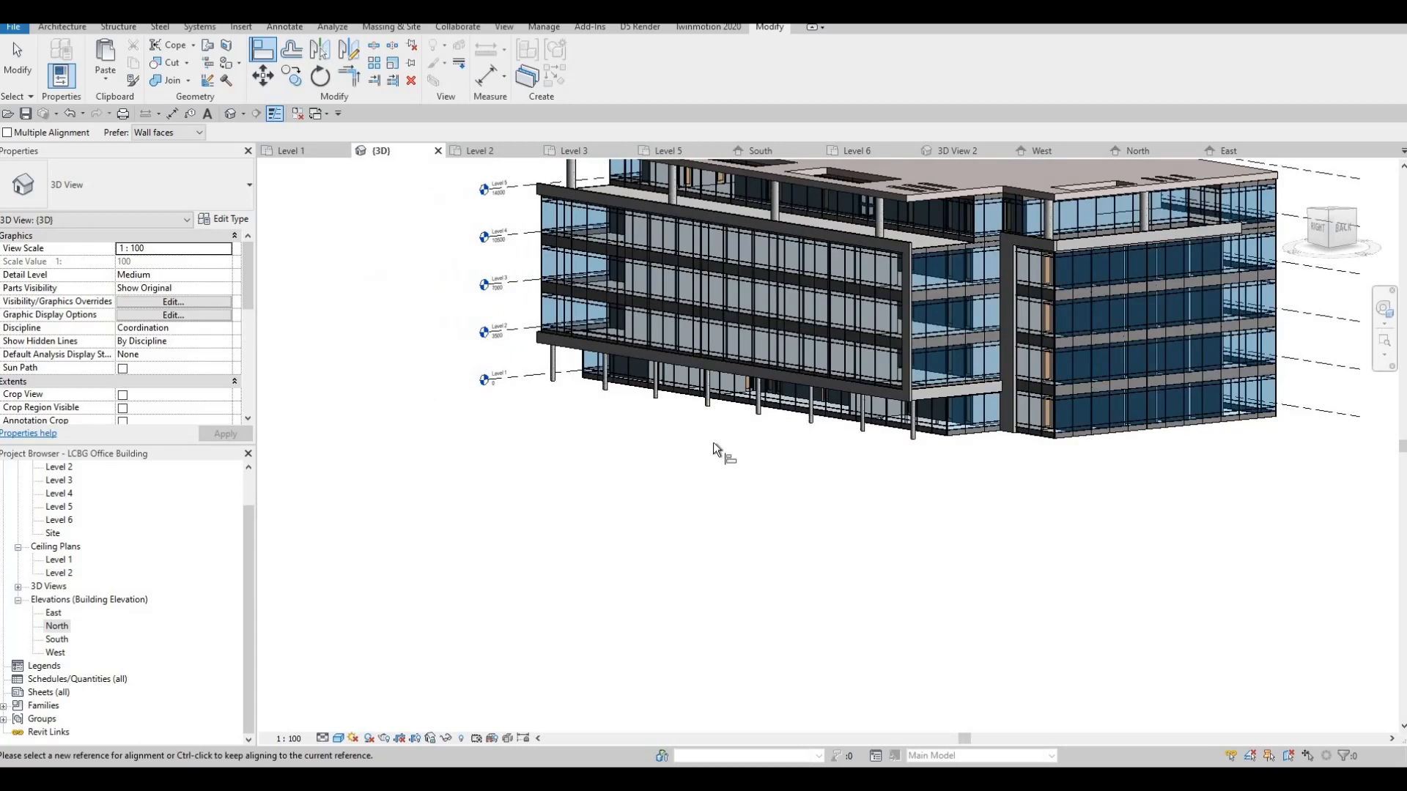
pyautogui.keyDown('shift'); pyautogui.moveTo(654, 511); pyautogui.dragTo(631, 528, button='middle'); pyautogui.keyUp('shift')
pyautogui.press('Escape')
pyautogui.press('Escape')
pyautogui.press('Escape')
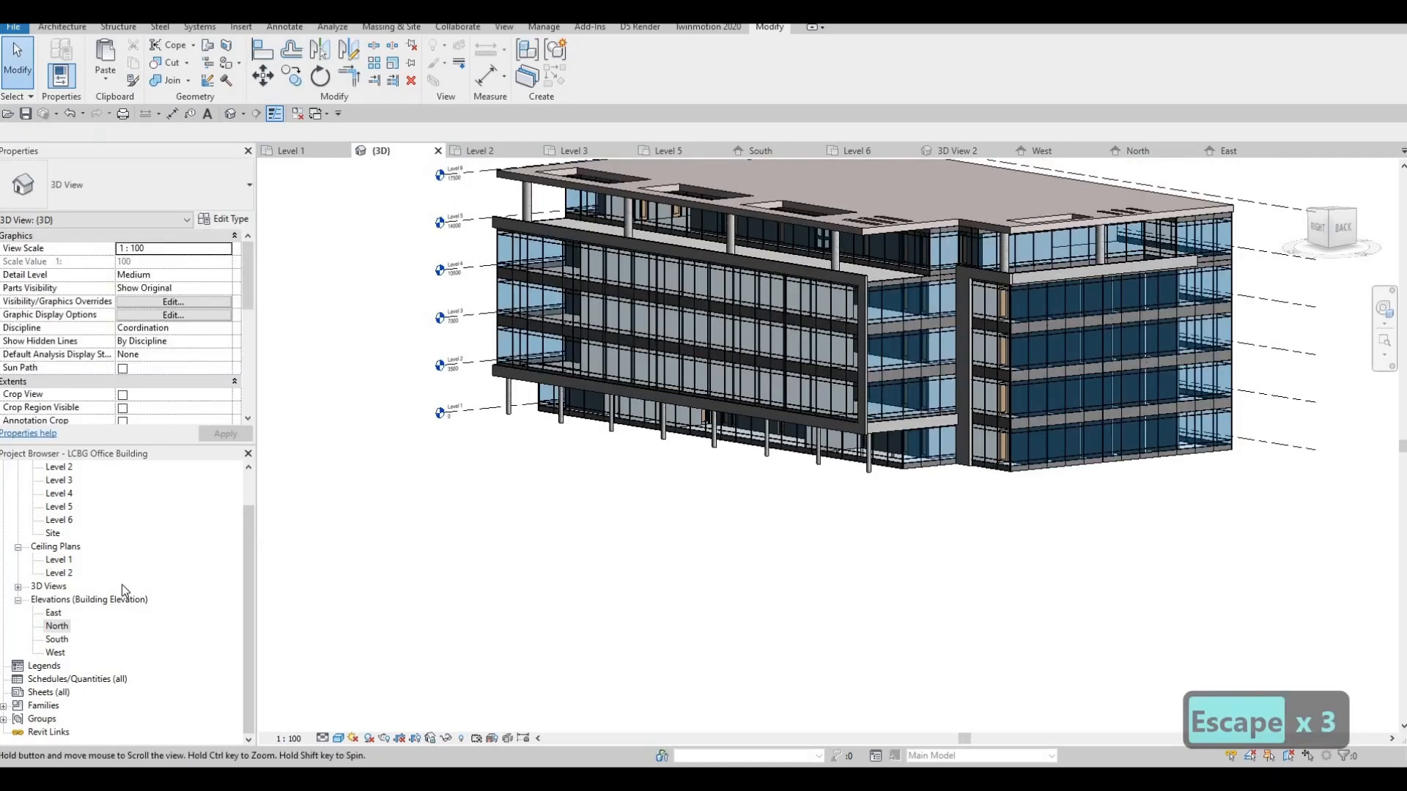
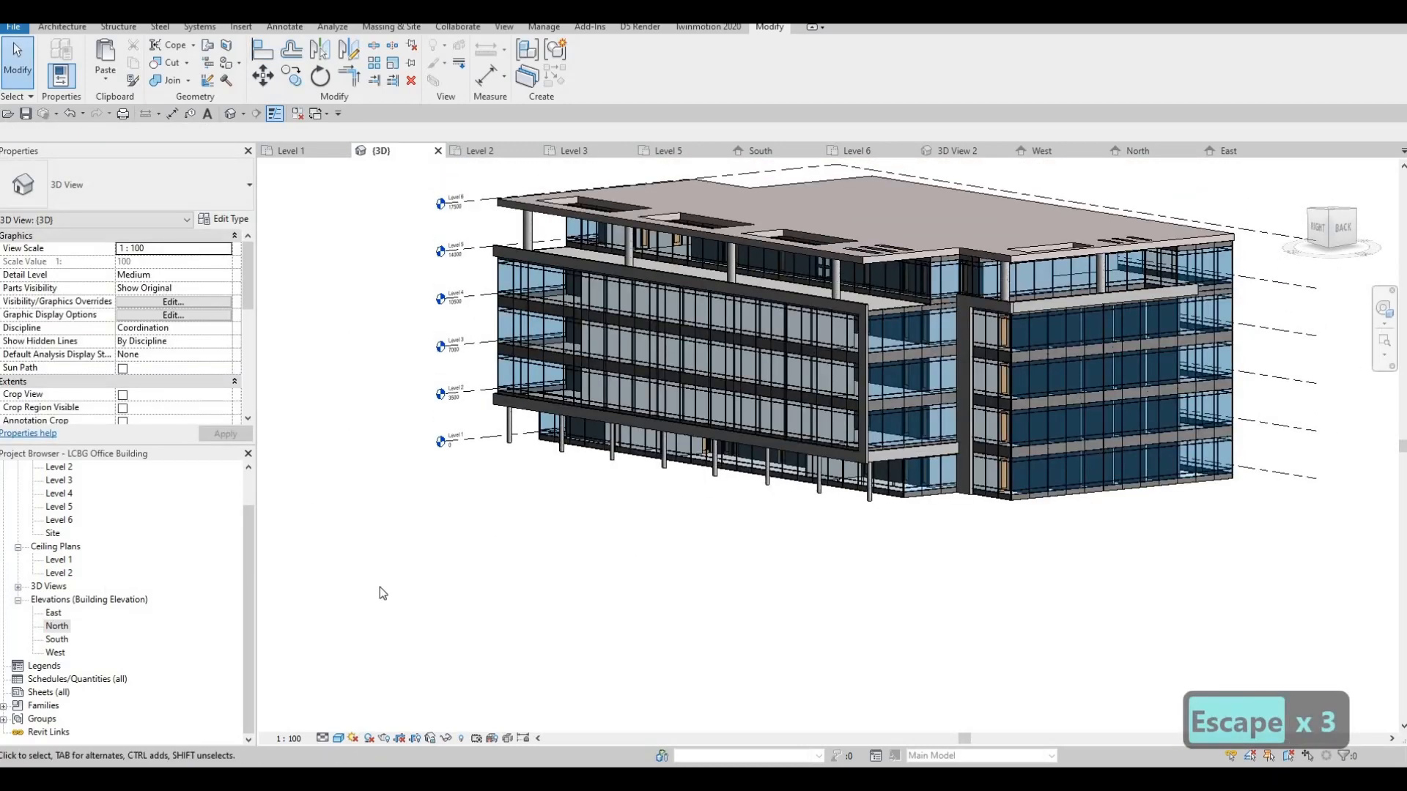
# Step: Open the East building elevation and bring the ground-floor part of the facade into view
pyautogui.click(57, 627)
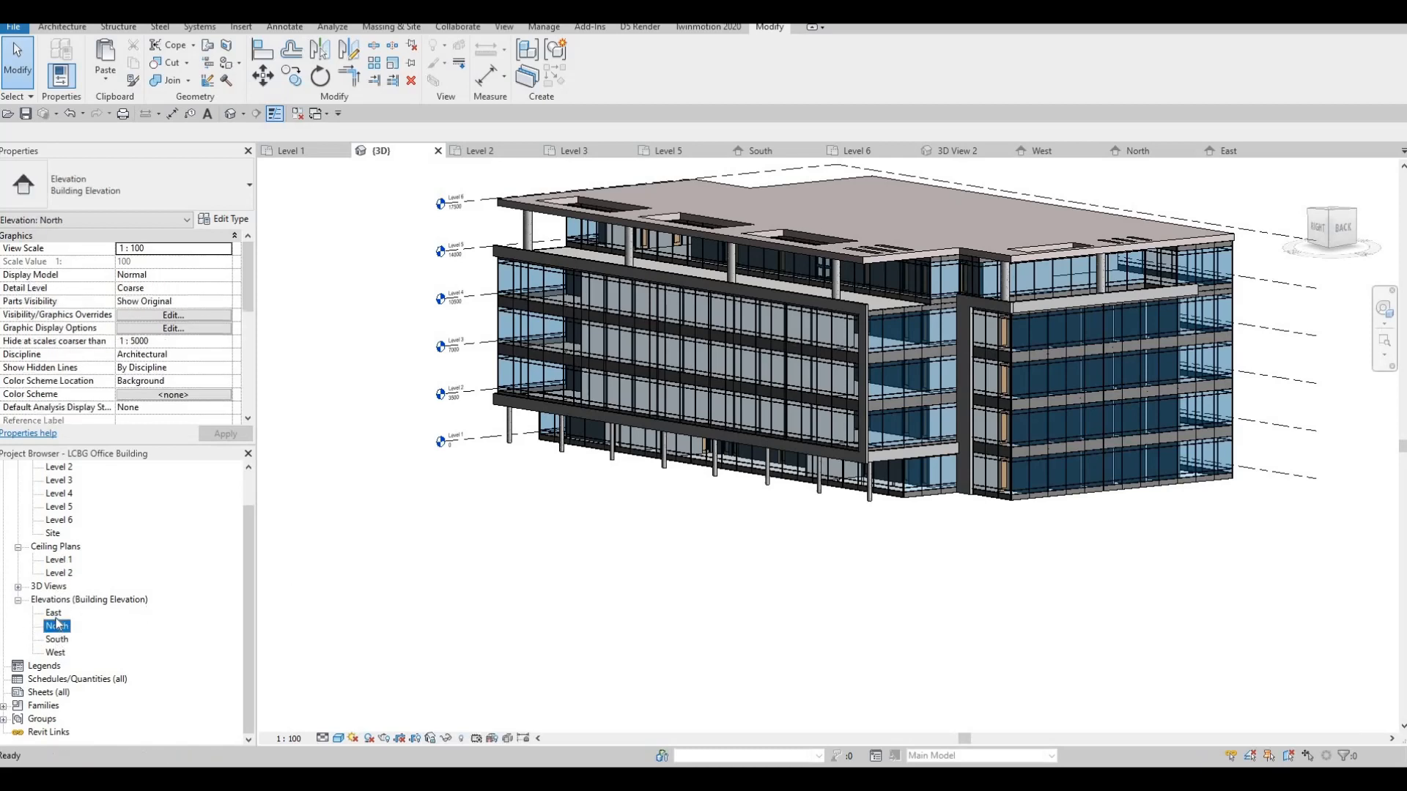
pyautogui.doubleClick(53, 620)
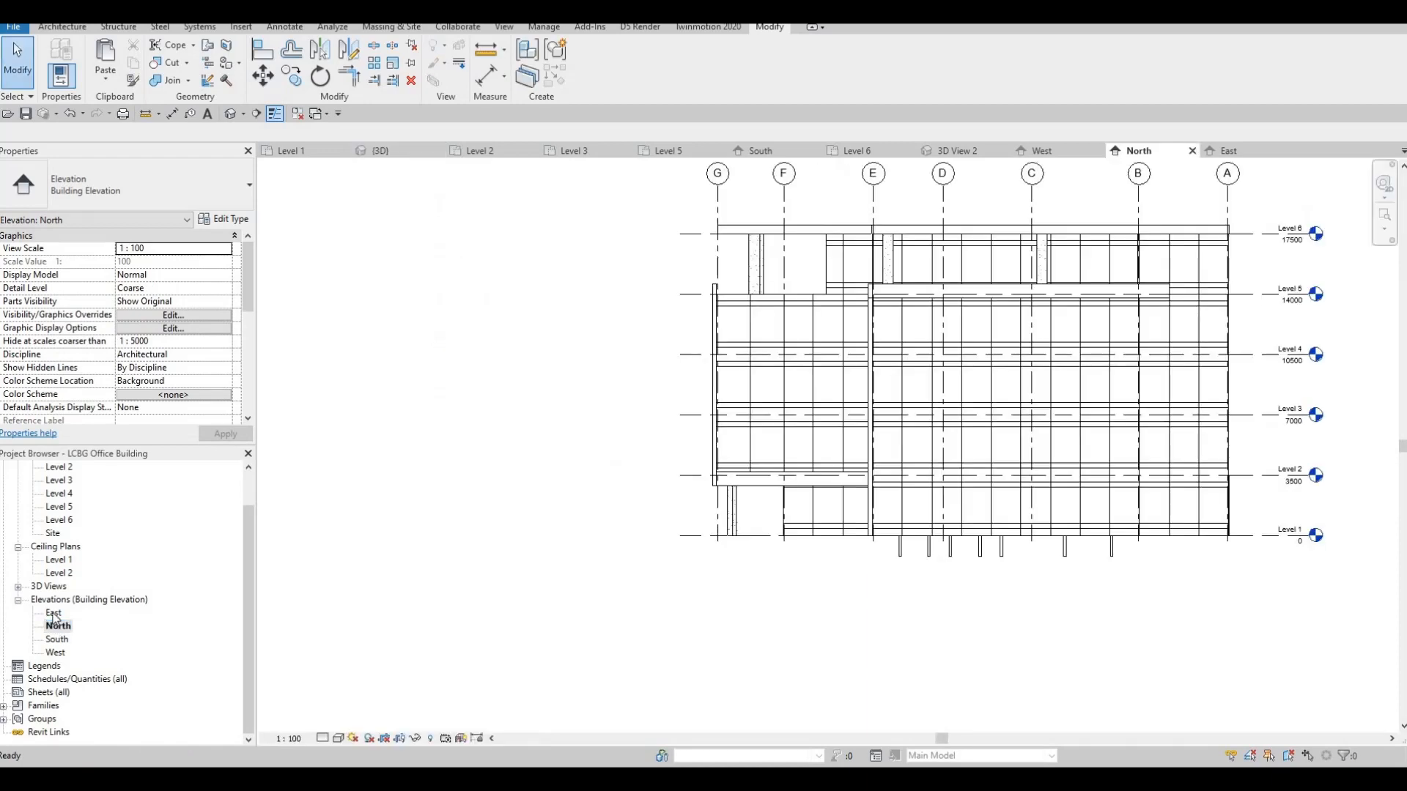
pyautogui.doubleClick(54, 614)
pyautogui.scroll(-3, 951, 402)
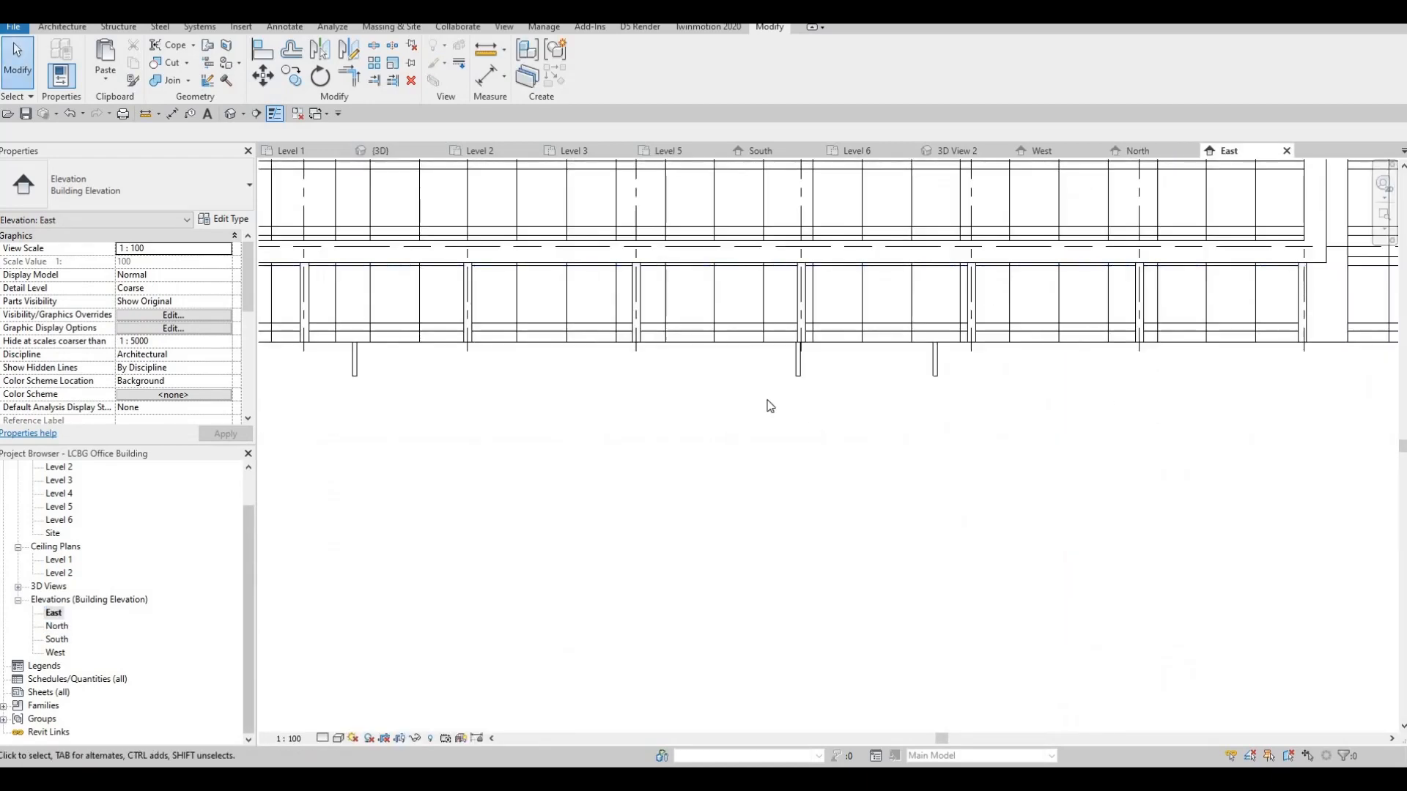
pyautogui.scroll(-2, 756, 425)
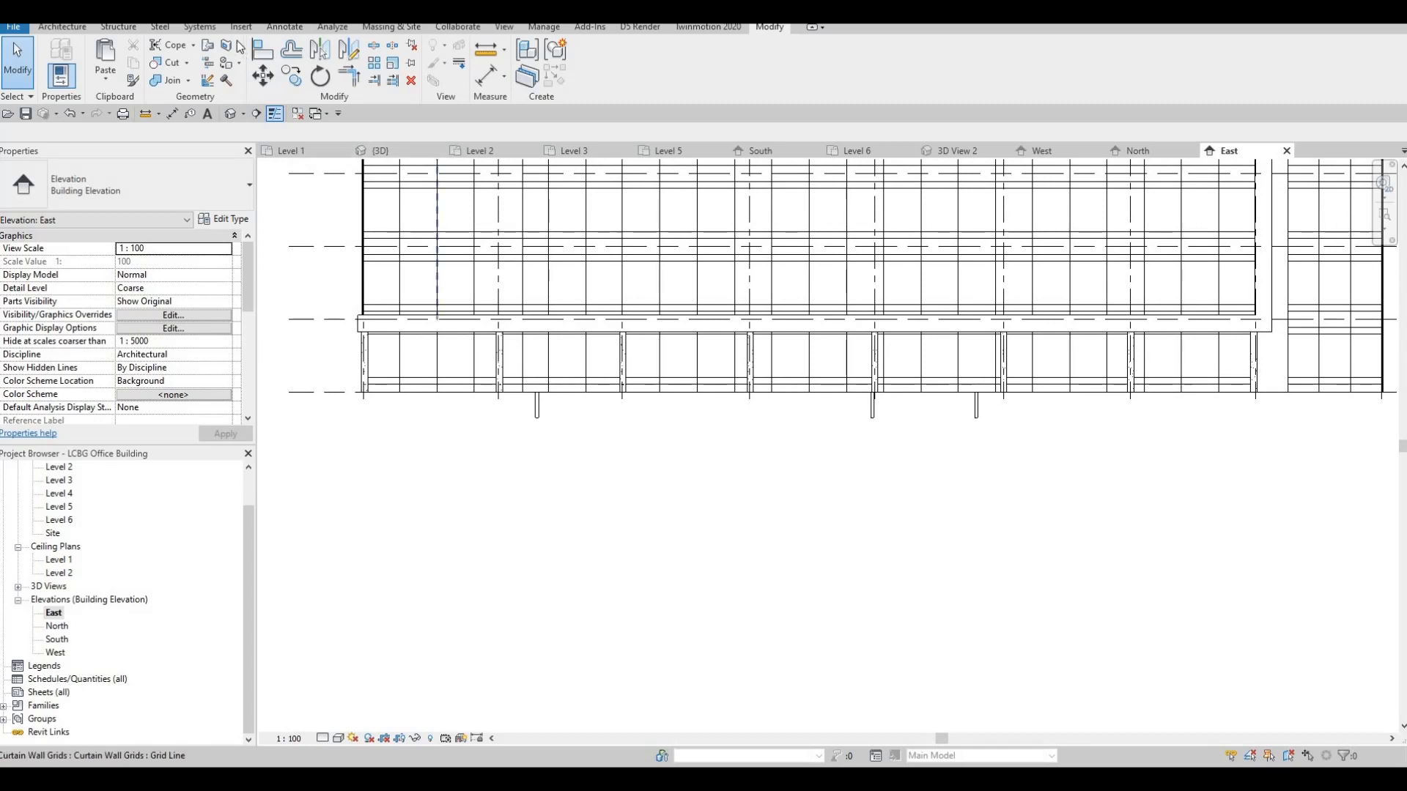
# Step: Start loading a family and browse to the Doors folder of the Canada library
pyautogui.click(241, 27)
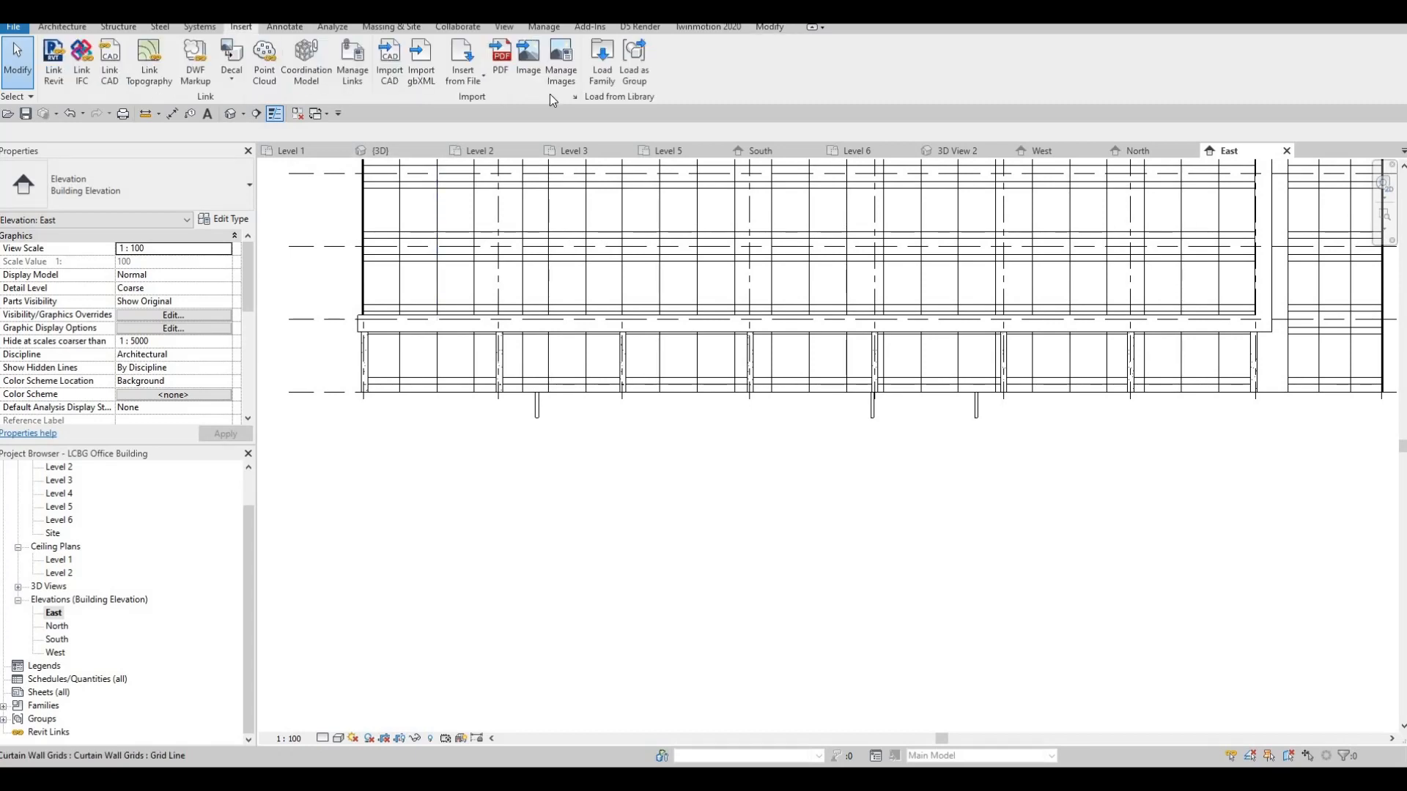
pyautogui.click(595, 83)
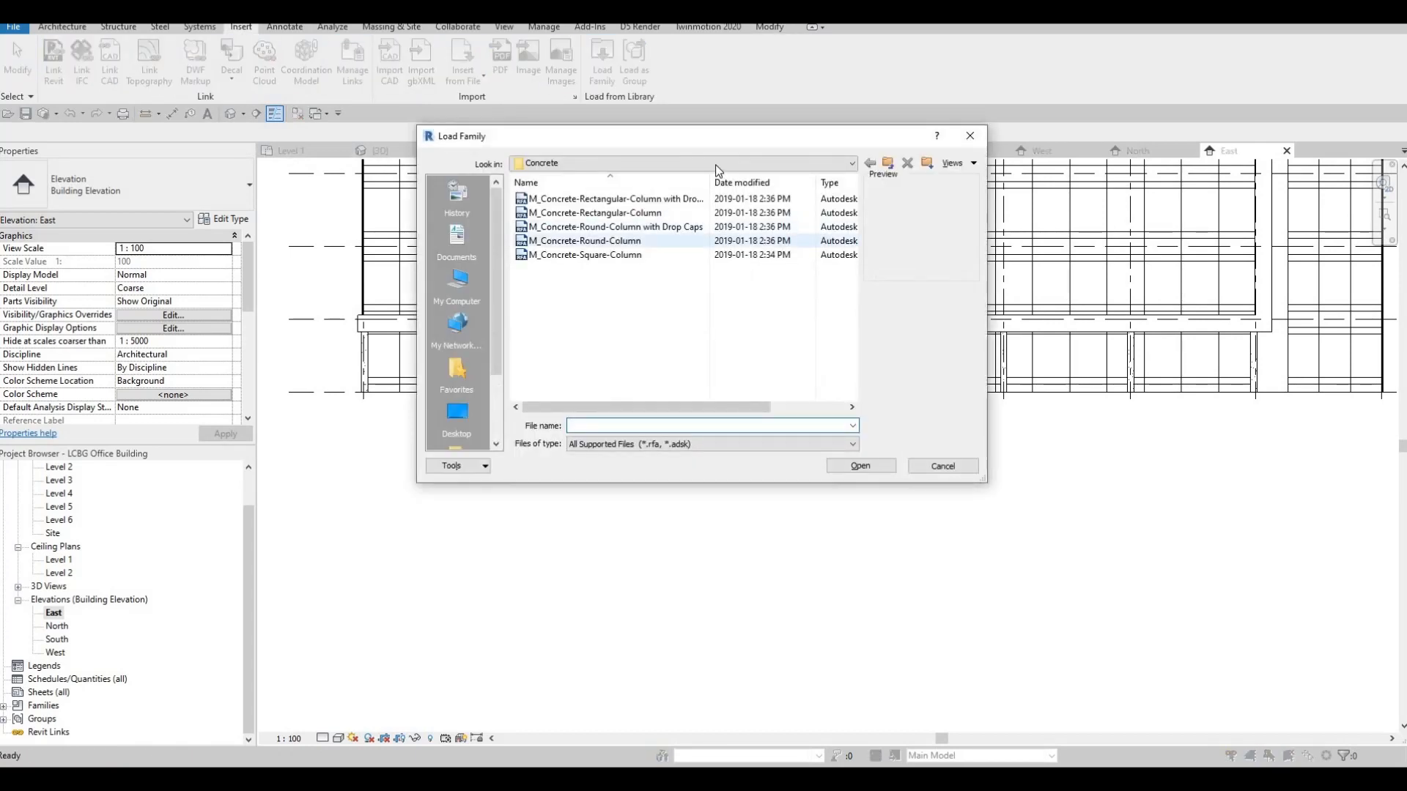
pyautogui.click(705, 165)
pyautogui.scroll(5, 613, 247)
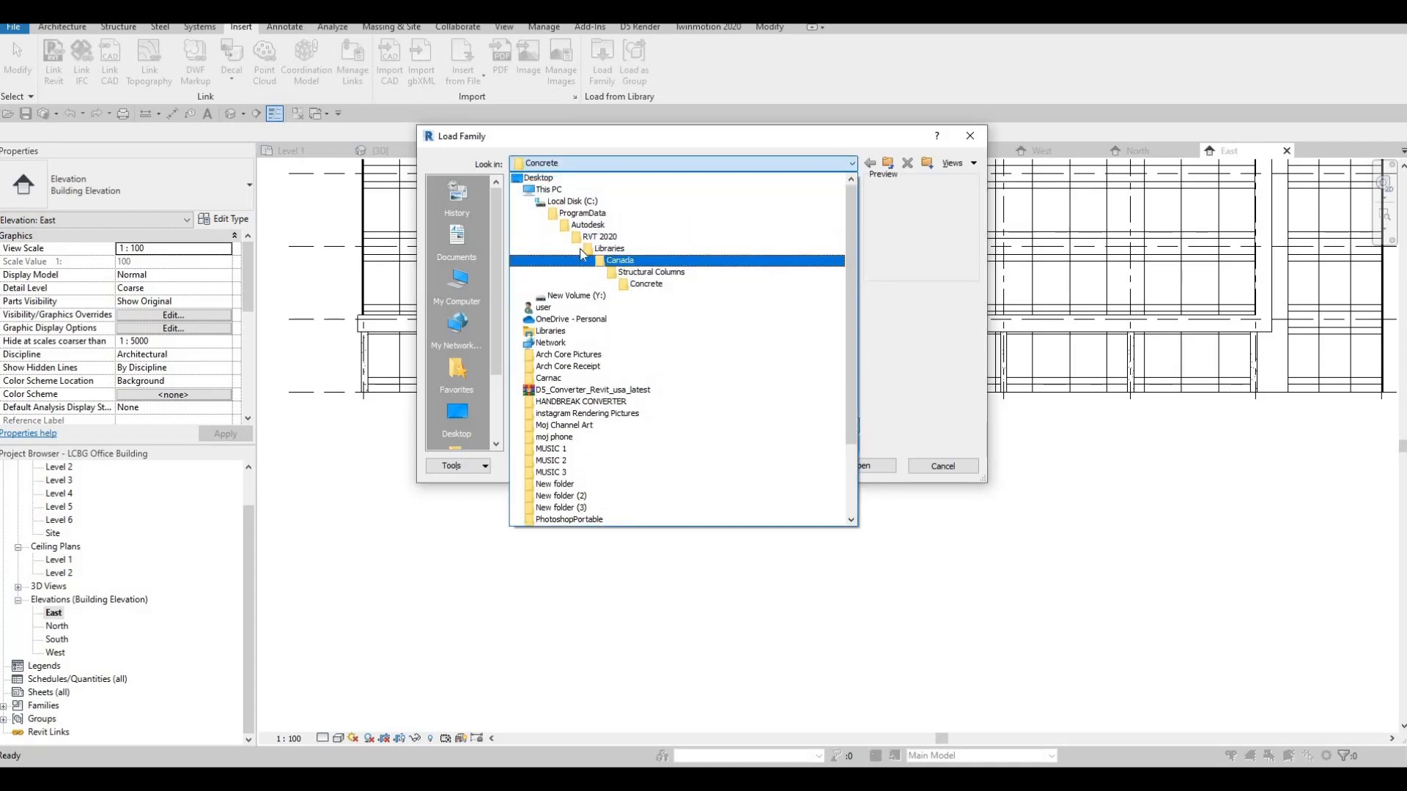
pyautogui.click(586, 257)
pyautogui.scroll(-2, 568, 308)
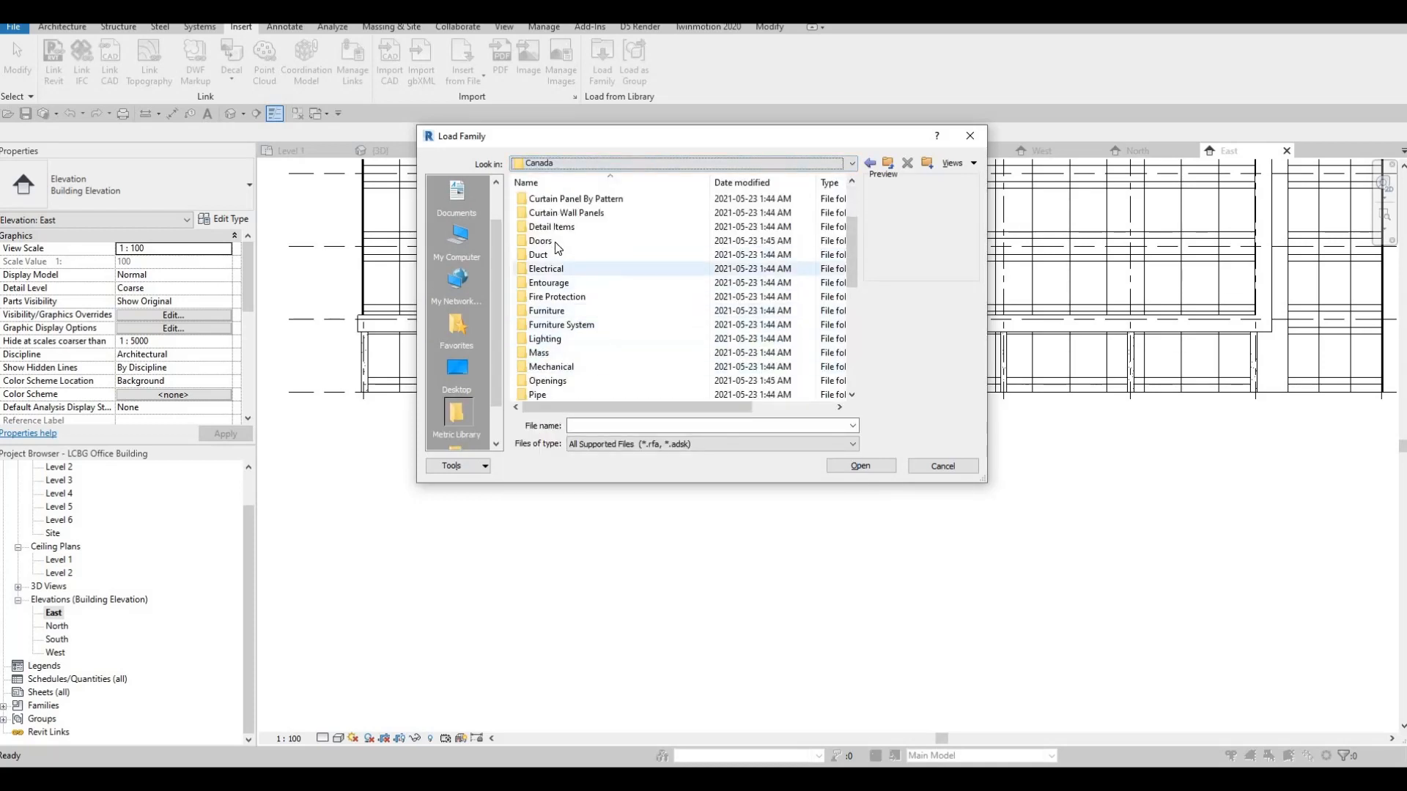
pyautogui.click(557, 247)
pyautogui.doubleClick(557, 247)
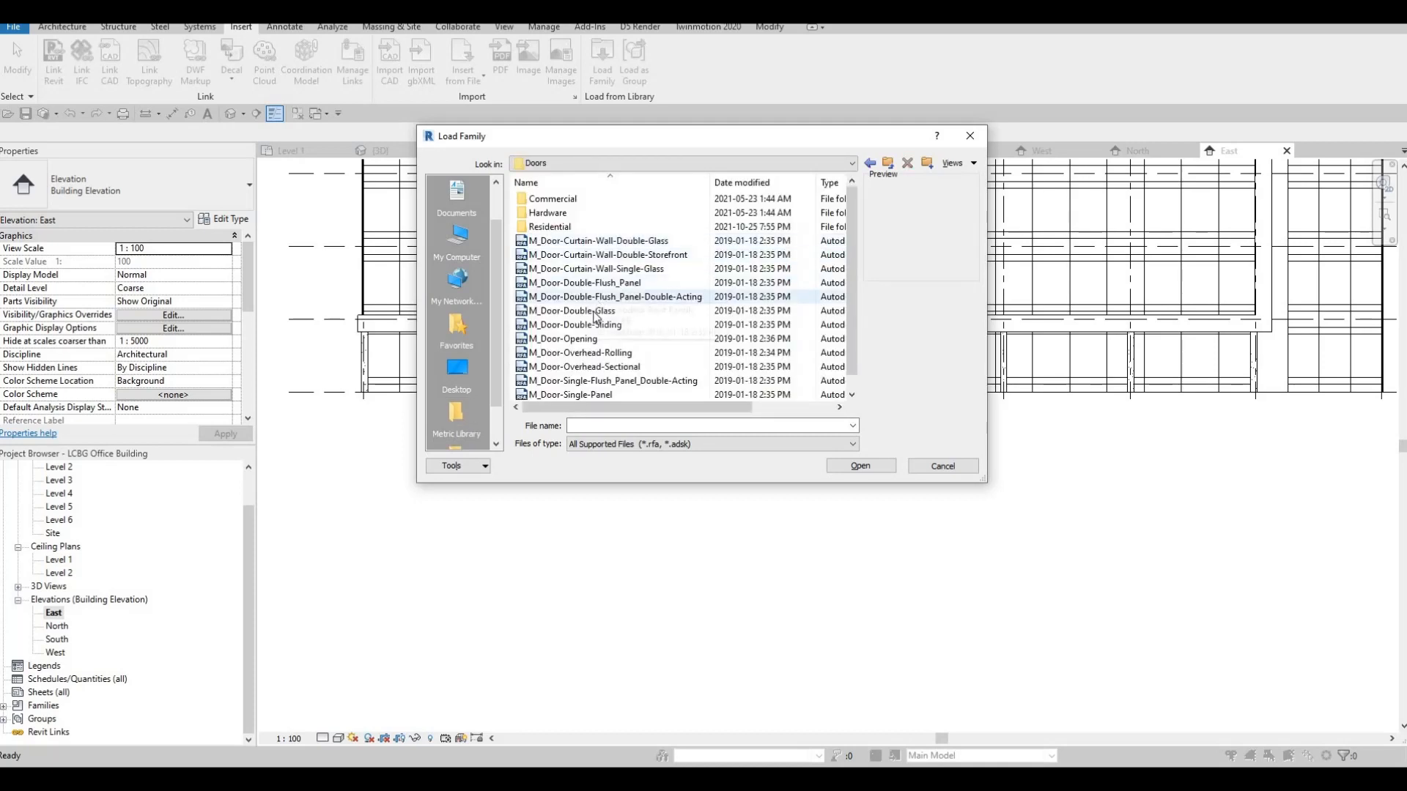
pyautogui.scroll(-1, 618, 332)
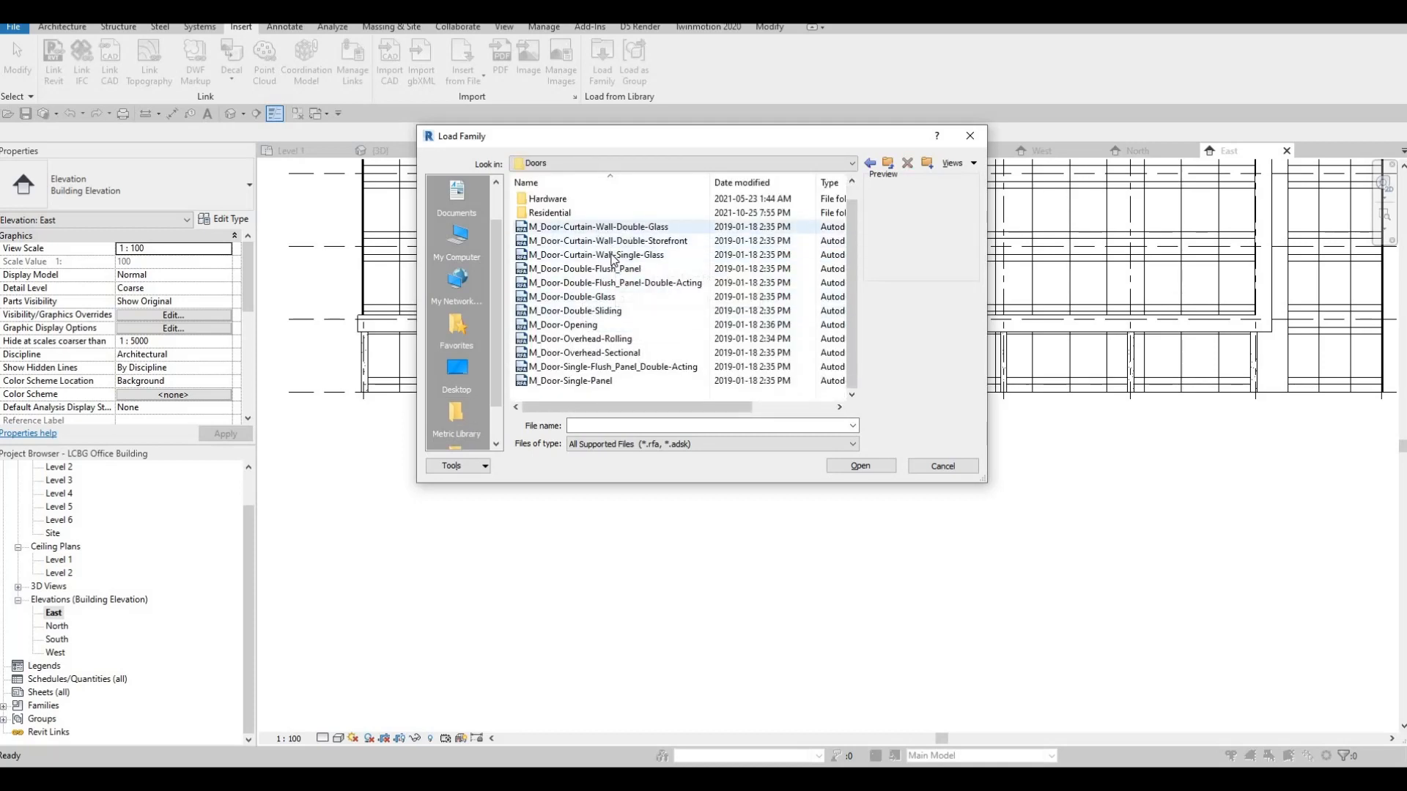
# Step: Preview the curtain-wall door families and load M_Door-Curtain-Wall-Single-Glass into the project
pyautogui.click(600, 226)
pyautogui.press('Down')
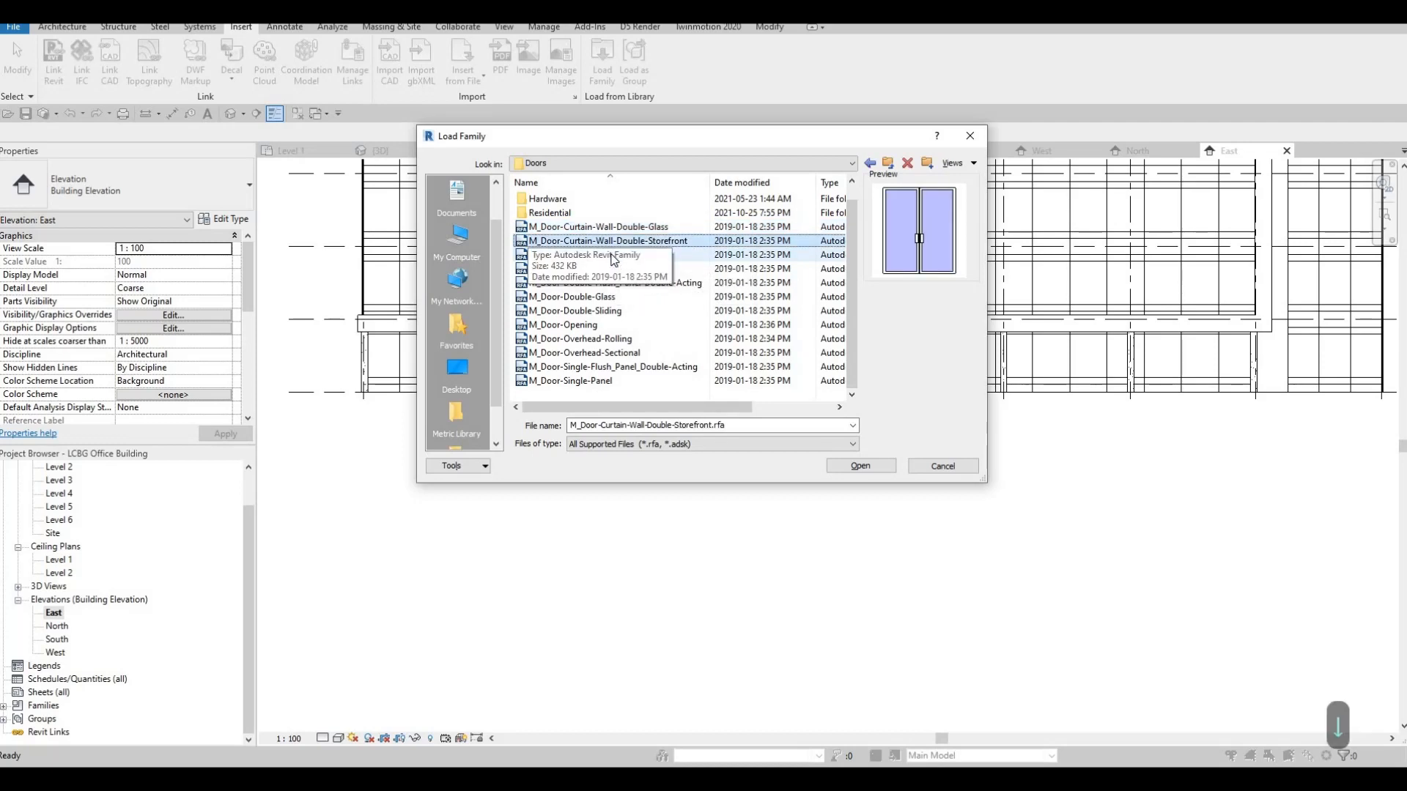
pyautogui.press('Down')
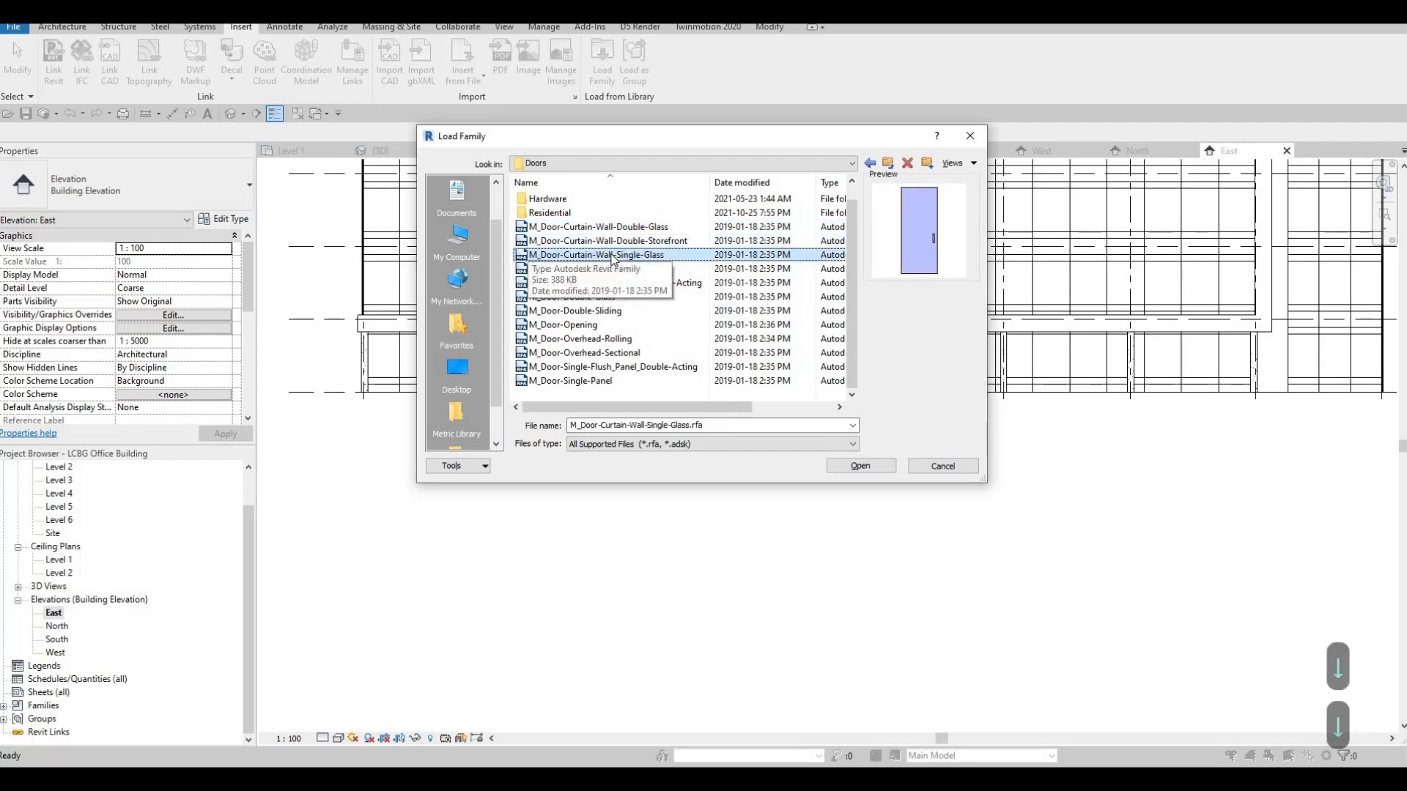
pyautogui.press('Down')
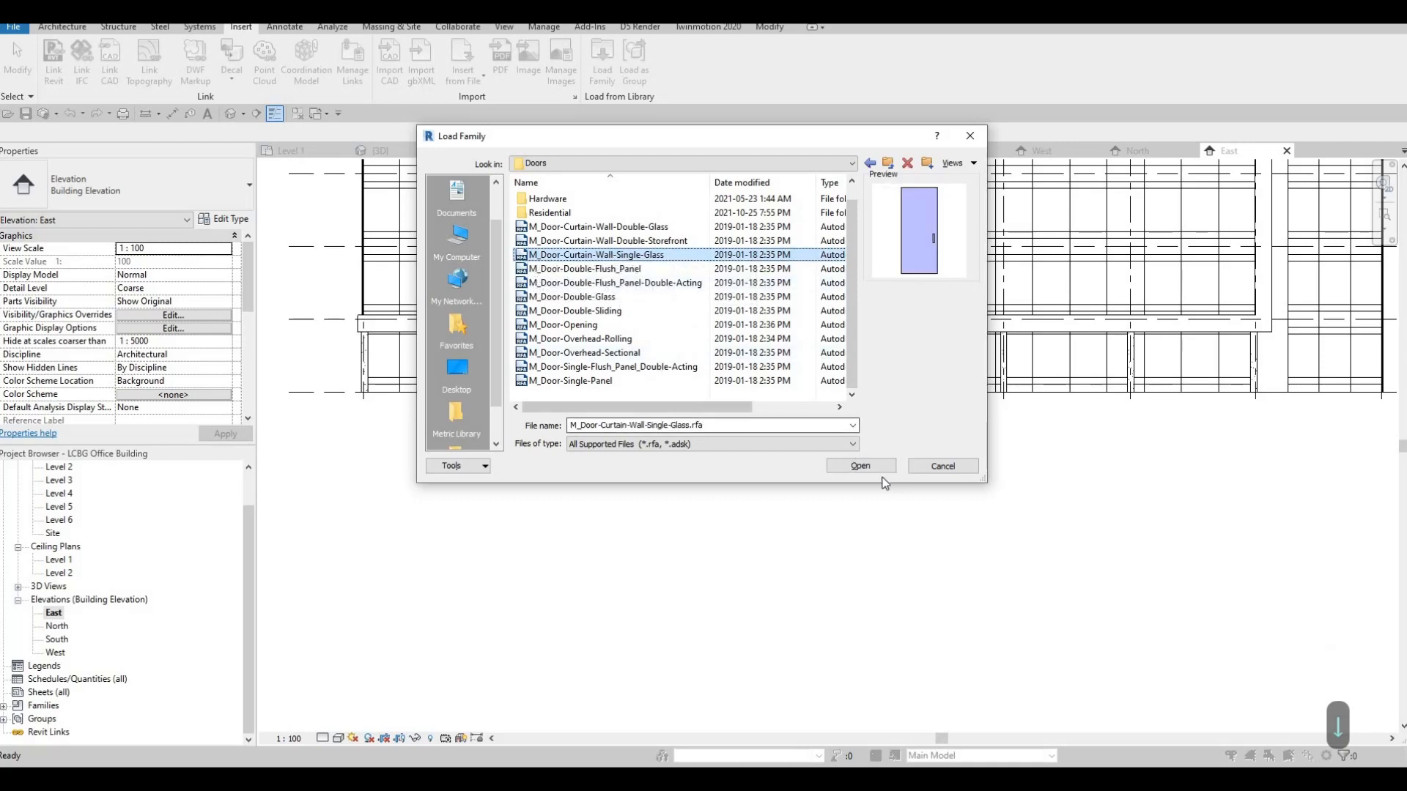
pyautogui.click(862, 467)
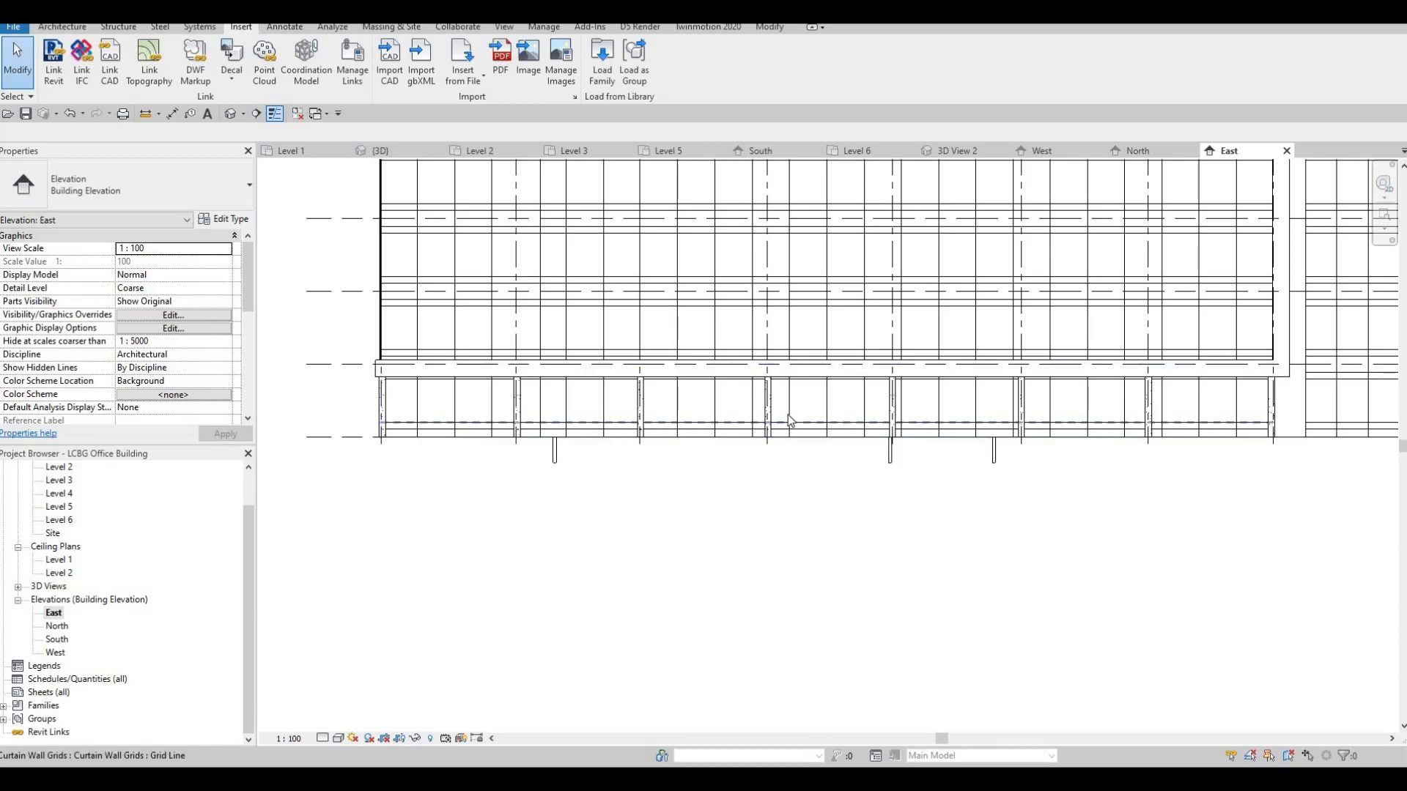
# Step: Clear the curtain grid selection and set the East elevation's detail level to Fine
pyautogui.click(840, 396)
pyautogui.scroll(3, 821, 366)
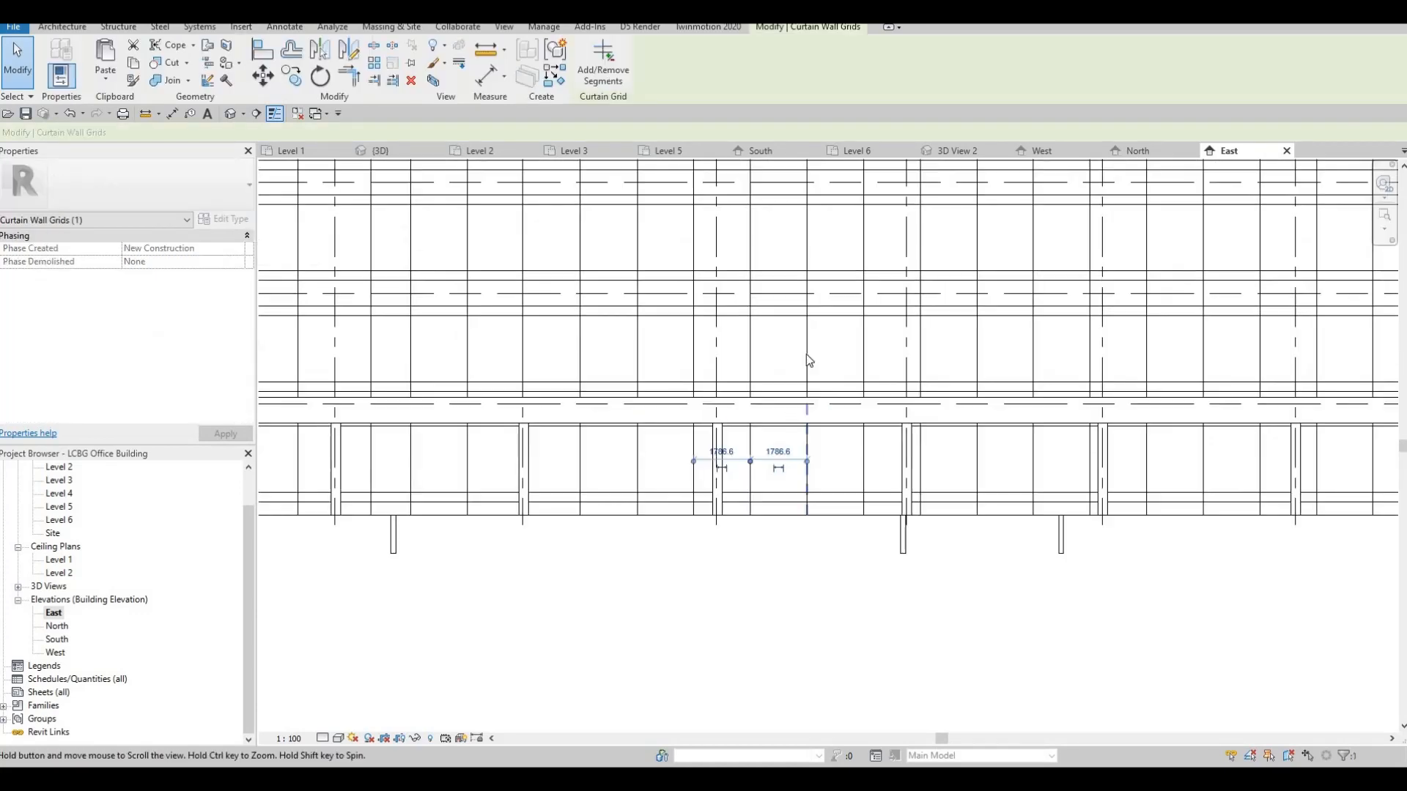
pyautogui.press('Escape')
pyautogui.click(808, 476)
pyautogui.scroll(-5, 298, 737)
pyautogui.press('Escape')
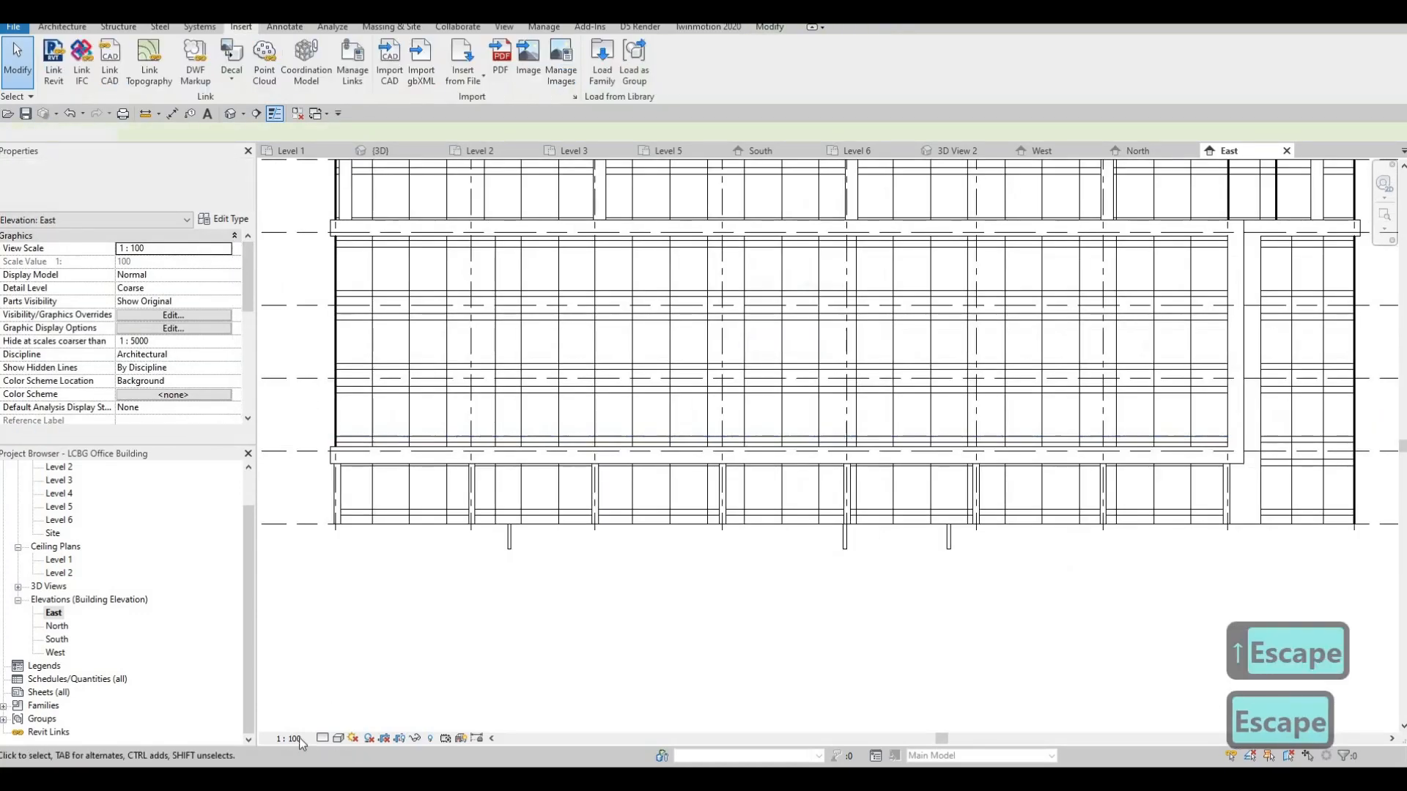
pyautogui.click(322, 738)
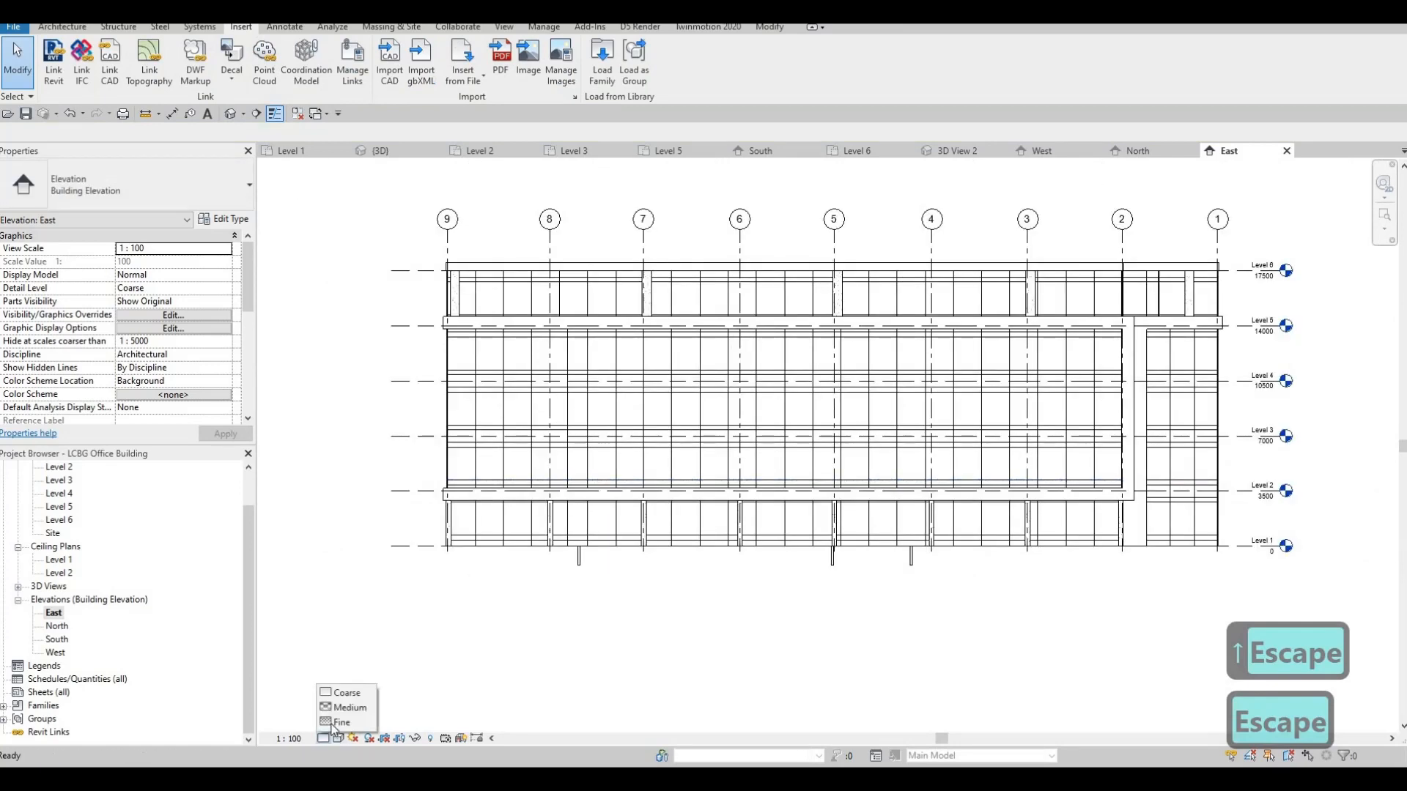
pyautogui.click(342, 721)
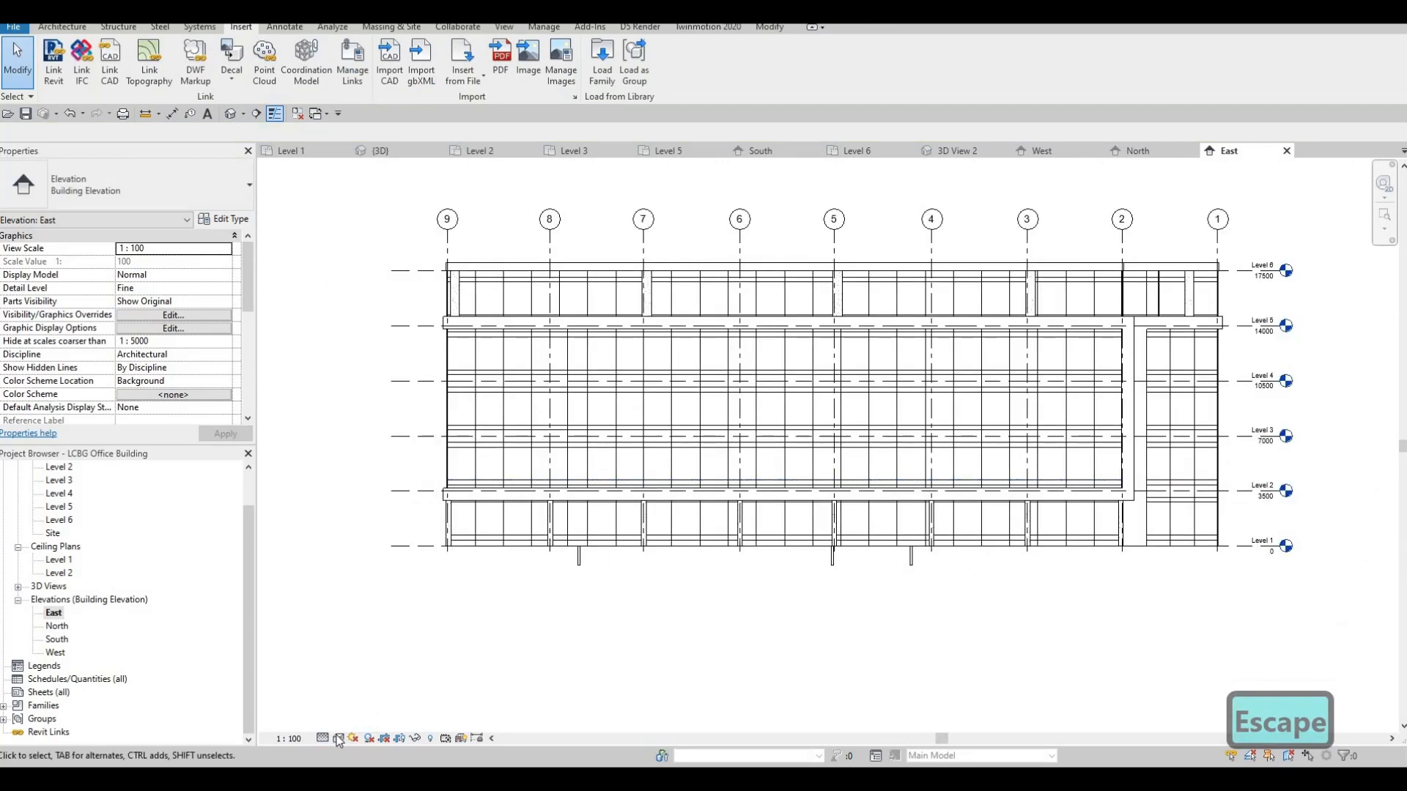
# Step: Examine the east curtain wall's mullions in elevation and 3D, from the frame's corner down to the ground-floor glazing
pyautogui.scroll(1, 659, 492)
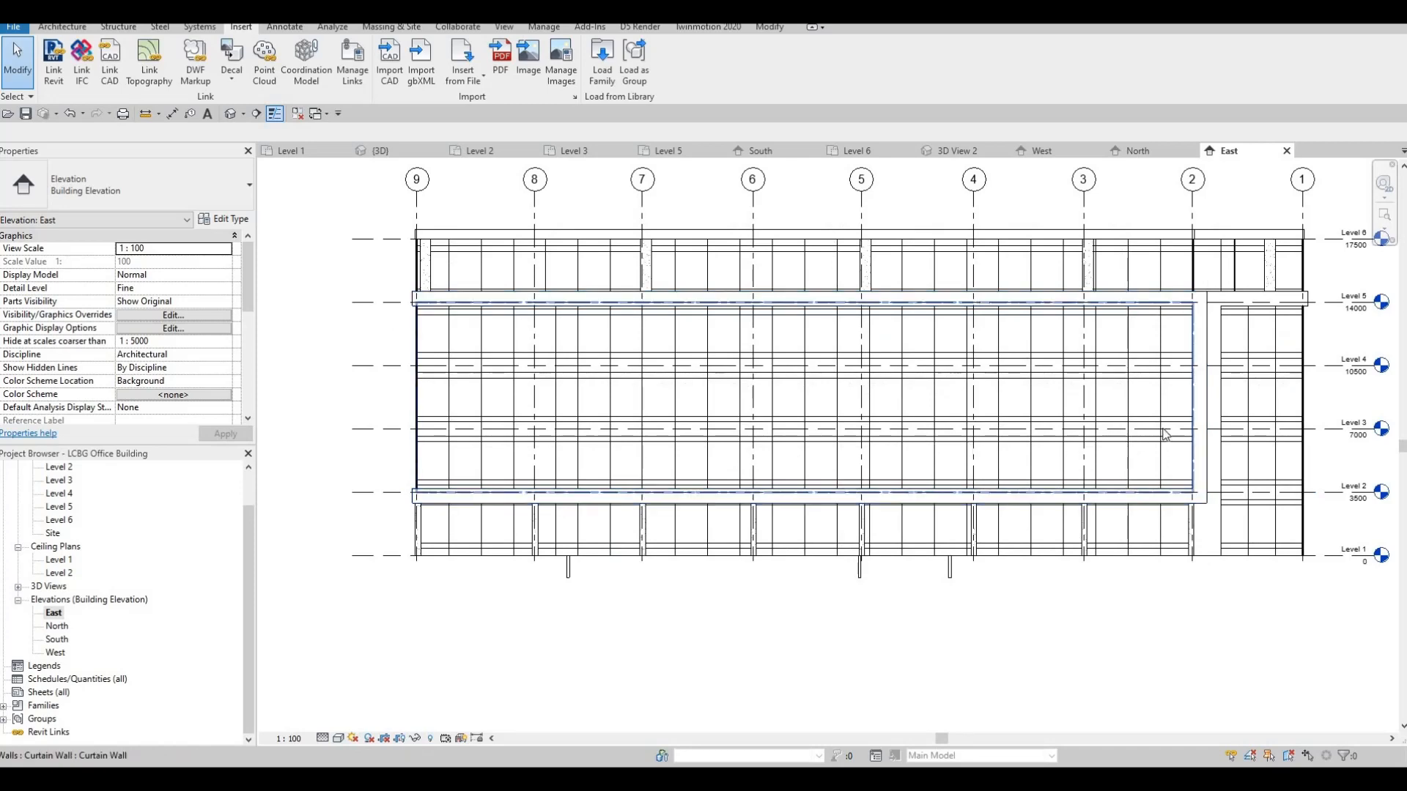
pyautogui.scroll(3, 1257, 254)
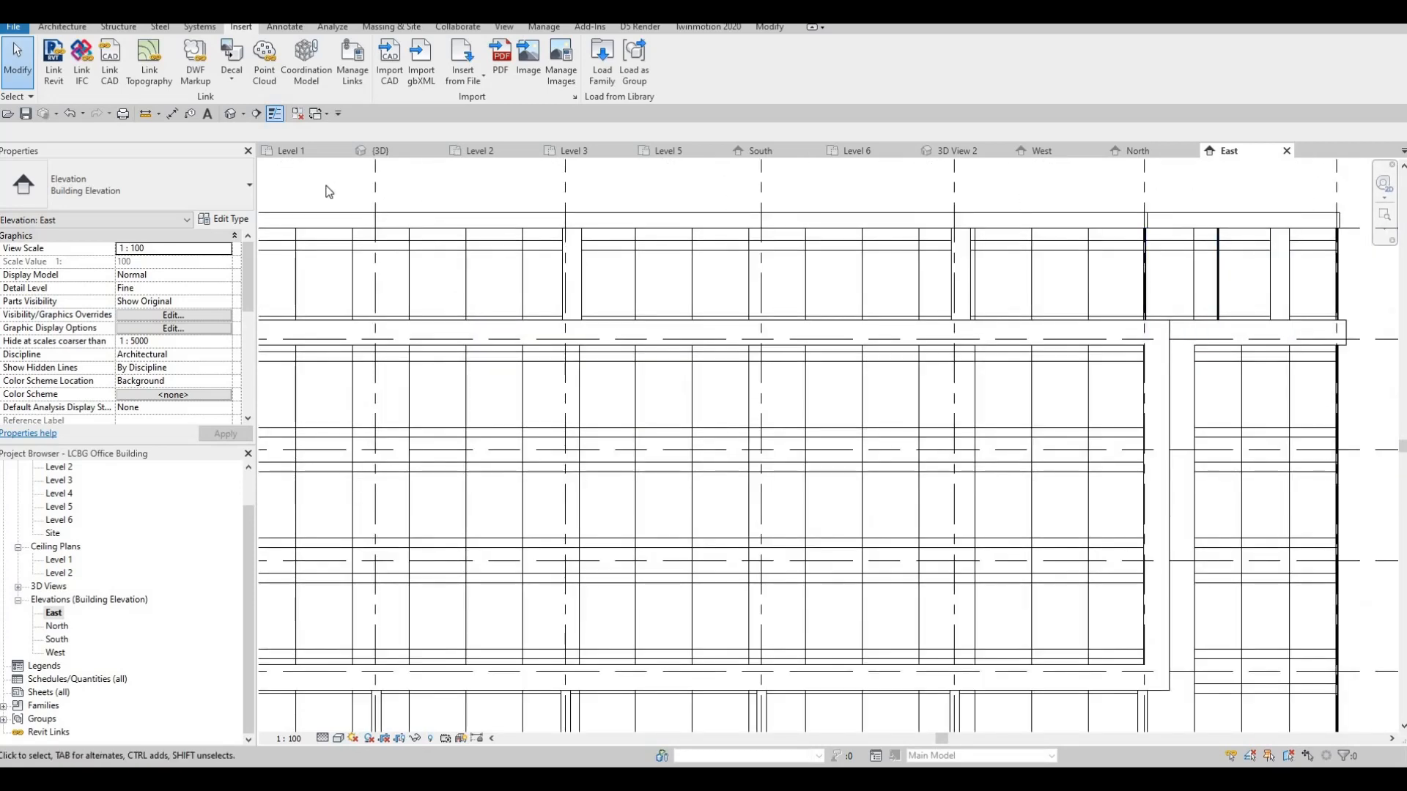
pyautogui.press('Escape')
pyautogui.click(231, 113)
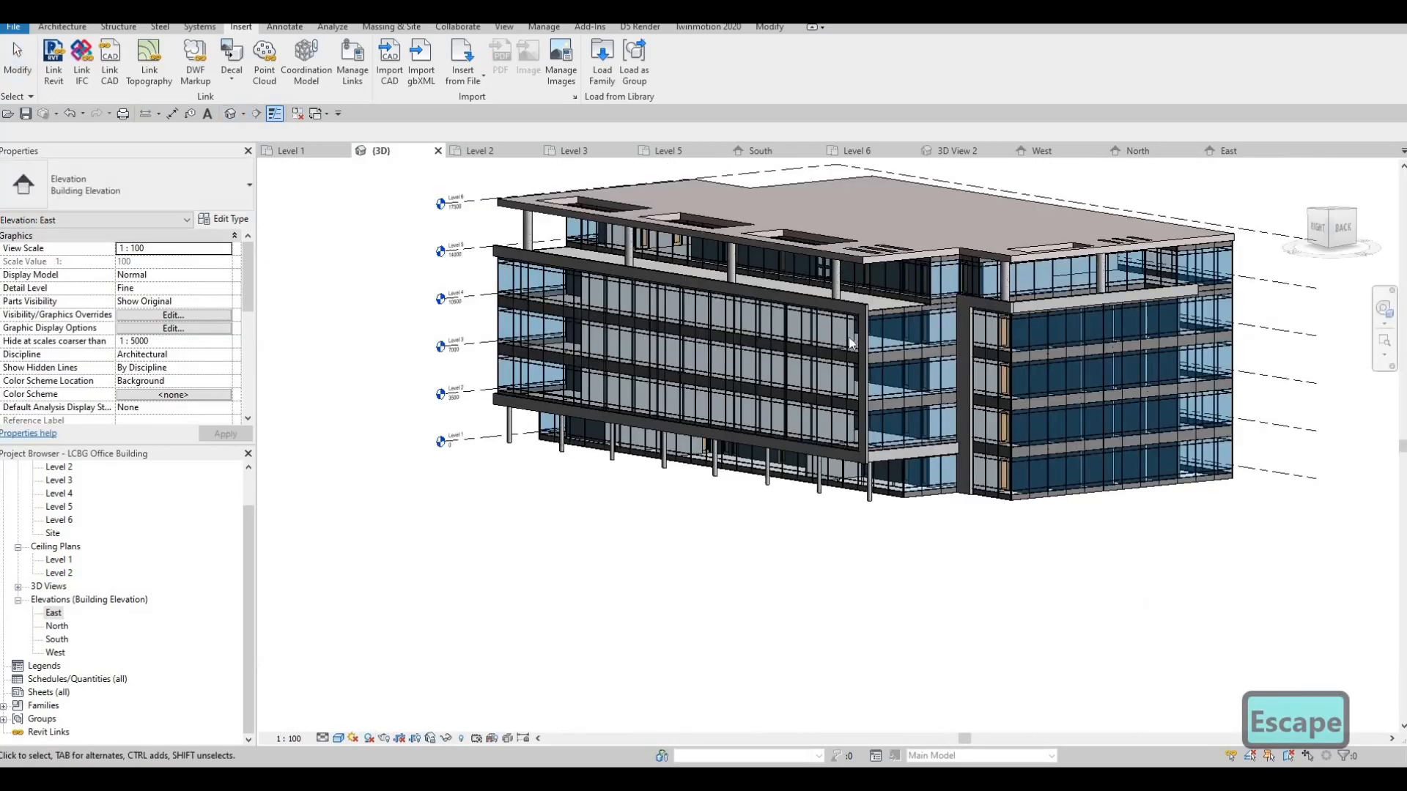
pyautogui.scroll(5, 847, 322)
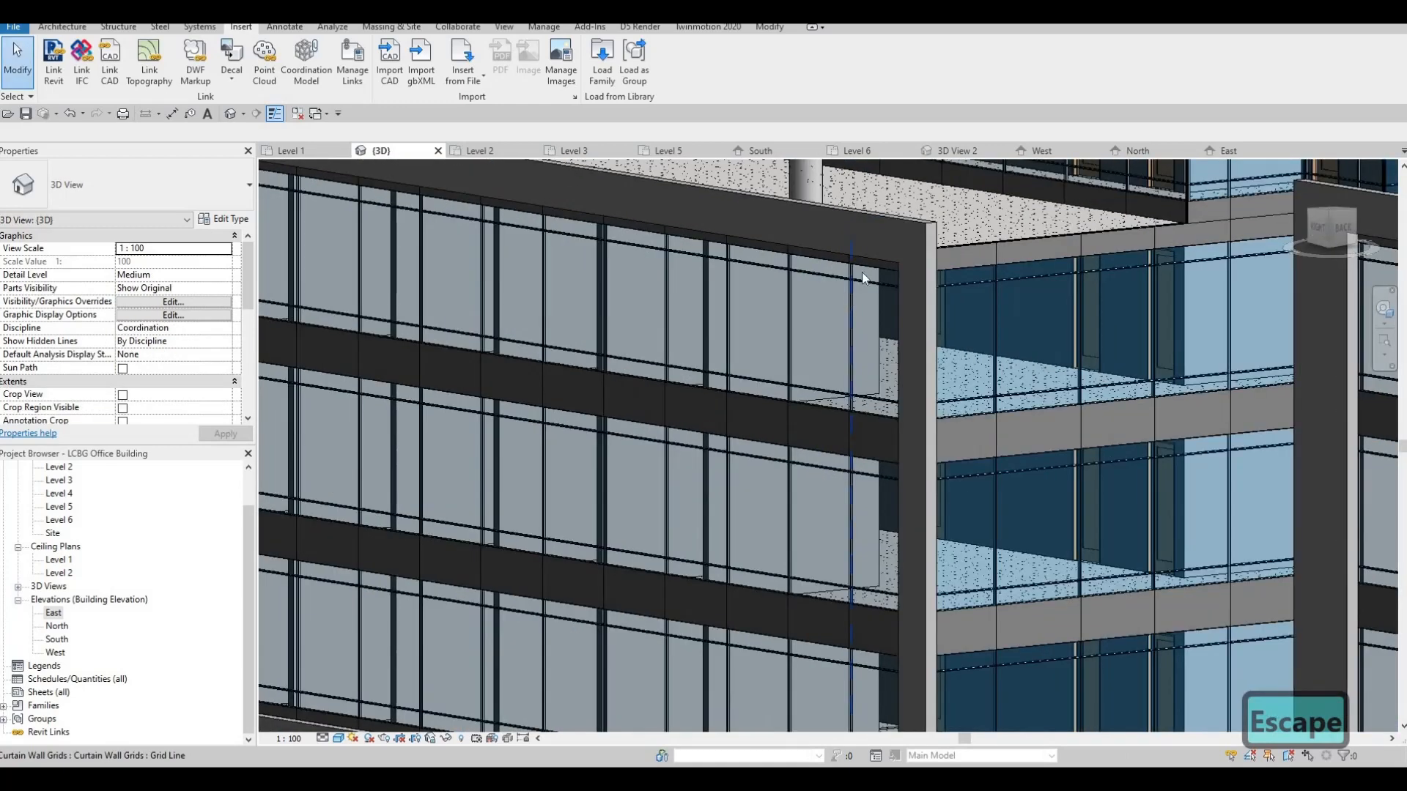
pyautogui.scroll(3, 863, 274)
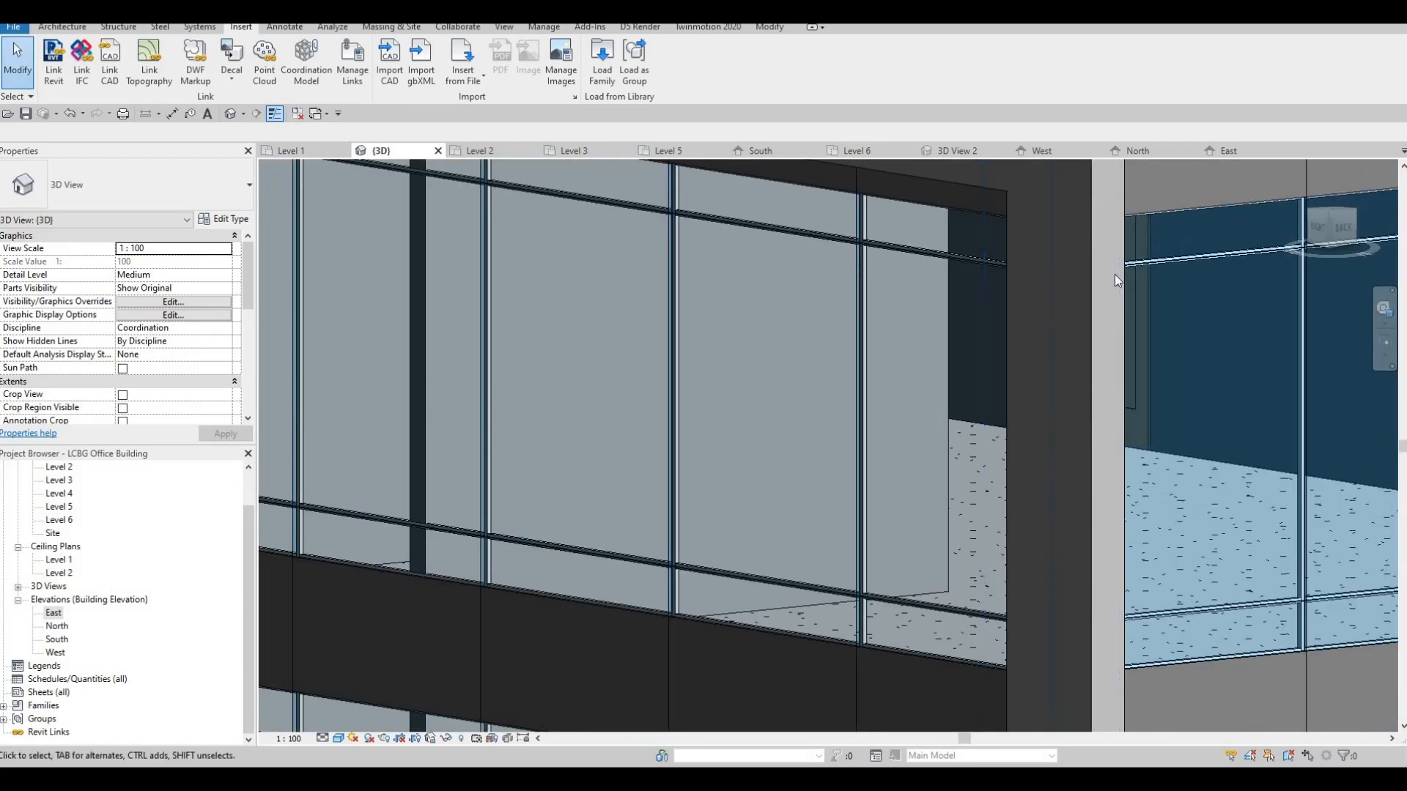
pyautogui.moveTo(1221, 245); pyautogui.dragTo(1096, 224, button='middle')
pyautogui.scroll(-3, 956, 296)
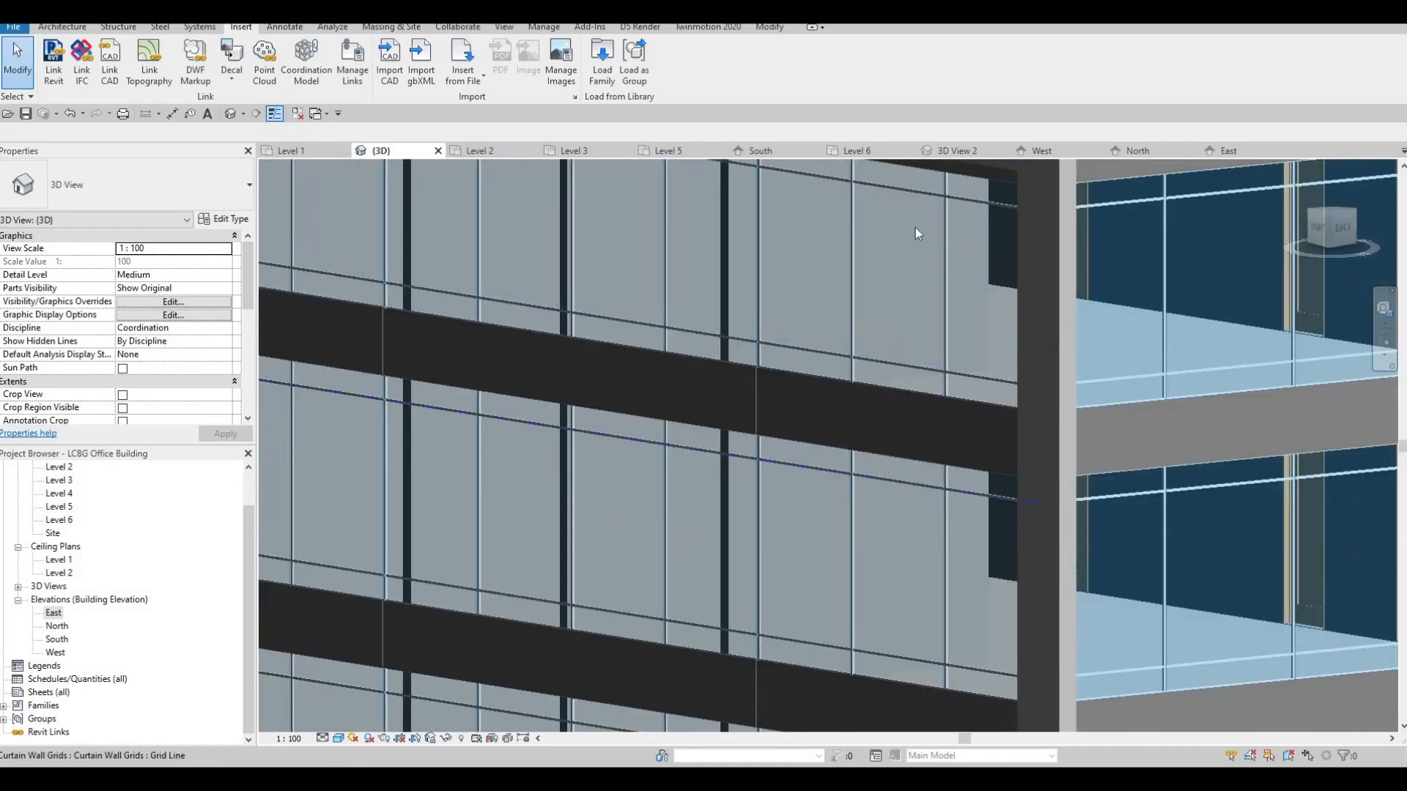
pyautogui.scroll(-3, 810, 457)
pyautogui.scroll(5, 820, 496)
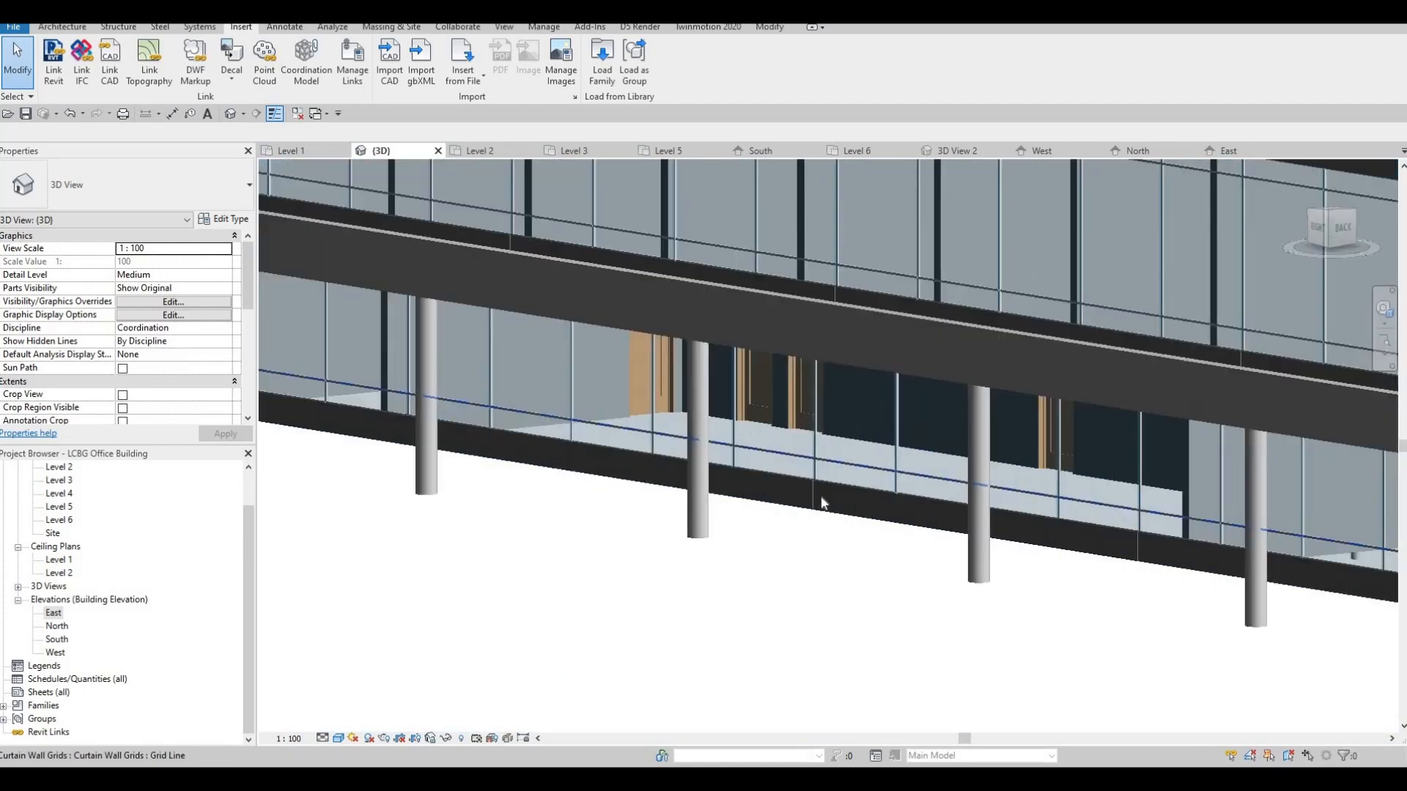
pyautogui.scroll(4, 817, 469)
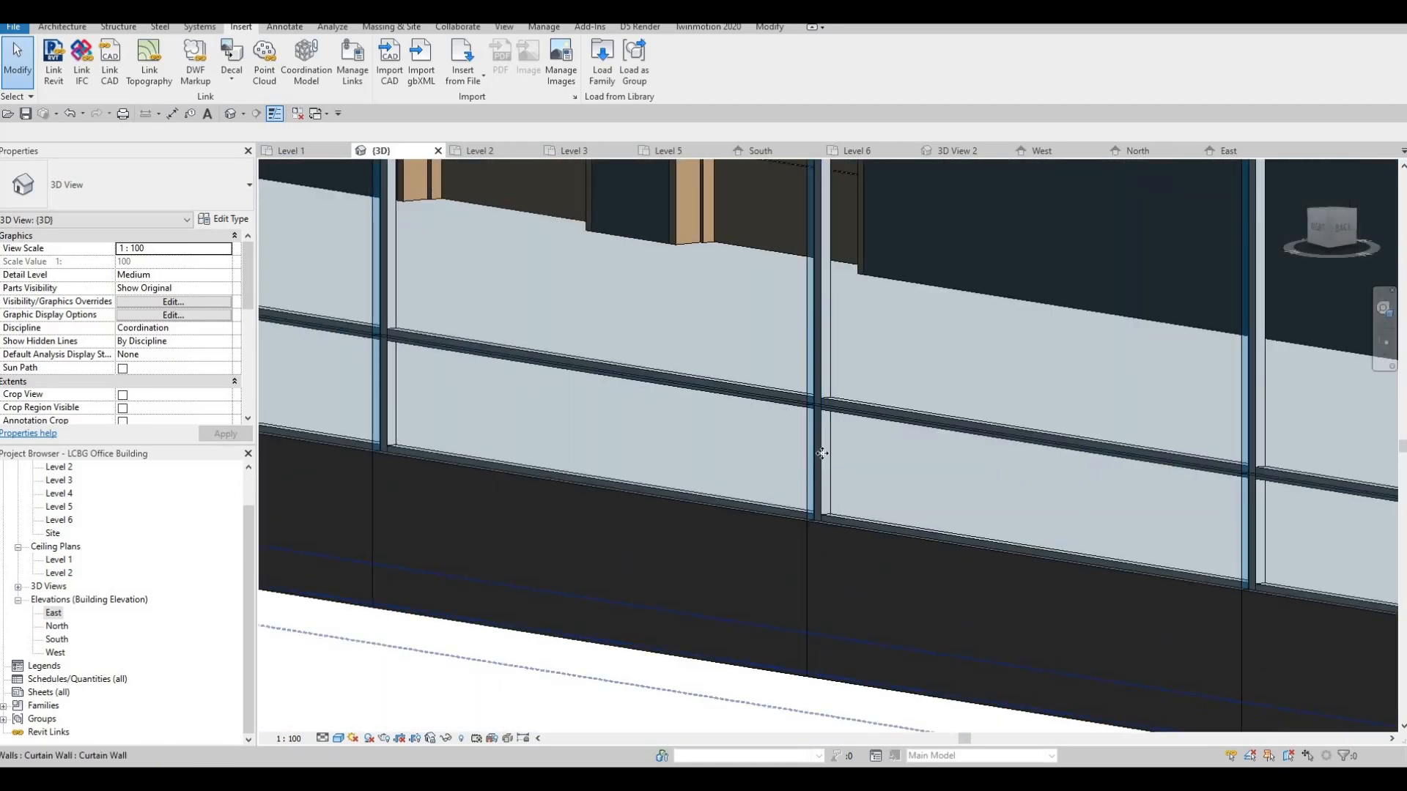
pyautogui.click(833, 357)
pyautogui.press('Escape')
pyautogui.press('Tab')
pyautogui.press('Tab')
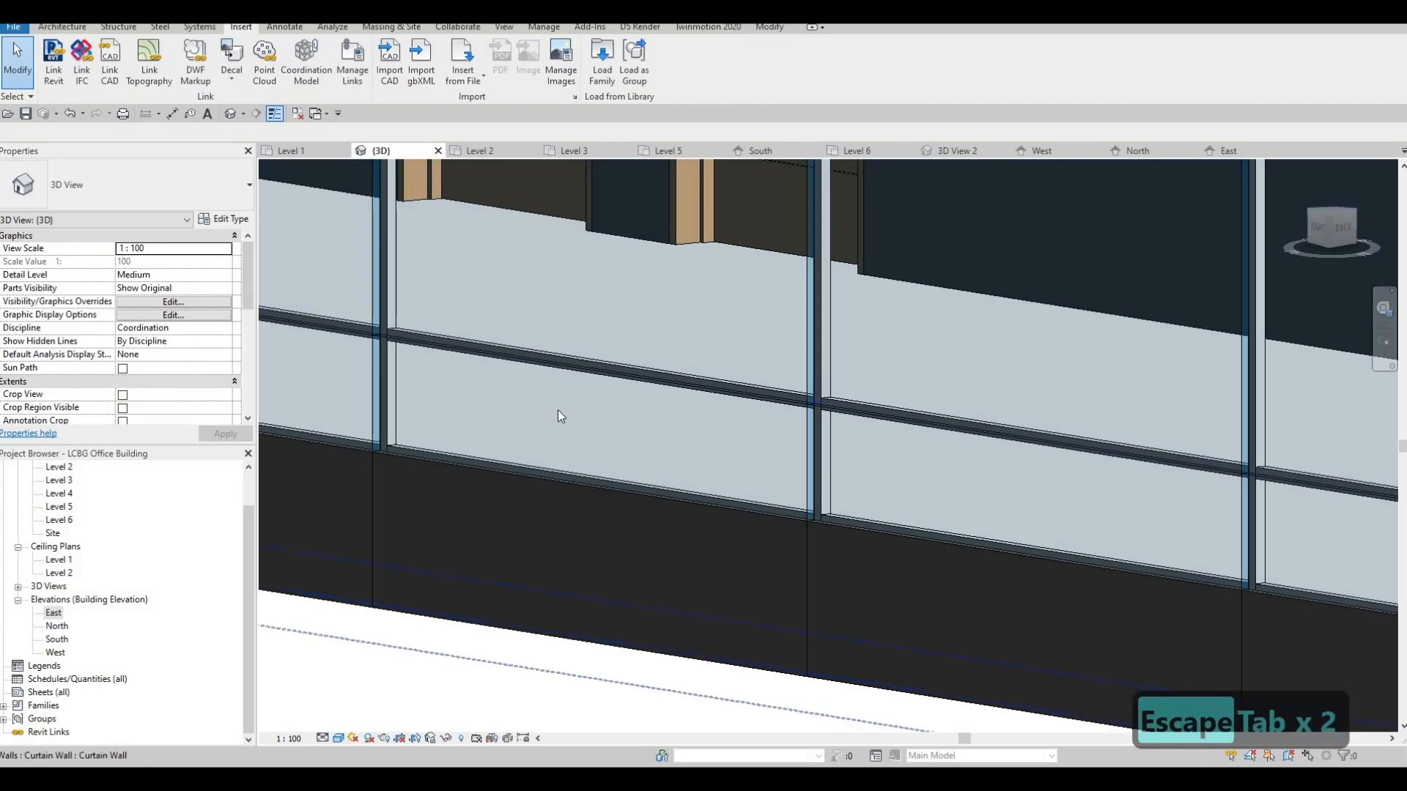
pyautogui.press('Escape')
pyautogui.press('Escape')
pyautogui.scroll(-4, 455, 468)
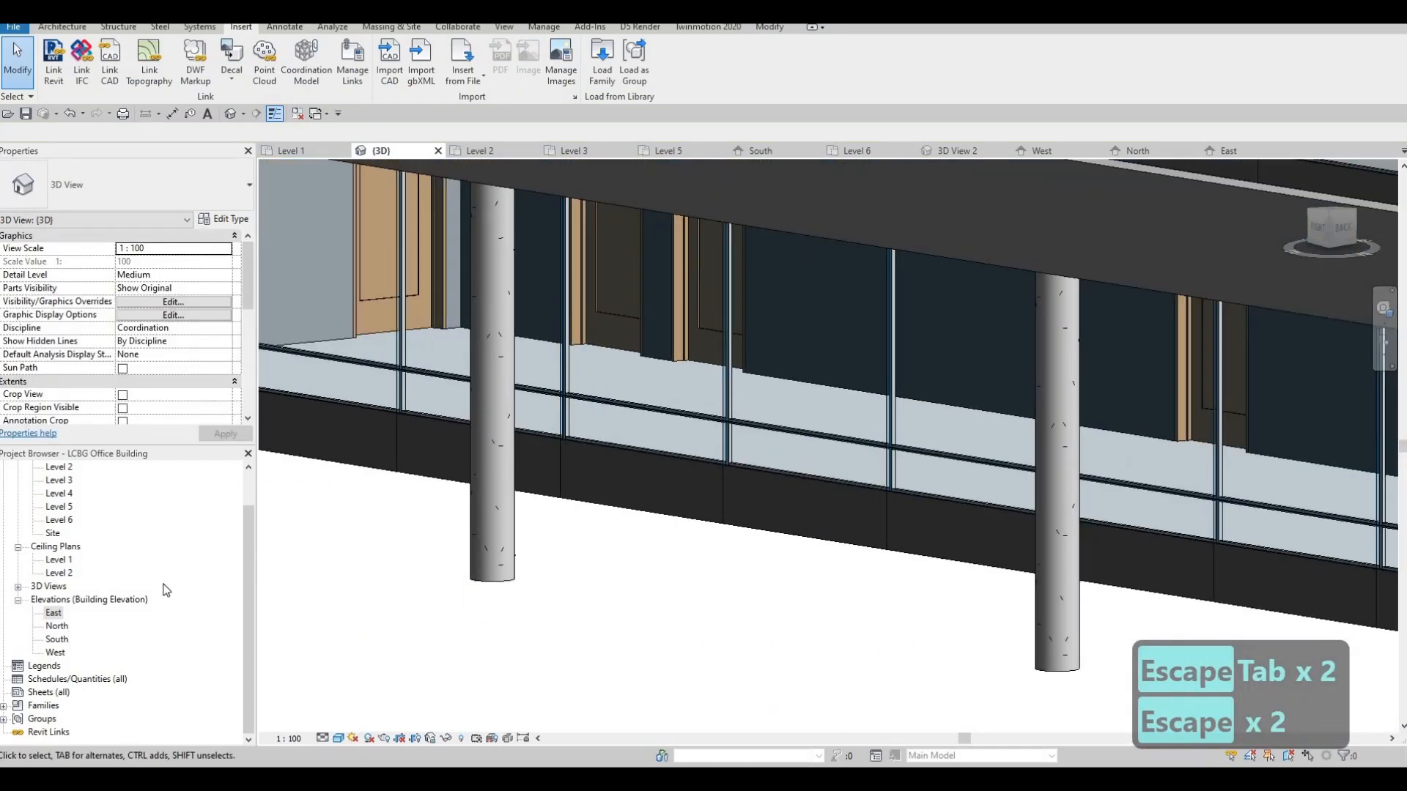
pyautogui.scroll(1, 57, 500)
# Step: Open the Level 1 floor plan and examine the lobby area along the east curtain wall for the entrance location
pyautogui.doubleClick(59, 493)
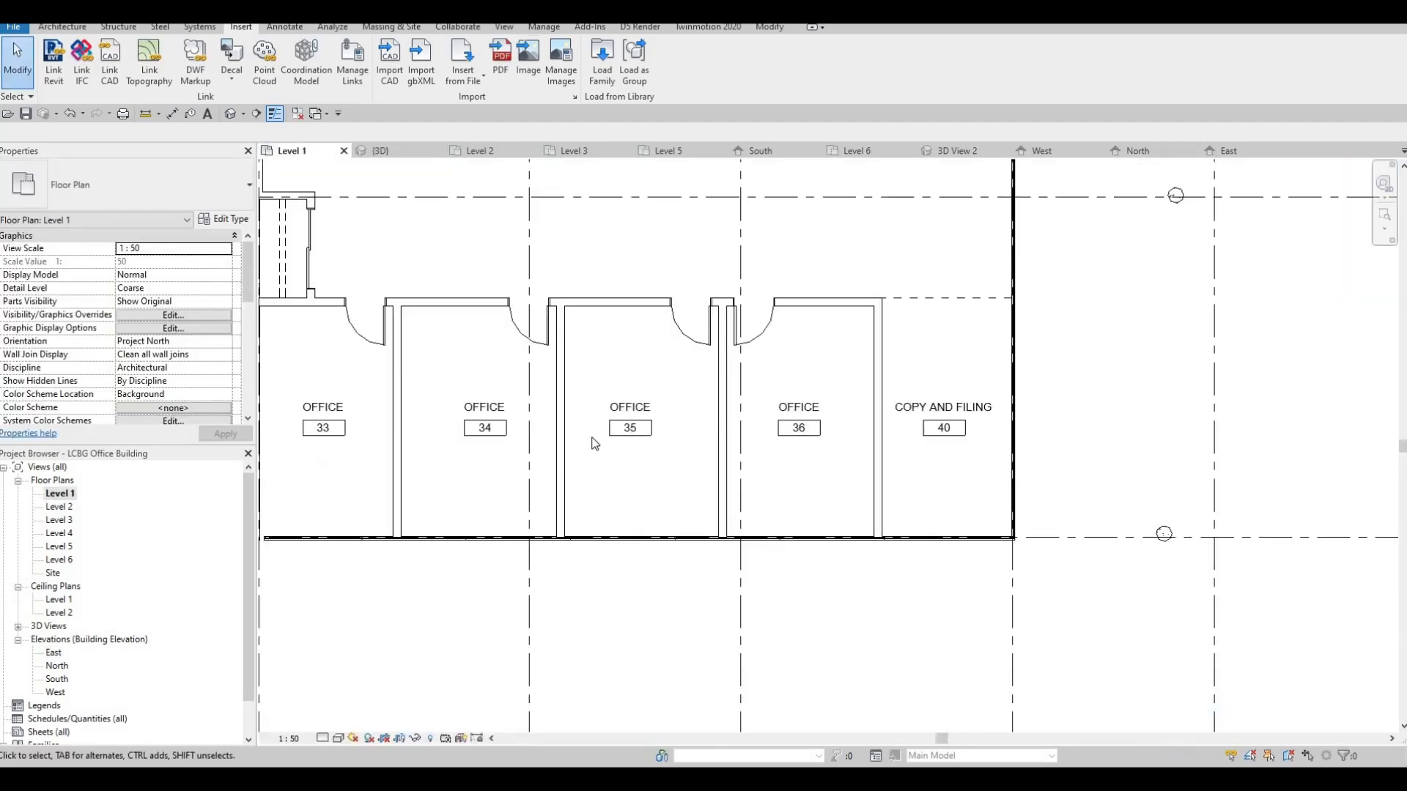
pyautogui.scroll(-3, 622, 610)
pyautogui.scroll(5, 647, 468)
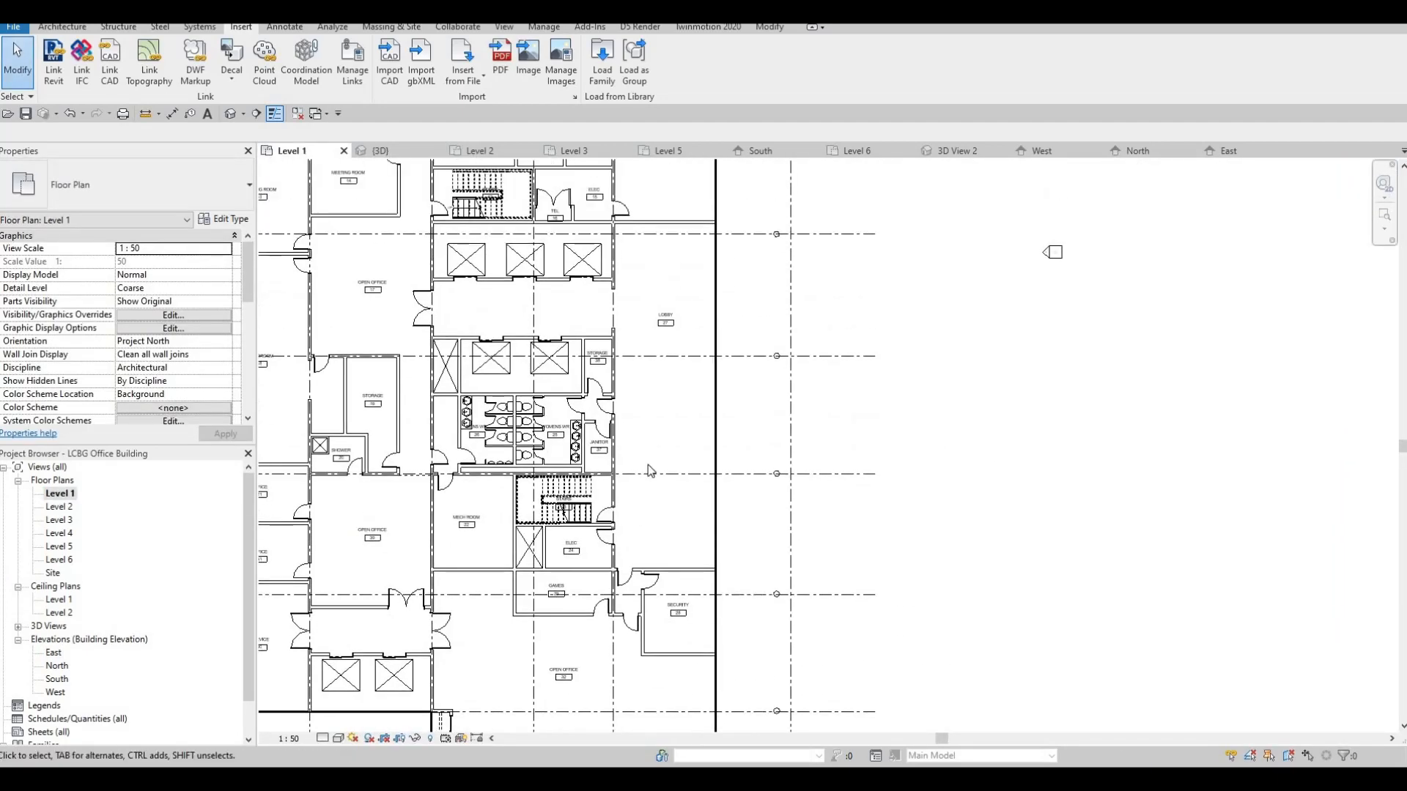
pyautogui.scroll(3, 675, 373)
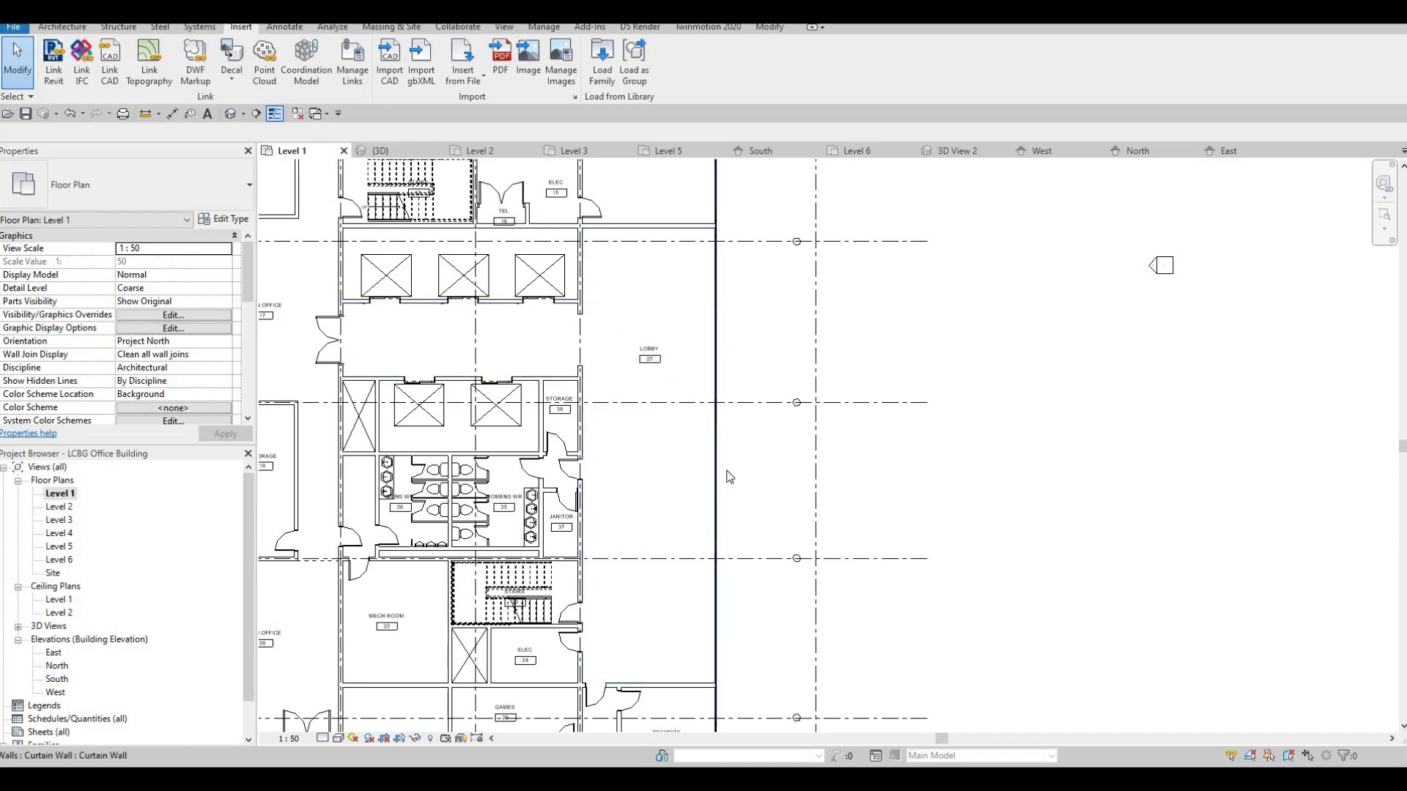
pyautogui.moveTo(729, 477)
pyautogui.mouseDown(button='middle')
pyautogui.moveTo(732, 443)
pyautogui.moveTo(733, 484)
pyautogui.mouseUp(button='middle')
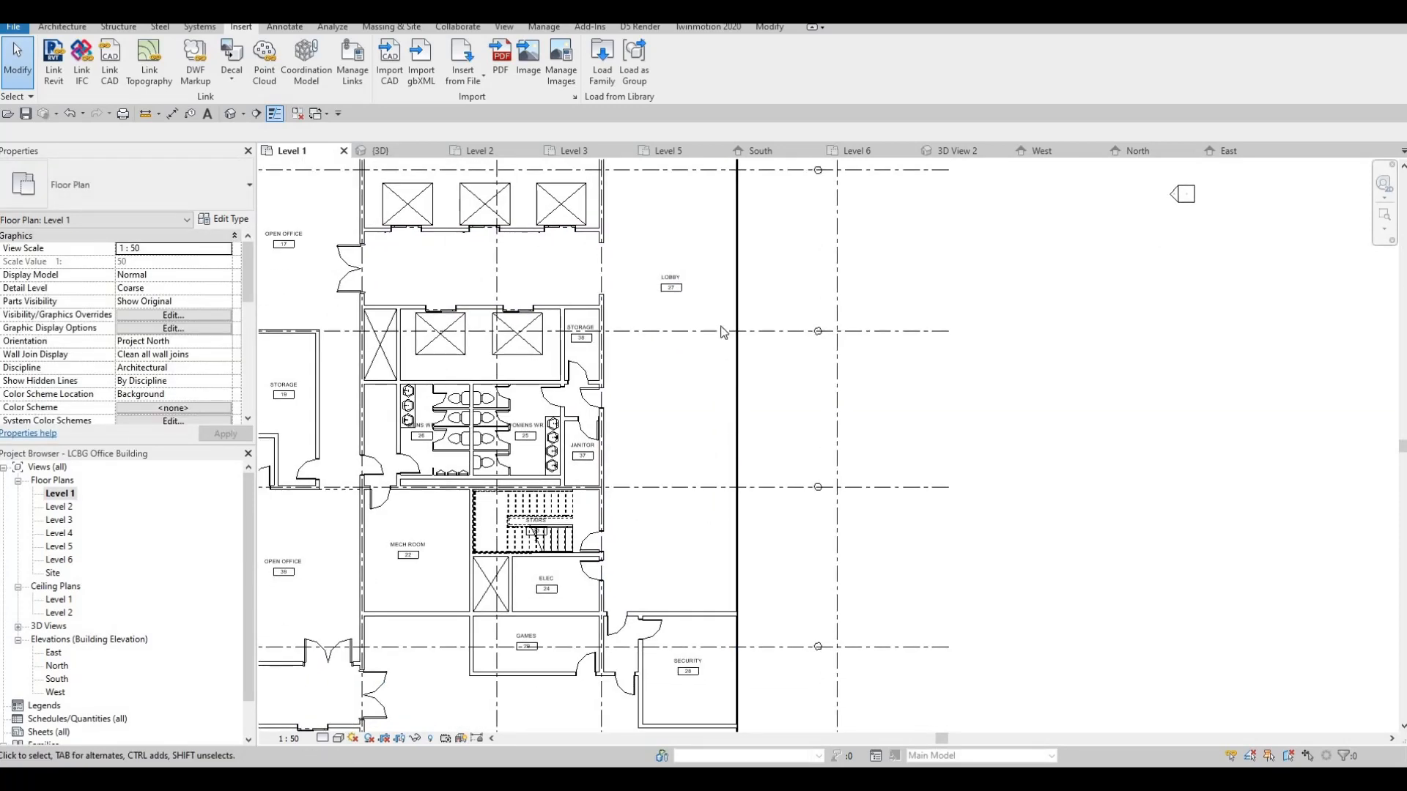
pyautogui.moveTo(721, 331); pyautogui.dragTo(729, 328, button='middle')
pyautogui.scroll(-5, 772, 342)
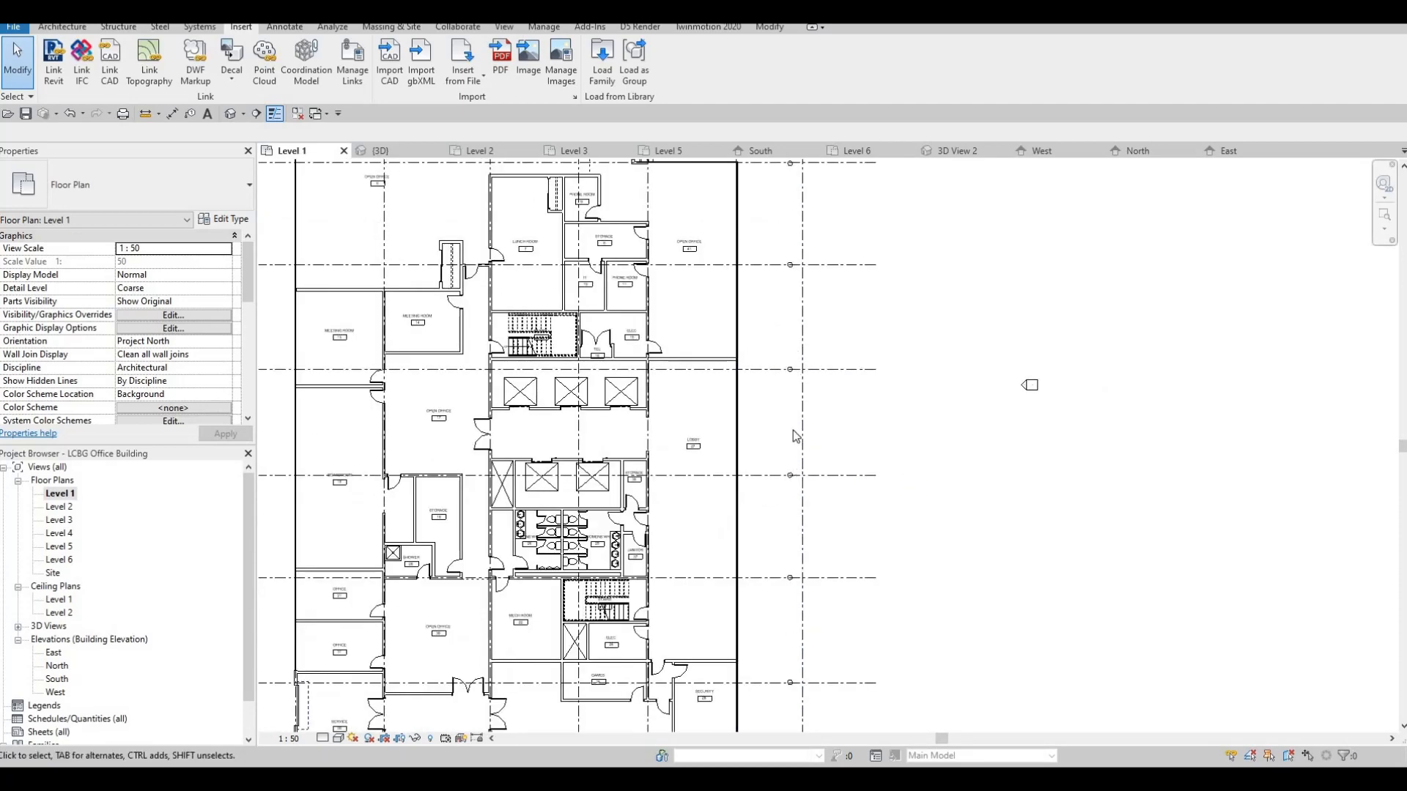
pyautogui.scroll(-1, 795, 461)
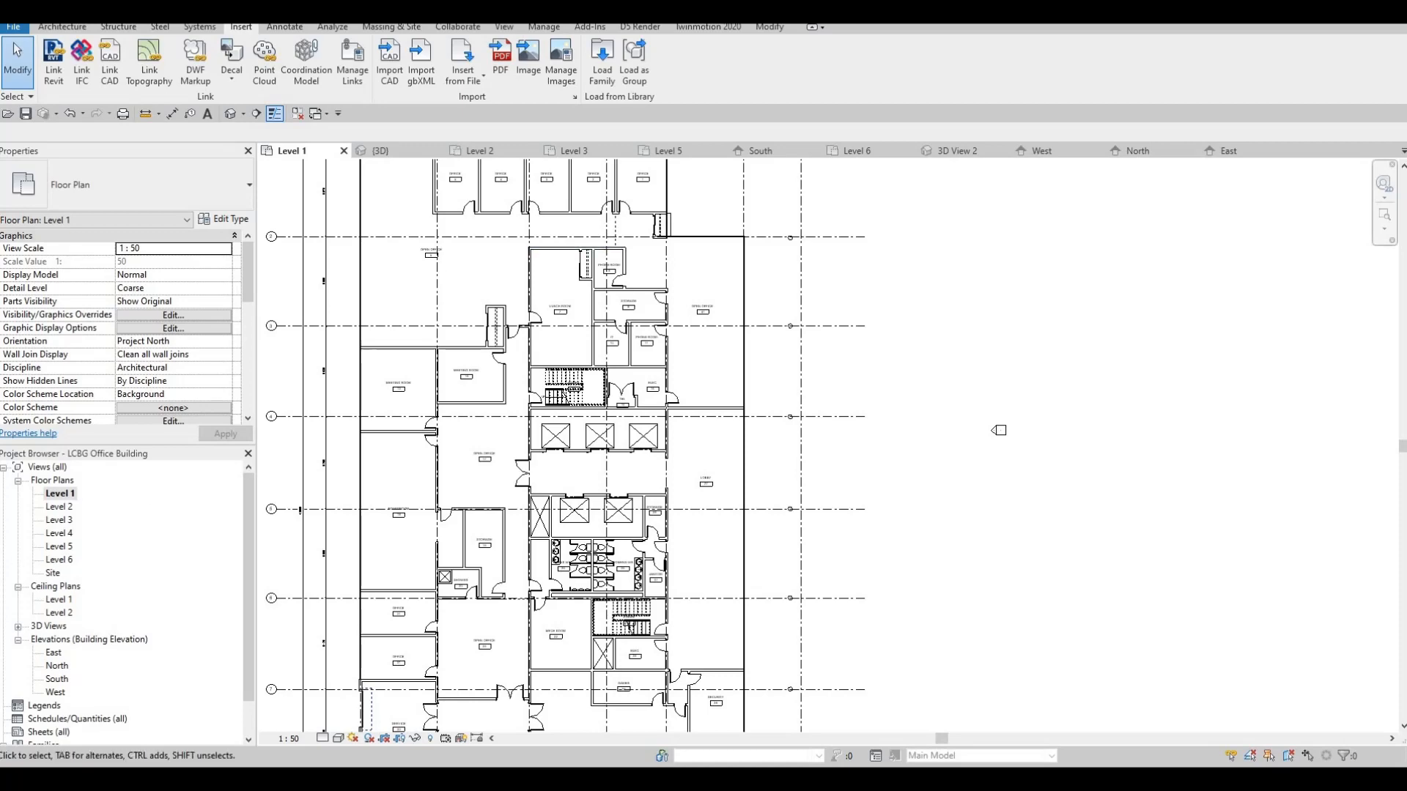
# Step: Open the East elevation and inspect the low glazed panel in the ground-floor curtain wall's entrance bay
pyautogui.doubleClick(54, 652)
pyautogui.moveTo(981, 524); pyautogui.dragTo(994, 495, button='middle')
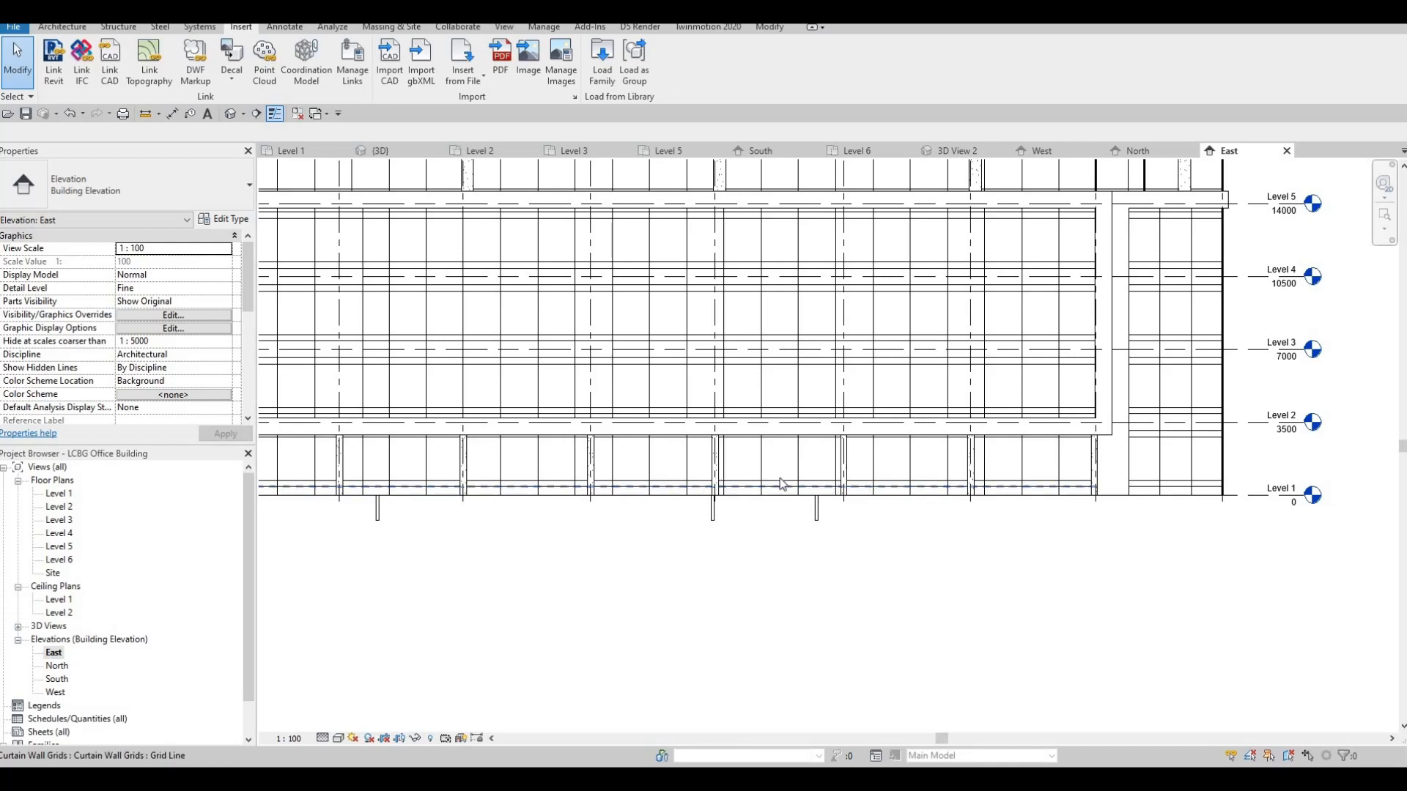
pyautogui.scroll(2, 789, 485)
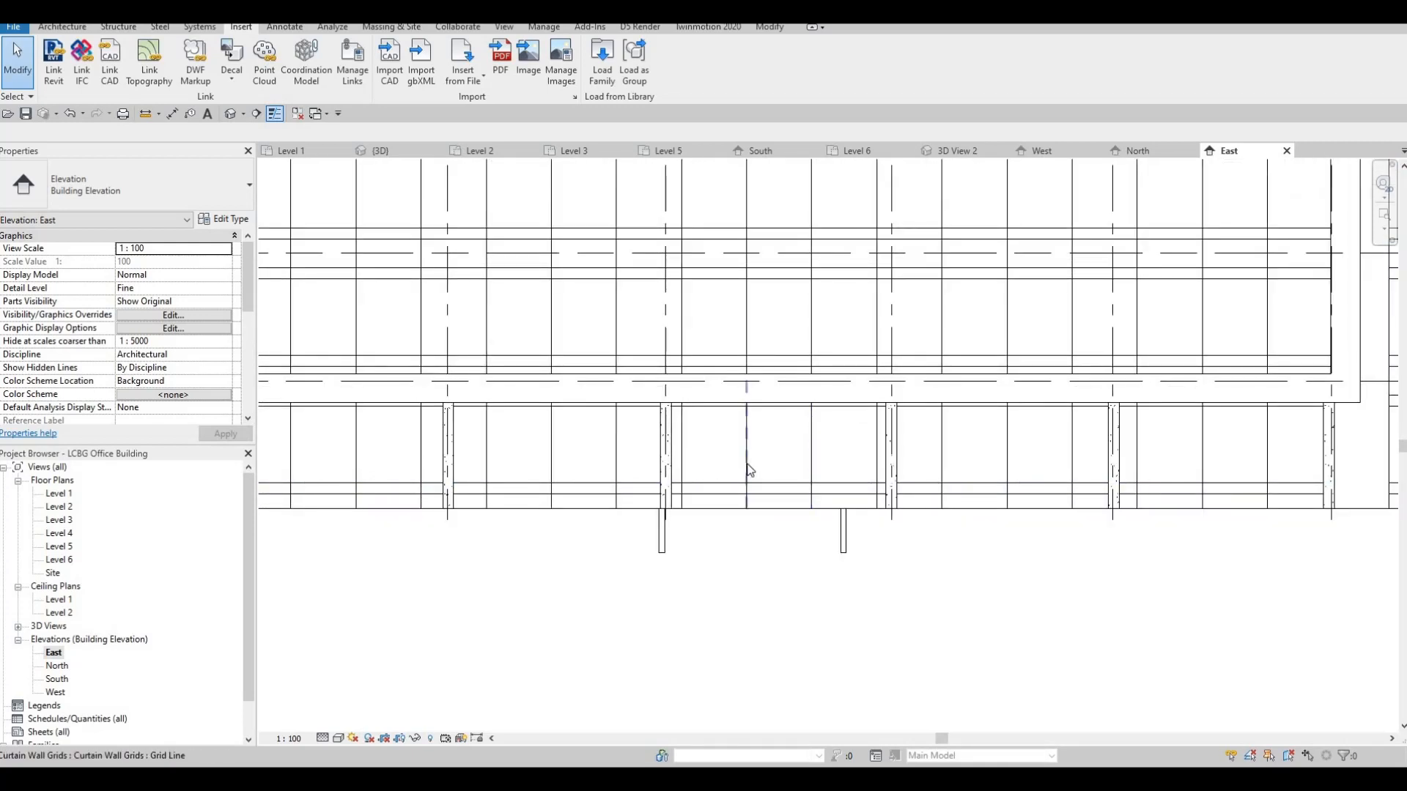
pyautogui.press('Tab')
pyautogui.press('Tab')
pyautogui.press('Tab')
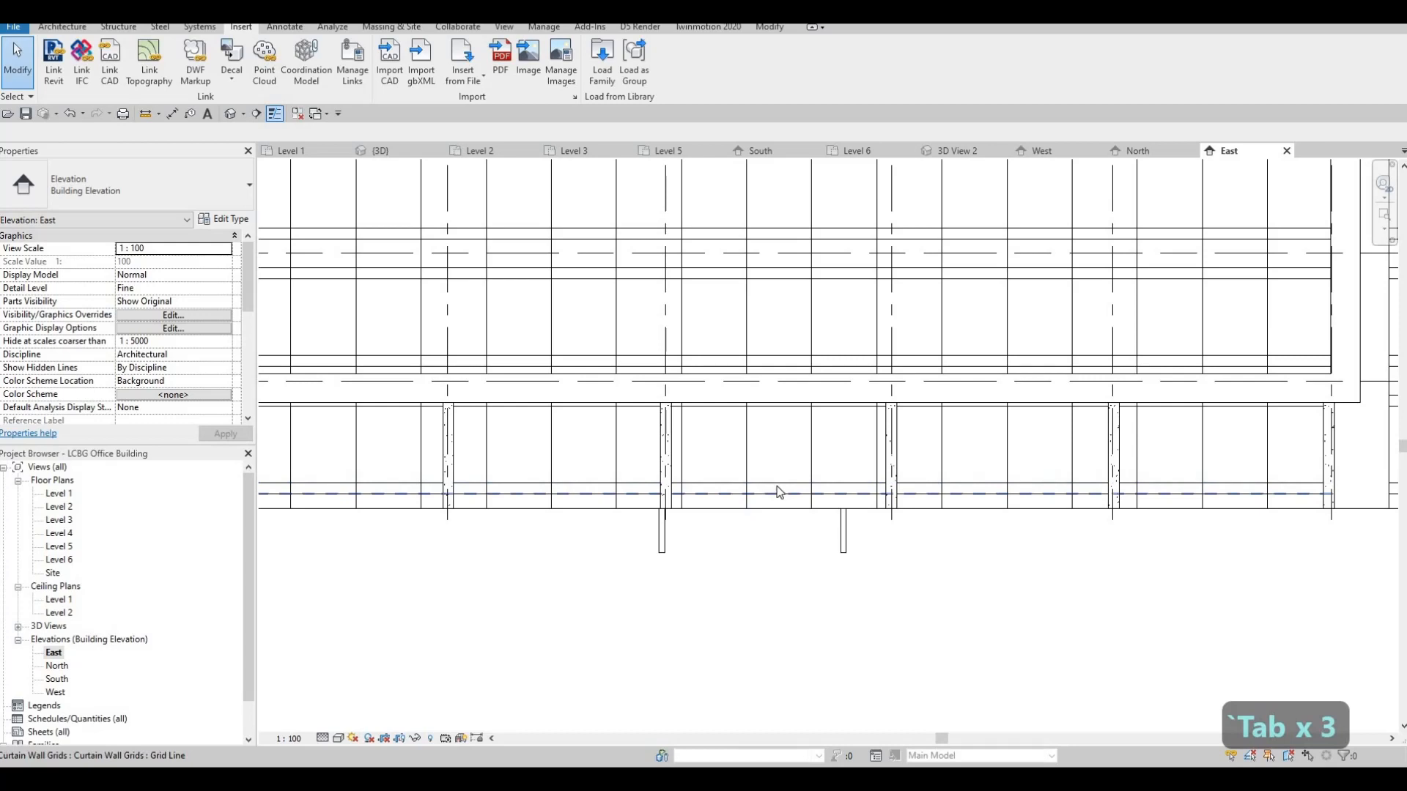
pyautogui.press('Tab')
pyautogui.press('Tab')
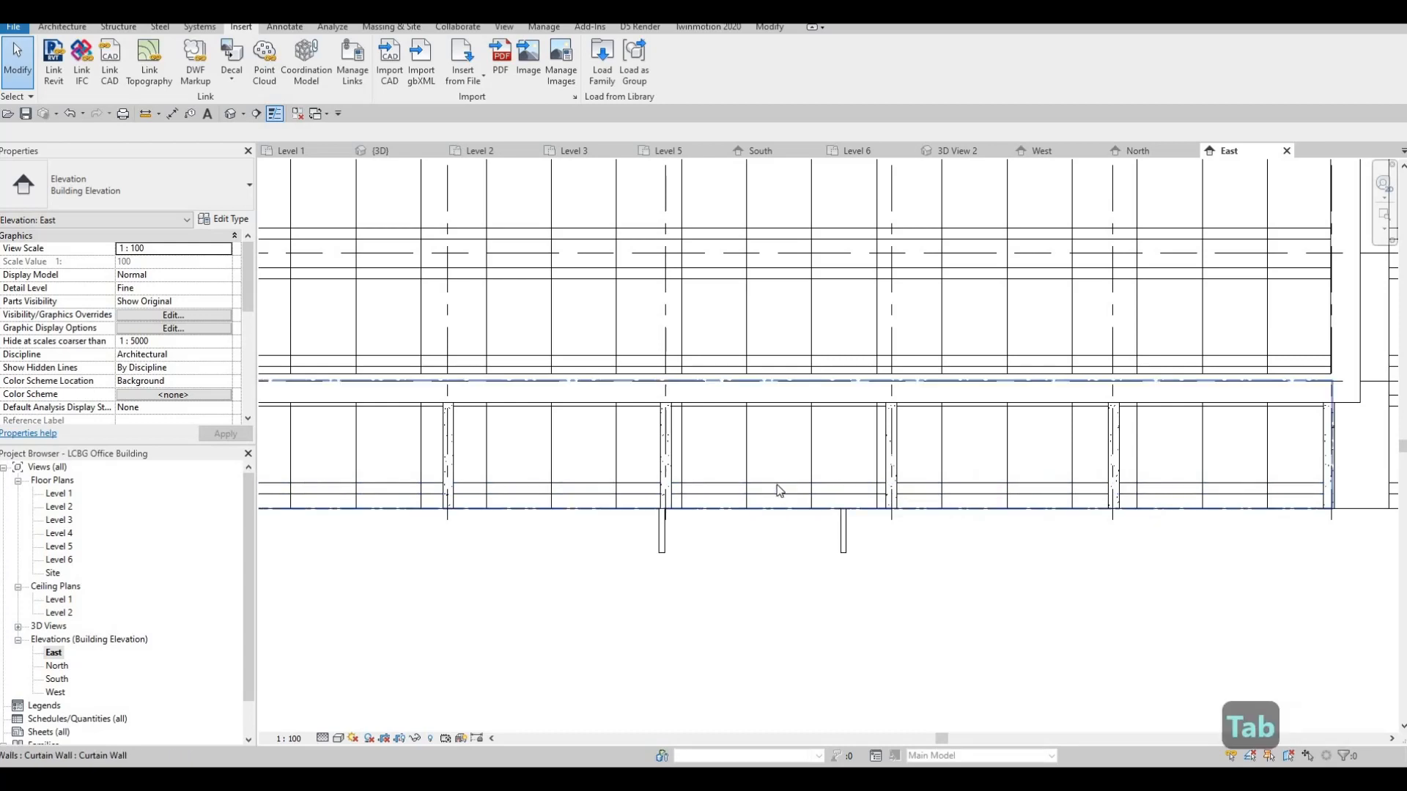
pyautogui.click(804, 481)
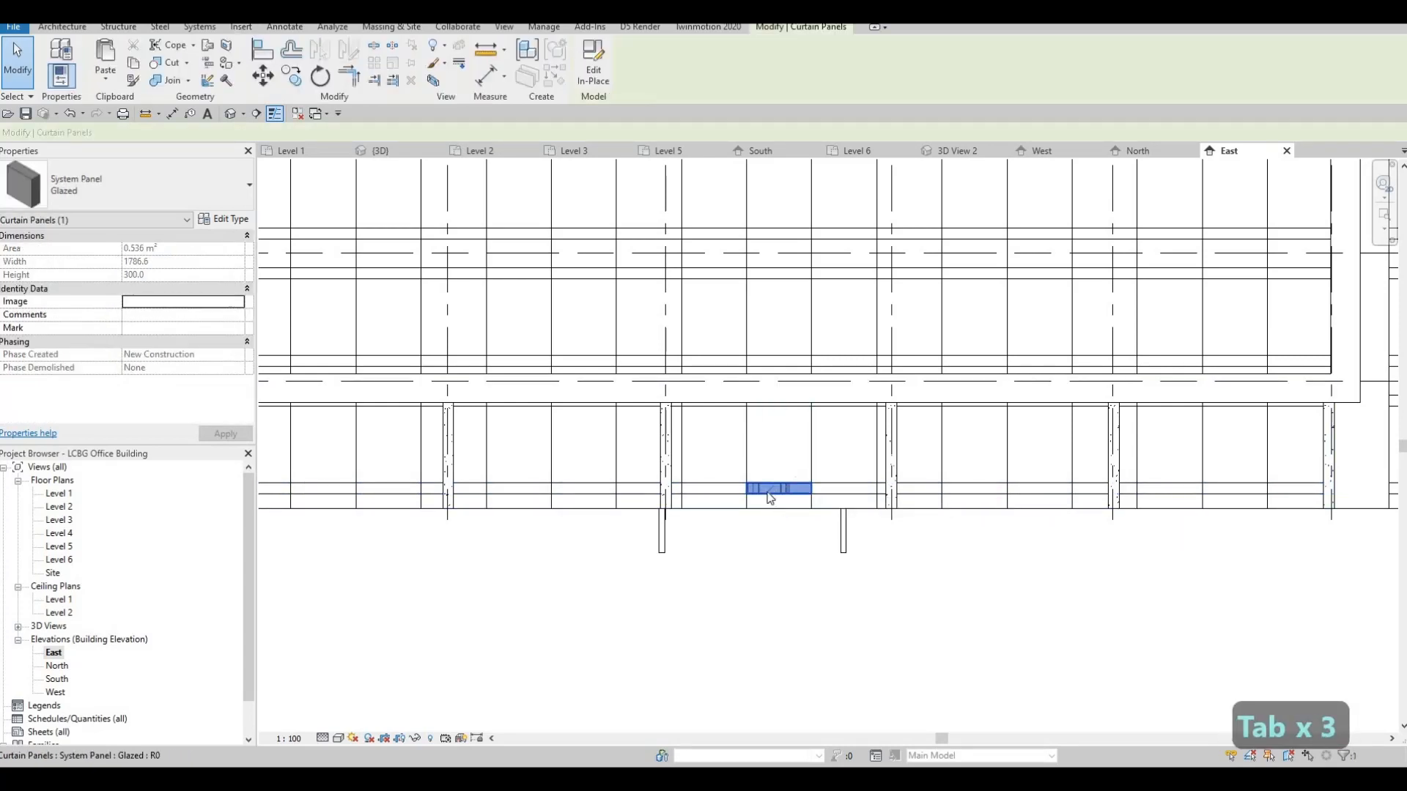
pyautogui.scroll(3, 805, 480)
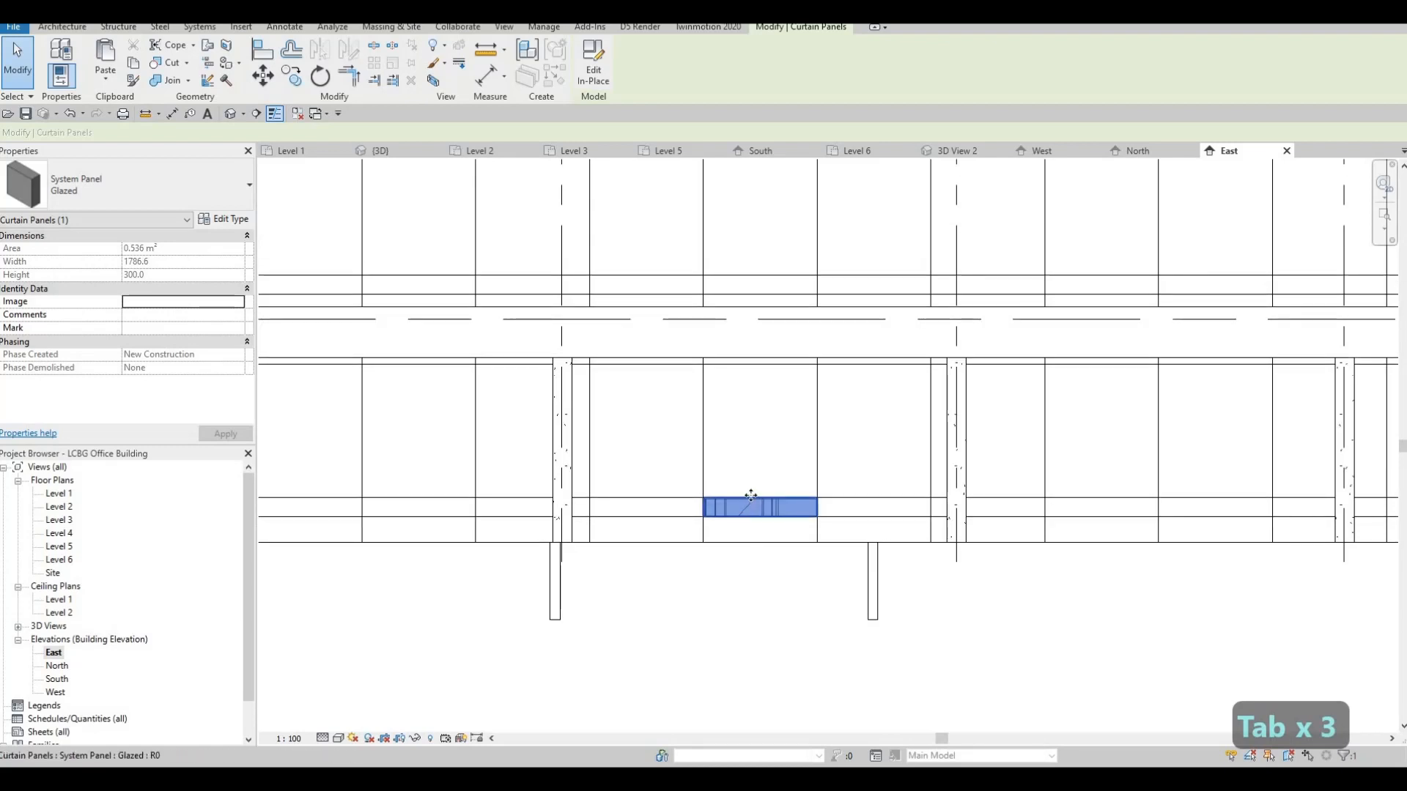
pyautogui.press('Escape')
pyautogui.press('Escape')
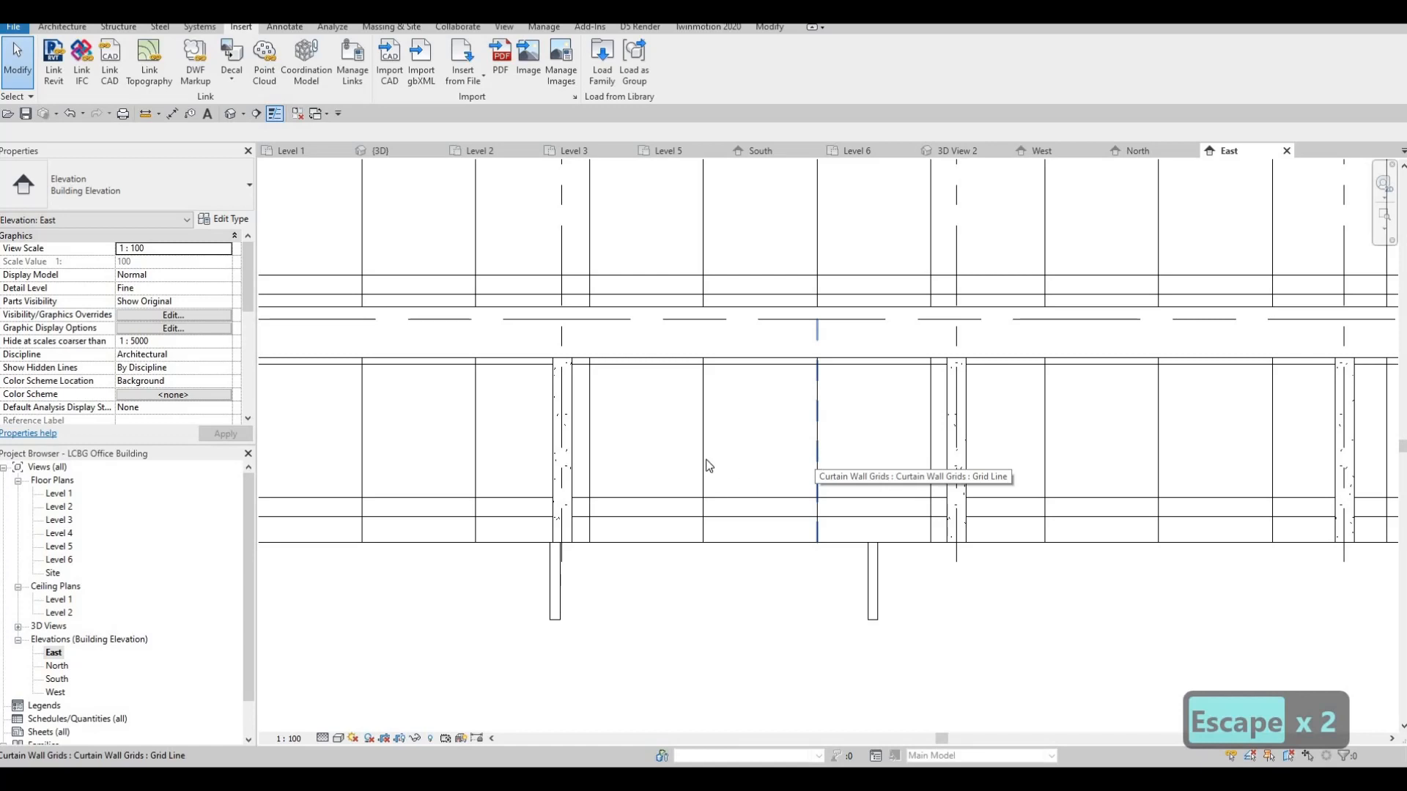
# Step: Try to delete the 300 mm high glazed panel near the base of the entrance bay
pyautogui.press('Tab')
pyautogui.press('Tab')
pyautogui.press('Tab')
pyautogui.click(733, 502)
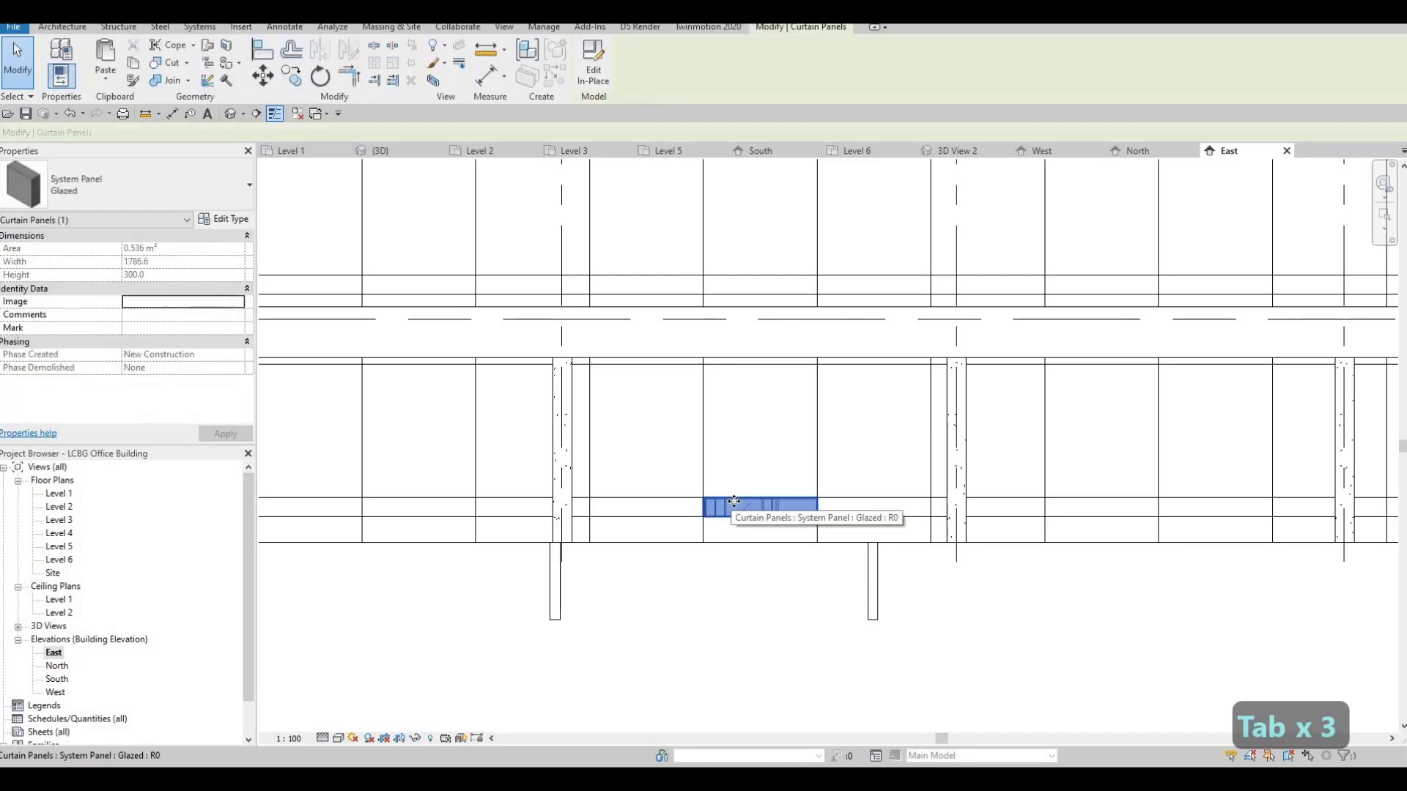
pyautogui.press('Delete')
pyautogui.press('Delete')
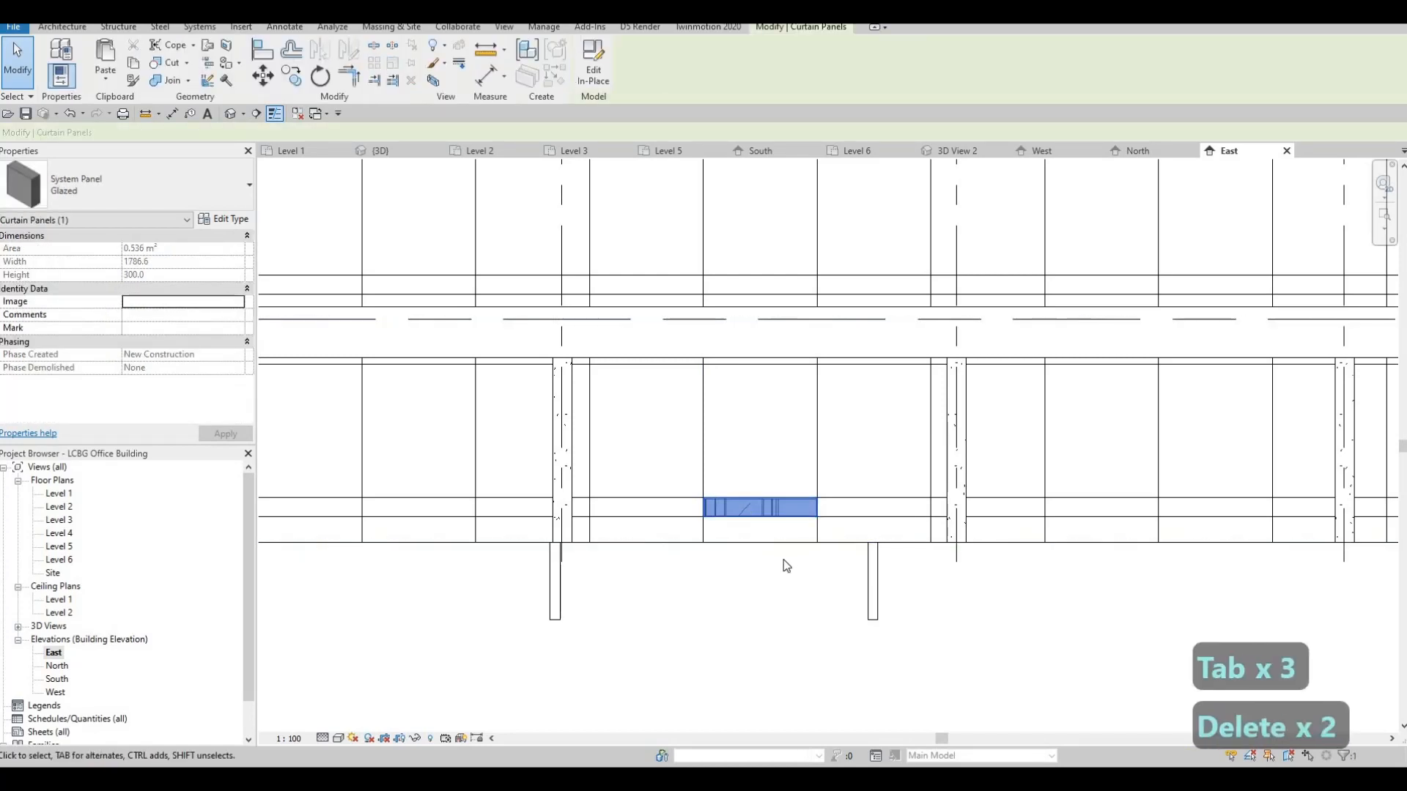
pyautogui.press('Escape')
pyautogui.press('Escape')
pyautogui.press('Escape')
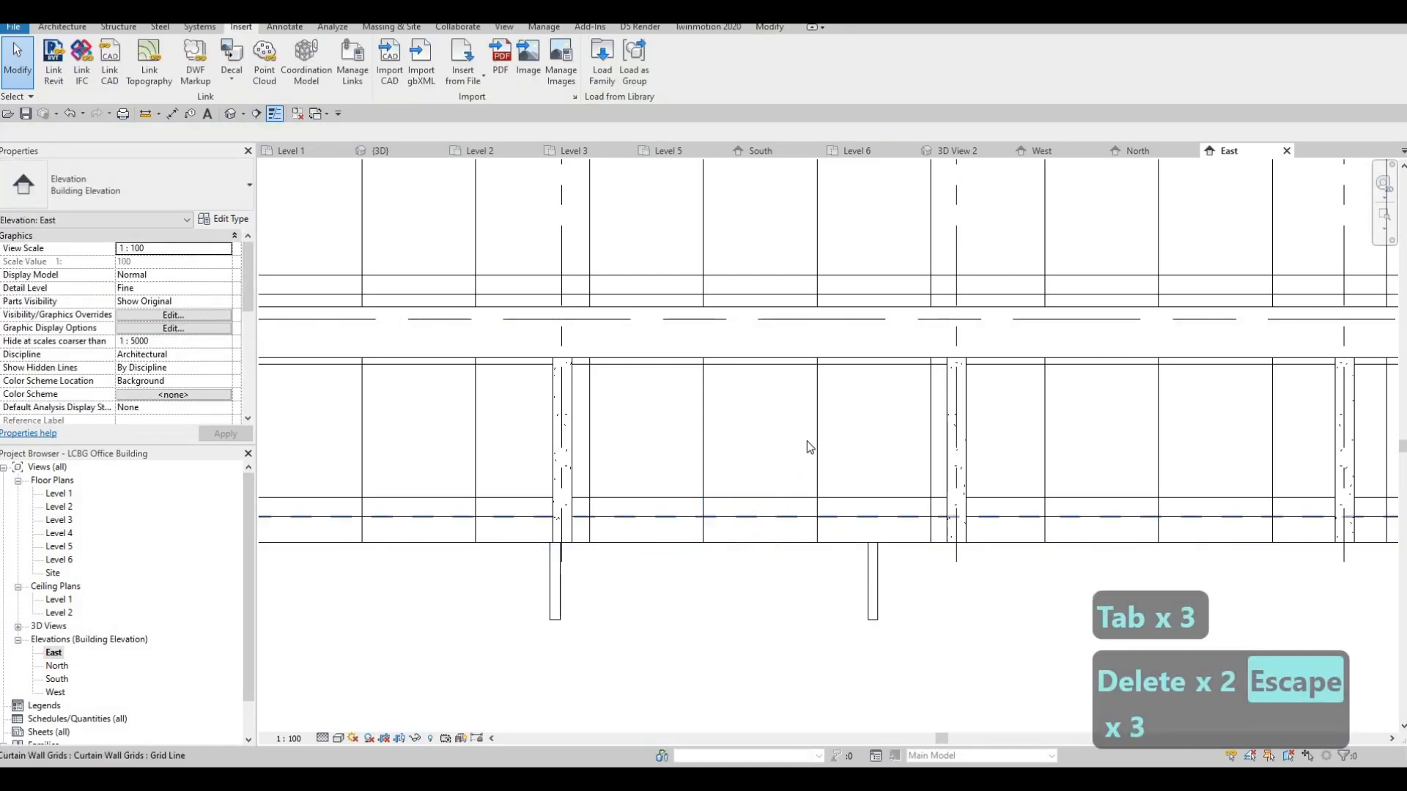
# Step: Change the tall glazed panel at the middle of the entrance bay to M_Door-Curtain-Wall-Single-Glass
pyautogui.press('Tab')
pyautogui.press('Tab')
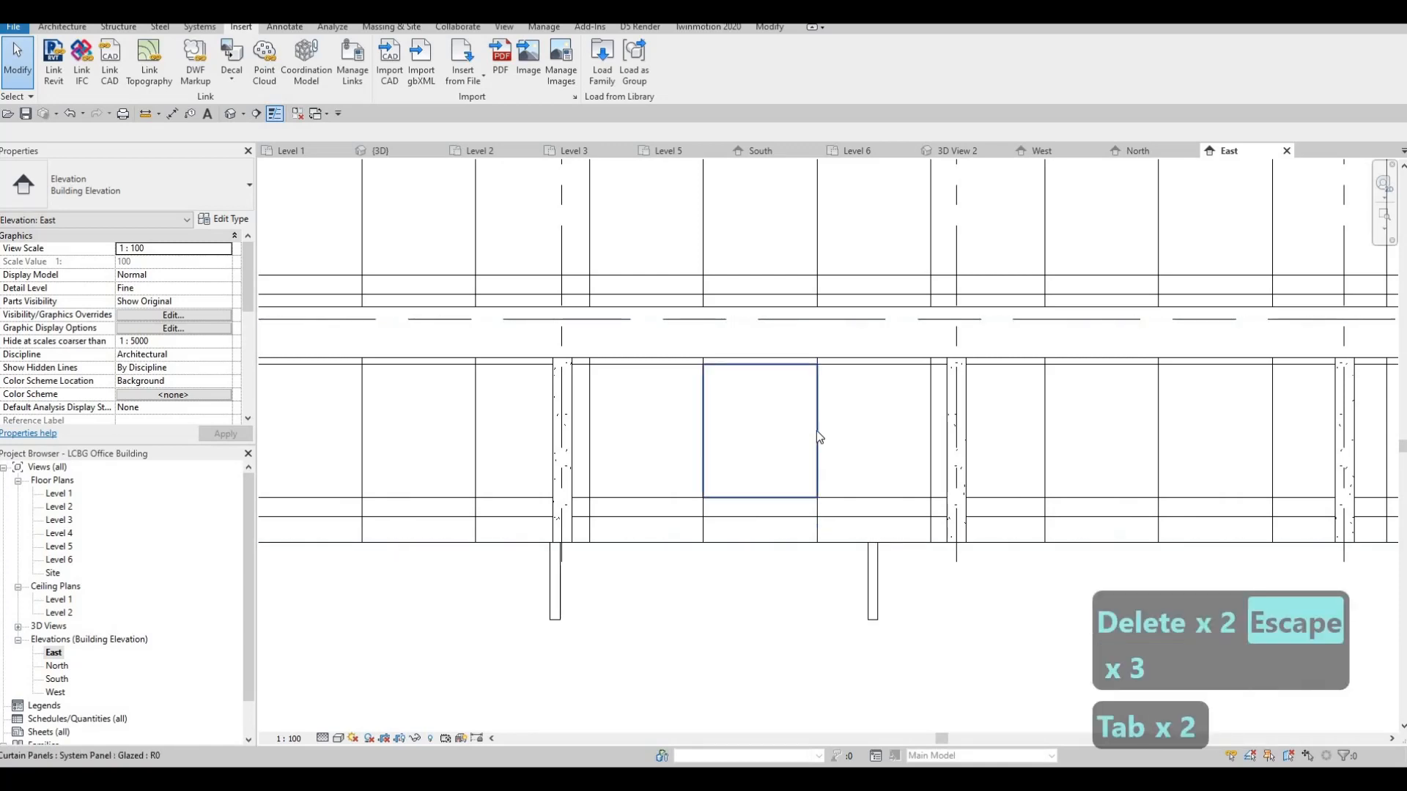
pyautogui.click(816, 433)
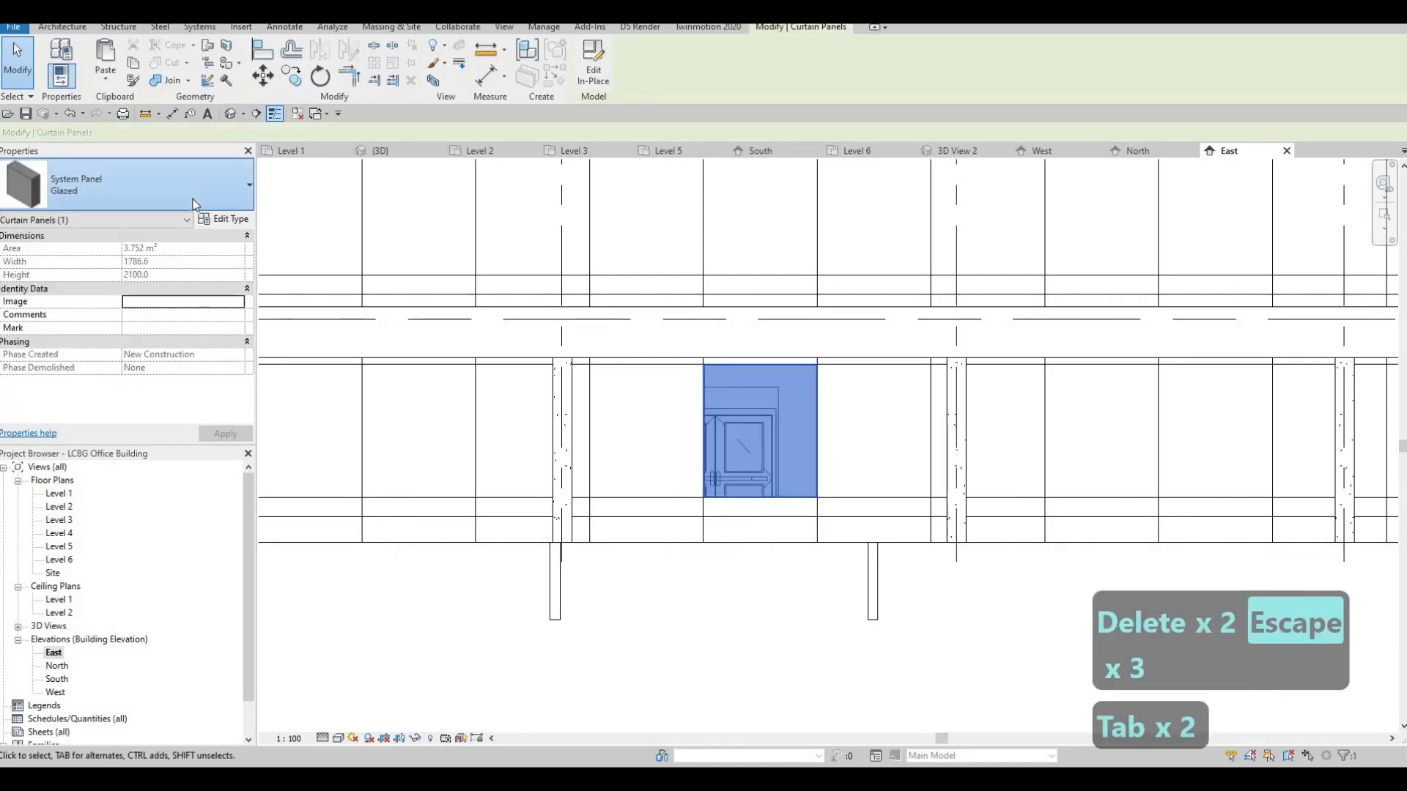
pyautogui.click(207, 185)
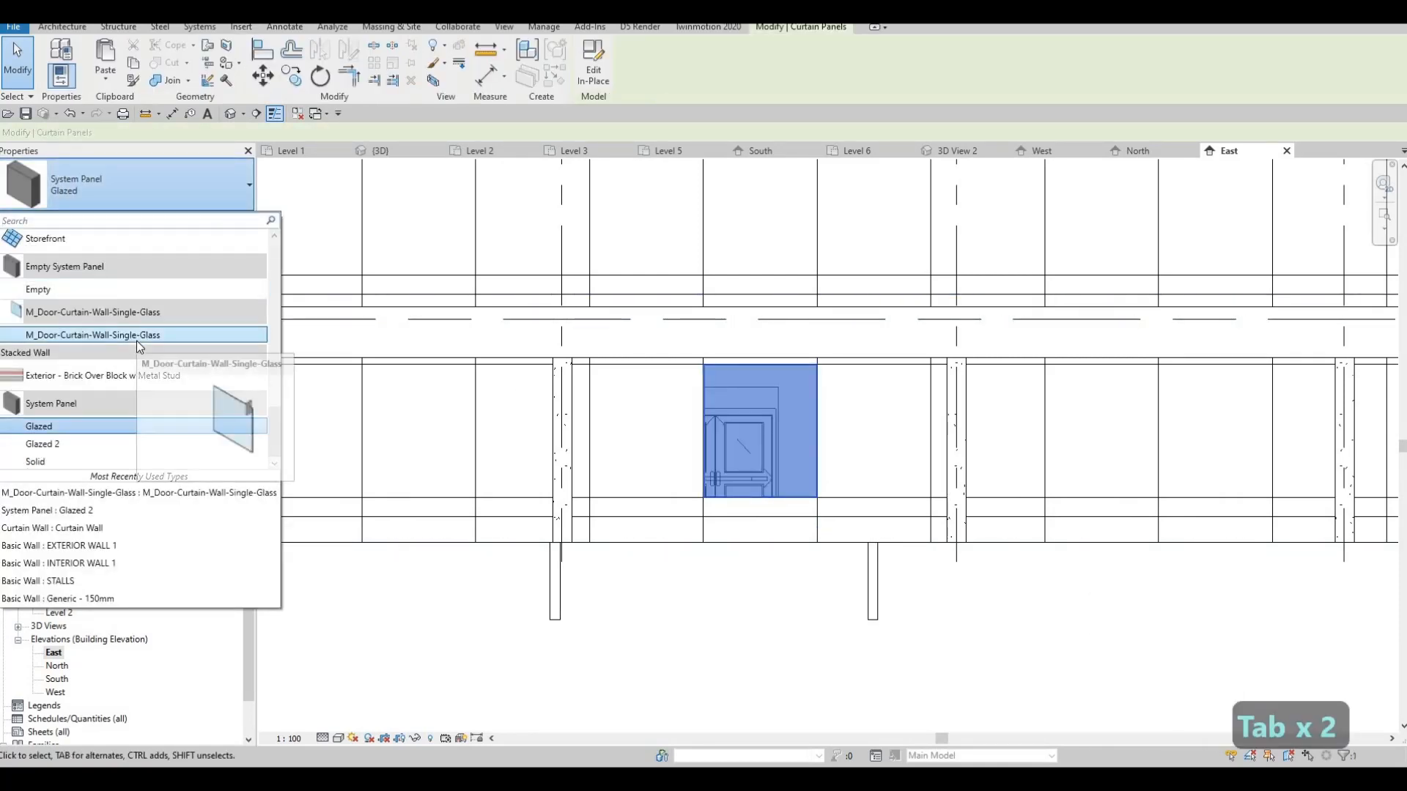
pyautogui.click(136, 335)
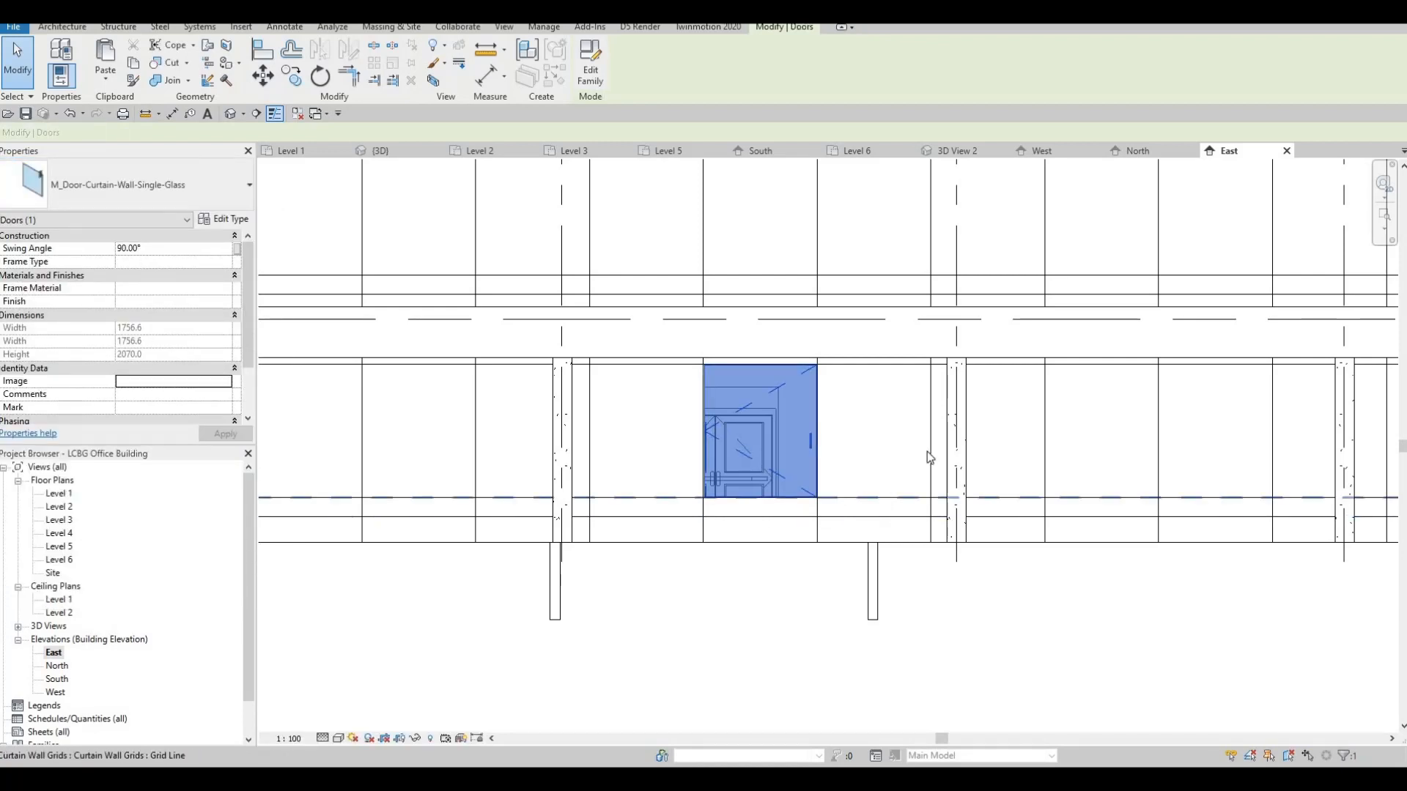
pyautogui.press('Escape')
pyautogui.press('Escape')
# Step: Change the tall glazed panel immediately right of the new door to M_Door-Curtain-Wall-Single-Glass
pyautogui.press('Tab')
pyautogui.press('Tab')
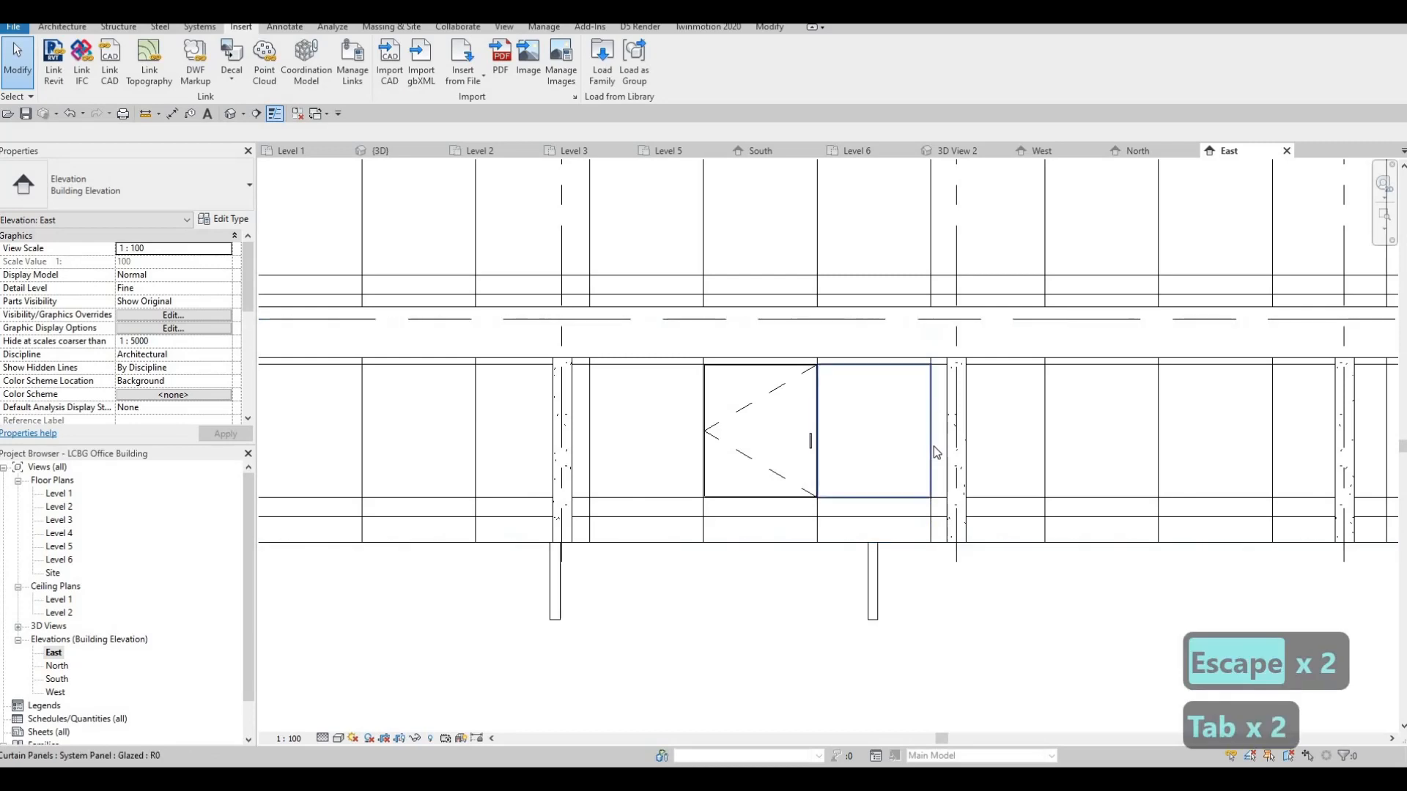
pyautogui.click(405, 356)
pyautogui.click(205, 196)
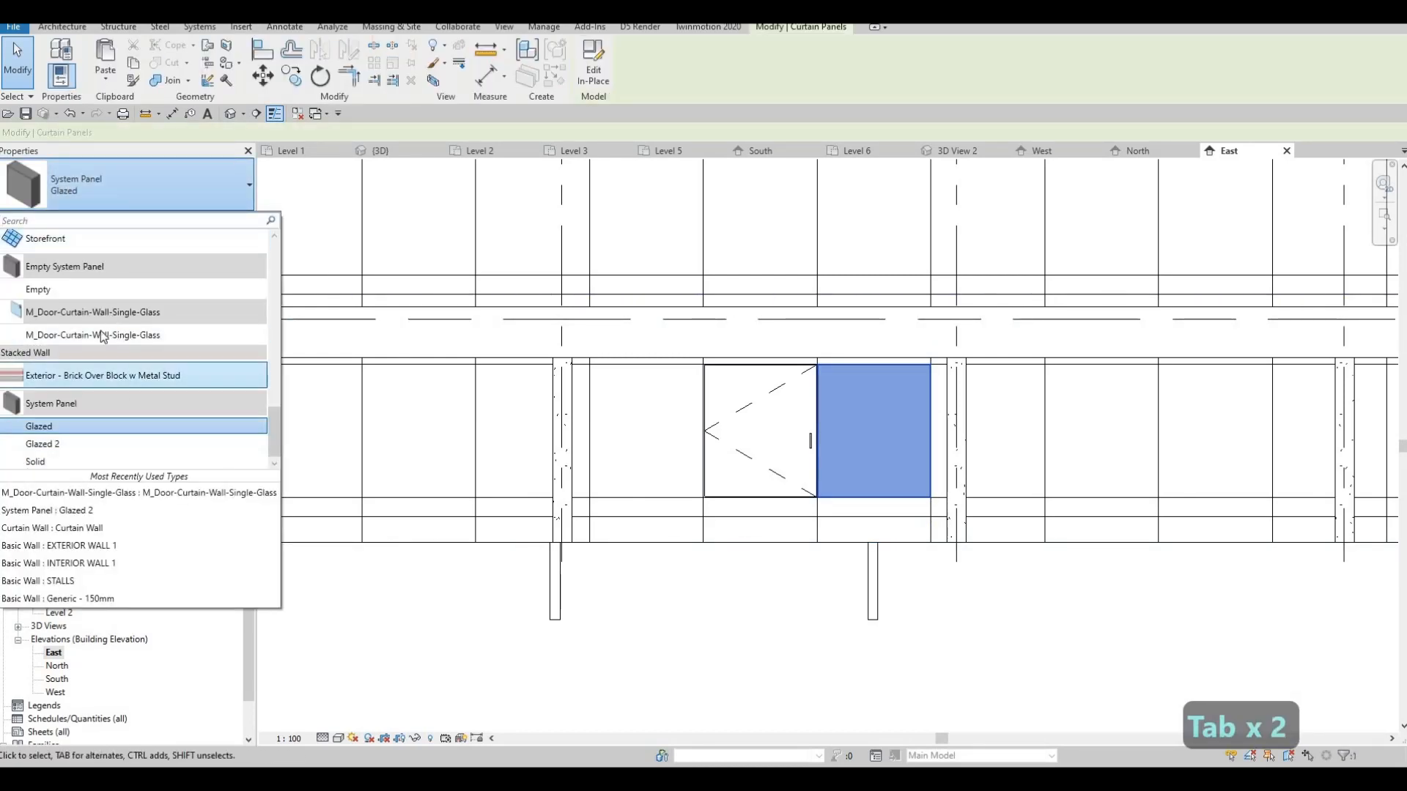
pyautogui.click(103, 334)
pyautogui.press('Escape')
pyautogui.press('Escape')
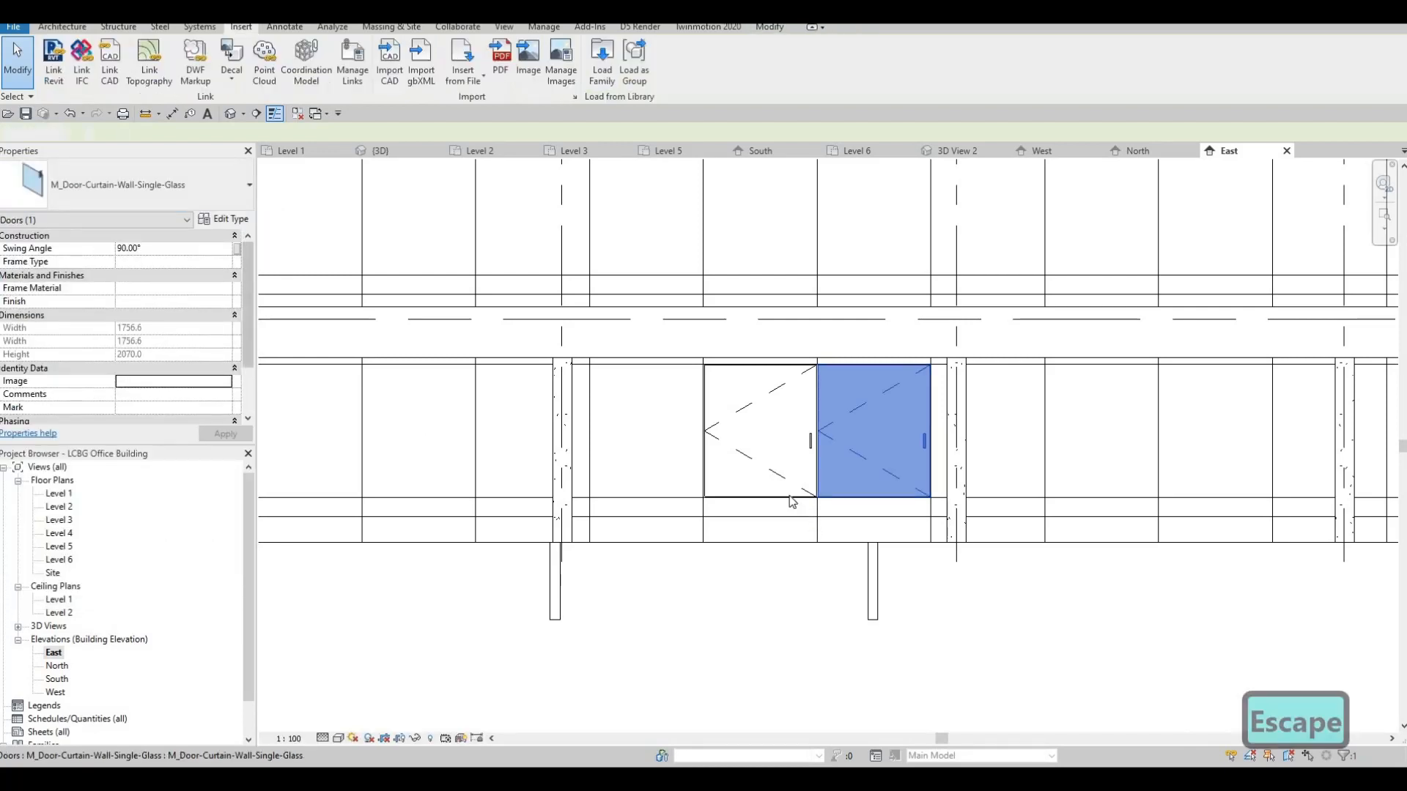
# Step: Clear the left glass door's selection and pick the curtain wall element directly beneath that door
pyautogui.click(770, 469)
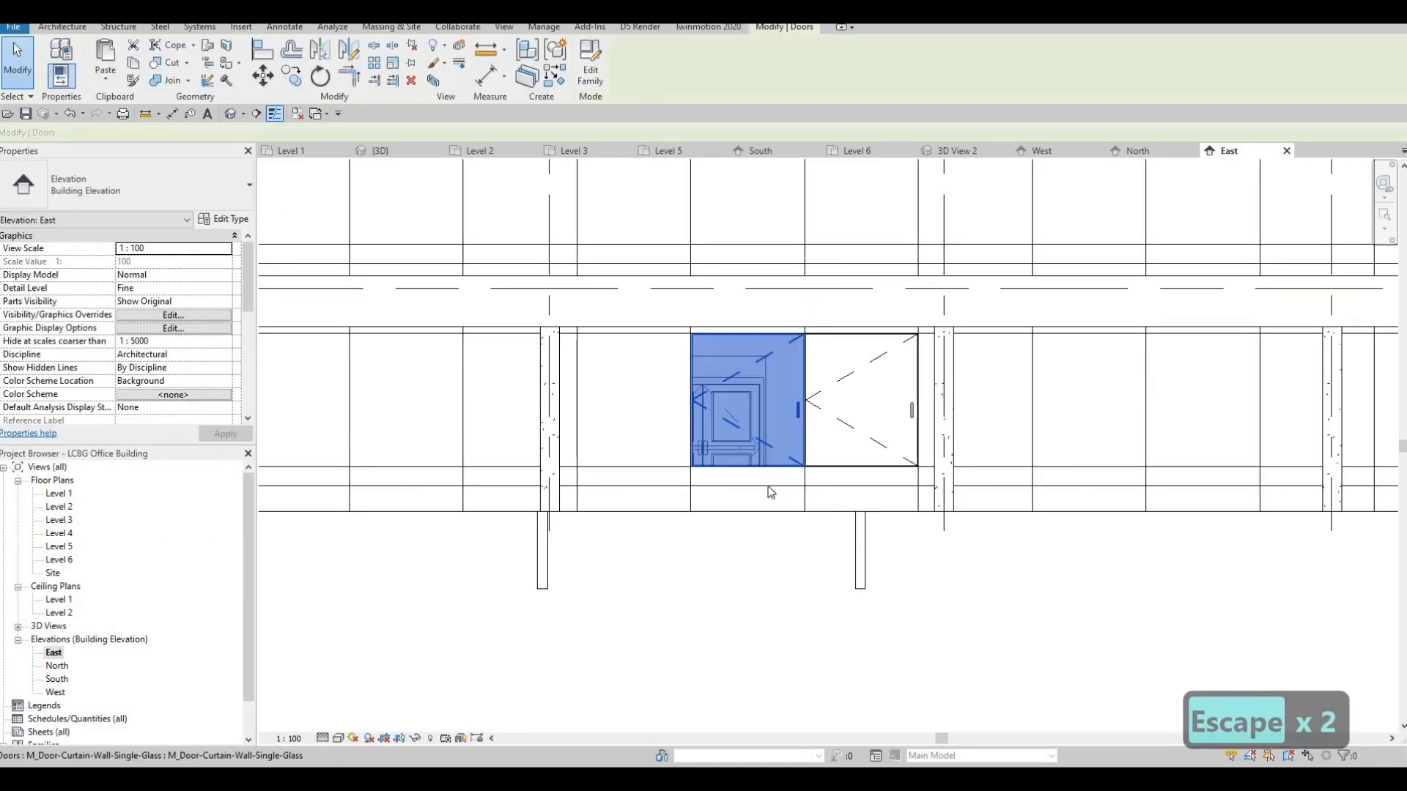
pyautogui.press('Escape')
pyautogui.press('Tab')
pyautogui.press('Tab')
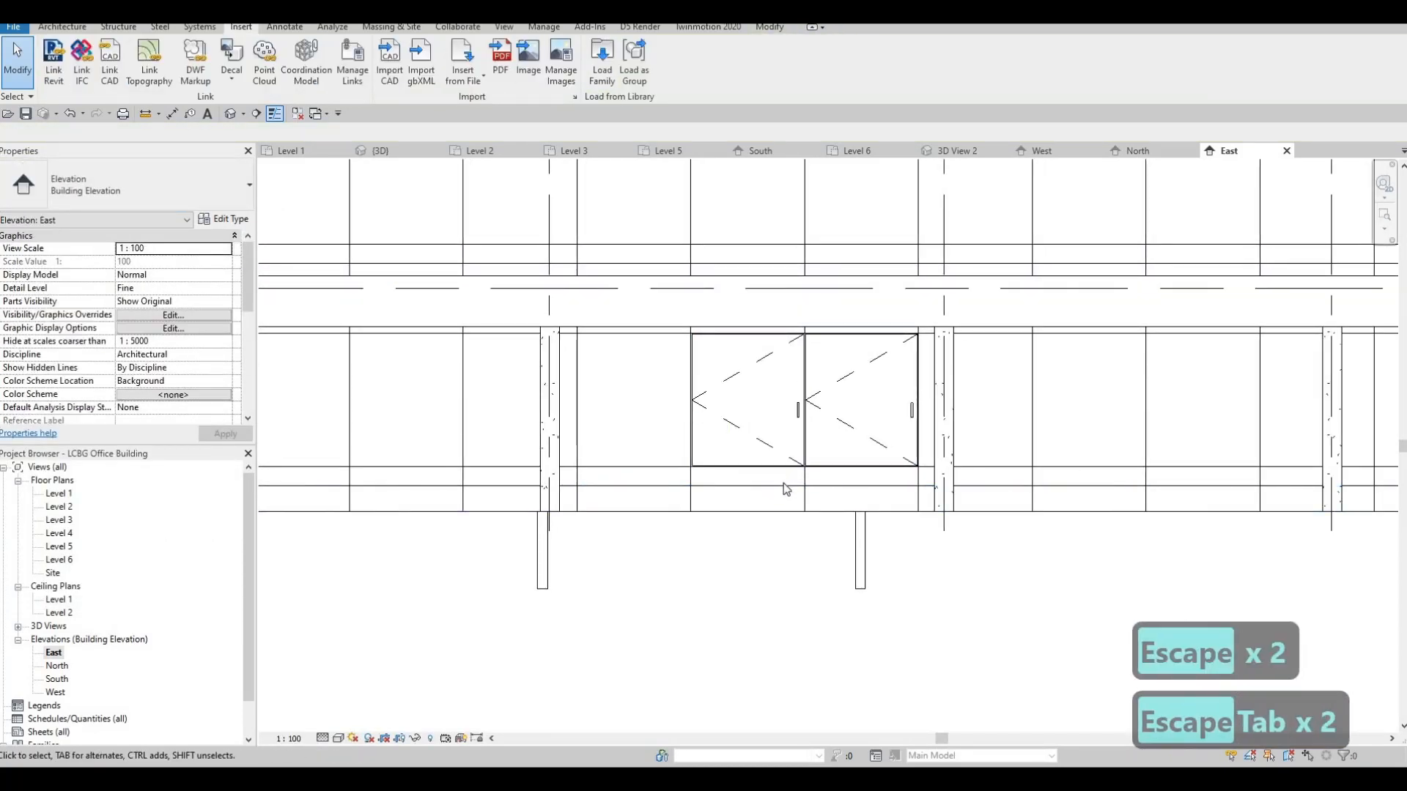
pyautogui.press('Tab')
pyautogui.press('Tab')
pyautogui.click(709, 469)
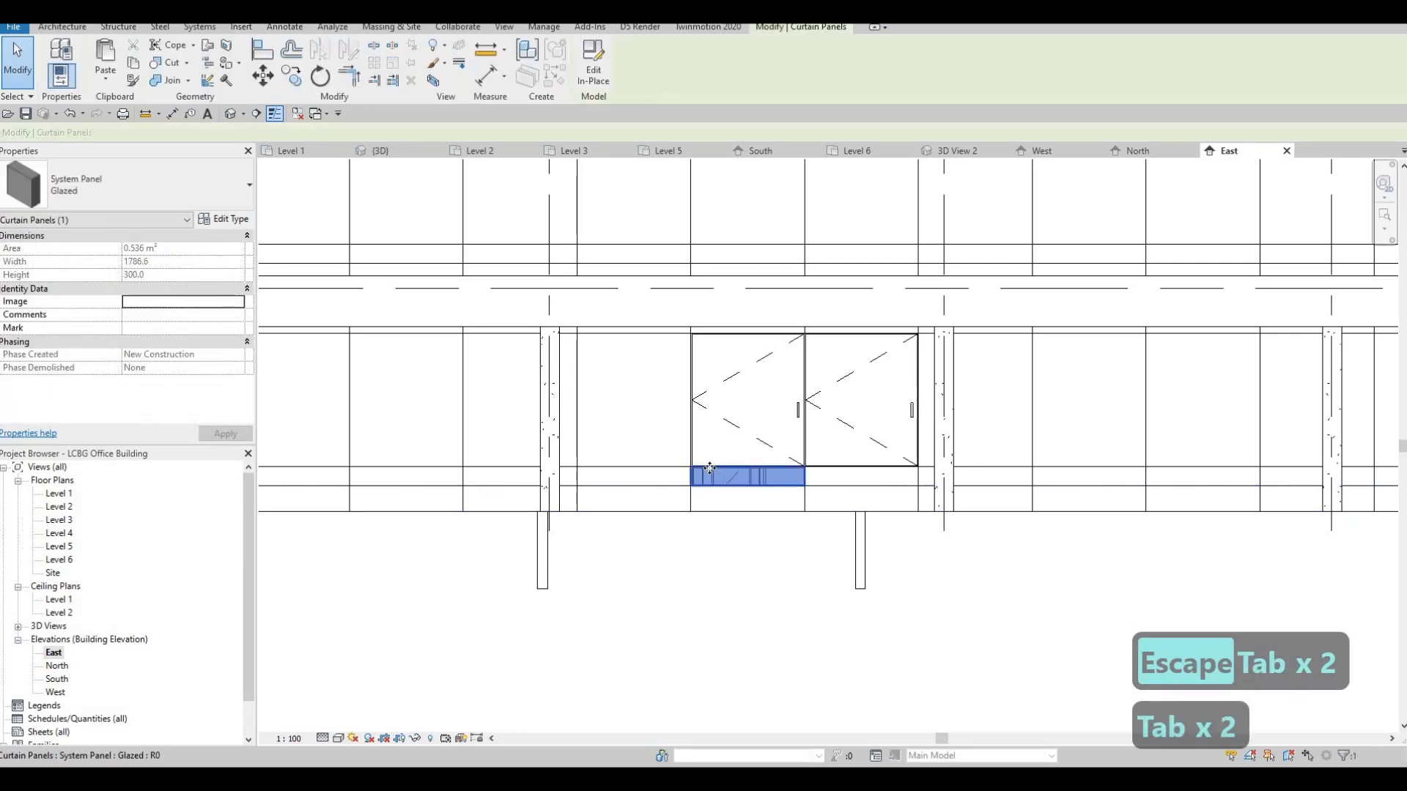
pyautogui.press('Escape')
pyautogui.press('Escape')
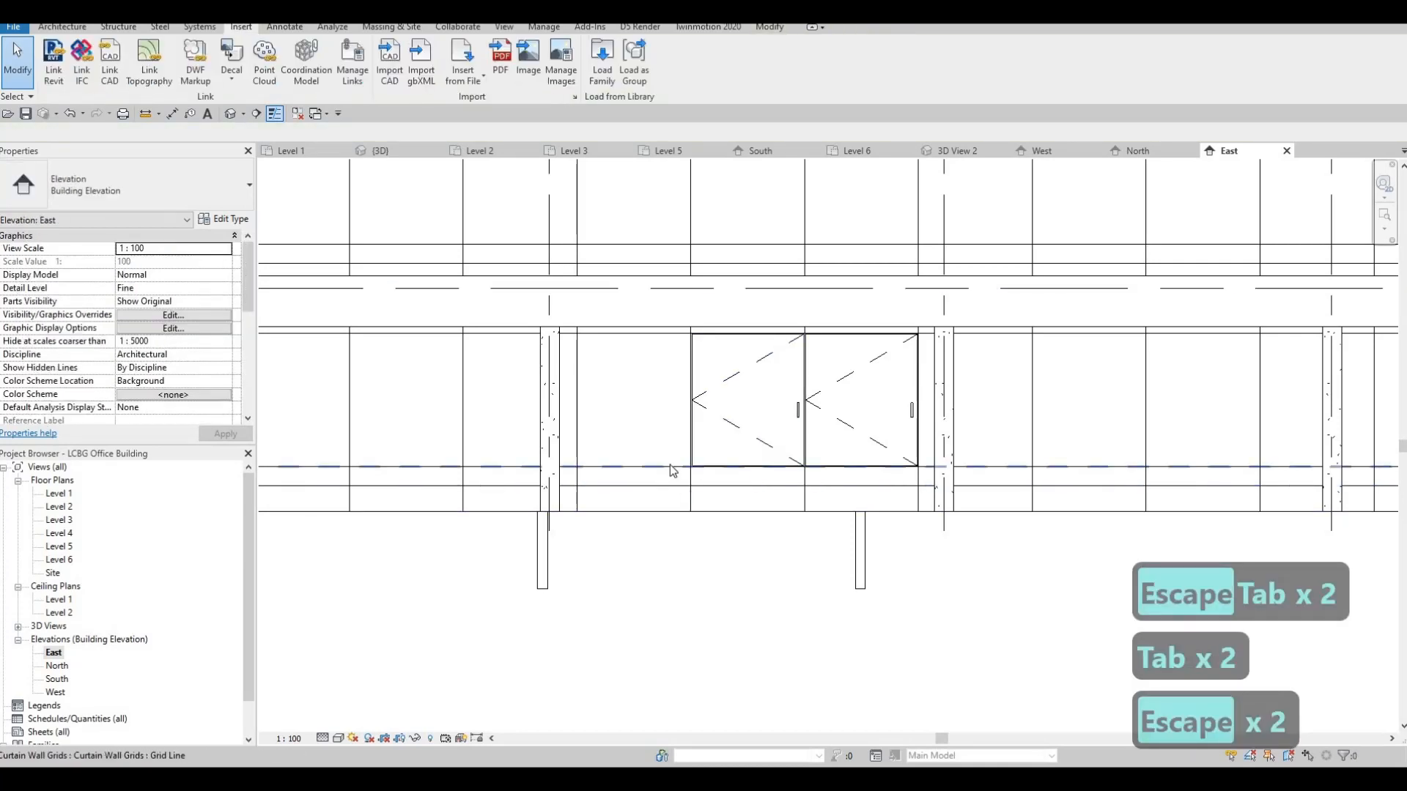
# Step: Delete the two horizontal curtain grid lines that run below the Level 1 entrance doors
pyautogui.press('Tab')
pyautogui.press('Tab')
pyautogui.press('Tab')
pyautogui.press('Tab')
pyautogui.press('Tab')
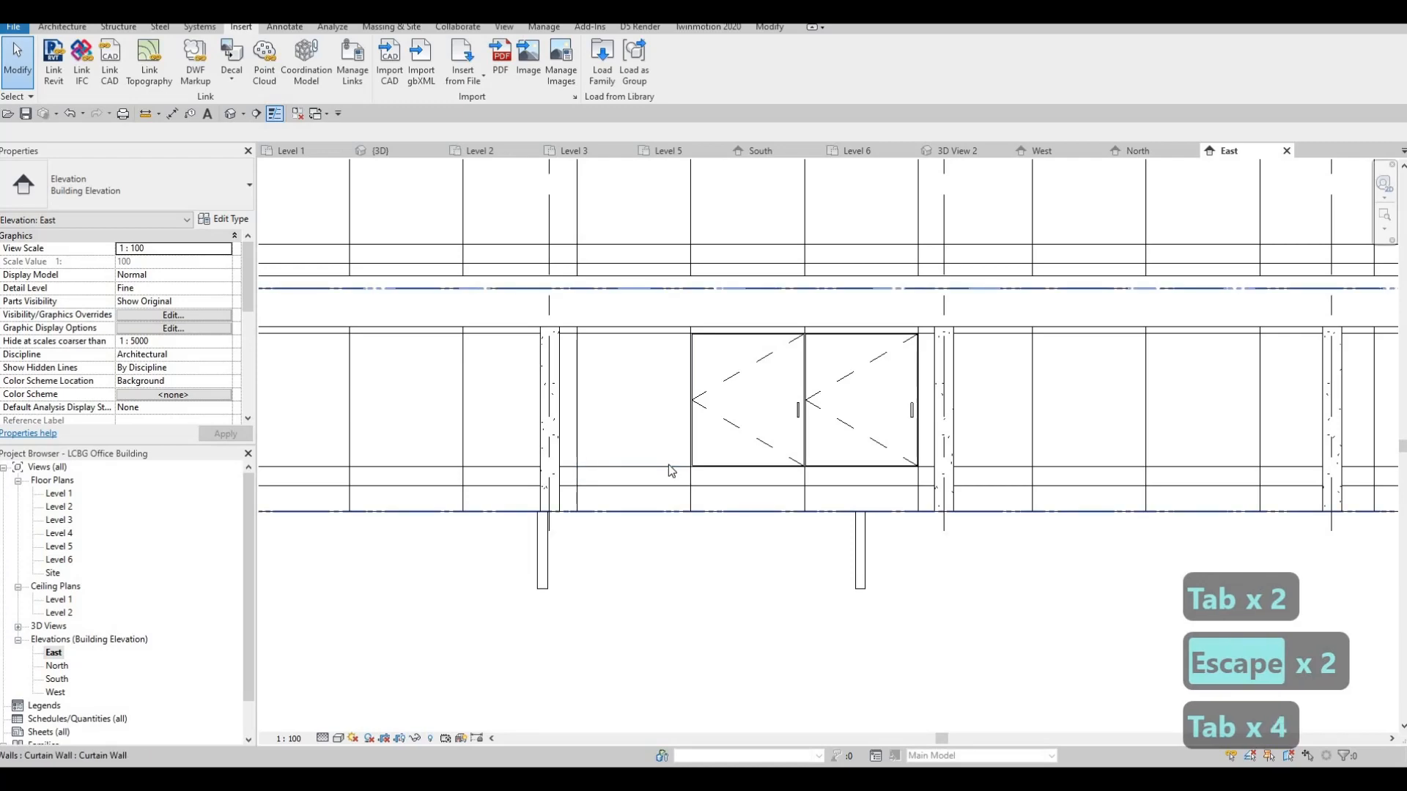
pyautogui.press('Tab')
pyautogui.click(678, 466)
pyautogui.scroll(-2, 680, 476)
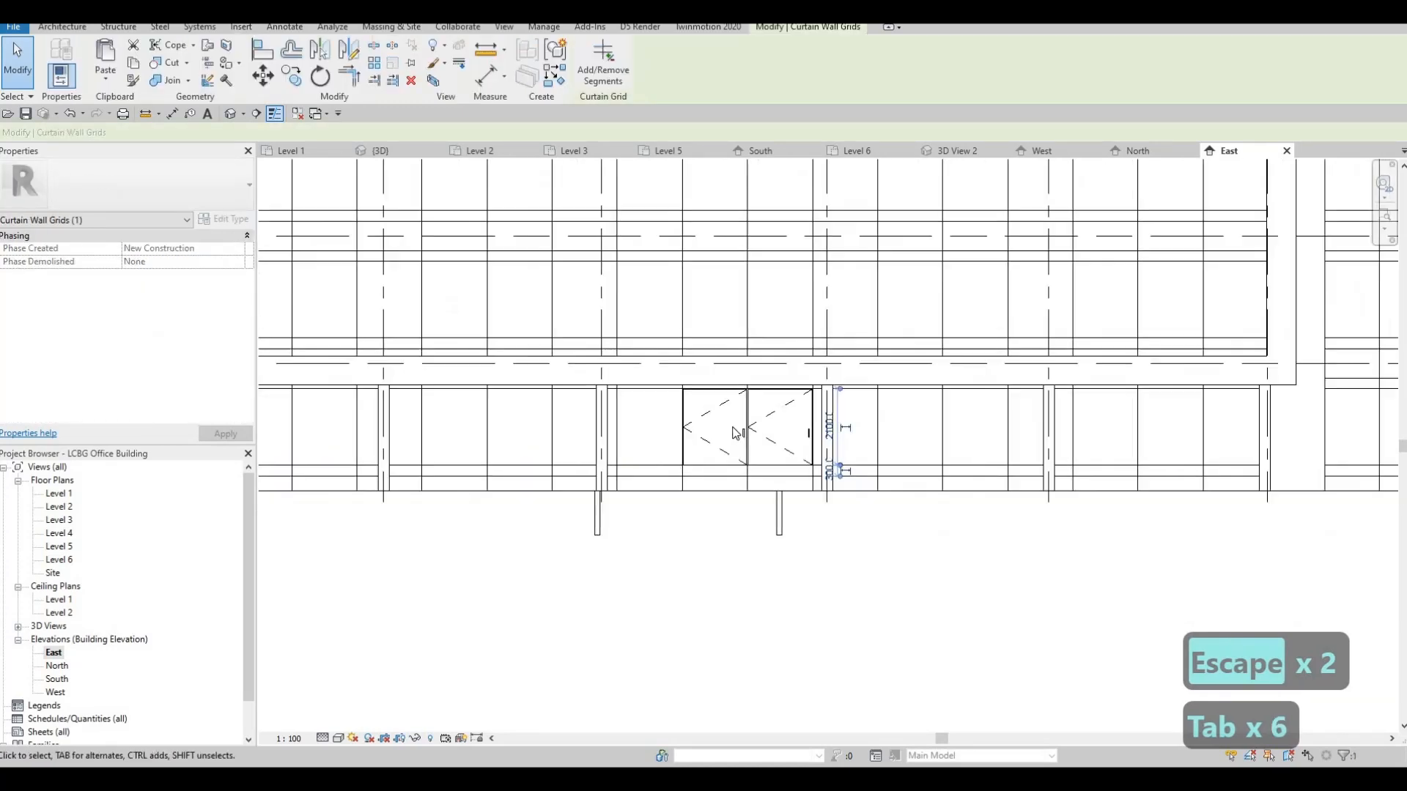
pyautogui.moveTo(858, 502); pyautogui.dragTo(653, 406, button='middle')
pyautogui.scroll(-2, 654, 406)
pyautogui.moveTo(816, 452); pyautogui.dragTo(1130, 502, button='middle')
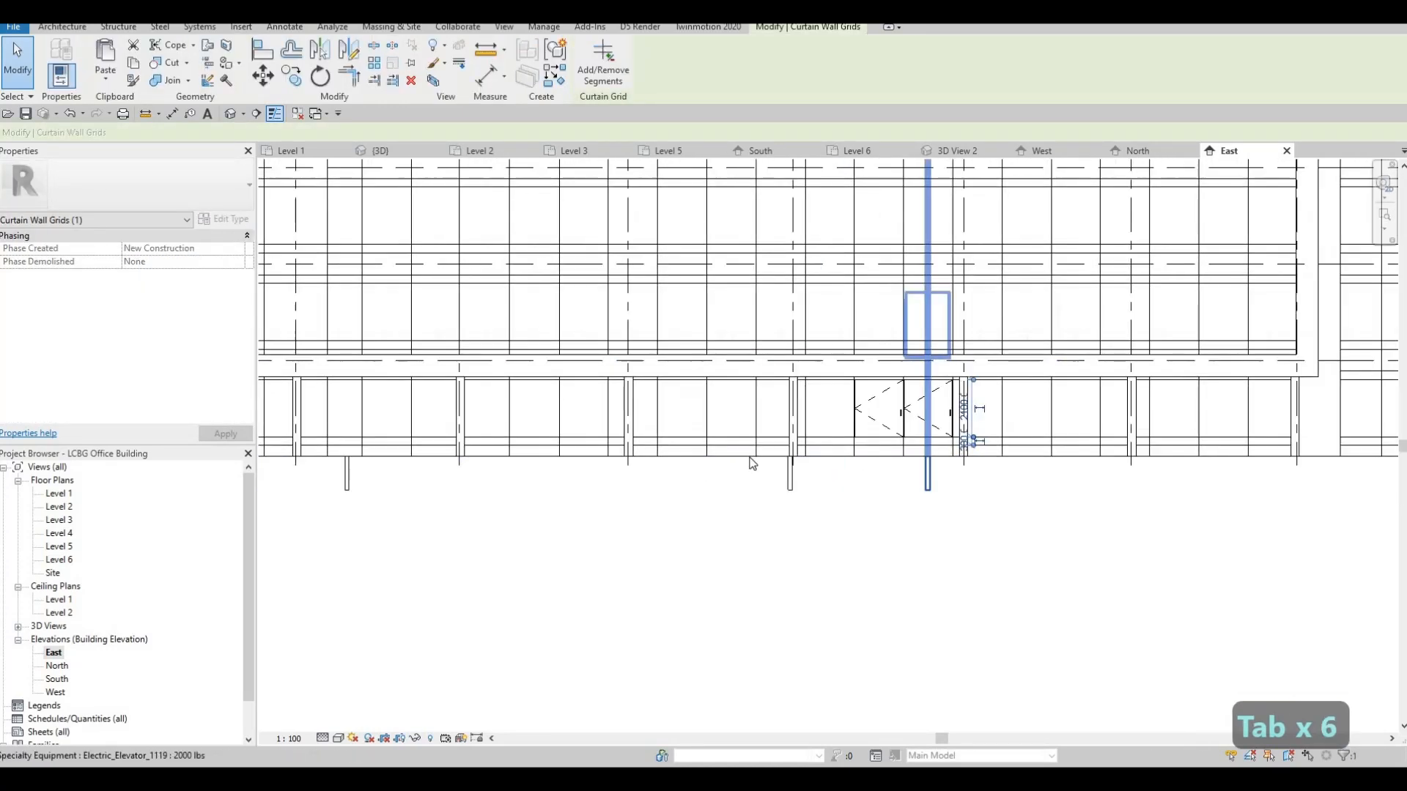
pyautogui.scroll(-1, 866, 436)
pyautogui.moveTo(867, 437); pyautogui.dragTo(895, 444, button='middle')
pyautogui.scroll(4, 895, 443)
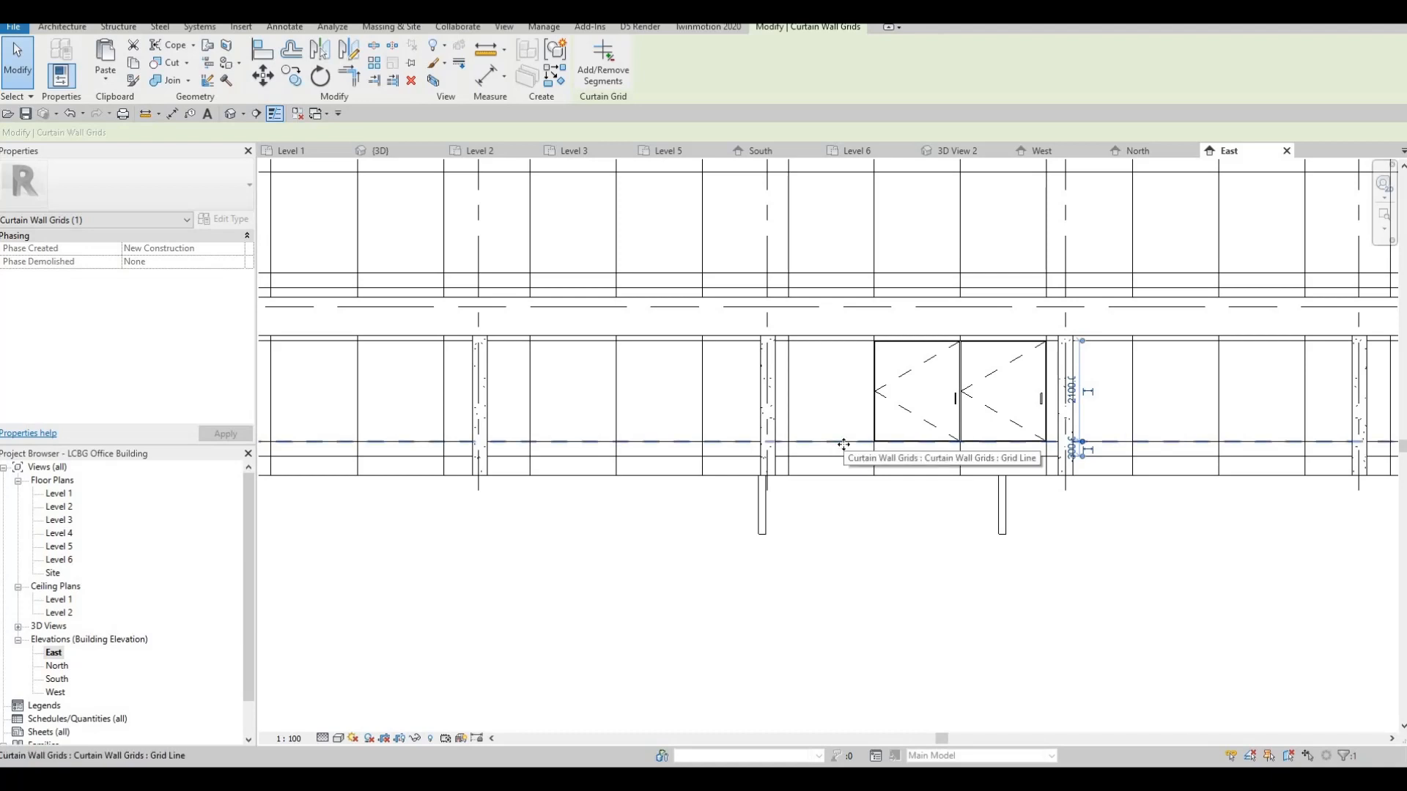
pyautogui.press('Delete')
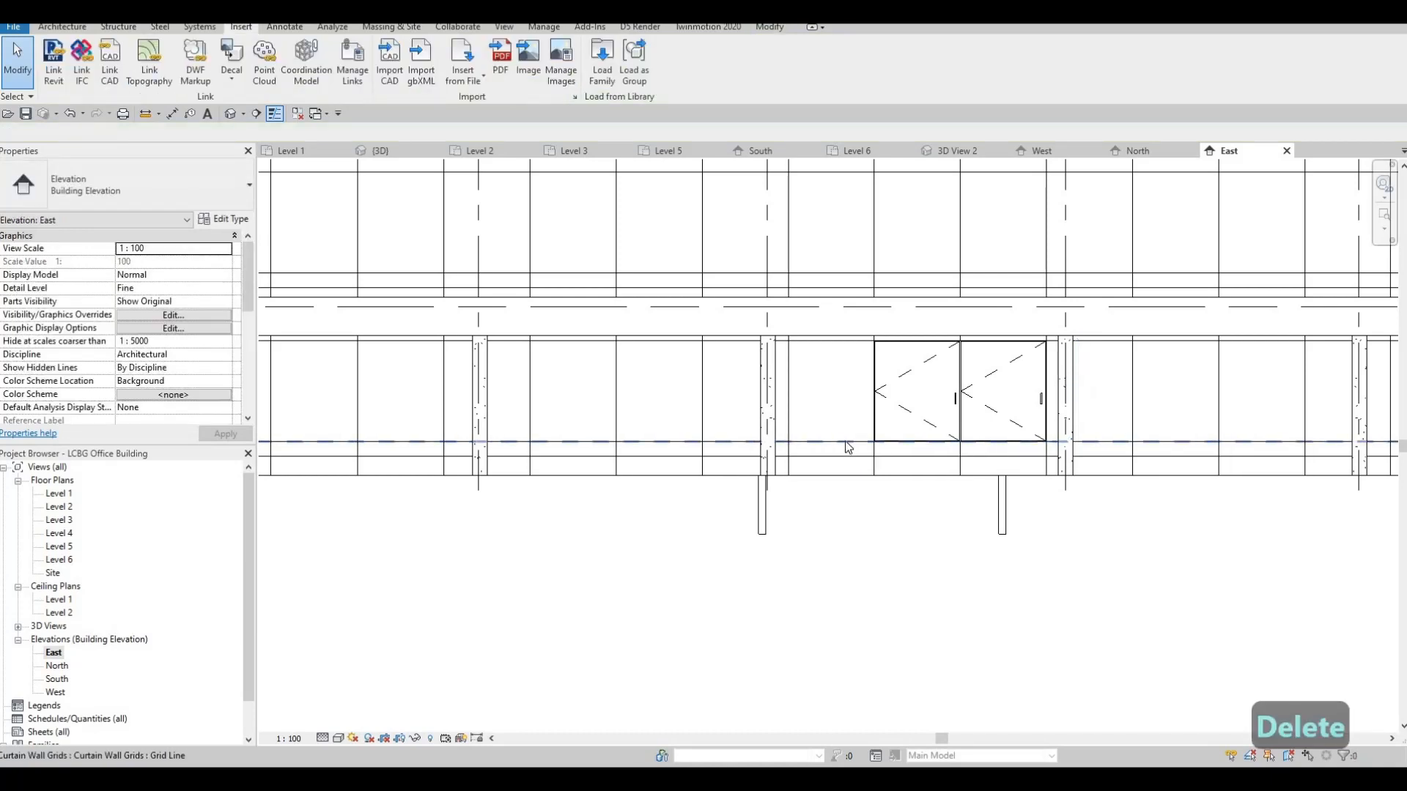
pyautogui.click(848, 443)
pyautogui.press('Delete')
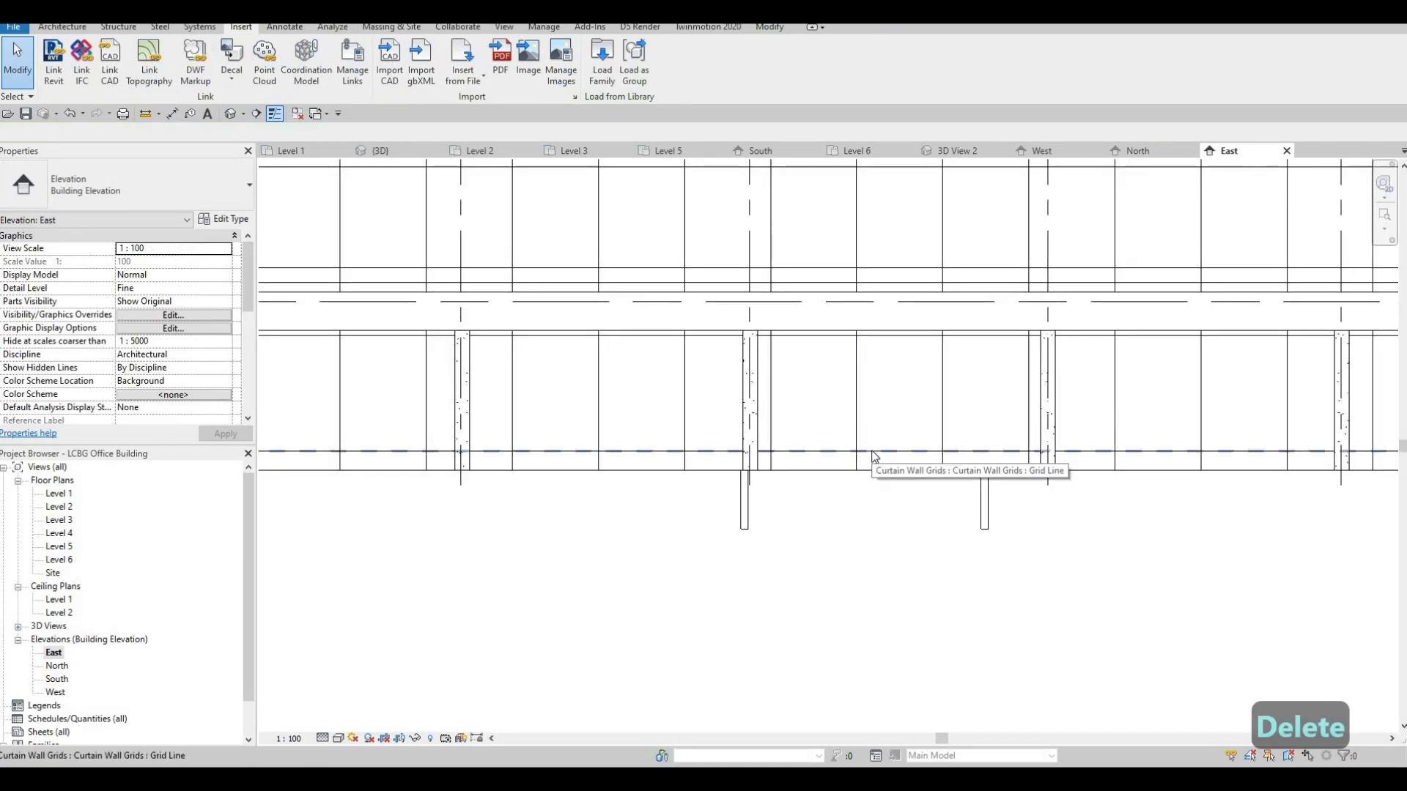
pyautogui.click(874, 456)
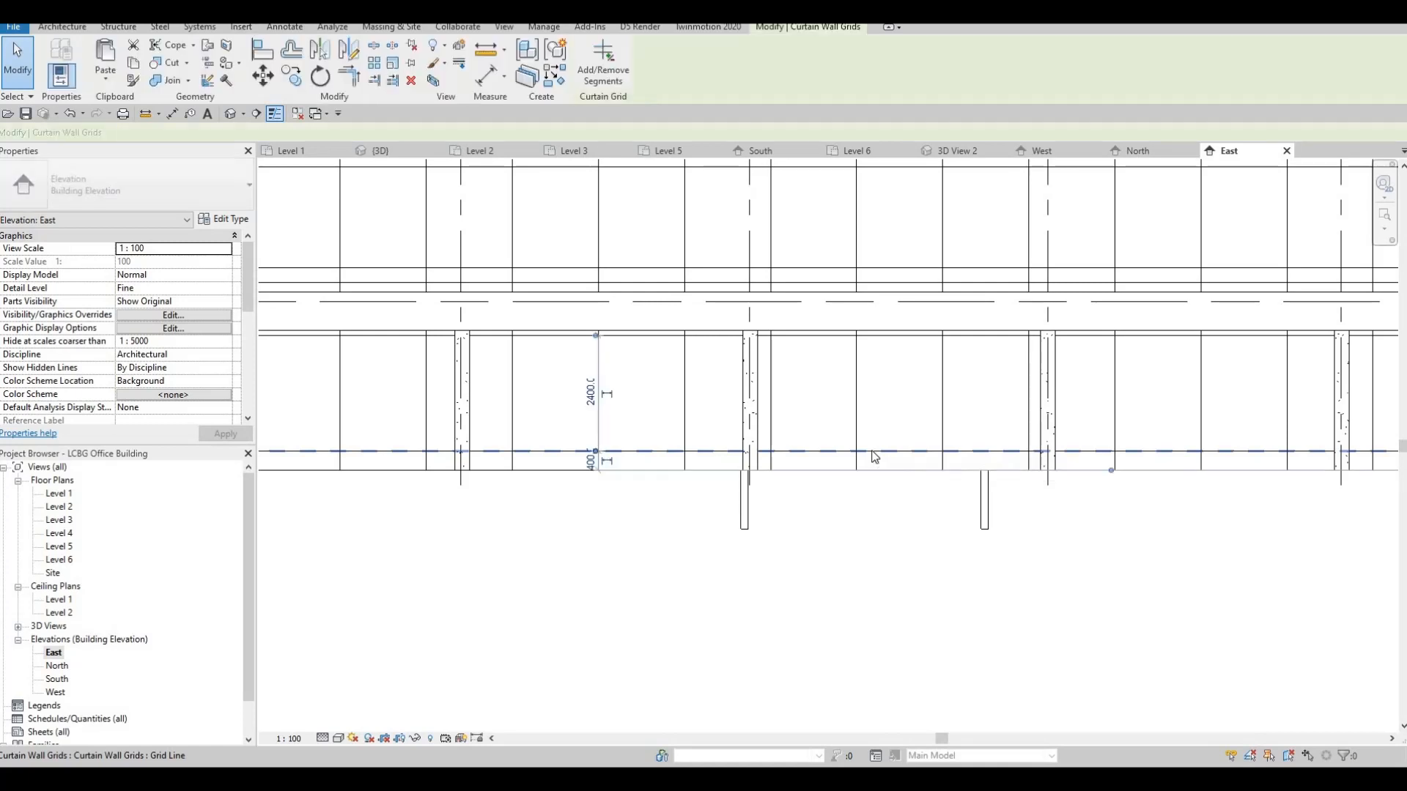
pyautogui.press('Delete')
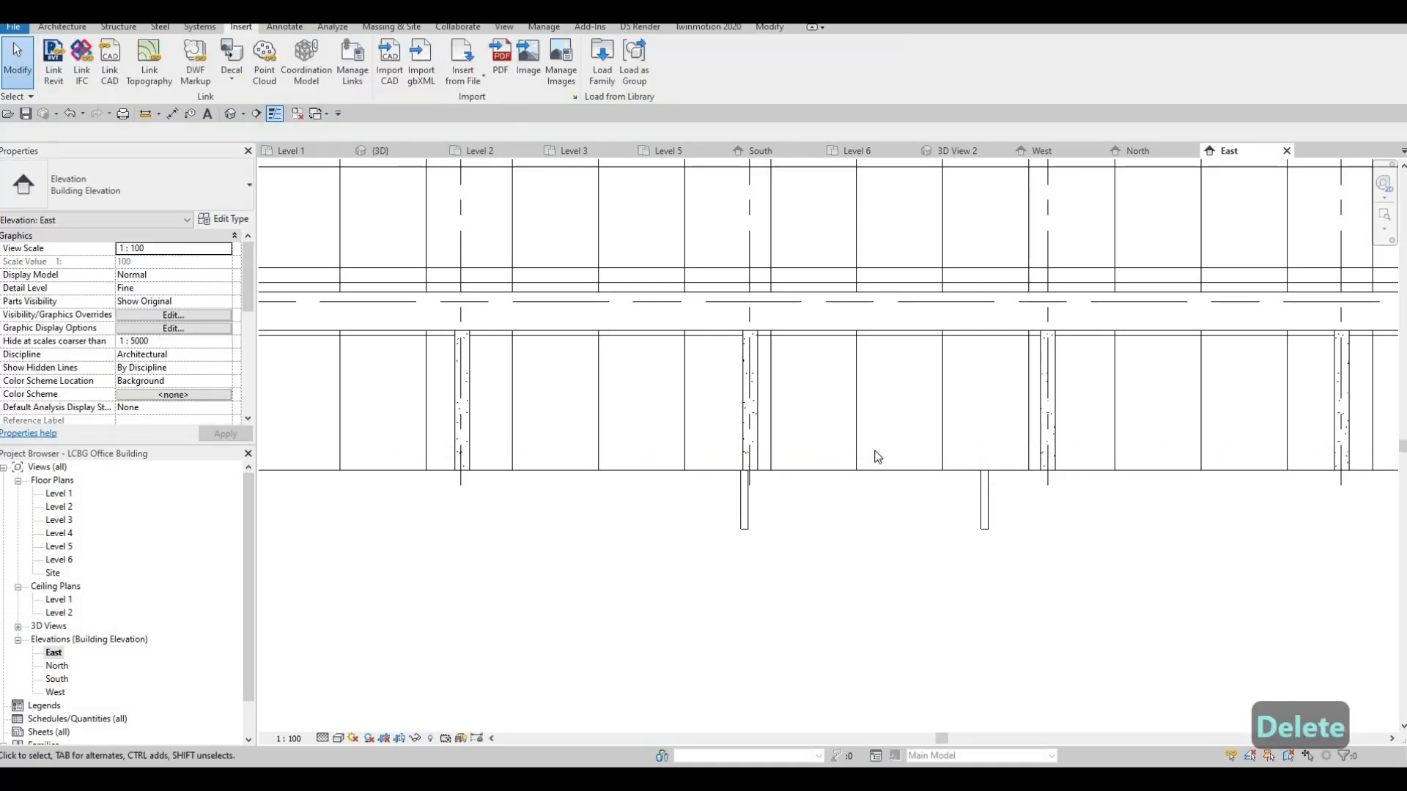
# Step: Undo the deletion of the horizontal grid lines below the entrance doors
pyautogui.hotkey('ctrl', 'x')
pyautogui.hotkey('ctrl', 'x')
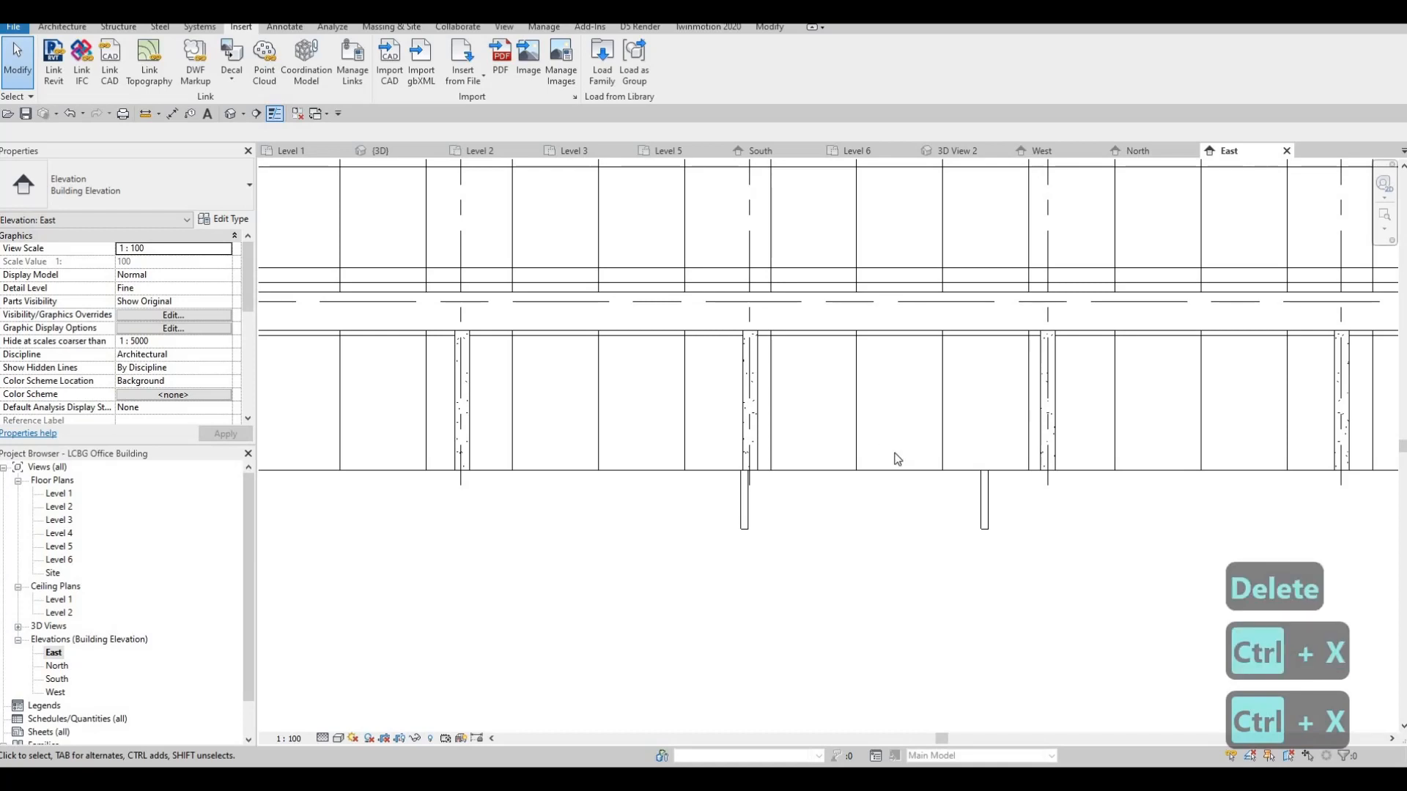
pyautogui.press('Escape')
pyautogui.scroll(-2, 898, 460)
pyautogui.hotkey('ctrl', 'x')
pyautogui.hotkey('ctrl', 's')
pyautogui.press('Escape')
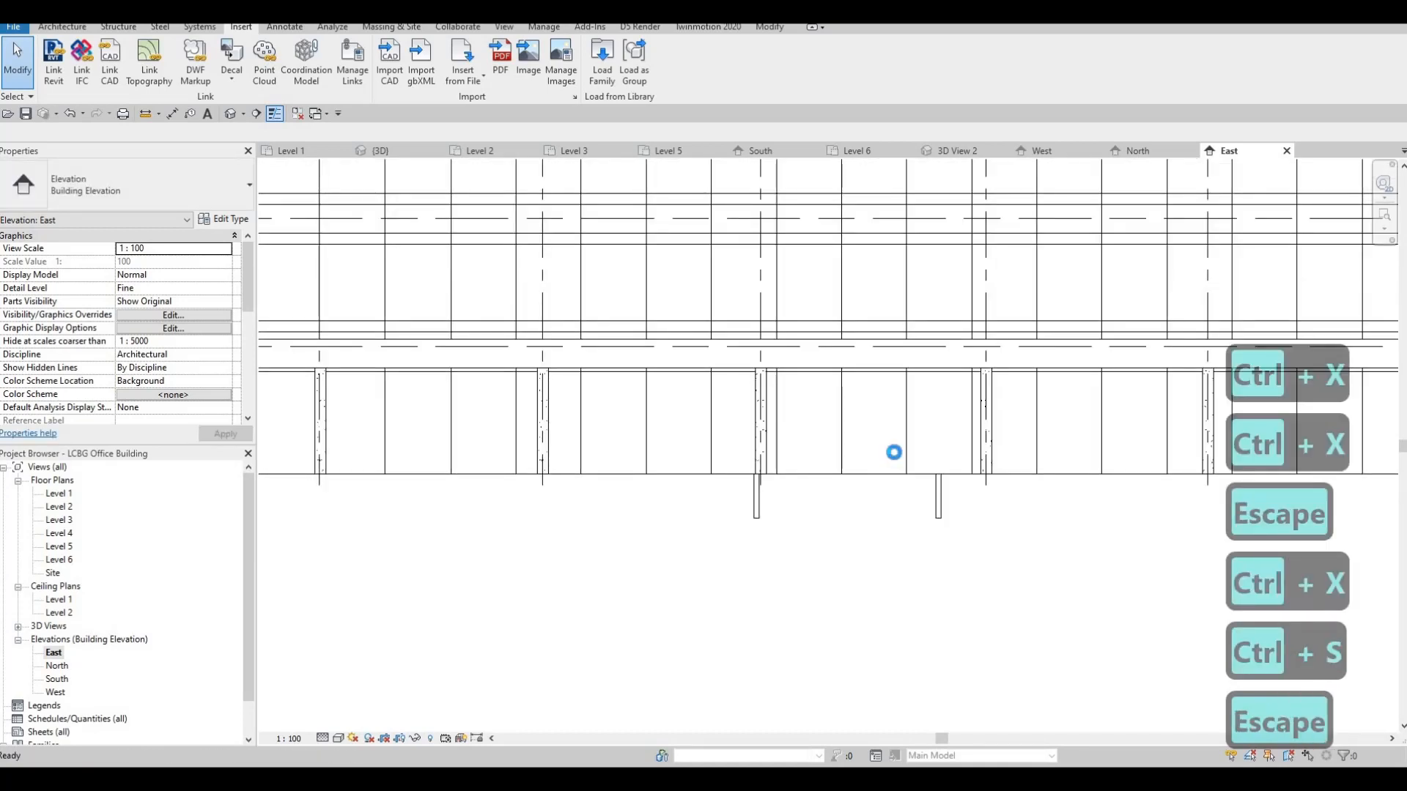
pyautogui.hotkey('ctrl', 'z')
pyautogui.hotkey('ctrl', 'z')
pyautogui.press('Escape')
pyautogui.press('Escape')
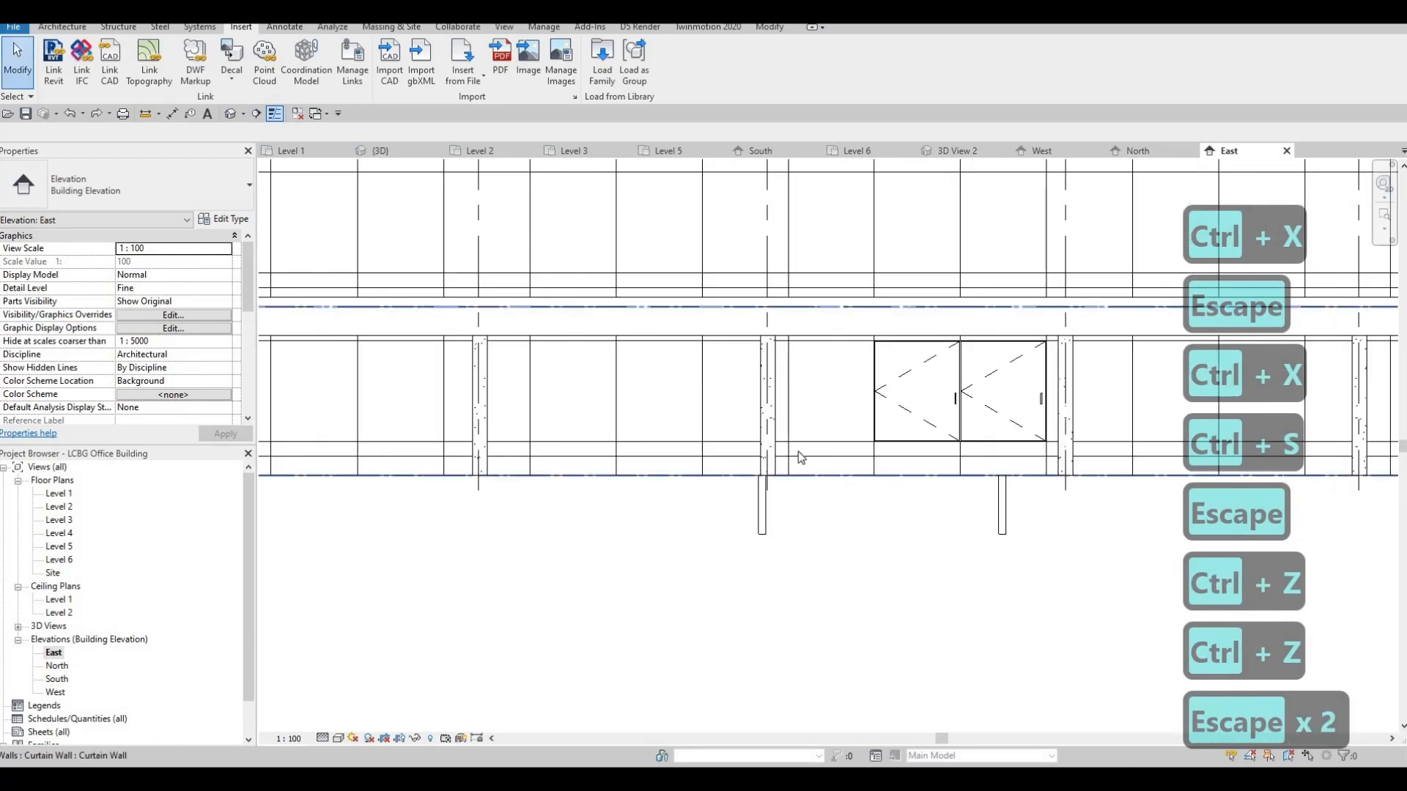
# Step: Move the horizontal grid line directly beneath the doors to about 400 mm above the lower grid line
pyautogui.scroll(-3, 897, 422)
pyautogui.press('Escape')
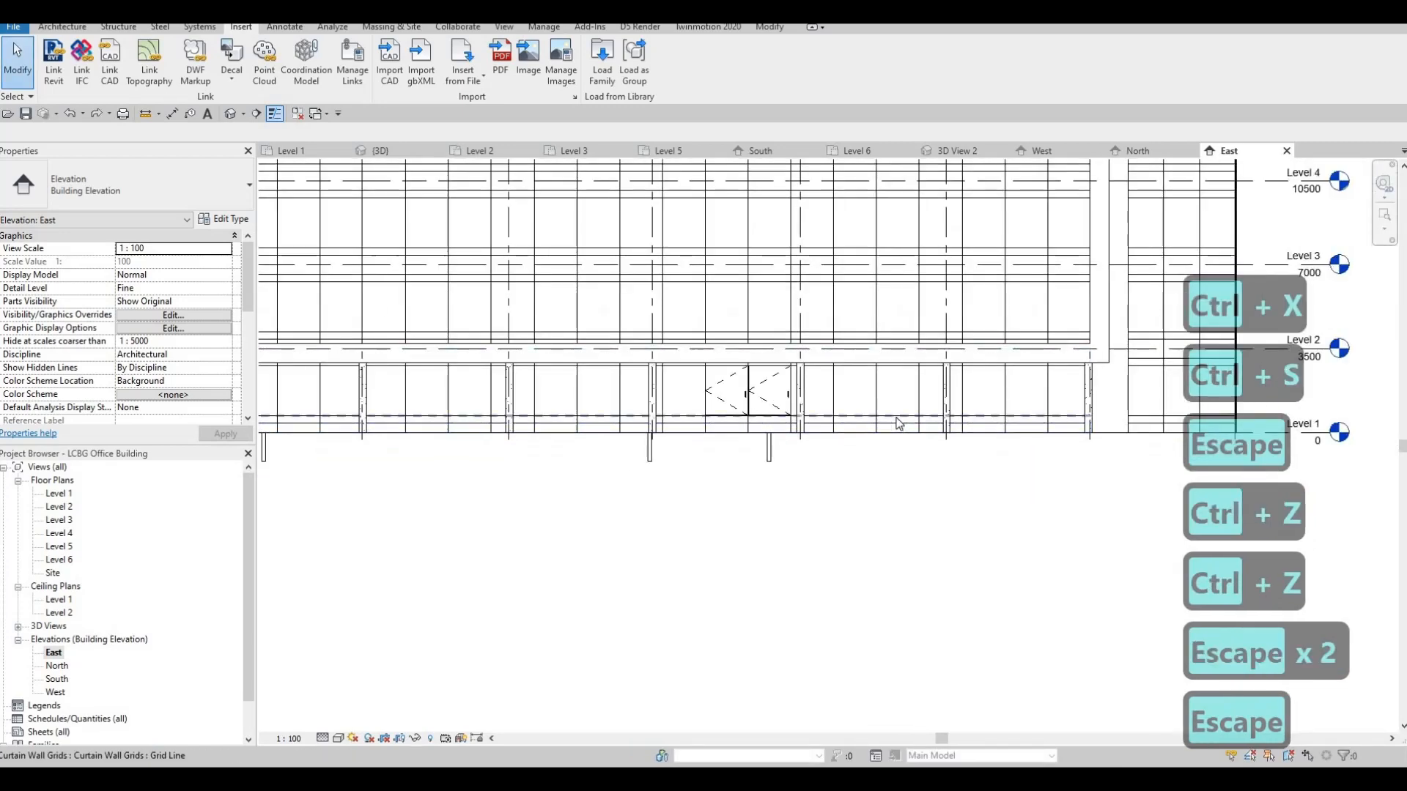
pyautogui.click(897, 417)
pyautogui.scroll(2, 1107, 421)
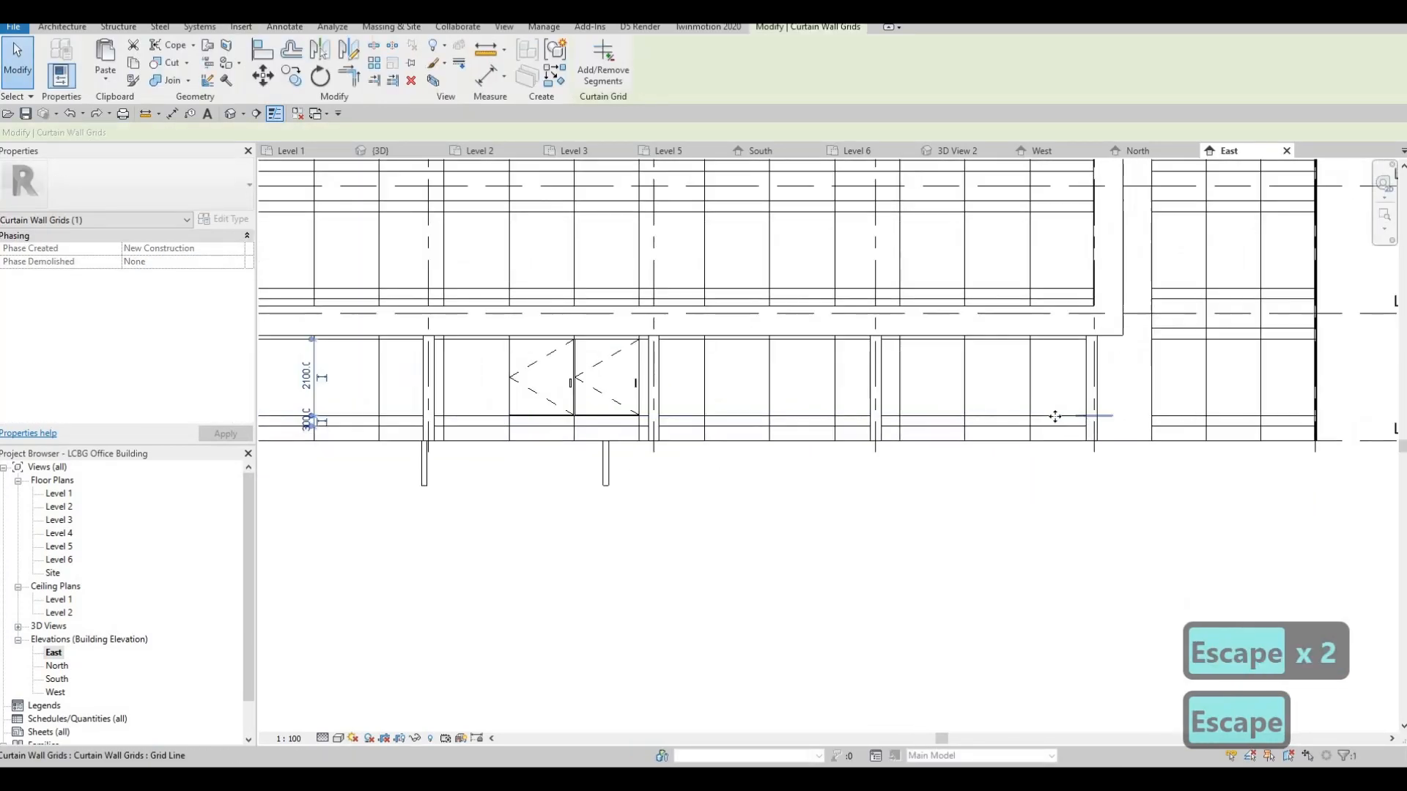
pyautogui.scroll(2, 1055, 417)
pyautogui.moveTo(1023, 411)
pyautogui.mouseDown()
pyautogui.moveTo(729, 409)
pyautogui.moveTo(1033, 419)
pyautogui.mouseUp()
pyautogui.scroll(-4, 992, 425)
pyautogui.press('Escape')
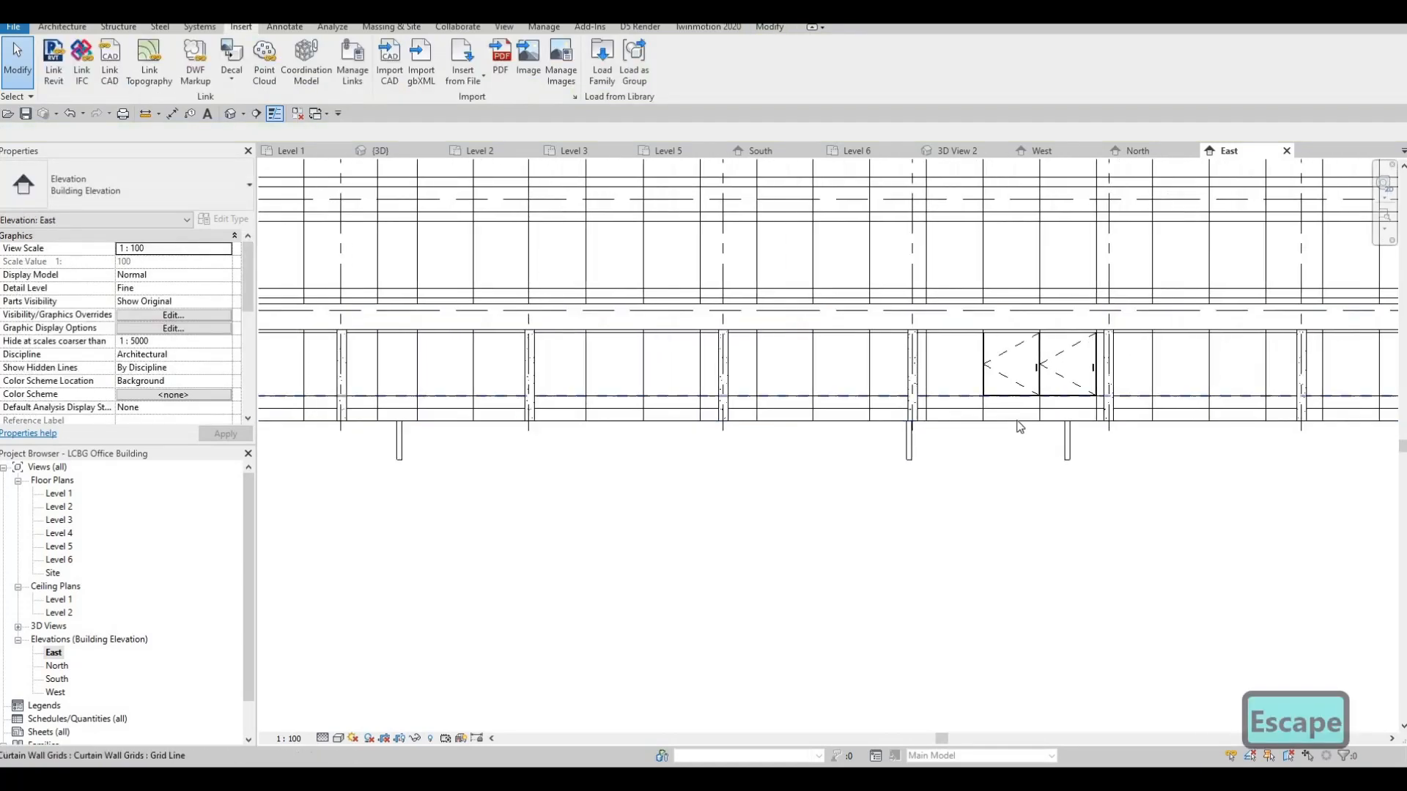
# Step: Try to remove the grid line segment directly beneath the entrance doors with Add/Remove Segments
pyautogui.click(974, 396)
pyautogui.click(602, 62)
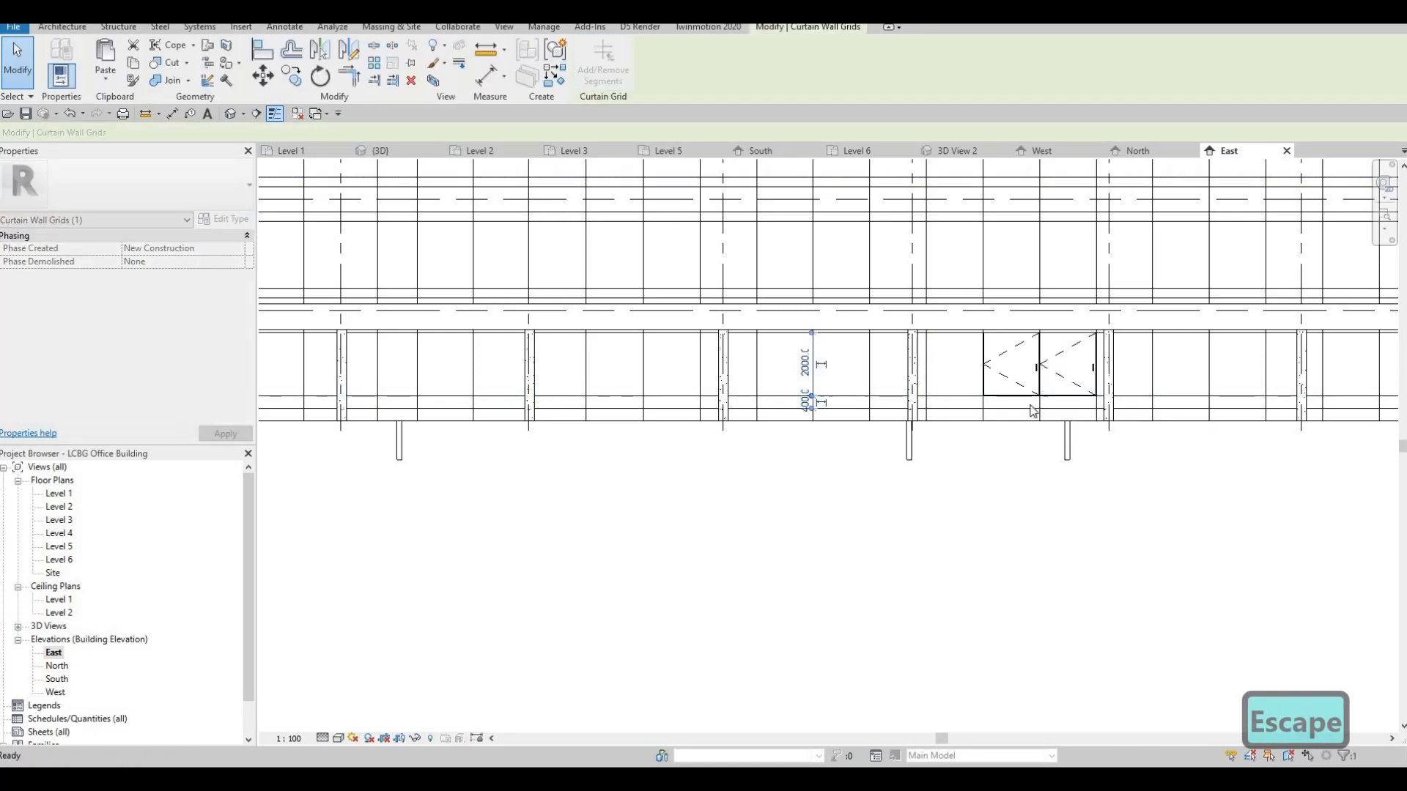
pyautogui.scroll(2, 1009, 412)
pyautogui.press('Tab')
pyautogui.press('Tab')
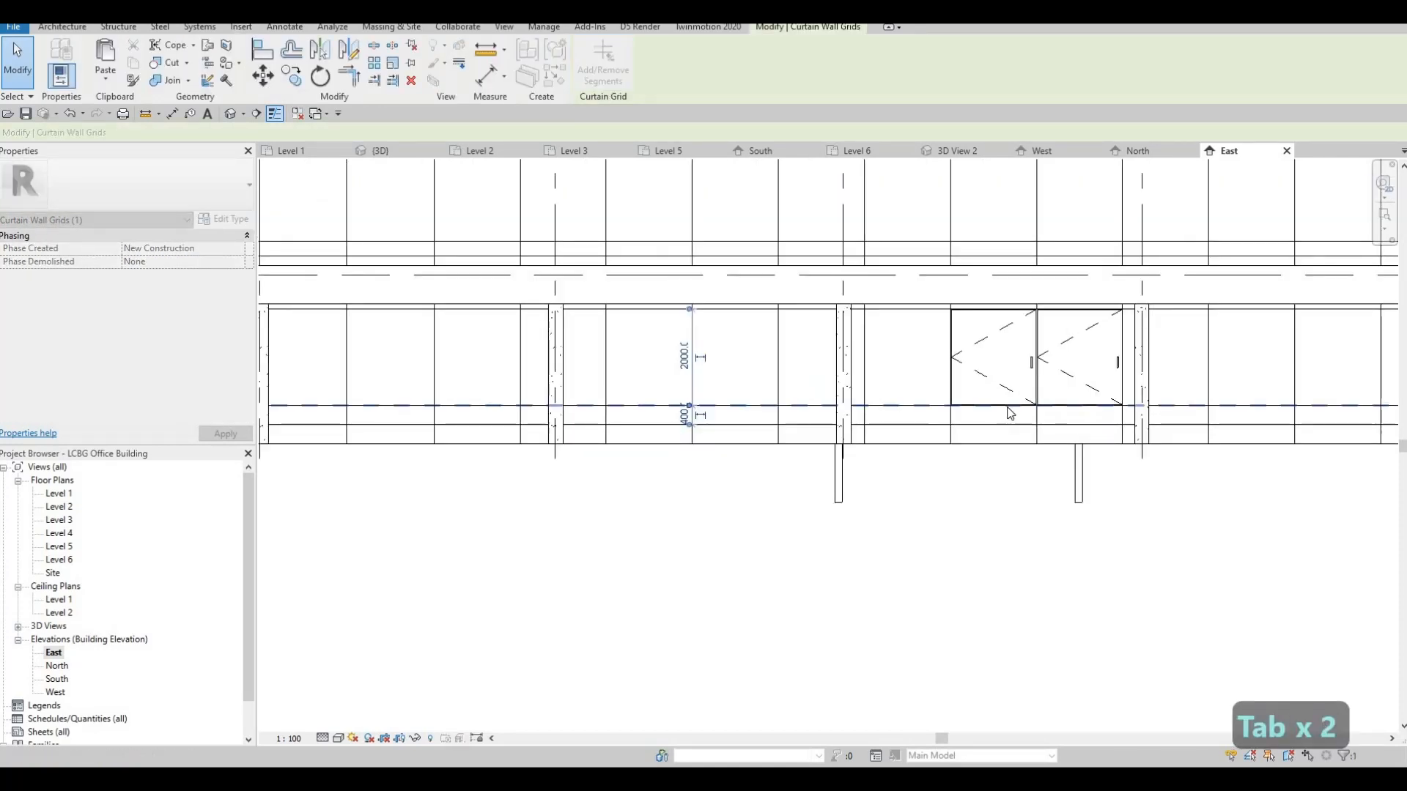
pyautogui.scroll(2, 1000, 414)
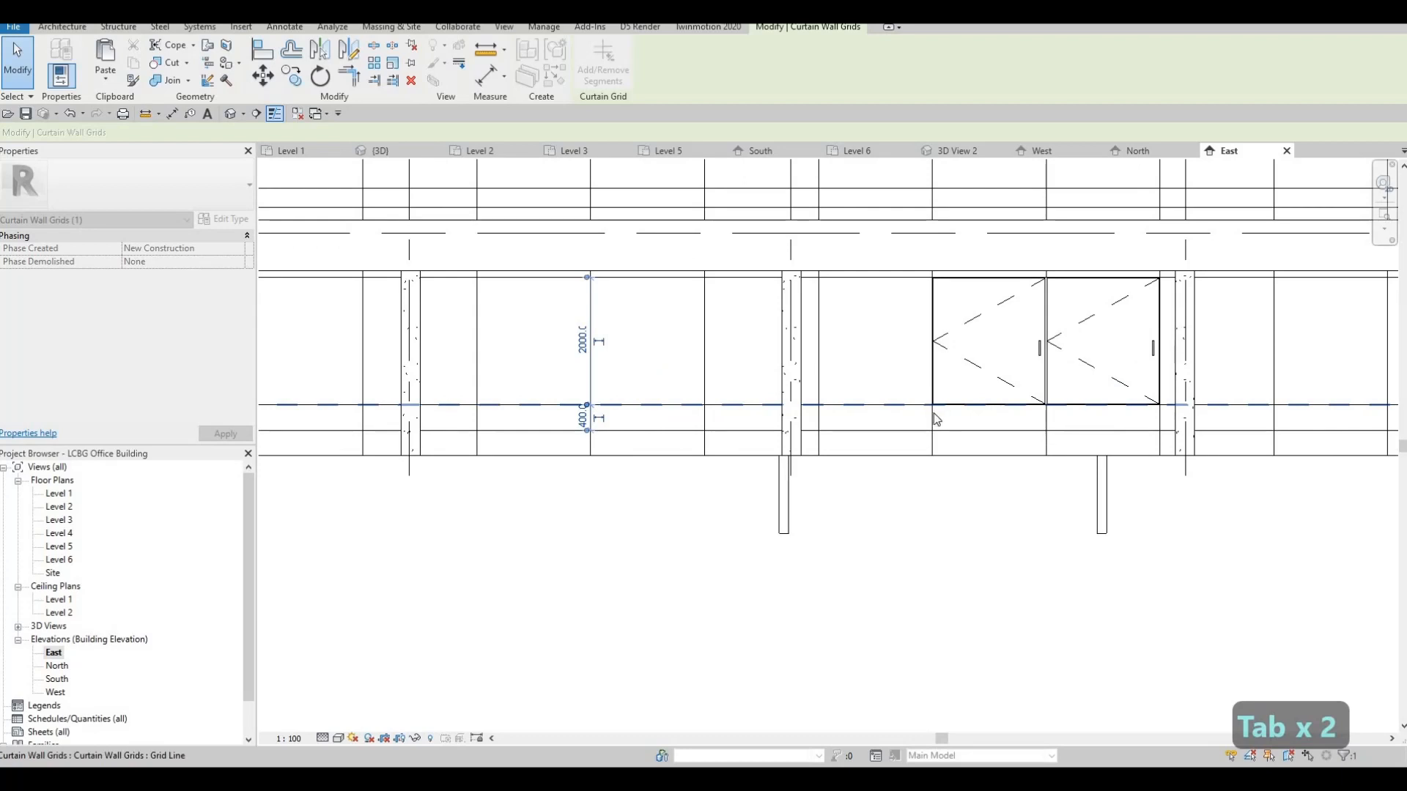
pyautogui.scroll(-2, 956, 409)
pyautogui.press('Escape')
pyautogui.press('Escape')
pyautogui.scroll(-1, 948, 402)
pyautogui.press('Escape')
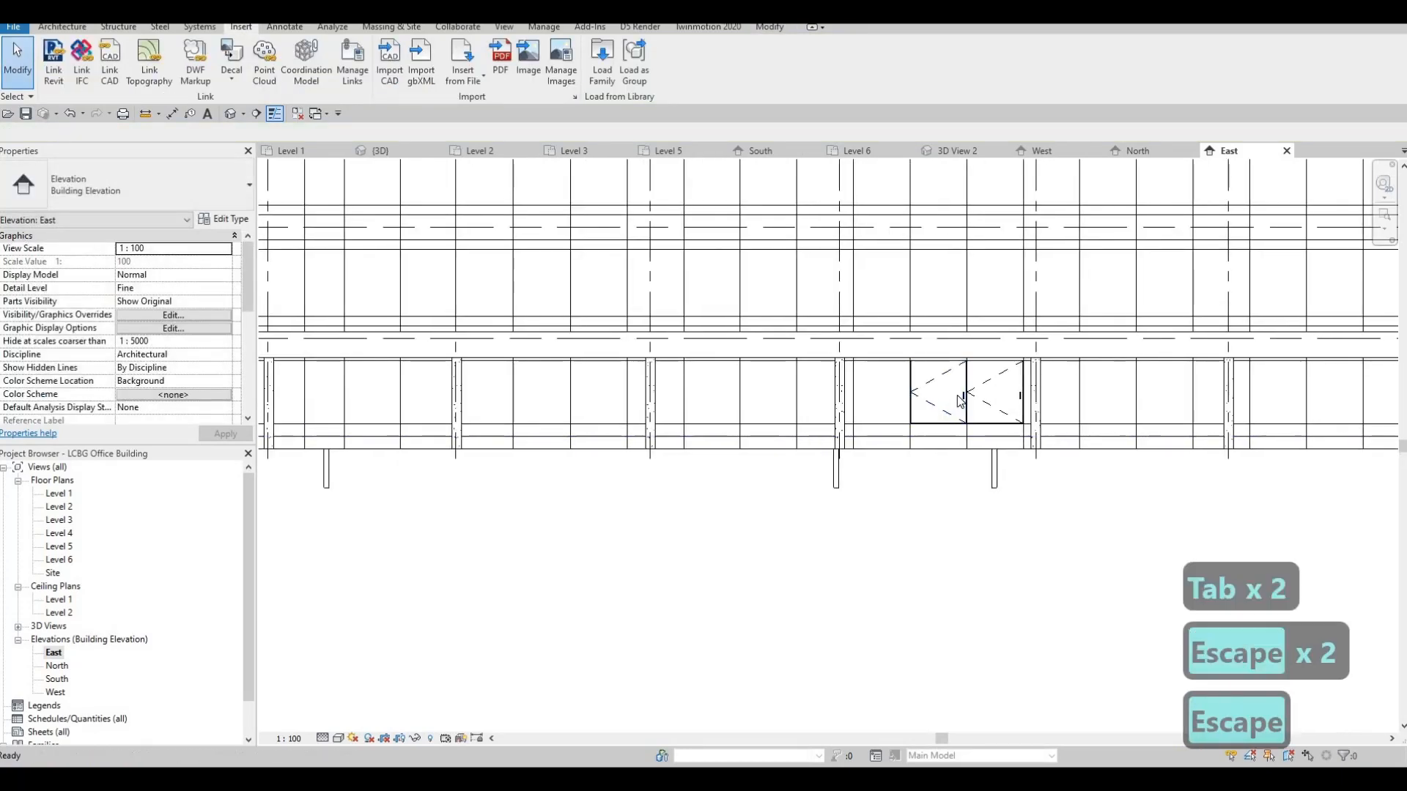
# Step: Undo the recent curtain wall edits, including the grid line move and the two single-glass door panels
pyautogui.click(934, 405)
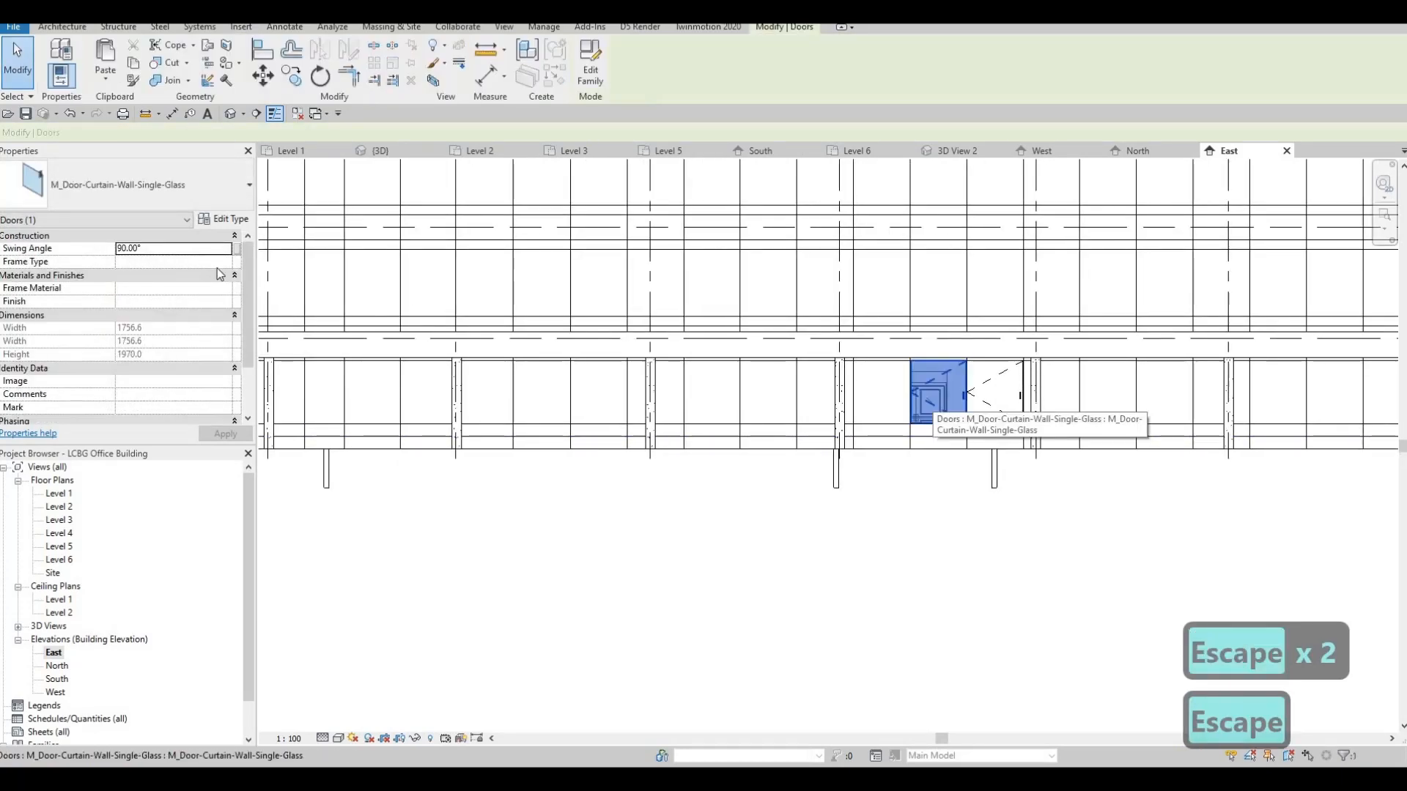
pyautogui.hotkey('ctrl', 'z')
pyautogui.hotkey('ctrl', 'z')
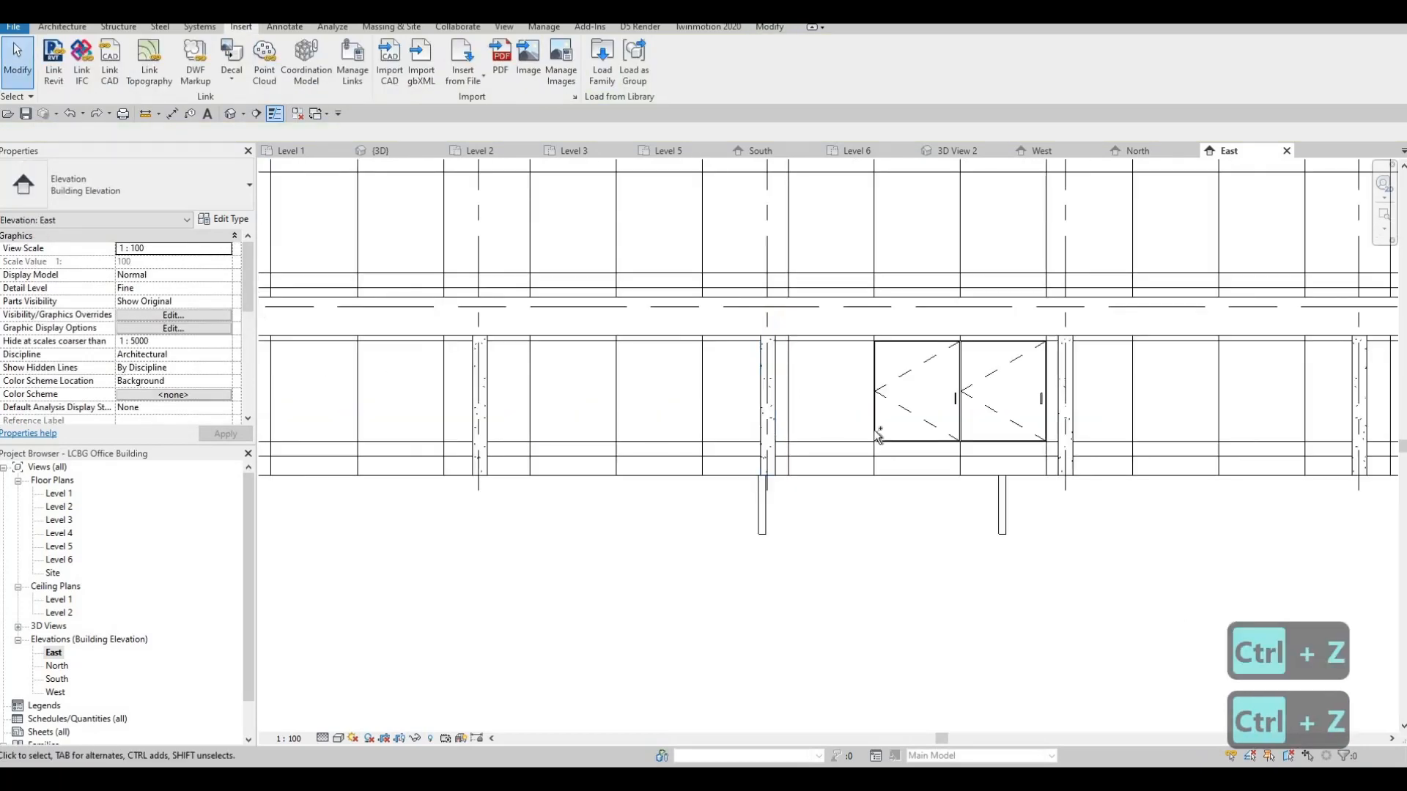
pyautogui.hotkey('ctrl', 'z')
pyautogui.hotkey('ctrl', 'z')
pyautogui.press('Escape')
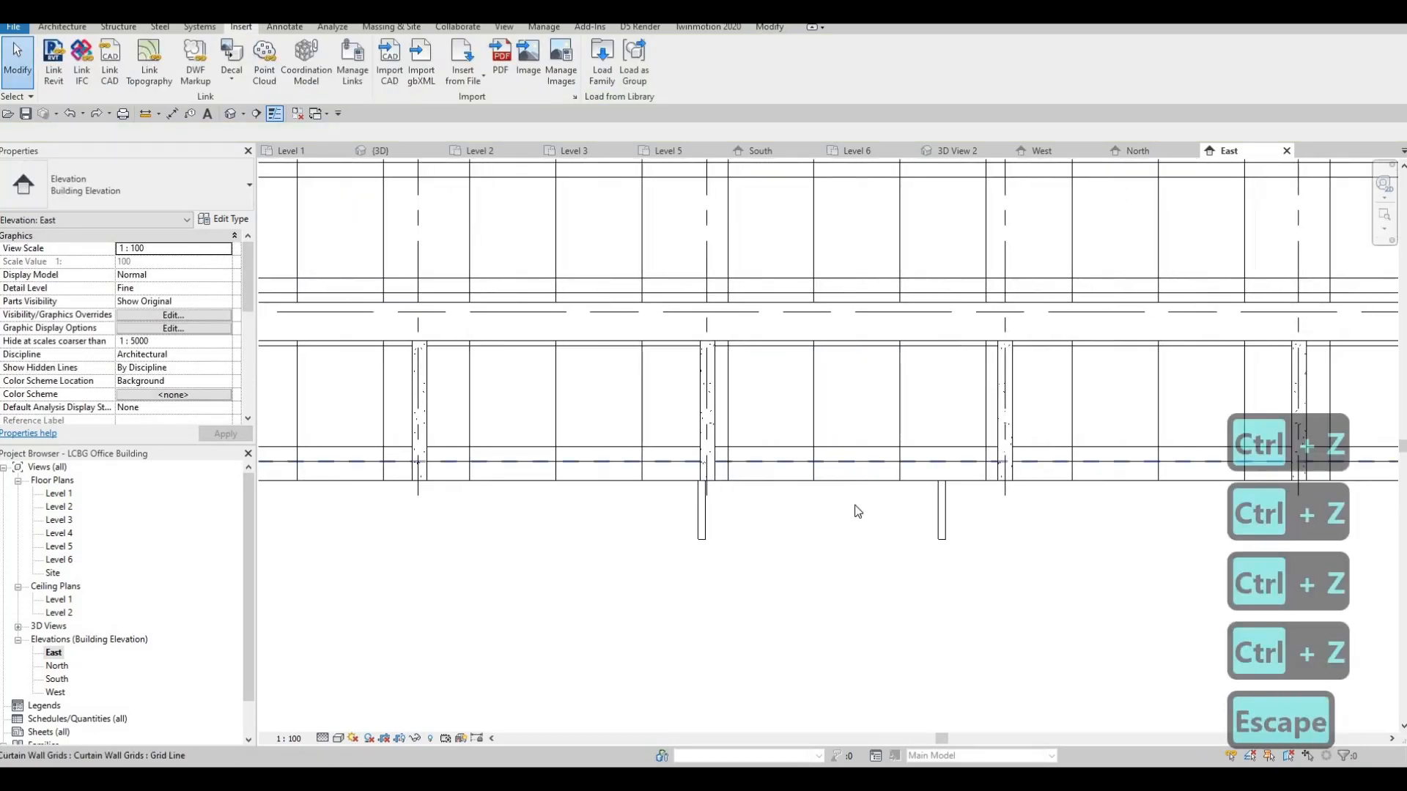
pyautogui.press('Escape')
pyautogui.press('F1')
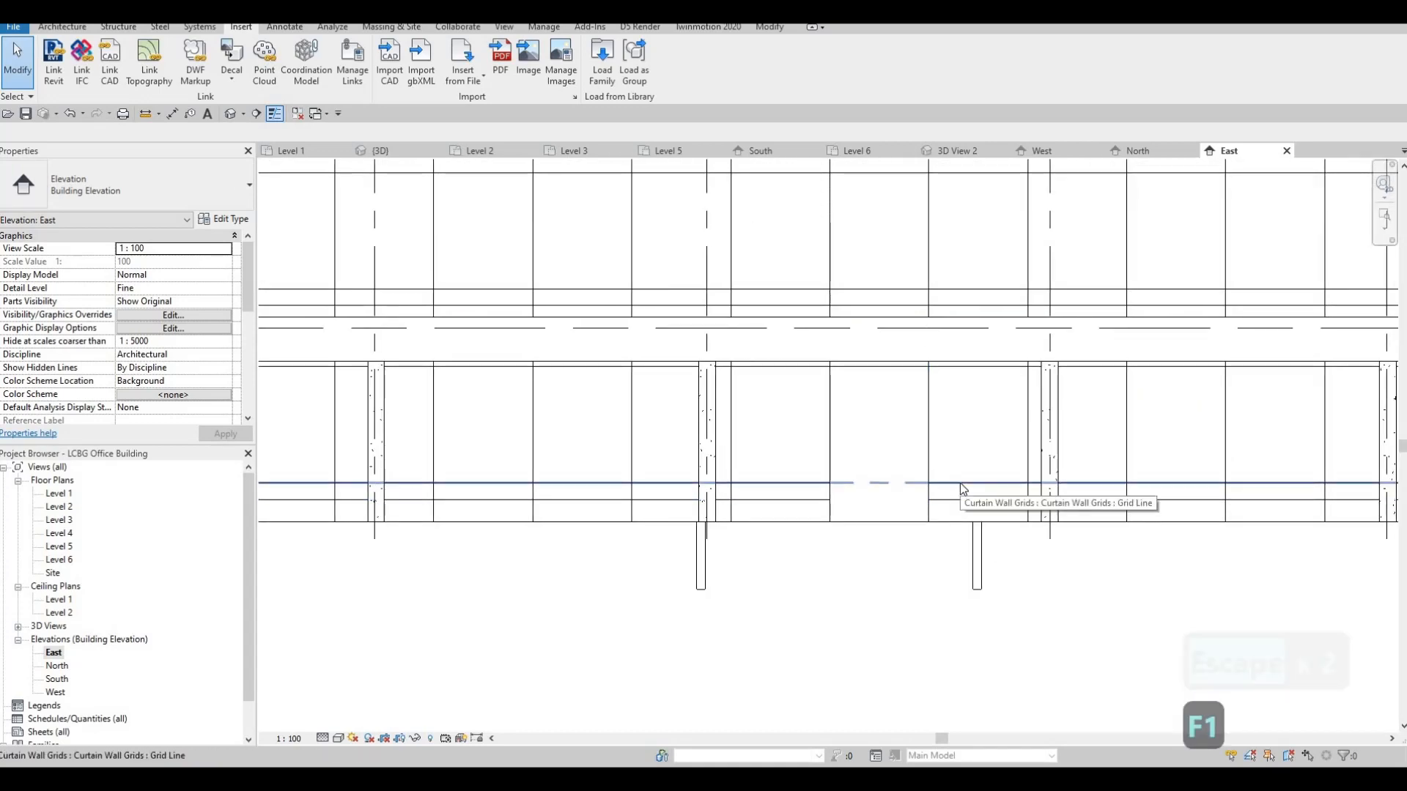
pyautogui.moveTo(961, 483)
pyautogui.mouseDown()
pyautogui.moveTo(957, 495)
pyautogui.moveTo(970, 492)
pyautogui.mouseUp()
pyautogui.press('Escape')
pyautogui.press('Escape')
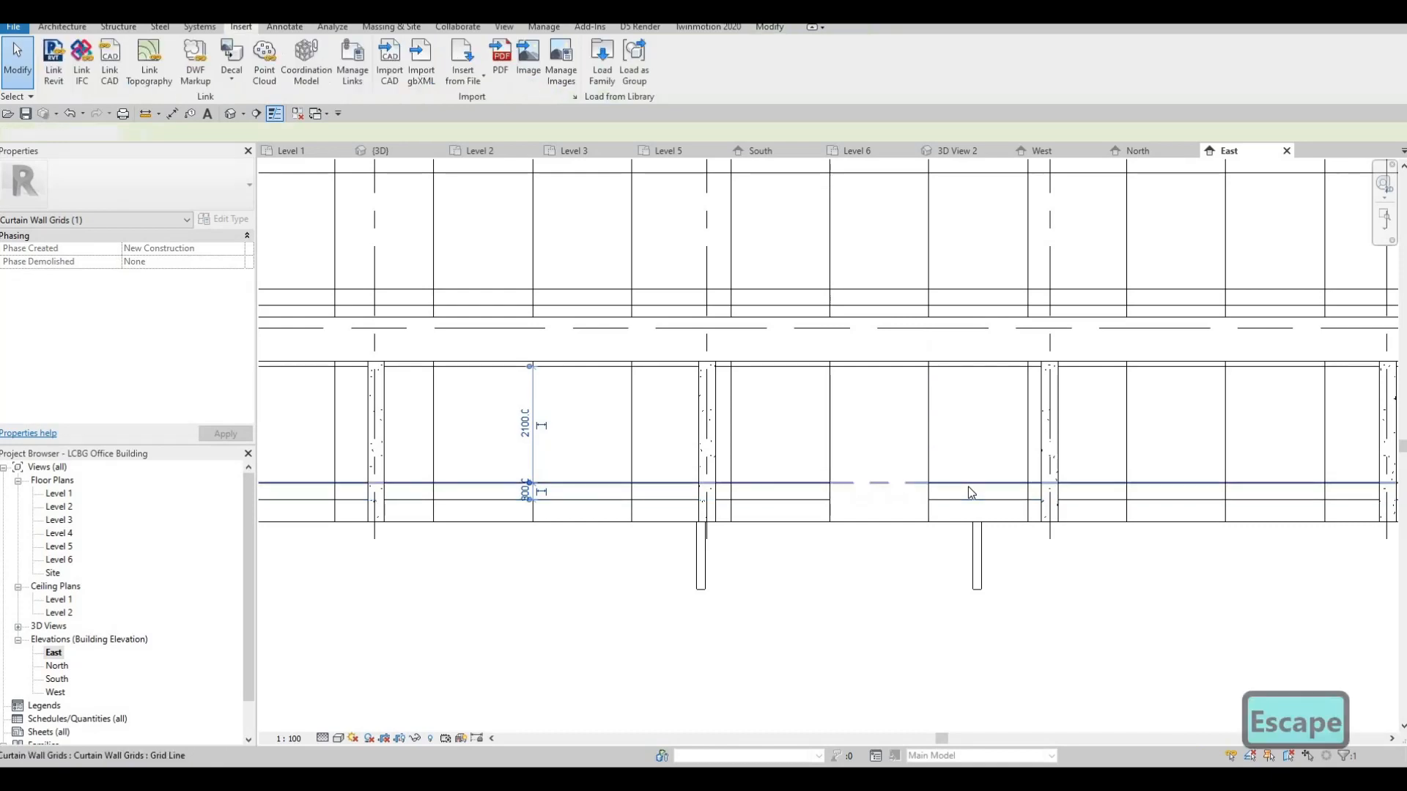
# Step: Try to remove the upper low-level grid line's segment just right of the open bay with Add/Remove Segments, accepting deletion of the mullions
pyautogui.press('Tab')
pyautogui.press('Tab')
pyautogui.press('Tab')
pyautogui.press('Tab')
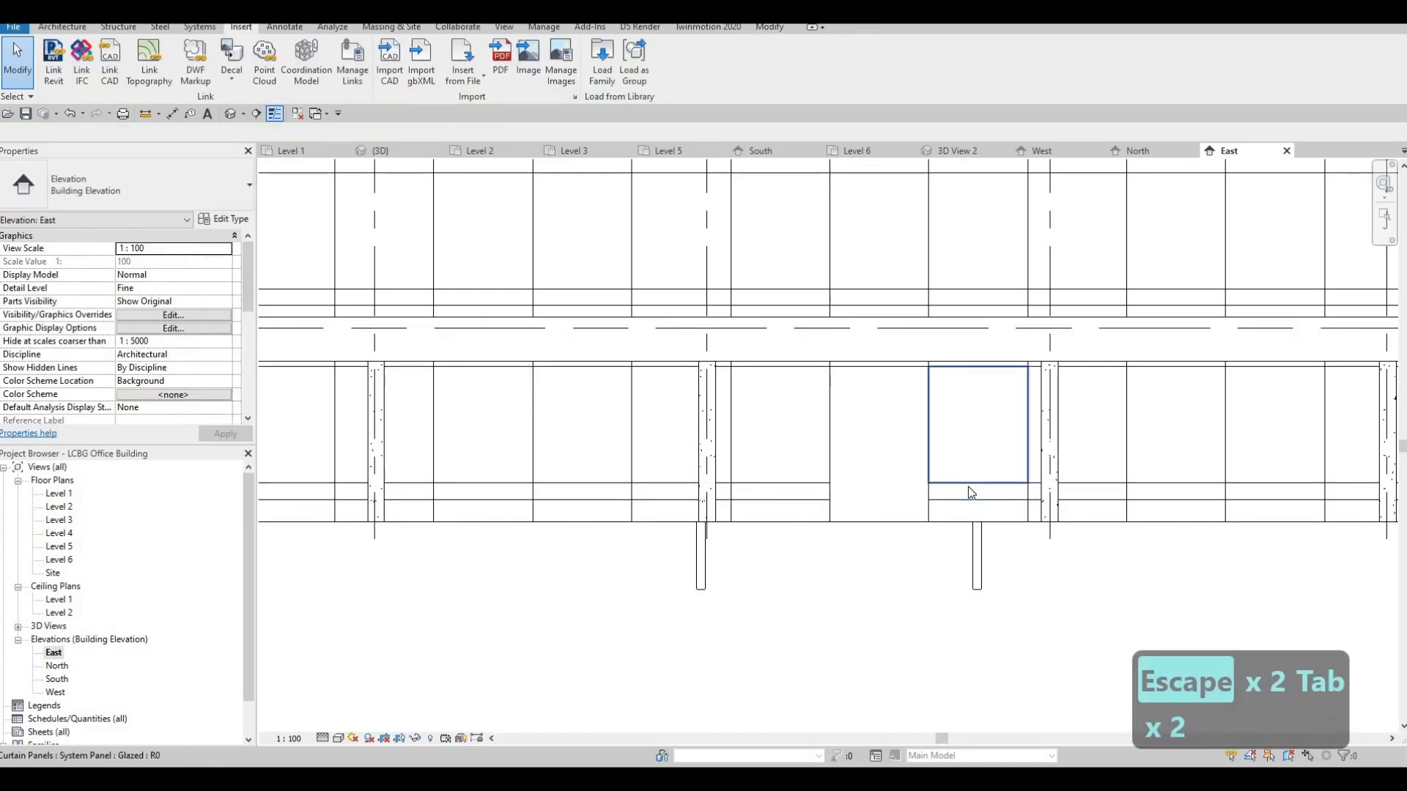
pyautogui.click(968, 486)
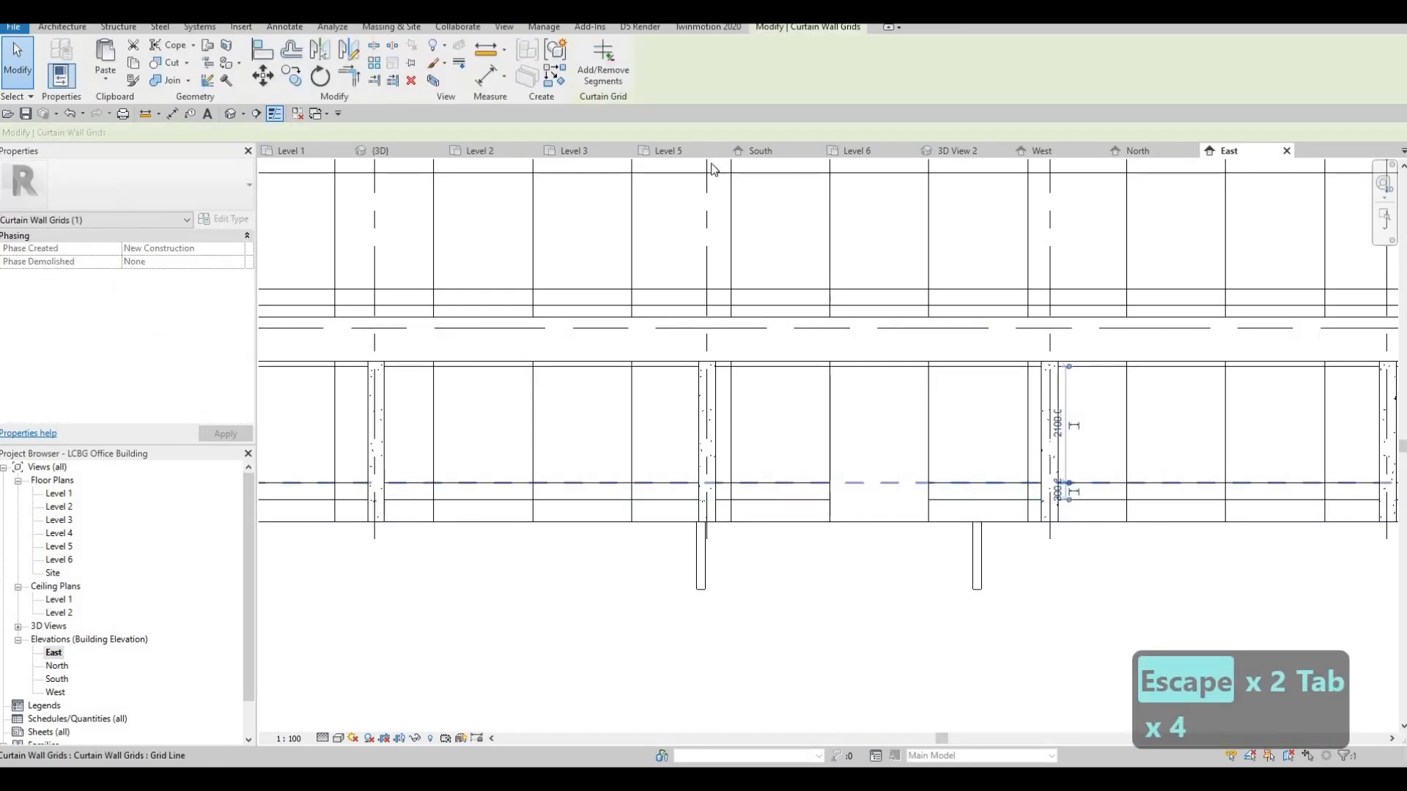
pyautogui.click(614, 82)
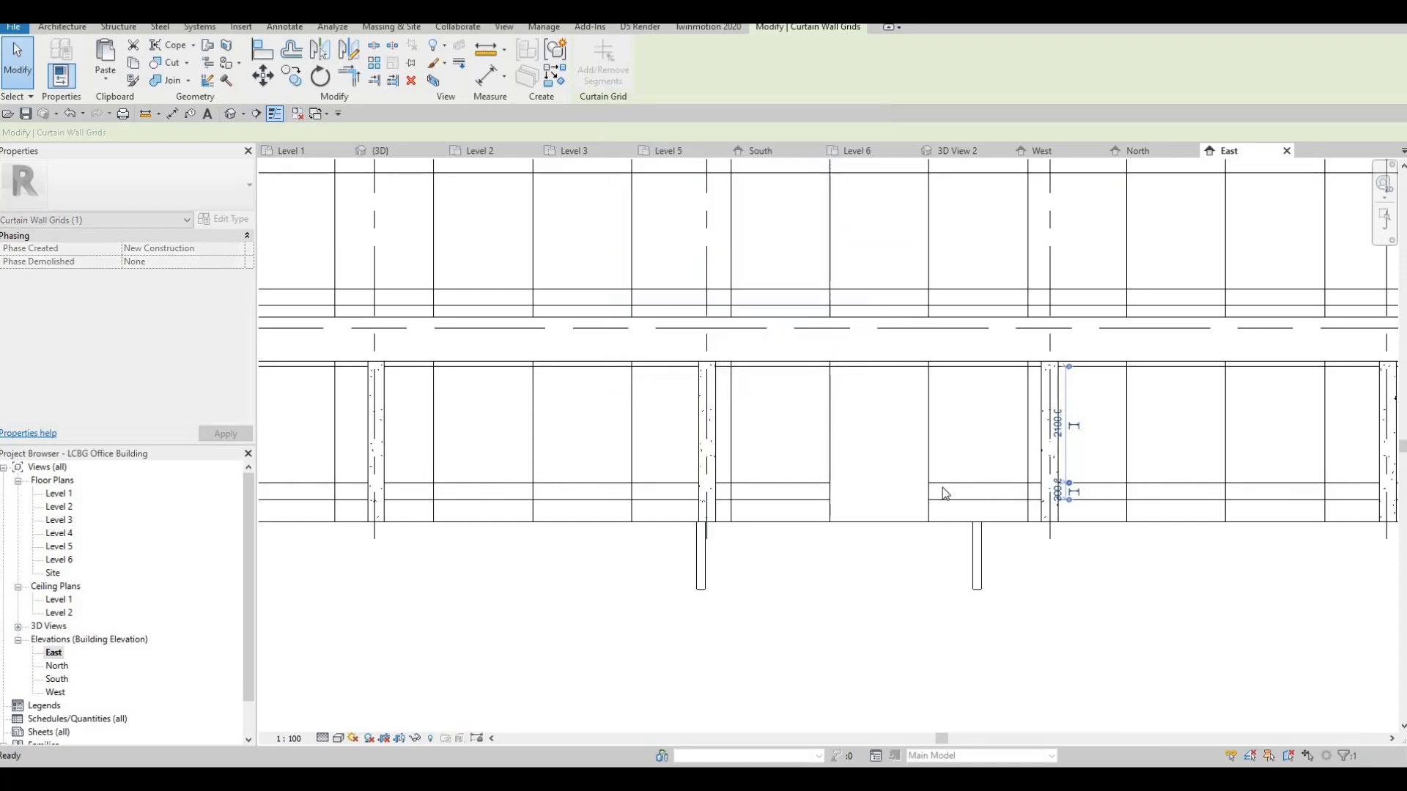
pyautogui.click(946, 483)
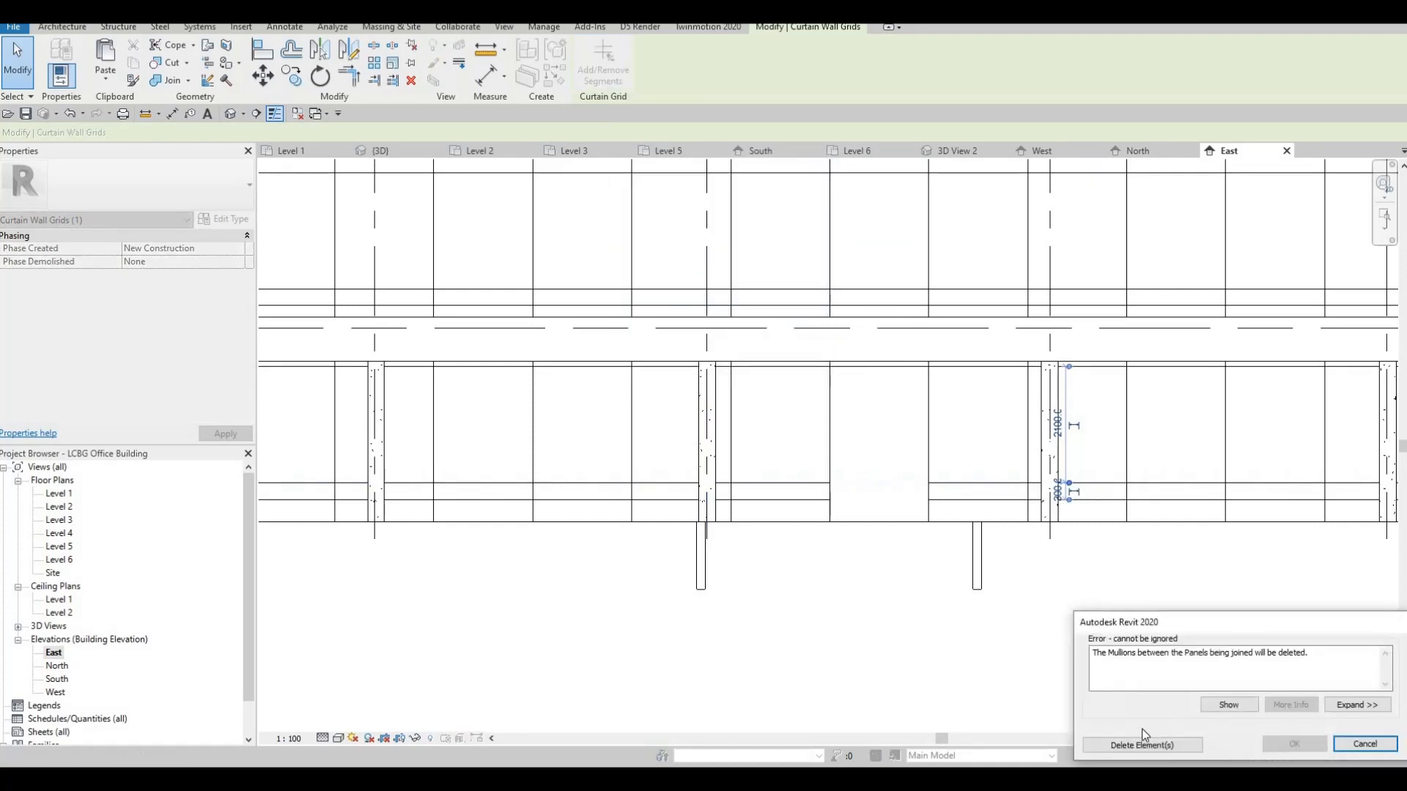
pyautogui.click(1139, 745)
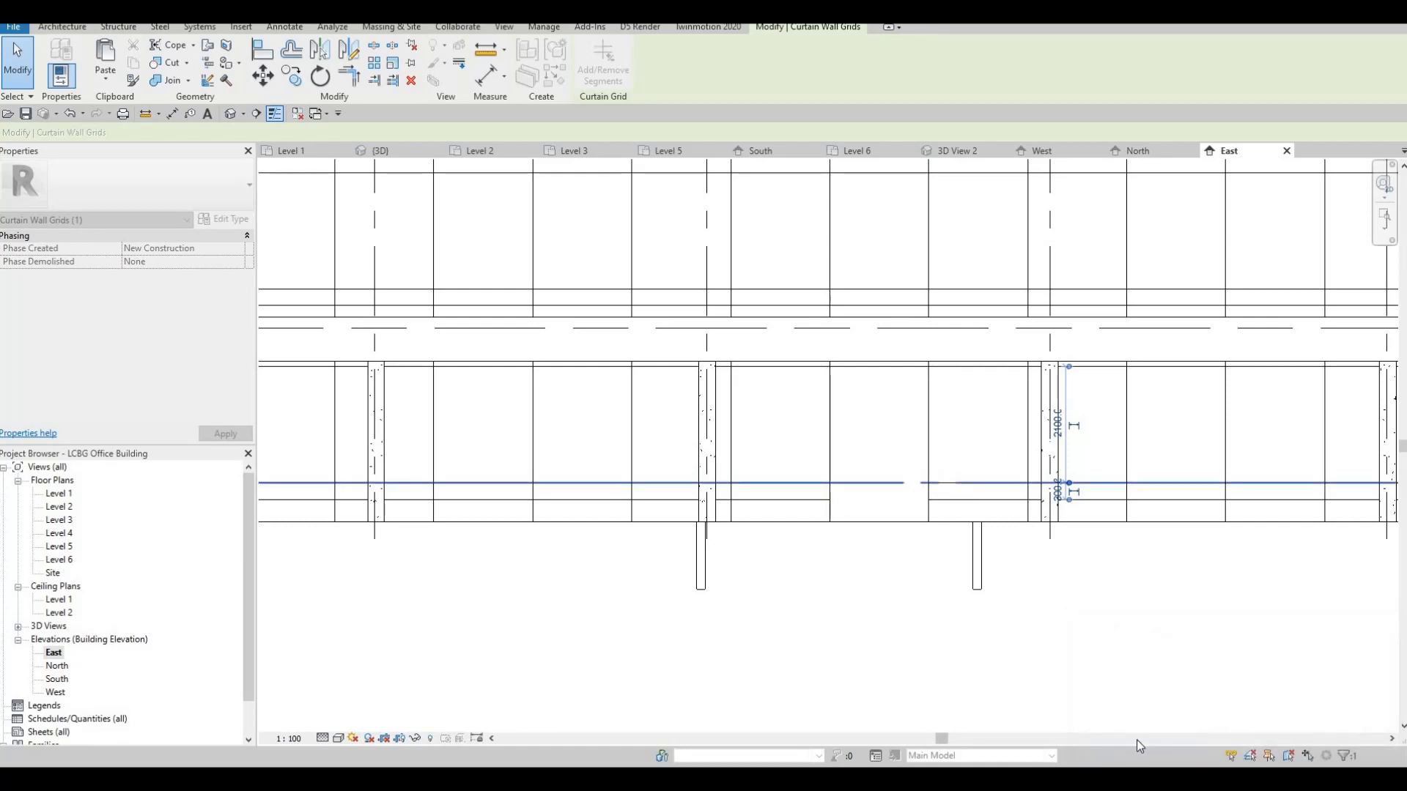
pyautogui.moveTo(1377, 548); pyautogui.dragTo(1011, 521, button='middle')
pyautogui.press('Escape')
pyautogui.press('Escape')
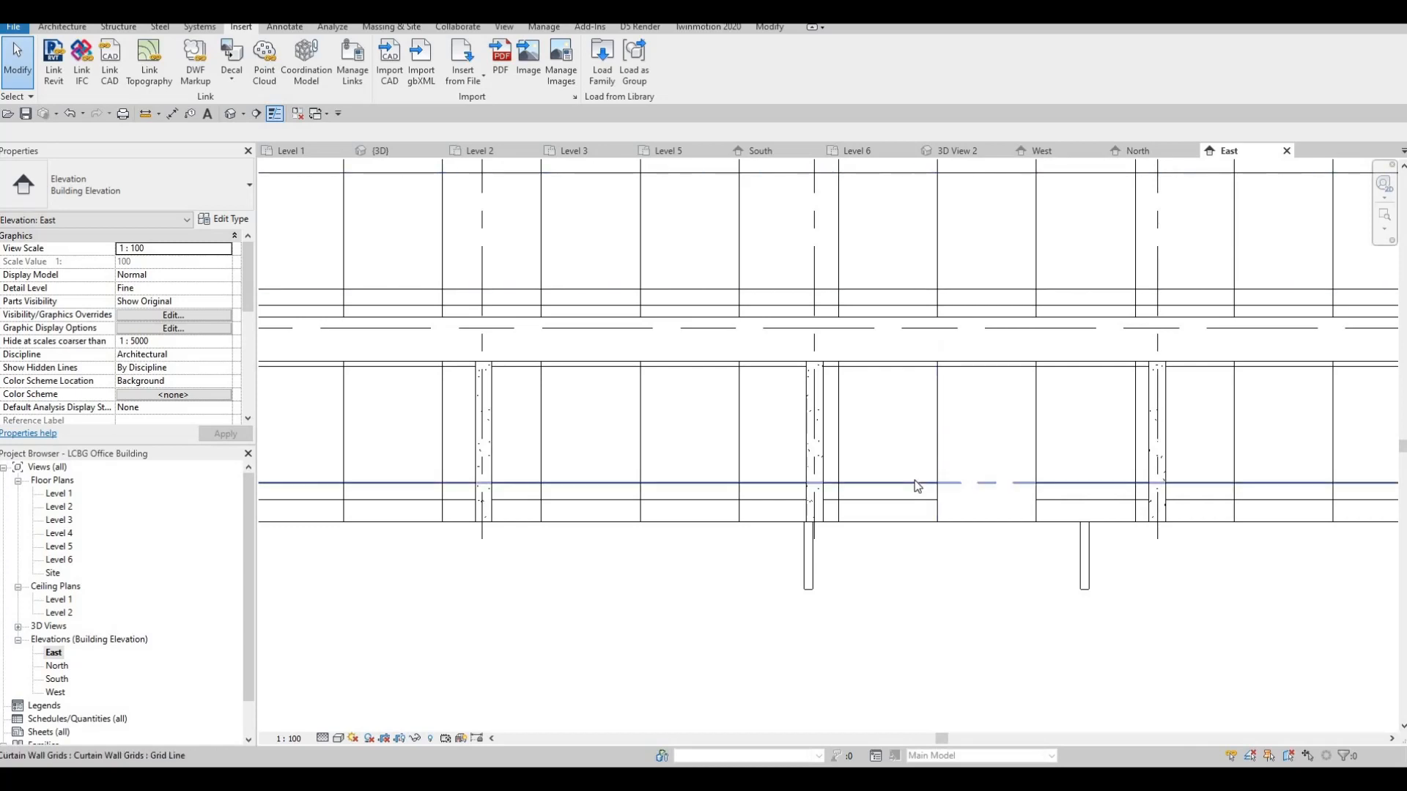
pyautogui.press('Tab')
pyautogui.press('Tab')
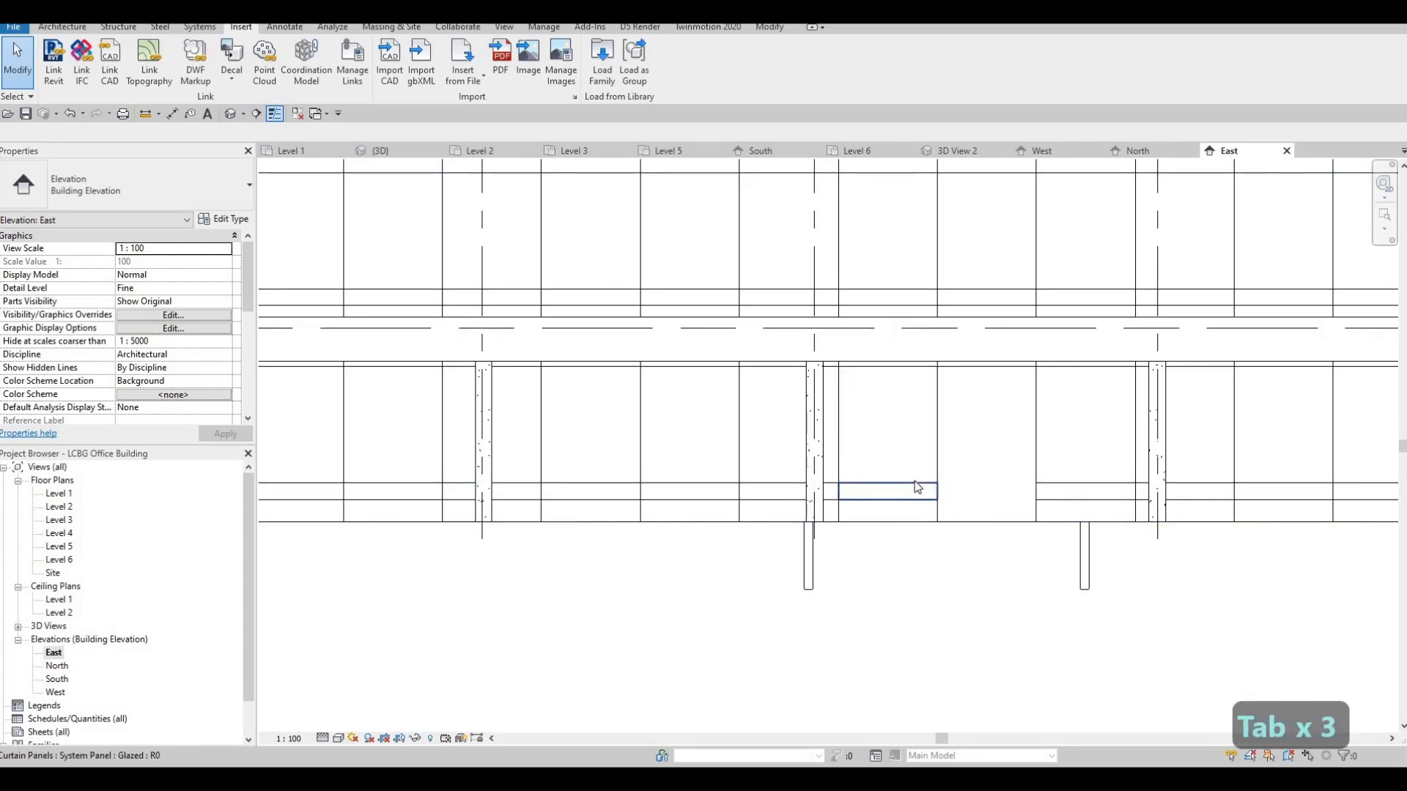
pyautogui.press('Tab')
pyautogui.click(915, 488)
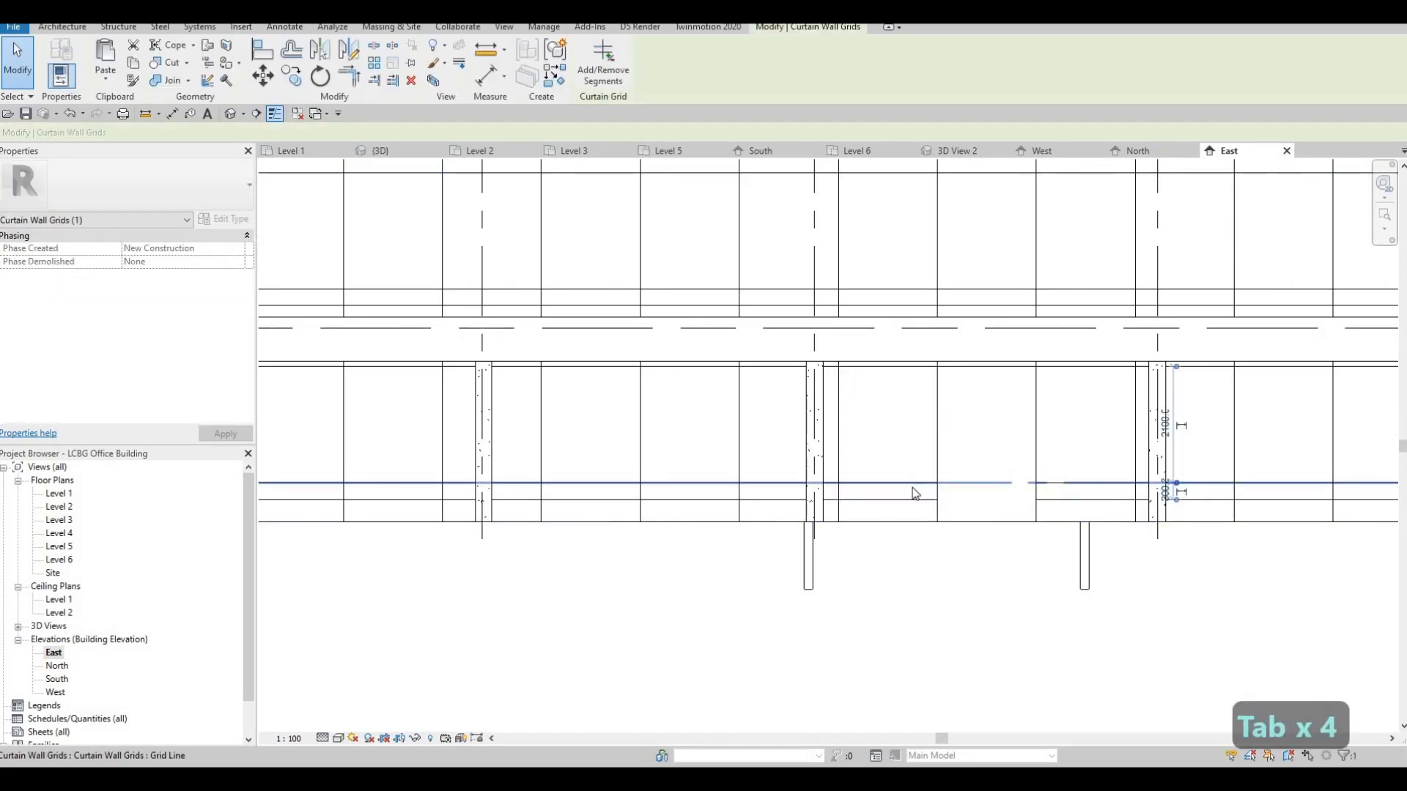
pyautogui.press('Escape')
pyautogui.press('Escape')
# Step: Remove the upper low-level grid line's segment in the bay just left of the open bay with Add/Remove Segments, accepting deletion of the mullions
pyautogui.press('Tab')
pyautogui.press('Tab')
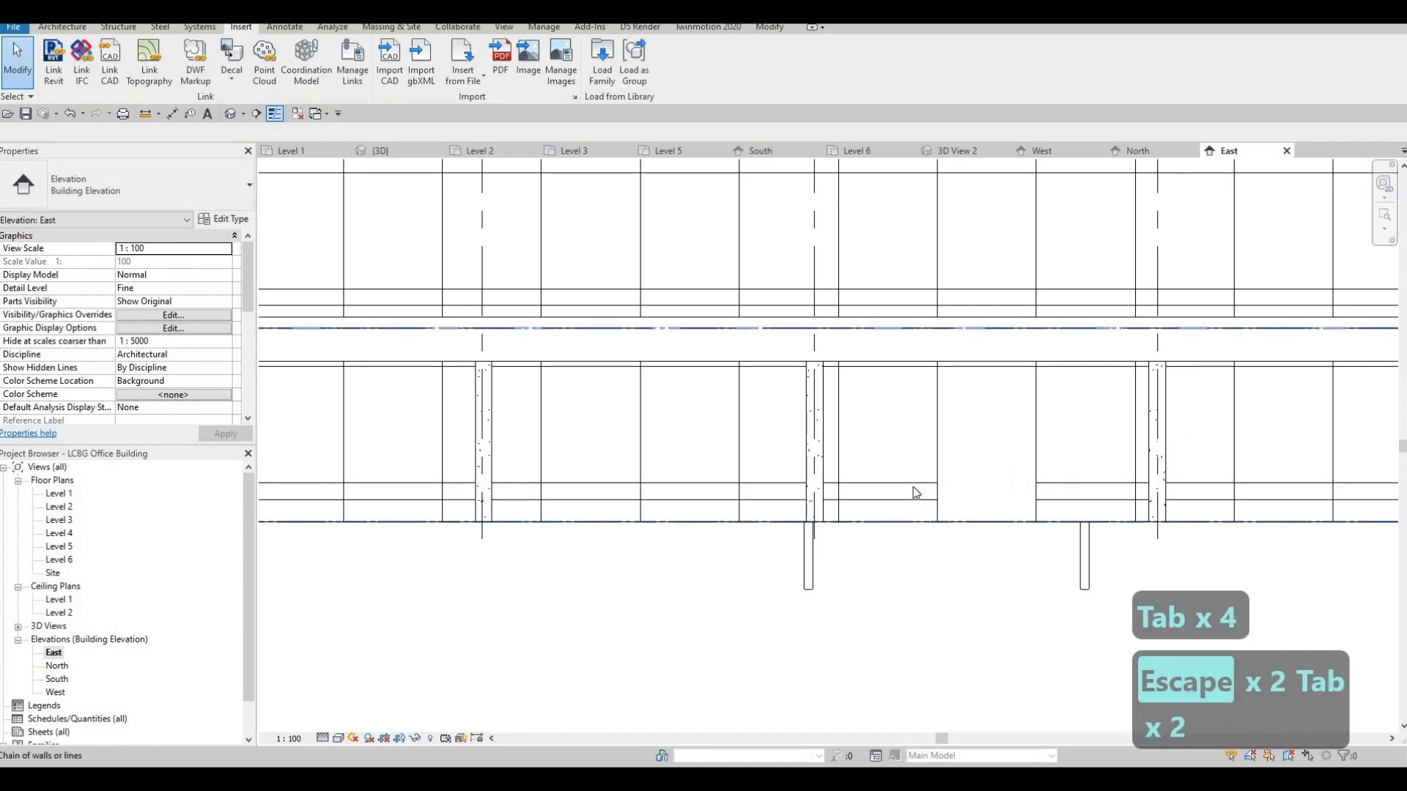
pyautogui.press('Tab')
pyautogui.press('Tab')
pyautogui.press('Tab')
pyautogui.press('Tab')
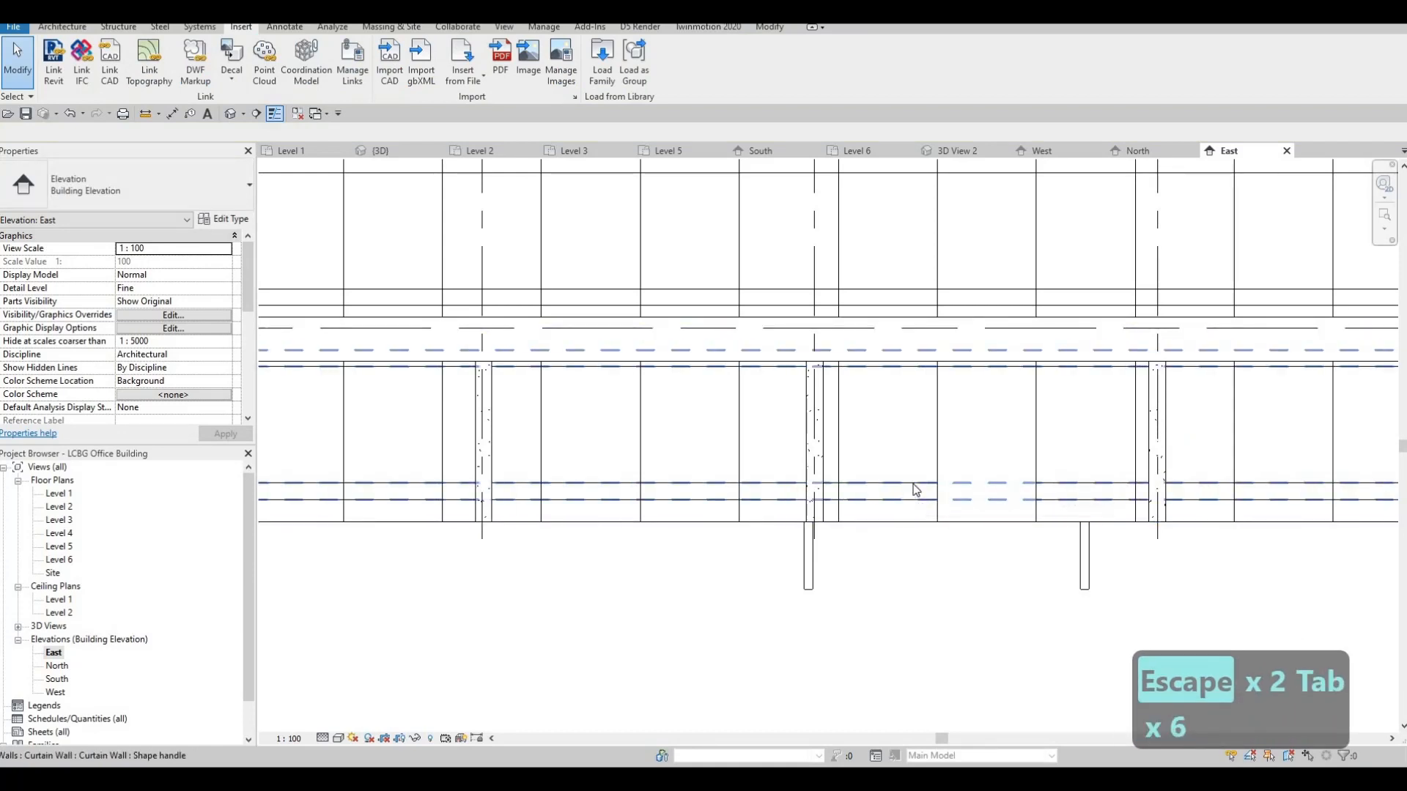
pyautogui.press('Tab')
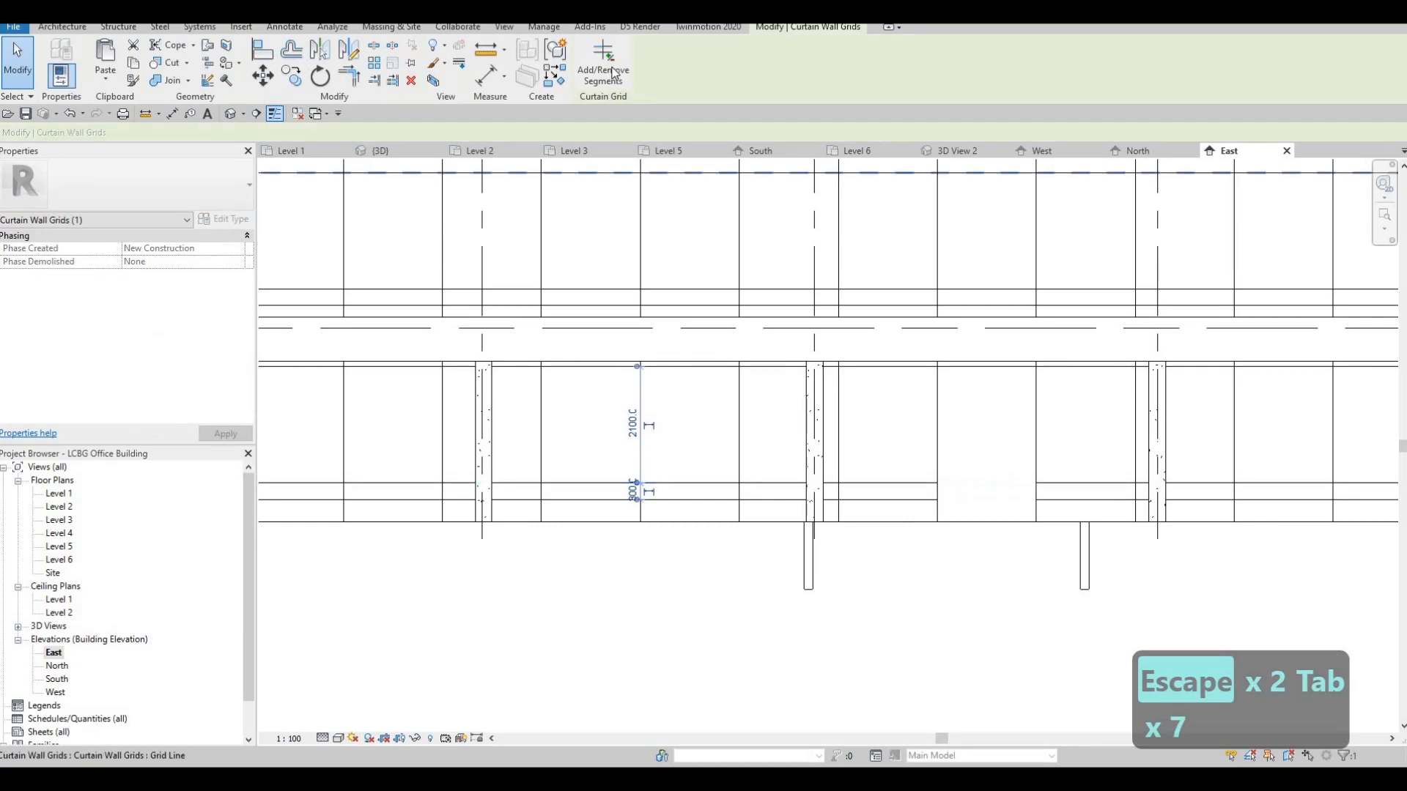
pyautogui.click(603, 73)
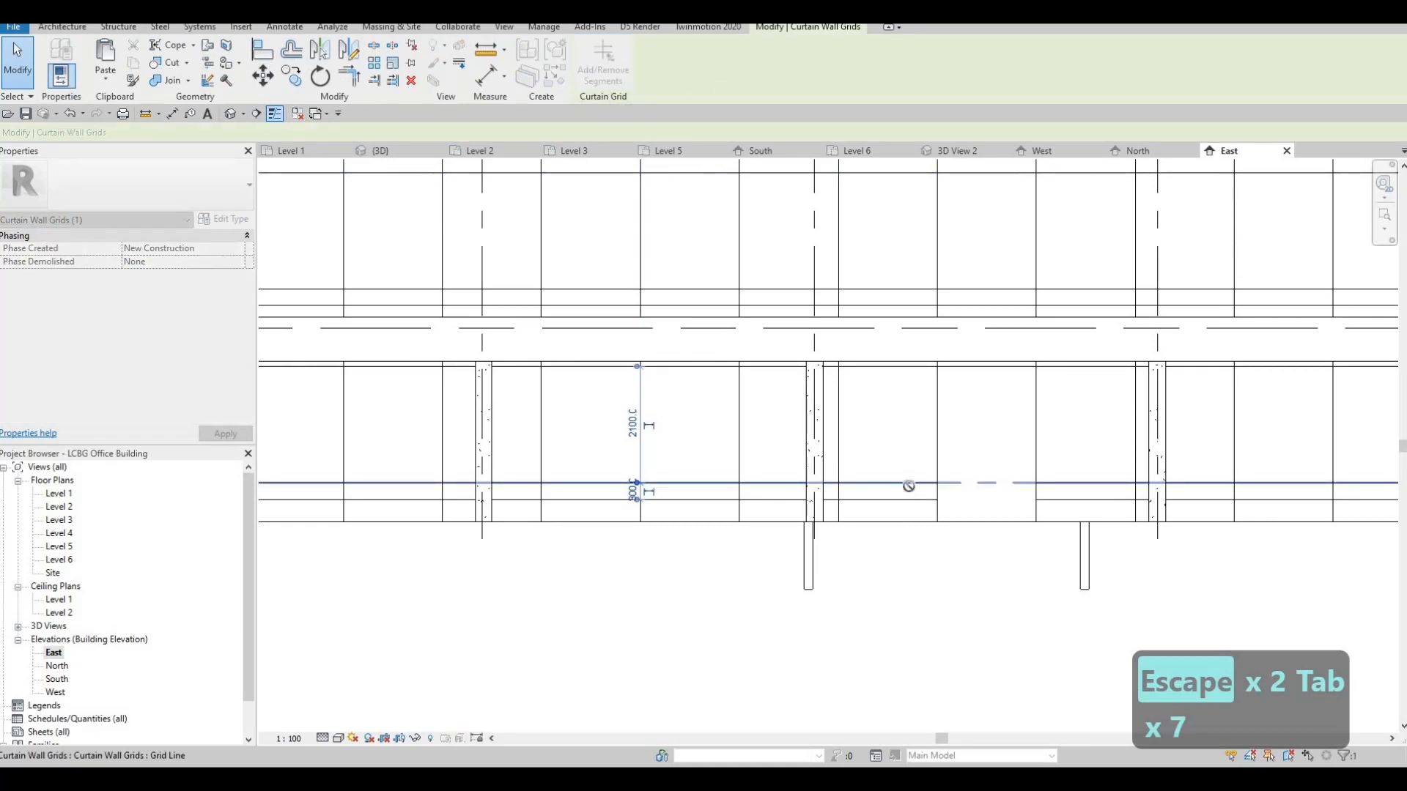
pyautogui.click(930, 514)
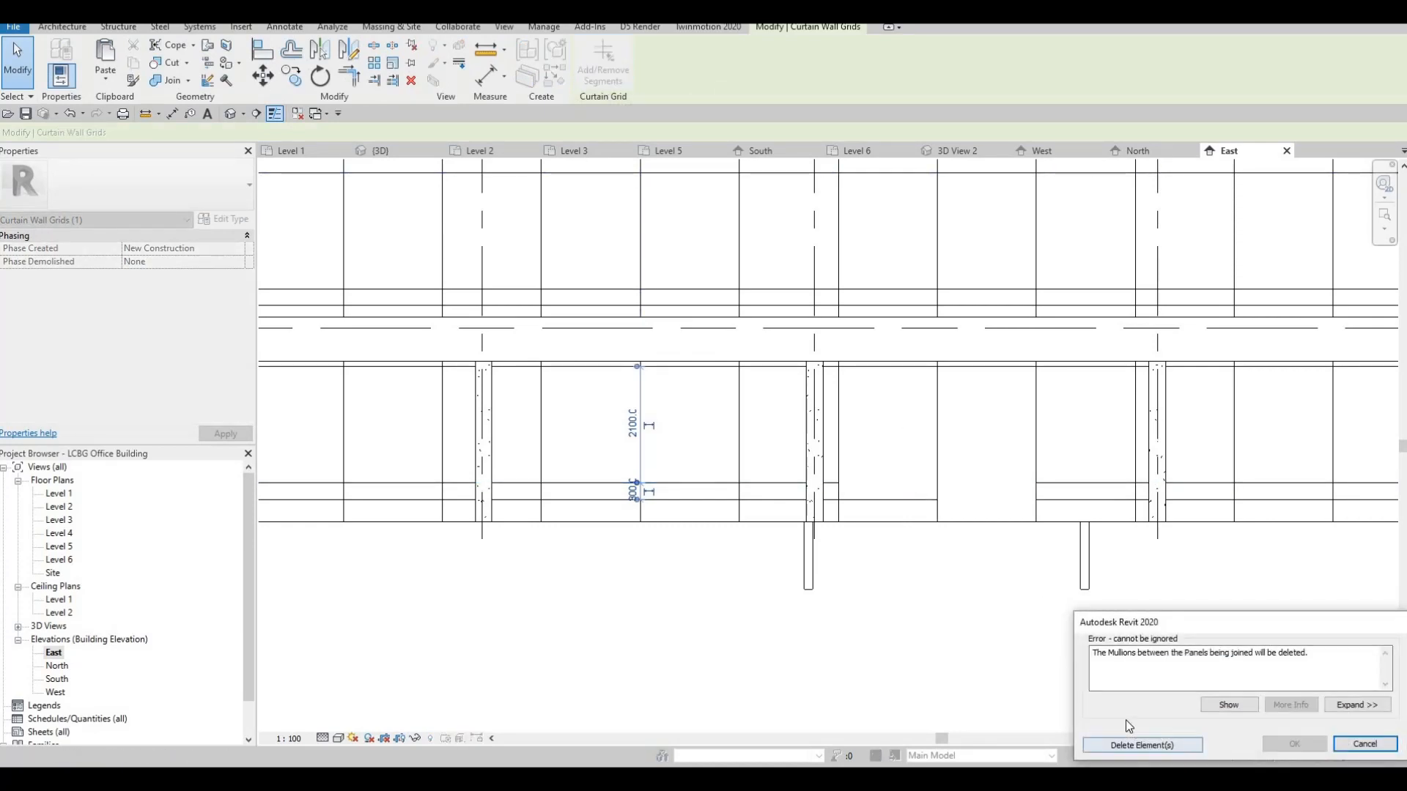
pyautogui.press('Return')
pyautogui.press('Escape')
pyautogui.press('Escape')
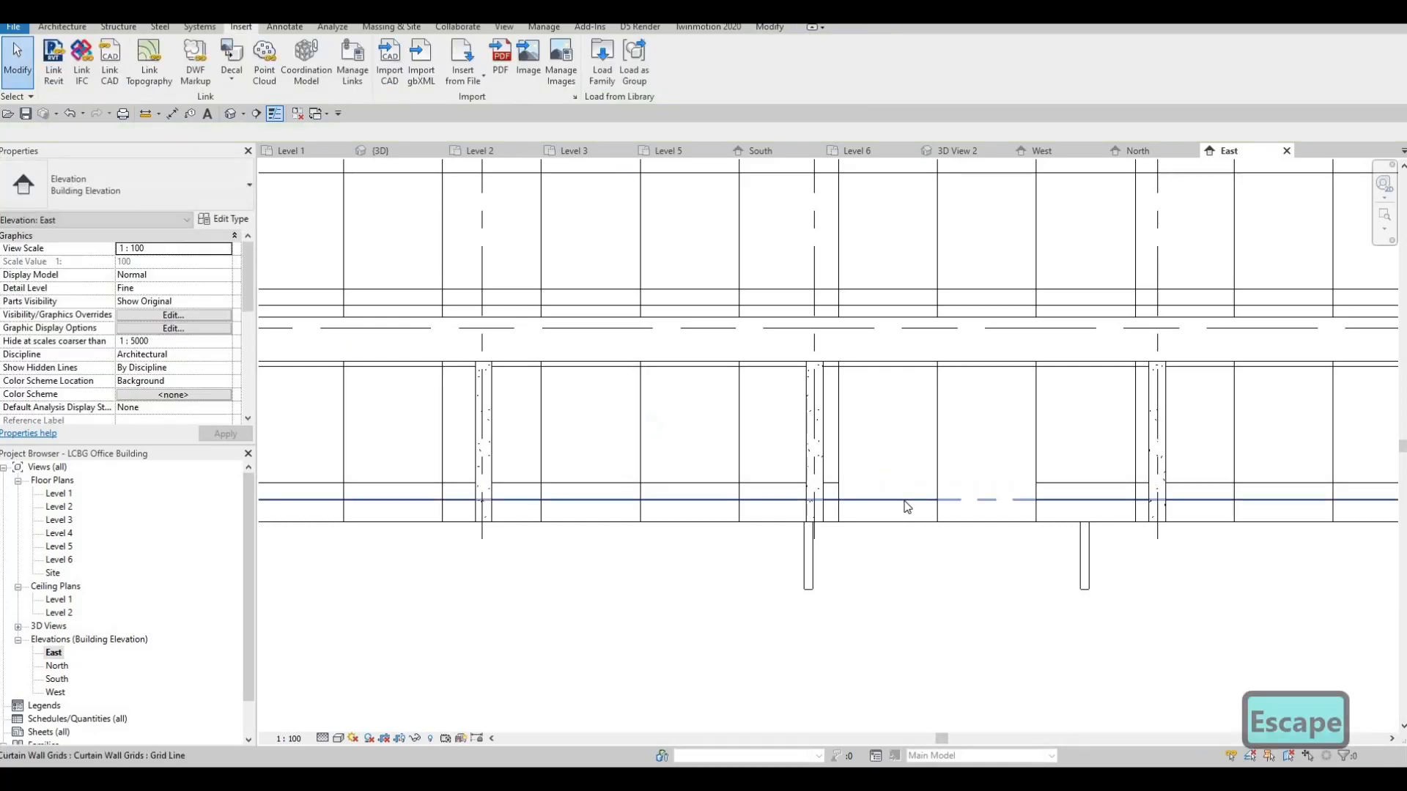
# Step: Remove the lower low-level grid line's segment in that same bay with Add/Remove Segments, deleting the mullions between the joined panels
pyautogui.press('capslock')
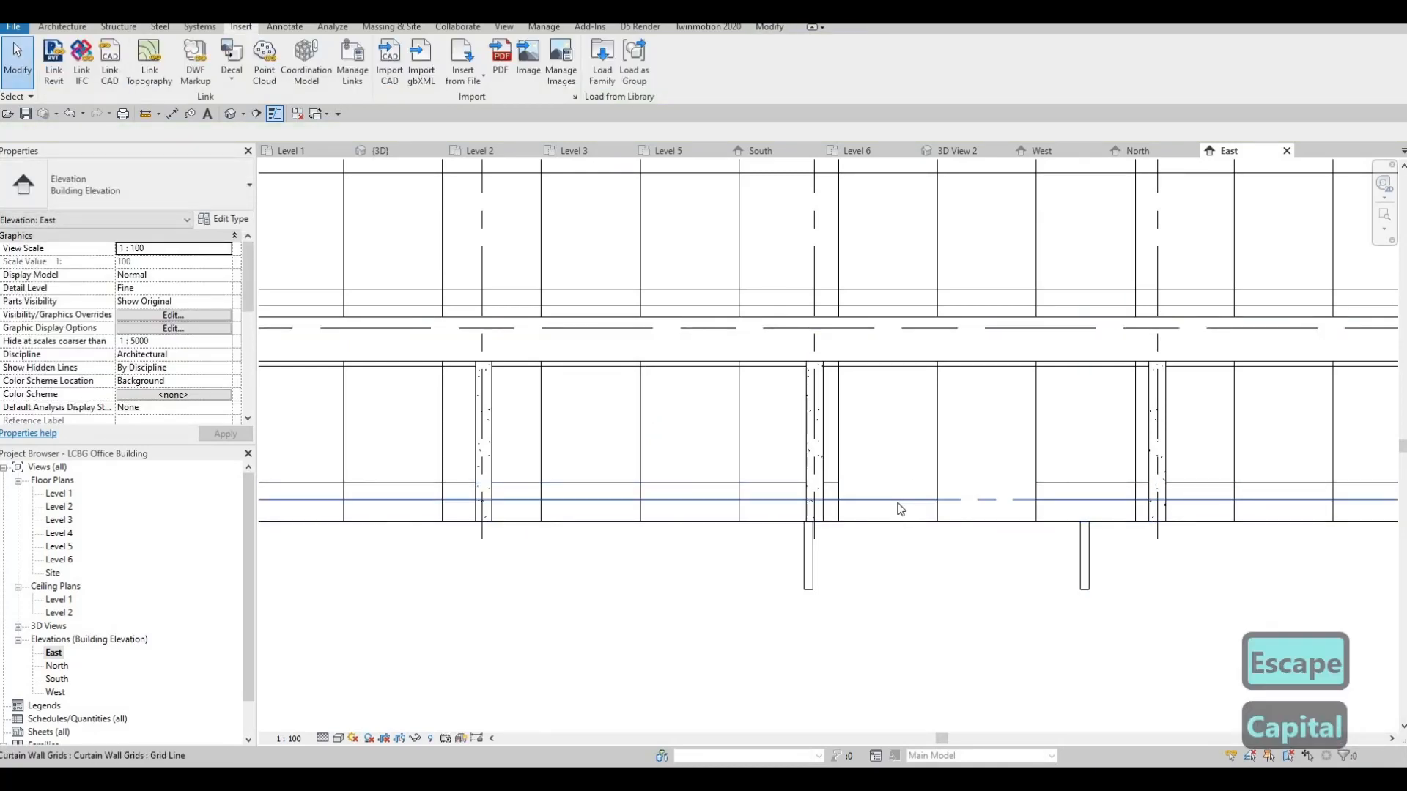
pyautogui.click(641, 500)
pyautogui.click(603, 71)
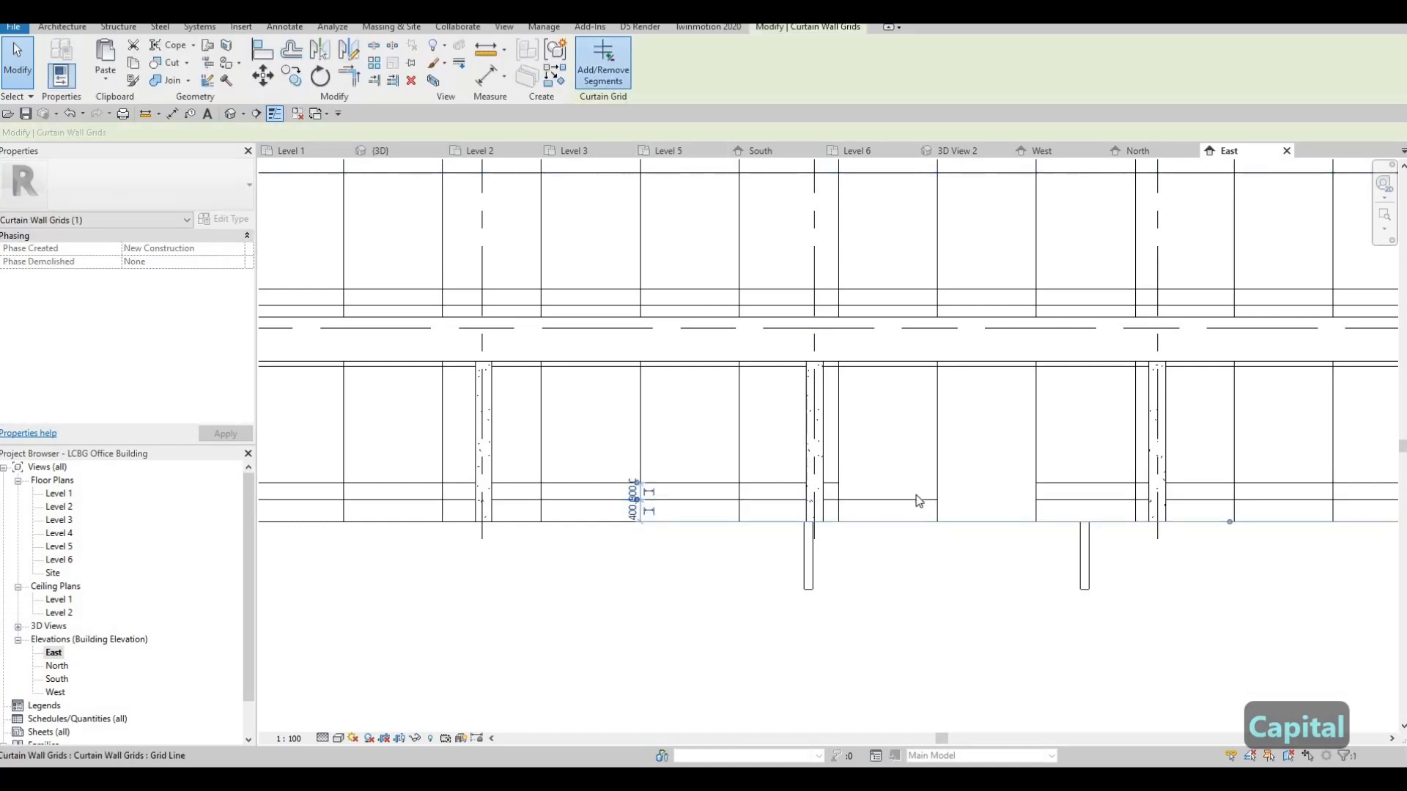
pyautogui.click(904, 500)
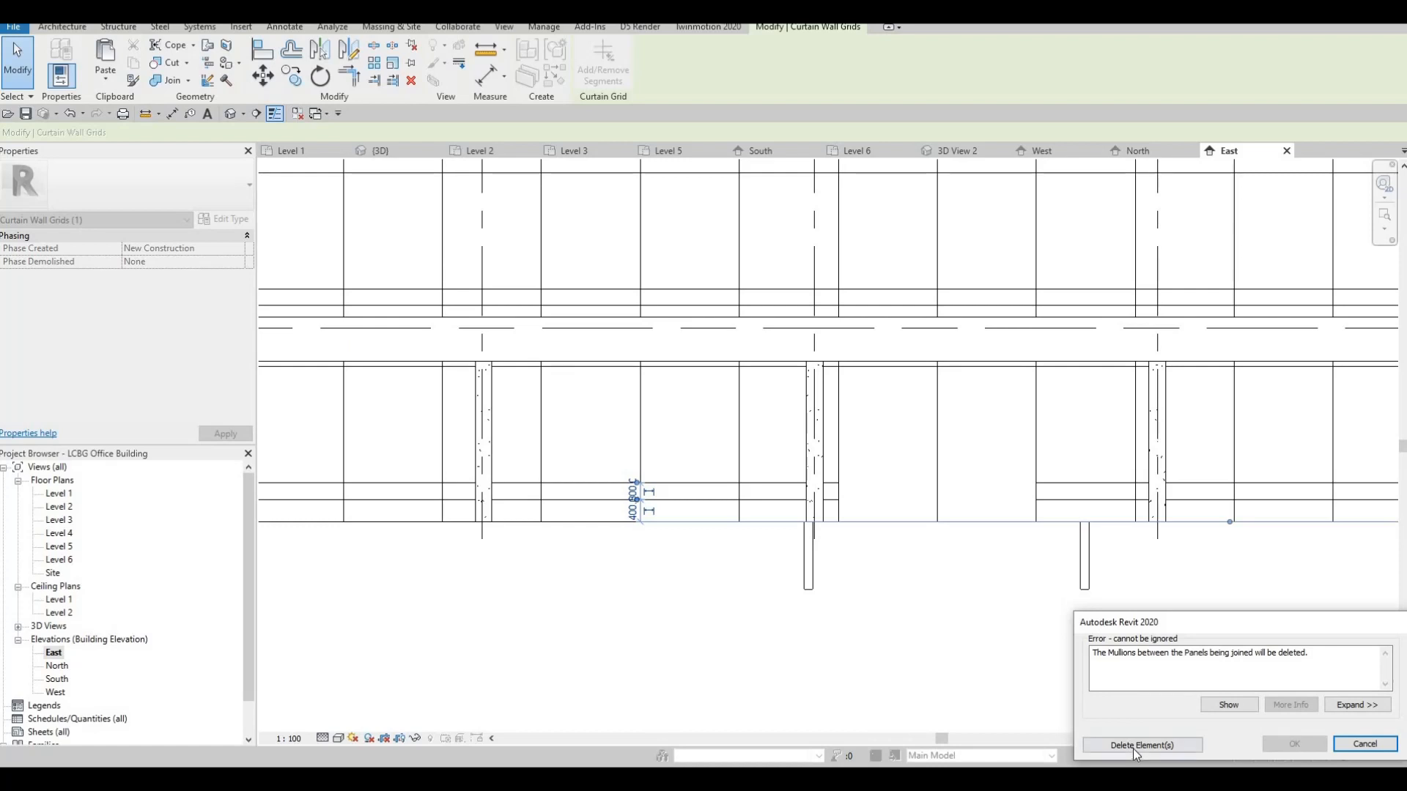
pyautogui.click(1133, 746)
pyautogui.press('Escape')
pyautogui.press('Escape')
pyautogui.press('Escape')
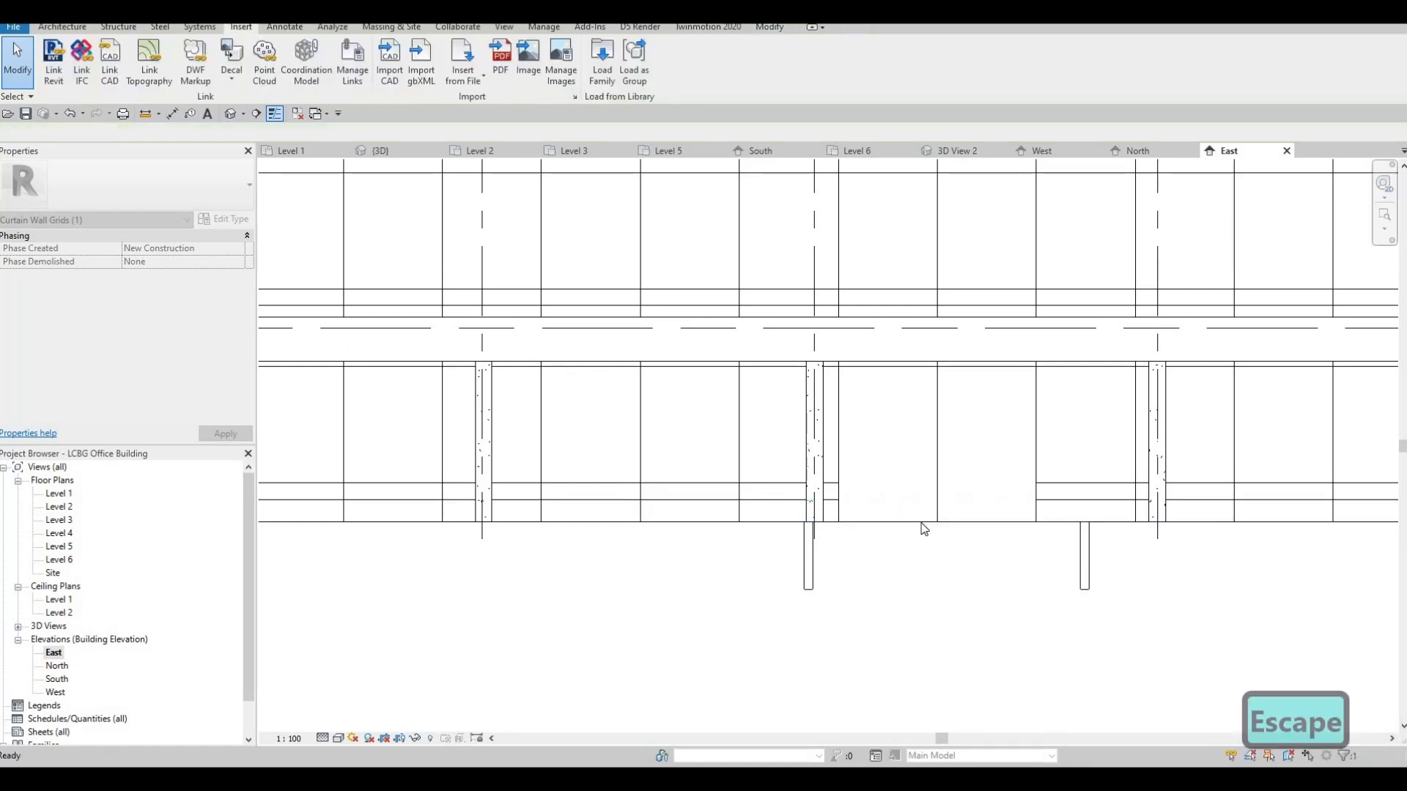
# Step: Change the left full-height Level 1 glazed panel to the M_Door-Curtain-Wall-Single-Glass type
pyautogui.press('Tab')
pyautogui.press('Tab')
pyautogui.click(937, 484)
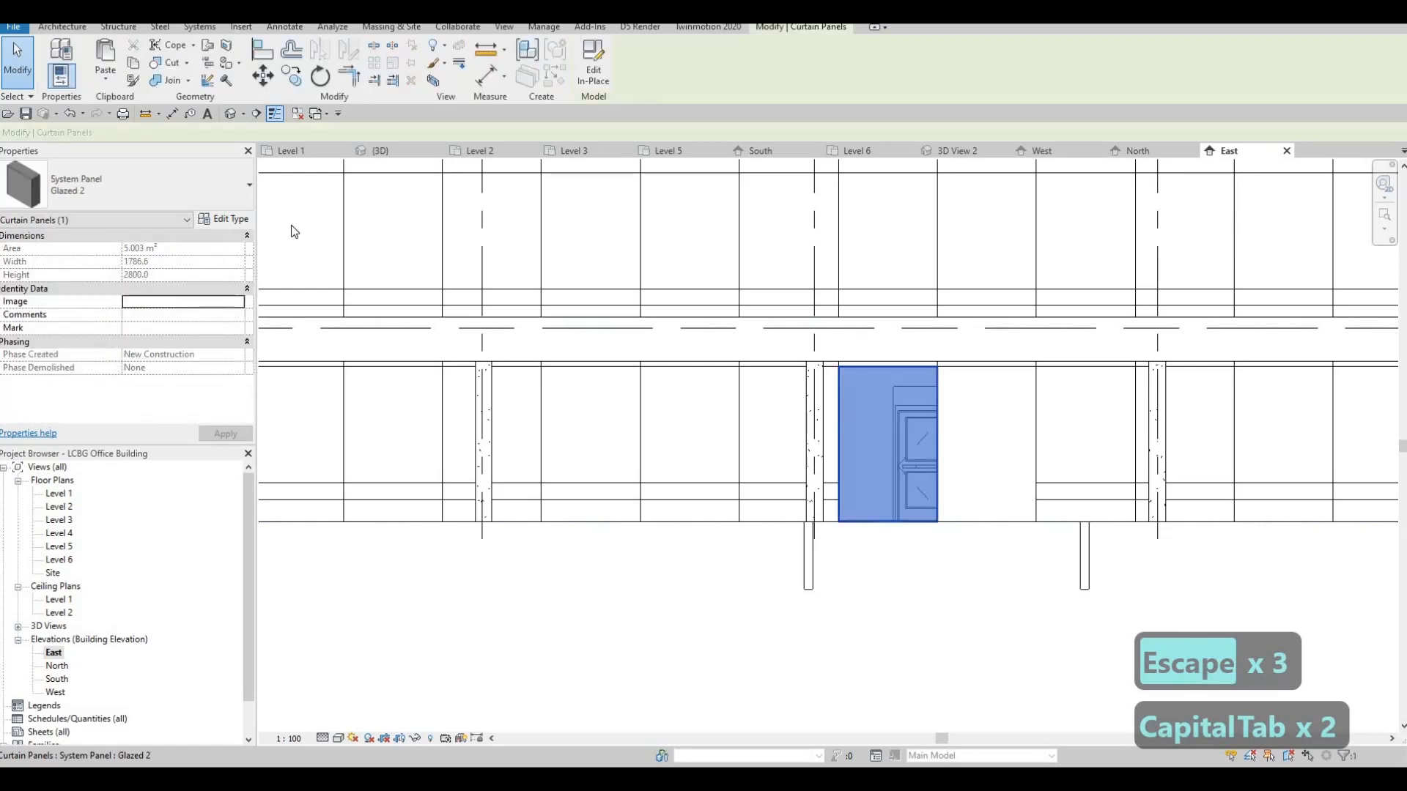
pyautogui.click(198, 191)
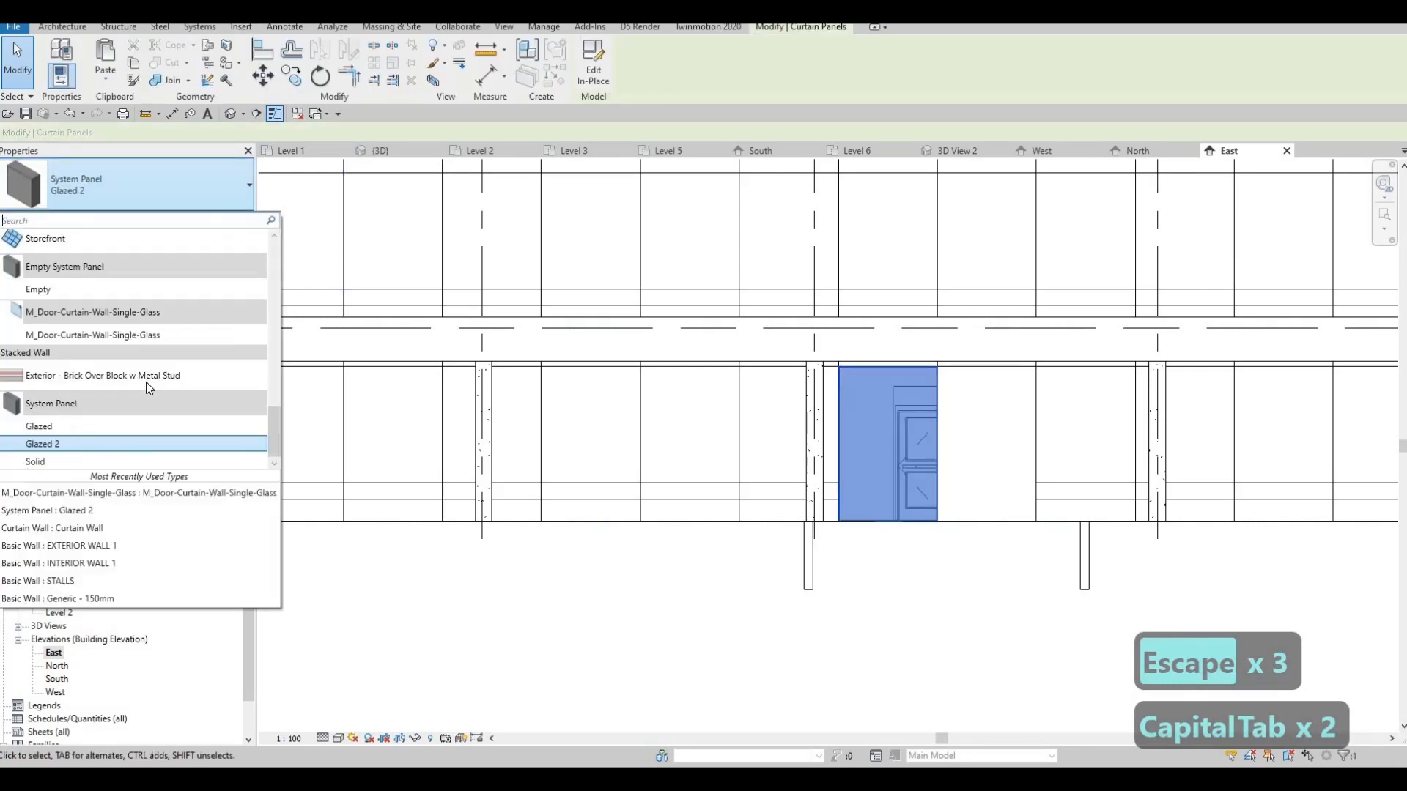
pyautogui.click(143, 335)
pyautogui.press('Escape')
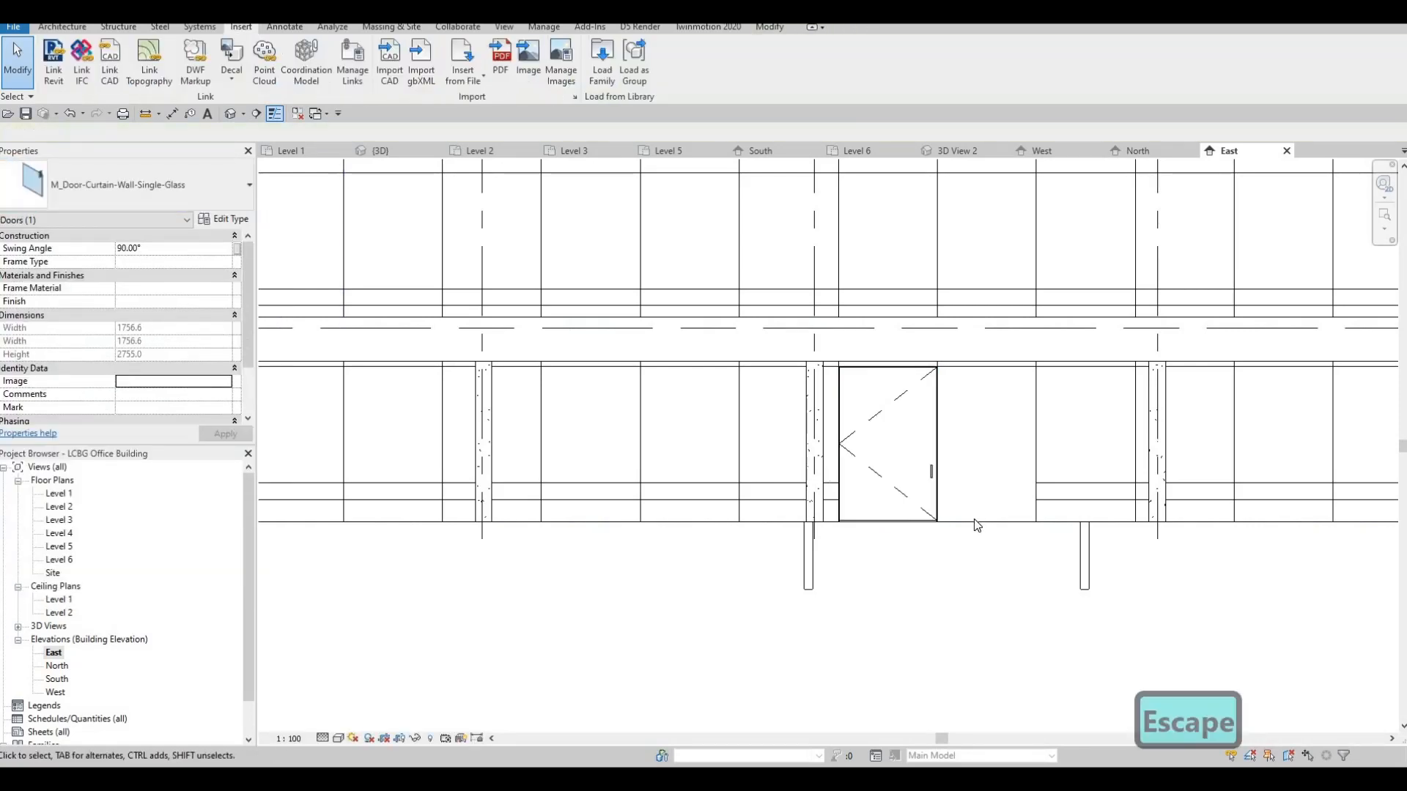
pyautogui.press('Tab')
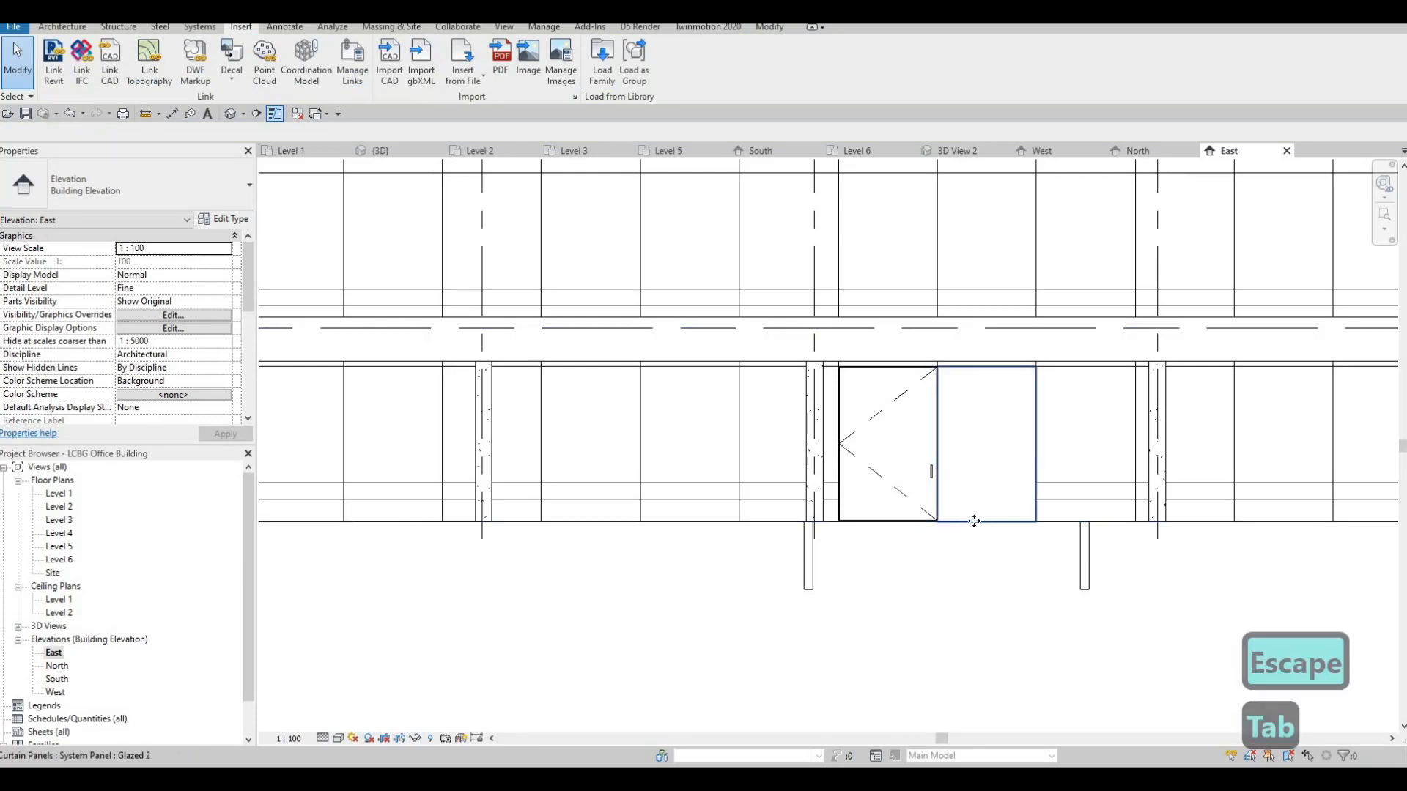
pyautogui.click(976, 522)
pyautogui.click(128, 187)
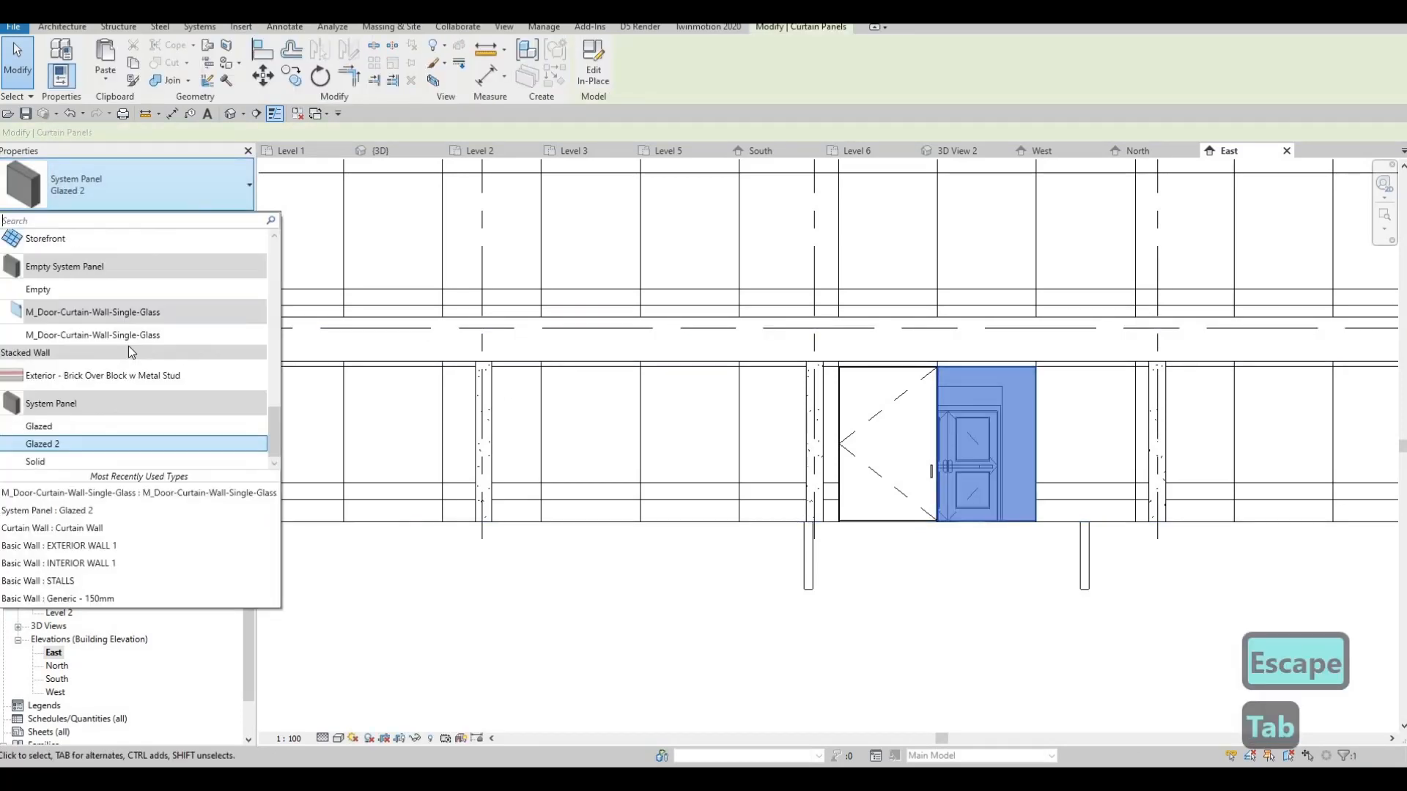
pyautogui.click(619, 433)
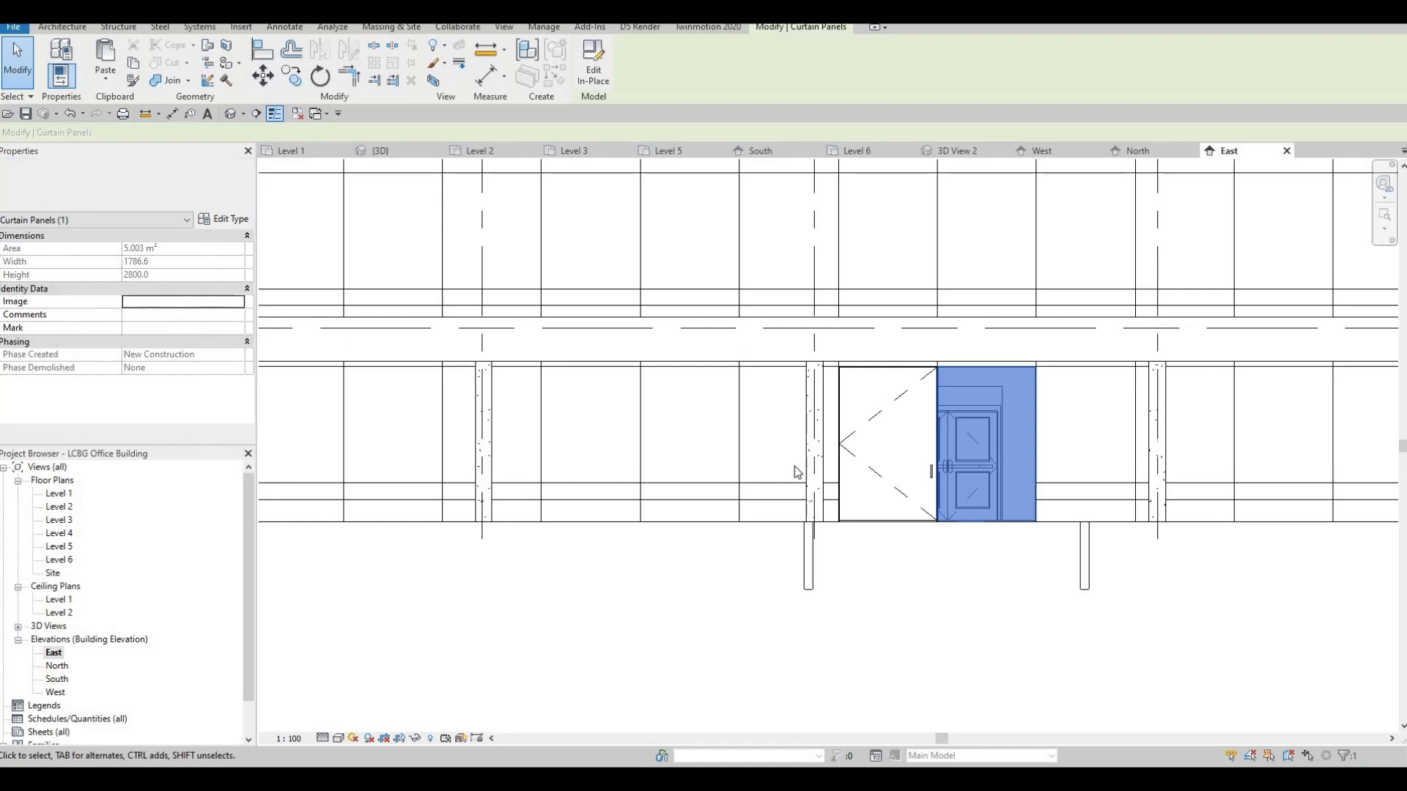
pyautogui.press('Escape')
pyautogui.press('Escape')
pyautogui.press('Escape')
pyautogui.press('Escape')
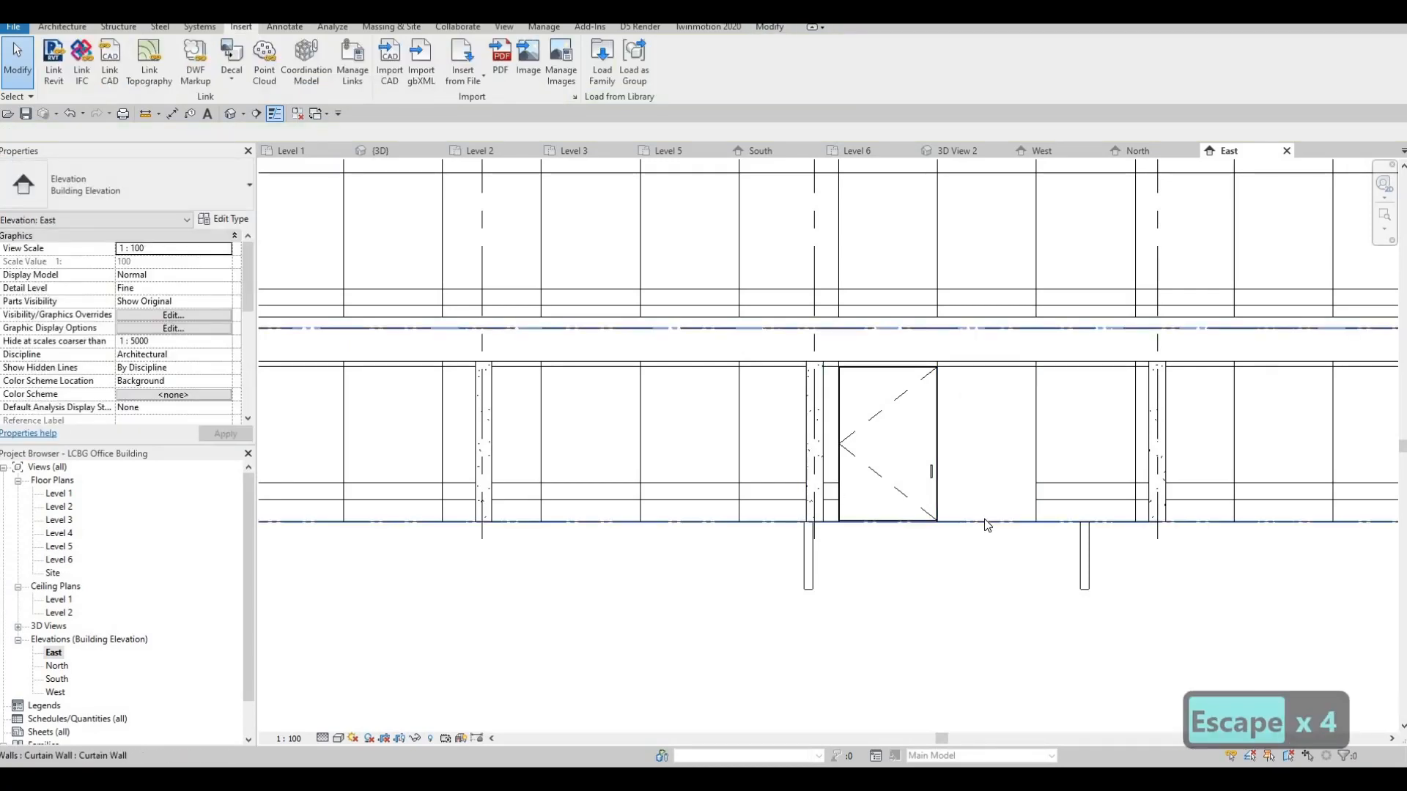
pyautogui.press('Tab')
pyautogui.press('Tab')
pyautogui.press('Tab')
pyautogui.press('Escape')
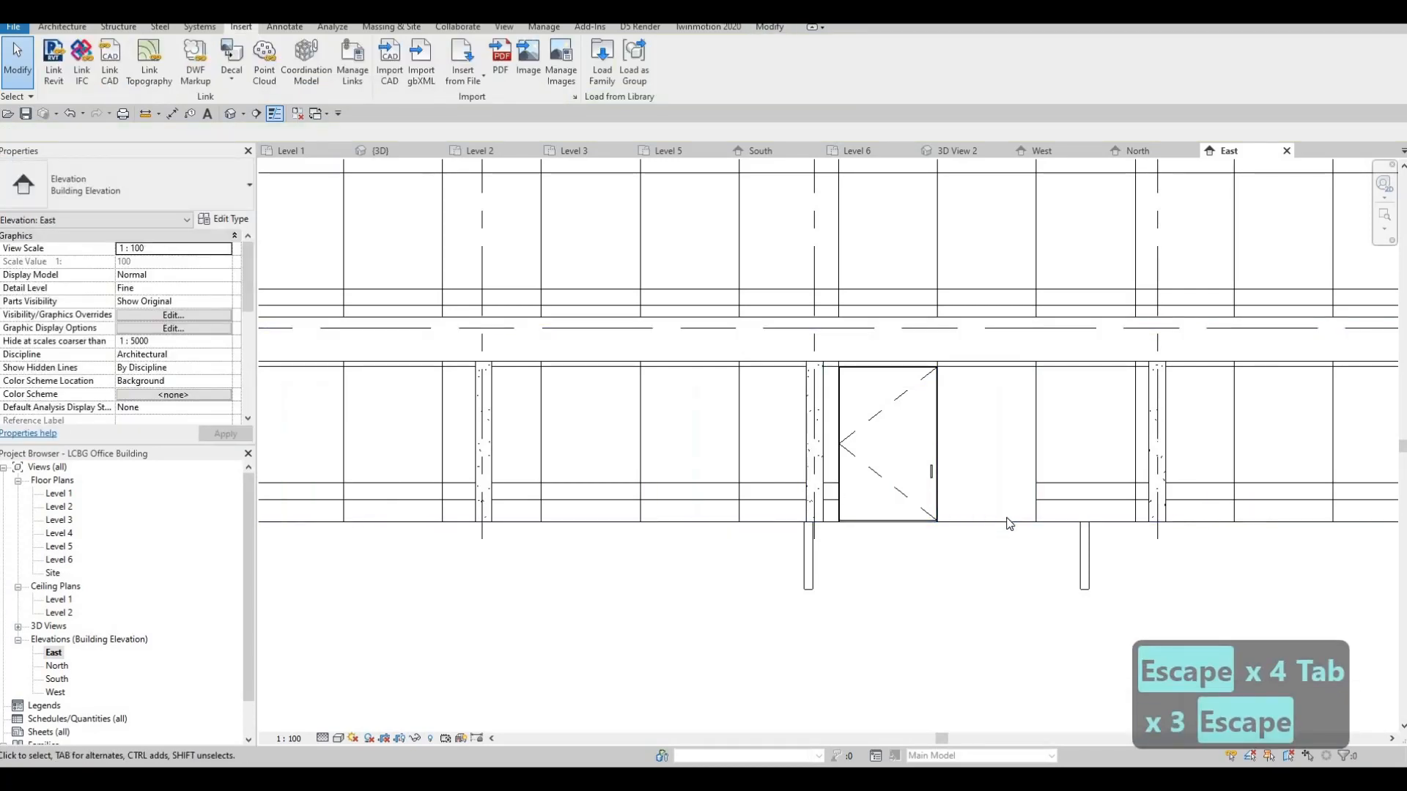
# Step: Change the full-height glazed panel right of the new door to the M_Door-Curtain-Wall-Single-Glass type
pyautogui.press('Tab')
pyautogui.press('Tab')
pyautogui.click(1010, 522)
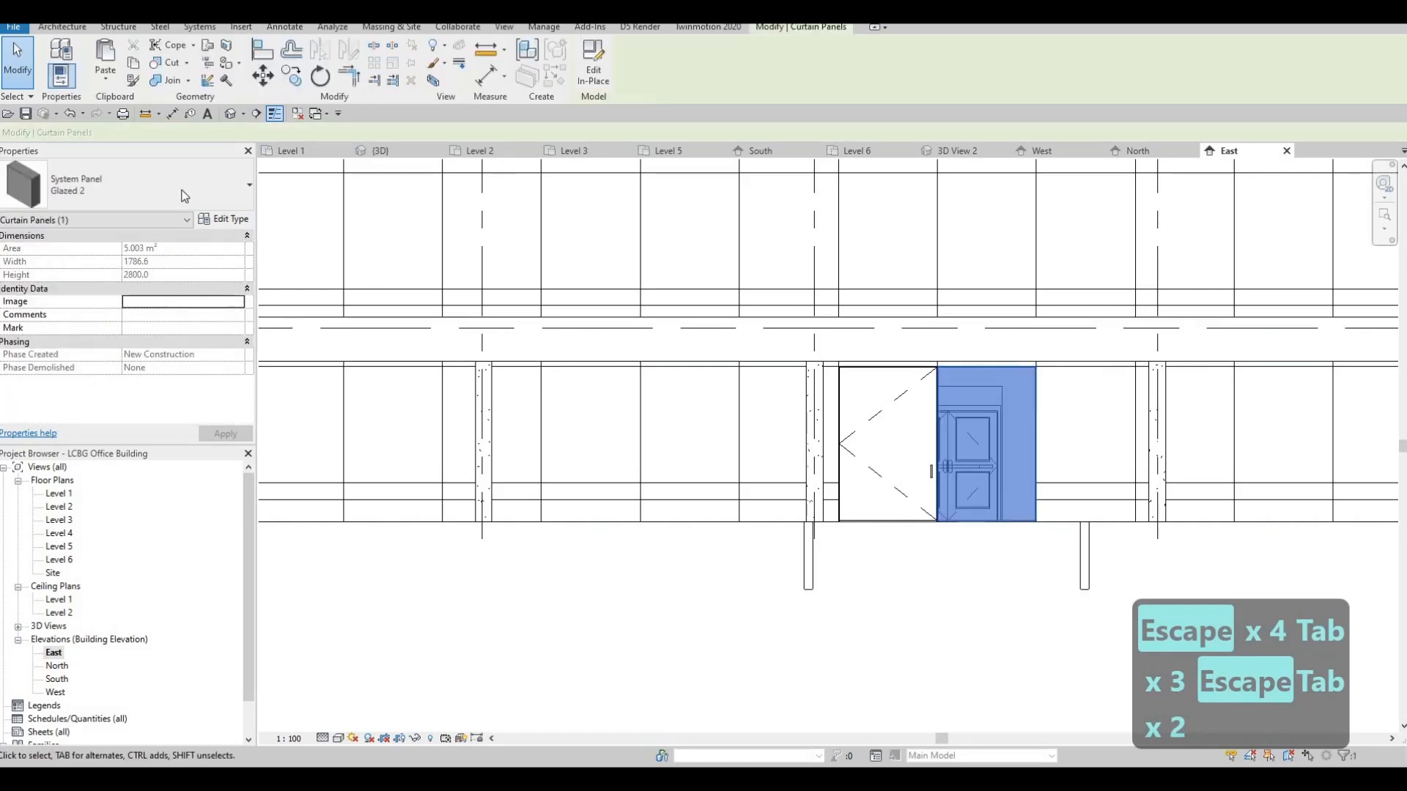
pyautogui.click(185, 194)
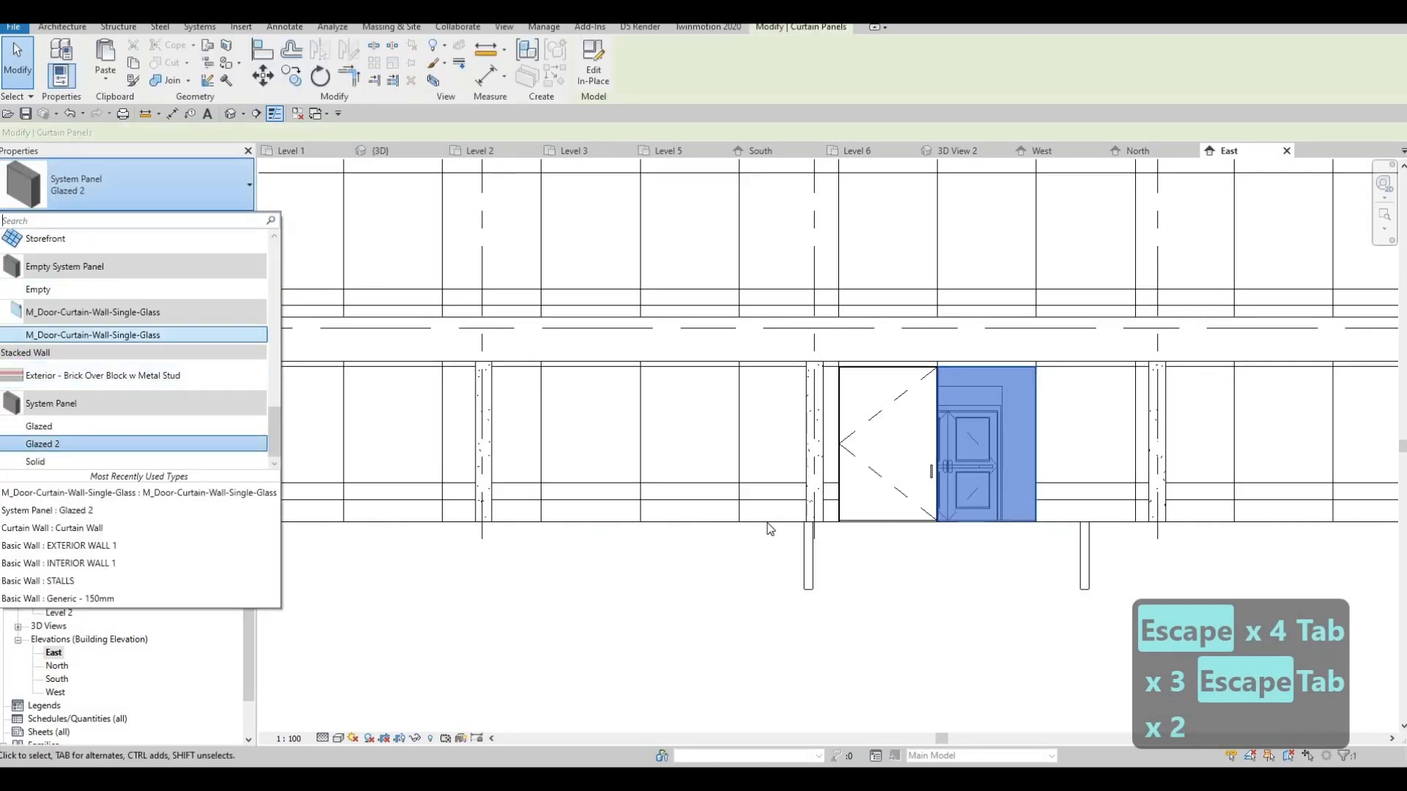
pyautogui.press('Escape')
pyautogui.press('Escape')
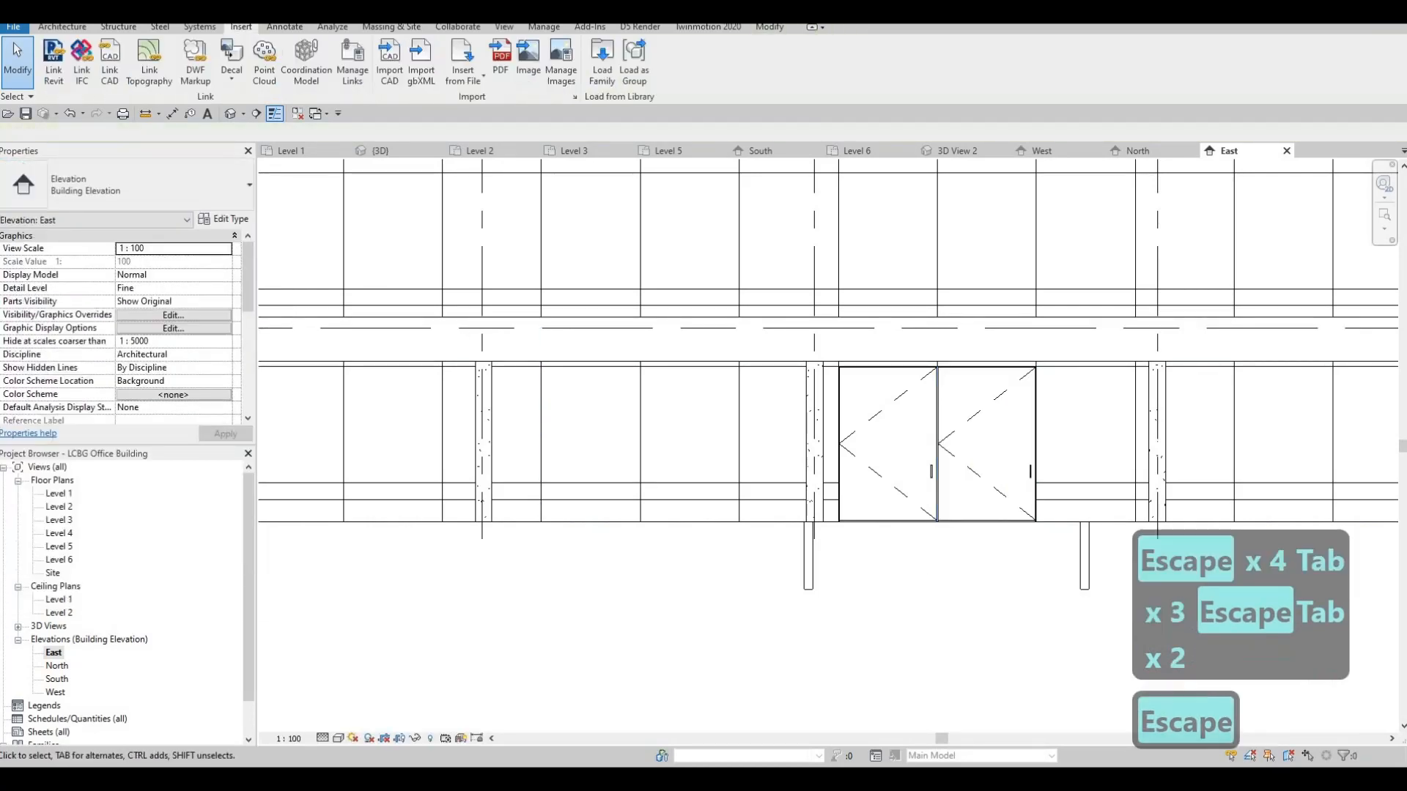
# Step: In the Level 1 floor plan, flip the hinge side of the upper lobby entrance door so the two leaves form a double door
pyautogui.doubleClick(58, 495)
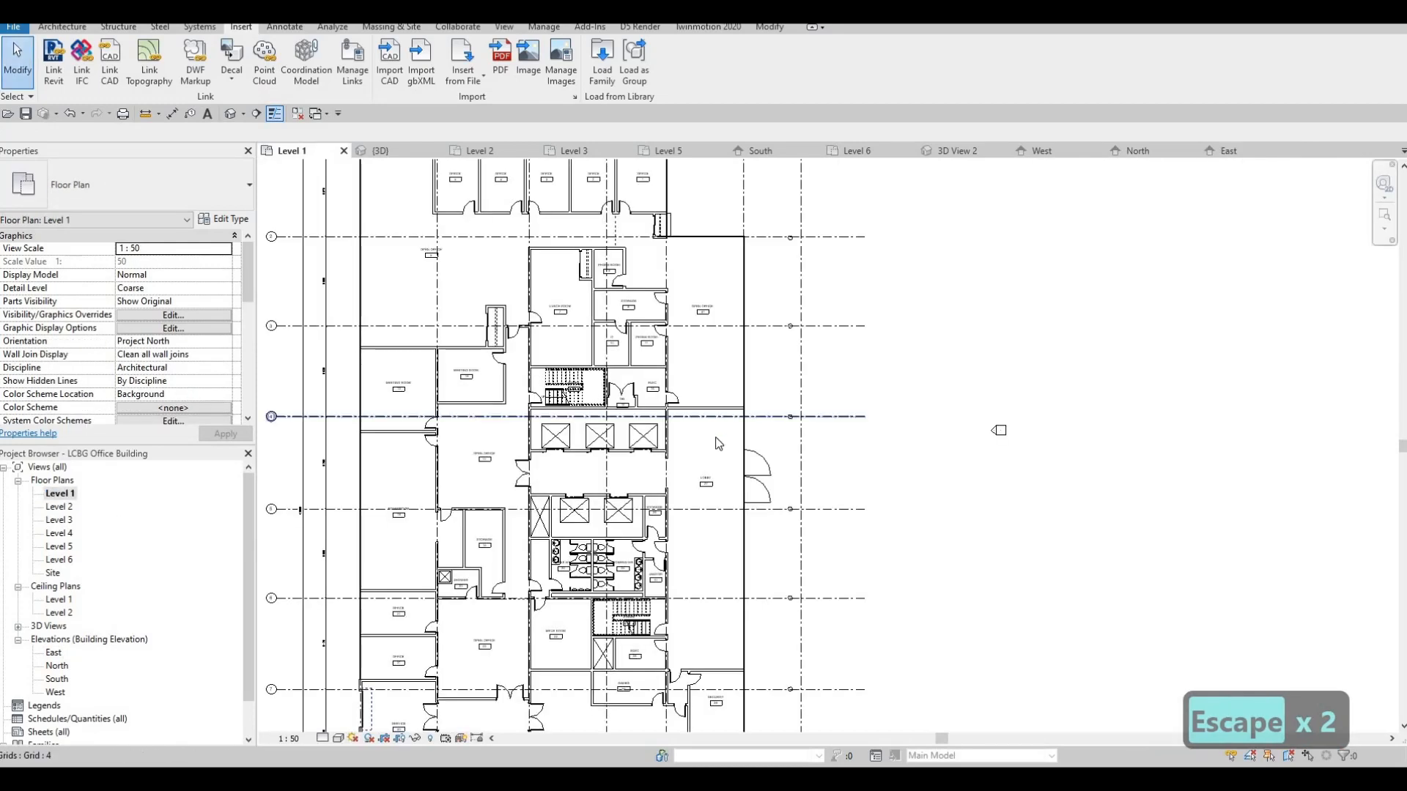
pyautogui.scroll(2, 798, 515)
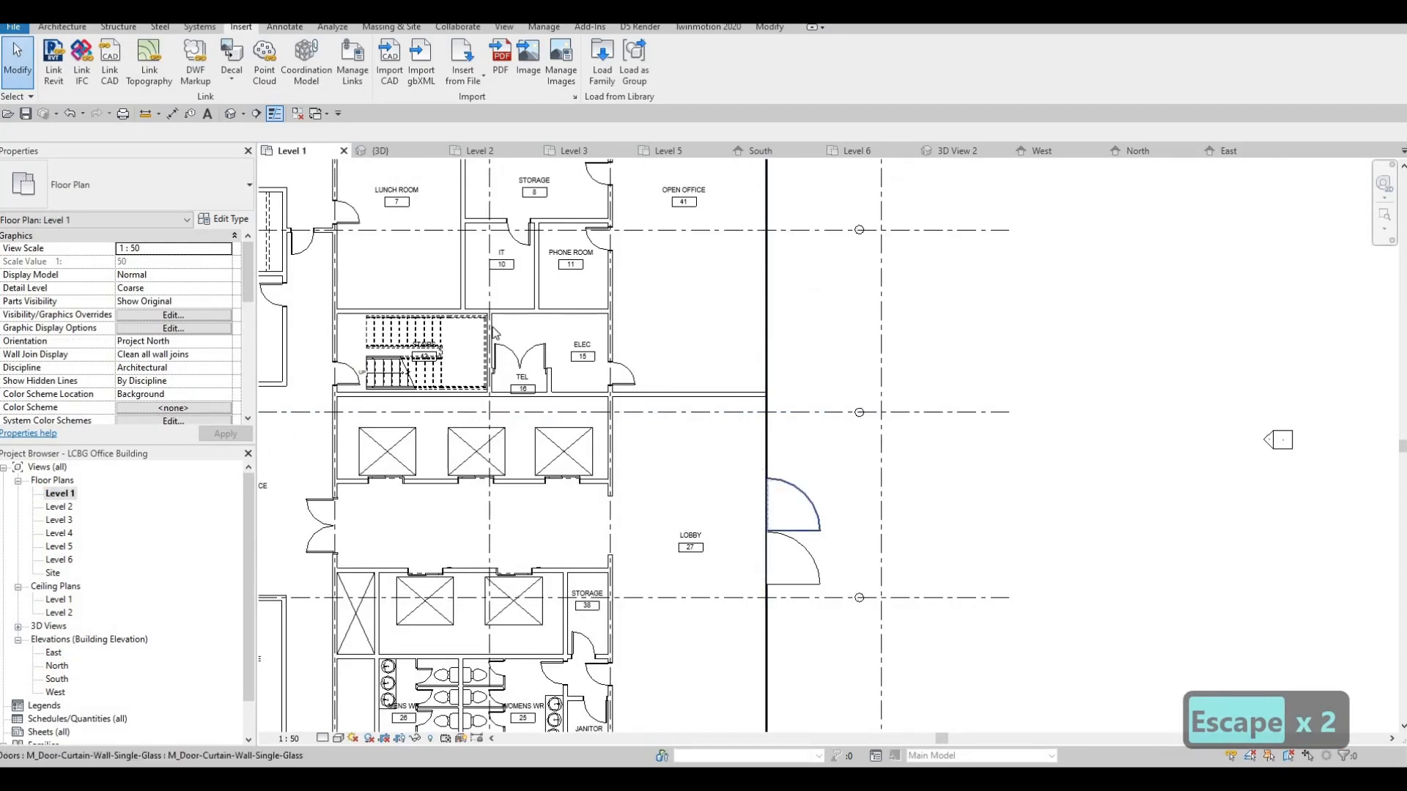
pyautogui.click(812, 507)
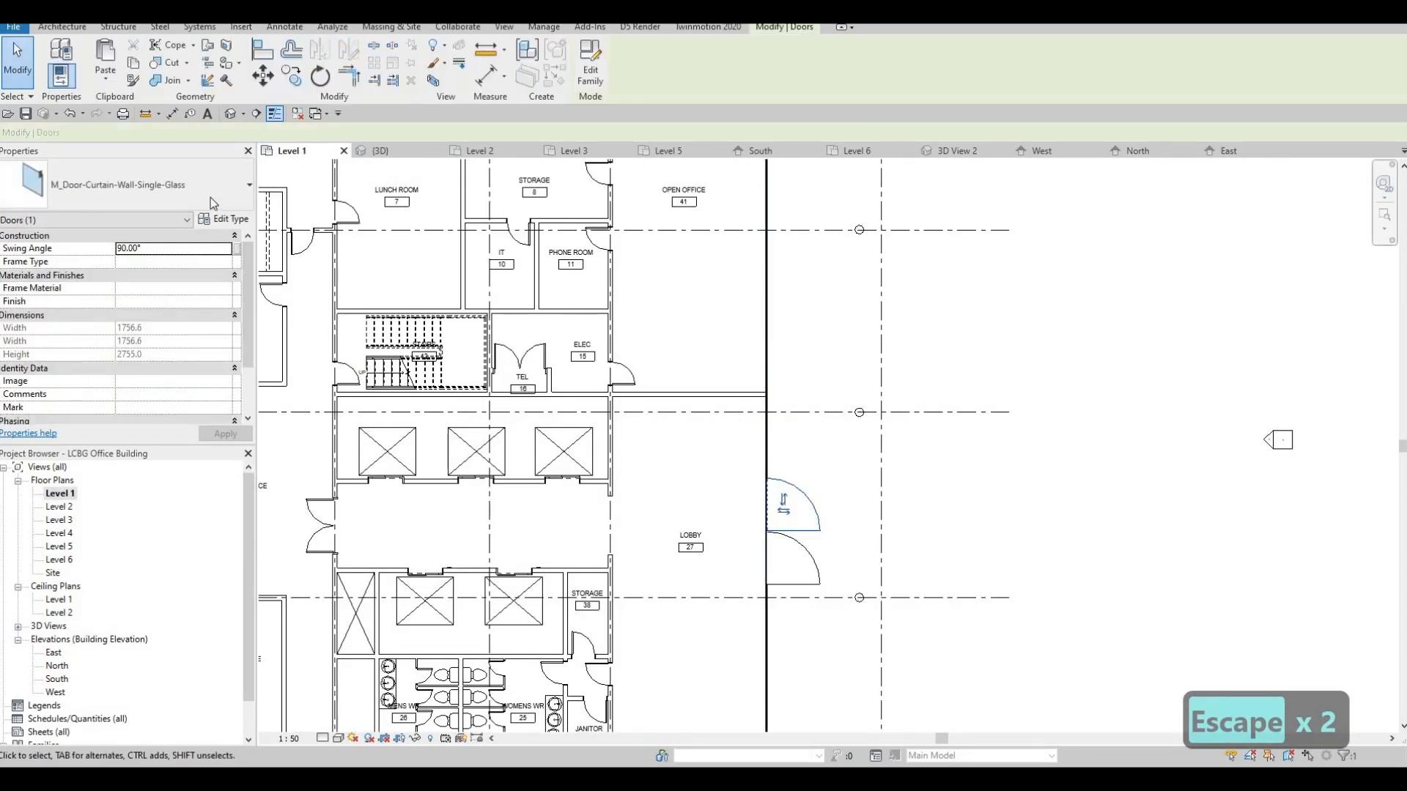
pyautogui.click(786, 525)
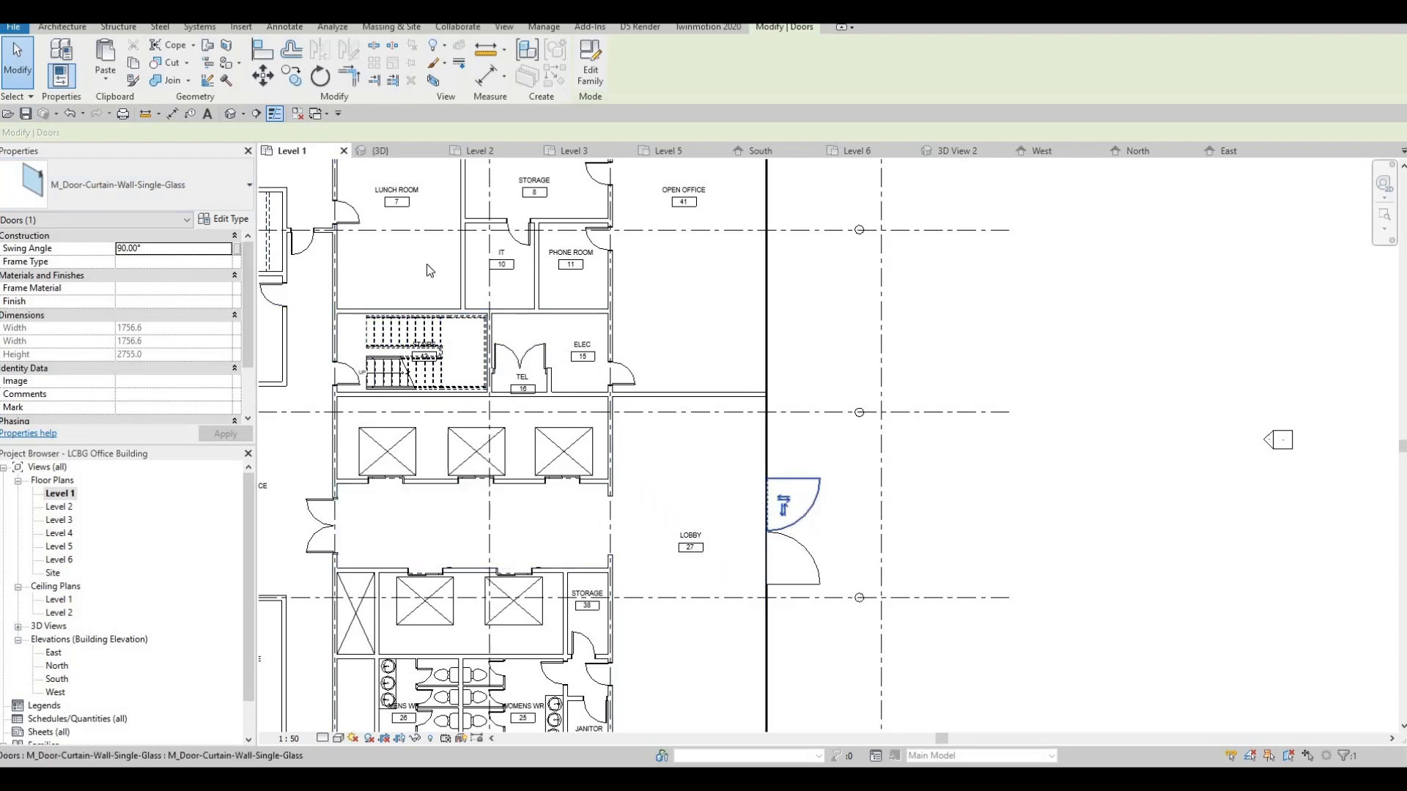
pyautogui.press('Escape')
pyautogui.press('Escape')
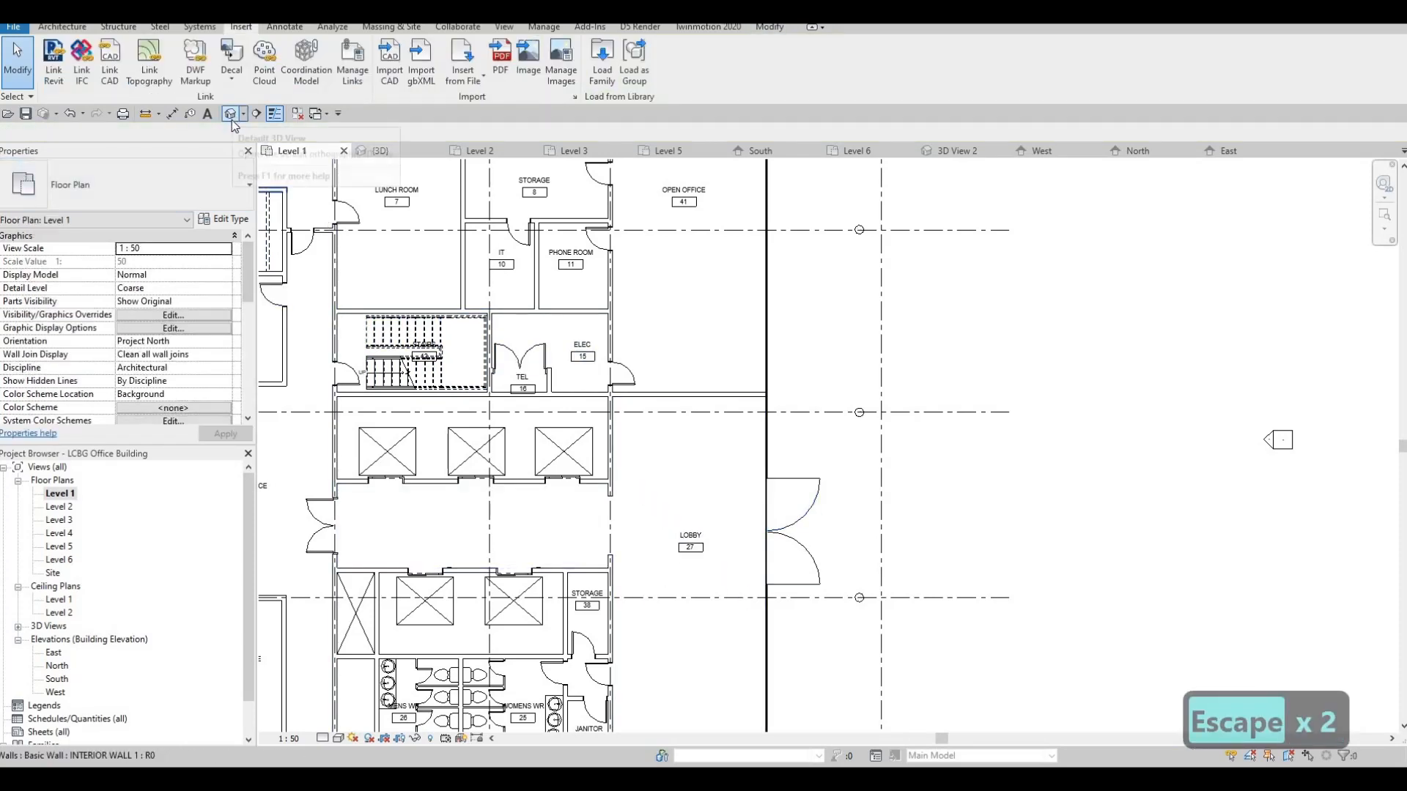
# Step: Examine the new double entrance doors and the mullions around them from several angles in the default 3D view
pyautogui.click(232, 119)
pyautogui.keyDown('shift'); pyautogui.moveTo(803, 518); pyautogui.dragTo(643, 464, button='middle'); pyautogui.keyUp('shift')
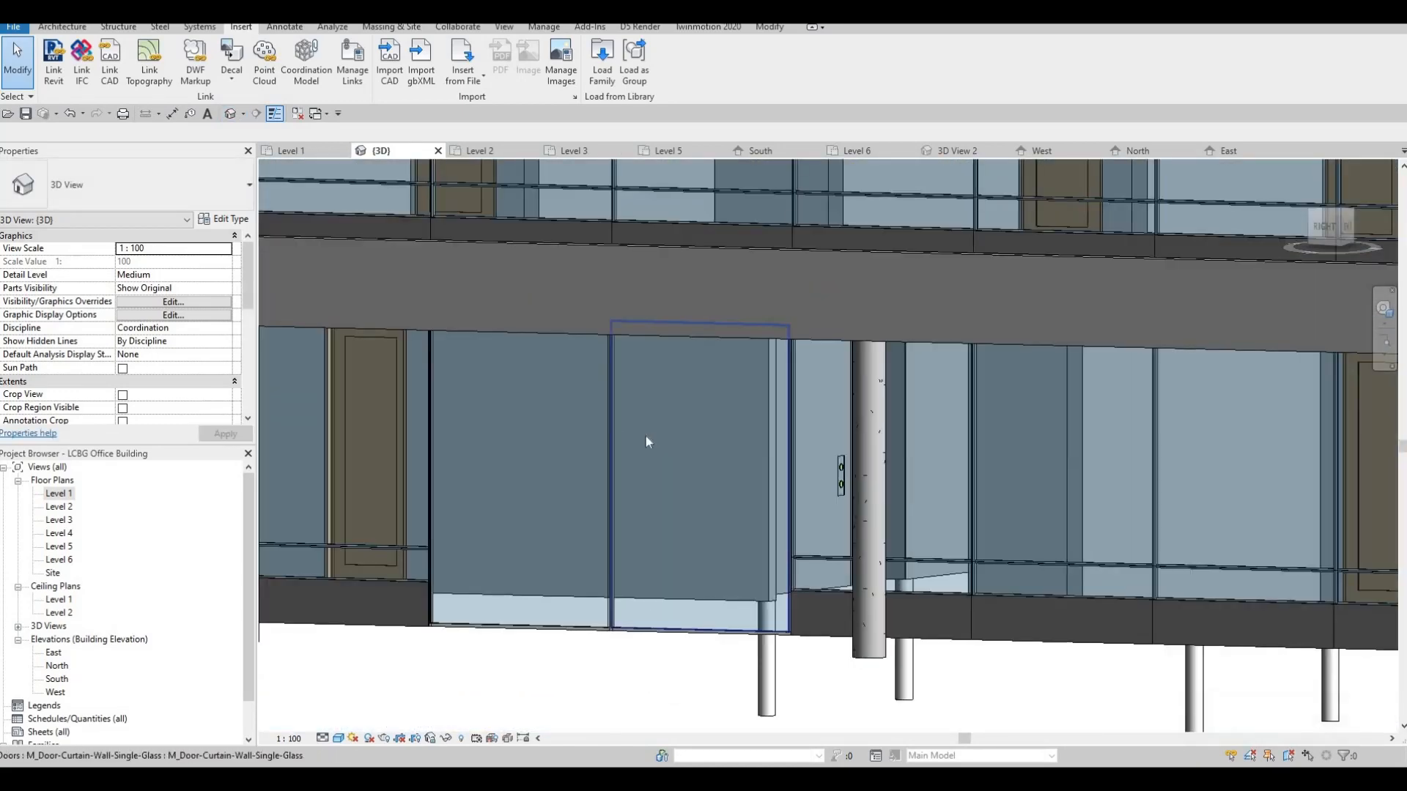
pyautogui.press('Tab')
pyautogui.press('Tab')
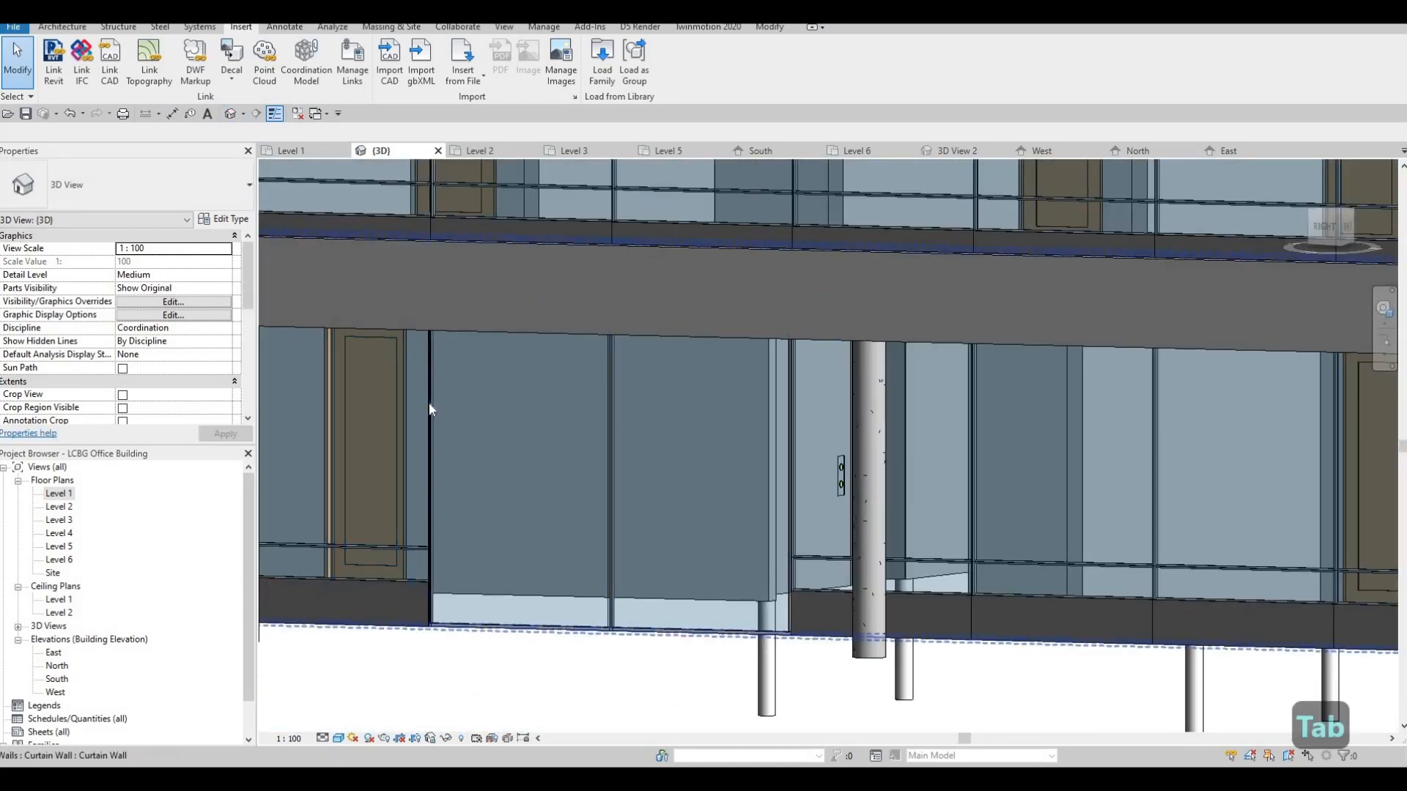
pyautogui.press('Escape')
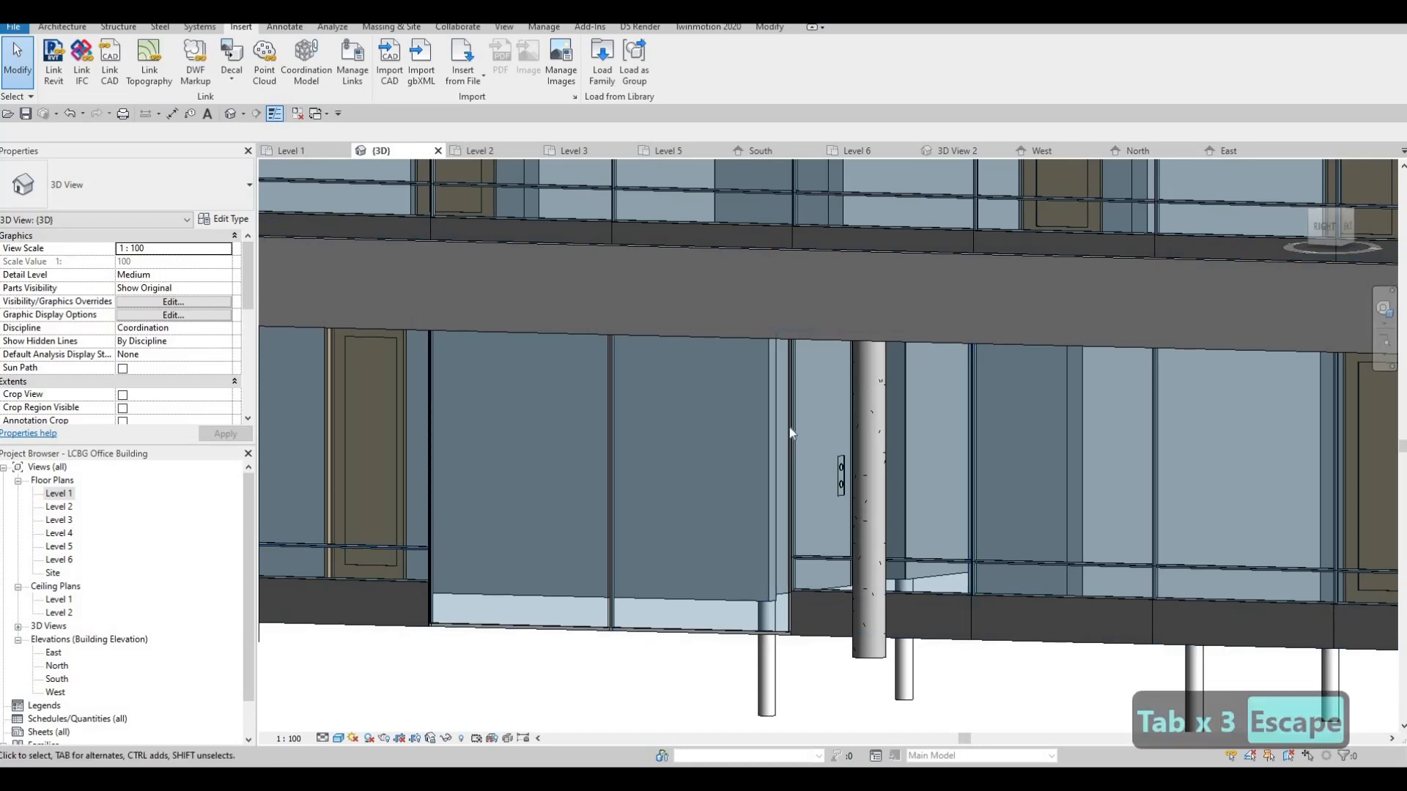
pyautogui.press('Tab')
pyautogui.press('Tab')
pyautogui.press('Tab')
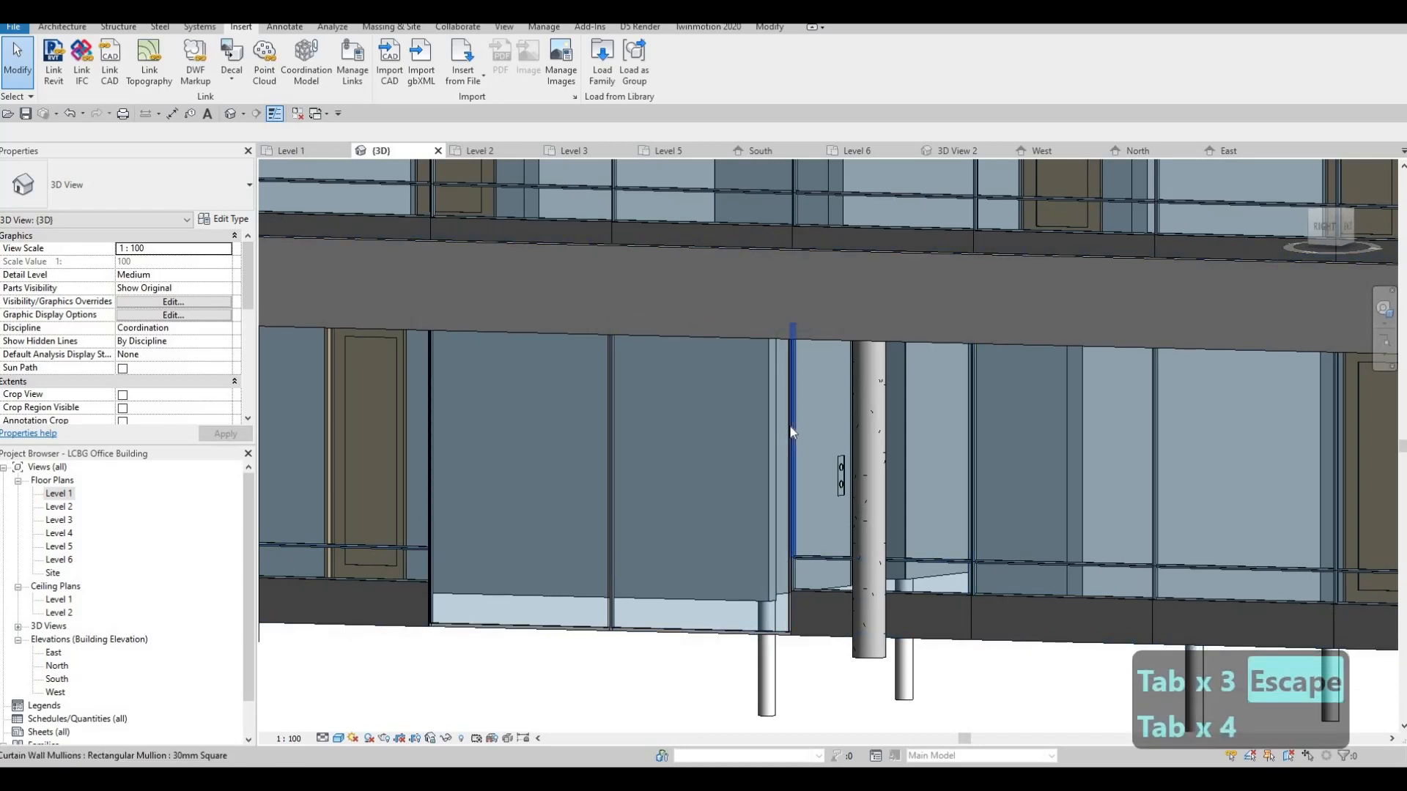
pyautogui.press('Escape')
pyautogui.keyDown('shift'); pyautogui.moveTo(927, 478); pyautogui.dragTo(544, 433, button='middle'); pyautogui.keyUp('shift')
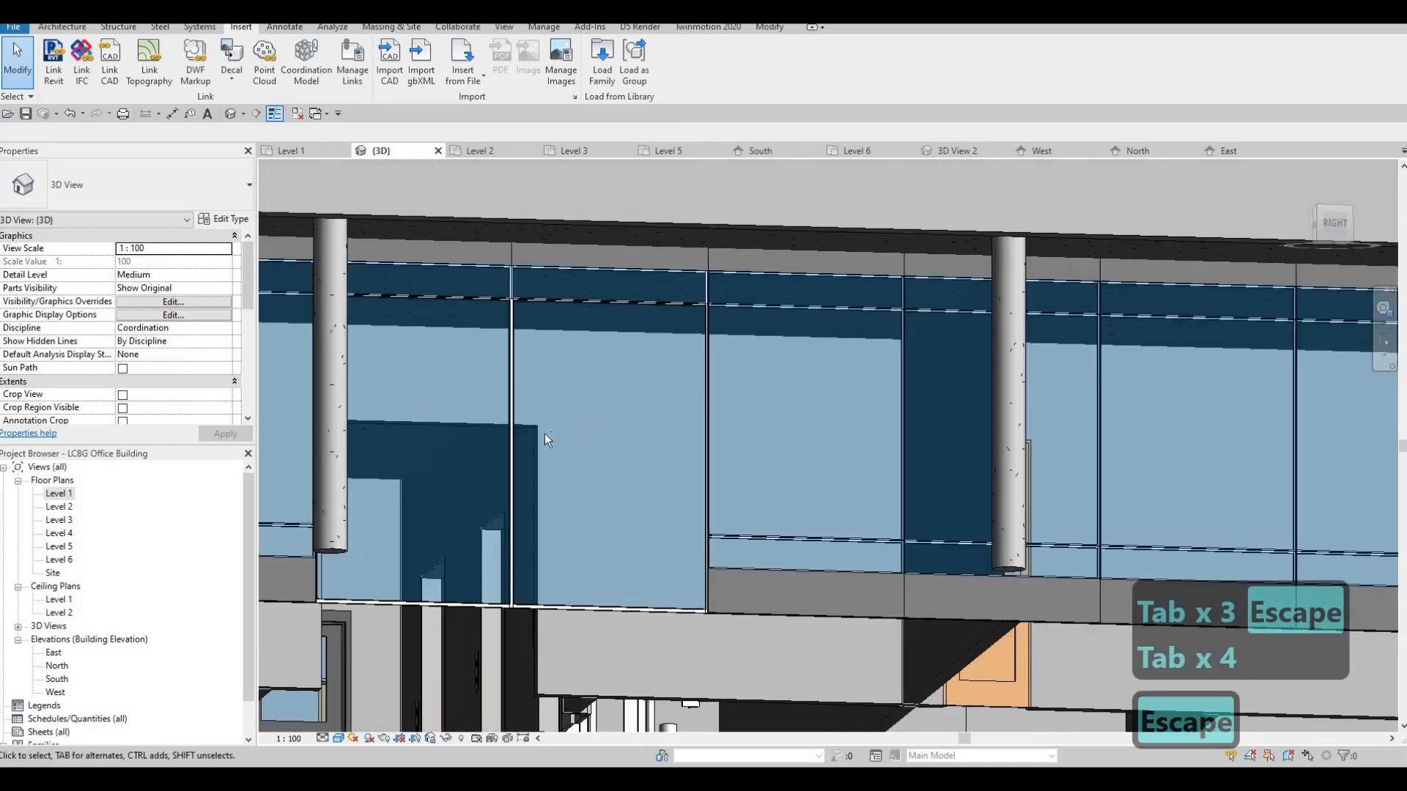
pyautogui.keyDown('shift'); pyautogui.moveTo(705, 532); pyautogui.dragTo(631, 592, button='middle'); pyautogui.keyUp('shift')
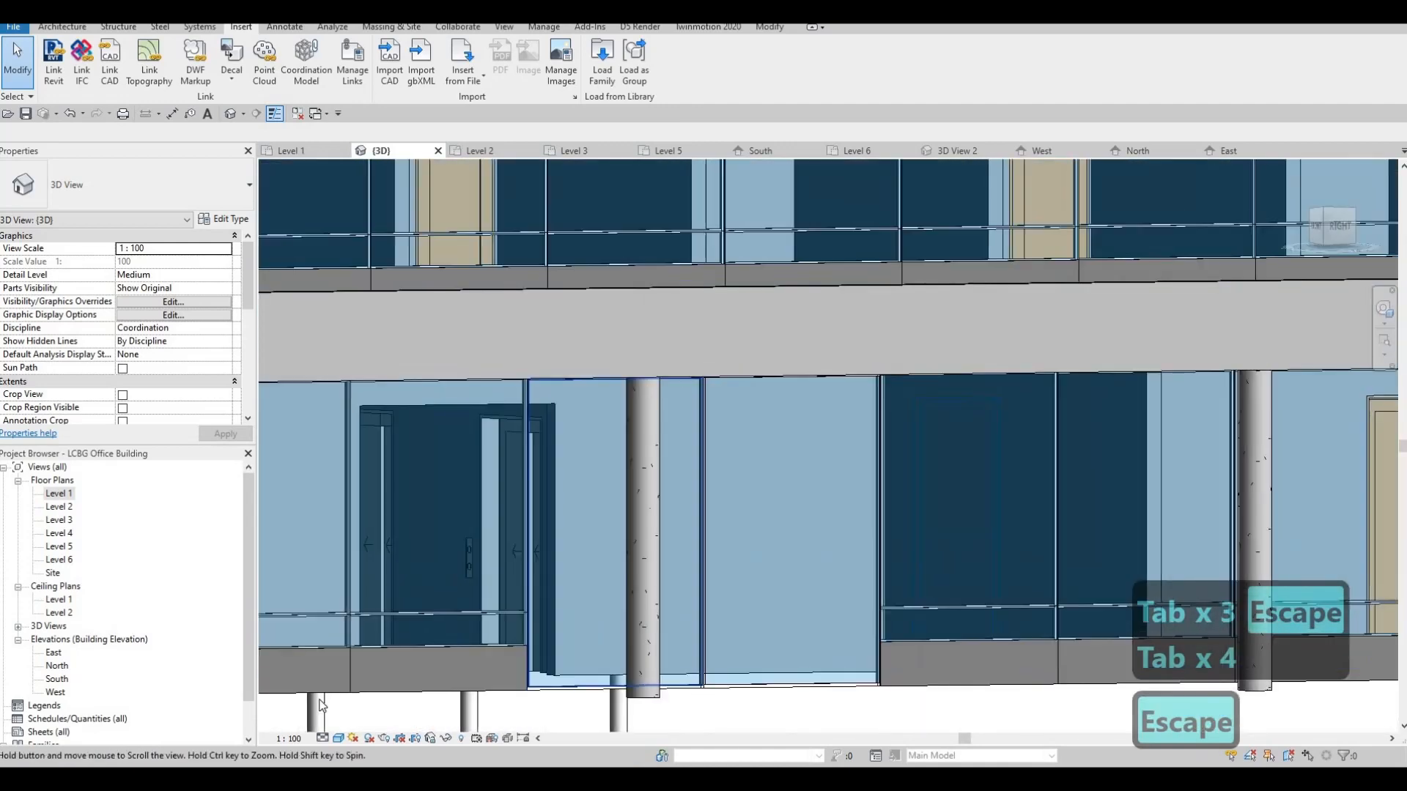
pyautogui.click(338, 738)
pyautogui.press('Escape')
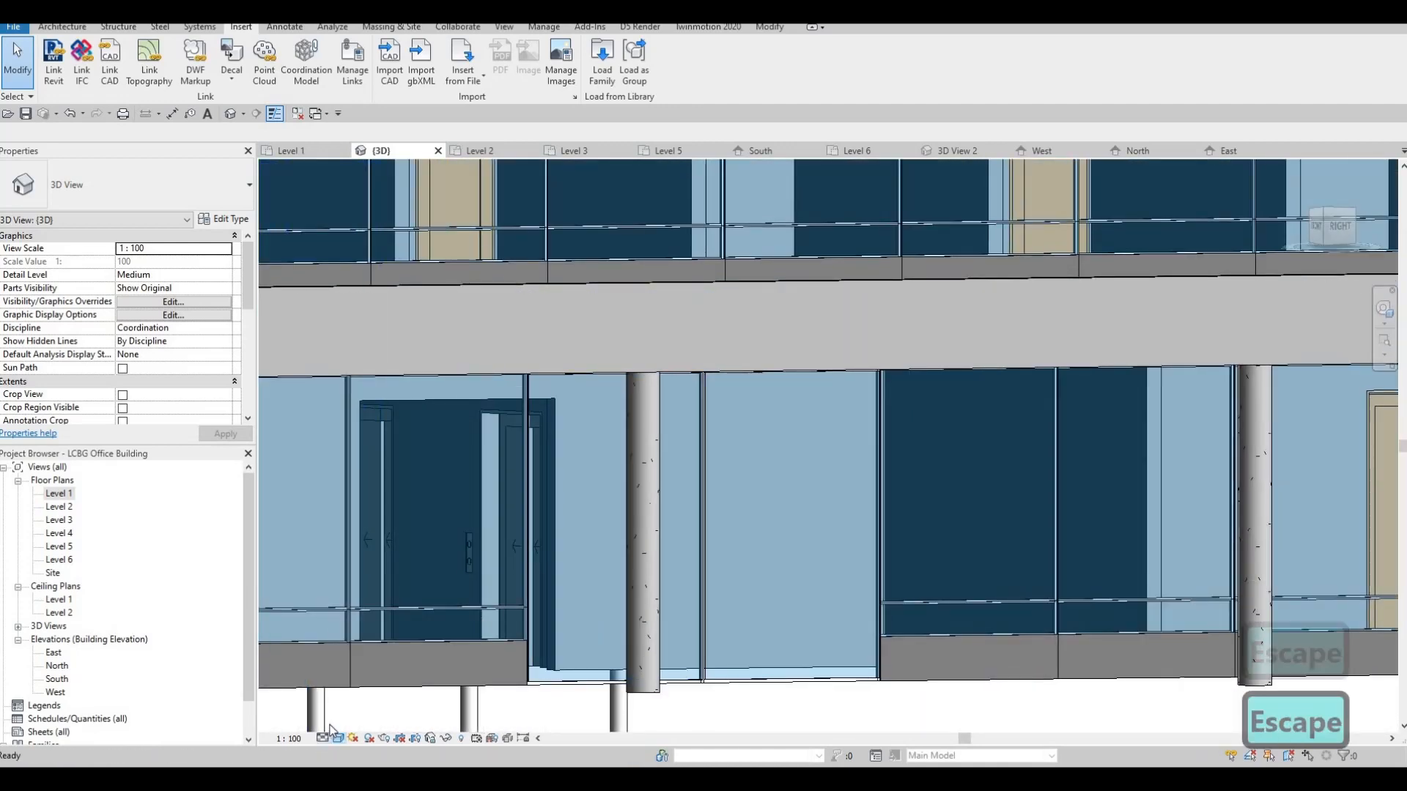
# Step: Set the 3D view's detail level to Fine and inspect the handles of the Level 1 double entrance doors
pyautogui.click(323, 738)
pyautogui.click(344, 721)
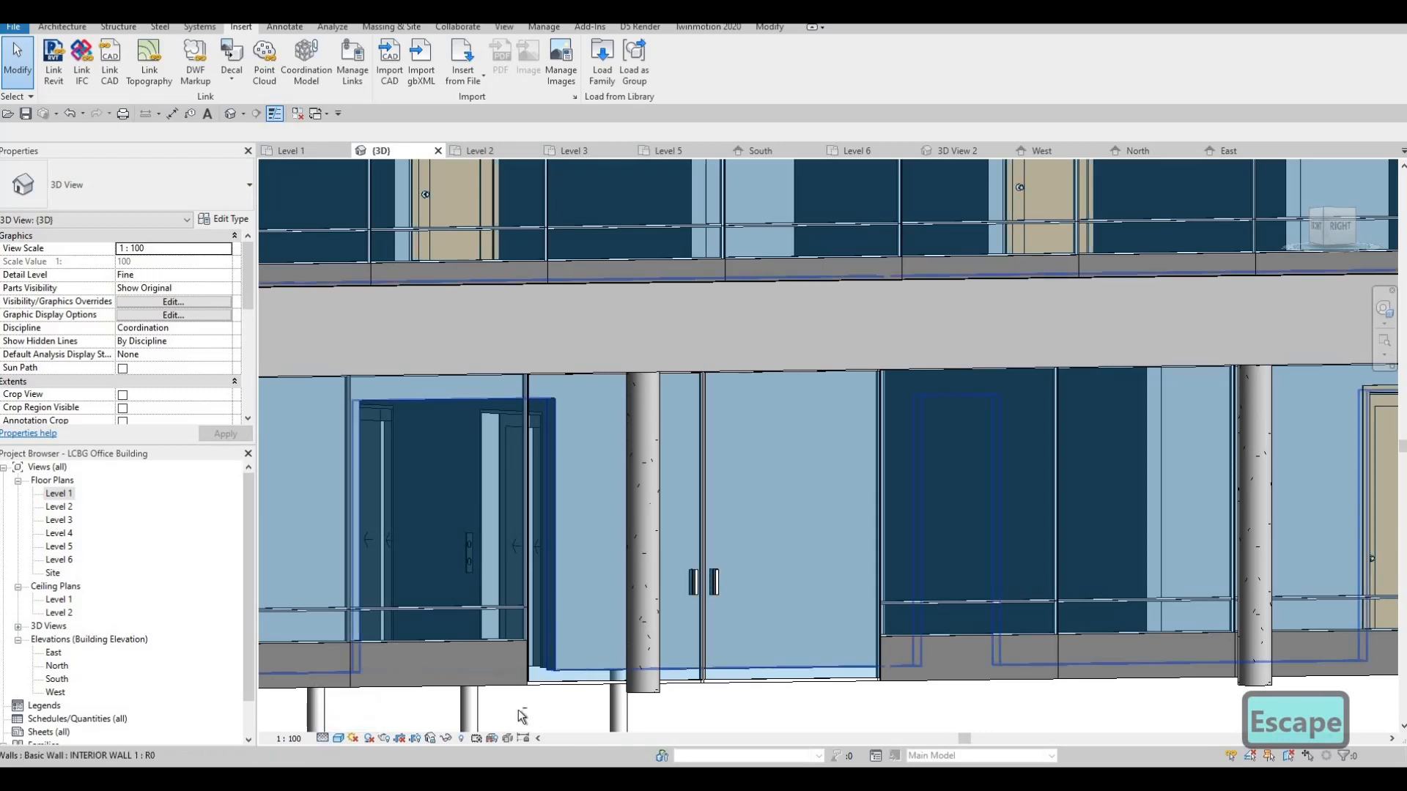
pyautogui.keyDown('shift'); pyautogui.moveTo(528, 600); pyautogui.dragTo(477, 602, button='middle'); pyautogui.keyUp('shift')
pyautogui.scroll(8, 475, 598)
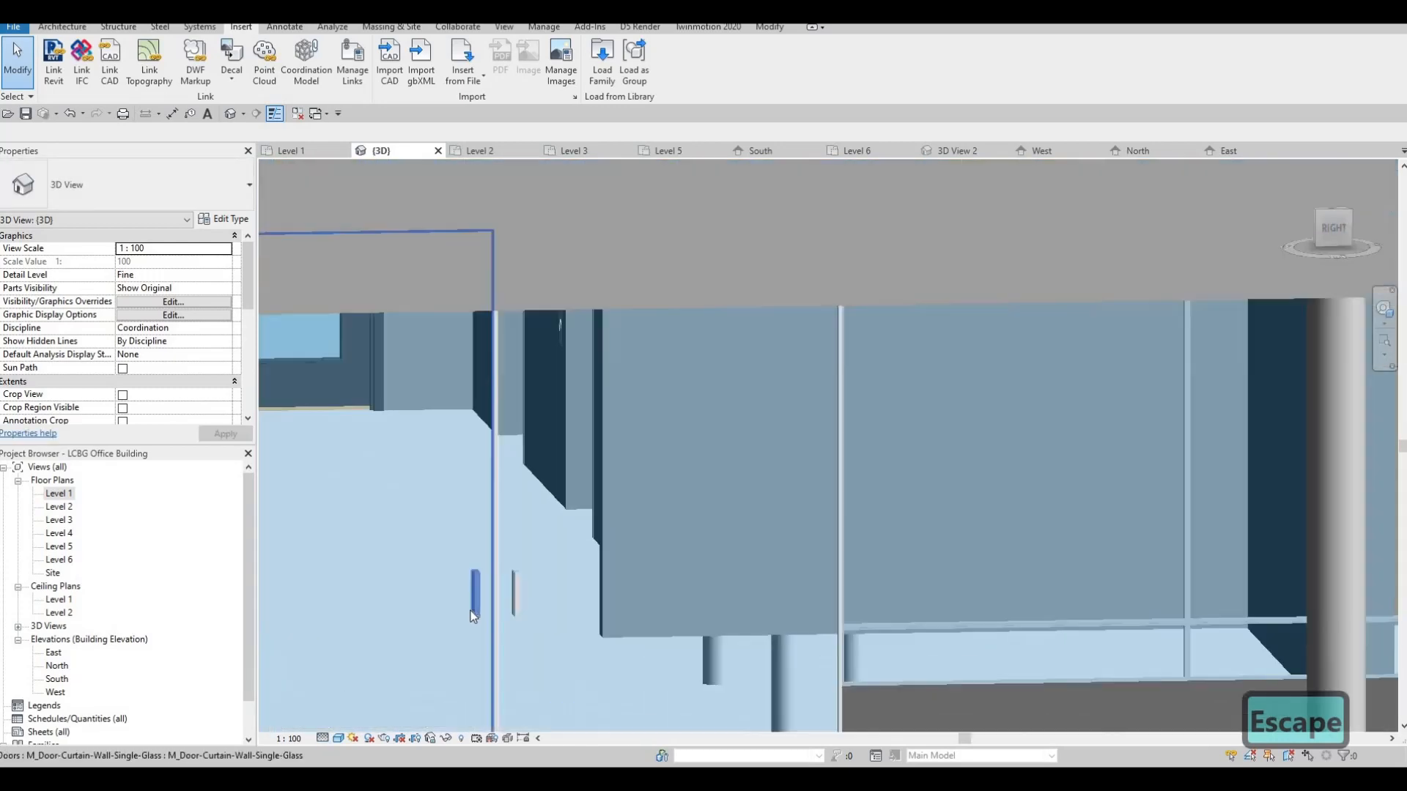
pyautogui.scroll(-5, 492, 617)
pyautogui.keyDown('shift'); pyautogui.moveTo(491, 618); pyautogui.dragTo(711, 624, button='middle'); pyautogui.keyUp('shift')
pyautogui.scroll(6, 754, 593)
# Step: Examine the top-floor terraces and their curtain walls from outside the building in the 3D view
pyautogui.scroll(-6, 778, 597)
pyautogui.scroll(-6, 668, 595)
pyautogui.scroll(-8, 721, 527)
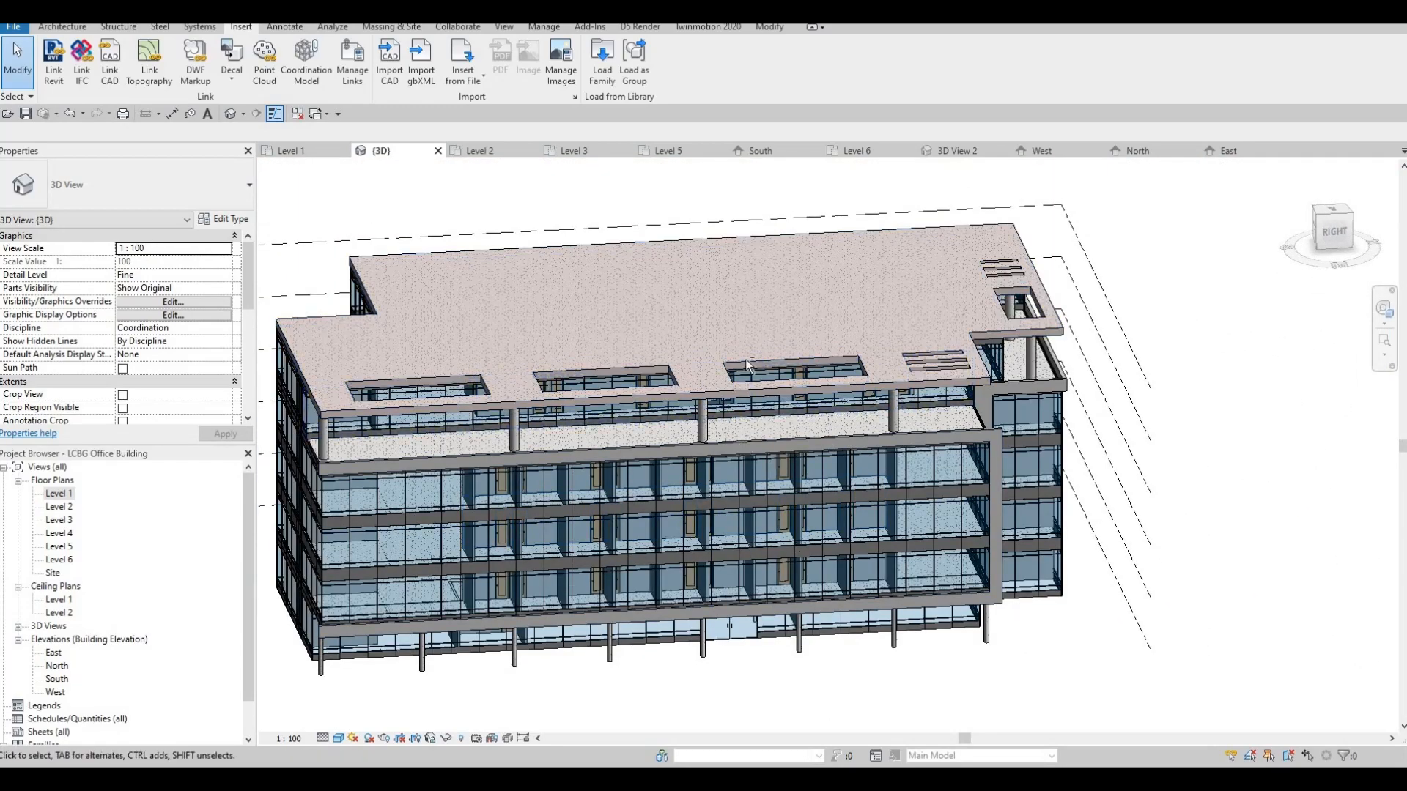
pyautogui.keyDown('shift'); pyautogui.moveTo(745, 359); pyautogui.dragTo(990, 385, button='middle'); pyautogui.keyUp('shift')
pyautogui.scroll(5, 920, 364)
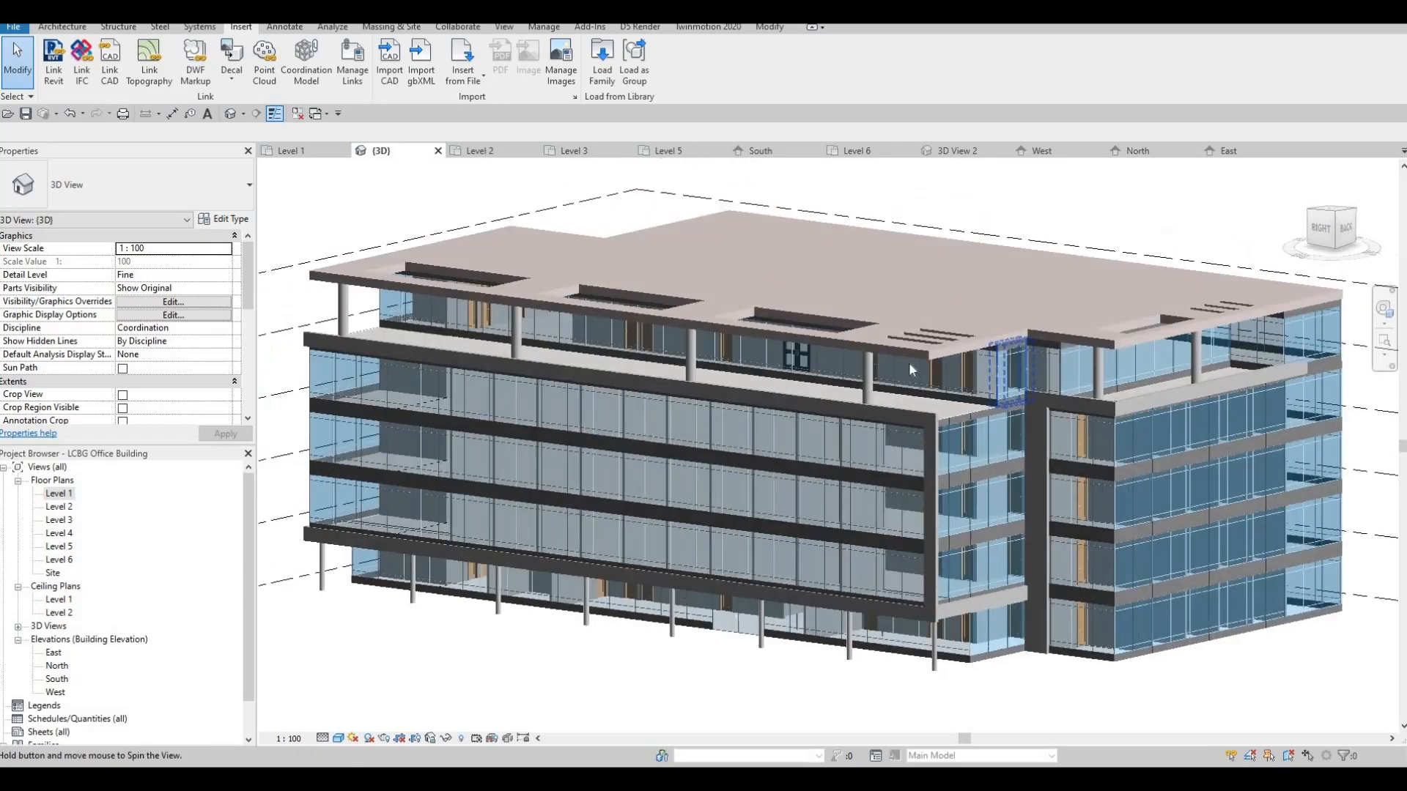
pyautogui.scroll(4, 942, 428)
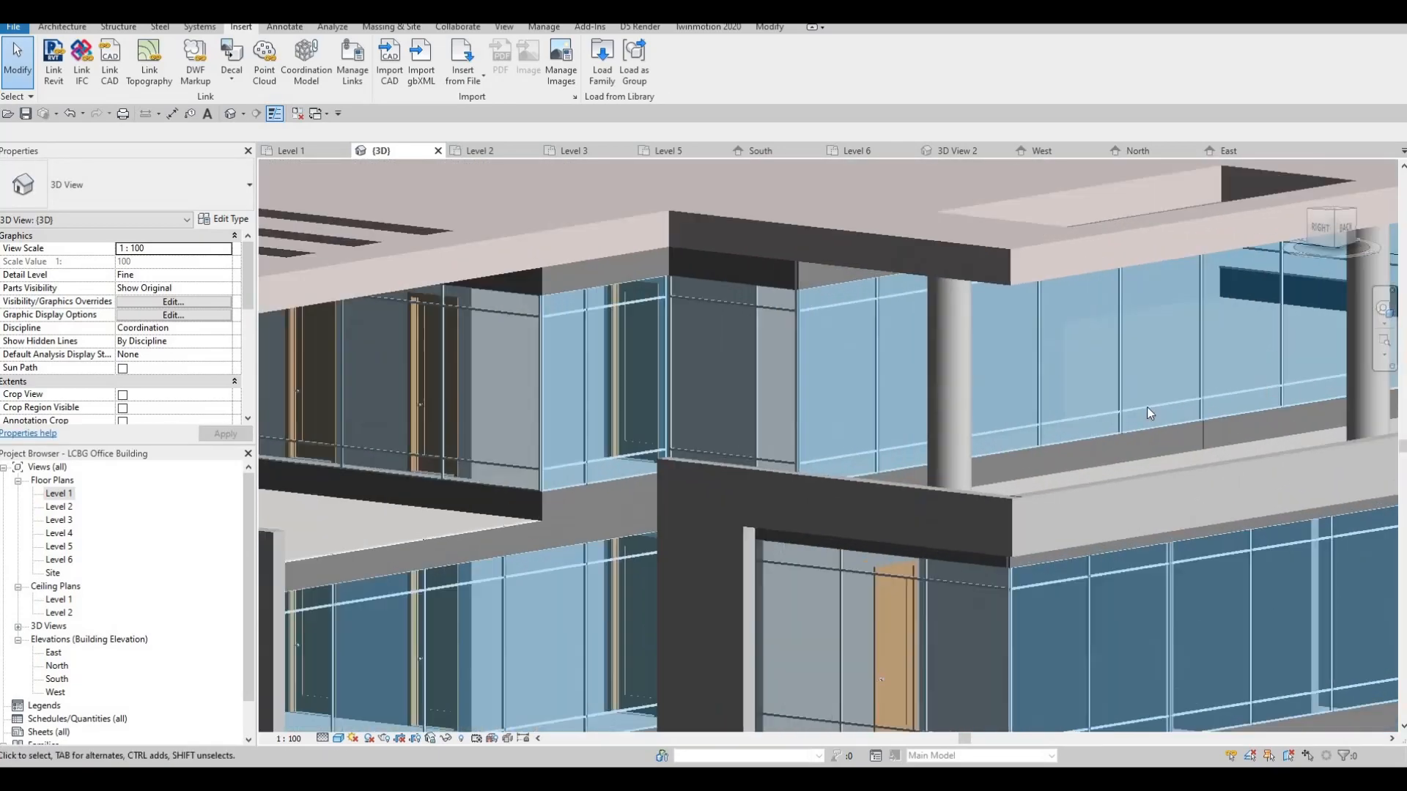
pyautogui.scroll(4, 969, 426)
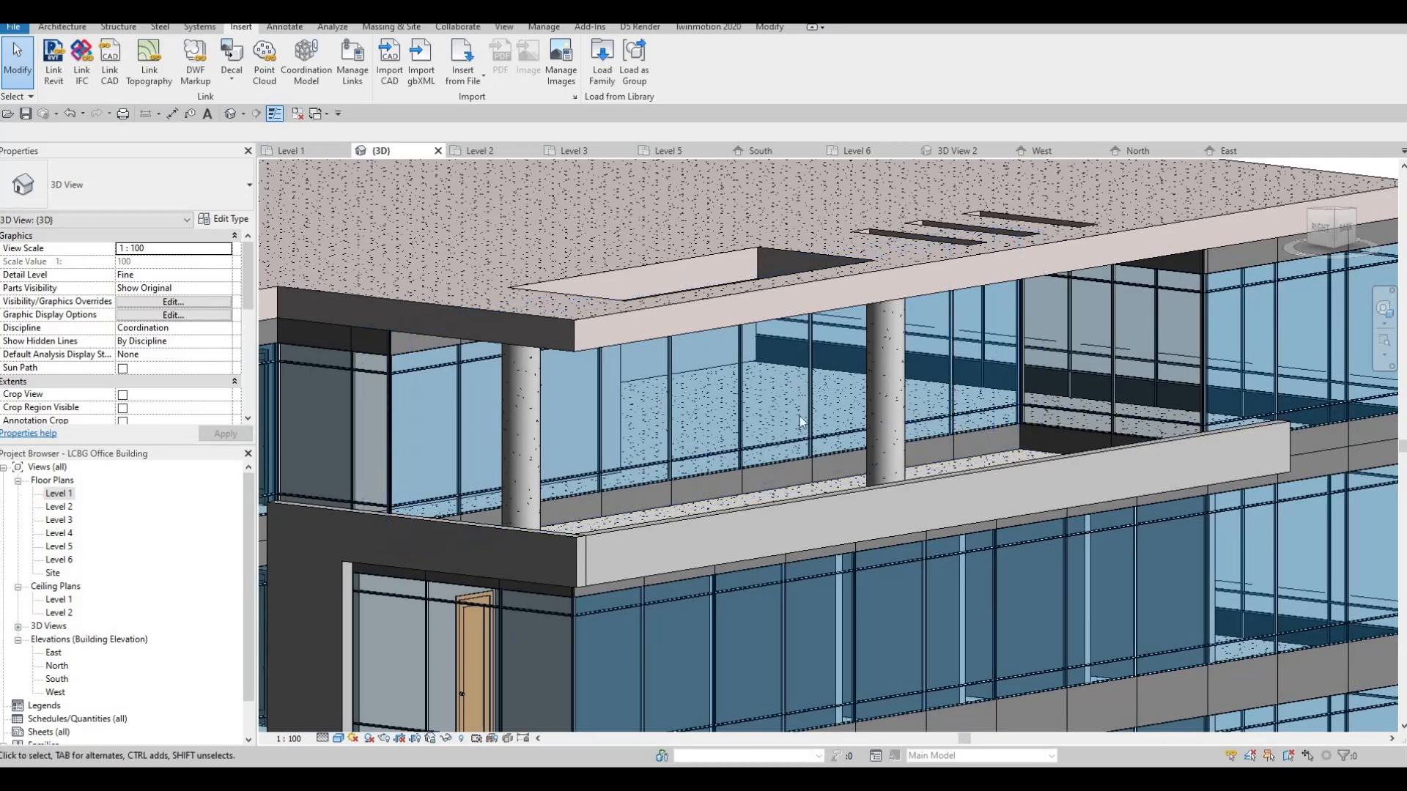
# Step: Examine the terraces and surrounding curtain walls in the Level 5 floor plan
pyautogui.doubleClick(58, 545)
pyautogui.moveTo(968, 540); pyautogui.dragTo(853, 707, button='middle')
pyautogui.moveTo(685, 183); pyautogui.dragTo(682, 419, button='middle')
pyautogui.scroll(2, 683, 419)
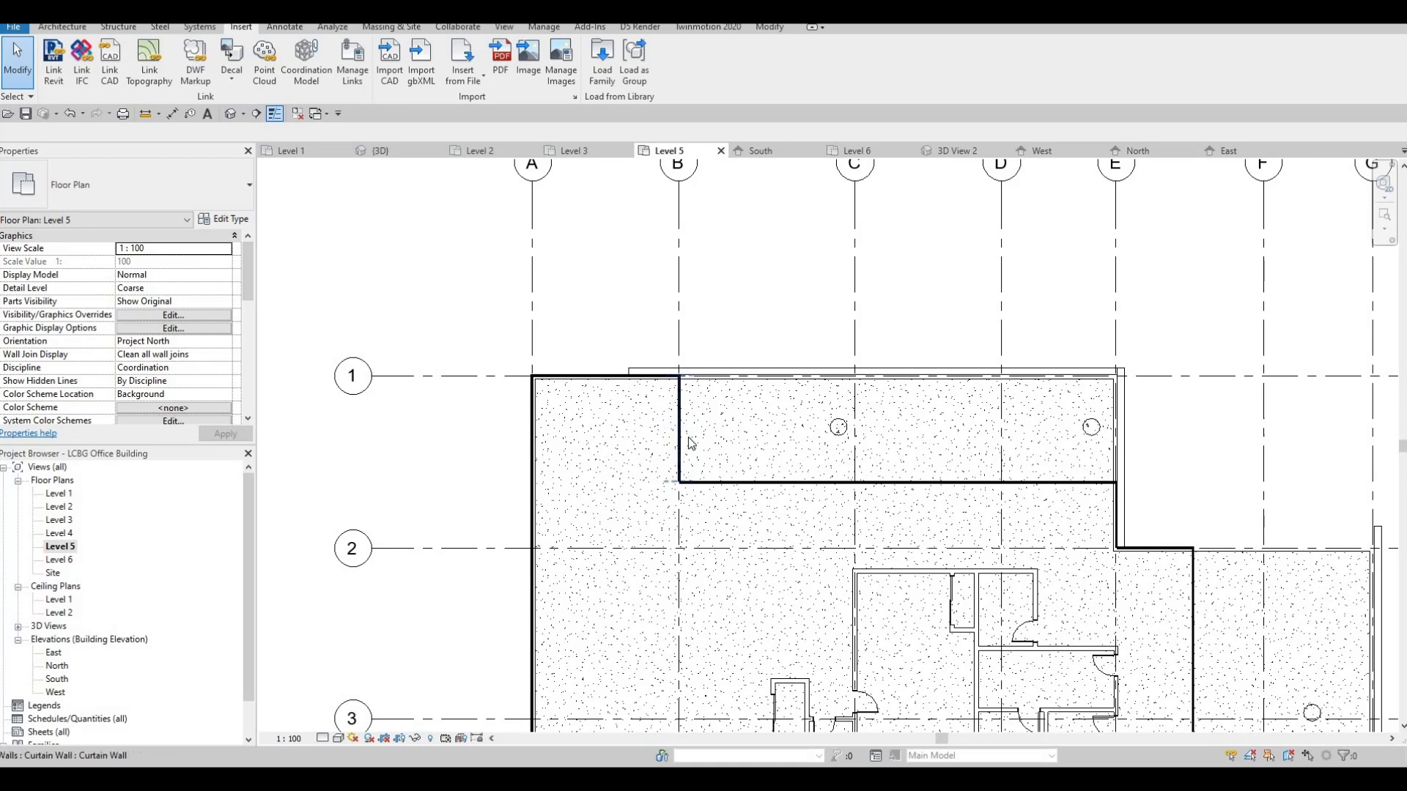
pyautogui.scroll(-2, 690, 442)
pyautogui.moveTo(982, 534); pyautogui.dragTo(915, 370, button='middle')
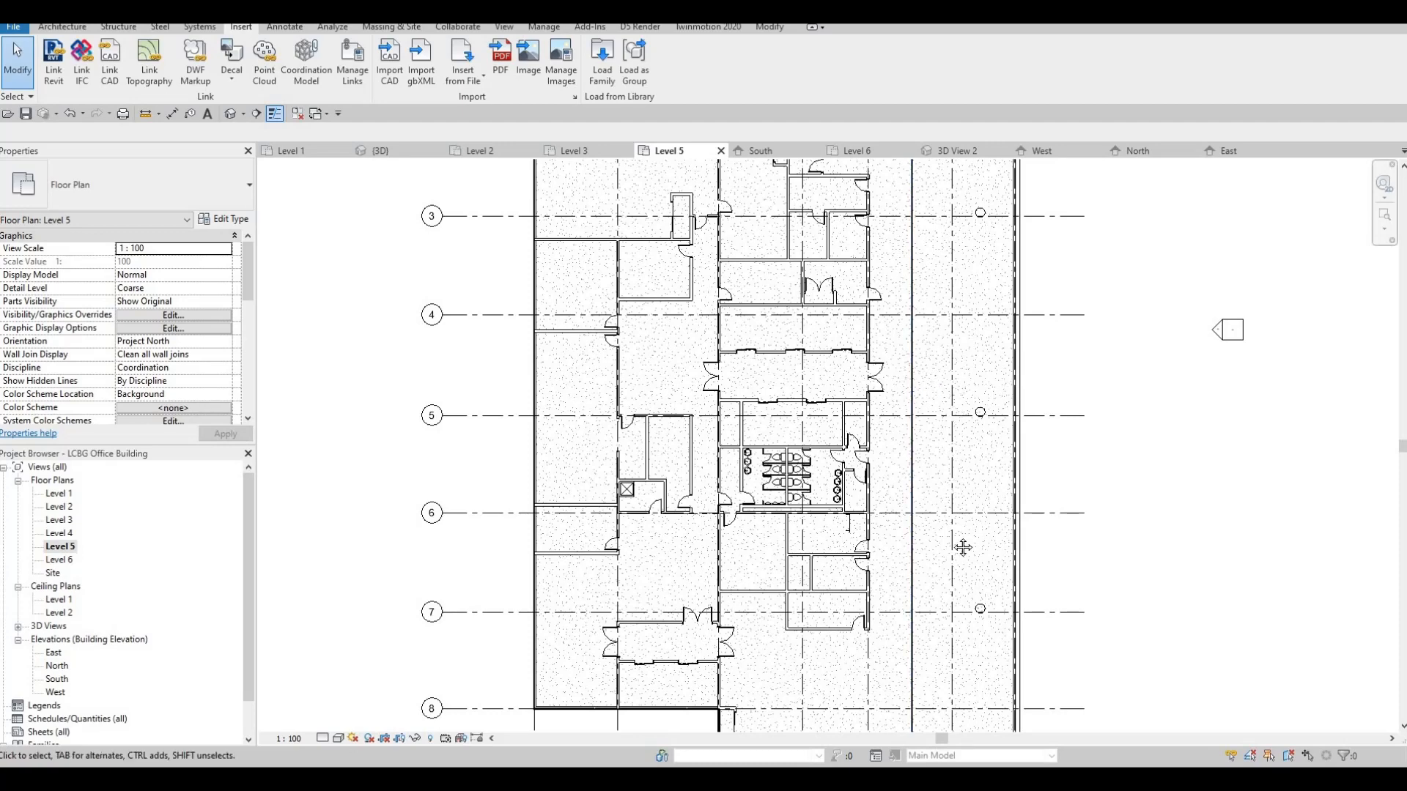
pyautogui.moveTo(962, 547); pyautogui.dragTo(971, 681, button='middle')
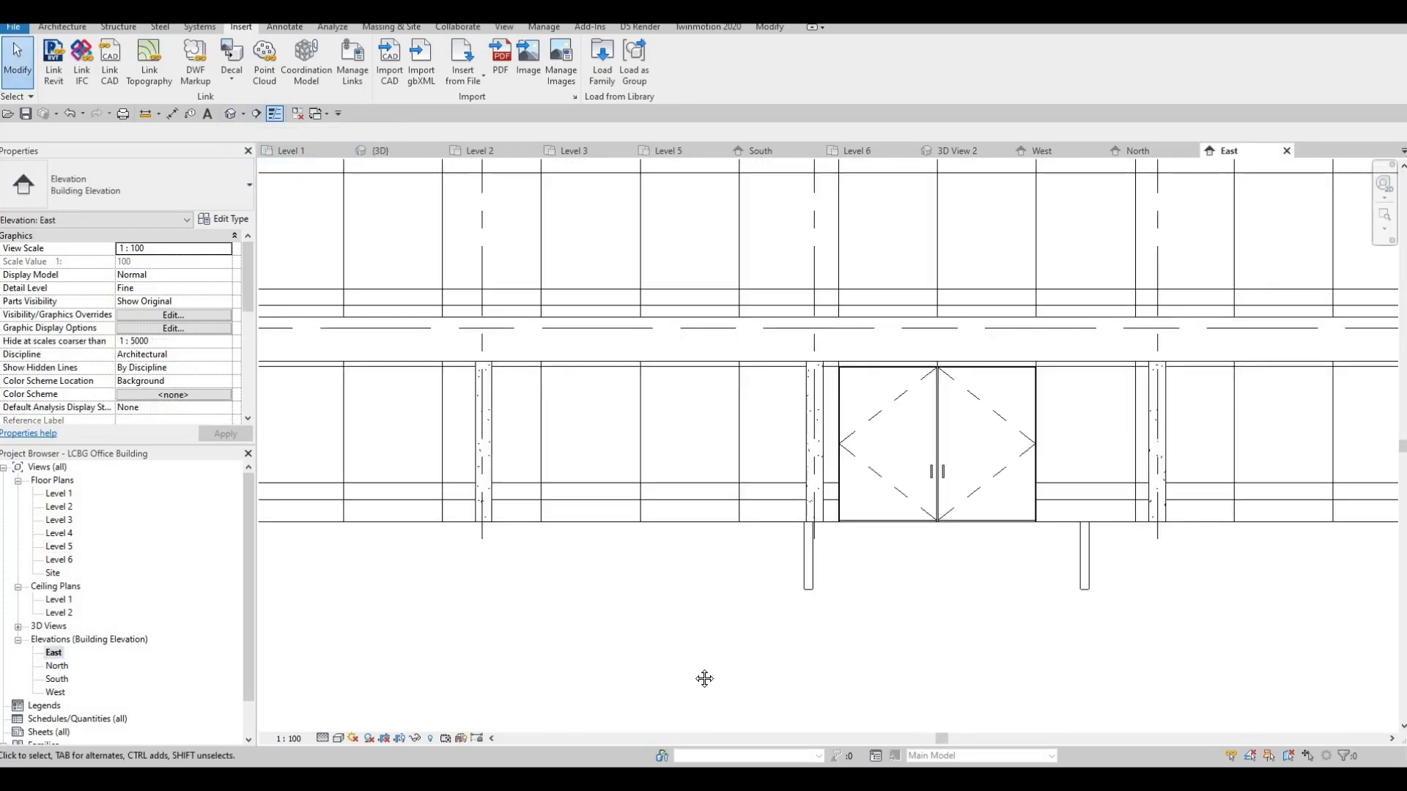
# Step: Compare the East elevation with the Level 5 floor plan to locate the terrace curtain wall bays between grids 3 and 2
pyautogui.scroll(-5, 704, 678)
pyautogui.moveTo(900, 379); pyautogui.dragTo(891, 430, button='middle')
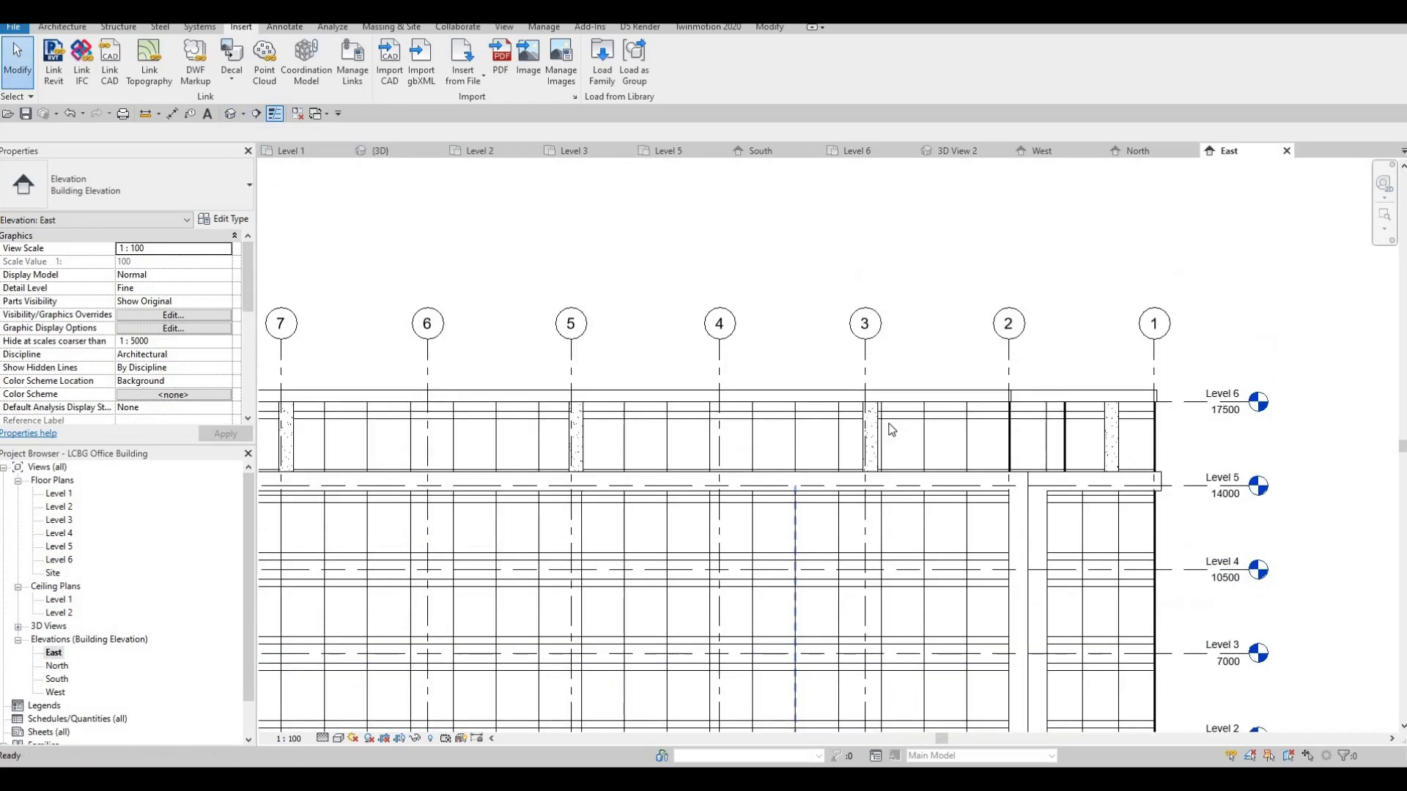
pyautogui.scroll(5, 891, 430)
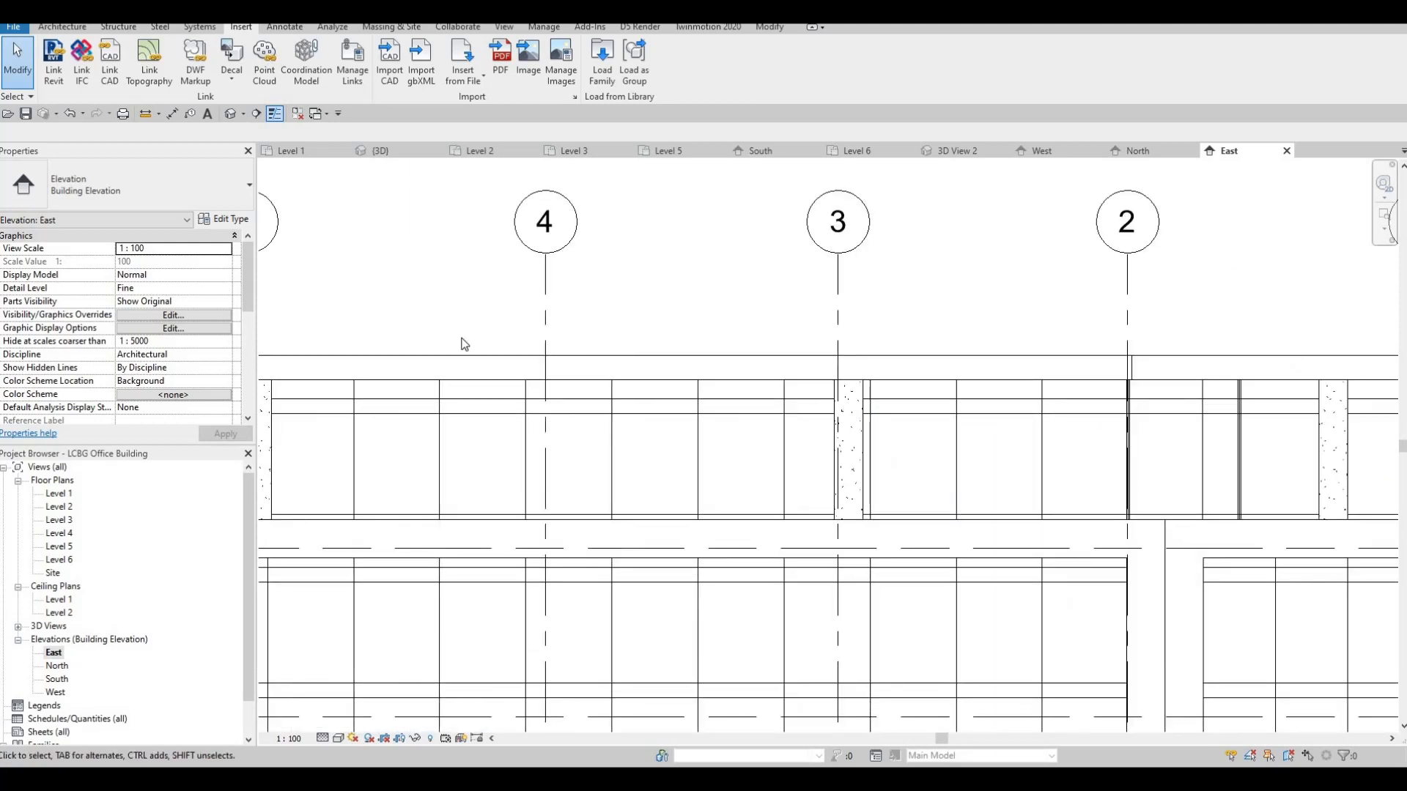
pyautogui.moveTo(496, 402); pyautogui.dragTo(716, 391, button='middle')
pyautogui.scroll(-1, 716, 391)
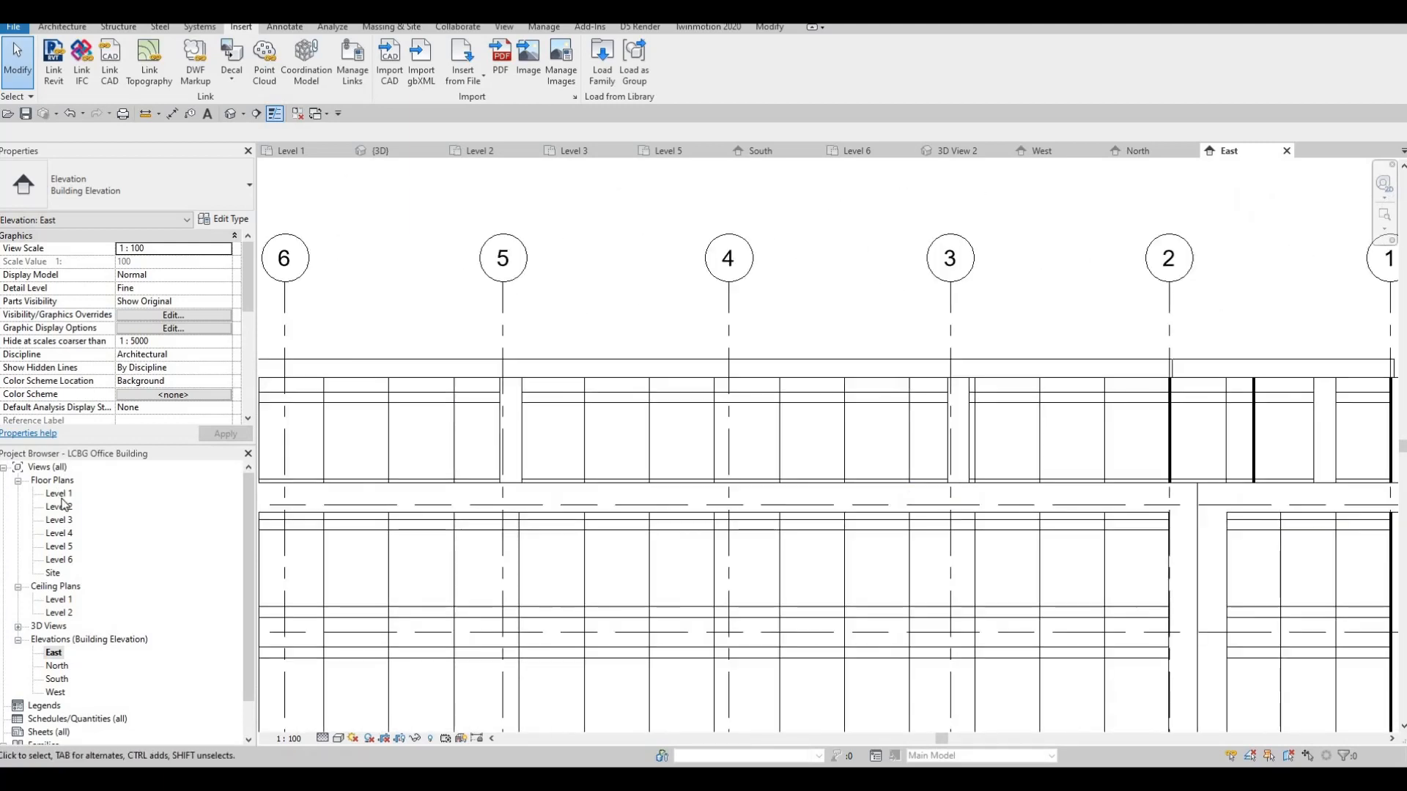
pyautogui.doubleClick(60, 546)
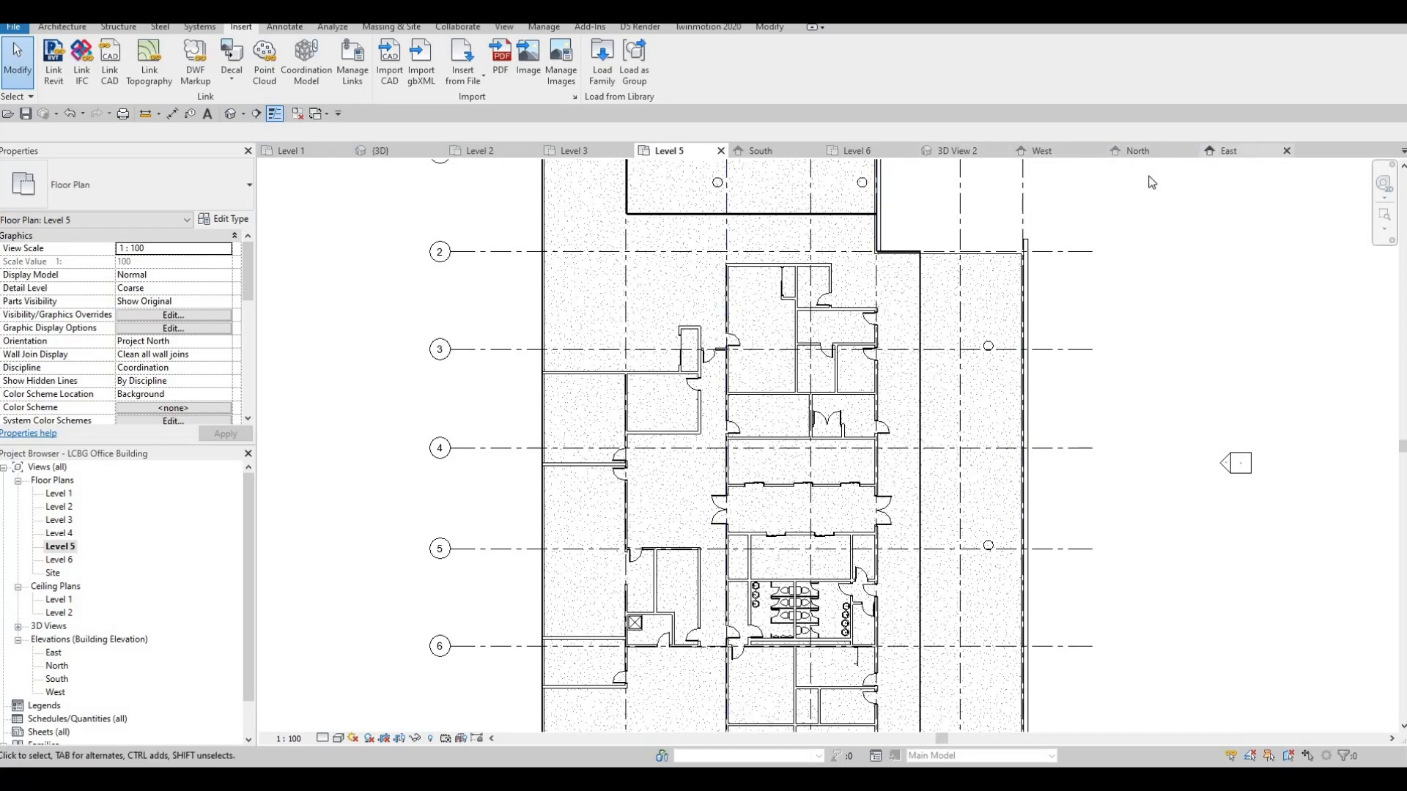
pyautogui.click(1228, 150)
pyautogui.moveTo(1002, 364); pyautogui.dragTo(841, 258, button='middle')
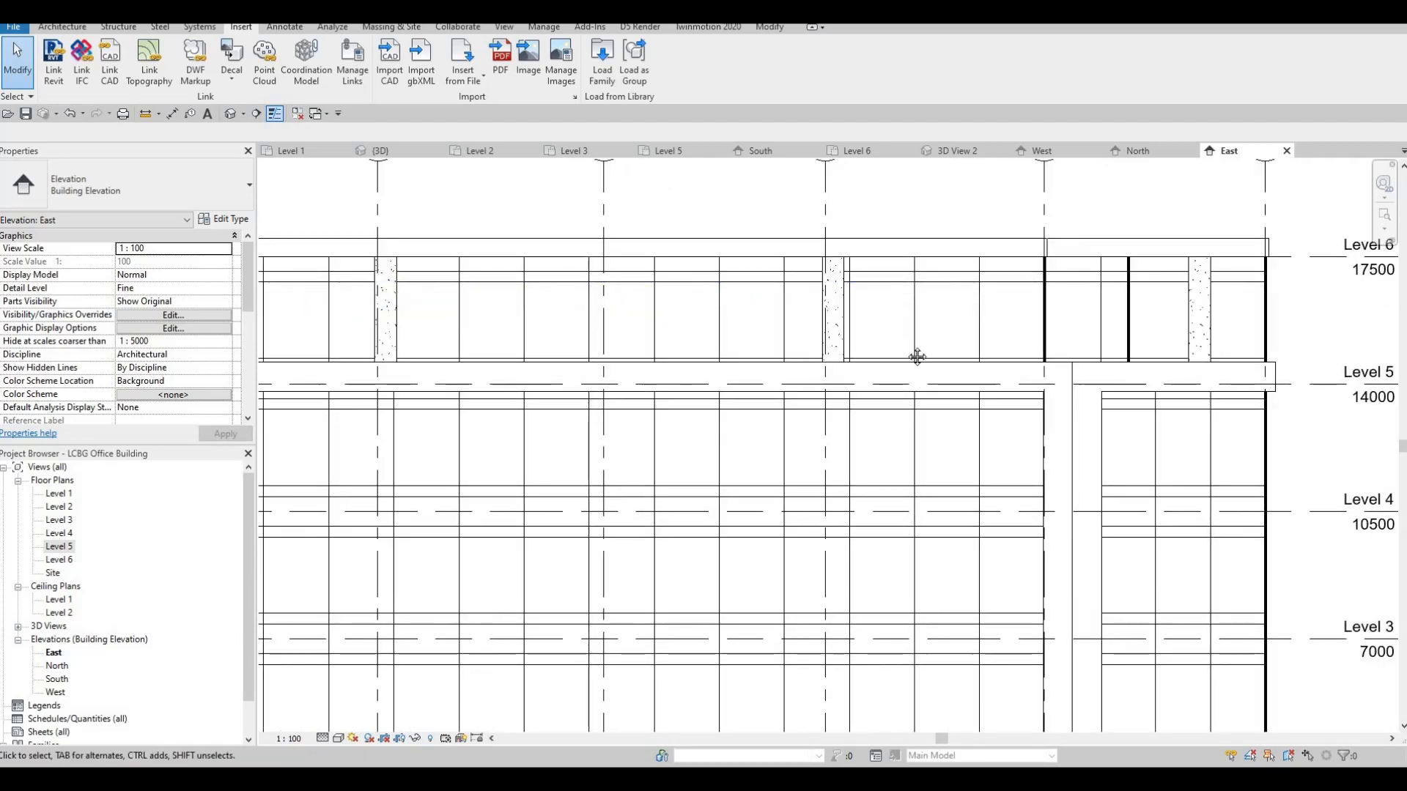
pyautogui.scroll(4, 864, 347)
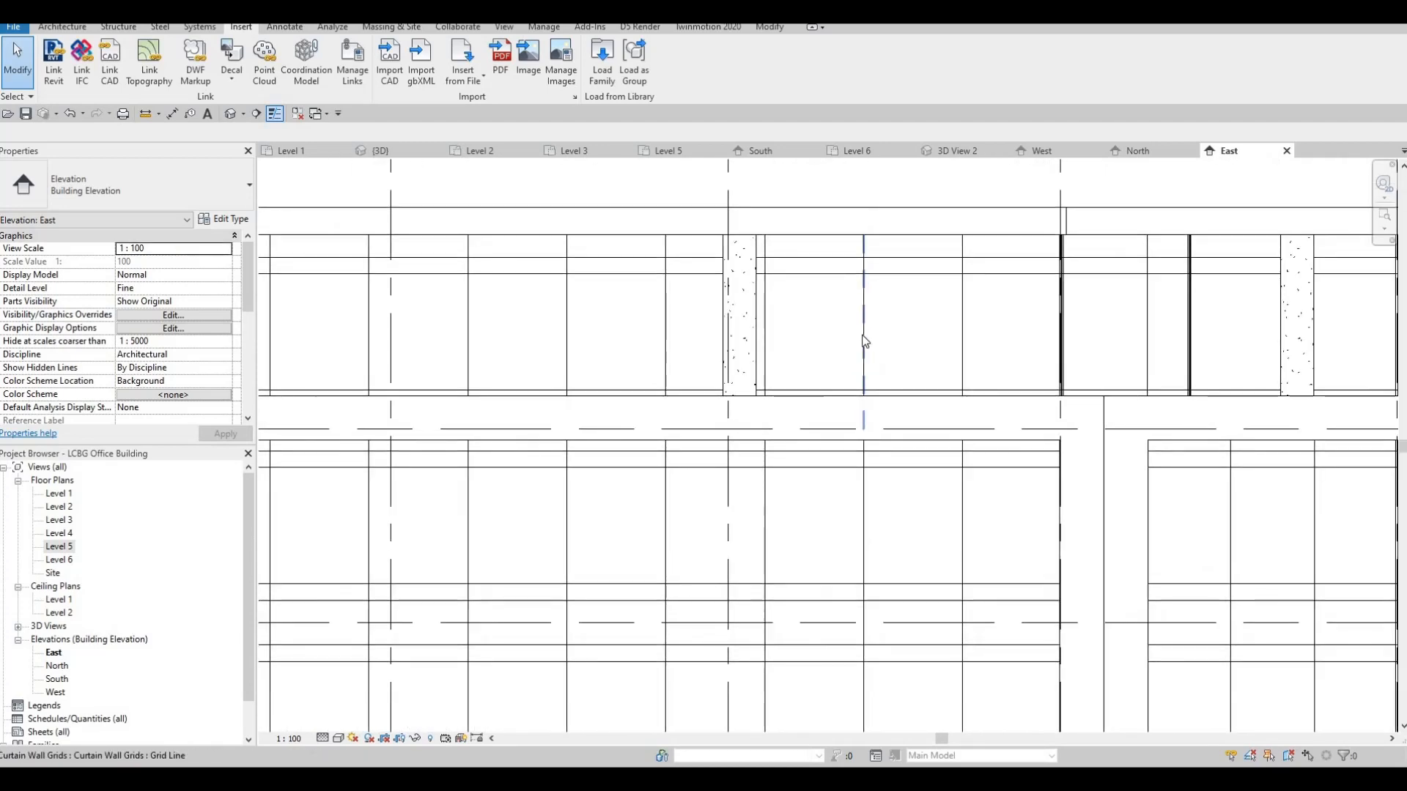
pyautogui.scroll(1, 862, 343)
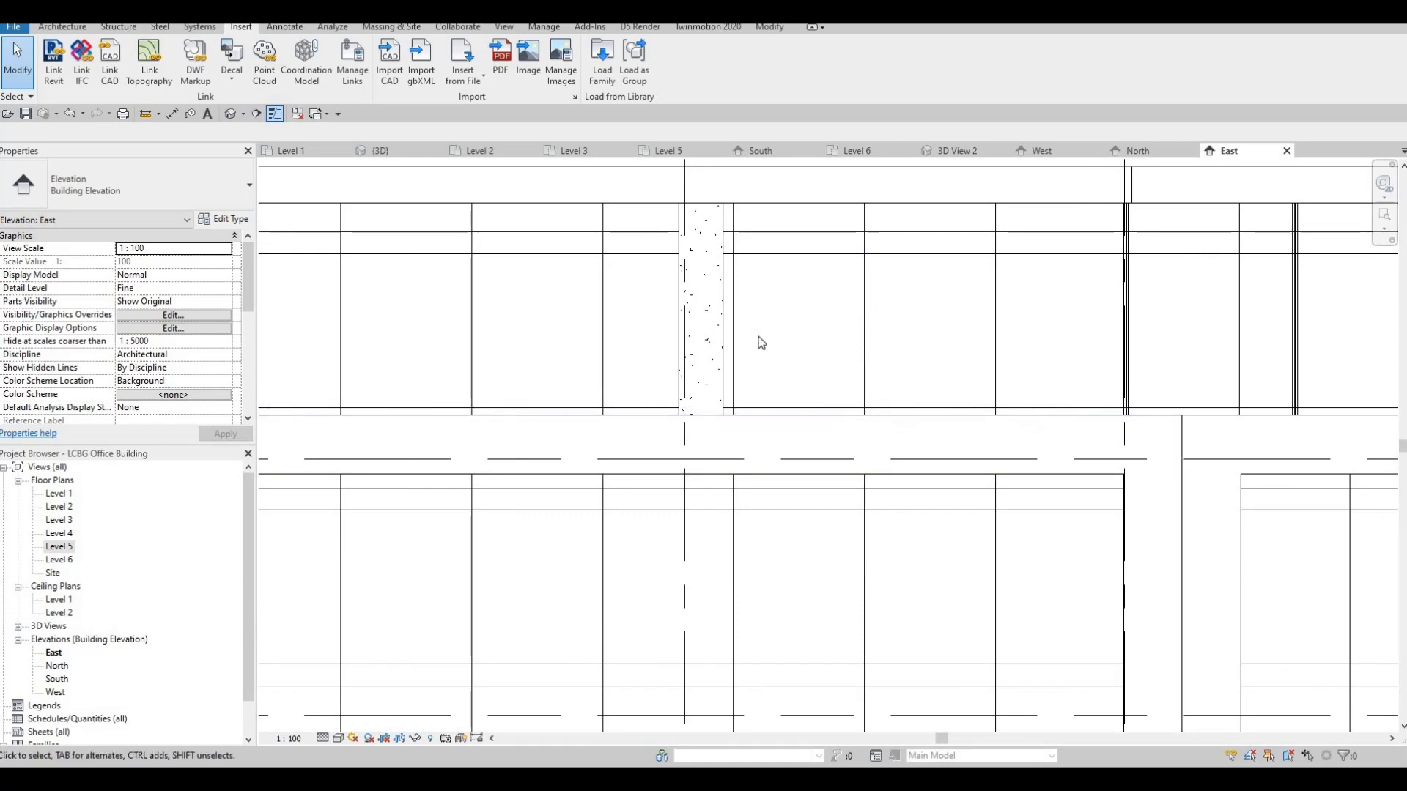
# Step: Hide the generic model frame that covers the base of the Level 5 curtain wall in the East elevation
pyautogui.click(825, 419)
pyautogui.rightClick(825, 419)
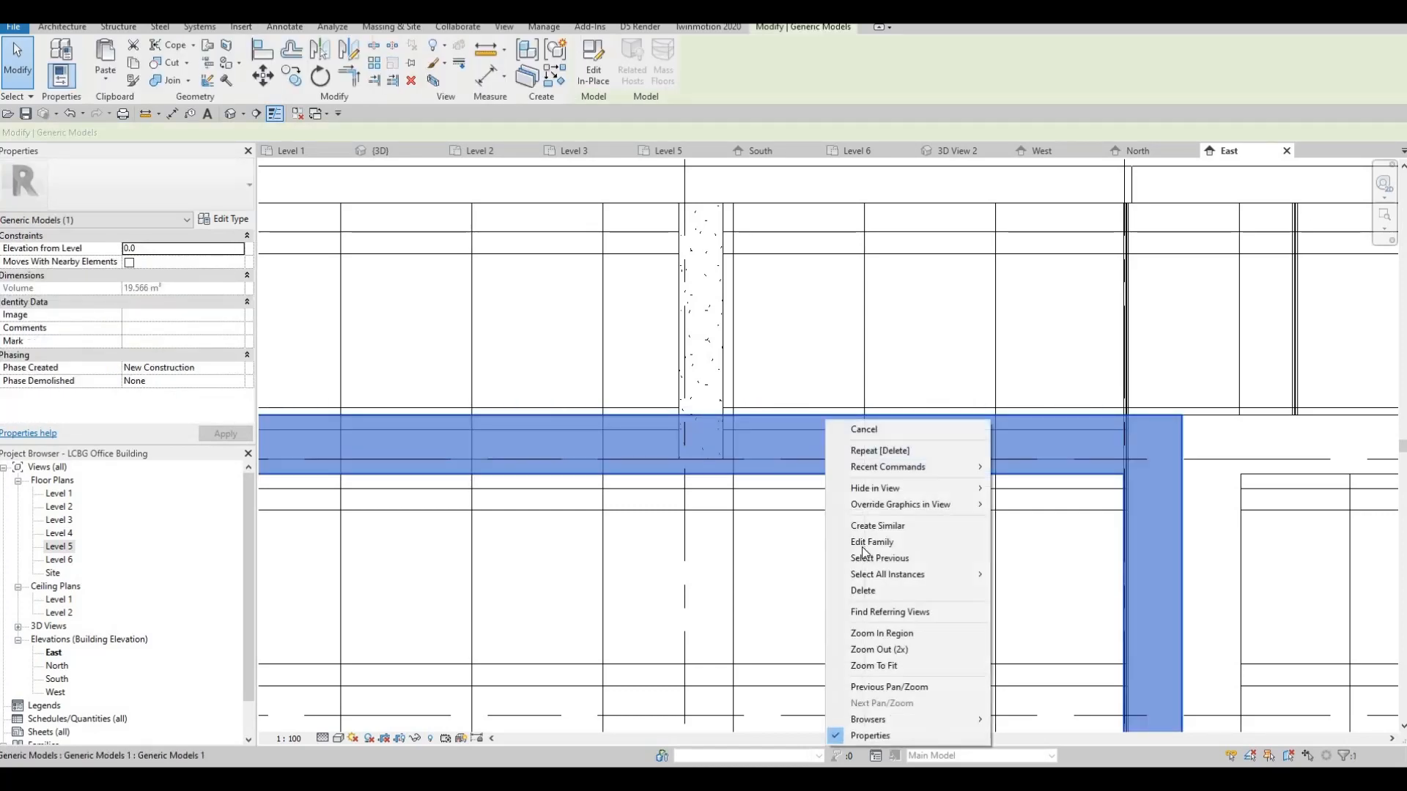
pyautogui.moveTo(880, 488)
pyautogui.click(1029, 488)
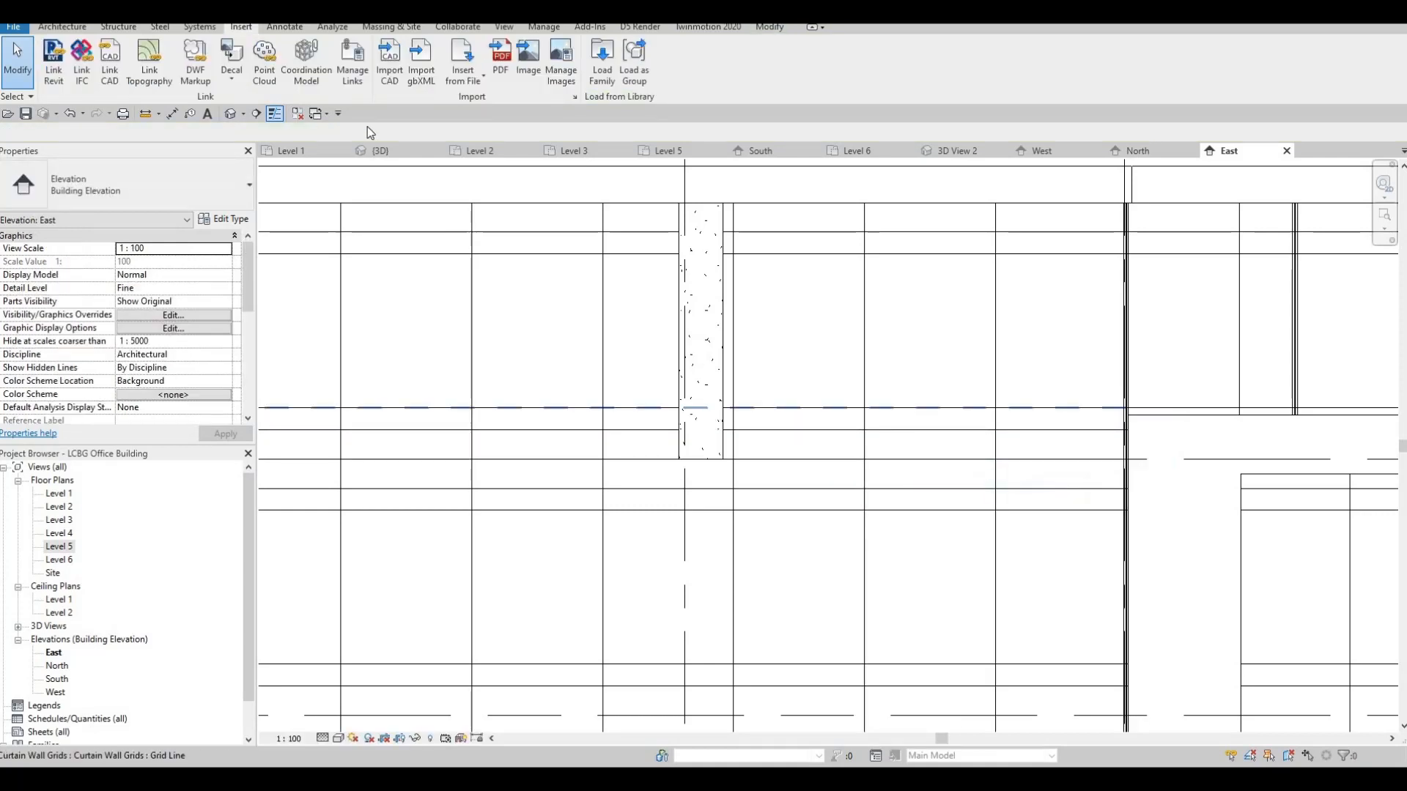
pyautogui.press('Escape')
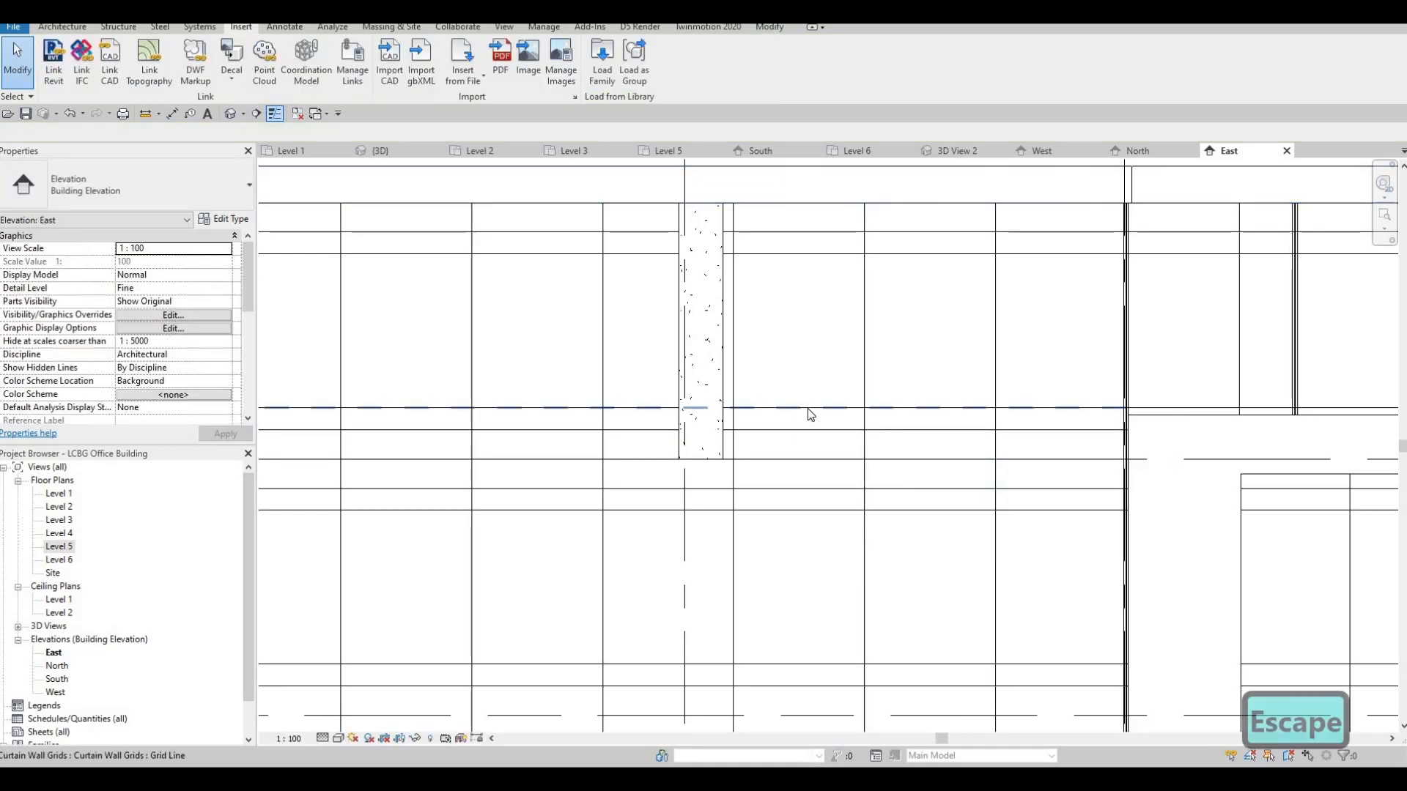
# Step: Remove the upper sill grid segment and its mullion from the first Level 5 panel bay right of the grid 3 column
pyautogui.click(810, 415)
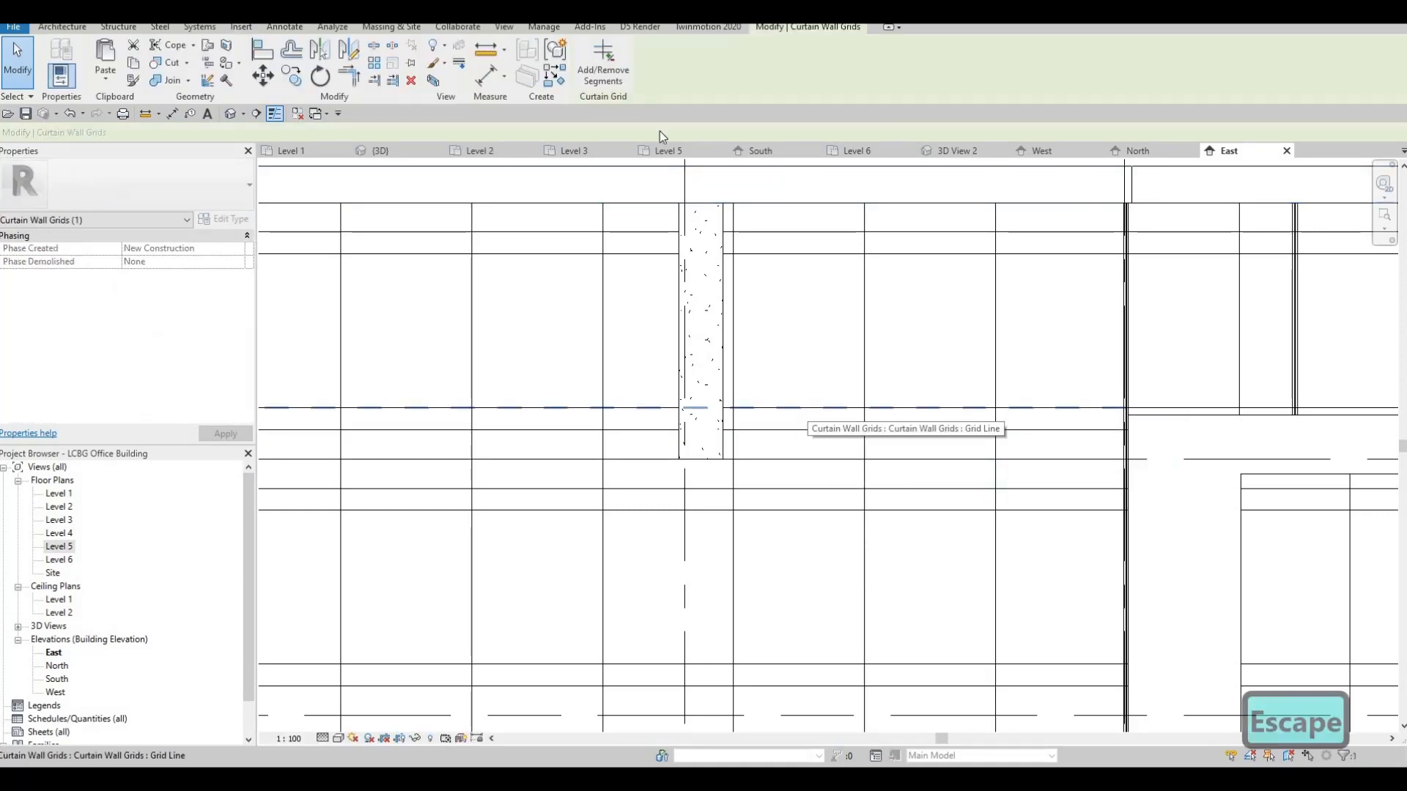
pyautogui.click(612, 79)
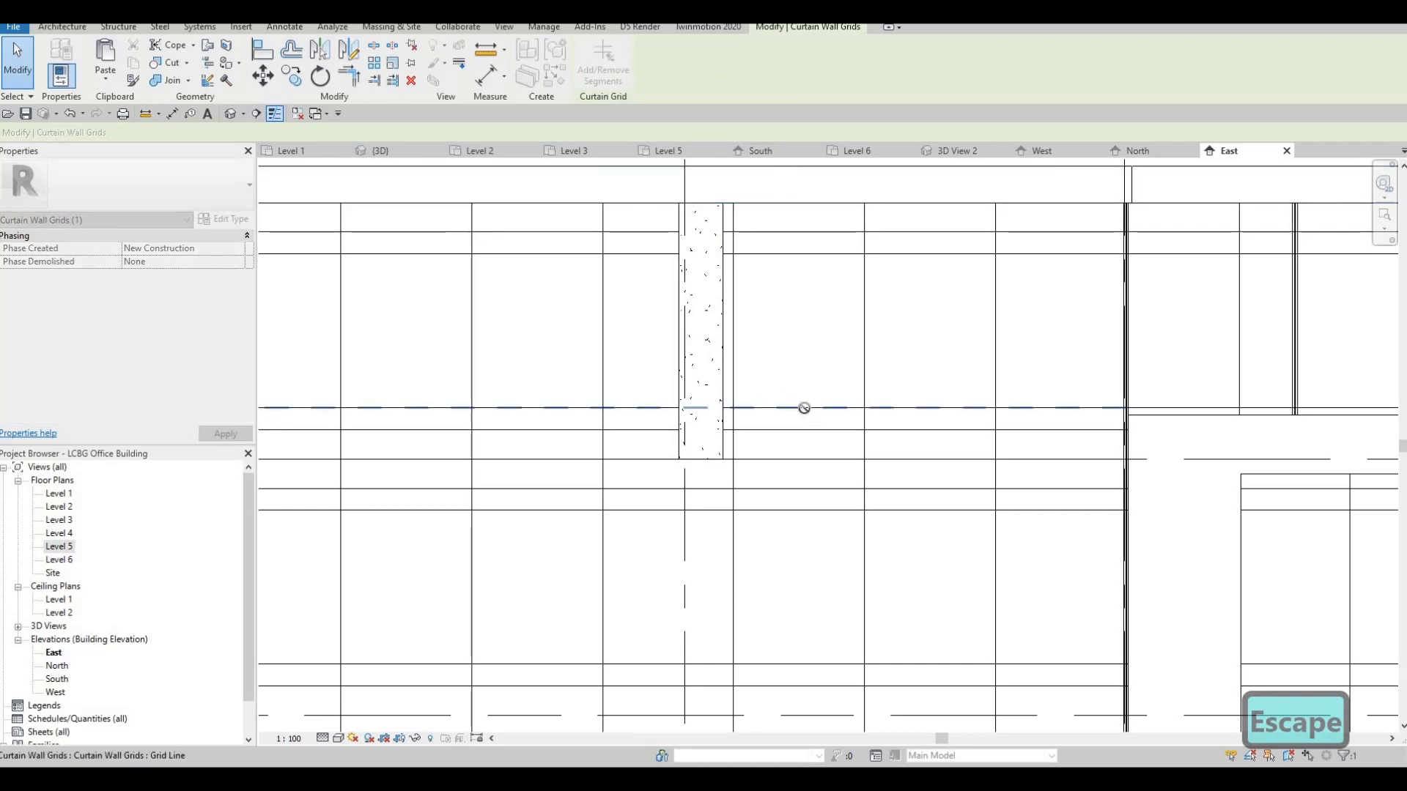
pyautogui.click(804, 407)
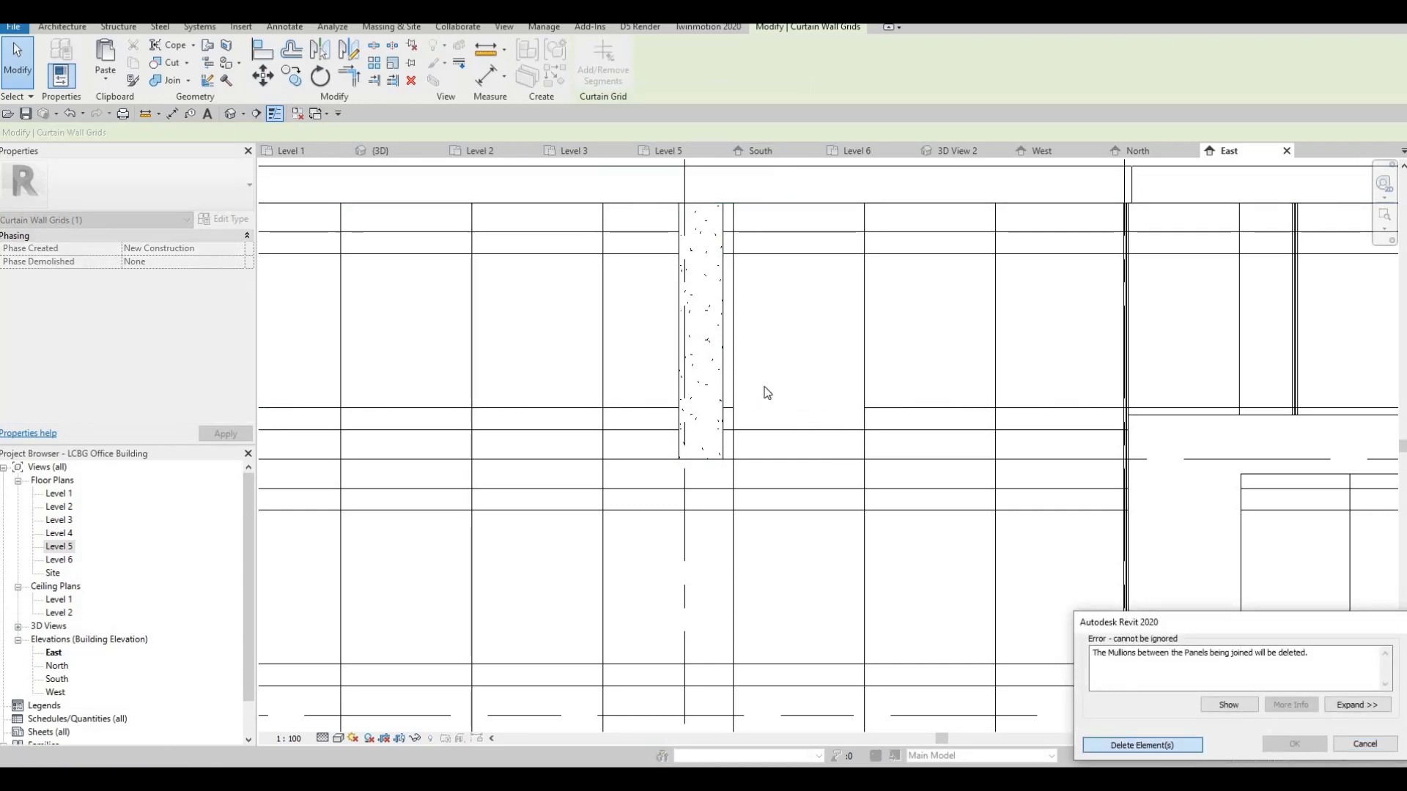
pyautogui.press('Return')
pyautogui.press('Escape')
pyautogui.press('Escape')
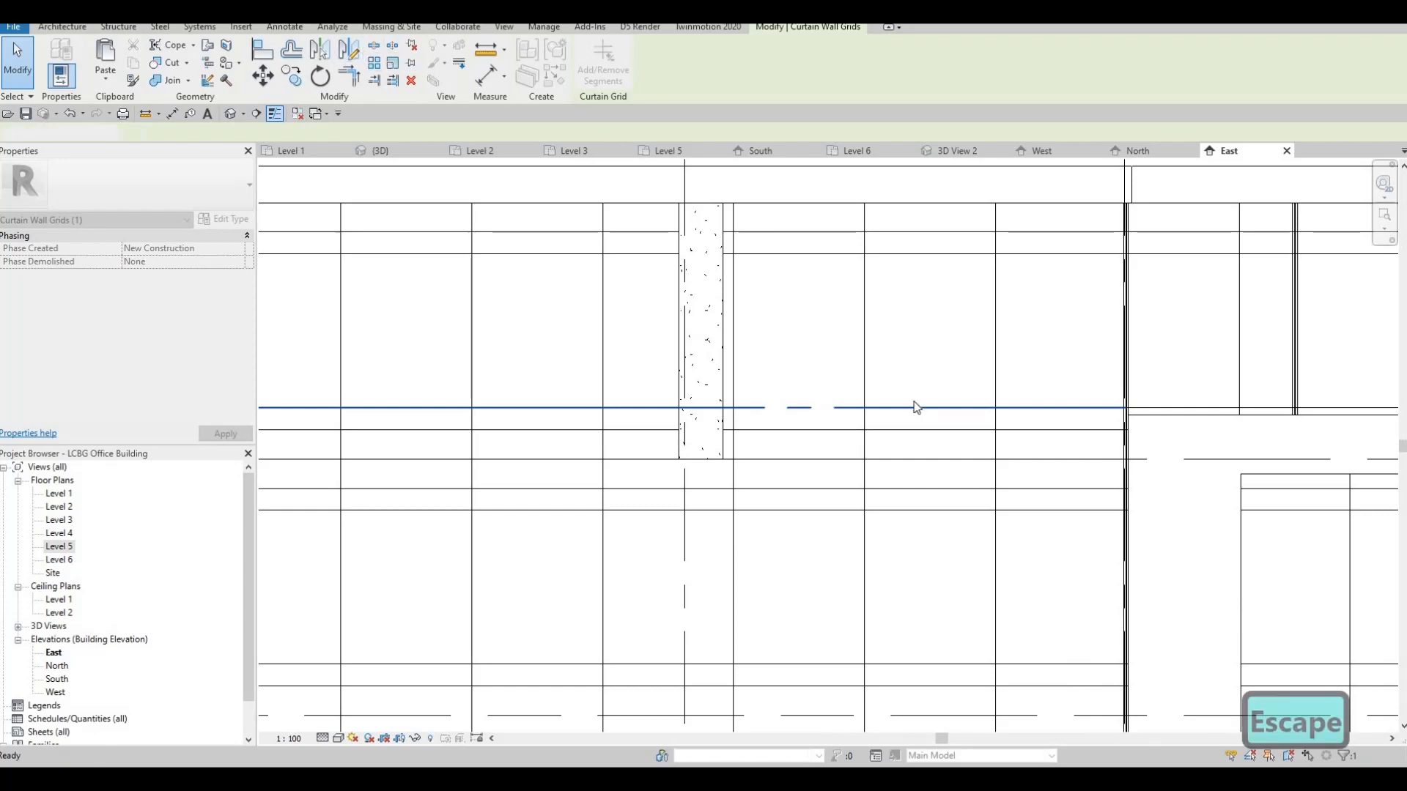
# Step: Remove the upper sill grid segment and its mullion from the second Level 5 panel bay right of the grid 3 column
pyautogui.click(908, 407)
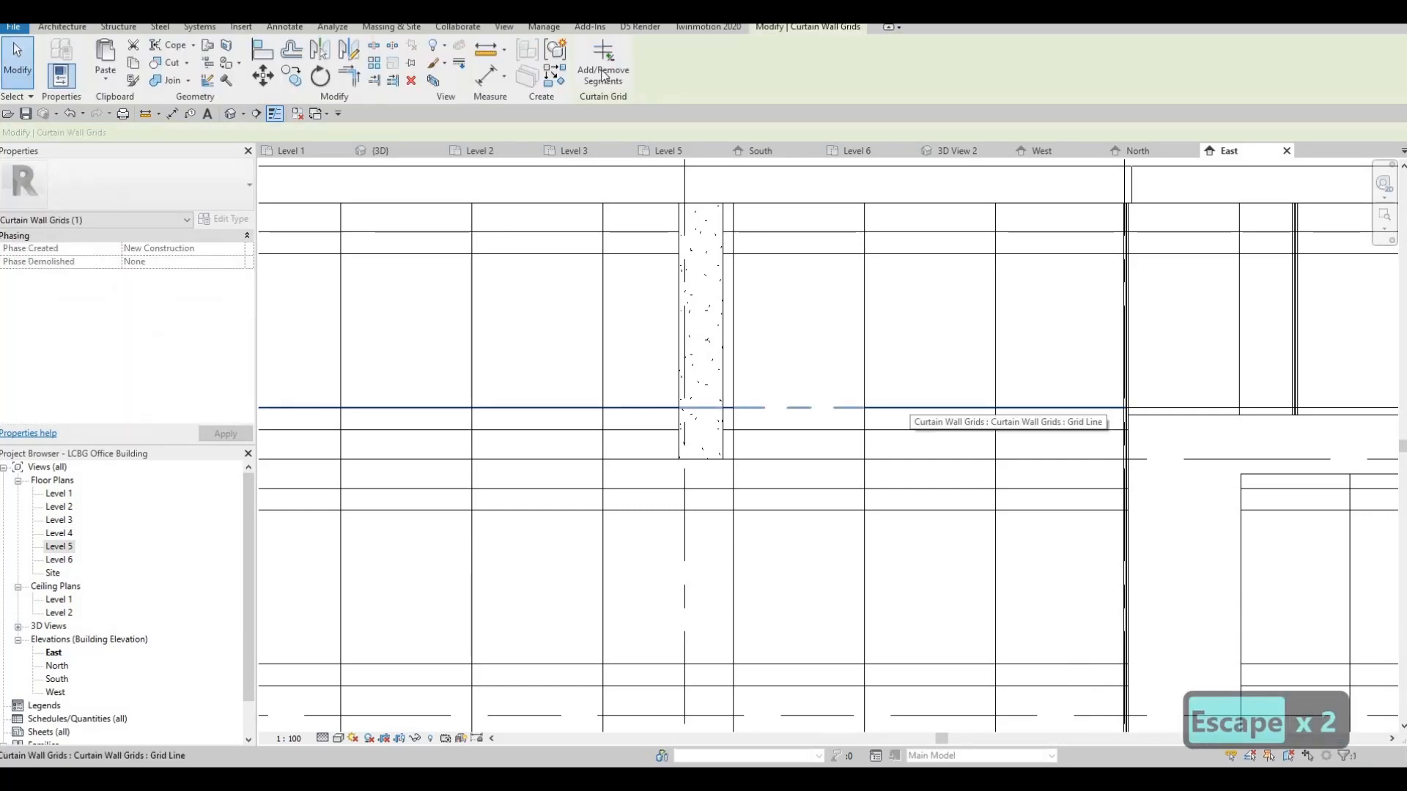
pyautogui.click(603, 70)
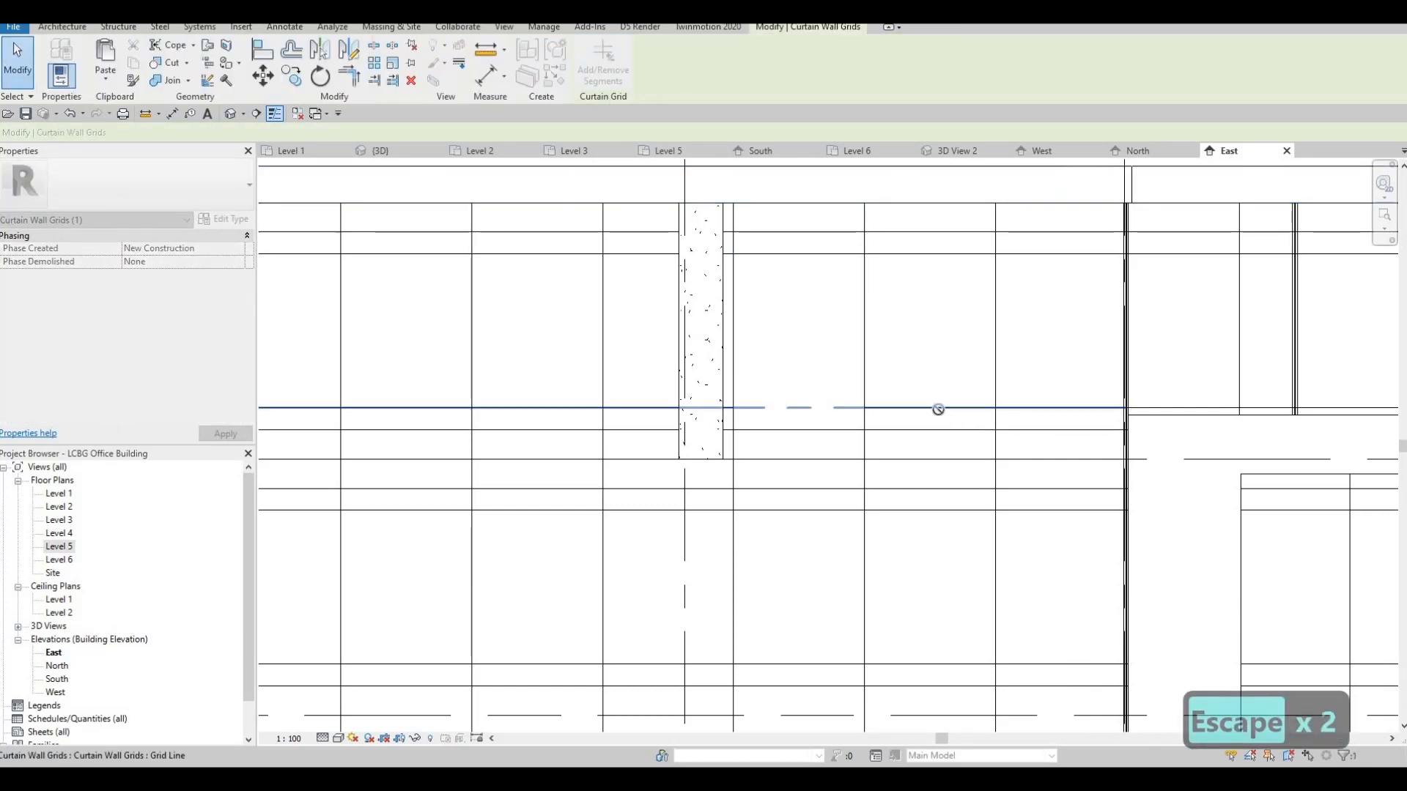
pyautogui.click(1171, 669)
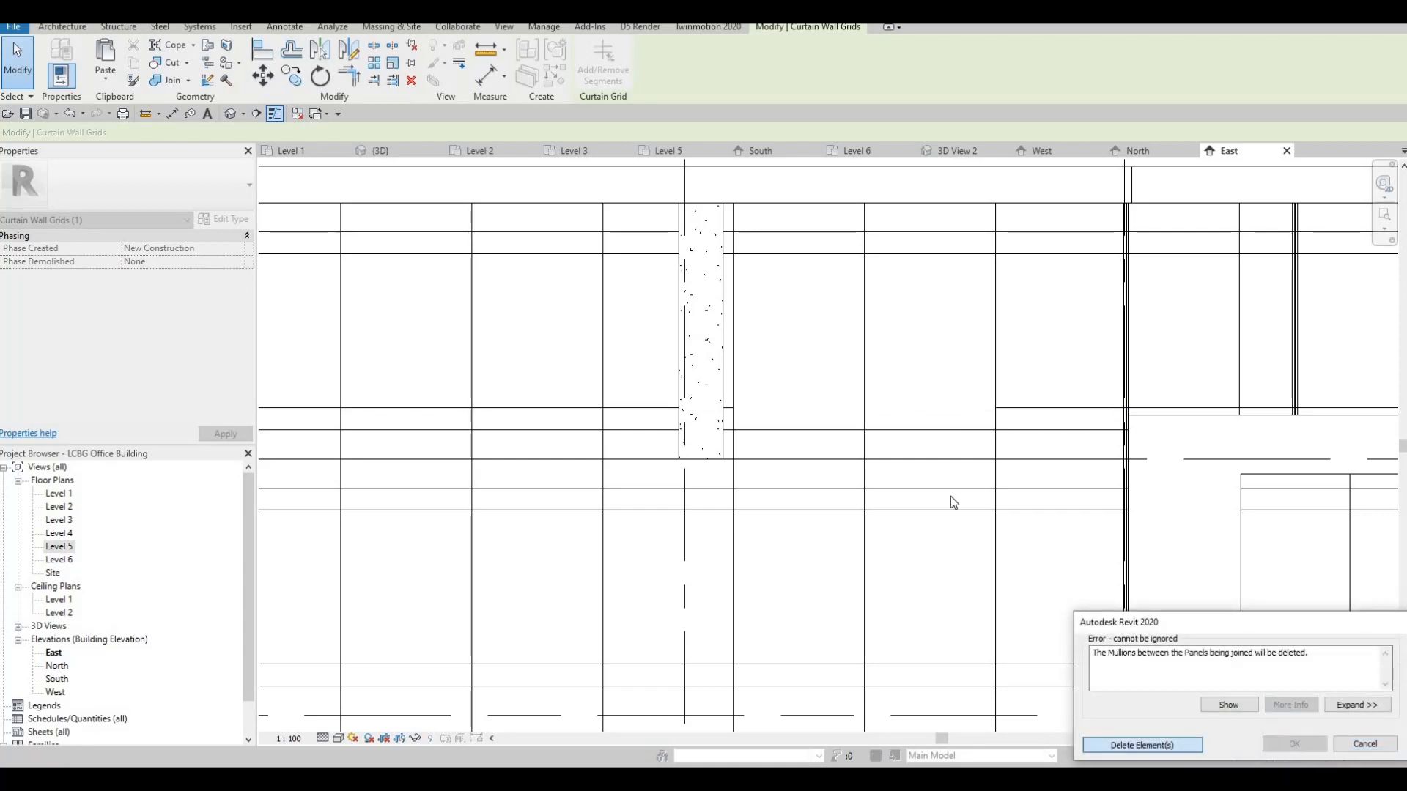
pyautogui.press('Return')
pyautogui.press('Escape')
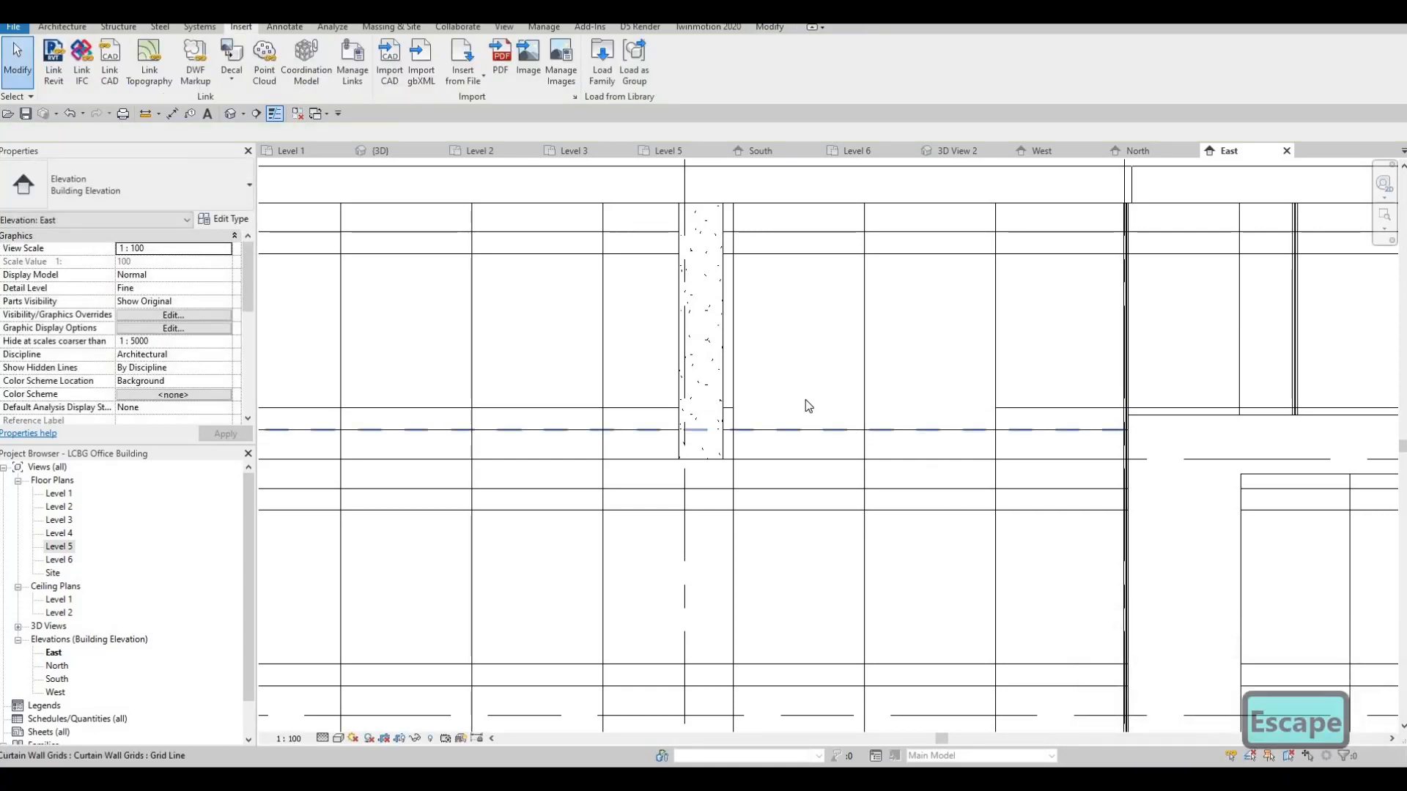
pyautogui.click(815, 440)
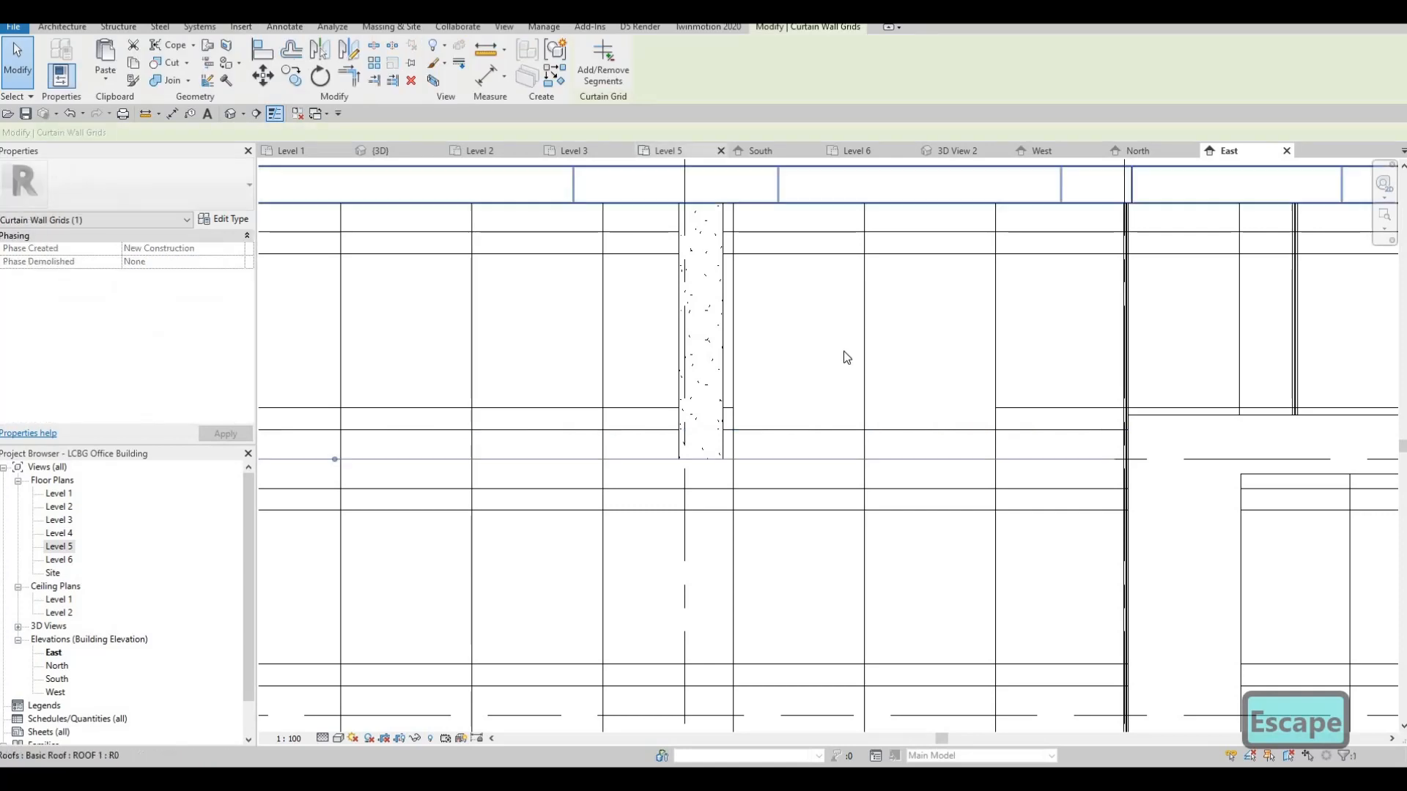
pyautogui.click(812, 430)
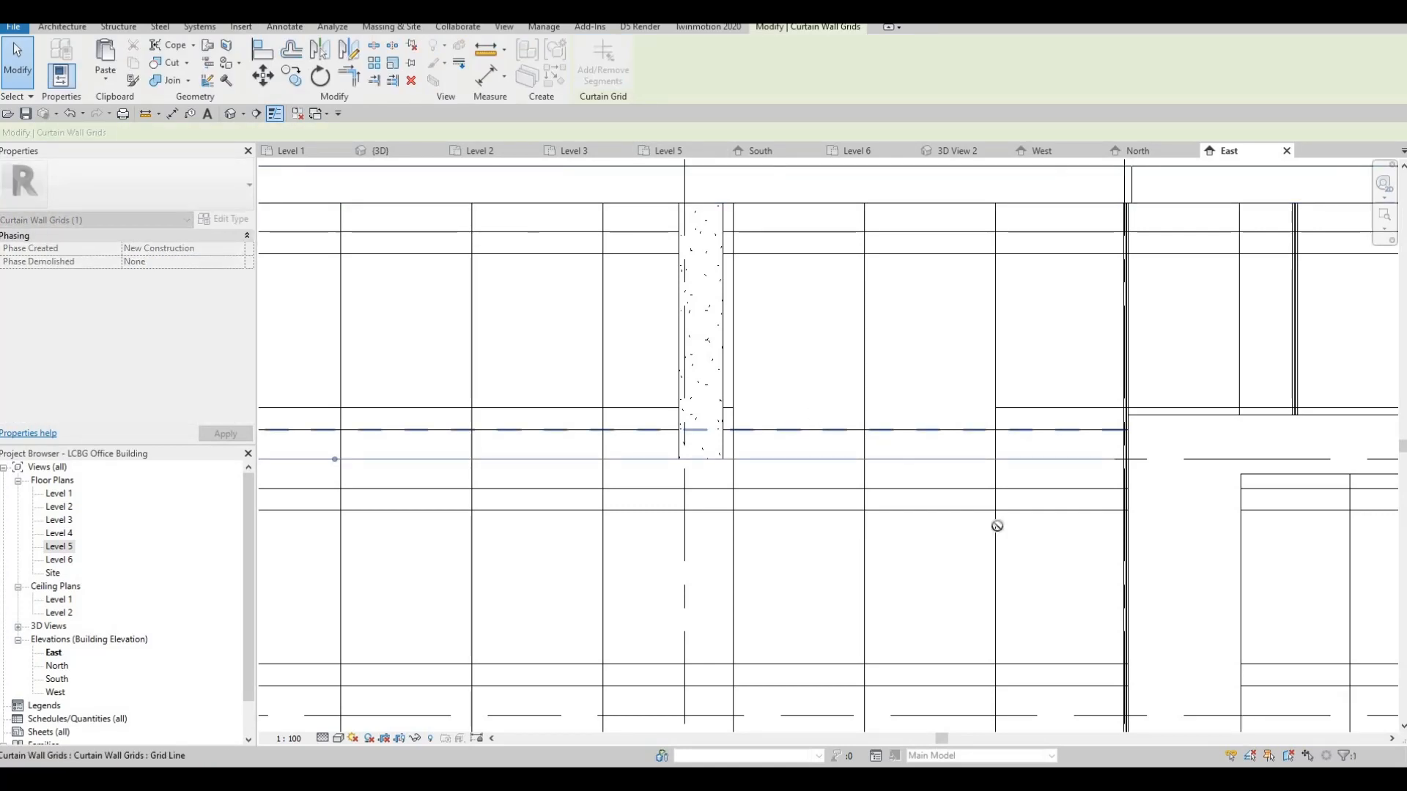
pyautogui.press('Escape')
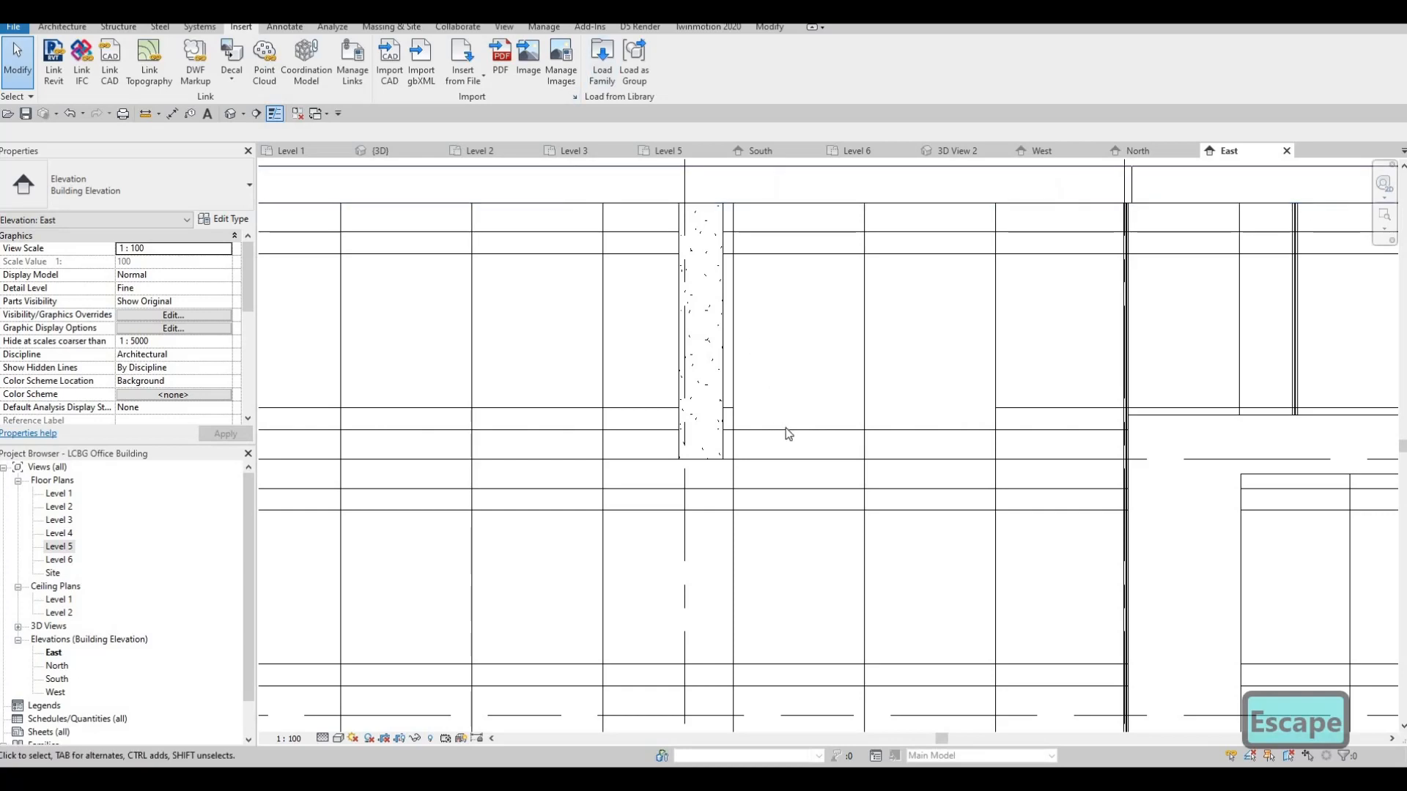
# Step: Remove the lower sill grid segment and its mullion from the first Level 5 panel bay right of the grid 3 column
pyautogui.click(687, 258)
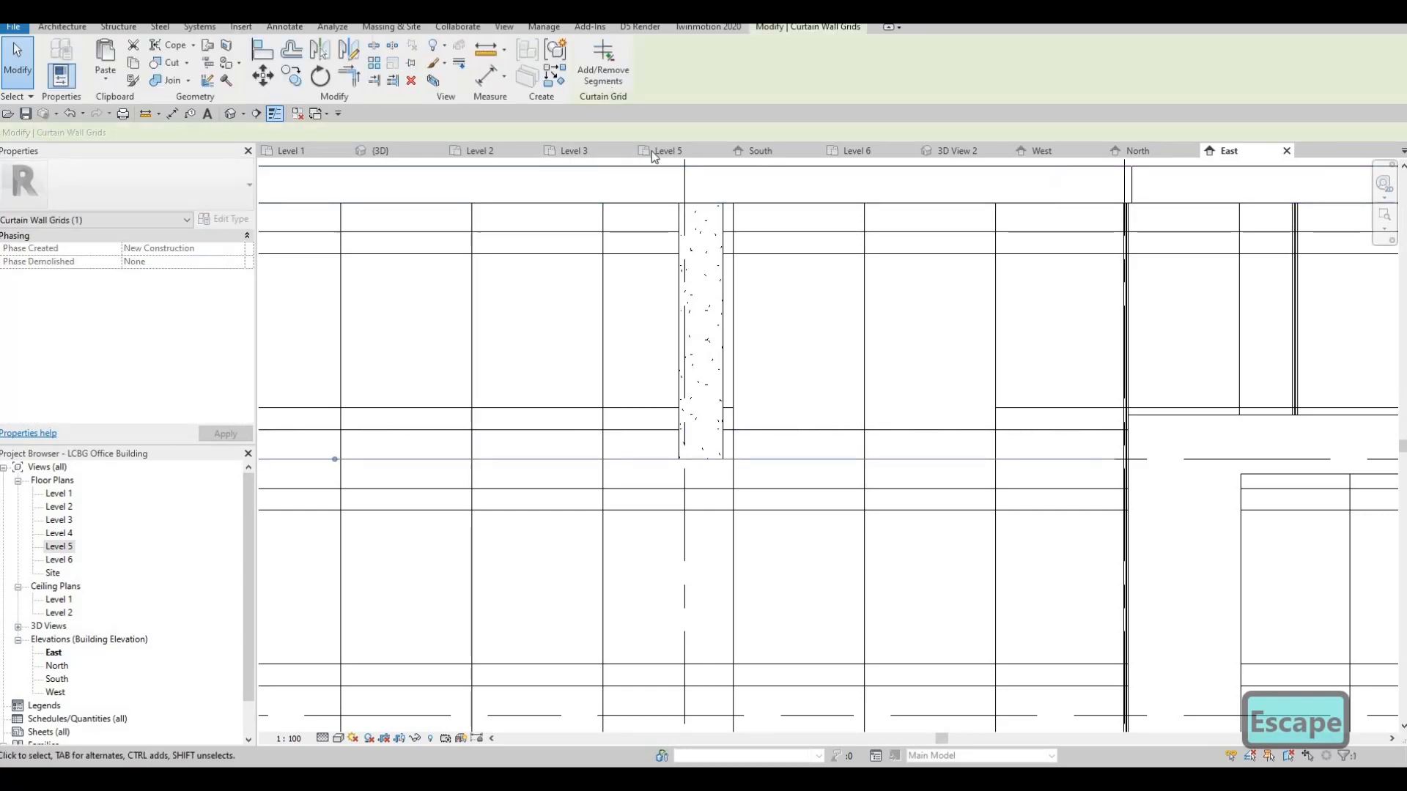
pyautogui.click(603, 67)
pyautogui.click(828, 435)
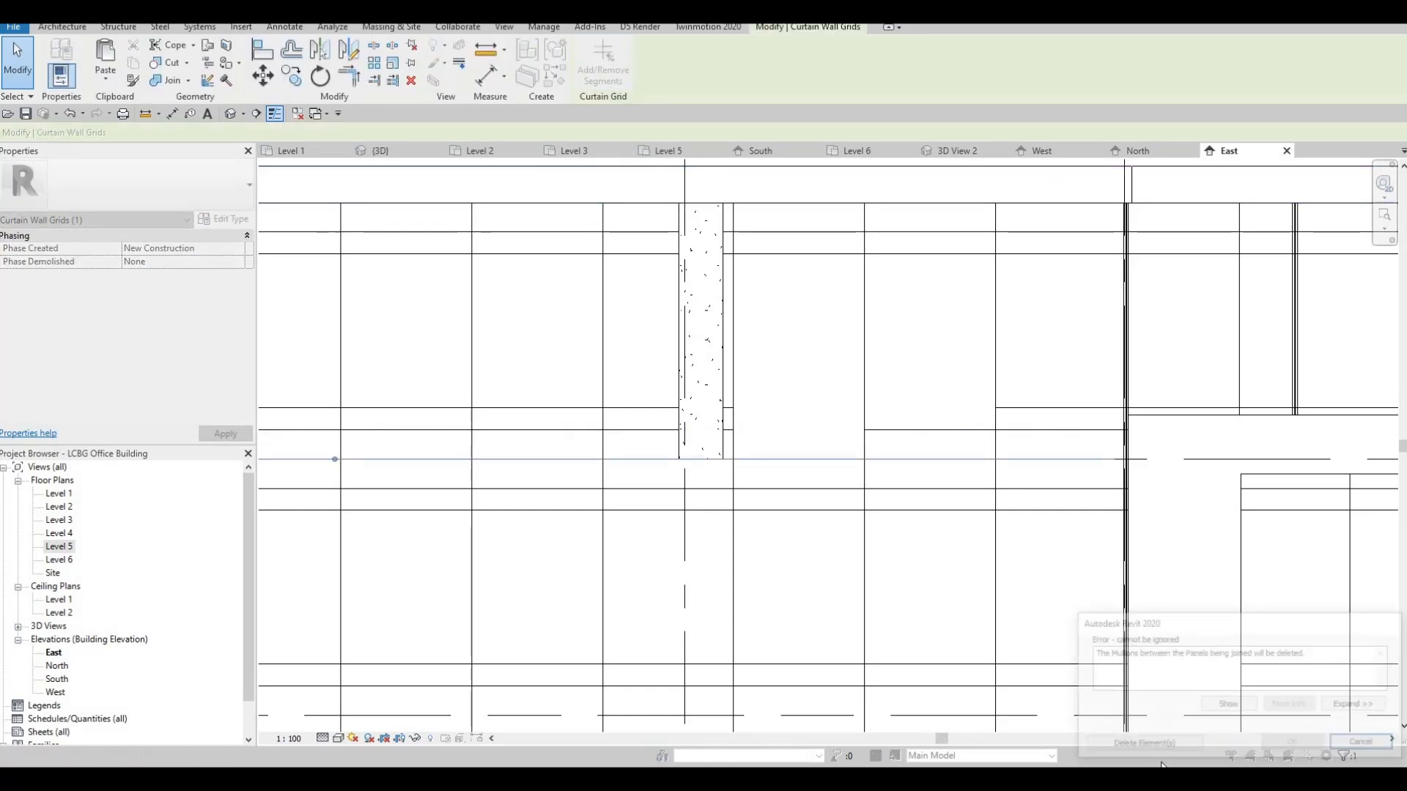
pyautogui.click(1152, 745)
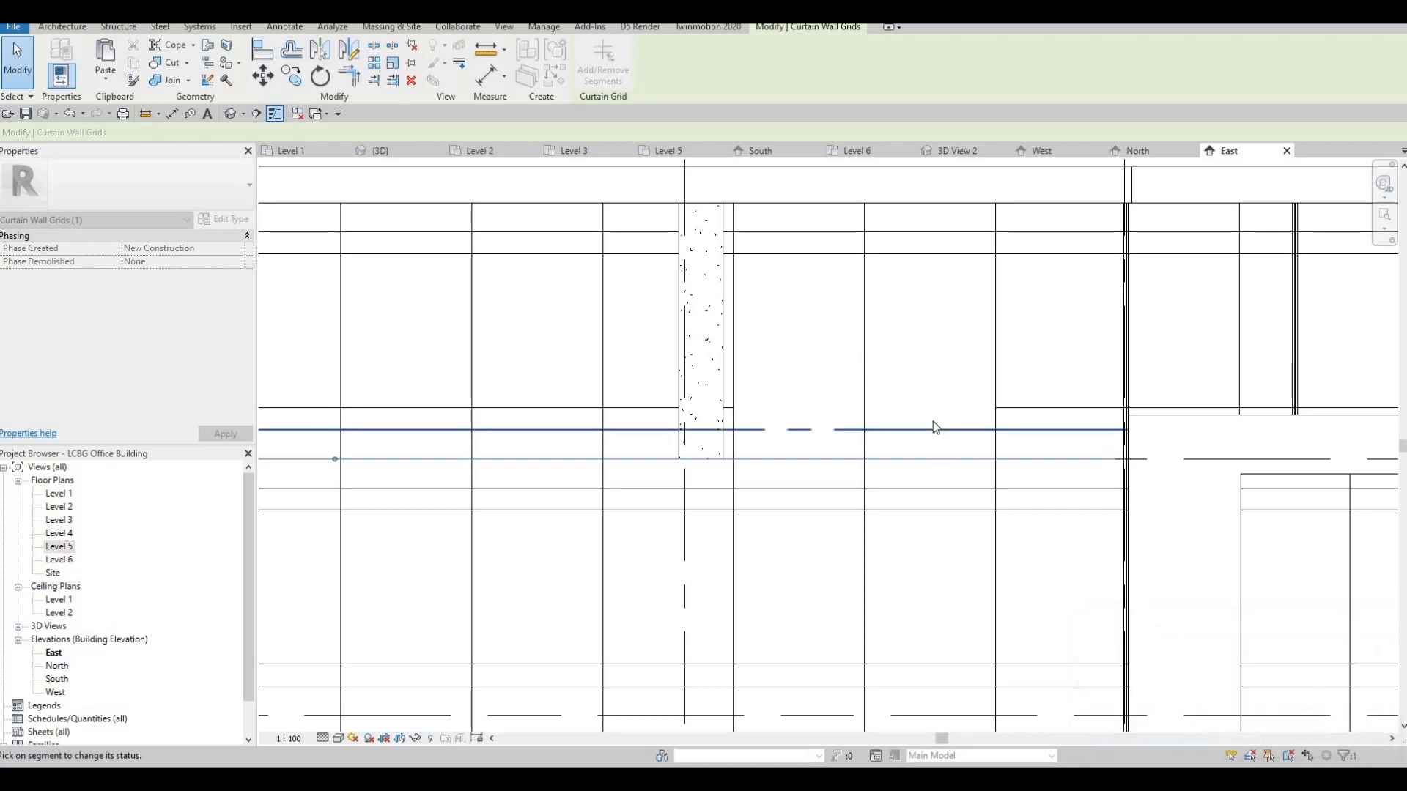
pyautogui.click(920, 434)
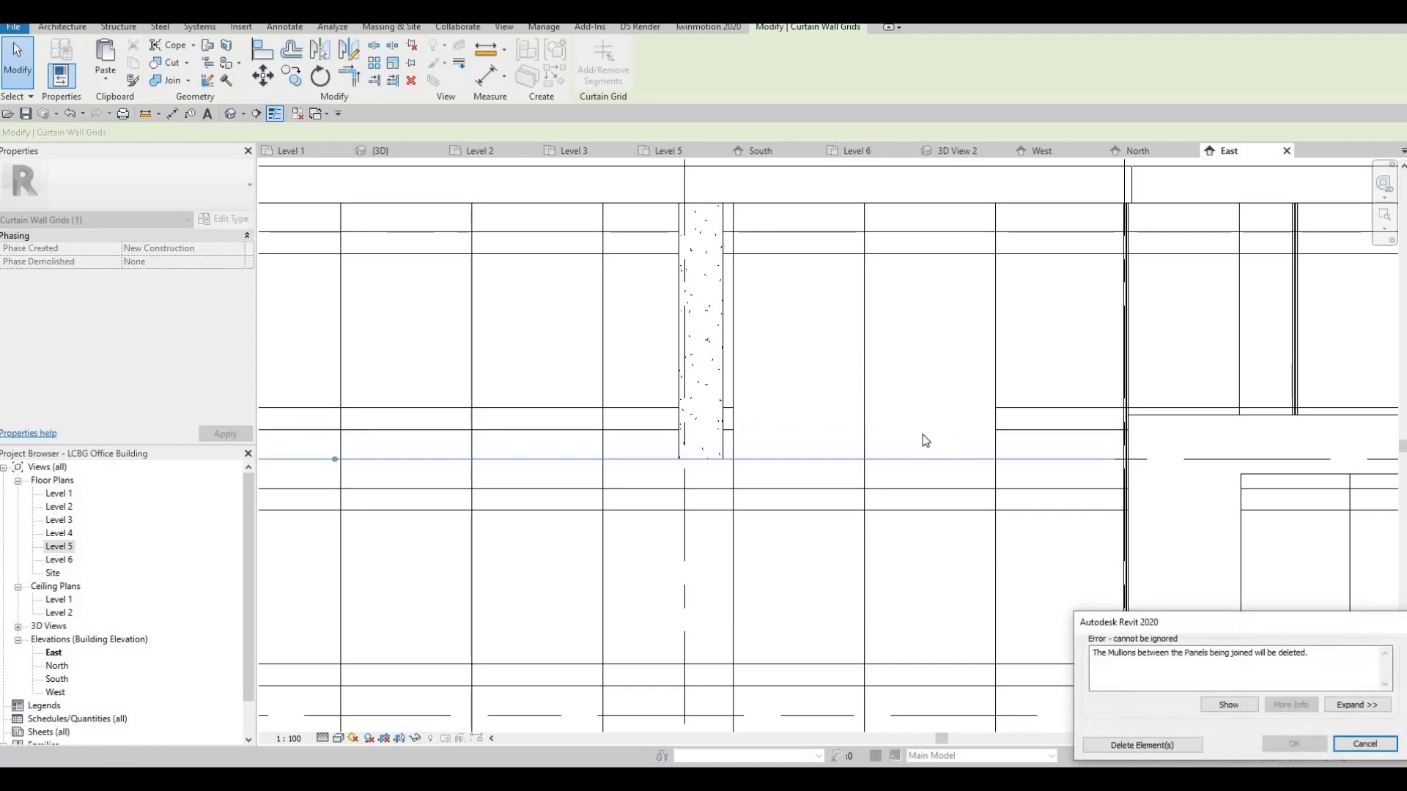
pyautogui.press('Escape')
pyautogui.press('Escape')
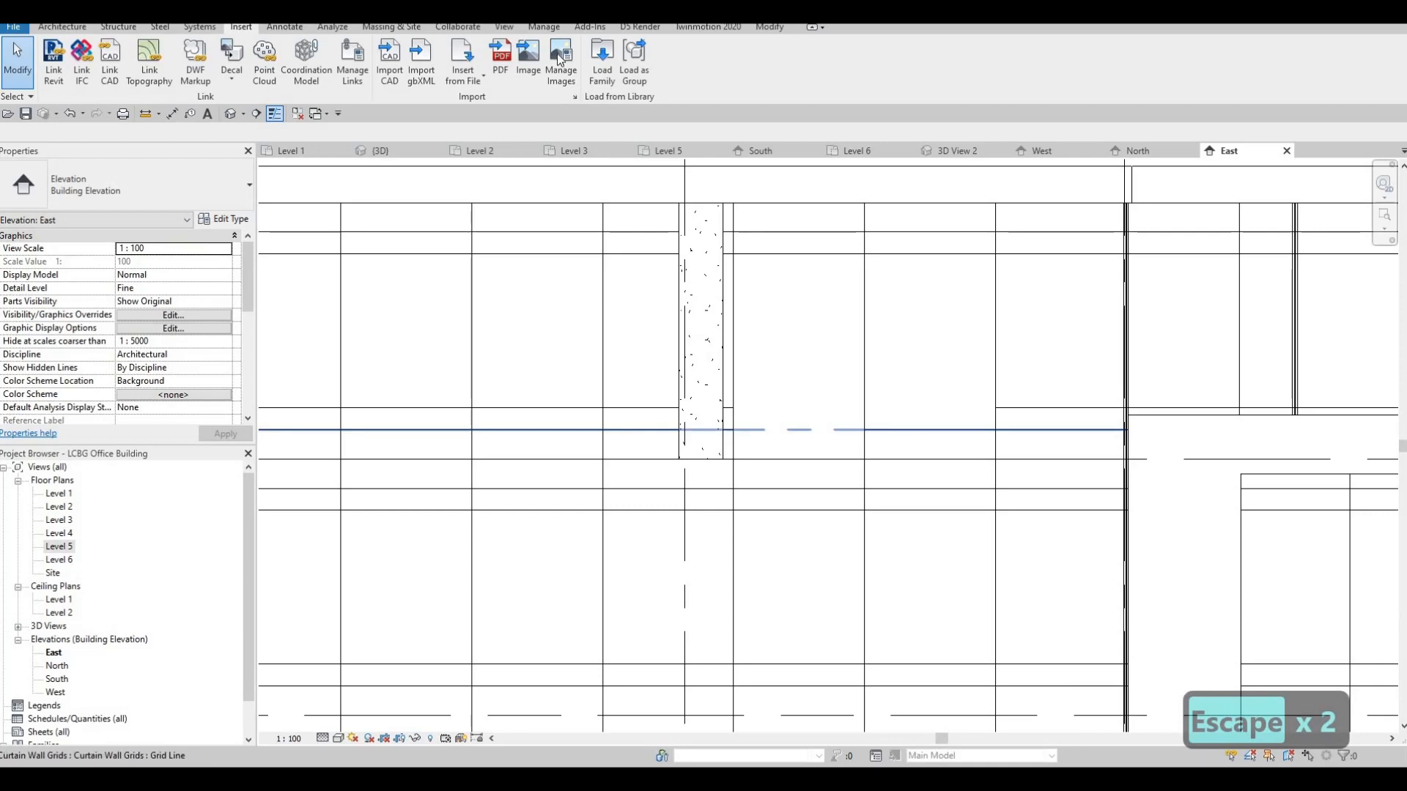
# Step: Remove the lower sill grid segment and its mullion from the second Level 5 panel bay right of the grid 3 column
pyautogui.click(919, 434)
pyautogui.click(614, 78)
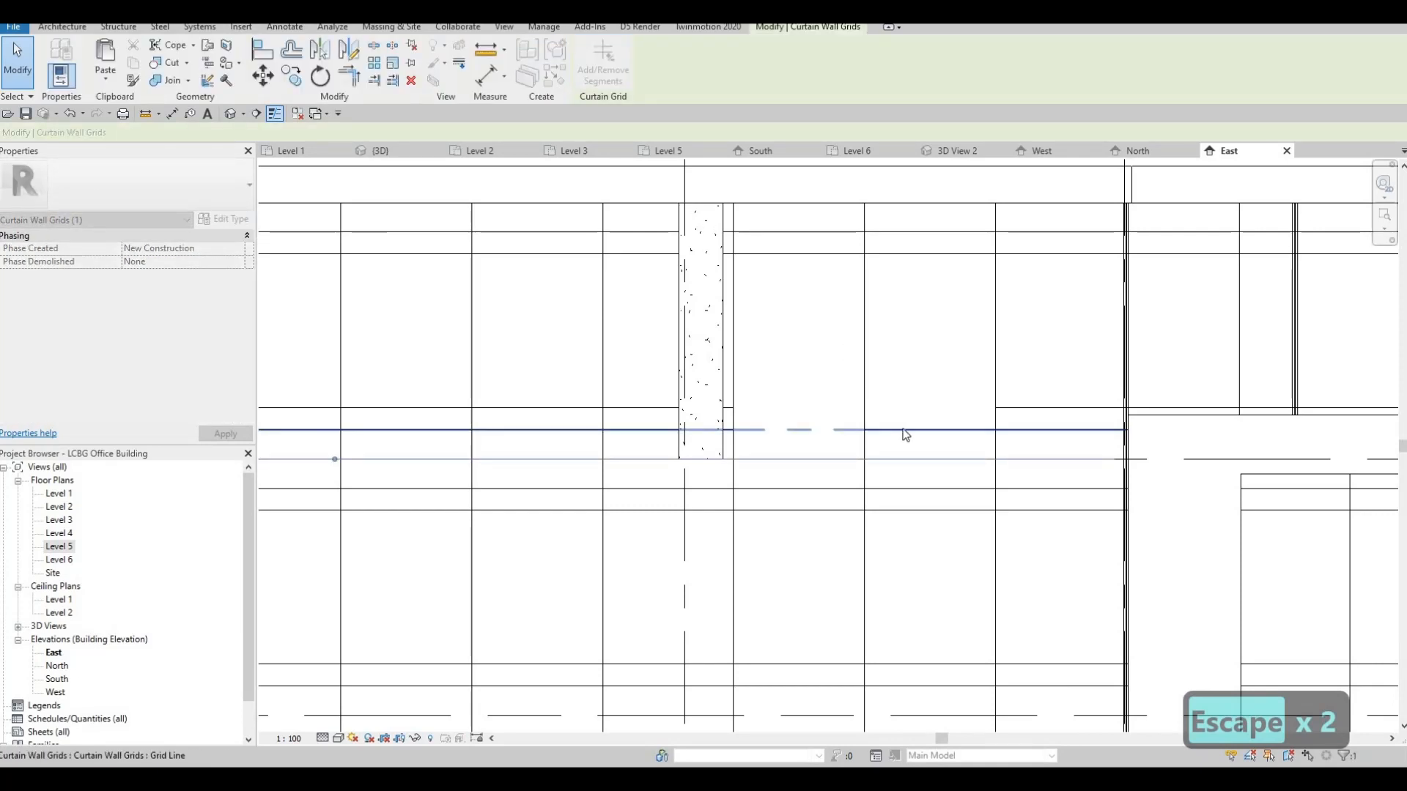
pyautogui.click(1149, 686)
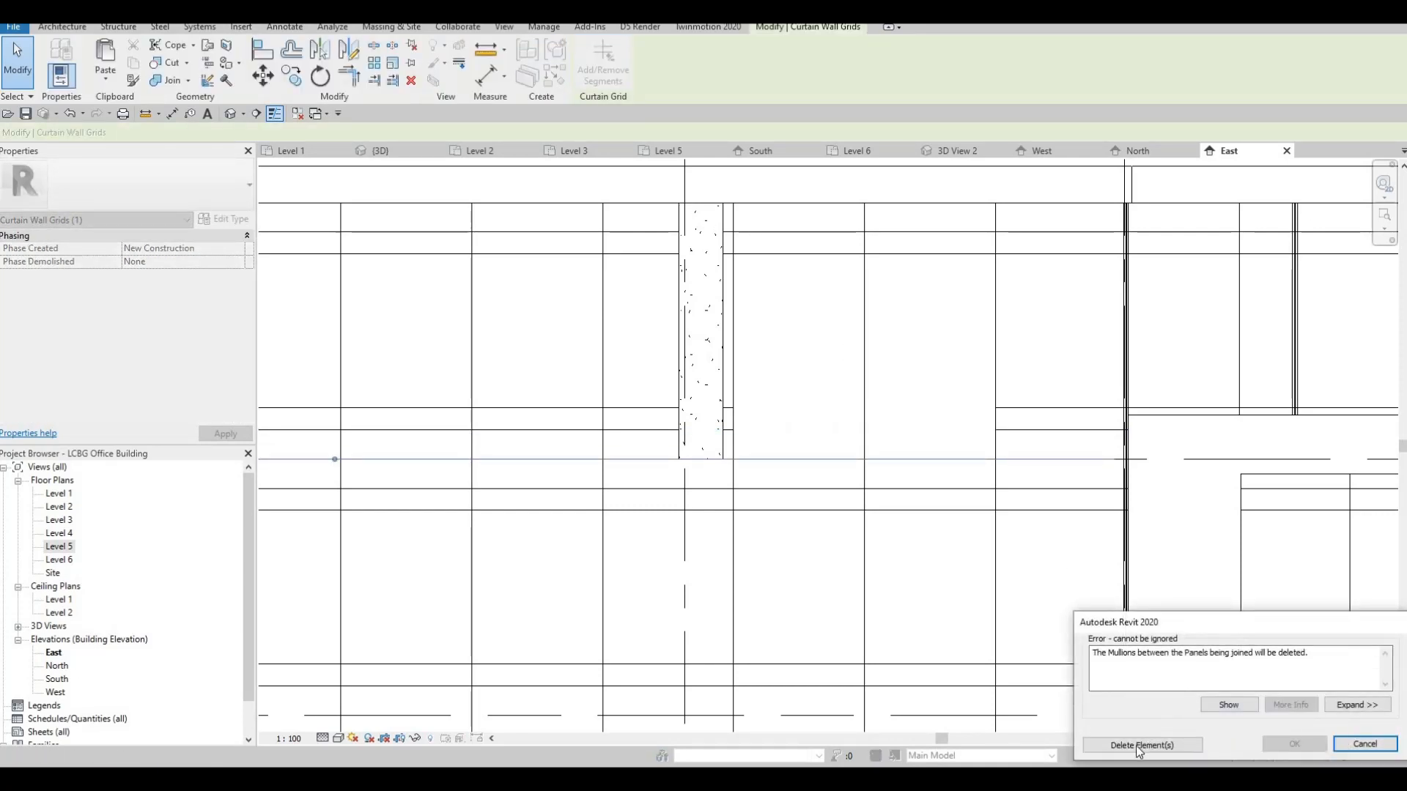
pyautogui.press('Return')
pyautogui.press('Escape')
pyautogui.press('Escape')
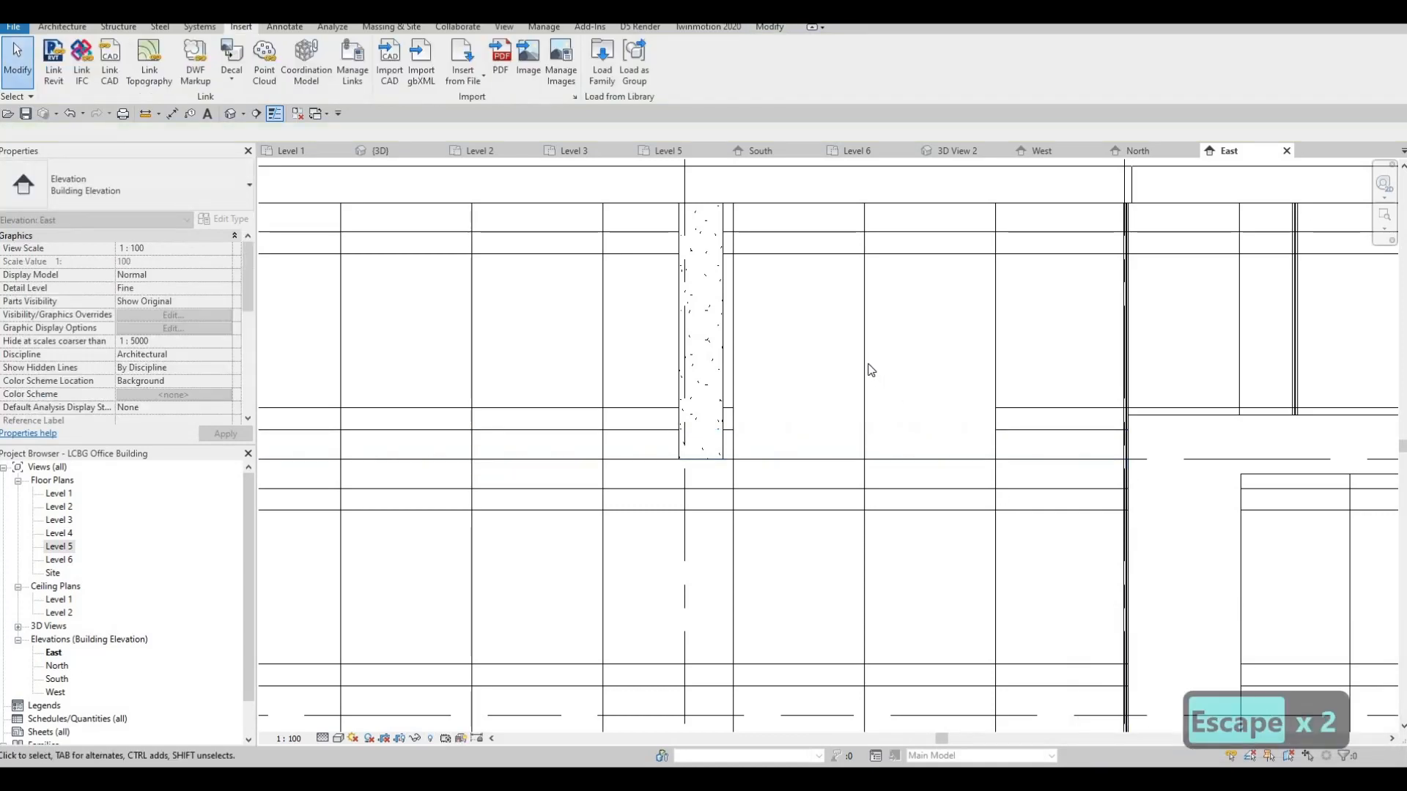
# Step: Change the glazed panel in the first Level 5 bay right of the grid 3 column to M_Door-Curtain-Wall-Single-Glass
pyautogui.press('Tab')
pyautogui.click(868, 370)
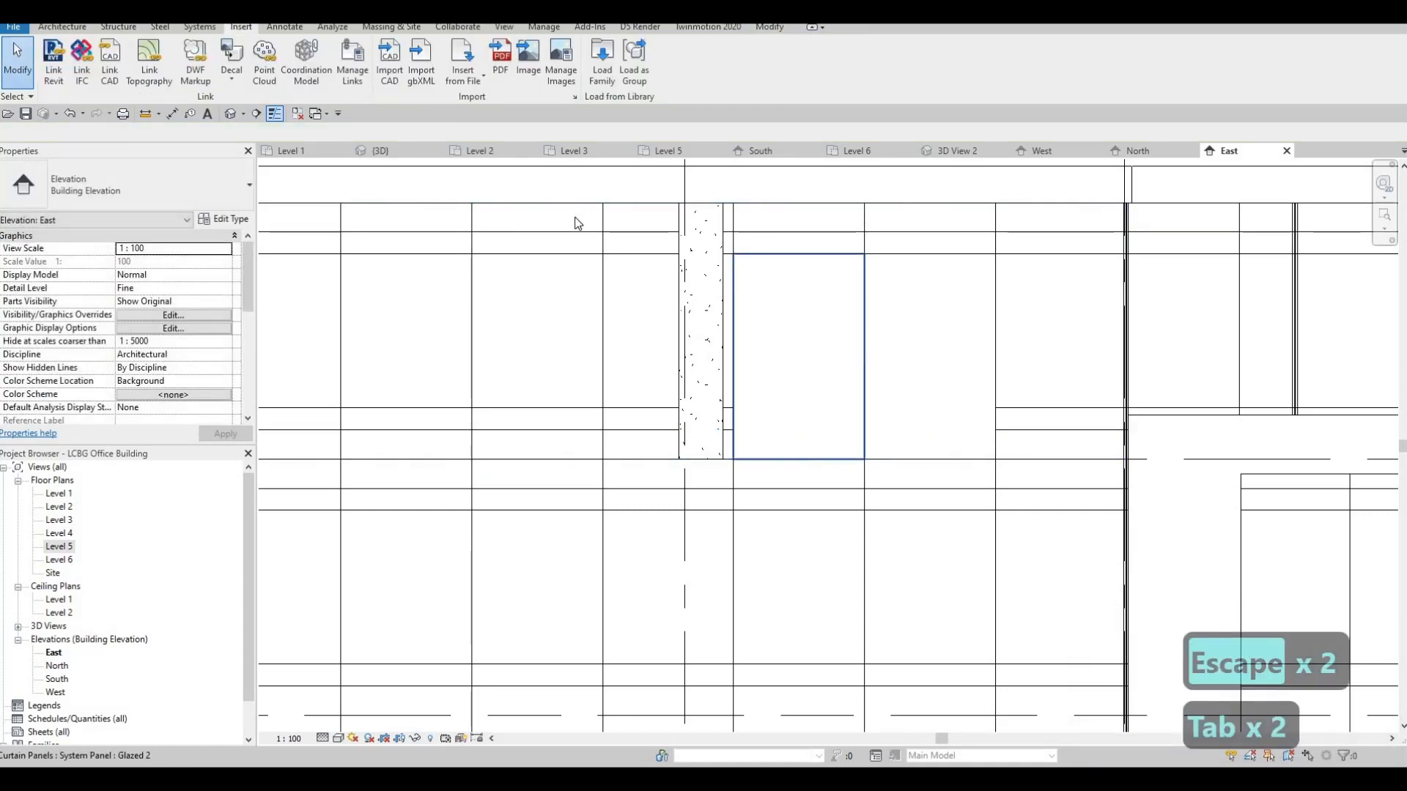
pyautogui.click(146, 185)
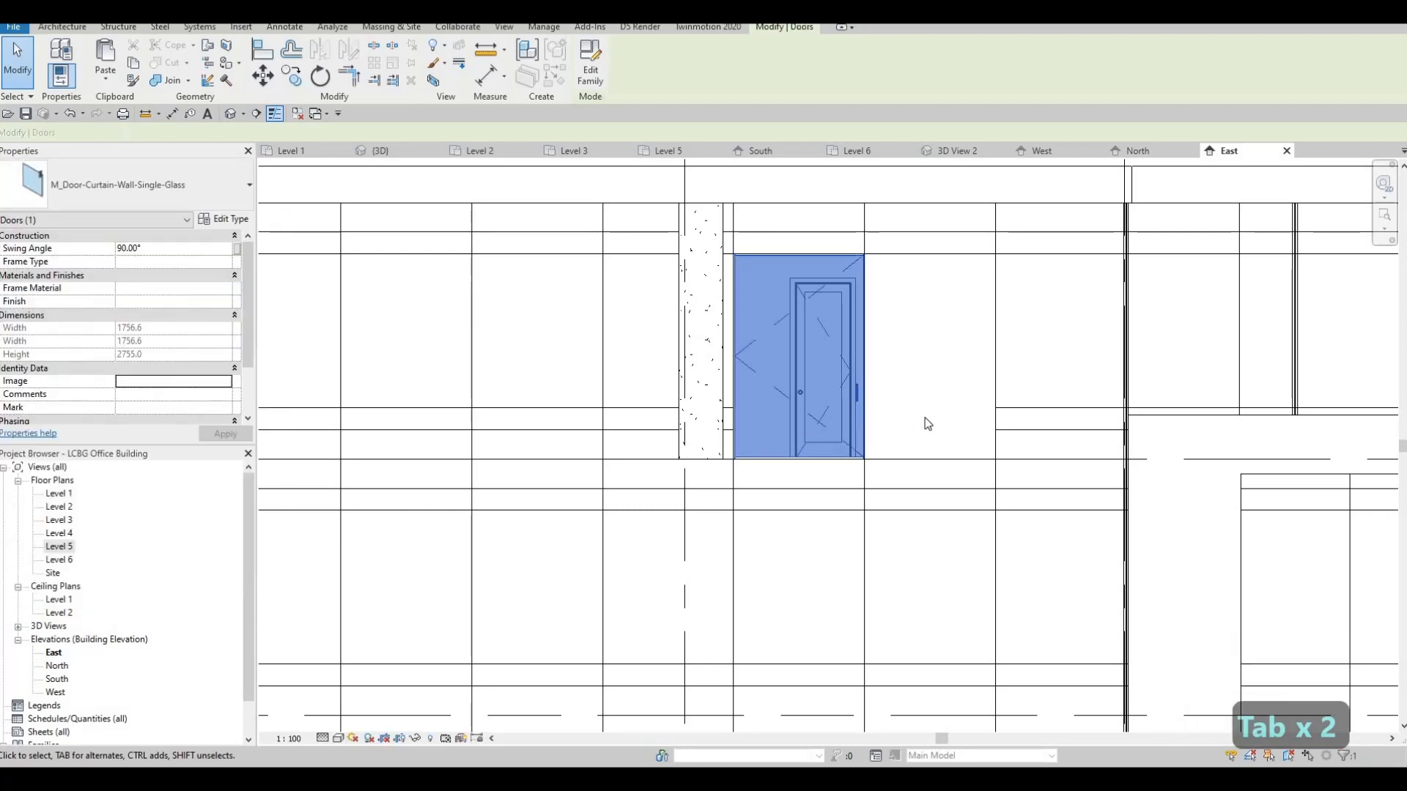
pyautogui.press('Escape')
pyautogui.press('Escape')
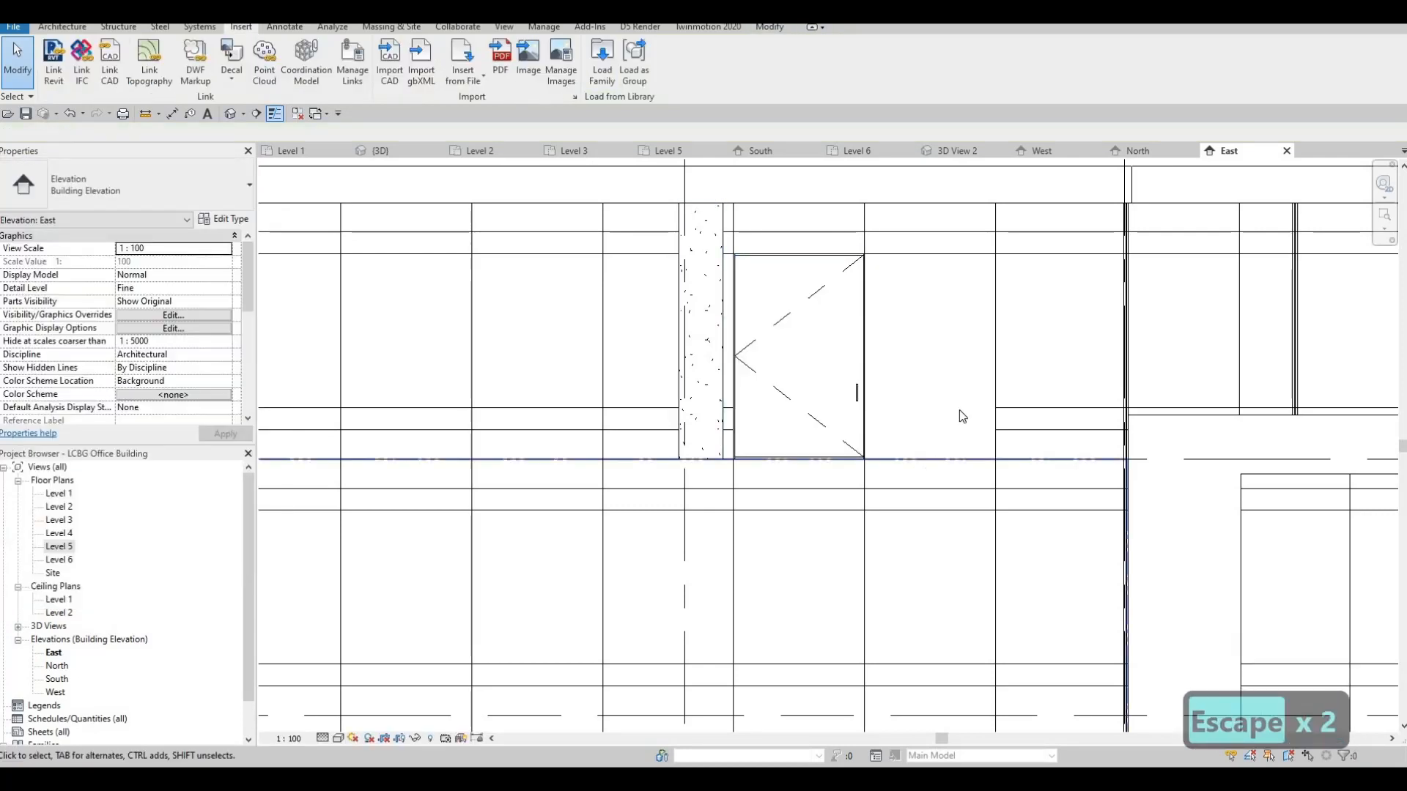
# Step: Change the glazed panel in the second Level 5 bay right of the grid 3 column to M_Door-Curtain-Wall-Single-Glass
pyautogui.moveTo(937, 471); pyautogui.dragTo(977, 415, button='middle')
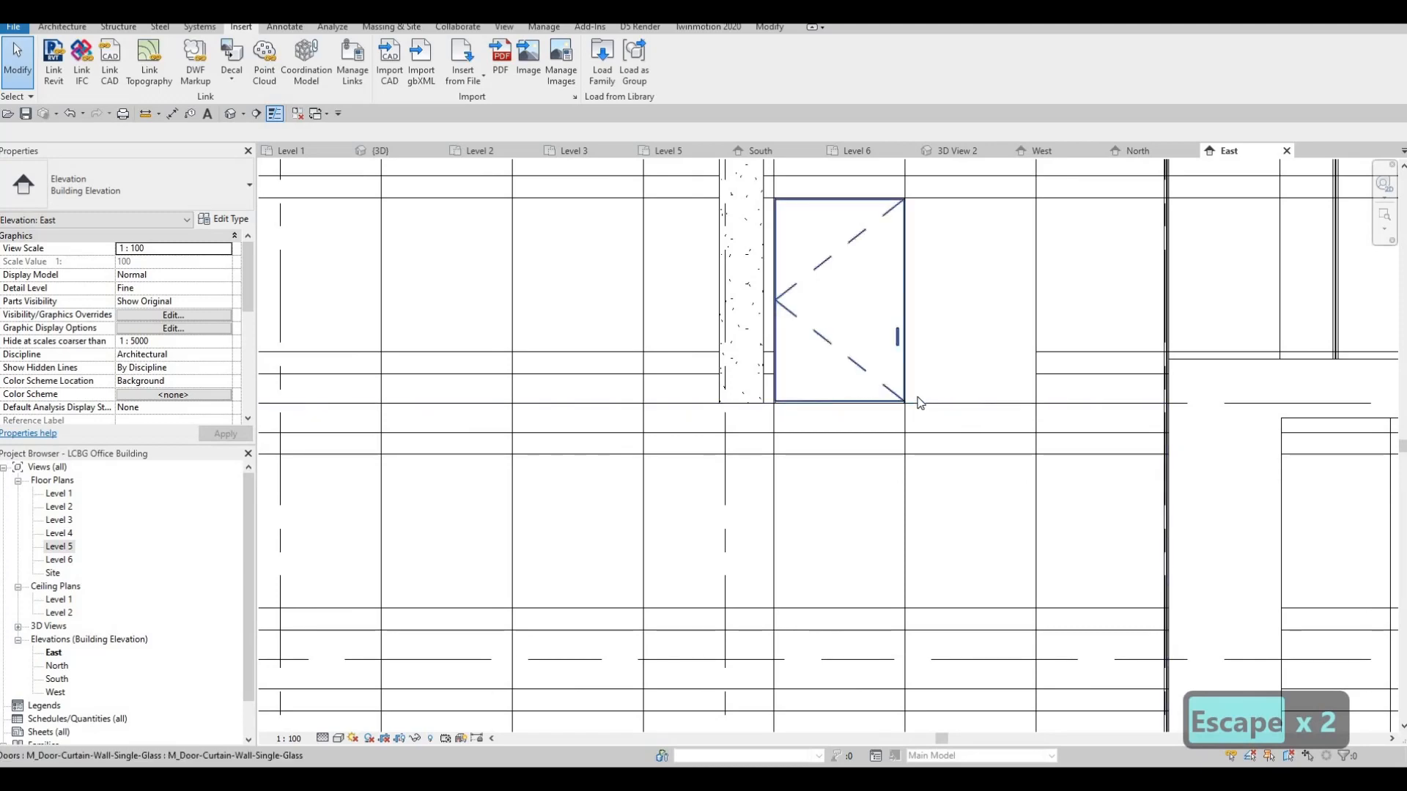
pyautogui.moveTo(998, 364); pyautogui.dragTo(986, 375, button='middle')
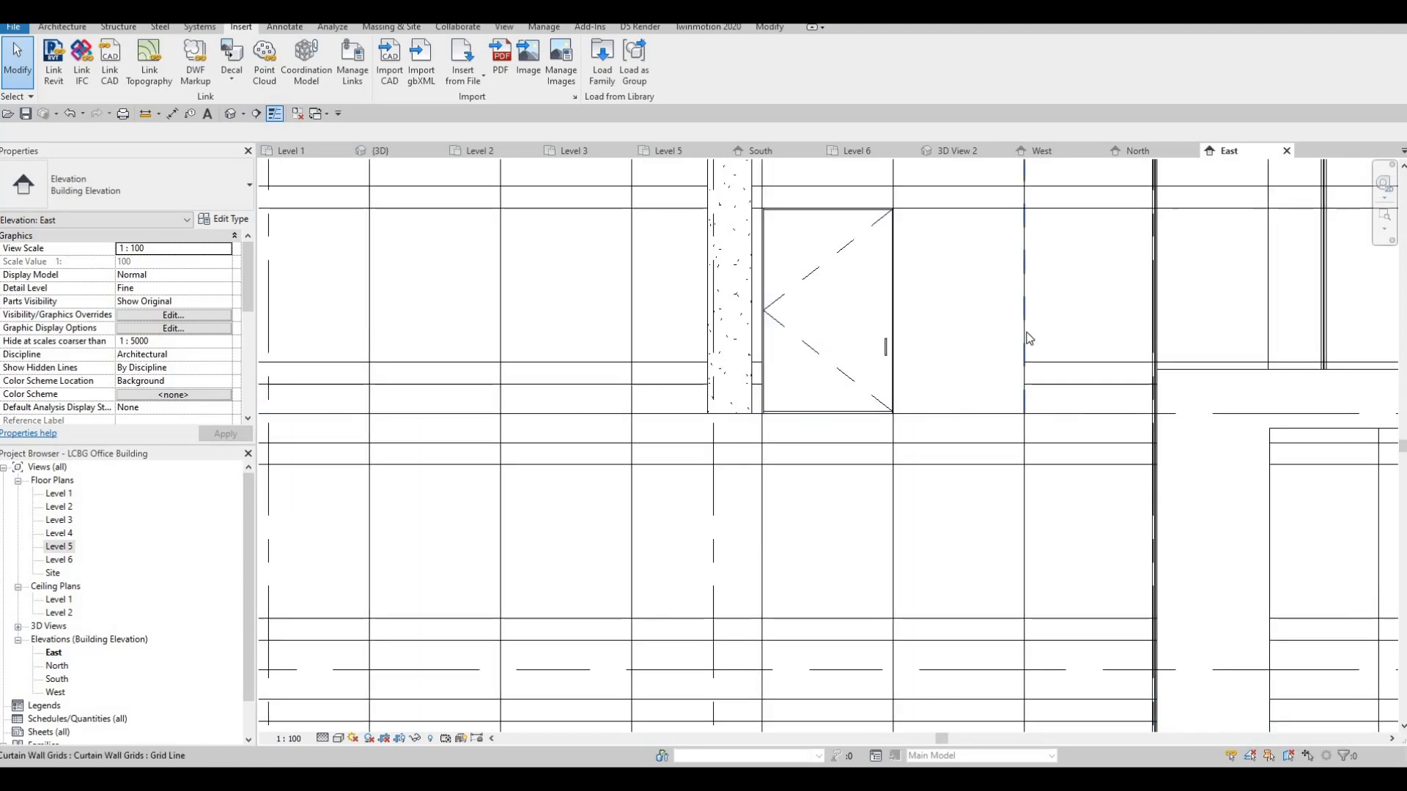
pyautogui.press('Tab')
pyautogui.press('Tab')
pyautogui.press('Tab')
pyautogui.click(942, 332)
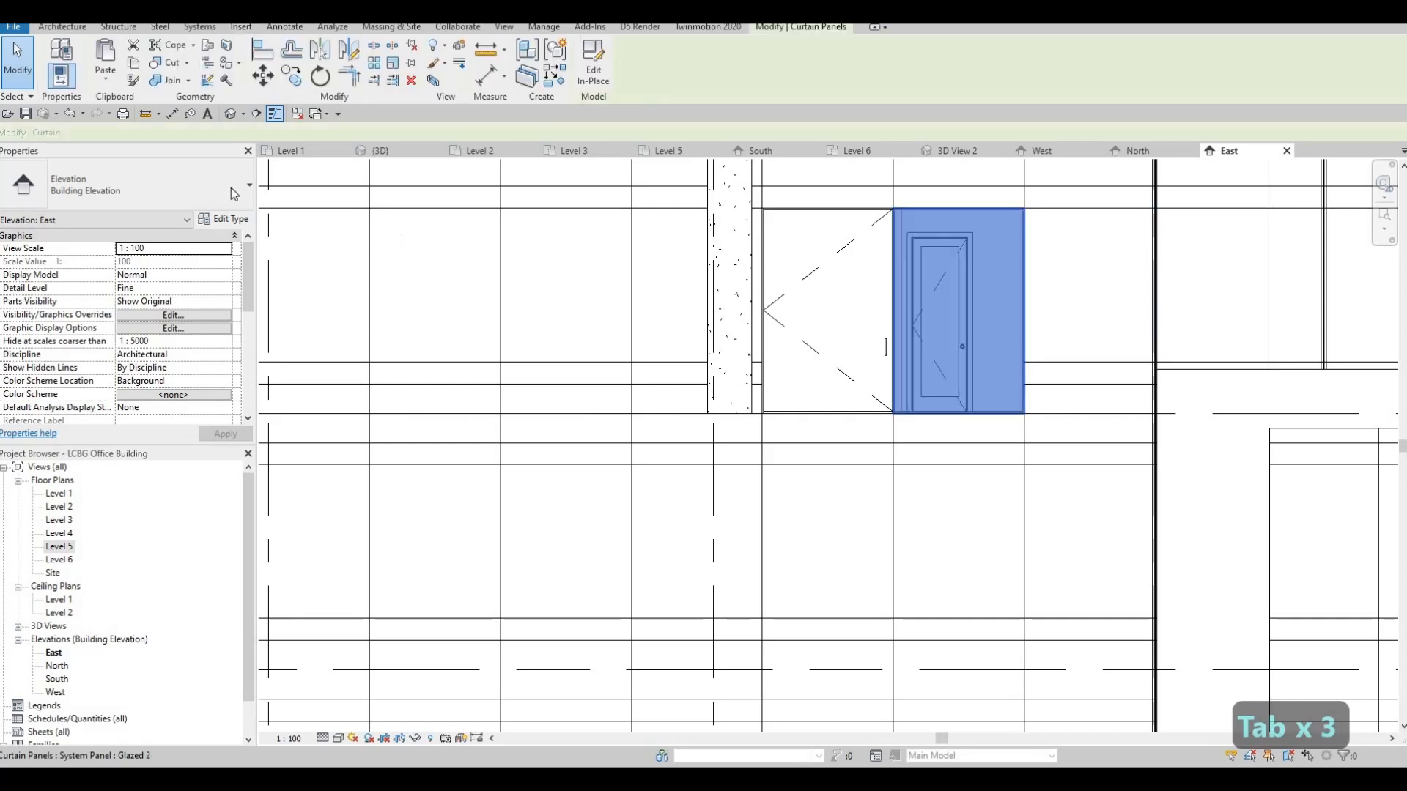
pyautogui.click(194, 193)
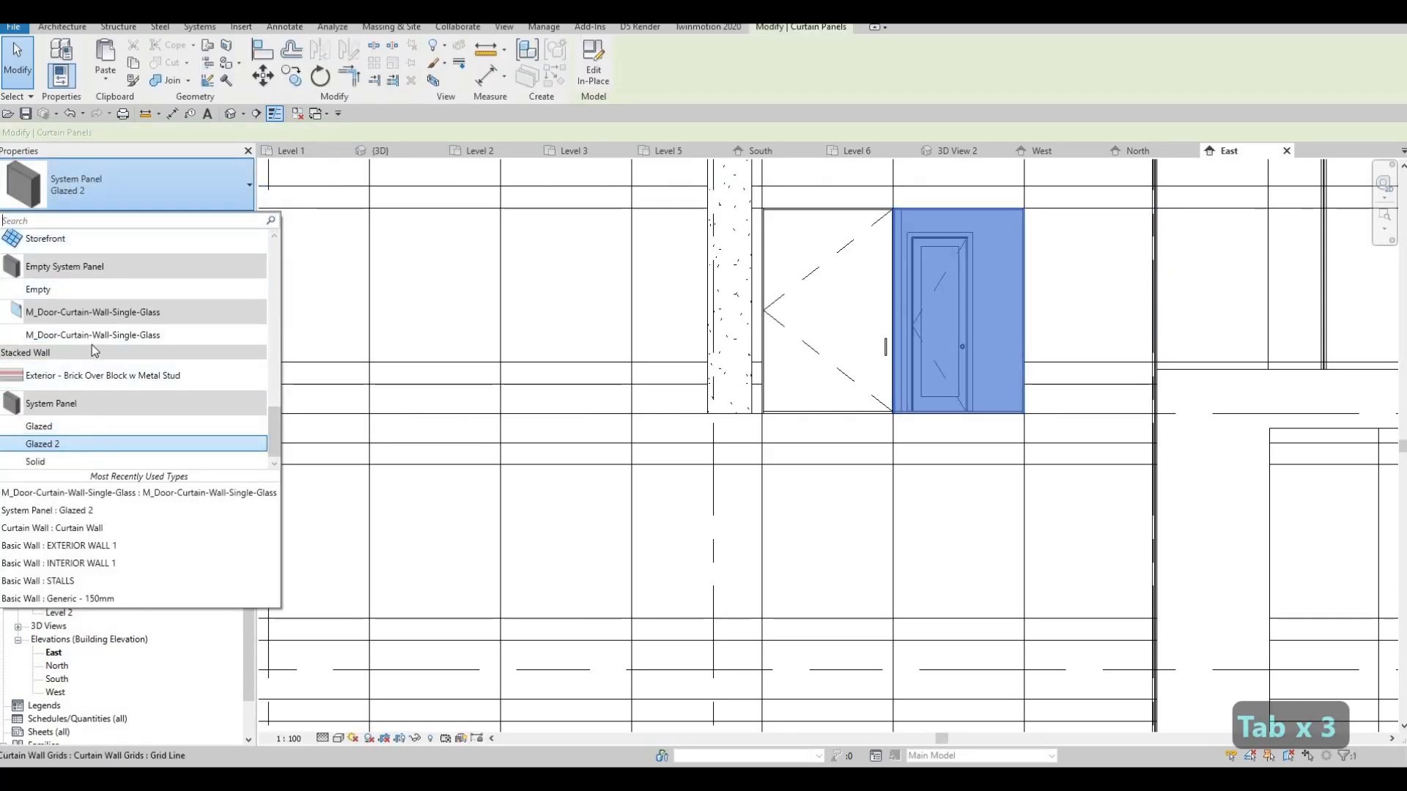
pyautogui.click(91, 334)
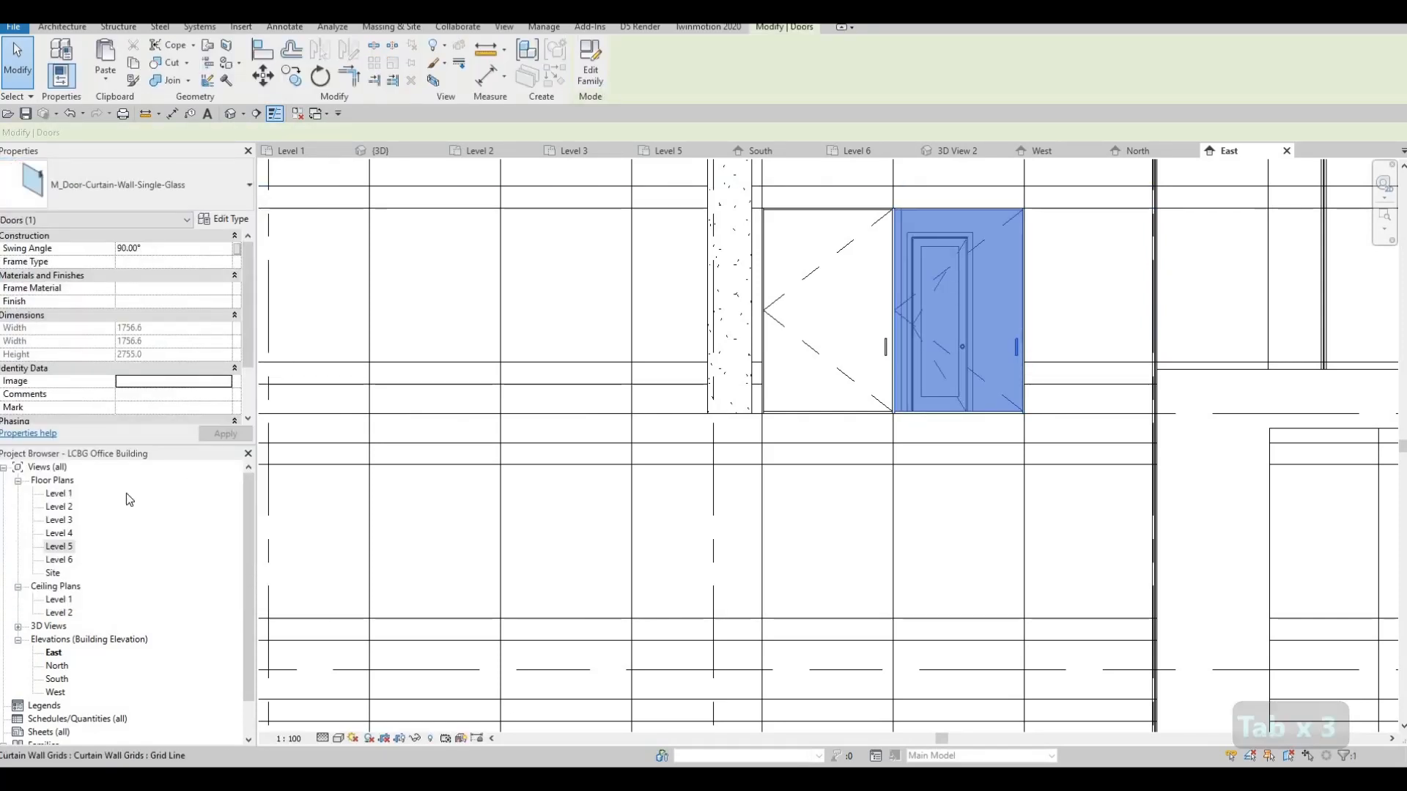
pyautogui.press('Escape')
pyautogui.press('Escape')
# Step: Open the Level 5 floor plan and flip the hand of the upper new glass door between grids 2 and 3
pyautogui.doubleClick(58, 546)
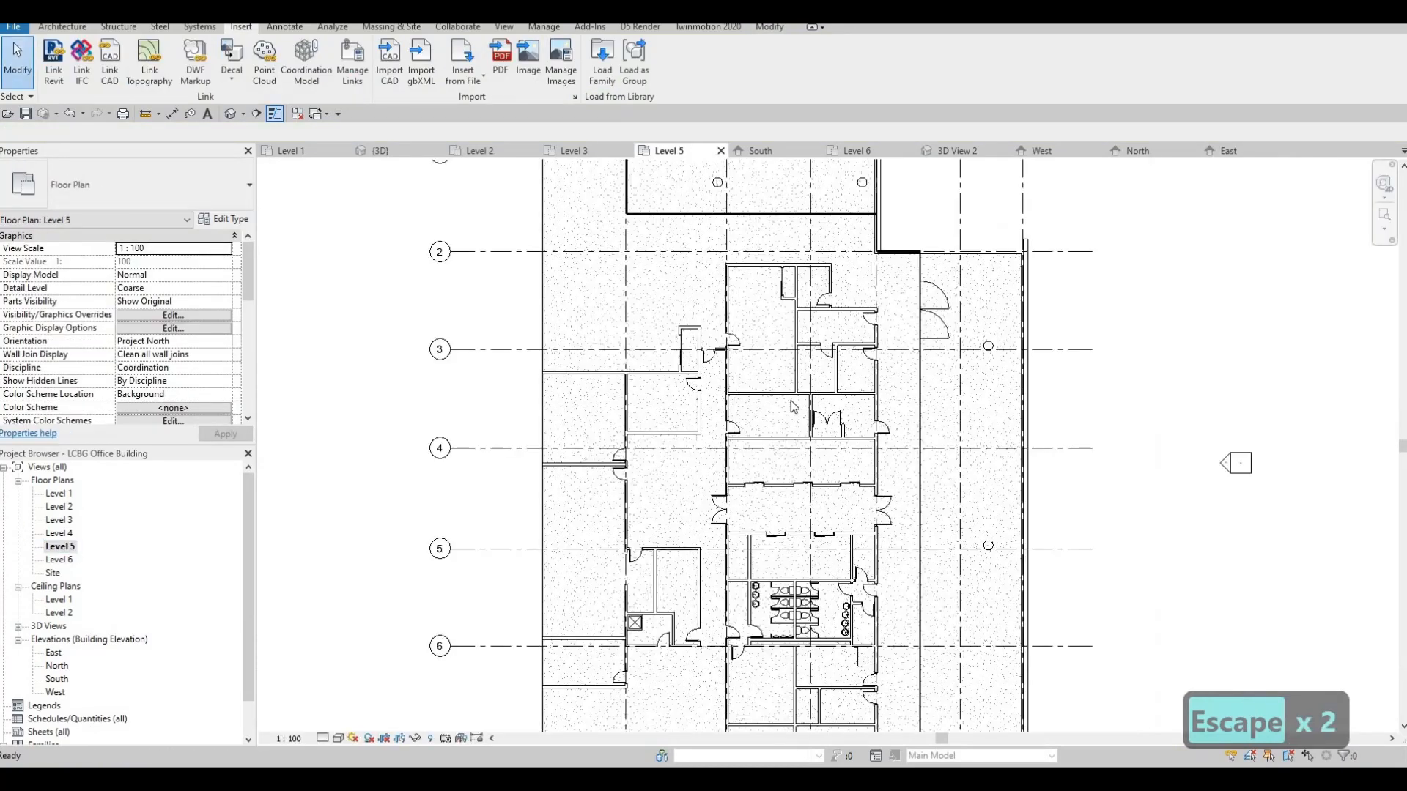
pyautogui.click(918, 321)
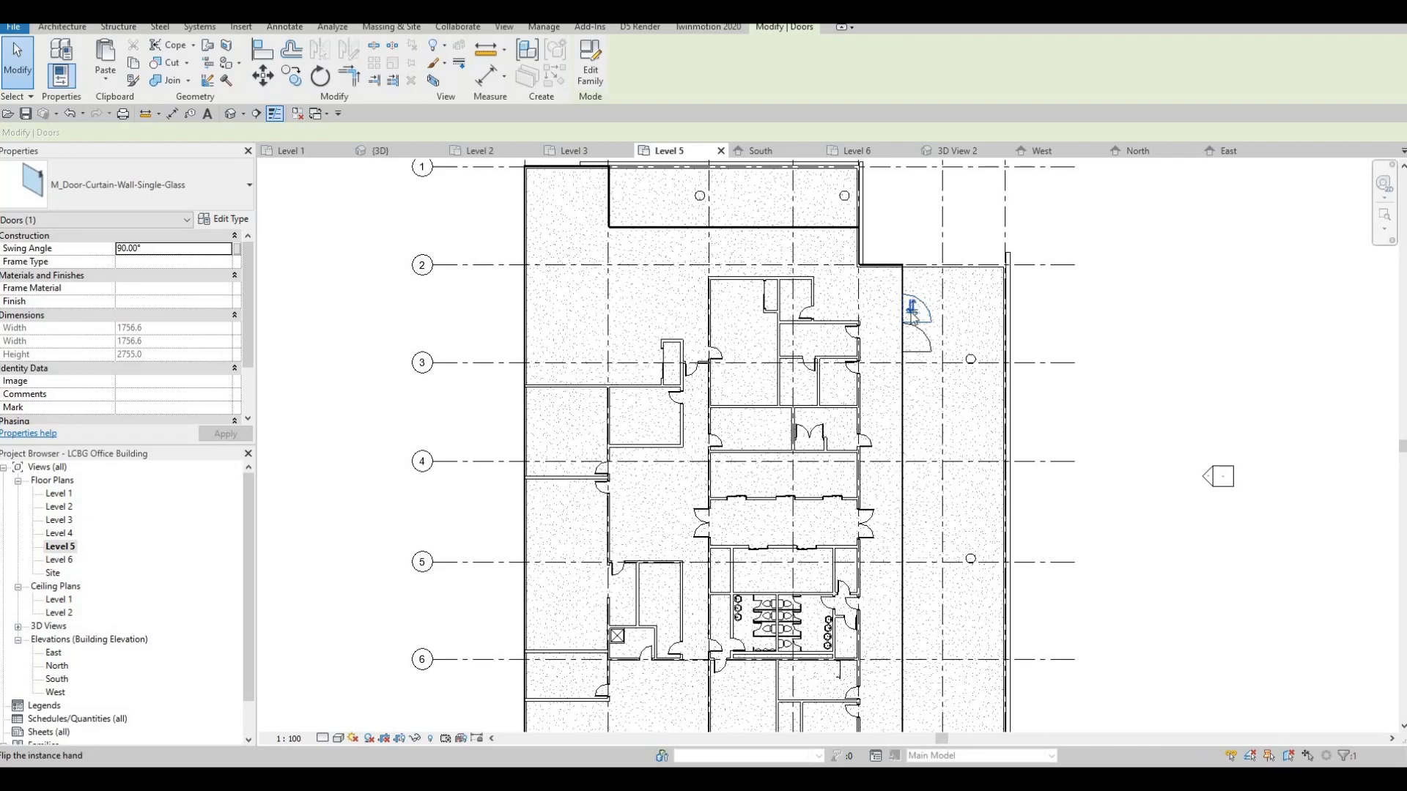
pyautogui.press('Escape')
pyautogui.scroll(-3, 876, 451)
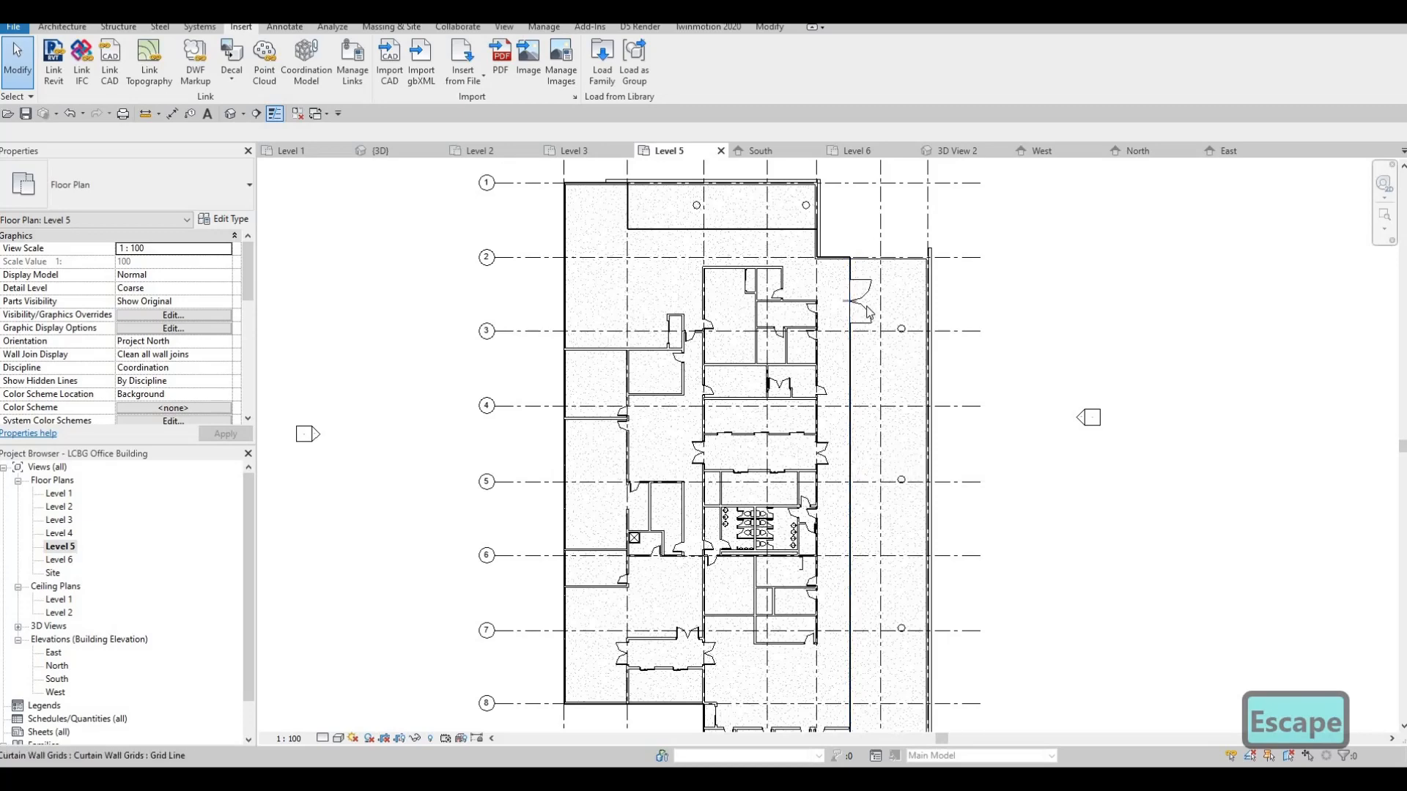
pyautogui.scroll(2, 867, 310)
# Step: Undo the door changes and sill grid segment removals in the two Level 5 bays right of the grid 3 column, returning to the East elevation
pyautogui.hotkey('ctrl', 'z')
pyautogui.hotkey('ctrl', 'z')
pyautogui.hotkey('ctrl', 'z')
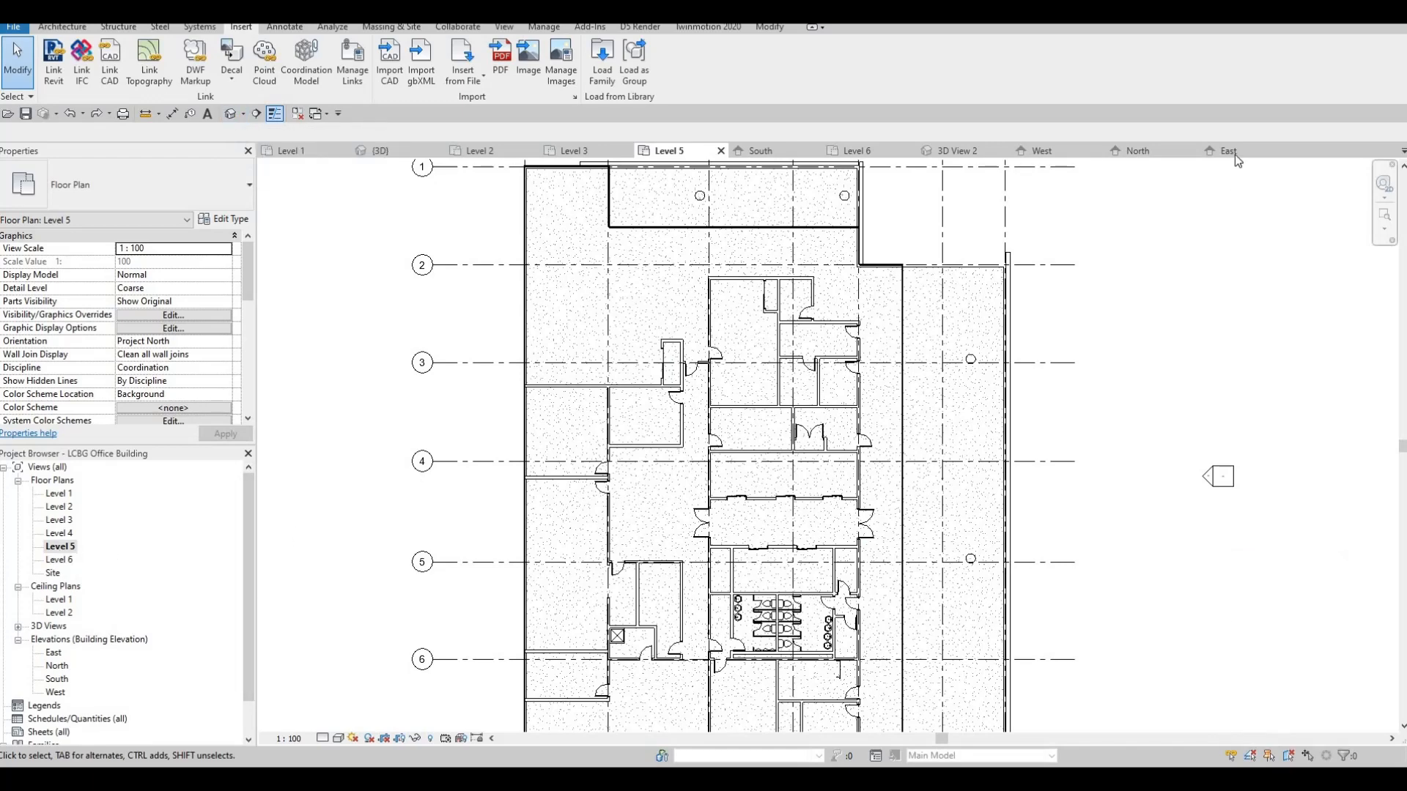
pyautogui.hotkey('ctrl', 'z')
pyautogui.hotkey('ctrl', 'z')
pyautogui.hotkey('ctrl', 'z')
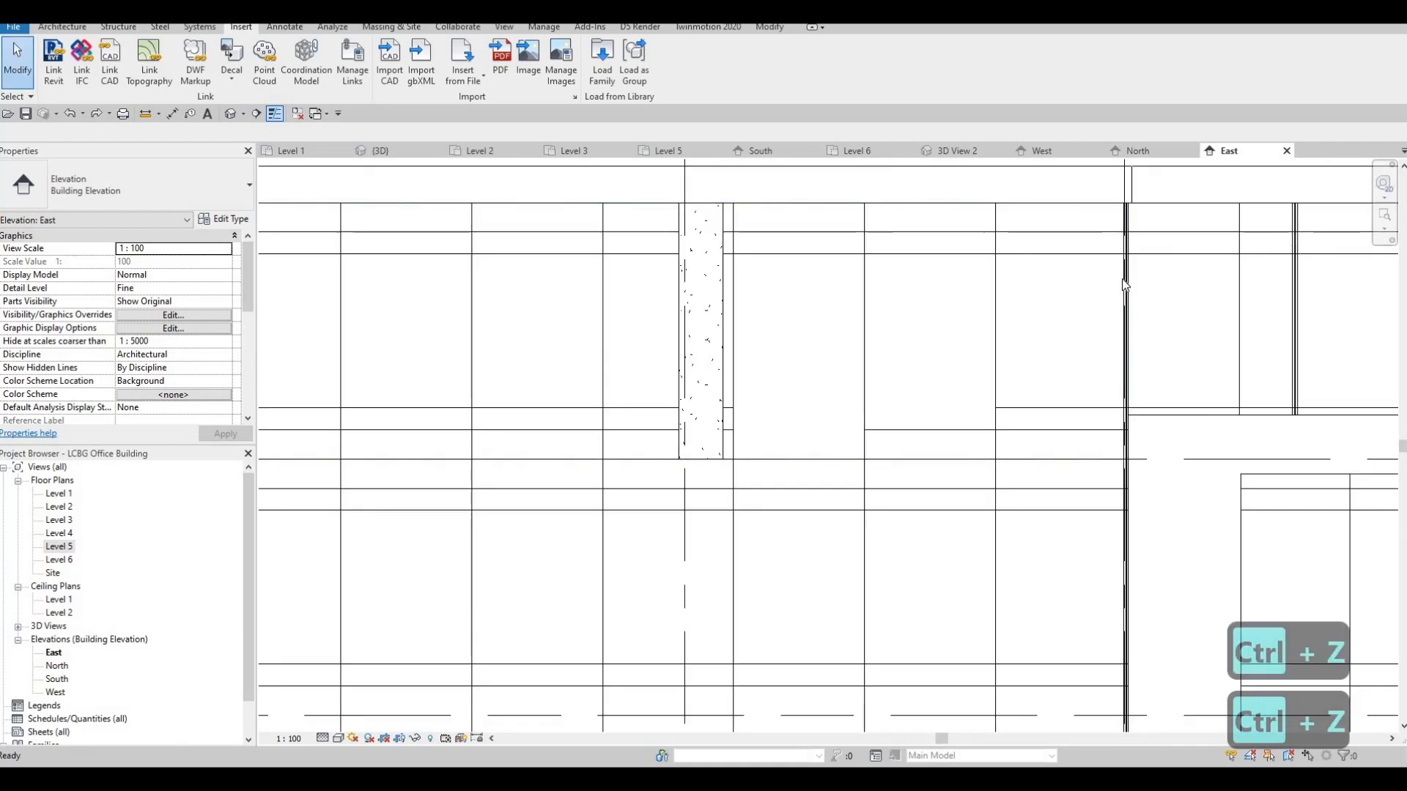
pyautogui.hotkey('ctrl', 'z')
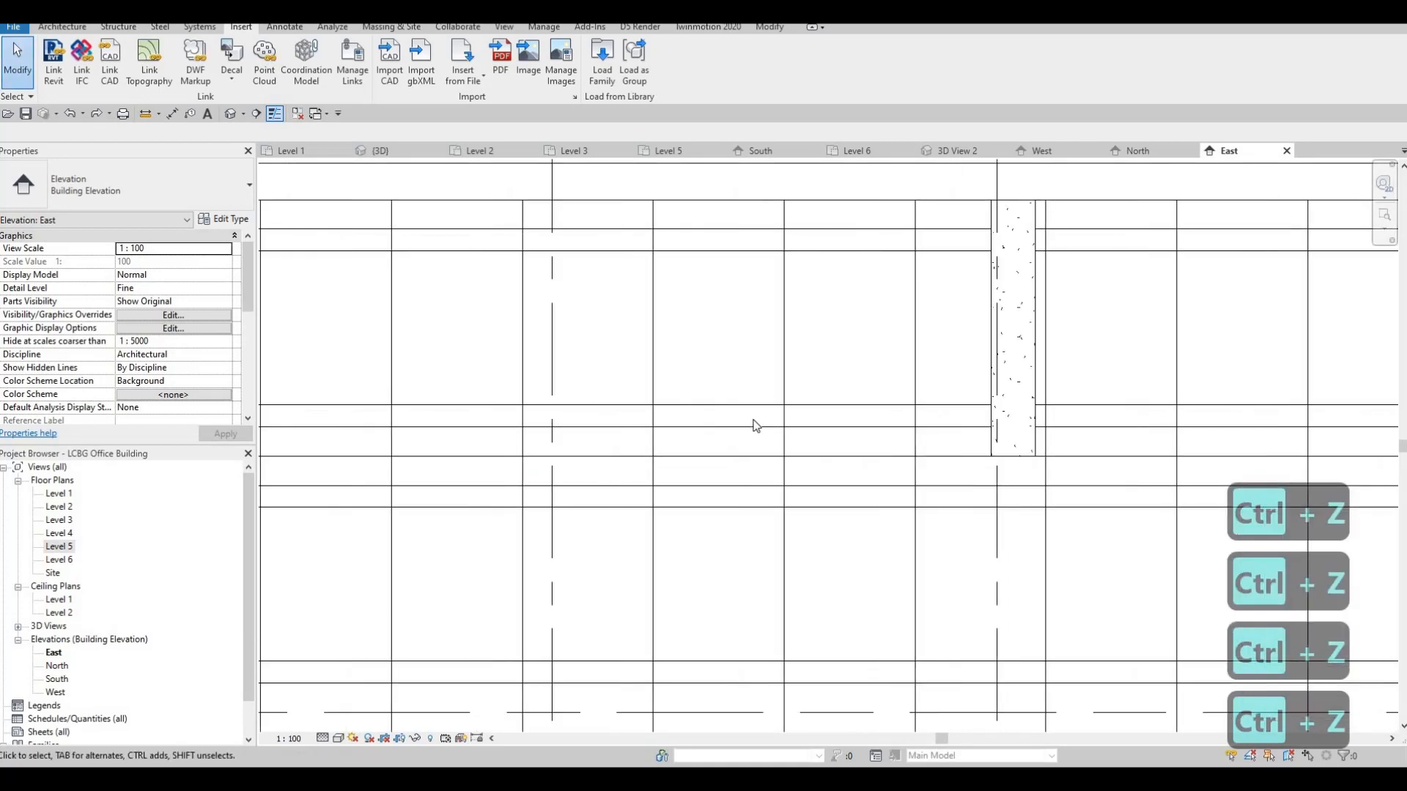
# Step: Remove the upper sill grid segment and its mullion from the first Level 5 panel bay right of the grid 5 column
pyautogui.scroll(-3, 828, 428)
pyautogui.moveTo(495, 385); pyautogui.dragTo(683, 368, button='middle')
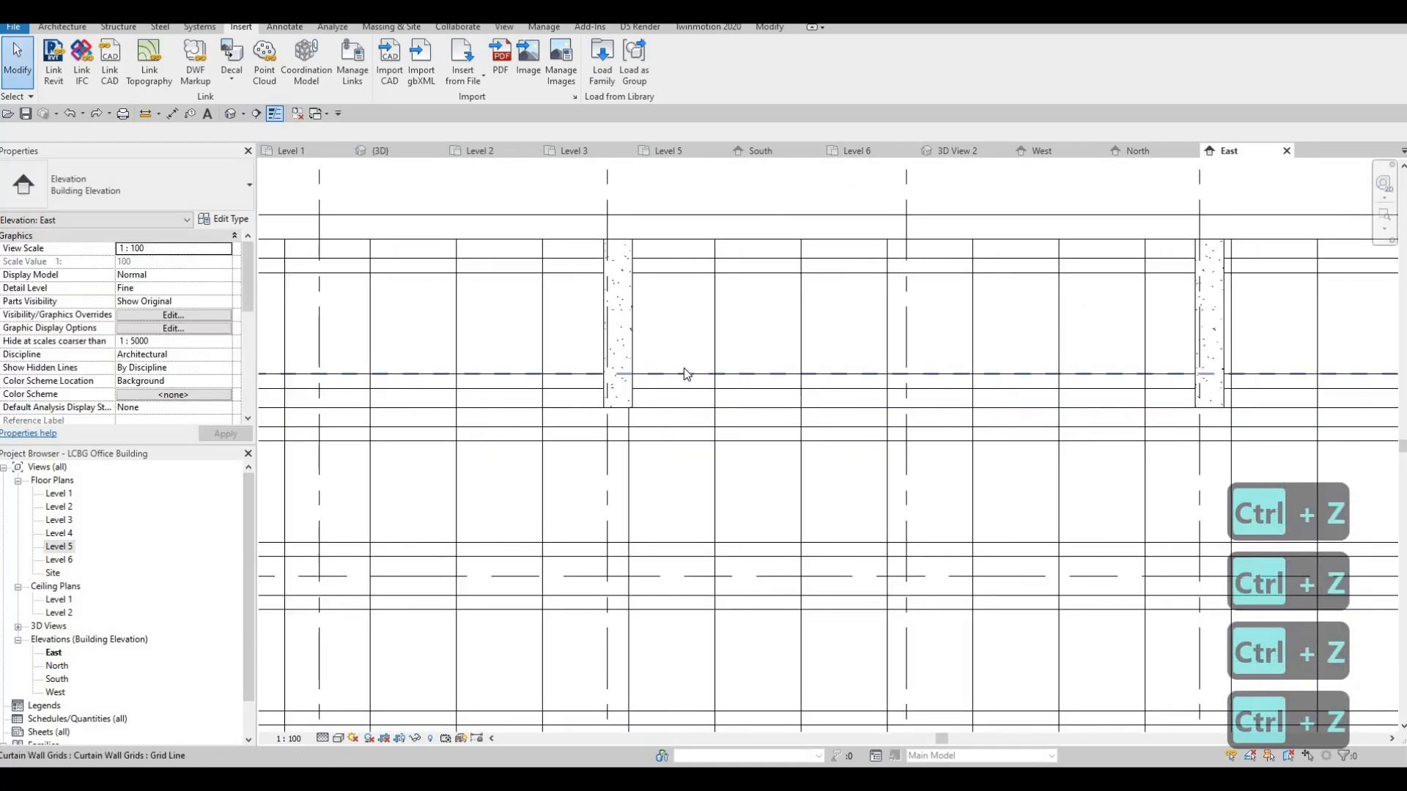
pyautogui.scroll(2, 683, 368)
pyautogui.scroll(1, 684, 398)
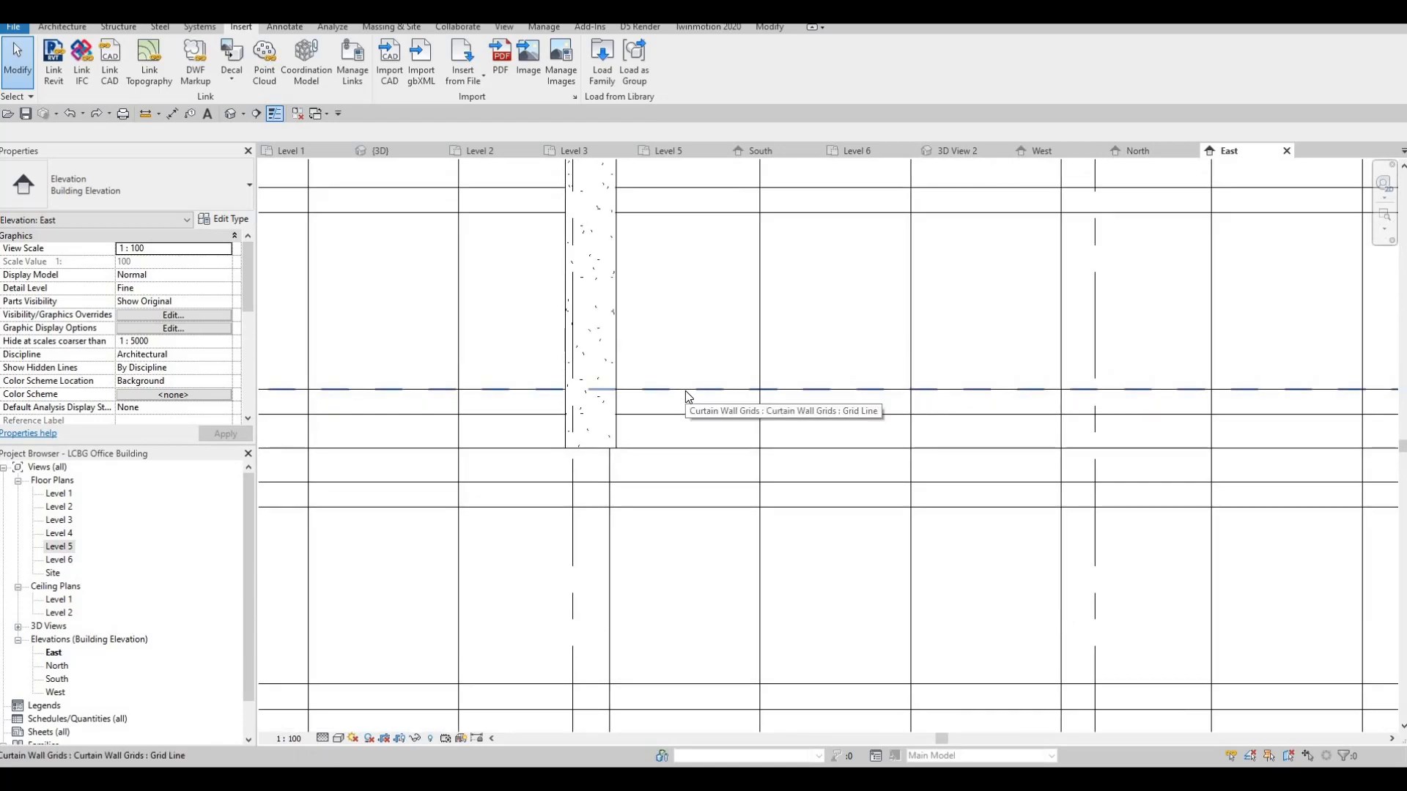
pyautogui.click(699, 389)
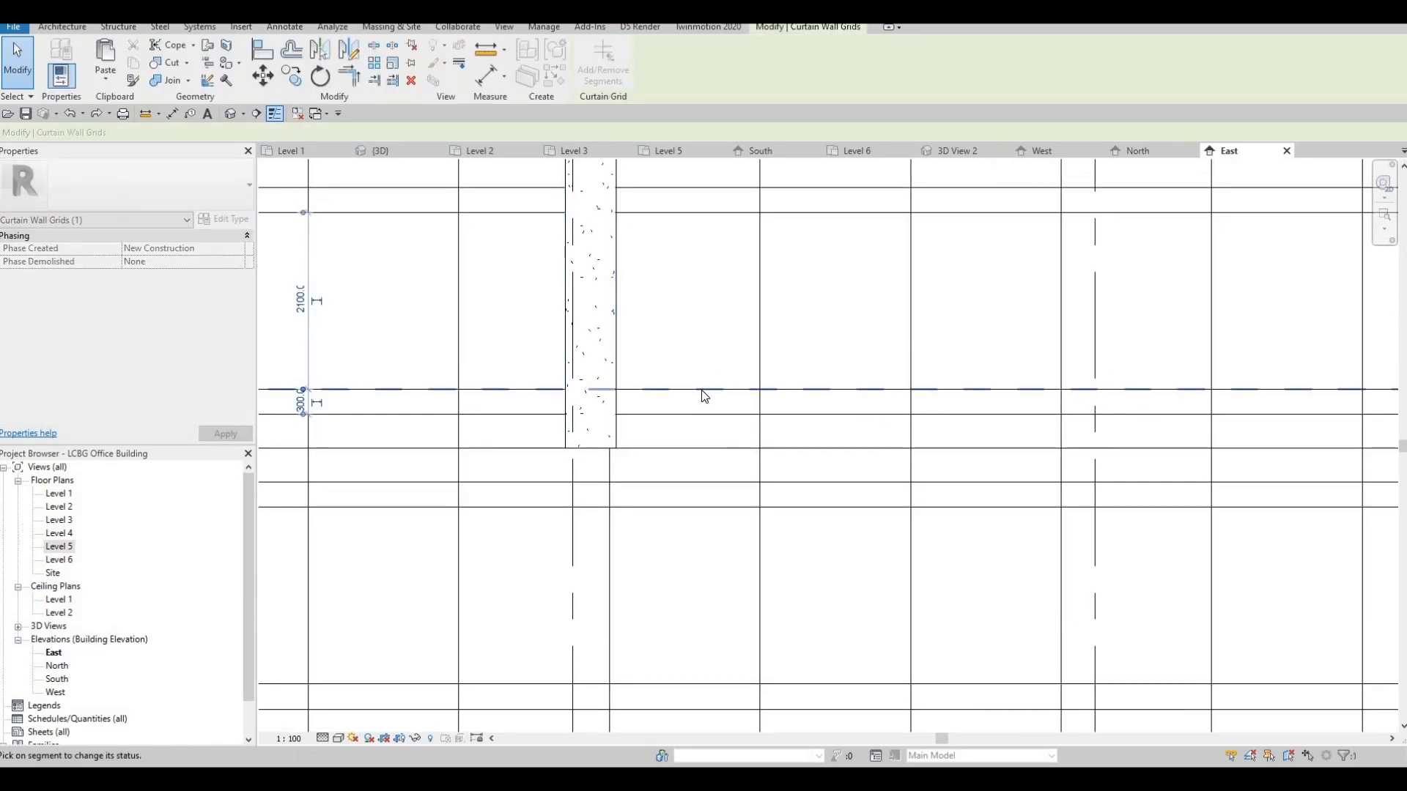
pyautogui.press('Delete')
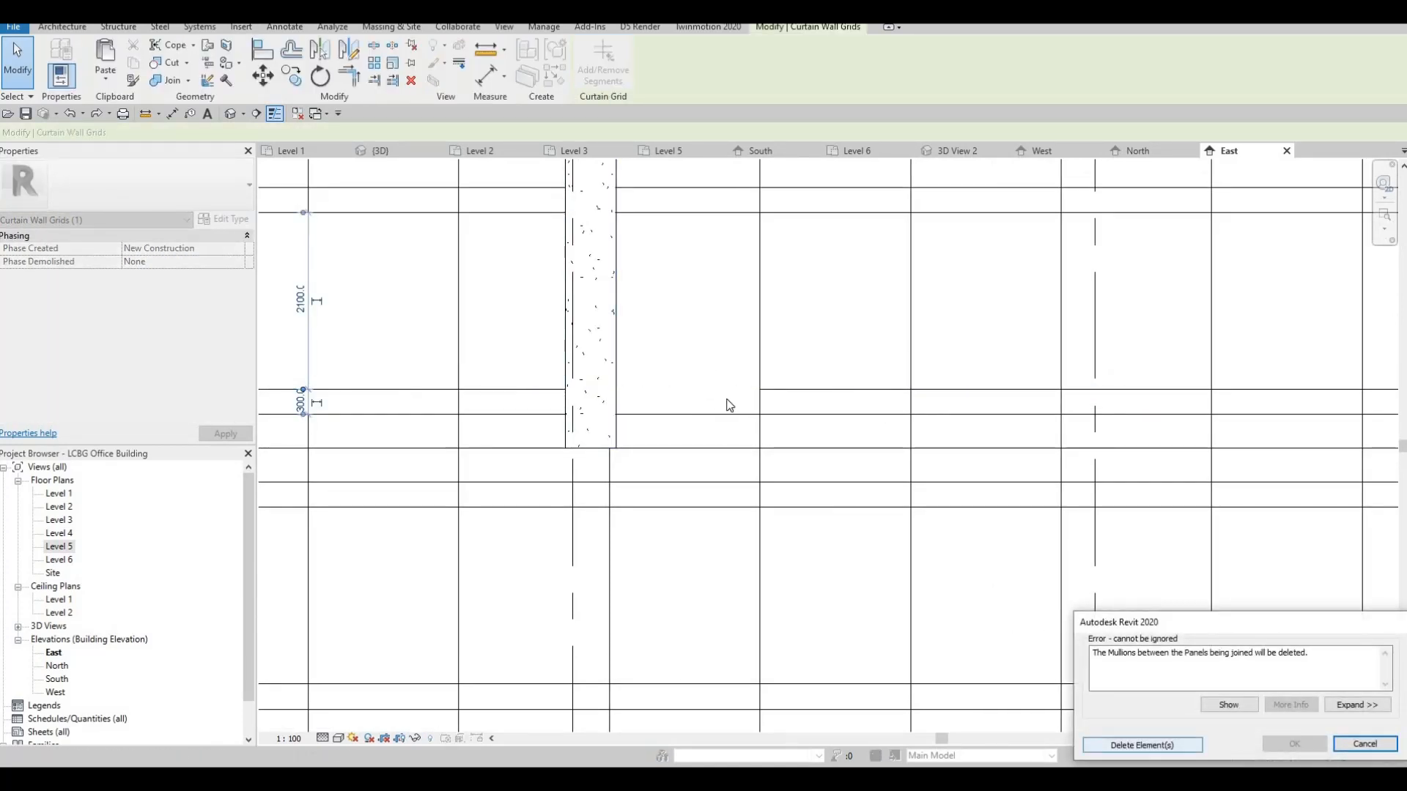
pyautogui.press('Return')
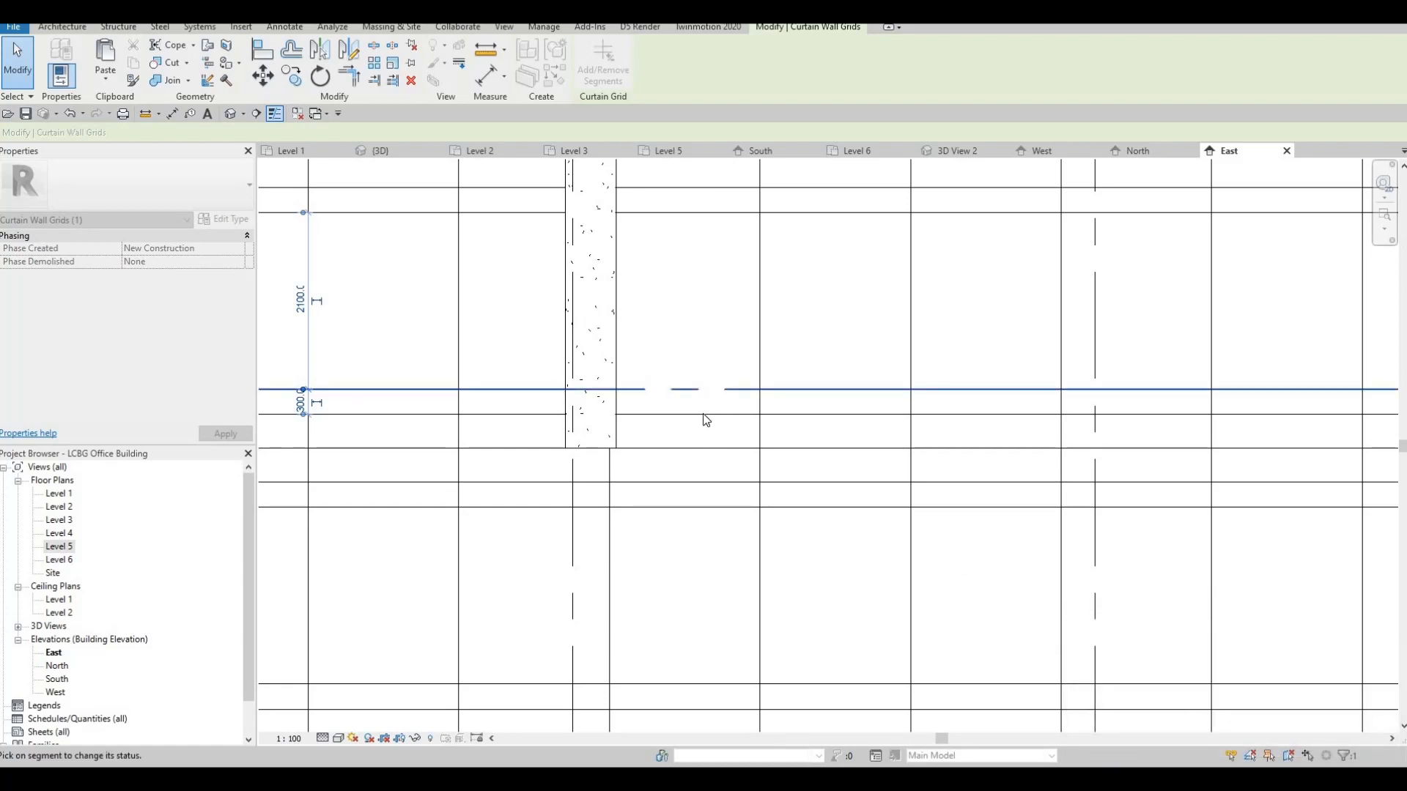
pyautogui.press('Escape')
# Step: Remove the lower sill grid segment and its mullion from the first Level 5 panel bay right of the grid 5 column
pyautogui.click(703, 414)
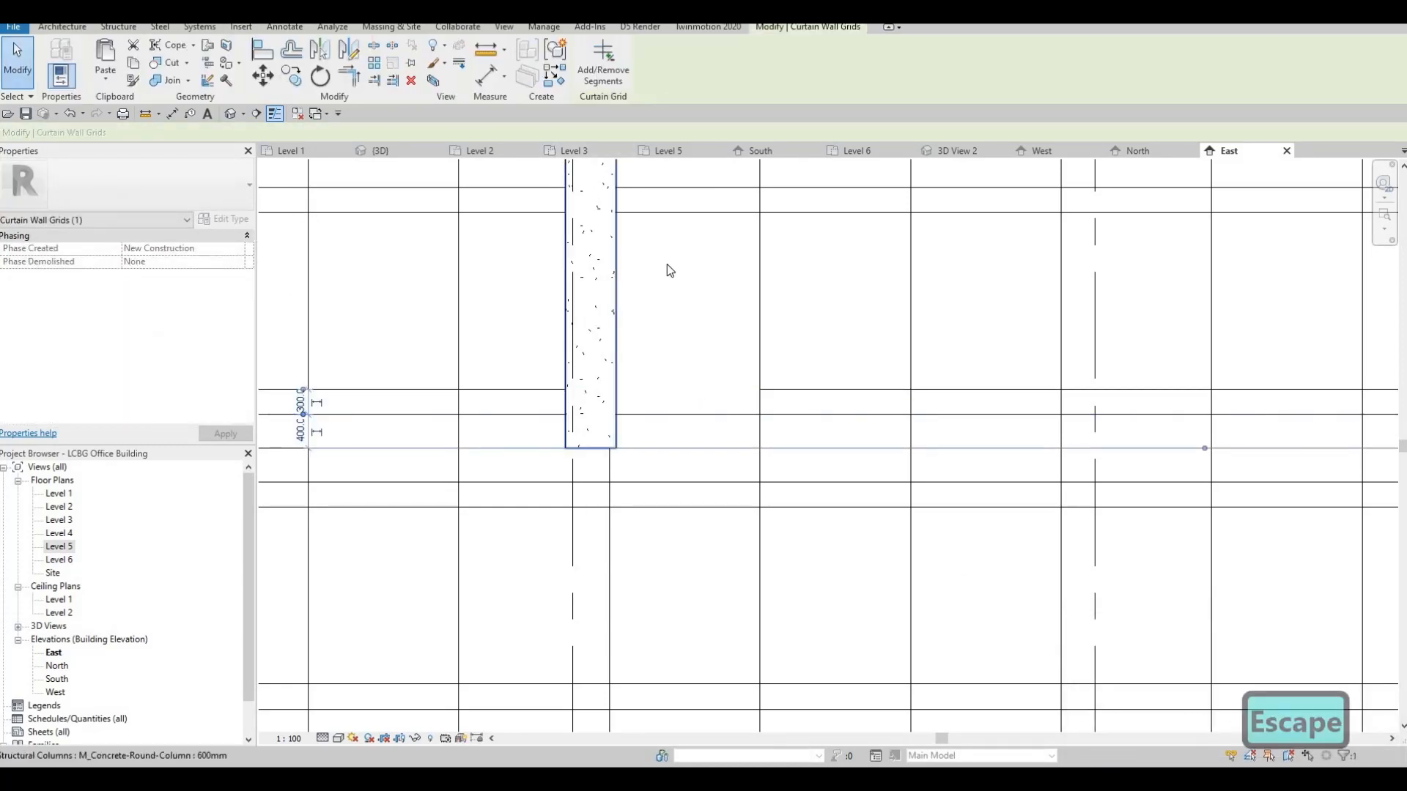
pyautogui.moveTo(683, 414); pyautogui.dragTo(953, 602)
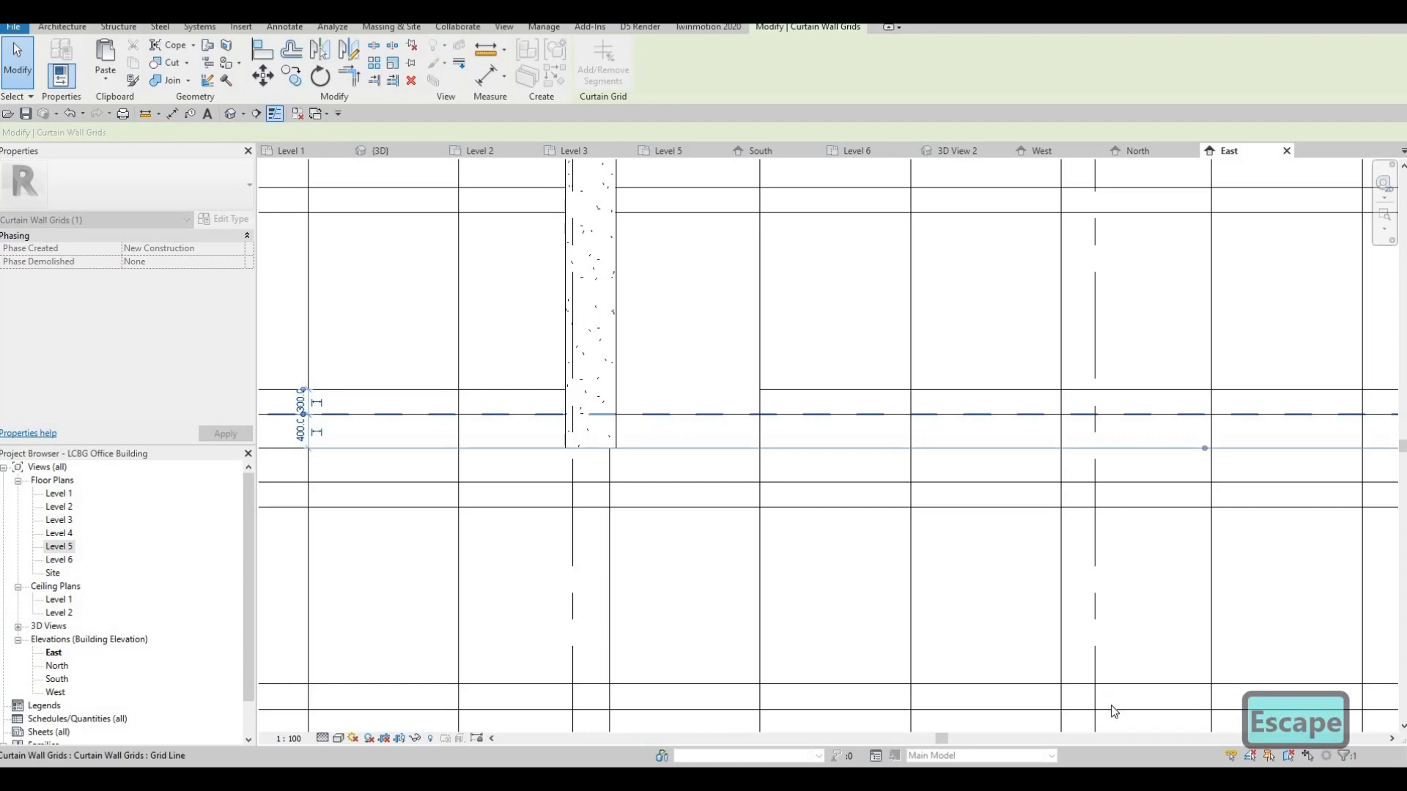
pyautogui.press('Escape')
# Step: Remove the upper sill grid segment and its mullion from the second Level 5 panel bay right of the grid 5 column
pyautogui.click(806, 389)
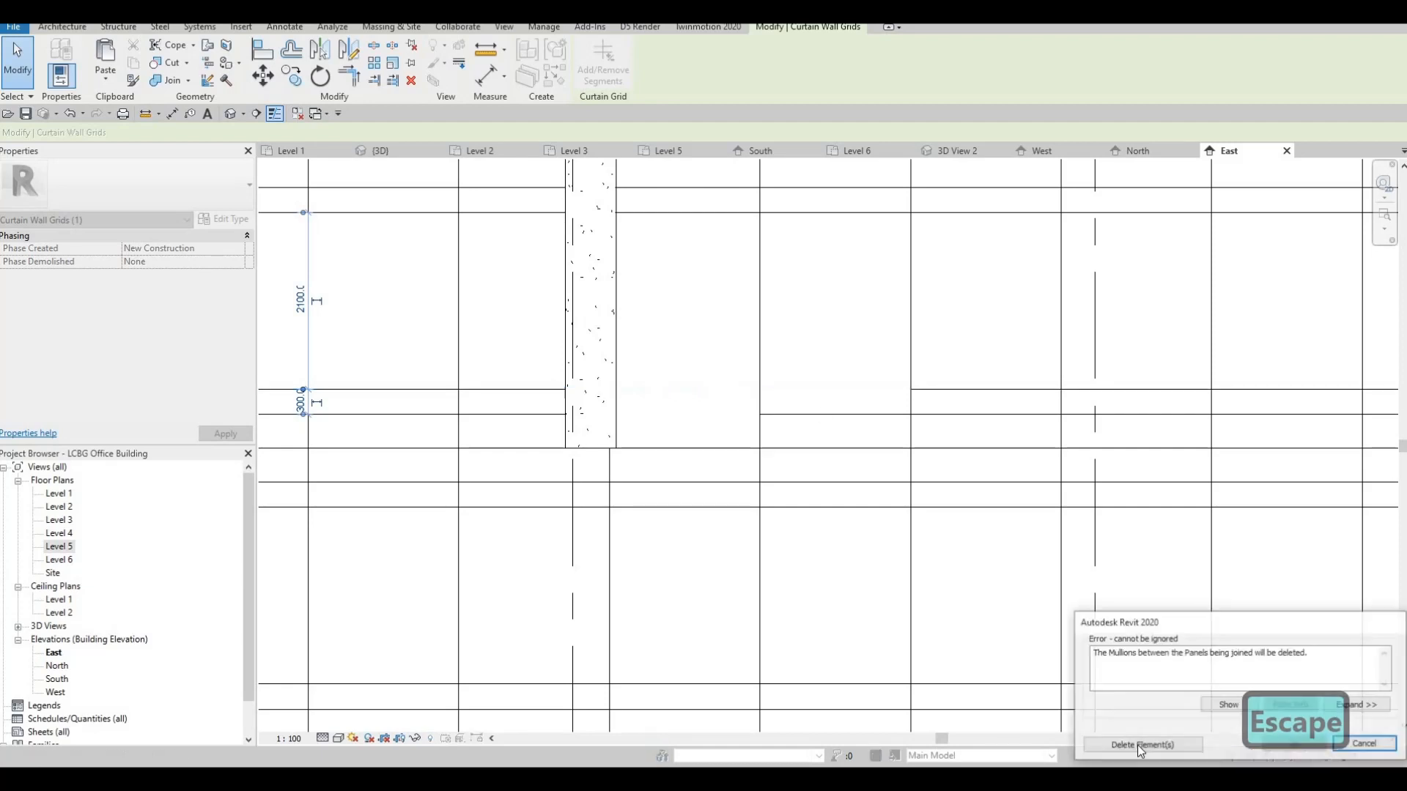
pyautogui.click(1139, 747)
pyautogui.press('Escape')
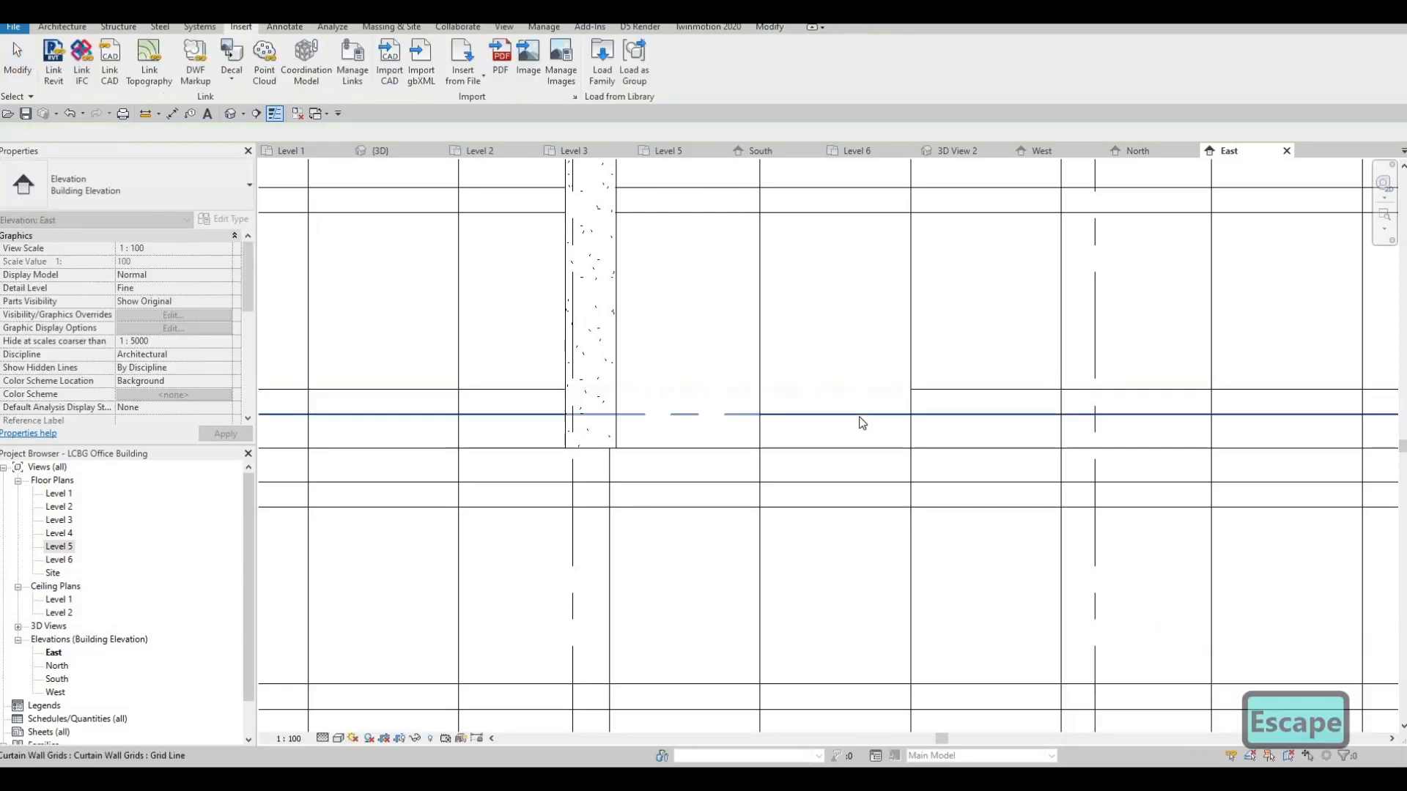
pyautogui.click(907, 415)
pyautogui.click(603, 70)
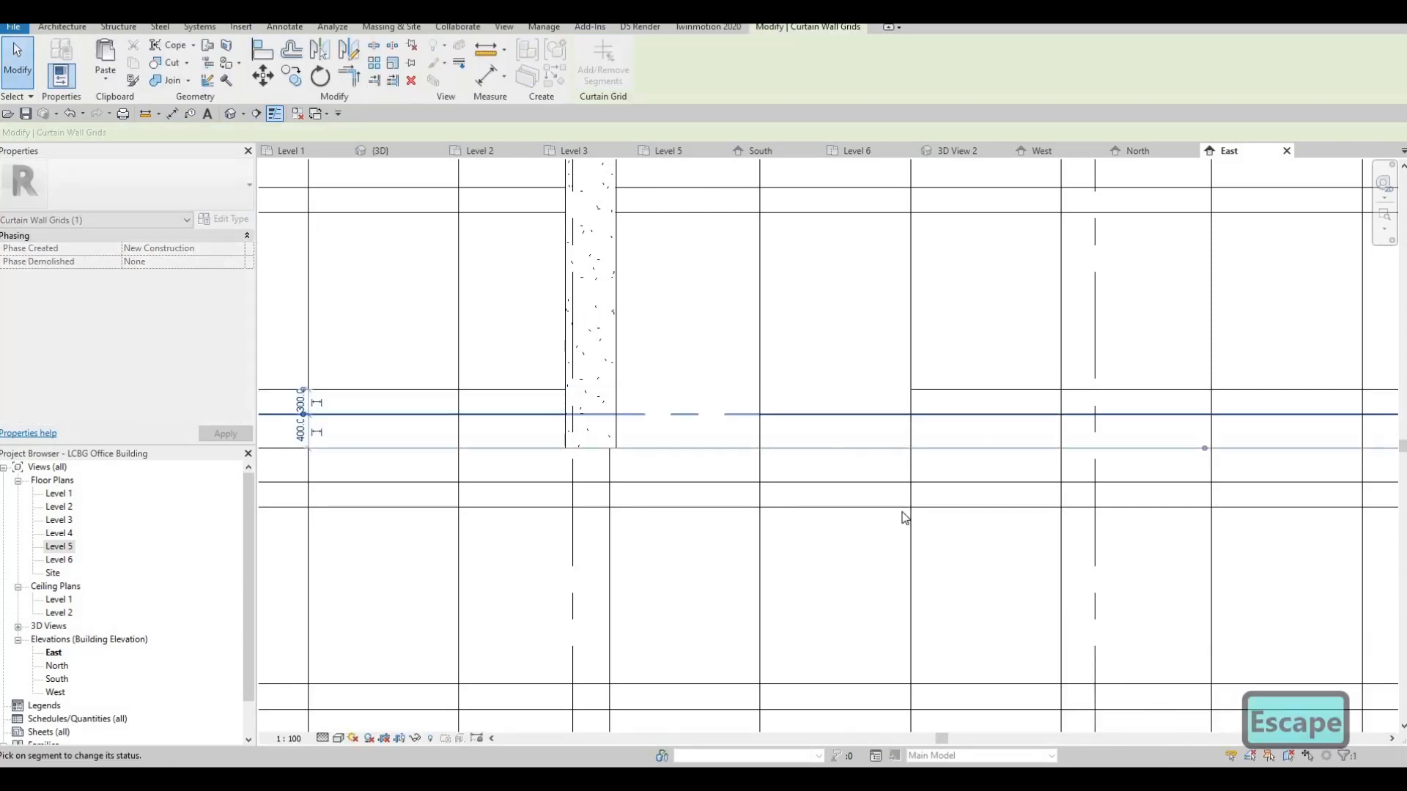
pyautogui.press('Escape')
pyautogui.press('Escape')
# Step: Remove the lower sill grid segment and its mullion from the second Level 5 panel bay right of the grid 5 column
pyautogui.click(830, 415)
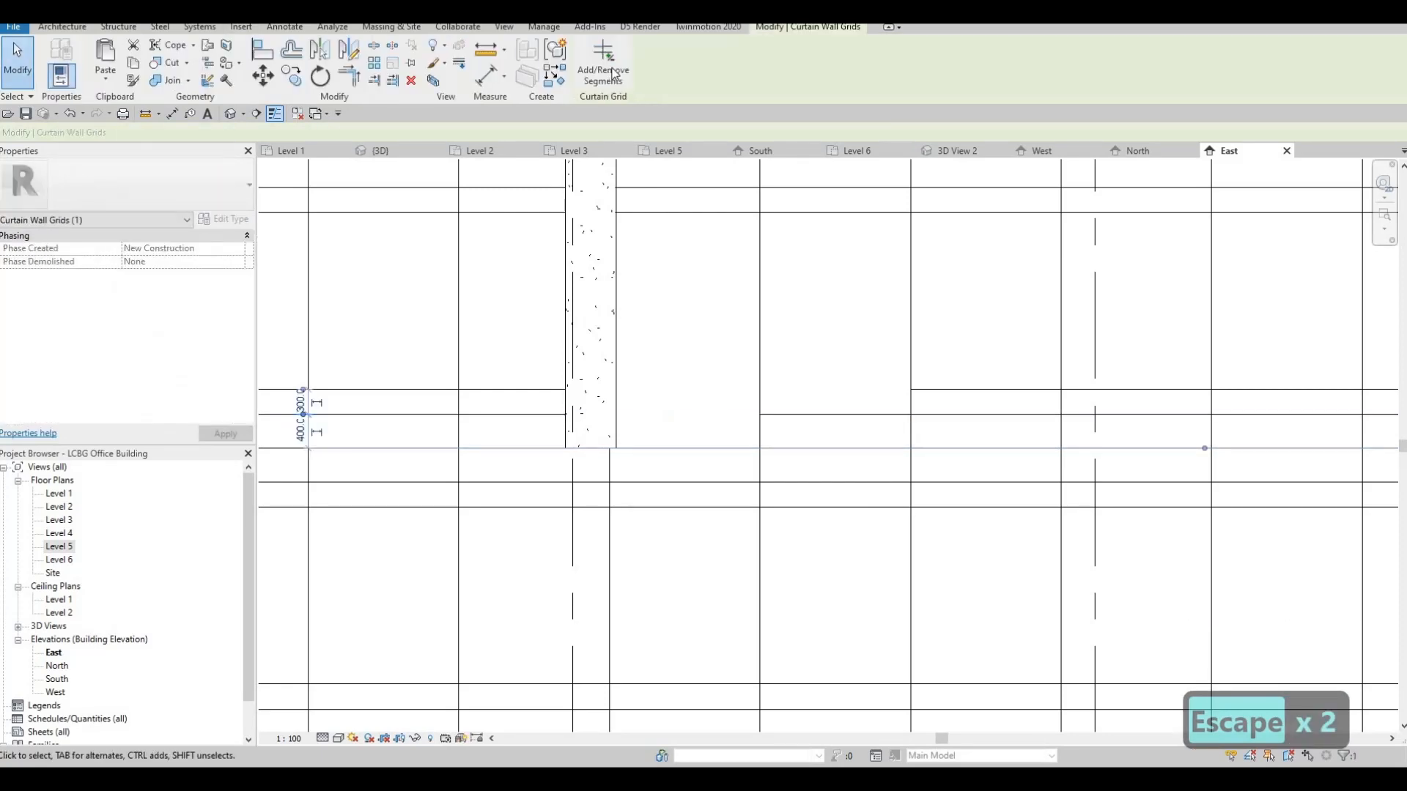
pyautogui.click(603, 70)
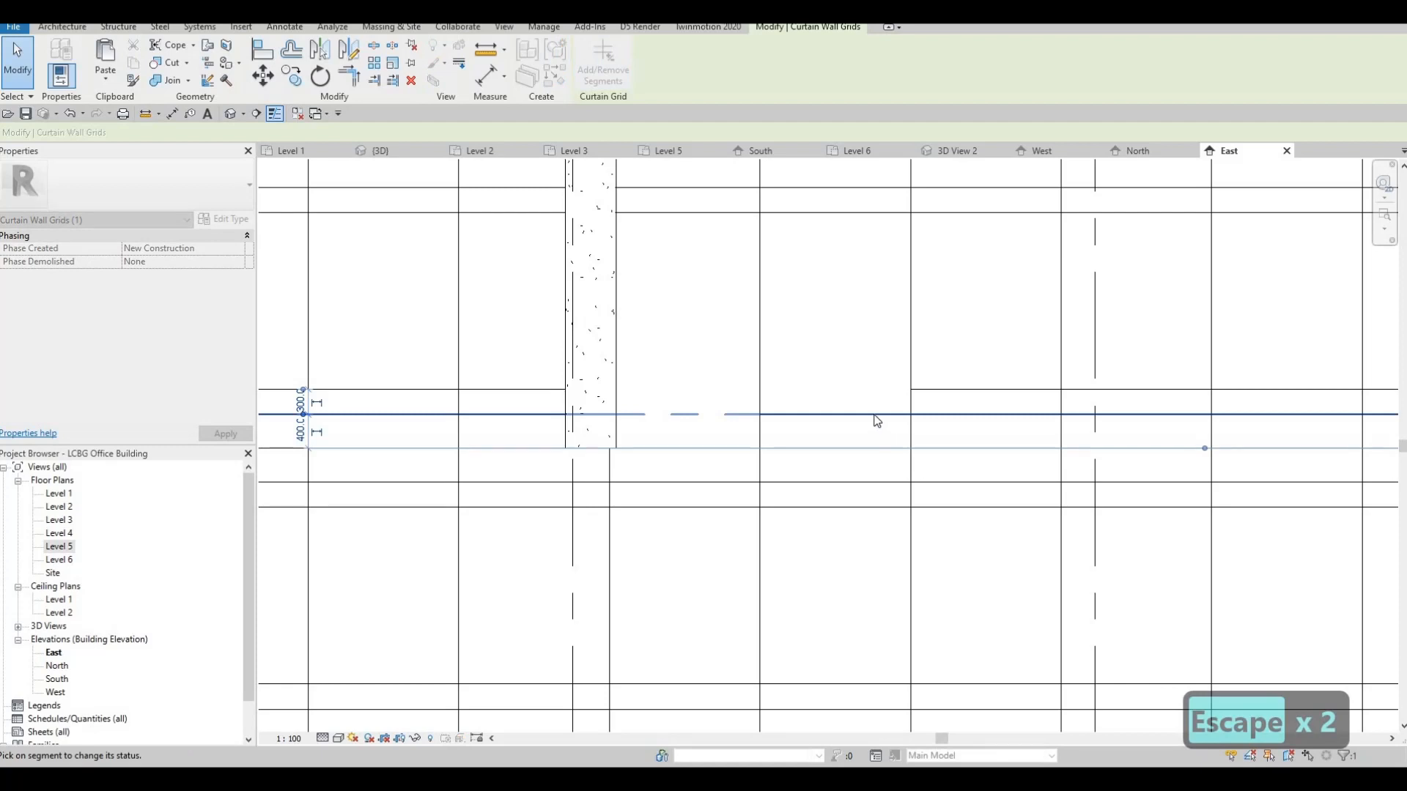
pyautogui.click(835, 415)
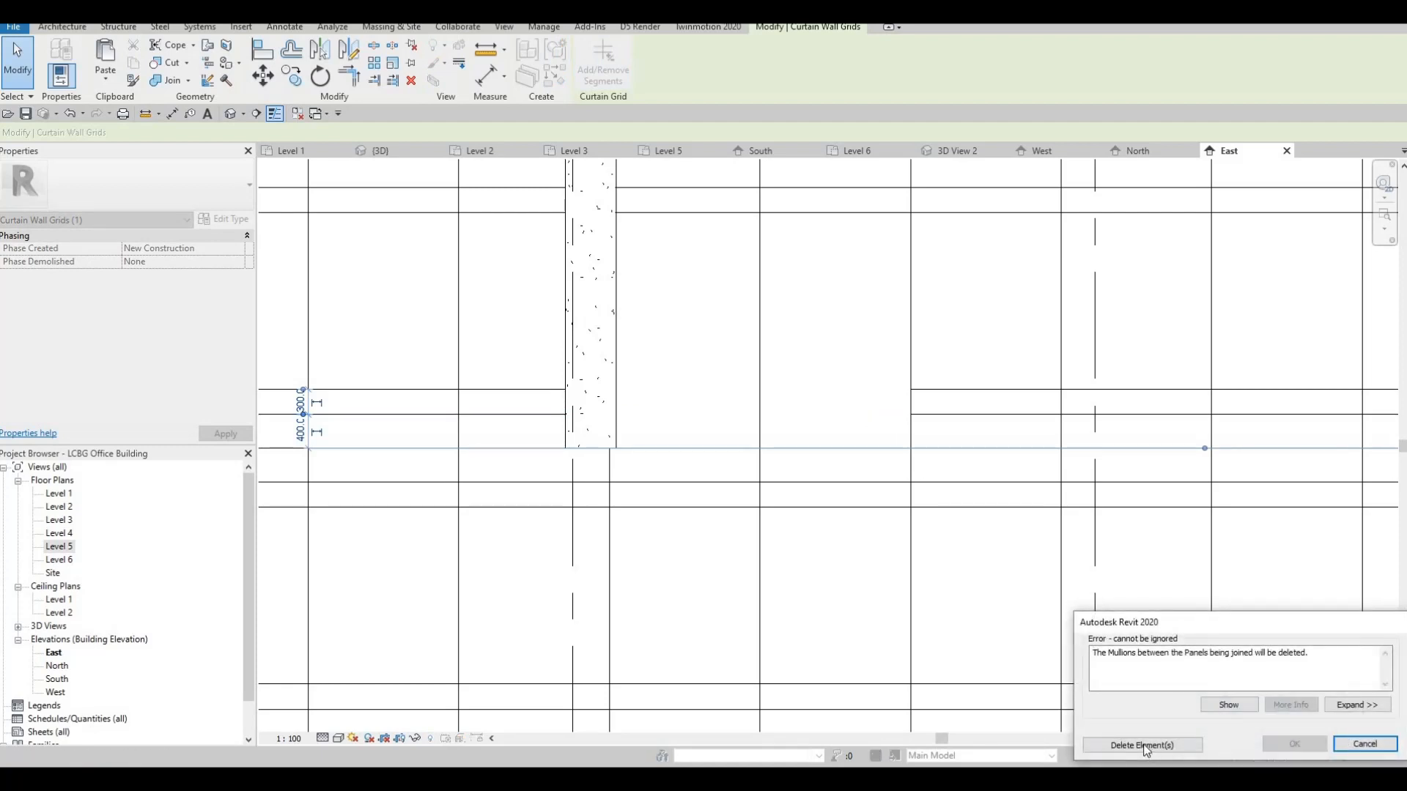
pyautogui.press('Return')
pyautogui.press('Escape')
pyautogui.press('Escape')
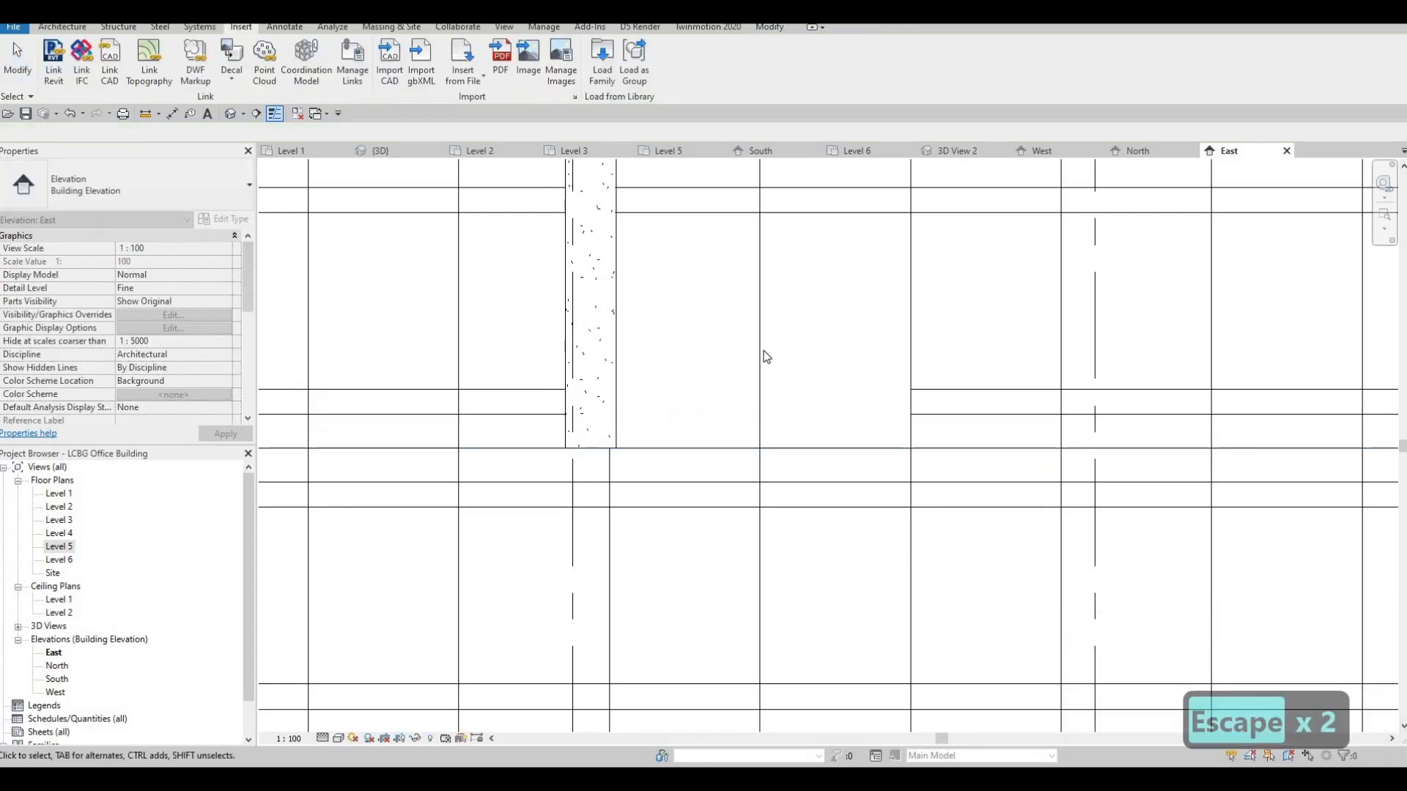
# Step: Change the glazed panel in the first Level 5 bay right of the grid 5 column to M_Door-Curtain-Wall-Single-Glass
pyautogui.press('Tab')
pyautogui.press('Tab')
pyautogui.click(702, 282)
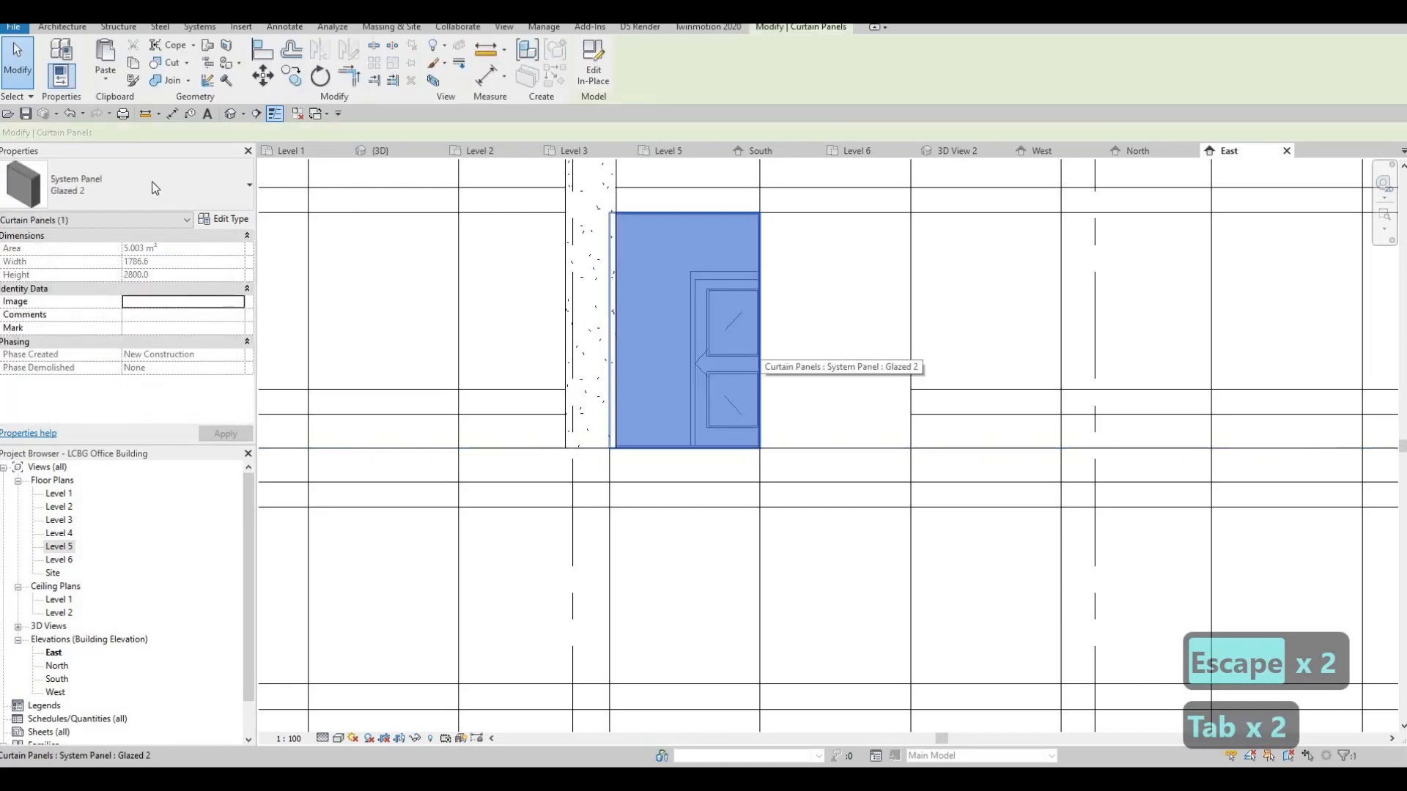
pyautogui.click(147, 185)
pyautogui.press('Down')
pyautogui.press('Down')
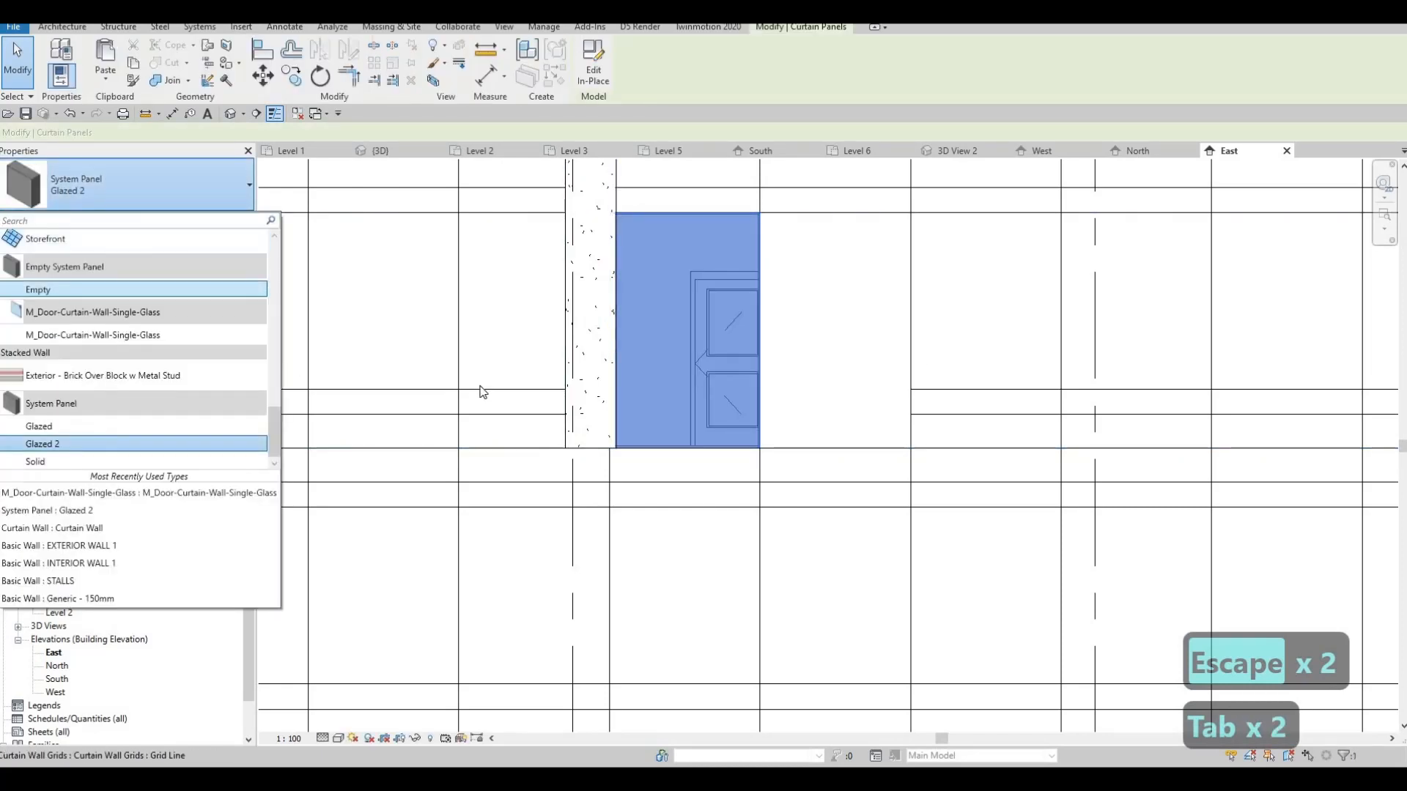
pyautogui.press('Return')
pyautogui.press('Escape')
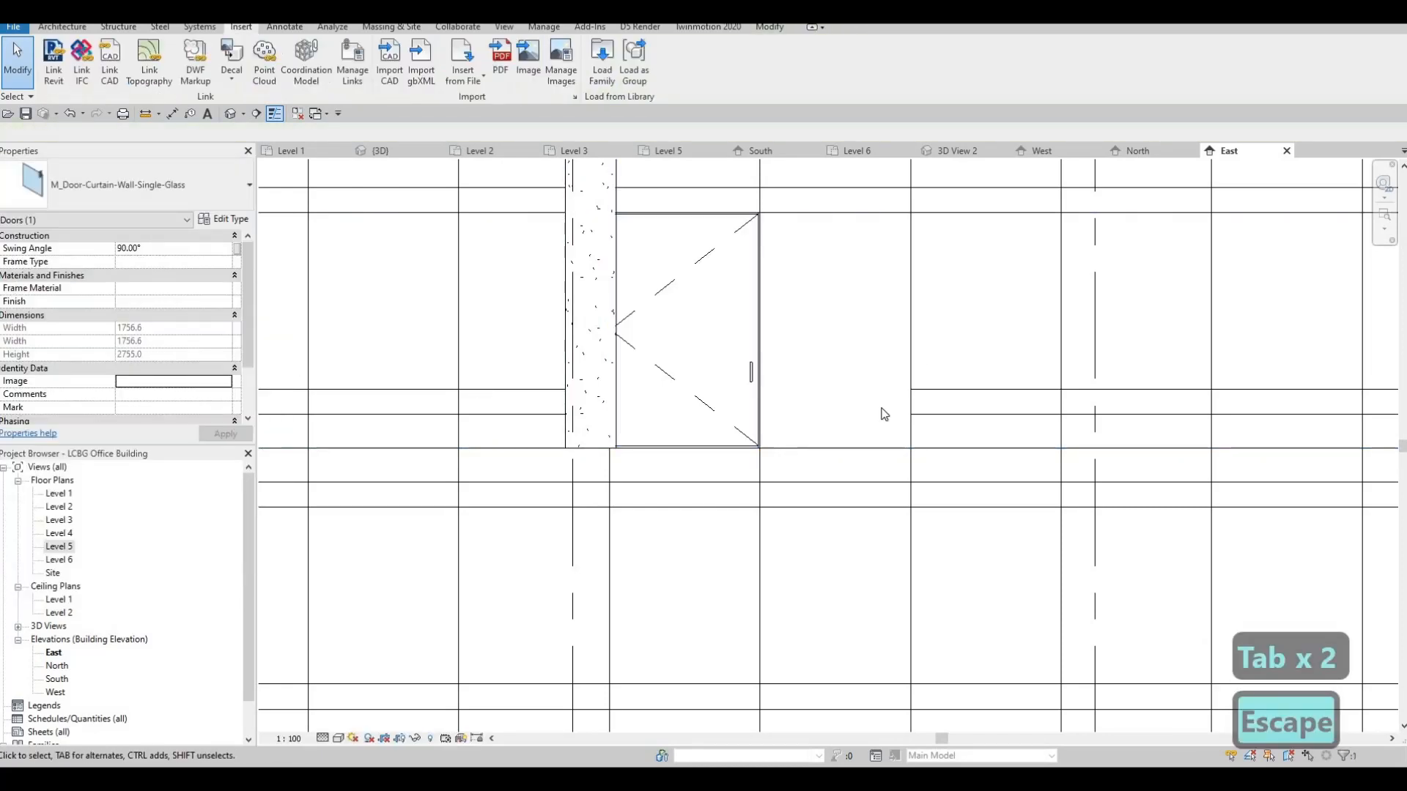
# Step: Change the glazed panel in the second Level 5 bay right of the grid 5 column to M_Door-Curtain-Wall-Single-Glass
pyautogui.press('Tab')
pyautogui.press('Tab')
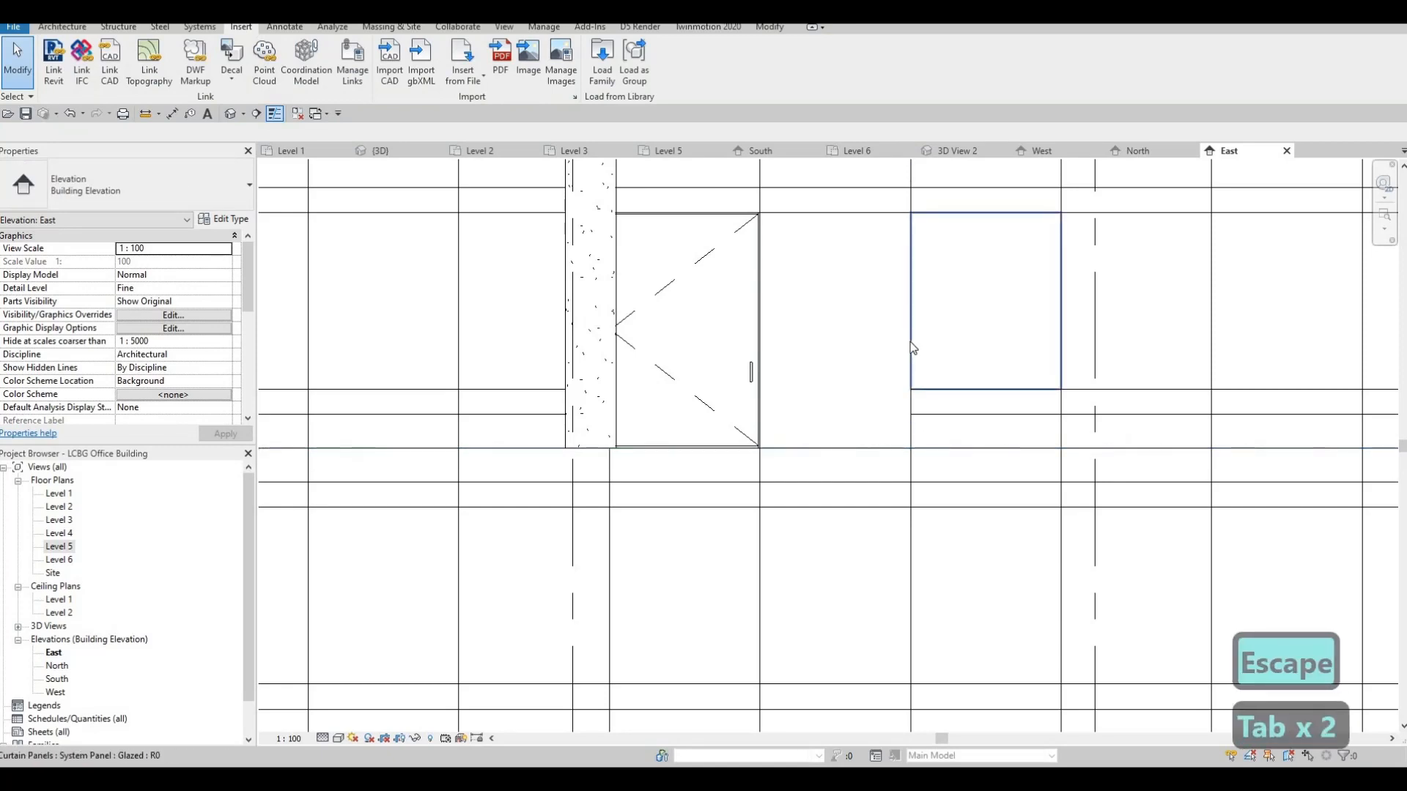
pyautogui.press('Tab')
pyautogui.click(486, 271)
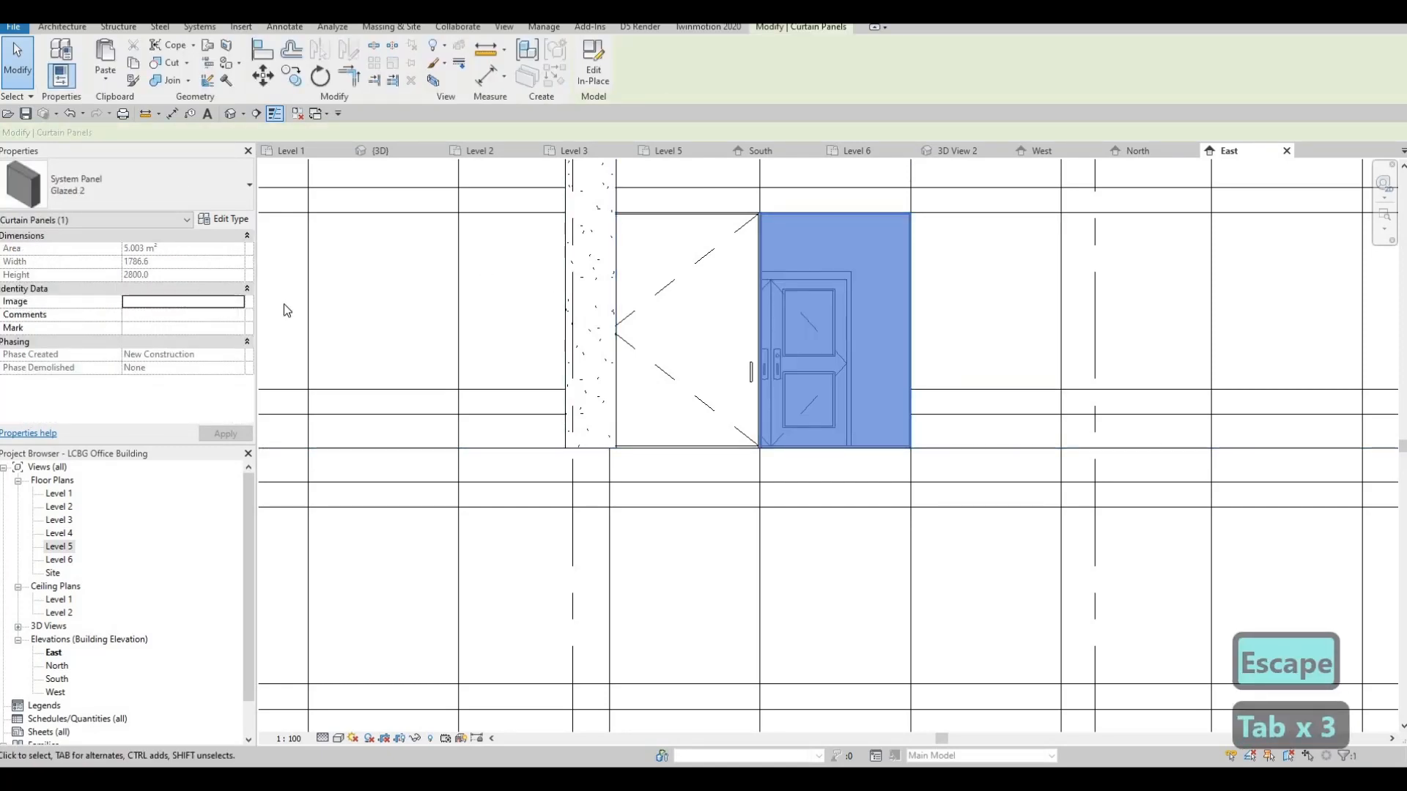
pyautogui.click(212, 178)
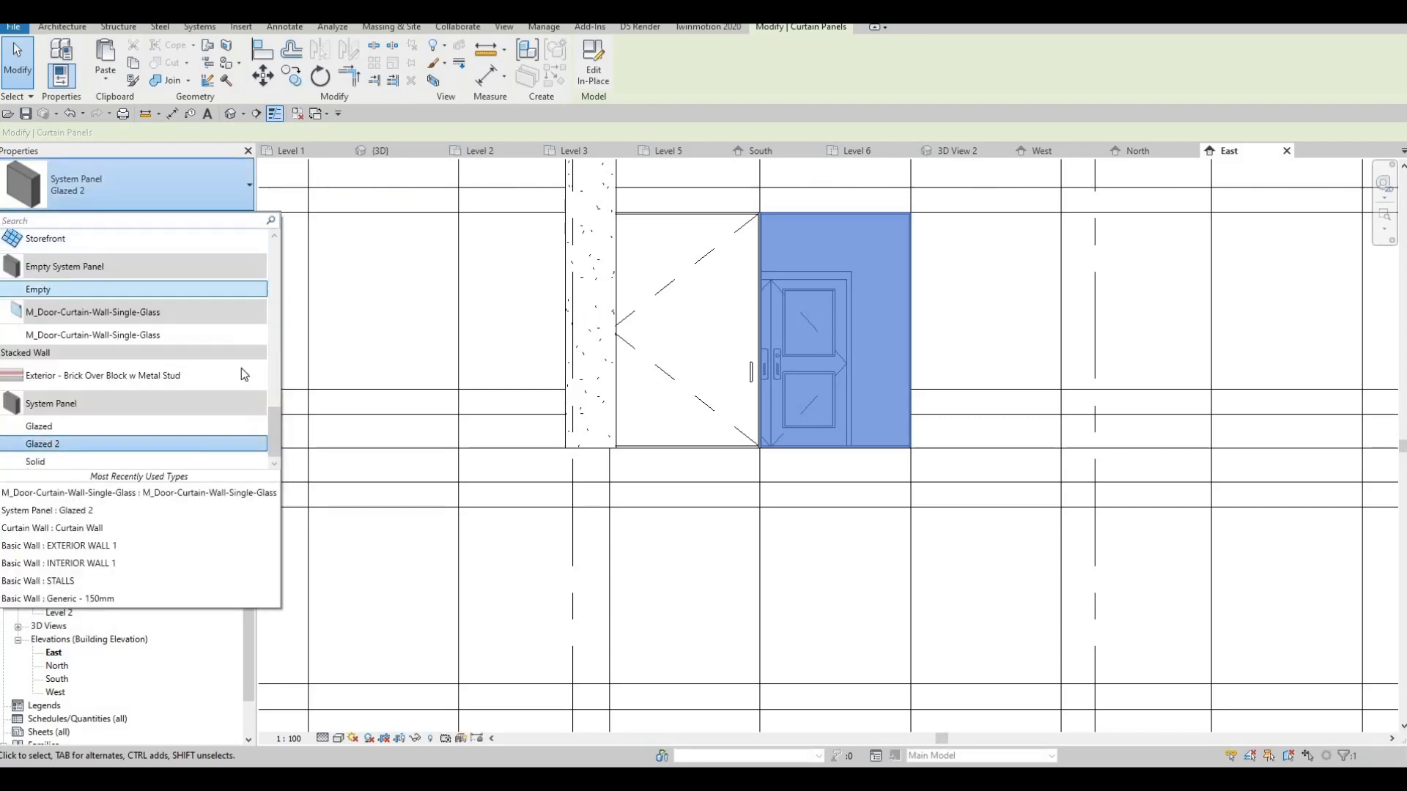
pyautogui.click(219, 335)
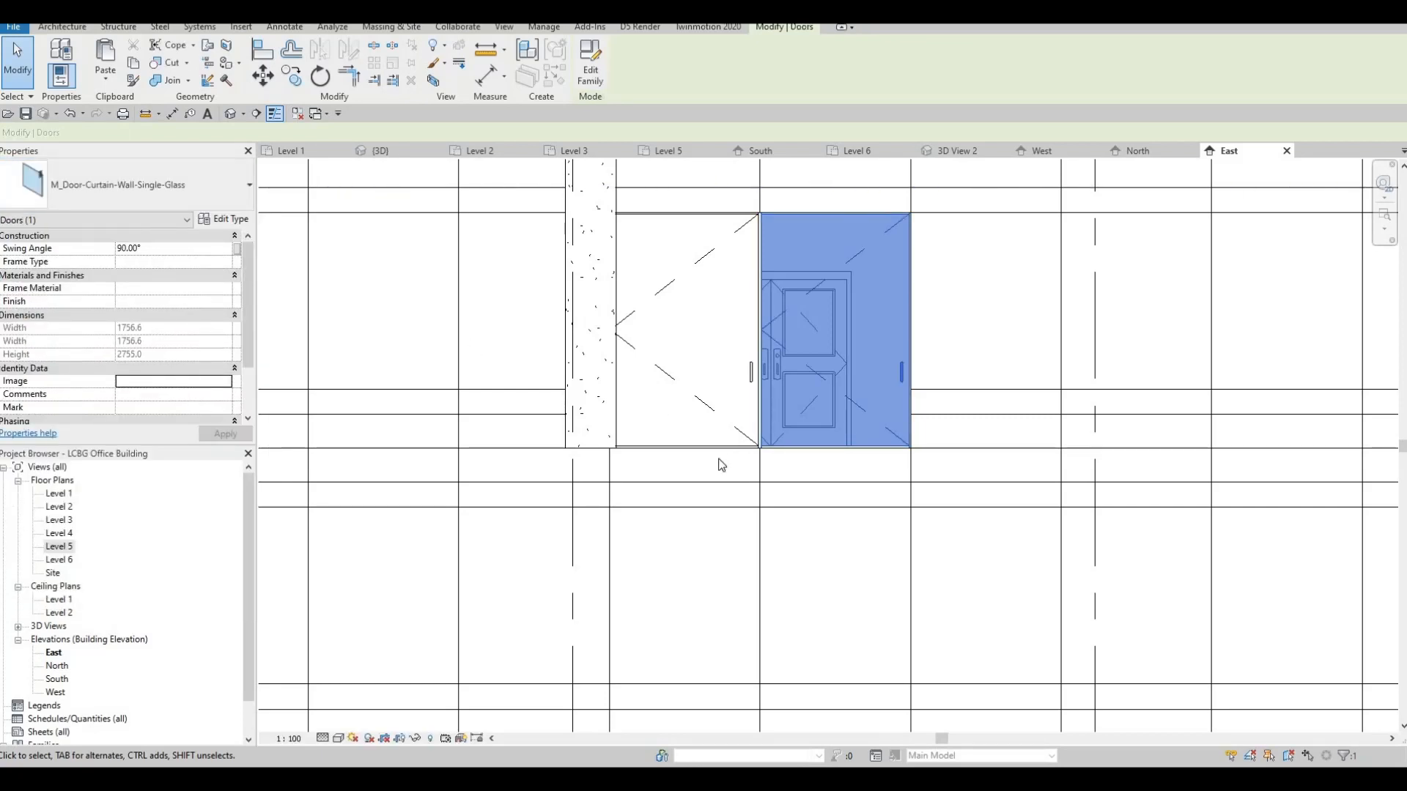
pyautogui.press('Escape')
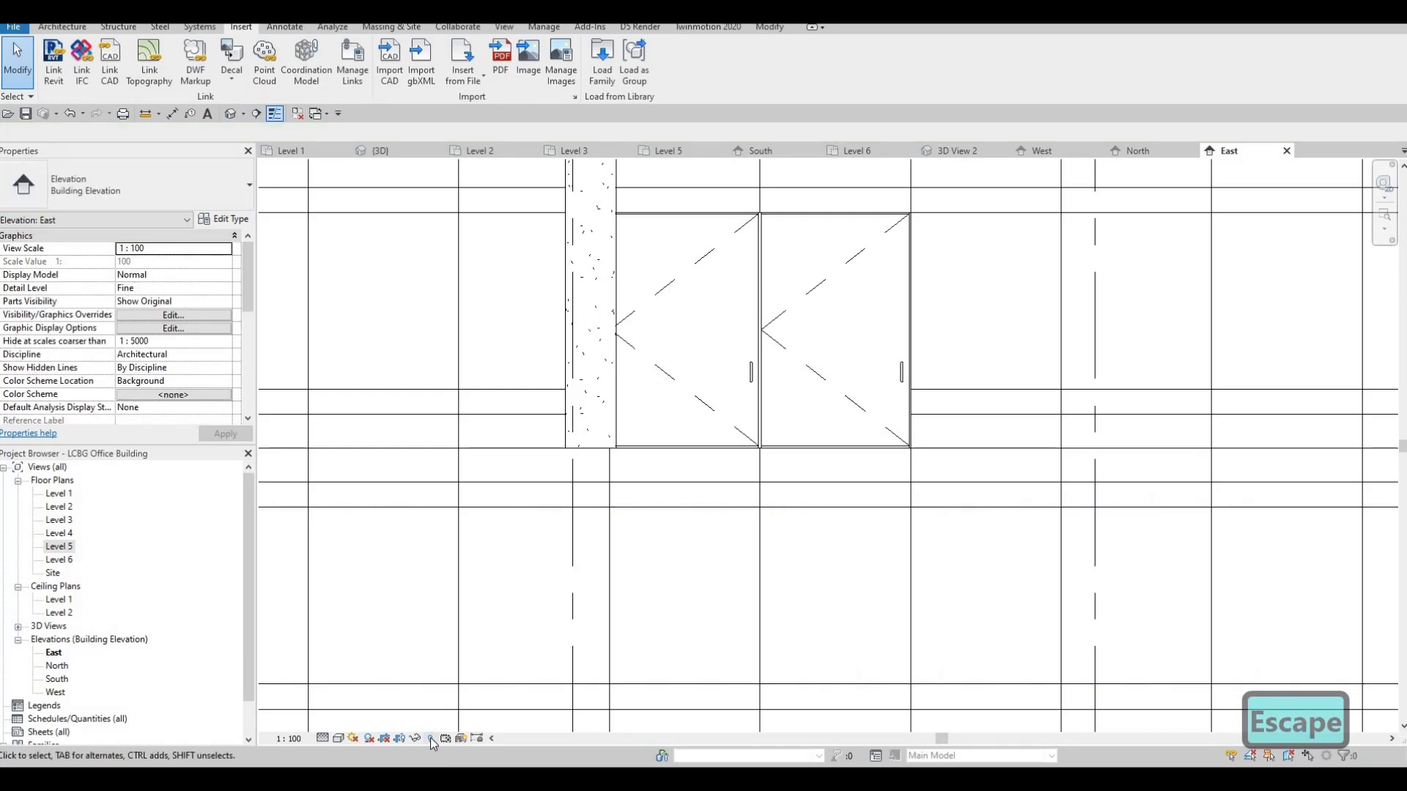
# Step: Reveal hidden elements, unhide the long generic model band at Level 5 in the East elevation, and leave reveal mode
pyautogui.click(429, 737)
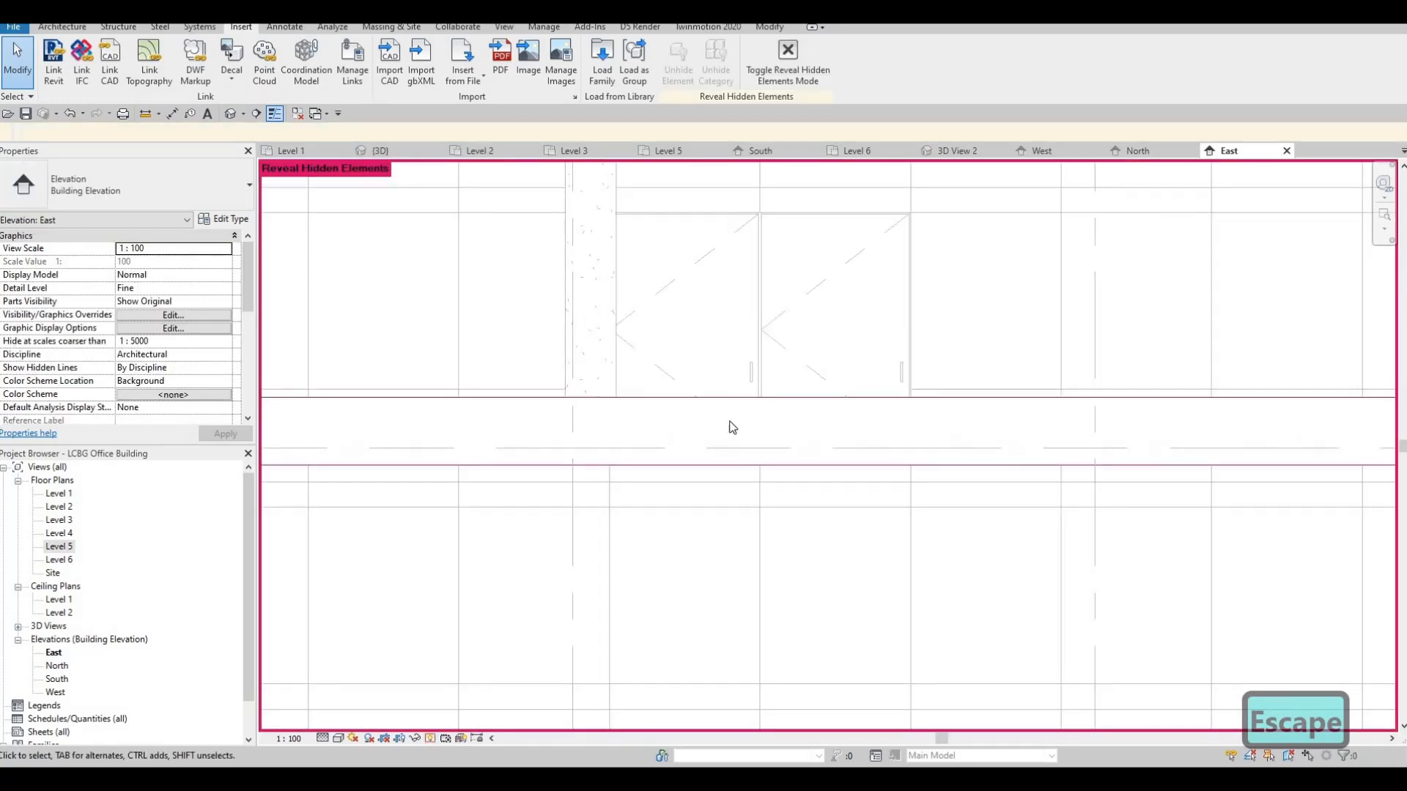
pyautogui.click(505, 432)
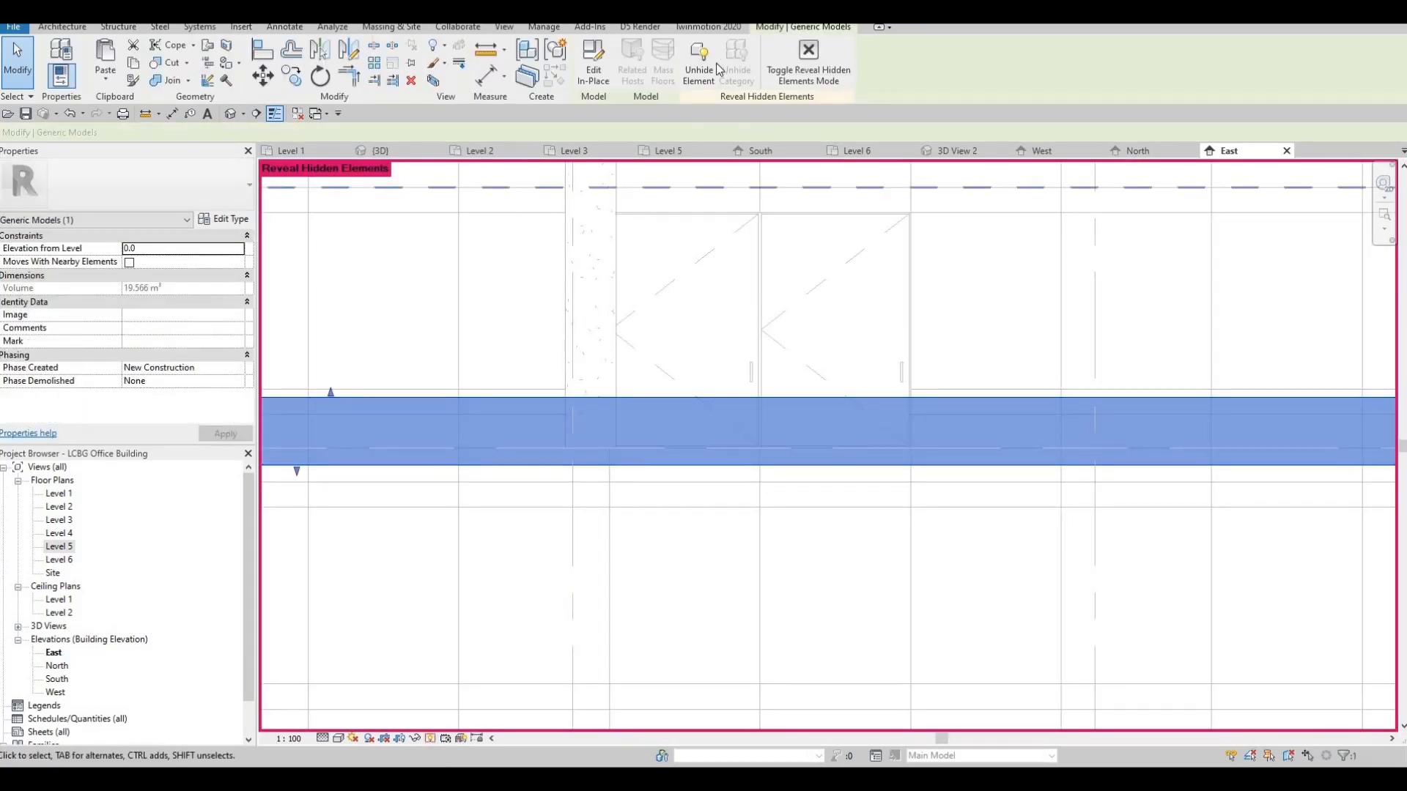
pyautogui.click(810, 62)
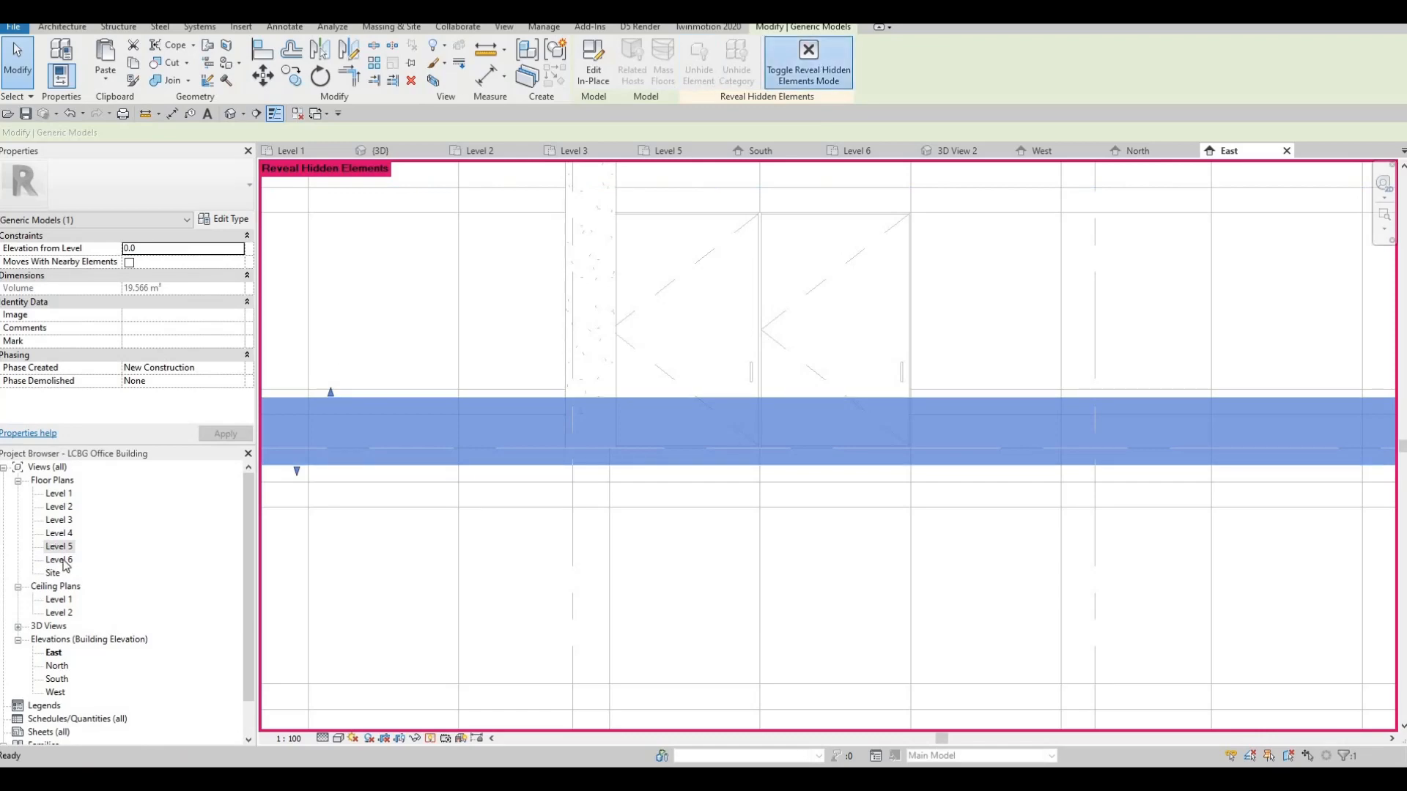
# Step: In the Level 5 floor plan, flip the hinge side of the northern terrace door near grid 5 to form a double door
pyautogui.hotkey('ctrl', 'Tab')
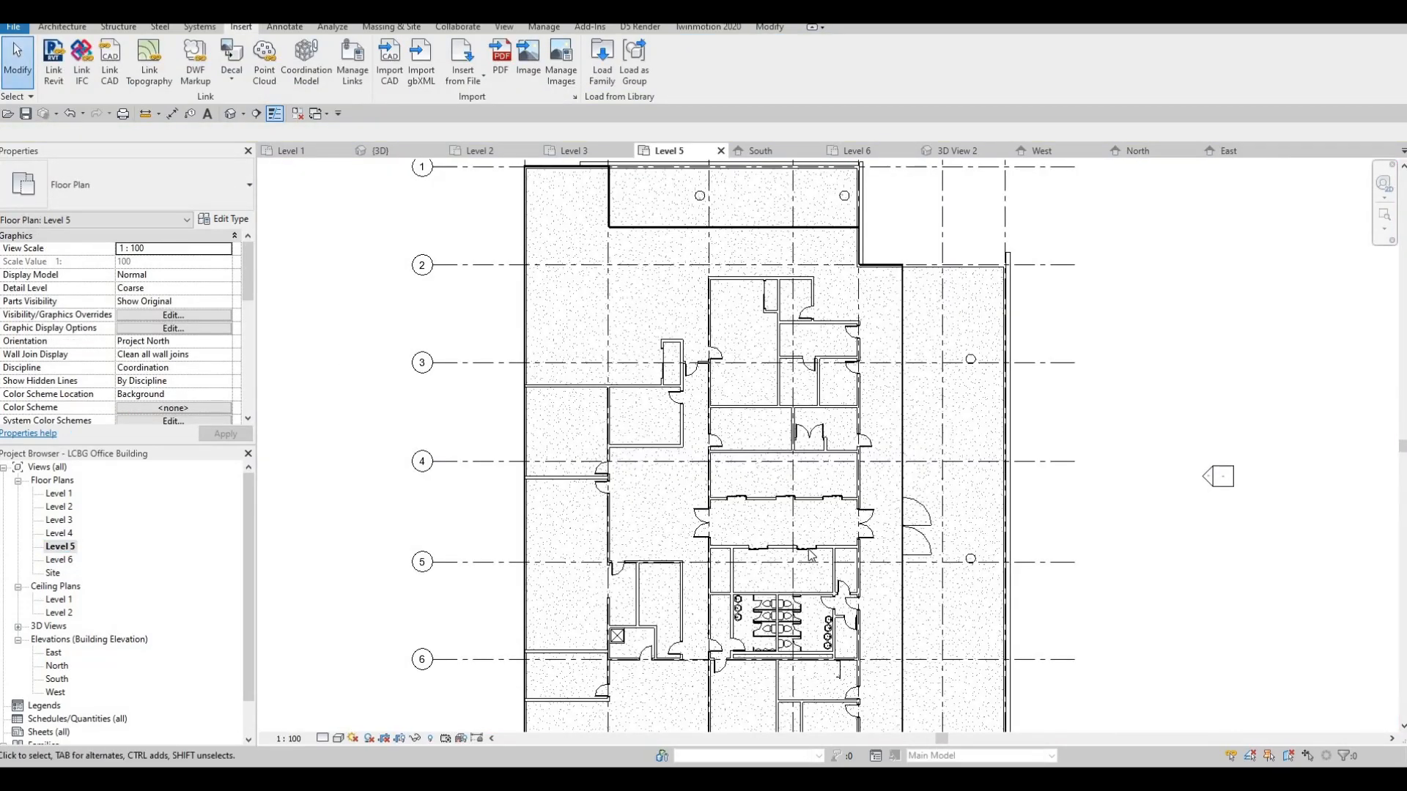
pyautogui.moveTo(942, 524); pyautogui.dragTo(828, 565, button='middle')
pyautogui.scroll(2, 828, 565)
pyautogui.click(827, 566)
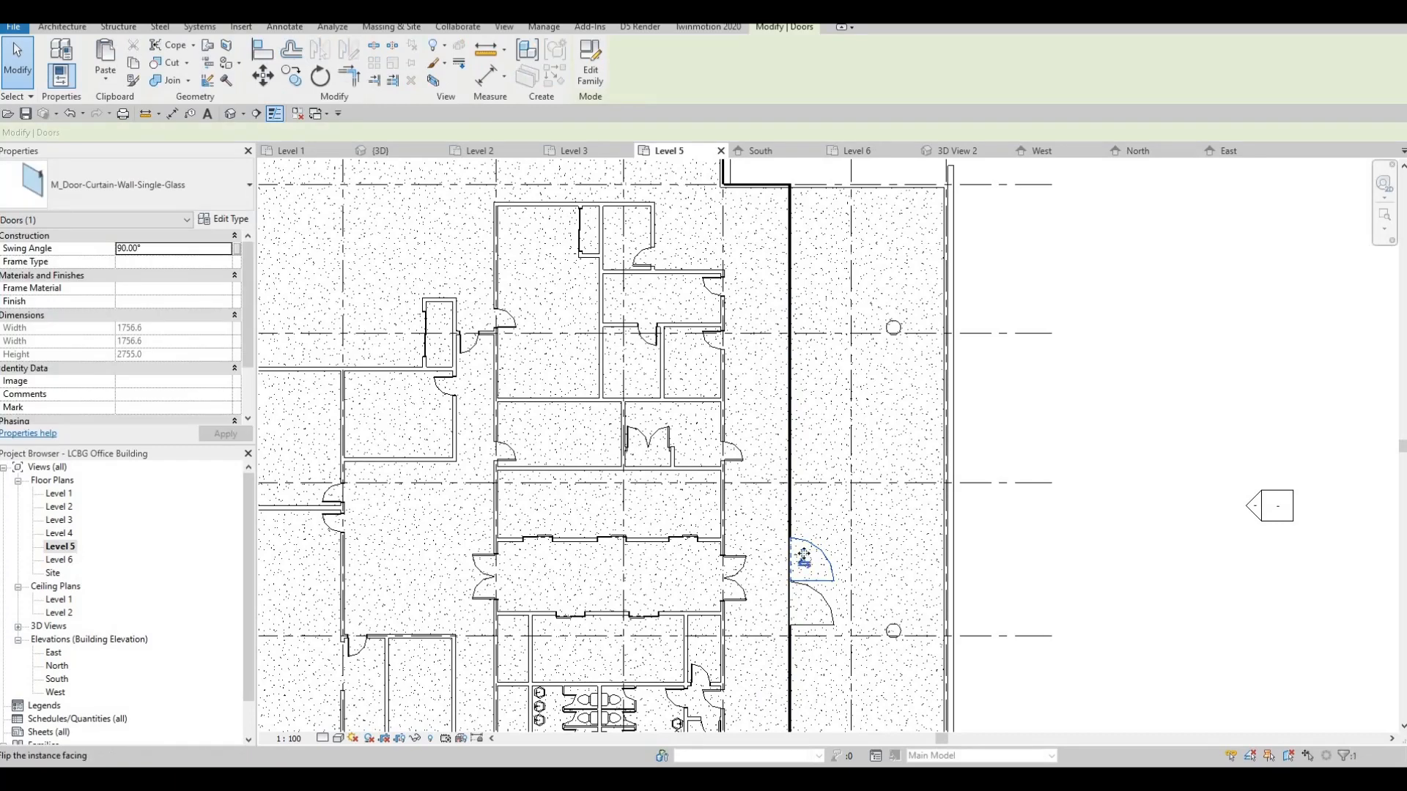
pyautogui.press('Escape')
pyautogui.moveTo(511, 218); pyautogui.dragTo(587, 348, button='middle')
pyautogui.scroll(-1, 587, 349)
pyautogui.moveTo(463, 233); pyautogui.dragTo(666, 378, button='middle')
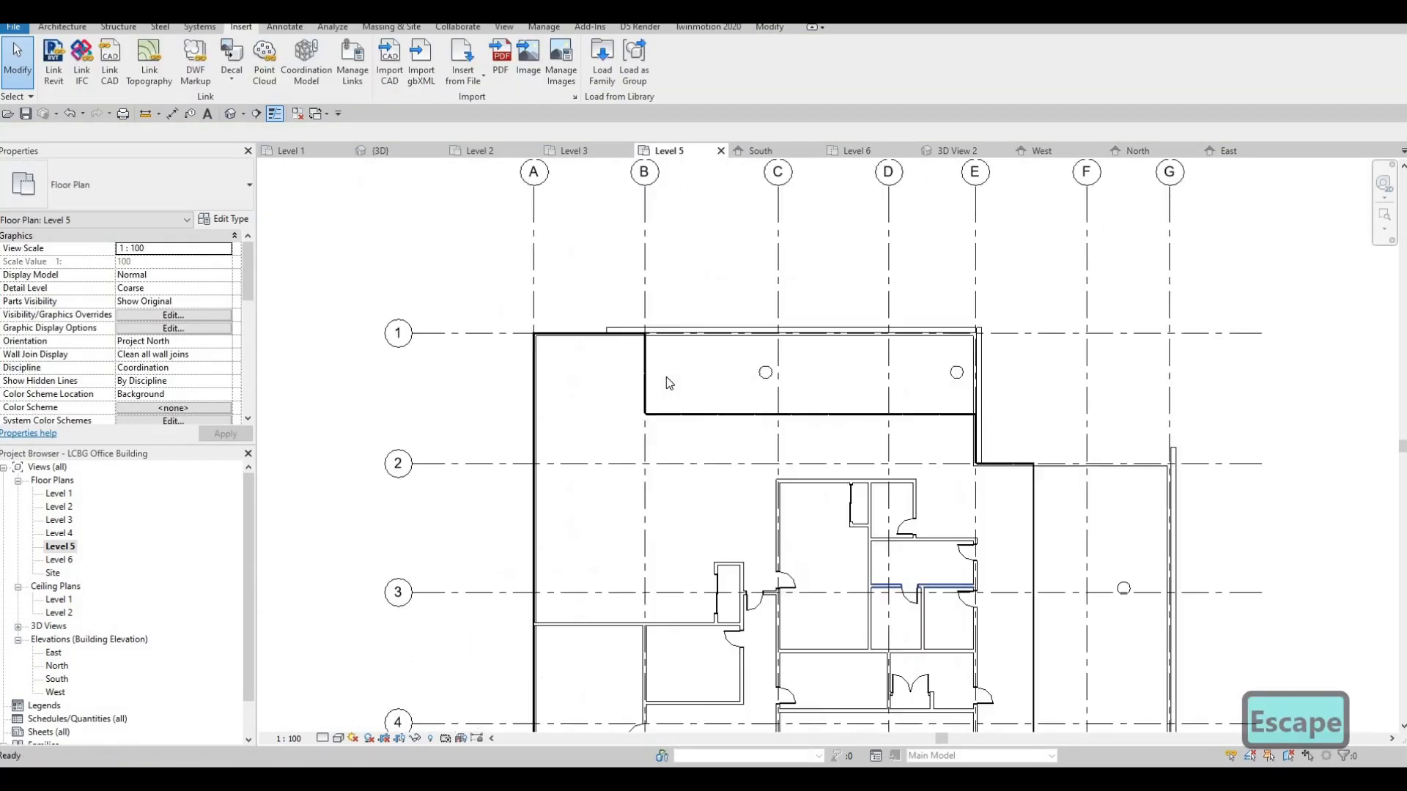
# Step: In the East elevation, hide the L-shaped generic model parapet covering the Level 5 curtain wall base at the north end
pyautogui.click(1226, 151)
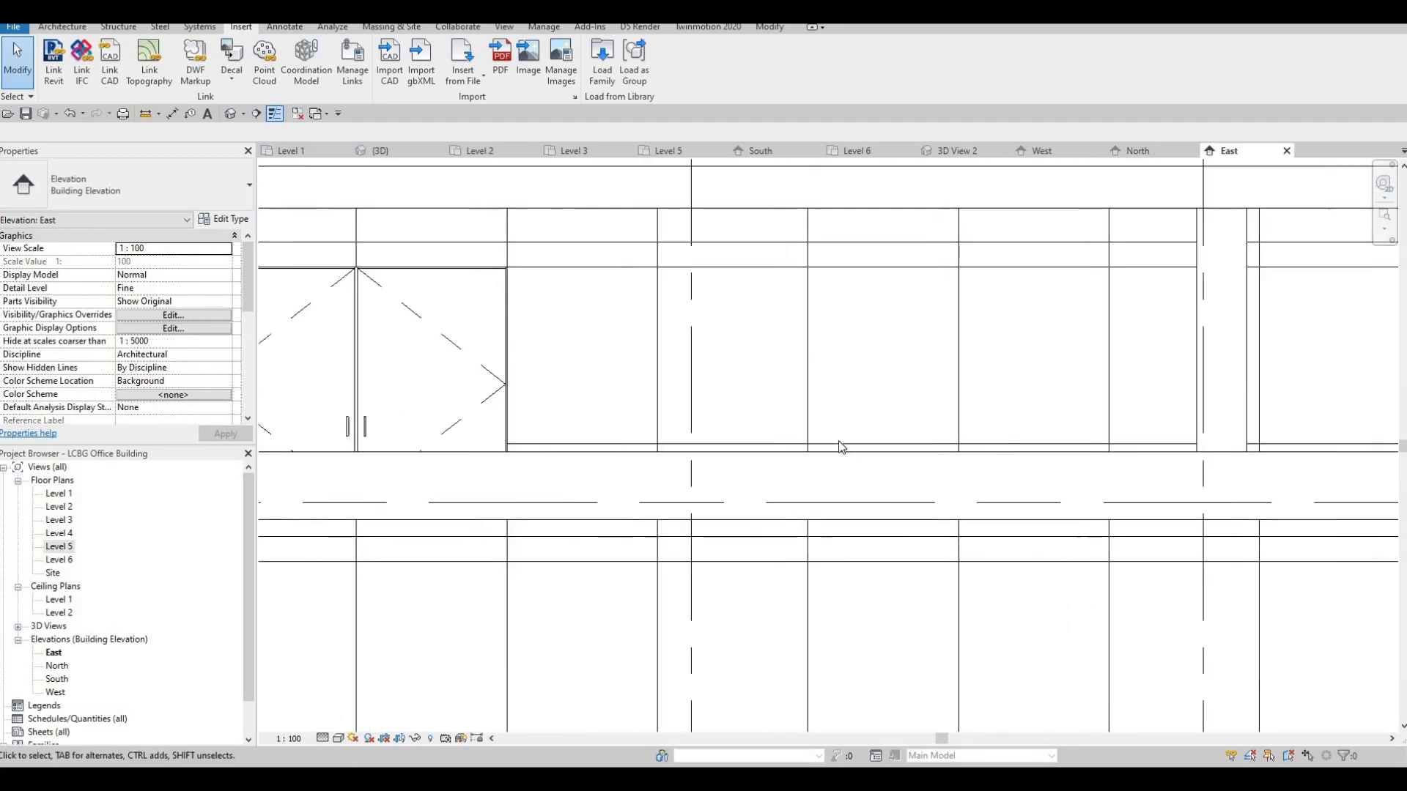
pyautogui.scroll(-2, 839, 447)
pyautogui.moveTo(1093, 427); pyautogui.dragTo(697, 411, button='middle')
pyautogui.scroll(-1, 697, 411)
pyautogui.moveTo(1057, 391); pyautogui.dragTo(586, 454, button='middle')
pyautogui.scroll(2, 602, 457)
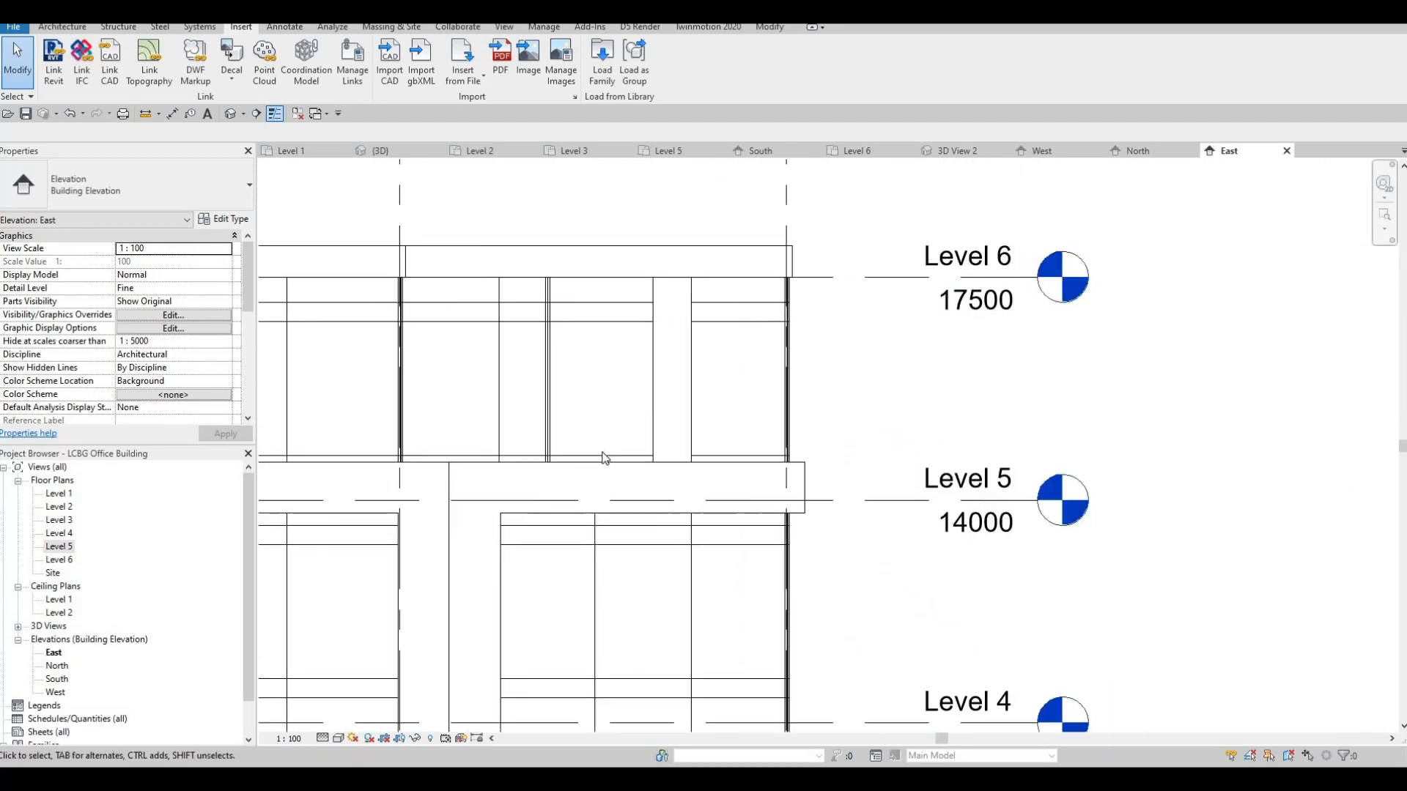
pyautogui.scroll(1, 604, 458)
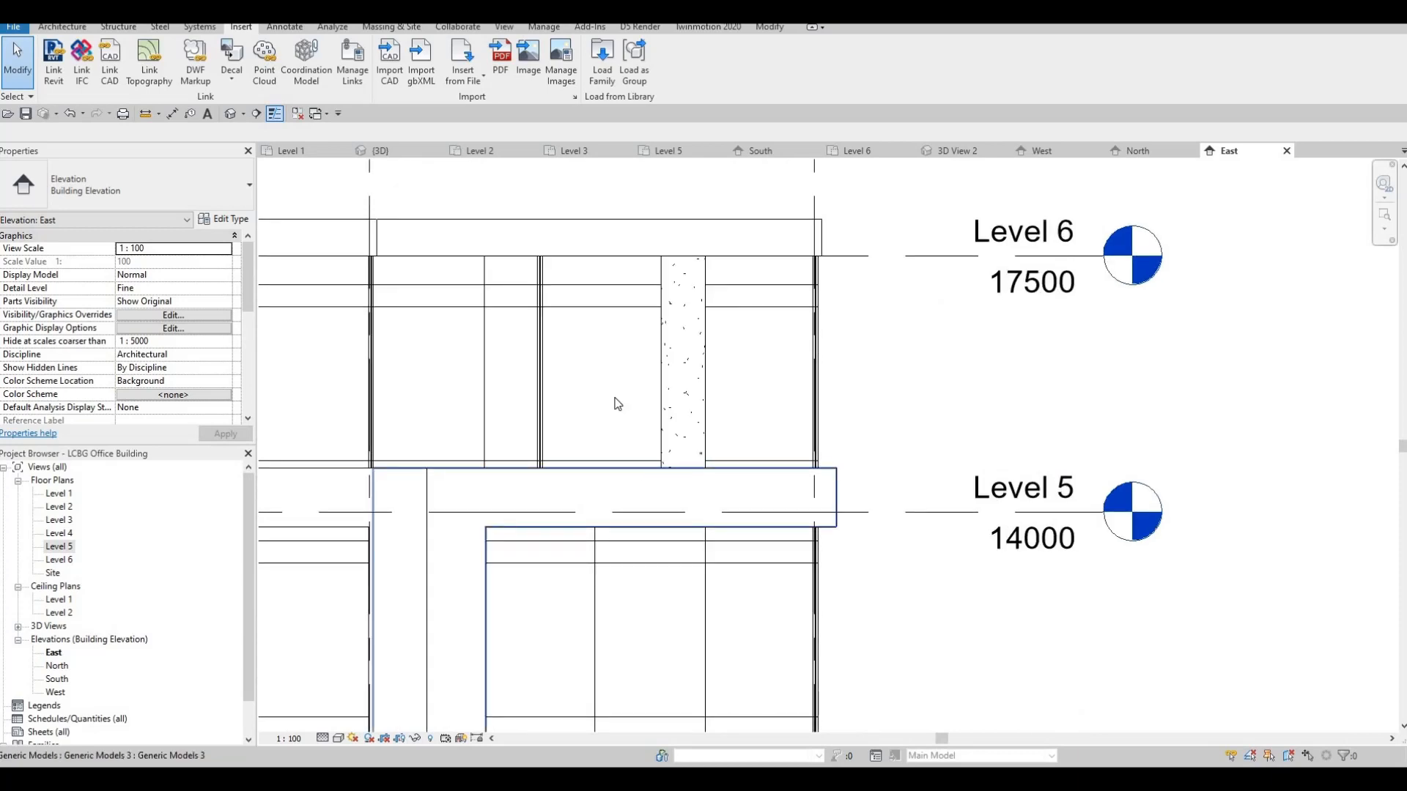
pyautogui.click(586, 469)
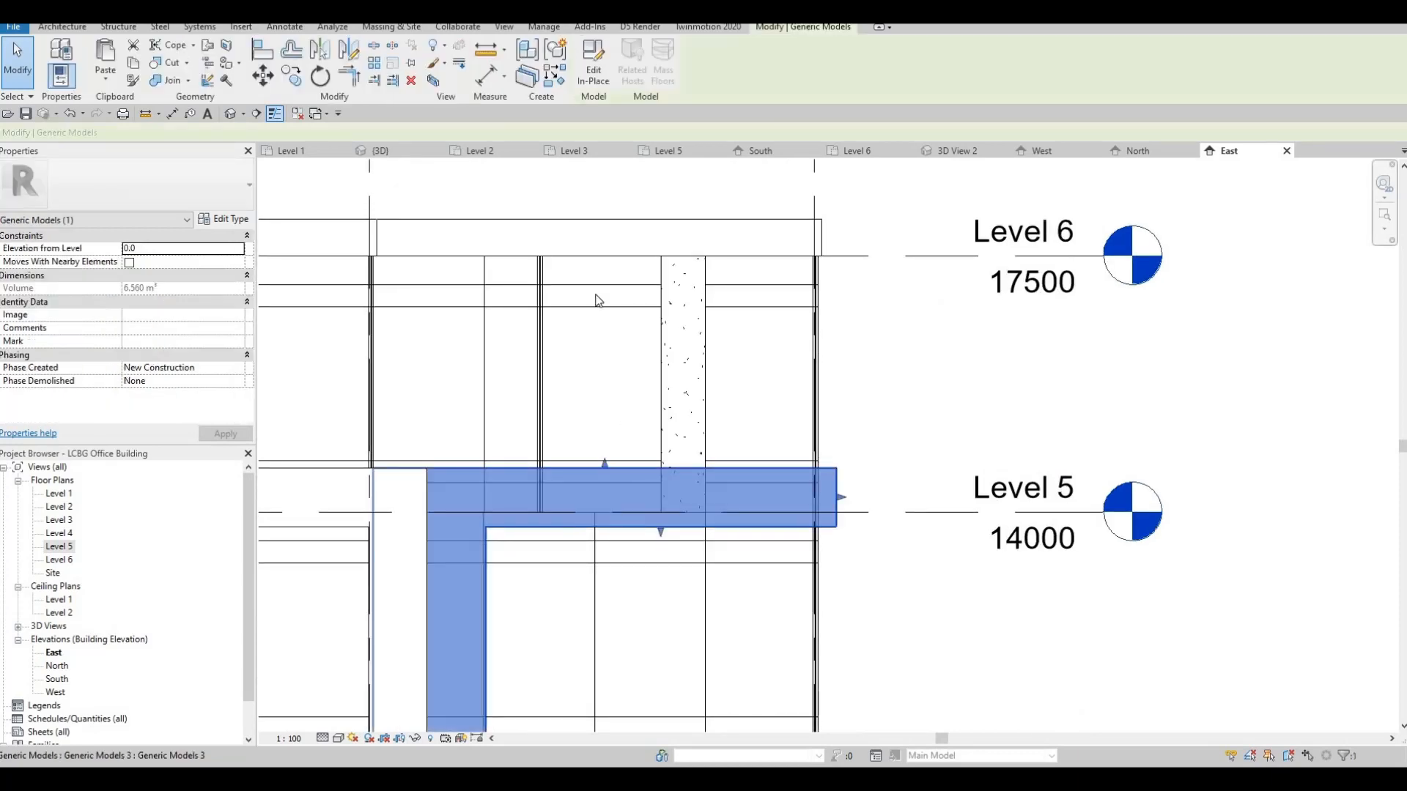
pyautogui.rightClick(579, 470)
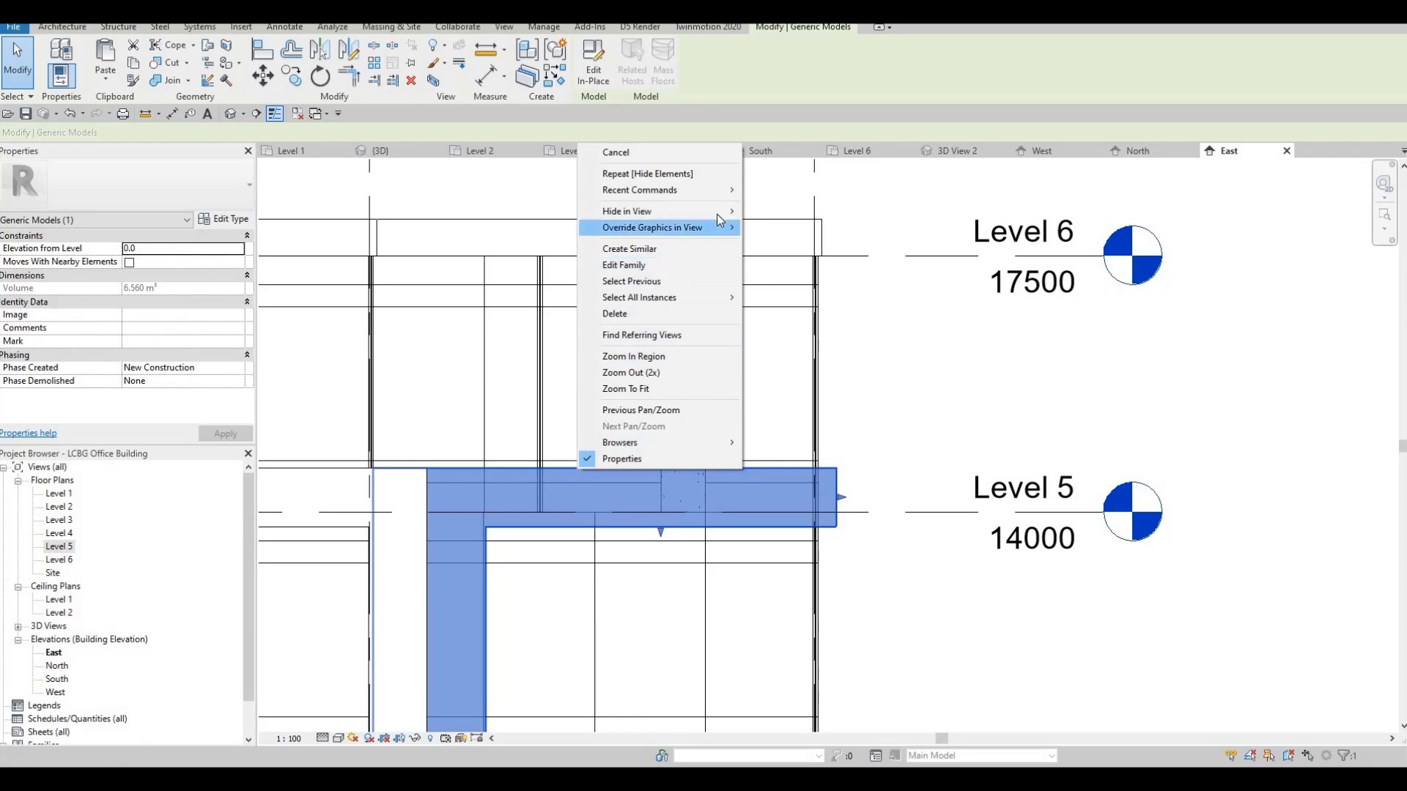
pyautogui.moveTo(729, 212)
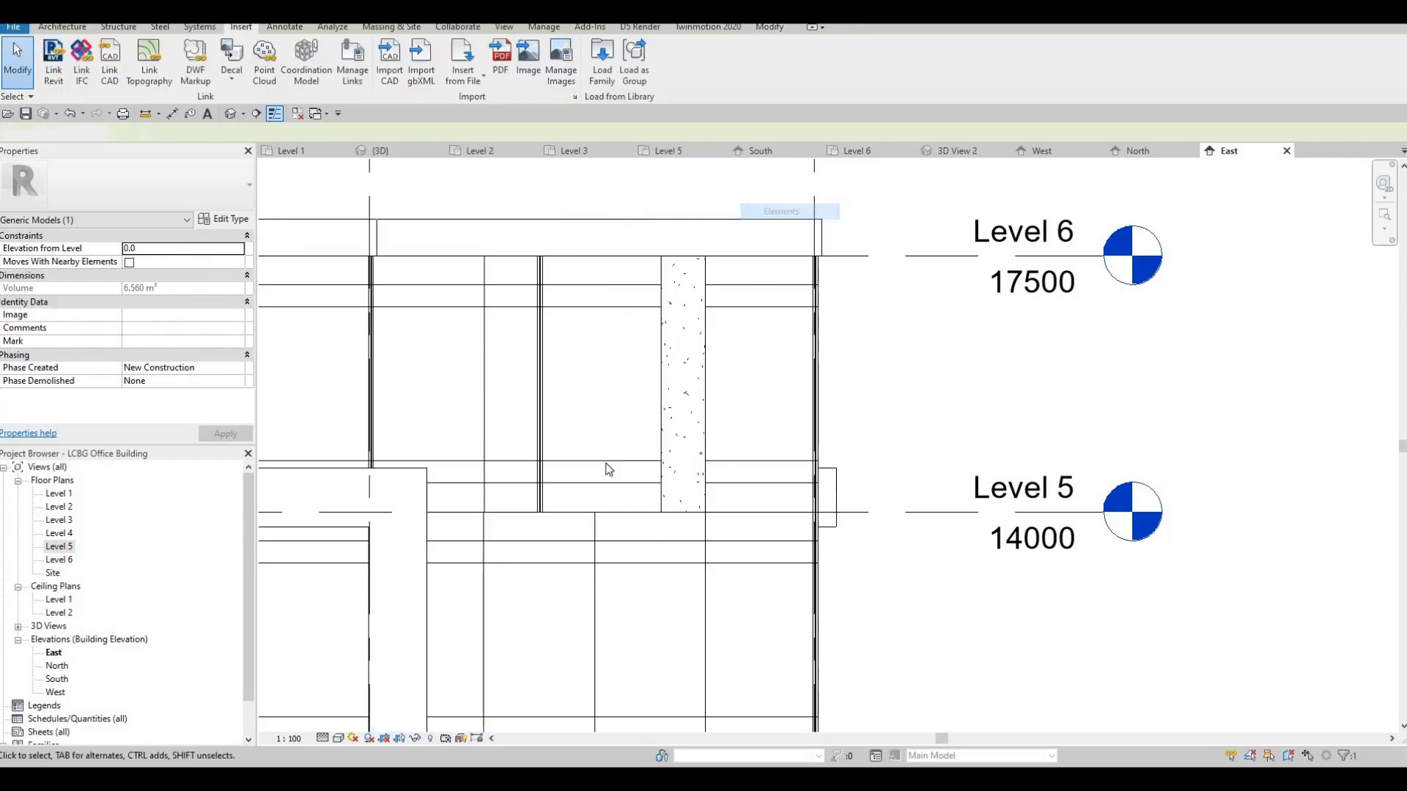
pyautogui.press('Escape')
pyautogui.press('Escape')
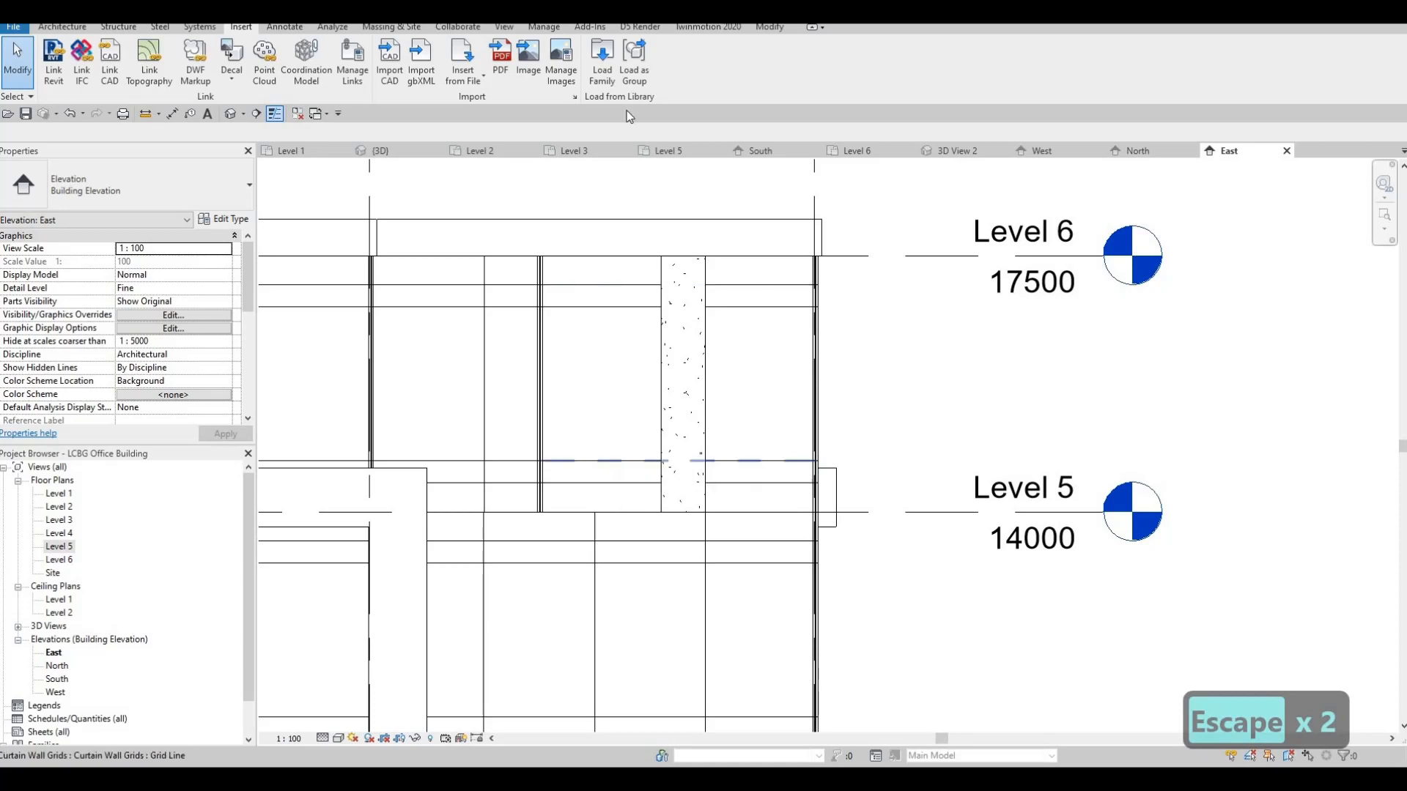
# Step: Remove the upper and lower sill grid segments and their mullions from the Level 5 bay left of the northernmost column
pyautogui.click(605, 459)
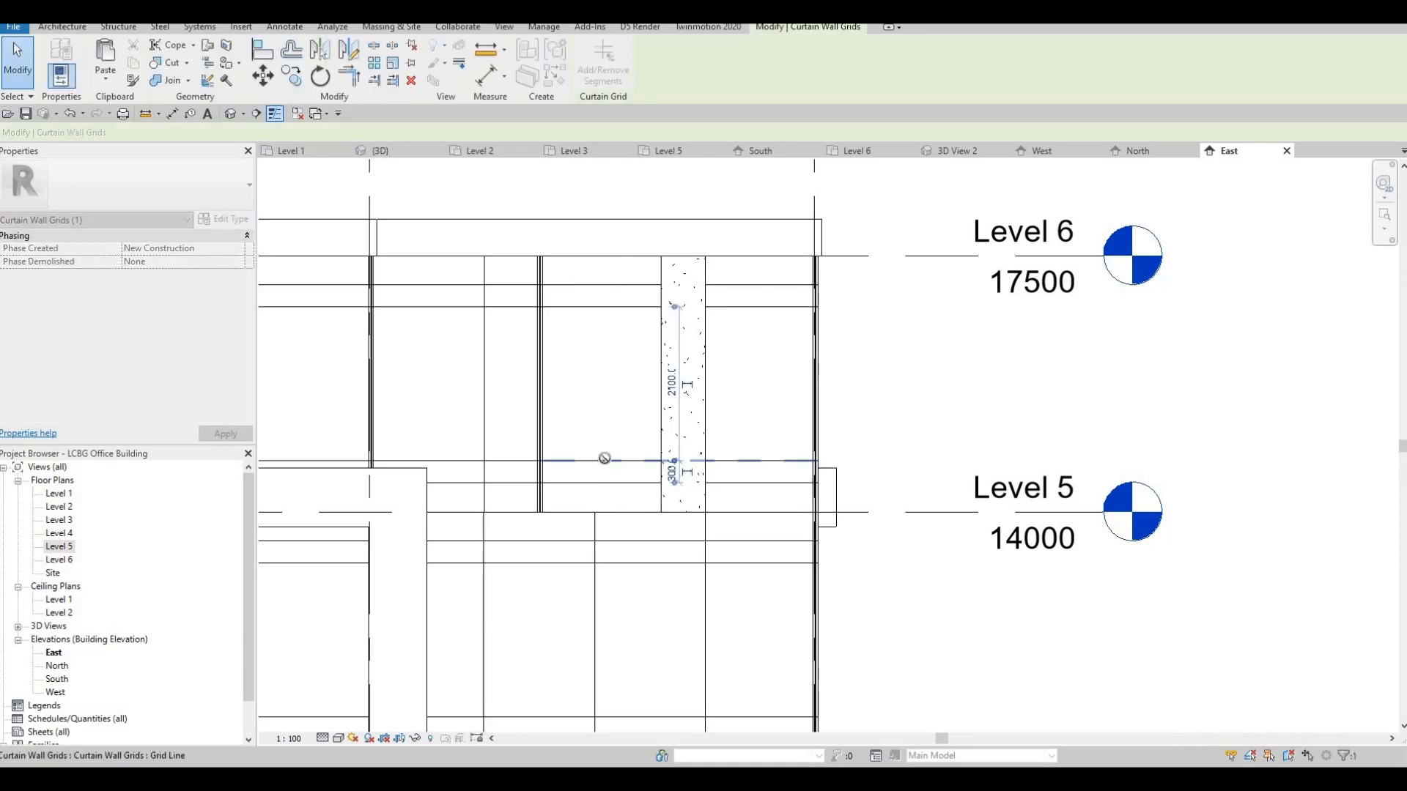
pyautogui.click(1038, 686)
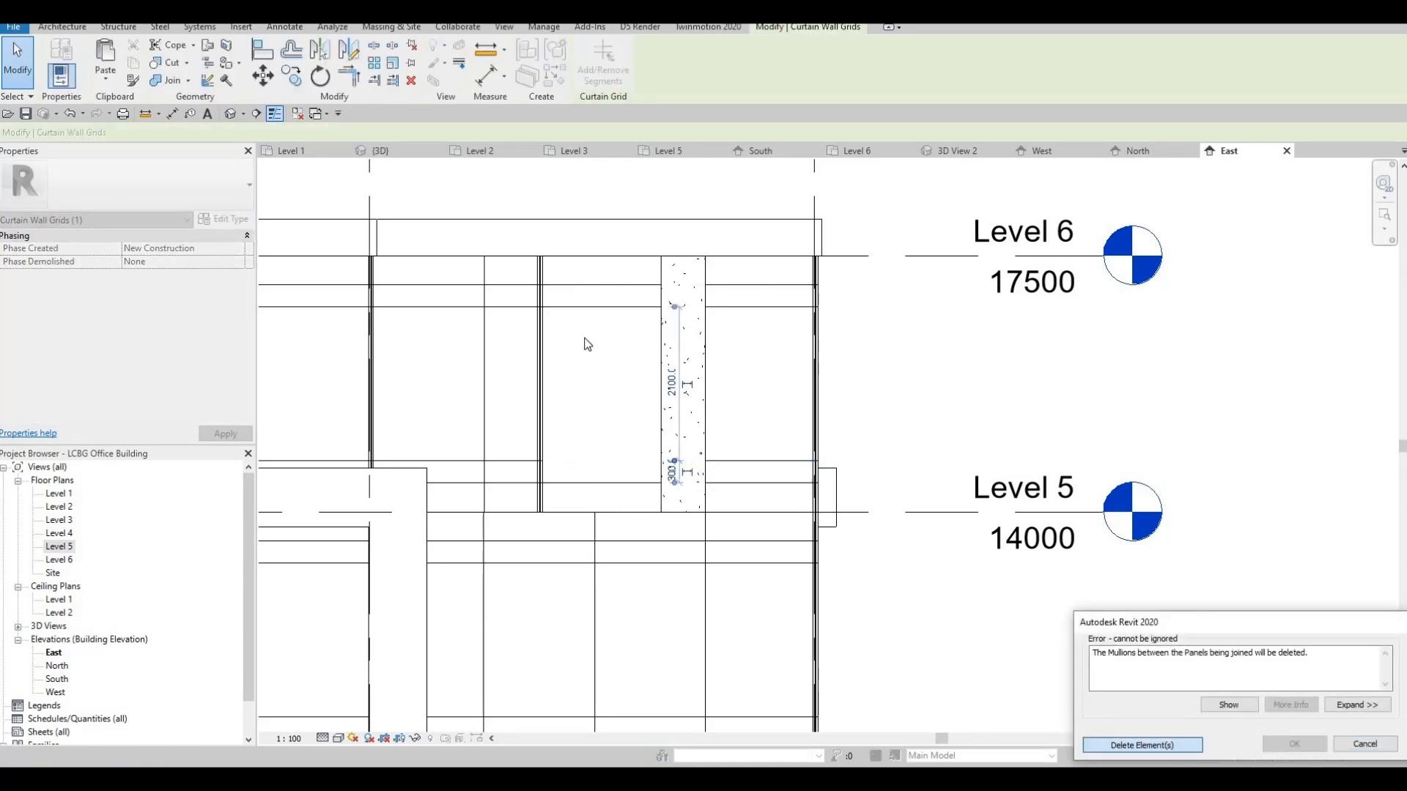
pyautogui.press('Escape')
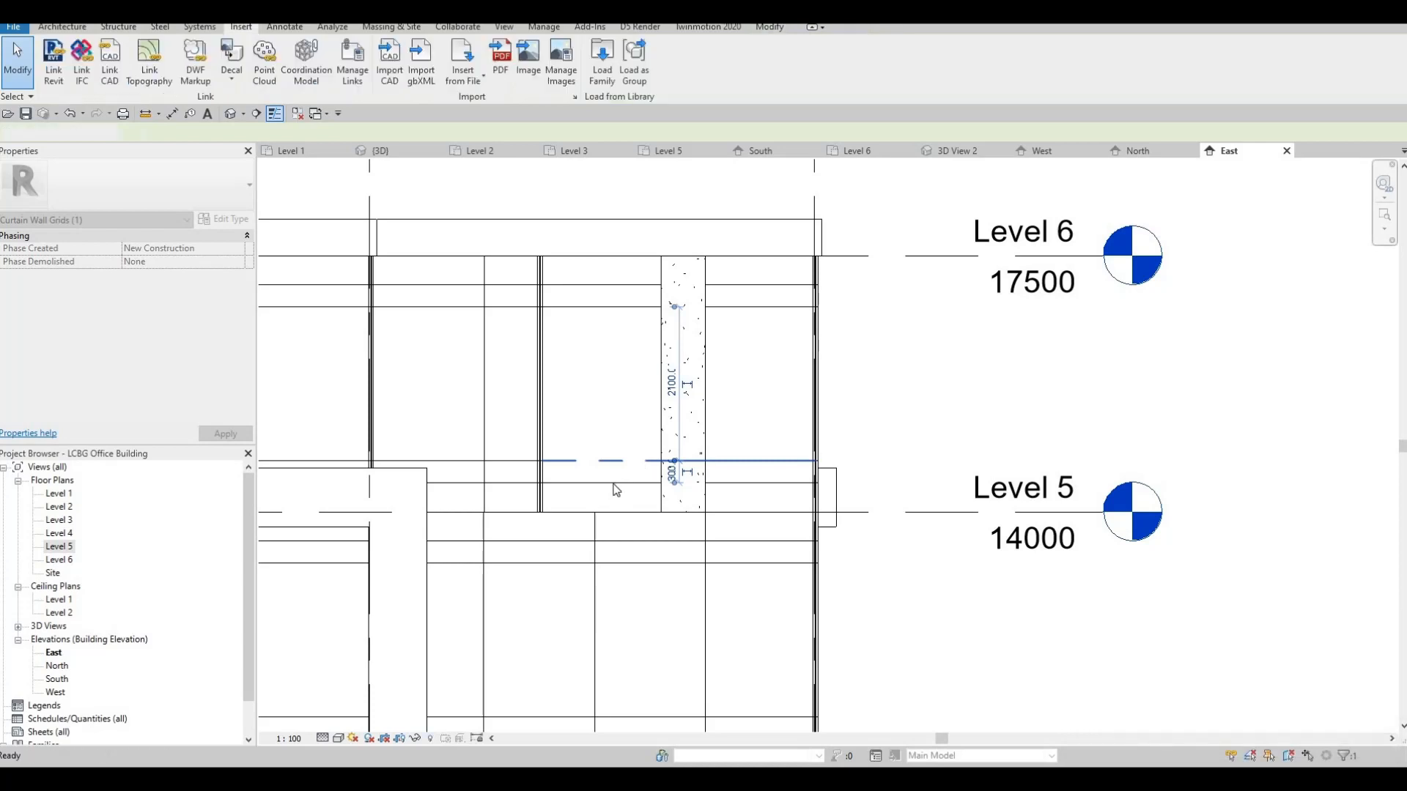
pyautogui.click(614, 483)
pyautogui.click(602, 62)
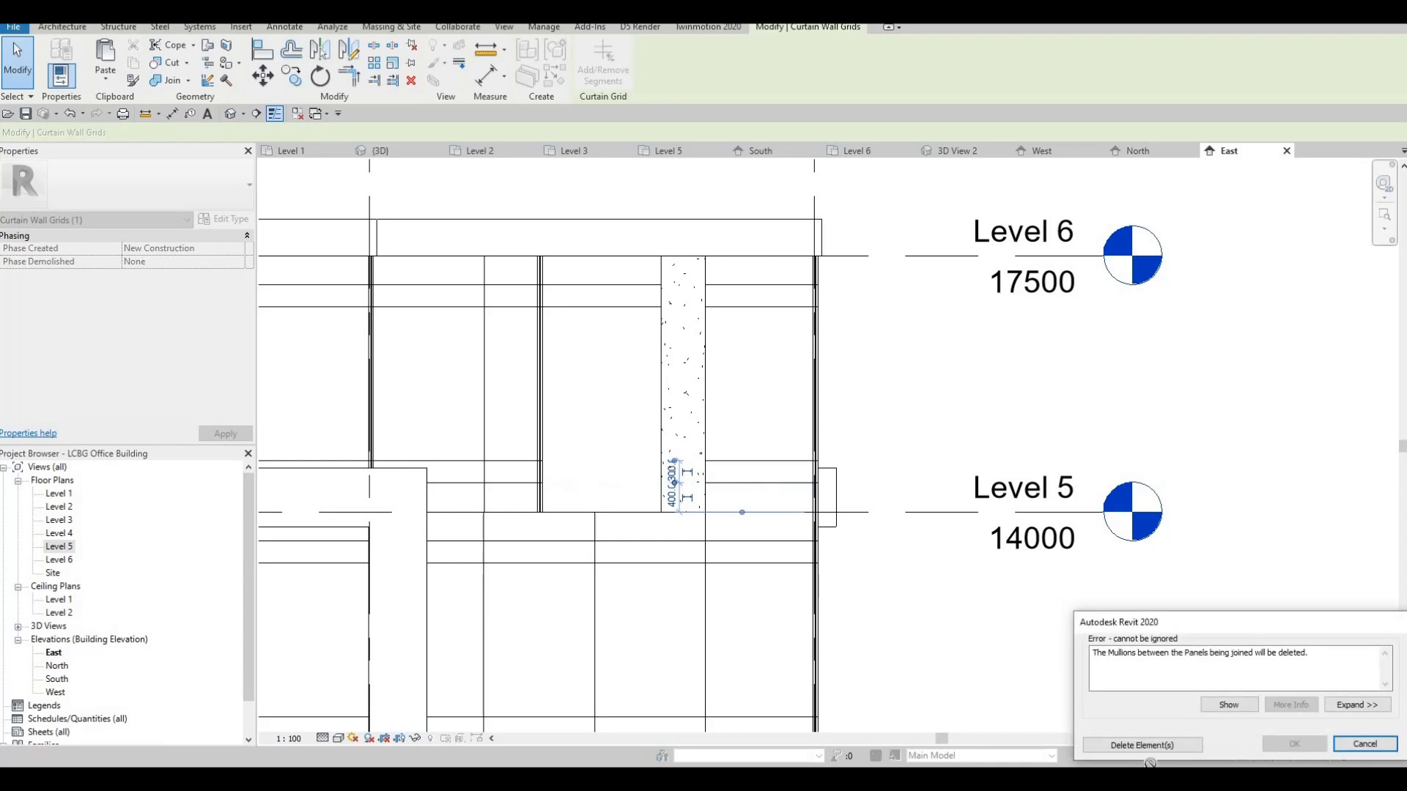
pyautogui.click(1140, 750)
pyautogui.press('Escape')
pyautogui.press('Escape')
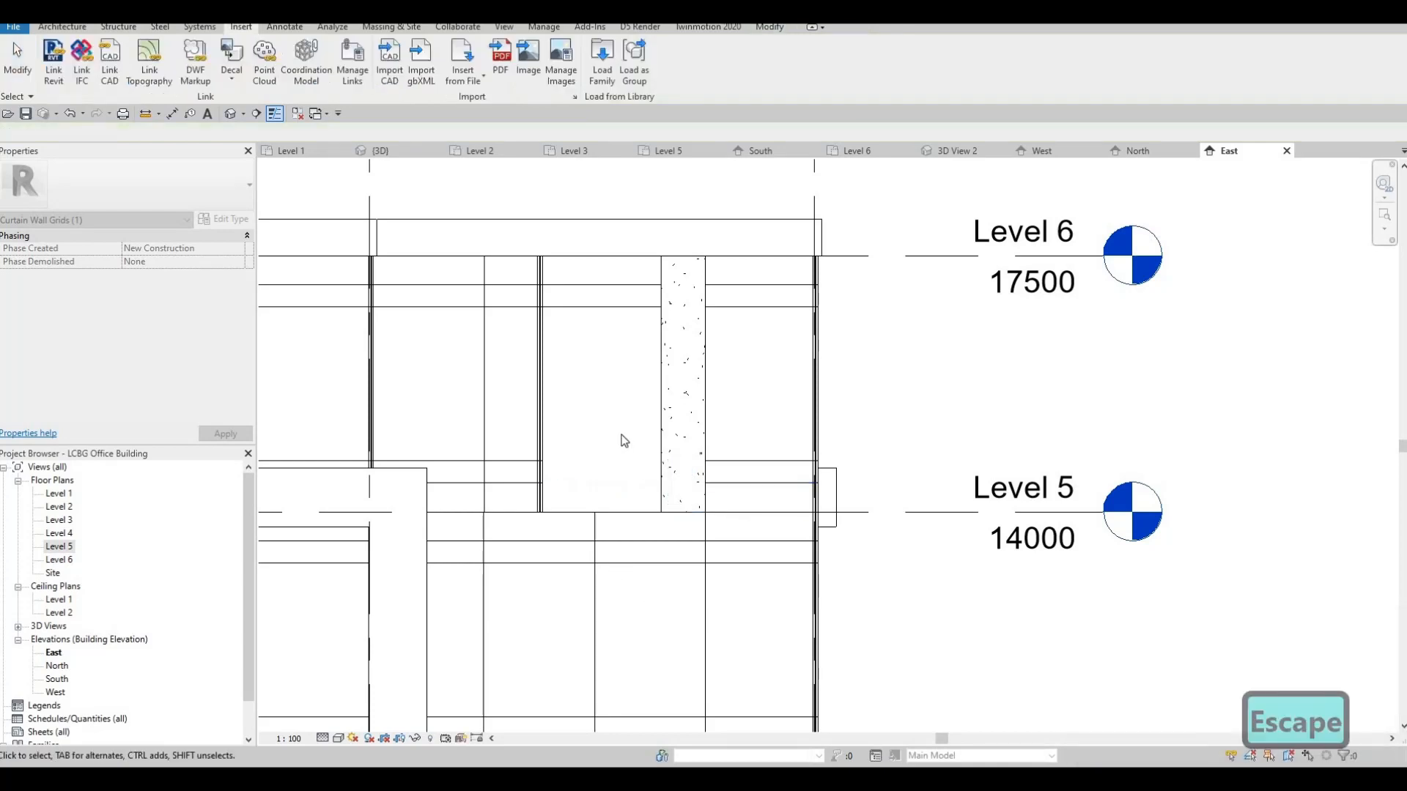
# Step: Change the merged glazed panel left of the northernmost Level 5 column to M_Door-Curtain-Wall-Single-Glass
pyautogui.press('Tab')
pyautogui.press('Tab')
pyautogui.press('Tab')
pyautogui.press('Tab')
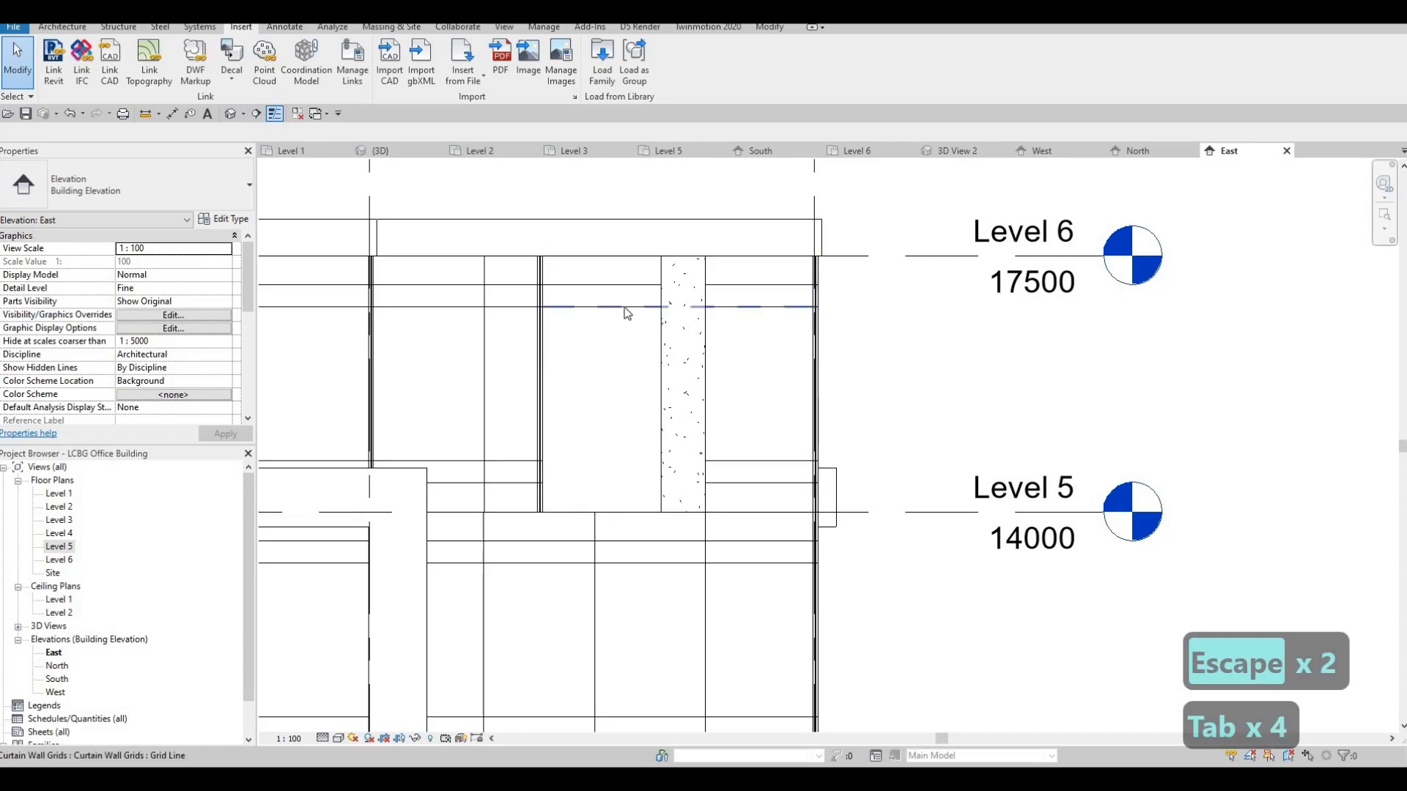
pyautogui.press('Tab')
pyautogui.press('Tab')
pyautogui.press('Tab')
pyautogui.click(493, 276)
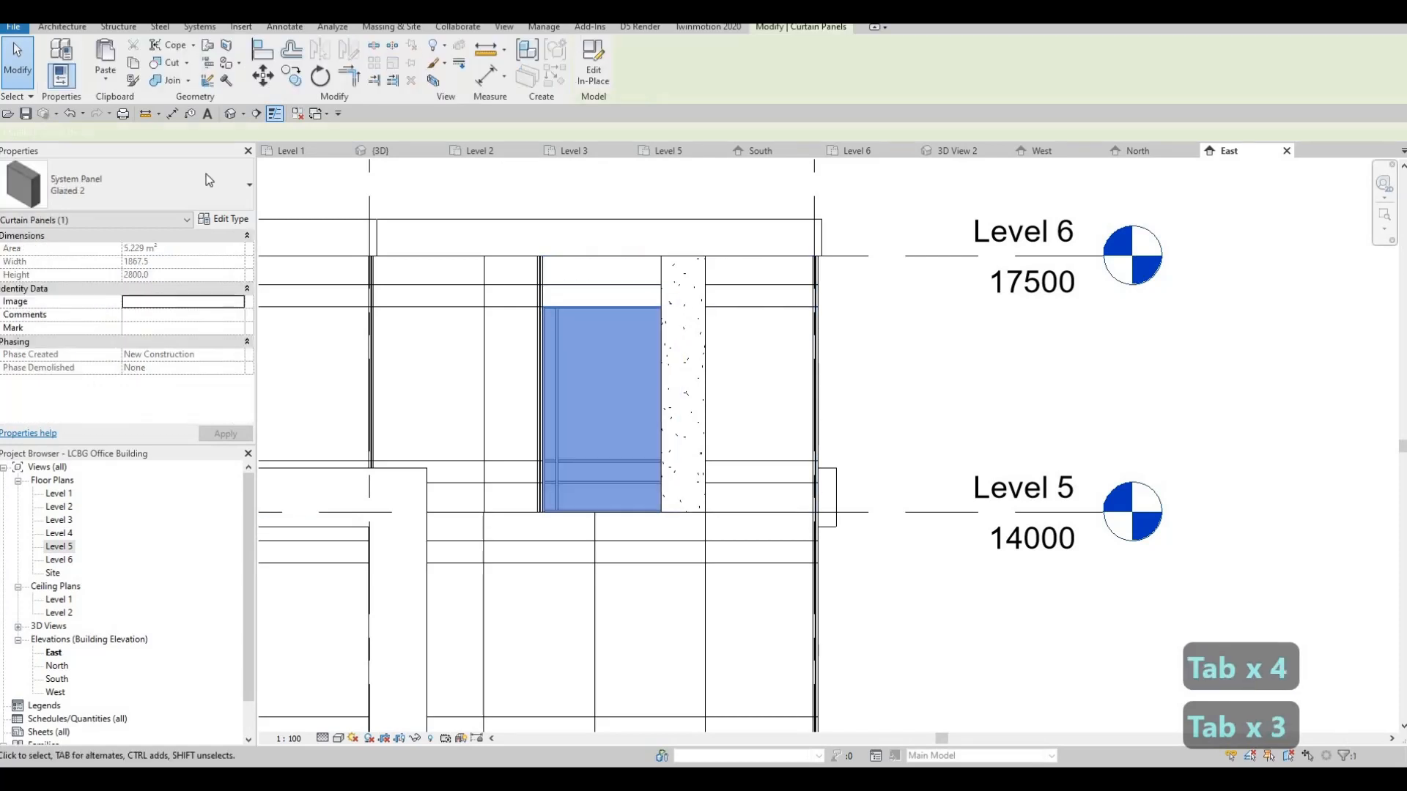
pyautogui.click(209, 180)
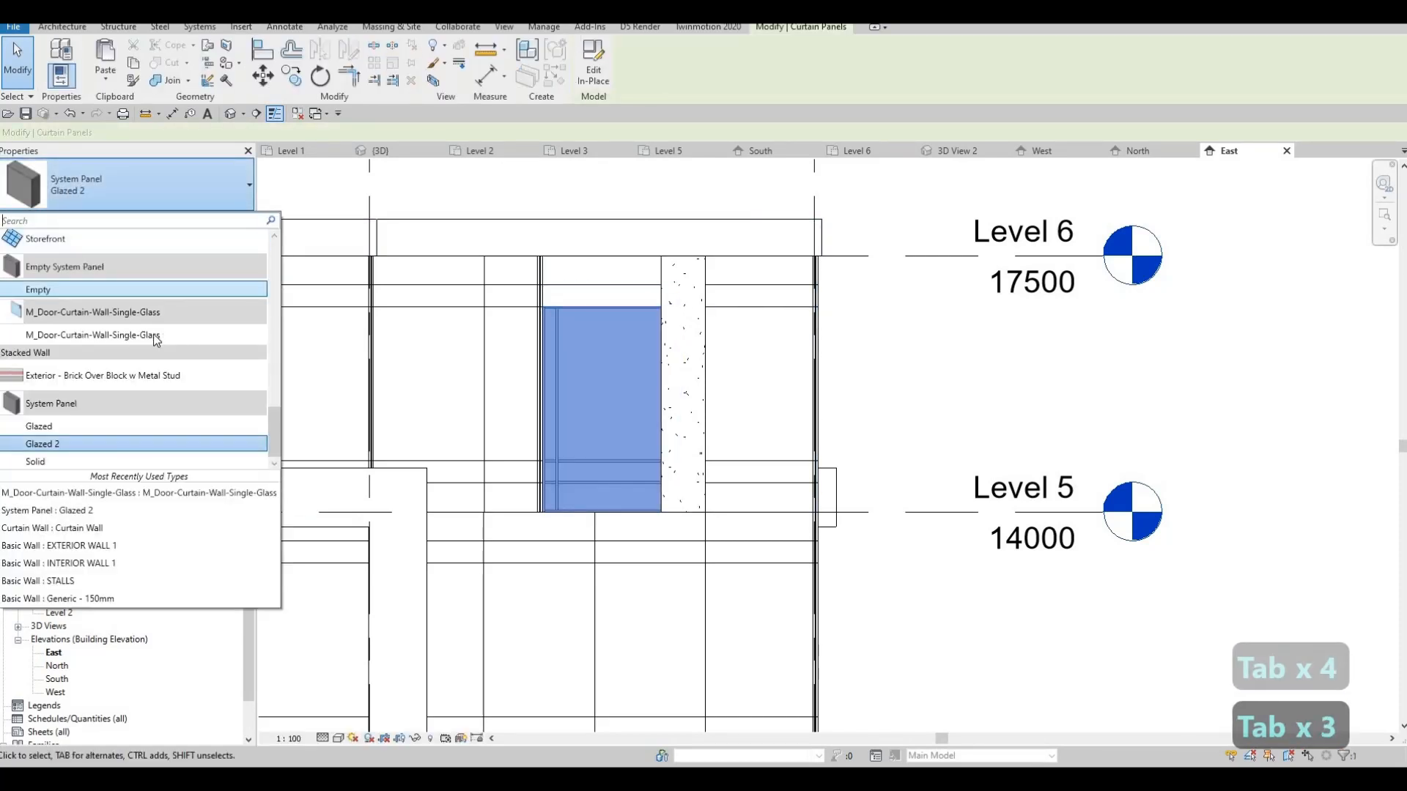
pyautogui.click(156, 335)
pyautogui.press('Escape')
pyautogui.press('Escape')
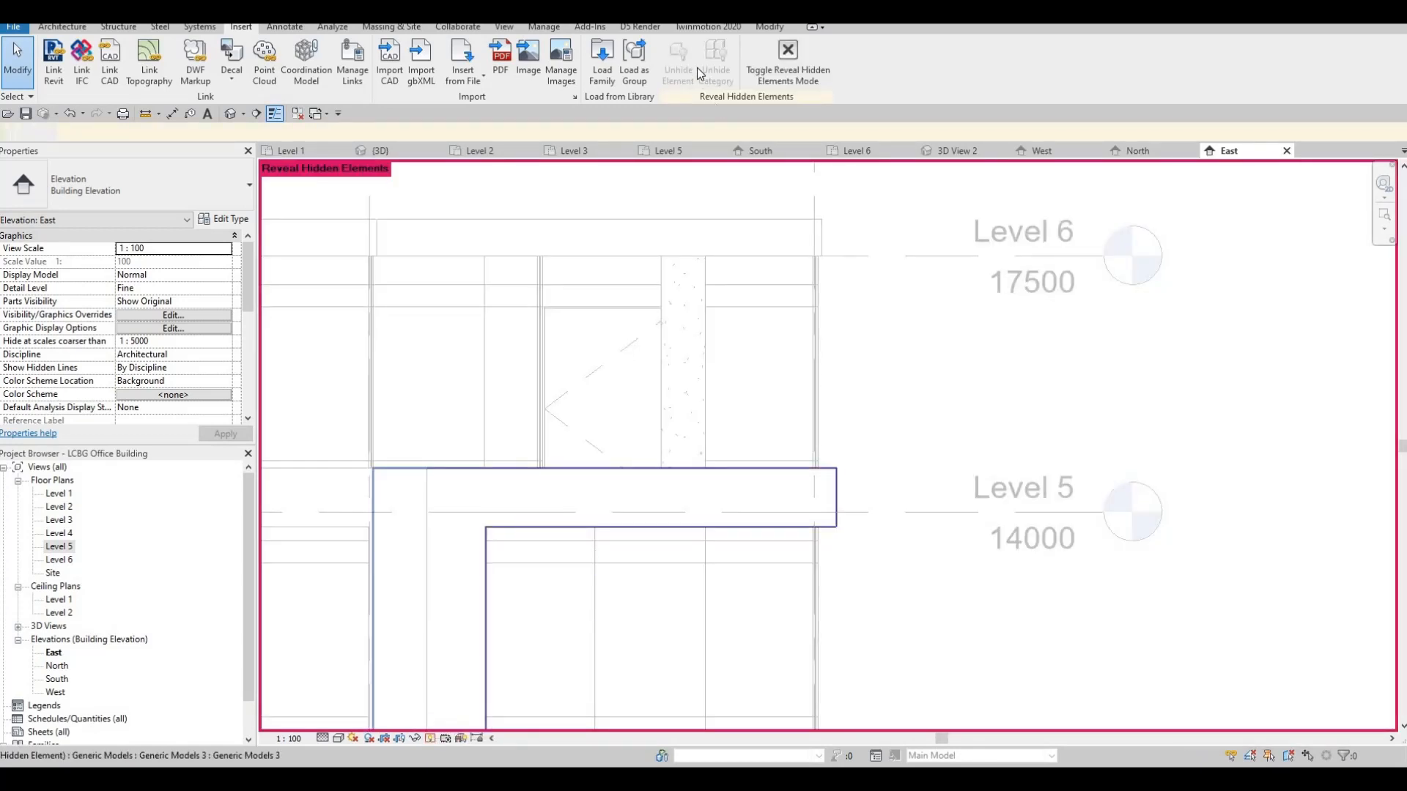
# Step: Unhide the L-shaped generic model parapet at the north end of the East elevation and leave reveal mode
pyautogui.click(698, 63)
pyautogui.click(787, 73)
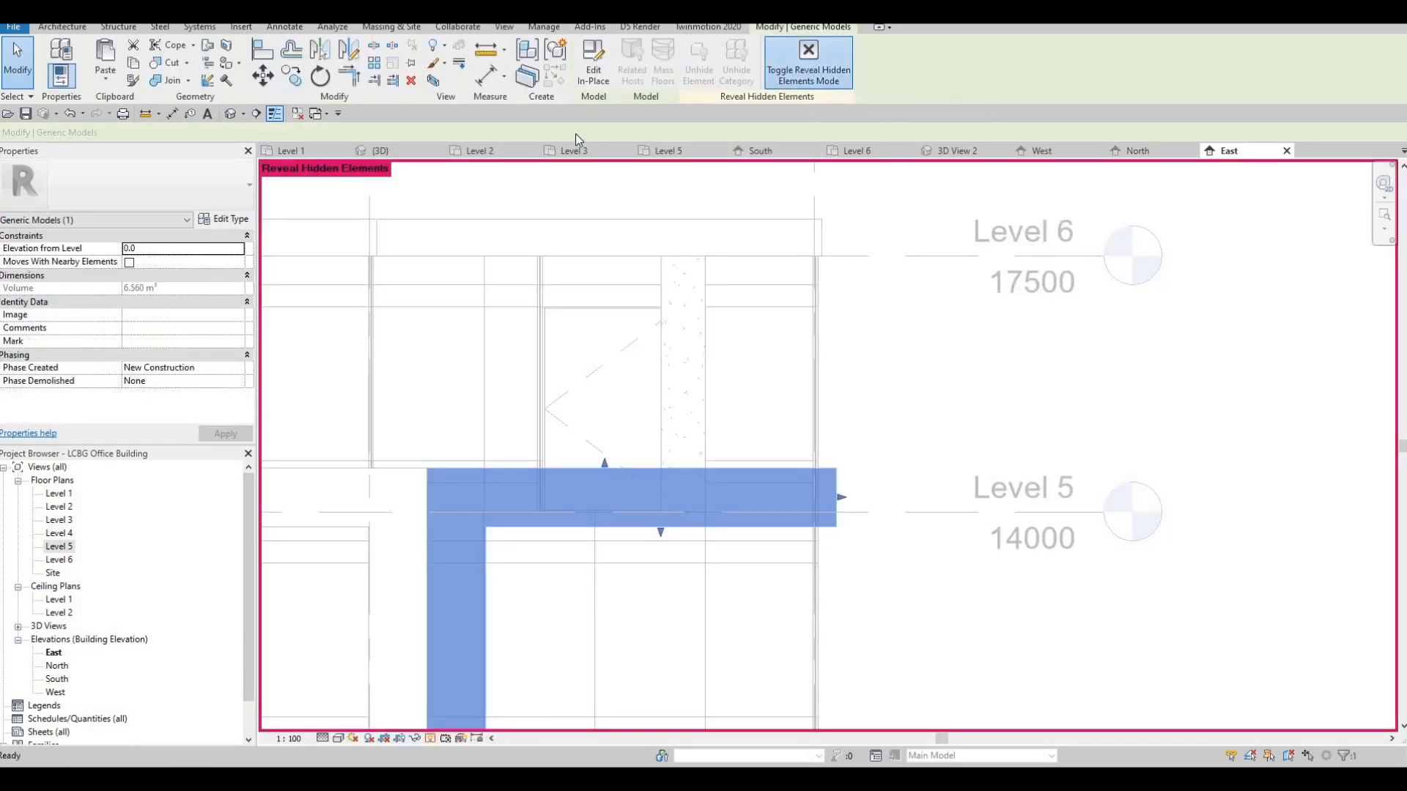
pyautogui.press('Escape')
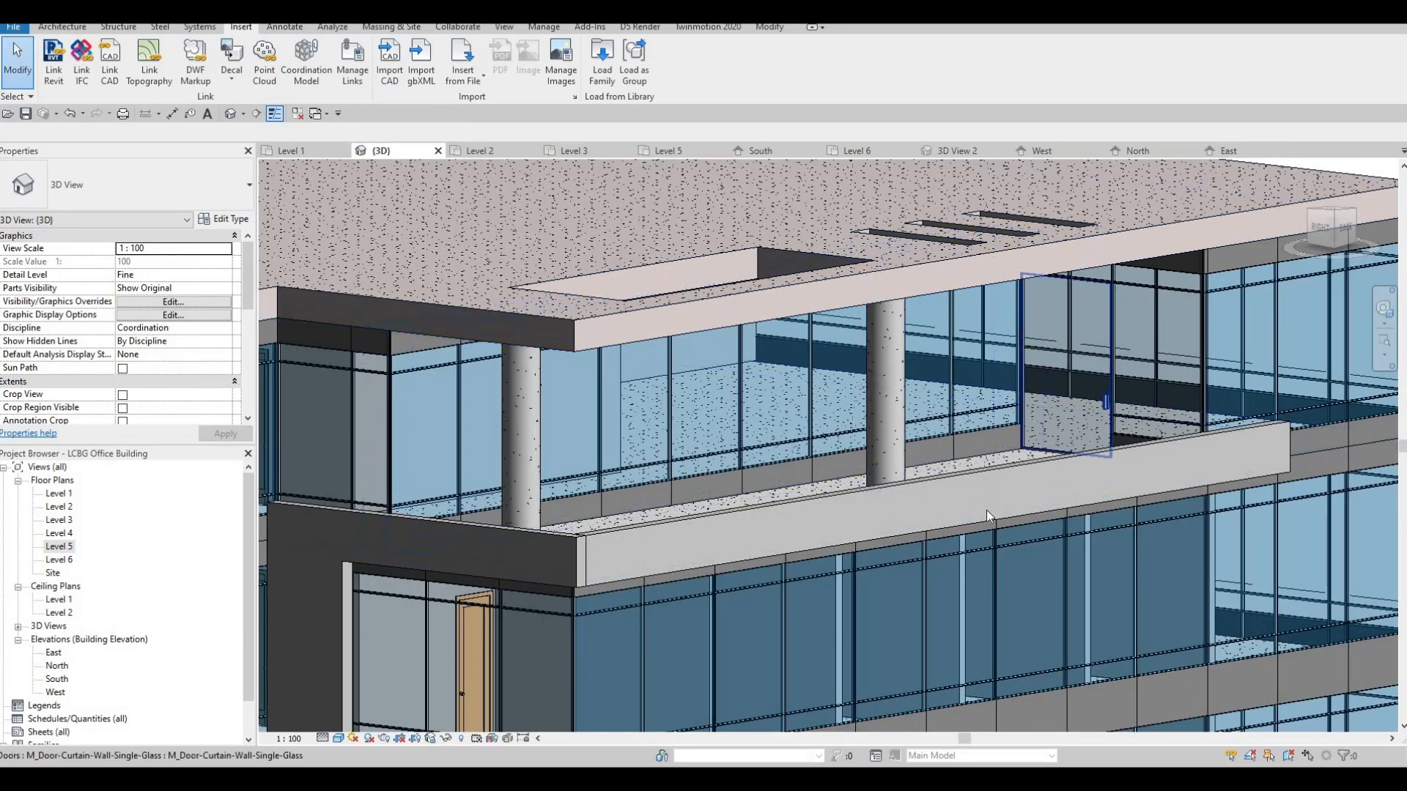
# Step: Examine the Level 5 terraces, their doors and the roof overhang openings from several angles in the 3D view
pyautogui.keyDown('shift'); pyautogui.moveTo(986, 510); pyautogui.dragTo(736, 504, button='middle'); pyautogui.keyUp('shift')
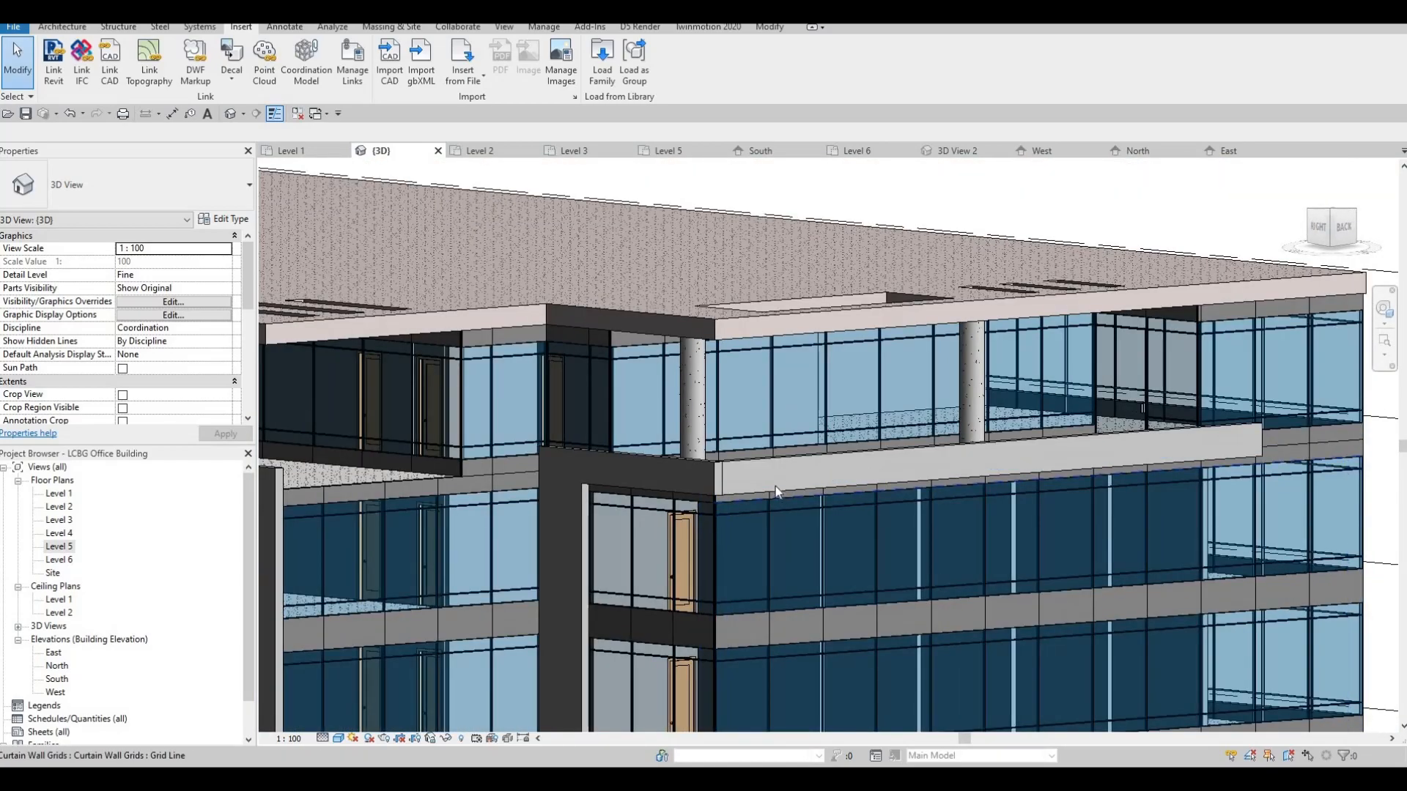
pyautogui.scroll(-5, 775, 486)
pyautogui.keyDown('shift'); pyautogui.moveTo(828, 460); pyautogui.dragTo(995, 477, button='middle'); pyautogui.keyUp('shift')
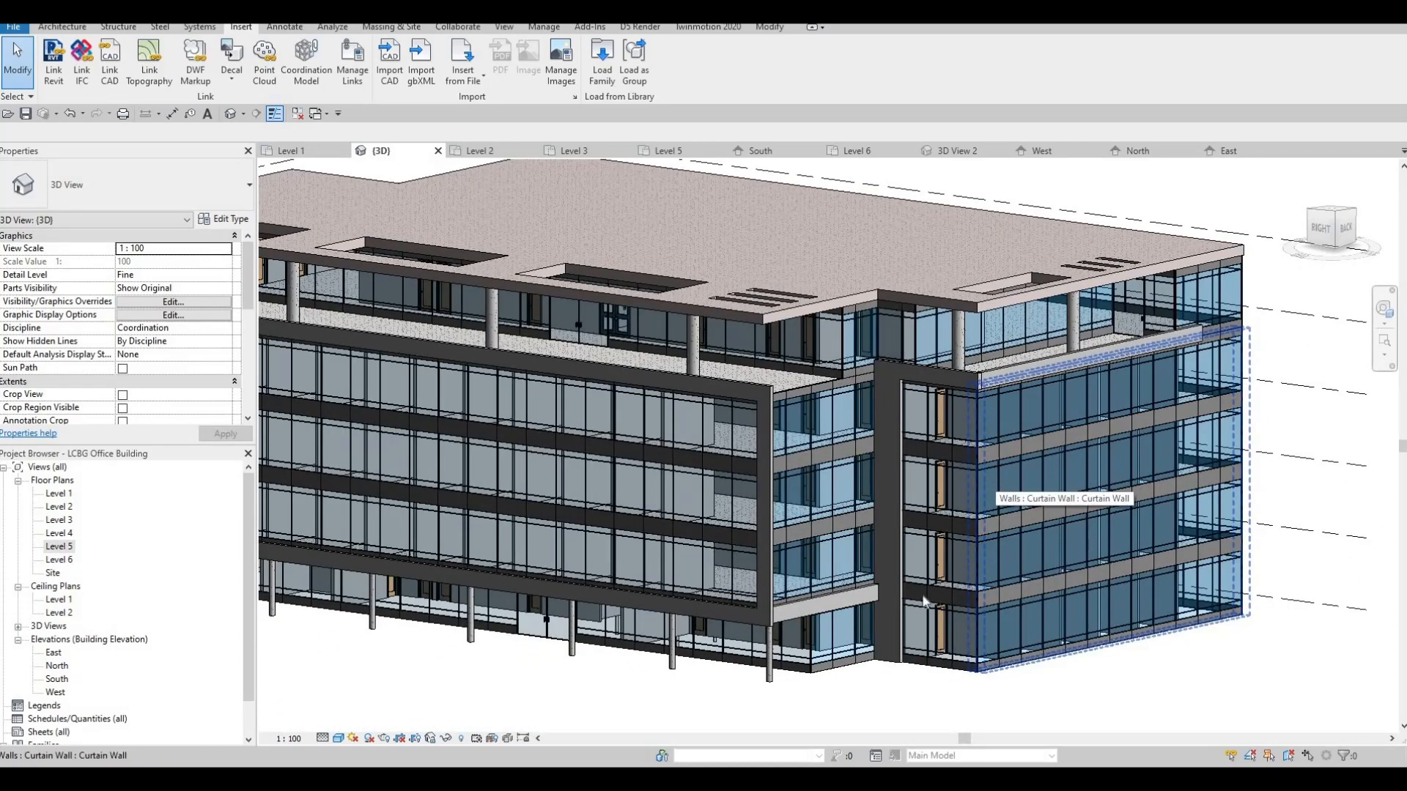
pyautogui.scroll(5, 921, 608)
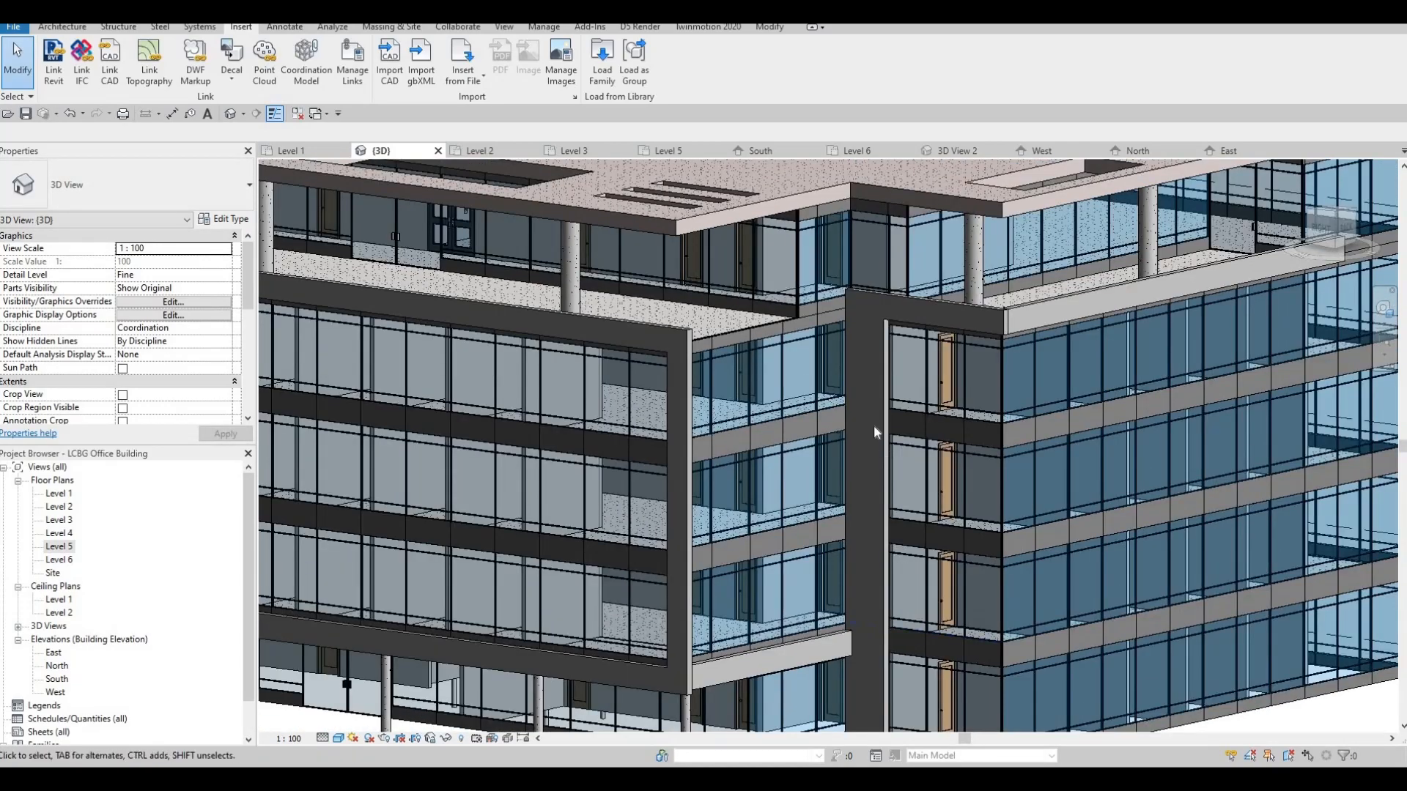
pyautogui.scroll(-3, 874, 424)
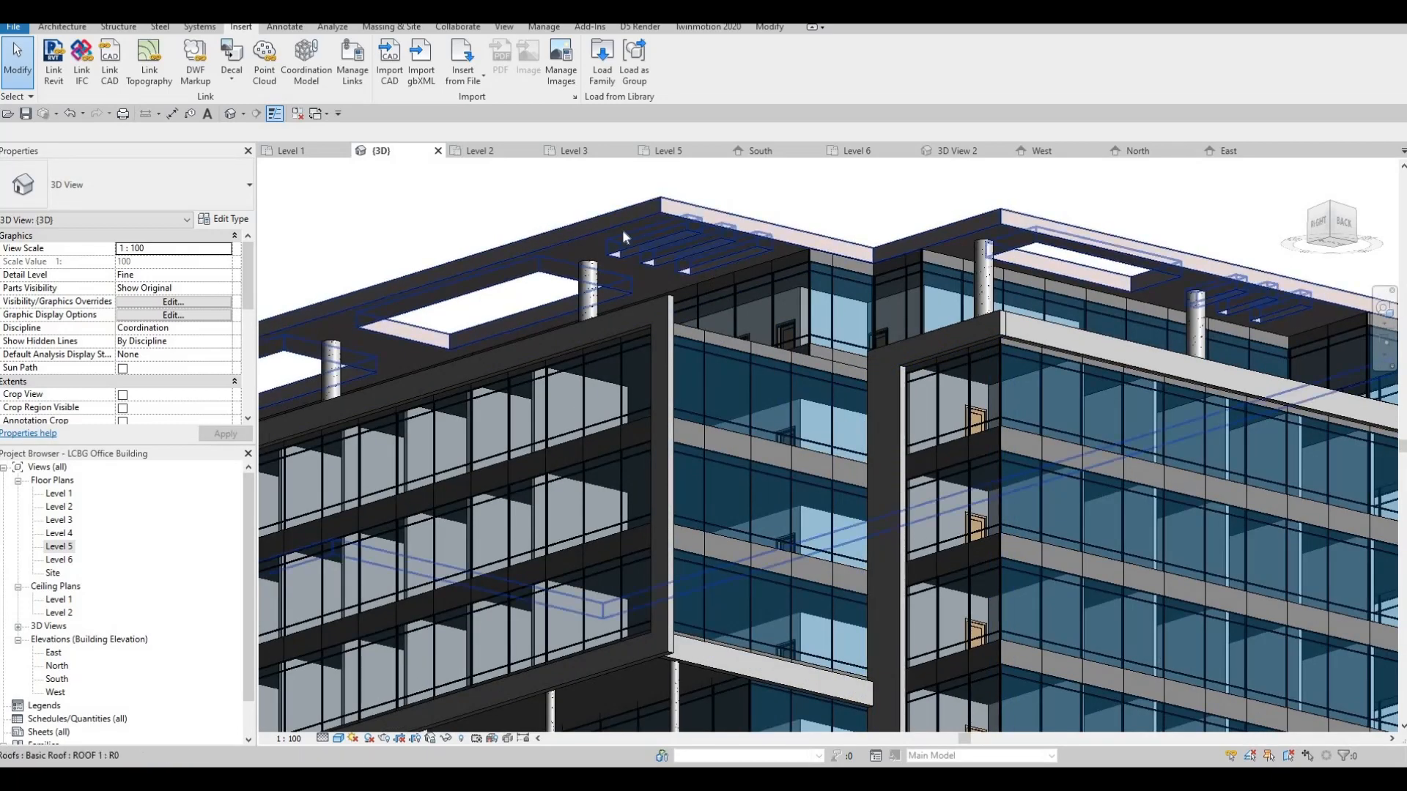
pyautogui.scroll(5, 620, 249)
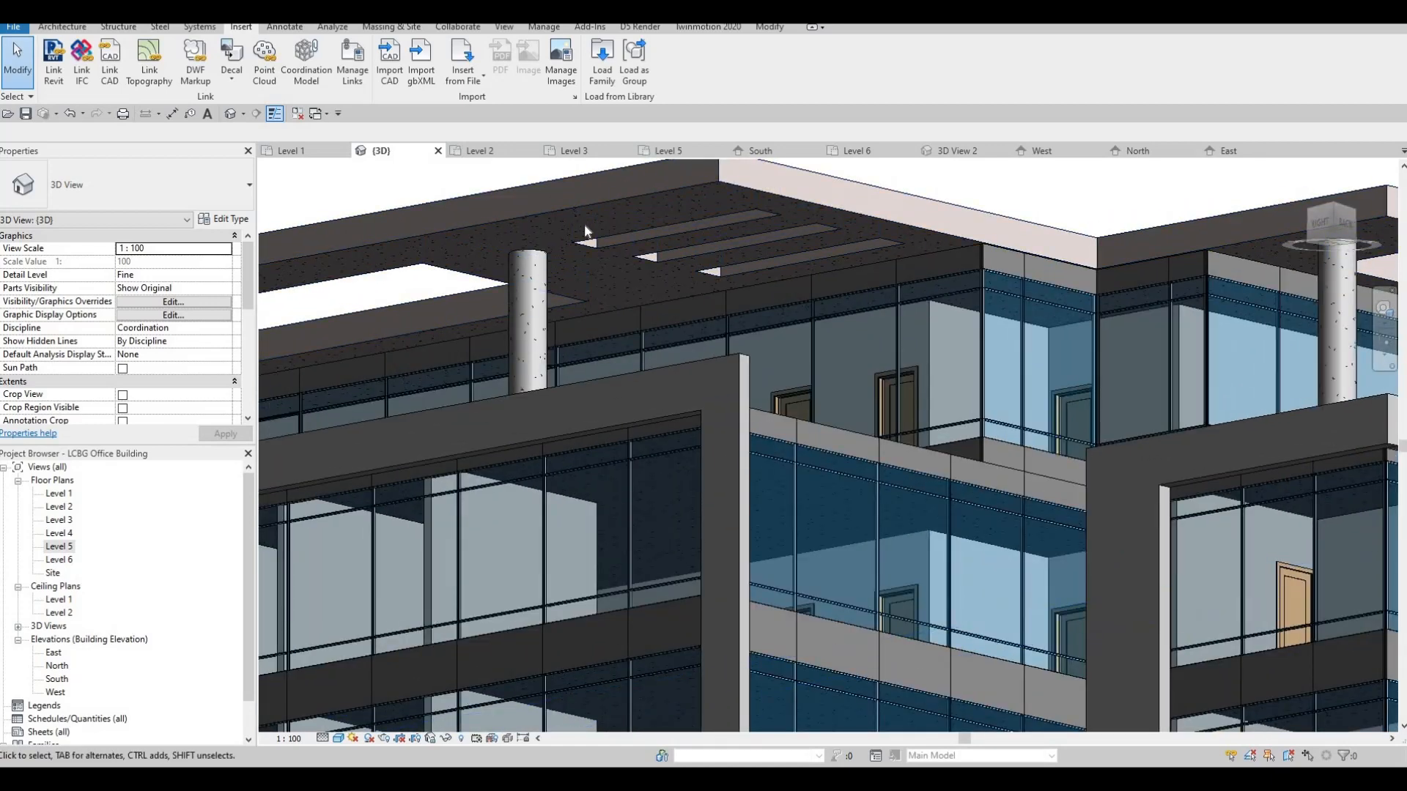
pyautogui.keyDown('shift'); pyautogui.moveTo(568, 302); pyautogui.dragTo(559, 246, button='middle'); pyautogui.keyUp('shift')
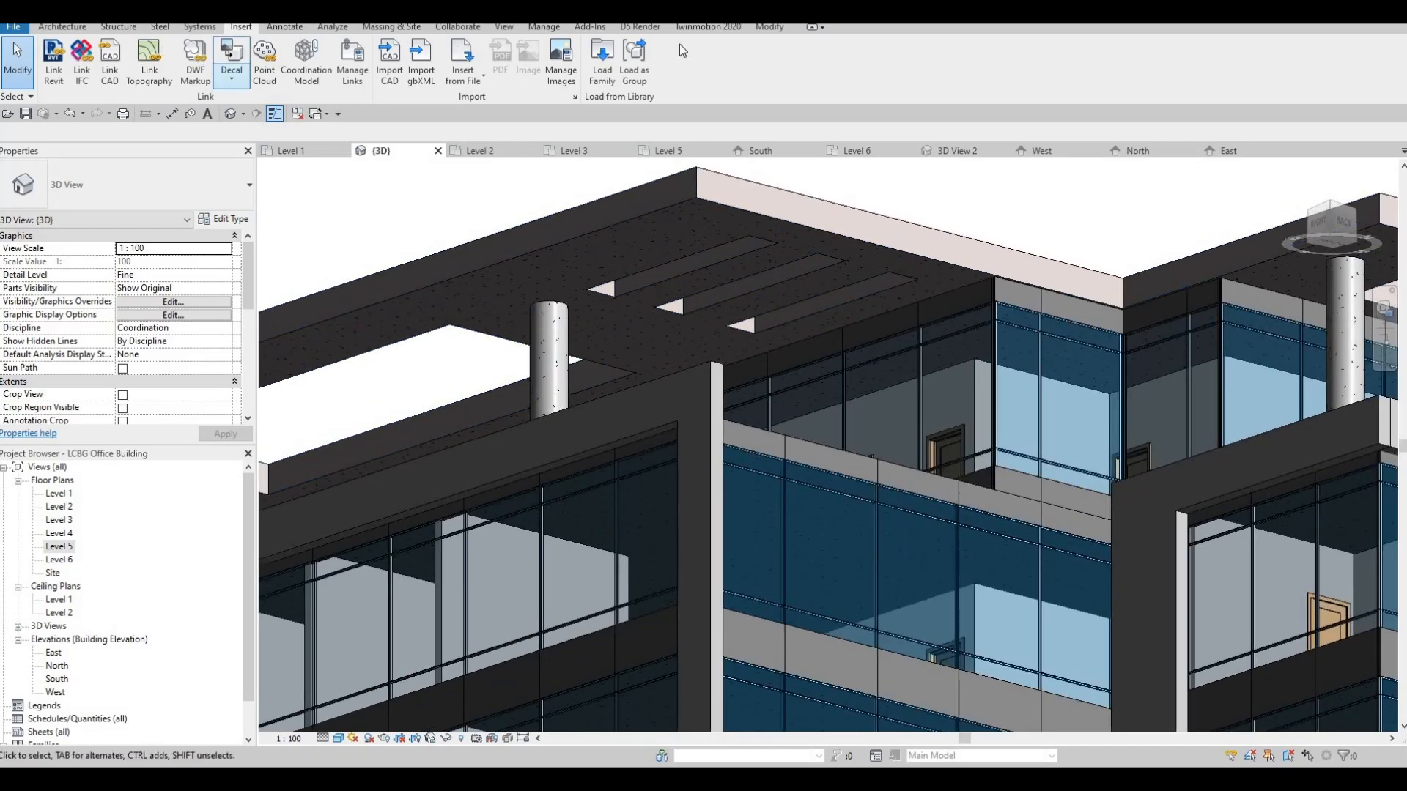
# Step: Paint the underside of the ROOF 1 overhang with the Plywood, Sheathing material and leave the Paint tool
pyautogui.click(774, 27)
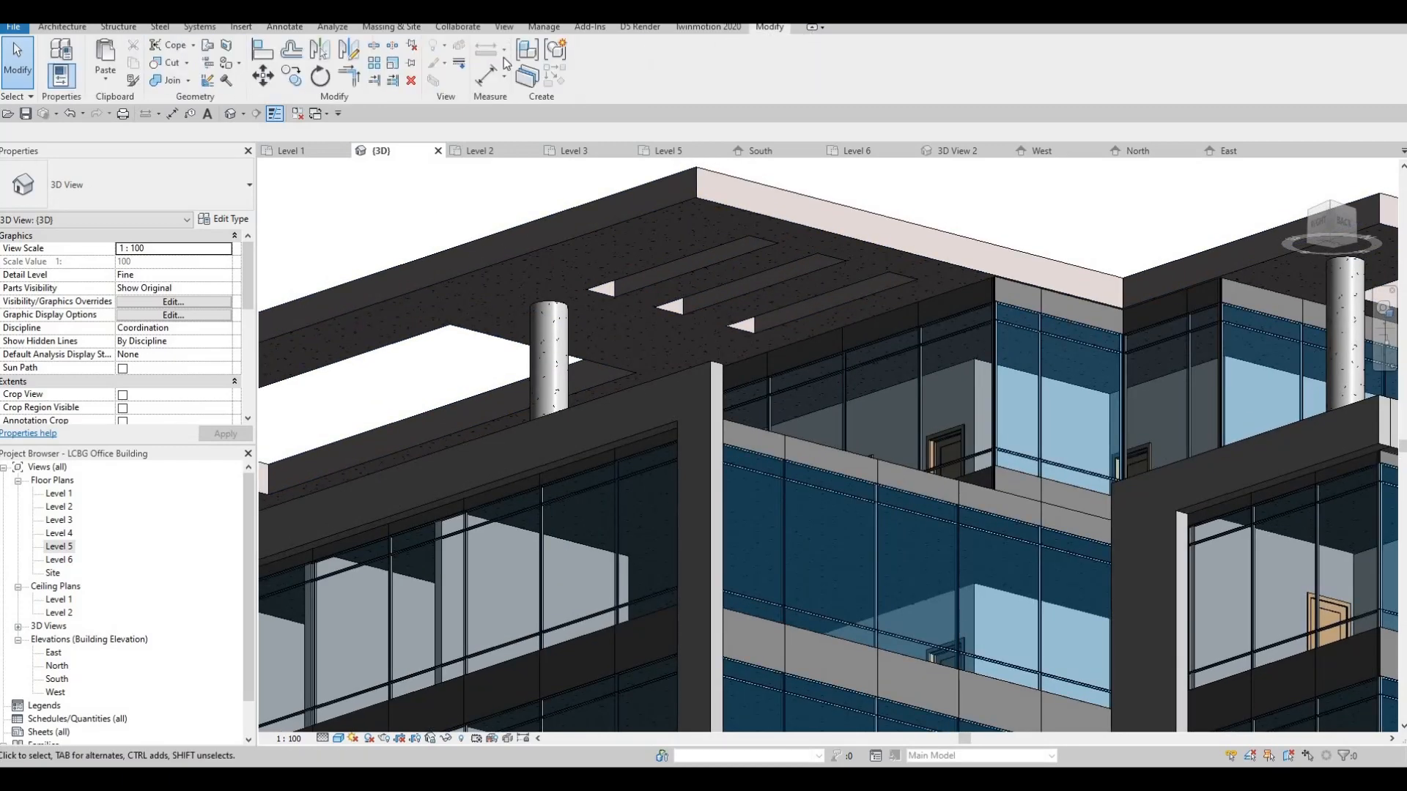
pyautogui.click(228, 65)
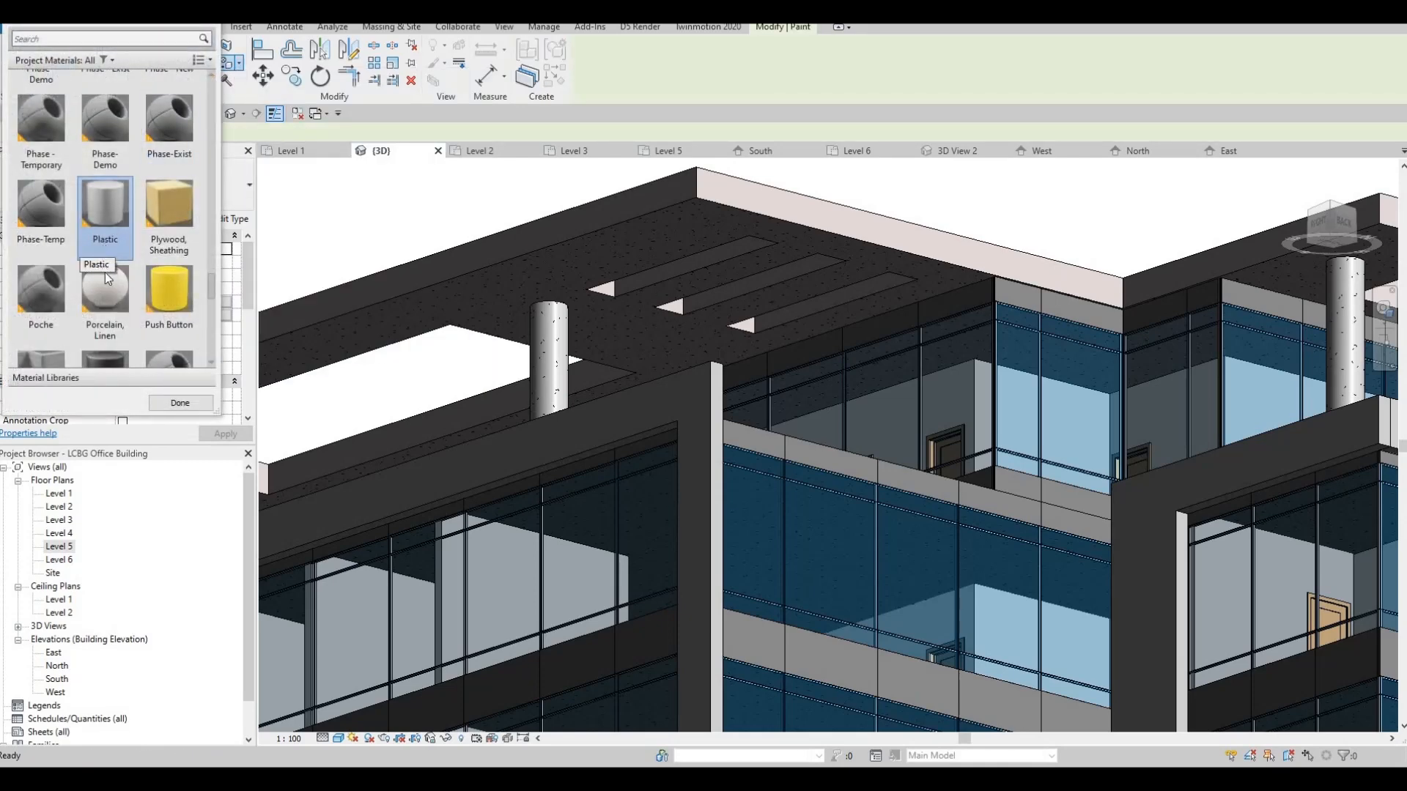
pyautogui.click(180, 208)
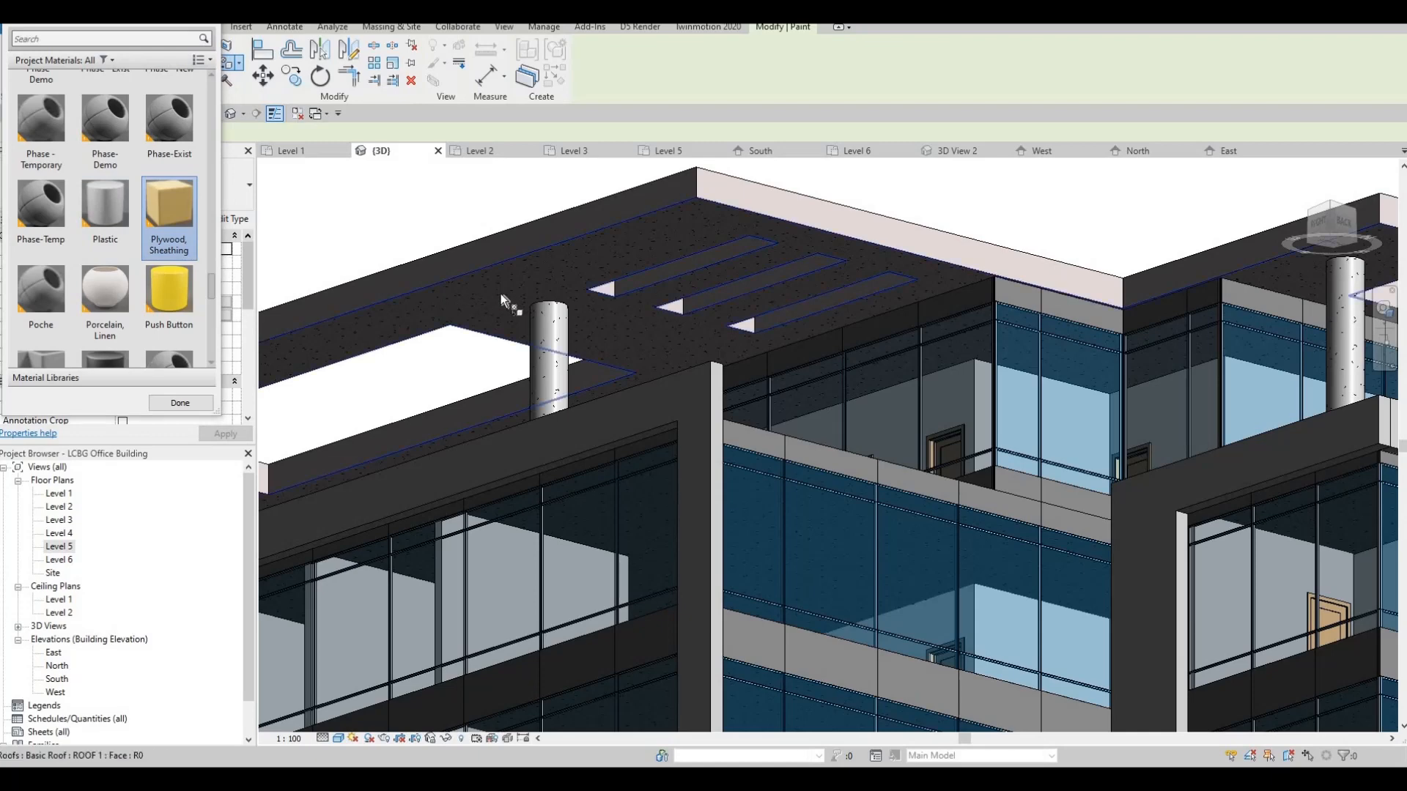
pyautogui.click(869, 296)
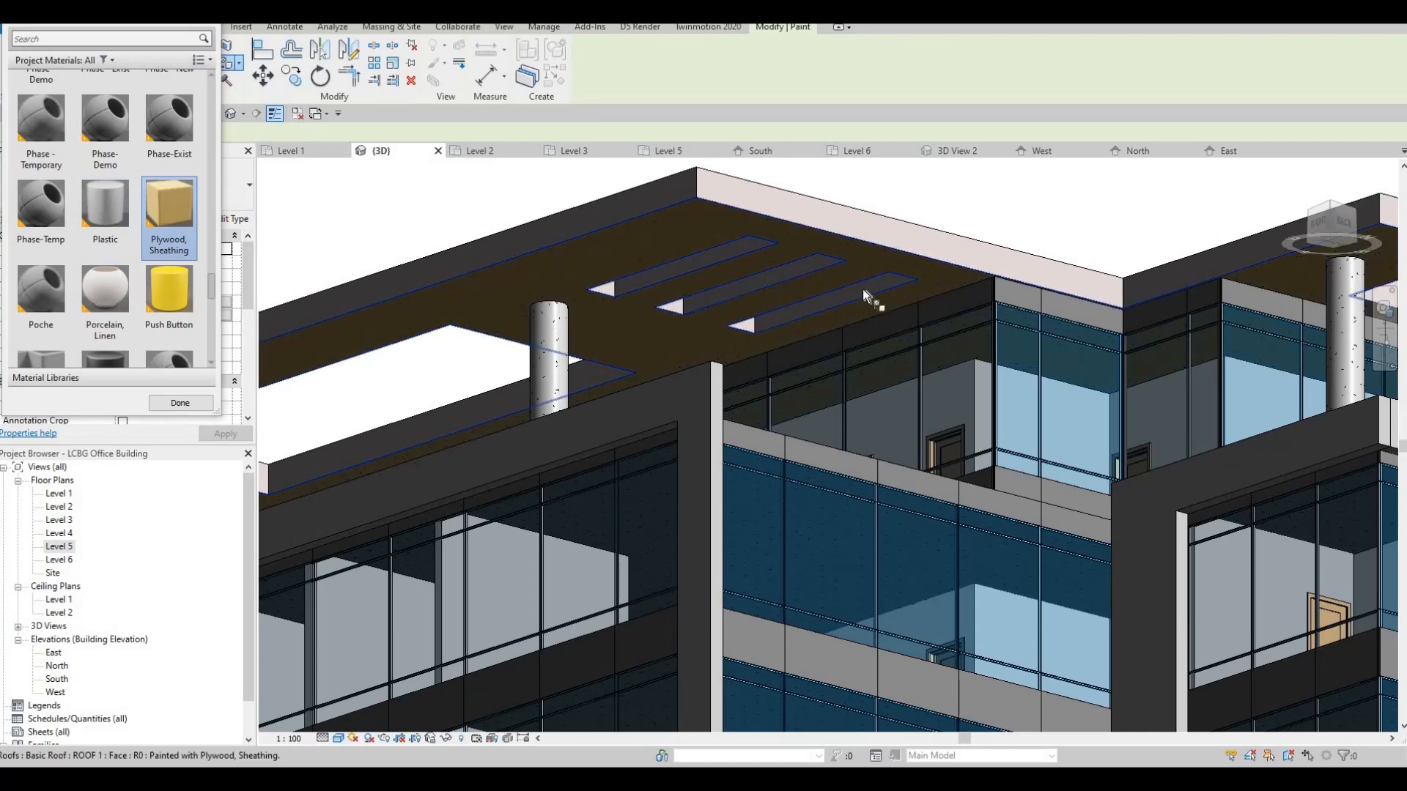
pyautogui.moveTo(671, 323); pyautogui.dragTo(603, 301, button='middle')
pyautogui.scroll(-1, 603, 301)
pyautogui.moveTo(1047, 314); pyautogui.dragTo(715, 314, button='middle')
pyautogui.scroll(-2, 714, 314)
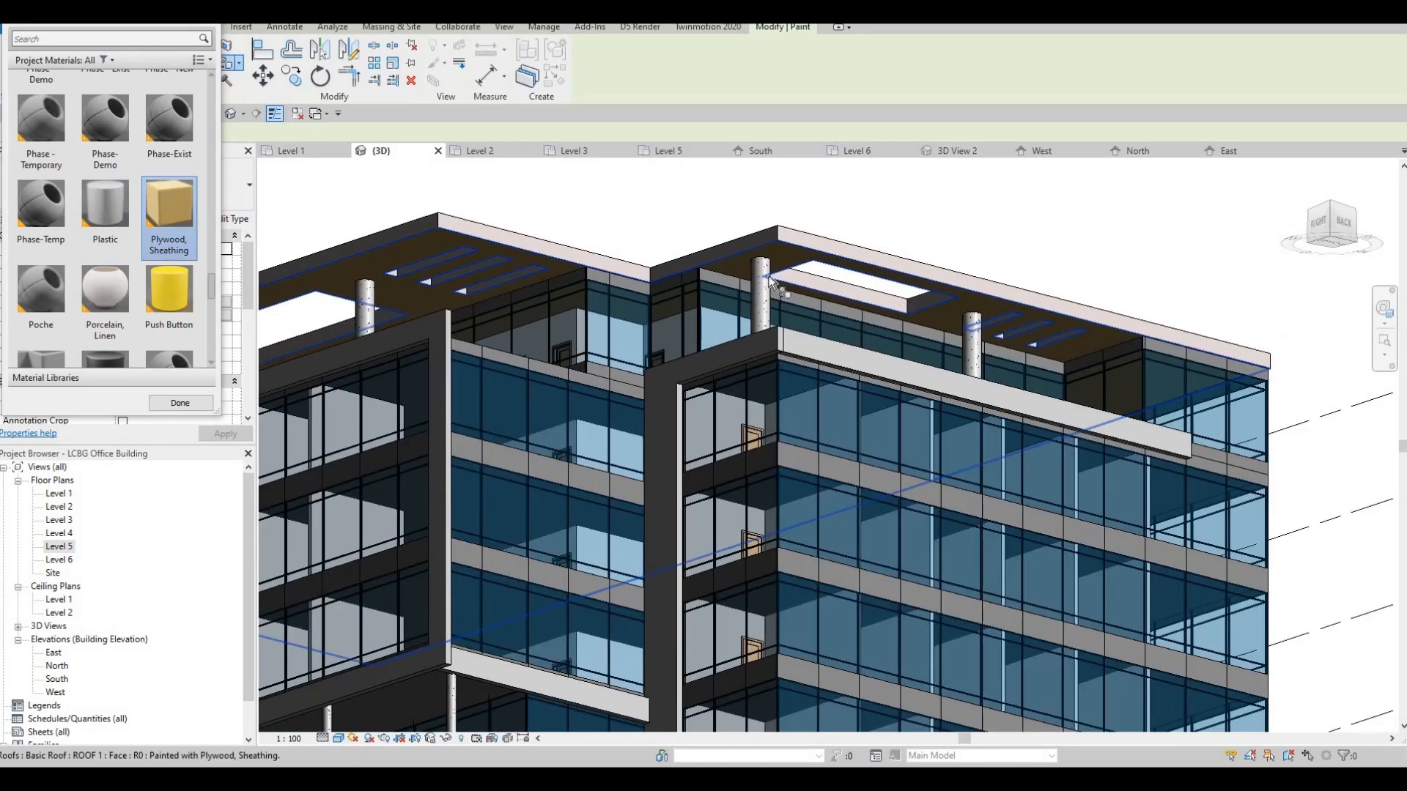
pyautogui.scroll(2, 765, 279)
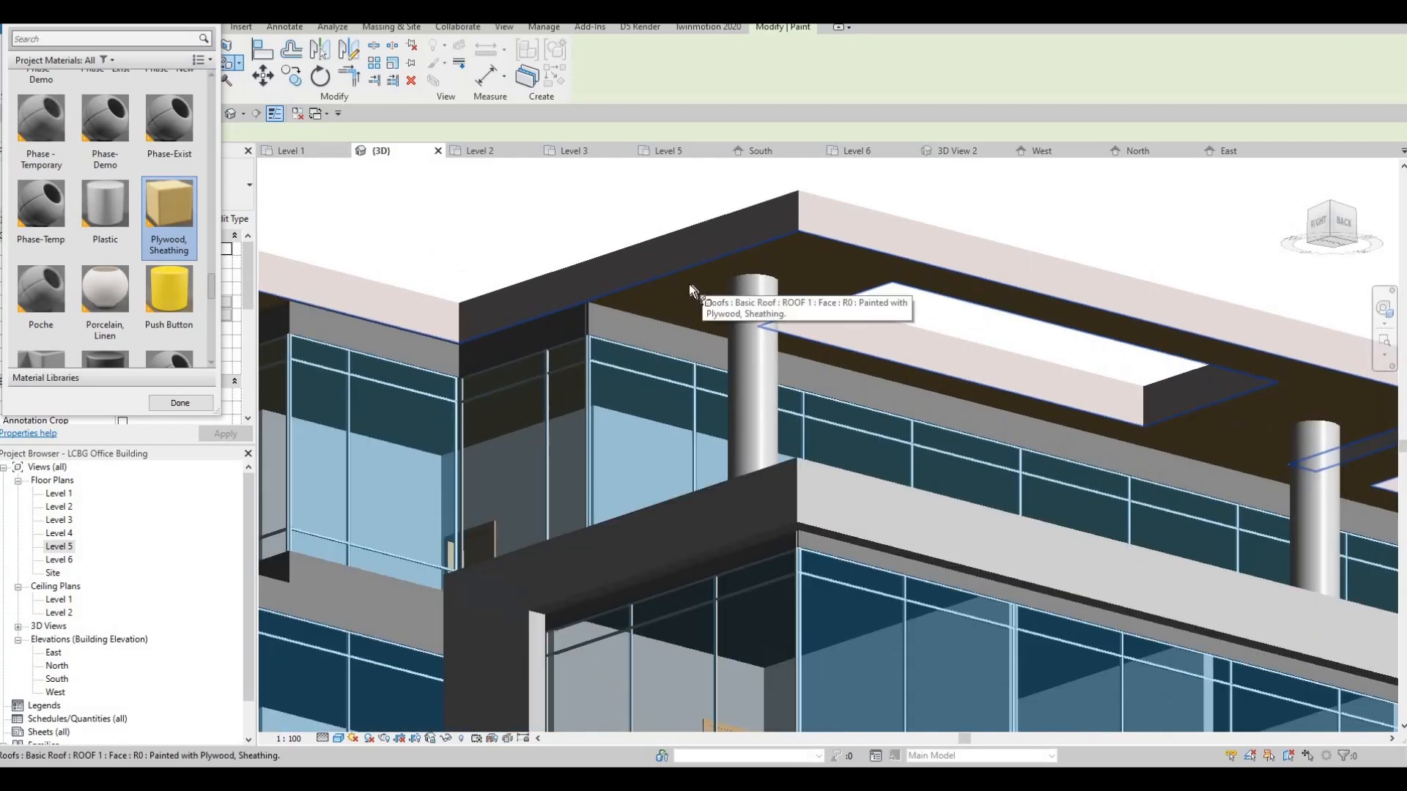
pyautogui.moveTo(637, 266)
pyautogui.mouseDown(button='middle')
pyautogui.moveTo(942, 276)
pyautogui.moveTo(889, 251)
pyautogui.moveTo(617, 376)
pyautogui.mouseUp(button='middle')
pyautogui.scroll(-2, 889, 251)
pyautogui.press('Escape')
pyautogui.press('Escape')
# Step: Examine the building's north facade and roof edge from above and below in the 3D view
pyautogui.scroll(-3, 616, 376)
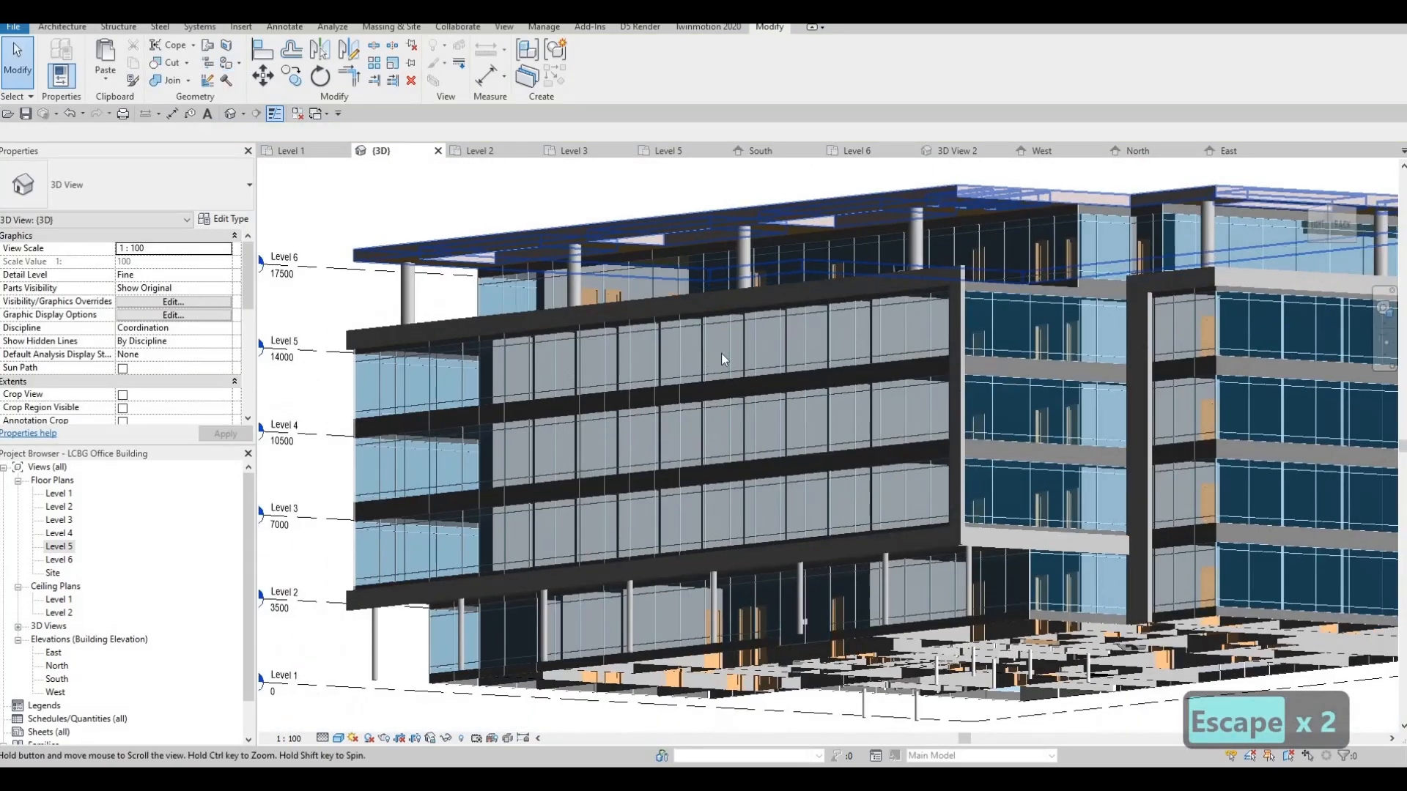
pyautogui.keyDown('shift'); pyautogui.moveTo(721, 353); pyautogui.dragTo(841, 453, button='middle'); pyautogui.keyUp('shift')
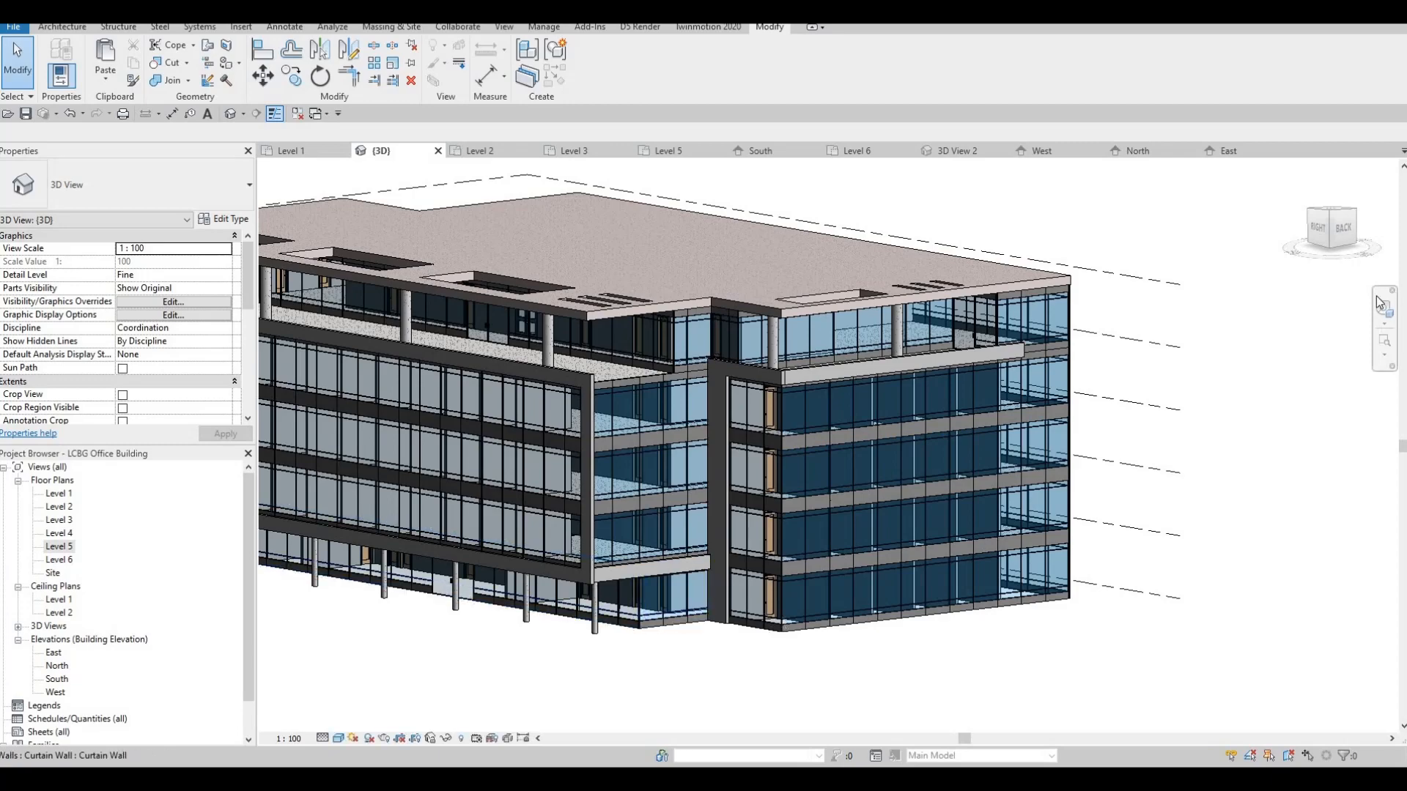
pyautogui.scroll(4, 1165, 379)
pyautogui.keyDown('shift'); pyautogui.moveTo(1165, 439); pyautogui.dragTo(1070, 325, button='middle'); pyautogui.keyUp('shift')
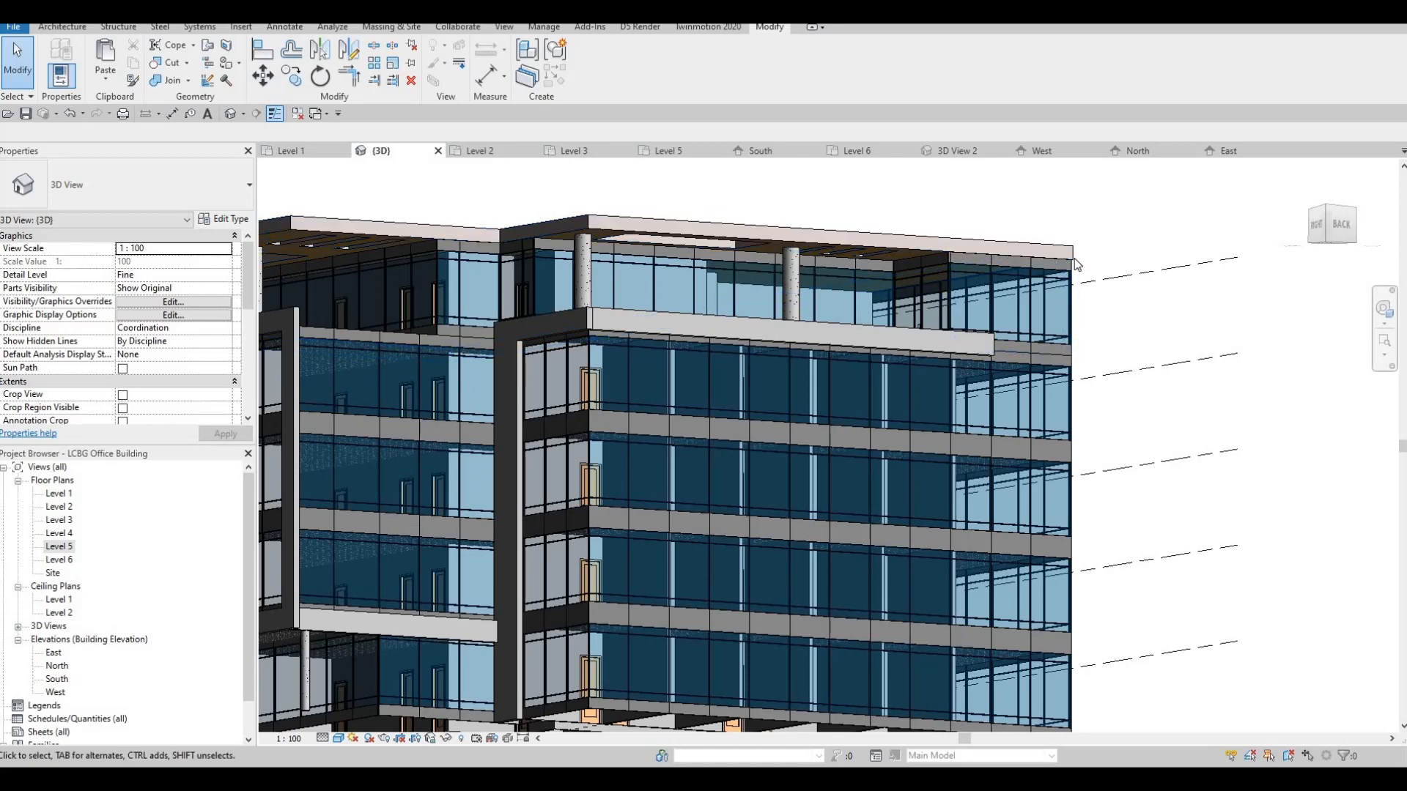
pyautogui.keyDown('shift'); pyautogui.moveTo(998, 414); pyautogui.dragTo(59, 677, button='middle'); pyautogui.keyUp('shift')
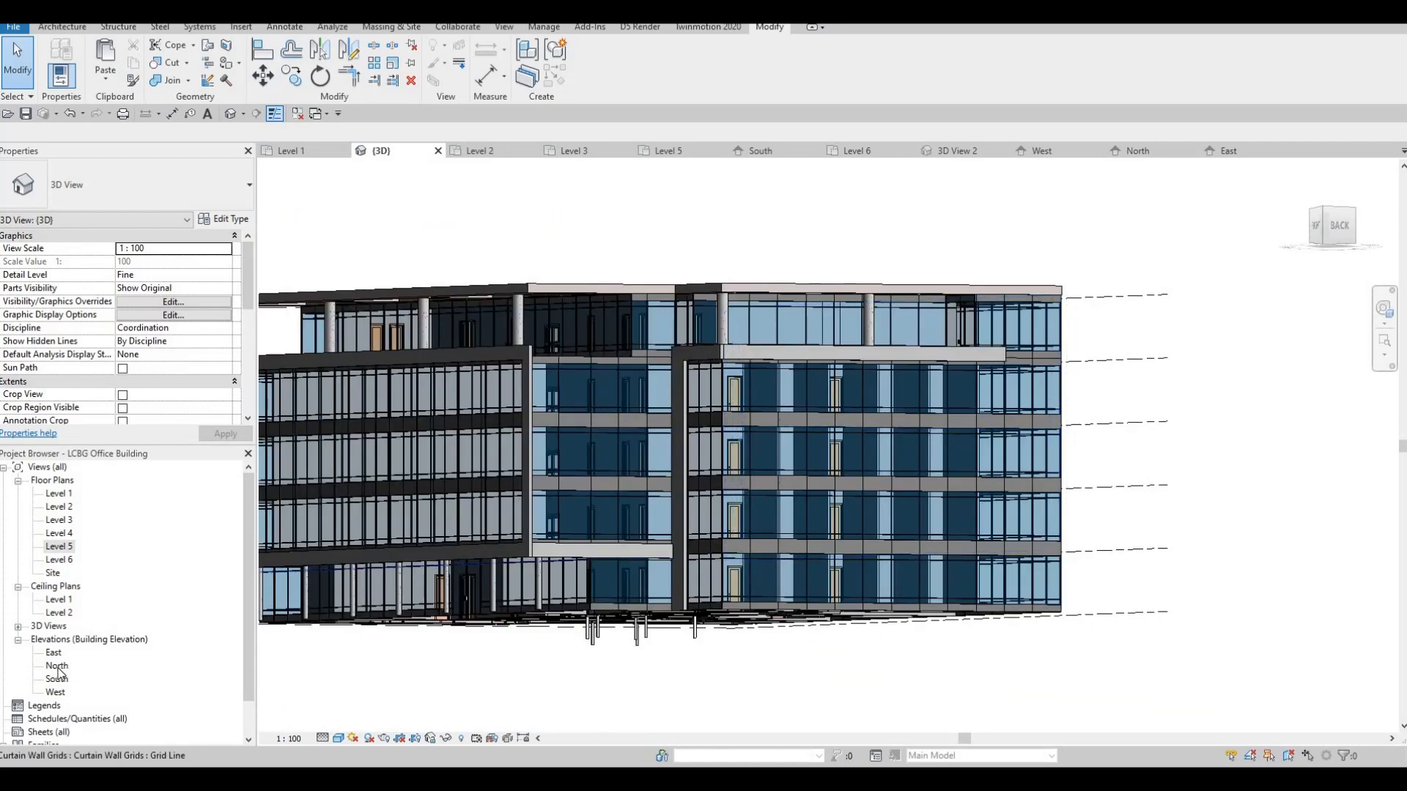
# Step: Open the North elevation and inspect the roof corner where grid A meets Level 6
pyautogui.doubleClick(57, 667)
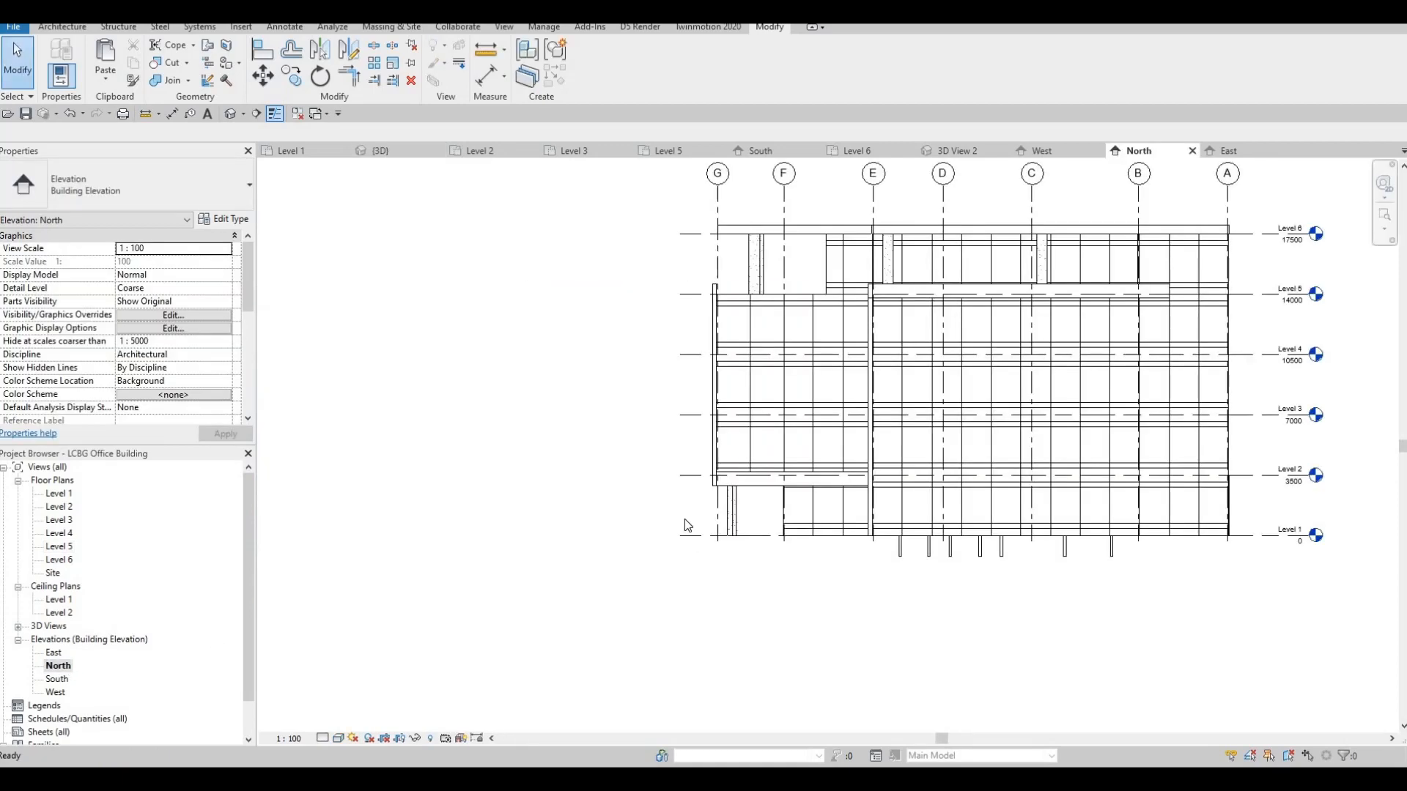
pyautogui.scroll(3, 1008, 325)
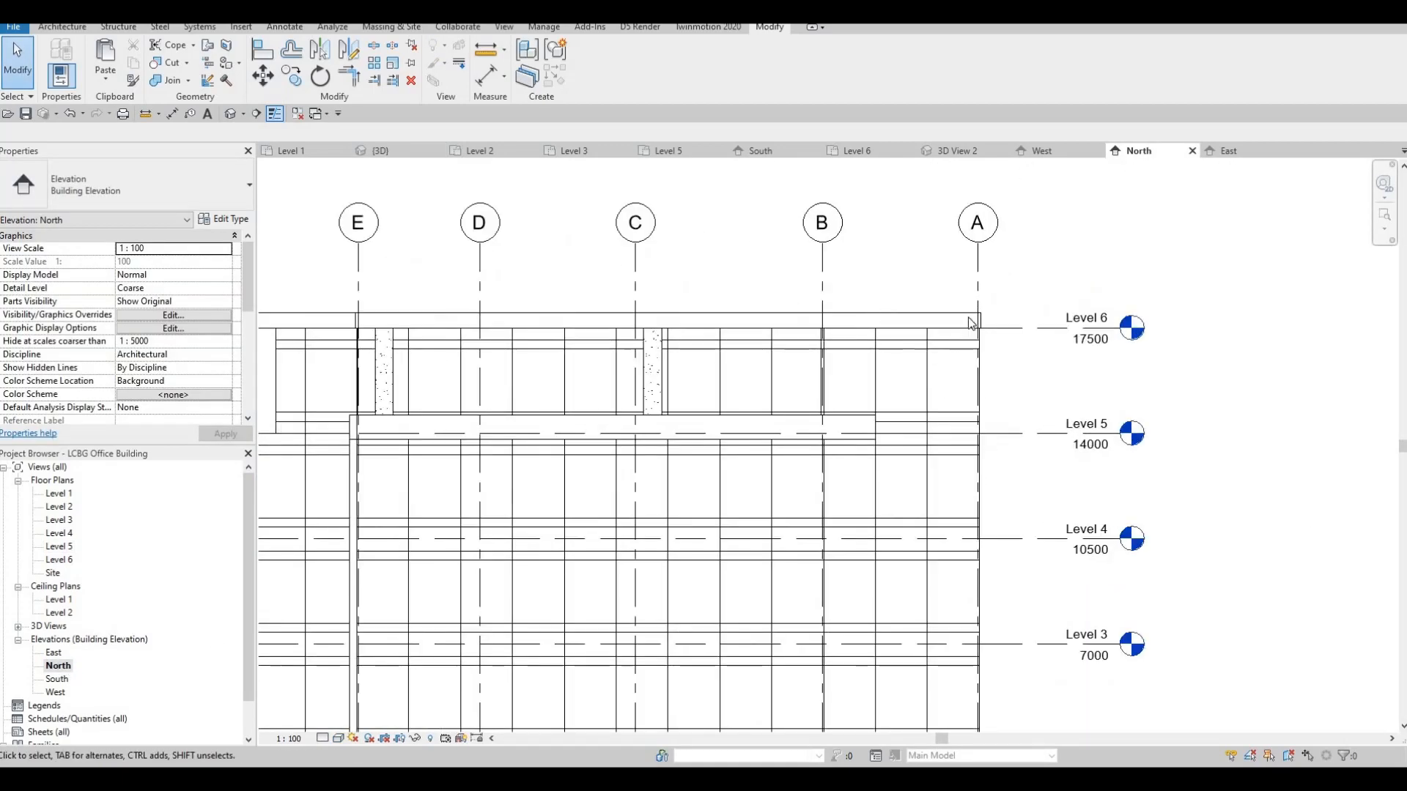
pyautogui.scroll(1, 953, 297)
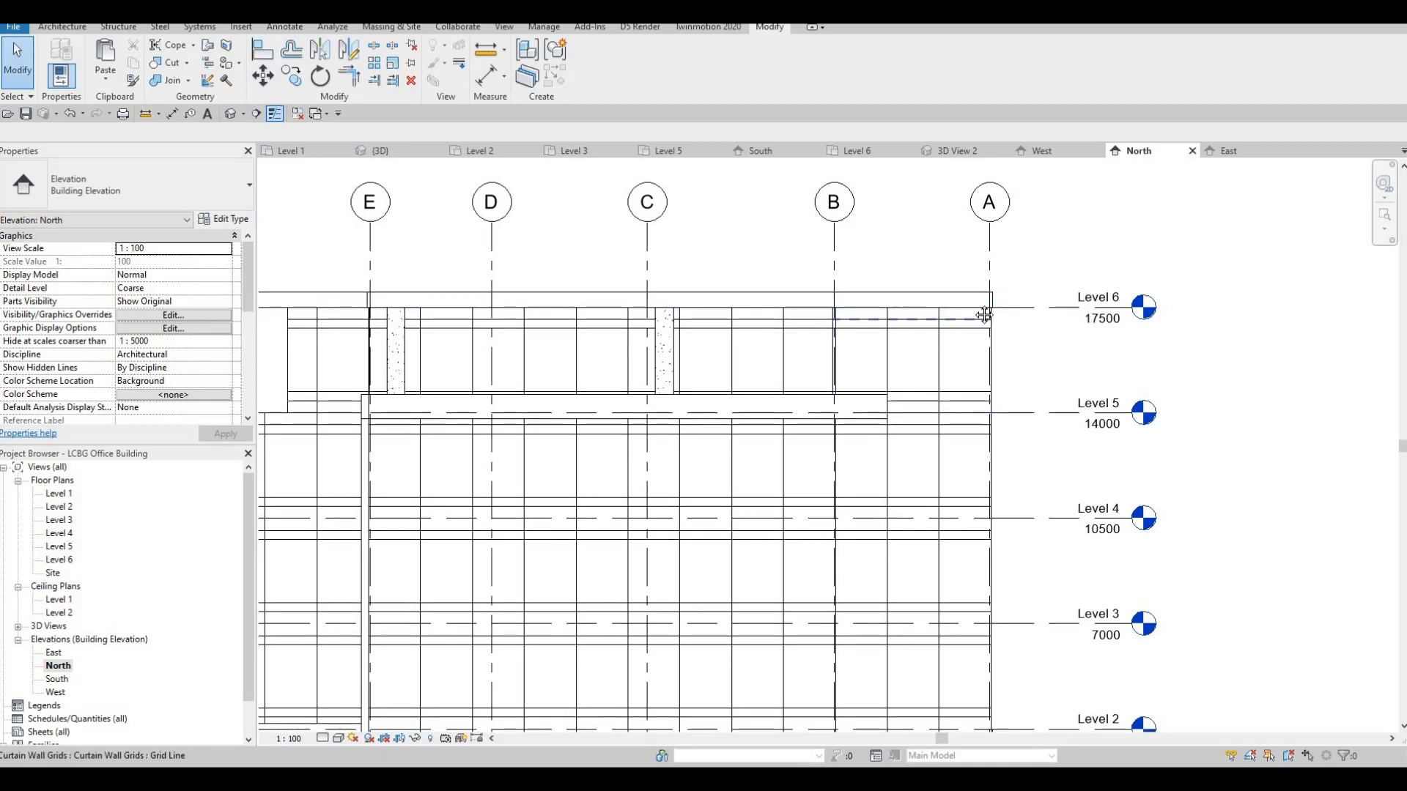
pyautogui.moveTo(969, 328); pyautogui.dragTo(999, 288, button='middle')
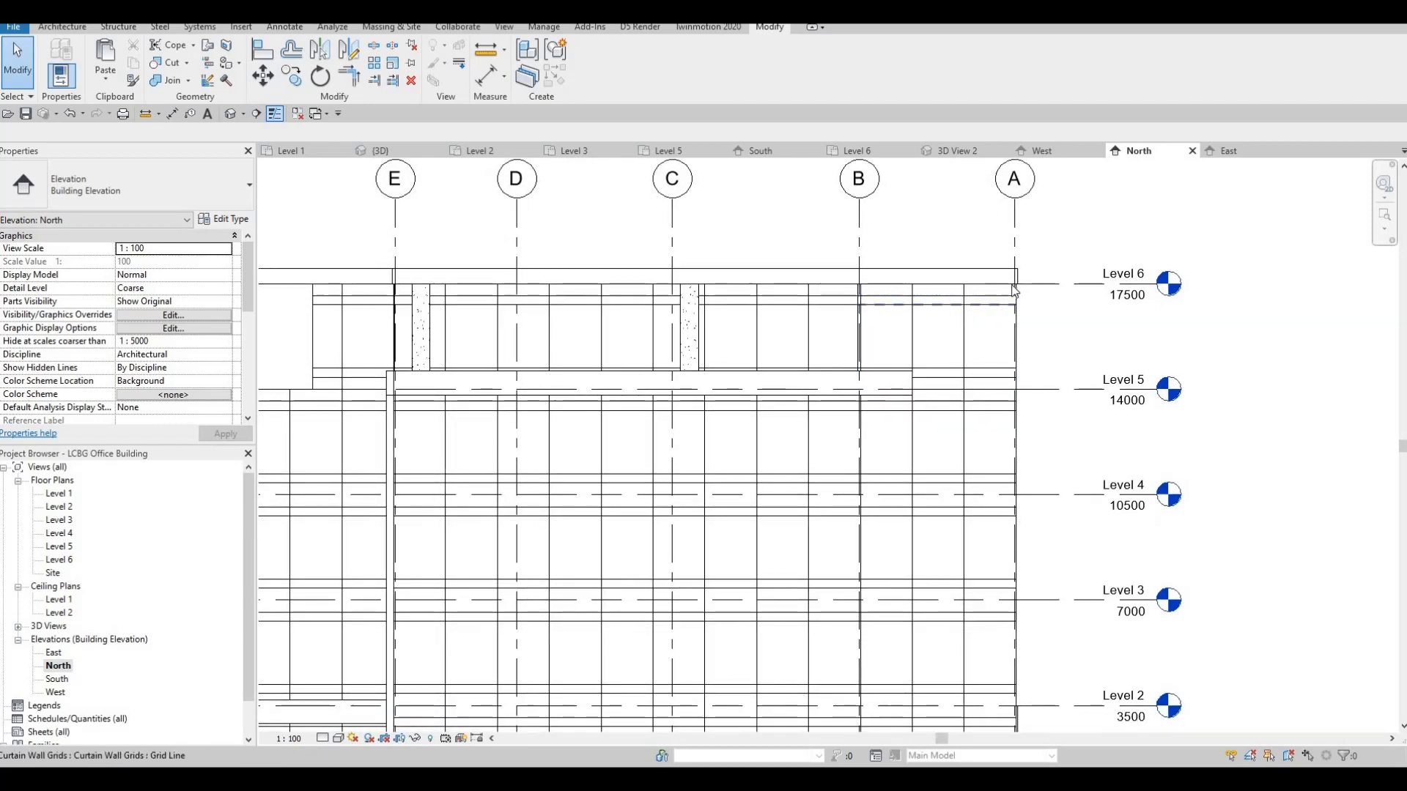
pyautogui.scroll(-1, 1015, 291)
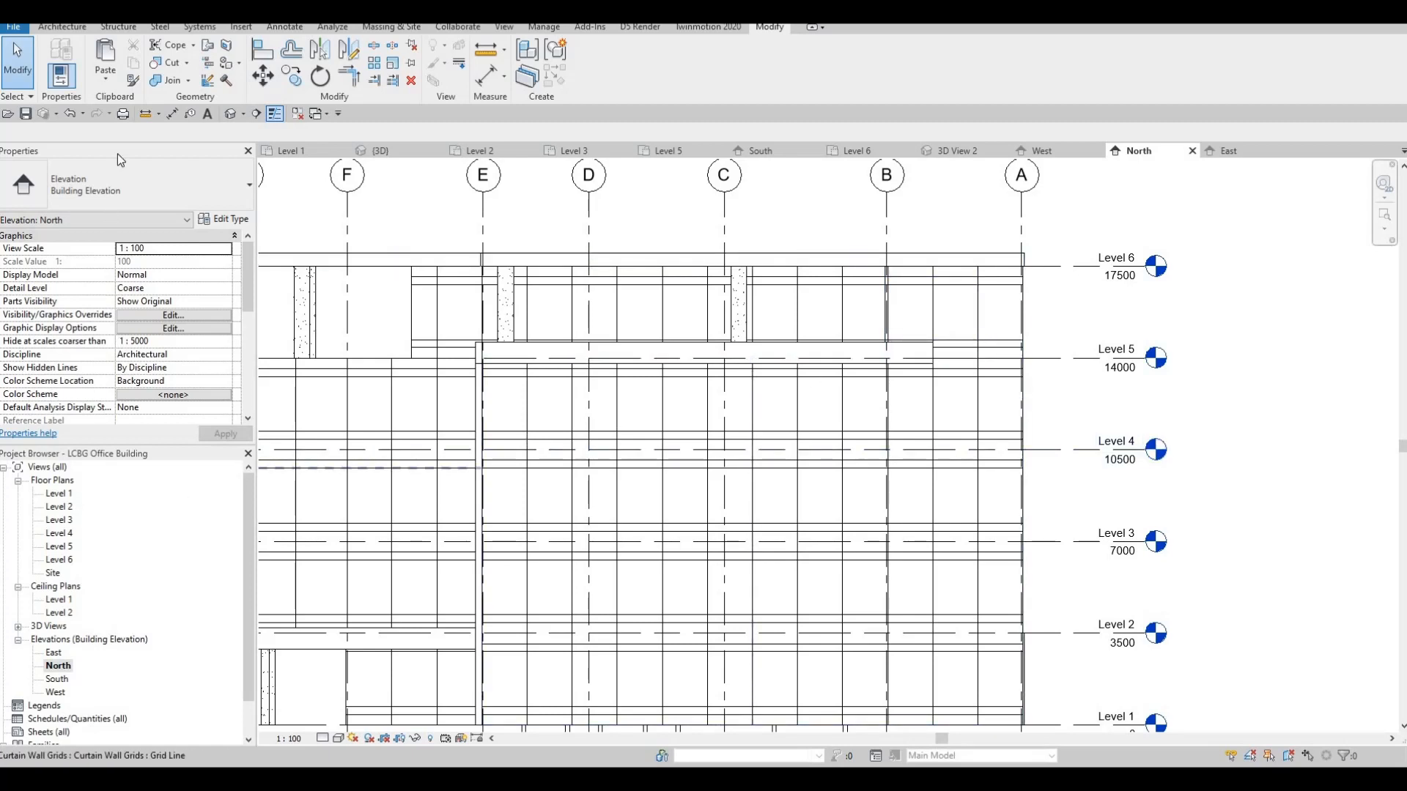
# Step: Start a Model In-Place component in the Generic Models category, keeping the suggested name
pyautogui.click(60, 28)
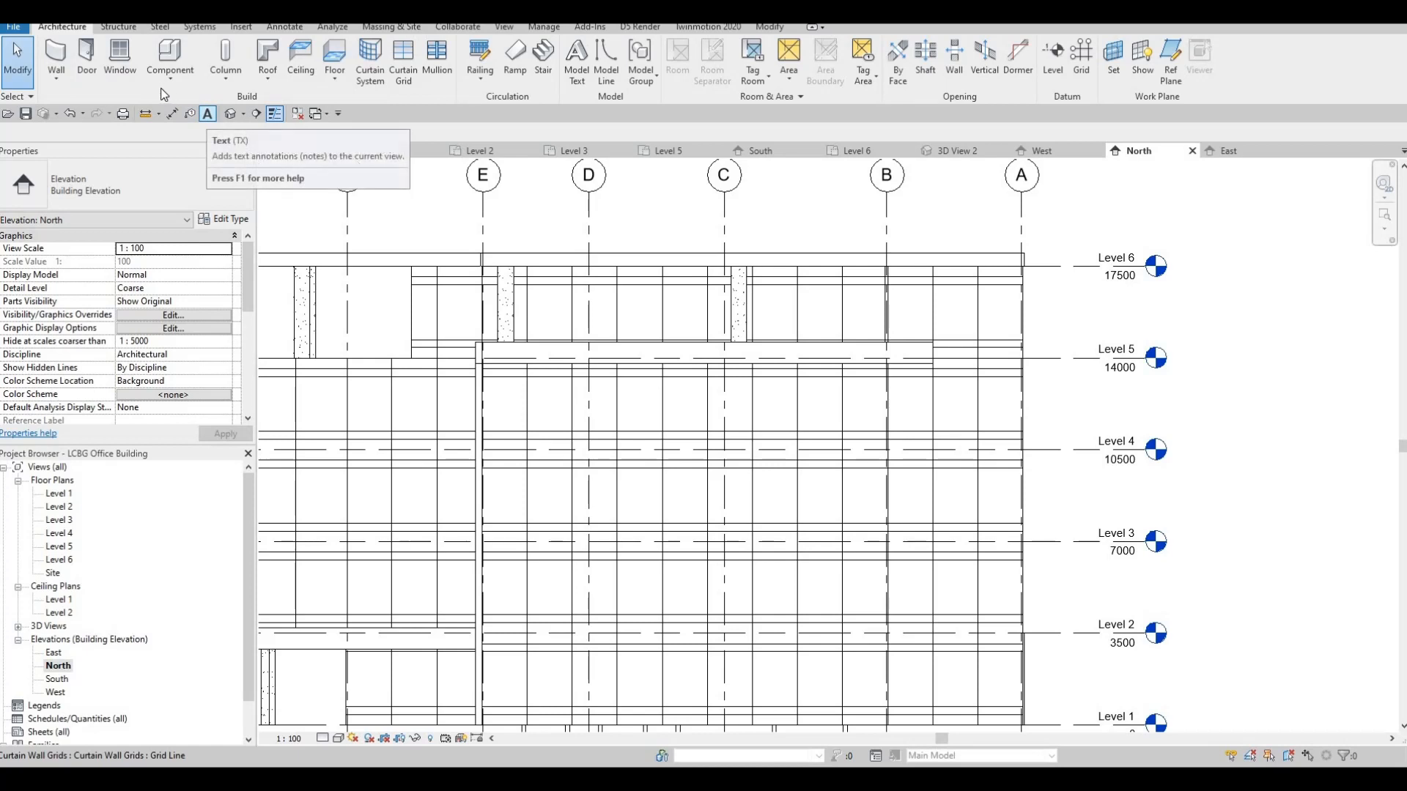
pyautogui.click(163, 85)
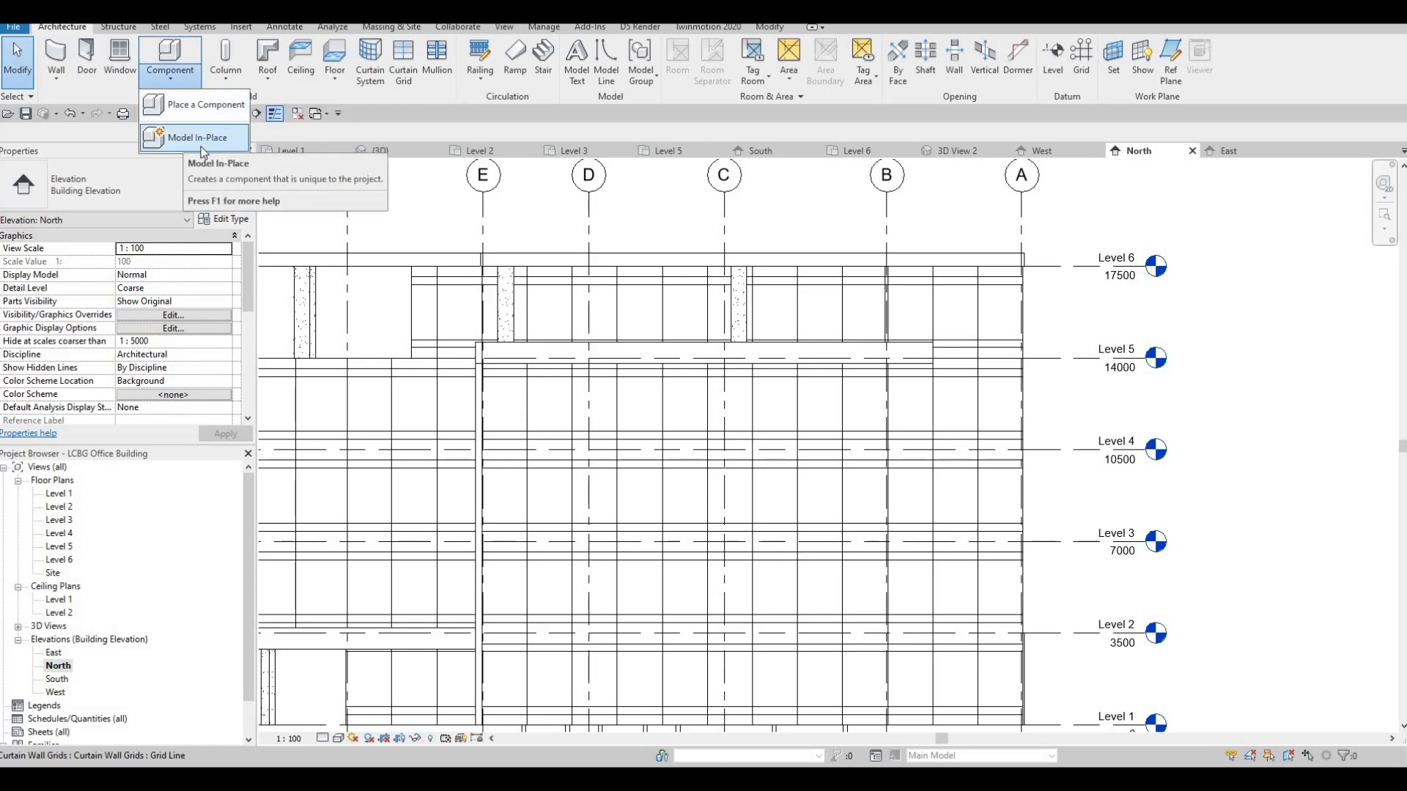
pyautogui.click(201, 146)
pyautogui.scroll(-2, 684, 399)
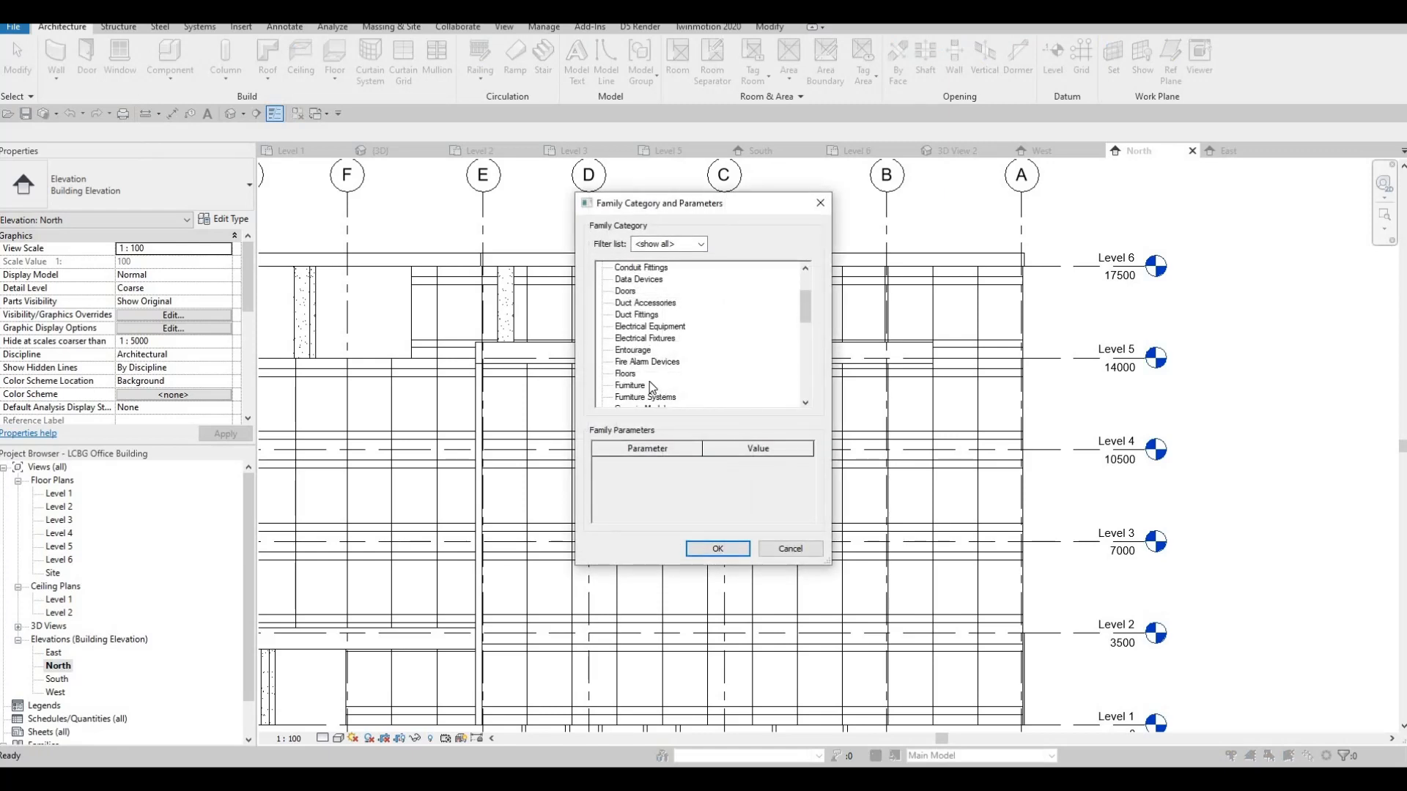
pyautogui.scroll(-1, 635, 390)
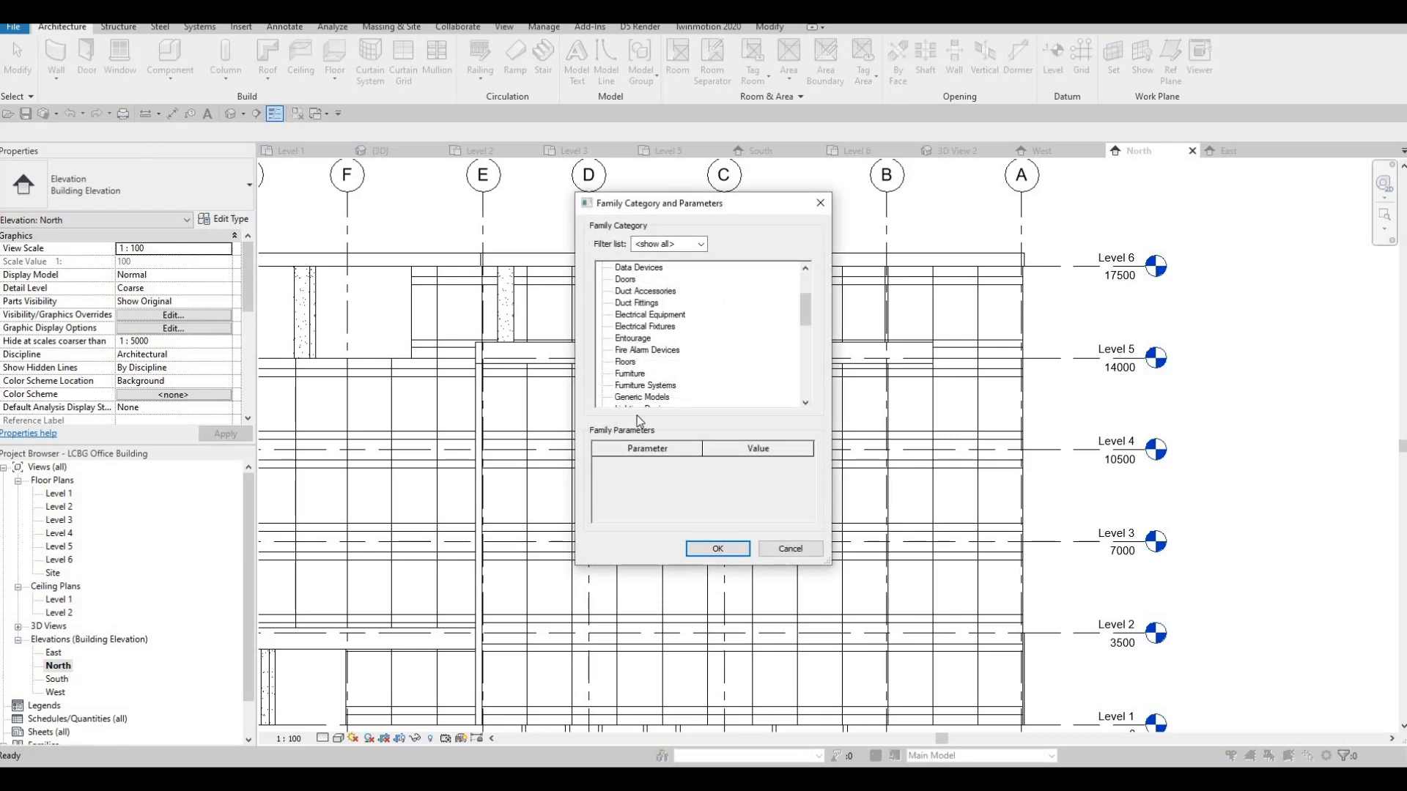
pyautogui.click(637, 397)
pyautogui.click(707, 557)
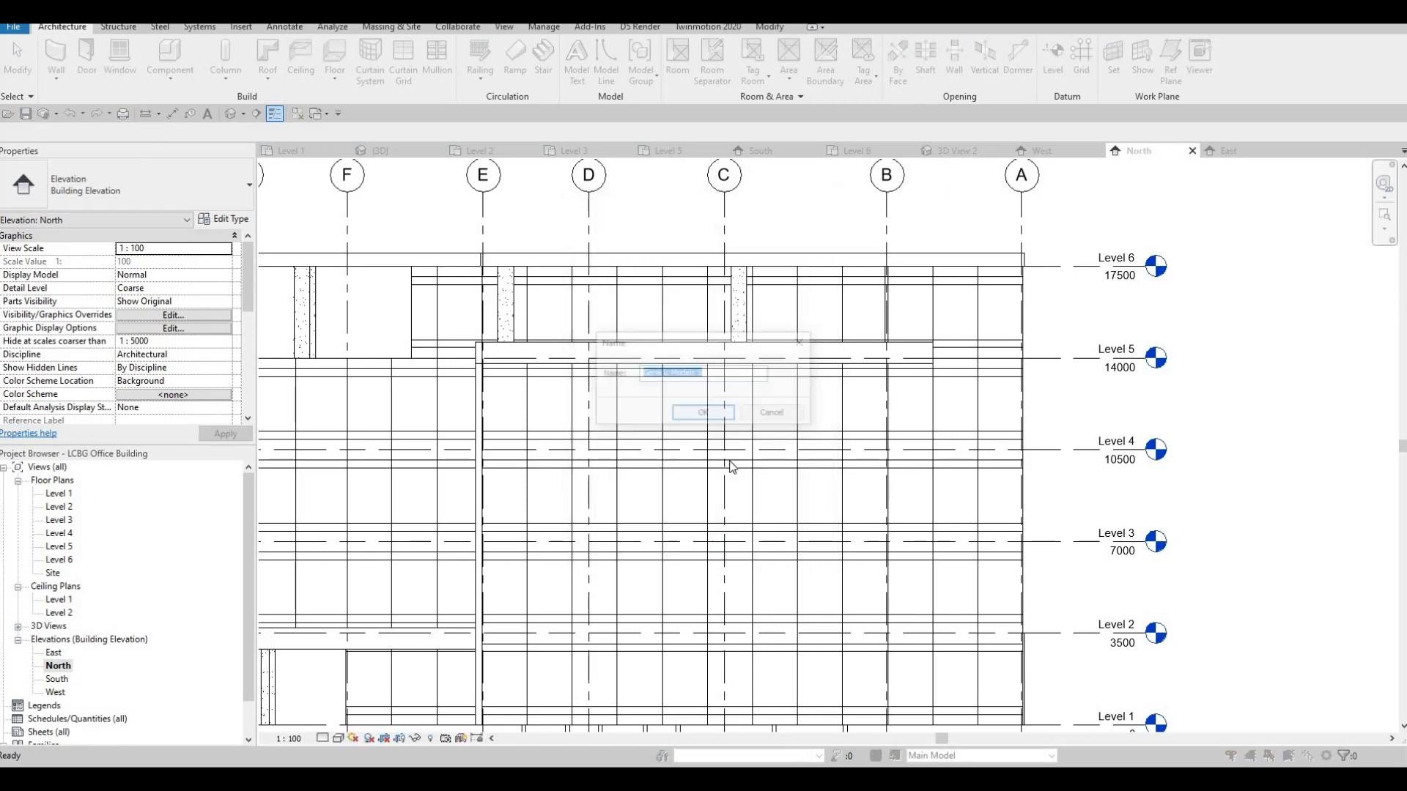
pyautogui.click(708, 417)
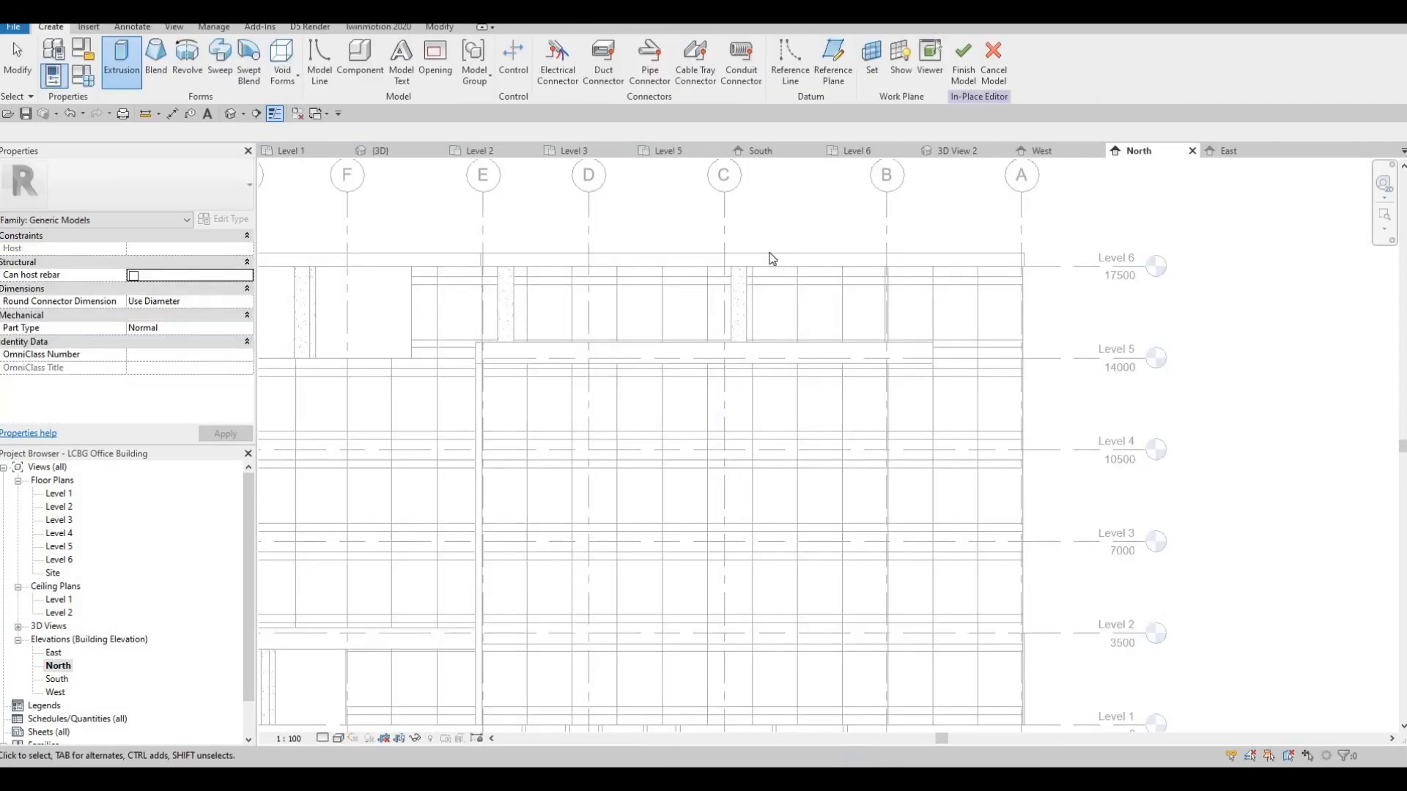
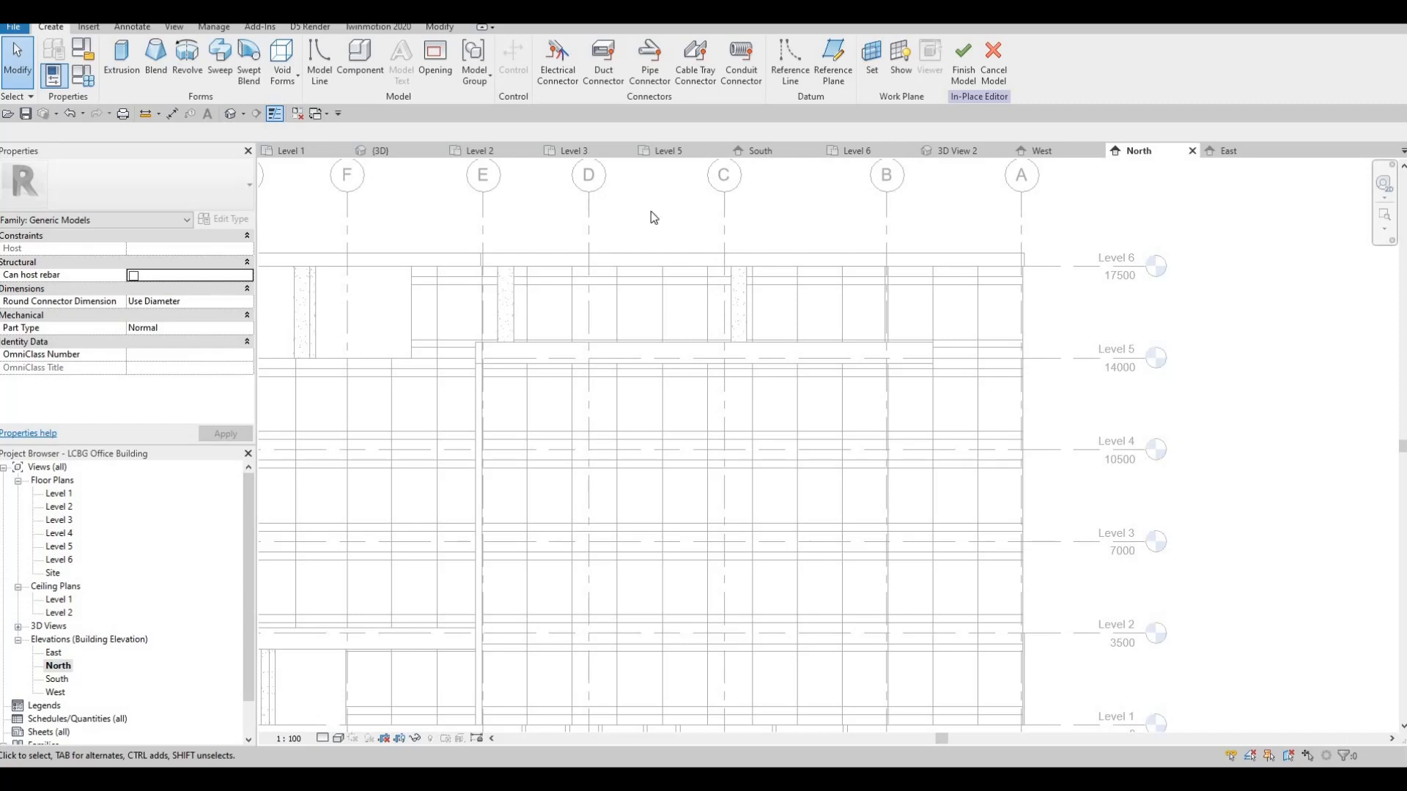
# Step: Start an extrusion, picking the glazed curtain panel near grid A below Level 6 as its work plane
pyautogui.click(135, 63)
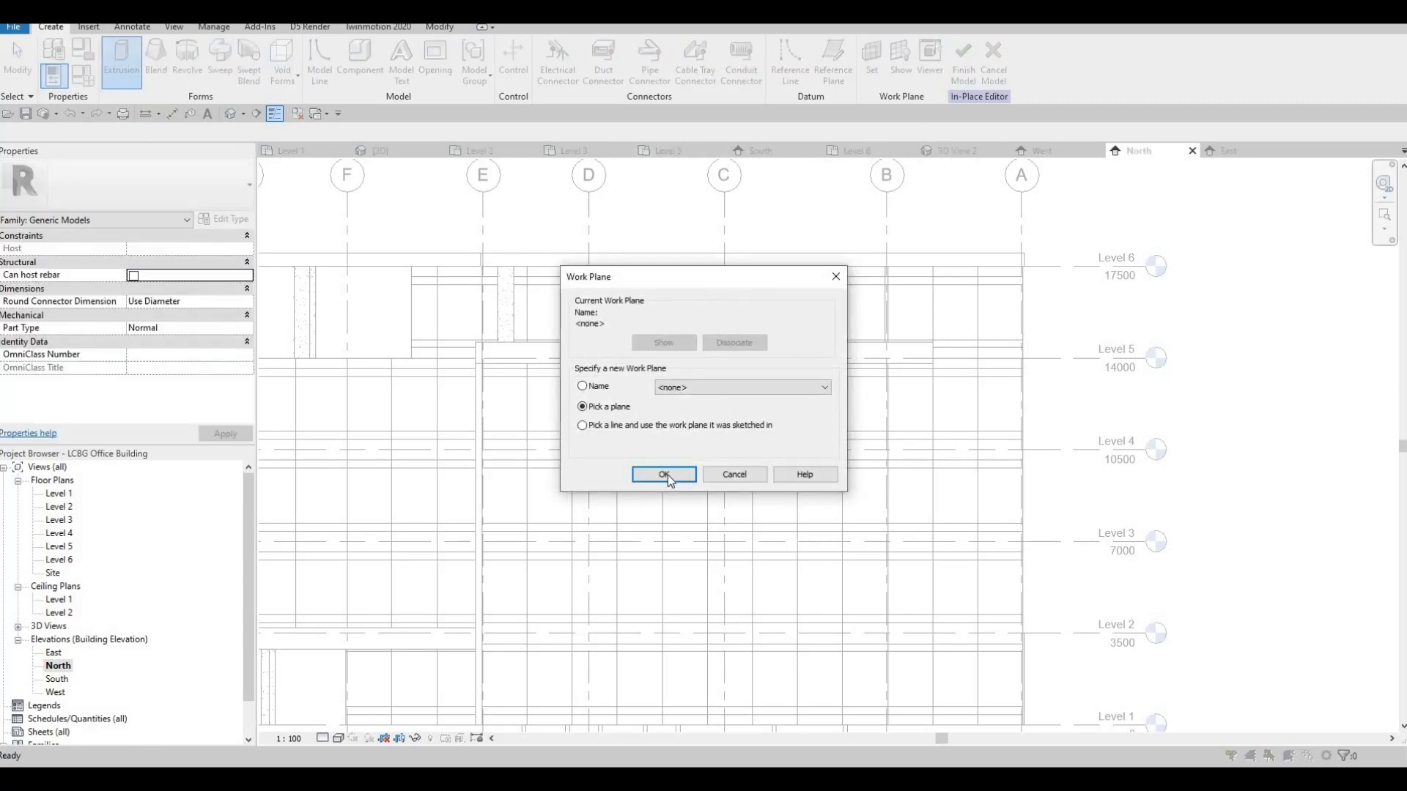
pyautogui.press('Return')
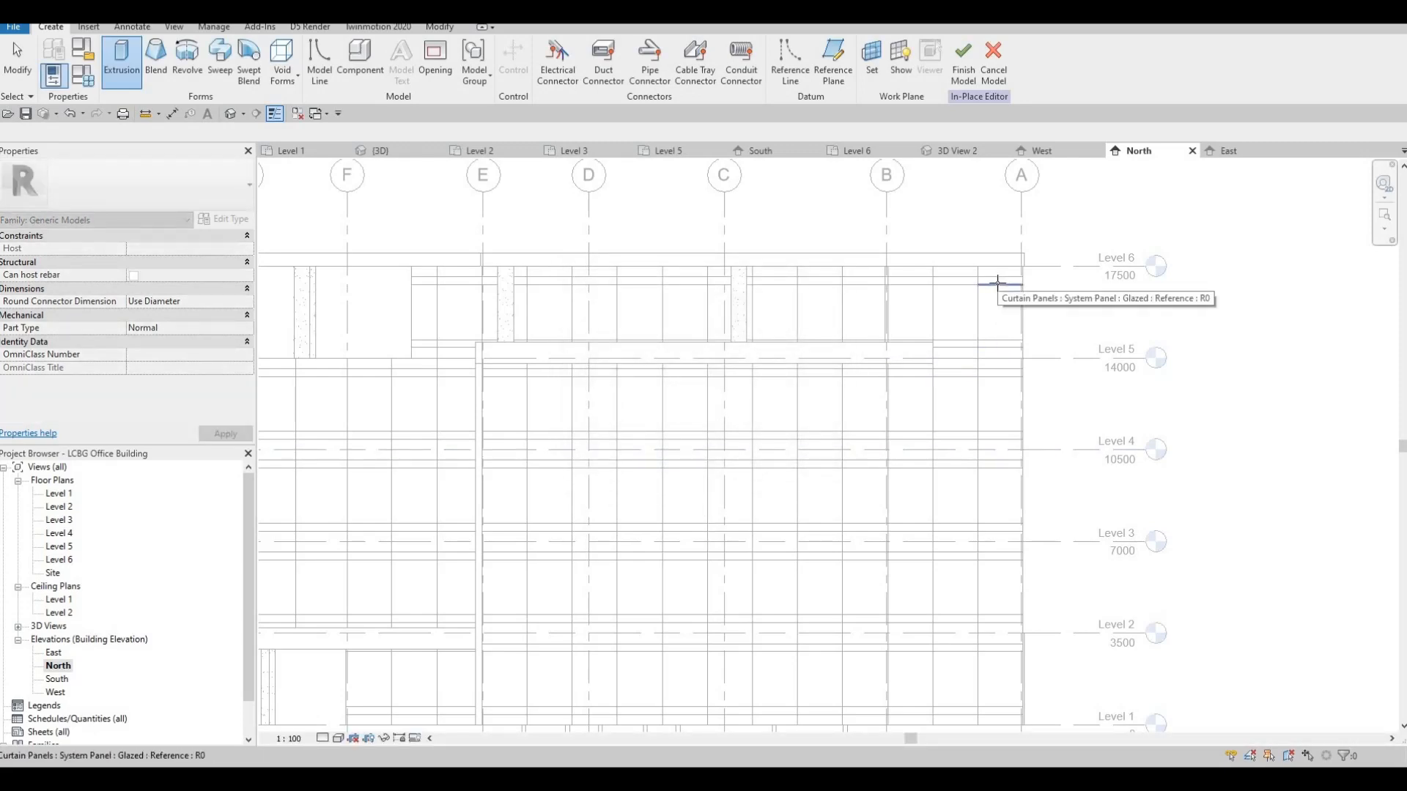
pyautogui.press('Tab')
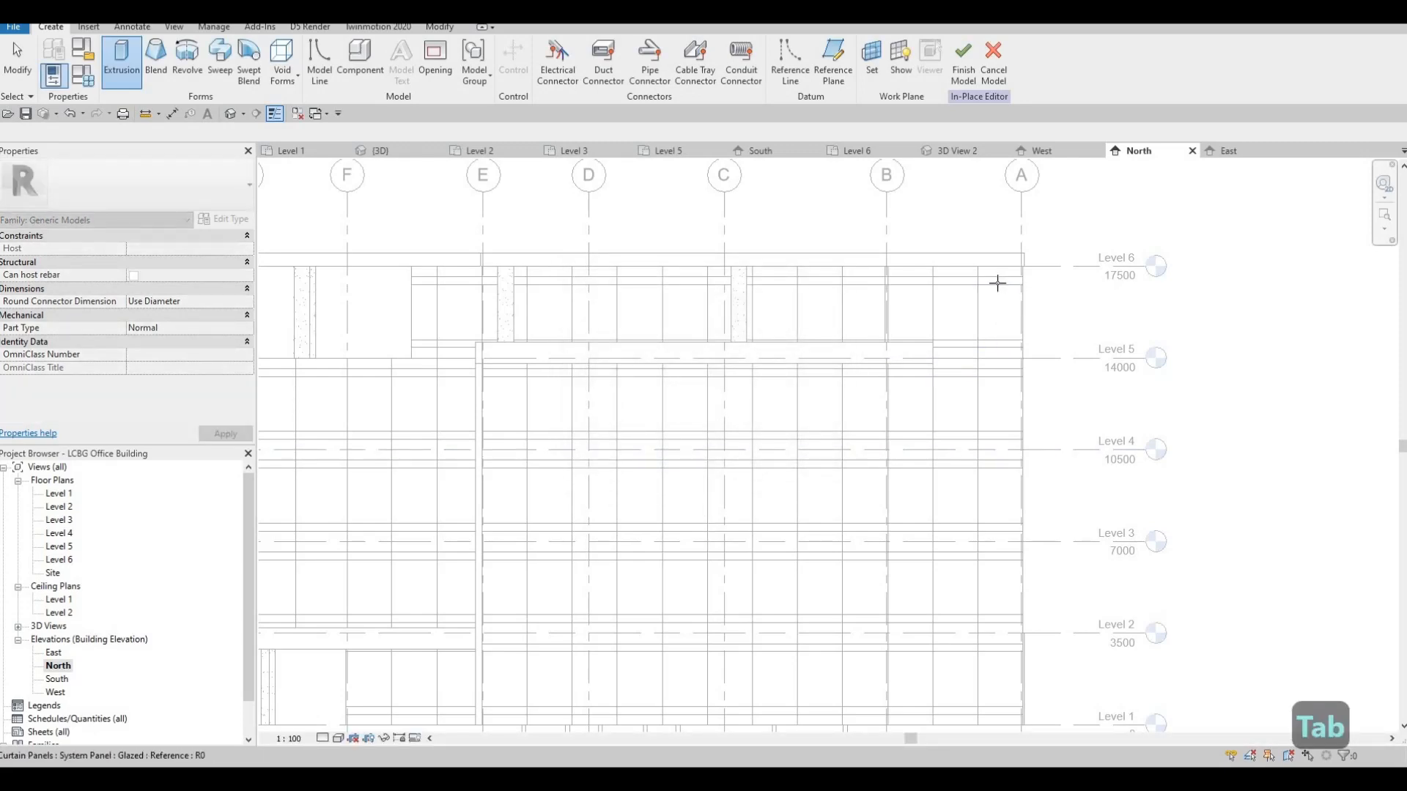
pyautogui.press('Tab')
pyautogui.click(995, 283)
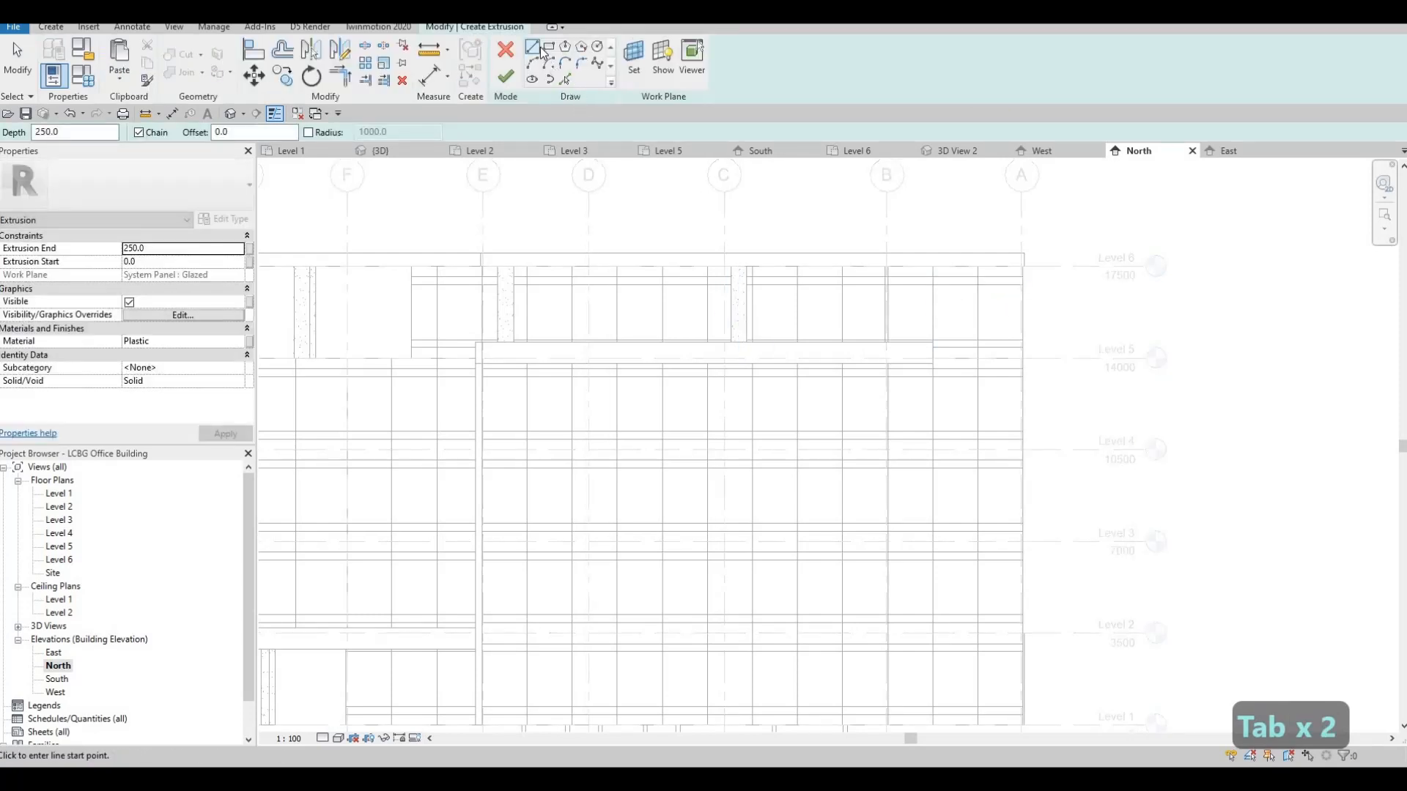
# Step: Sketch a rectangle about 400 mm wide and 7200 mm high along the facade edge at grid A, from Level 6 down past Level 4
pyautogui.scroll(2, 1022, 258)
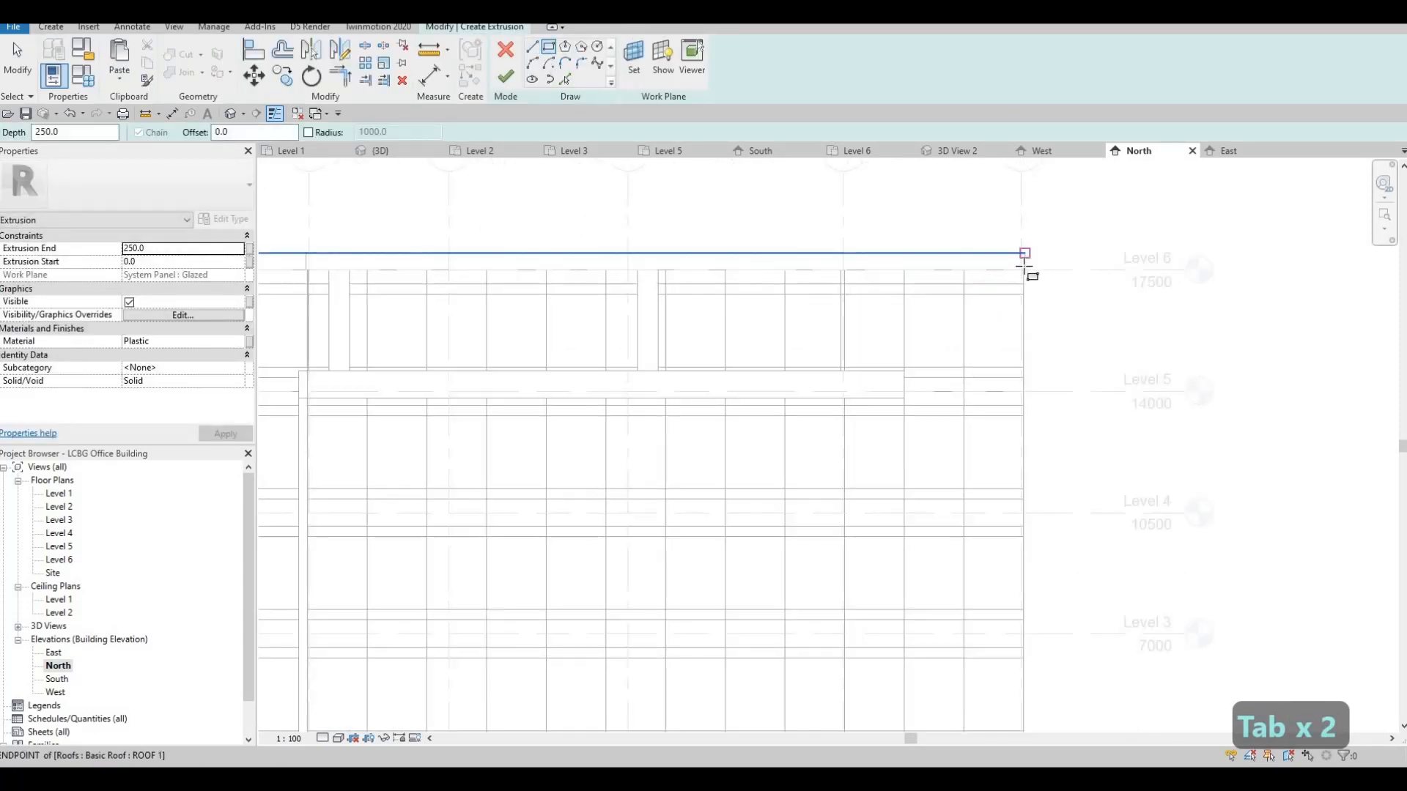
pyautogui.click(1040, 454)
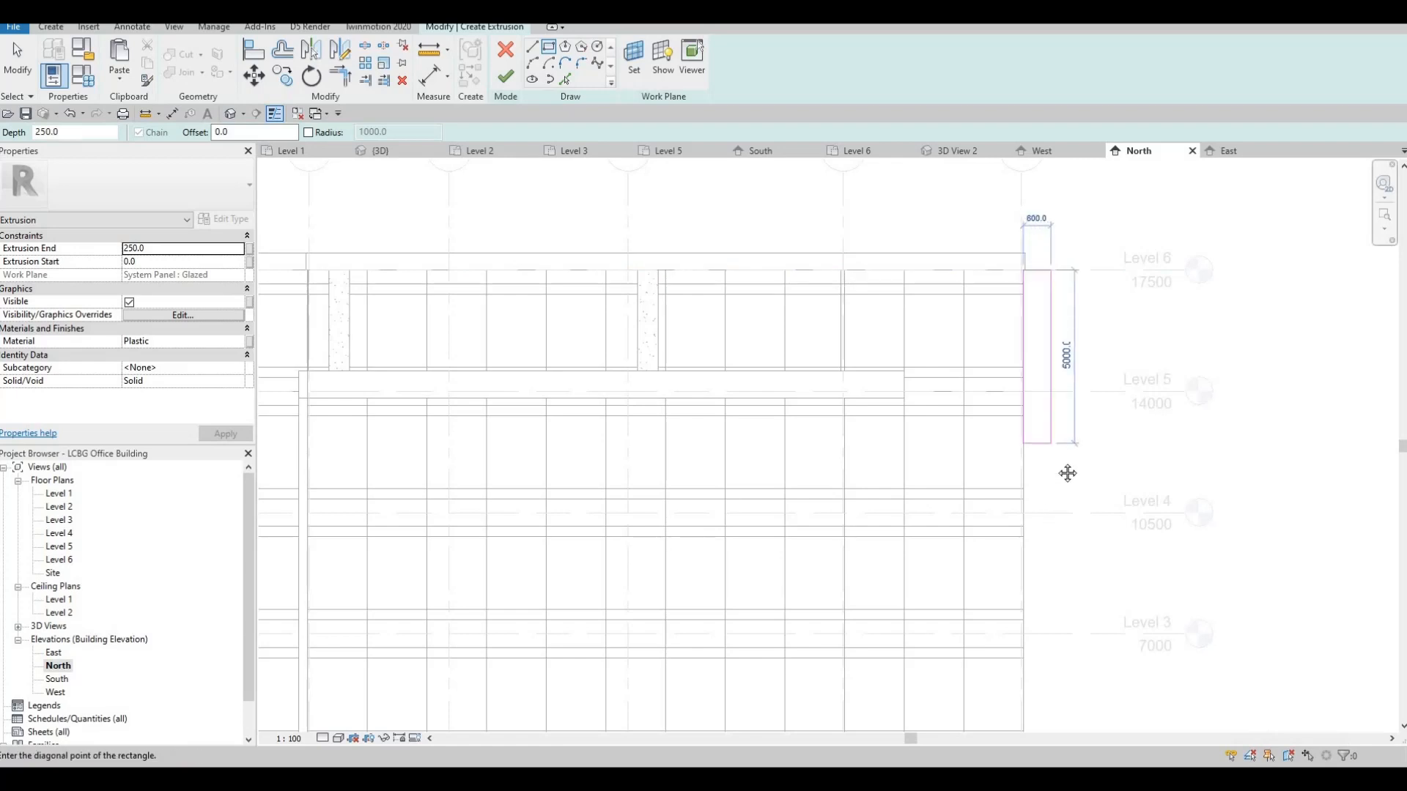
pyautogui.moveTo(1067, 527); pyautogui.dragTo(1057, 400, button='middle')
pyautogui.scroll(-3, 1057, 396)
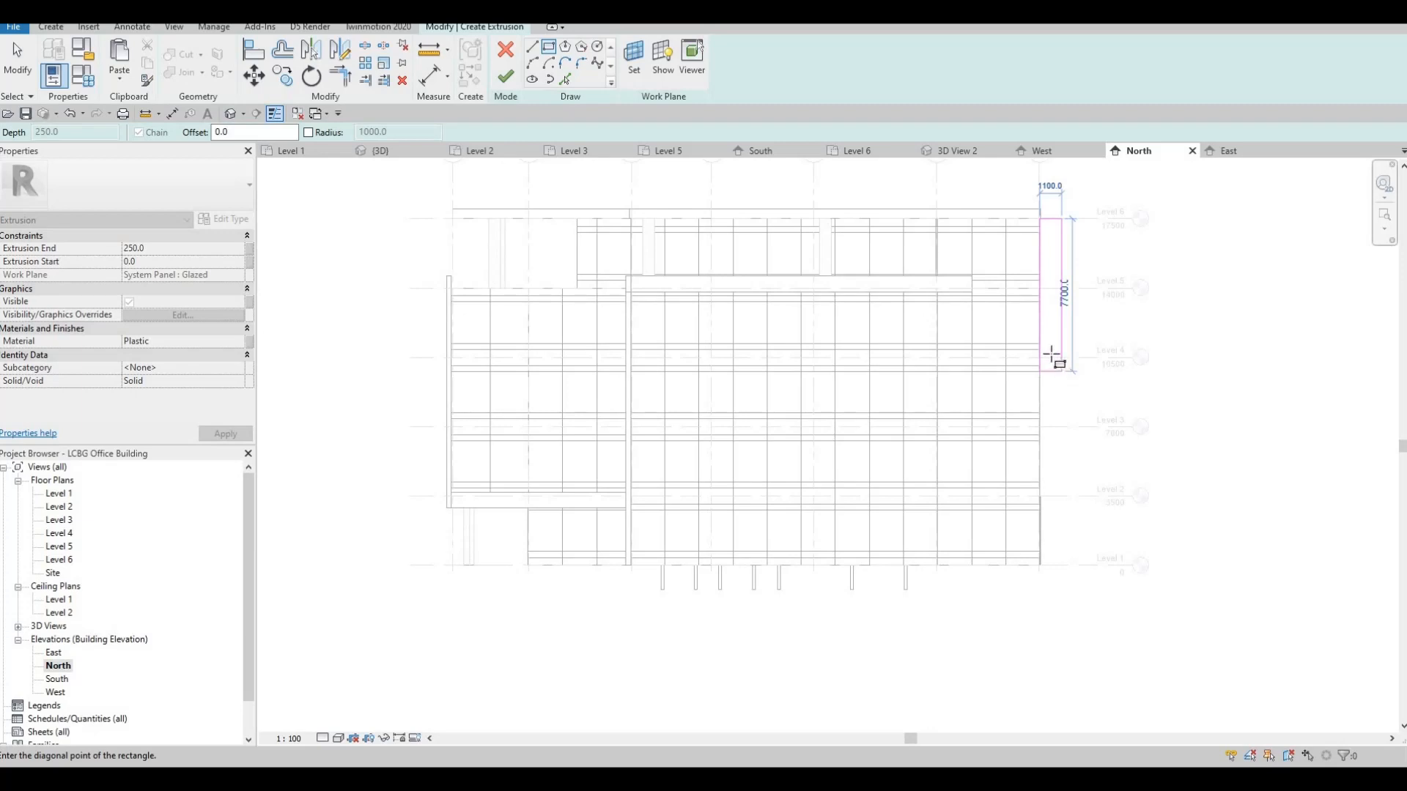
pyautogui.scroll(2, 1053, 359)
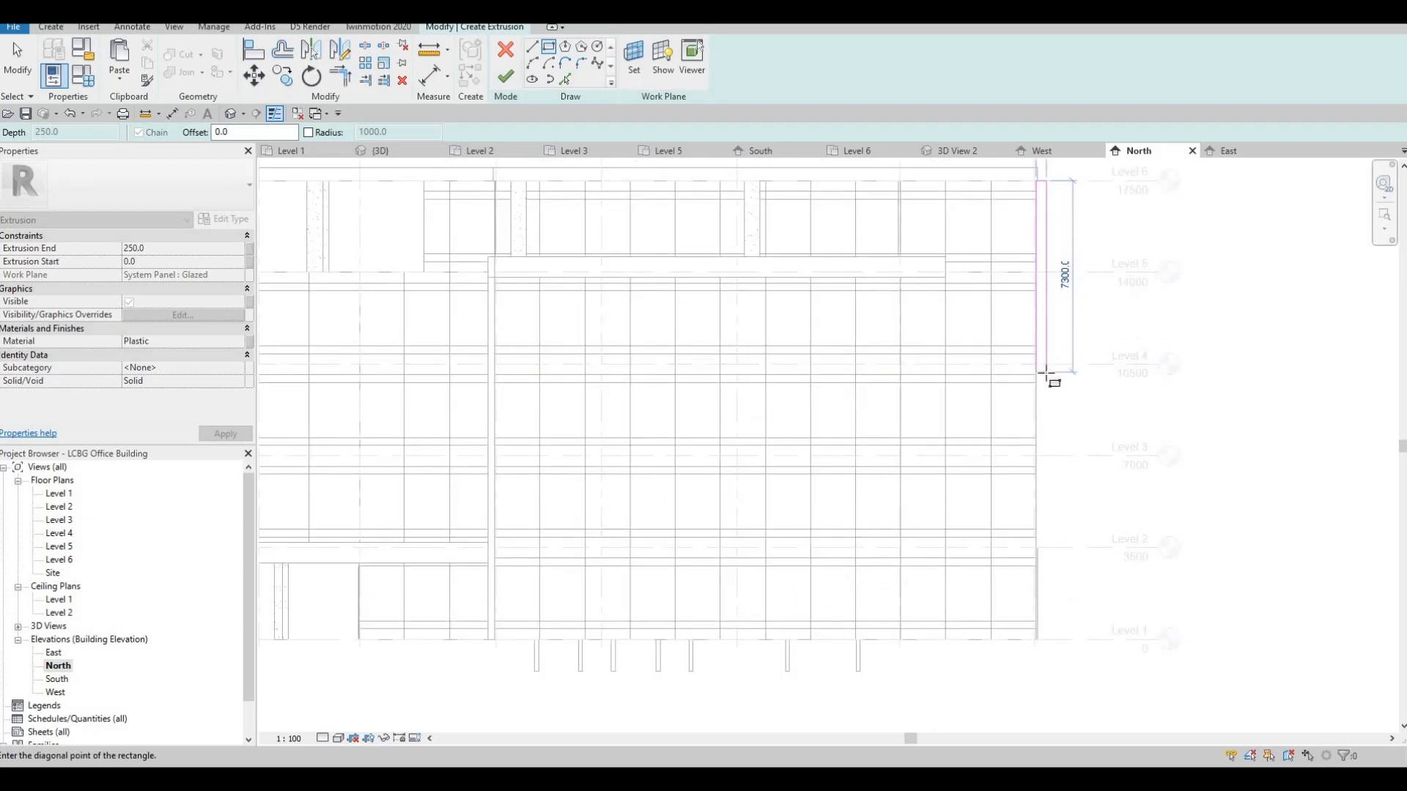
pyautogui.scroll(1, 1046, 370)
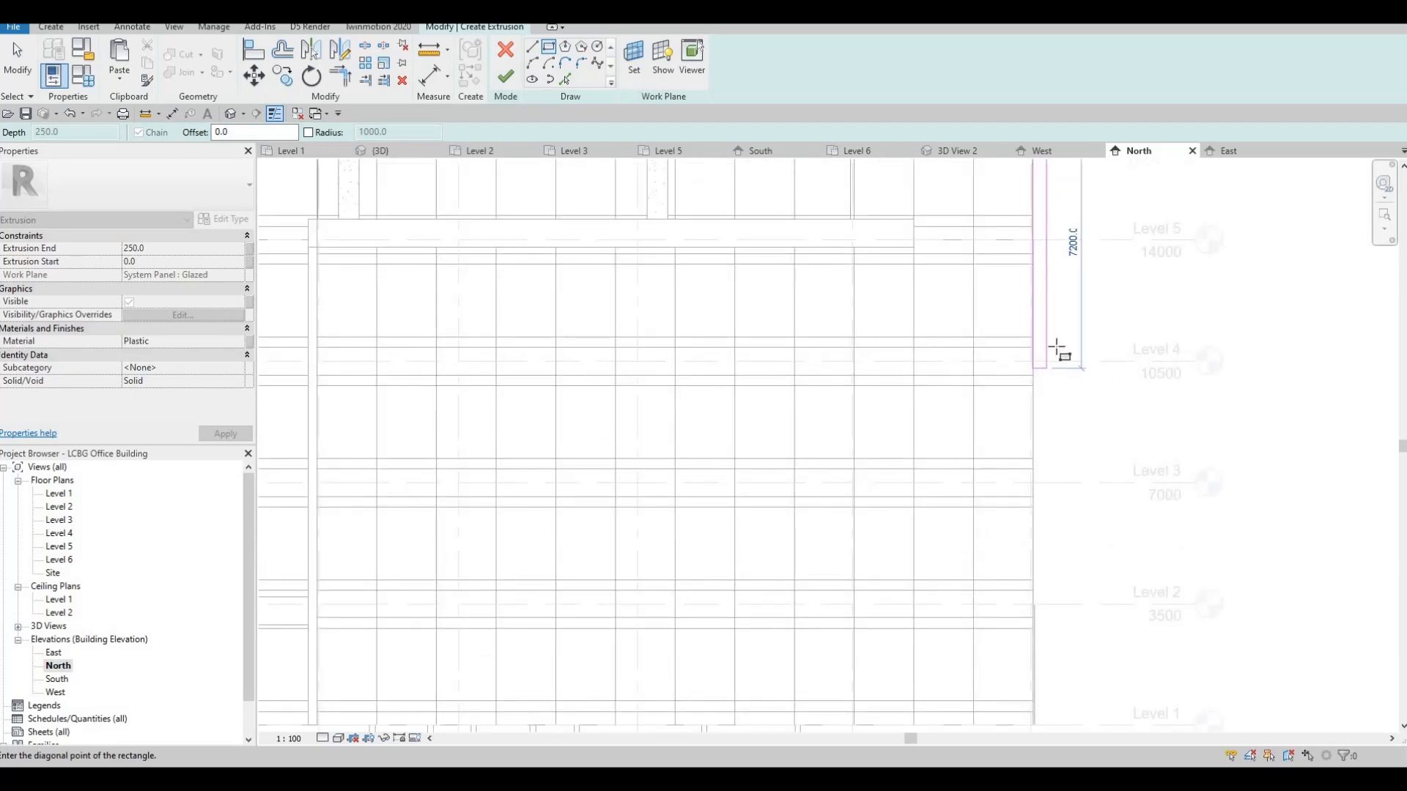
pyautogui.click(1059, 359)
pyautogui.press('Escape')
pyautogui.press('Escape')
pyautogui.press('Escape')
pyautogui.moveTo(1063, 355); pyautogui.dragTo(1055, 496, button='middle')
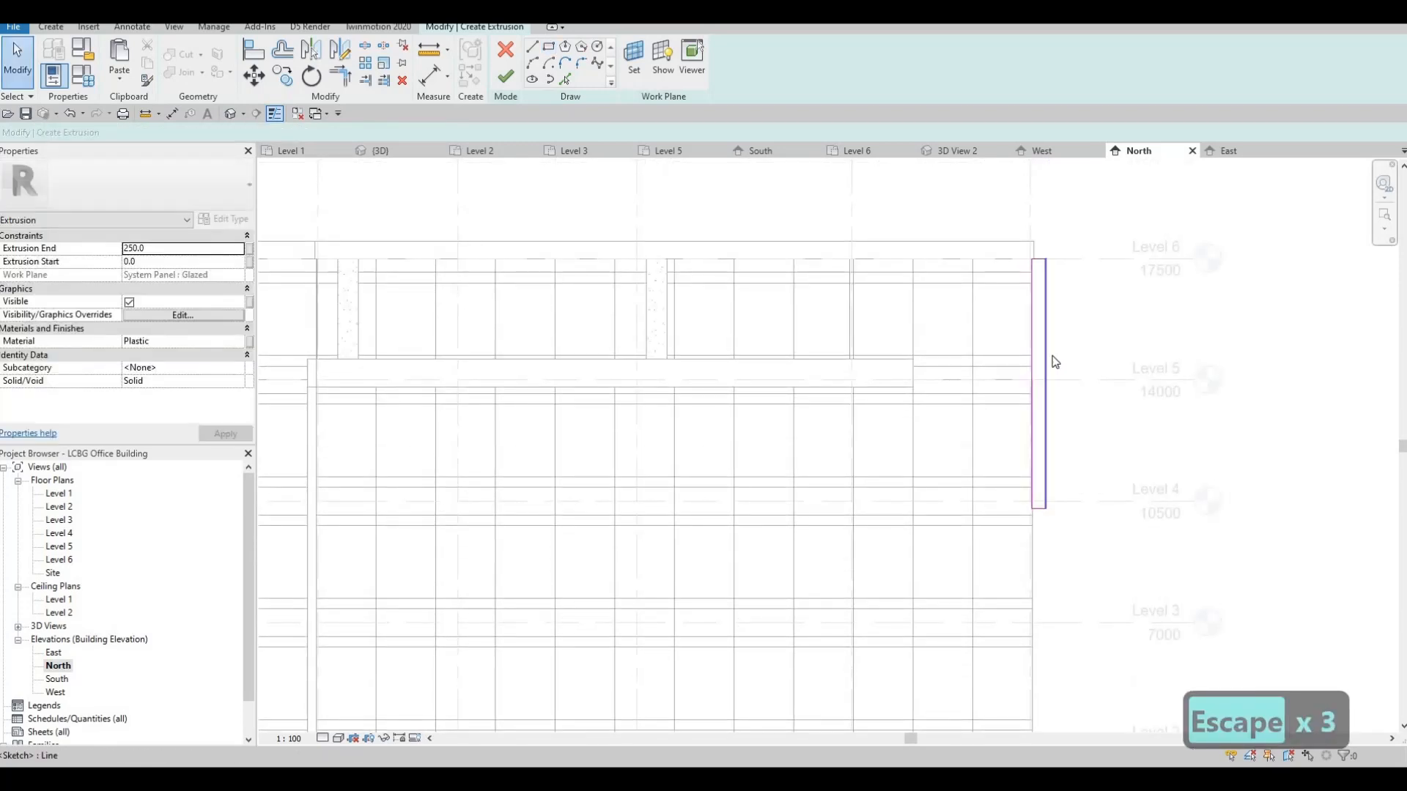
# Step: Set the width of the vertical rectangle along the facade edge at grid A to 500 mm
pyautogui.click(1045, 505)
pyautogui.scroll(3, 1046, 539)
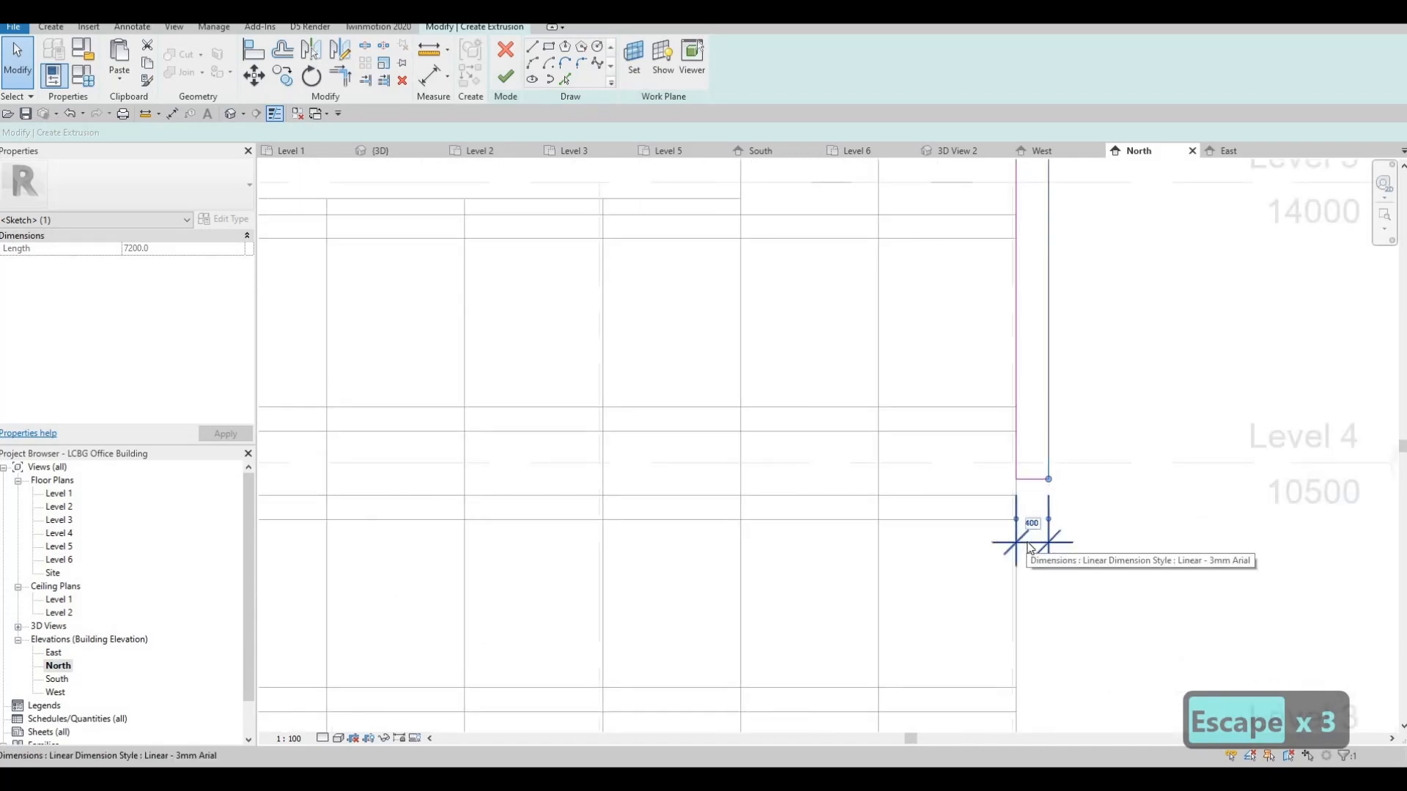
pyautogui.hotkey('ctrl', 'z')
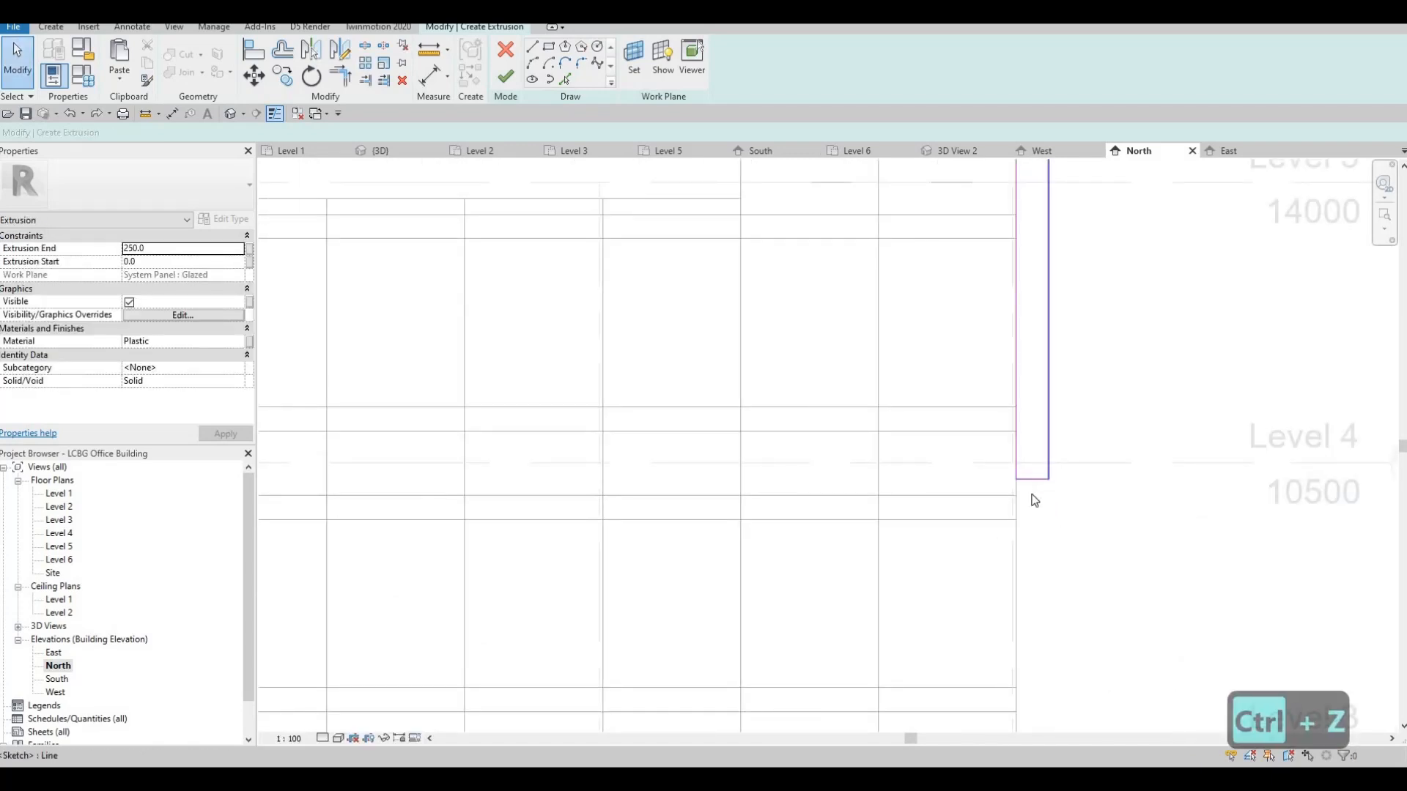
pyautogui.click(1035, 501)
pyautogui.write('500')
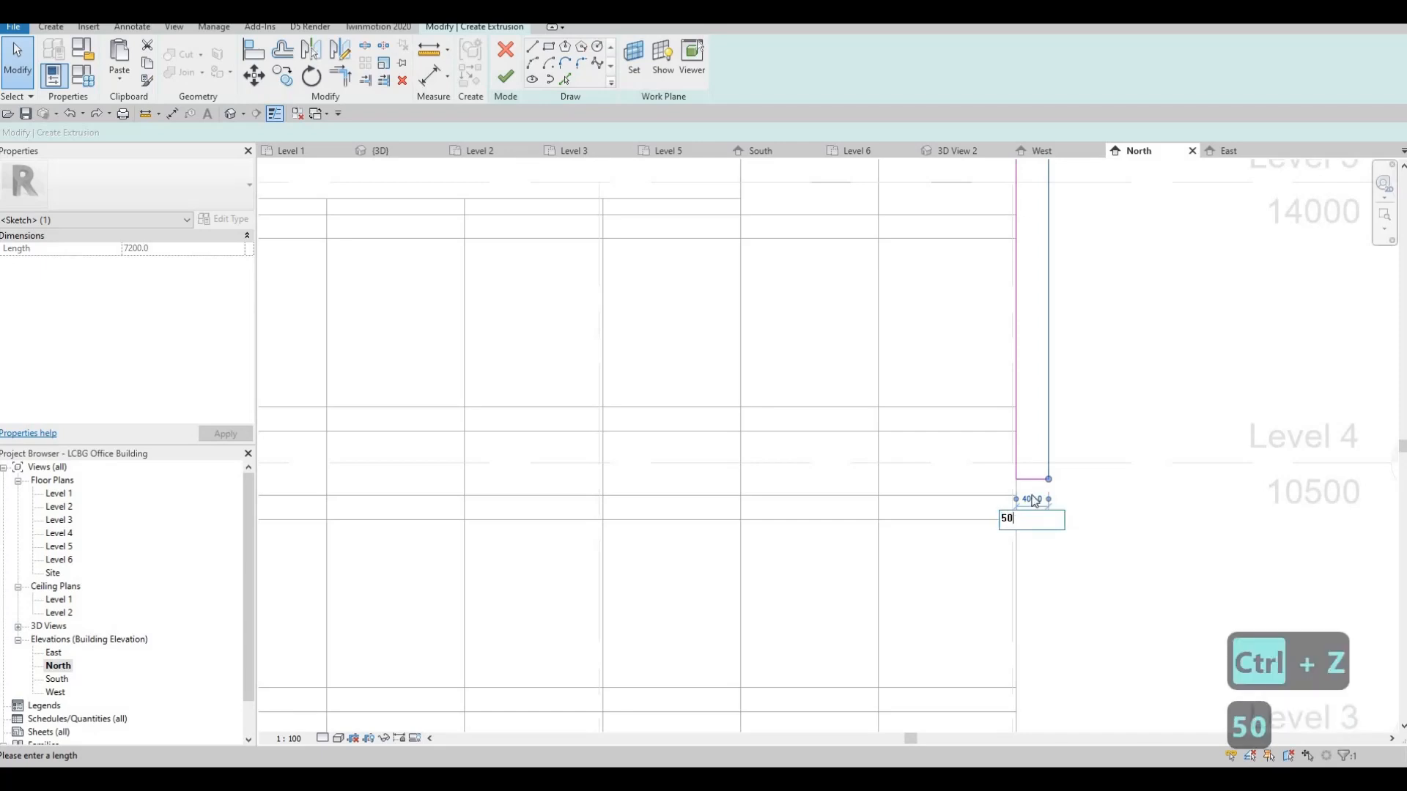
pyautogui.press('Return')
pyautogui.press('Escape')
pyautogui.press('Escape')
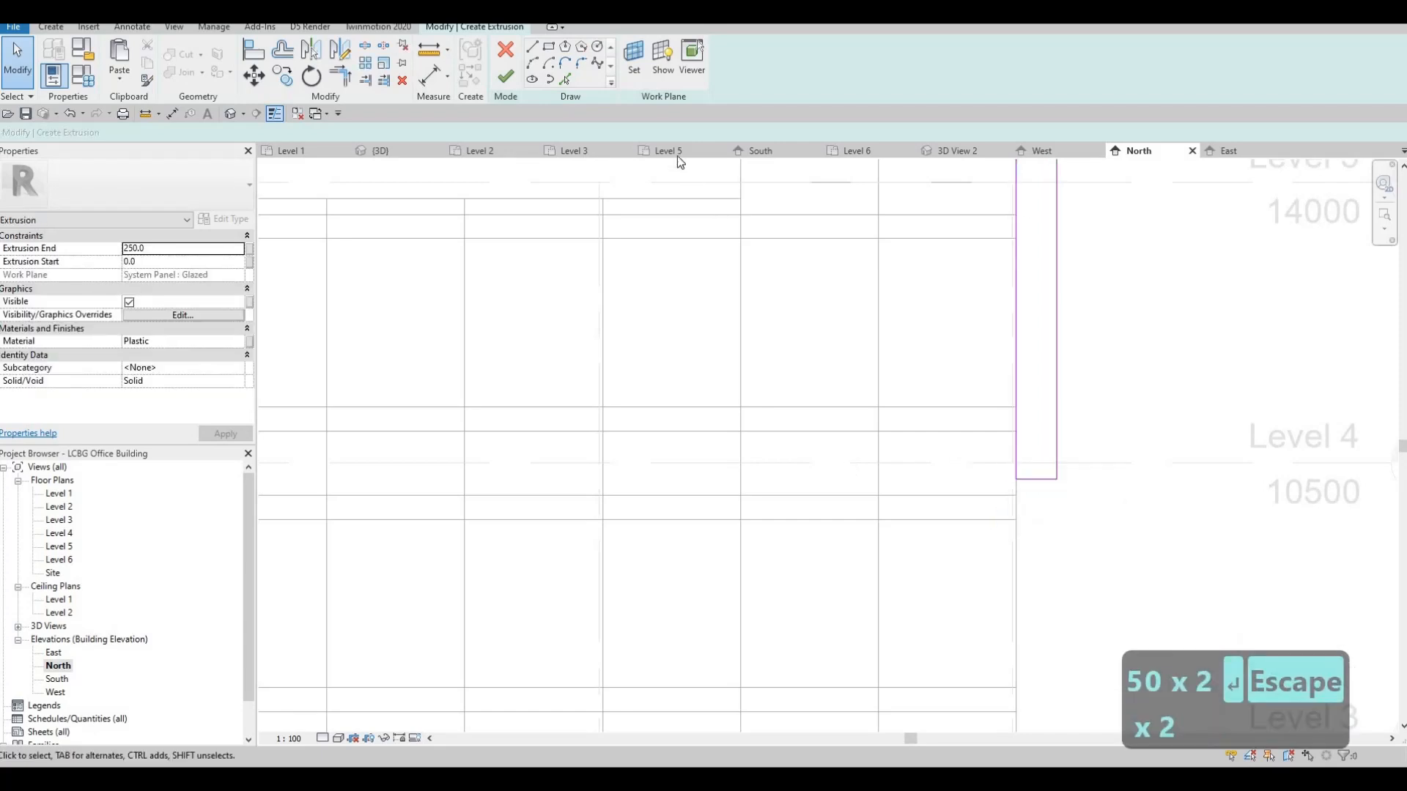
# Step: Sketch a horizontal rectangle about 11475 mm long and 373 mm high along Level 4, from the vertical strip to grid C
pyautogui.click(1016, 449)
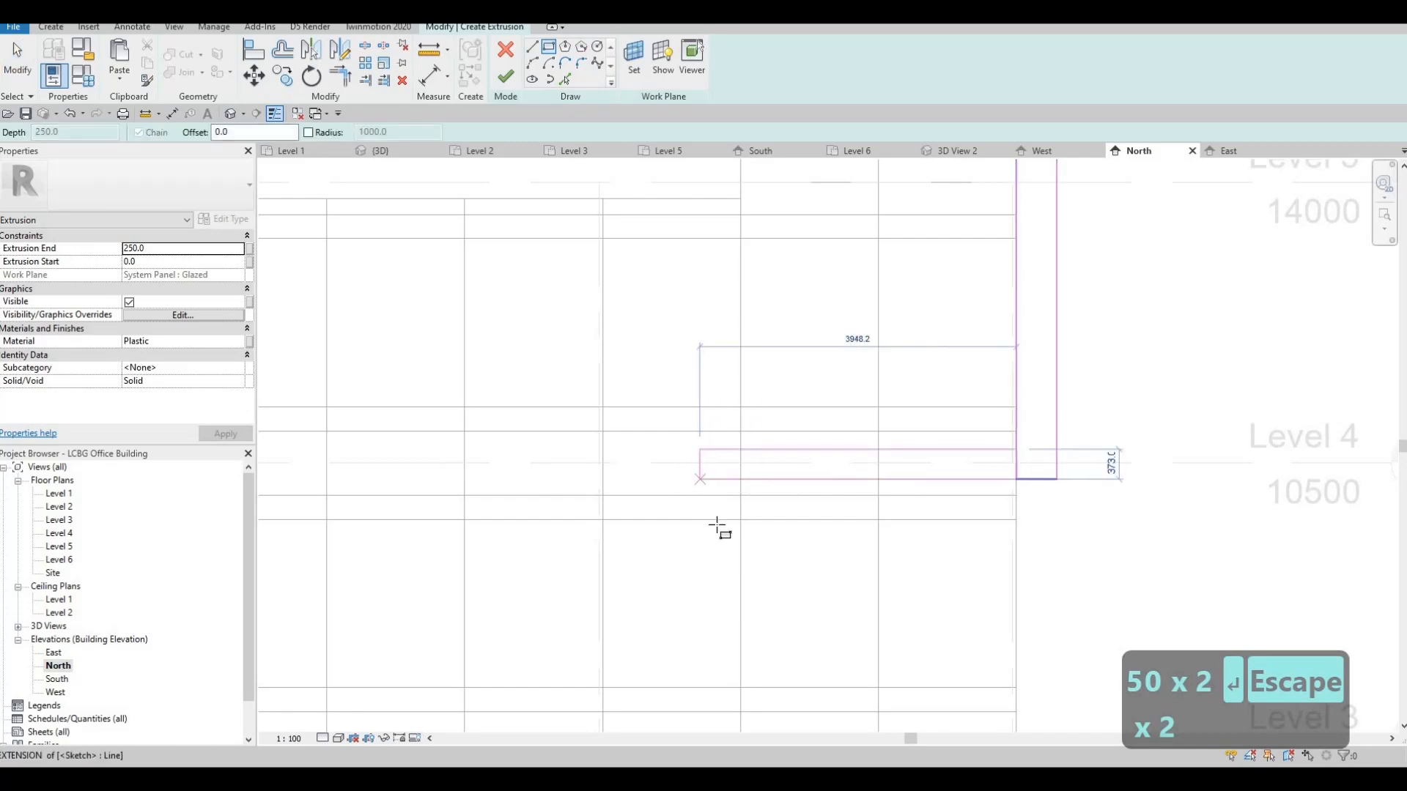
pyautogui.moveTo(513, 523); pyautogui.dragTo(1036, 564, button='middle')
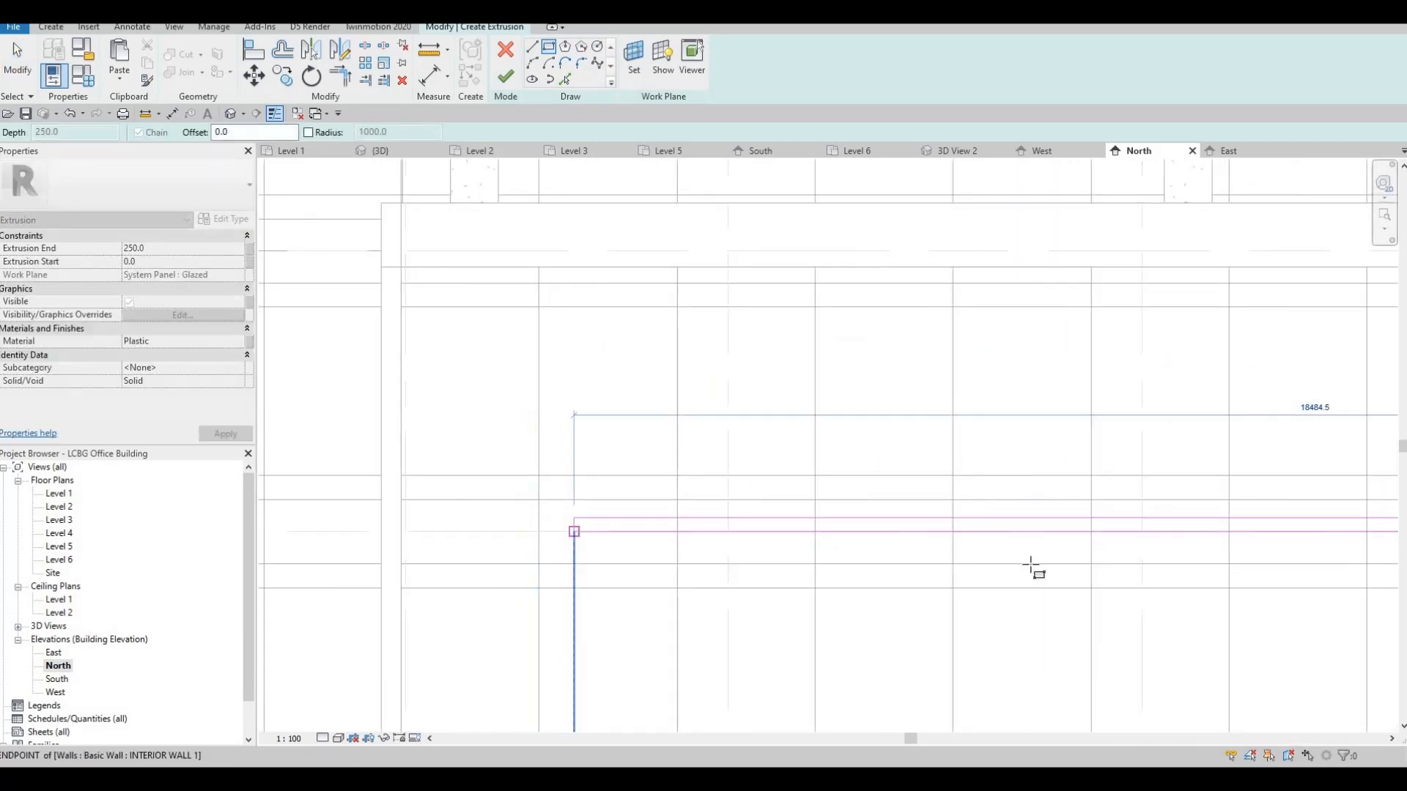
pyautogui.scroll(-3, 744, 527)
pyautogui.scroll(-2, 669, 509)
pyautogui.scroll(-2, 574, 512)
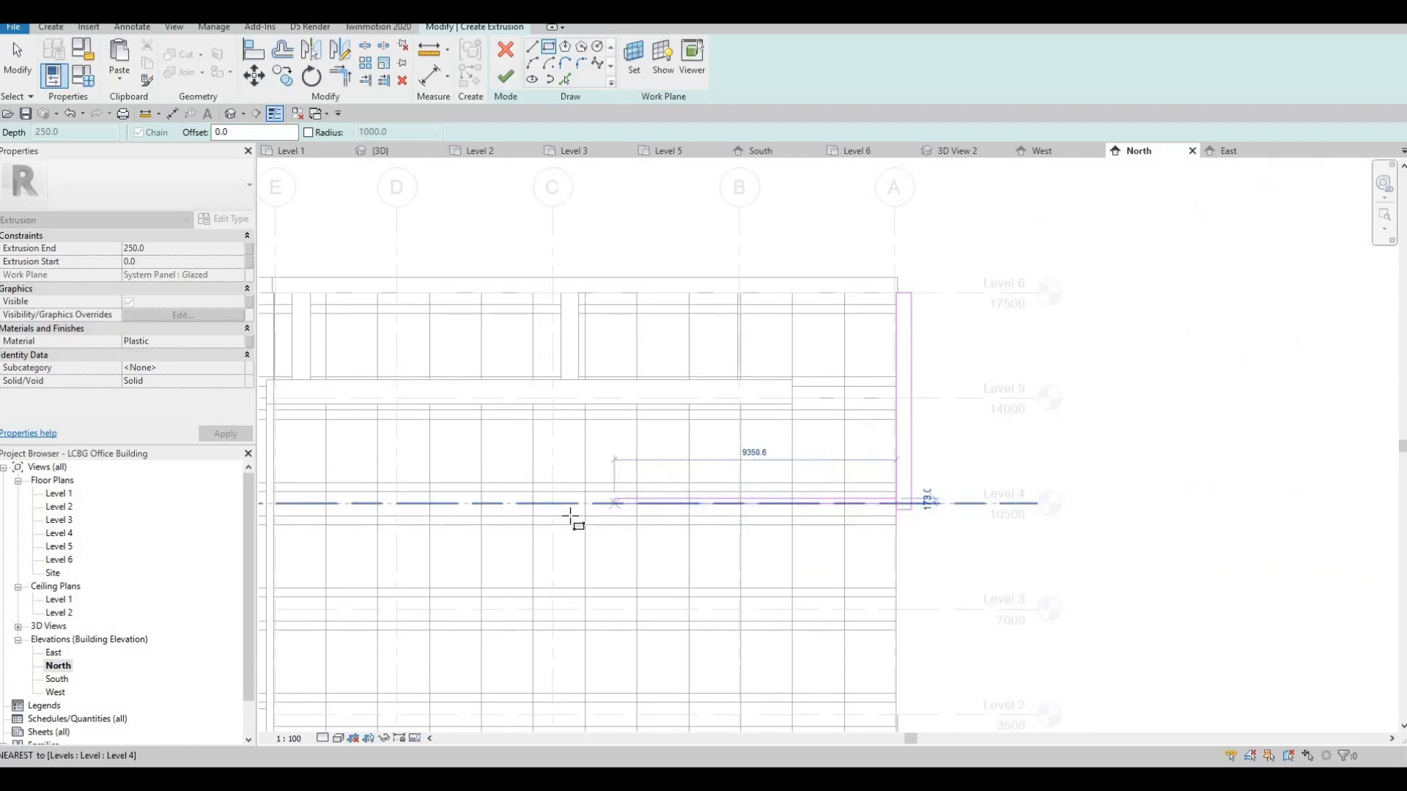
pyautogui.scroll(2, 551, 507)
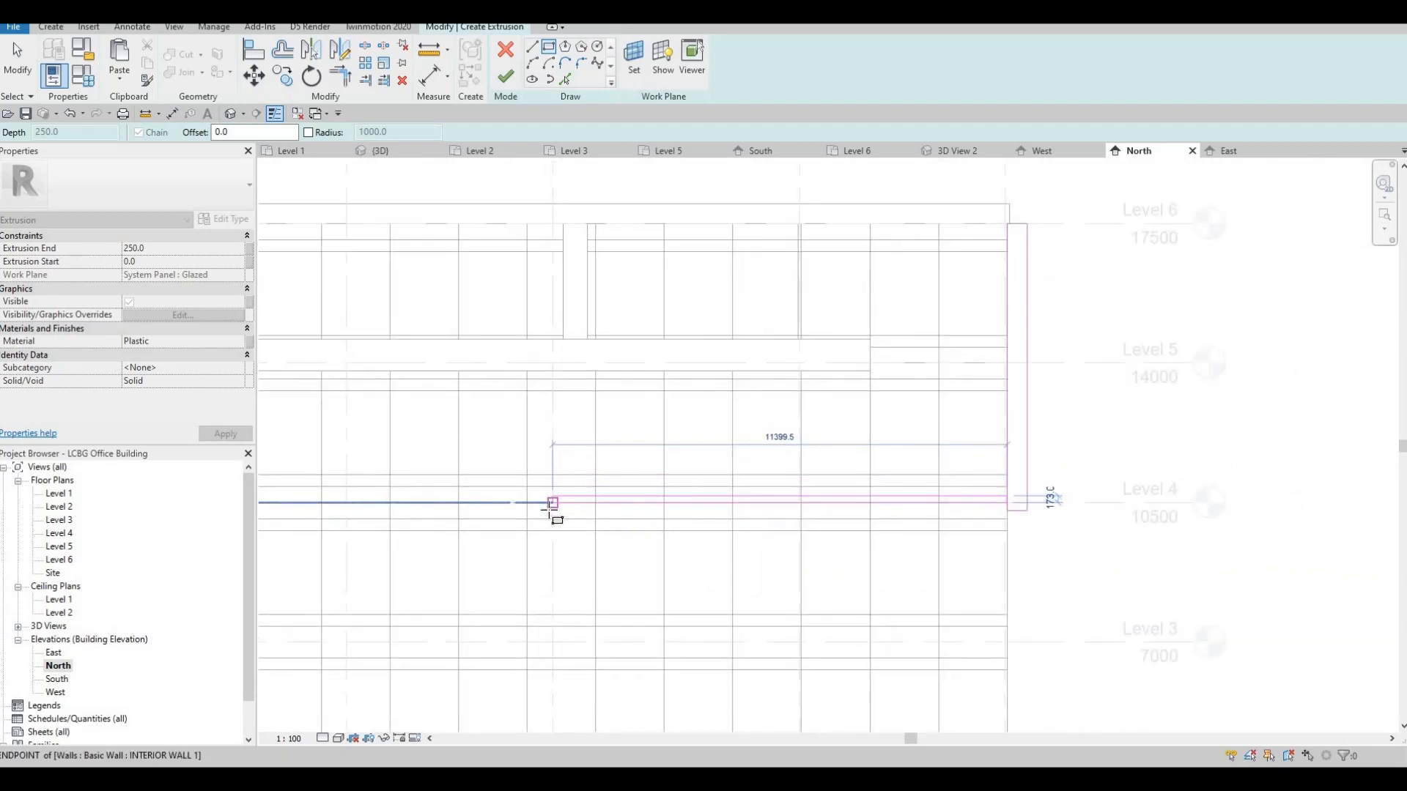
pyautogui.click(551, 504)
pyautogui.press('Escape')
pyautogui.press('Escape')
pyautogui.press('Escape')
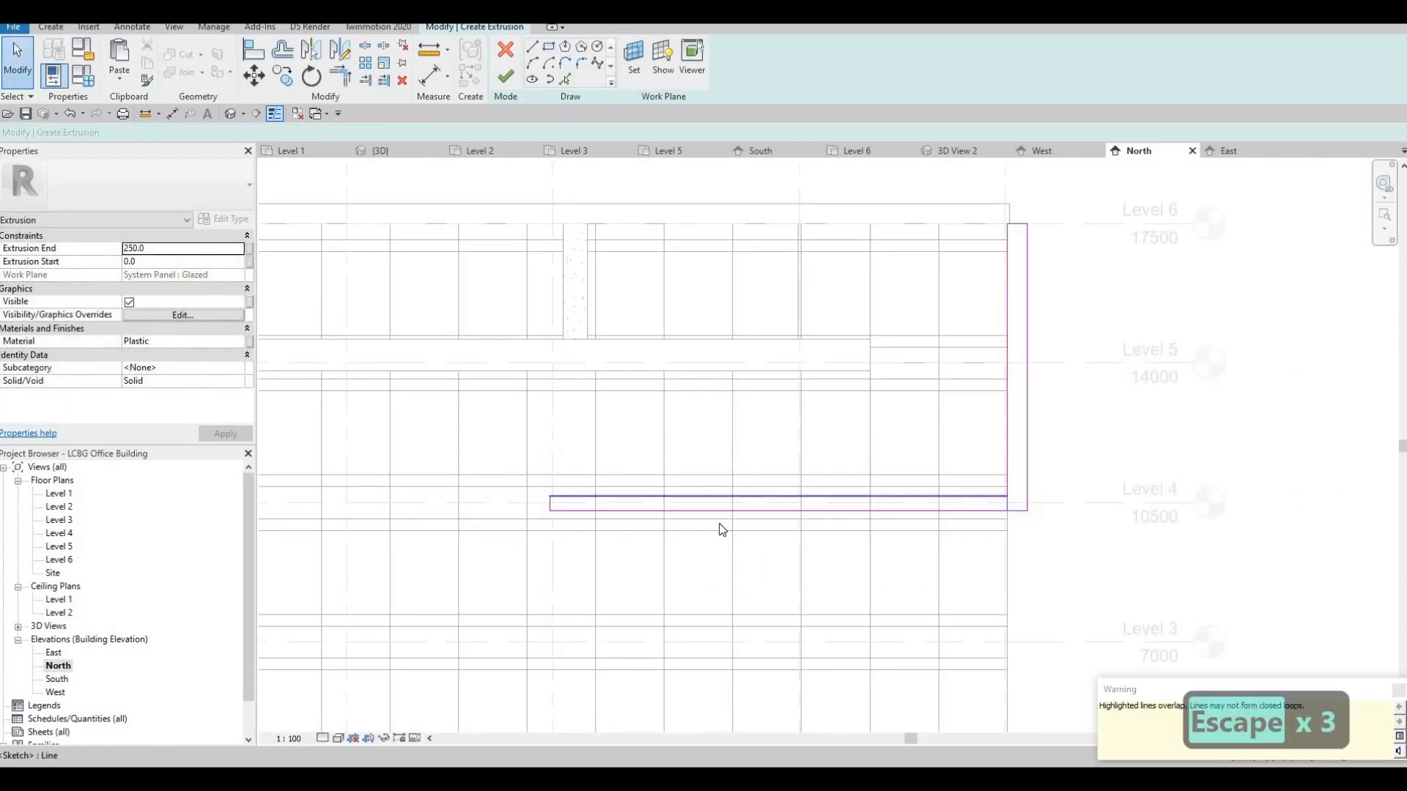
# Step: Set the height of the horizontal rectangle along Level 4 to 500 mm by adjusting its upper line
pyautogui.click(727, 511)
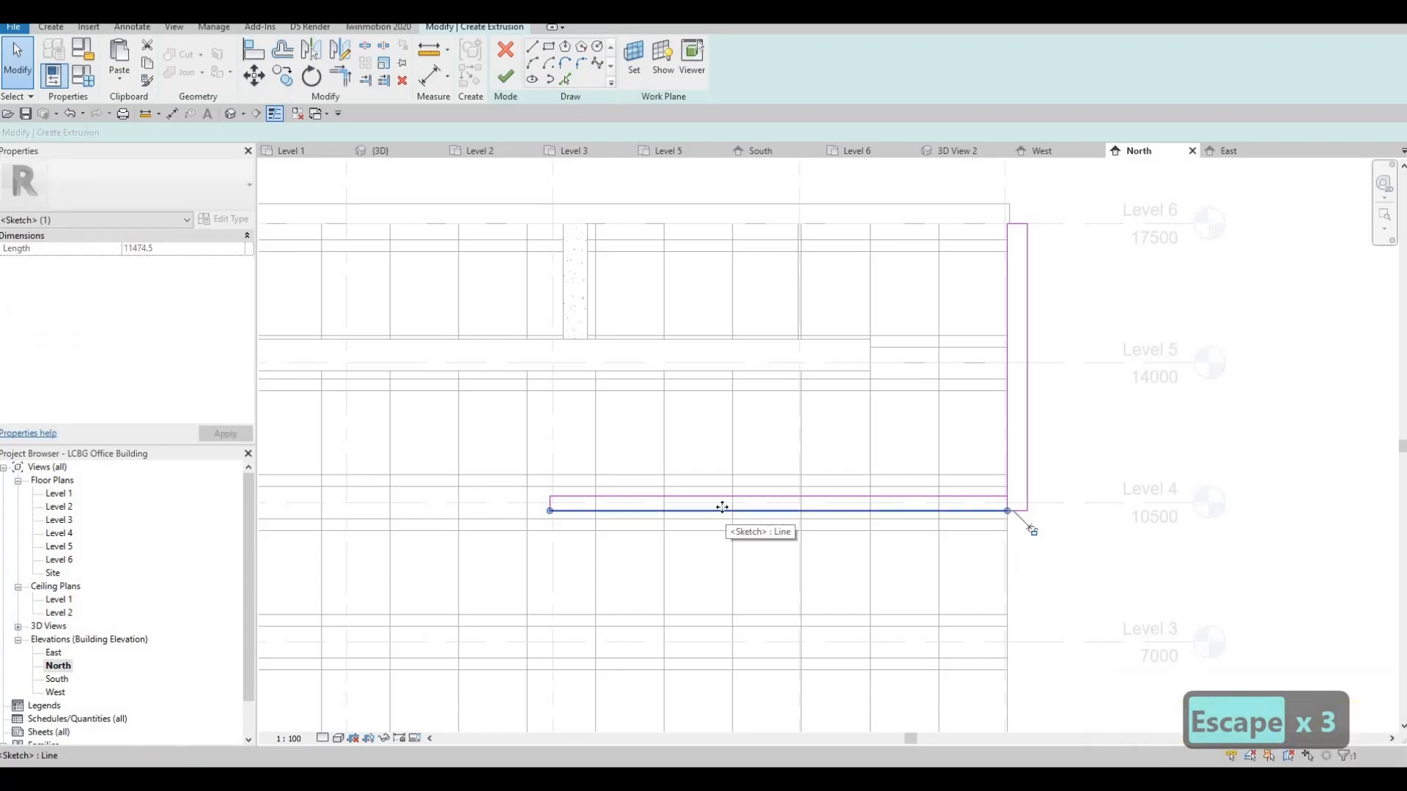
pyautogui.scroll(1, 720, 510)
pyautogui.press('Escape')
pyautogui.press('Escape')
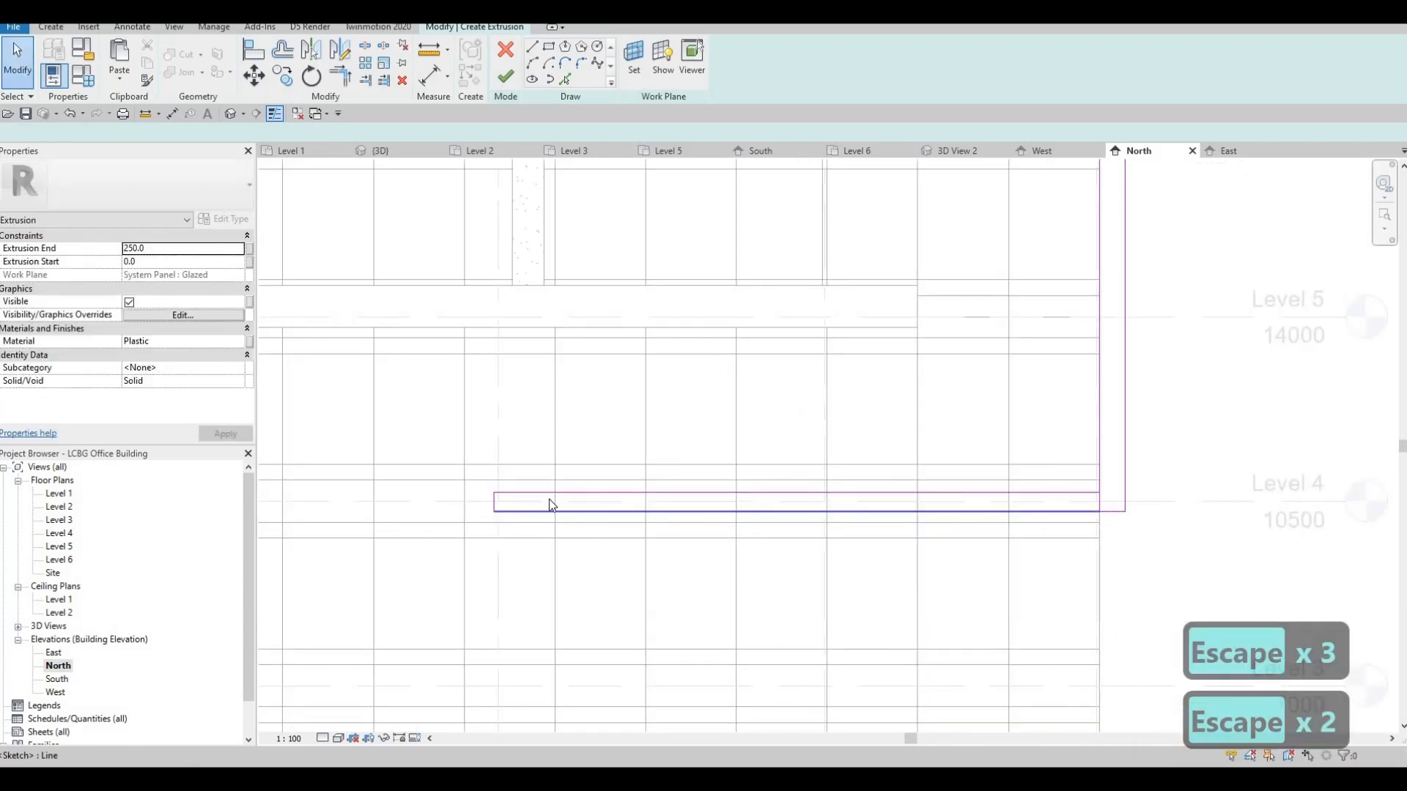
pyautogui.click(548, 499)
pyautogui.press('Escape')
pyautogui.click(548, 498)
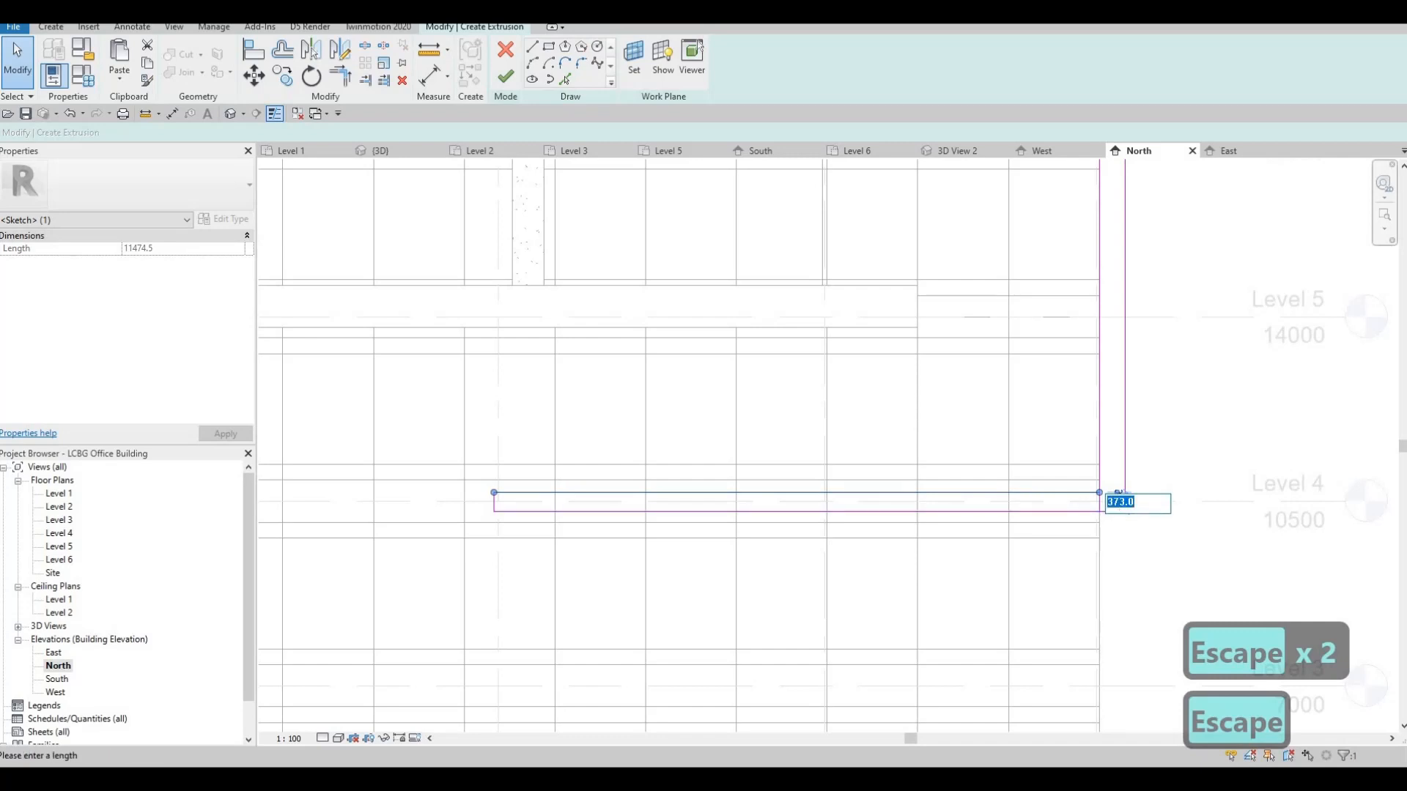
pyautogui.write('500')
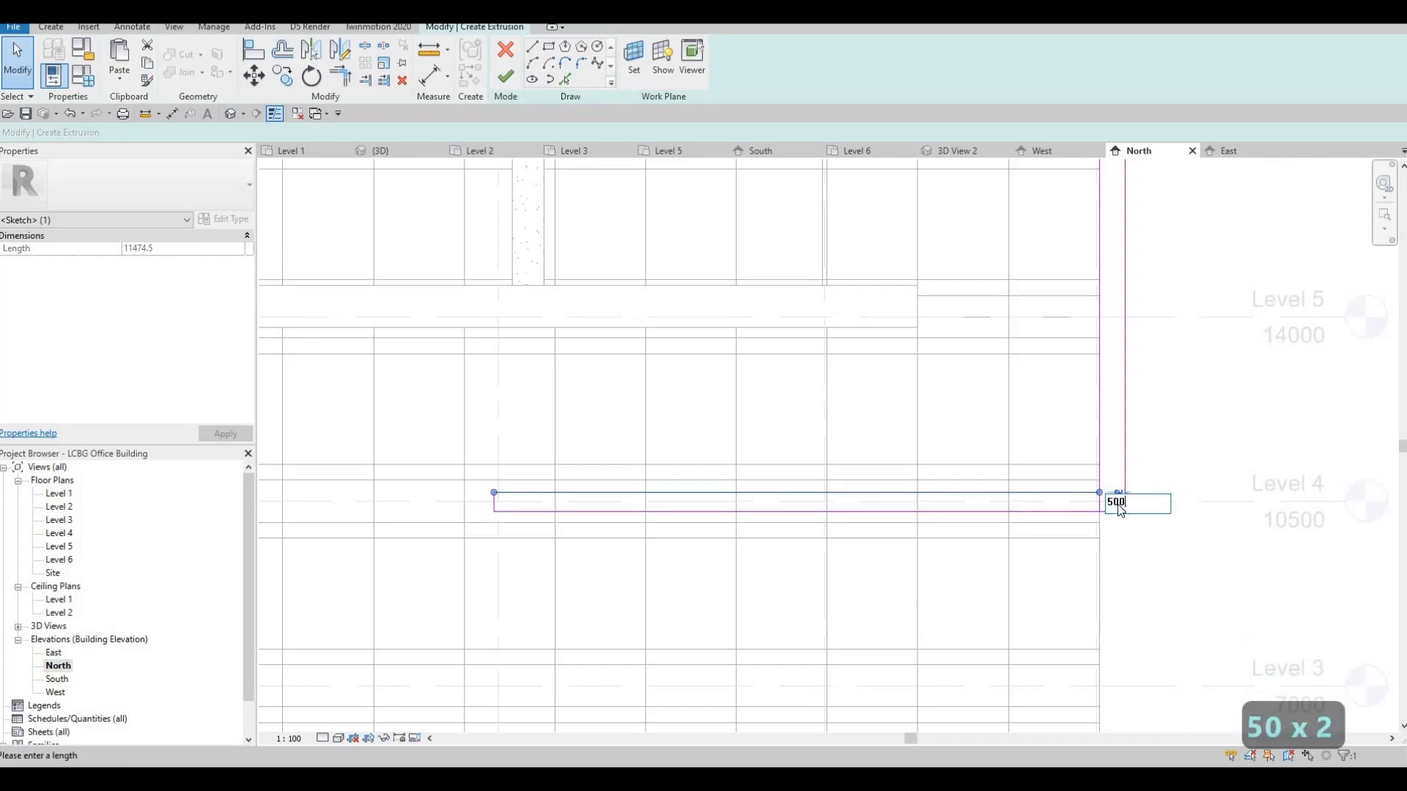
pyautogui.press('Return')
pyautogui.press('Escape')
pyautogui.press('Escape')
# Step: Delete the short end lines where the vertical and horizontal strips meet at Level 4
pyautogui.moveTo(1036, 462); pyautogui.dragTo(1201, 569)
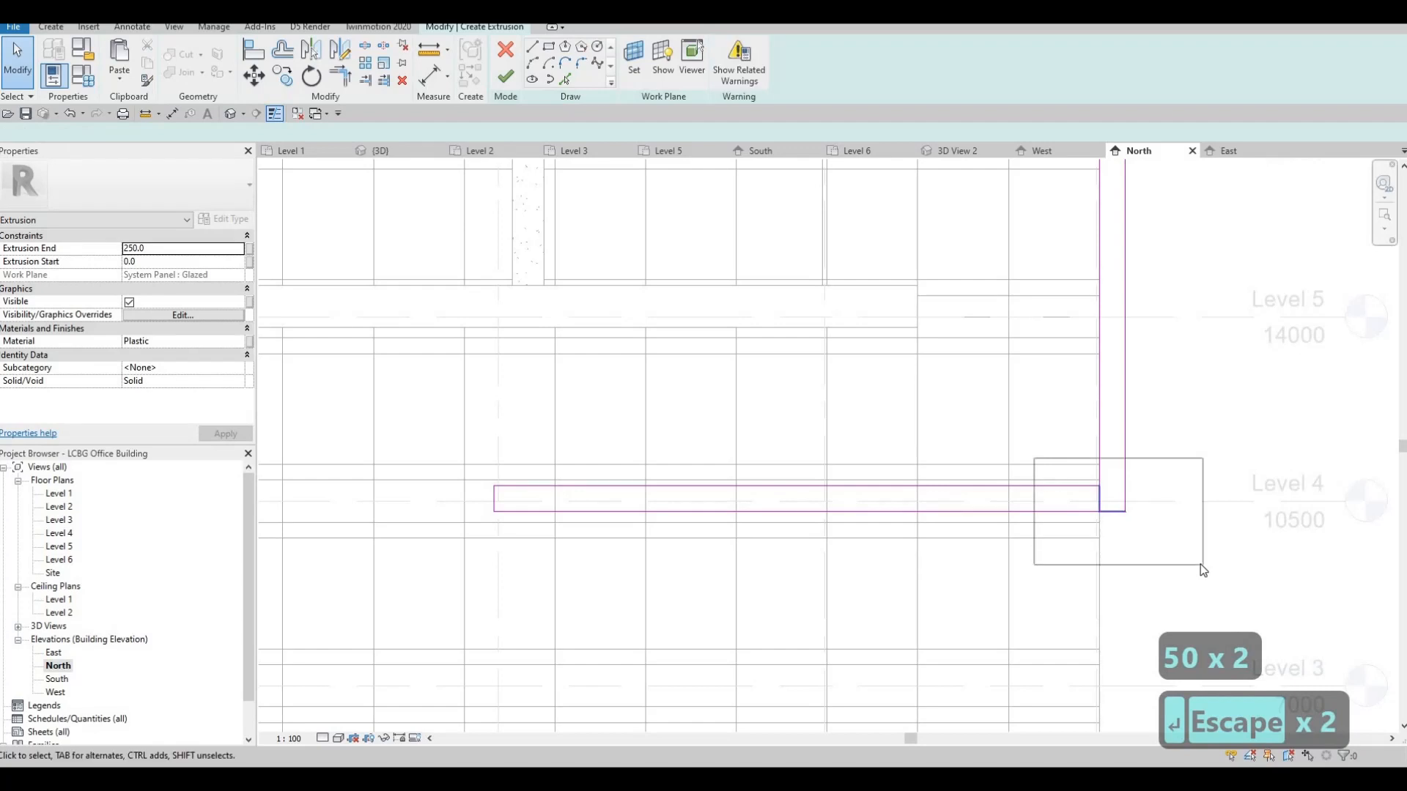
pyautogui.press('Delete')
pyautogui.press('Escape')
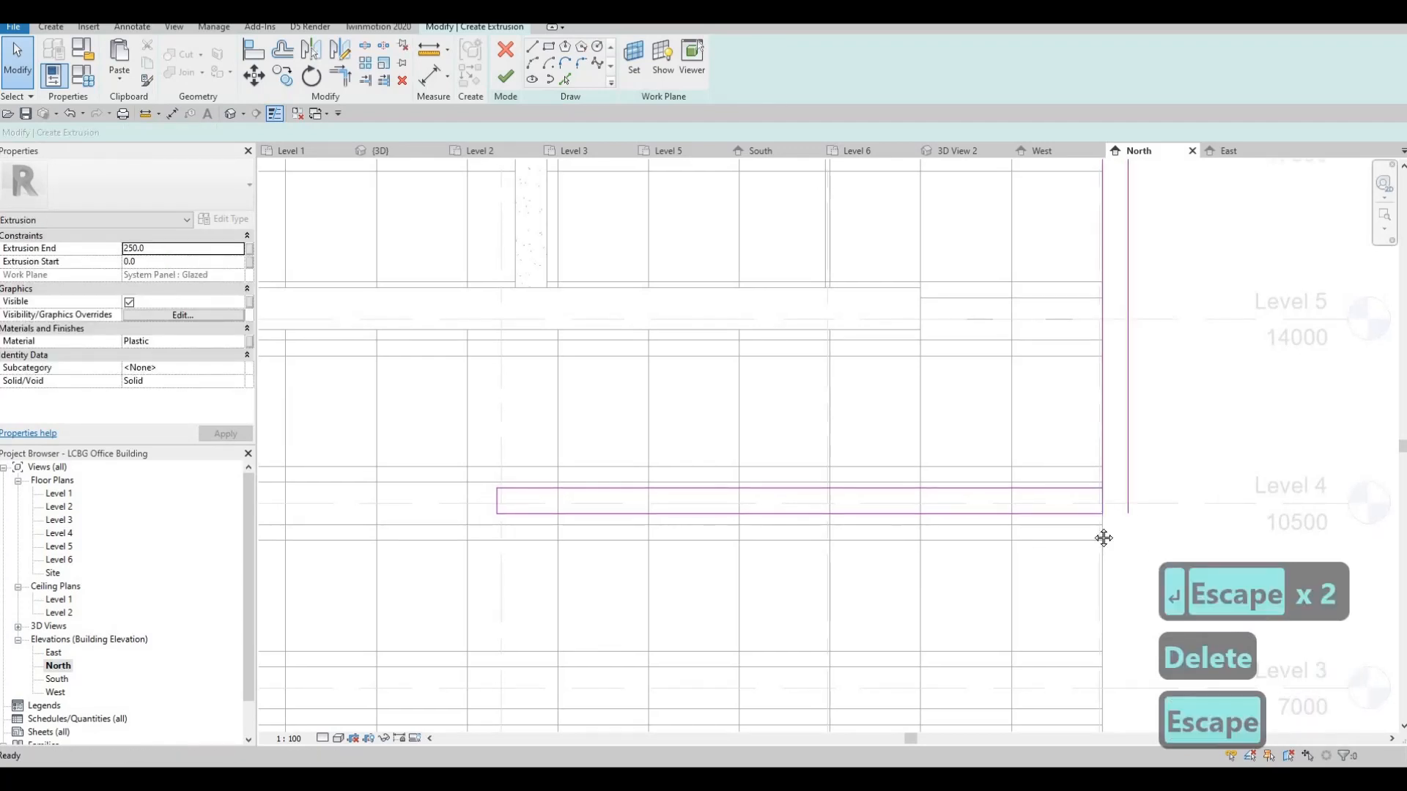
# Step: Nudge the three remaining lines of the horizontal strip at Level 4 slightly downward
pyautogui.moveTo(539, 486); pyautogui.dragTo(568, 495, button='middle')
pyautogui.press('Escape')
pyautogui.moveTo(477, 452); pyautogui.dragTo(1152, 575)
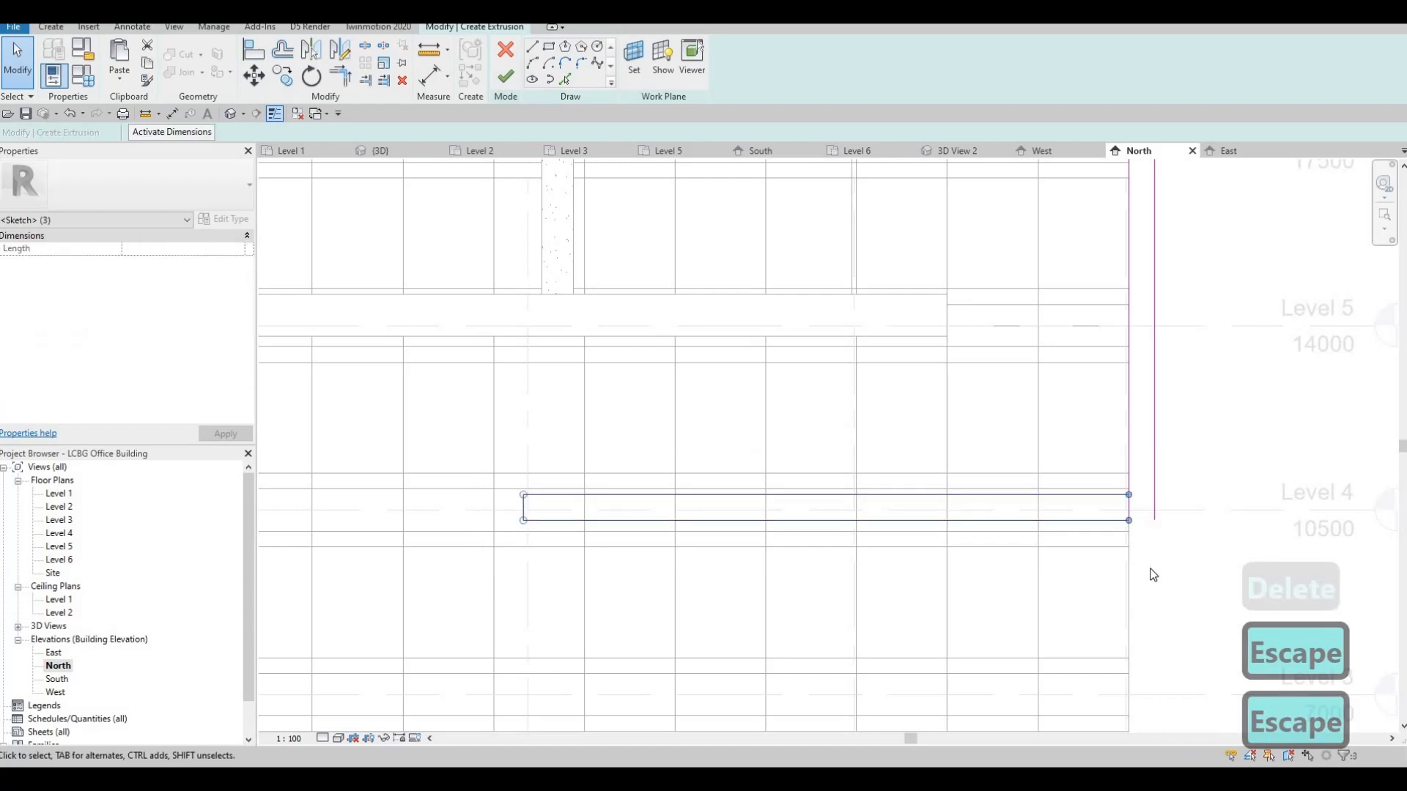
pyautogui.press('Down')
pyautogui.press('Escape')
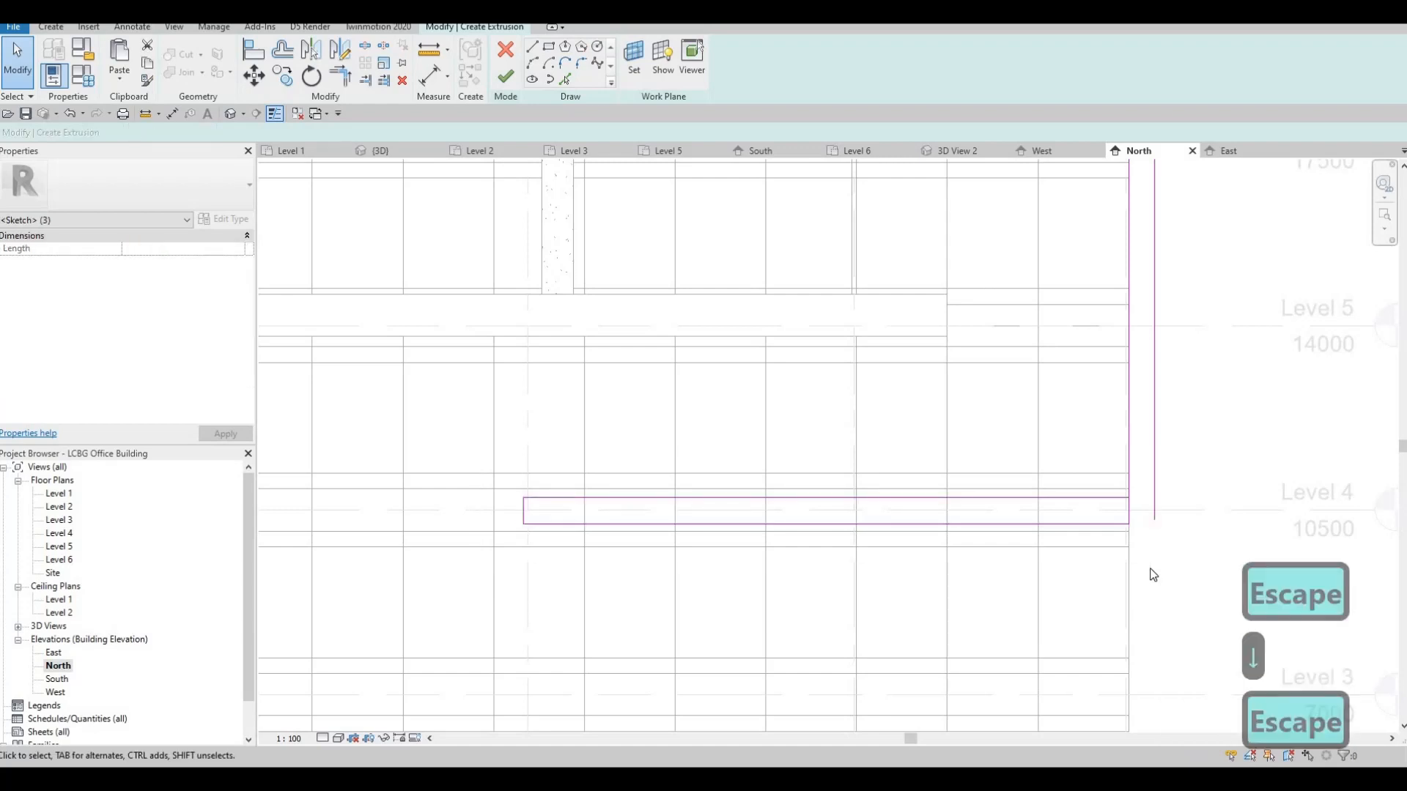
pyautogui.press('Escape')
pyautogui.press('Escape')
# Step: Trim the inner and outer corners between the horizontal and vertical strips to form one closed L-shaped outline
pyautogui.press('t')
pyautogui.press('r')
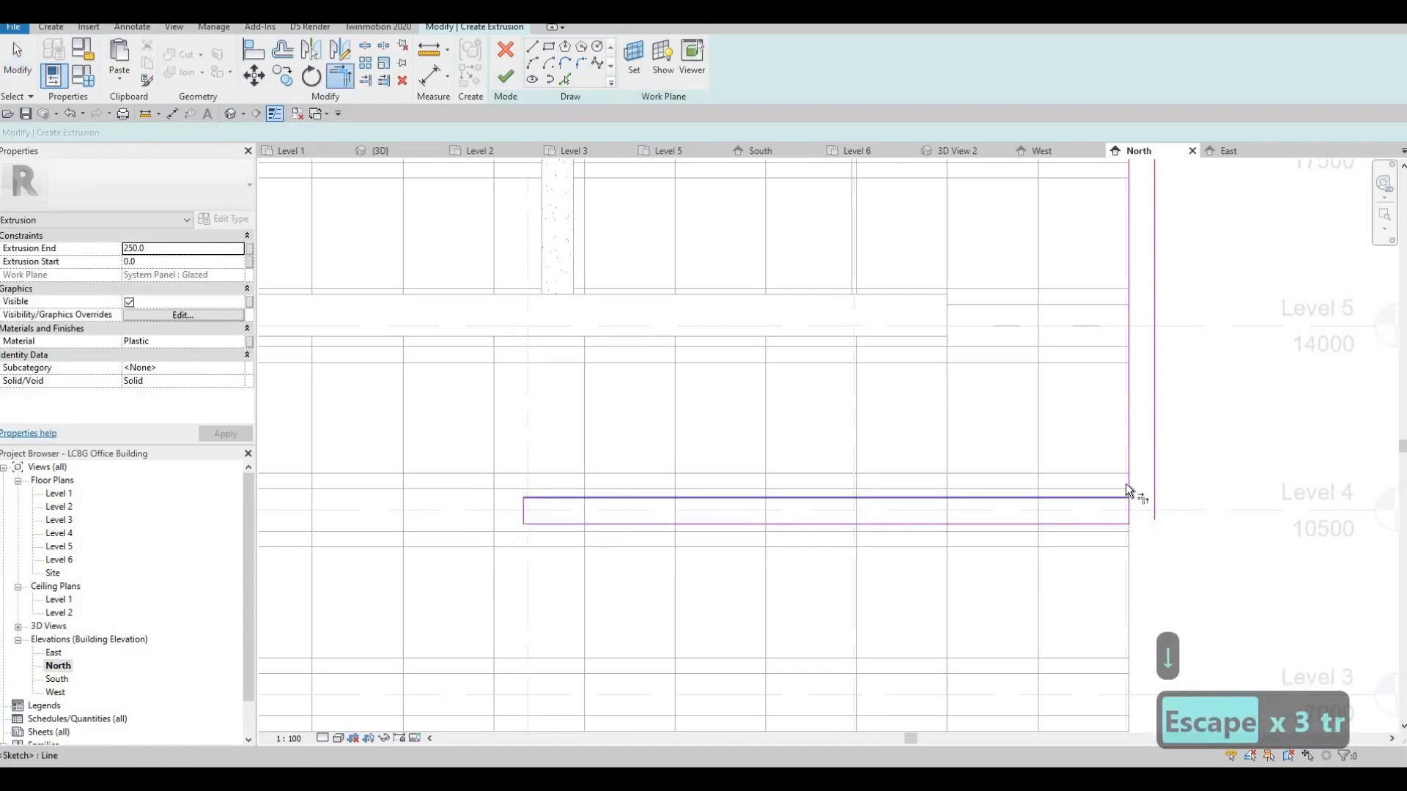
pyautogui.click(1114, 523)
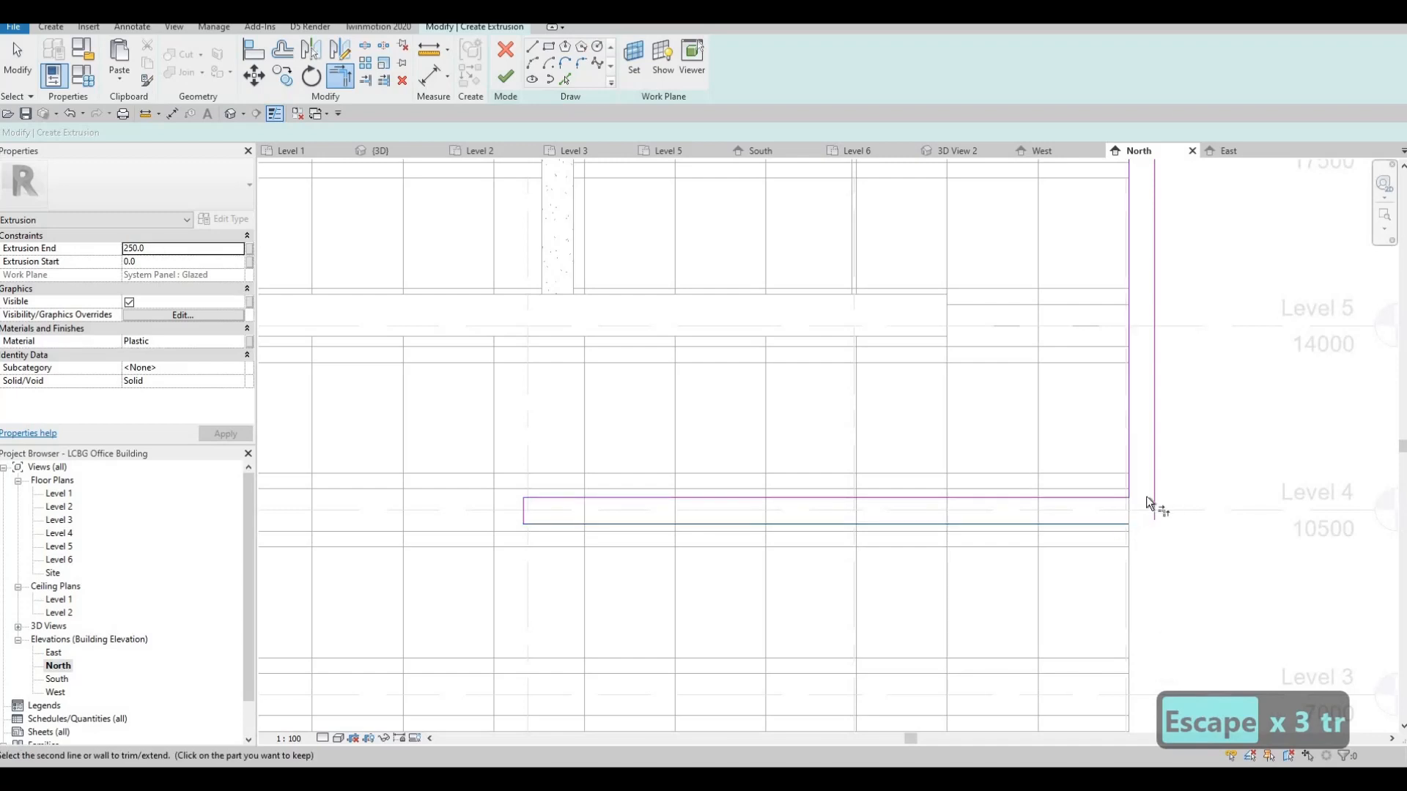
pyautogui.click(1152, 499)
pyautogui.press('Escape')
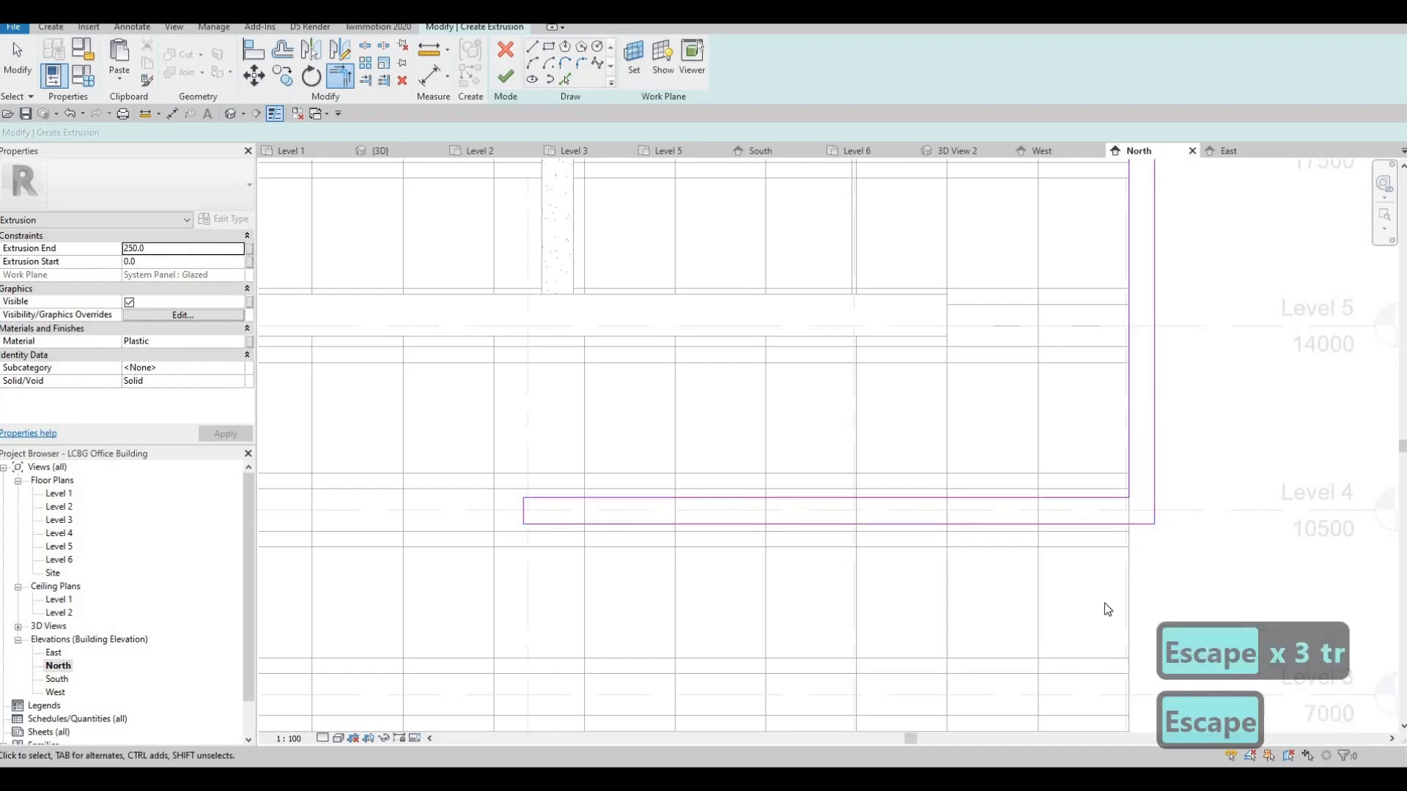
# Step: Try raising the vertical strip's upper end line from Level 6 to the top of the roof, and undo the move
pyautogui.scroll(-2, 1105, 603)
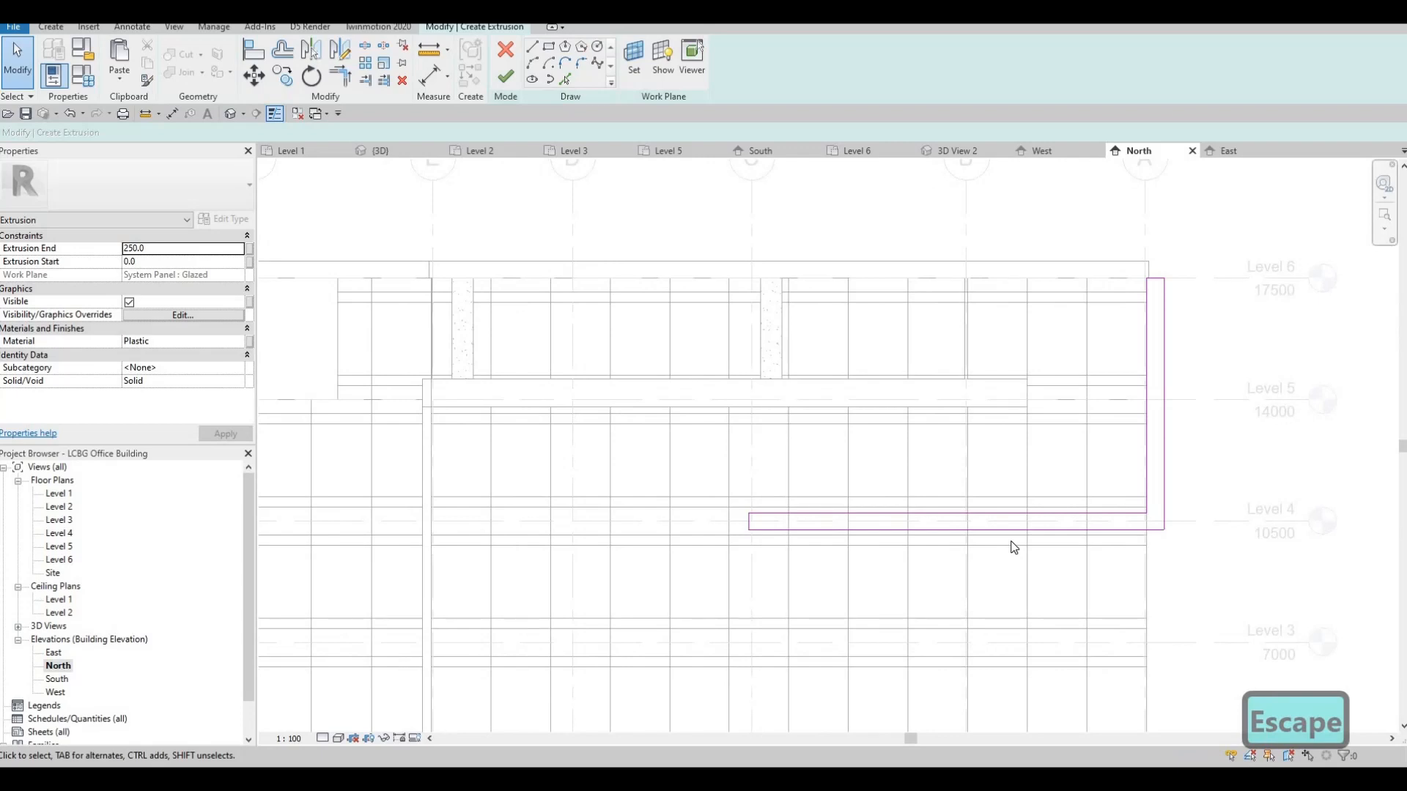
pyautogui.scroll(5, 1112, 481)
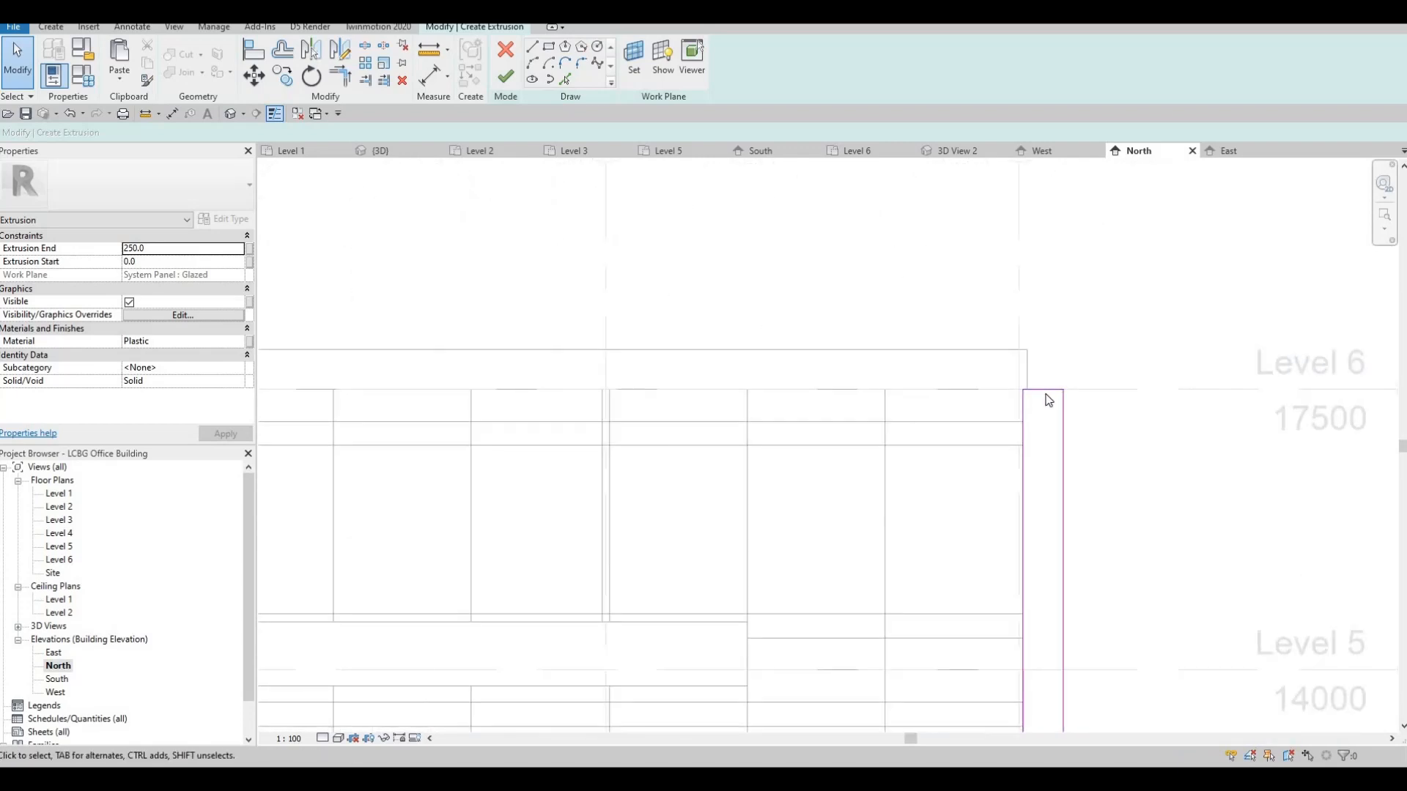
pyautogui.click(1046, 390)
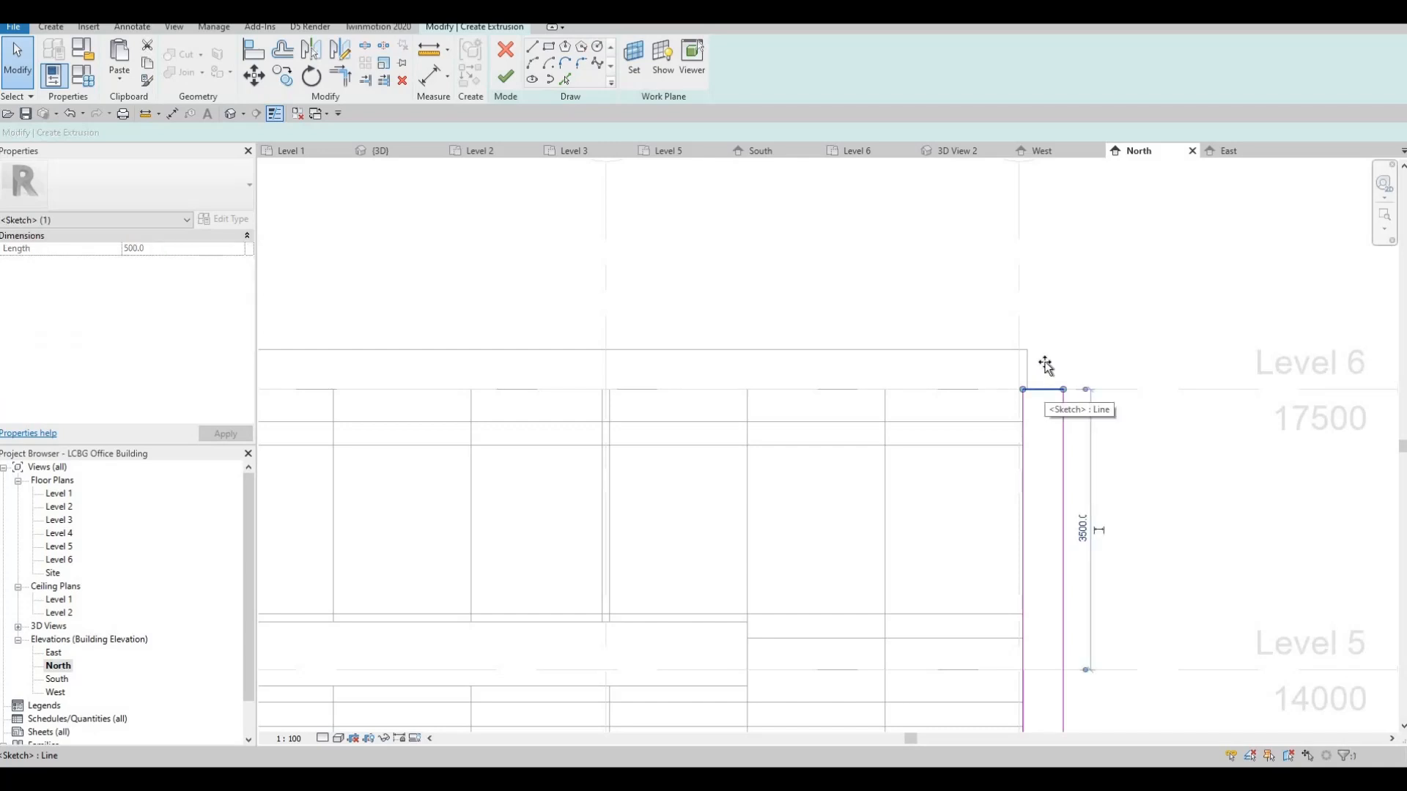
pyautogui.moveTo(1045, 352); pyautogui.dragTo(1045, 349)
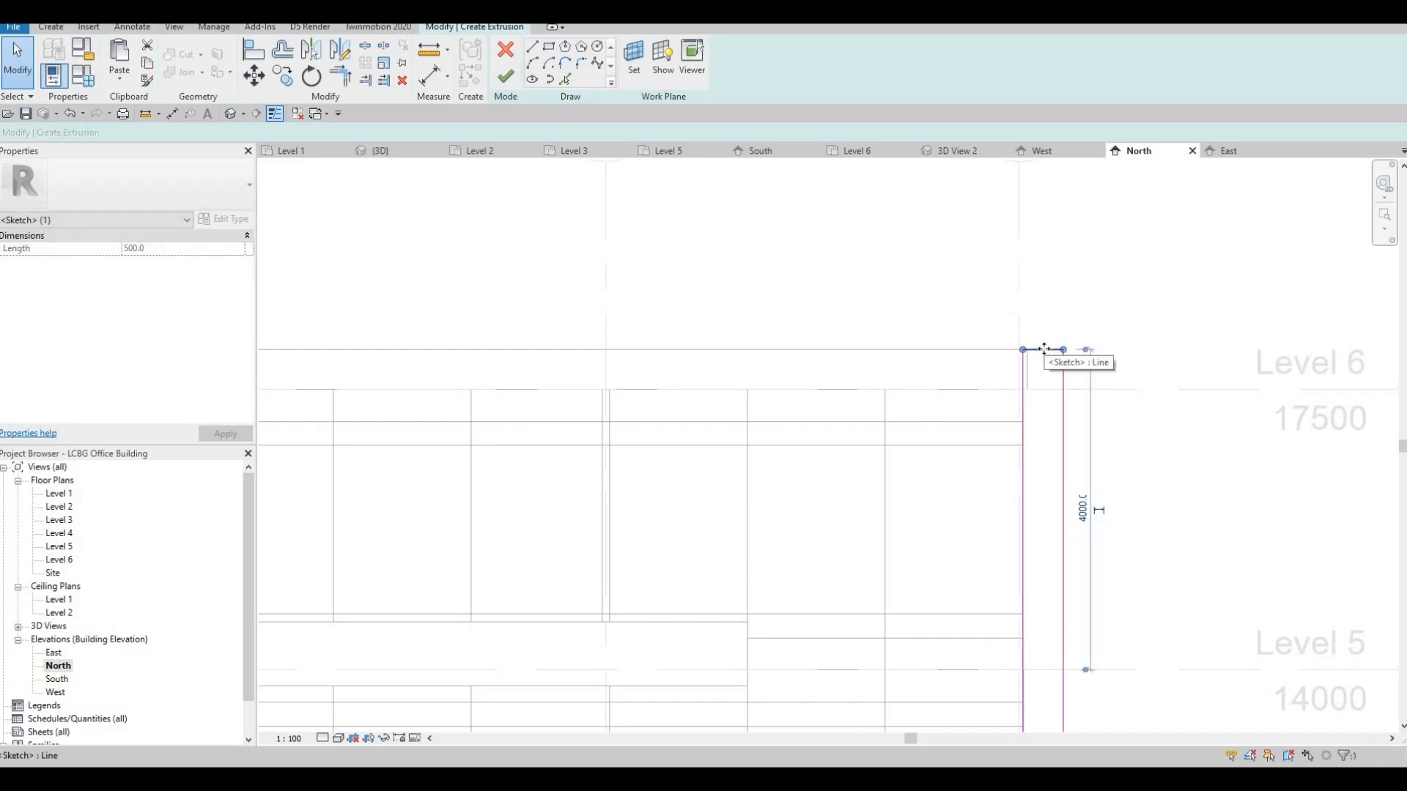
pyautogui.hotkey('ctrl', 'z')
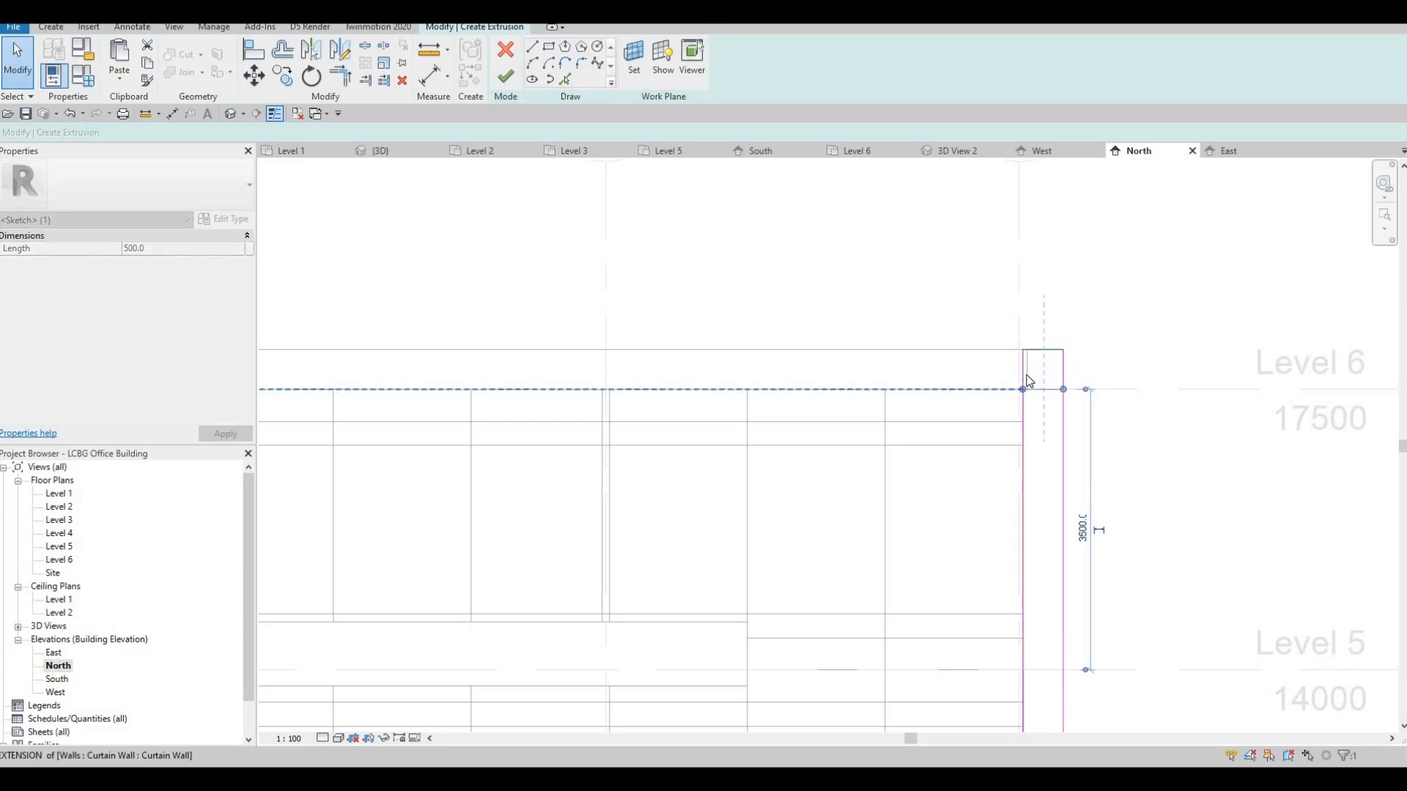
pyautogui.scroll(-5, 1078, 410)
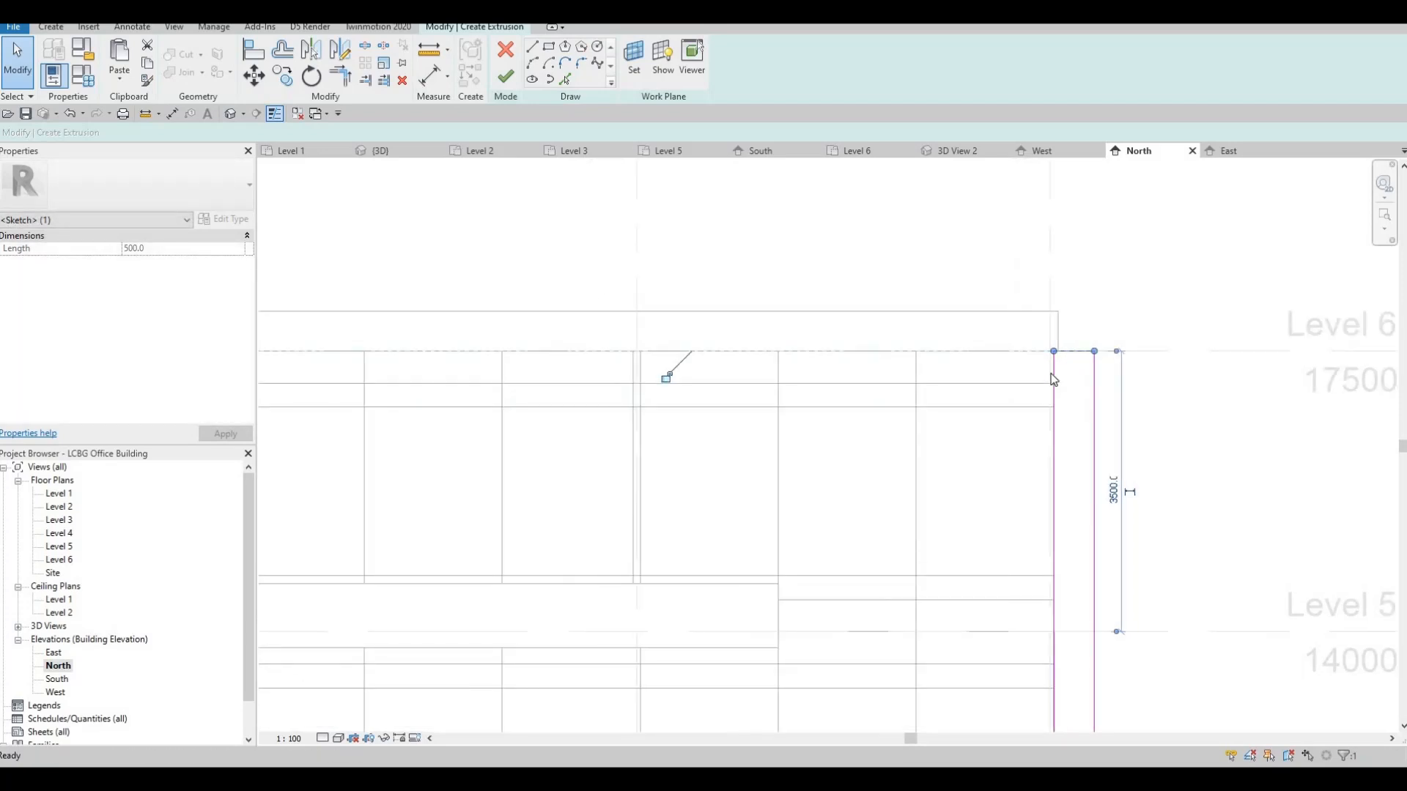
pyautogui.press('Escape')
# Step: Finish the L-shaped extrusion sketch and assign the Concrete, Precast material to the extrusion
pyautogui.click(507, 76)
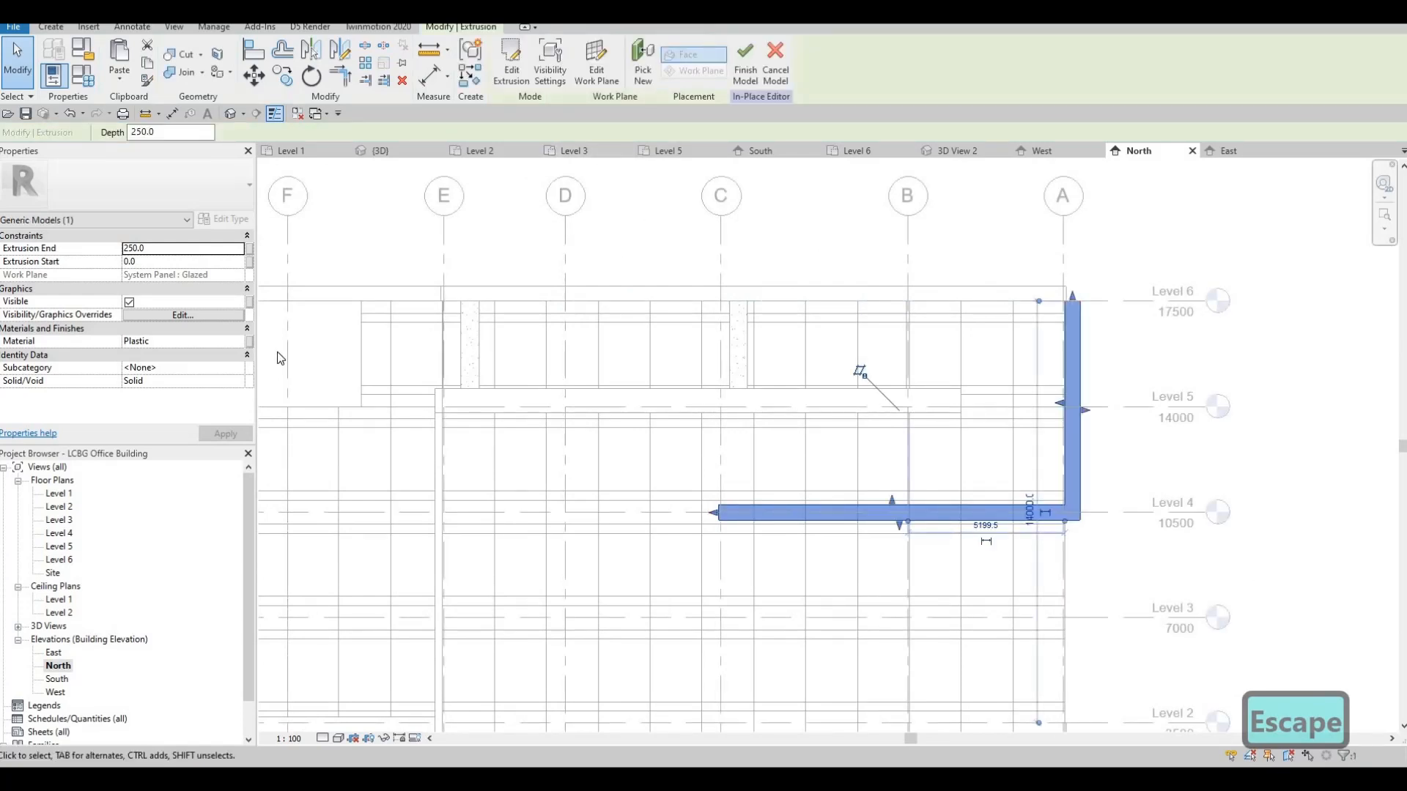
pyautogui.click(240, 344)
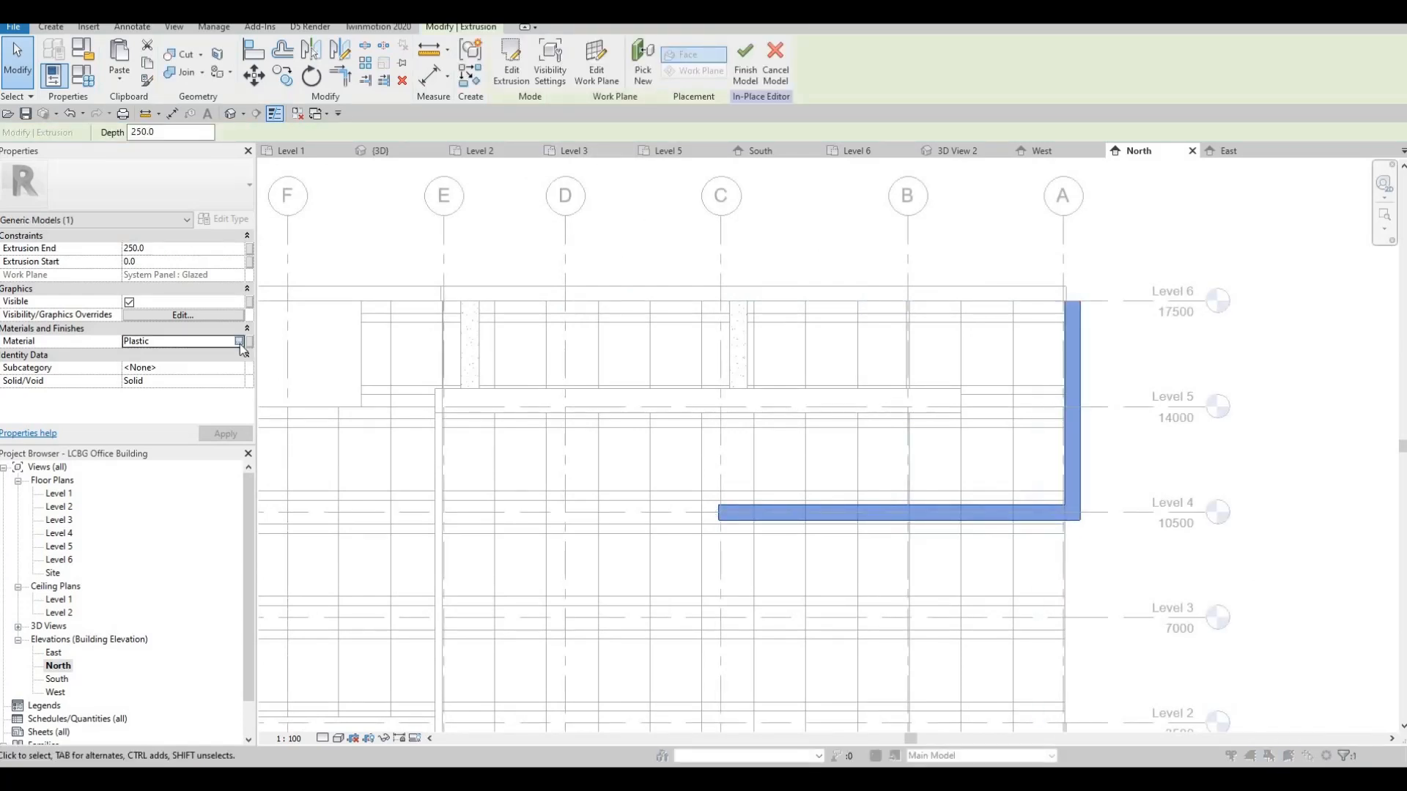
pyautogui.click(247, 342)
pyautogui.scroll(-8, 502, 296)
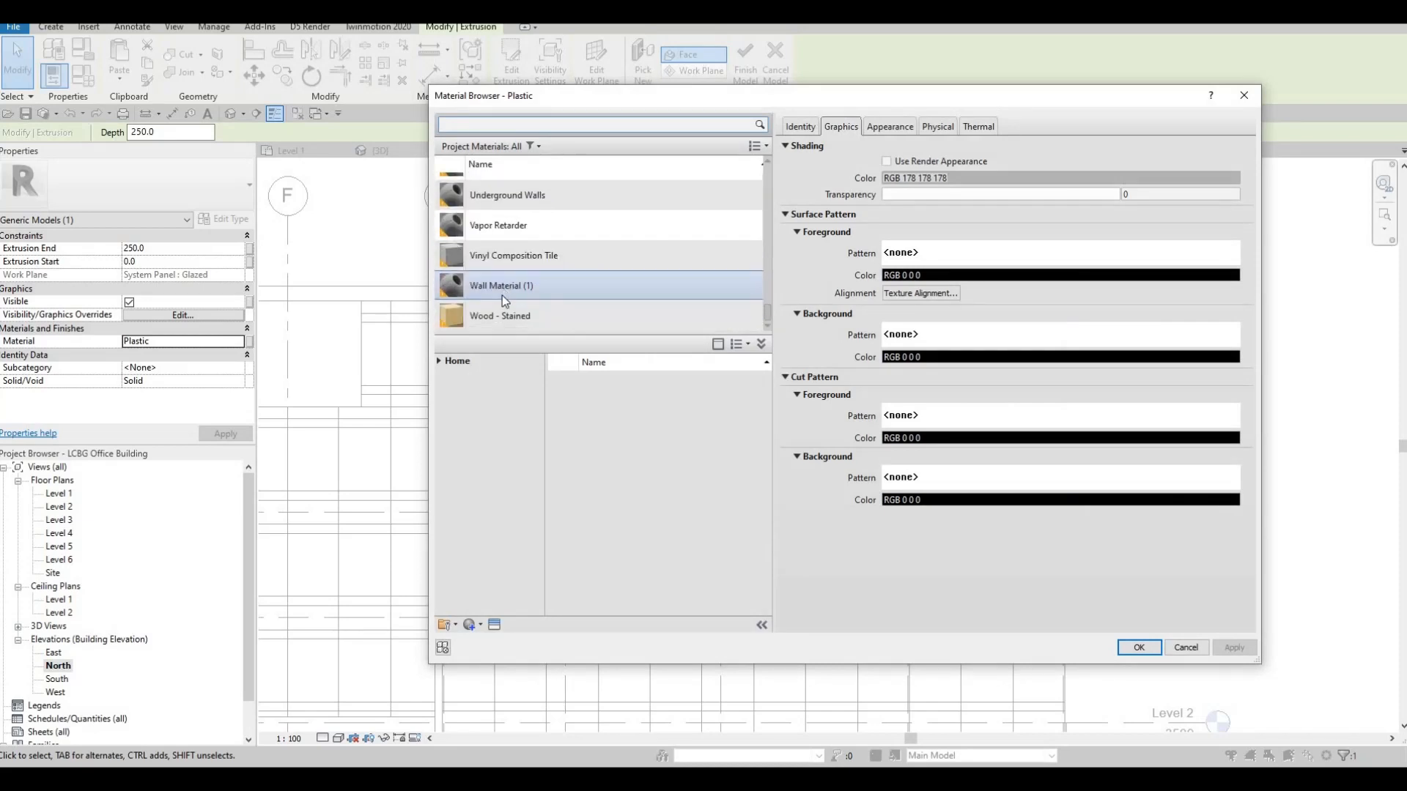
pyautogui.scroll(10, 502, 296)
pyautogui.scroll(15, 502, 296)
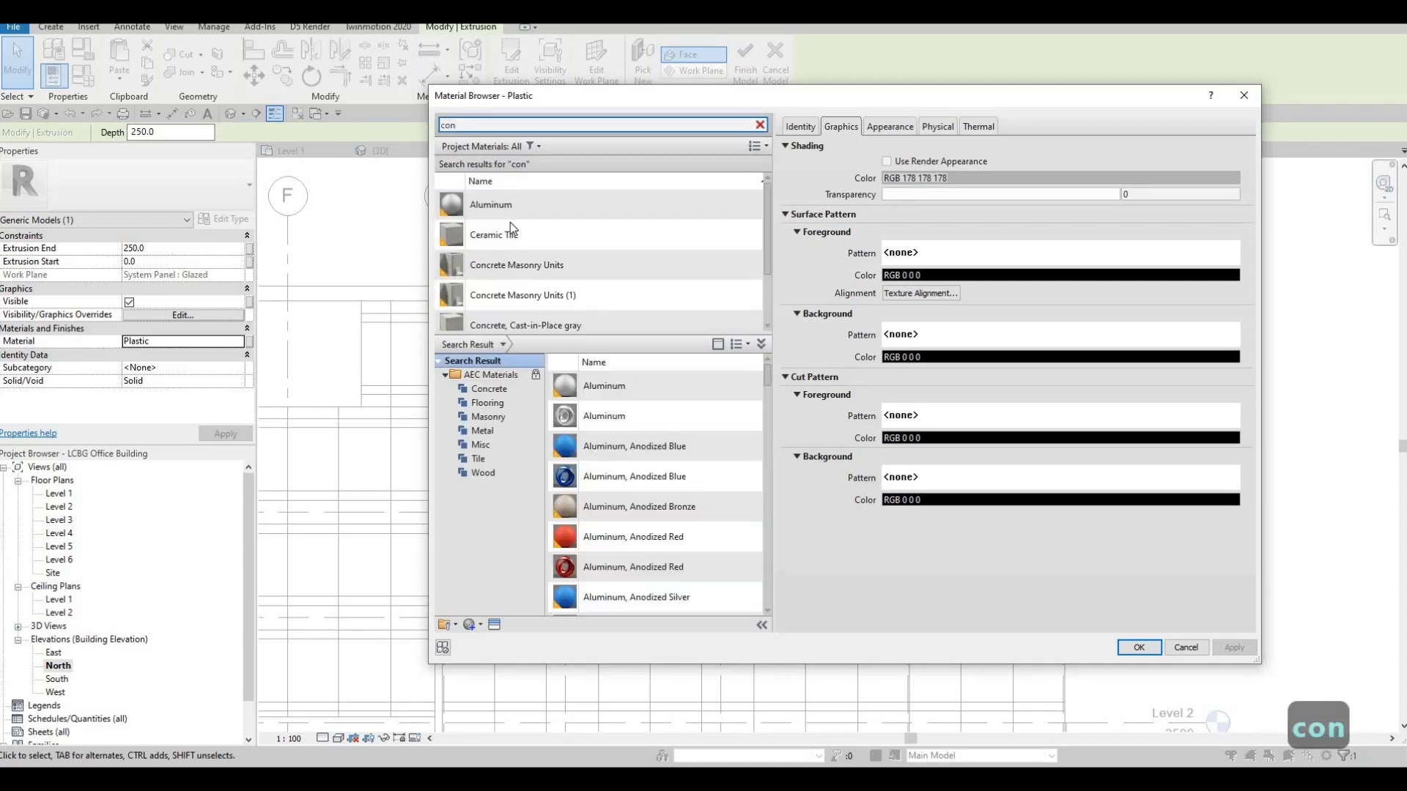
pyautogui.scroll(-1, 553, 299)
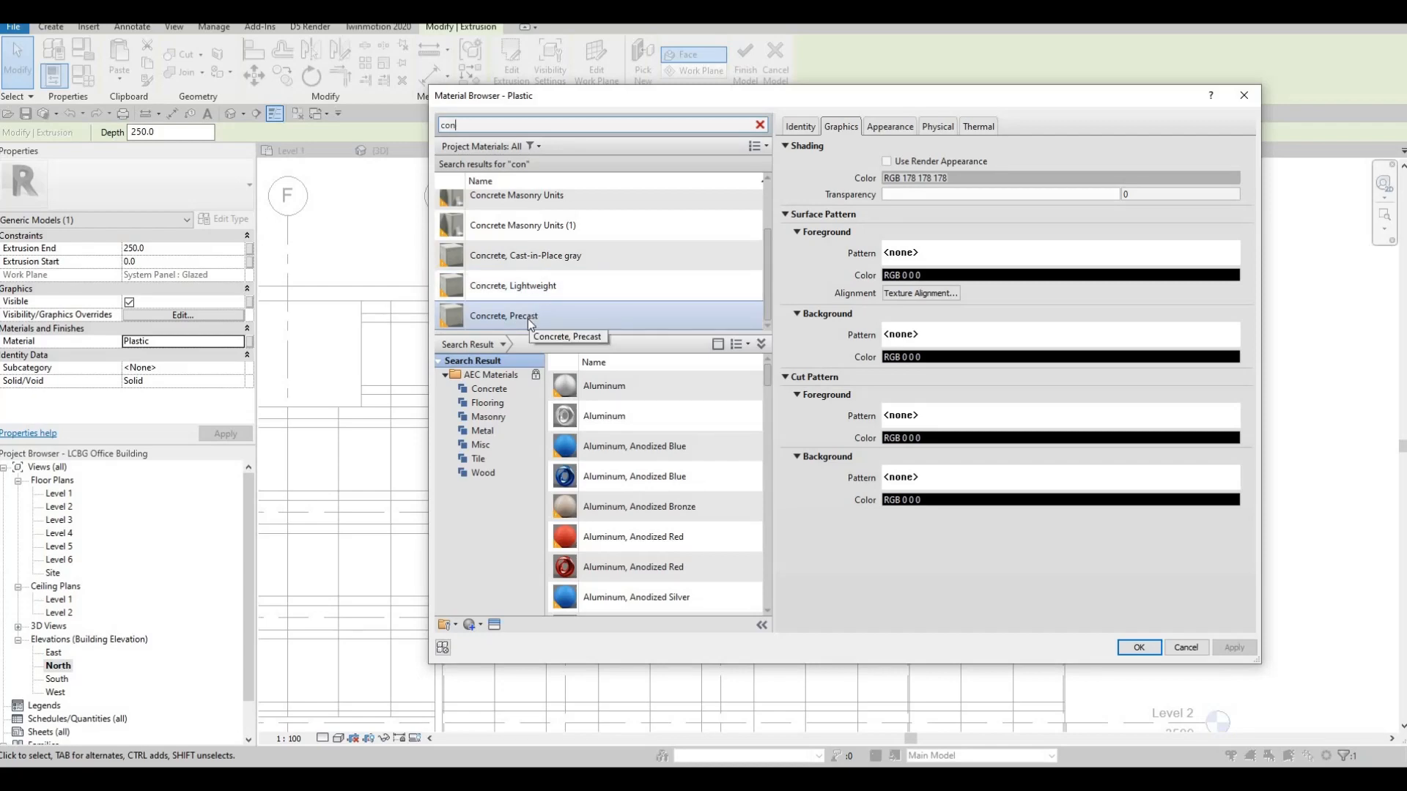
pyautogui.click(1137, 649)
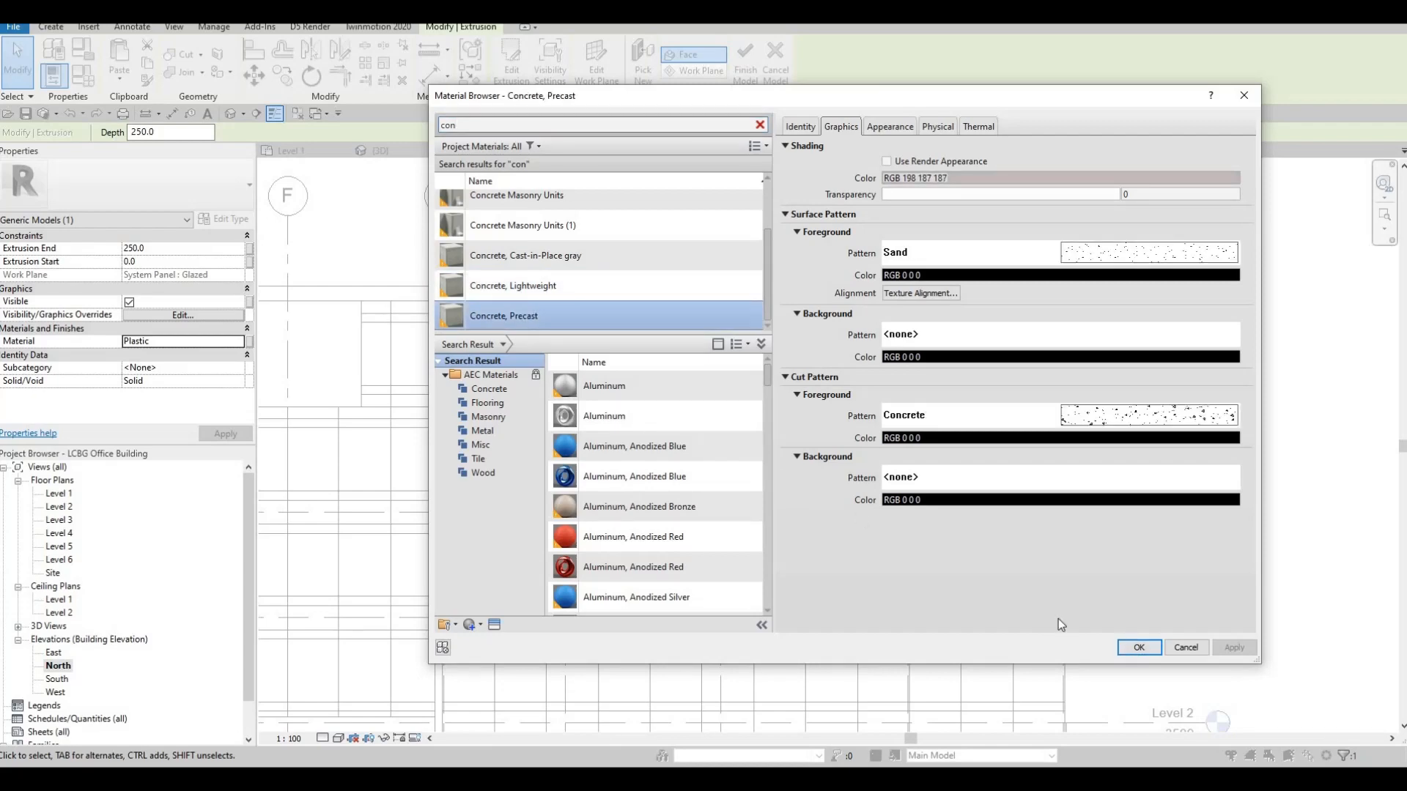
# Step: Finish the in-place model and clear the selection
pyautogui.click(745, 65)
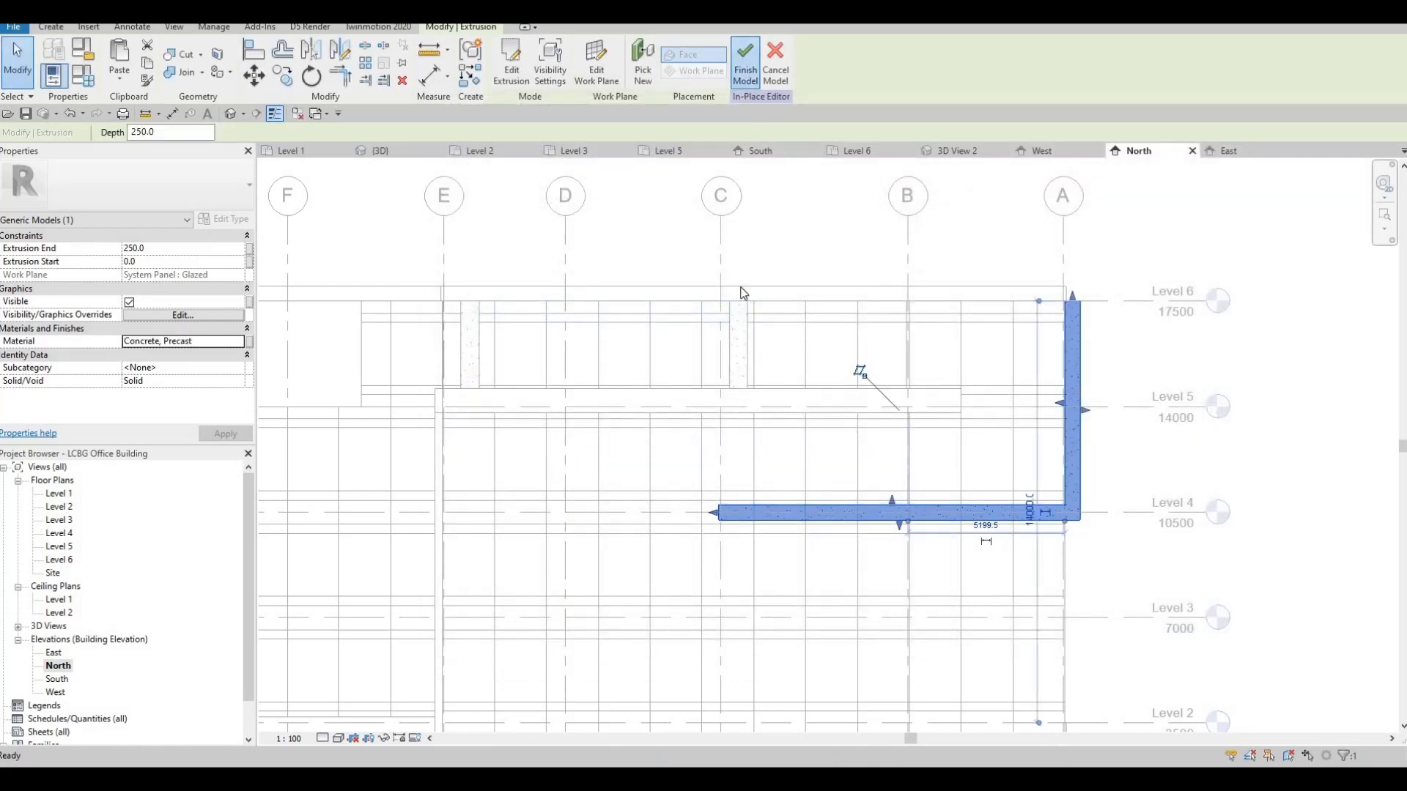
pyautogui.press('Escape')
pyautogui.press('Escape')
# Step: Check the layer structure of the ROOF 1 roof type without changing it
pyautogui.click(581, 294)
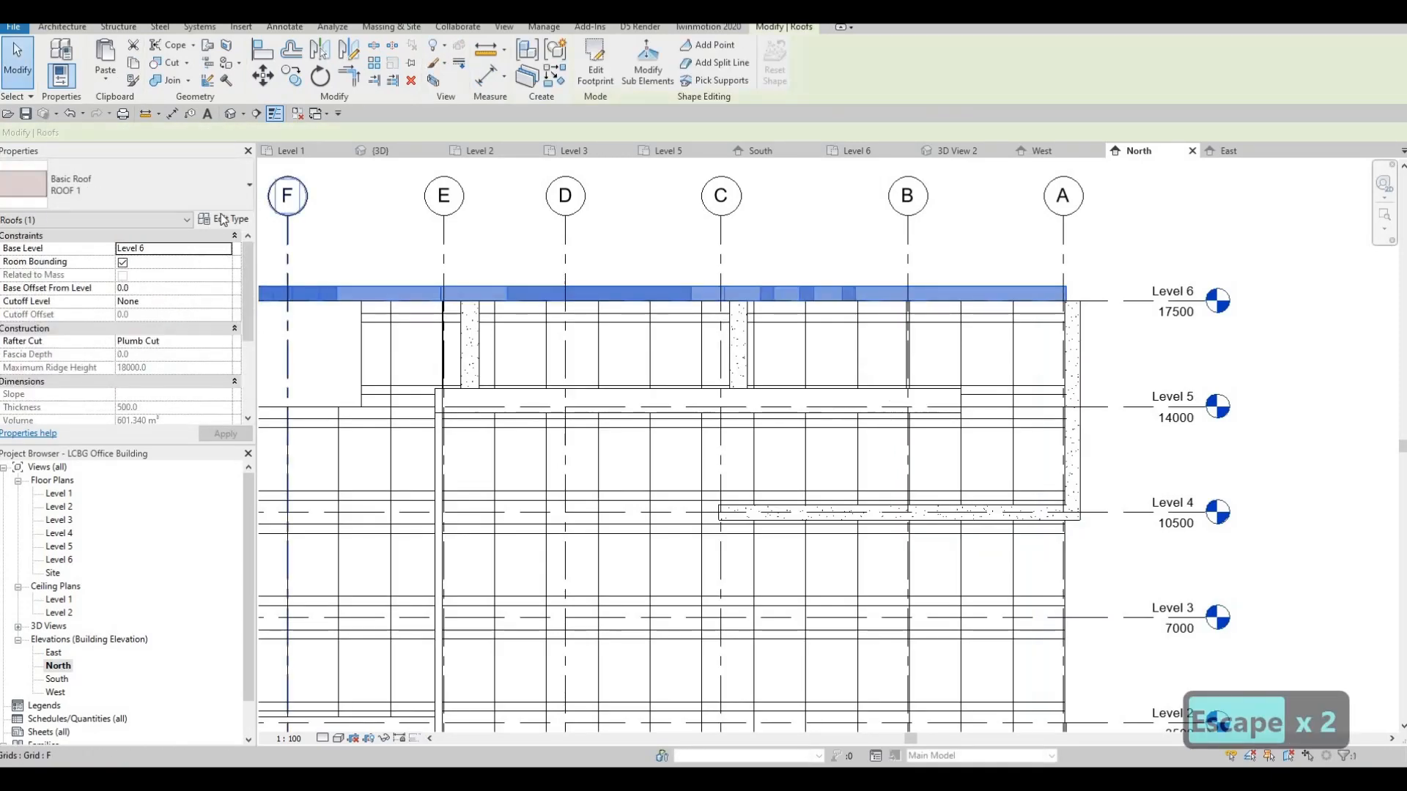
pyautogui.click(224, 219)
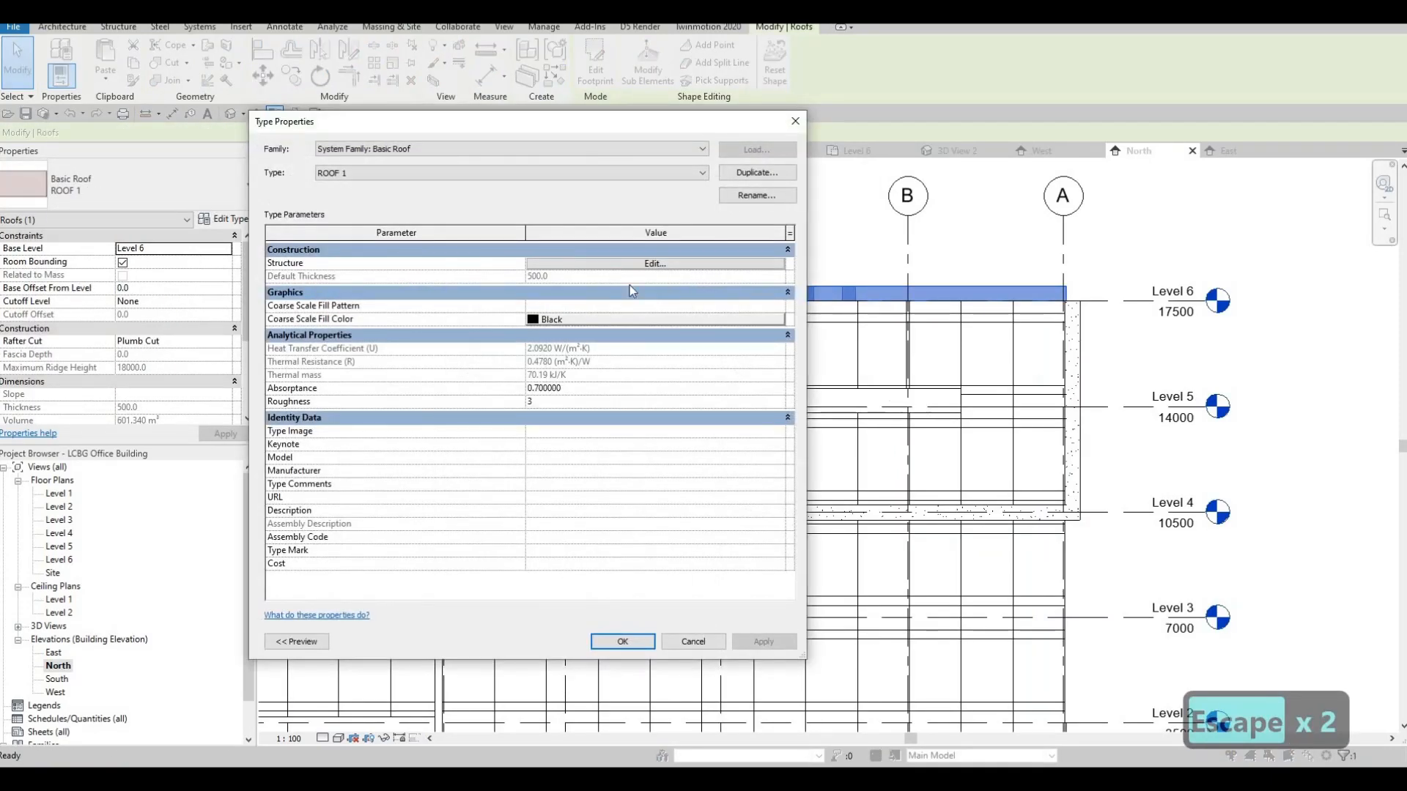
pyautogui.click(689, 264)
pyautogui.press('Escape')
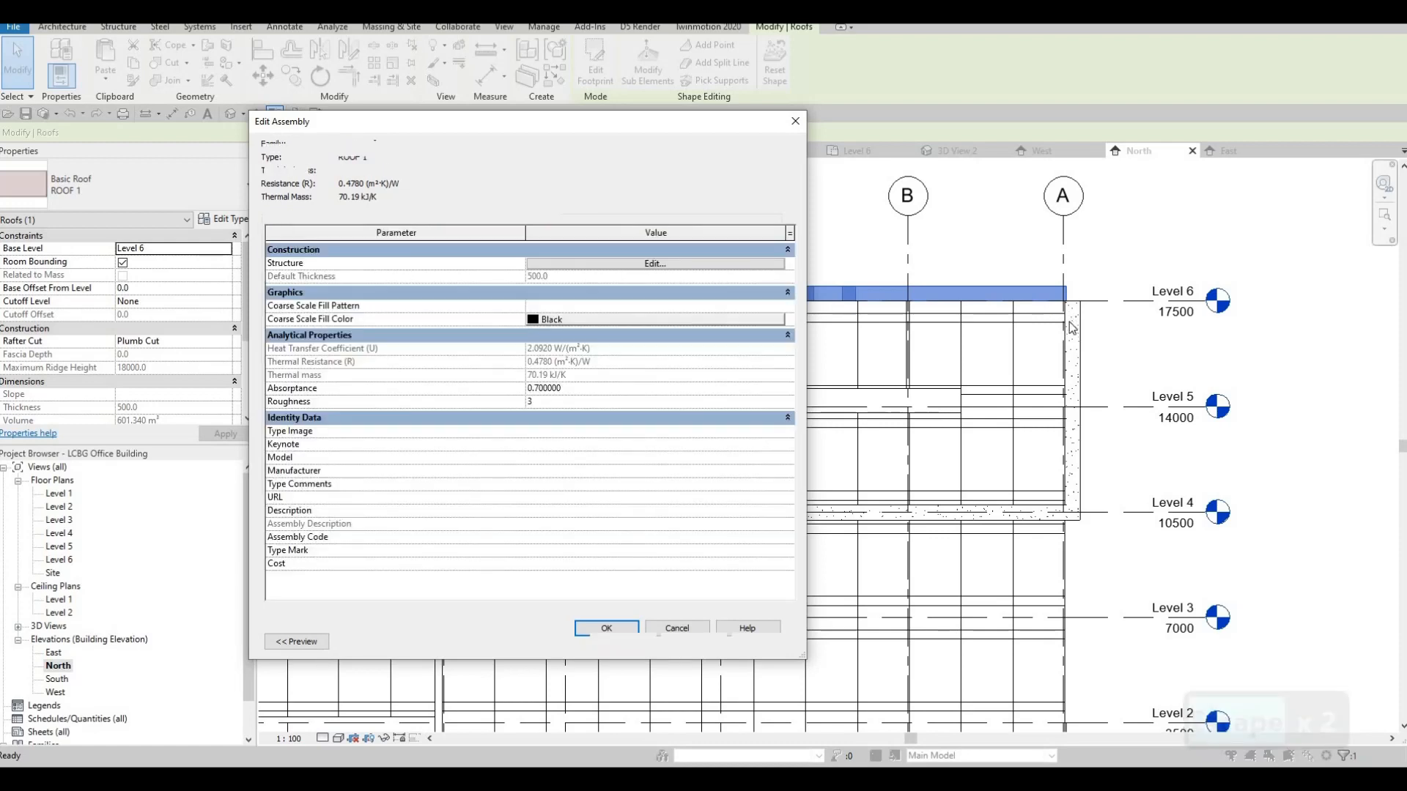
pyautogui.press('Escape')
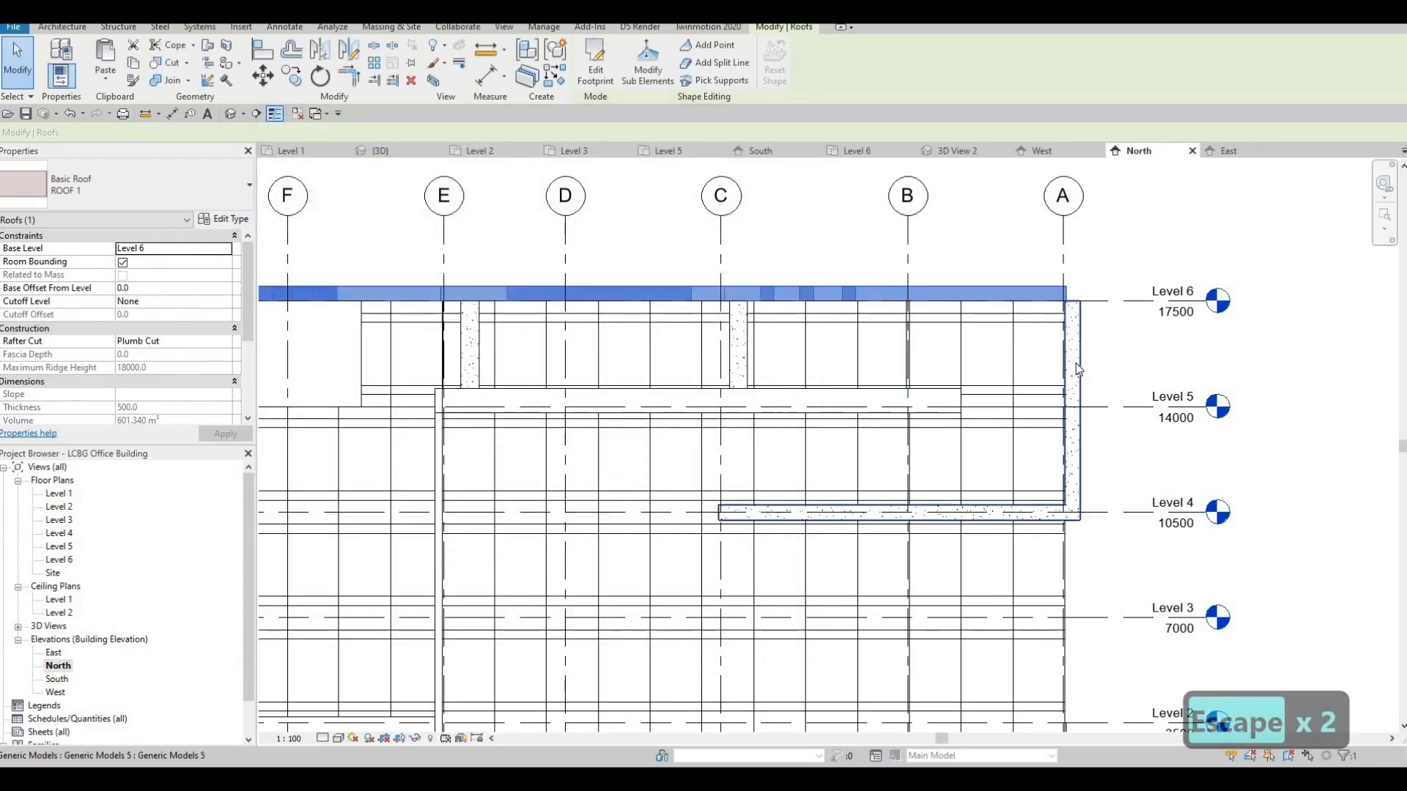
# Step: In the 3D view, stretch the L-shaped frame outward from the facade so that it projects well beyond the curtain wall
pyautogui.click(1075, 370)
pyautogui.press('Escape')
pyautogui.press('Escape')
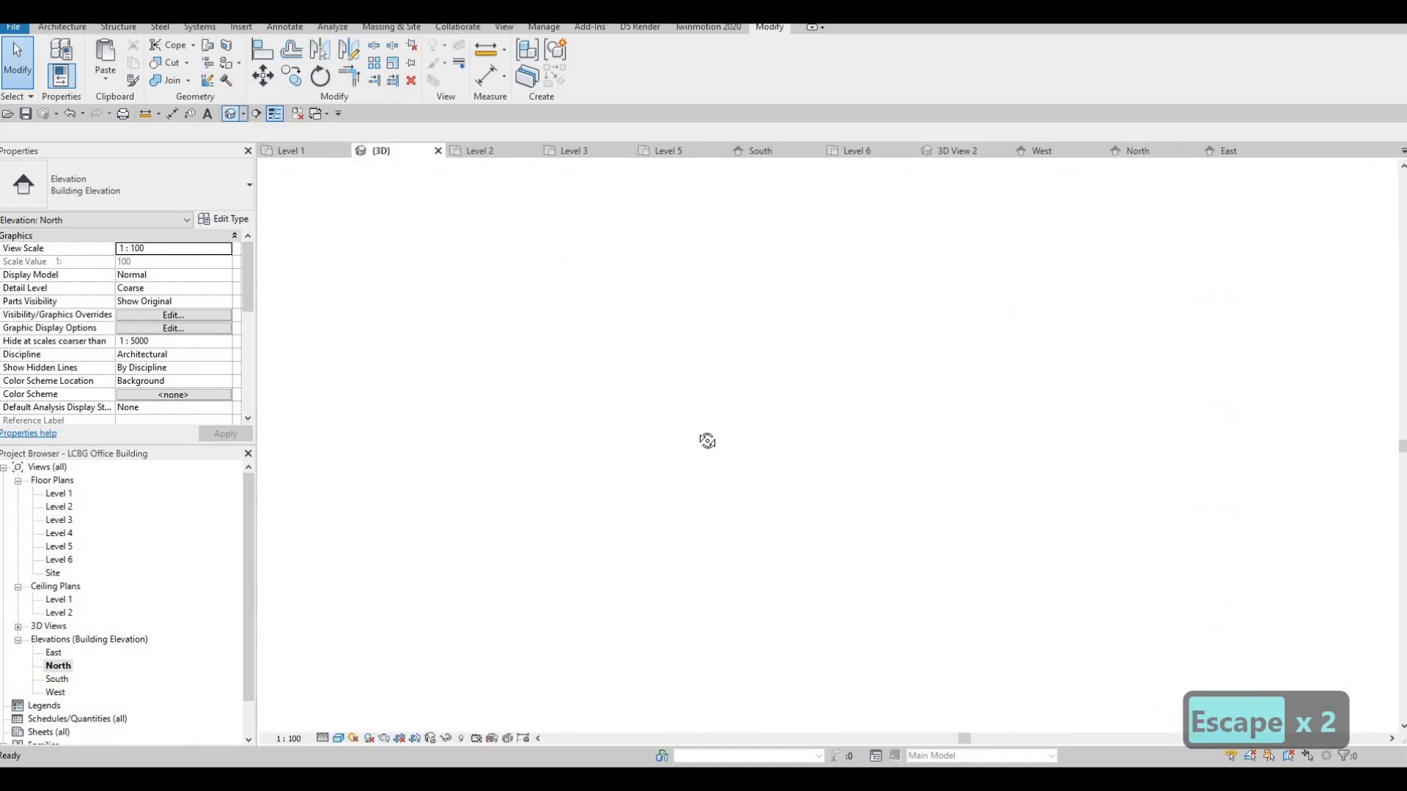
pyautogui.keyDown('shift'); pyautogui.moveTo(753, 503); pyautogui.dragTo(893, 518, button='middle'); pyautogui.keyUp('shift')
pyautogui.keyDown('shift'); pyautogui.moveTo(872, 363); pyautogui.dragTo(867, 347, button='middle'); pyautogui.keyUp('shift')
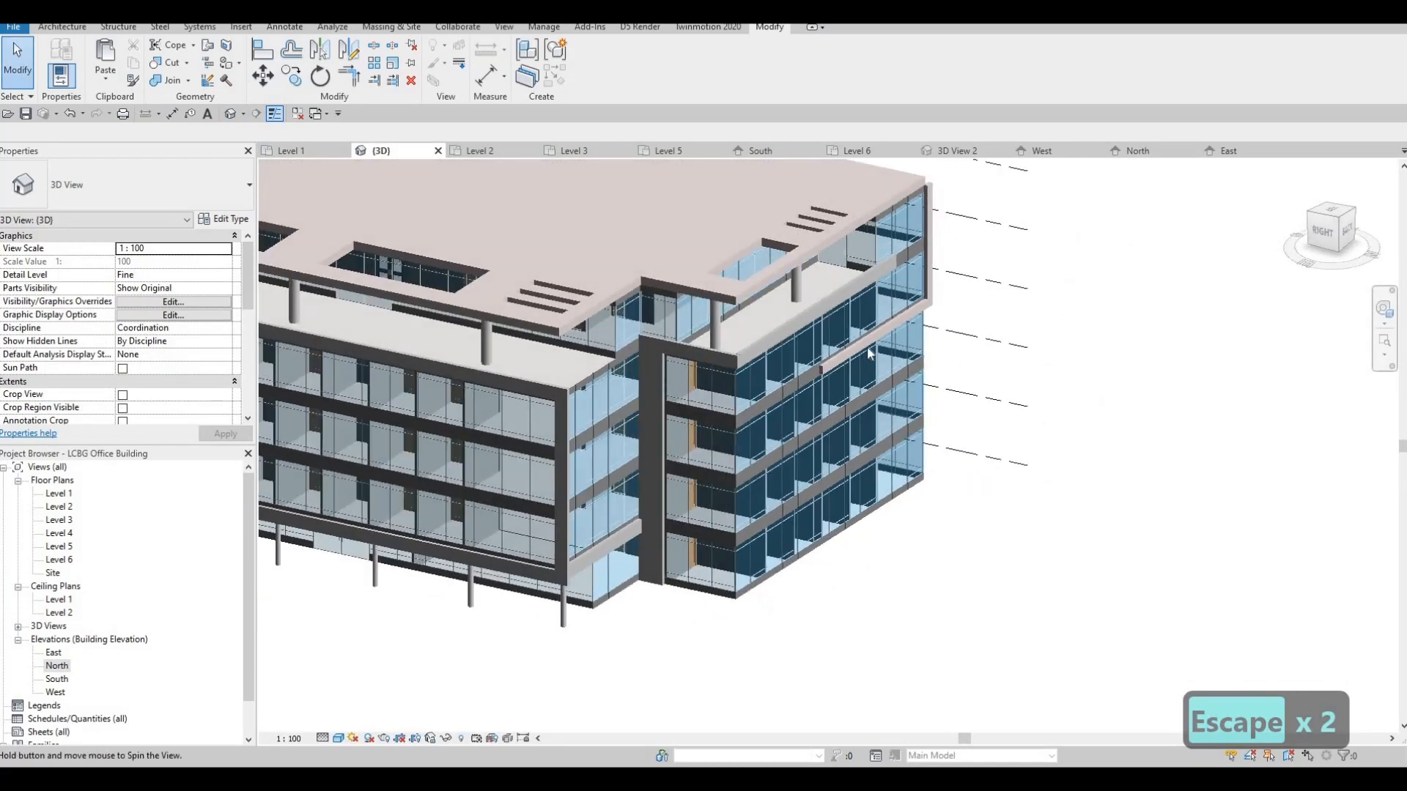
pyautogui.scroll(1, 841, 425)
pyautogui.keyDown('shift'); pyautogui.moveTo(841, 425); pyautogui.dragTo(792, 256, button='middle'); pyautogui.keyUp('shift')
pyautogui.scroll(3, 794, 258)
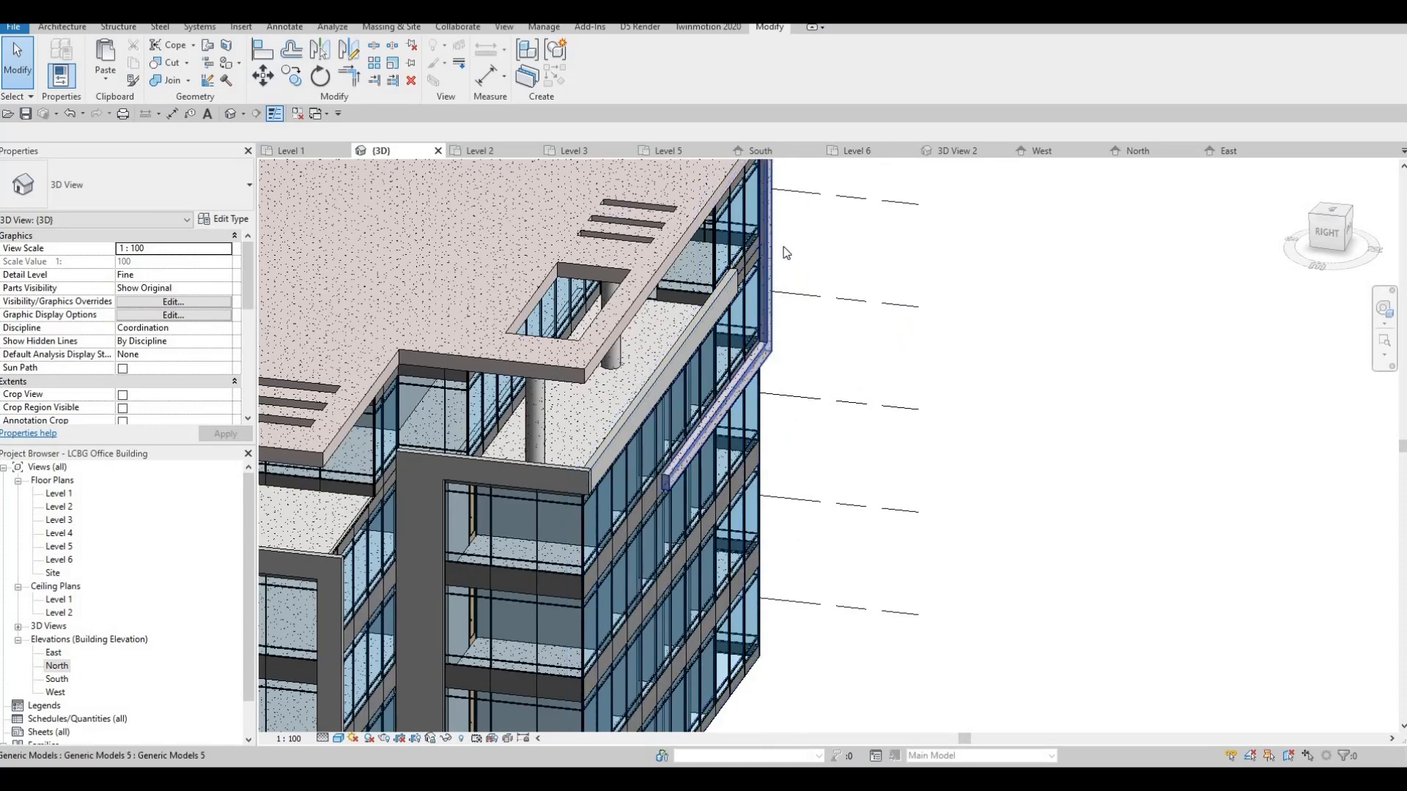
pyautogui.click(762, 265)
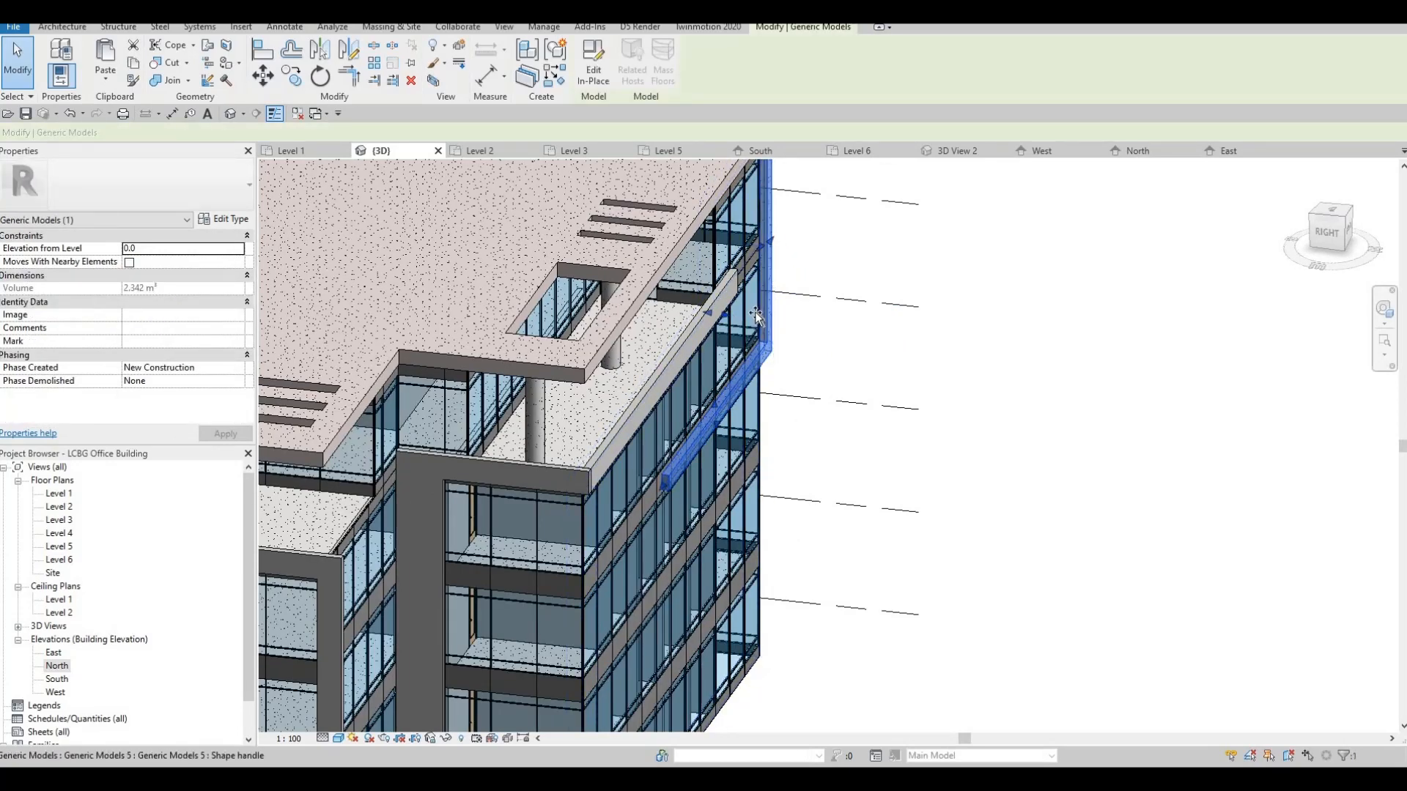
pyautogui.moveTo(754, 310); pyautogui.dragTo(797, 342)
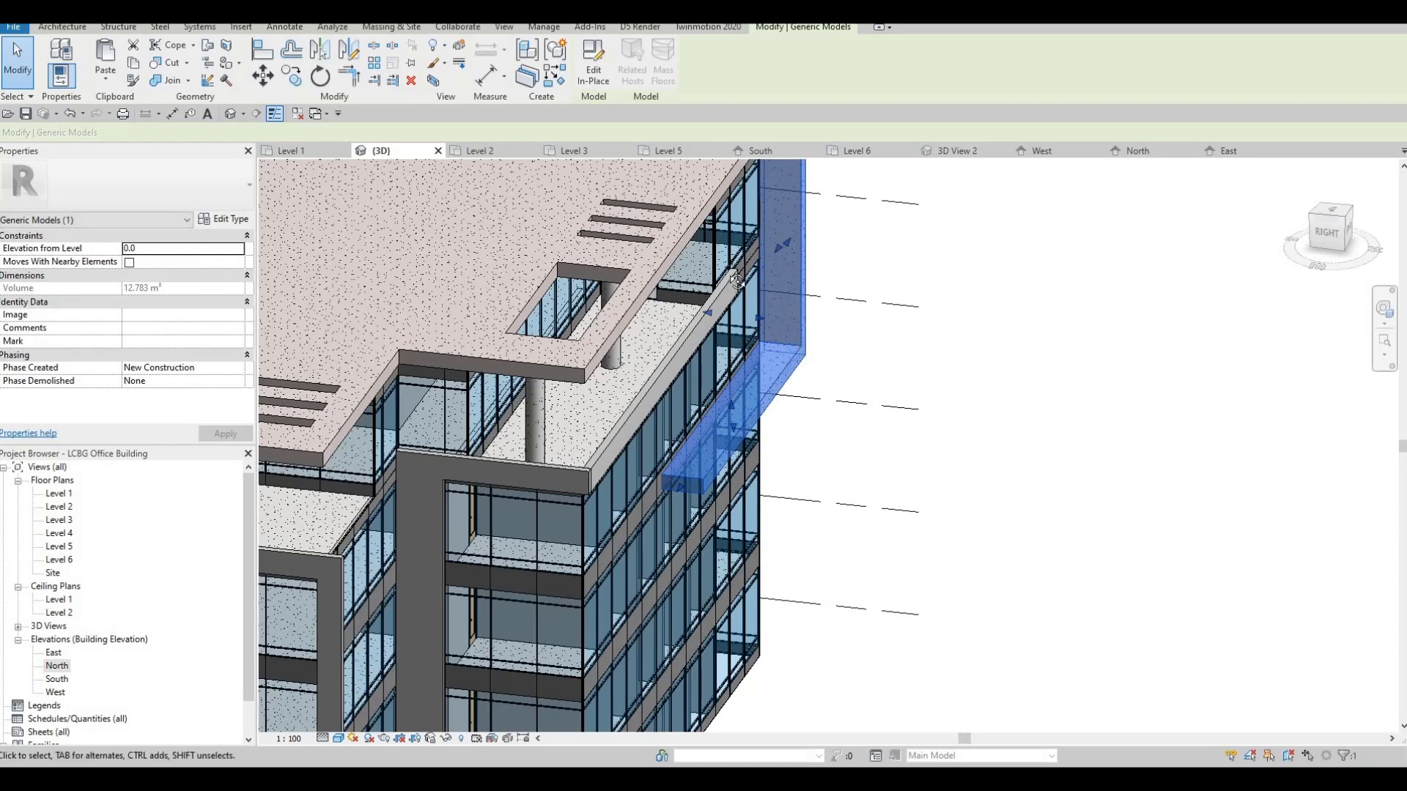
pyautogui.moveTo(736, 281)
pyautogui.keyDown('shift'); pyautogui.mouseDown(button='middle')
pyautogui.moveTo(816, 377)
pyautogui.moveTo(753, 289)
pyautogui.mouseUp(button='middle'); pyautogui.keyUp('shift')
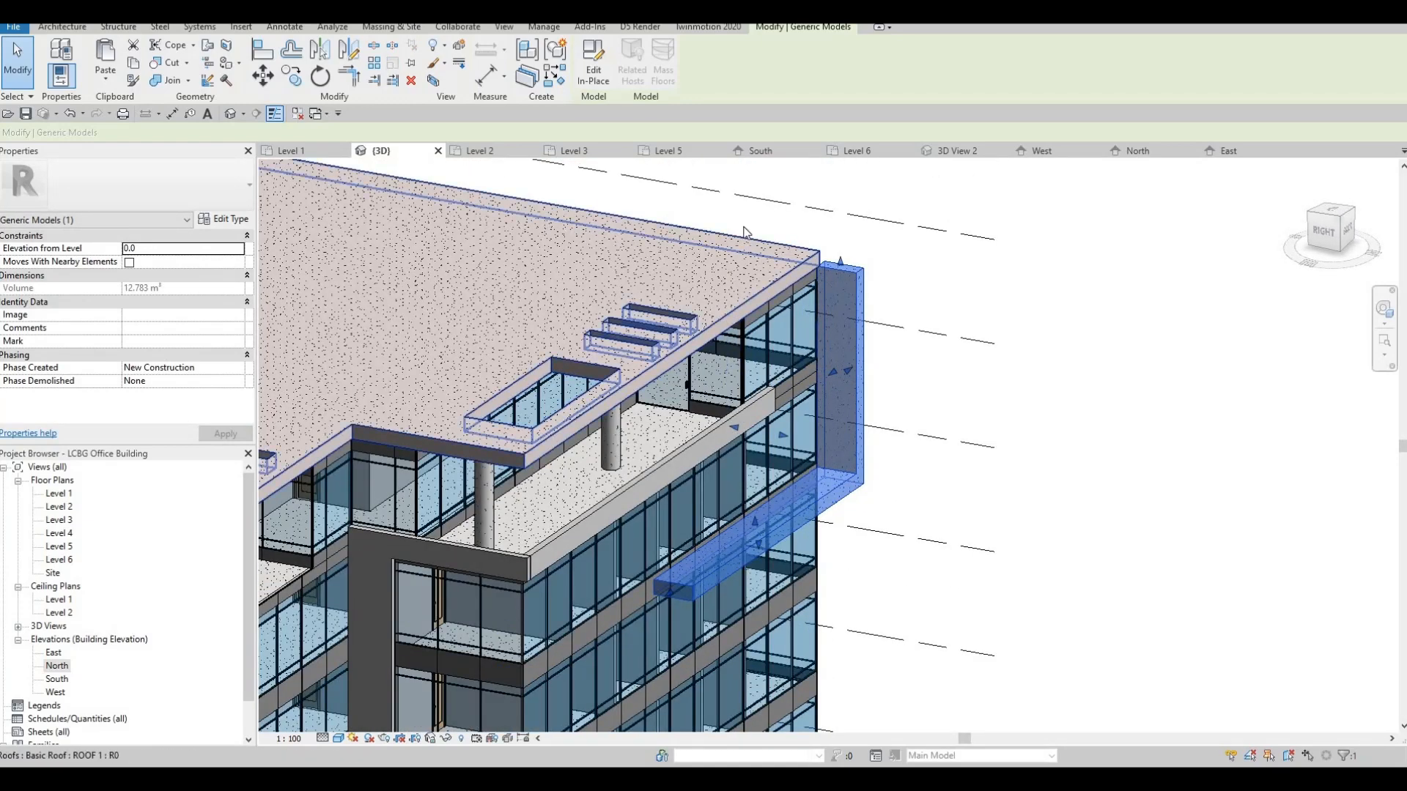
# Step: Edit the roof footprint so its boundary line above the adjoining side facade aligns with the outer face of the frame's vertical strip
pyautogui.click(750, 299)
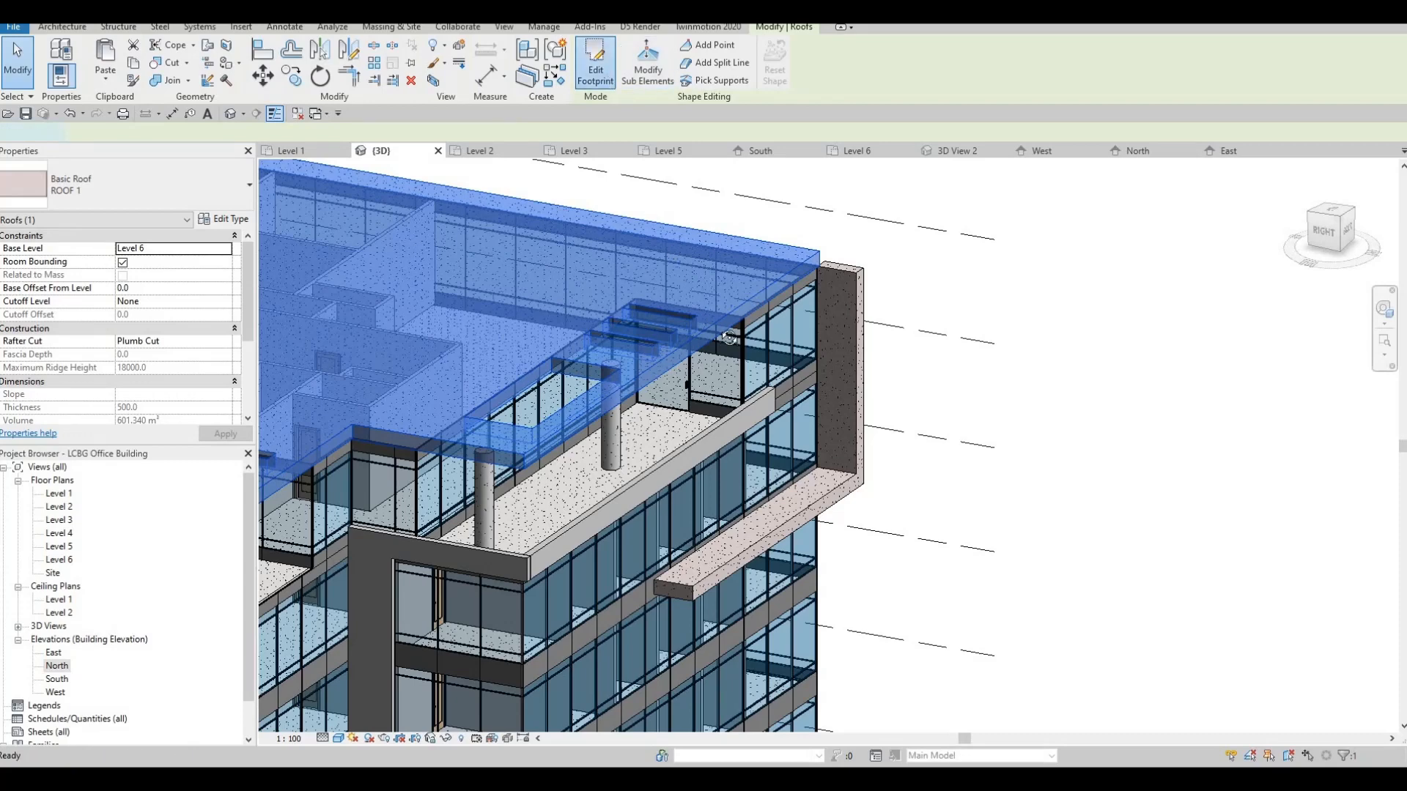
pyautogui.doubleClick(728, 338)
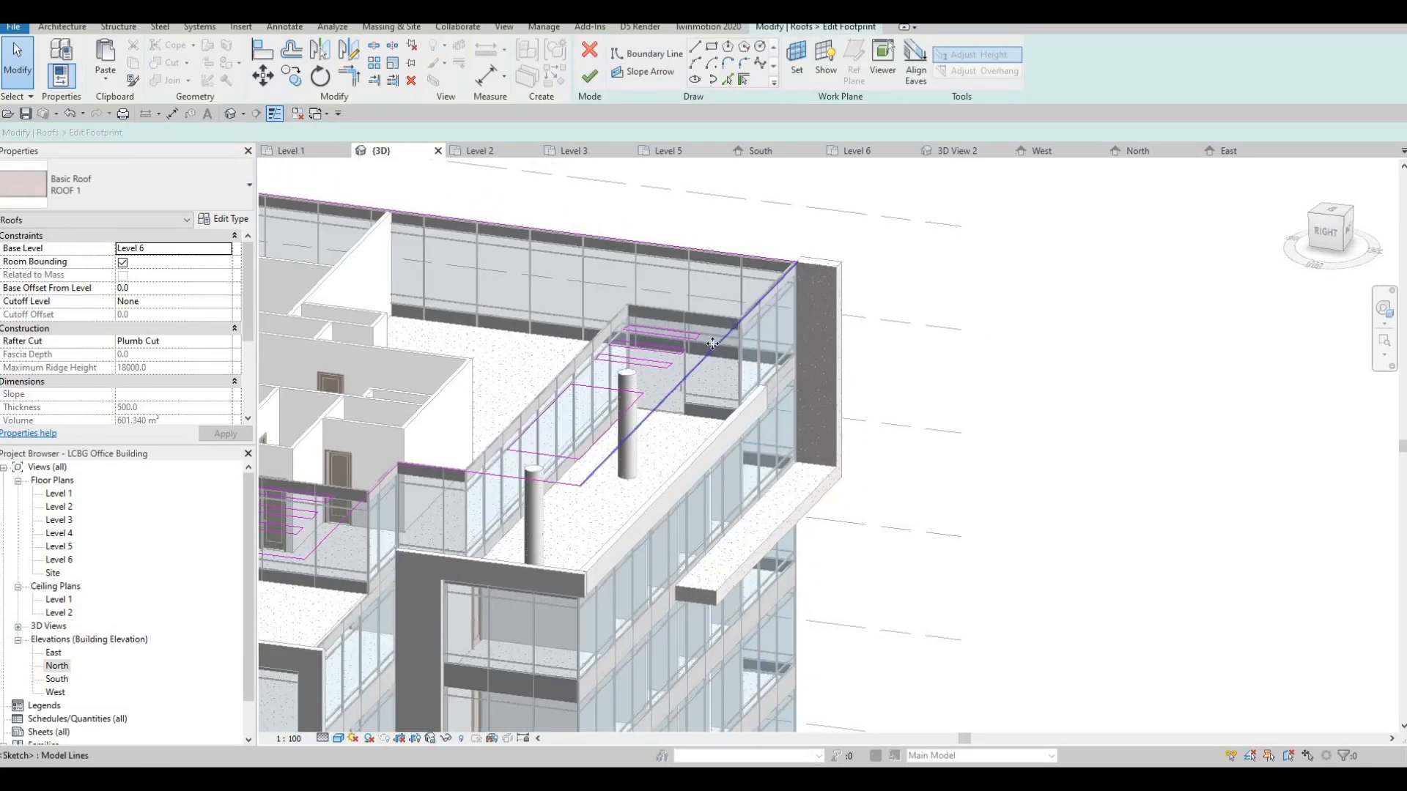
pyautogui.click(713, 344)
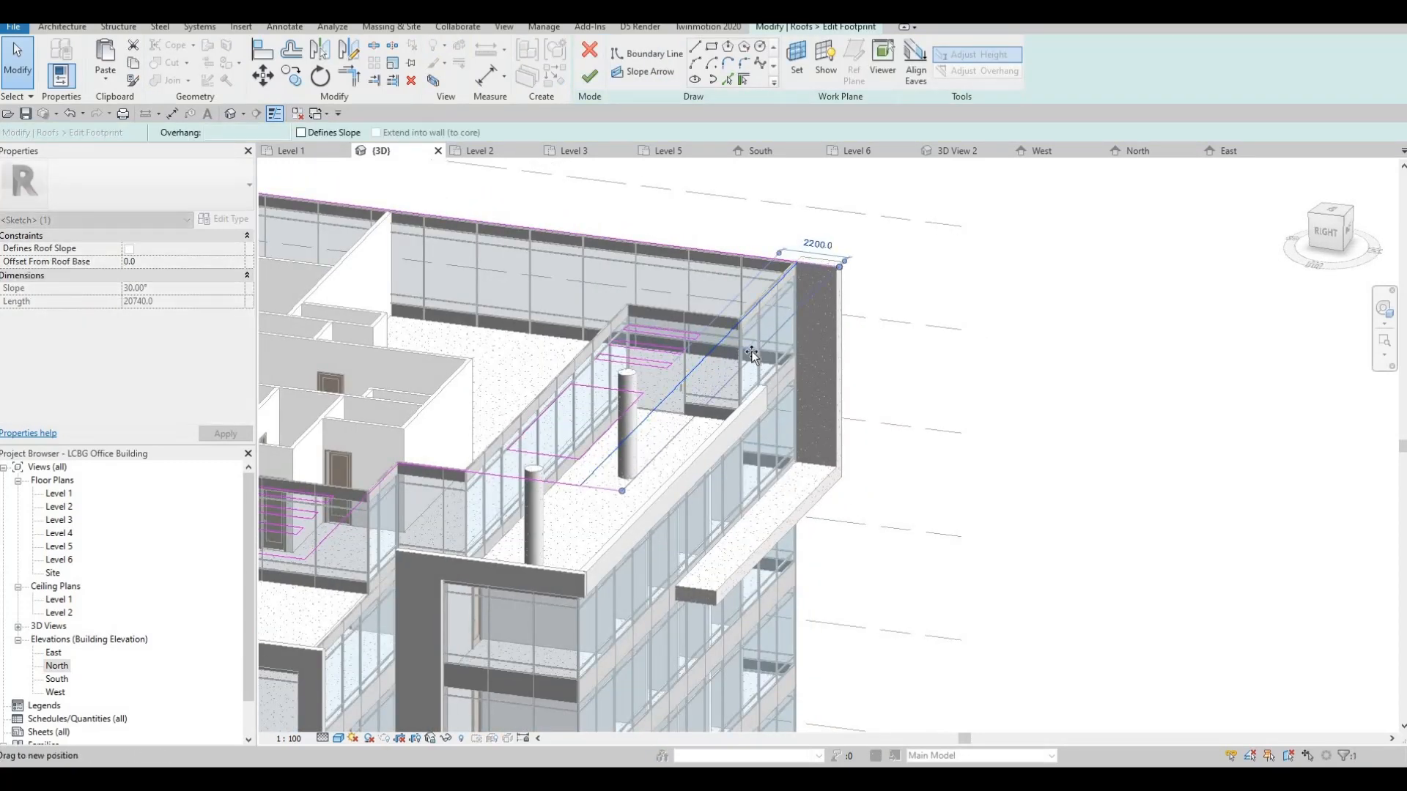
pyautogui.moveTo(816, 327)
pyautogui.keyDown('shift'); pyautogui.mouseDown(button='middle')
pyautogui.moveTo(558, 442)
pyautogui.moveTo(608, 403)
pyautogui.mouseUp(button='middle'); pyautogui.keyUp('shift')
pyautogui.scroll(-3, 561, 433)
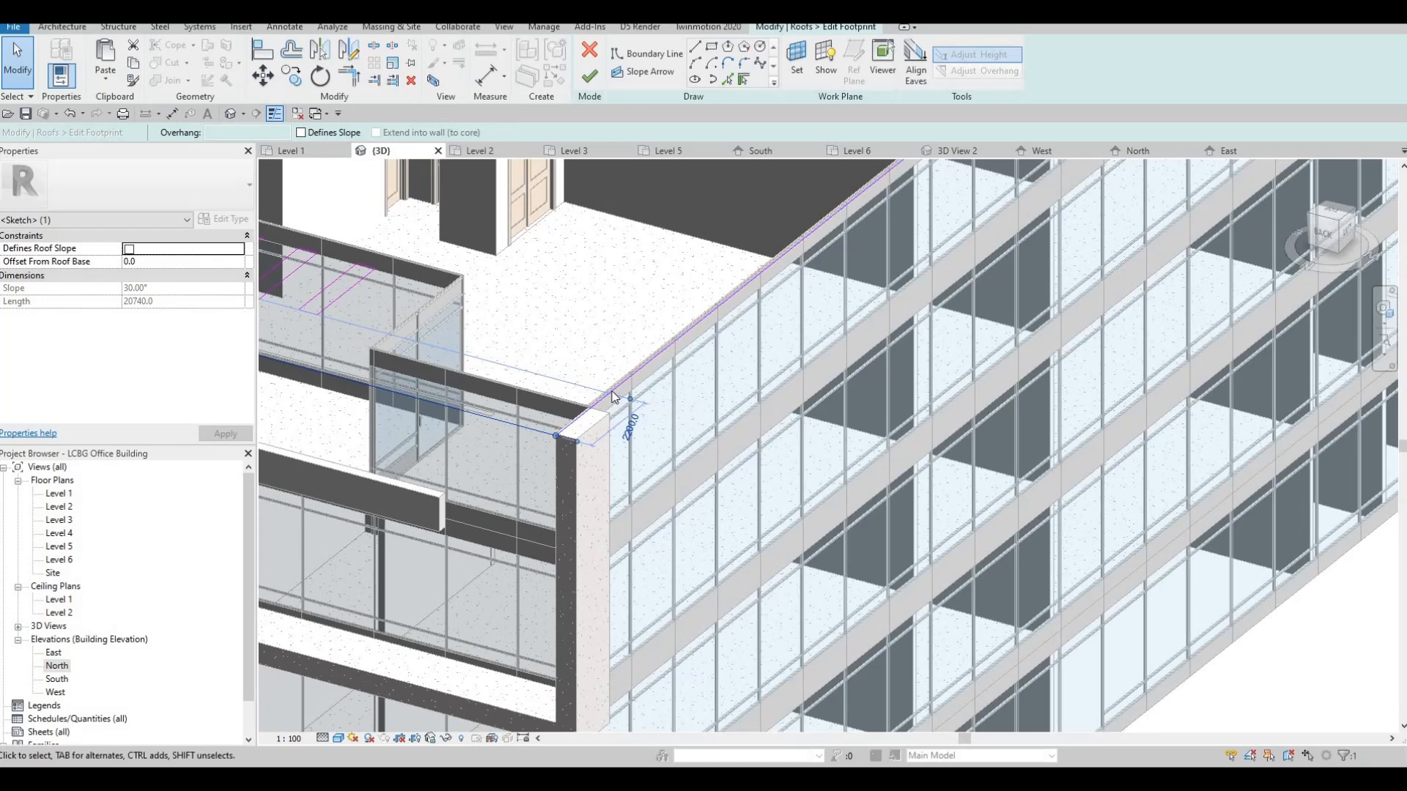
pyautogui.click(568, 431)
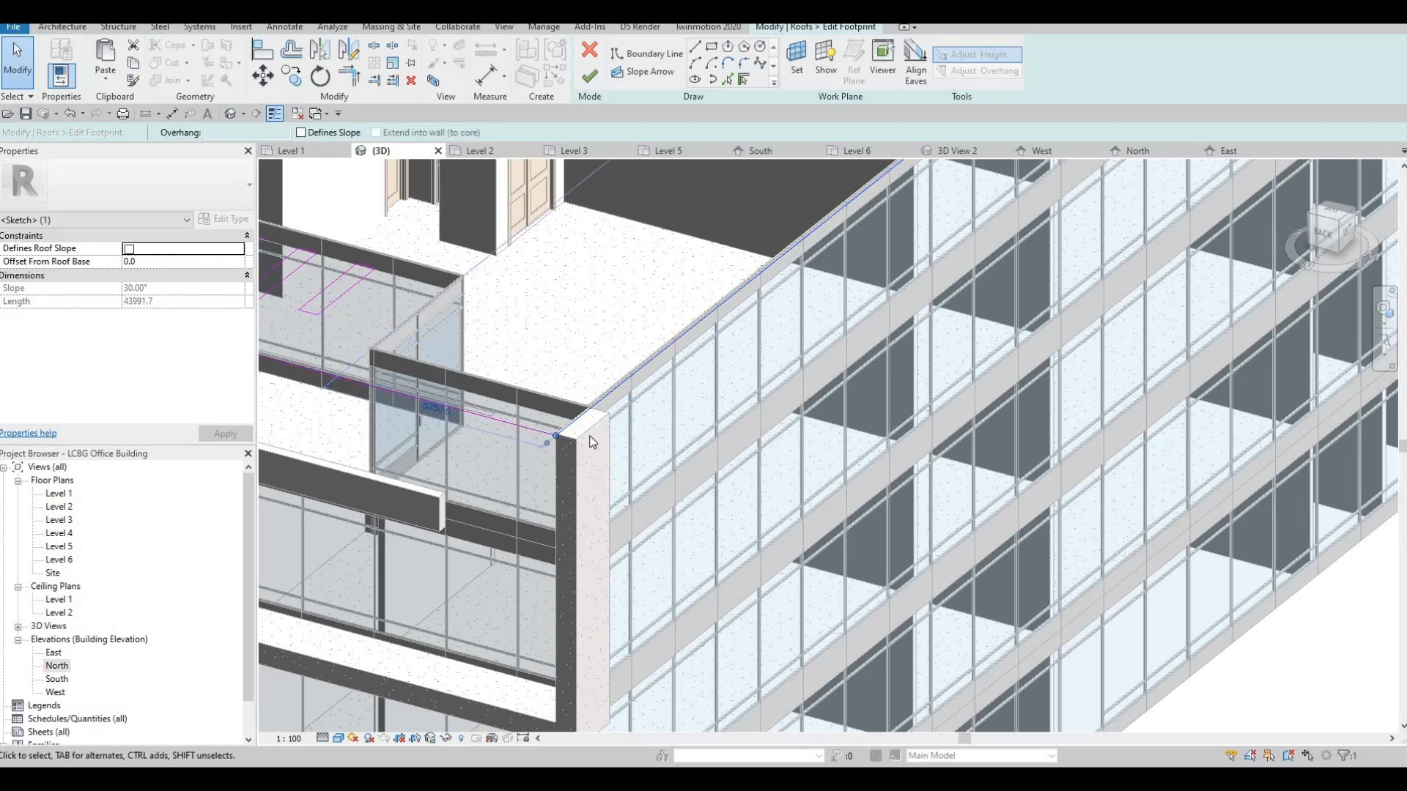
pyautogui.press('a')
pyautogui.press('l')
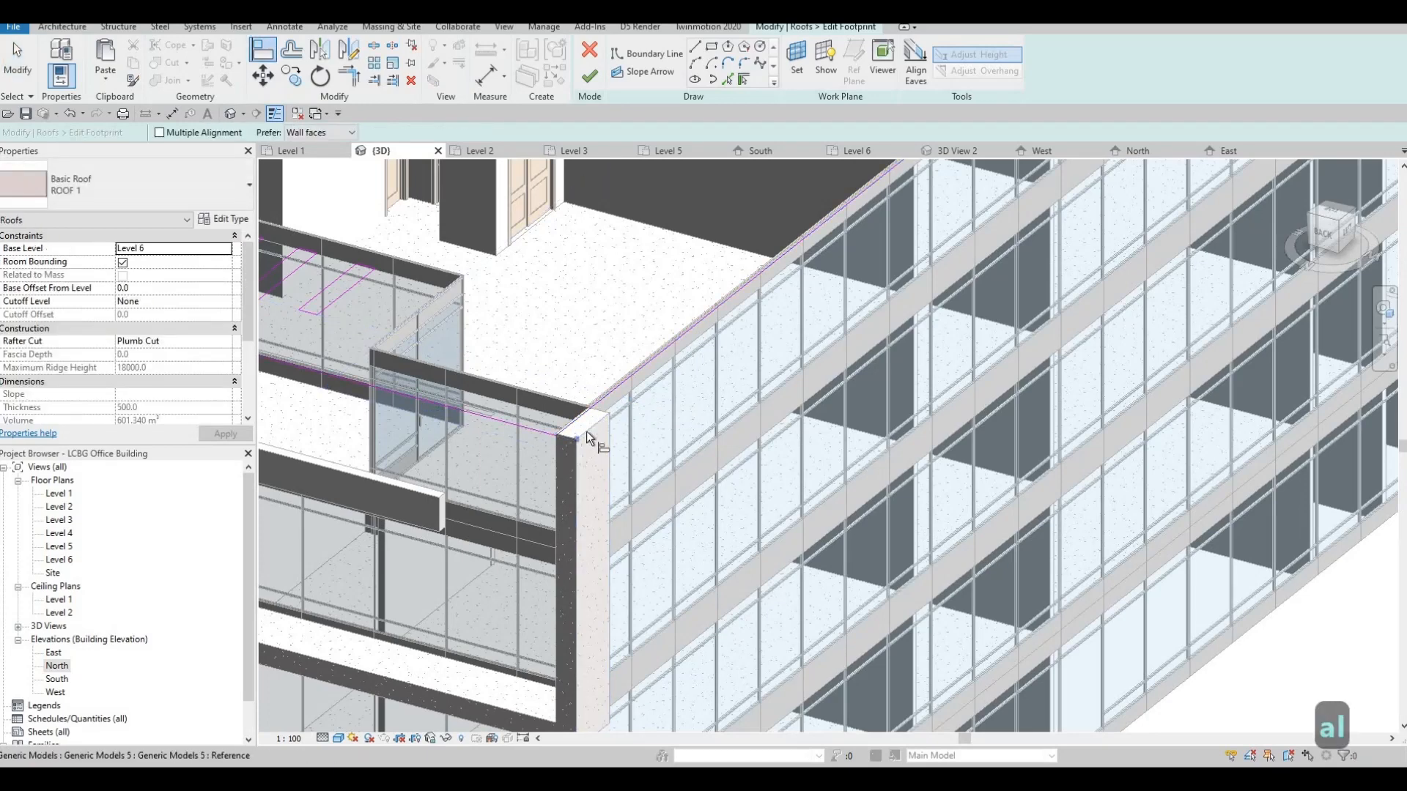
pyautogui.press('Tab')
pyautogui.press('Tab')
pyautogui.press('Tab')
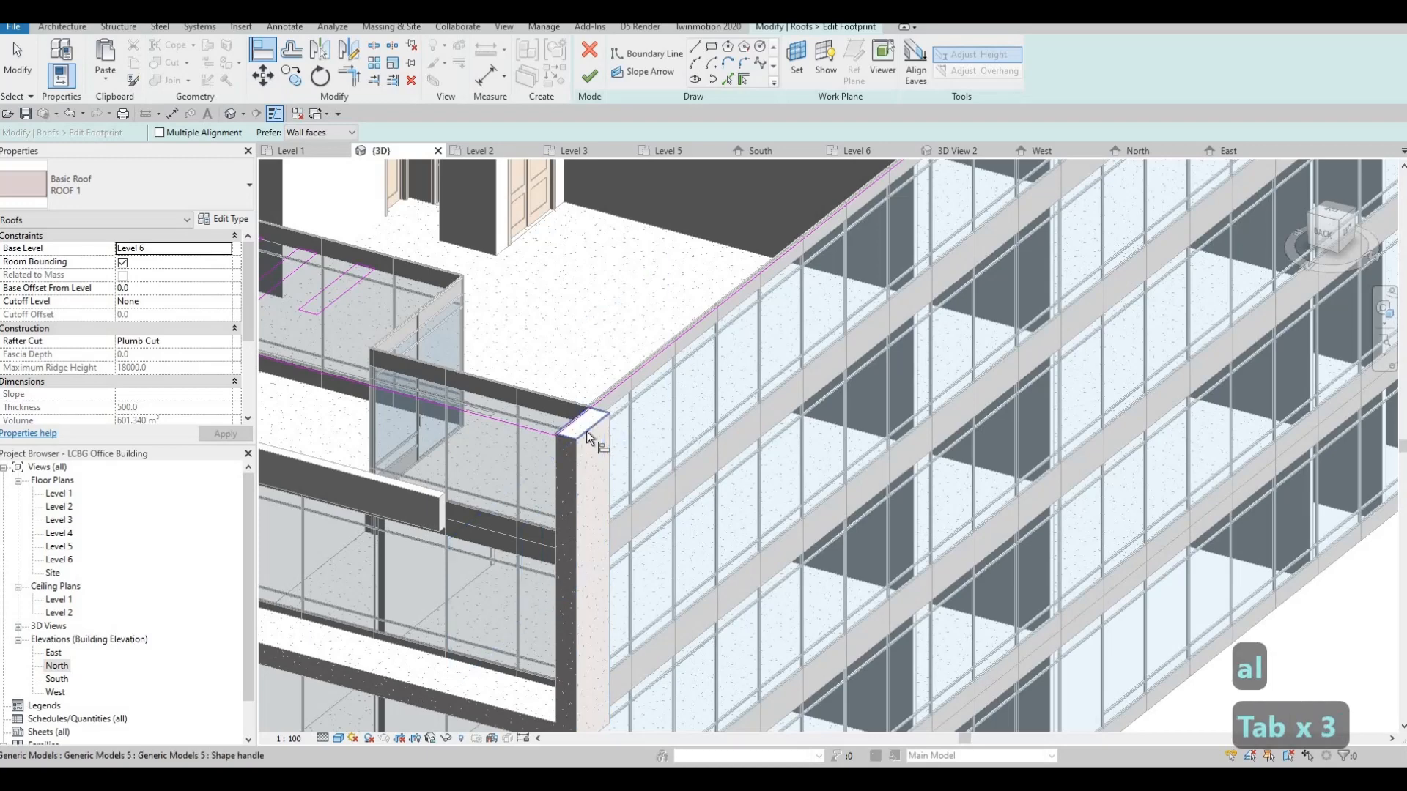
pyautogui.press('Tab')
pyautogui.press('Tab')
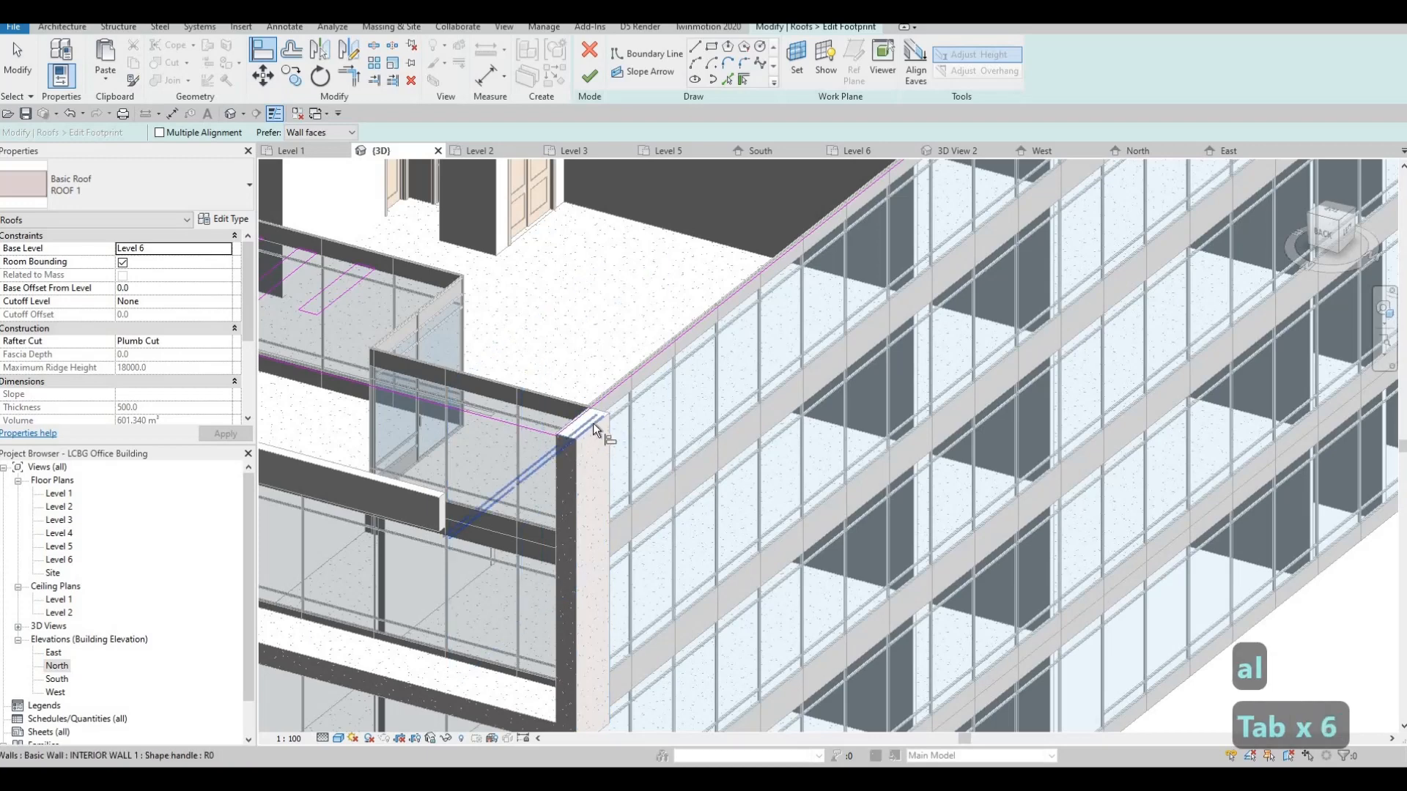
pyautogui.press('Tab')
pyautogui.press('Tab')
pyautogui.press('Tab')
pyautogui.press('Tab')
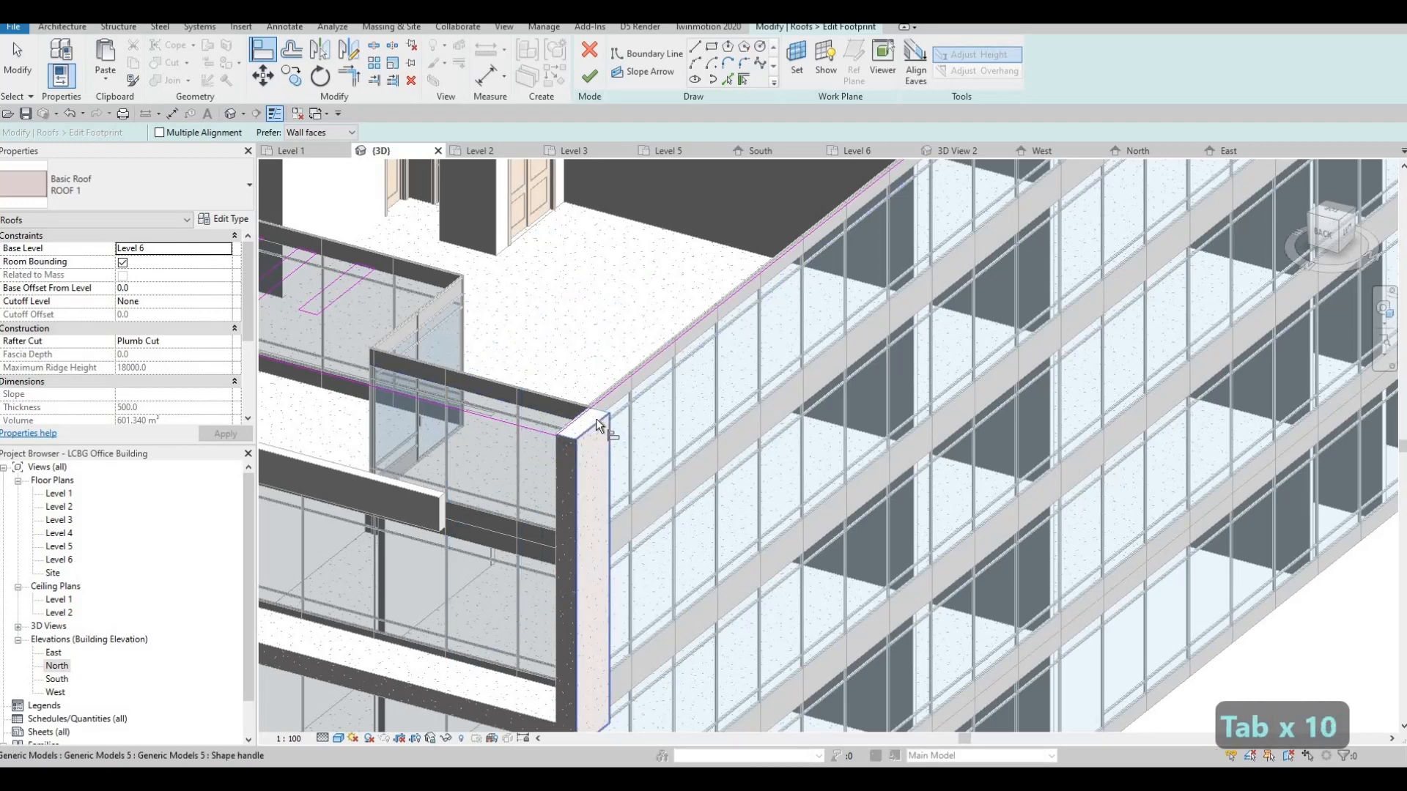
pyautogui.press('Tab')
pyautogui.click(603, 399)
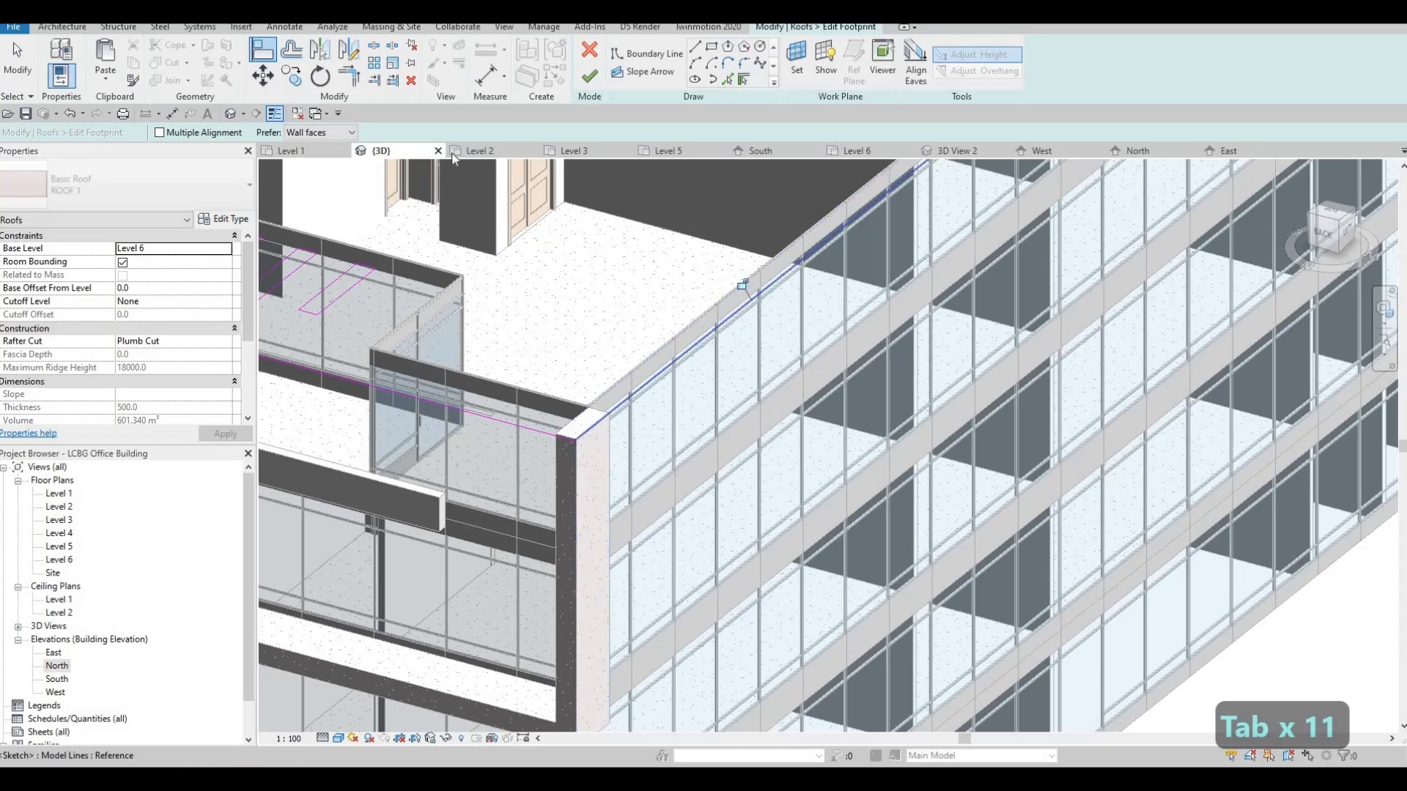
pyautogui.press('Escape')
pyautogui.click(590, 82)
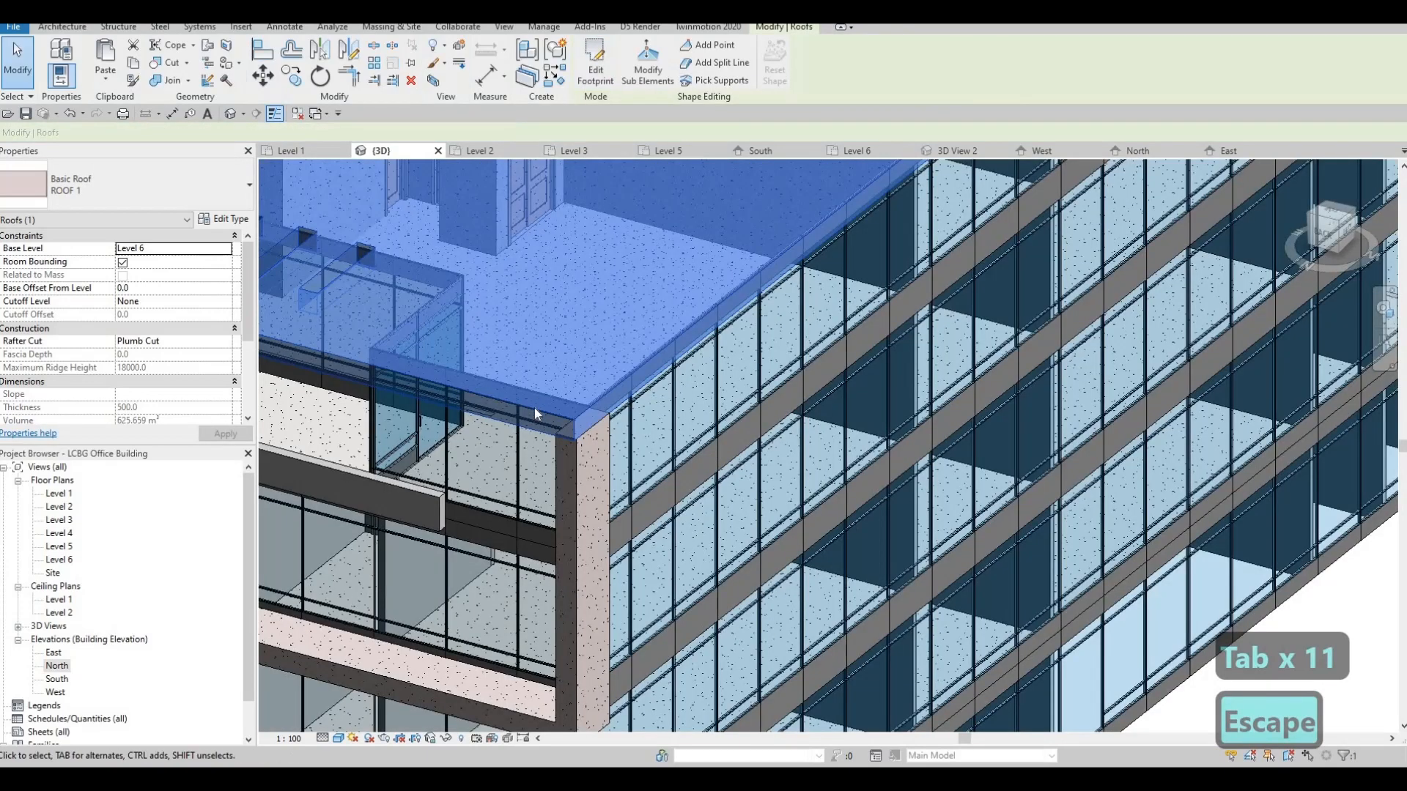
pyautogui.press('Escape')
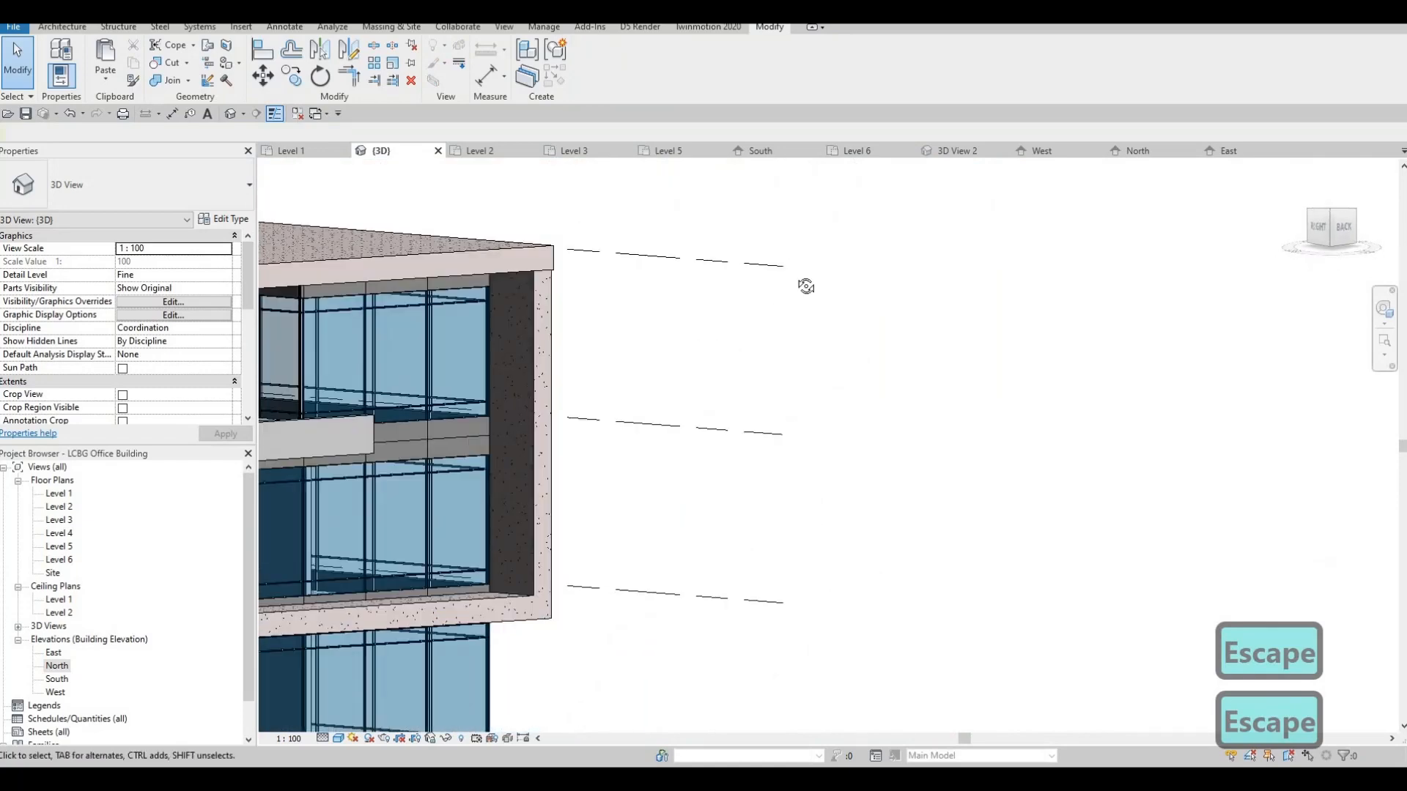
# Step: Align the front face of the L-shaped frame with the roof's front edge
pyautogui.scroll(5, 630, 320)
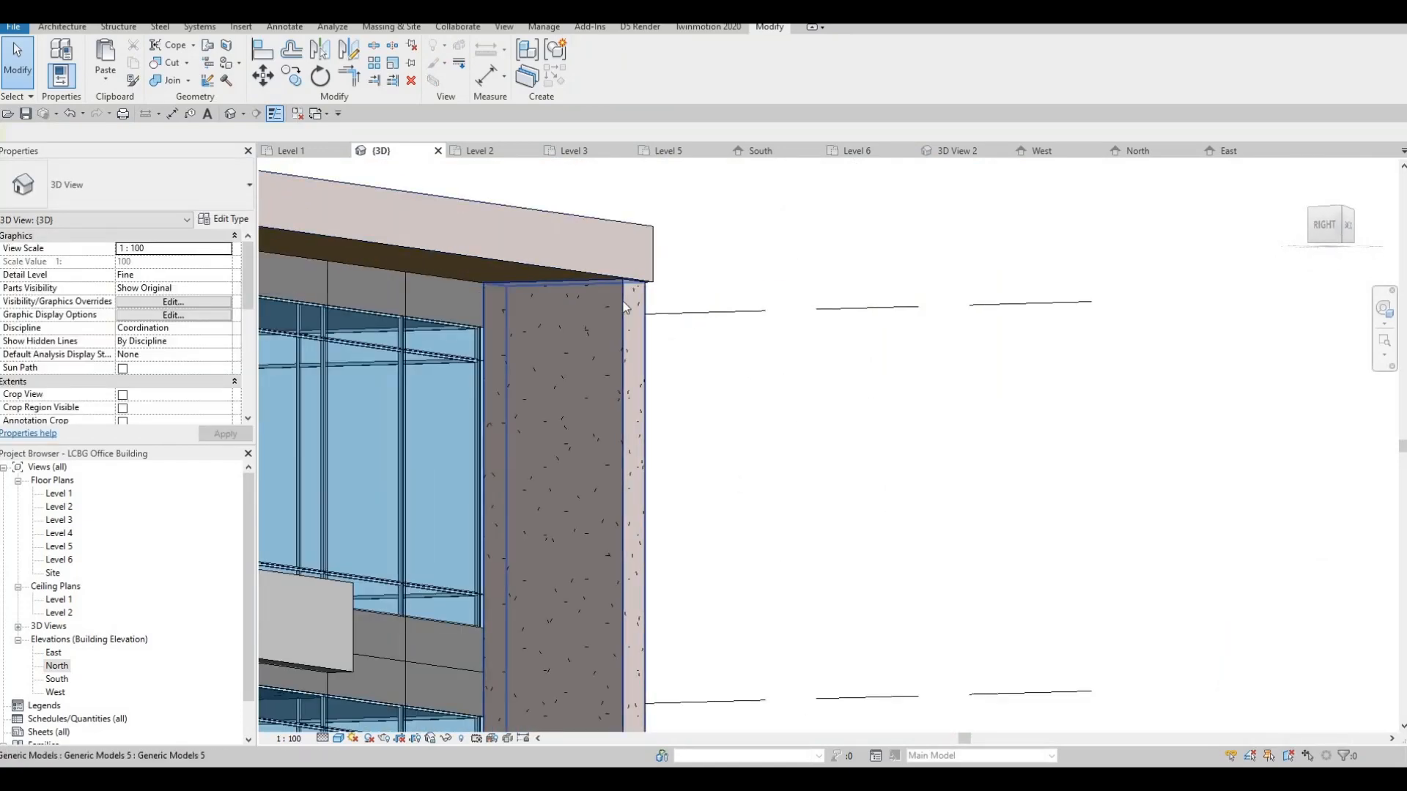
pyautogui.press('a')
pyautogui.press('l')
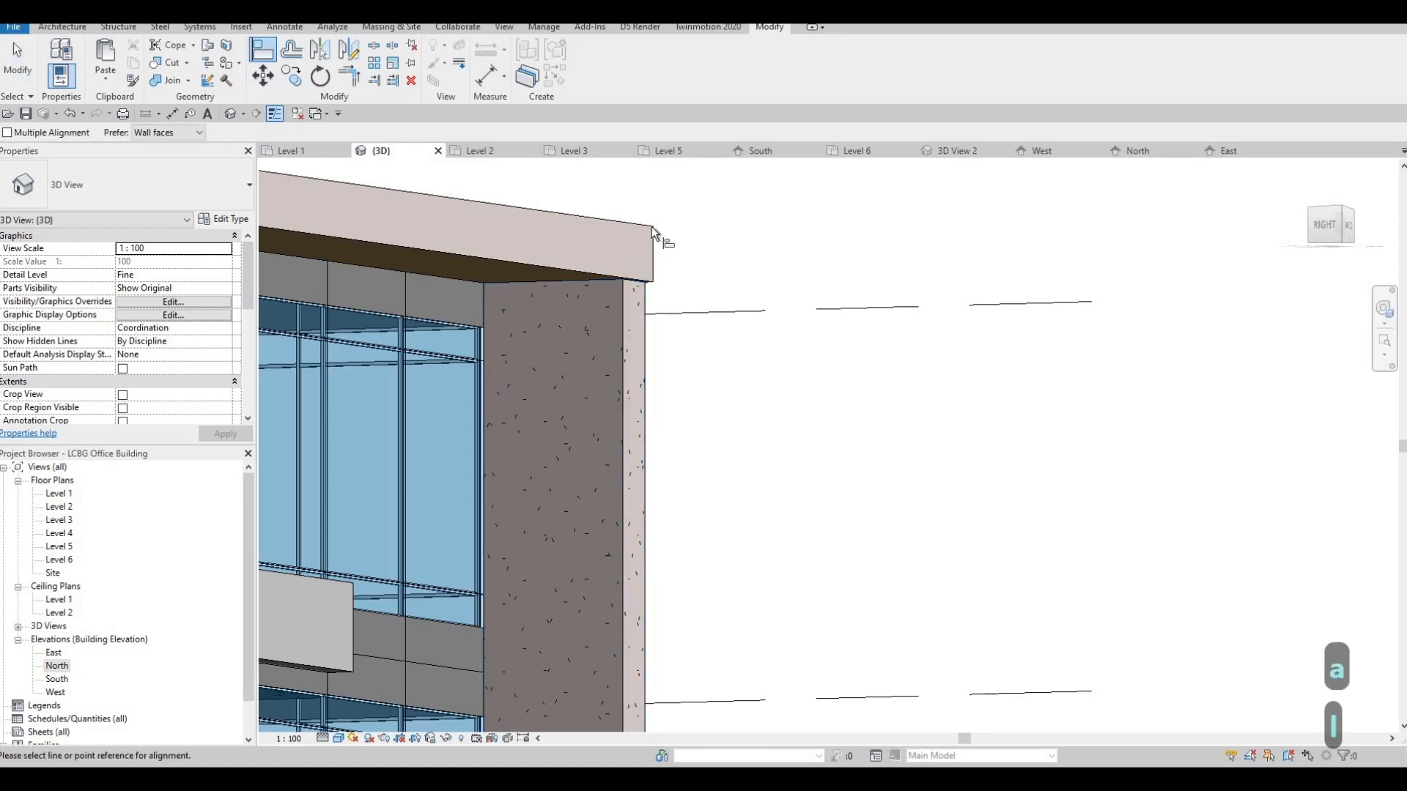
pyautogui.click(652, 227)
pyautogui.click(627, 340)
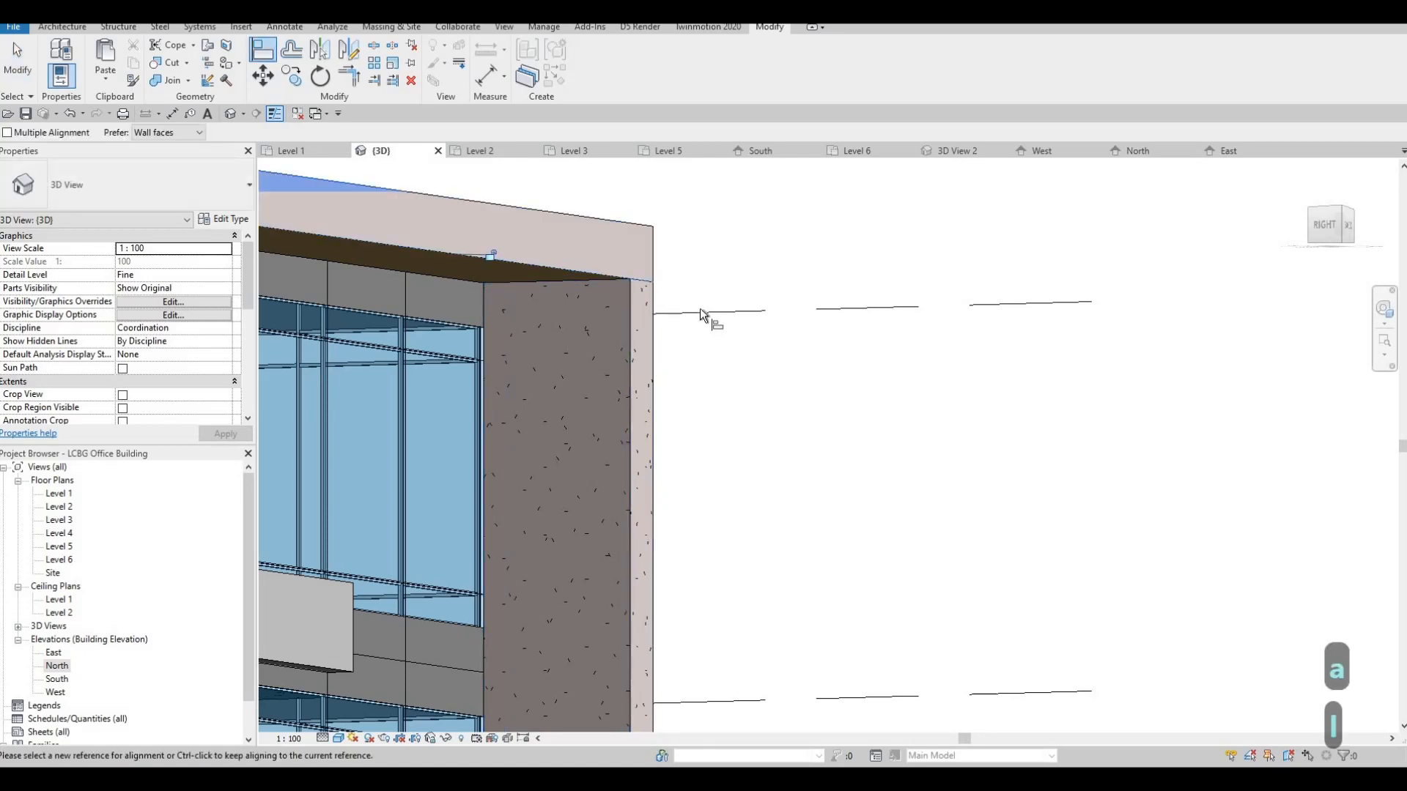
pyautogui.press('Escape')
pyautogui.moveTo(700, 308); pyautogui.dragTo(729, 251, button='middle')
pyautogui.scroll(-3, 729, 250)
pyautogui.keyDown('shift'); pyautogui.moveTo(680, 501); pyautogui.dragTo(659, 529, button='middle'); pyautogui.keyUp('shift')
pyautogui.press('Escape')
pyautogui.press('Escape')
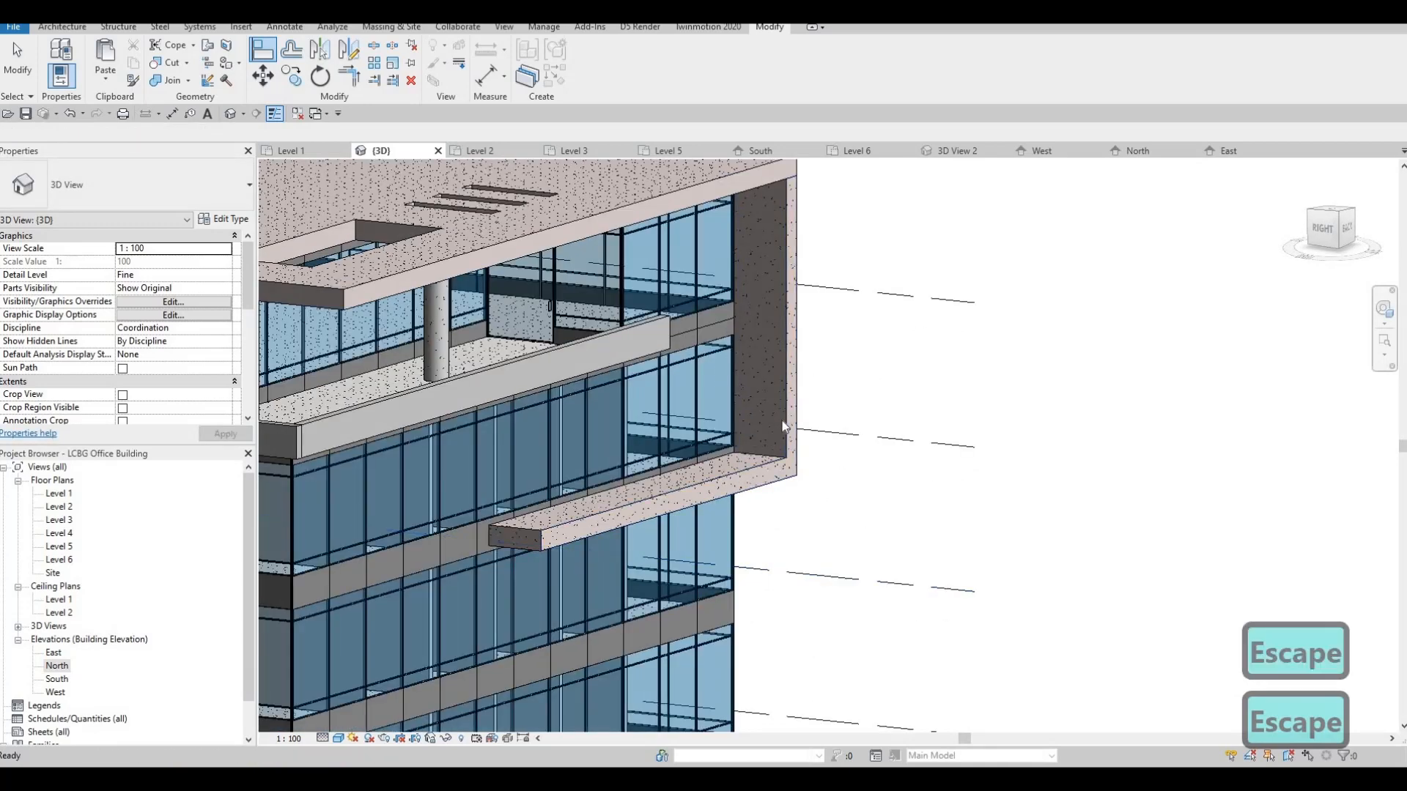
pyautogui.click(789, 416)
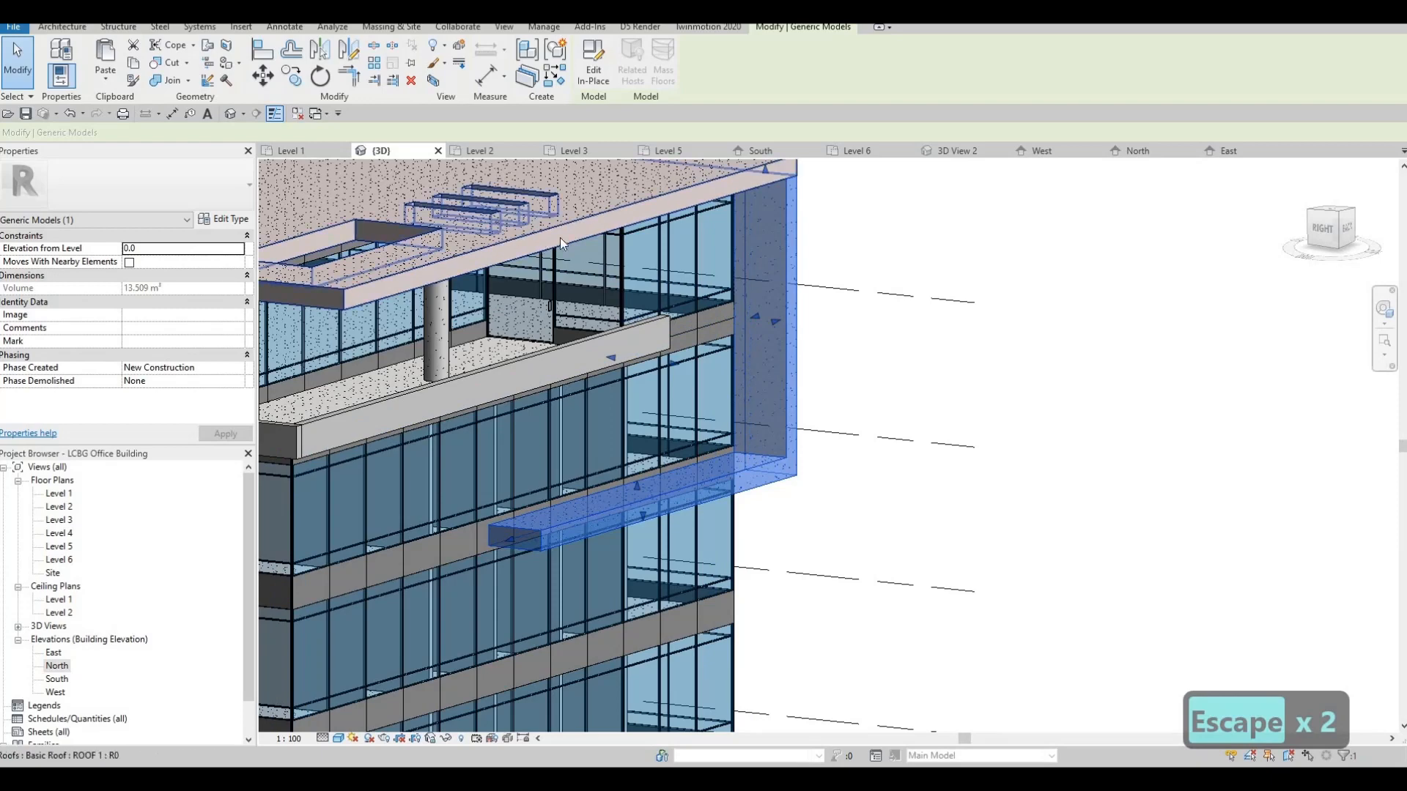
pyautogui.press('Escape')
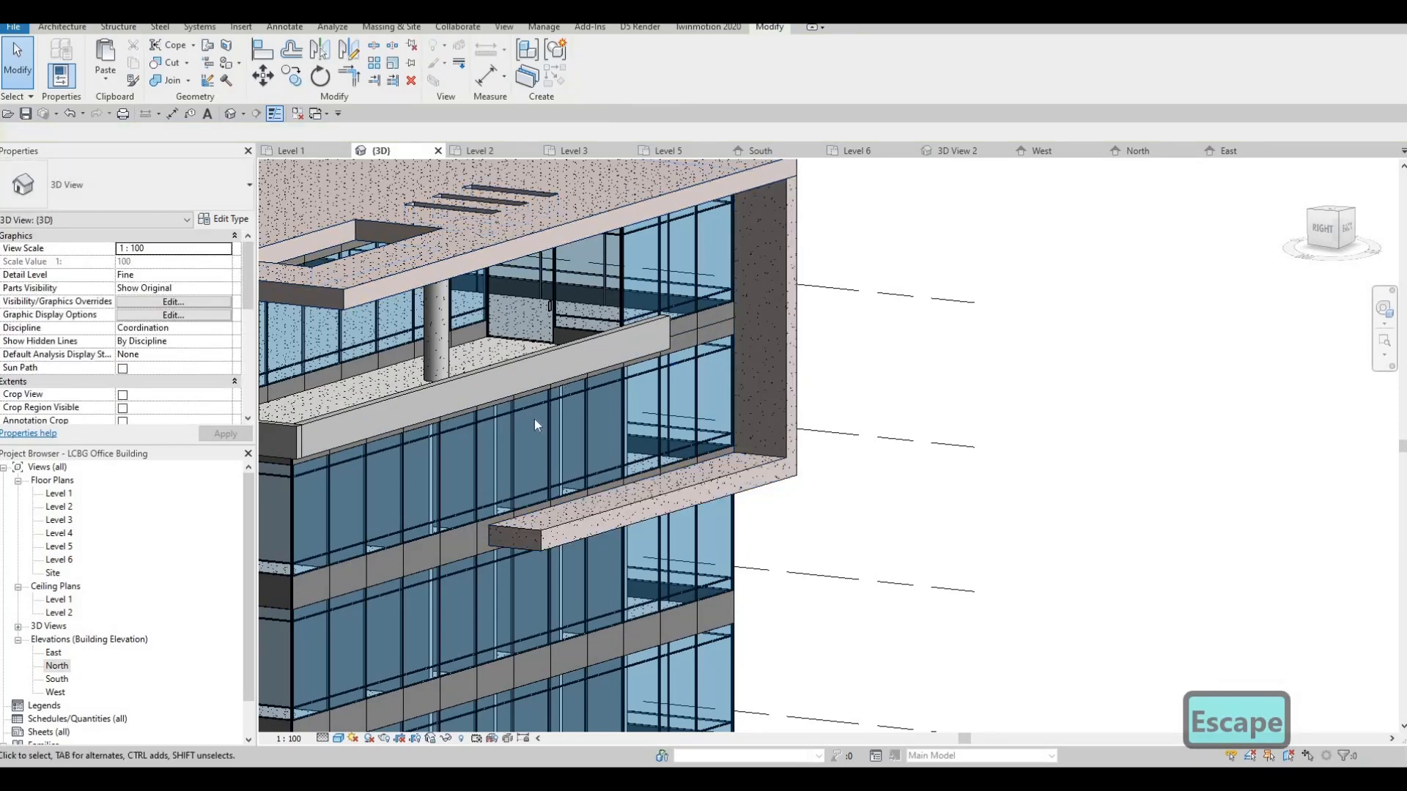
# Step: Edit the L-shaped frame in place, paint the vertical strip's inner face with Plywood, Sheathing, and finish the model
pyautogui.keyDown('shift'); pyautogui.moveTo(646, 396); pyautogui.dragTo(434, 318, button='middle'); pyautogui.keyUp('shift')
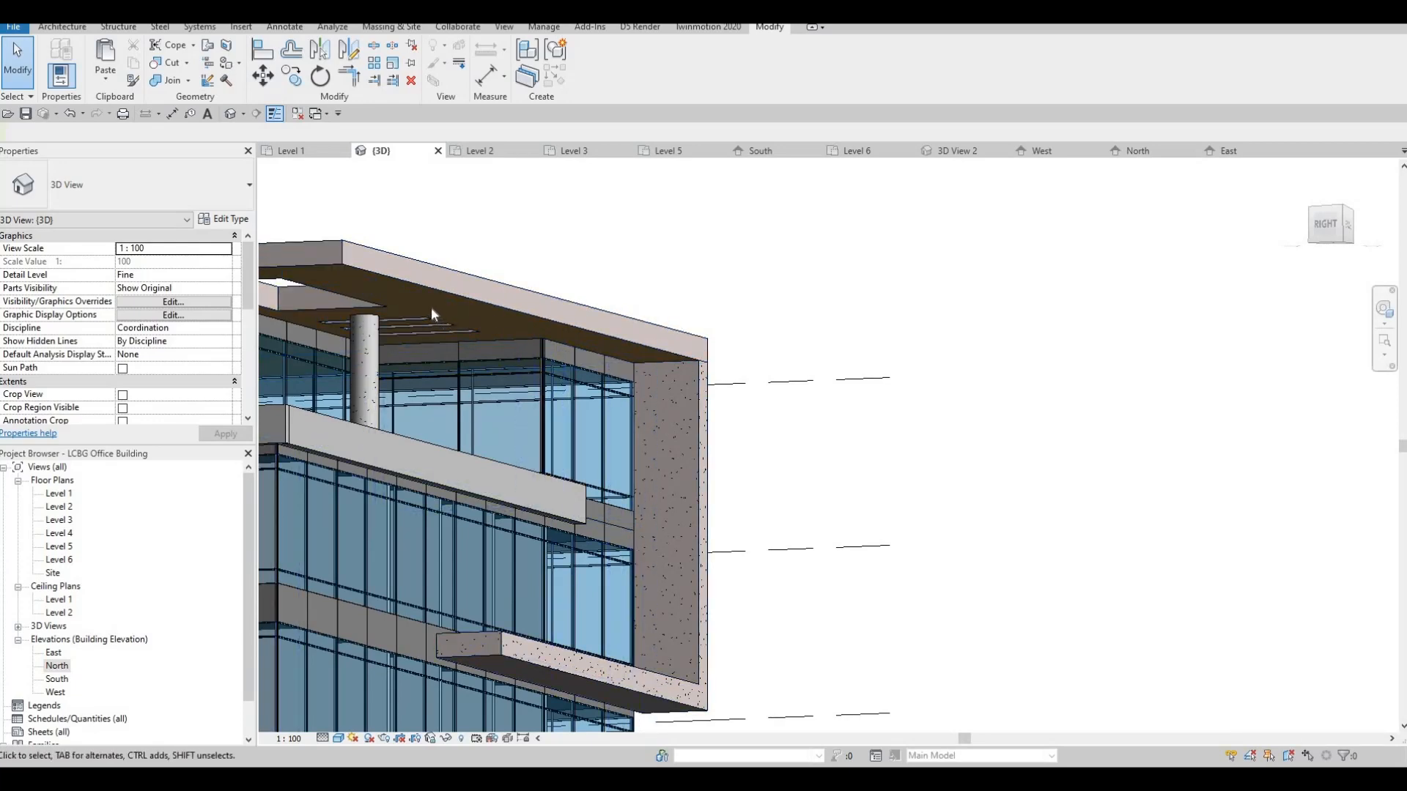
pyautogui.click(700, 427)
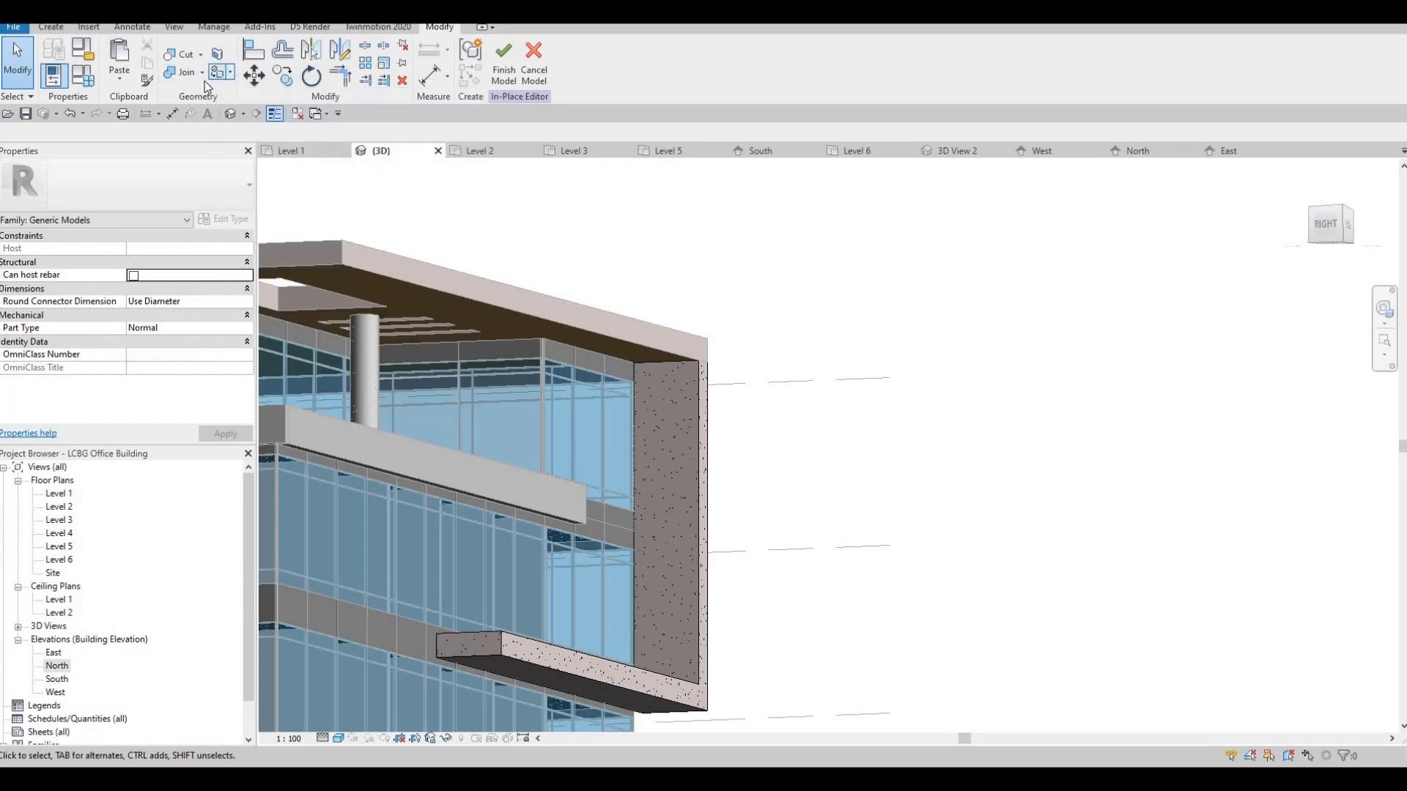
pyautogui.press('p')
pyautogui.press('t')
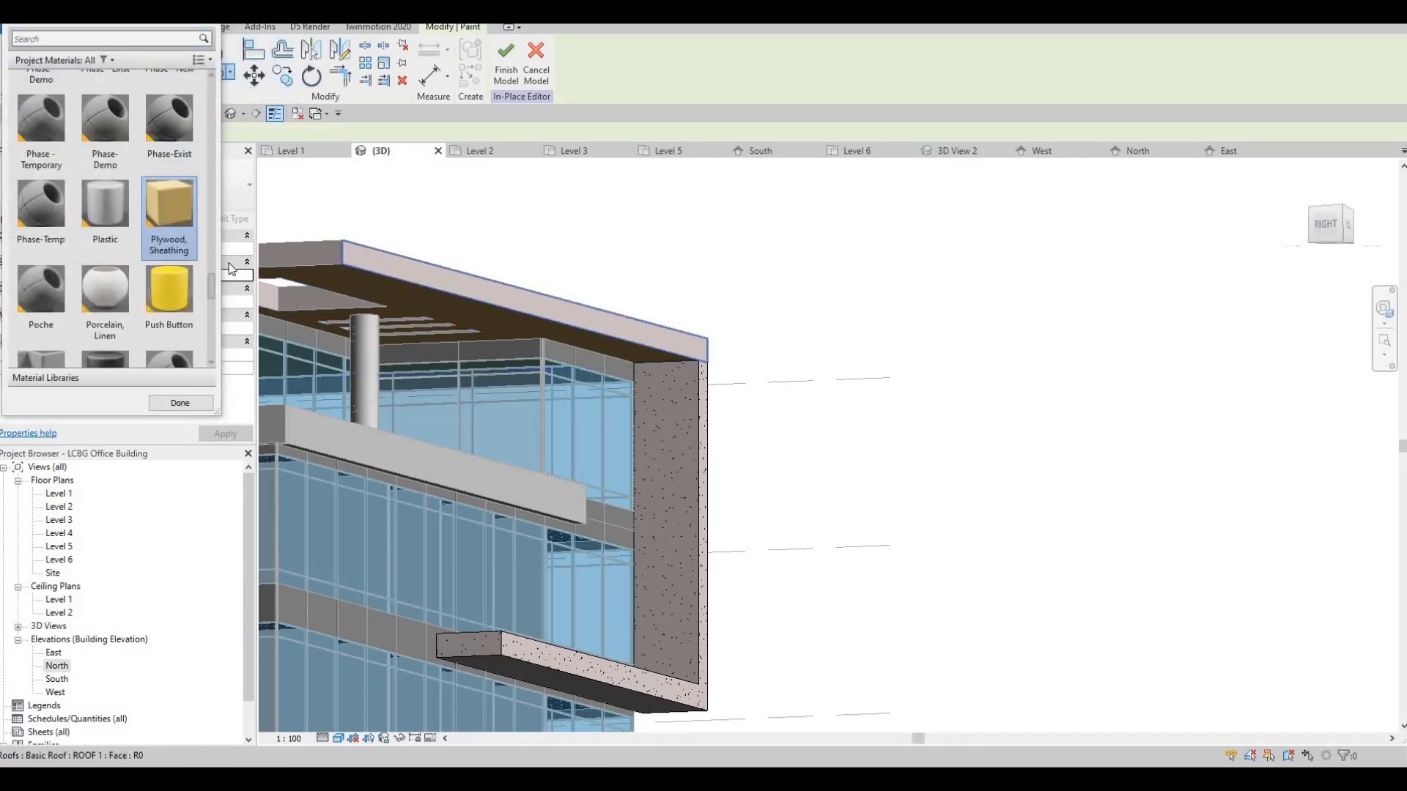
pyautogui.click(677, 499)
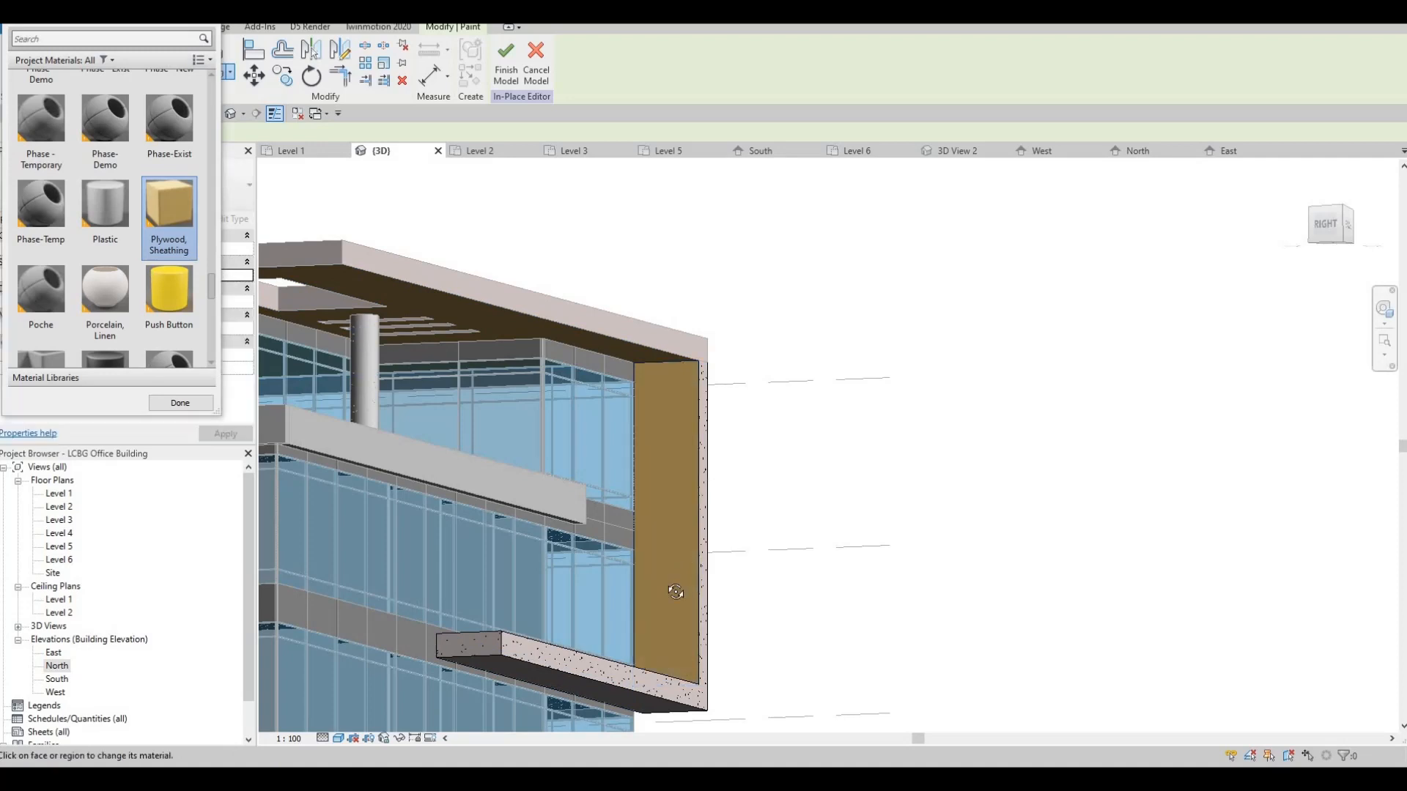
pyautogui.moveTo(650, 619)
pyautogui.keyDown('shift'); pyautogui.mouseDown(button='middle')
pyautogui.moveTo(614, 601)
pyautogui.moveTo(619, 521)
pyautogui.moveTo(586, 543)
pyautogui.moveTo(551, 490)
pyautogui.moveTo(502, 77)
pyautogui.mouseUp(button='middle'); pyautogui.keyUp('shift')
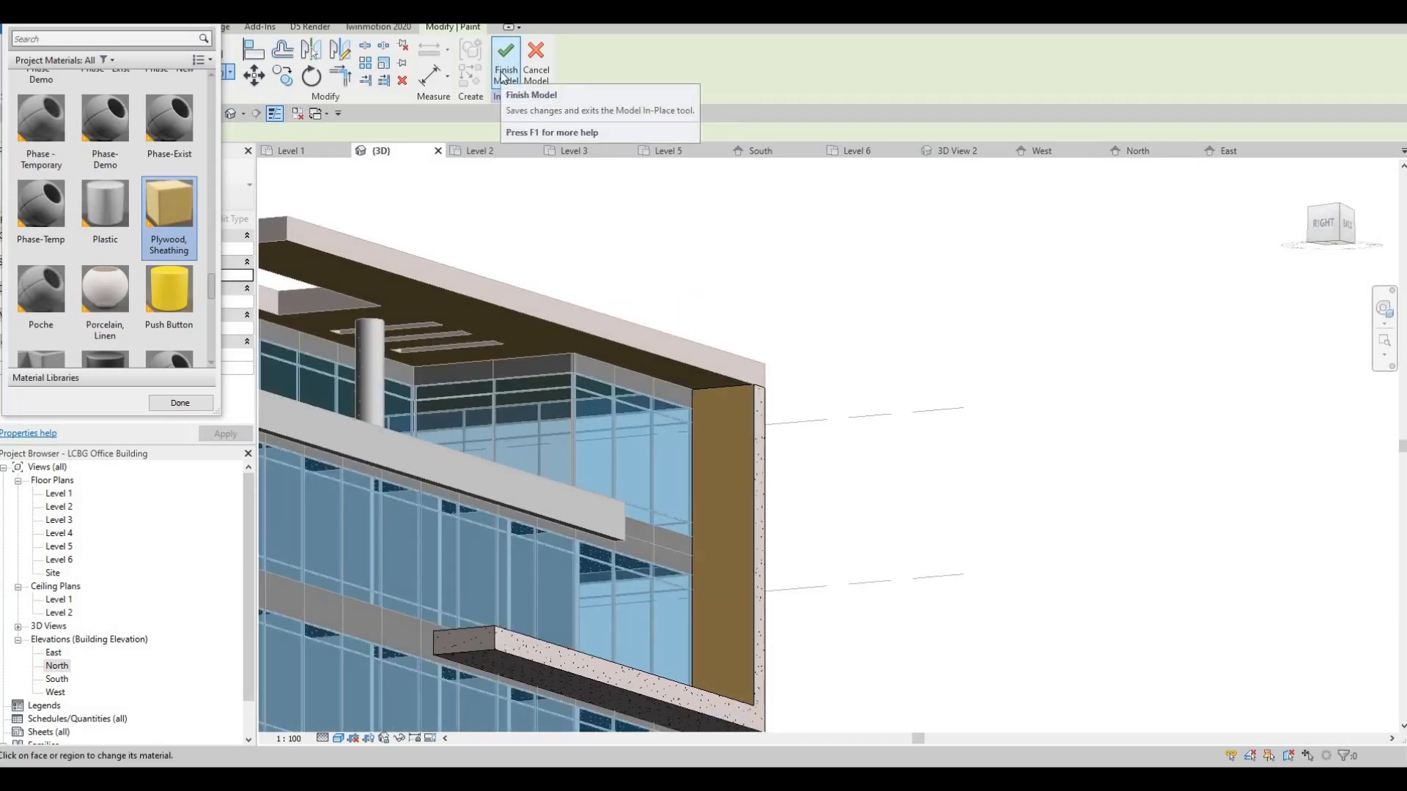
pyautogui.click(503, 74)
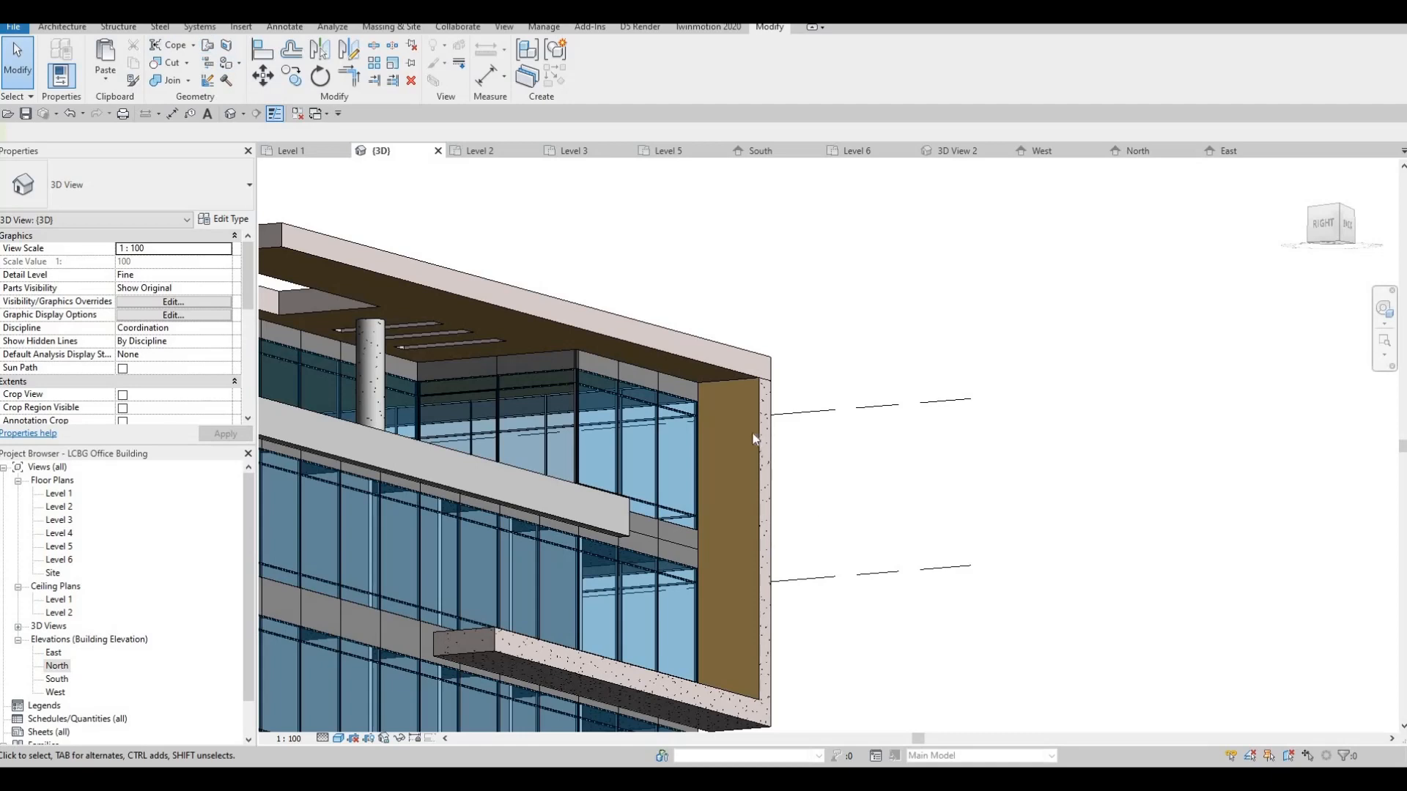
pyautogui.click(228, 64)
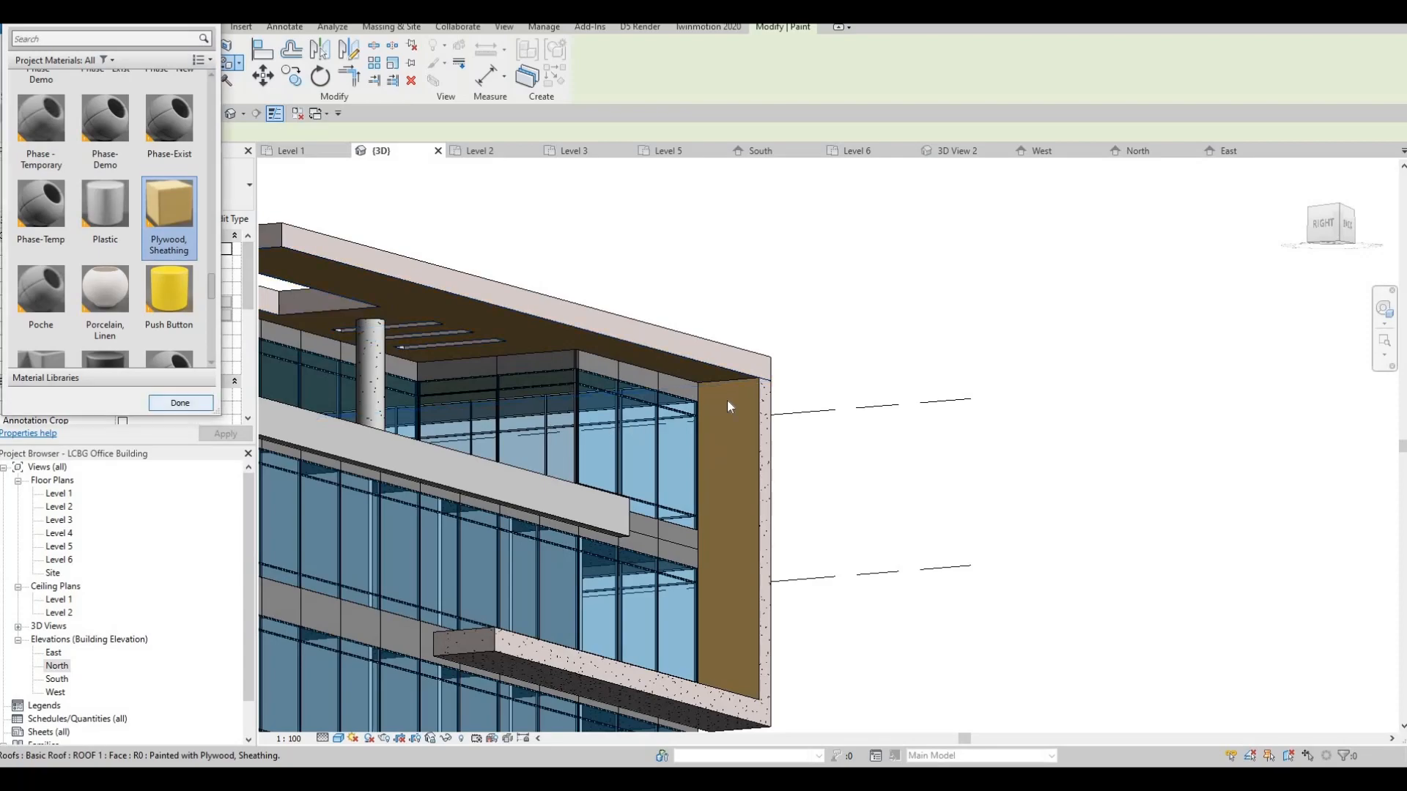
pyautogui.press('Escape')
pyautogui.press('Escape')
# Step: Turn the 3D model around to view its front side, and open the South elevation
pyautogui.moveTo(645, 455)
pyautogui.keyDown('shift'); pyautogui.mouseDown(button='middle')
pyautogui.moveTo(657, 391)
pyautogui.moveTo(740, 452)
pyautogui.moveTo(852, 406)
pyautogui.moveTo(829, 460)
pyautogui.mouseUp(button='middle'); pyautogui.keyUp('shift')
pyautogui.scroll(-1, 740, 448)
pyautogui.scroll(-4, 930, 383)
pyautogui.keyDown('shift'); pyautogui.moveTo(731, 490); pyautogui.dragTo(578, 315, button='middle'); pyautogui.keyUp('shift')
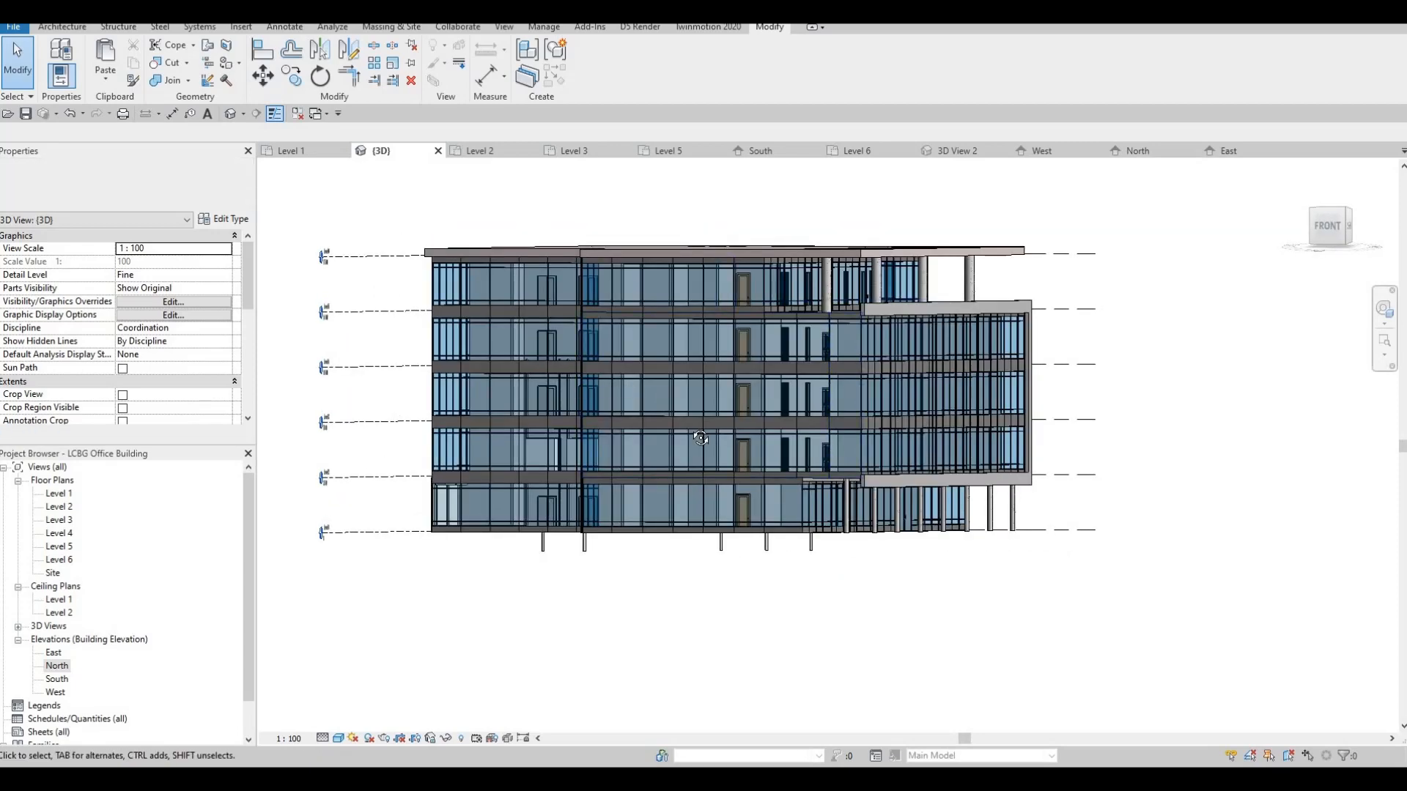
pyautogui.keyDown('shift'); pyautogui.moveTo(704, 440); pyautogui.dragTo(652, 412, button='middle'); pyautogui.keyUp('shift')
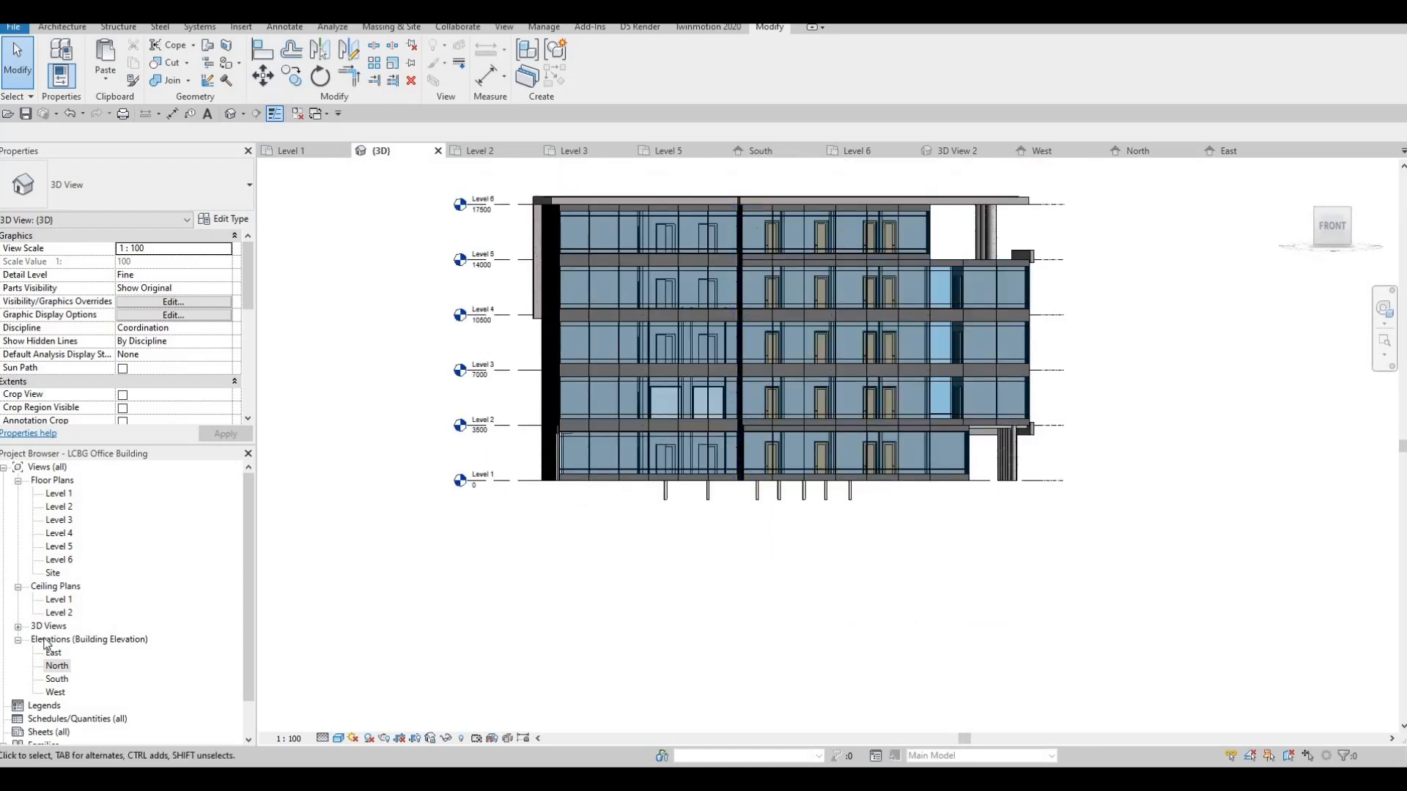
pyautogui.doubleClick(55, 693)
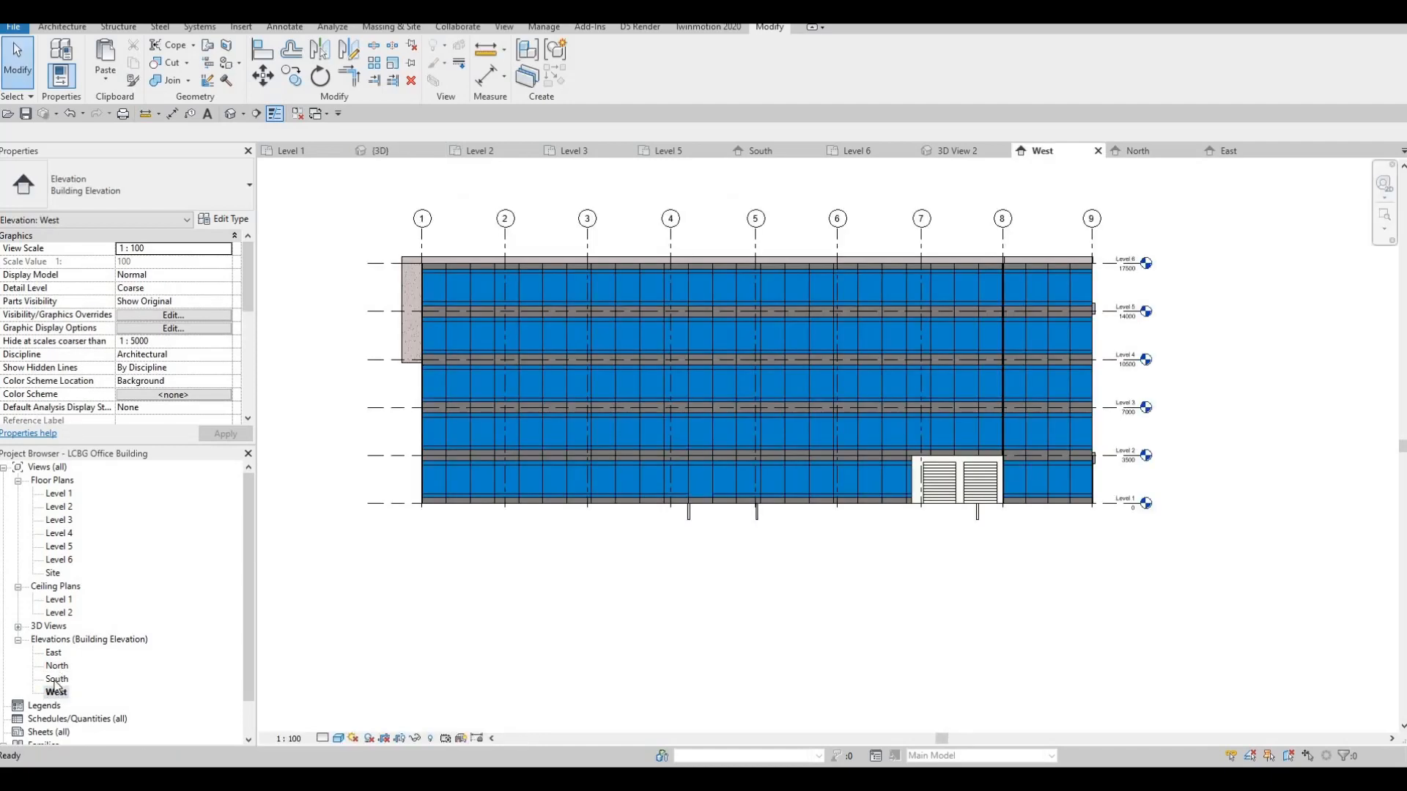
pyautogui.doubleClick(56, 680)
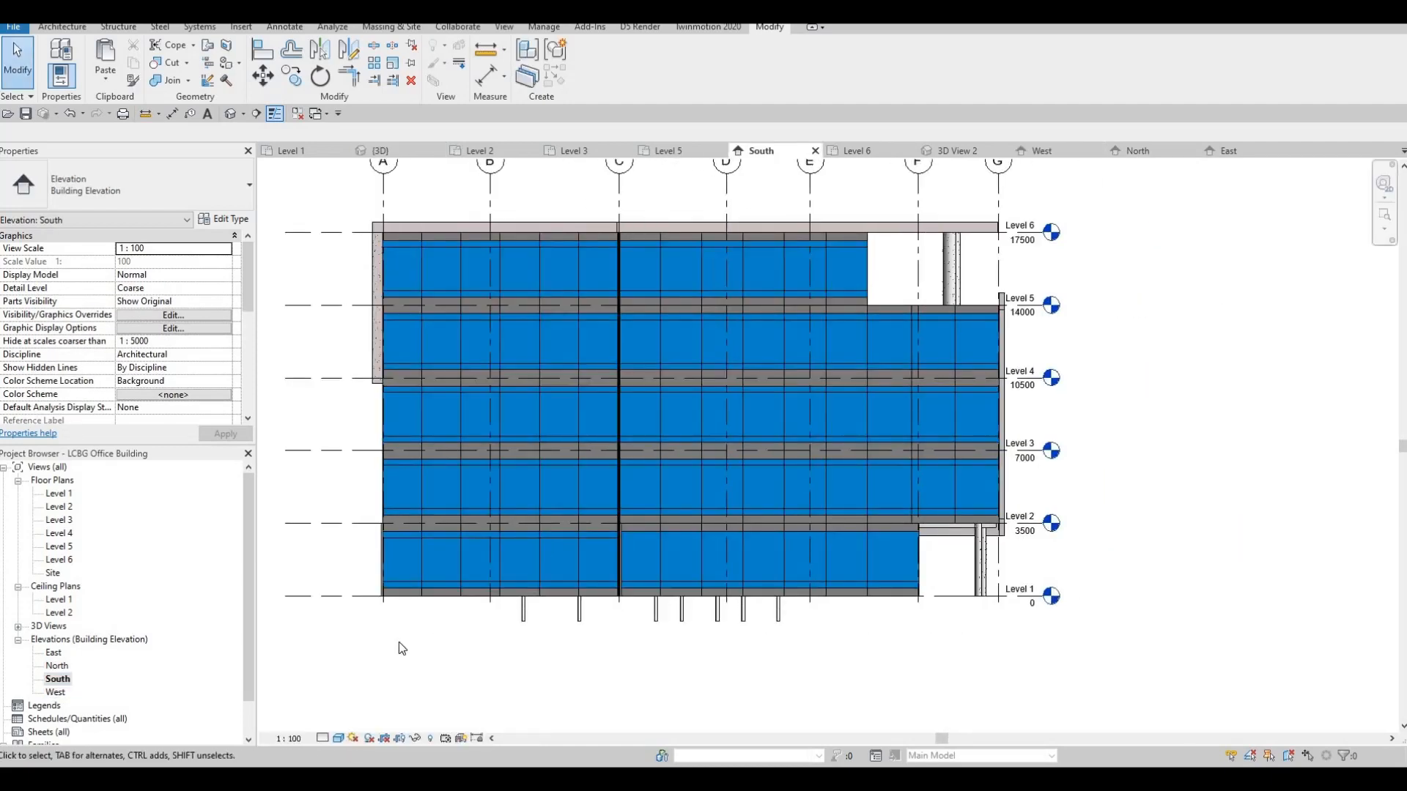
pyautogui.moveTo(410, 523); pyautogui.dragTo(355, 548, button='middle')
# Step: Switch the South elevation's visual style to Wireframe
pyautogui.click(323, 737)
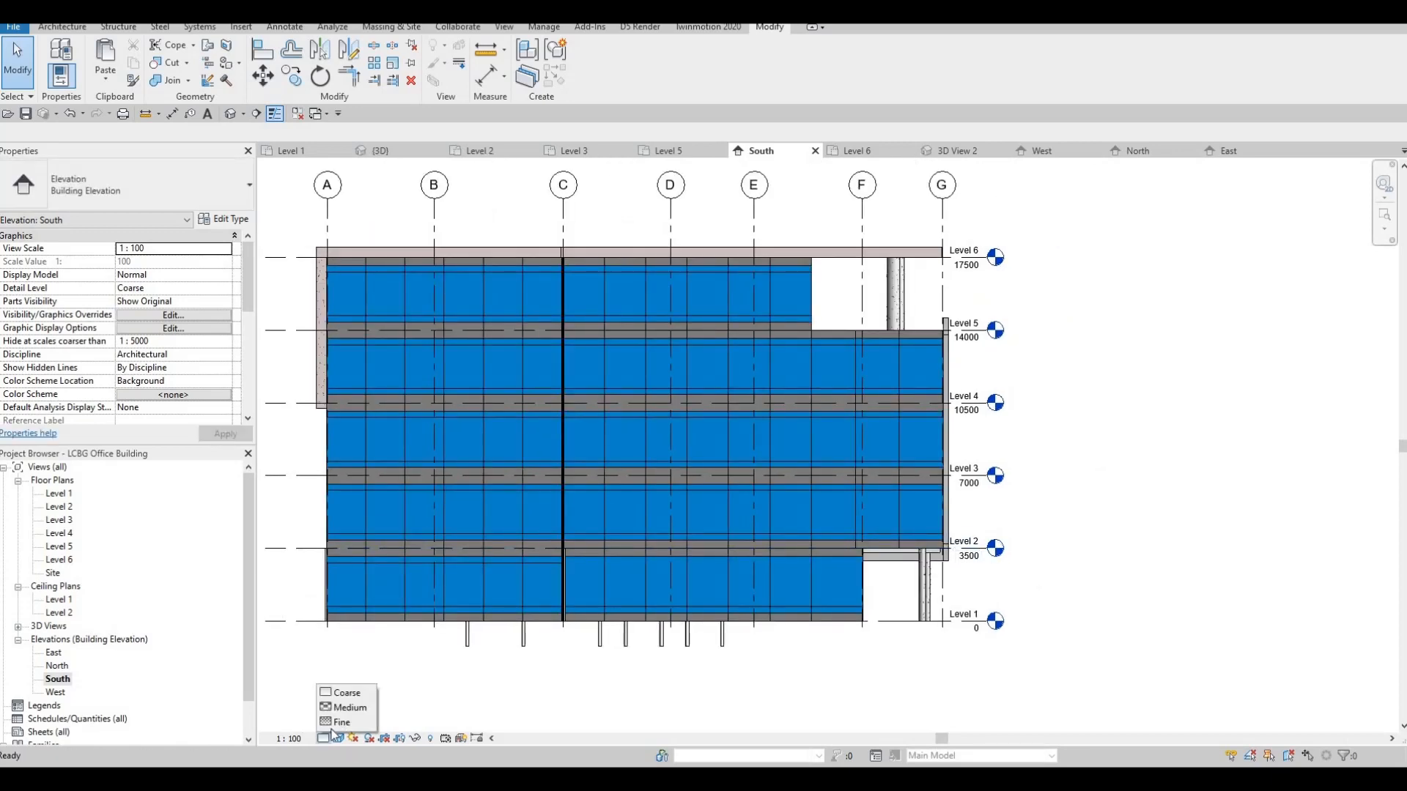
pyautogui.press('Escape')
pyautogui.click(338, 737)
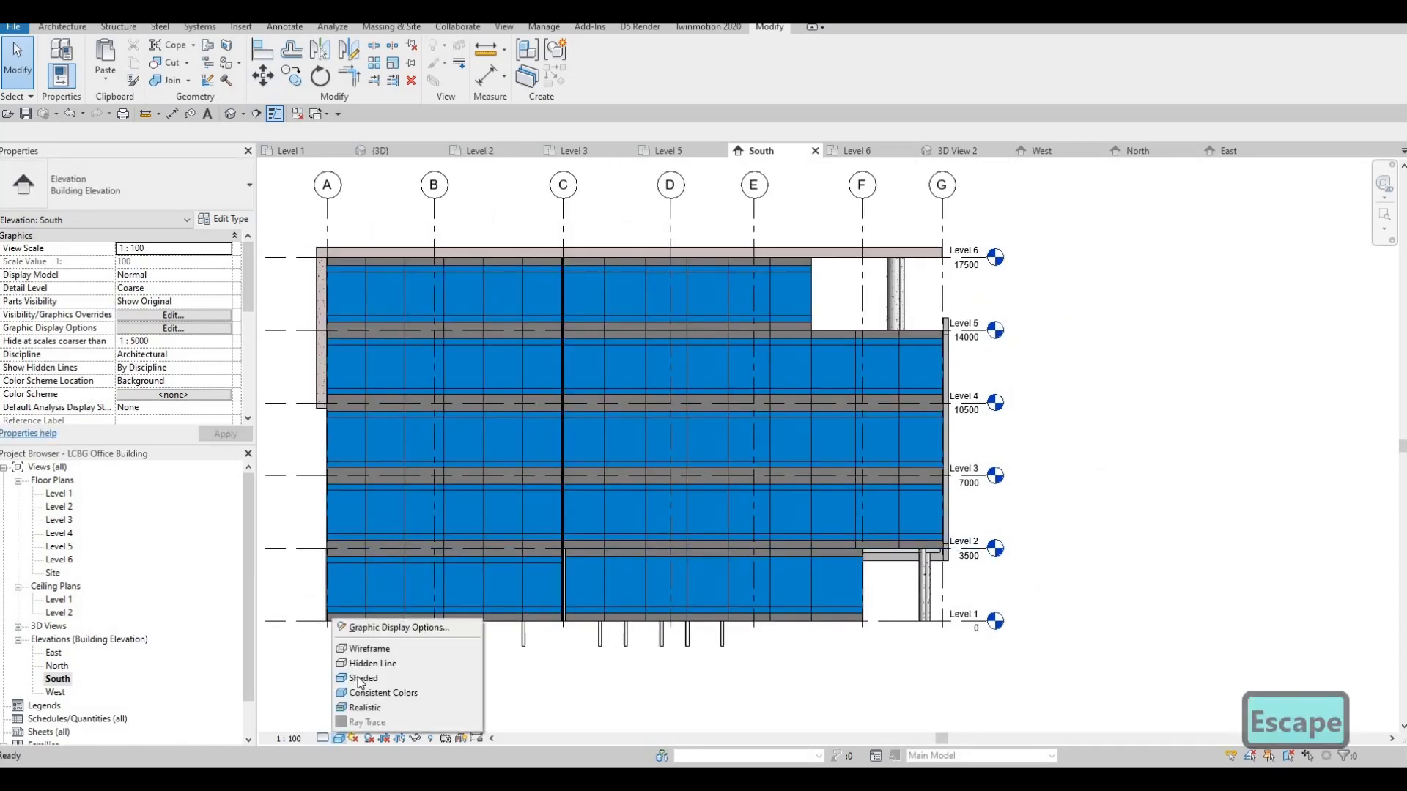
pyautogui.click(364, 648)
pyautogui.press('Escape')
pyautogui.press('Escape')
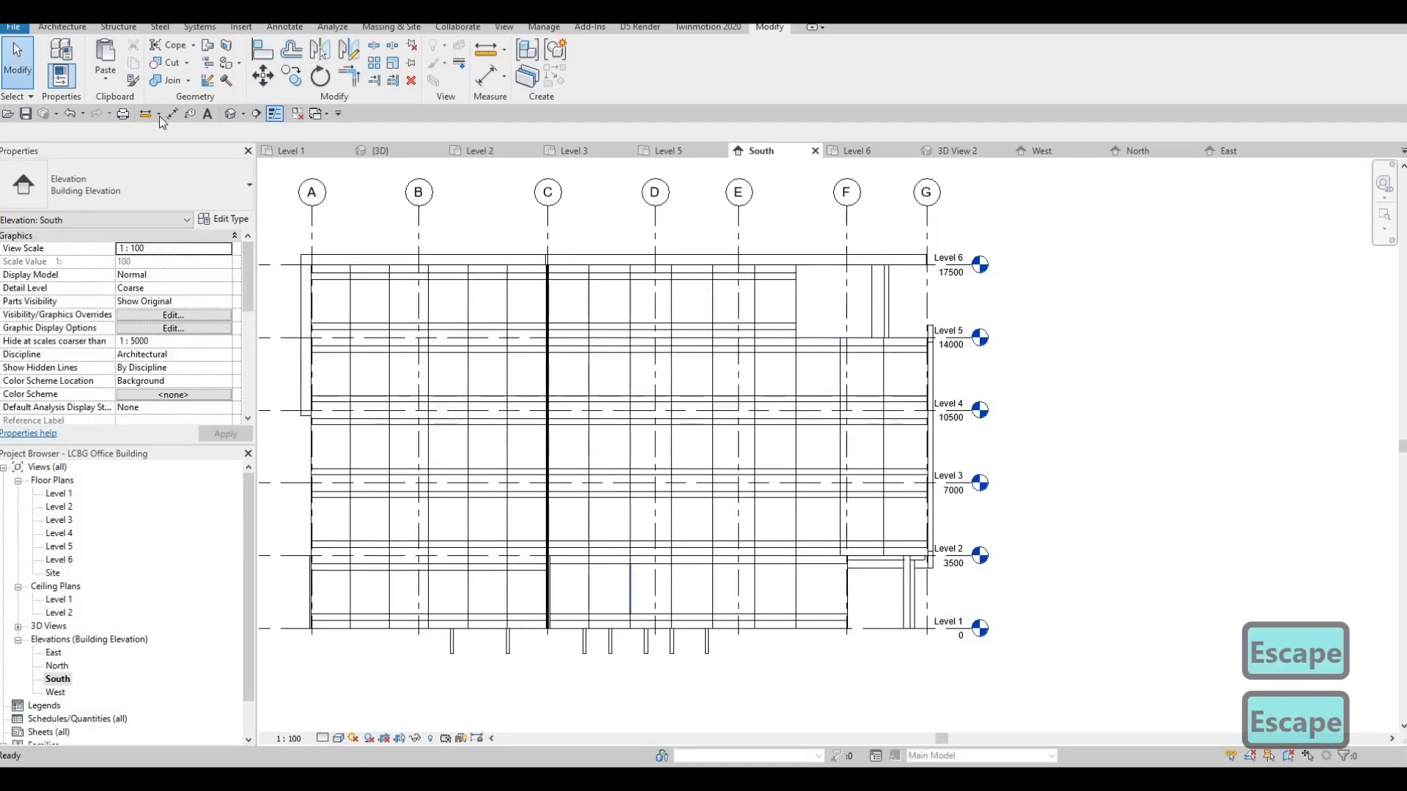
# Step: Create an in-place component in the Generic Models category, keeping the suggested name
pyautogui.click(107, 81)
pyautogui.press('Escape')
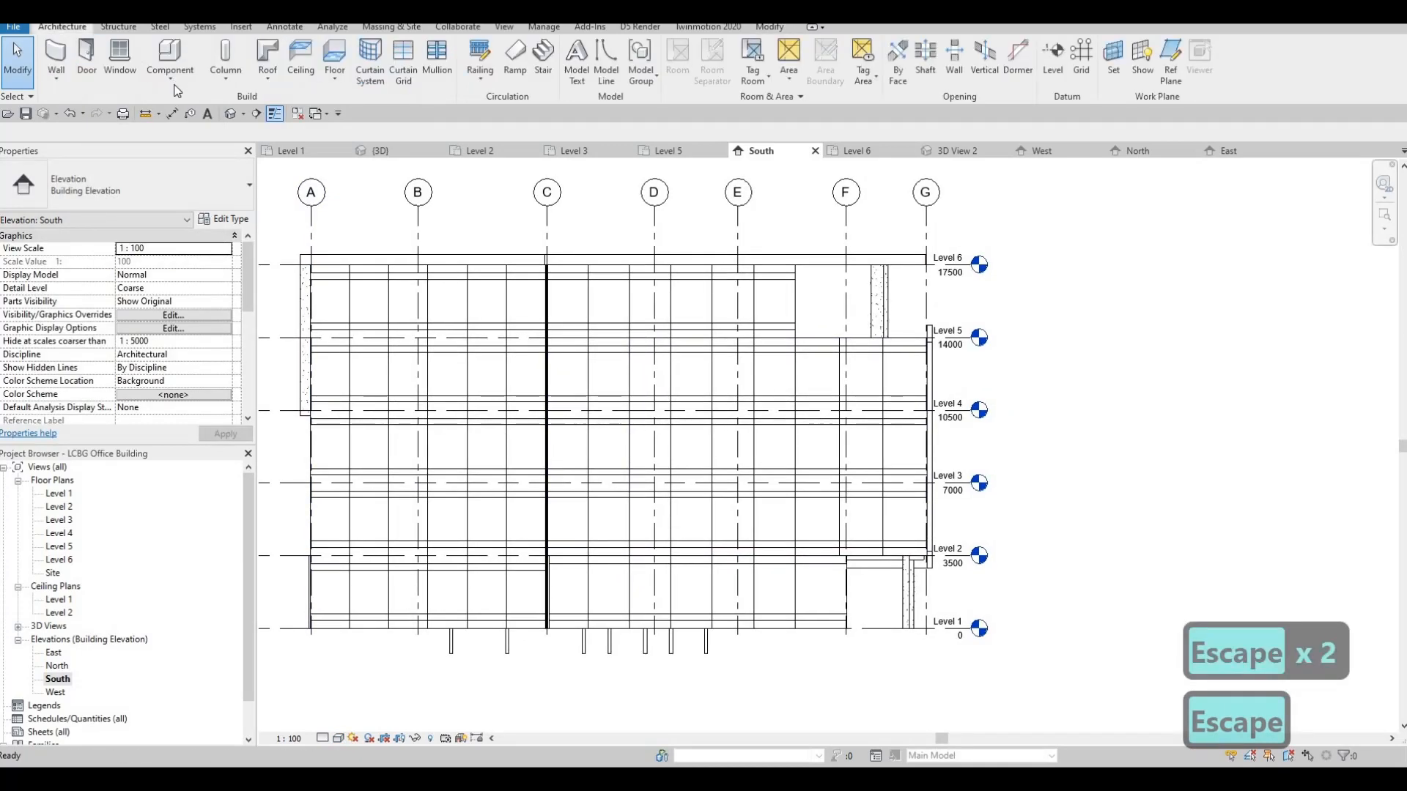
pyautogui.click(170, 77)
pyautogui.click(199, 135)
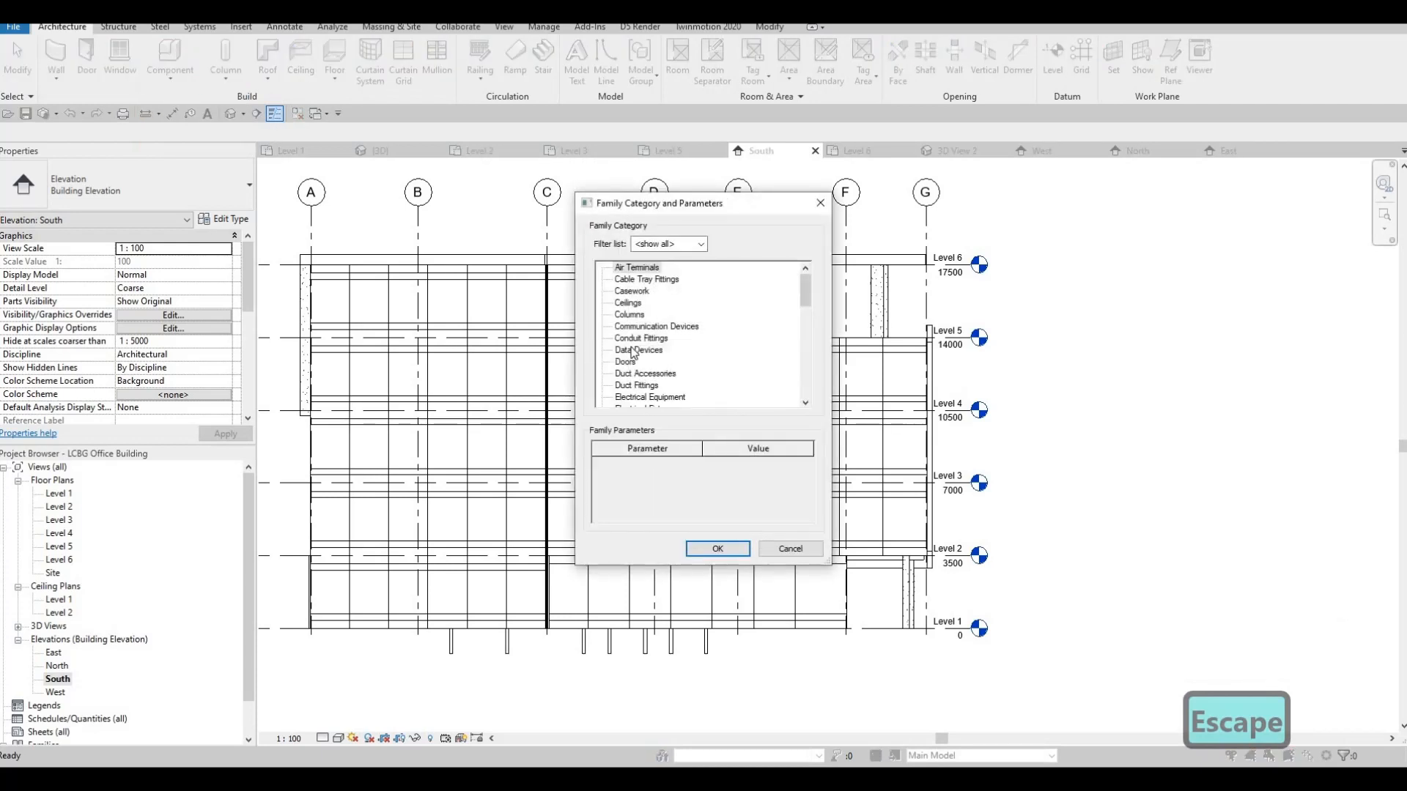
pyautogui.scroll(-2, 644, 375)
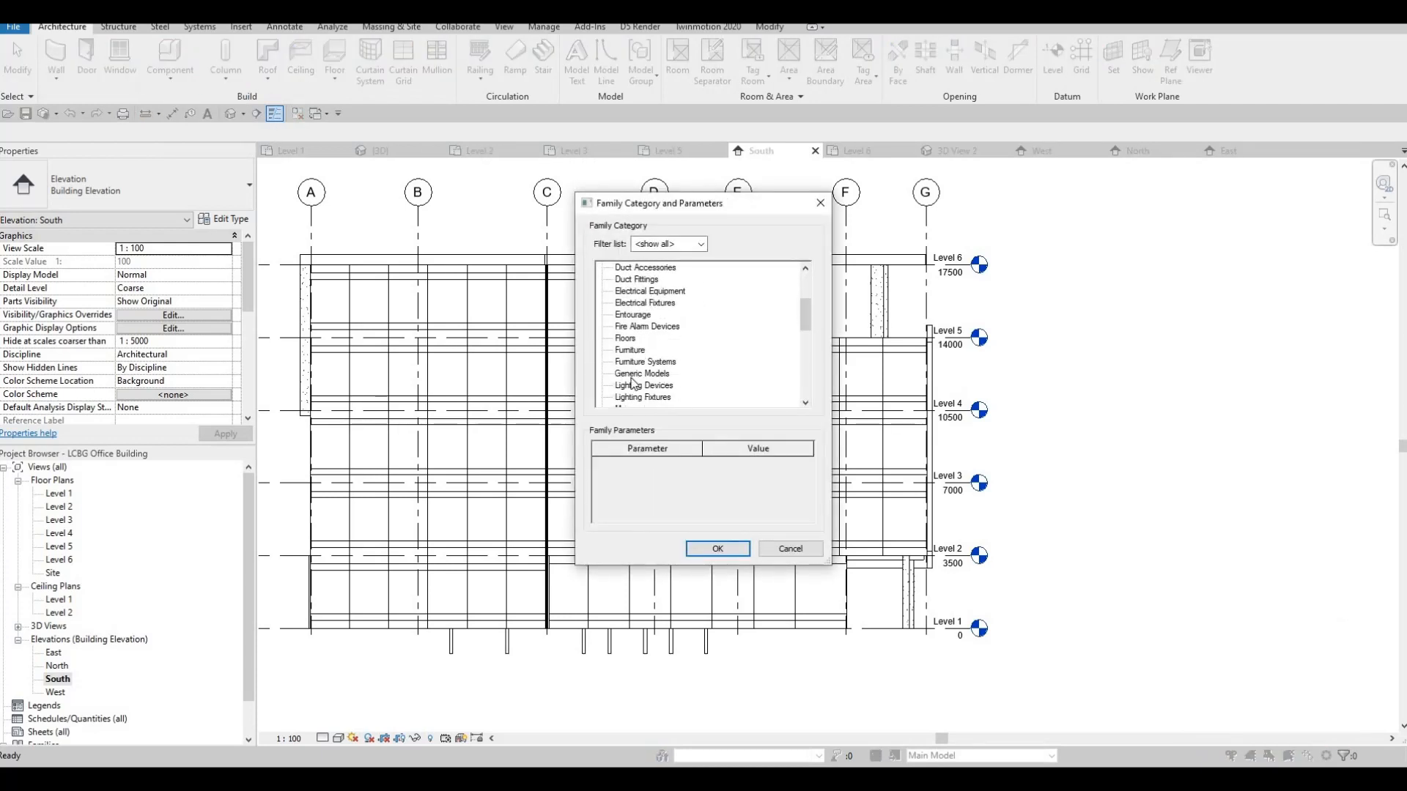
pyautogui.press('Return')
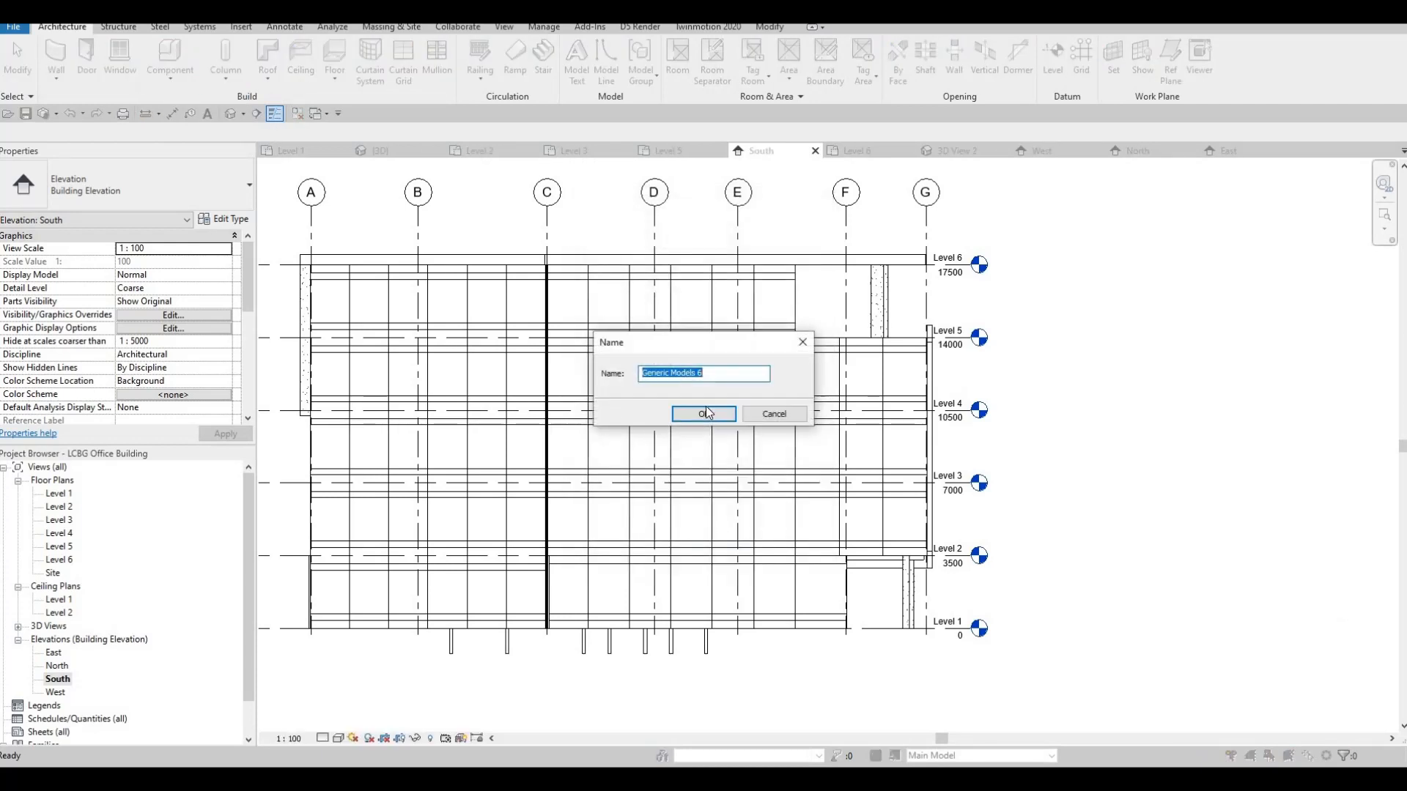
pyautogui.press('Return')
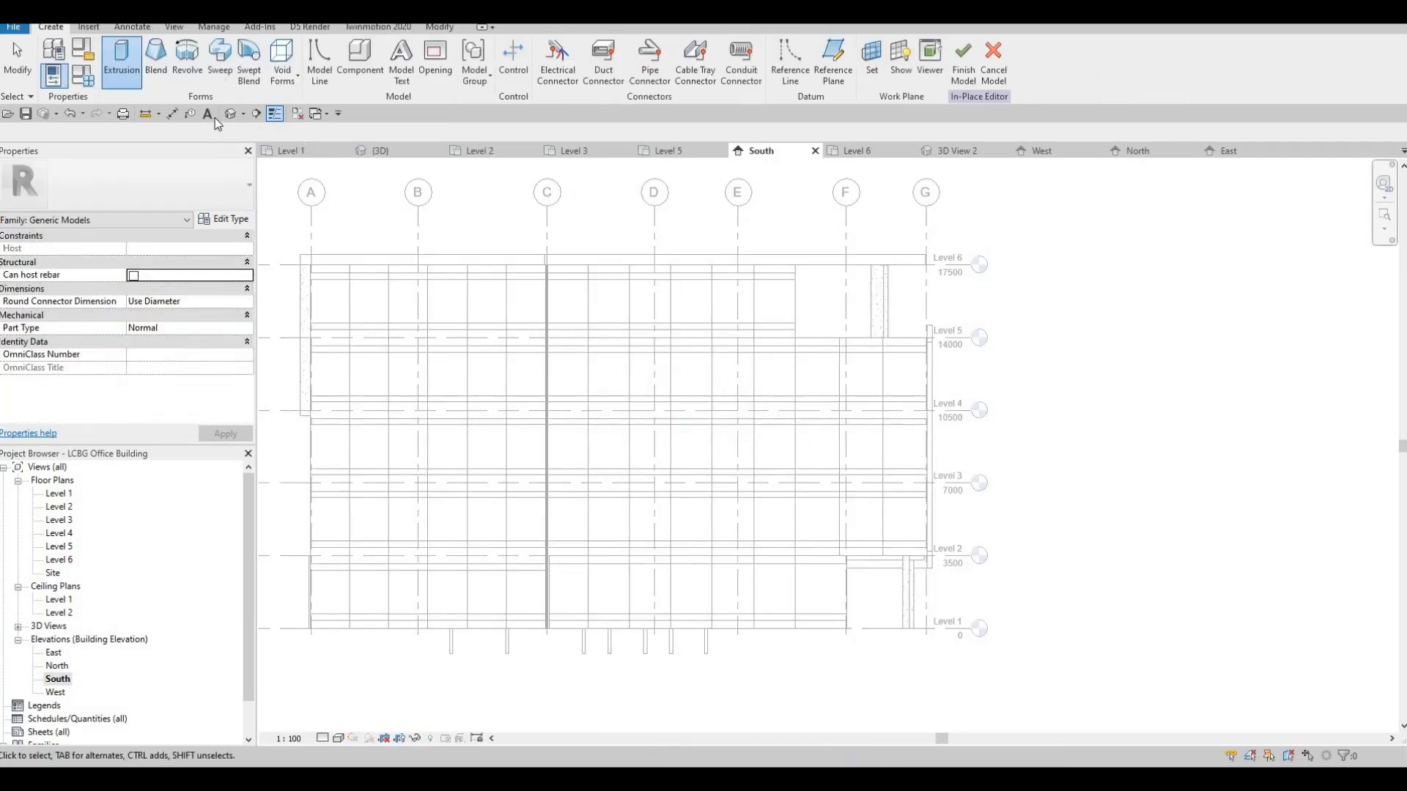
# Step: Start an Extrusion and pick a glazed curtain panel on the south facade as its work plane
pyautogui.click(126, 72)
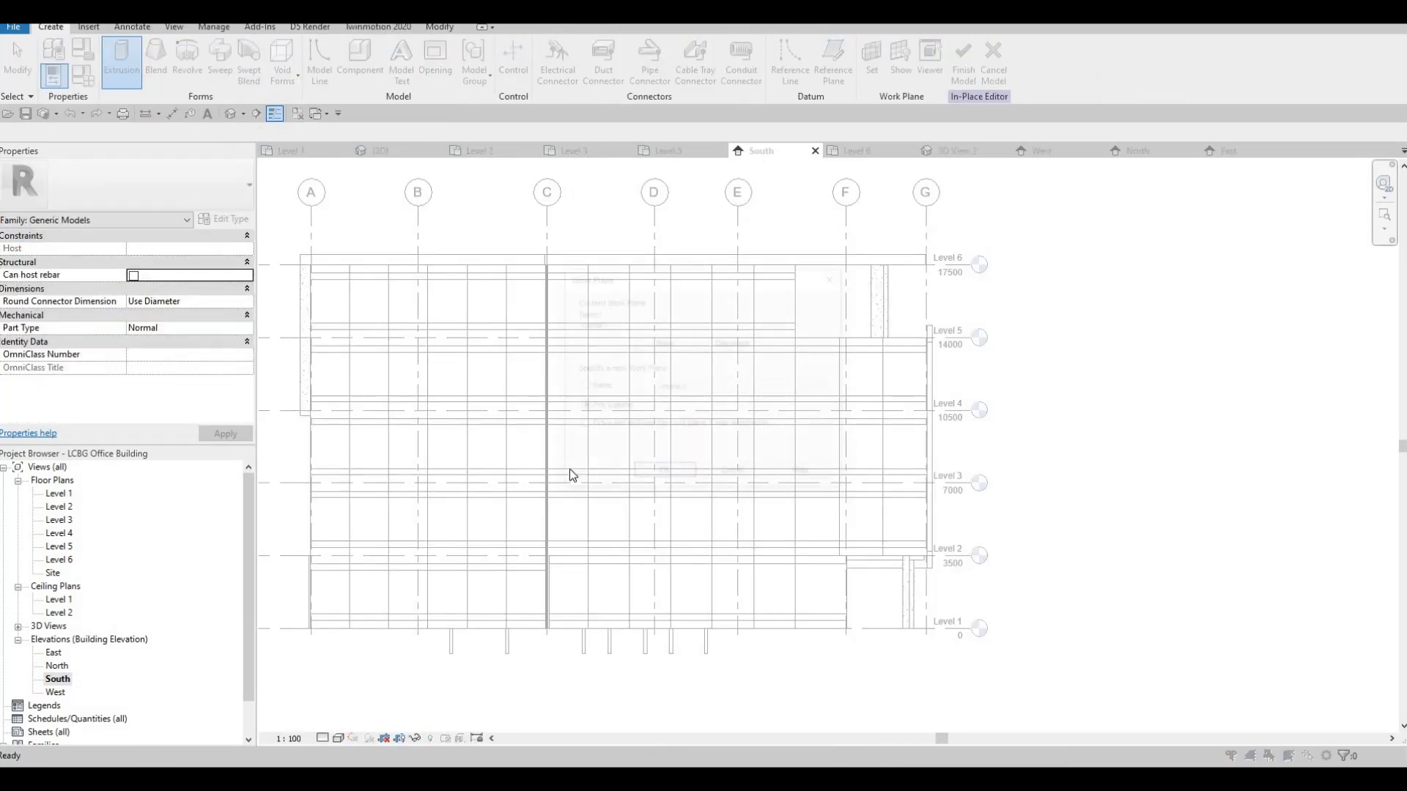
pyautogui.press('Return')
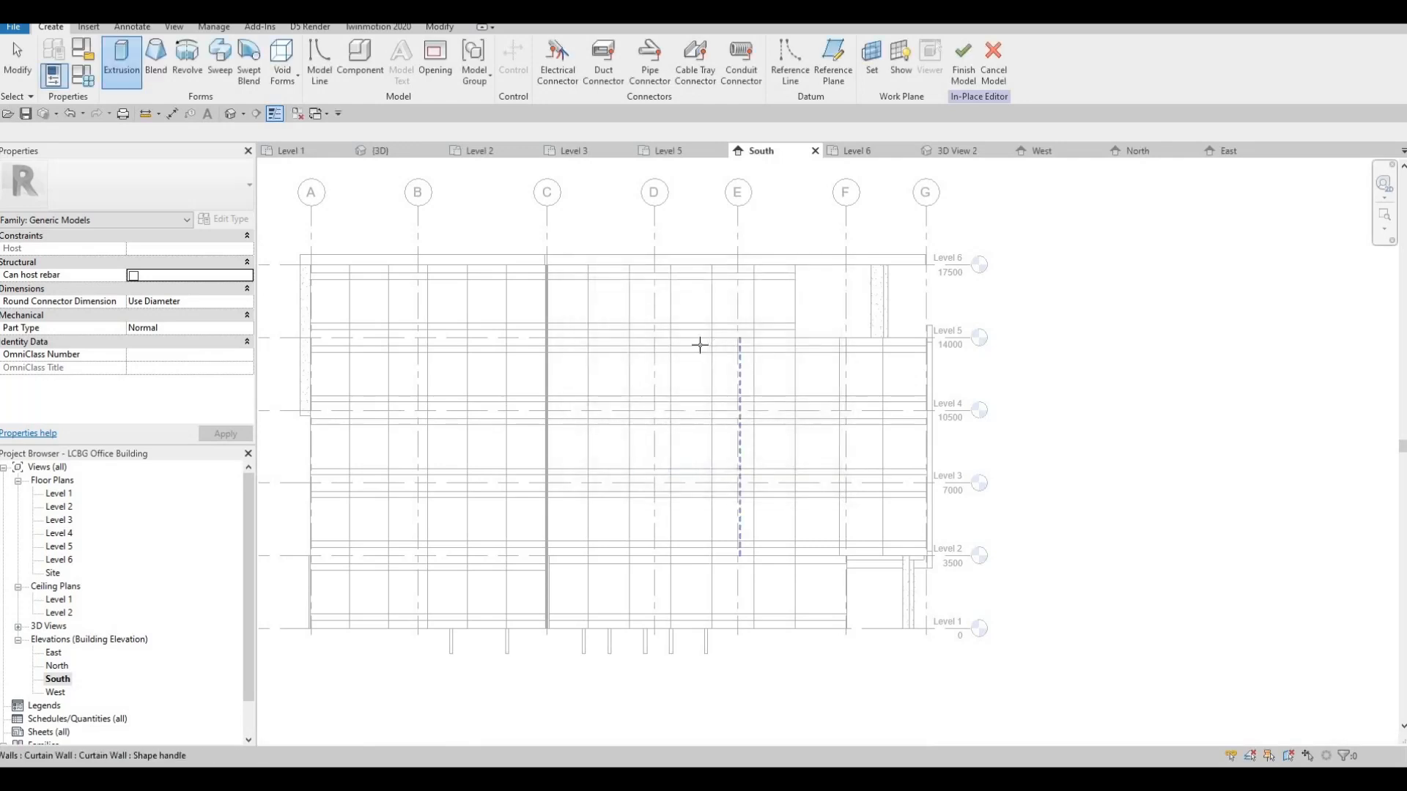
pyautogui.press('Tab')
pyautogui.press('Tab')
pyautogui.press('Tab')
pyautogui.press('Tab')
pyautogui.press('Tab')
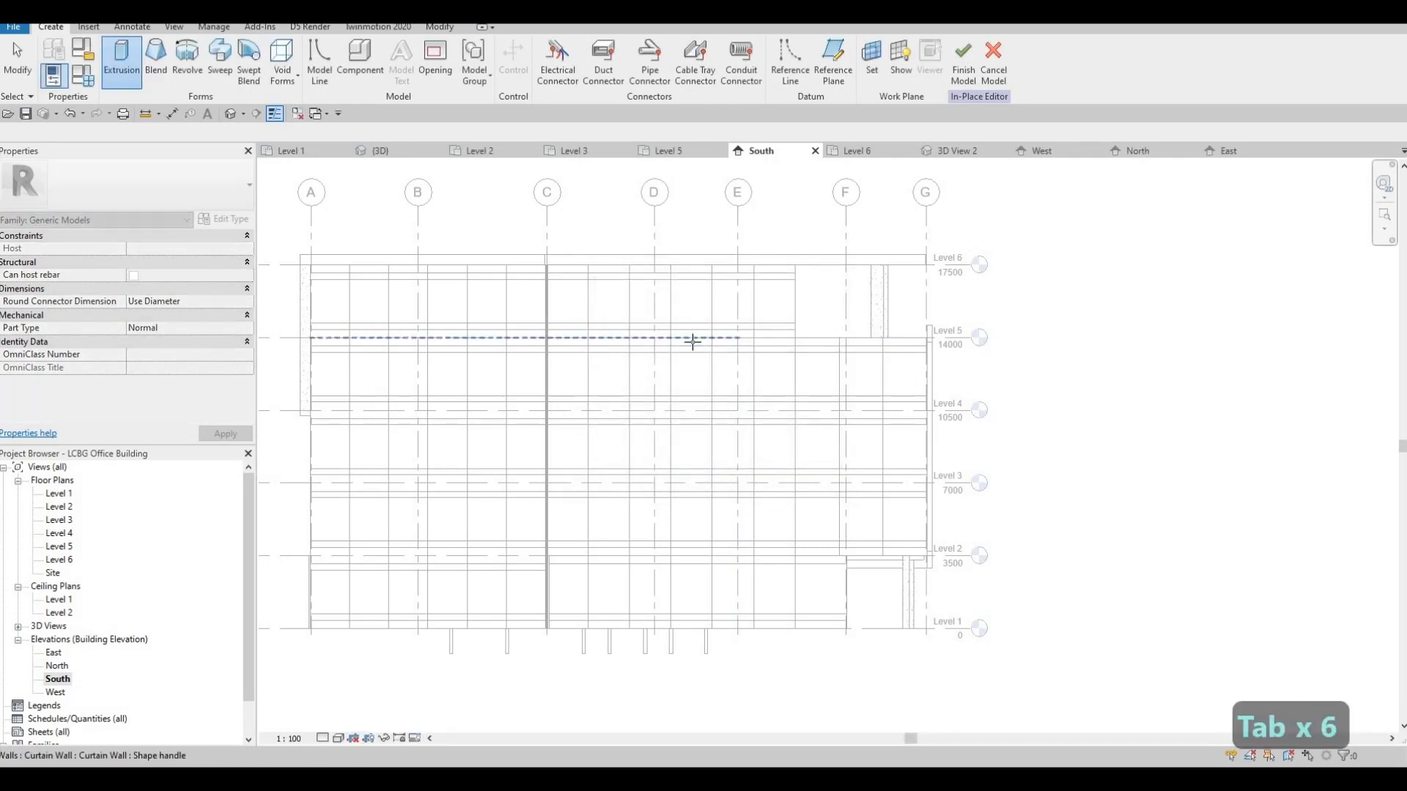
pyautogui.press('Tab')
pyautogui.press('Tab')
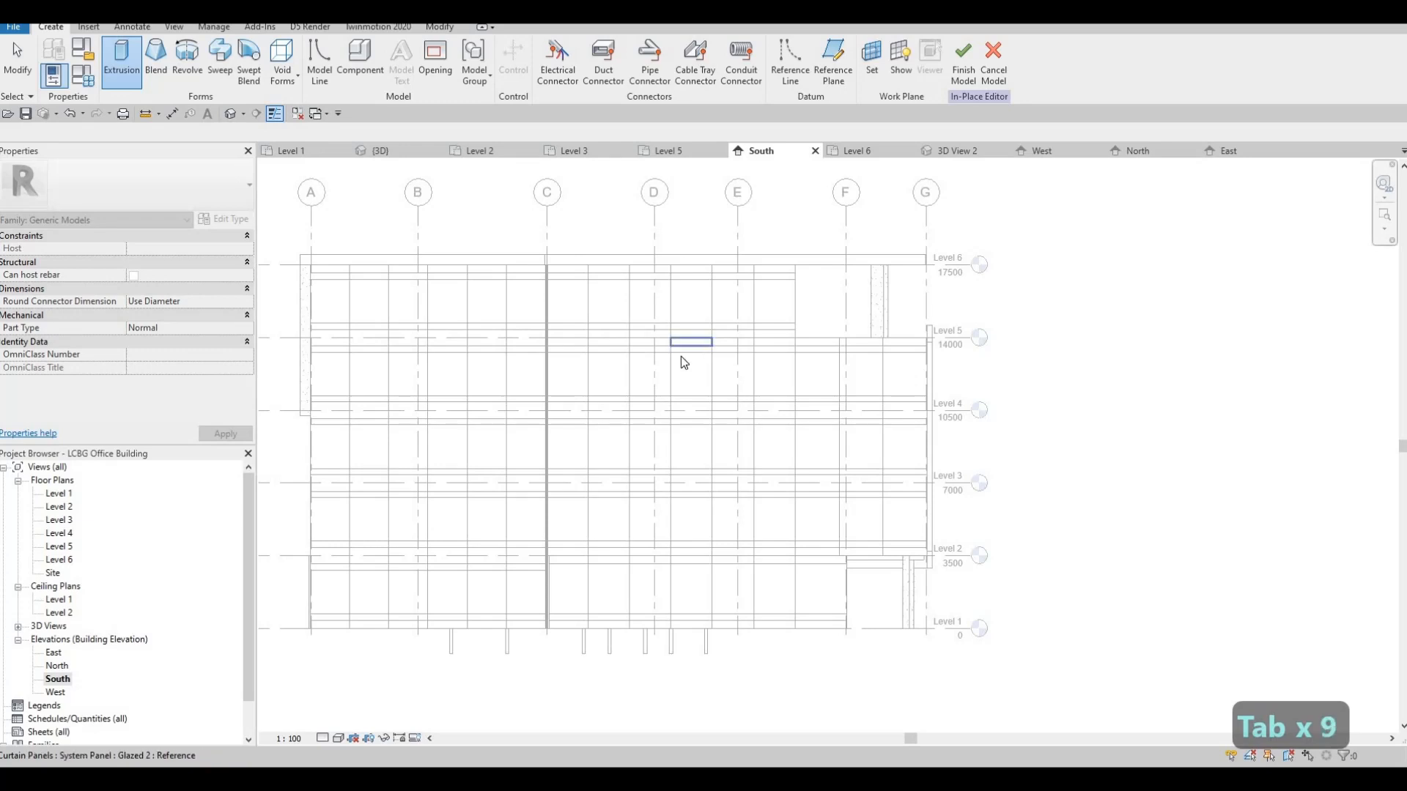
pyautogui.click(429, 368)
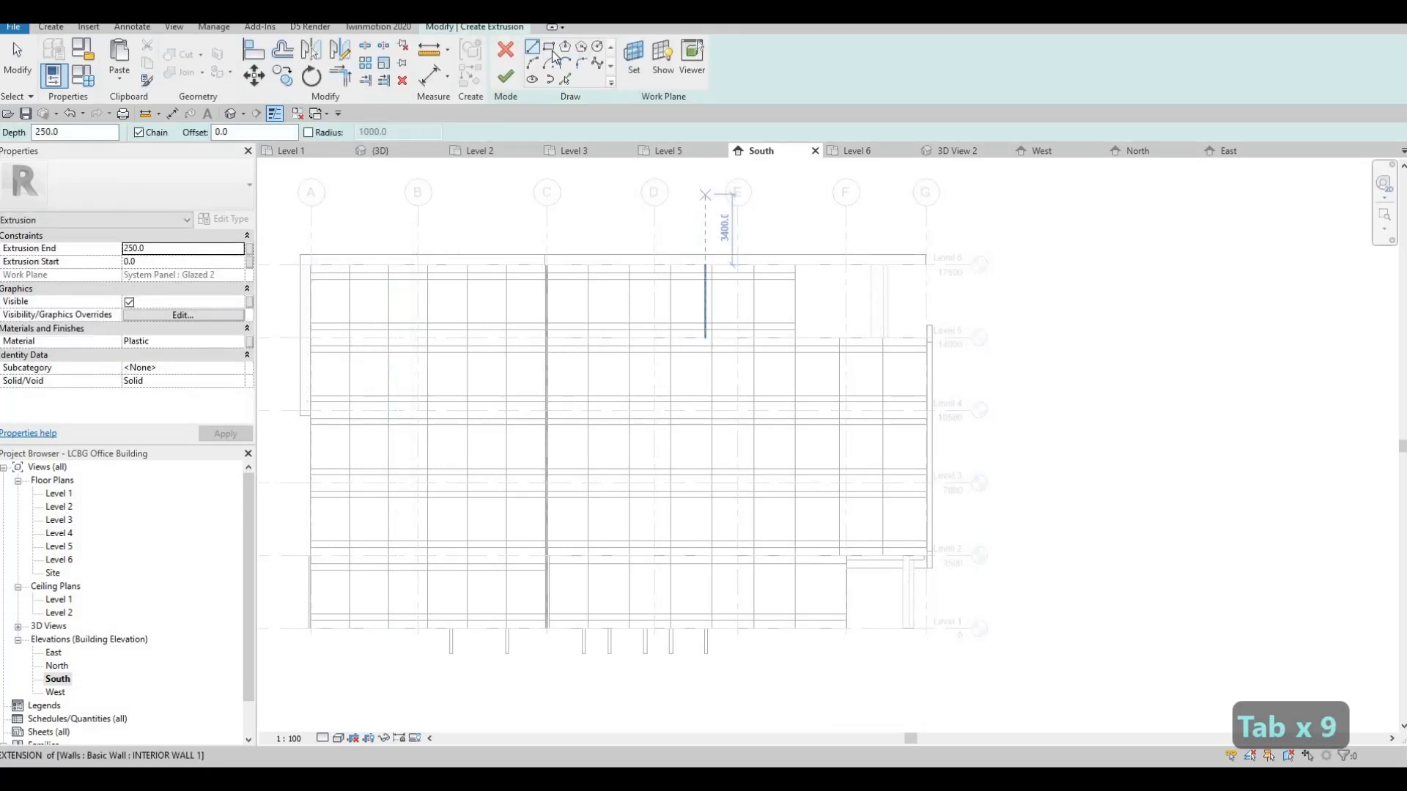
# Step: Sketch a horizontal rectangle about 13700 by 800 mm along Level 5, starting at the parapet near grid G
pyautogui.click(553, 51)
pyautogui.scroll(5, 945, 345)
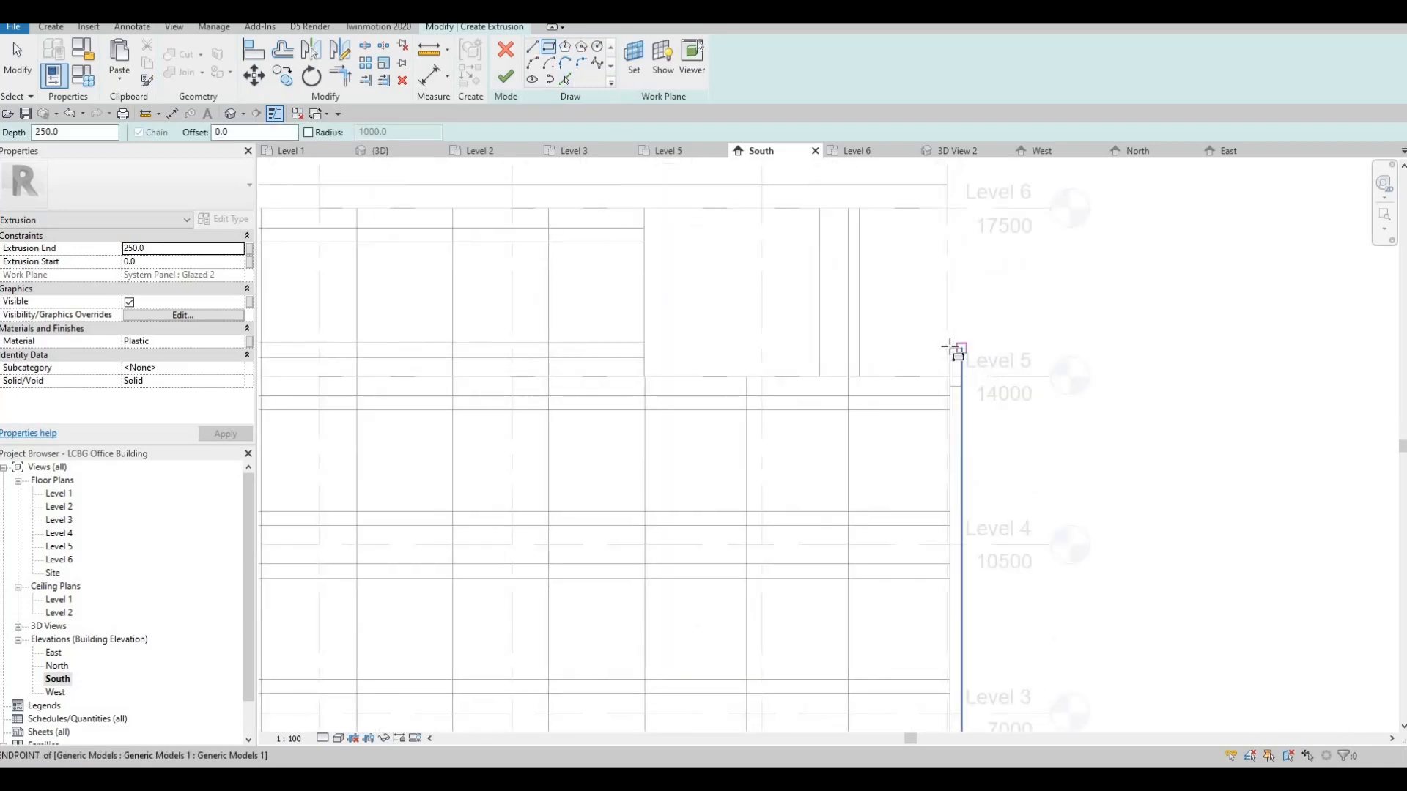
pyautogui.click(950, 348)
pyautogui.moveTo(702, 397); pyautogui.dragTo(832, 410, button='middle')
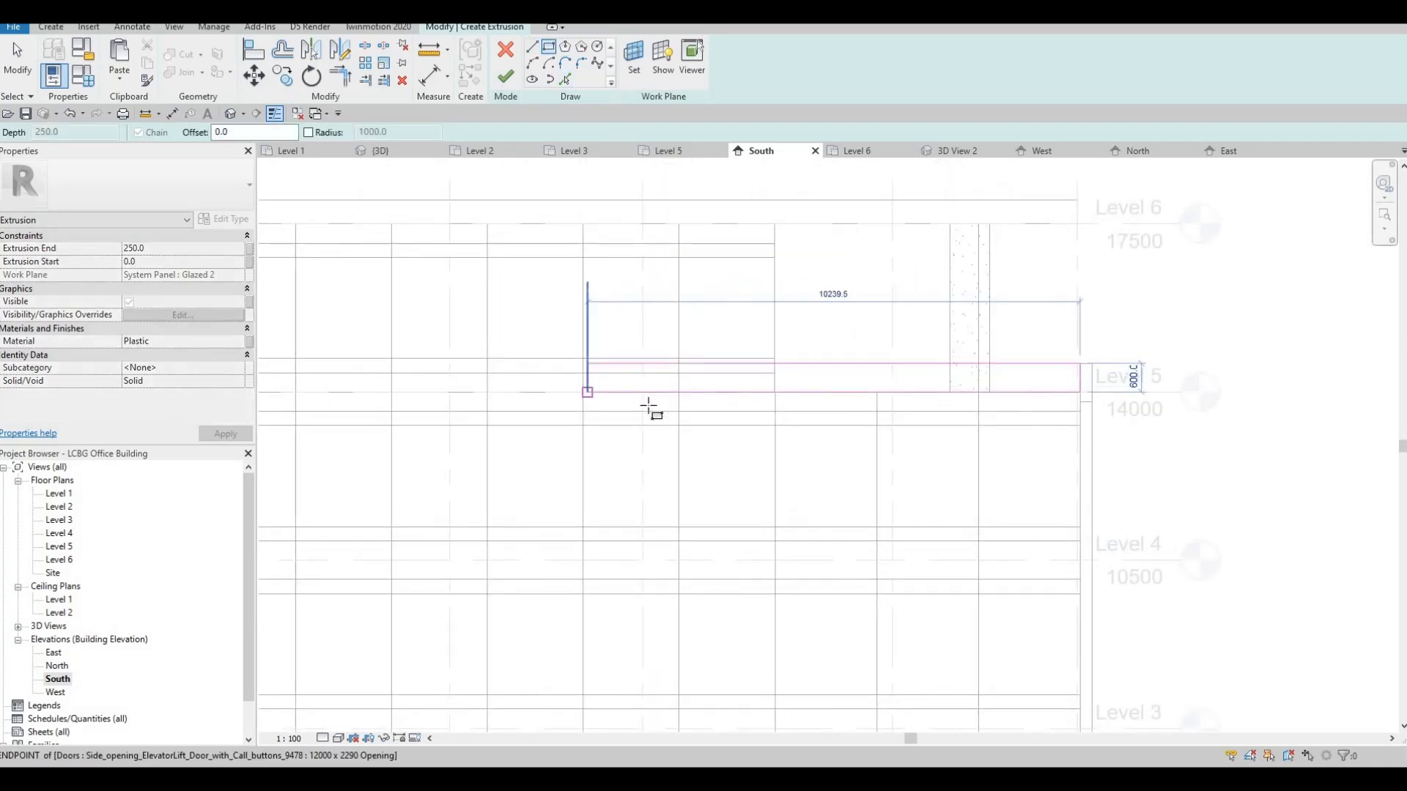
pyautogui.moveTo(647, 402); pyautogui.dragTo(835, 403, button='middle')
pyautogui.scroll(-1, 710, 403)
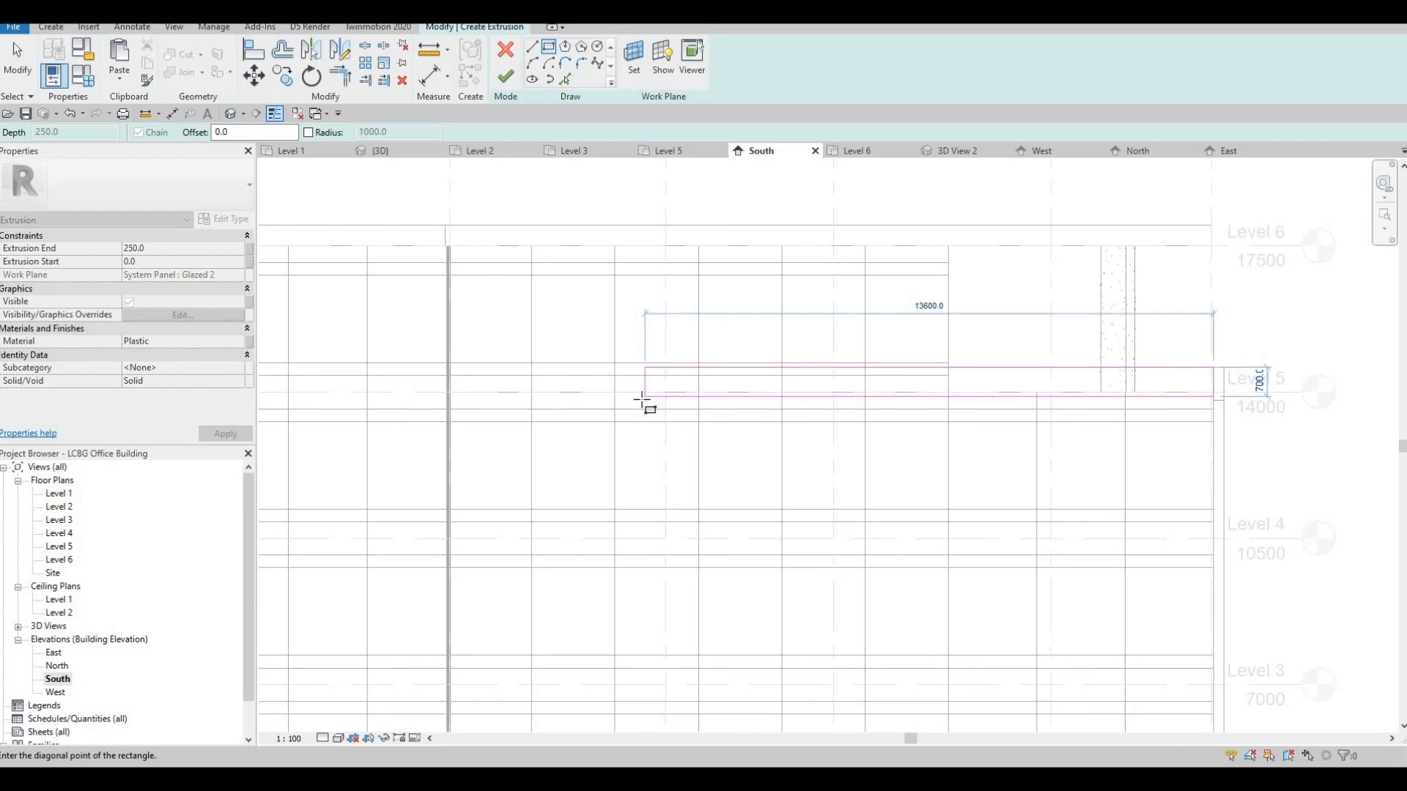
pyautogui.click(648, 362)
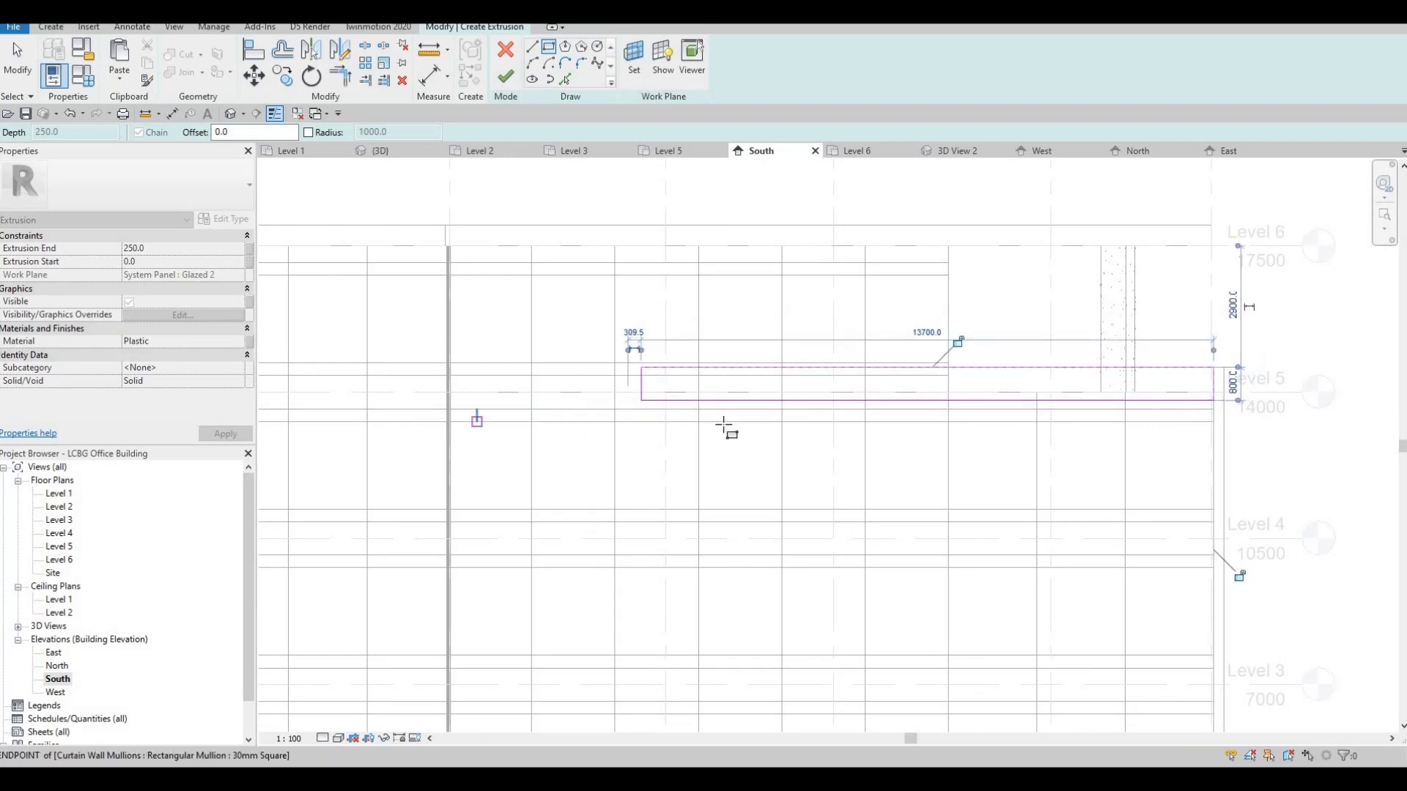
# Step: Sketch a second horizontal rectangle about 18180 by 600 mm along Level 2, from the facade edge at grid G to grid C
pyautogui.scroll(-4, 710, 421)
pyautogui.moveTo(763, 480); pyautogui.dragTo(789, 450, button='middle')
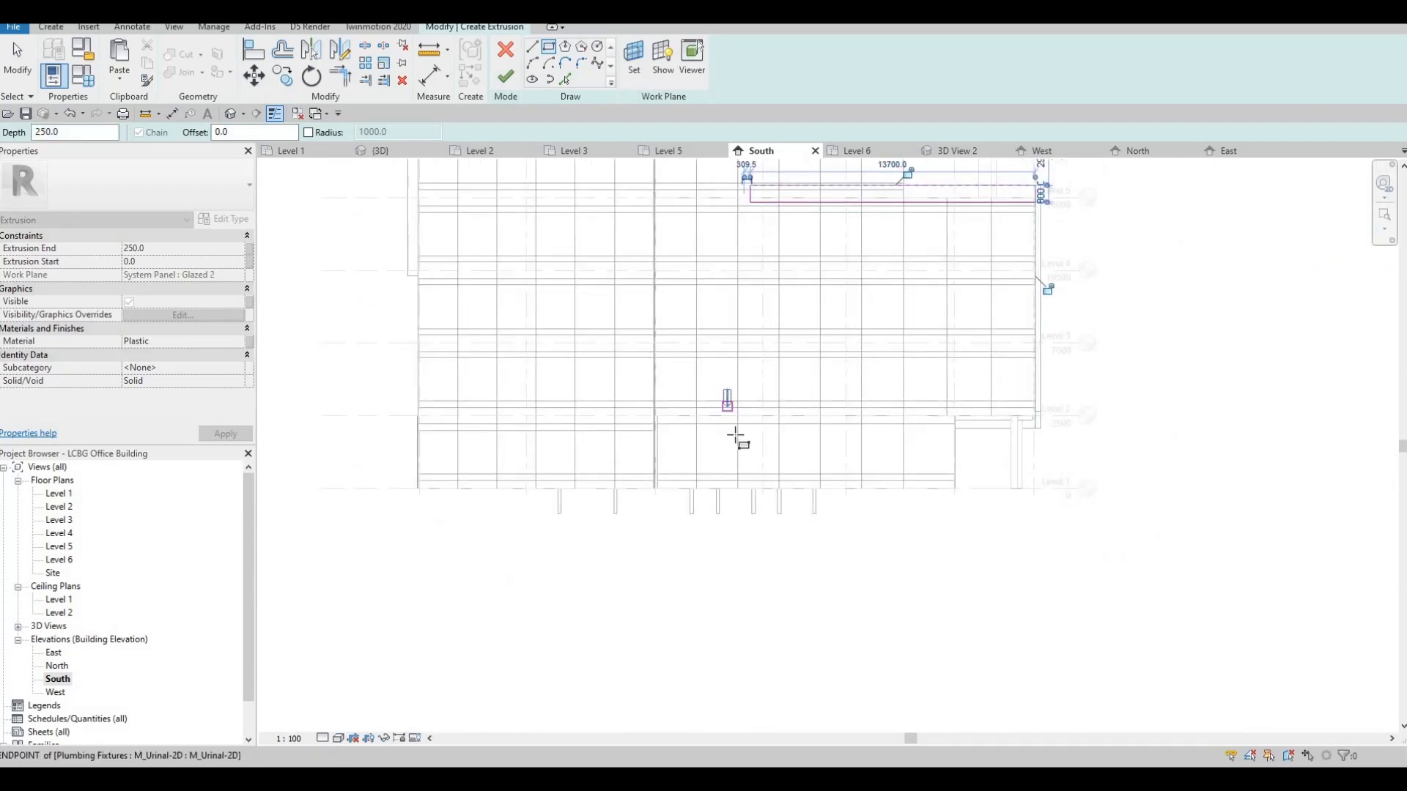
pyautogui.moveTo(663, 210); pyautogui.dragTo(672, 280, button='middle')
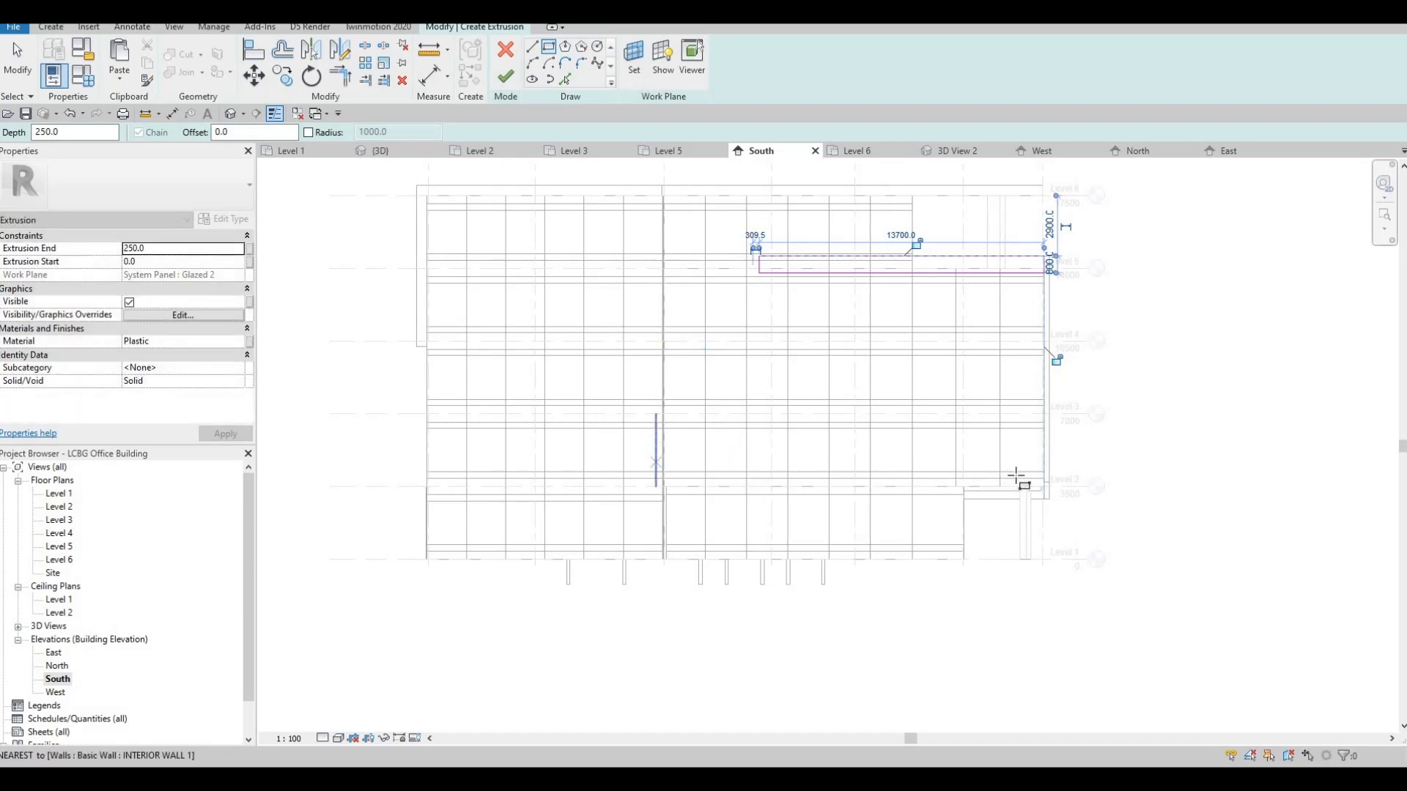
pyautogui.scroll(5, 1053, 486)
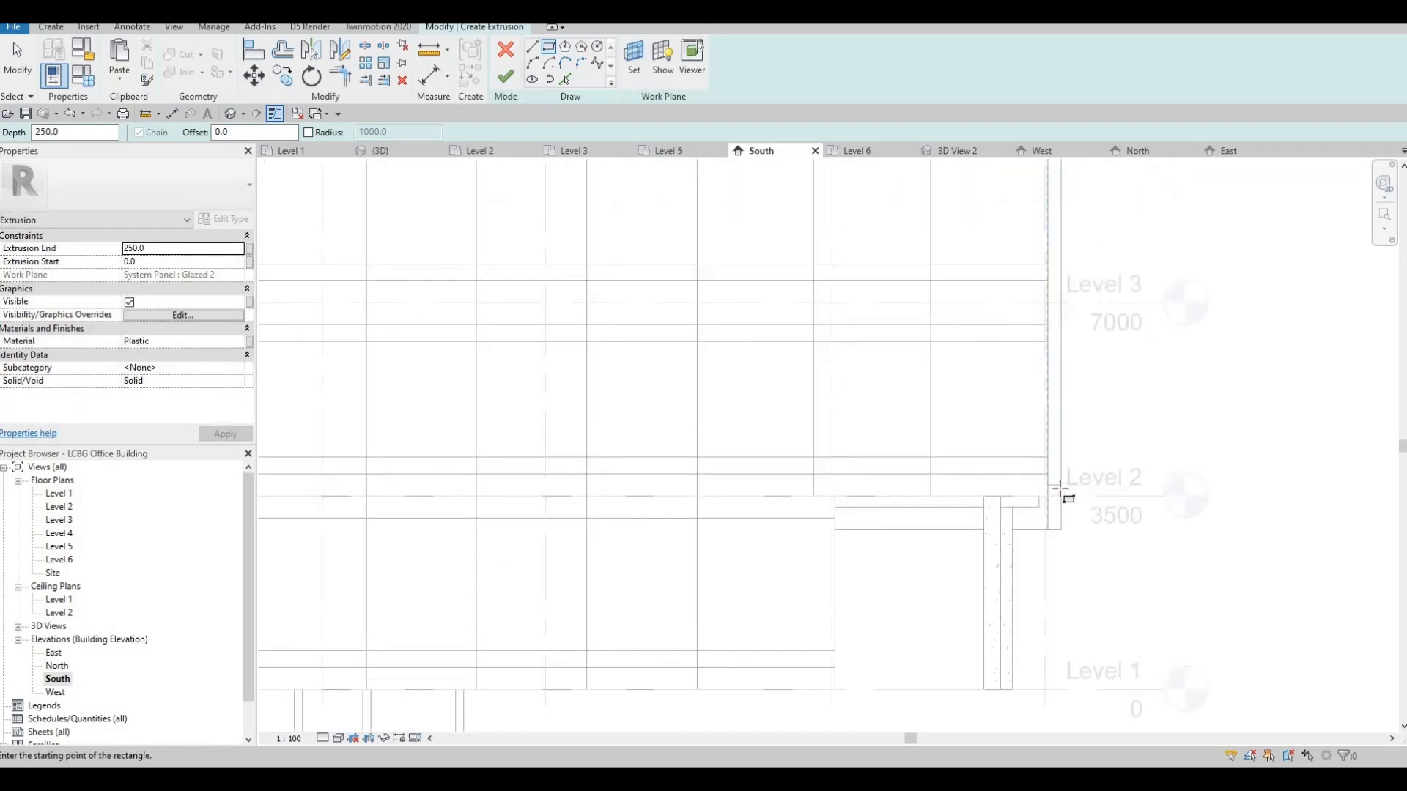
pyautogui.click(849, 504)
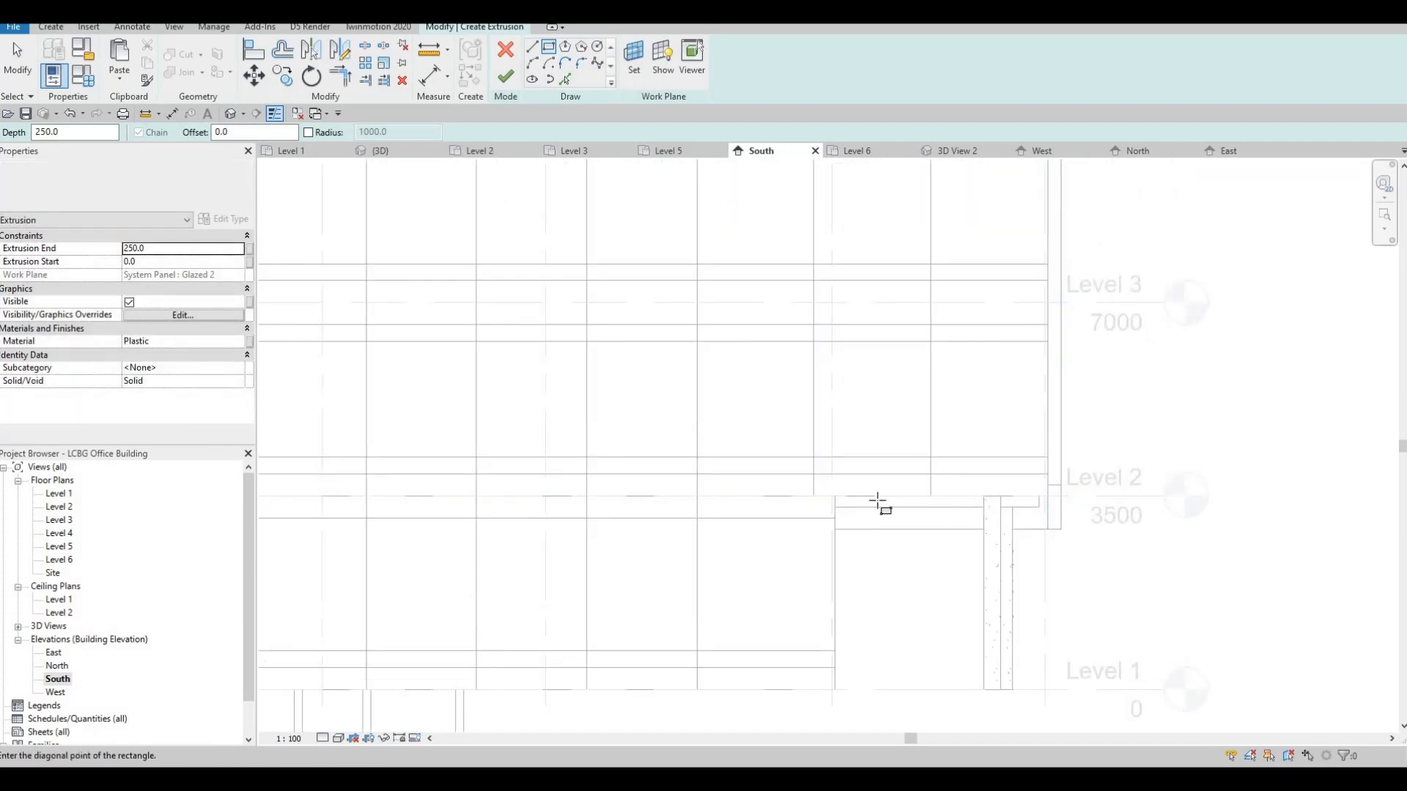
pyautogui.moveTo(356, 512); pyautogui.dragTo(685, 499, button='middle')
pyautogui.scroll(-1, 685, 499)
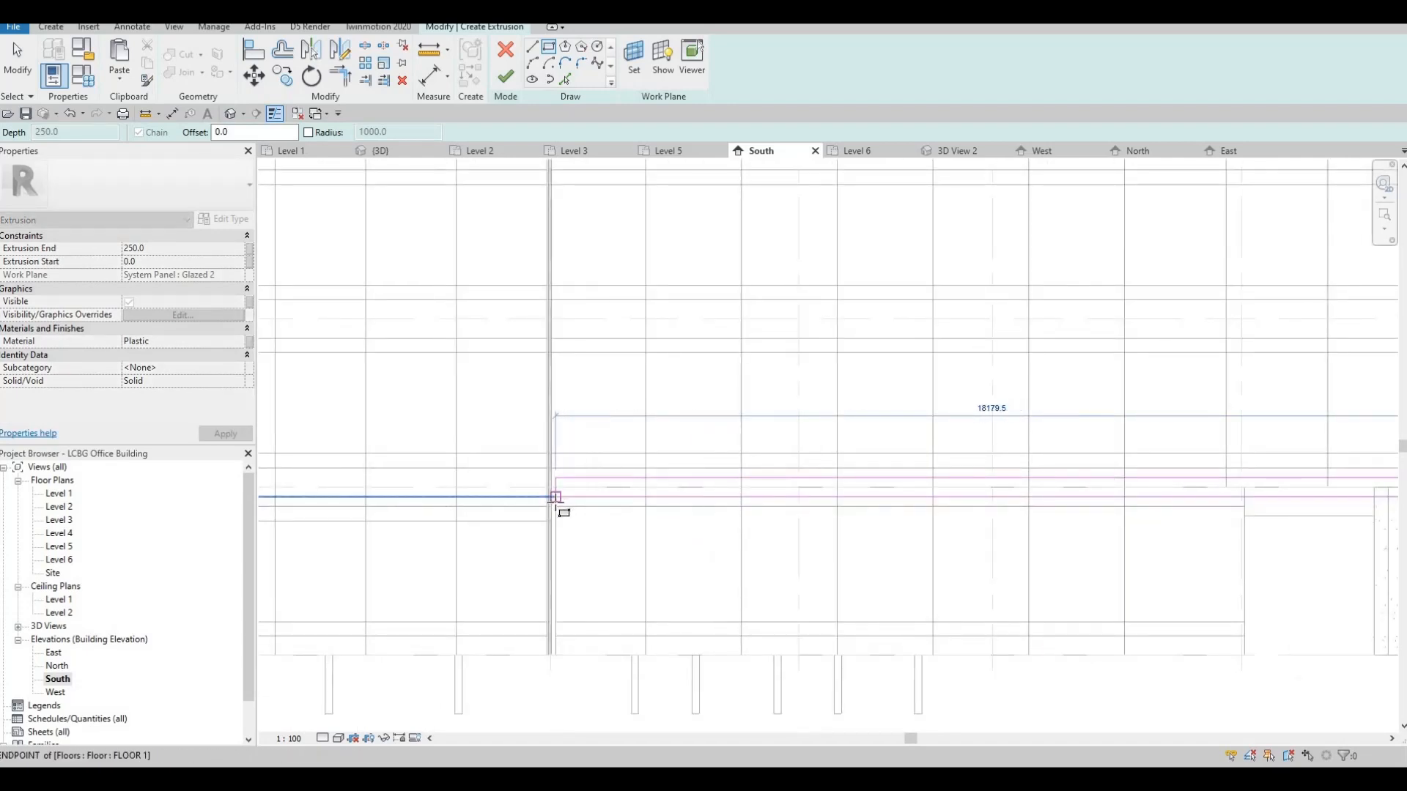
pyautogui.click(673, 513)
pyautogui.moveTo(1324, 496); pyautogui.dragTo(941, 486, button='middle')
pyautogui.press('Escape')
pyautogui.press('Escape')
pyautogui.press('Escape')
# Step: Set the height of the Level 2 rectangle to 800 mm by moving its lower line
pyautogui.scroll(2, 1008, 504)
pyautogui.click(970, 487)
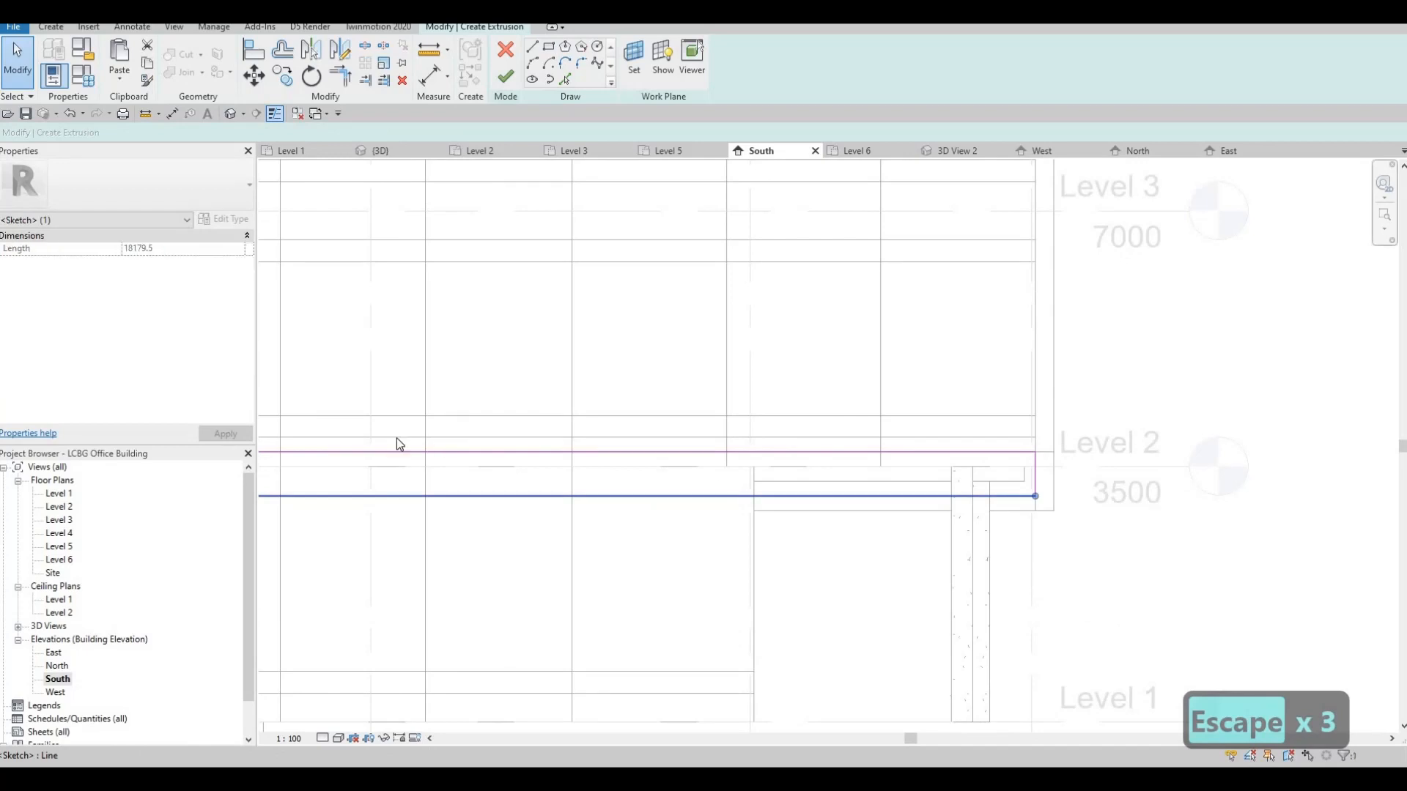
pyautogui.scroll(-2, 330, 480)
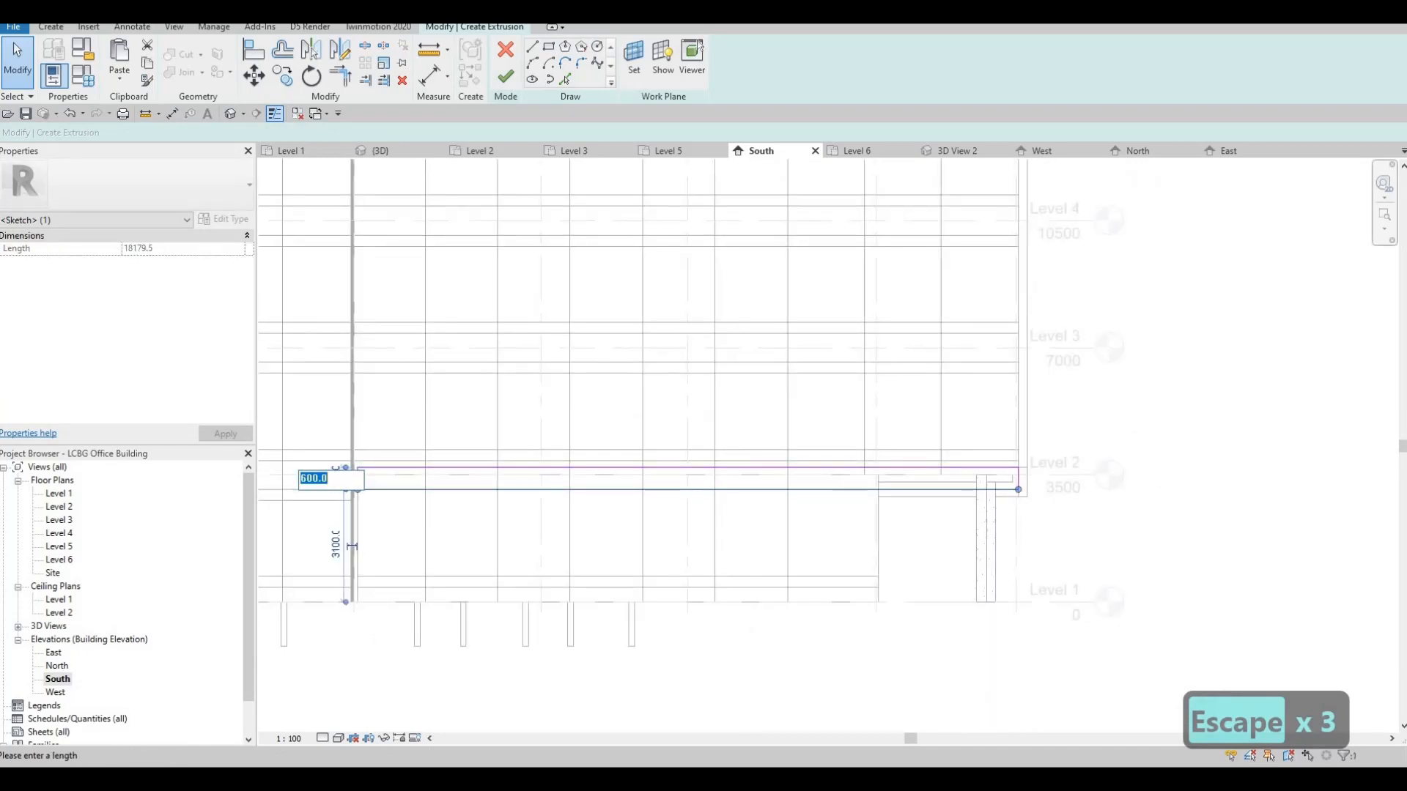
pyautogui.write('800')
pyautogui.press('Return')
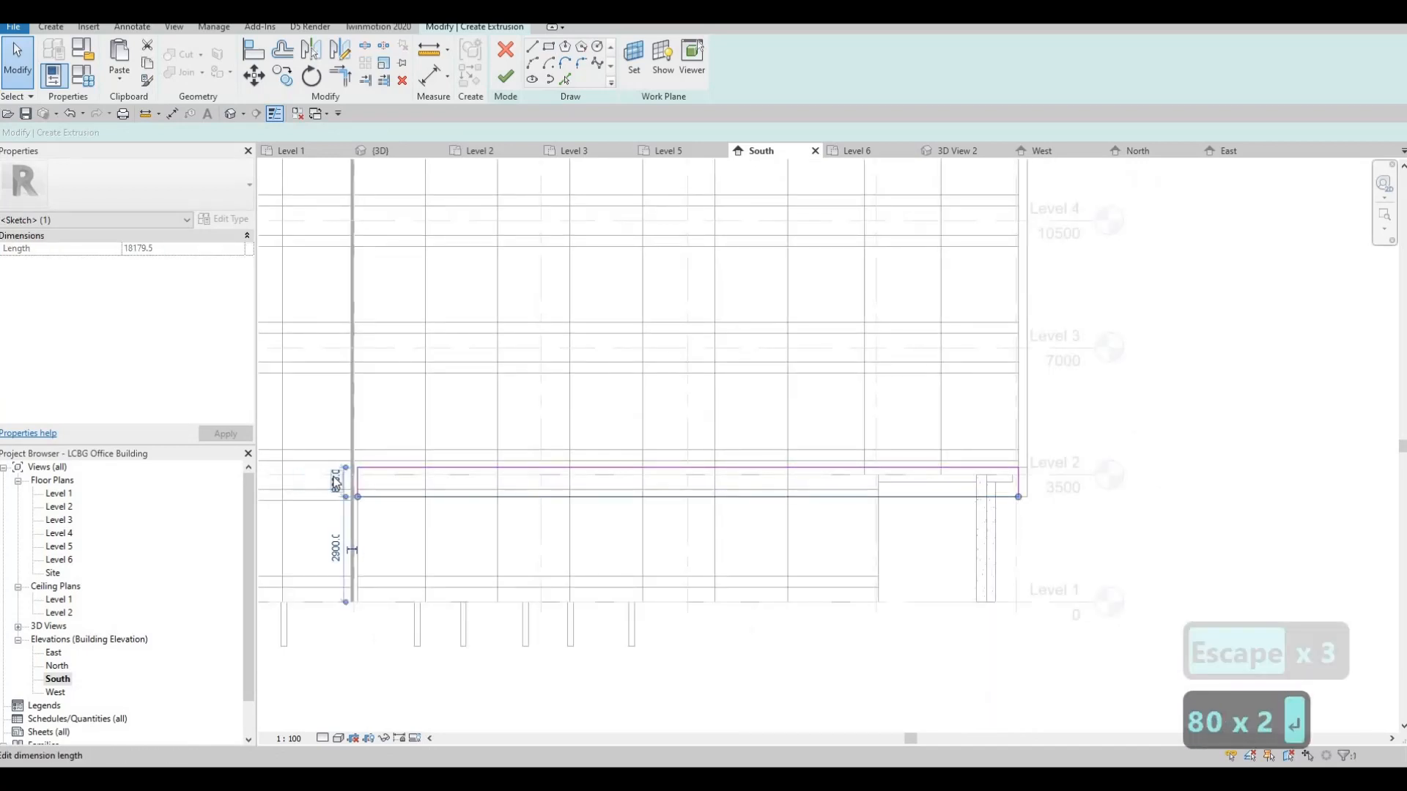
pyautogui.press('Escape')
pyautogui.press('Escape')
# Step: Sketch a vertical rectangle about 500 mm wide and 8950 mm tall beside grid C, between the Level 5 and Level 2 strips
pyautogui.moveTo(528, 581); pyautogui.dragTo(578, 637, button='middle')
pyautogui.scroll(-1, 579, 636)
pyautogui.moveTo(461, 370); pyautogui.dragTo(472, 460, button='middle')
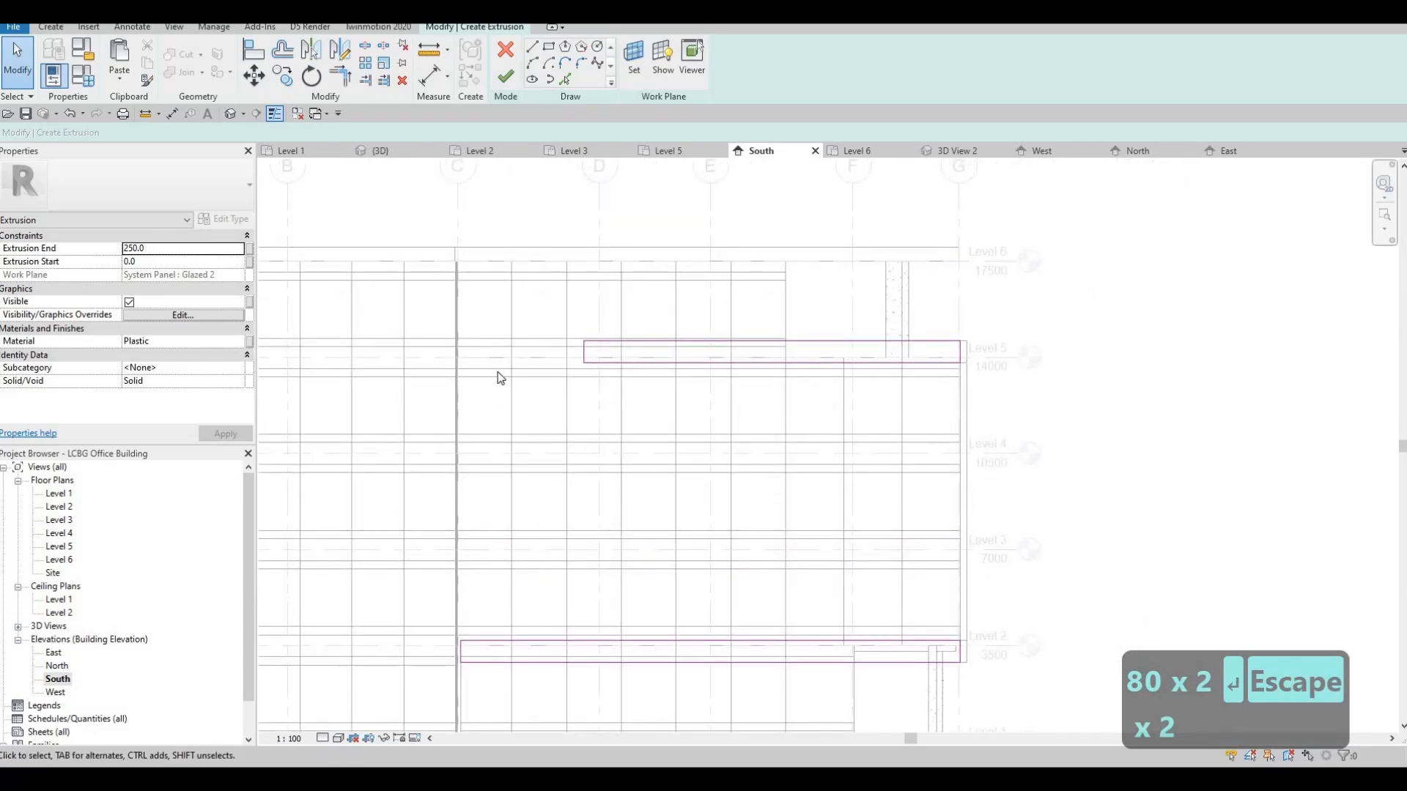
pyautogui.click(474, 615)
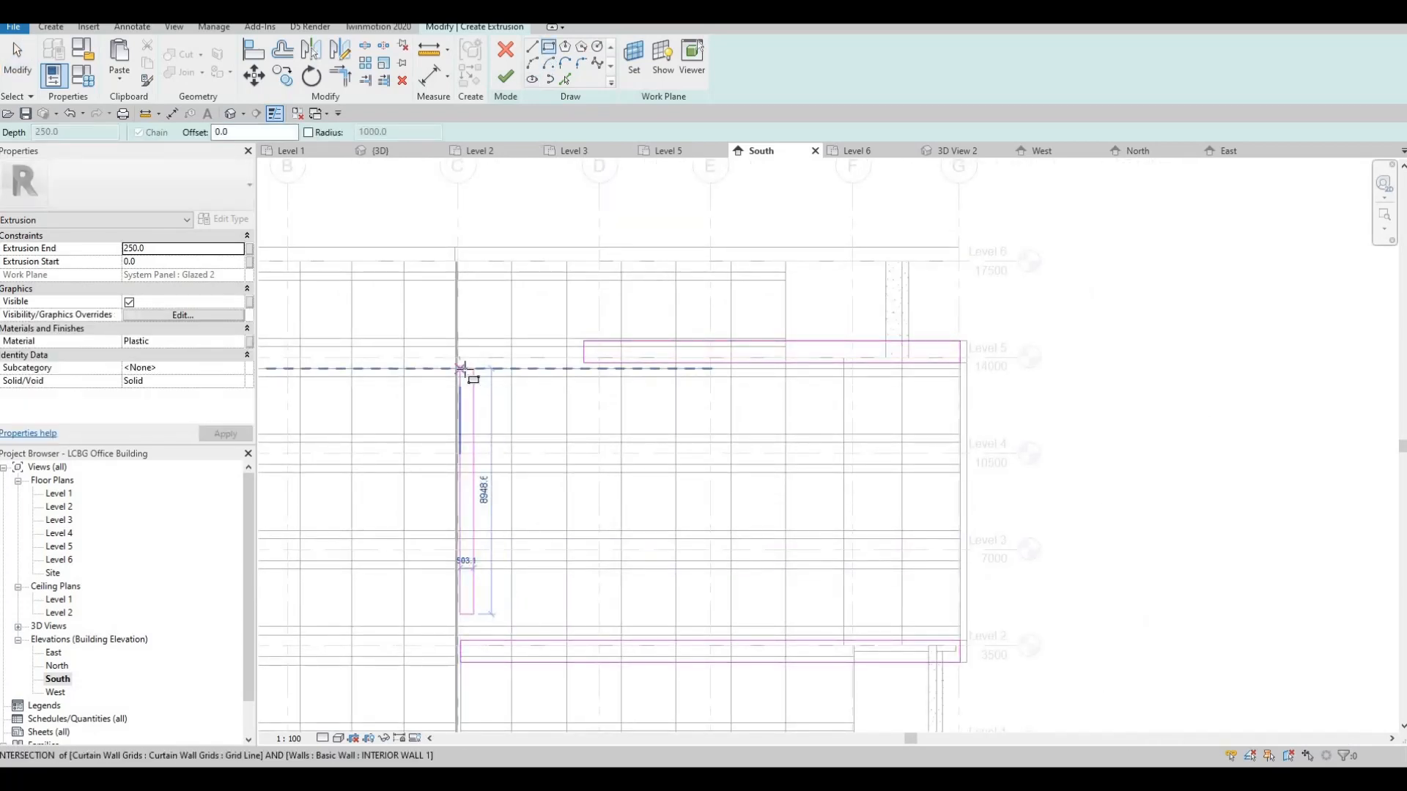
pyautogui.click(460, 368)
pyautogui.press('Escape')
pyautogui.press('Escape')
pyautogui.press('Escape')
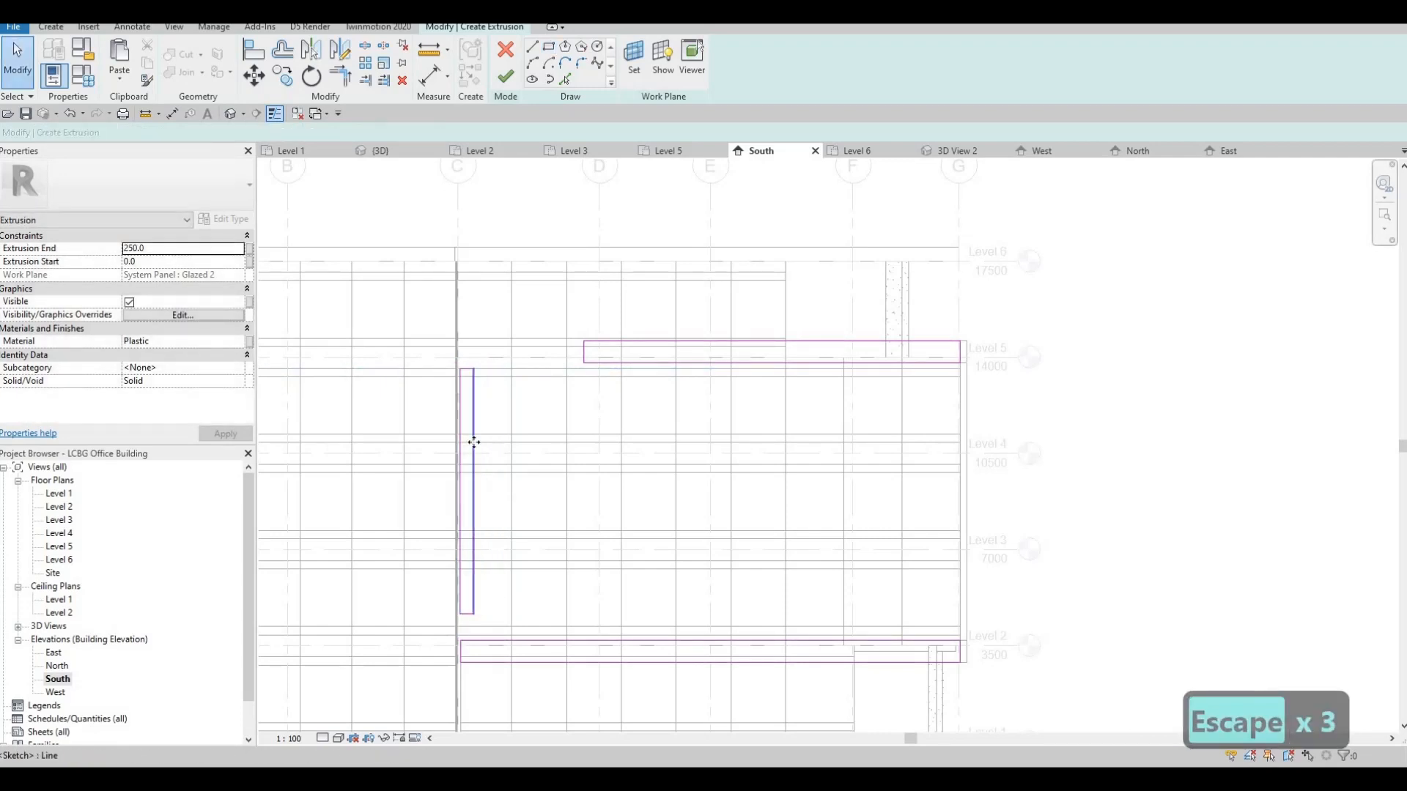
pyautogui.click(474, 443)
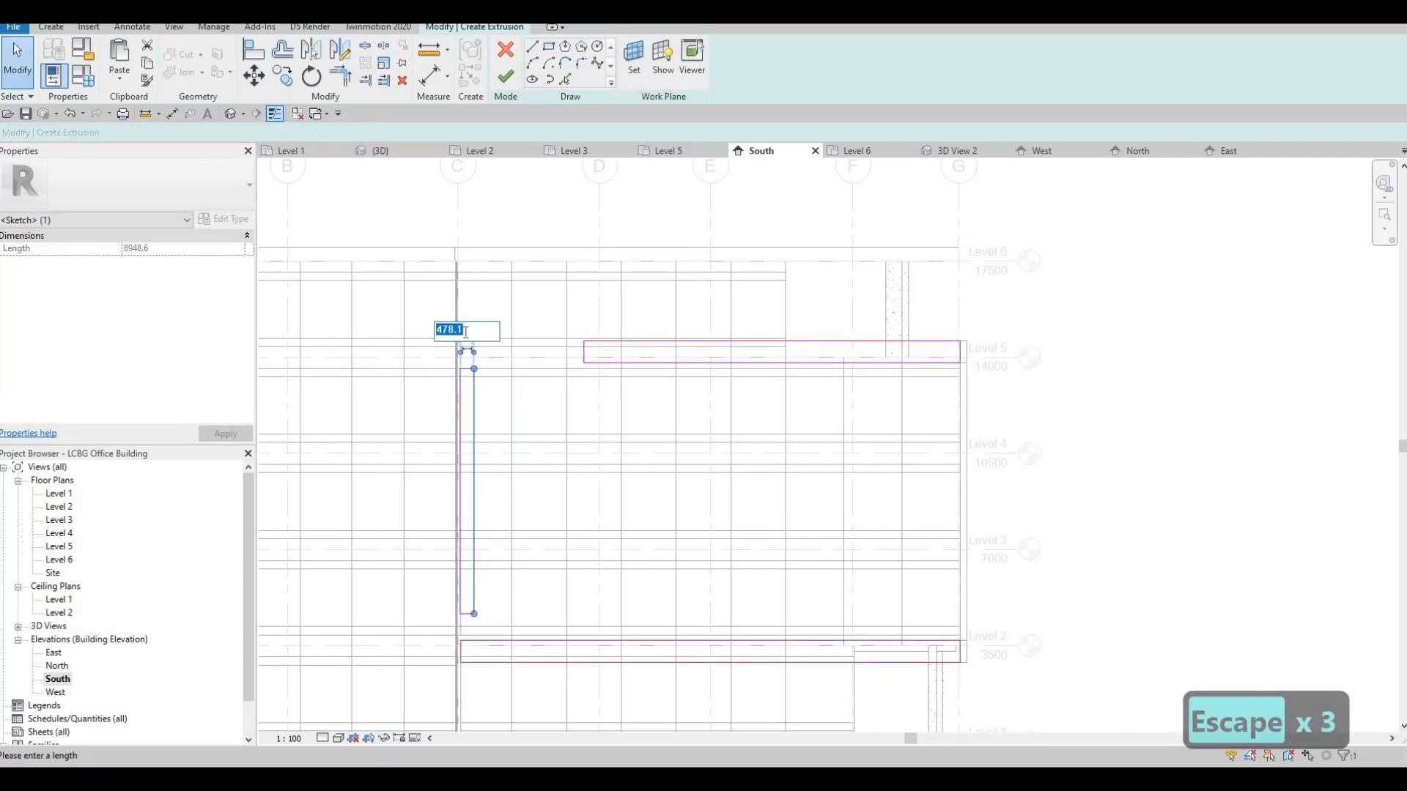
pyautogui.press('Escape')
pyautogui.press('Escape')
pyautogui.scroll(2, 458, 427)
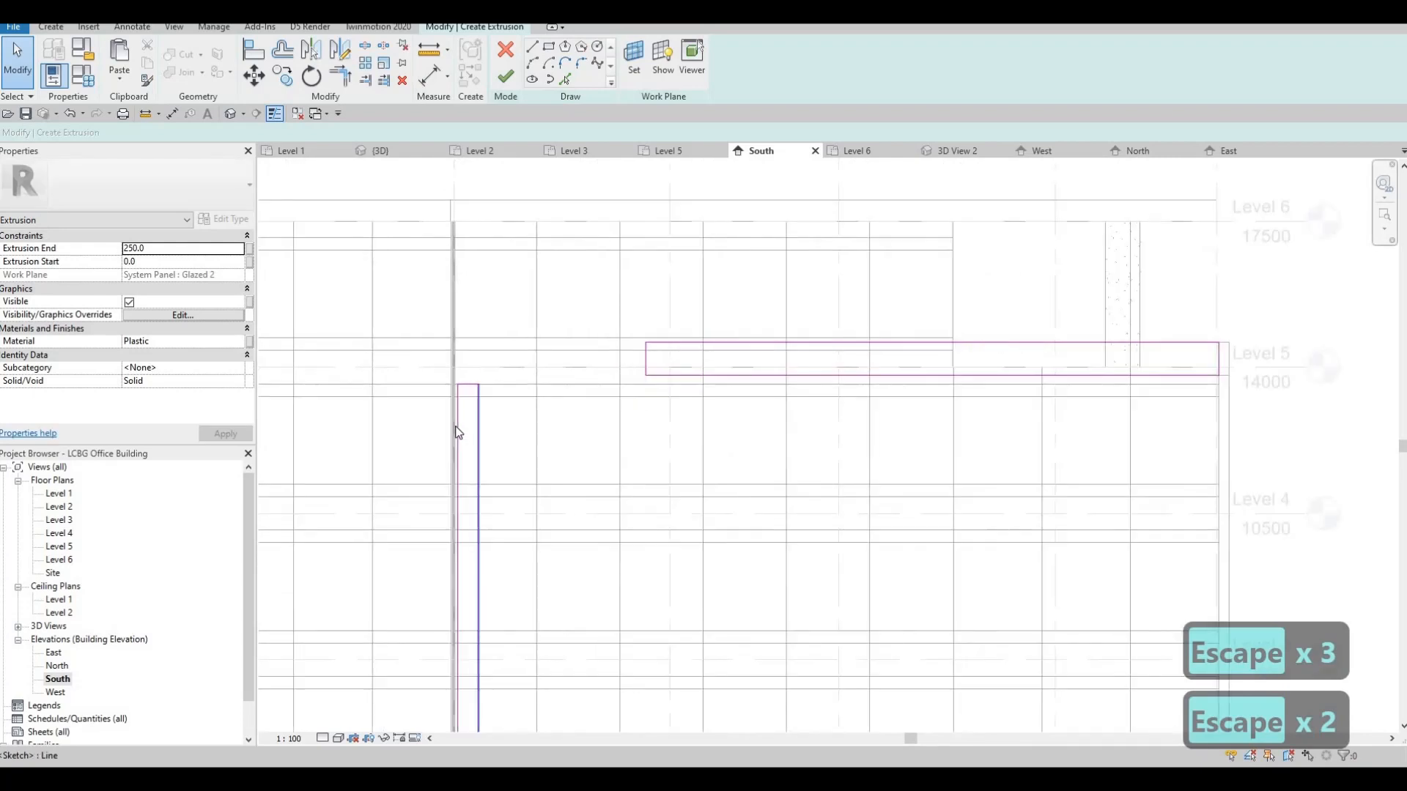
# Step: Widen the vertical sketch rectangle beside grid C to 800 mm by moving its outer vertical line away from the facade
pyautogui.click(457, 432)
pyautogui.press('Left')
pyautogui.press('Left')
pyautogui.press('Left')
pyautogui.press('Left')
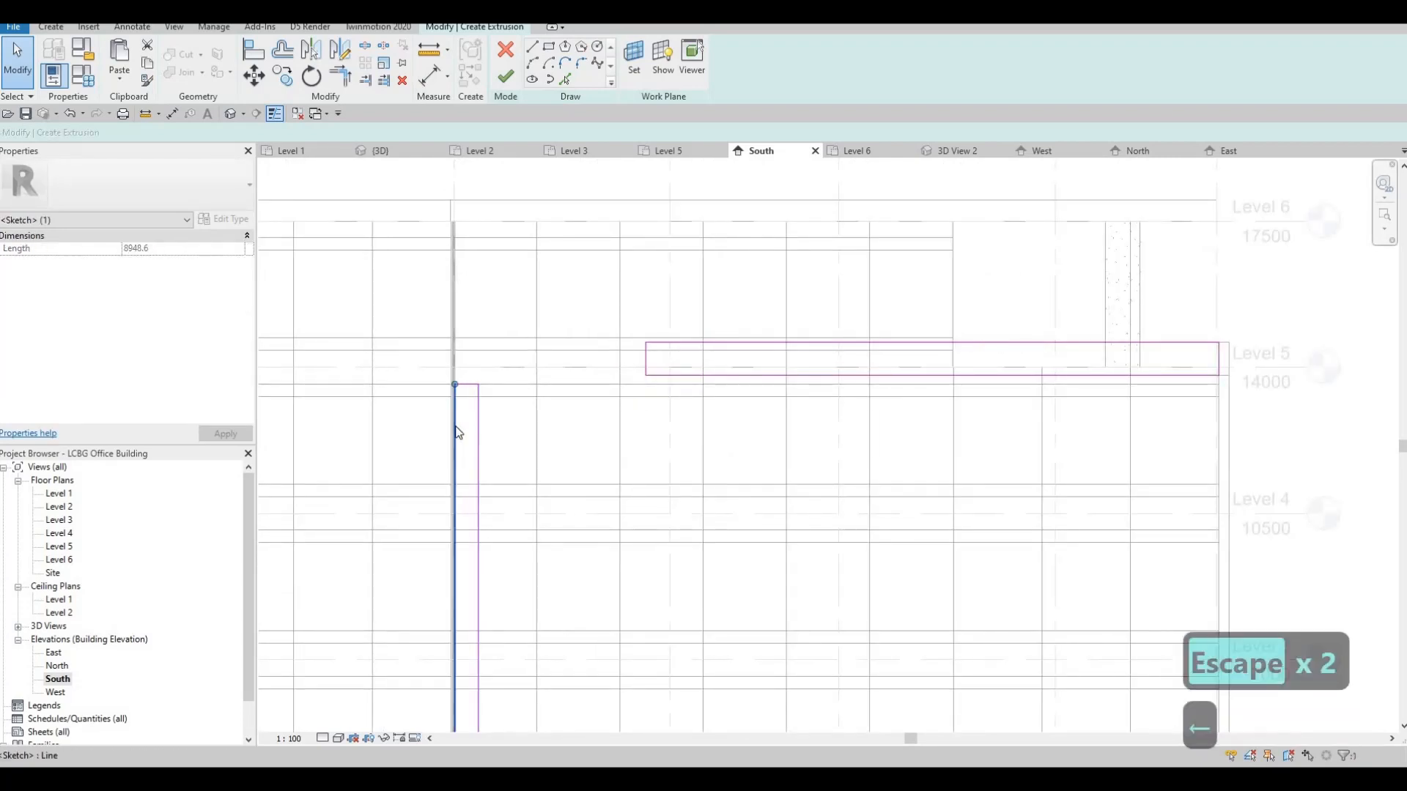
pyautogui.press('Escape')
pyautogui.press('Escape')
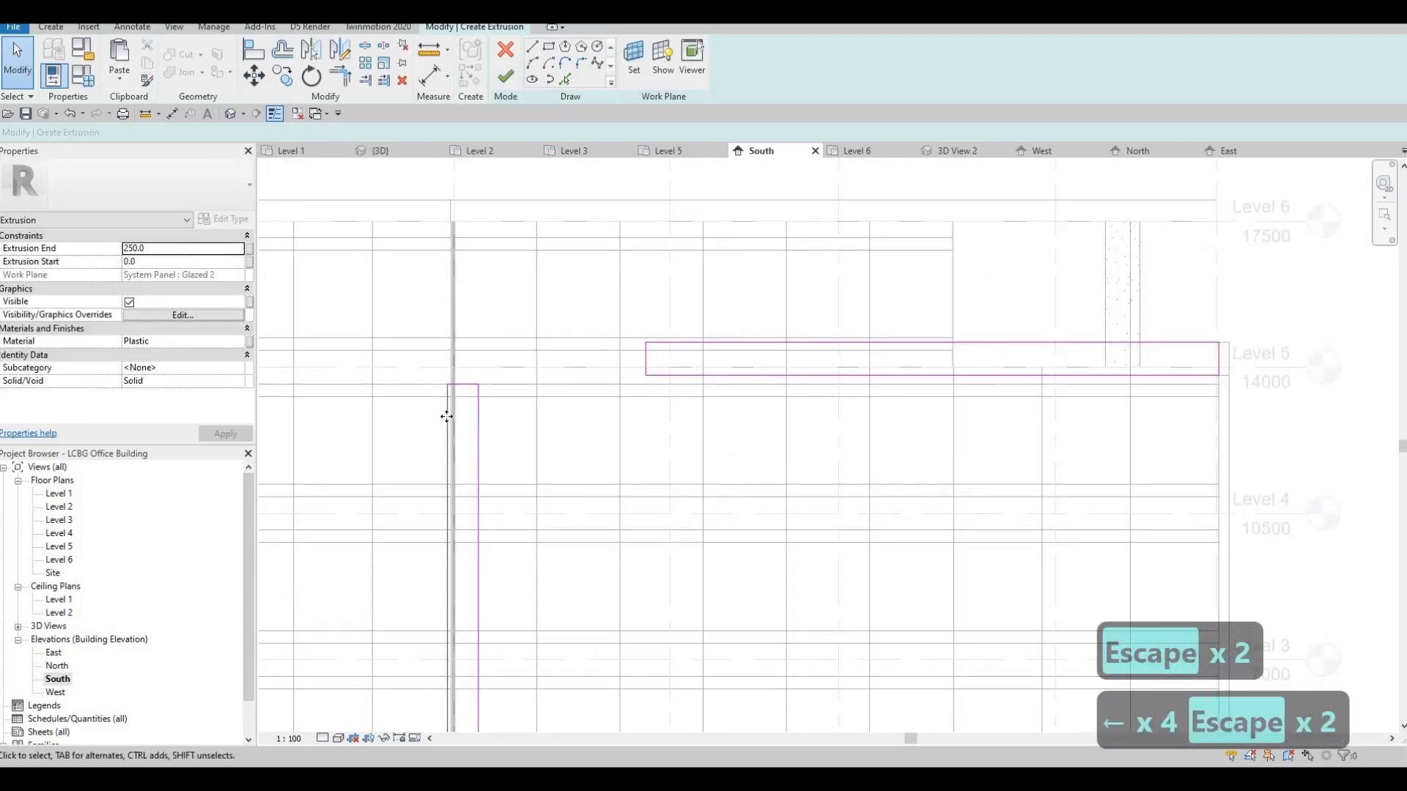
pyautogui.click(448, 468)
pyautogui.scroll(-2, 487, 639)
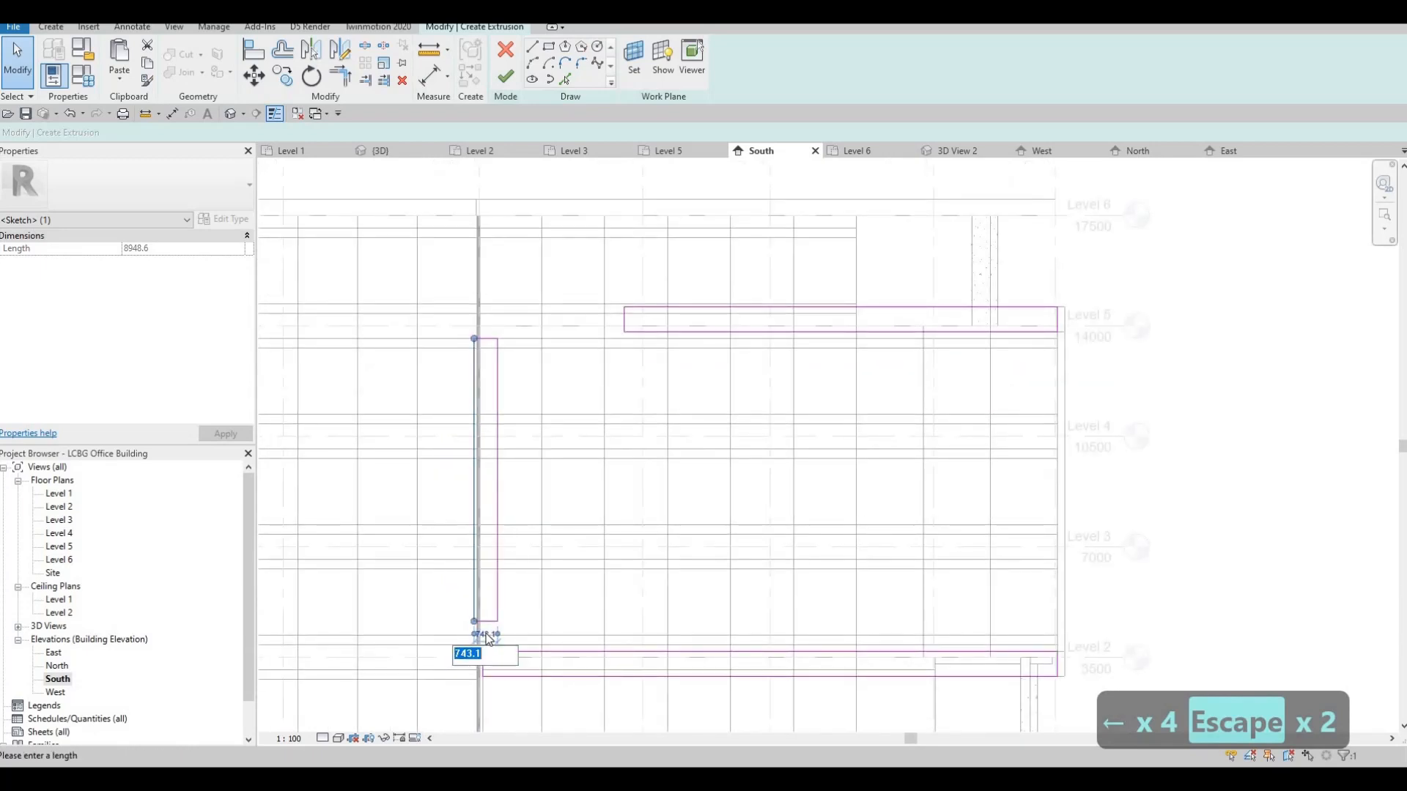
pyautogui.write('800')
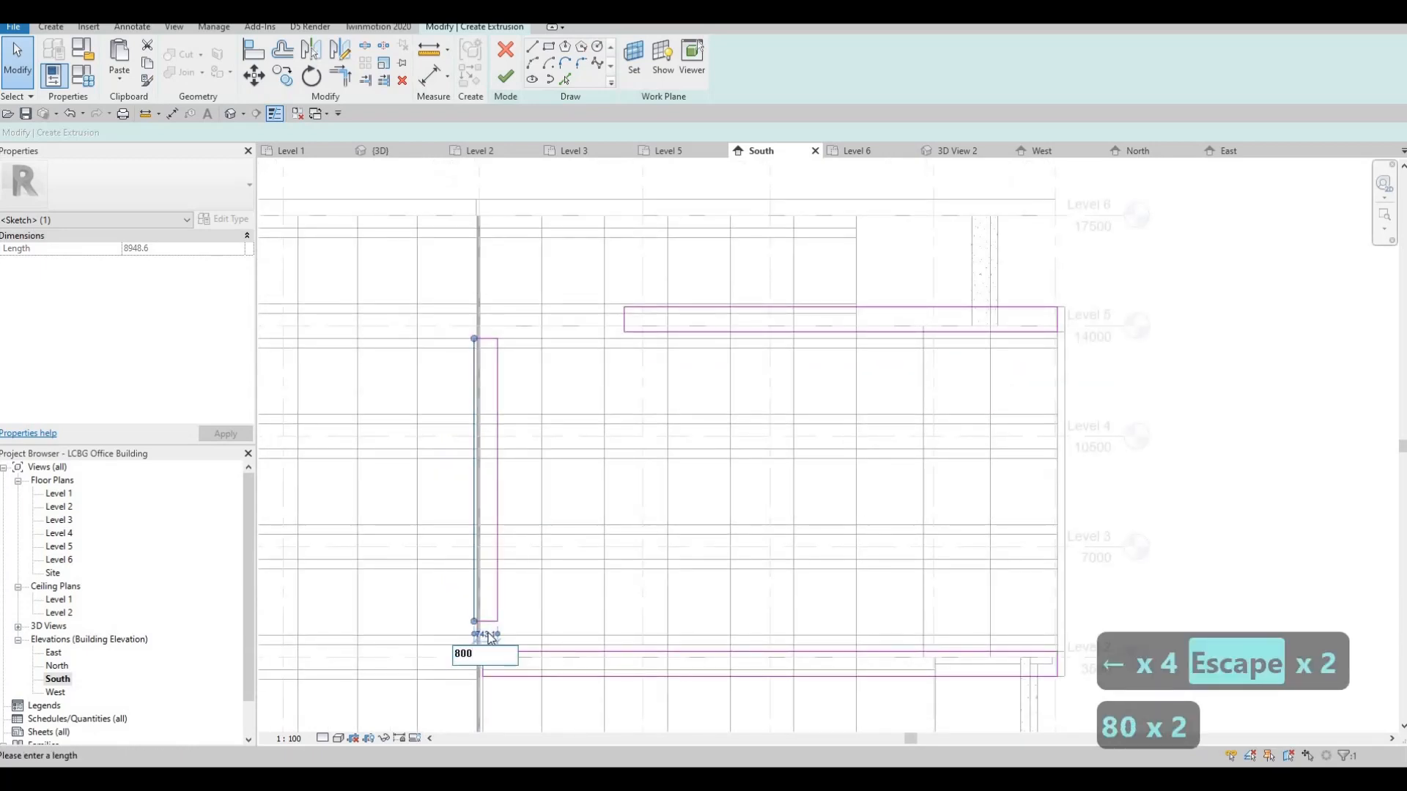
pyautogui.press('Return')
pyautogui.press('Escape')
pyautogui.press('Escape')
# Step: Nudge the whole vertical rectangle horizontally until its outer line sits near the facade line at grid C
pyautogui.moveTo(497, 420); pyautogui.dragTo(486, 355, button='middle')
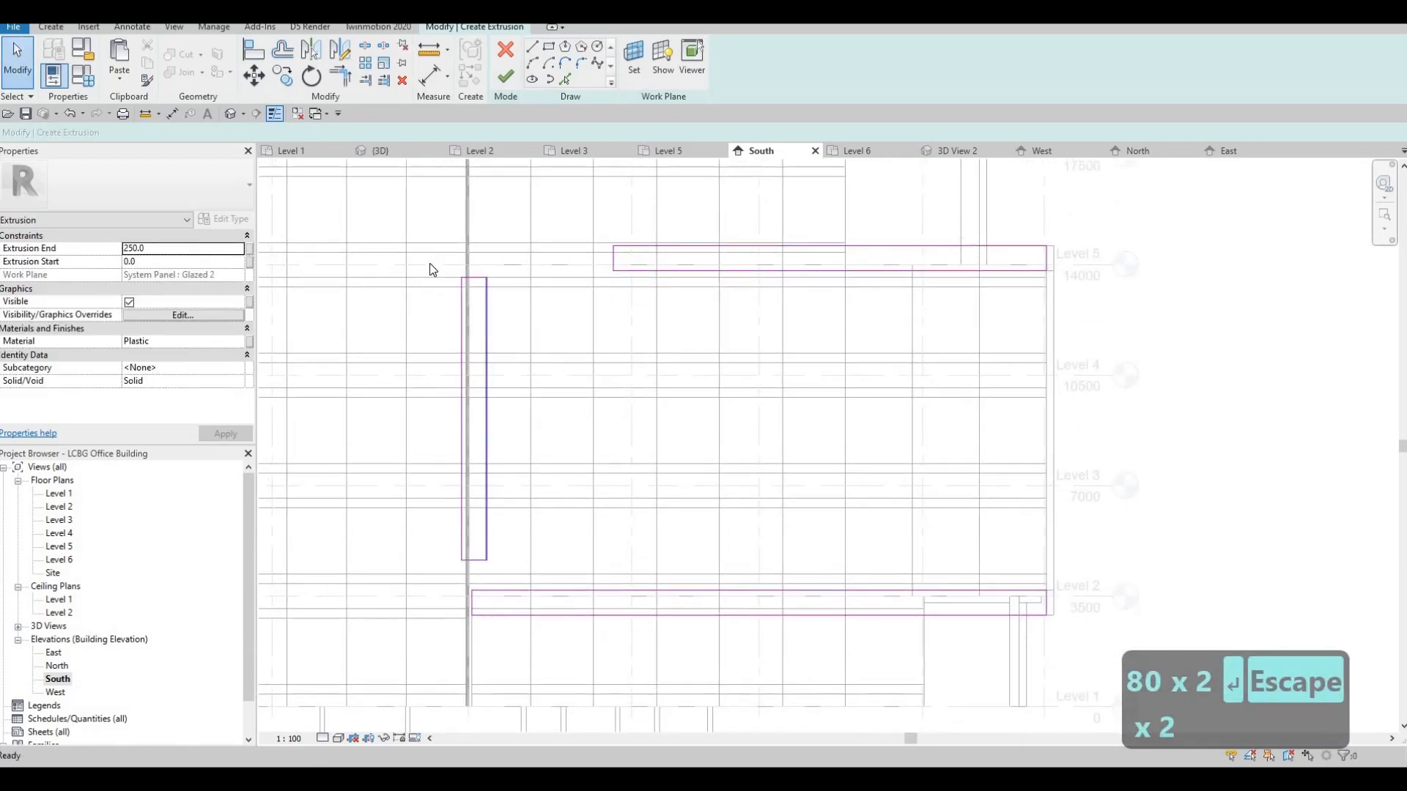
pyautogui.moveTo(448, 261); pyautogui.dragTo(531, 566)
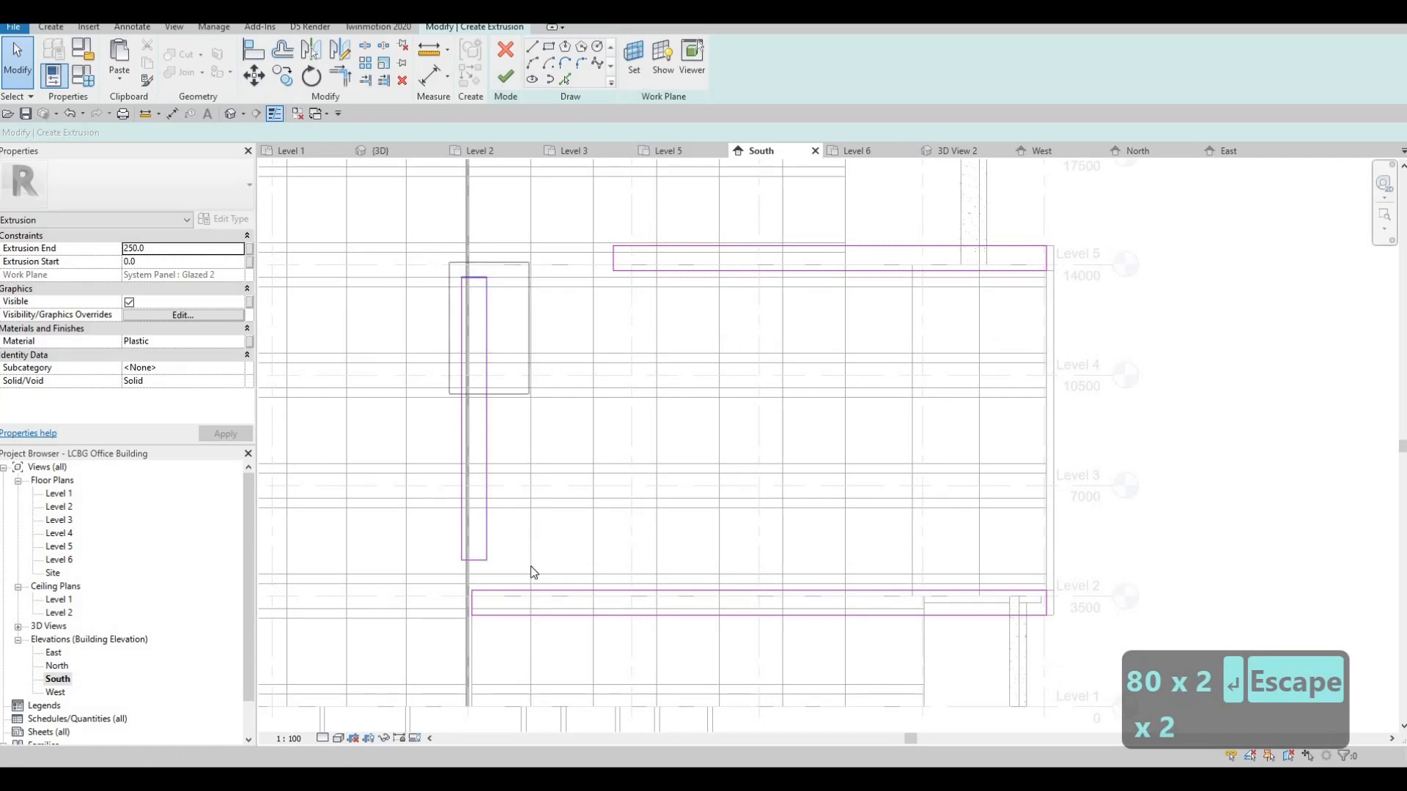
pyautogui.scroll(2, 482, 595)
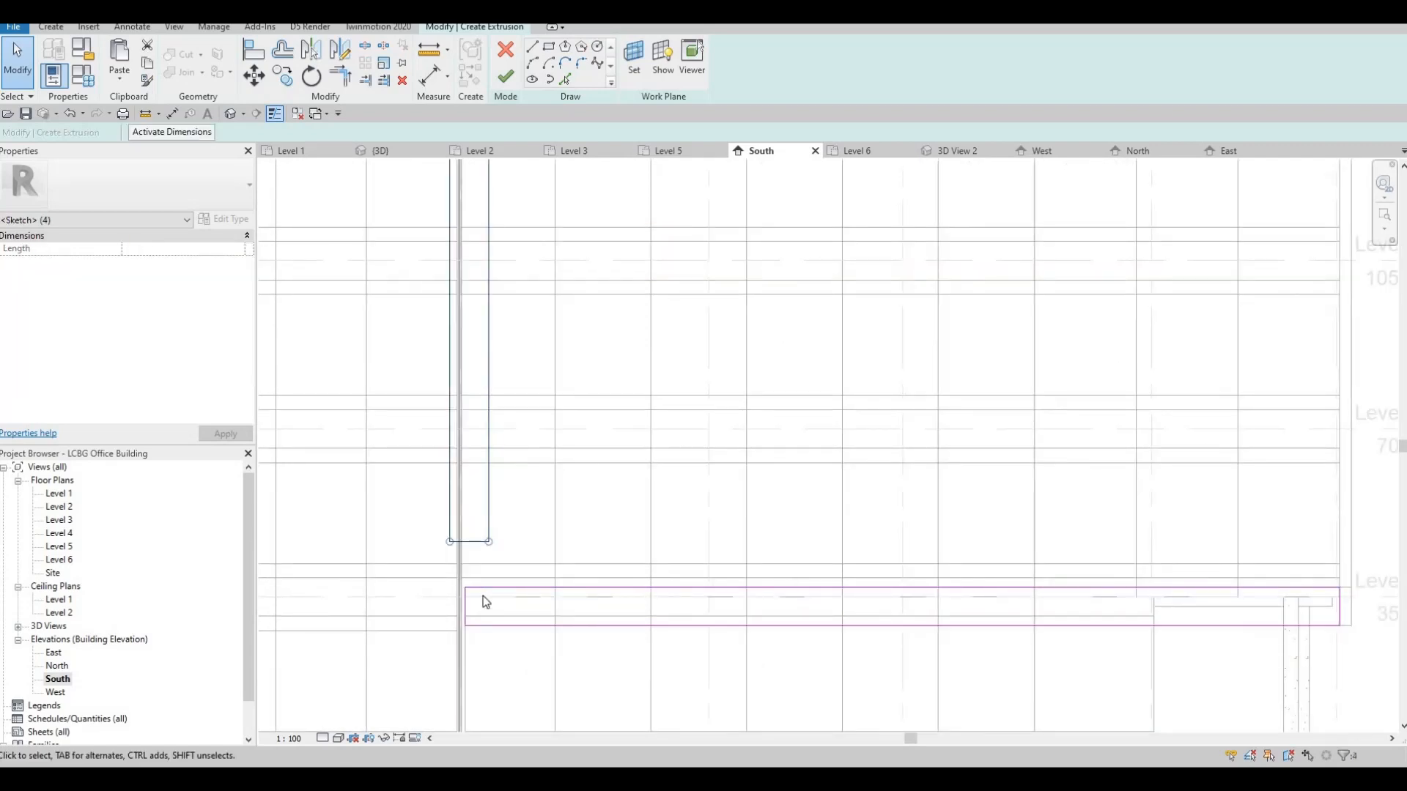
pyautogui.scroll(1, 483, 602)
pyautogui.press('Right')
pyautogui.press('Right')
pyautogui.press('Right')
pyautogui.press('Right')
pyautogui.press('Right')
pyautogui.press('Right')
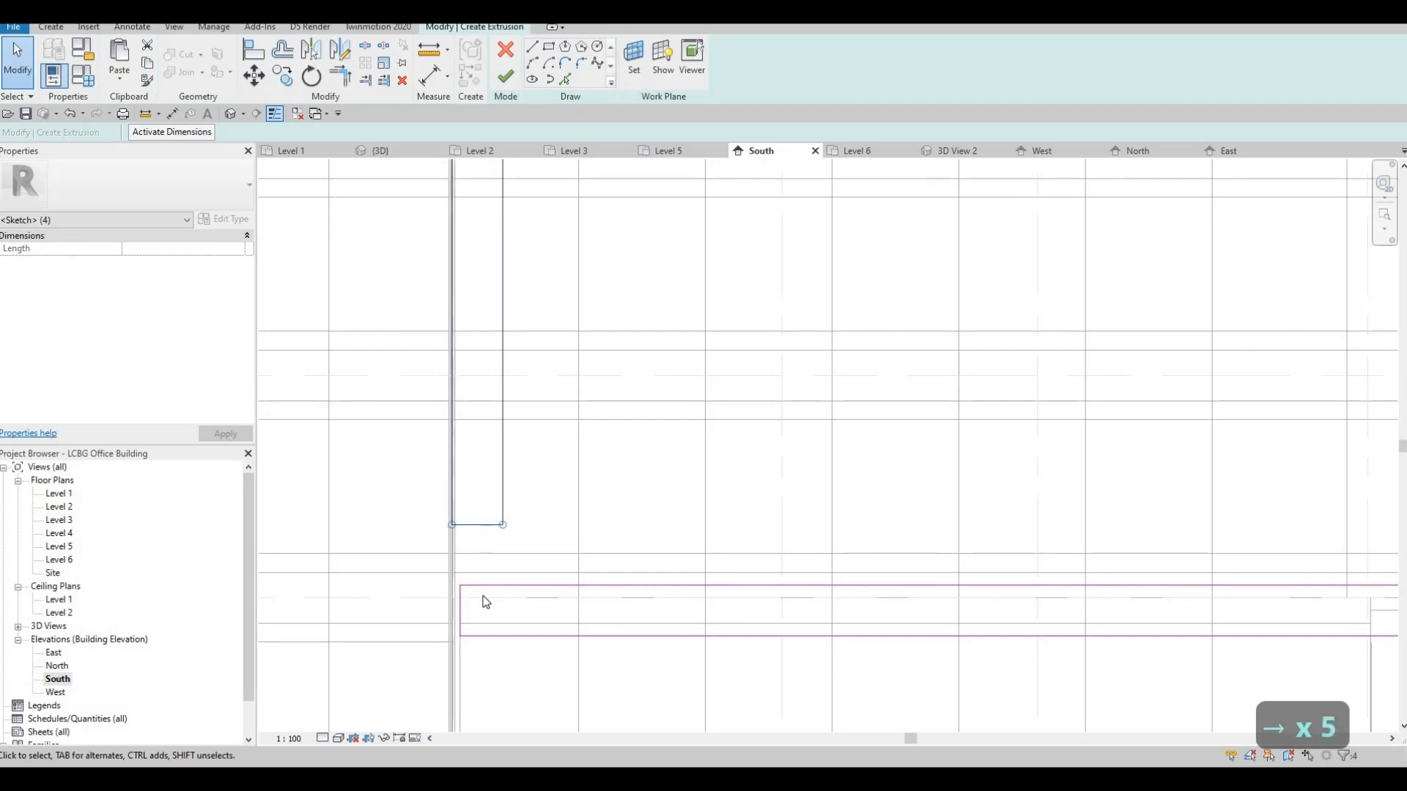
pyautogui.press('Left')
pyautogui.press('Left')
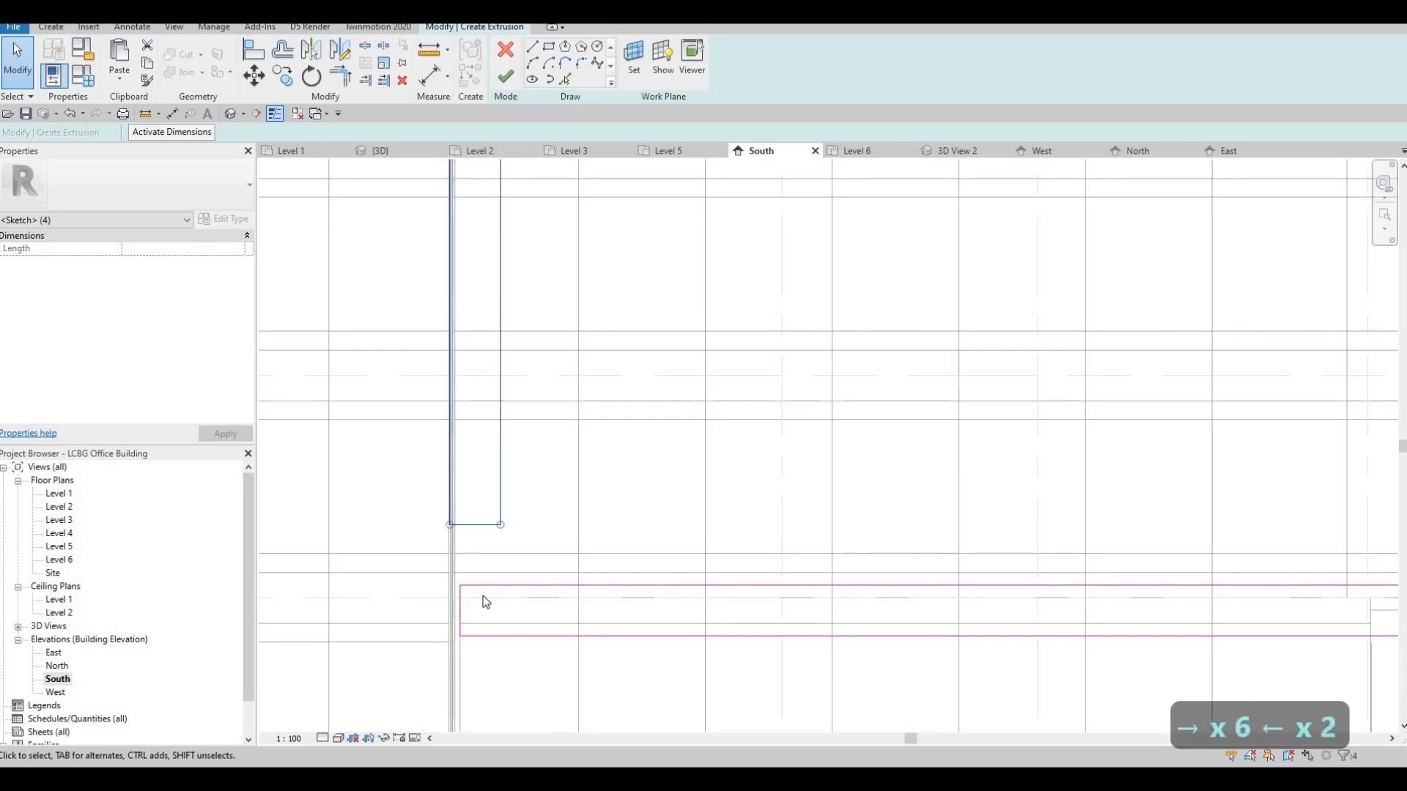
pyautogui.press('Escape')
pyautogui.press('Escape')
# Step: Fine-tune the vertical rectangle's position by nudging it slightly further toward grid B, onto the outermost wall line at grid C
pyautogui.scroll(3, 516, 578)
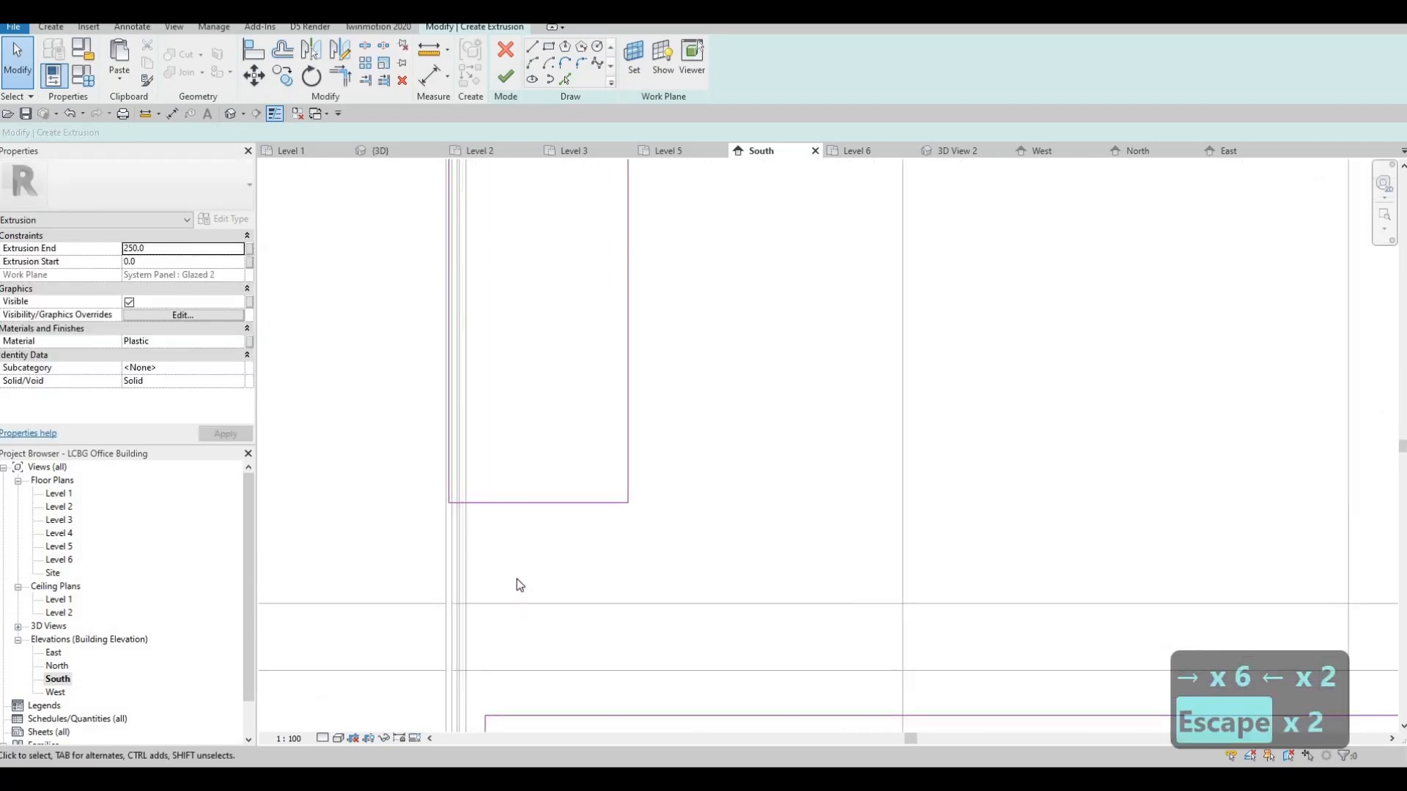
pyautogui.press('Left')
pyautogui.press('Left')
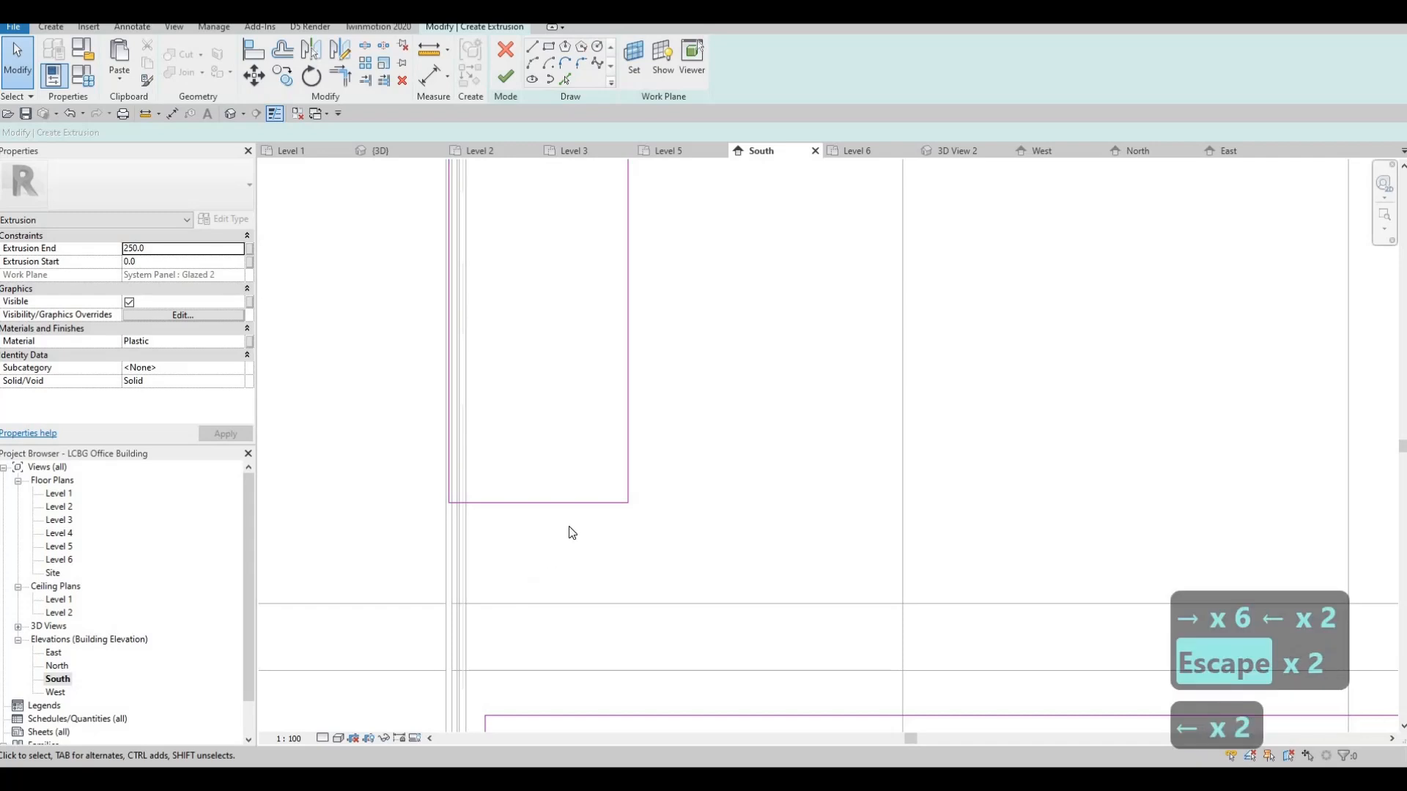
pyautogui.press('Escape')
pyautogui.scroll(-4, 612, 461)
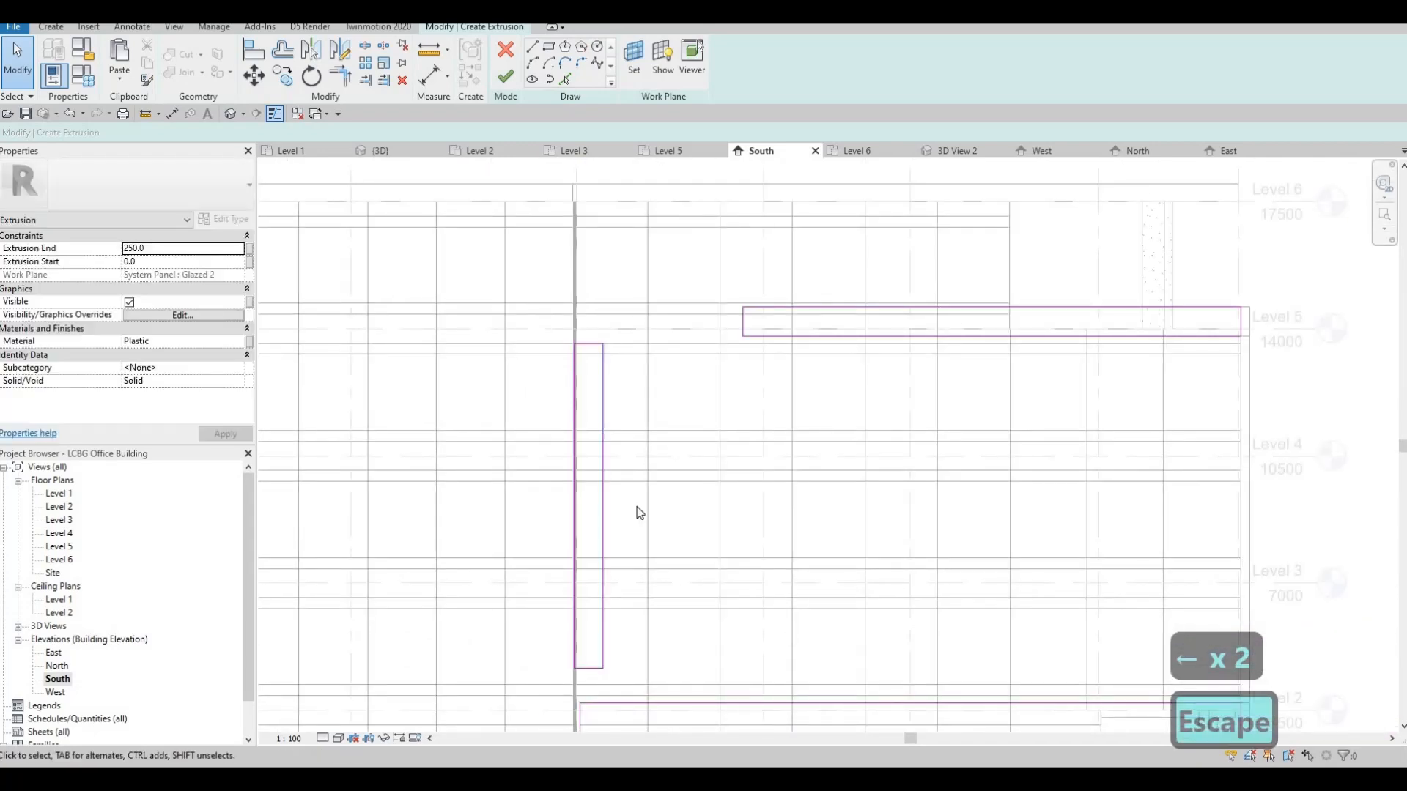
pyautogui.moveTo(534, 321); pyautogui.dragTo(664, 674)
pyautogui.scroll(5, 564, 684)
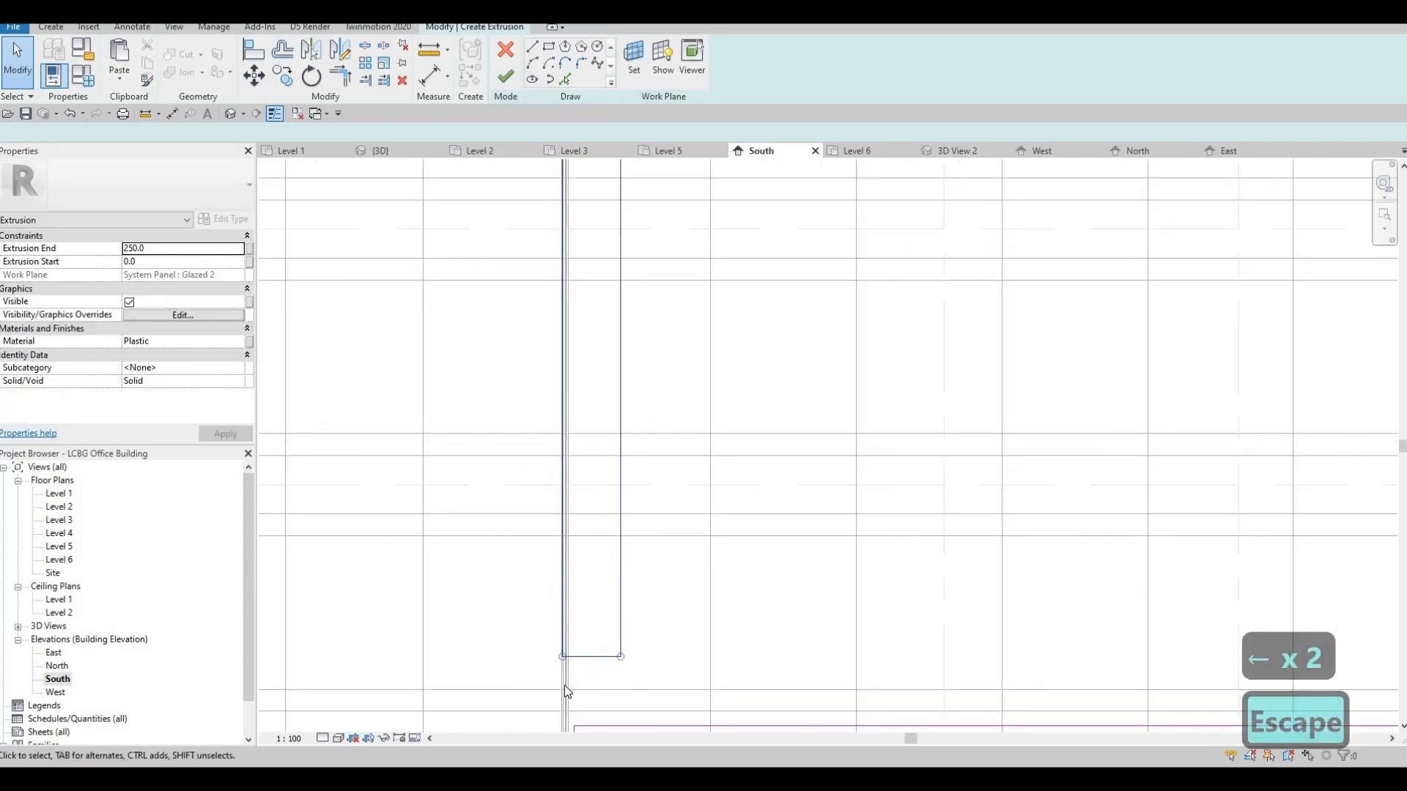
pyautogui.press('Left')
pyautogui.press('Left')
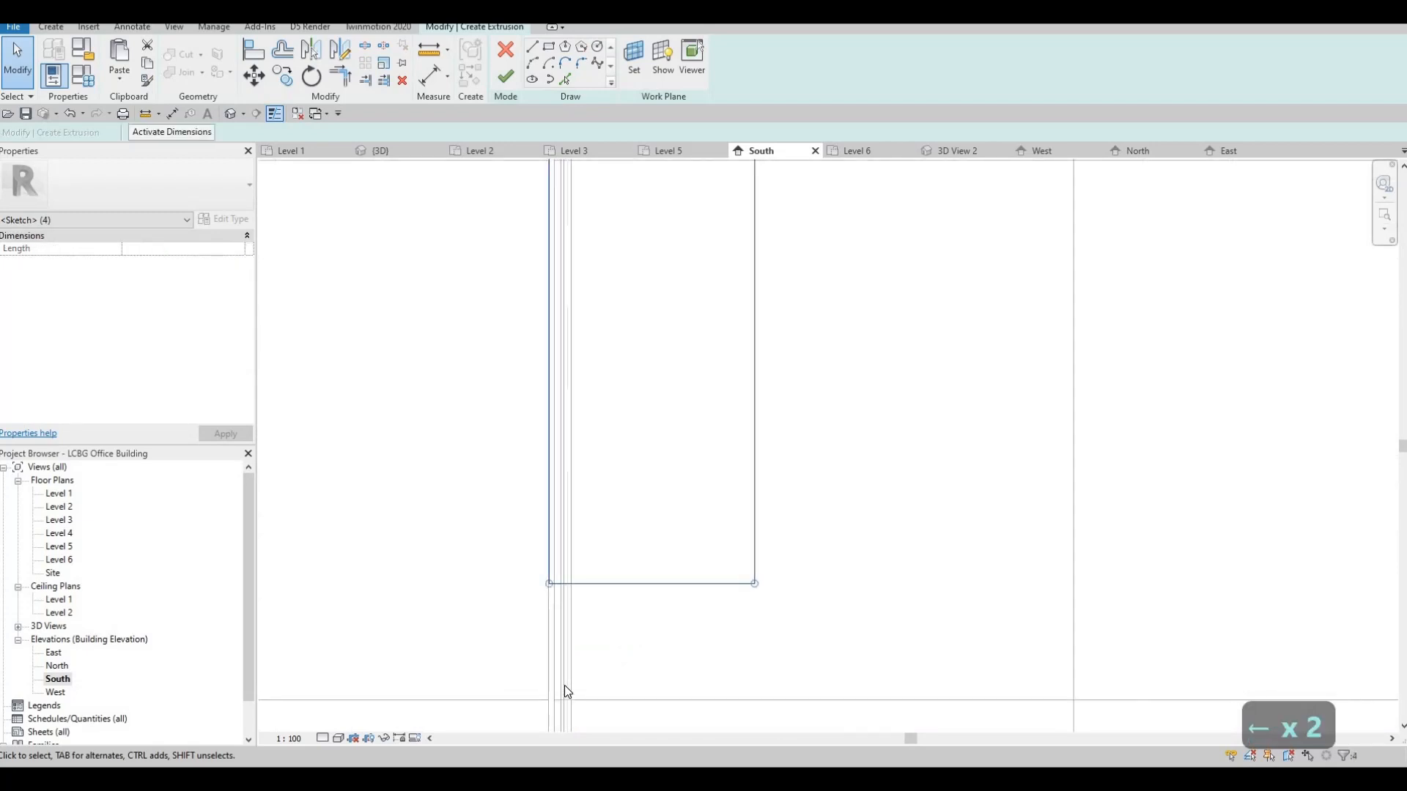
pyautogui.press('Escape')
pyautogui.press('Escape')
# Step: Trim the vertical rectangle's inner and outer lines into corners with the Level 2 rectangle's upper and lower lines
pyautogui.scroll(-5, 696, 573)
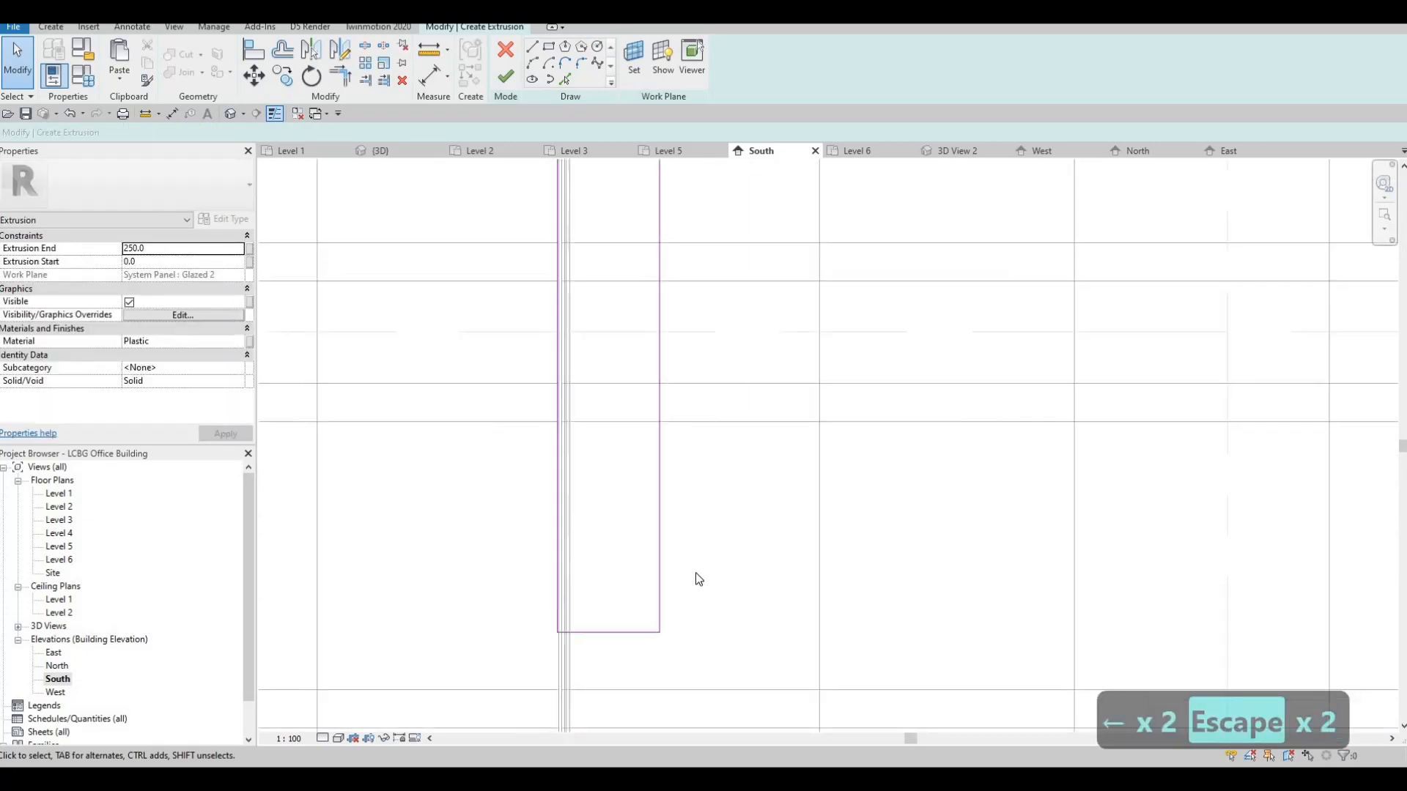
pyautogui.scroll(-2, 803, 573)
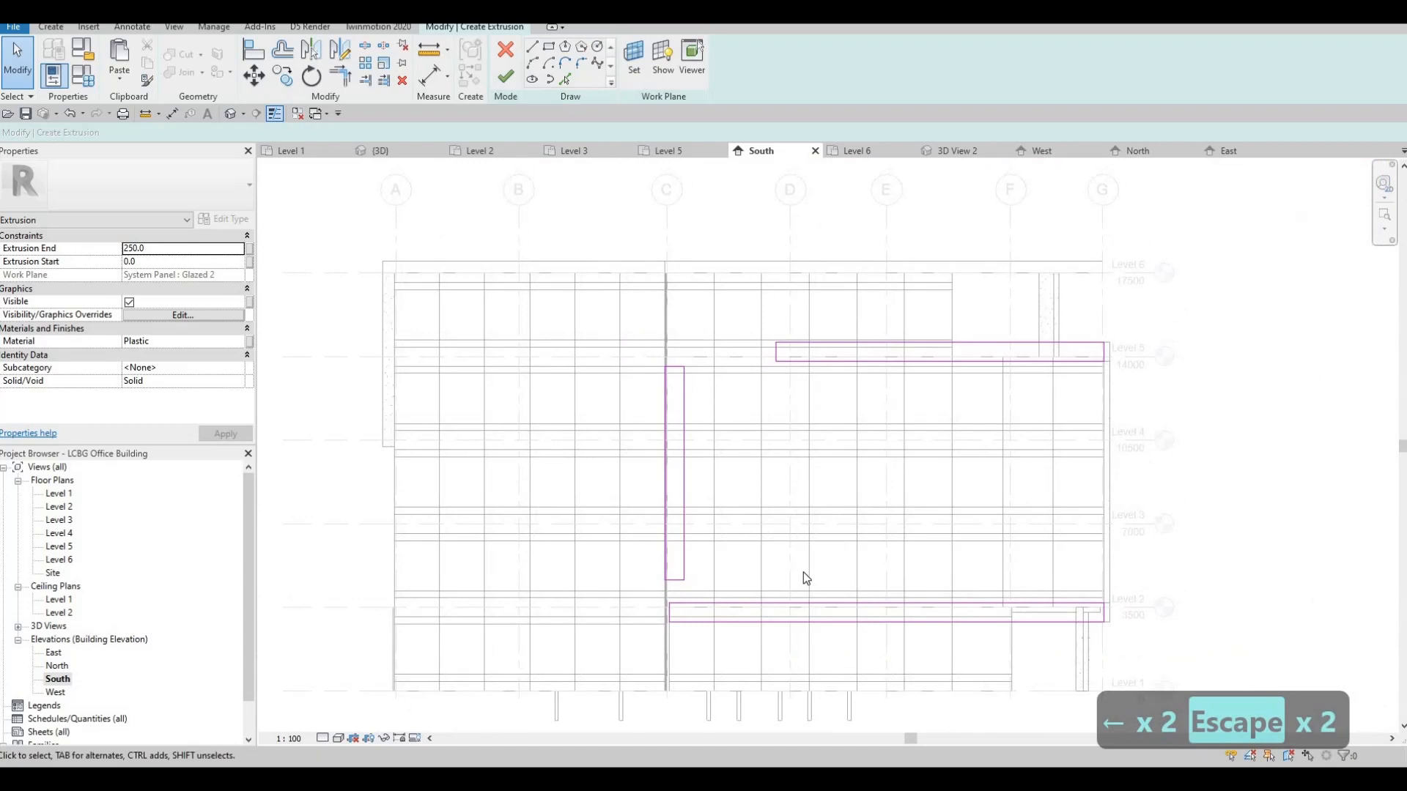
pyautogui.press('t')
pyautogui.press('r')
pyautogui.click(684, 529)
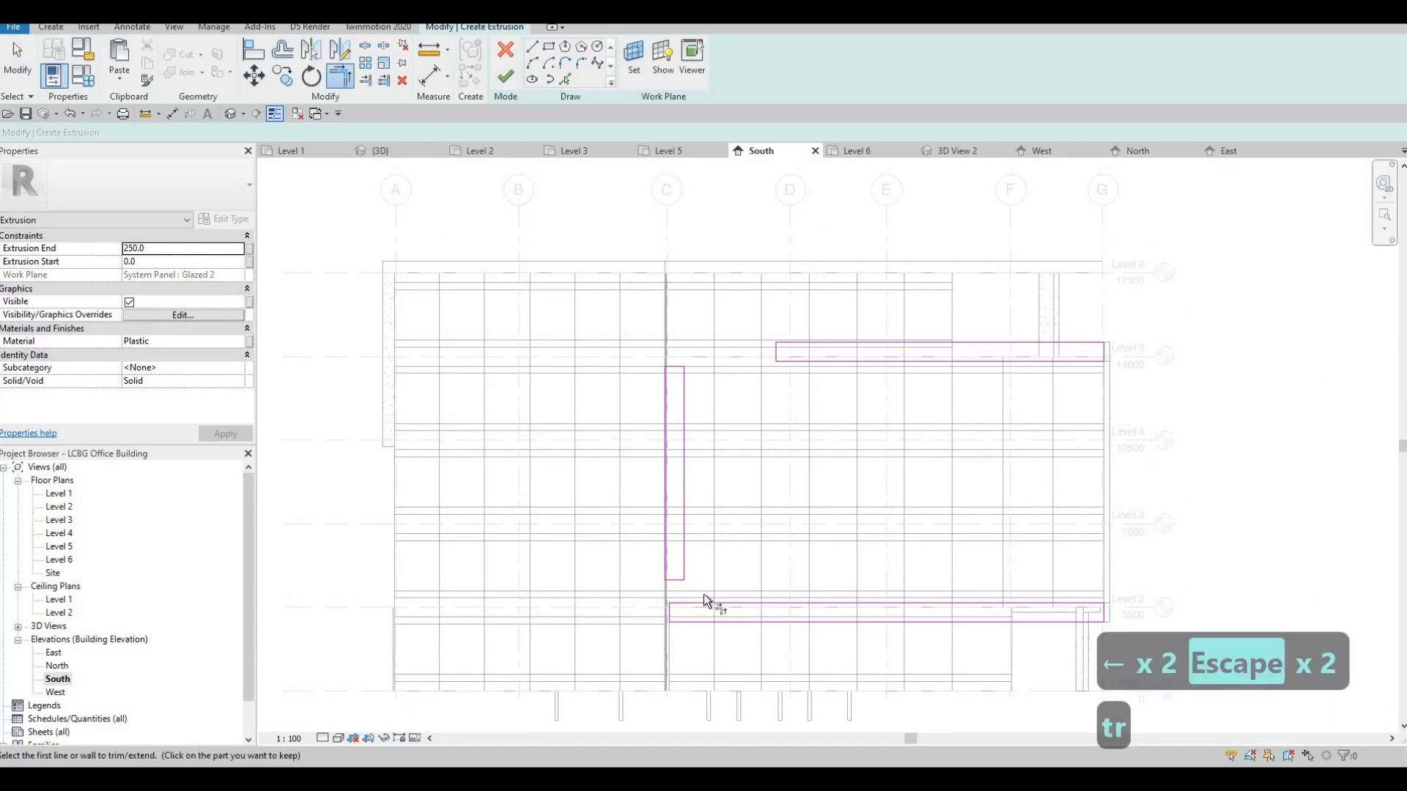
pyautogui.click(710, 601)
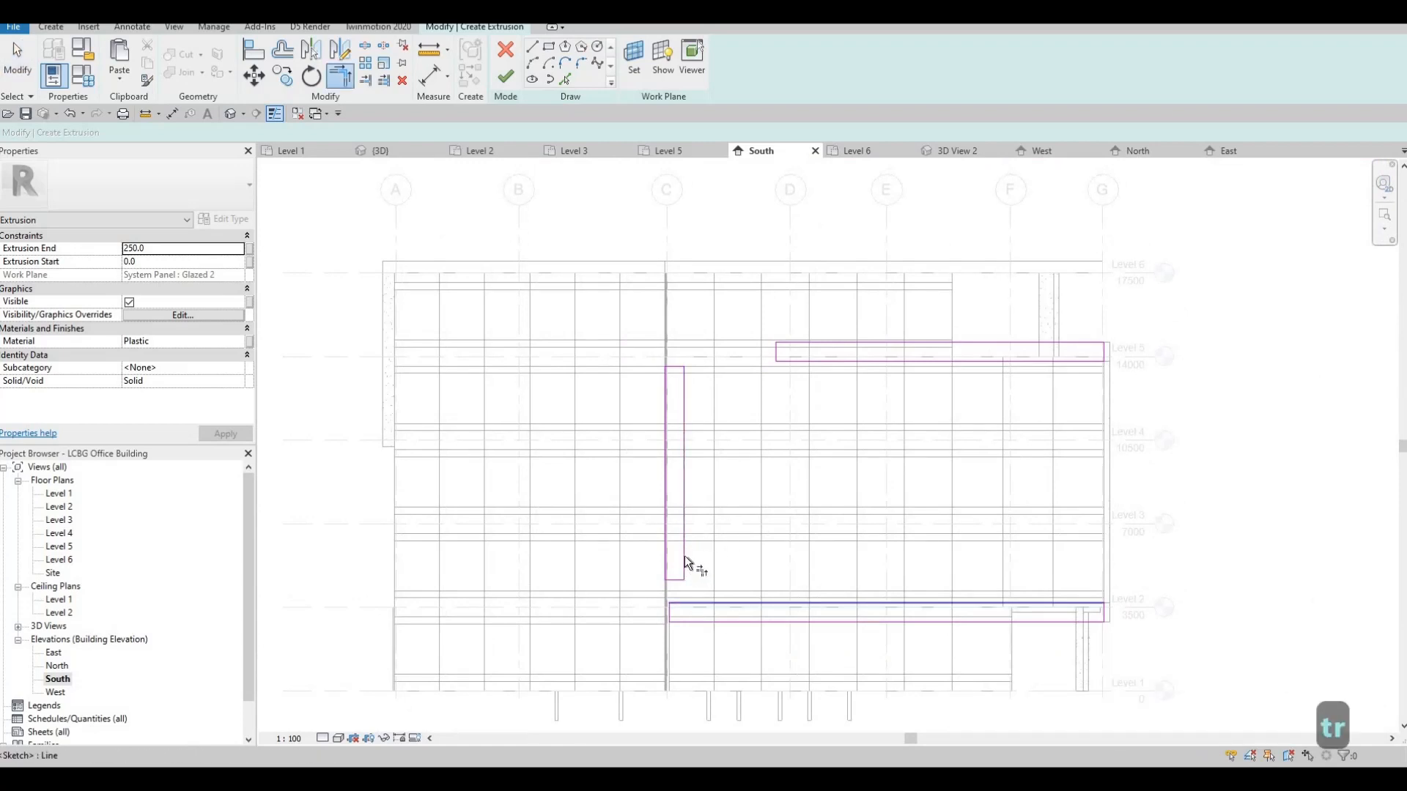
pyautogui.click(664, 548)
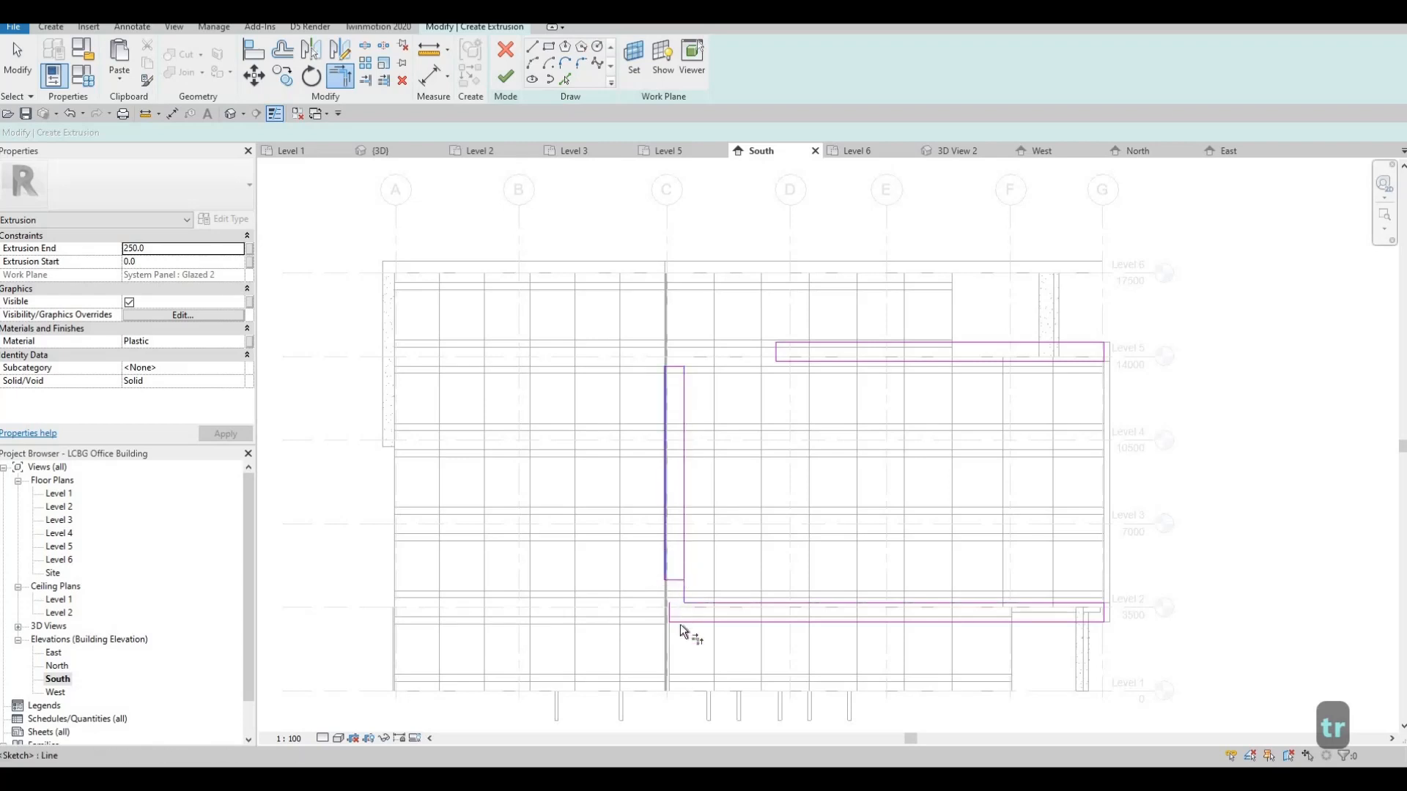
# Step: Trim the Level 5 rectangle's lower and upper lines into corners with the vertical rectangle's inner and outer lines
pyautogui.click(791, 360)
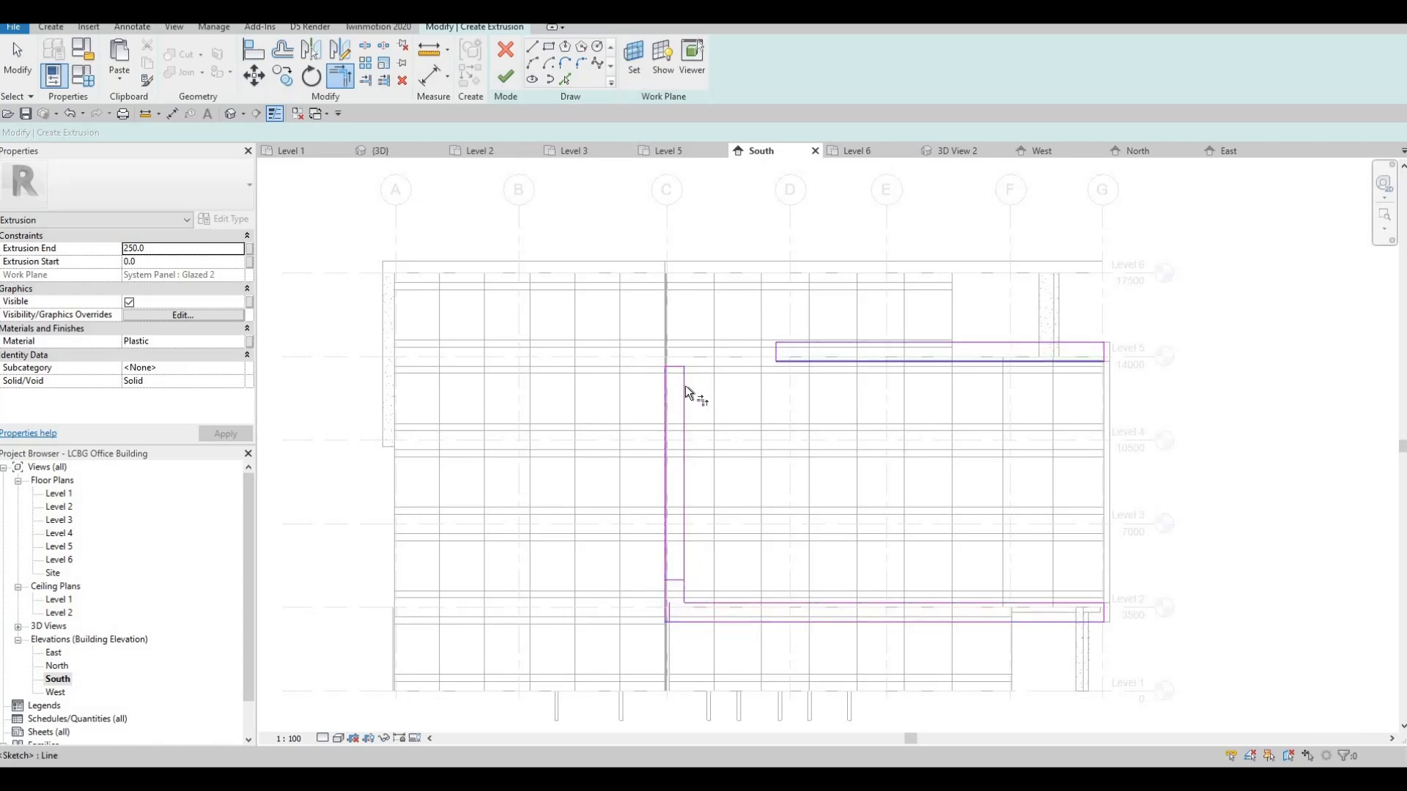
pyautogui.click(684, 385)
pyautogui.click(807, 346)
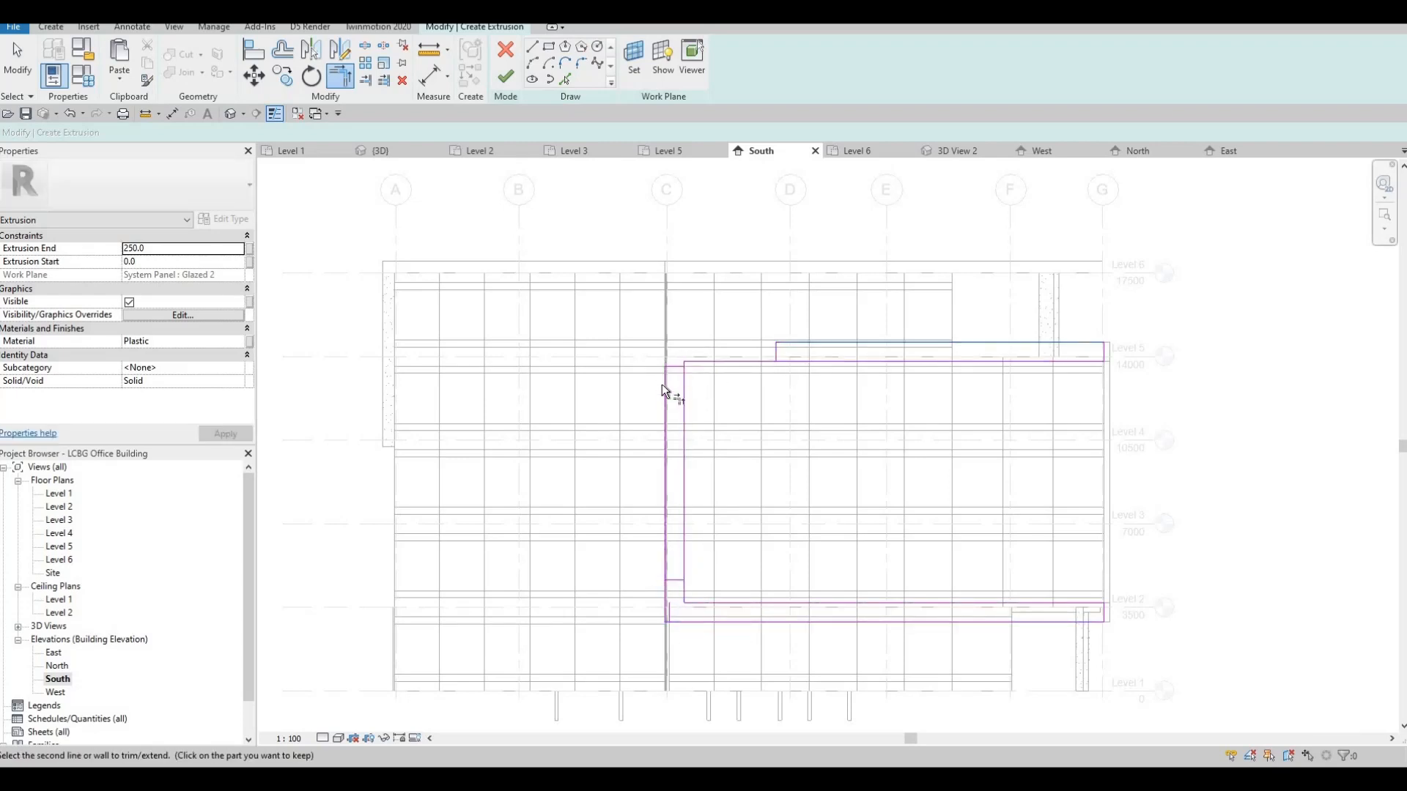
pyautogui.click(662, 384)
pyautogui.press('Escape')
pyautogui.press('Escape')
# Step: Delete the leftover short sketch lines inside the frame outline near Level 5 and Level 2
pyautogui.moveTo(617, 305); pyautogui.dragTo(790, 411)
pyautogui.press('Delete')
pyautogui.moveTo(608, 559); pyautogui.dragTo(709, 640)
pyautogui.press('Delete')
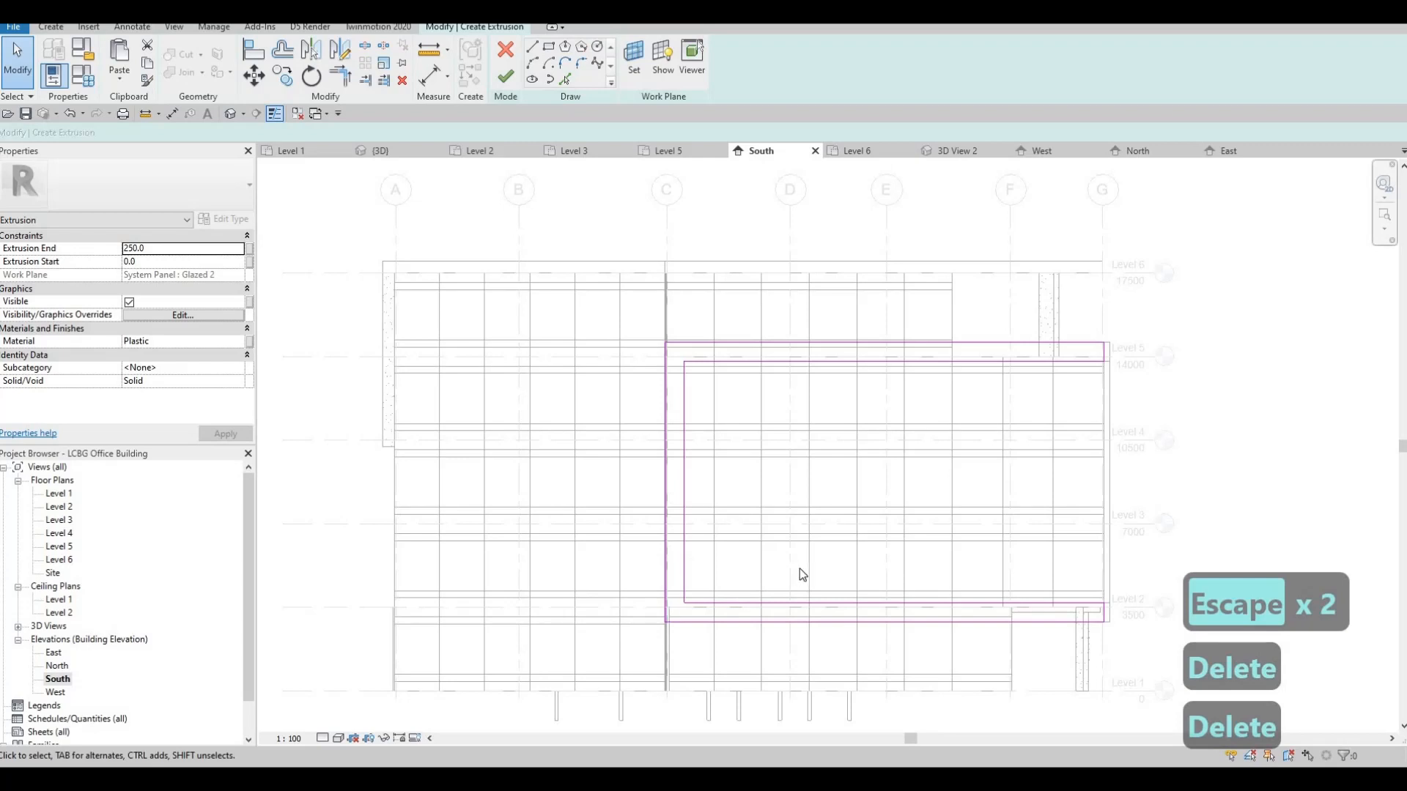
# Step: Finish the C-shaped frame's extrusion sketch and complete the in-place model
pyautogui.moveTo(799, 569); pyautogui.dragTo(628, 562, button='middle')
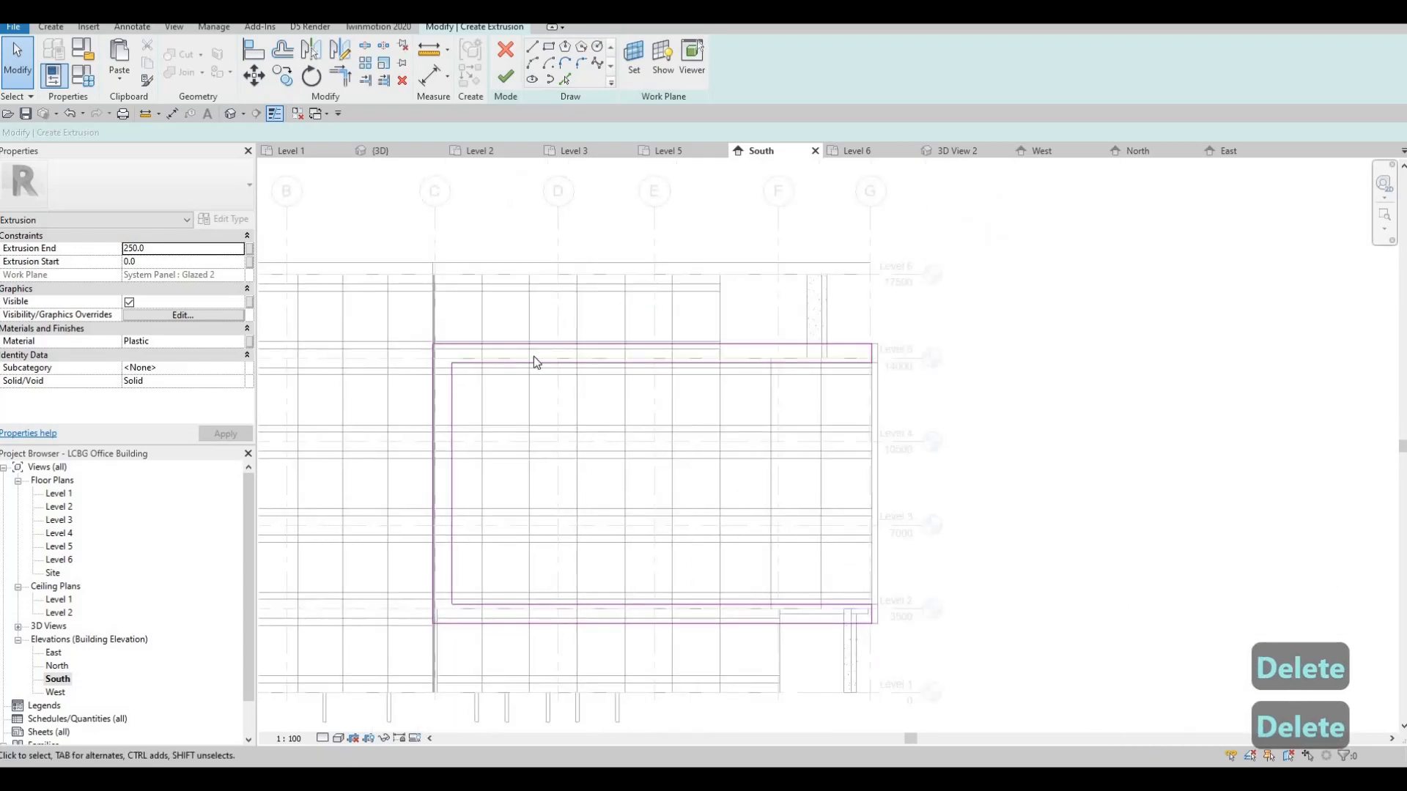
pyautogui.click(506, 81)
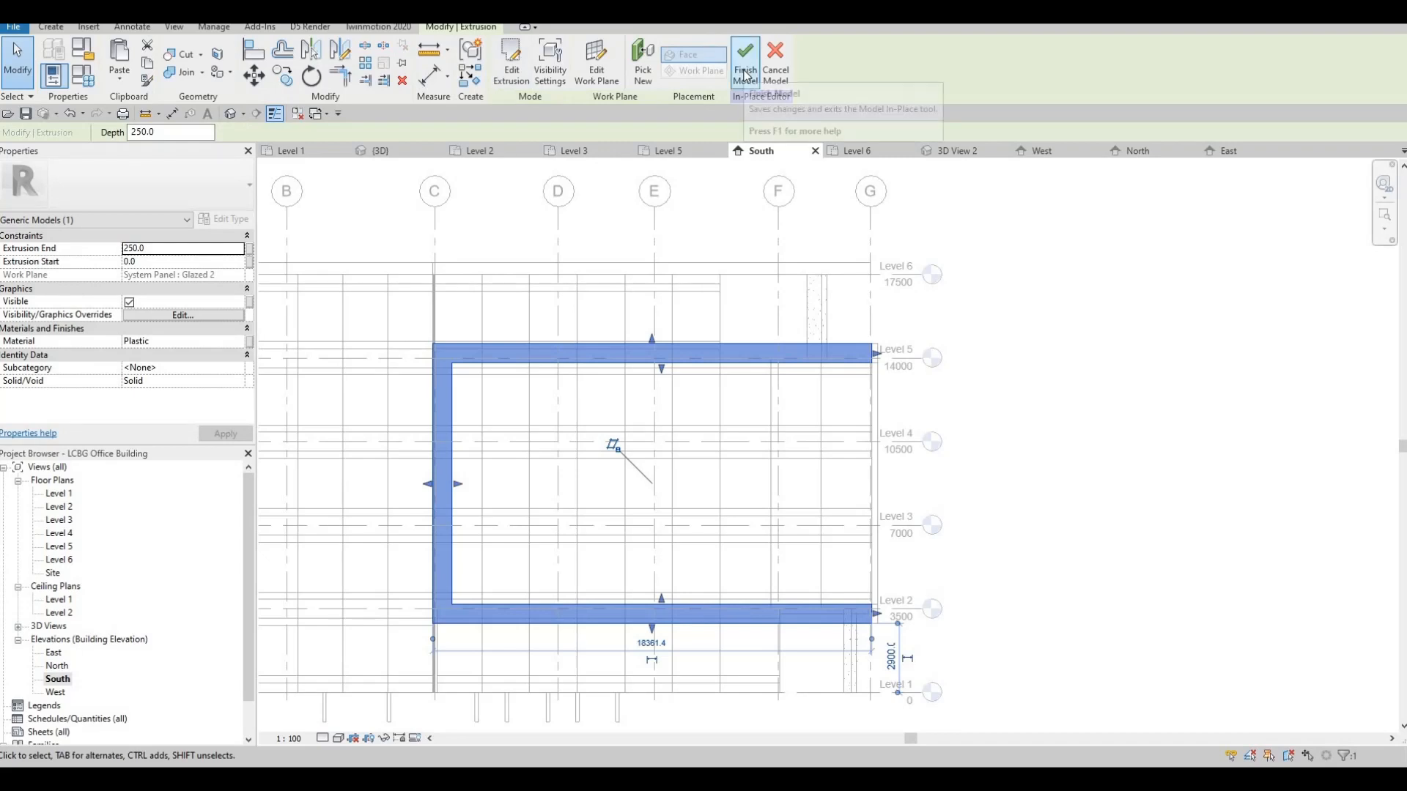
pyautogui.click(745, 73)
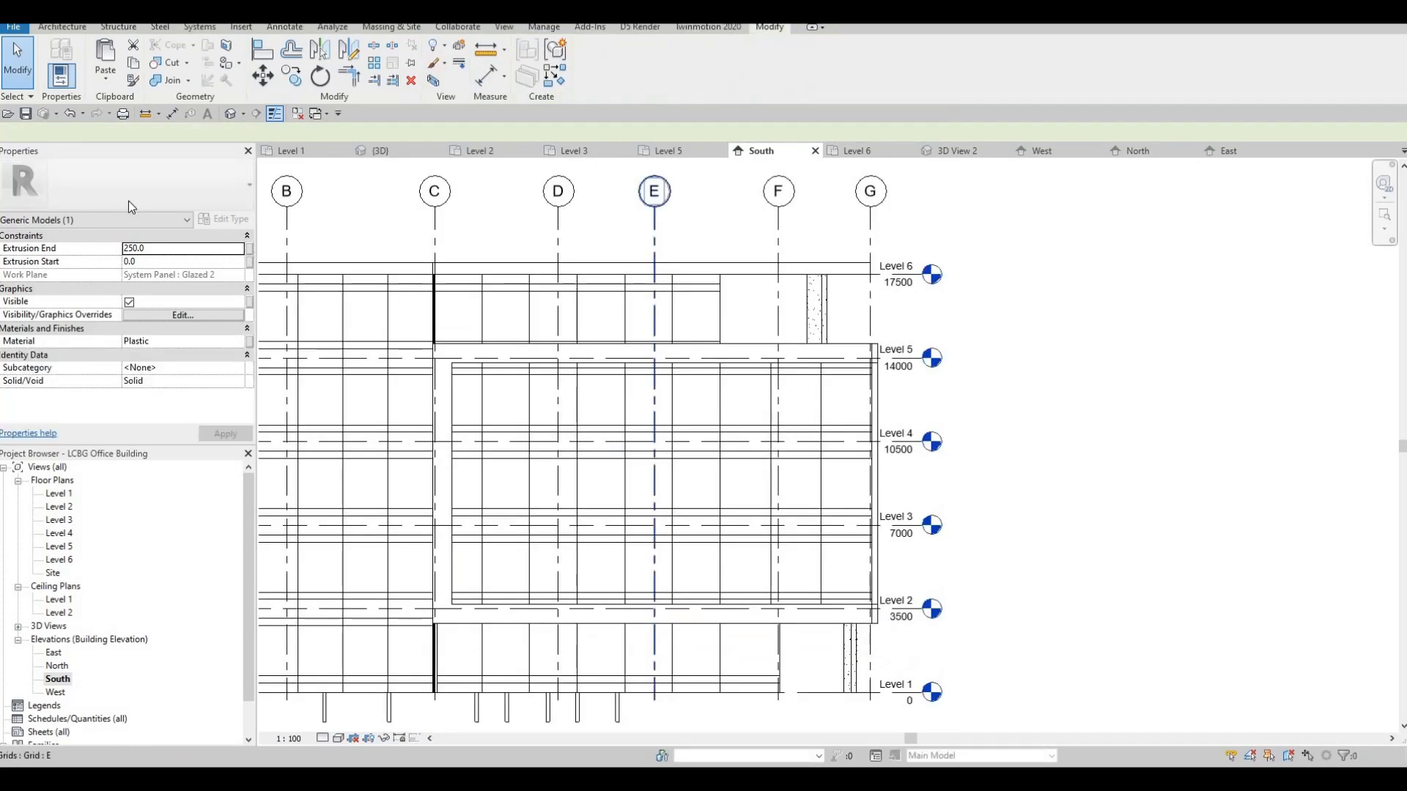
# Step: Examine in the 3D view how the south frame meets the east frame at the Level 5 and Level 2 corners
pyautogui.click(231, 114)
pyautogui.keyDown('shift'); pyautogui.moveTo(634, 501); pyautogui.dragTo(586, 396, button='middle'); pyautogui.keyUp('shift')
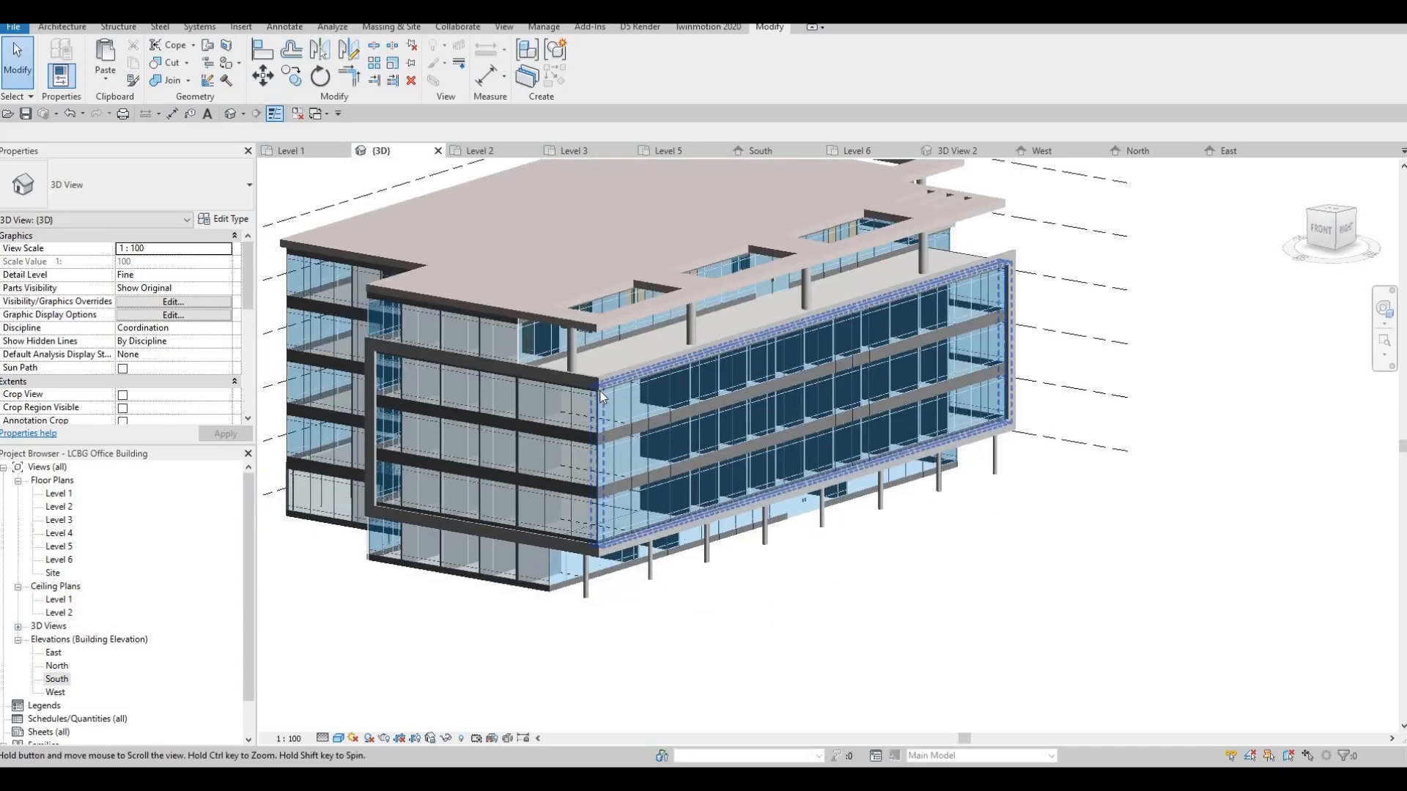
pyautogui.scroll(10, 610, 412)
pyautogui.scroll(10, 660, 399)
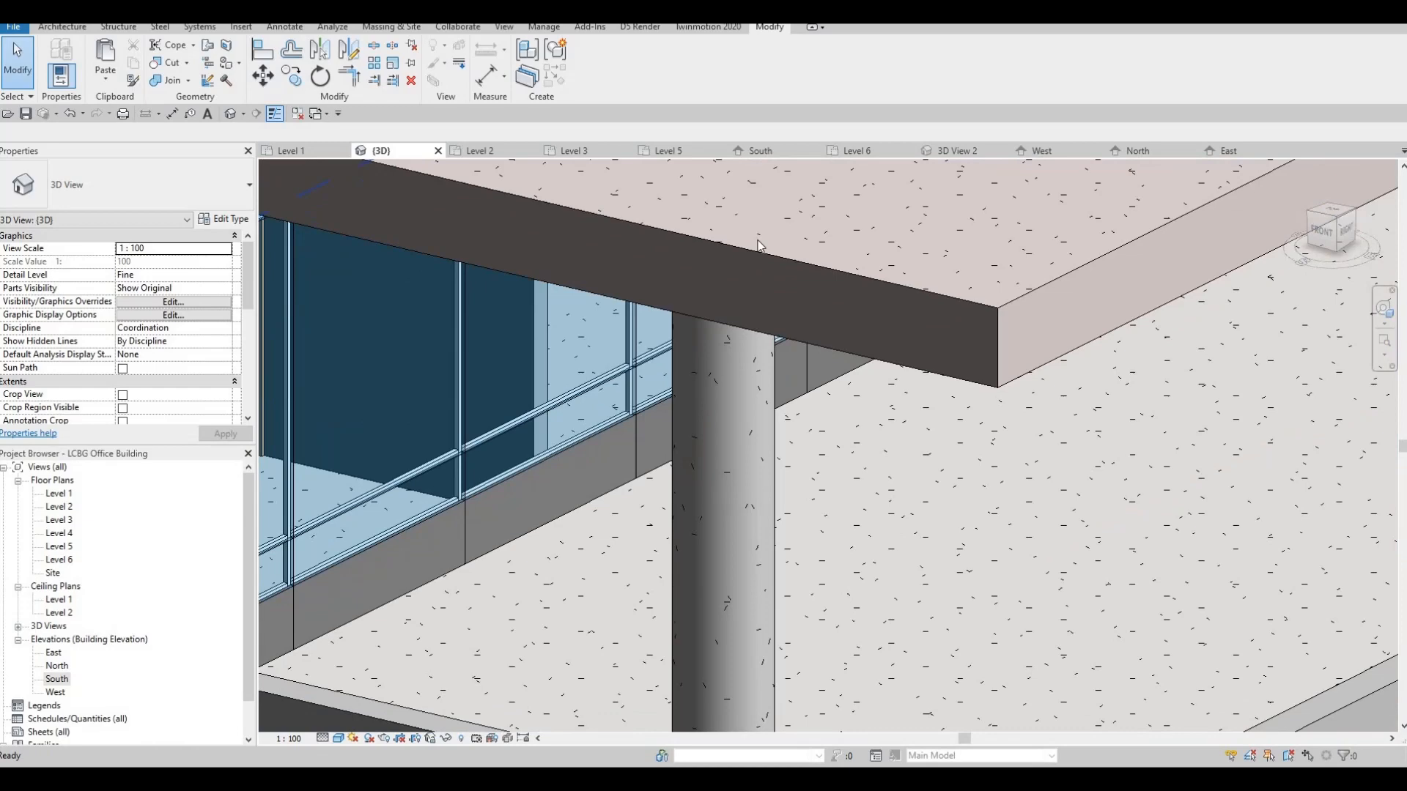
pyautogui.moveTo(758, 246); pyautogui.dragTo(729, 115, button='middle')
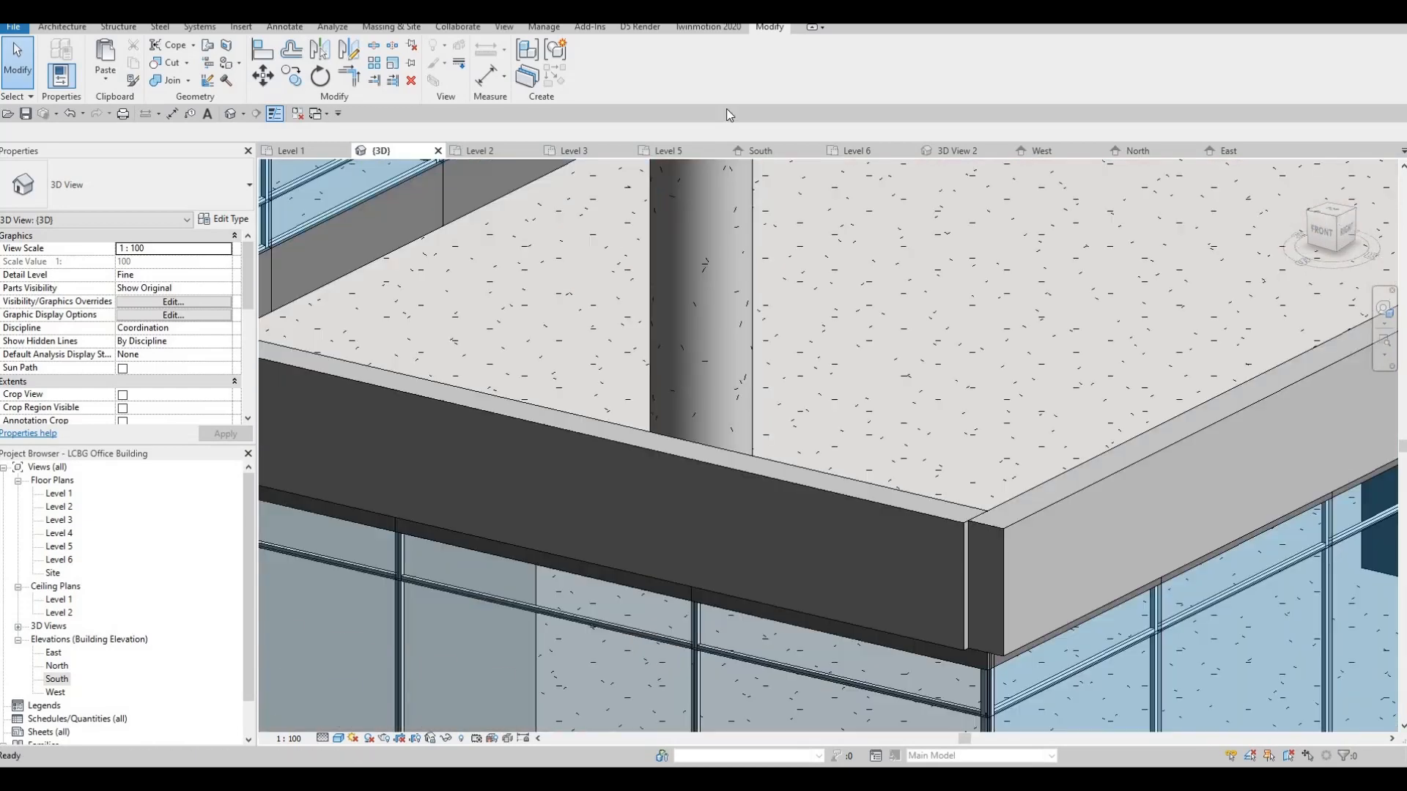
pyautogui.scroll(8, 811, 317)
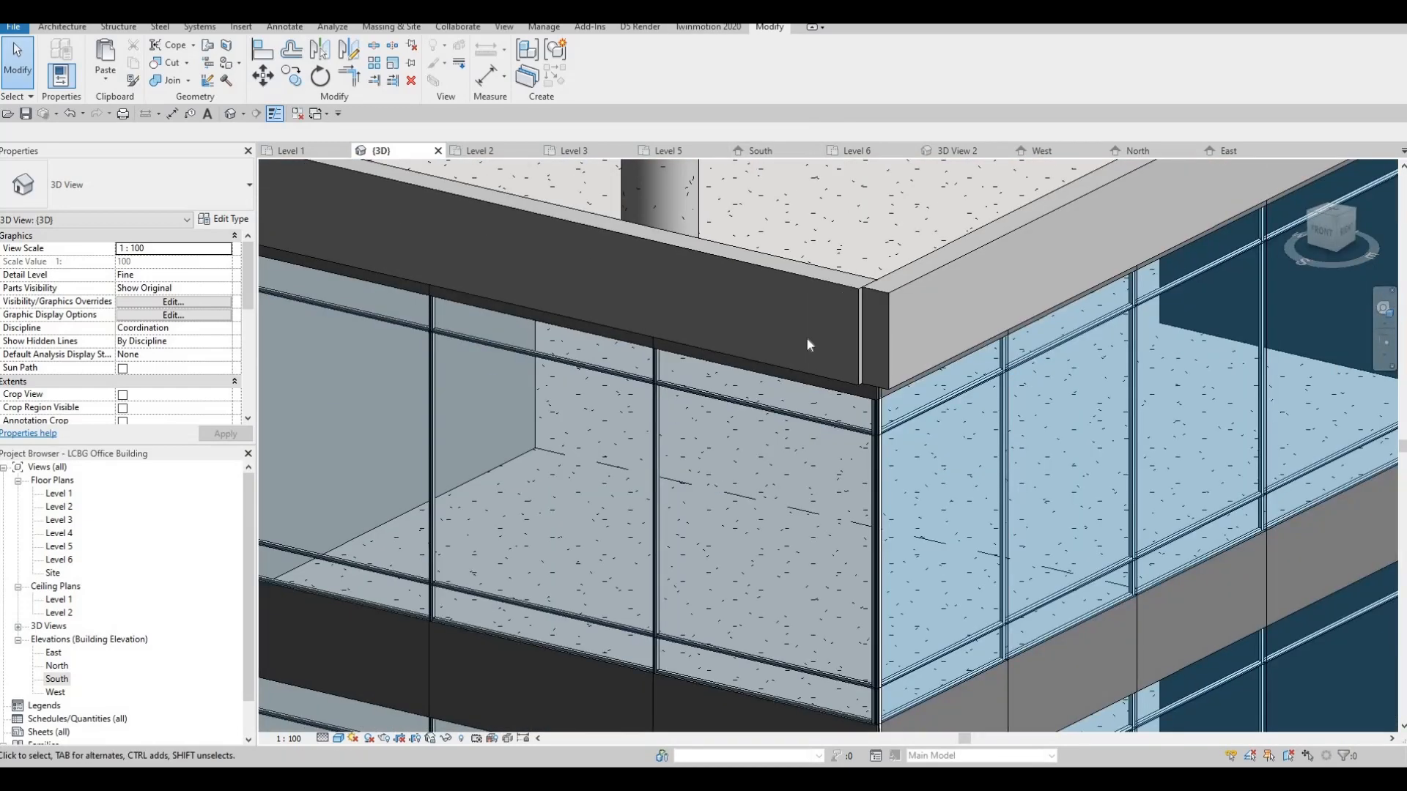
pyautogui.scroll(-6, 802, 445)
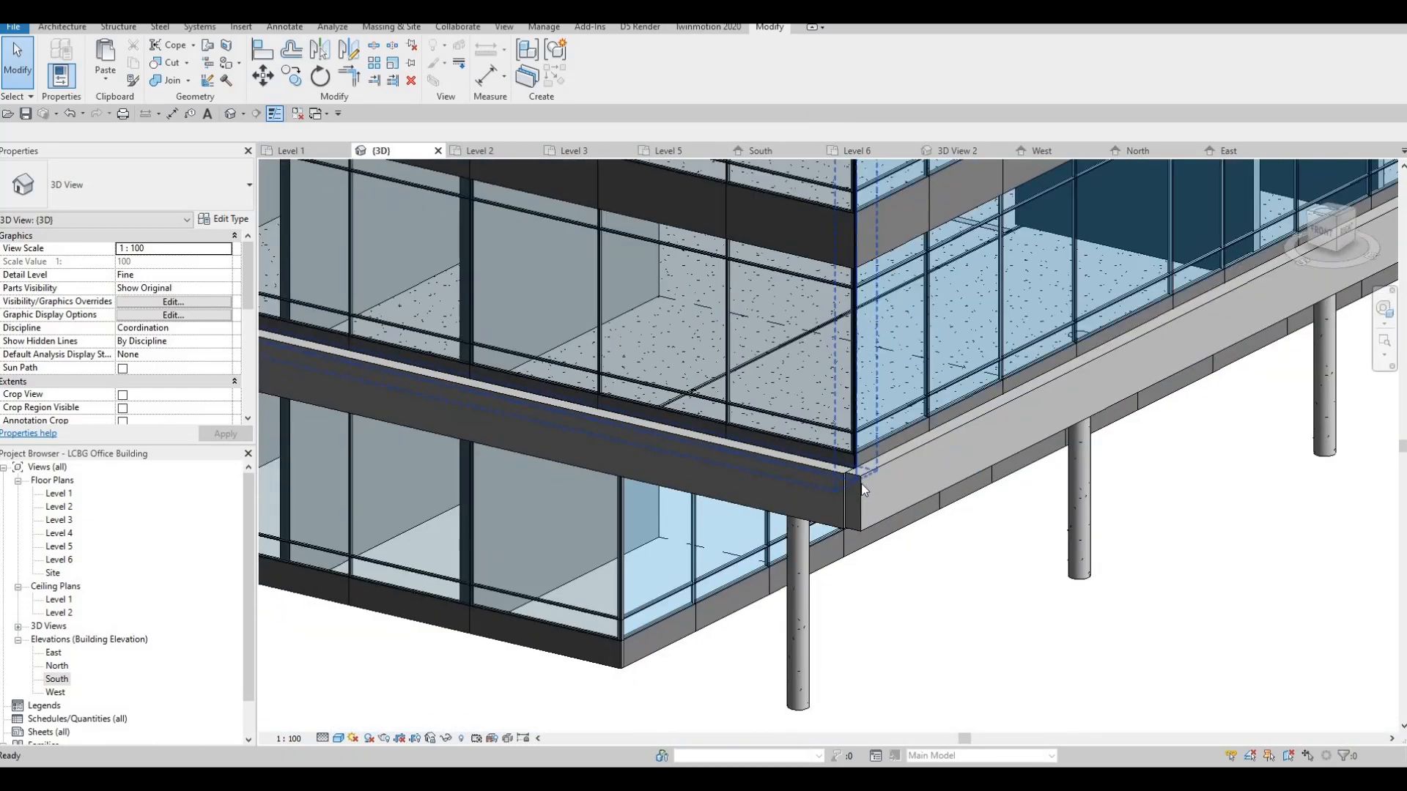
pyautogui.scroll(3, 859, 513)
pyautogui.press('Escape')
pyautogui.press('Escape')
pyautogui.press('a')
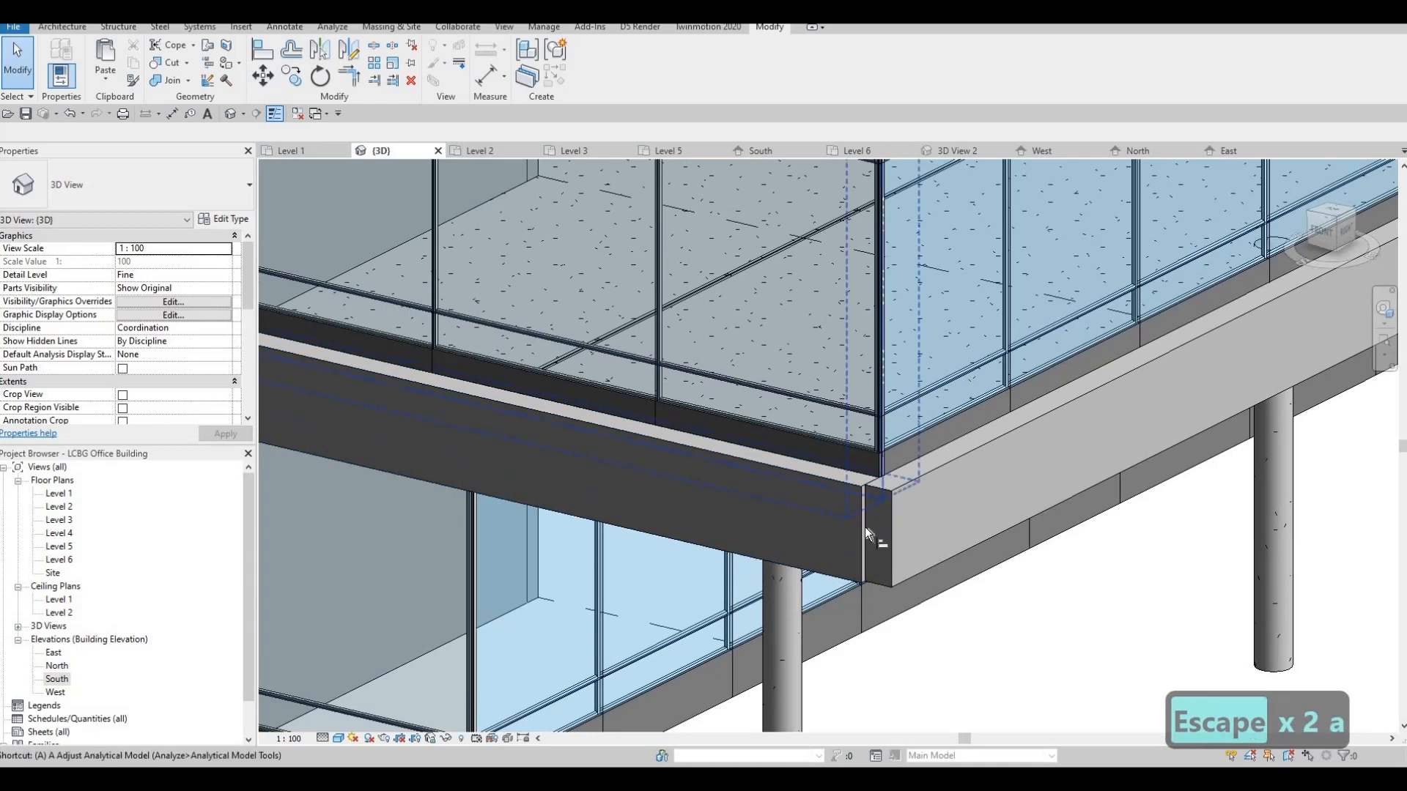
pyautogui.press('l')
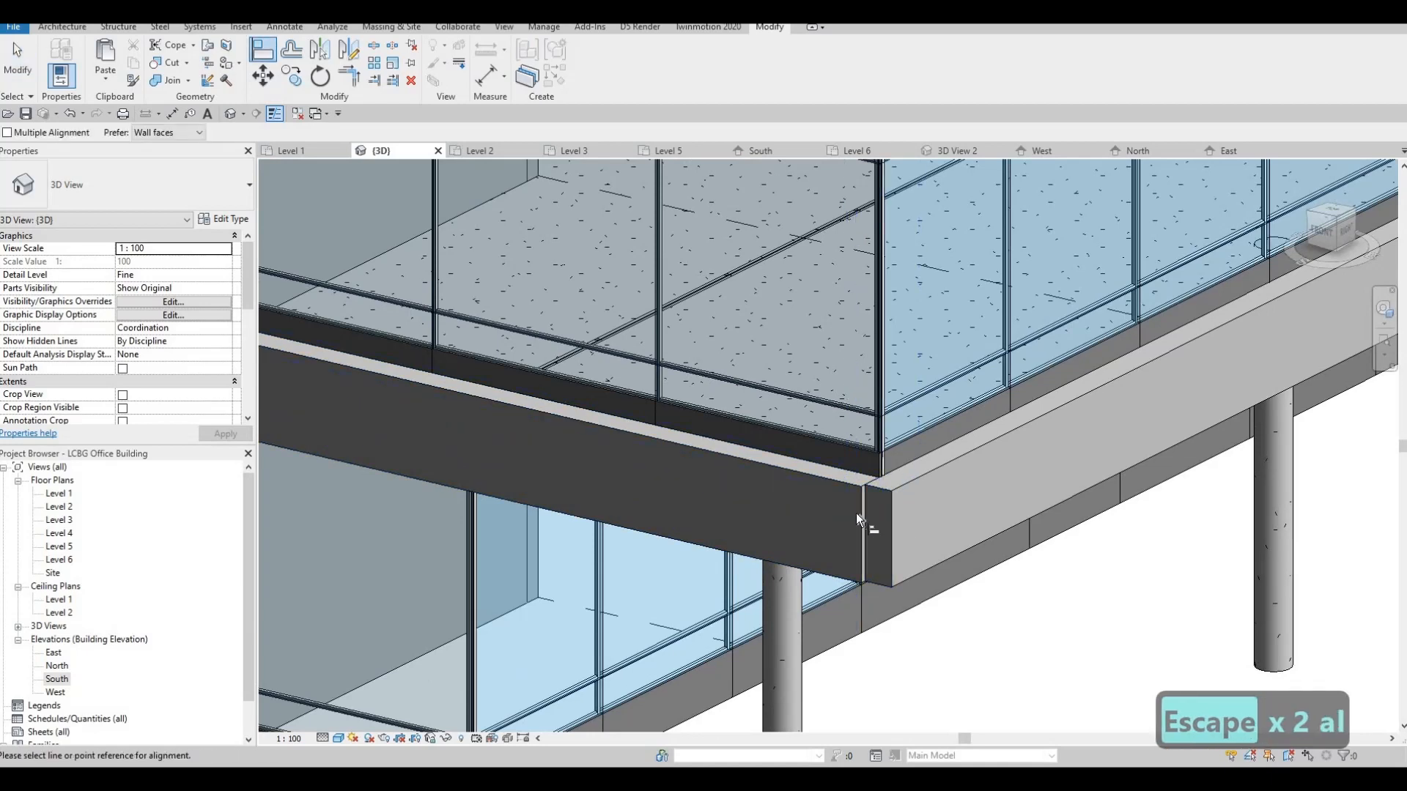
pyautogui.click(891, 512)
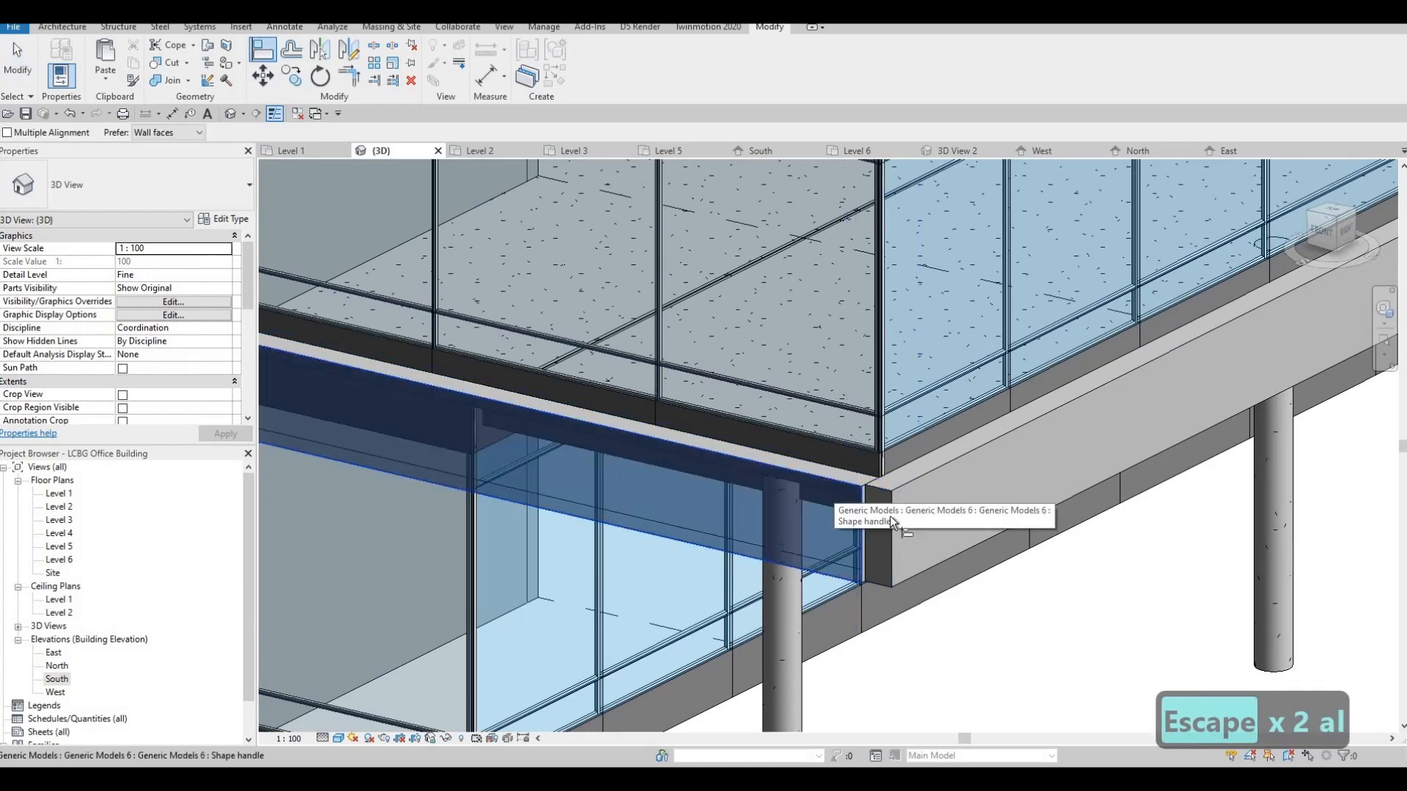
pyautogui.press('Escape')
pyautogui.press('Escape')
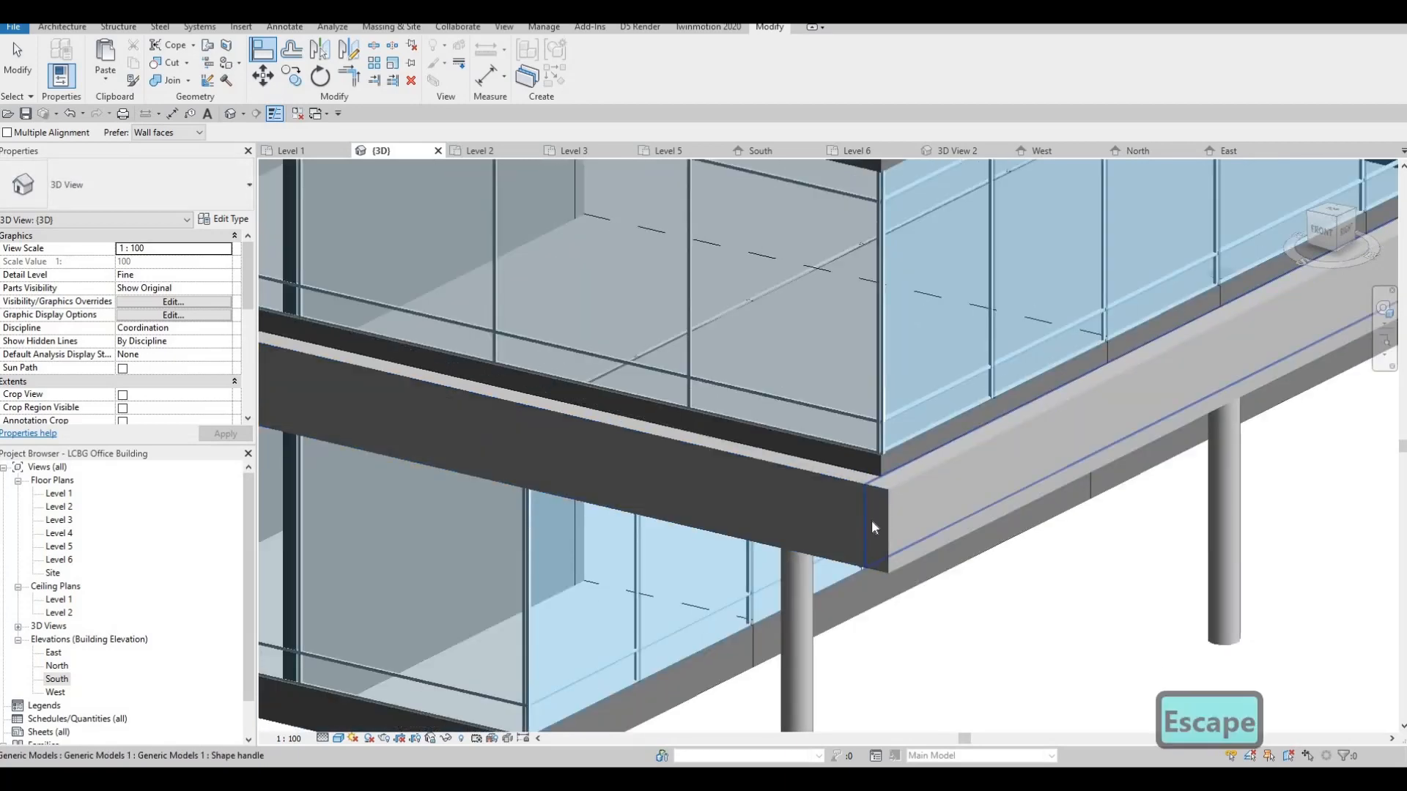
pyautogui.moveTo(872, 520); pyautogui.dragTo(879, 645, button='middle')
pyautogui.scroll(-3, 864, 660)
pyautogui.moveTo(831, 331); pyautogui.dragTo(831, 586, button='middle')
pyautogui.scroll(4, 831, 331)
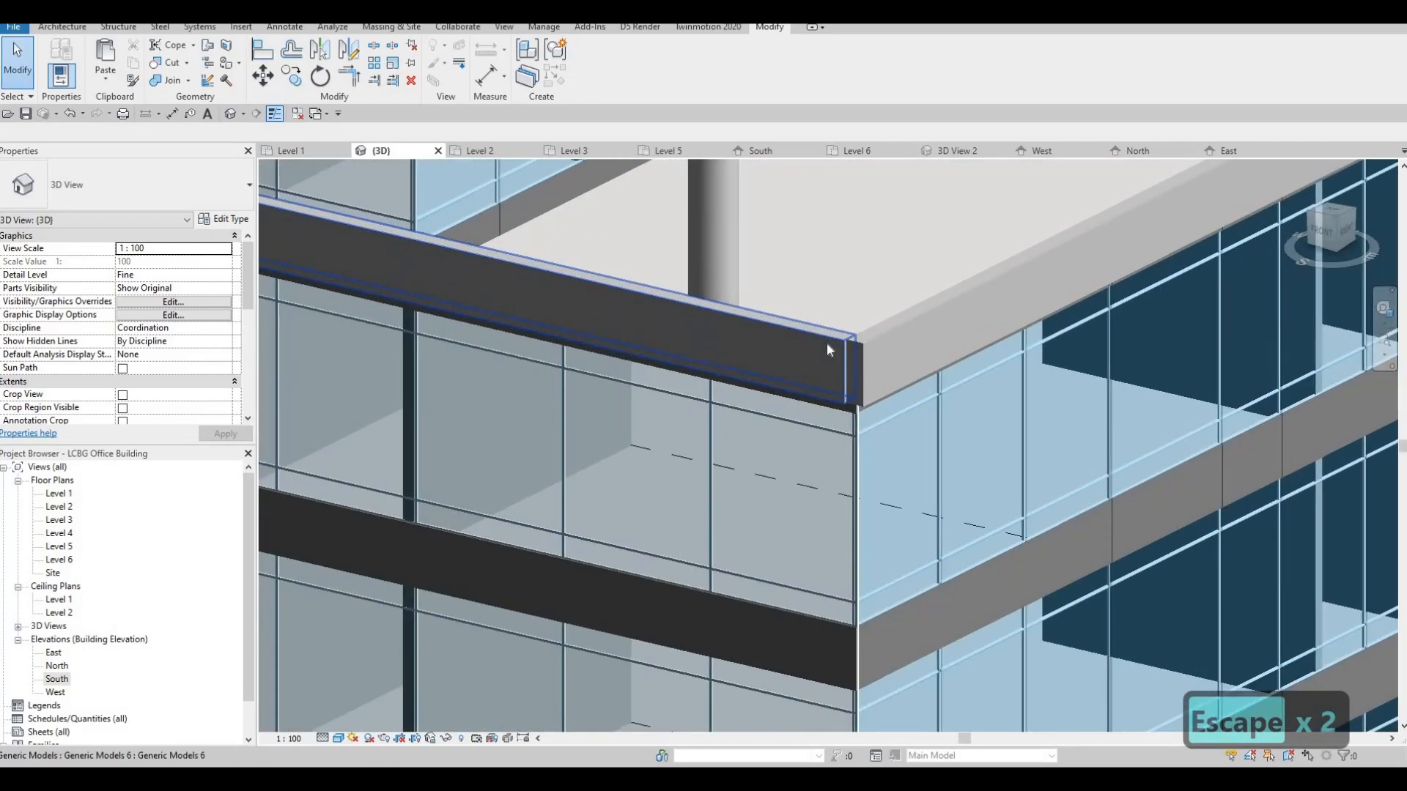
pyautogui.press('Tab')
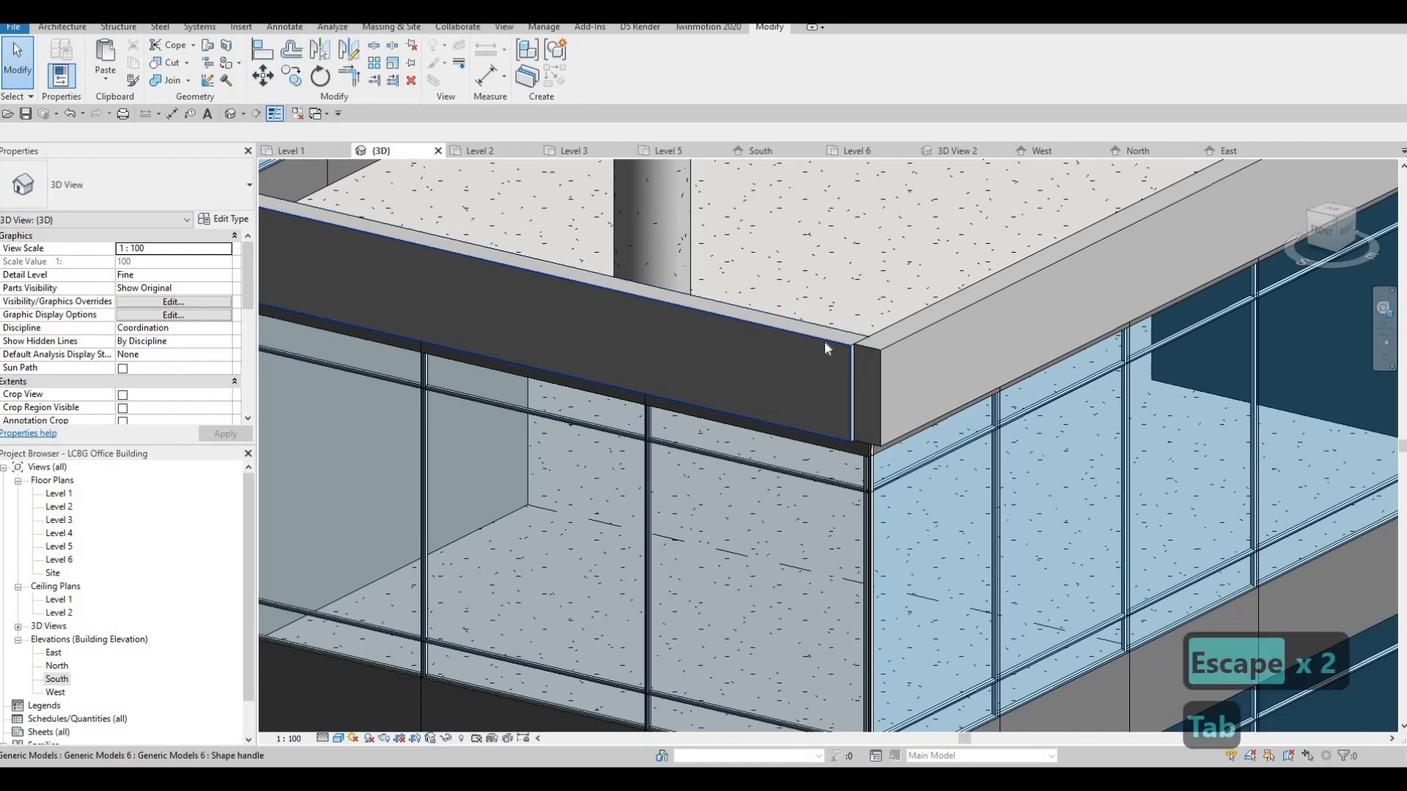
pyautogui.click(879, 354)
pyautogui.press('Tab')
pyautogui.press('Tab')
pyautogui.press('Tab')
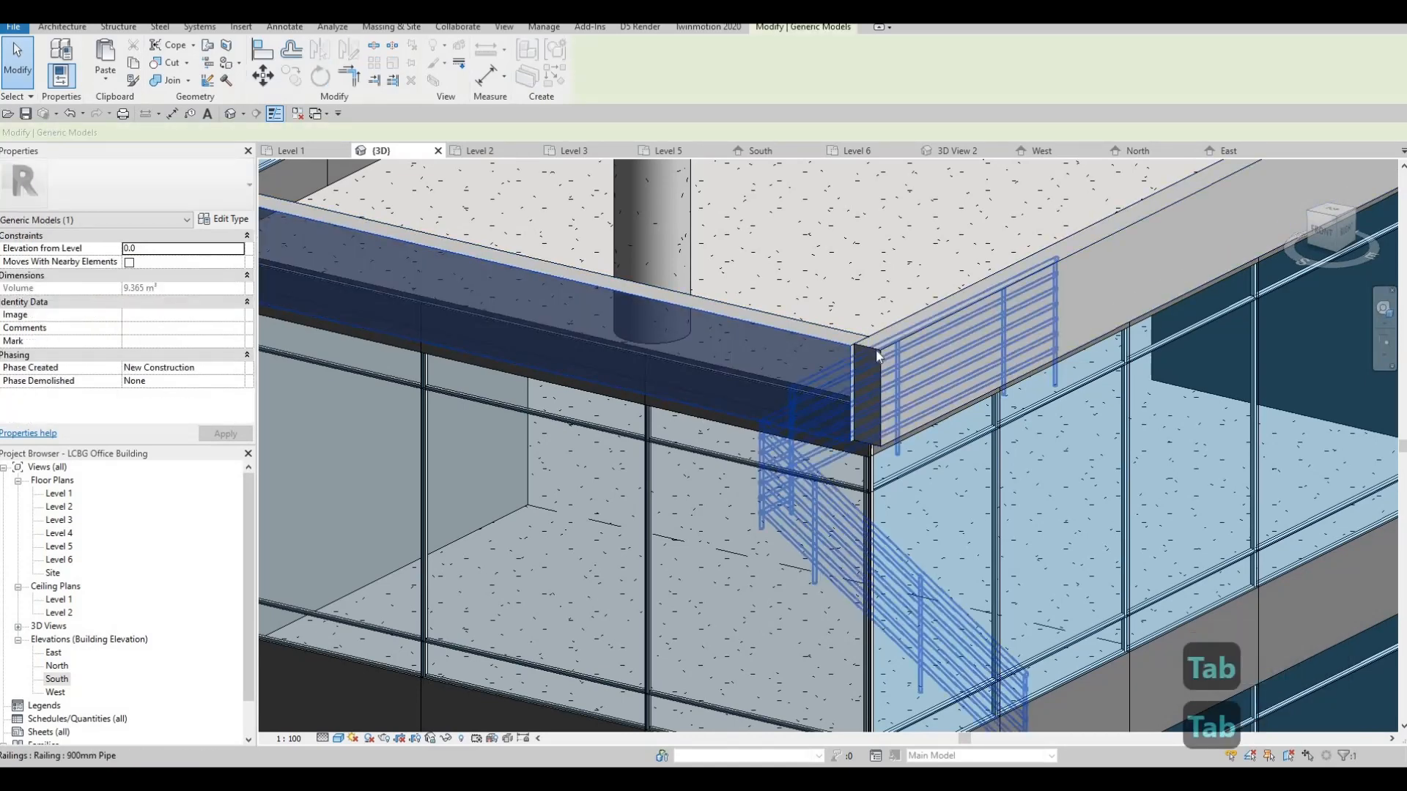
pyautogui.press('Tab')
pyautogui.press('Tab')
pyautogui.press('Tab')
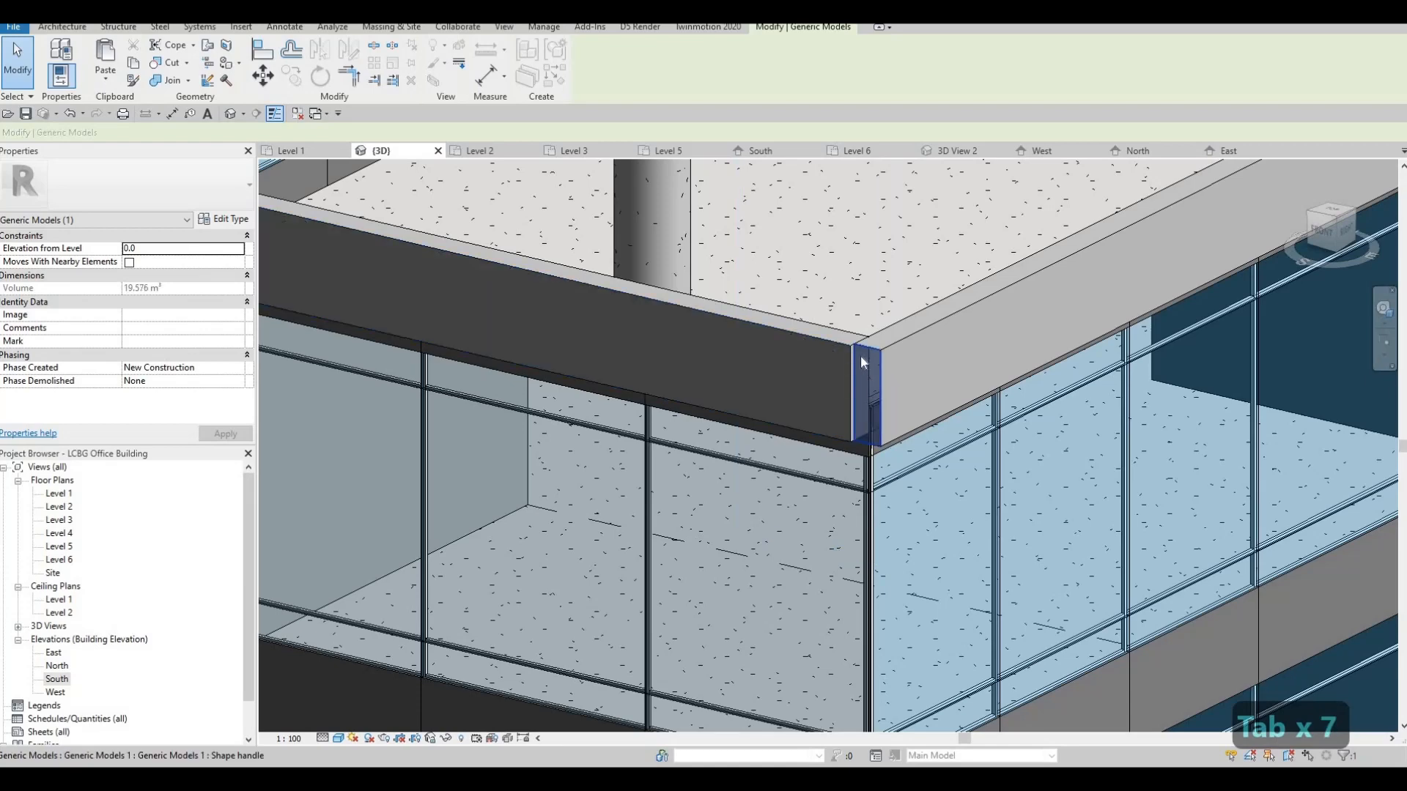
pyautogui.press('Escape')
pyautogui.press('Escape')
# Step: Undo the last alignment between the south and east frames at the Level 2 corner
pyautogui.hotkey('ctrl', 'z')
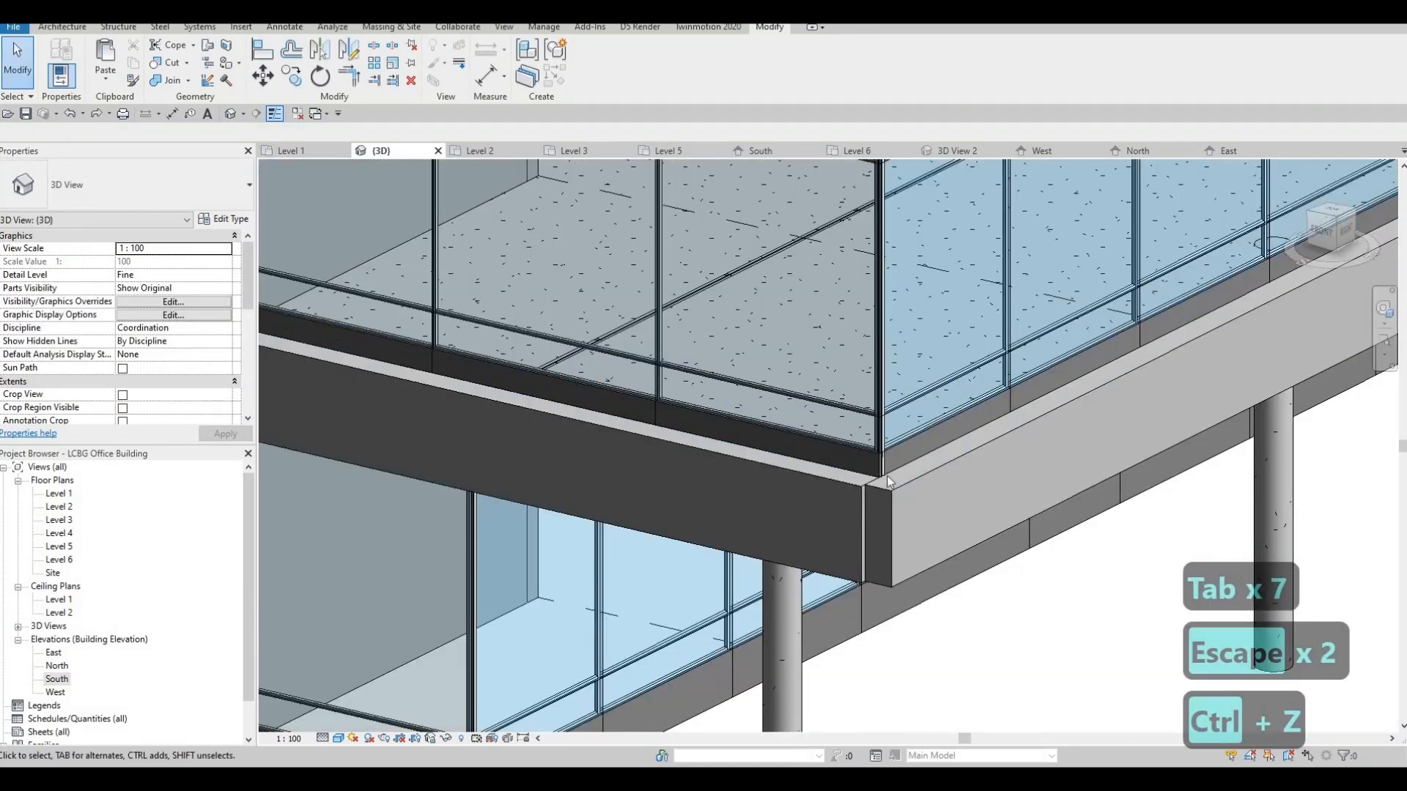
pyautogui.press('Escape')
pyautogui.press('Escape')
# Step: Align the east frame's end face with the south frame's front face at the Level 2 corner
pyautogui.scroll(5, 849, 461)
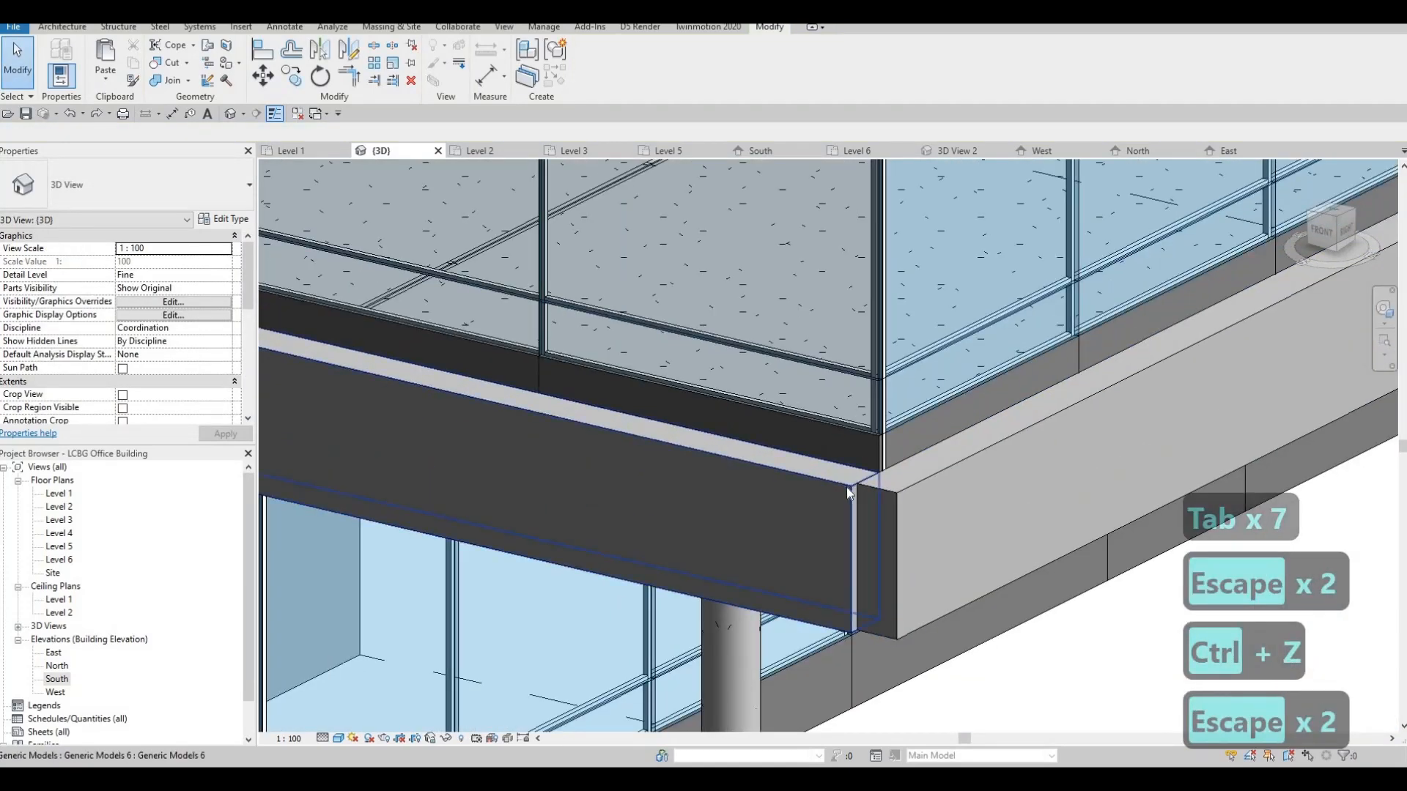
pyautogui.press('a')
pyautogui.press('l')
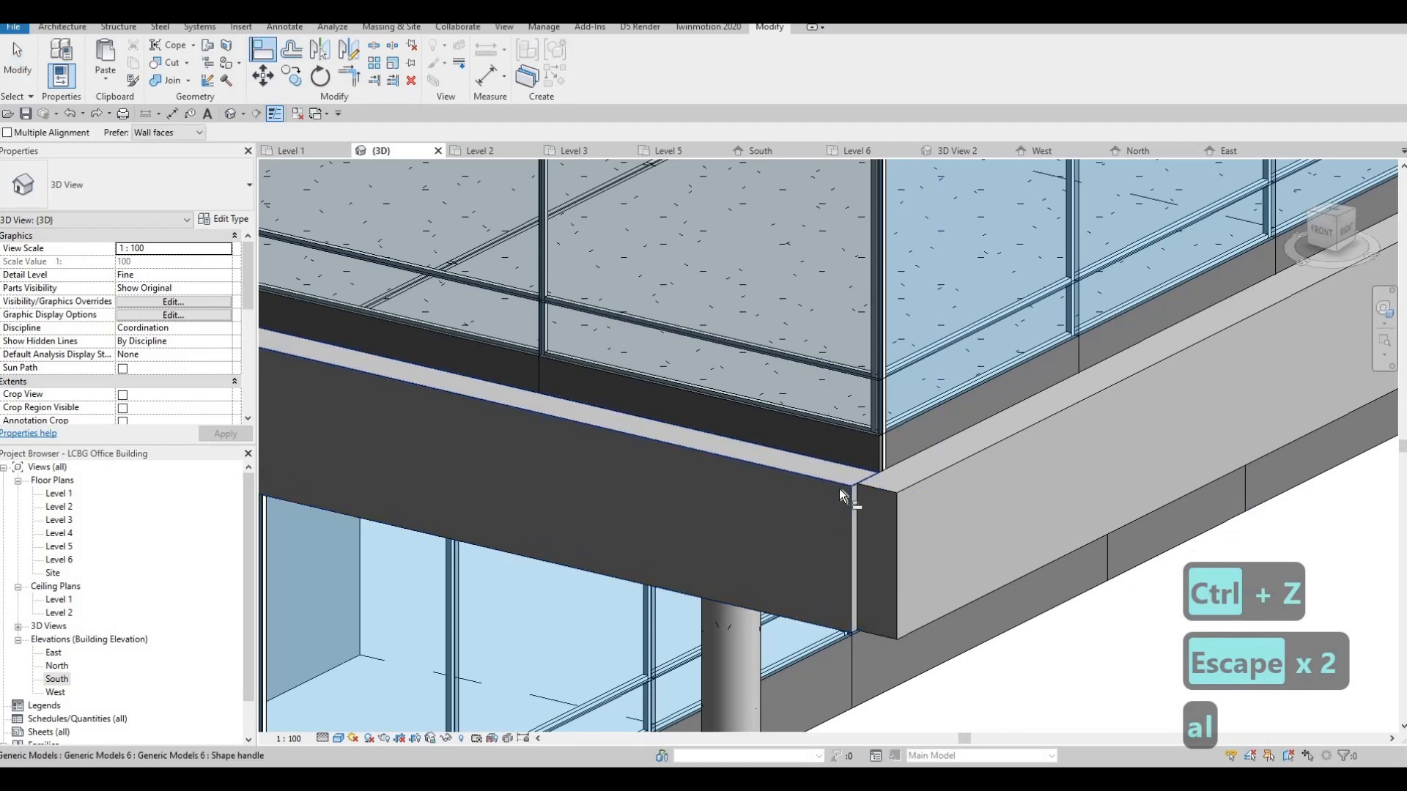
pyautogui.click(879, 501)
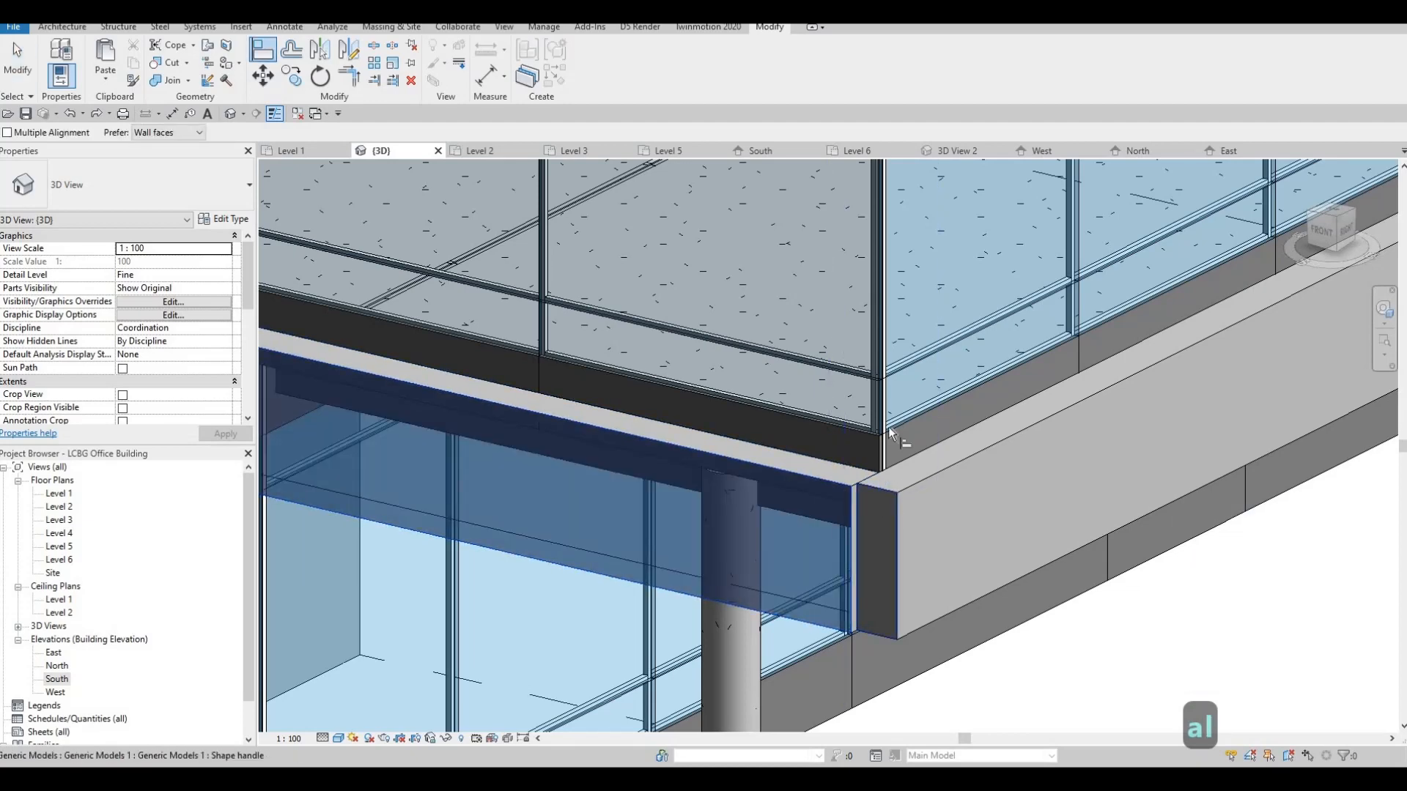
# Step: Align the east frame's end face with the south frame's front face at the Level 5 corner
pyautogui.scroll(-3, 842, 684)
pyautogui.scroll(5, 803, 501)
pyautogui.scroll(-3, 829, 407)
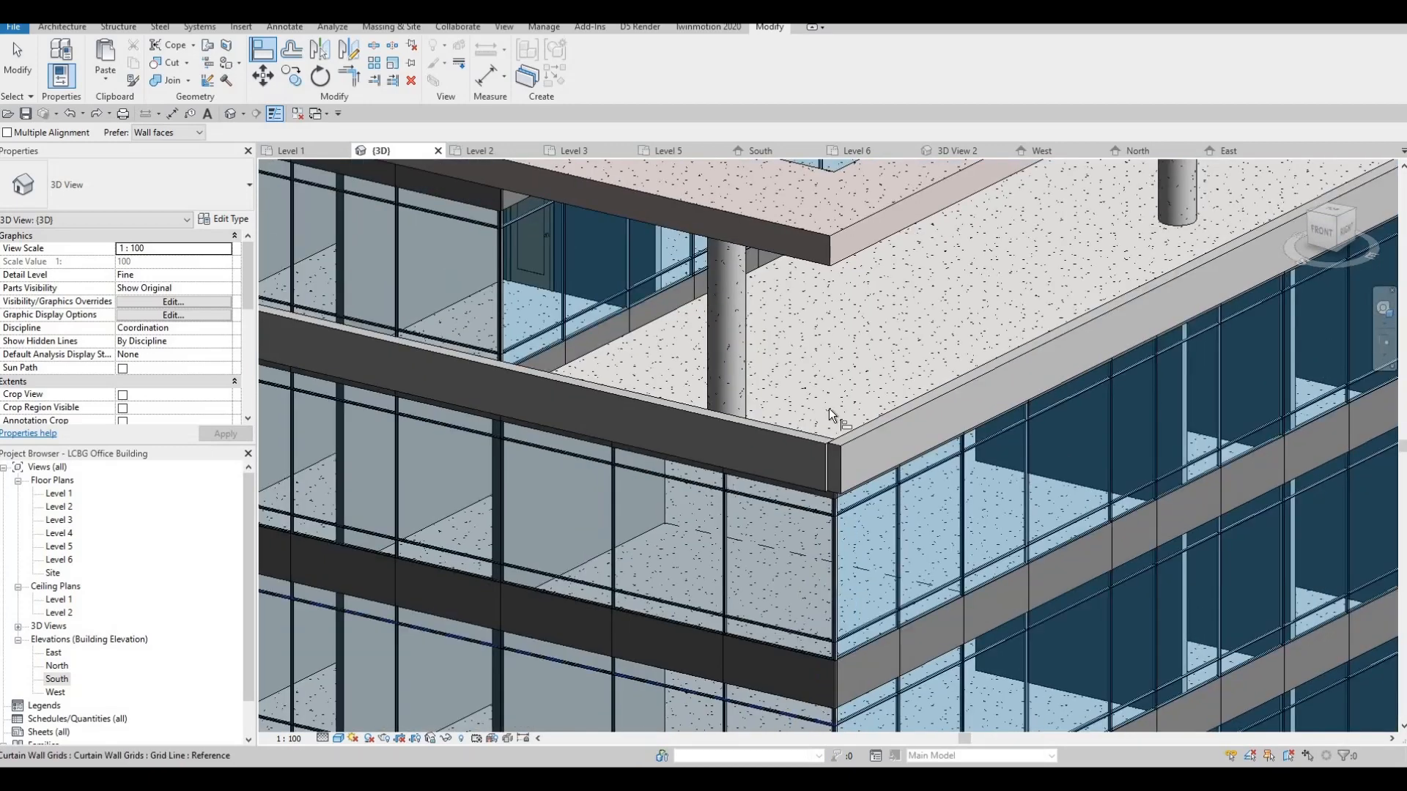
pyautogui.scroll(6, 835, 420)
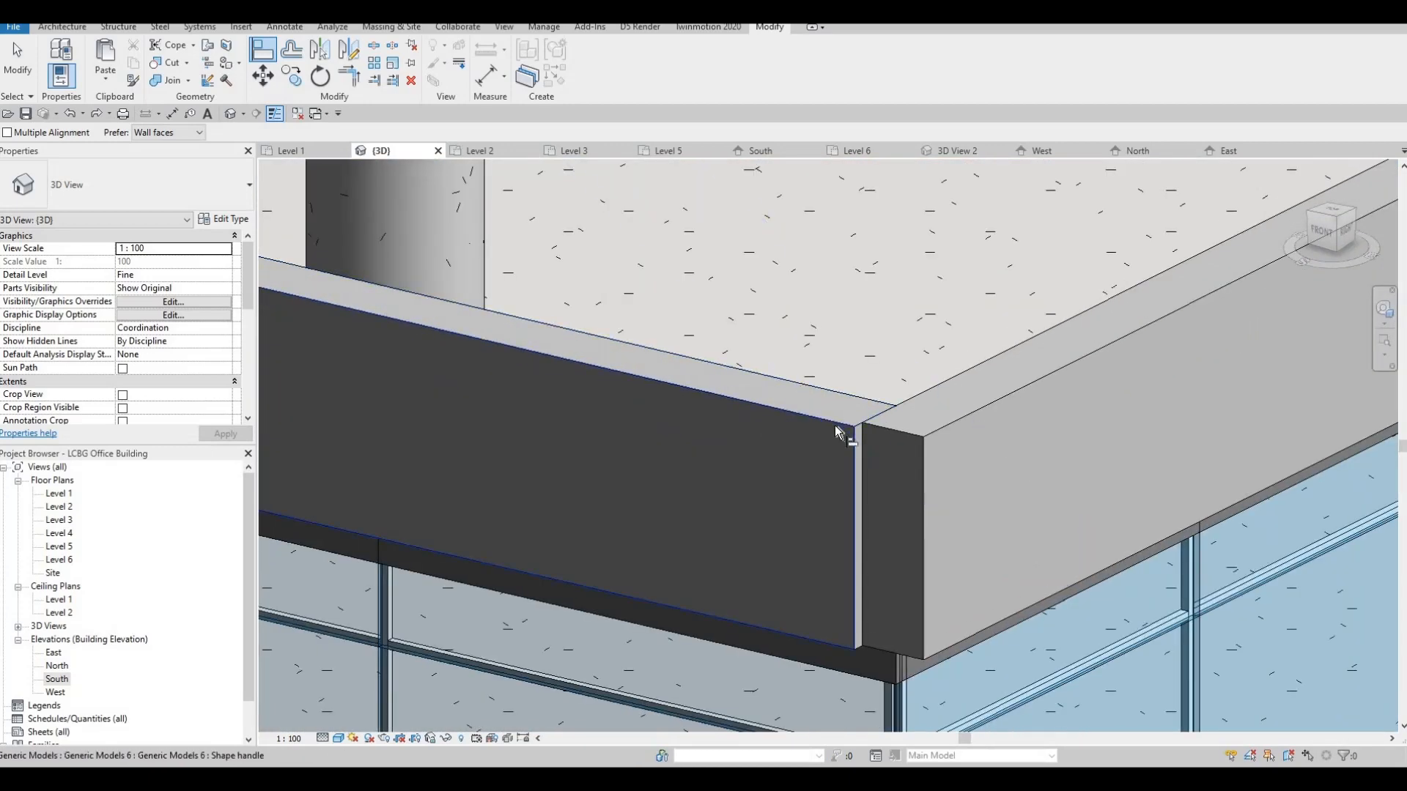
pyautogui.click(914, 440)
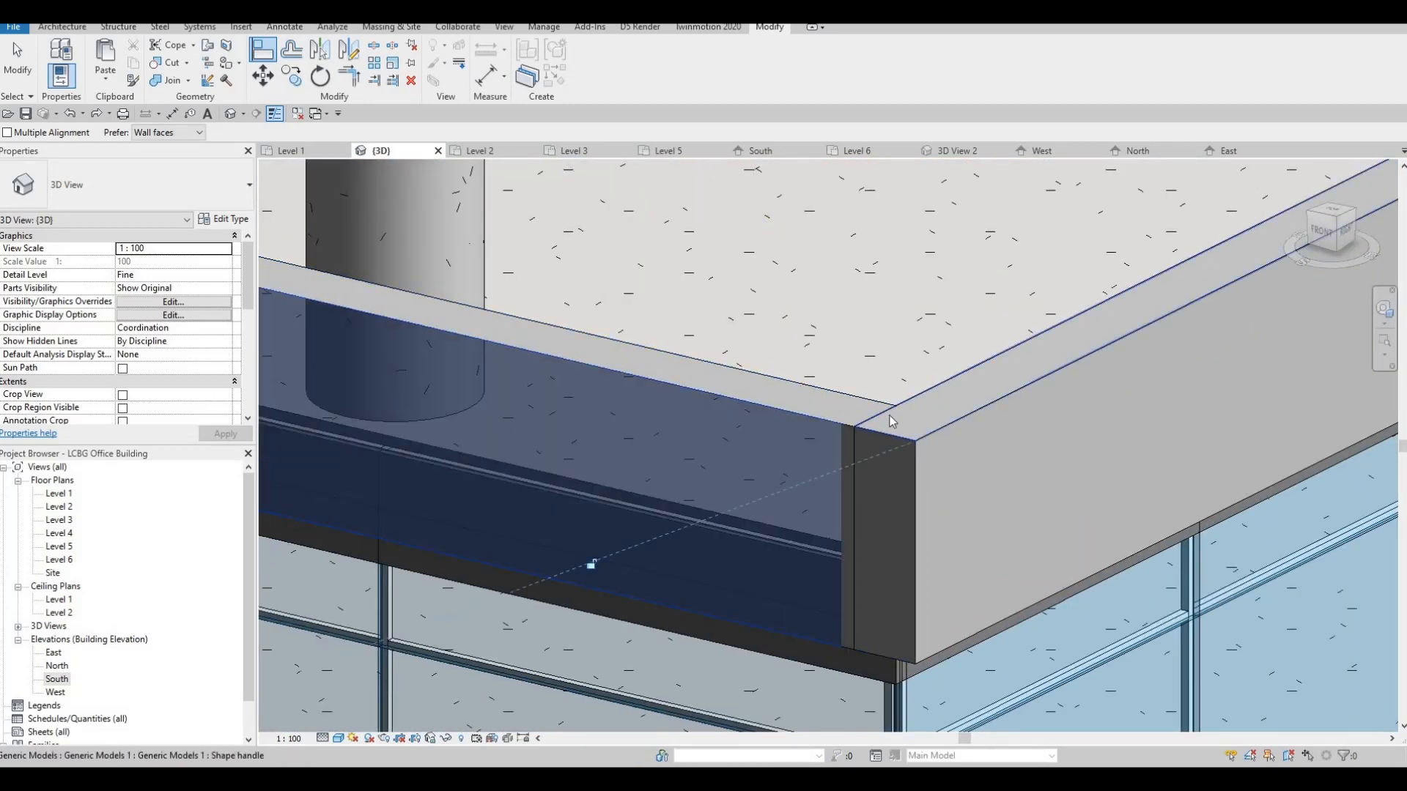
pyautogui.press('Escape')
pyautogui.press('Escape')
pyautogui.press('Escape')
pyautogui.scroll(-5, 851, 406)
pyautogui.keyDown('shift'); pyautogui.moveTo(921, 428); pyautogui.dragTo(877, 543, button='middle'); pyautogui.keyUp('shift')
pyautogui.scroll(-2, 877, 544)
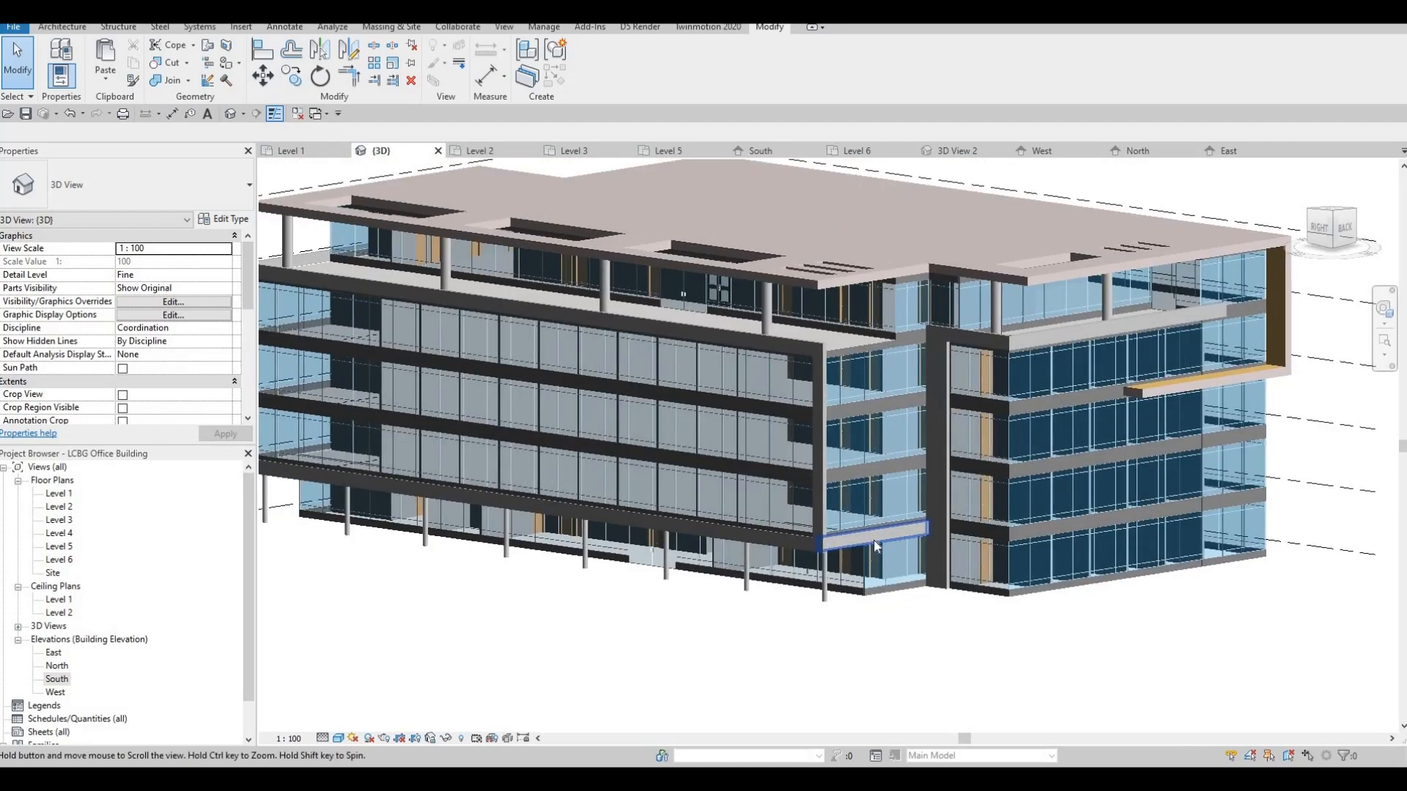